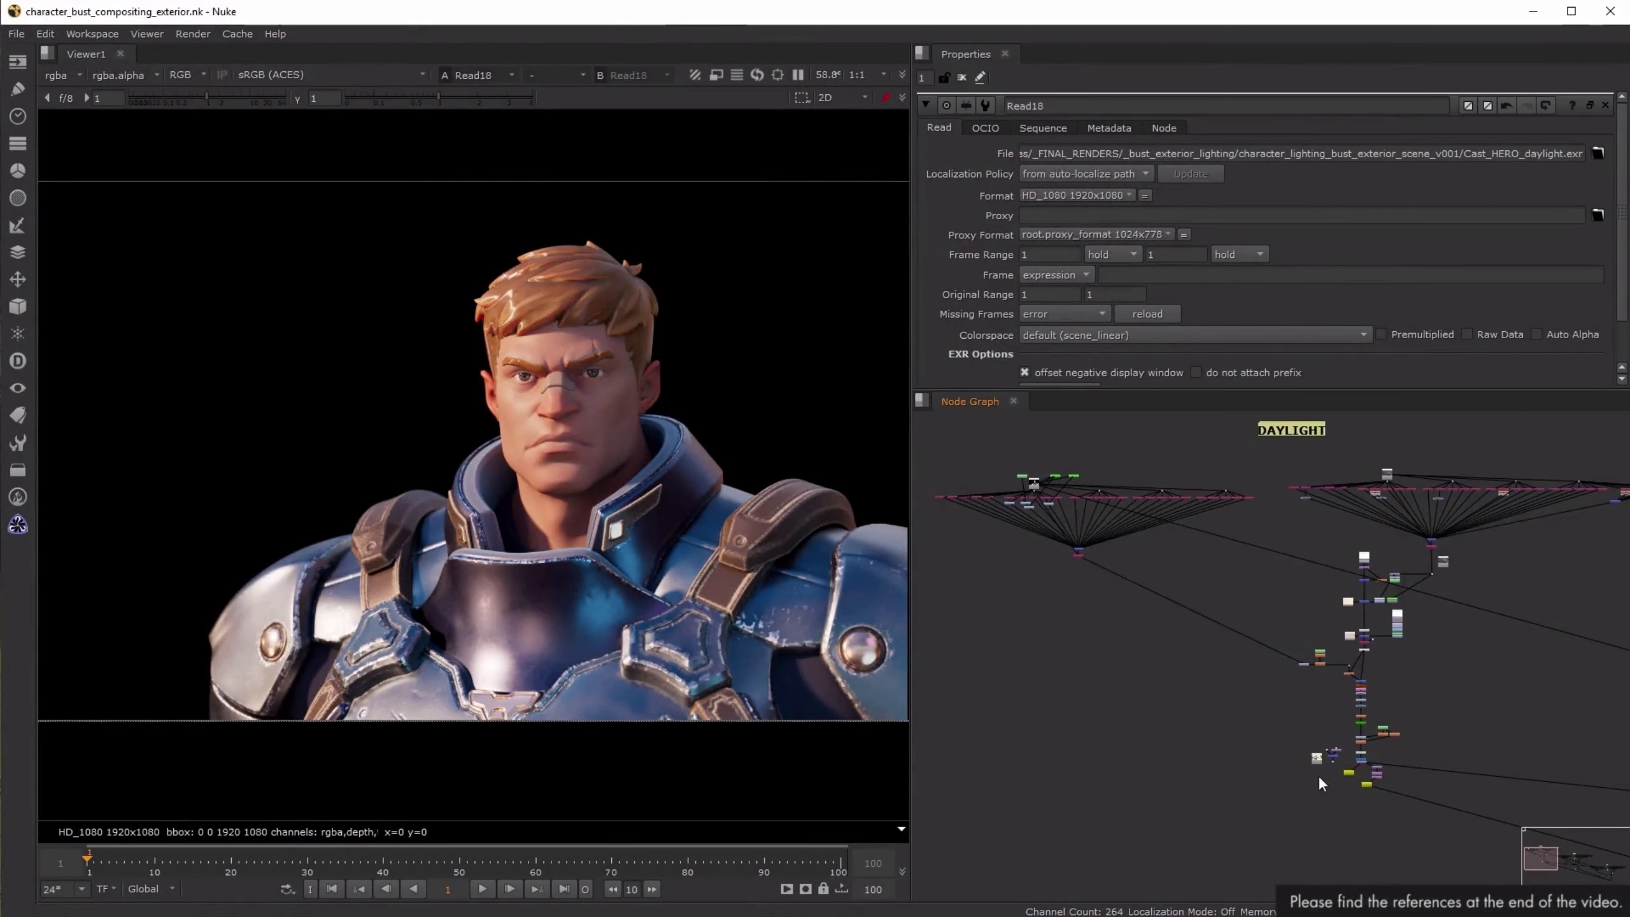
- Switch to the file manager and open the character_lighting_bust_exterior_scene_v001 folder inside _FINAL_RENDERS\_bust_exterior_lighting
scroll(1320, 783, up, 5)
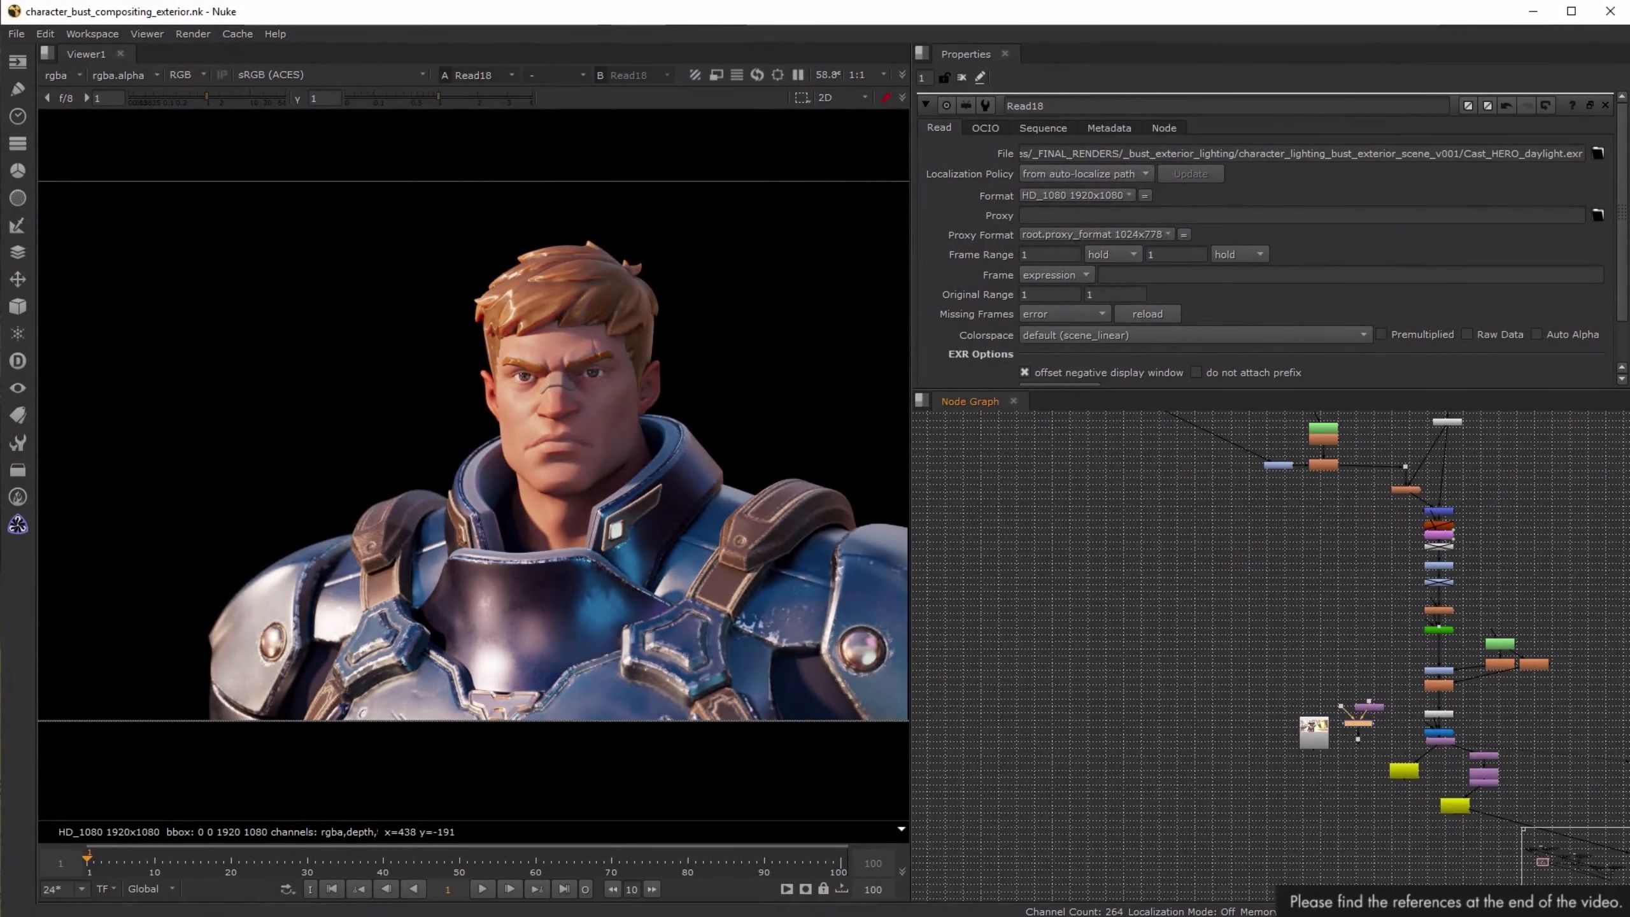
click(209, 915)
double_click(875, 131)
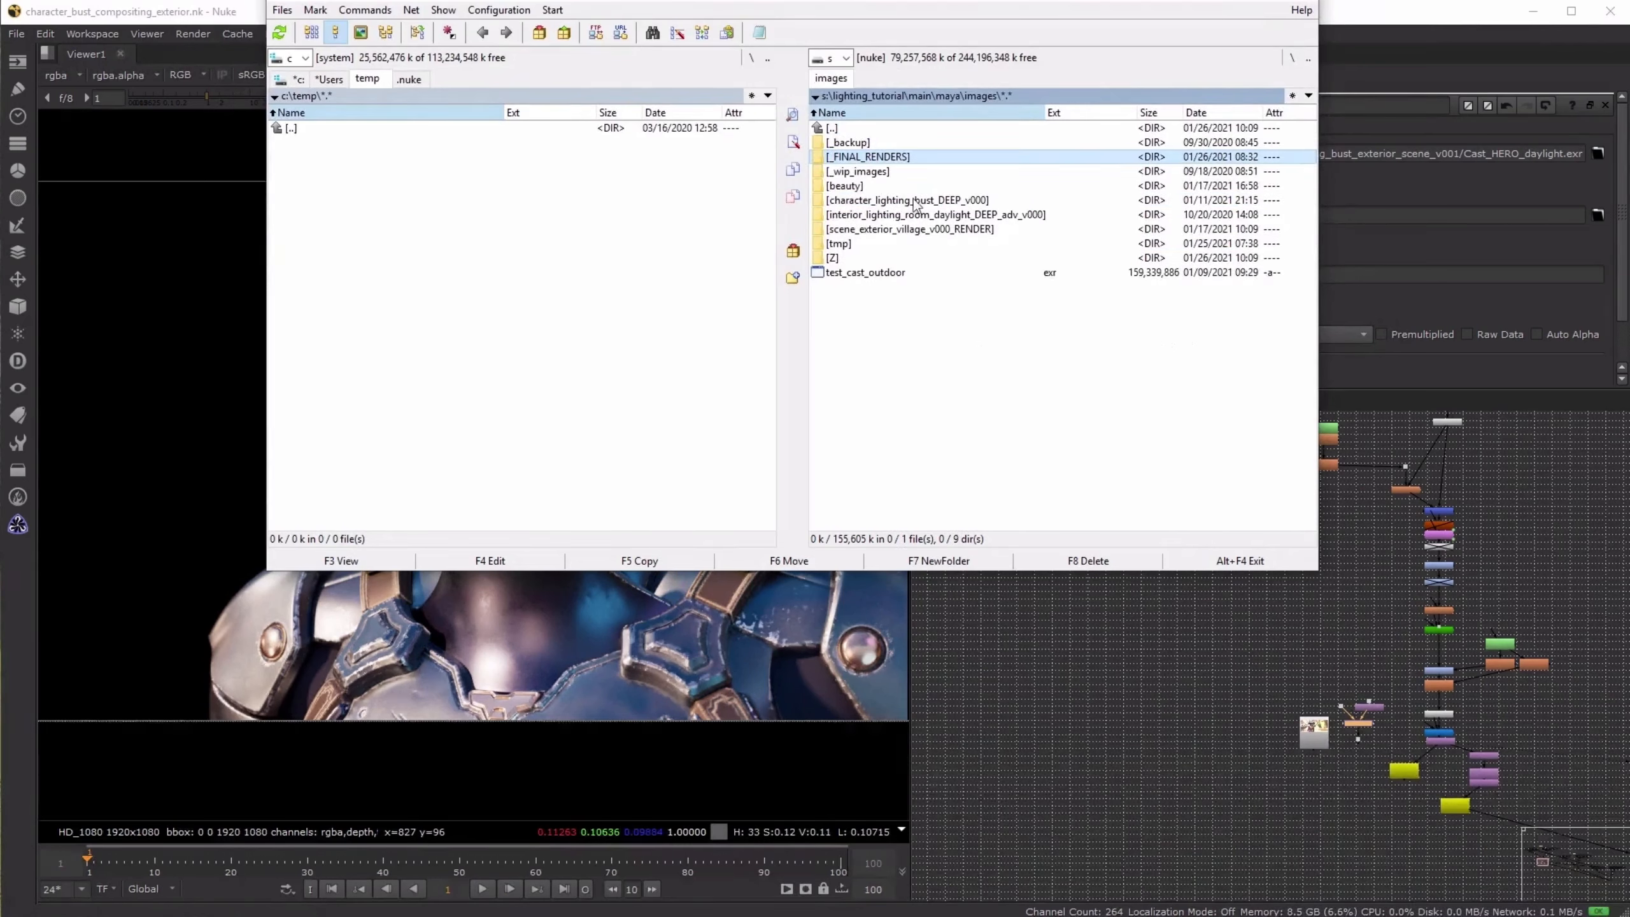
double_click(870, 161)
double_click(870, 199)
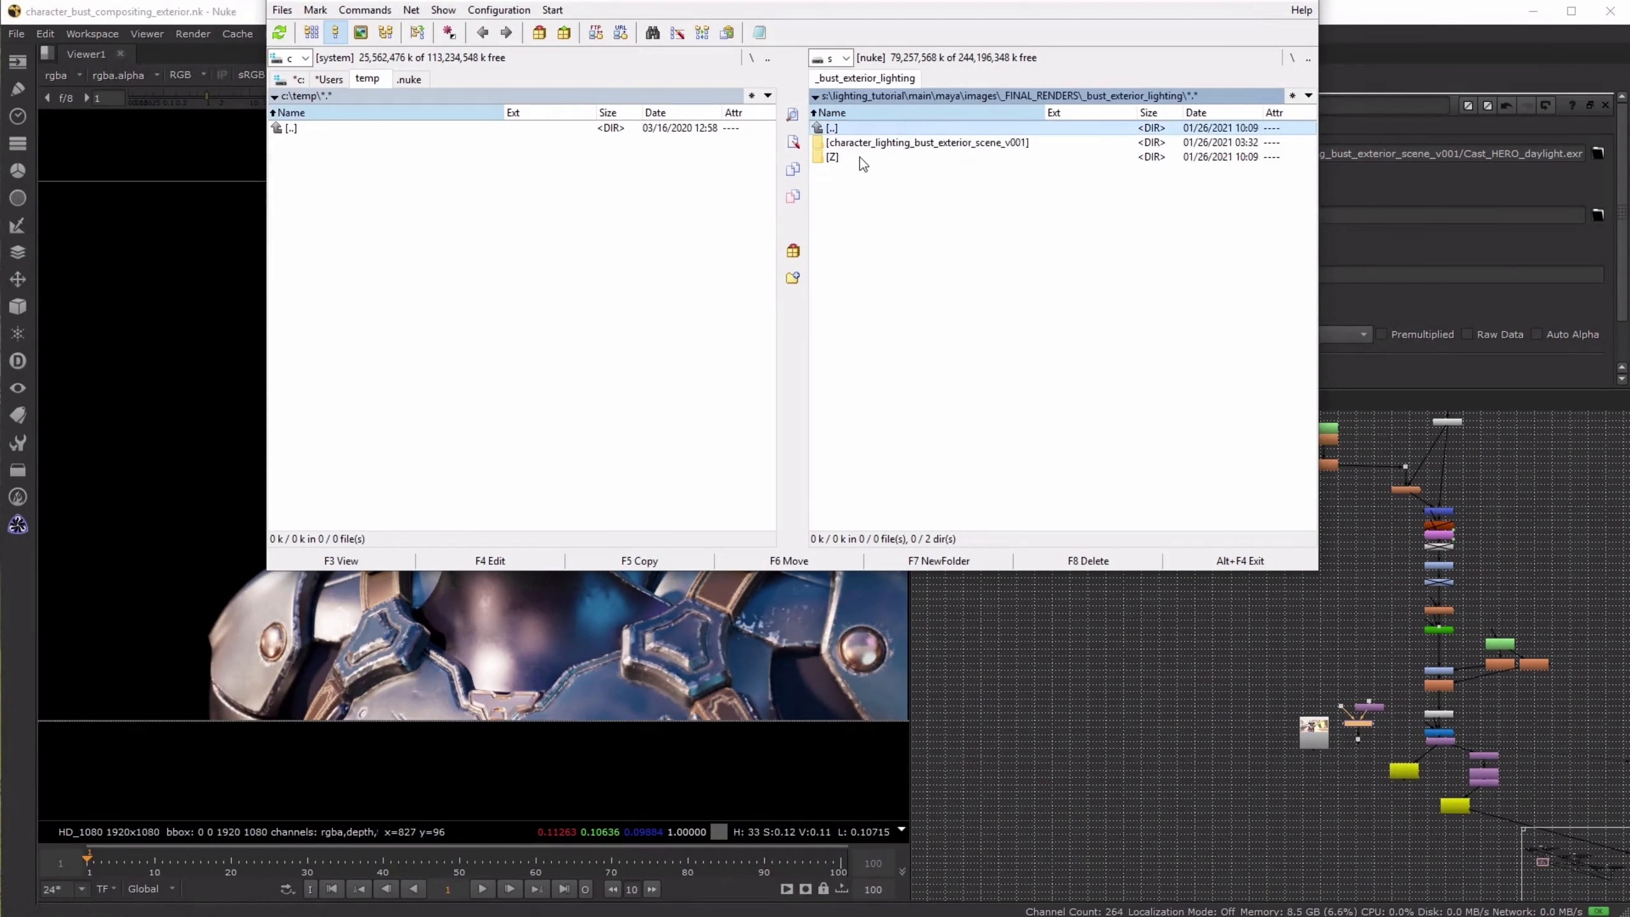
click(907, 143)
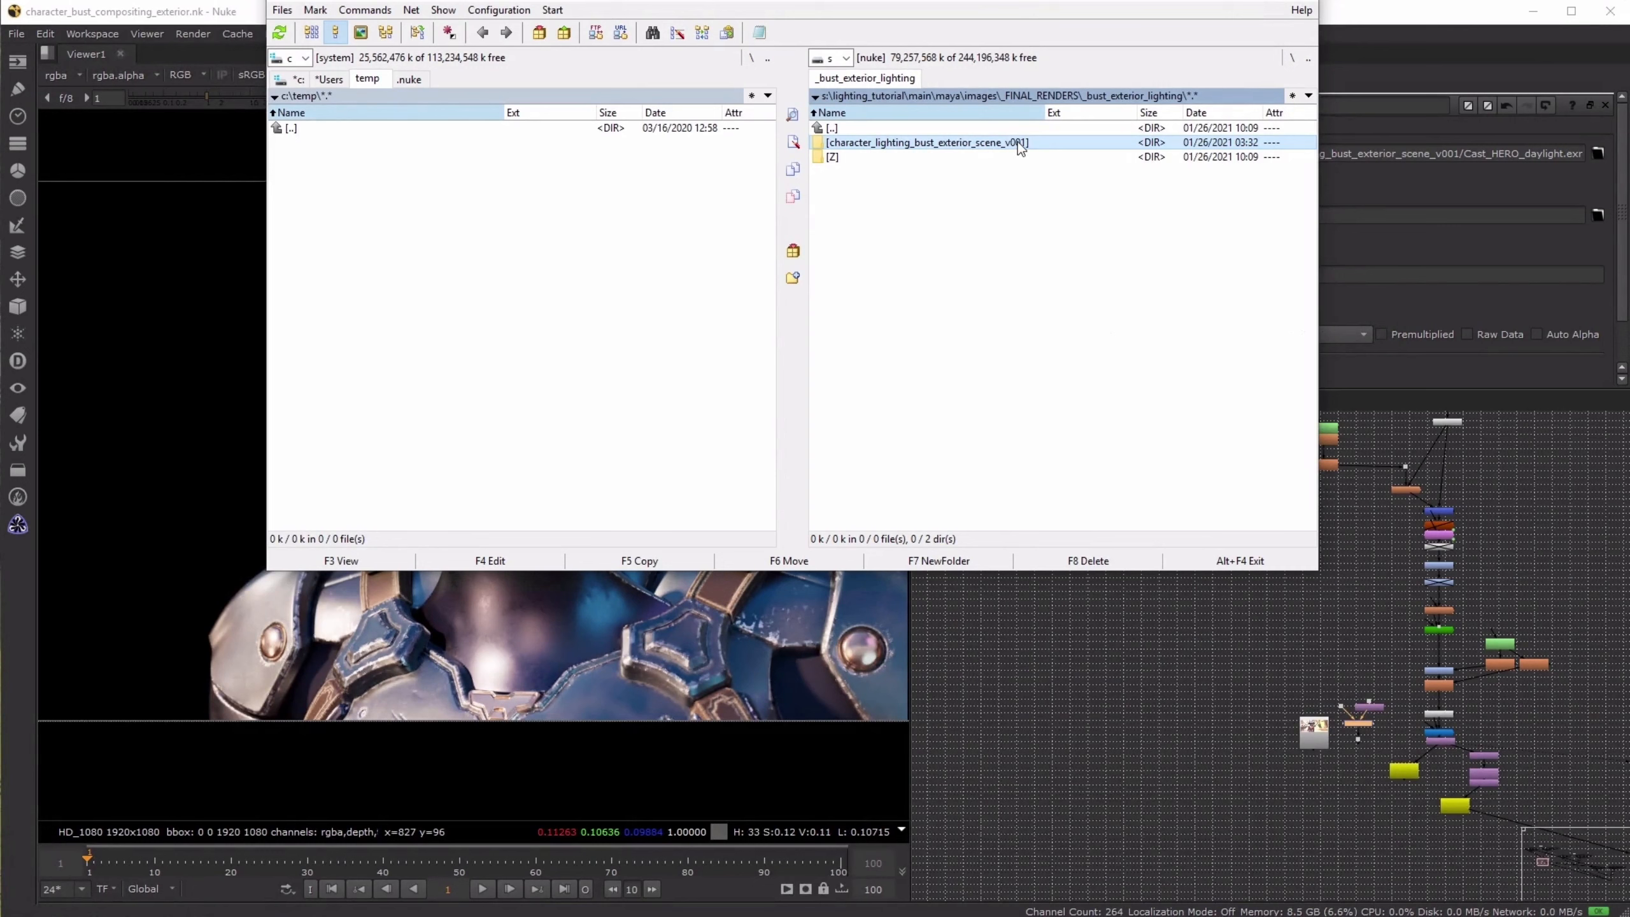
click(859, 156)
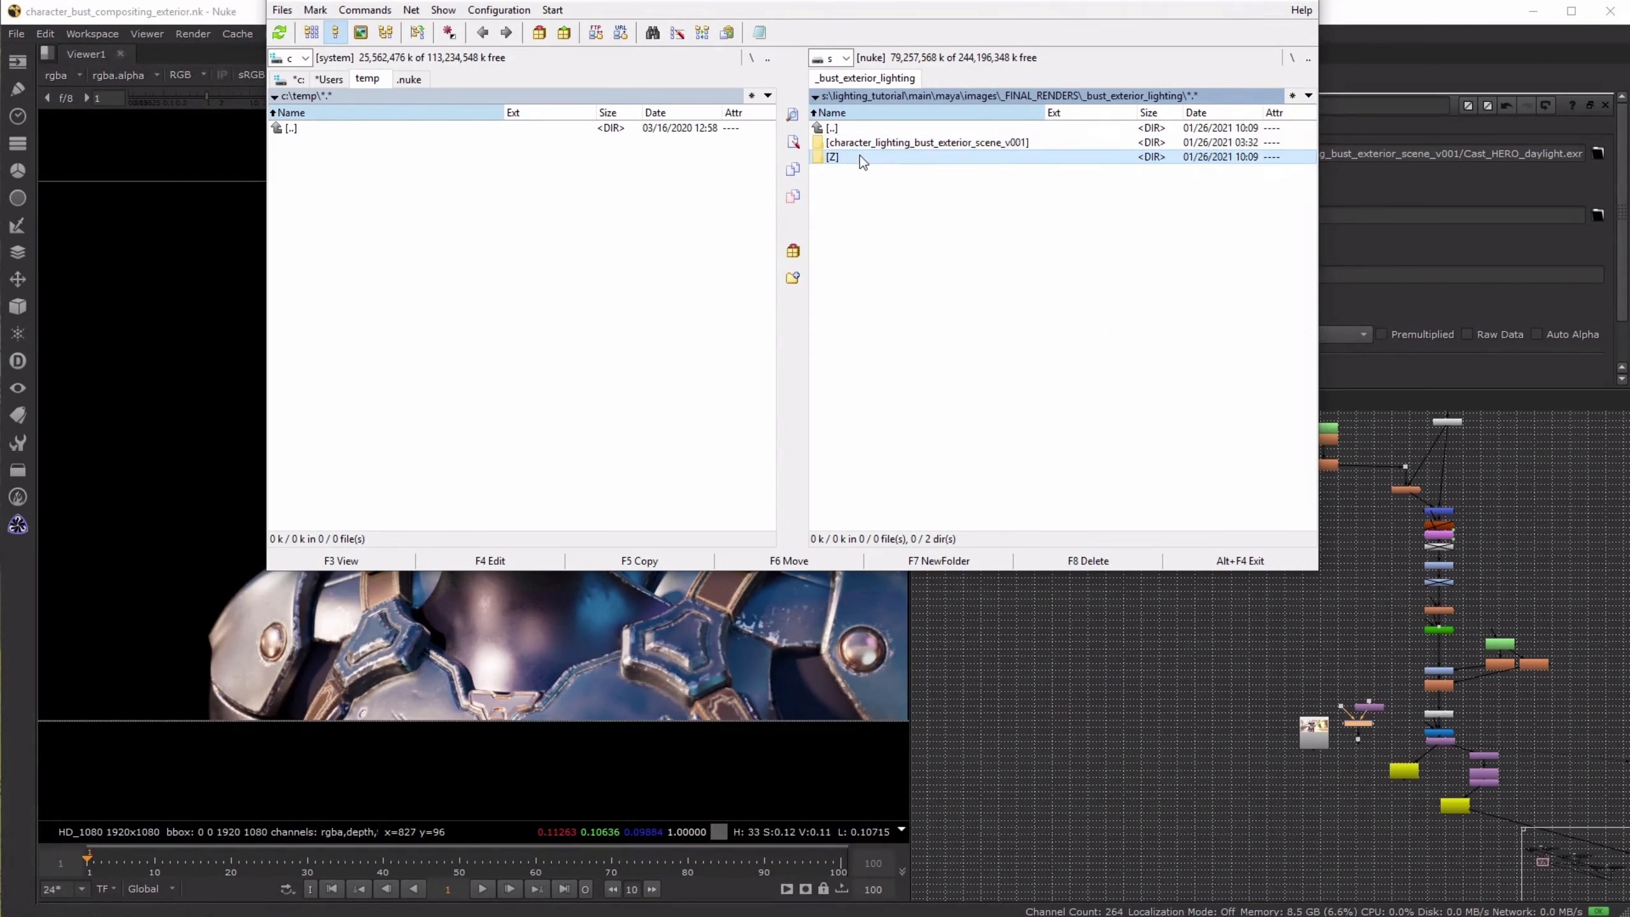
double_click(861, 145)
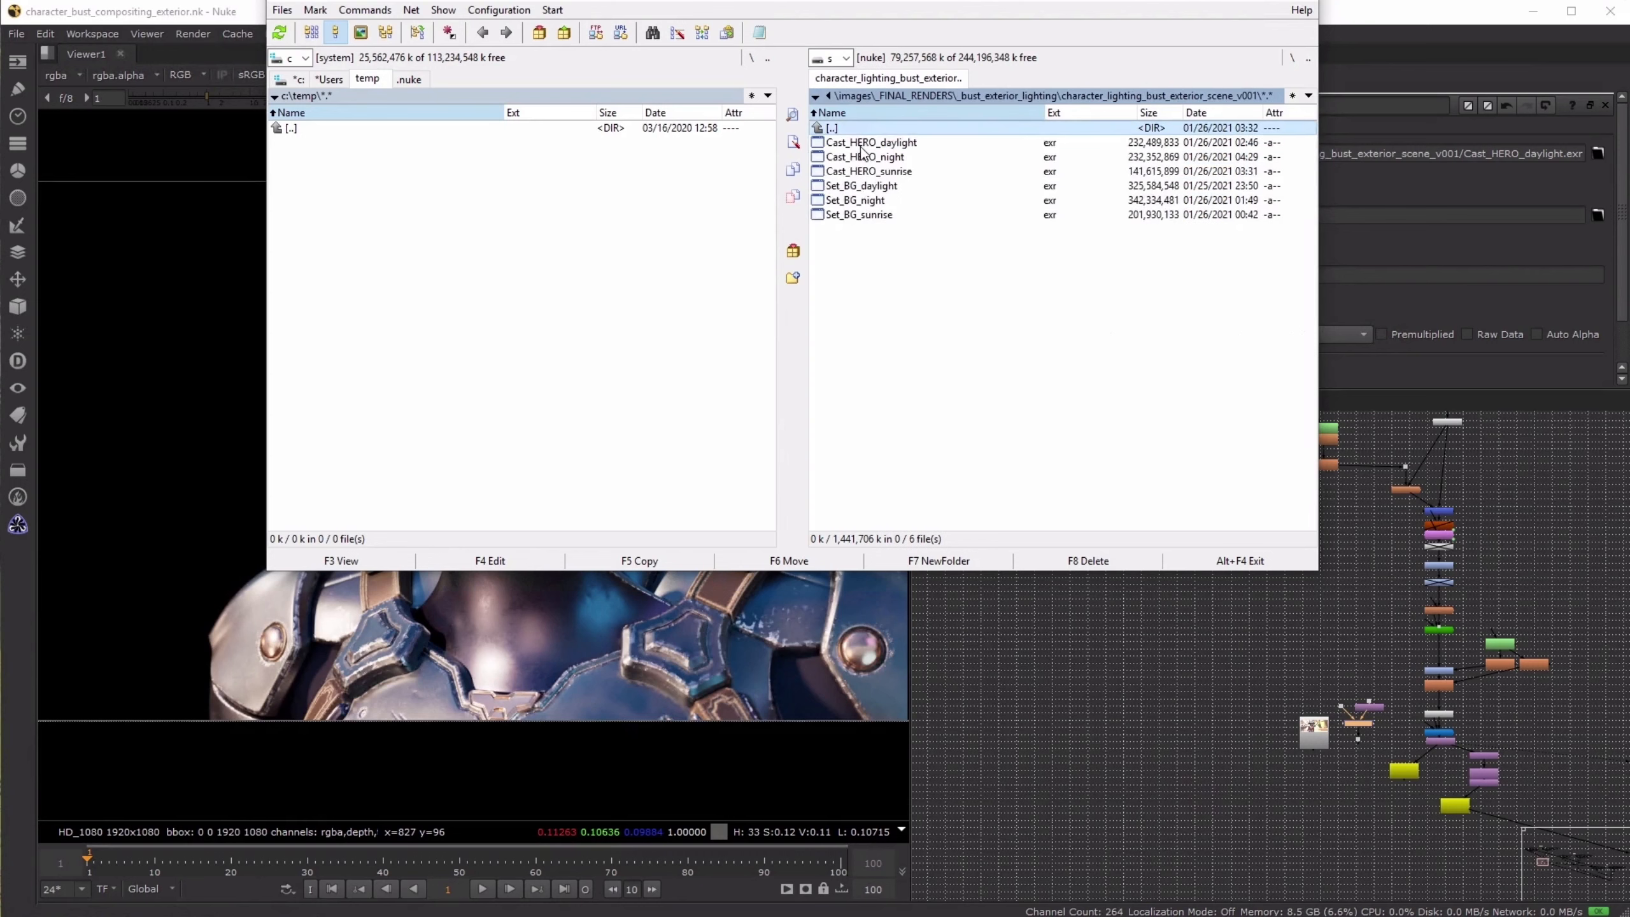
- Import all six Cast_HERO and Set_BG EXR renders into the Nuke node graph, beside the daylight reference image
shift+click(860, 217)
drag(822, 222, 1145, 719)
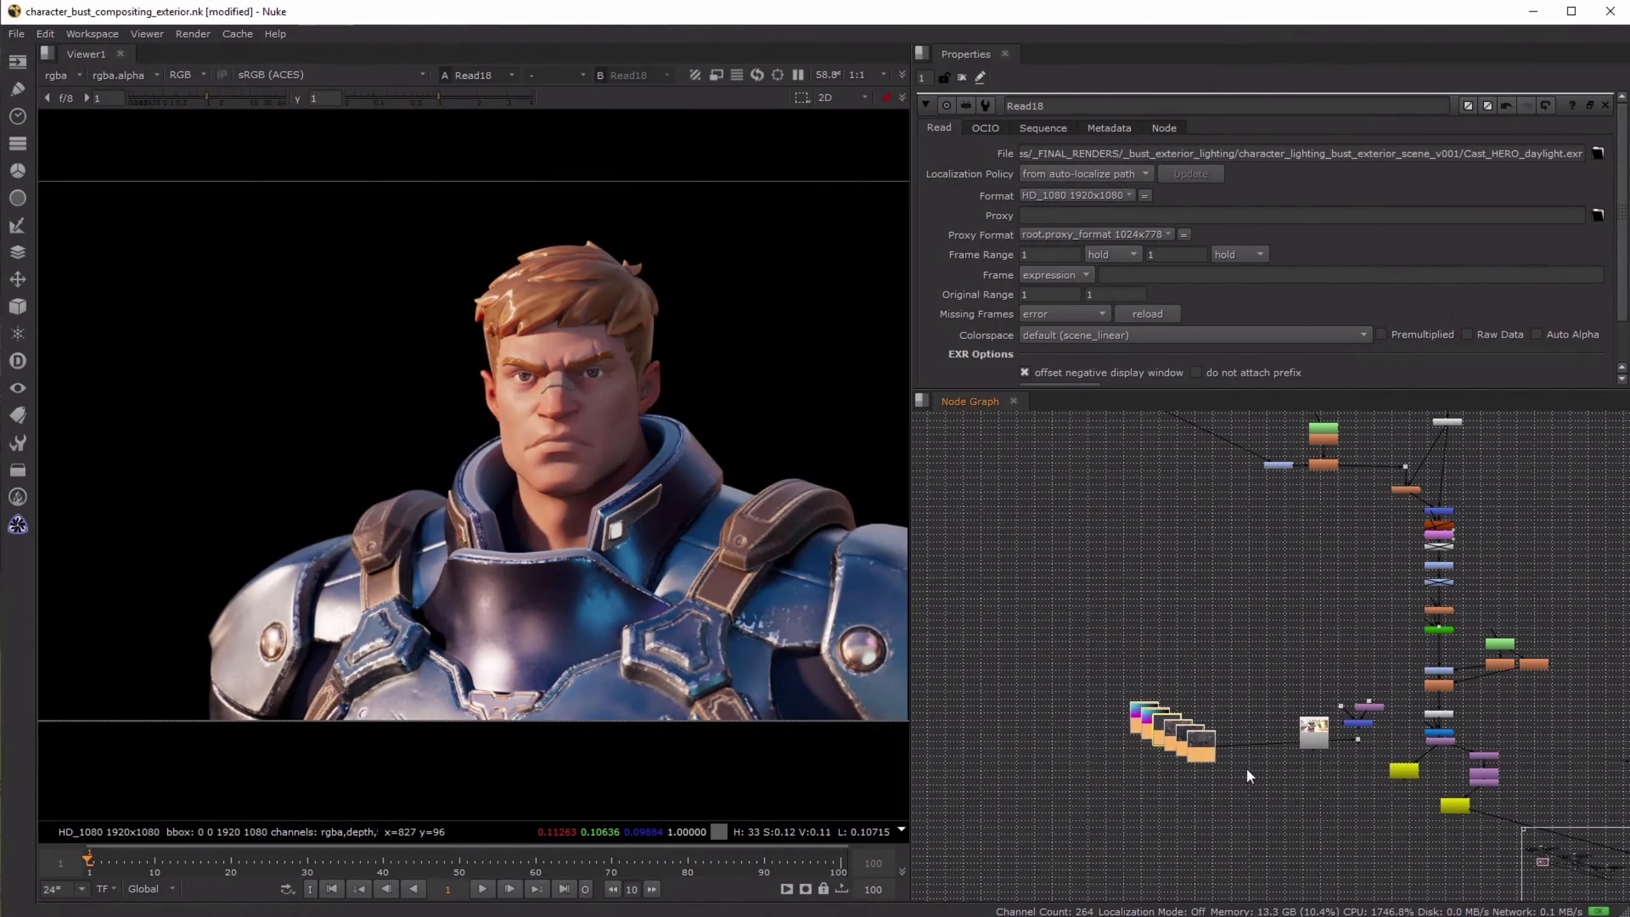
scroll(1291, 762, up, 3)
drag(1156, 719, 1434, 679)
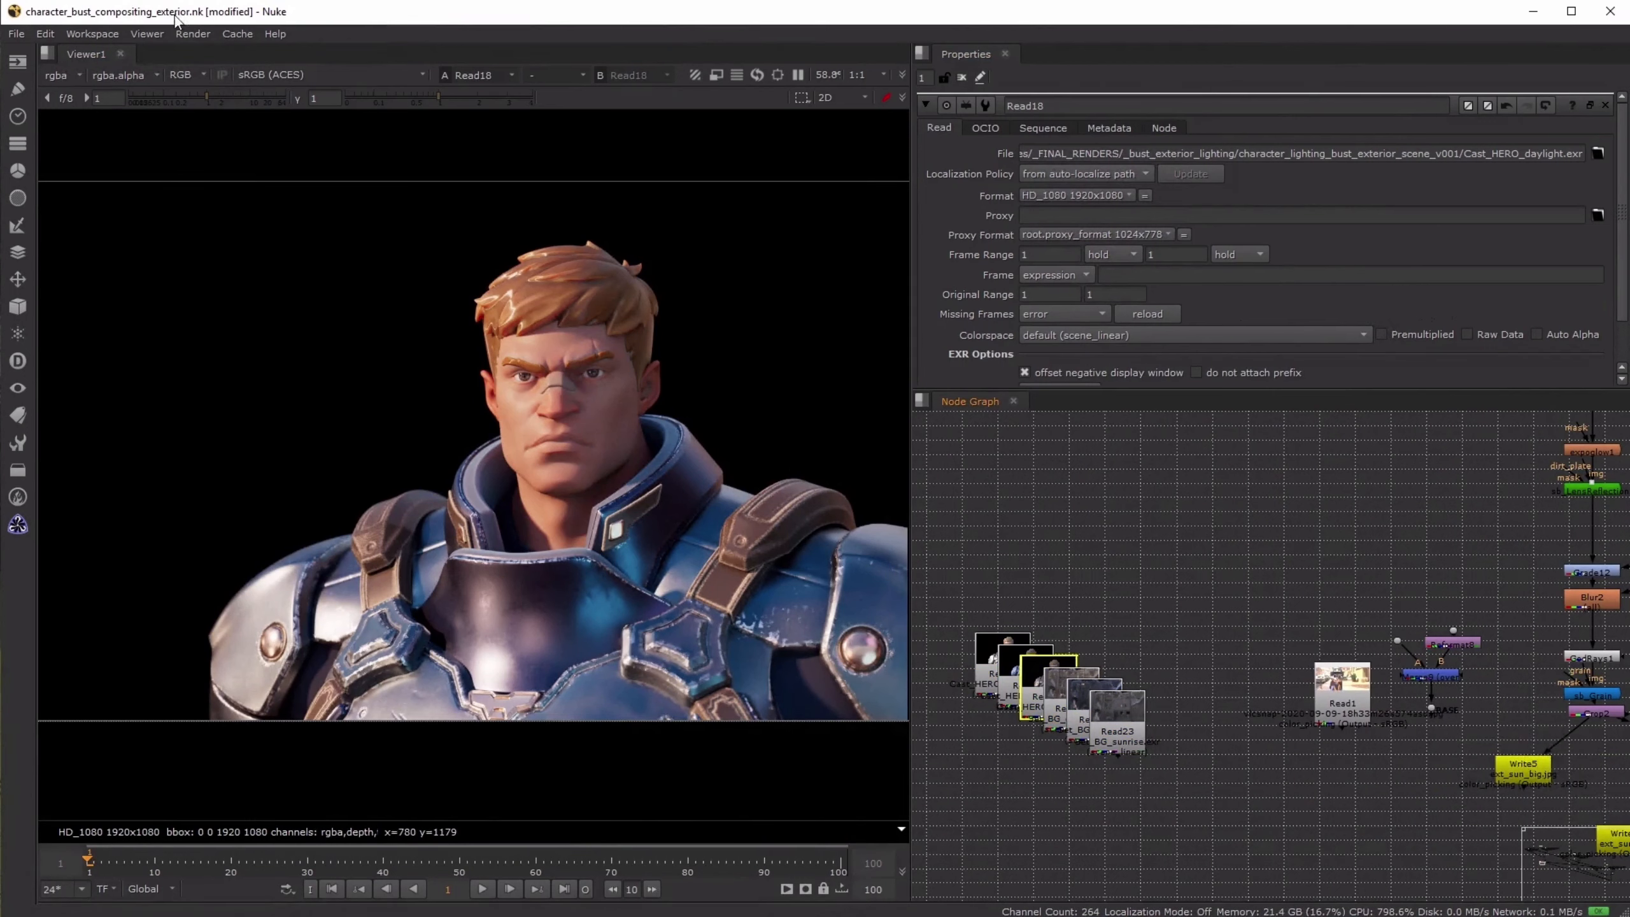
- Return to the file manager, go to s:\lighting_tutorial\main\nuke and locate the character_bust_compositing_exterior nk script
key(alt+Tab)
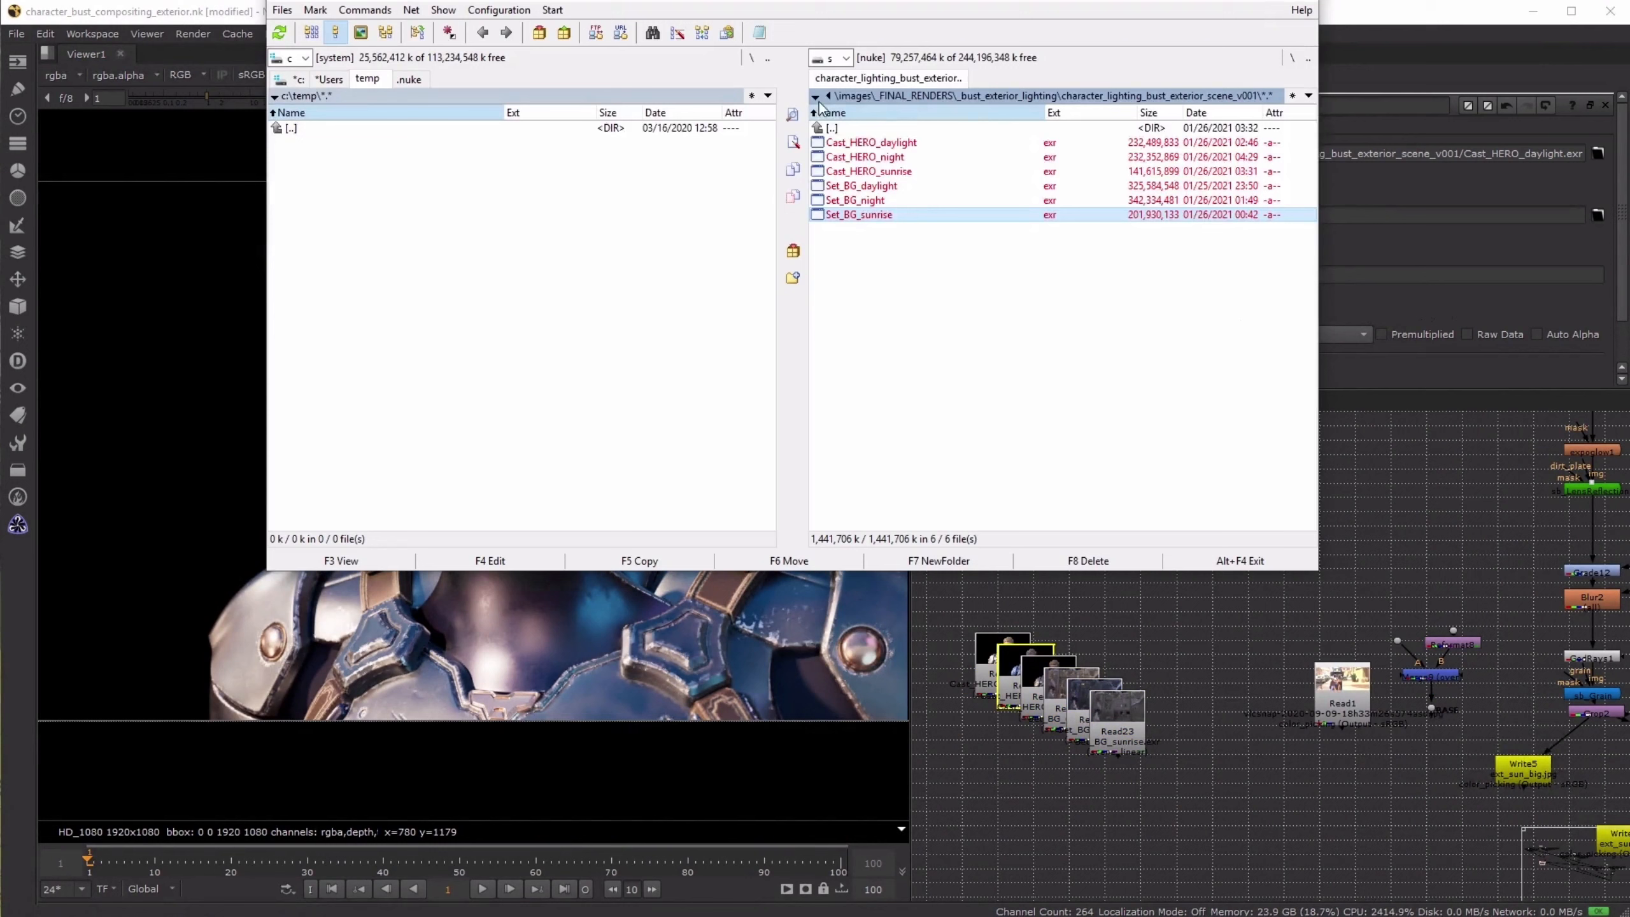
double_click(868, 126)
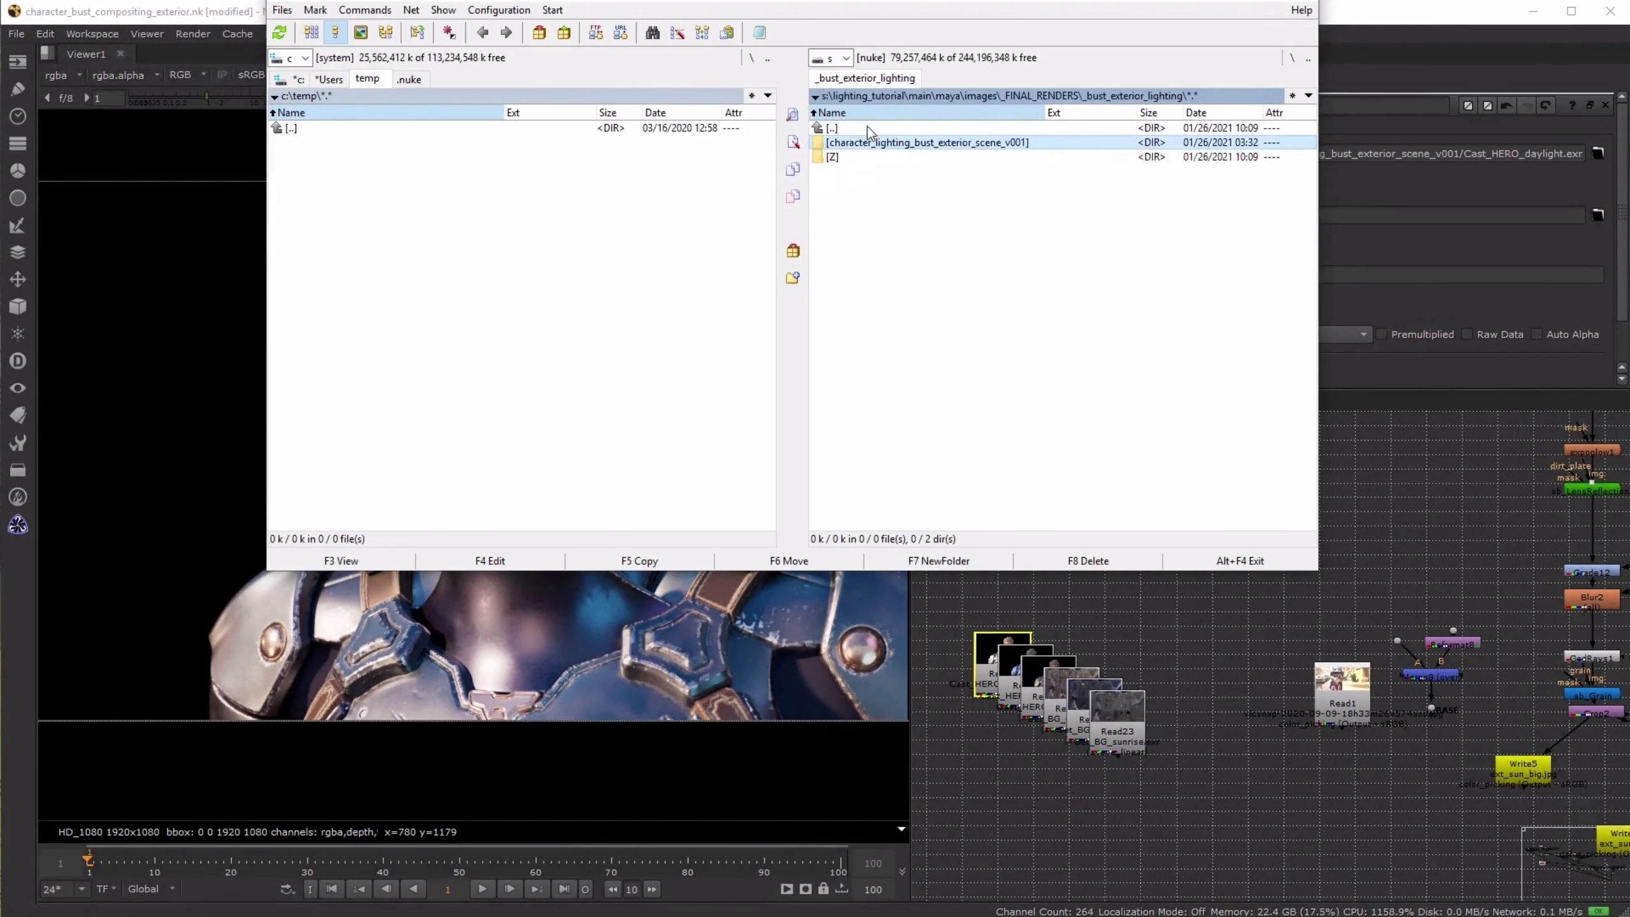
click(951, 97)
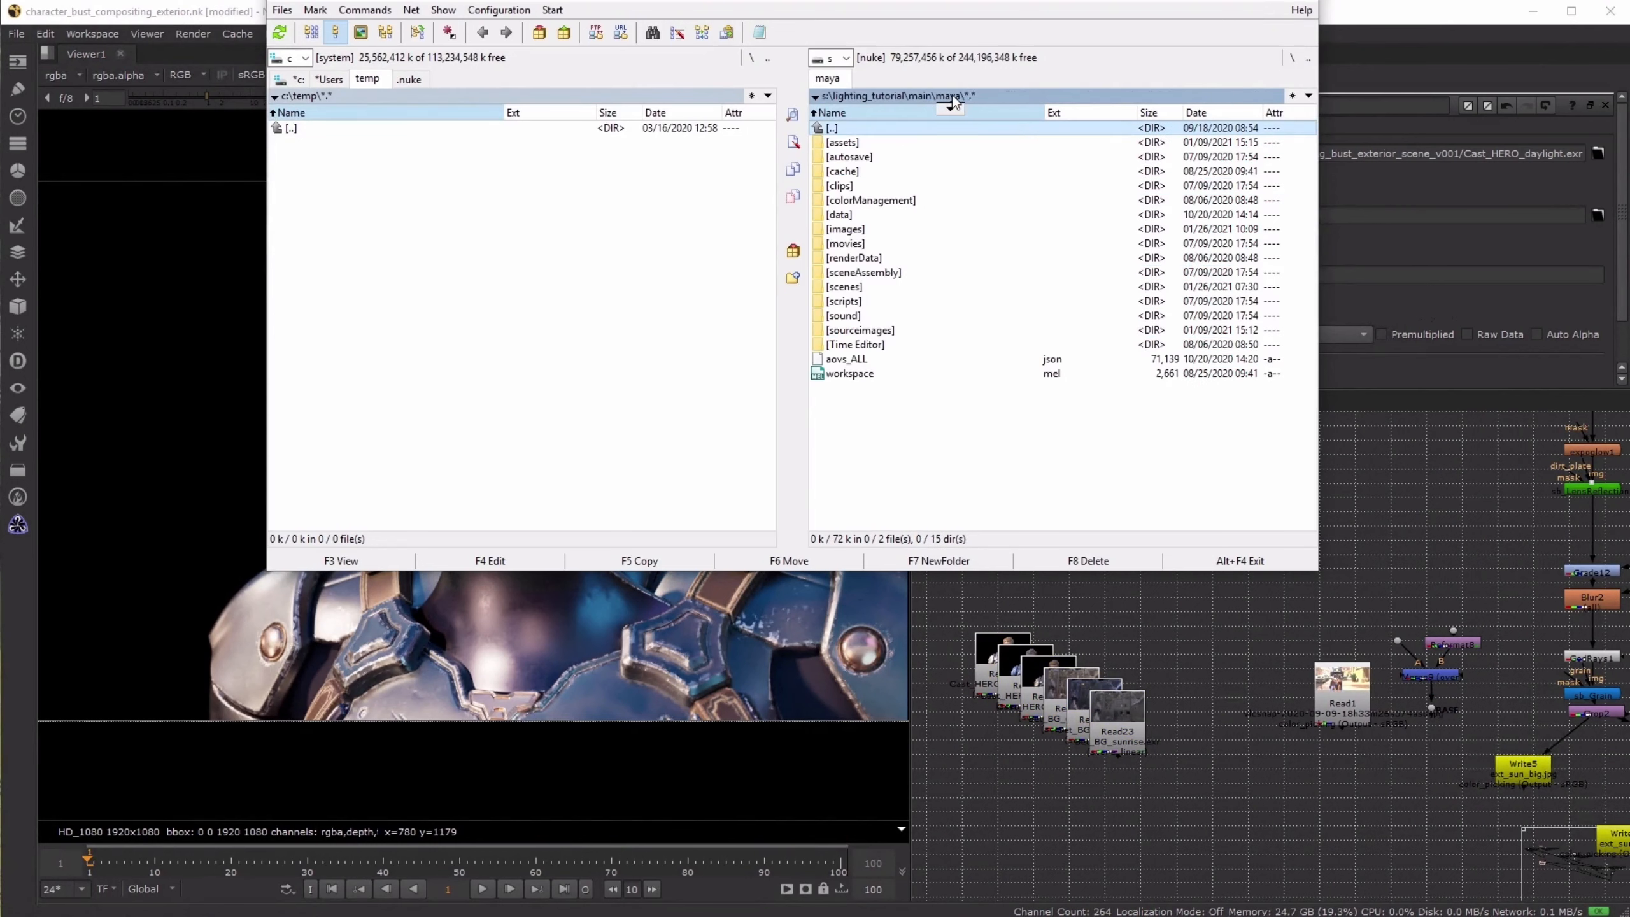
click(946, 96)
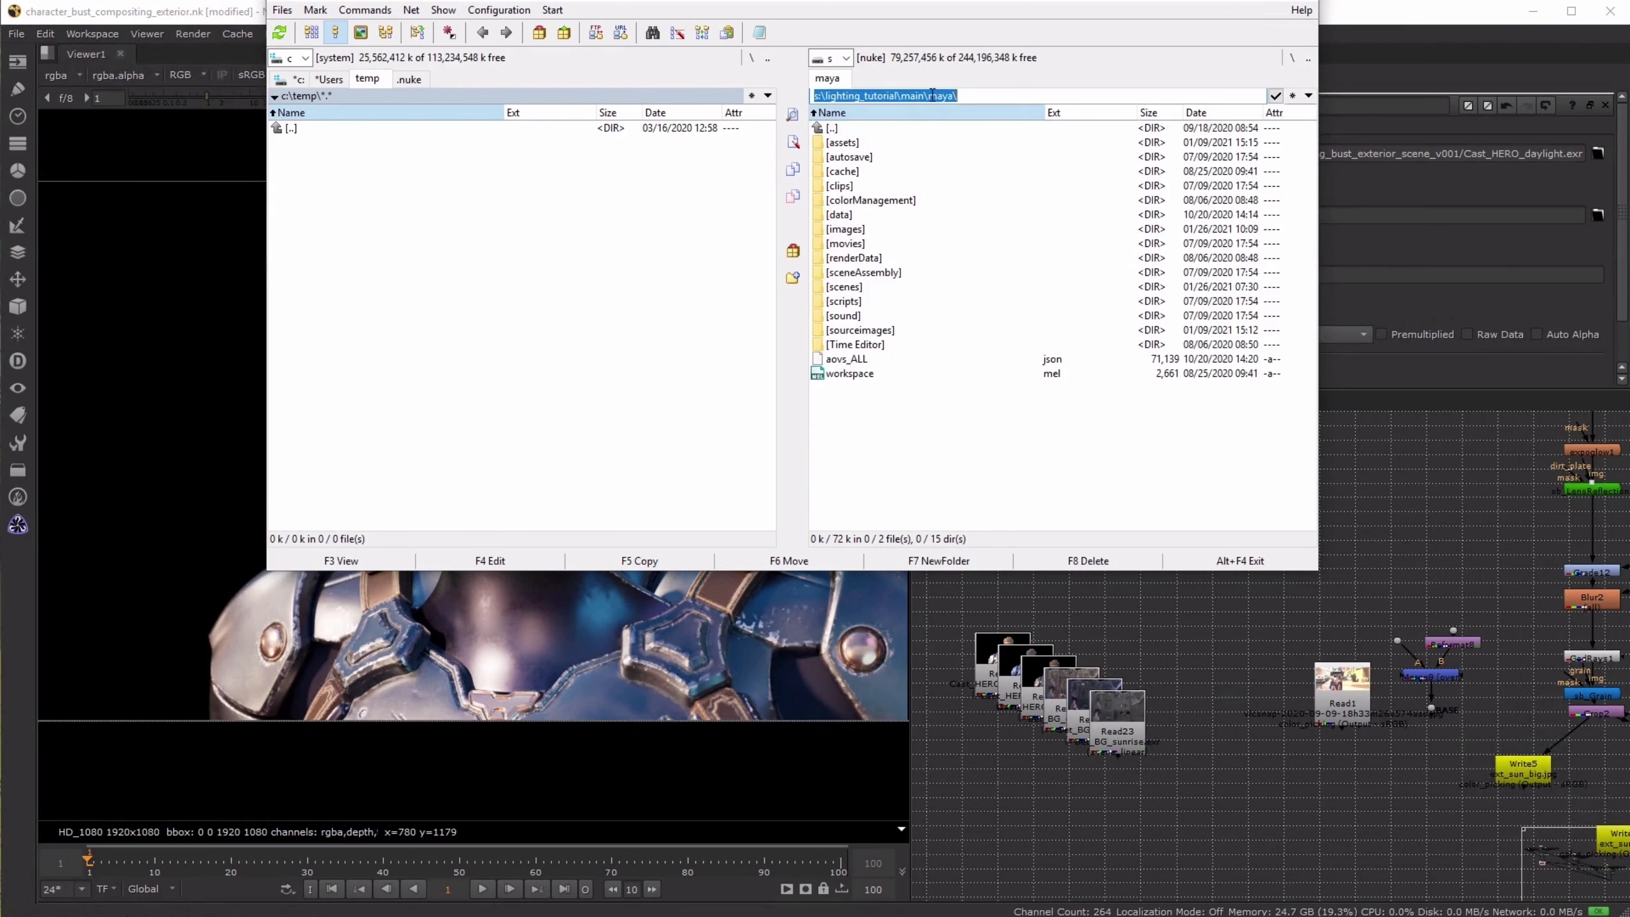
drag(932, 95, 980, 95)
text(nuke)
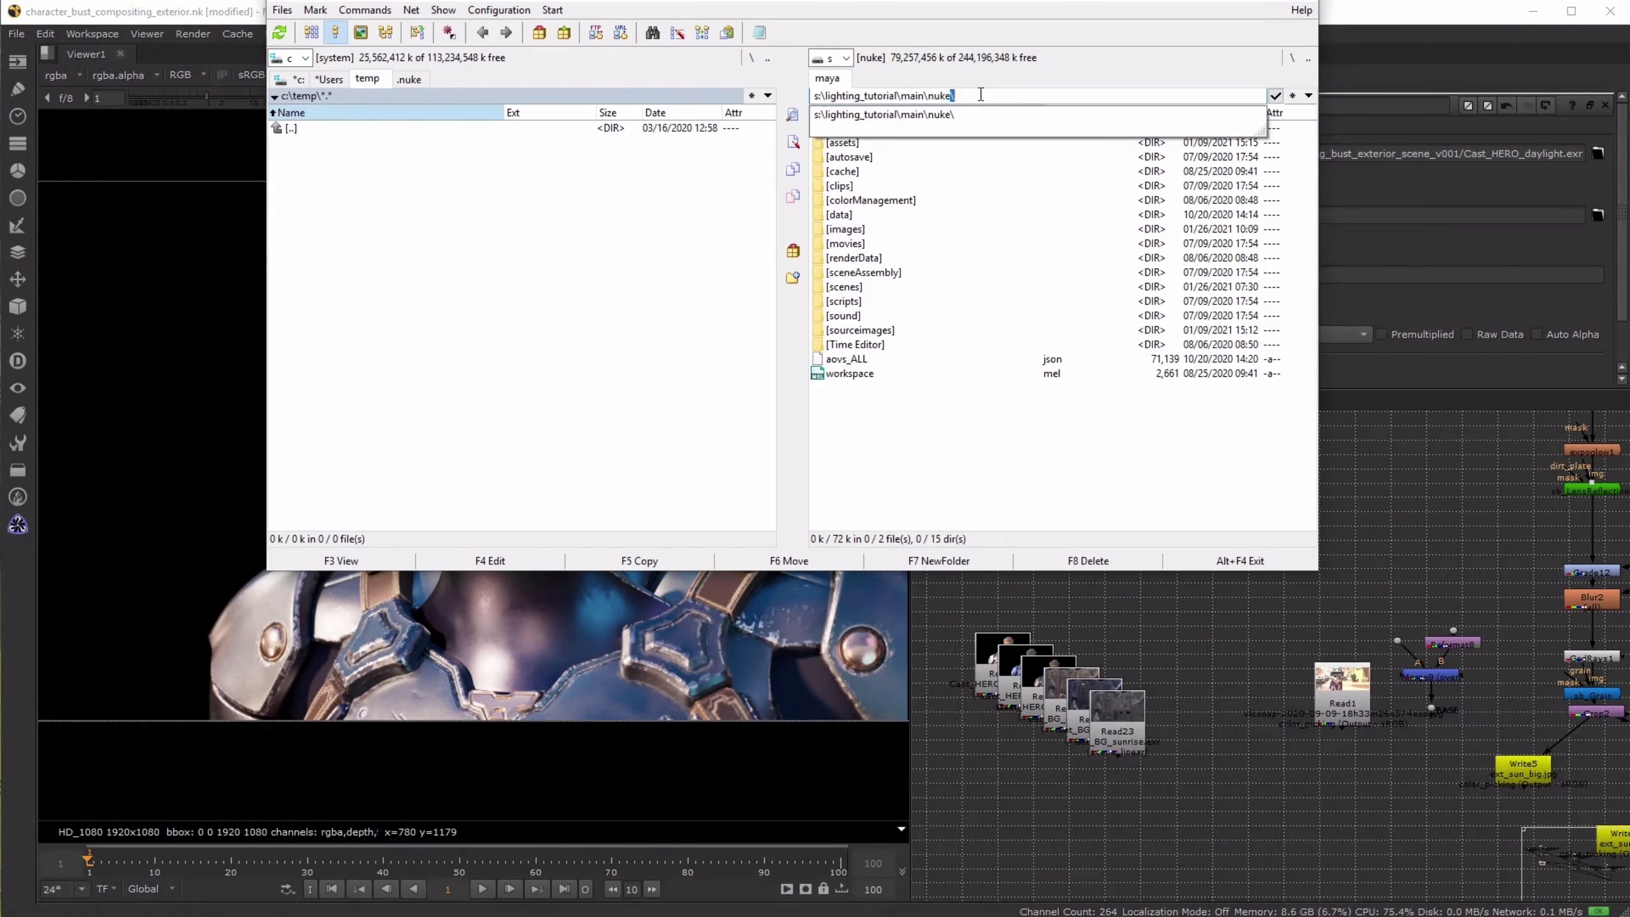
key(Return)
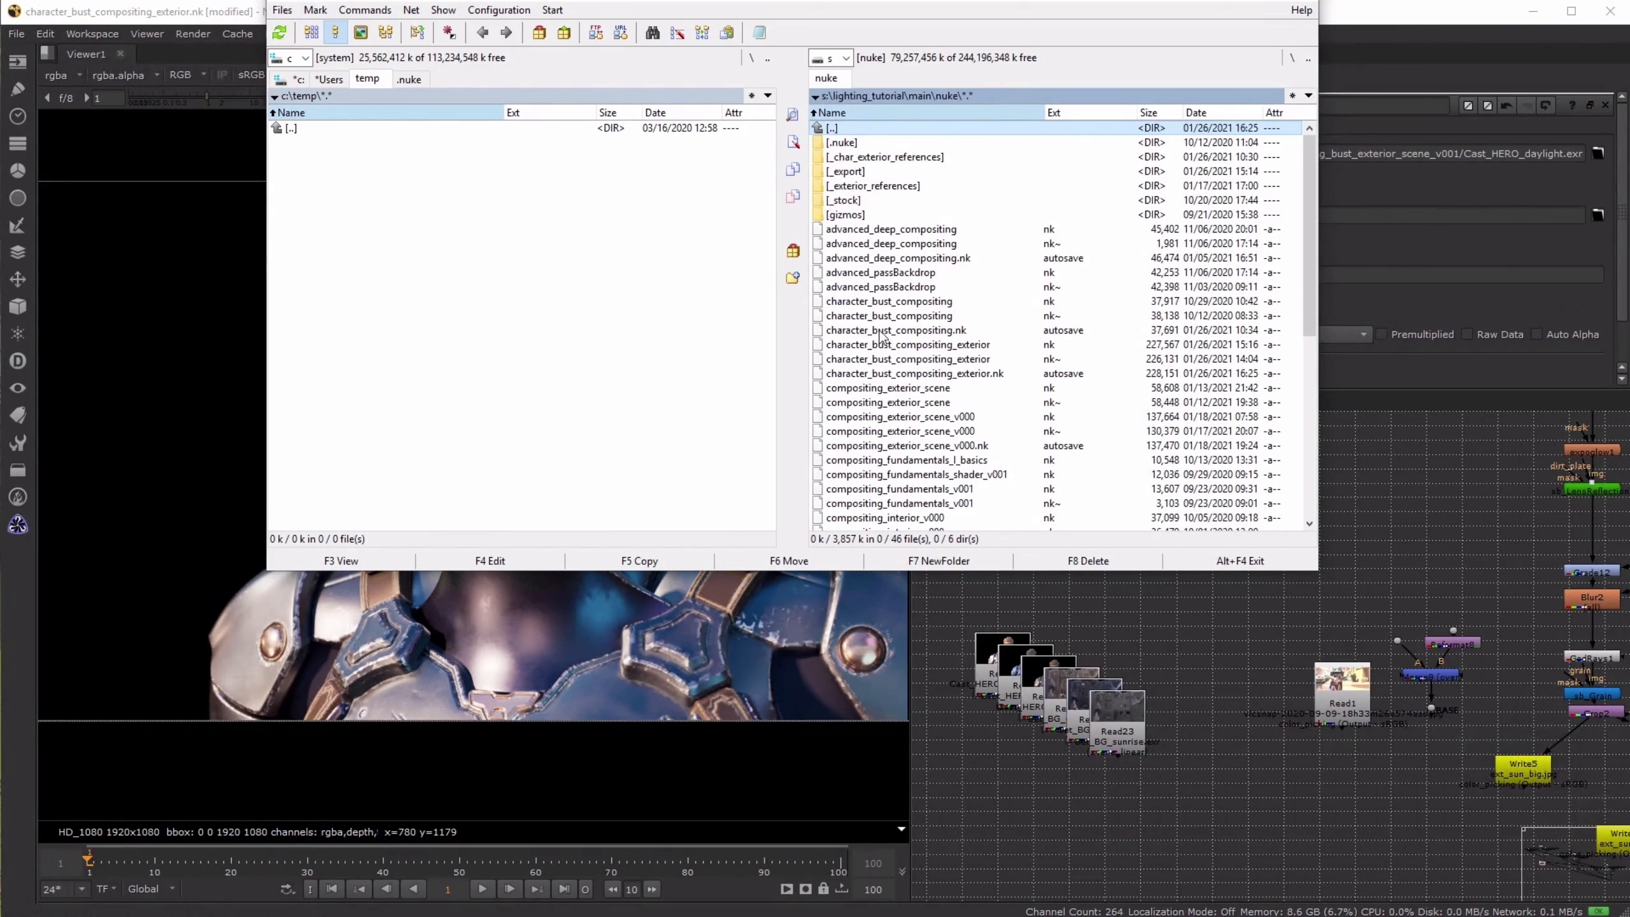
click(938, 348)
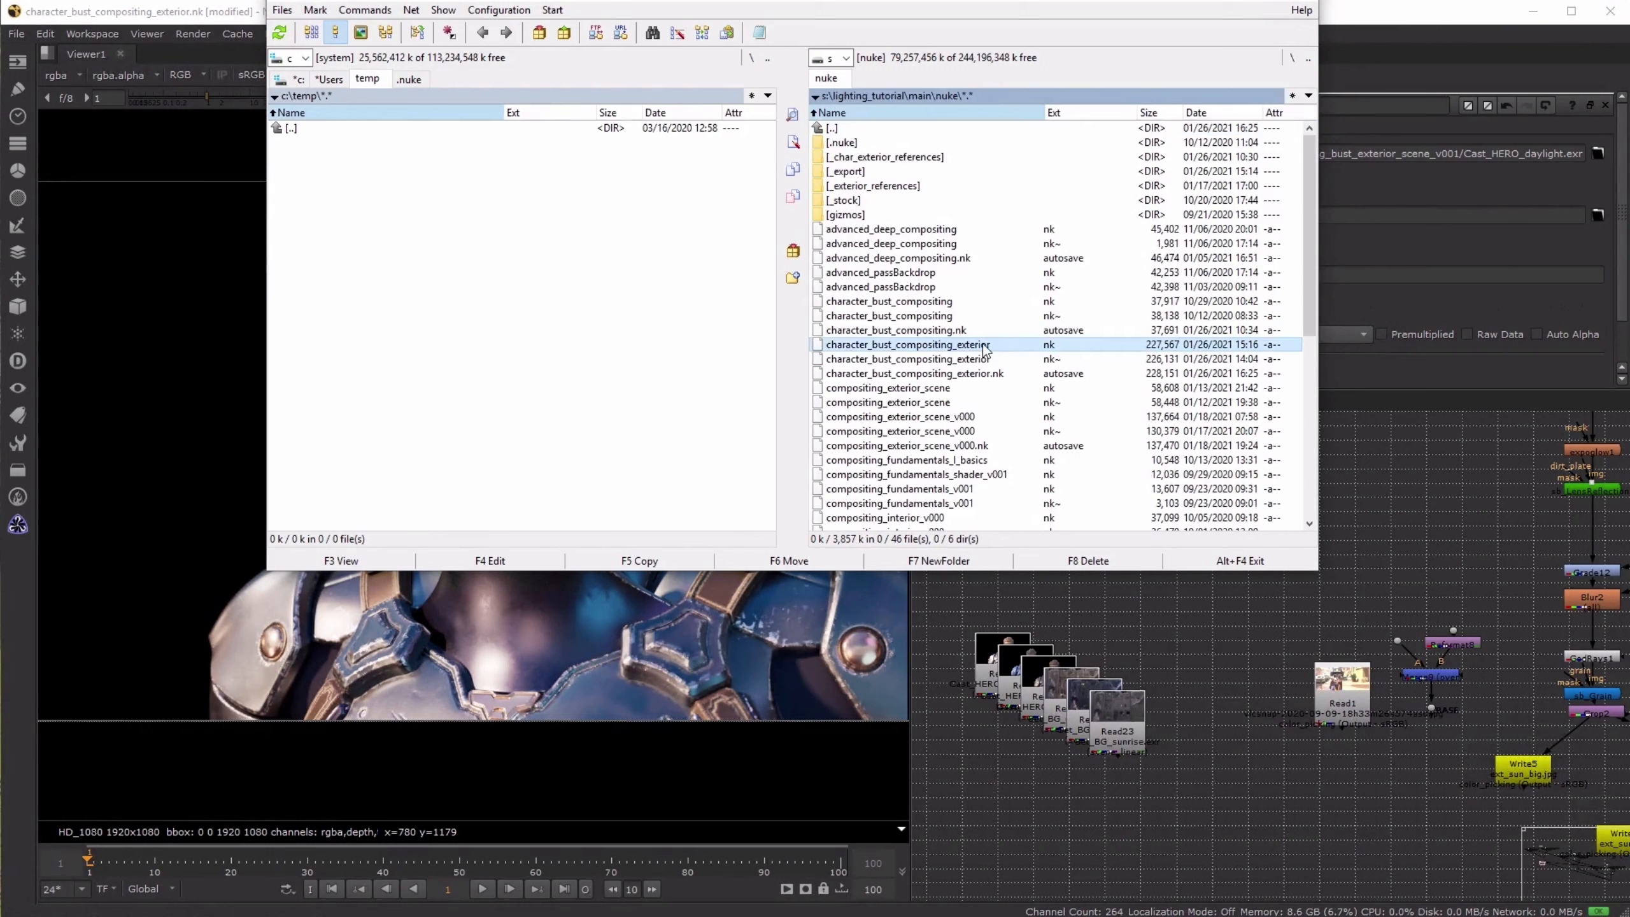
- Switch back to Nuke and look over the daylight, sunrise and night compositing setups in the node graph
click(1180, 634)
scroll(1183, 611, down, 12)
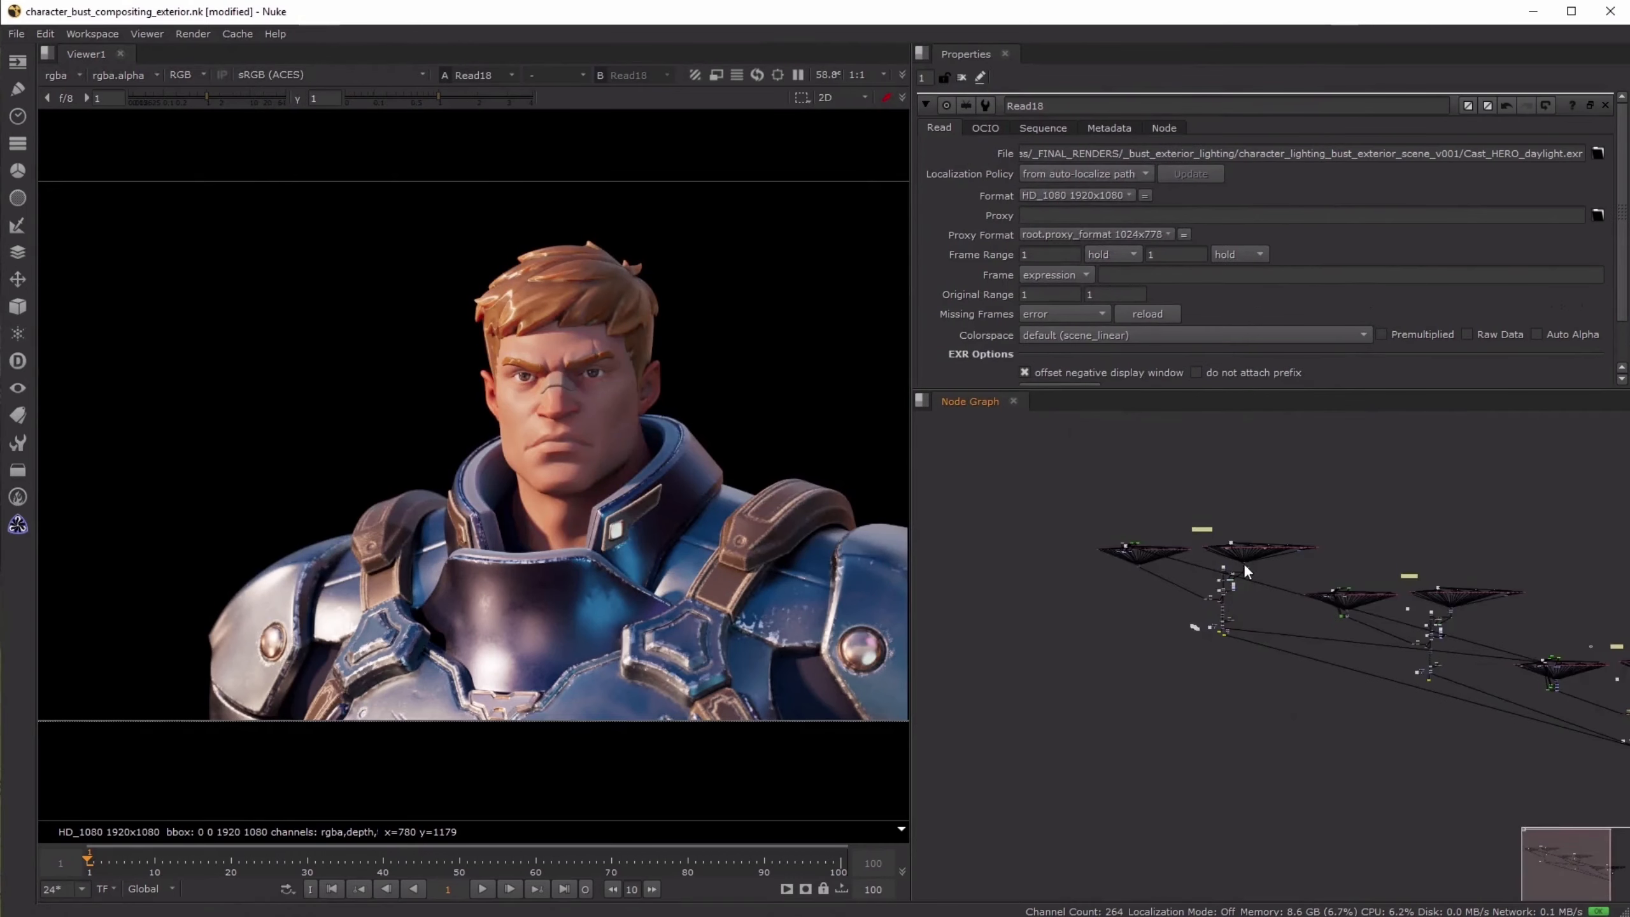
scroll(1245, 571, up, 5)
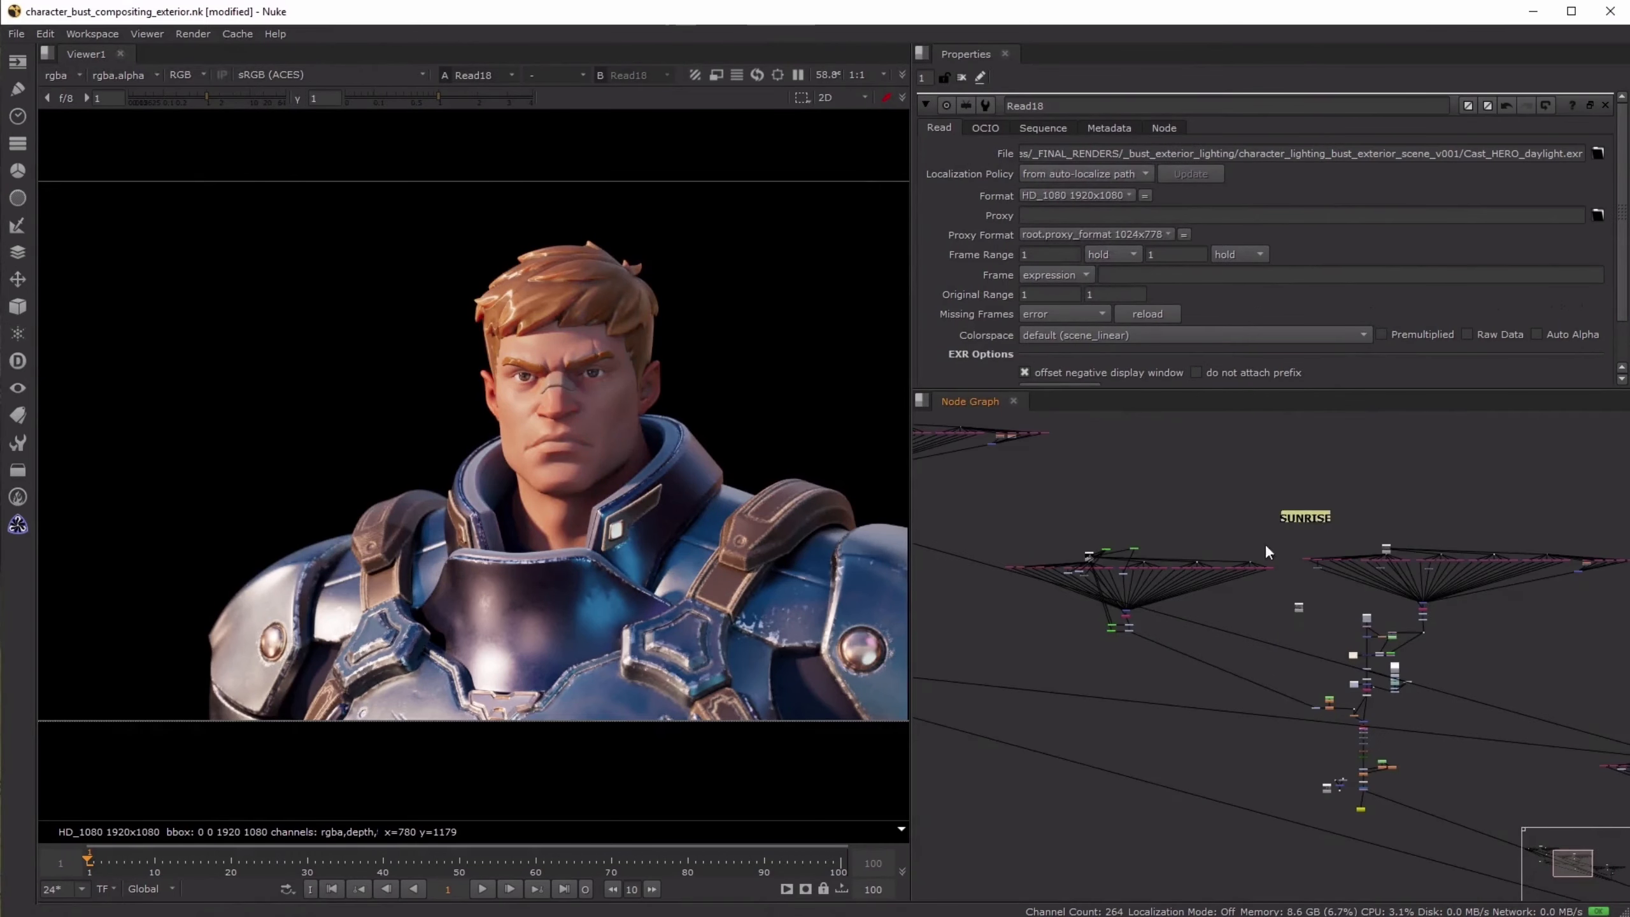
scroll(1268, 552, up, 3)
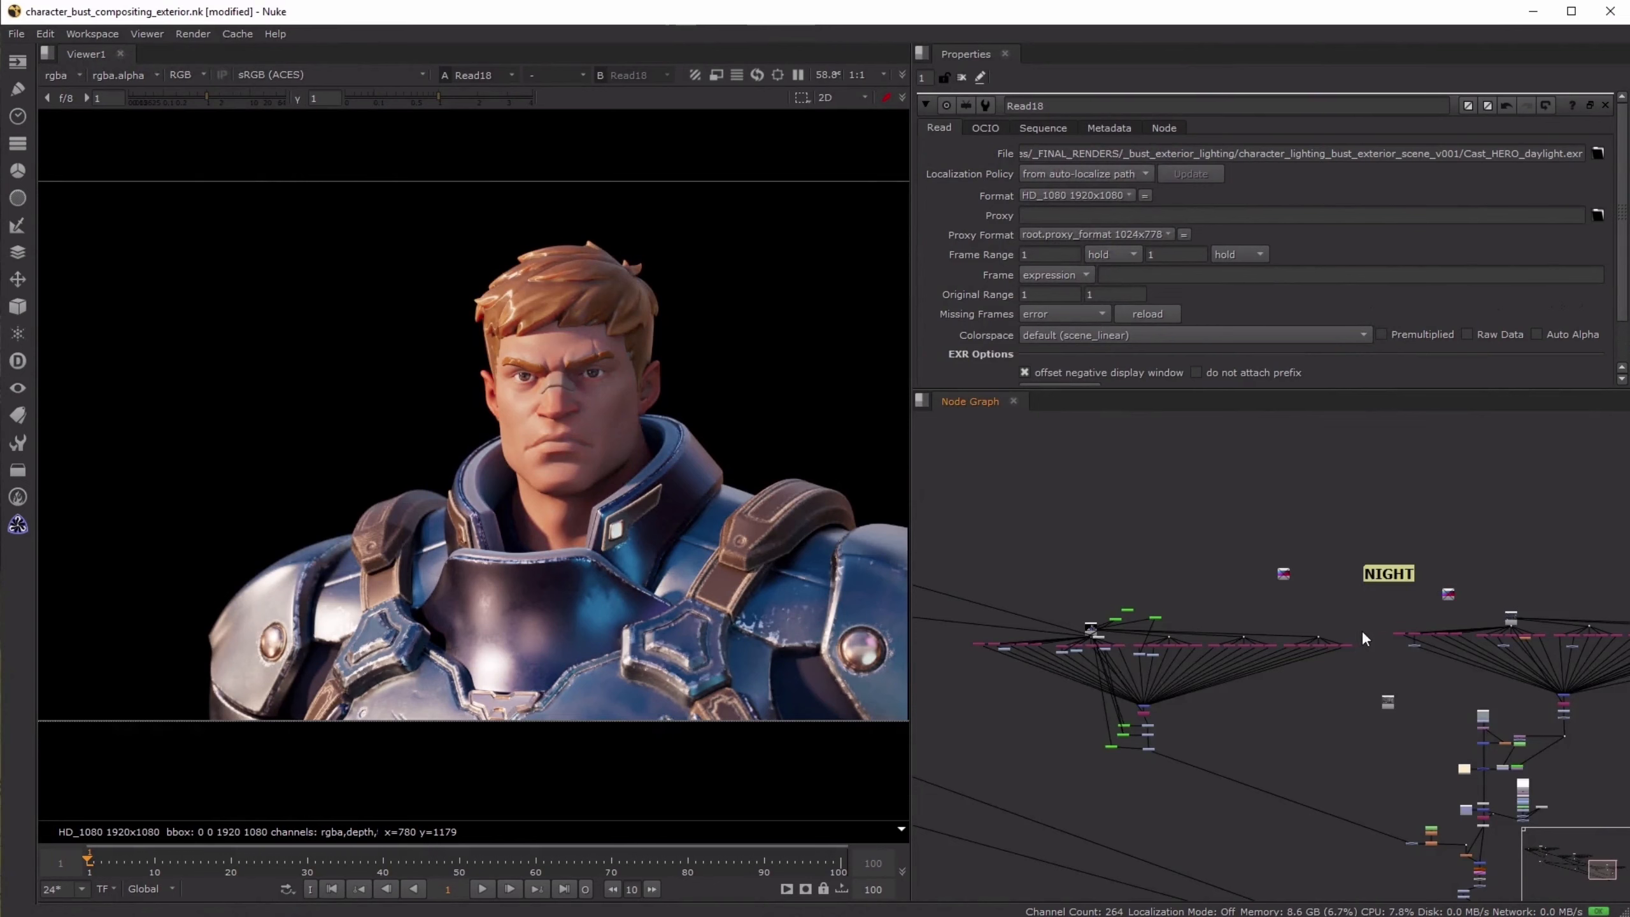
scroll(1365, 638, down, 4)
middle_drag(1138, 544, 1207, 550)
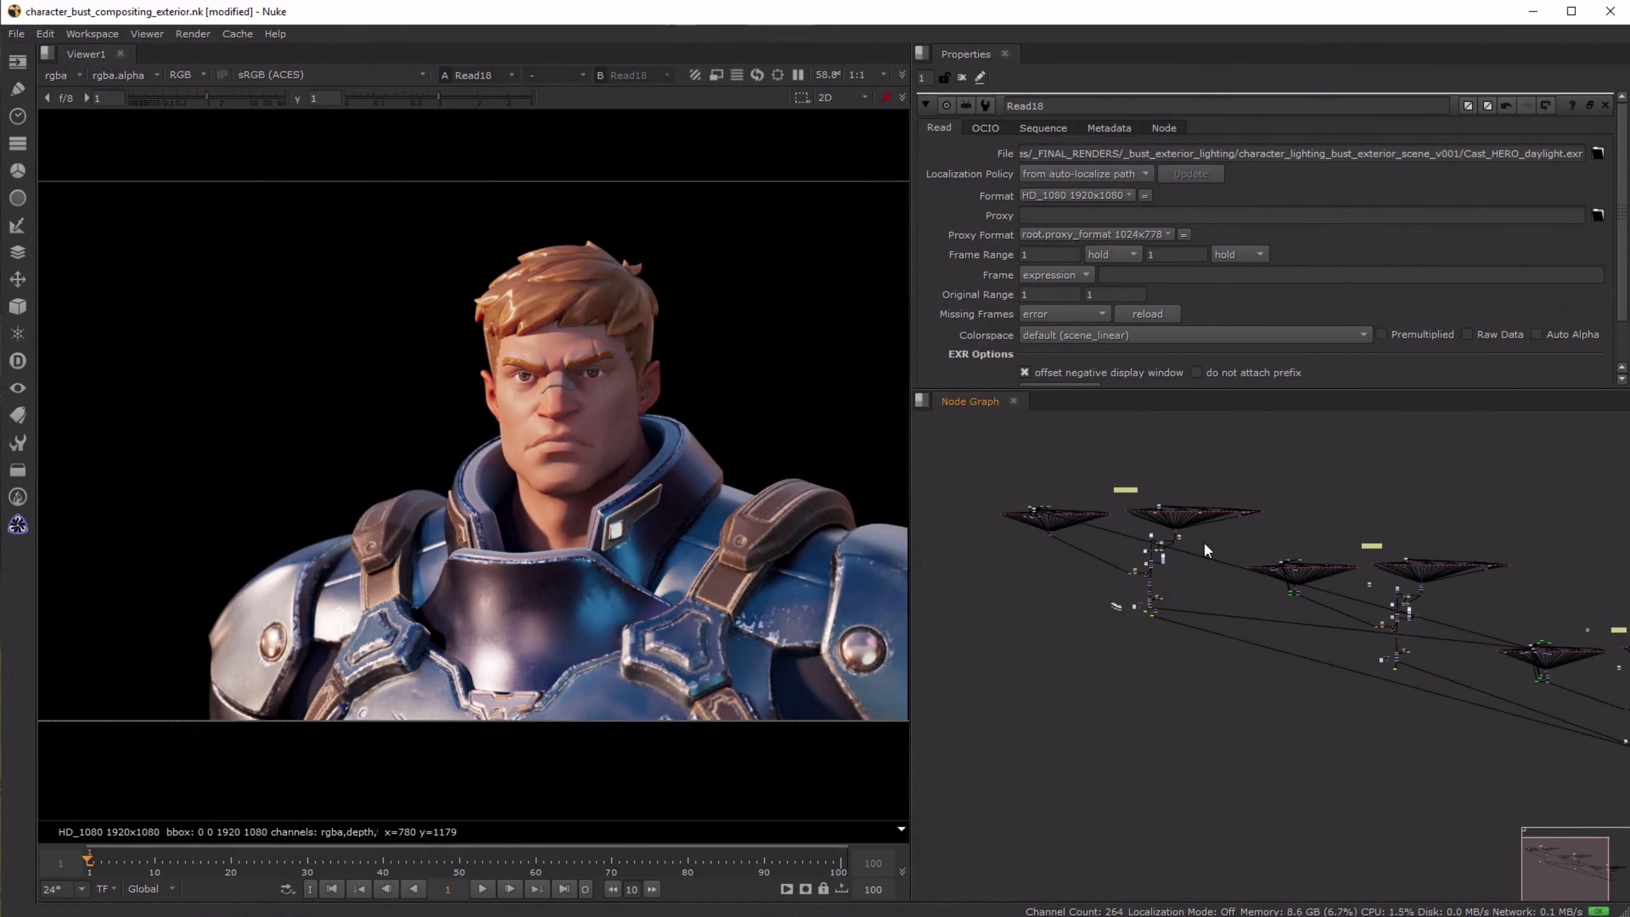
drag(981, 497, 1347, 546)
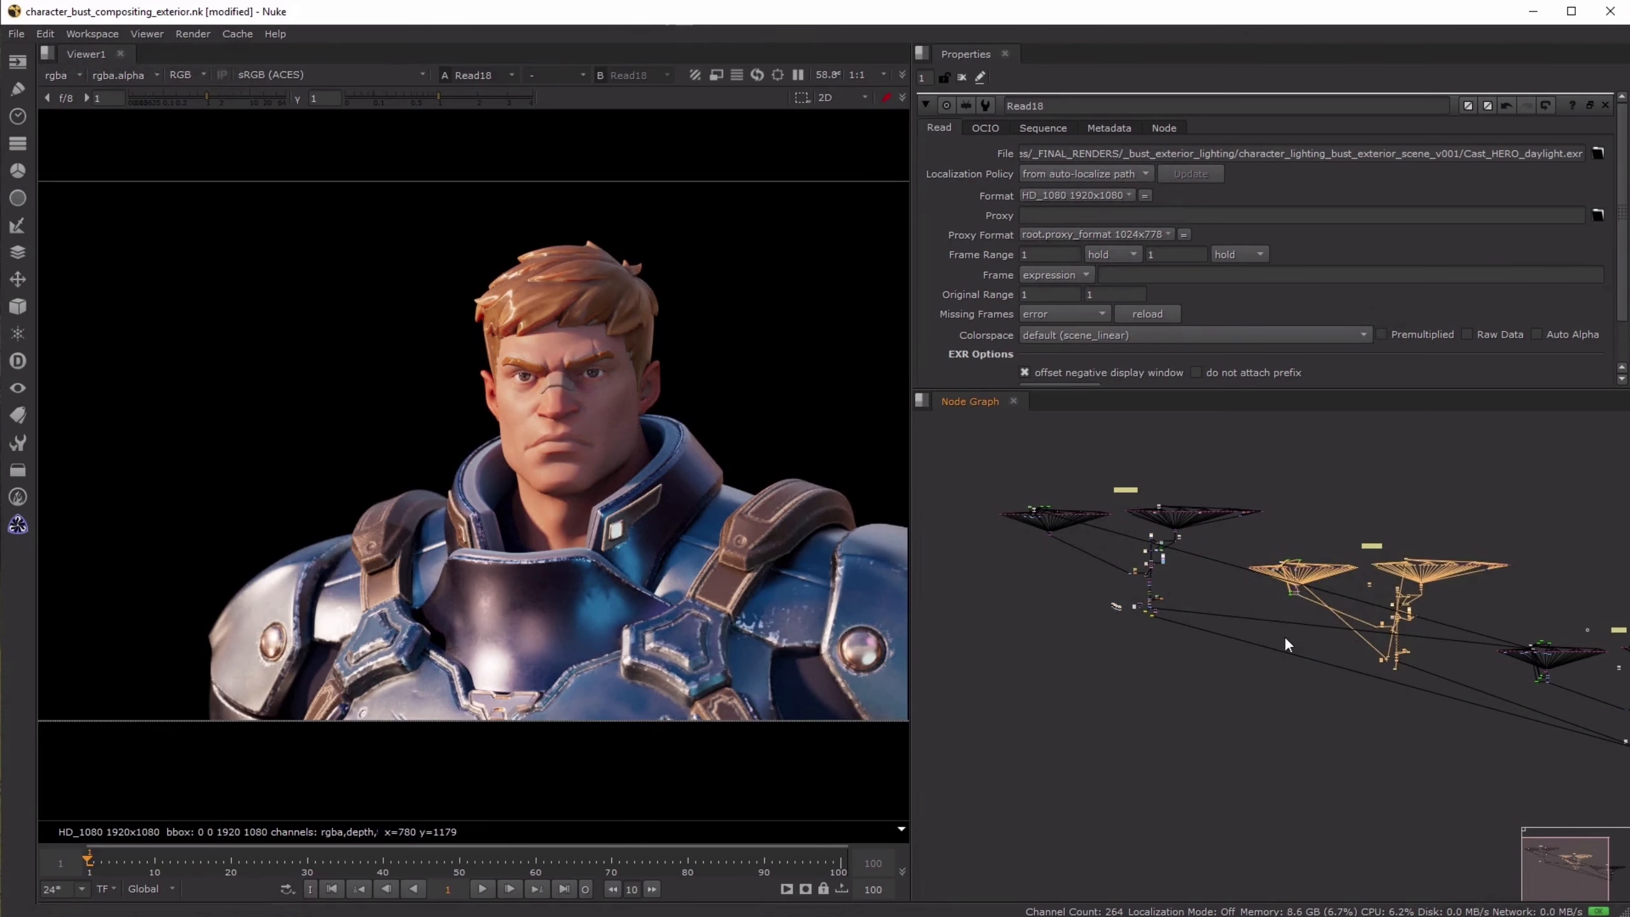
click(1274, 653)
- Line up the six imported Read nodes in a row and set the Cast_HERO_daylight node apart from the others
scroll(1131, 617, up, 5)
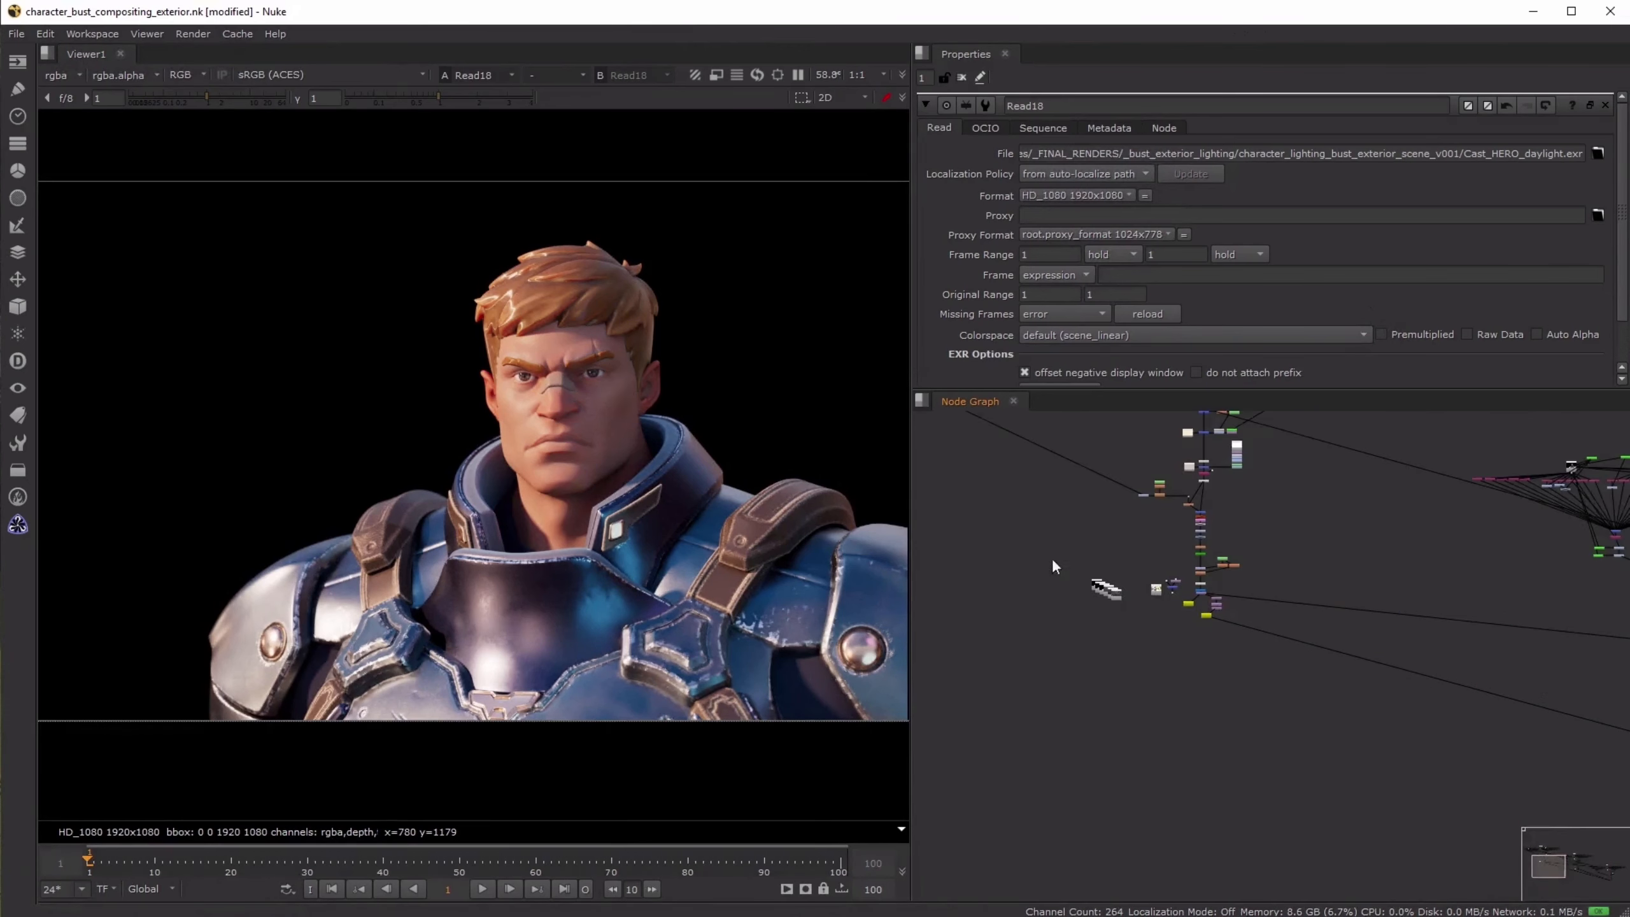
scroll(1054, 566, up, 5)
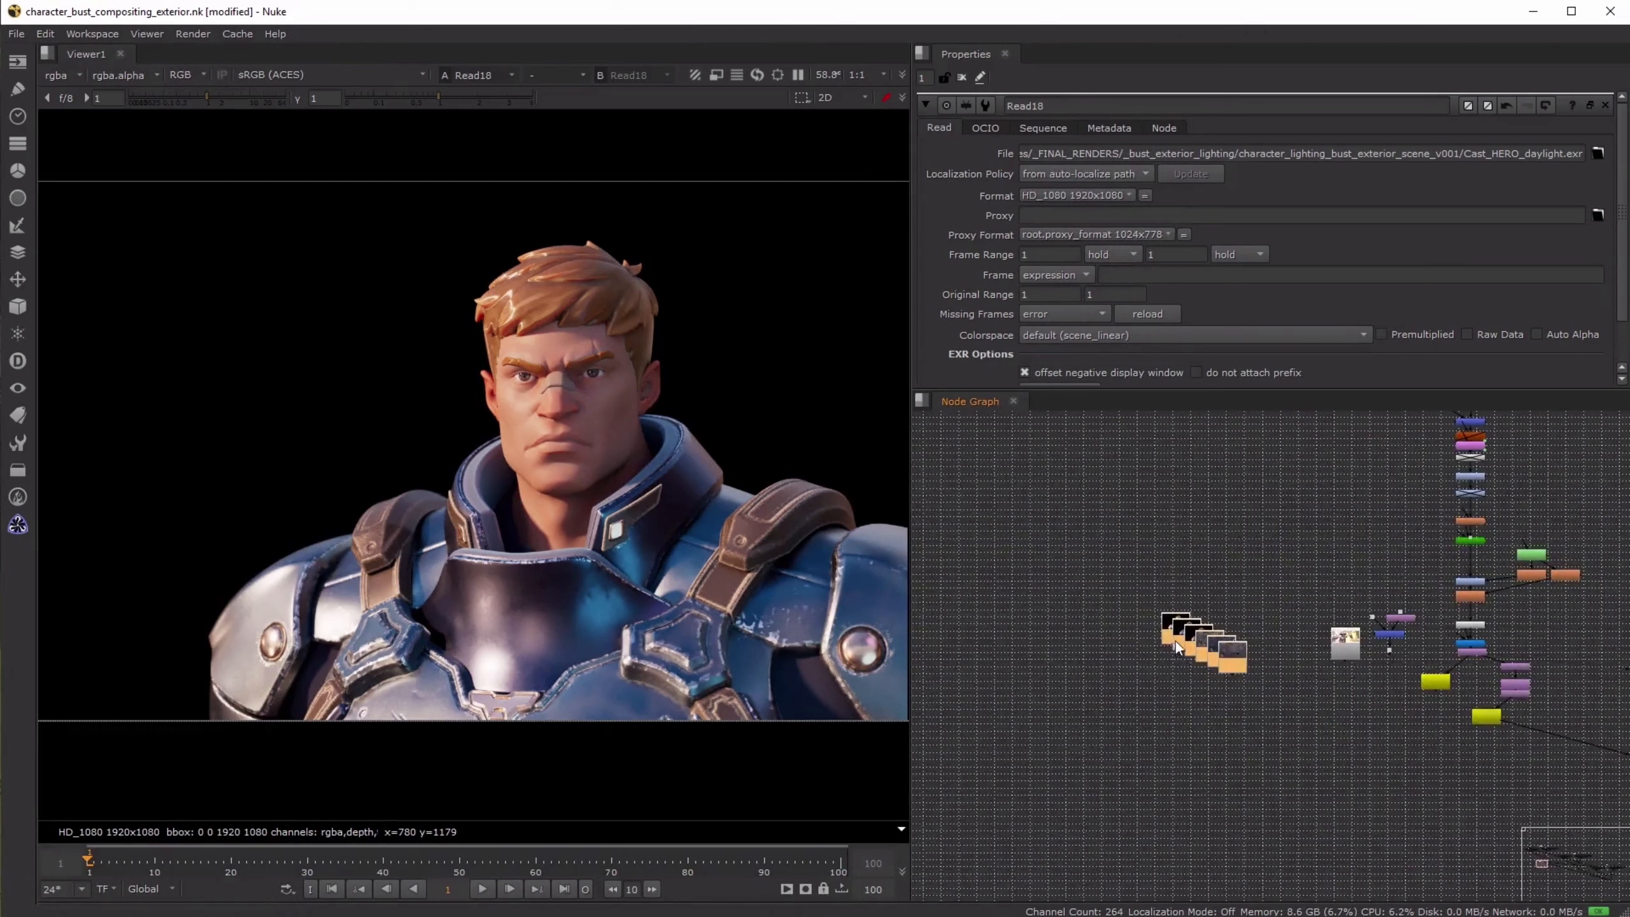
key(l)
drag(1209, 633, 1025, 606)
click(1135, 699)
scroll(1110, 640, up, 4)
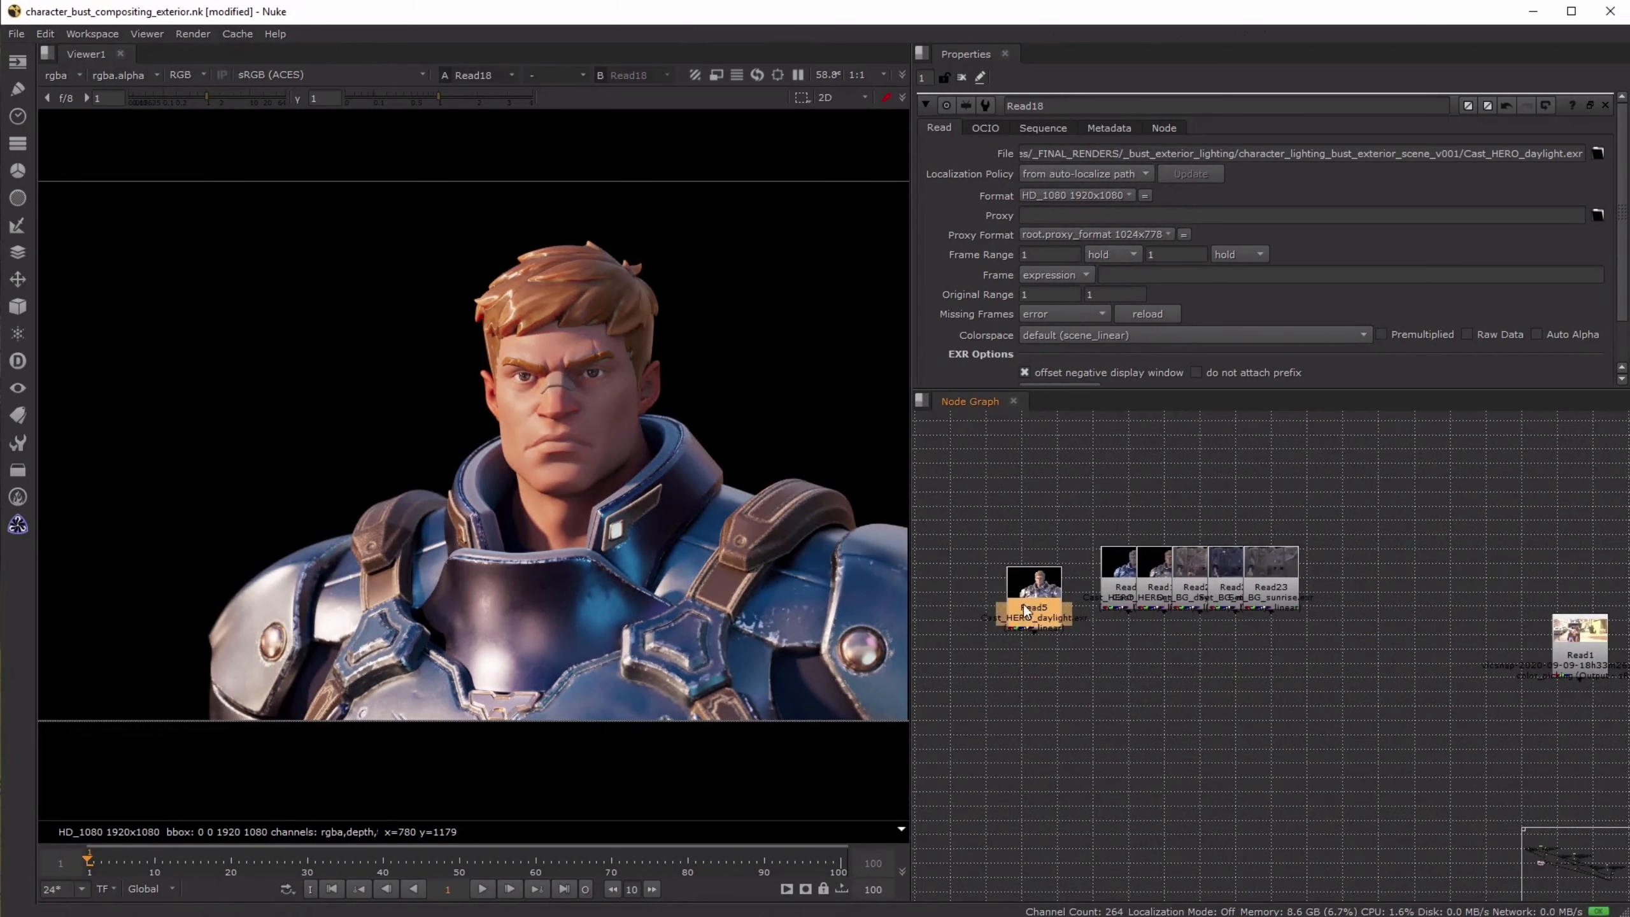
- Move the Set_BG_daylight Read node below the row, then view it and the Cast_HERO_daylight render
drag(1194, 581, 1155, 664)
key(1)
click(1084, 659)
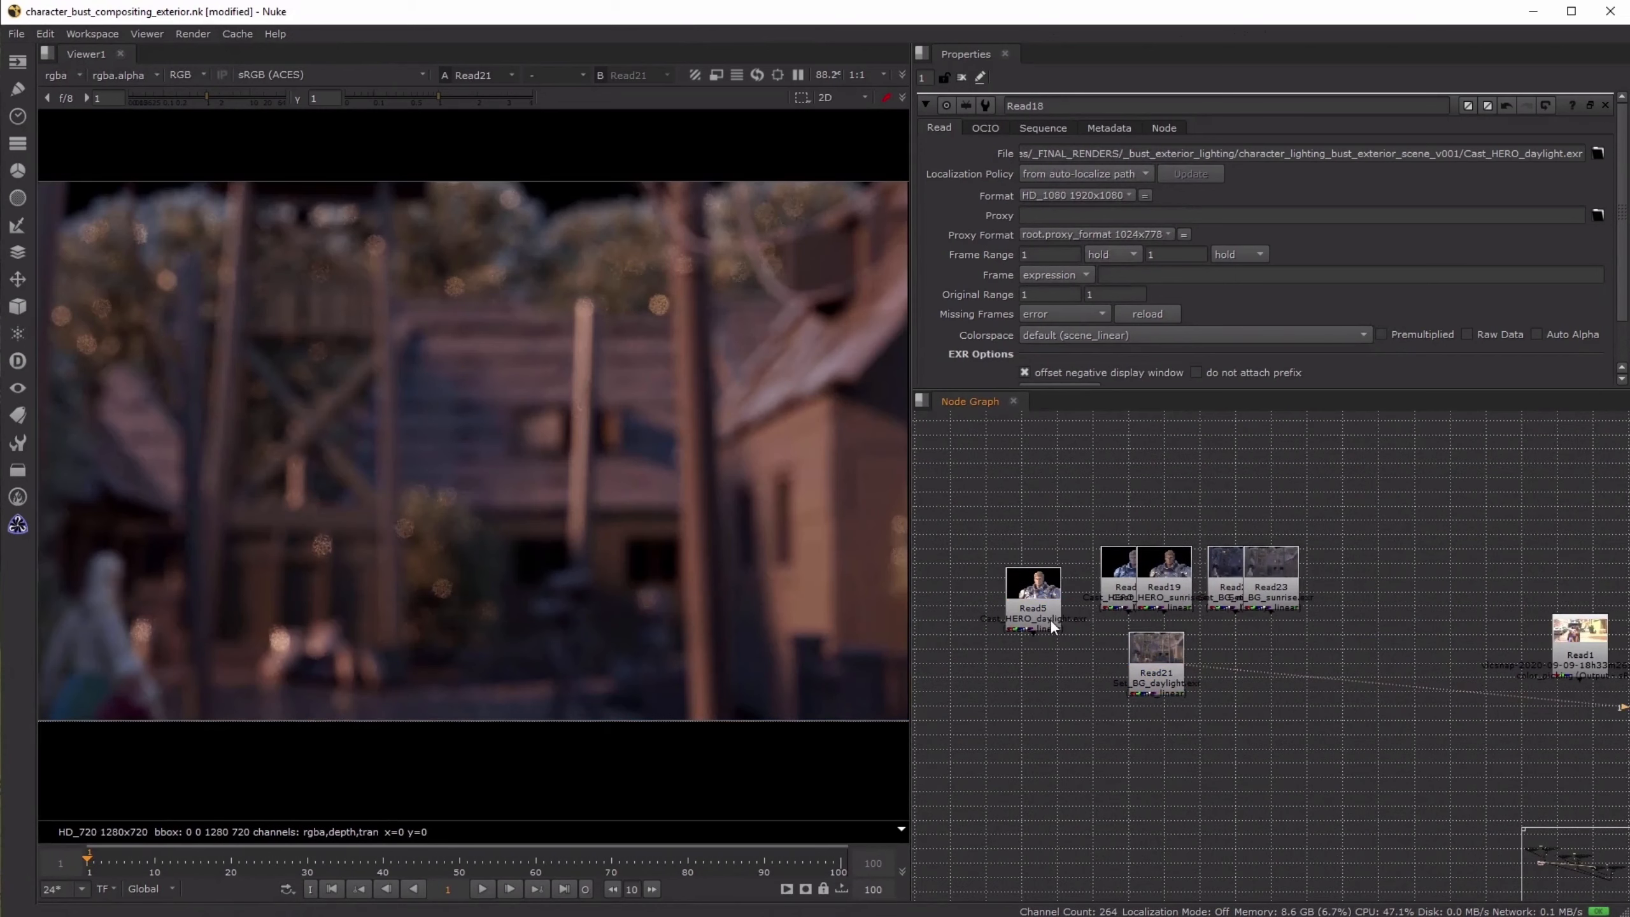
click(1053, 626)
key(1)
click(1059, 642)
- Look through the daylight compositing tree from its final nodes up to the pass layout and back
scroll(1405, 622, down, 4)
middle_drag(1405, 621, 1082, 739)
middle_drag(1149, 582, 1109, 774)
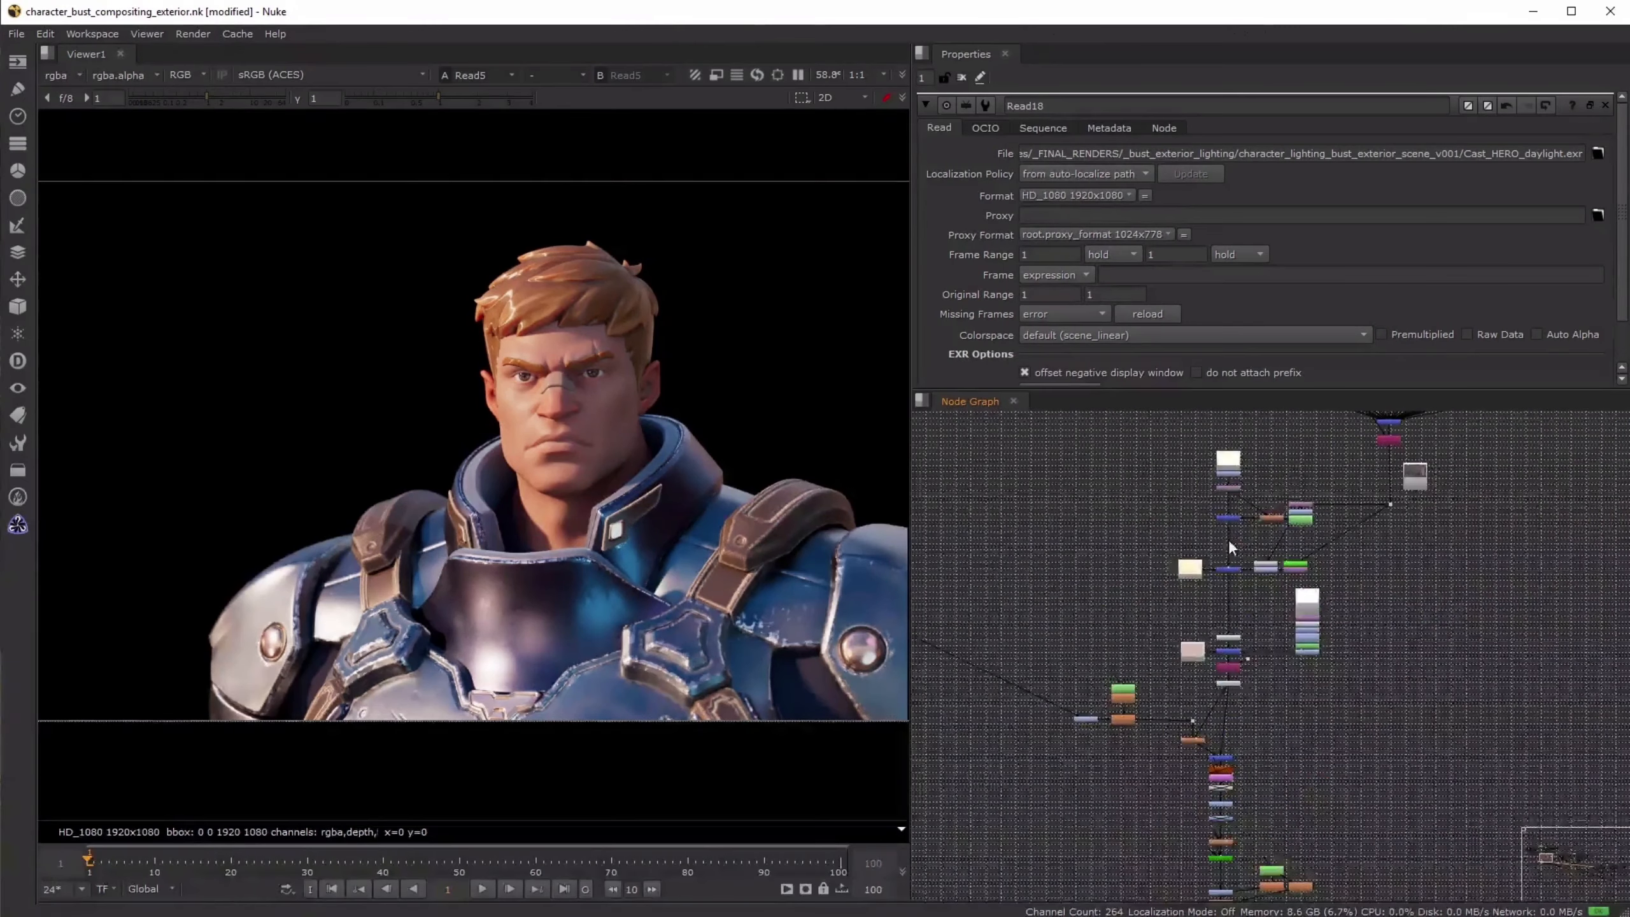
middle_drag(1292, 467, 1234, 651)
scroll(1206, 652, down, 2)
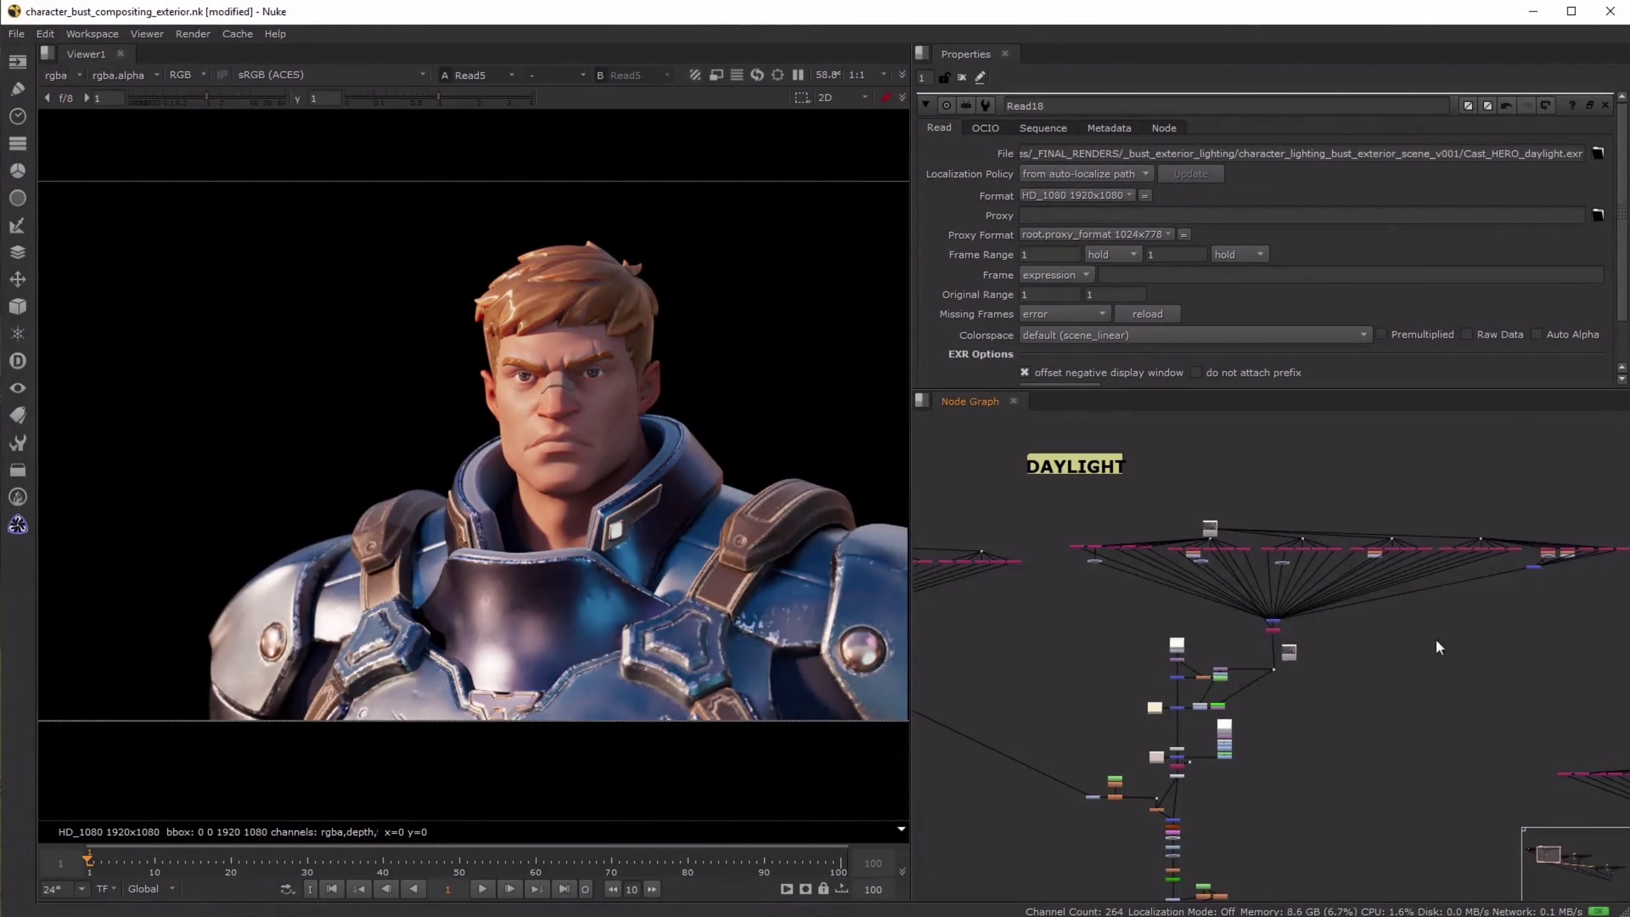
middle_drag(1439, 647, 1258, 647)
drag(1516, 521, 1346, 627)
middle_drag(1025, 764, 1300, 620)
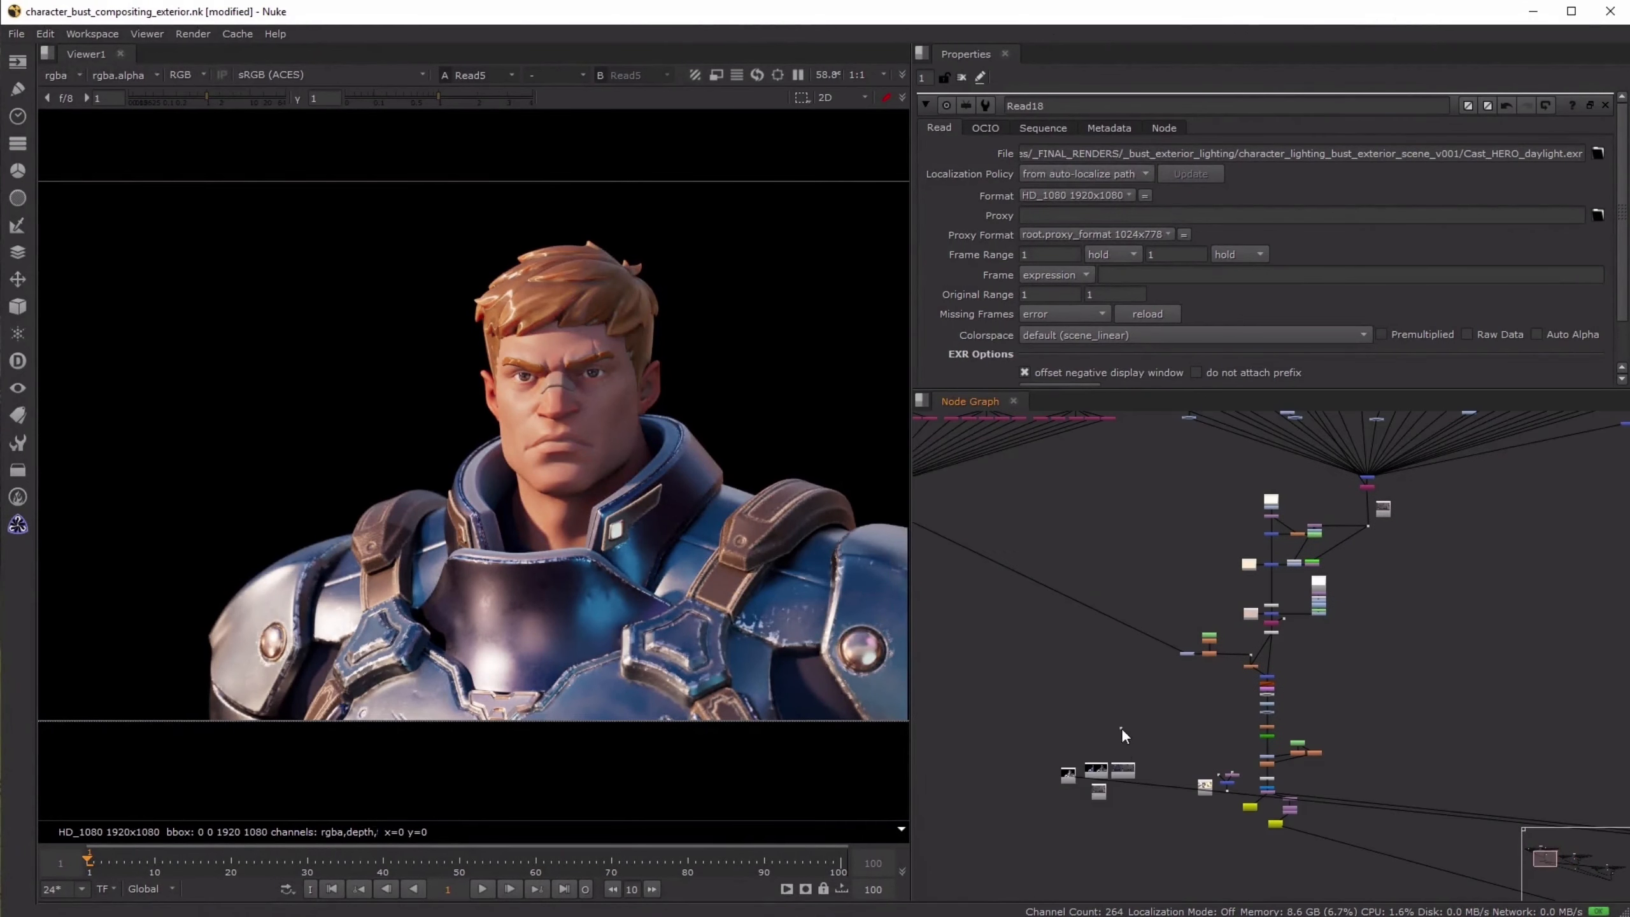
- Spread out the overlapping hero and background Read nodes and view the night hero, sunrise hero and sunrise background renders
scroll(1091, 706, up, 6)
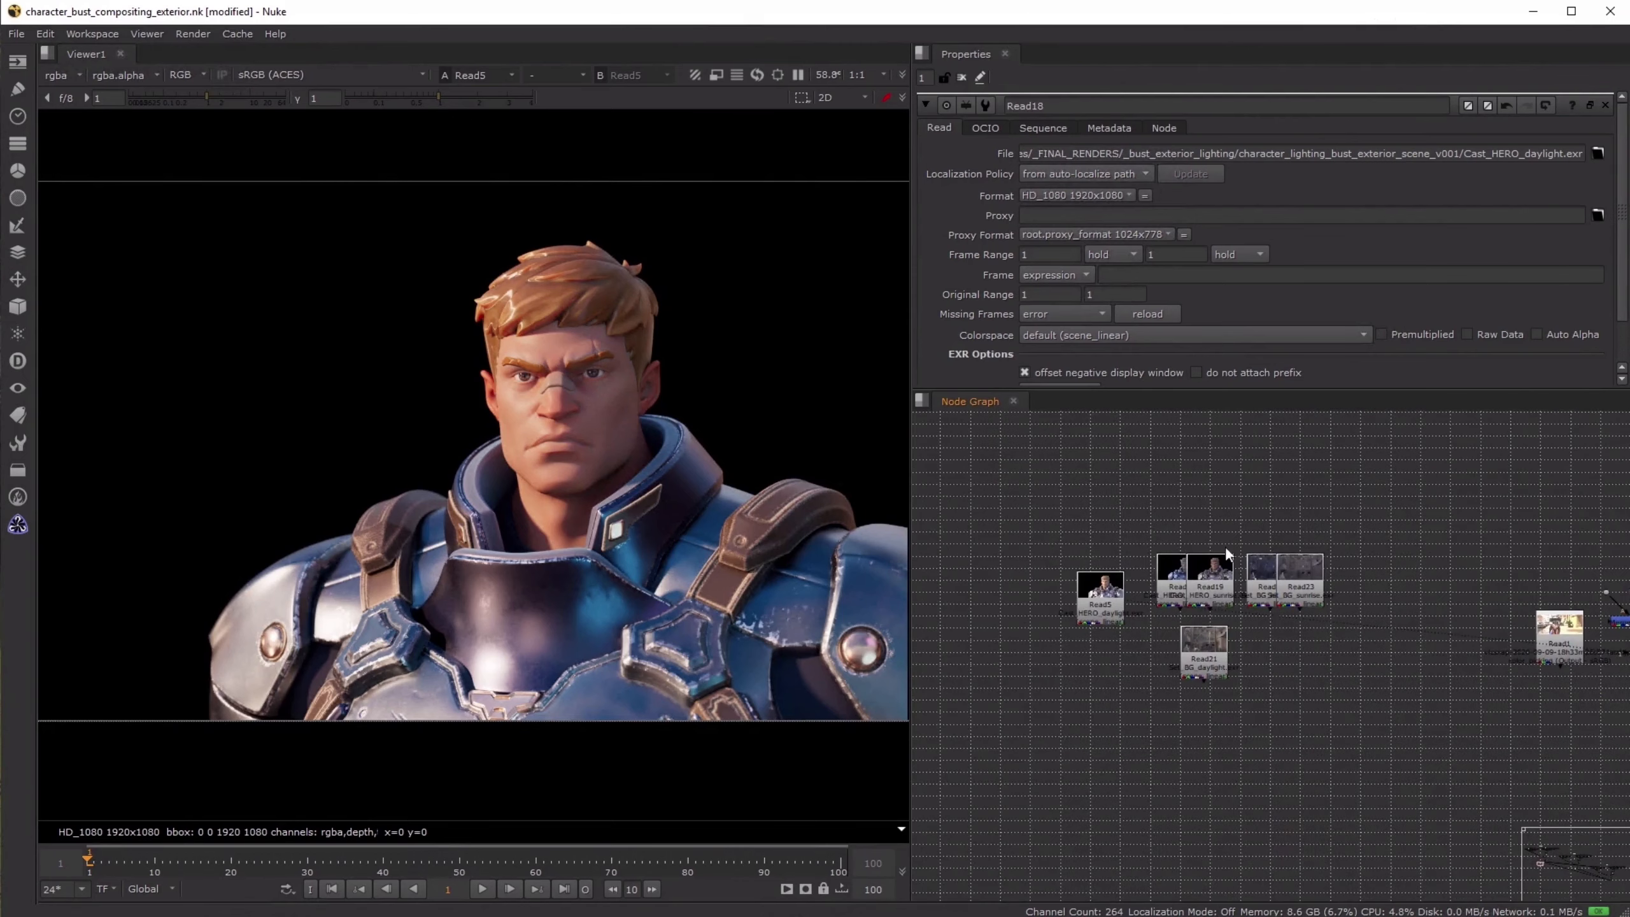
key(1)
drag(1214, 578, 1253, 595)
click(1180, 575)
key(1)
click(1224, 538)
key(1)
click(1311, 579)
key(1)
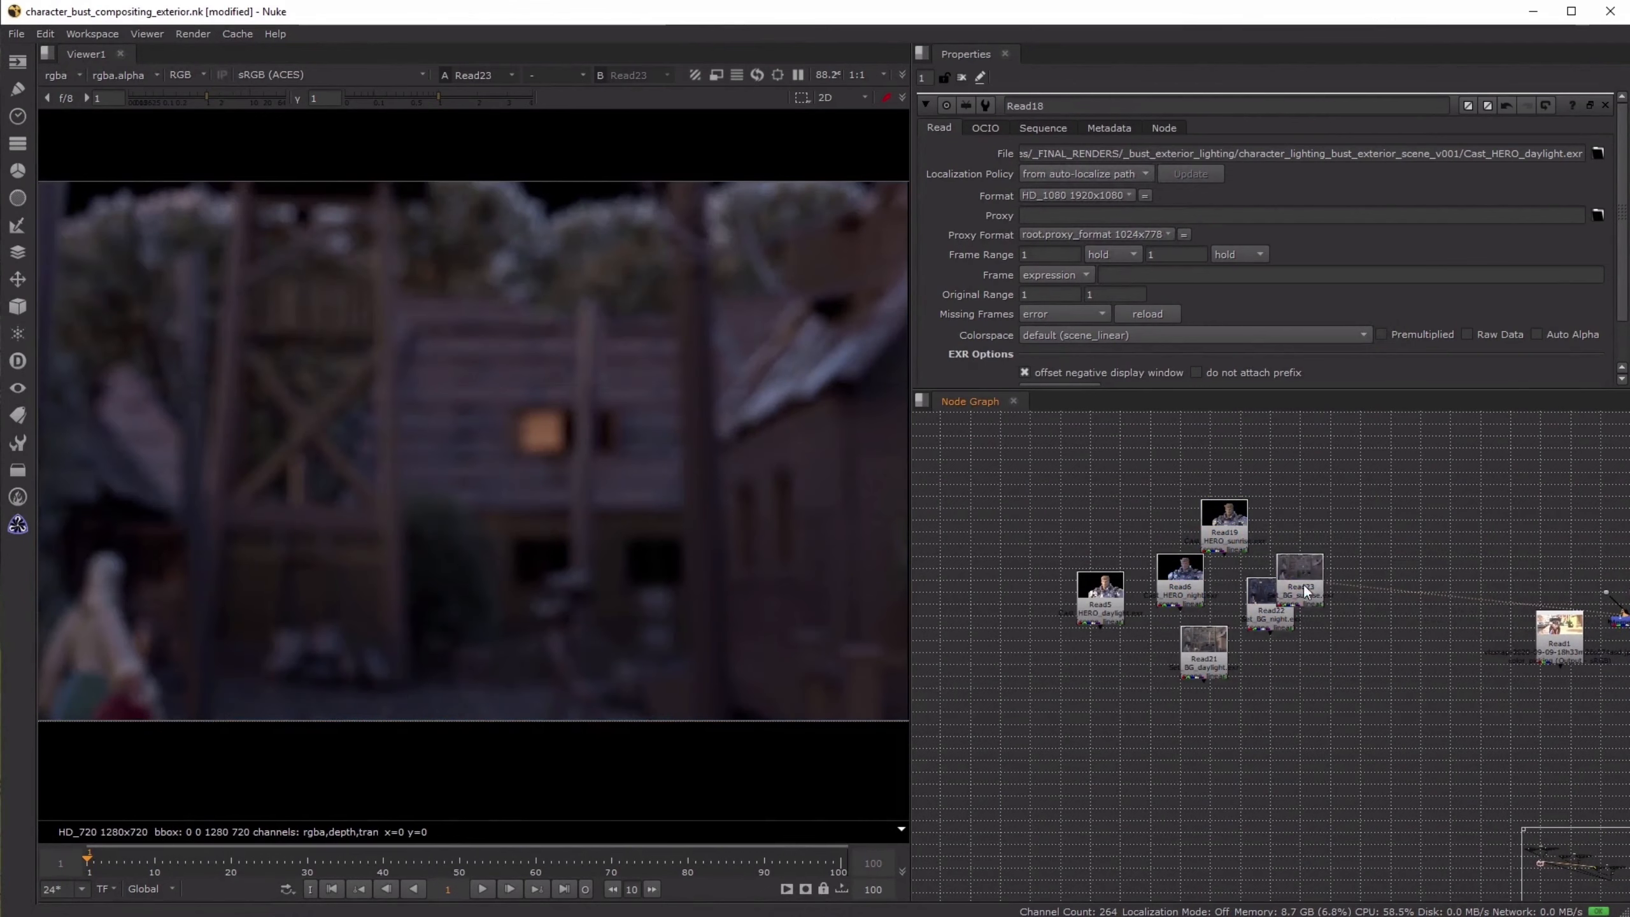
- Examine the blurred details of the Set_BG_sunrise render and the bokeh lights of the Set_BG_night render up close
scroll(425, 254, up, 3)
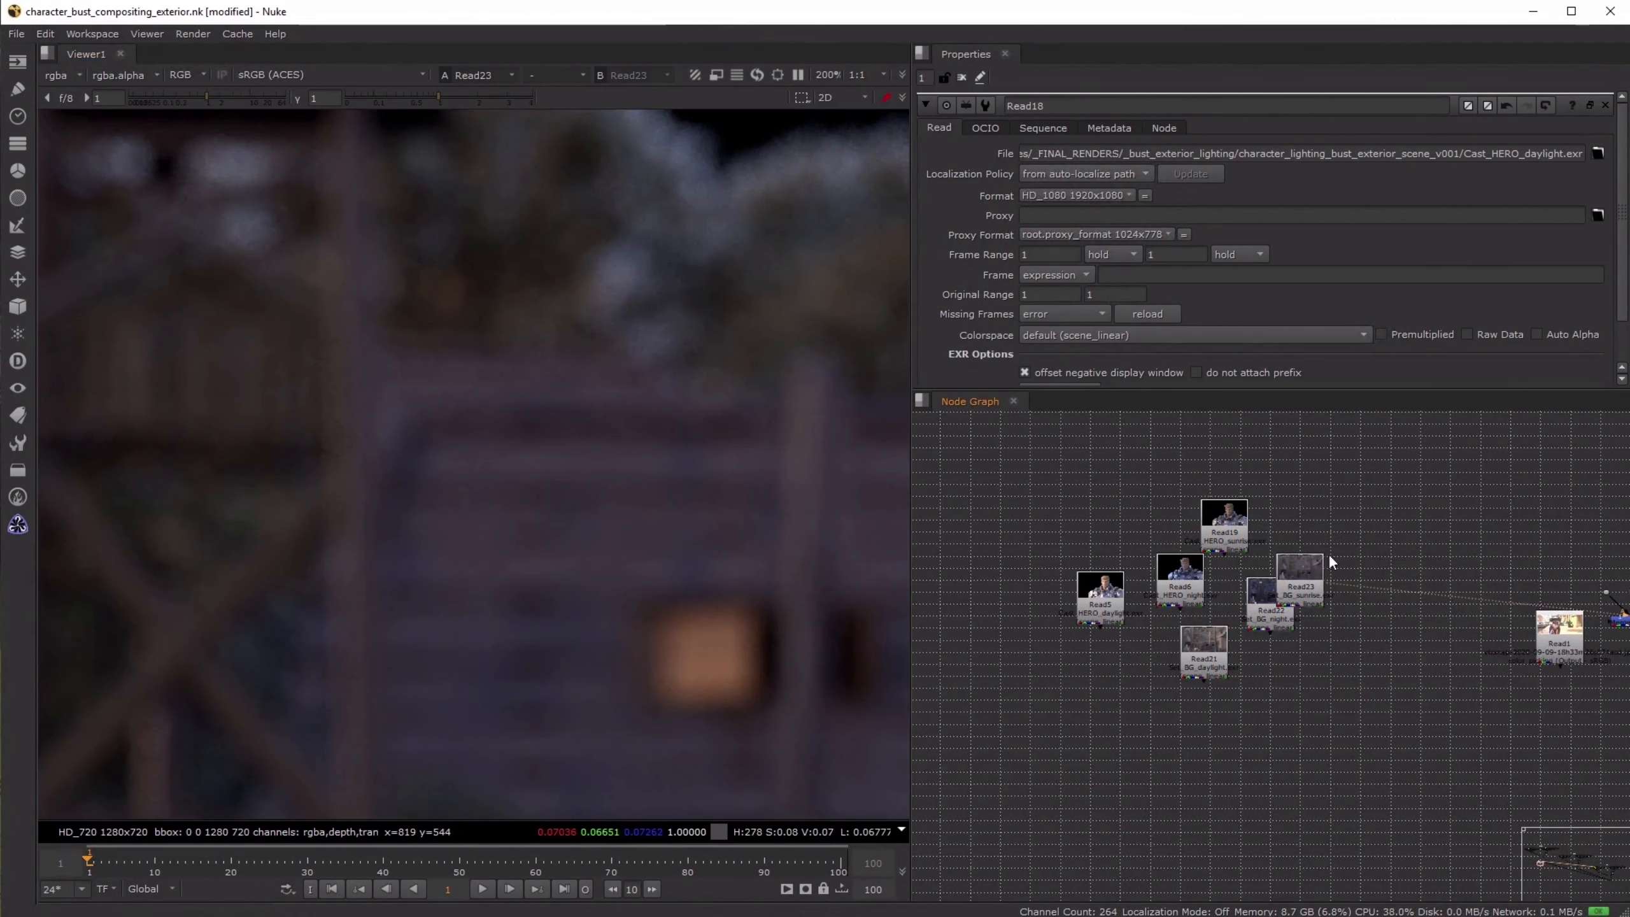
click(1261, 589)
key(1)
scroll(583, 403, down, 4)
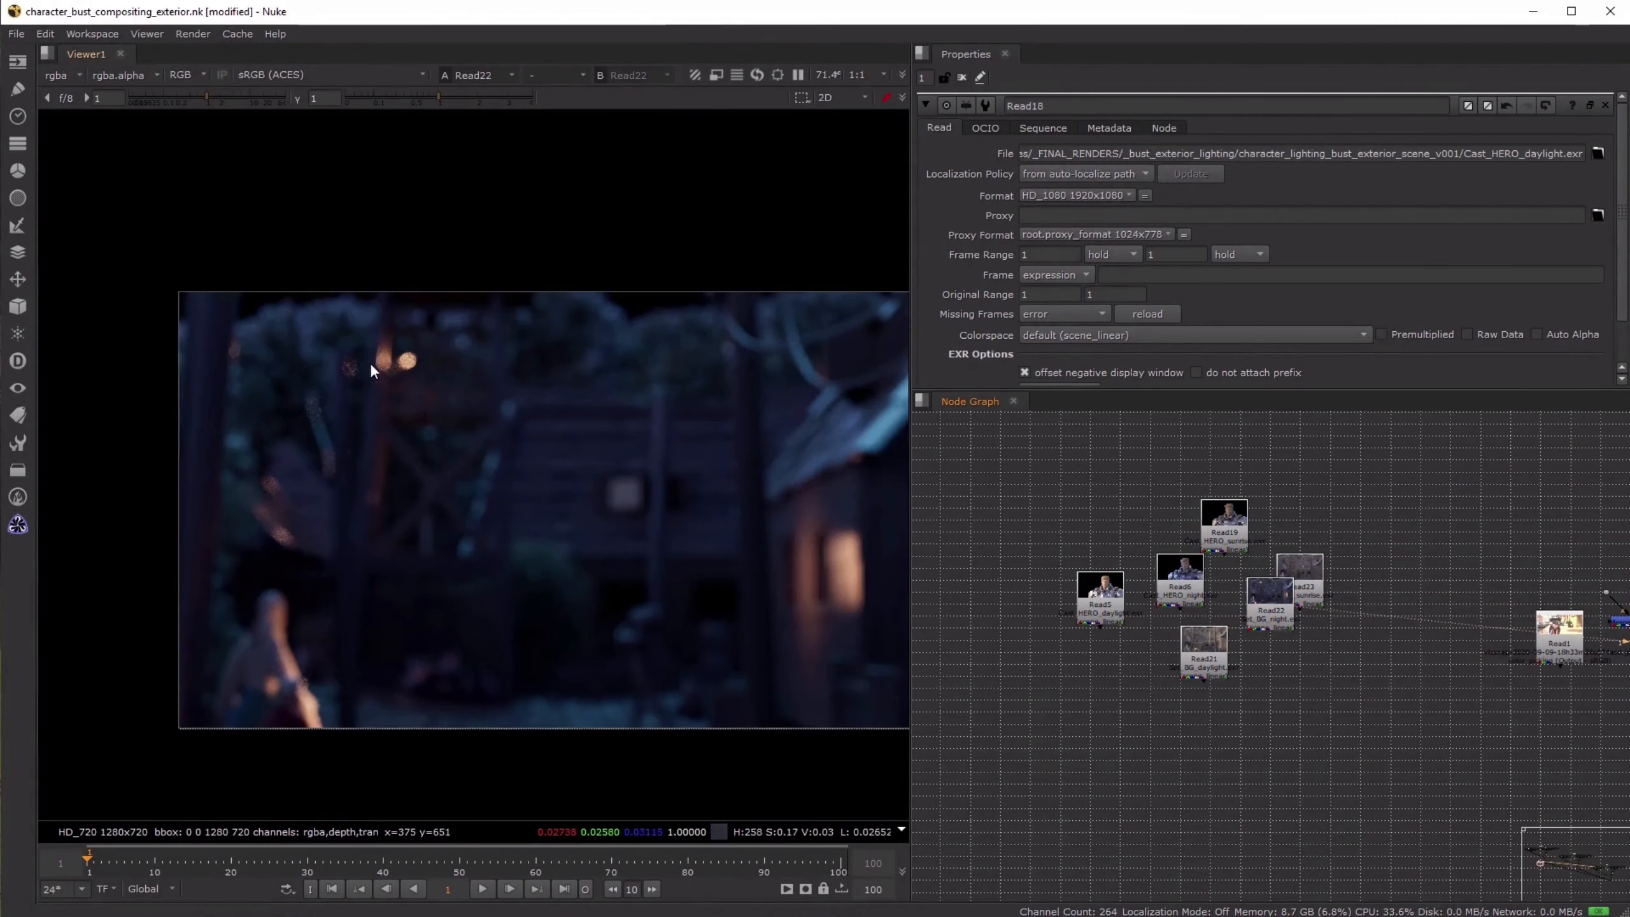
scroll(373, 369, up, 4)
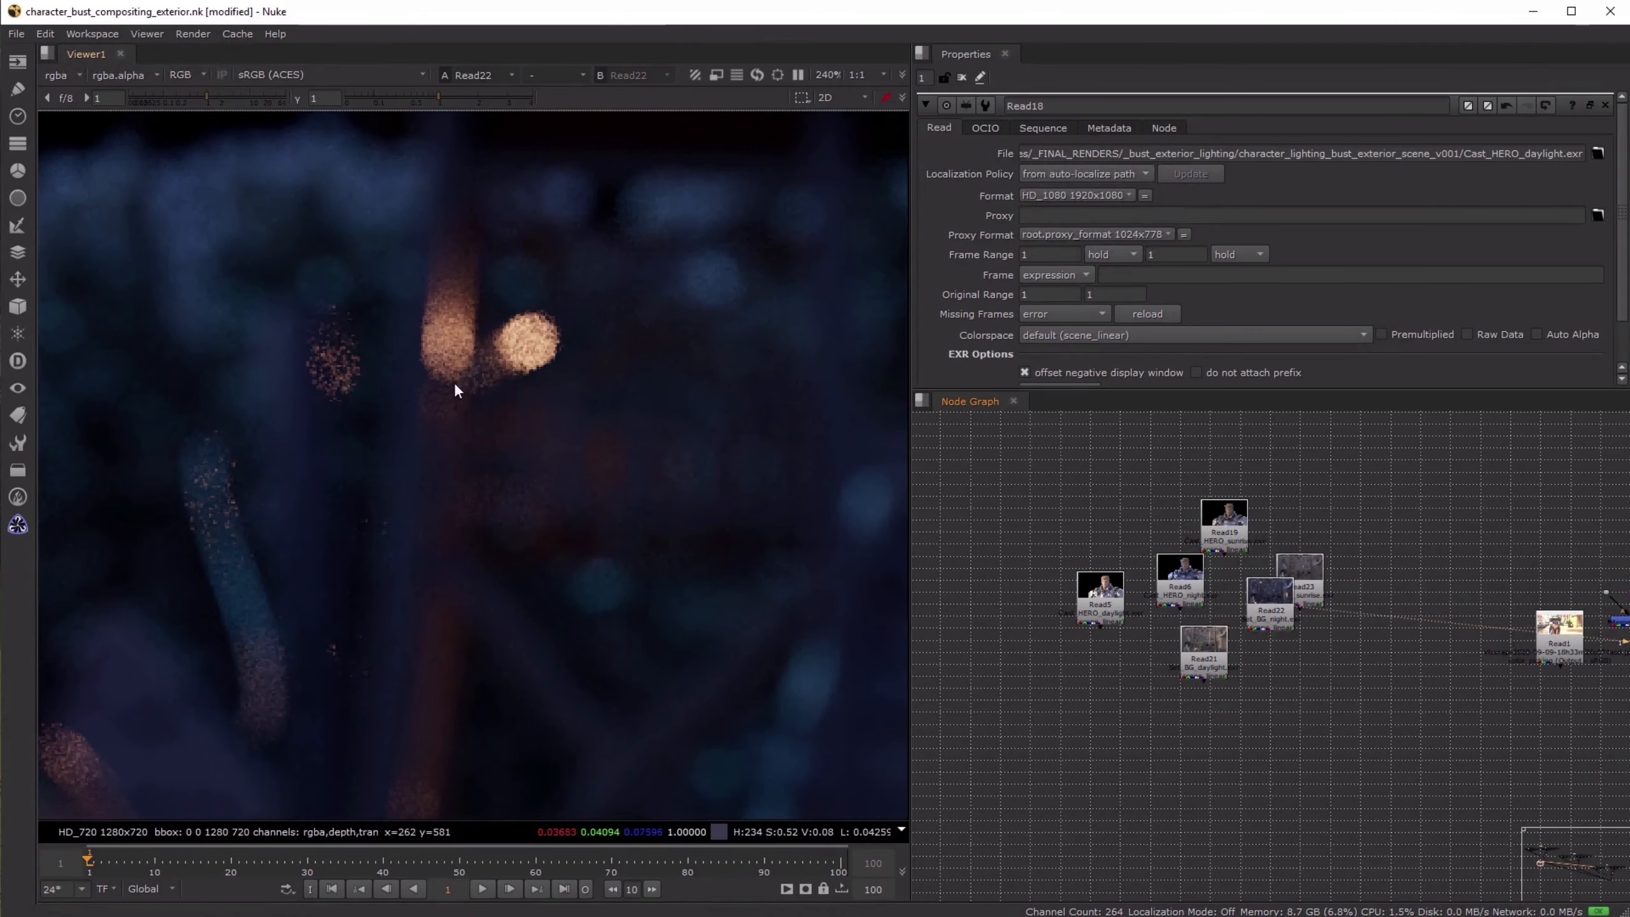
- Display the Set_BG_daylight render and inspect the bokeh highlights in its trees and wooden structures
click(1200, 588)
key(1)
click(1215, 652)
key(1)
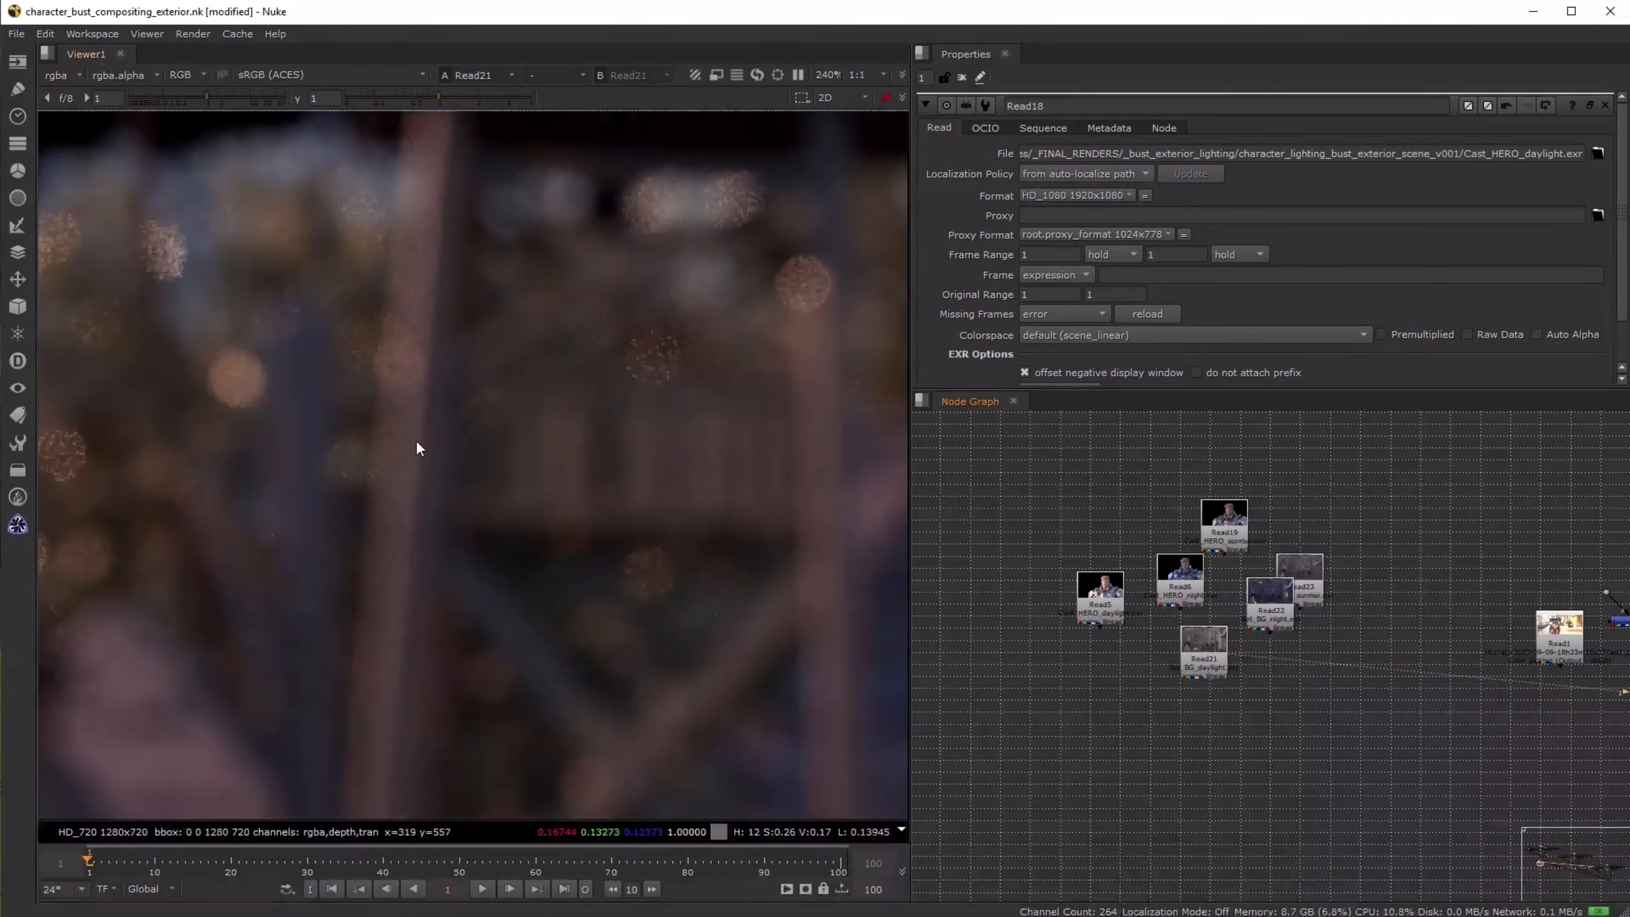
scroll(418, 447, down, 3)
middle_drag(634, 433, 487, 374)
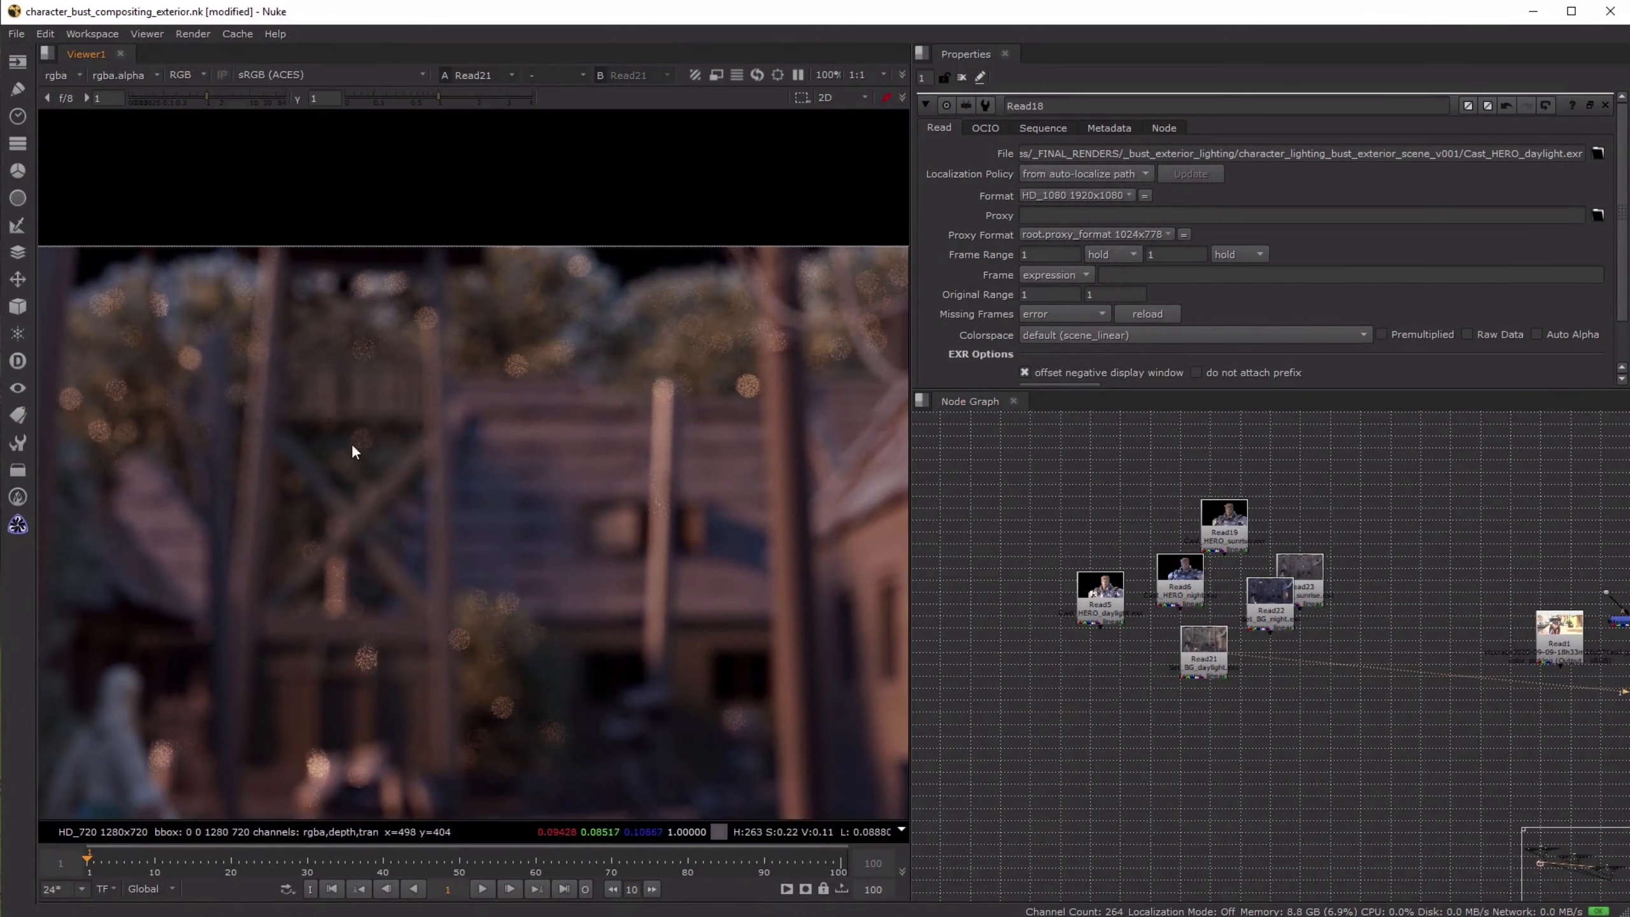
middle_drag(205, 396, 364, 400)
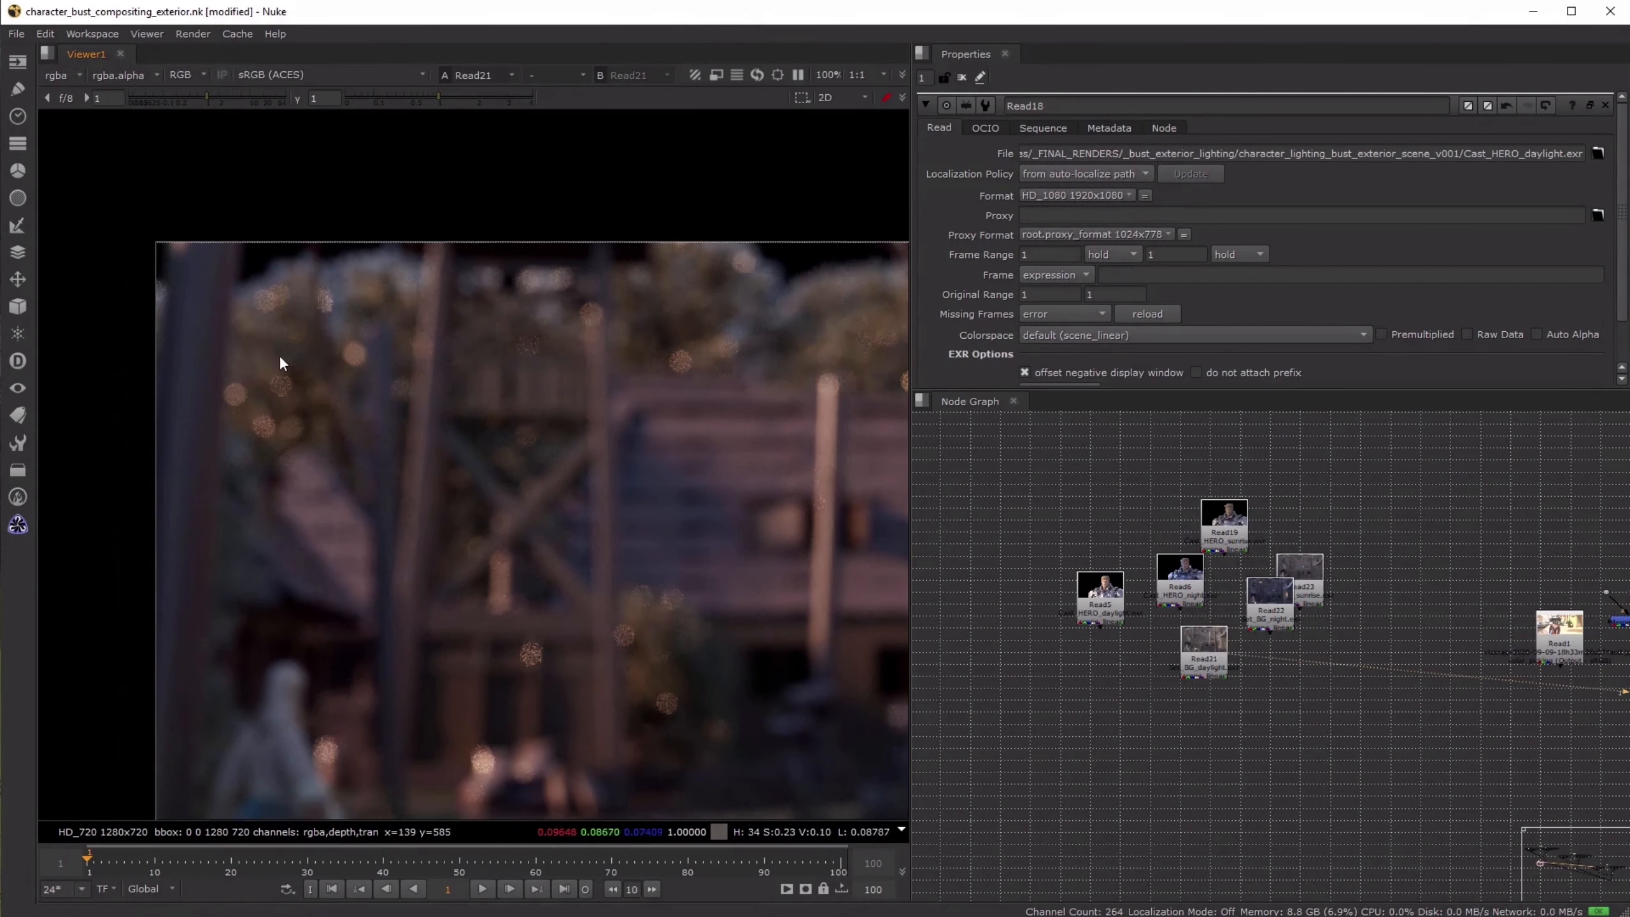
- Examine the bokeh highlights across the Set_BG_daylight render up close and move its Read node away from the other background nodes
scroll(280, 361, up, 5)
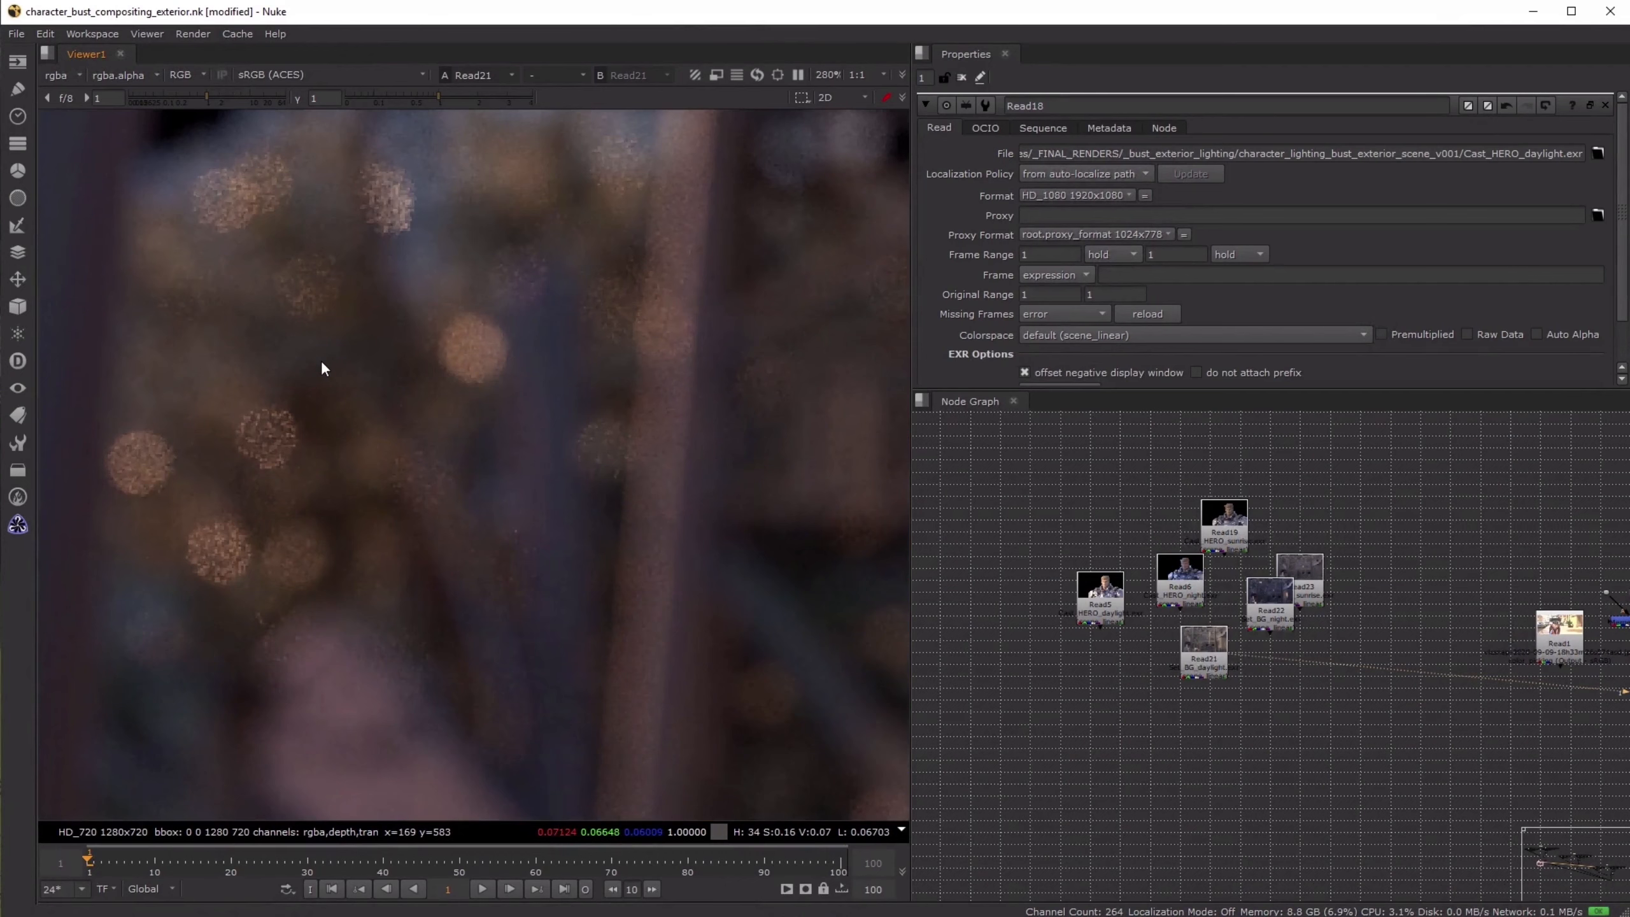
scroll(327, 375, down, 6)
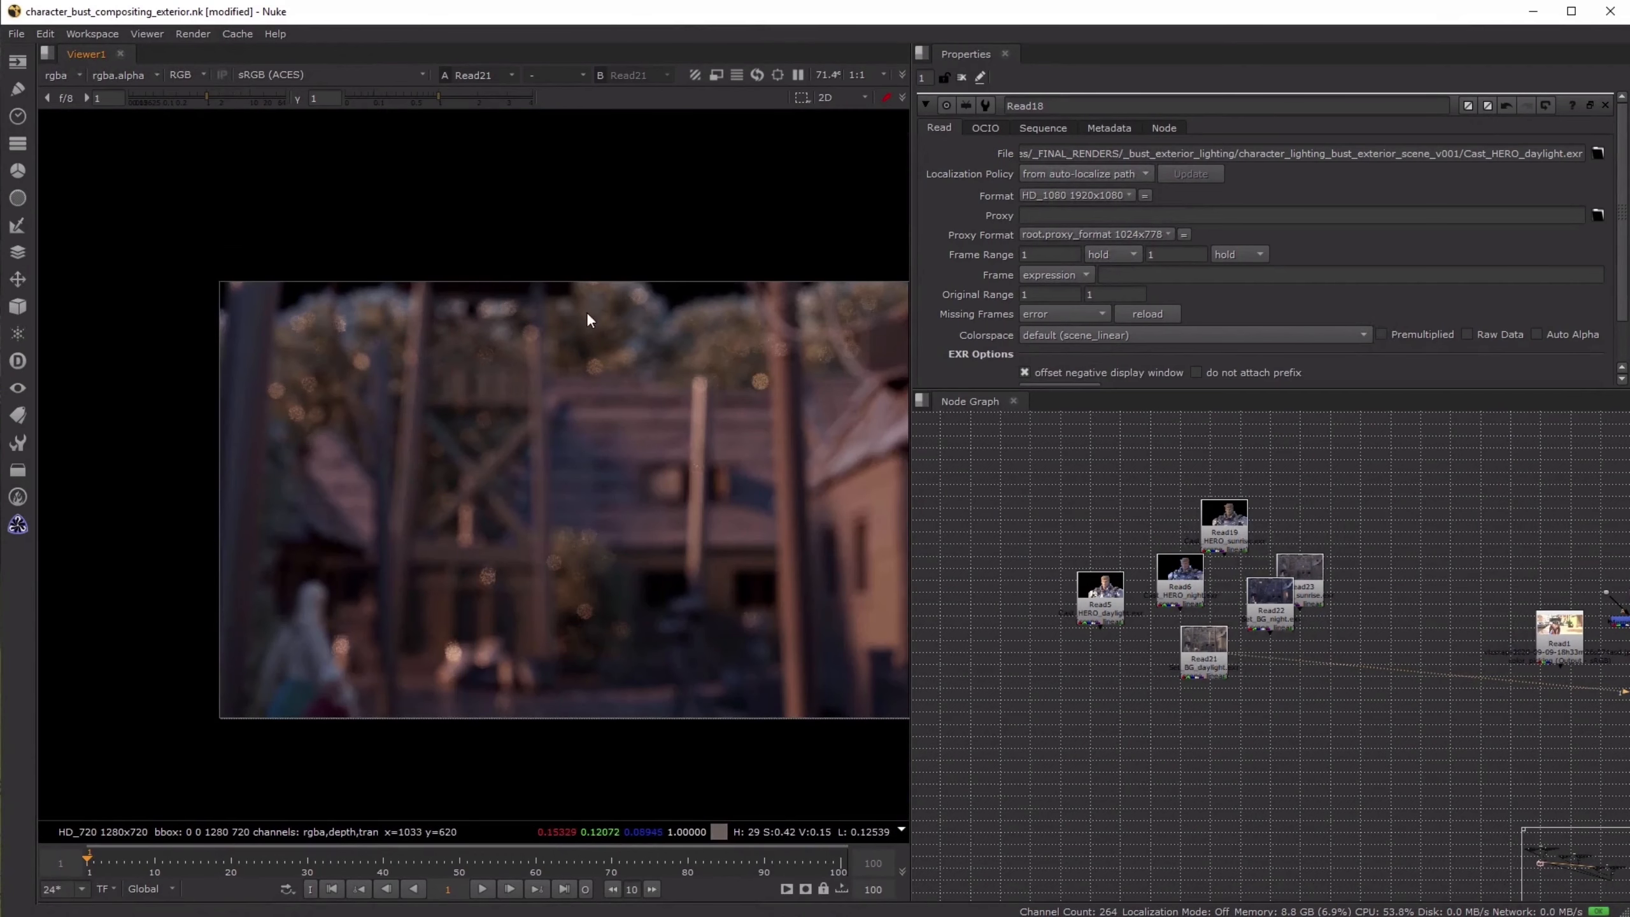
scroll(645, 449, up, 2)
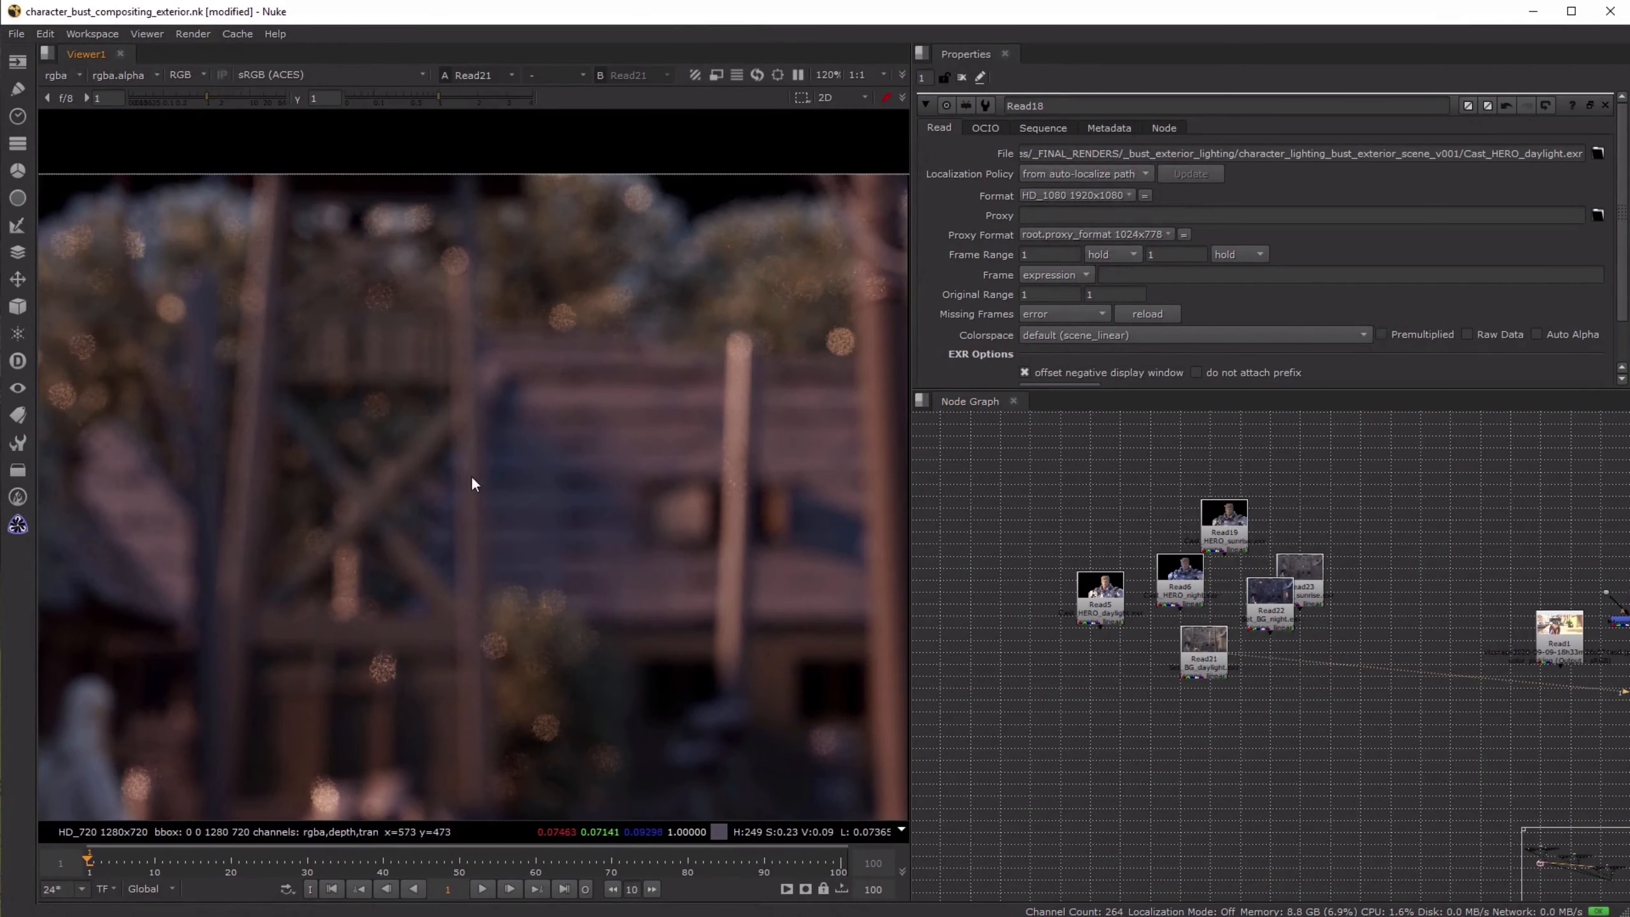
drag(1197, 662, 1173, 684)
- View the daylight hero render from Read5 and the night hero render from Read6
click(1099, 594)
key(1)
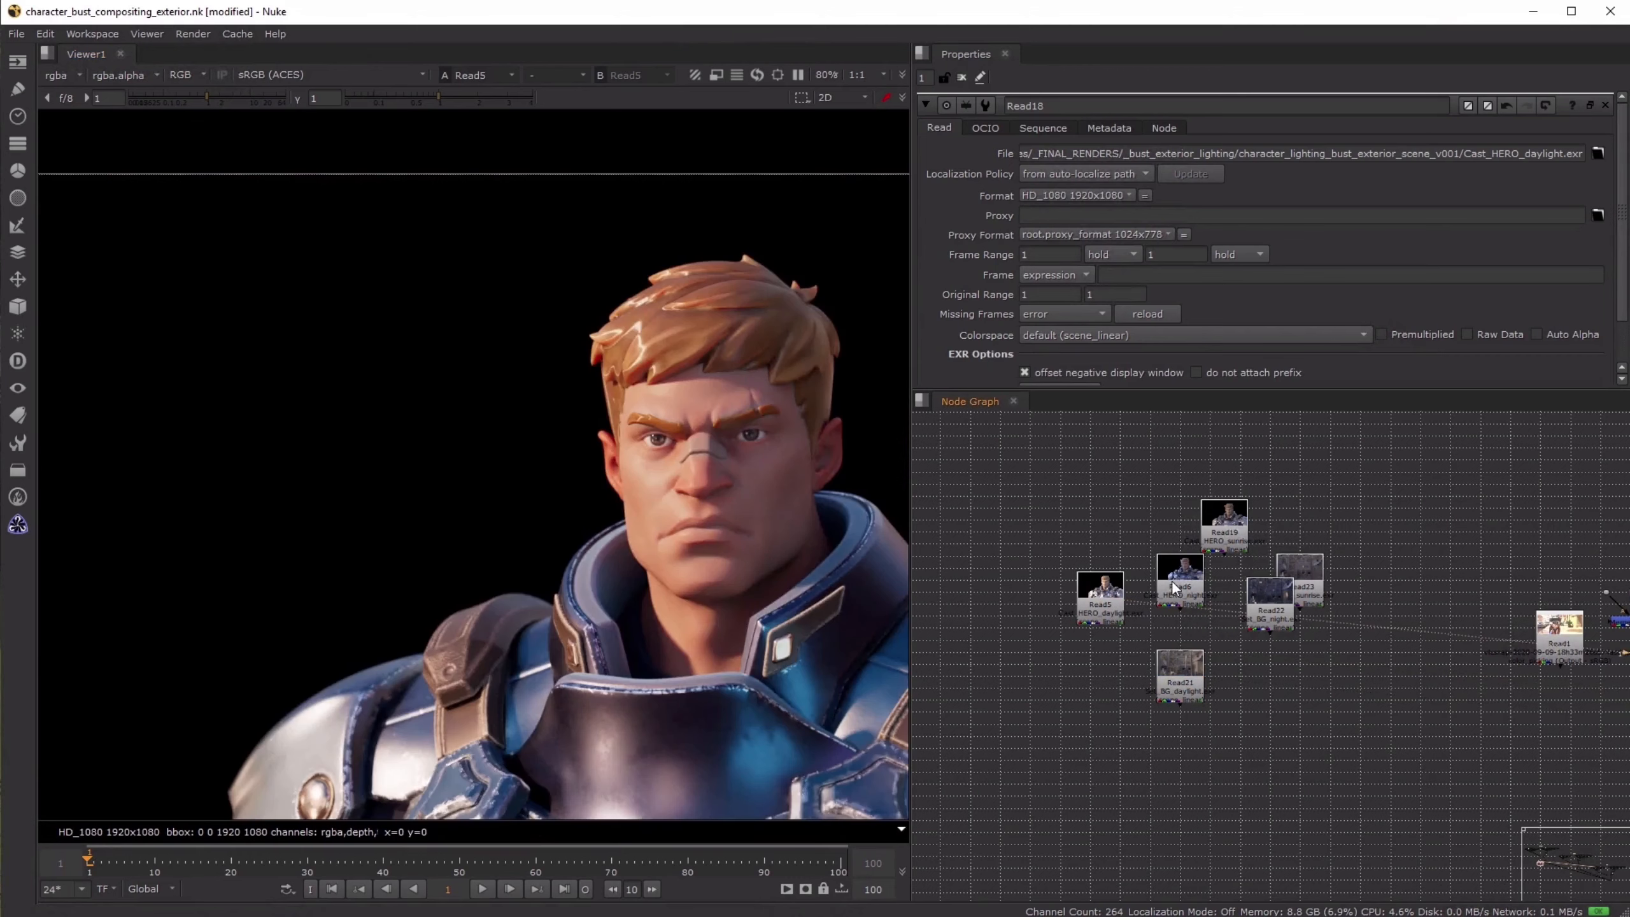
click(1198, 572)
key(1)
click(1209, 557)
- Display Merge9, the daylight hero merged over its background, beside the daylight compositing tree
scroll(1270, 585, down, 4)
middle_drag(1378, 576, 1160, 564)
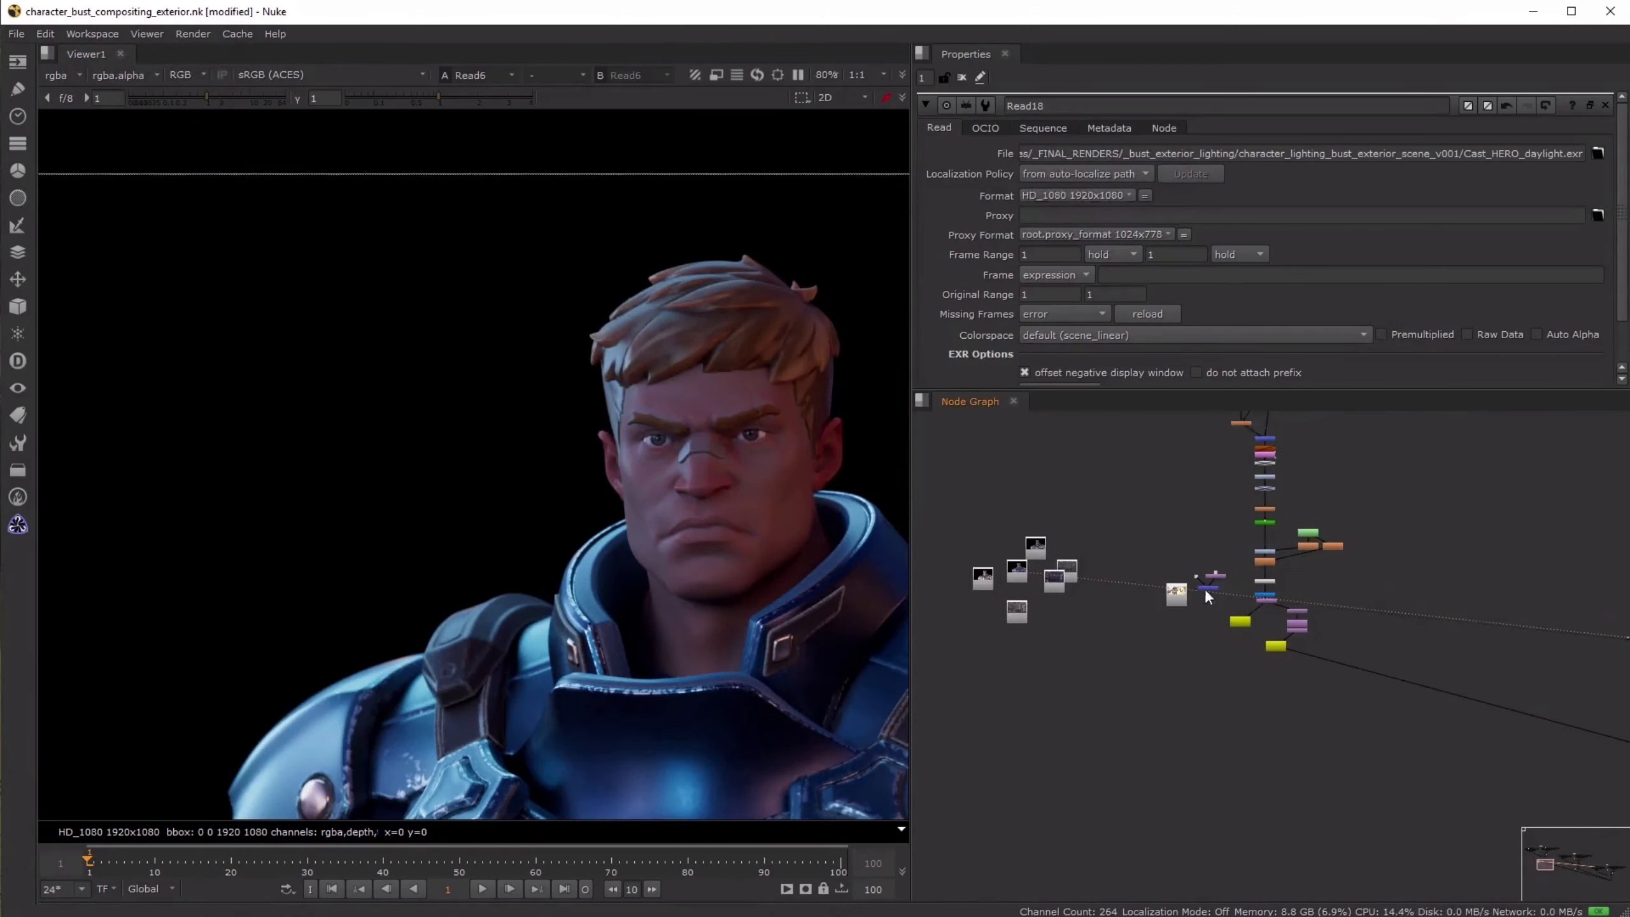
scroll(1212, 588, up, 4)
click(1214, 592)
key(1)
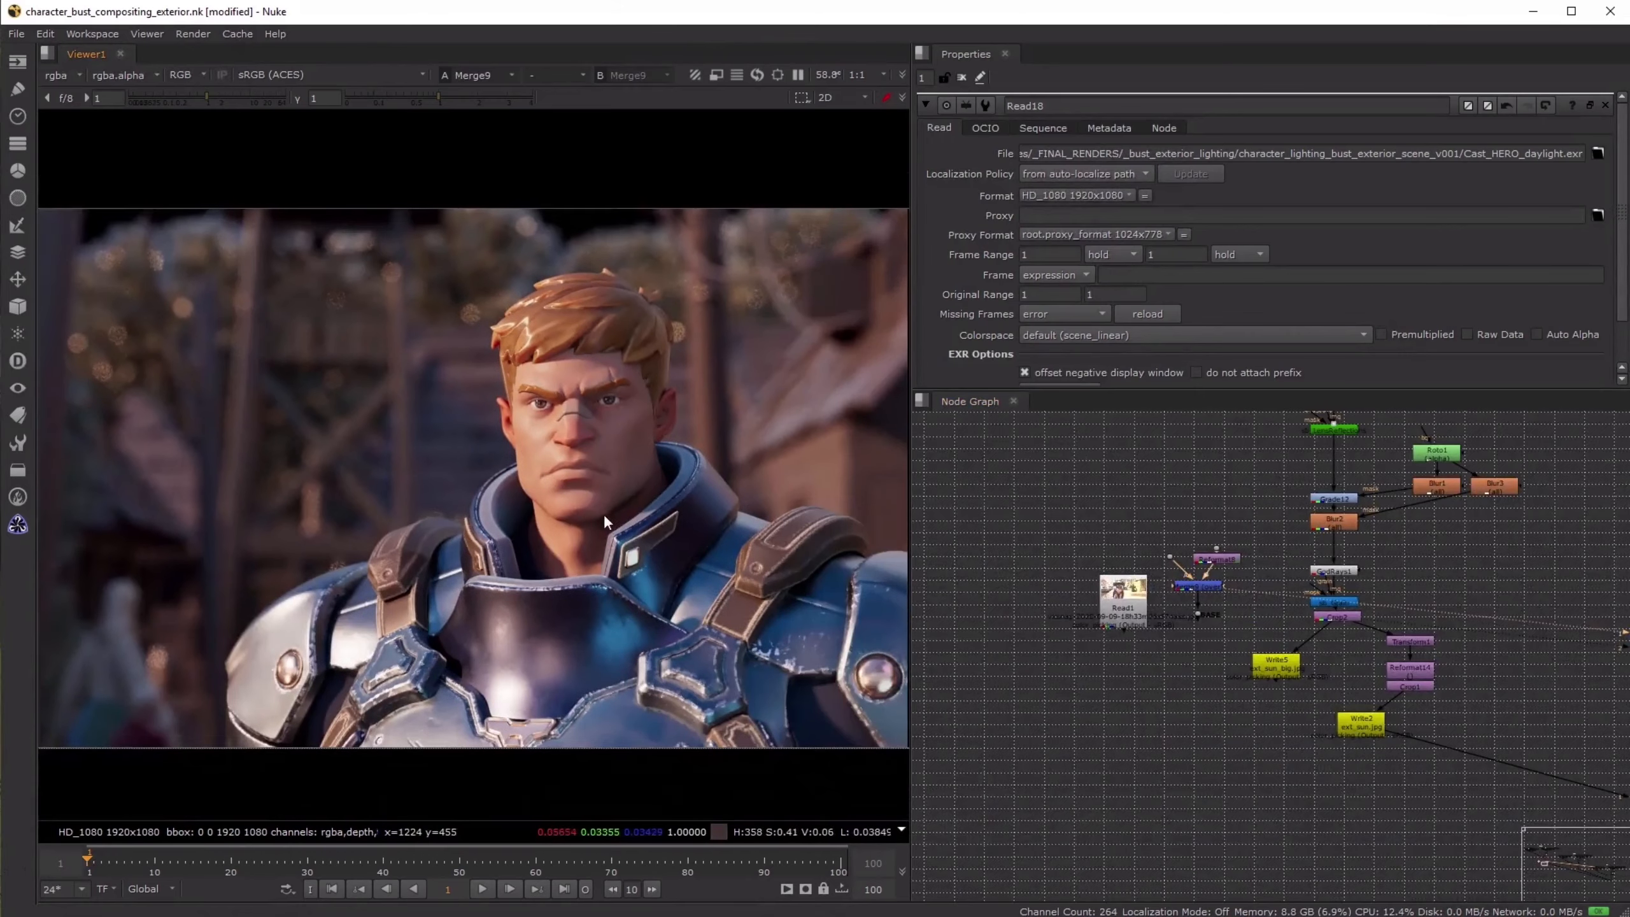
- Widen the viewer area and fit the merged daylight image to it
drag(1141, 527, 1262, 651)
scroll(1260, 569, down, 5)
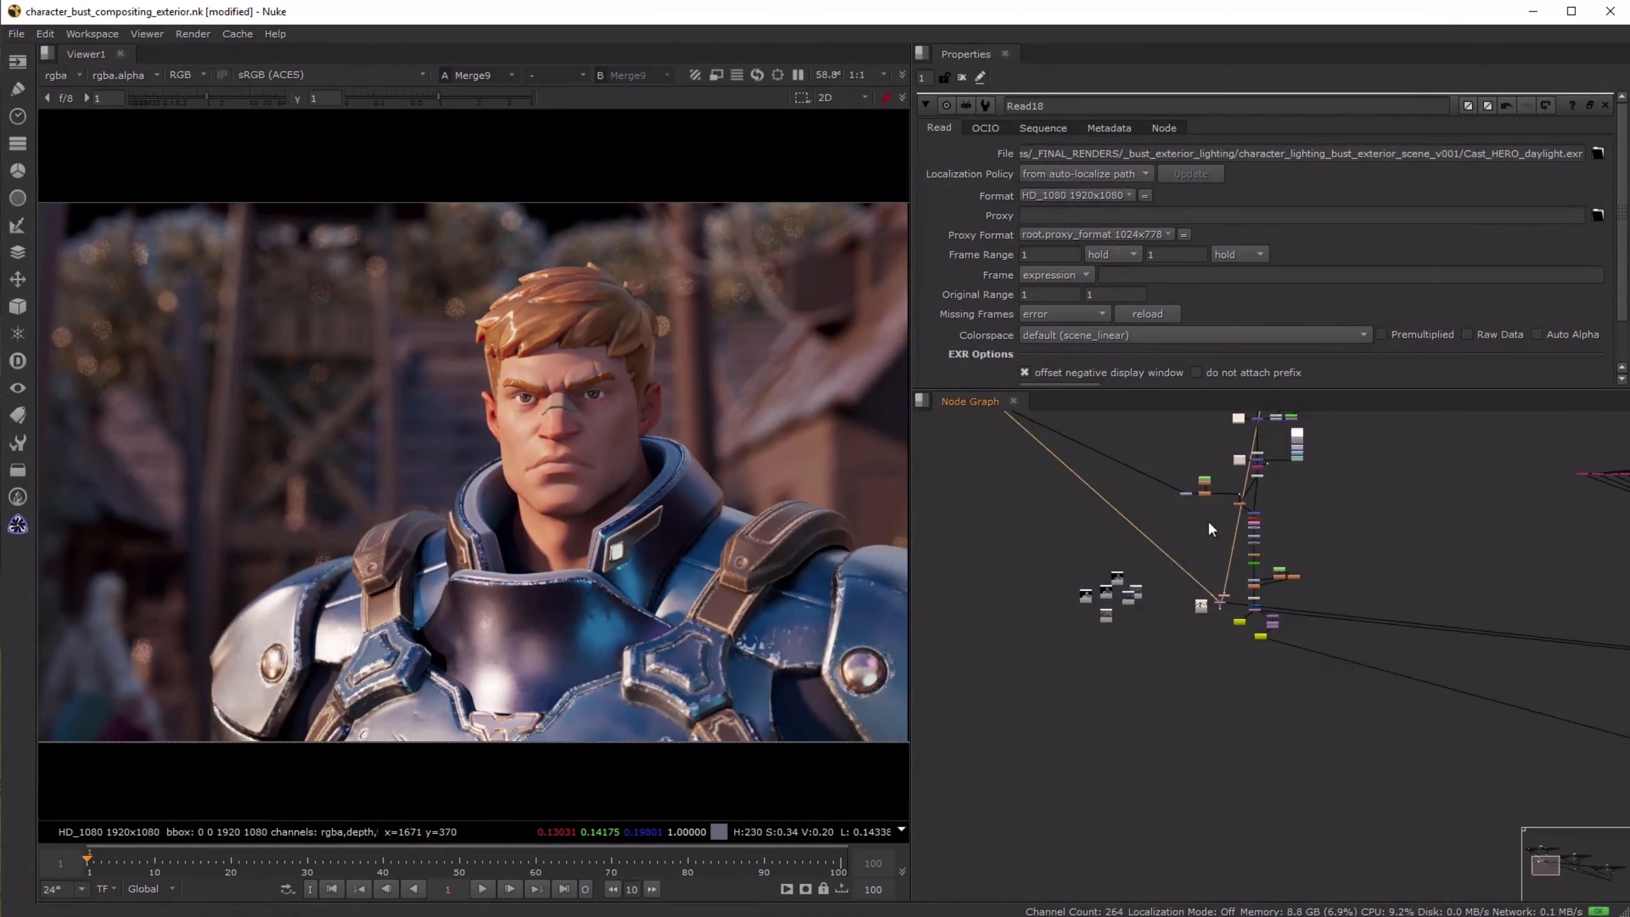
middle_drag(989, 520, 1128, 516)
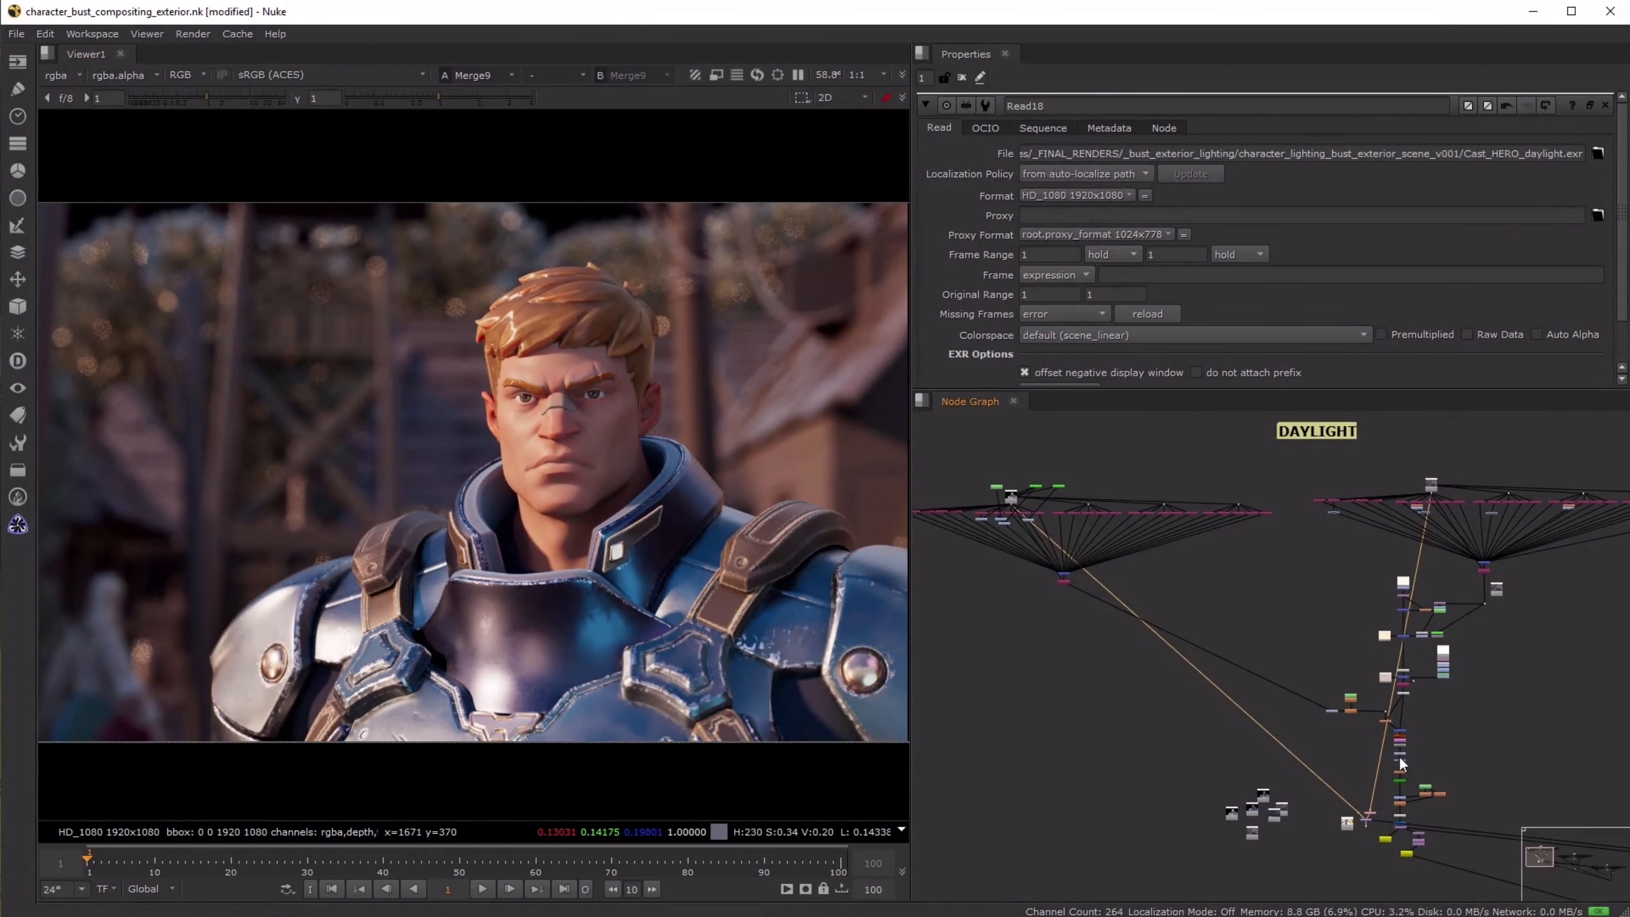
middle_drag(1390, 737, 1319, 644)
click(1257, 796)
scroll(1255, 791, up, 5)
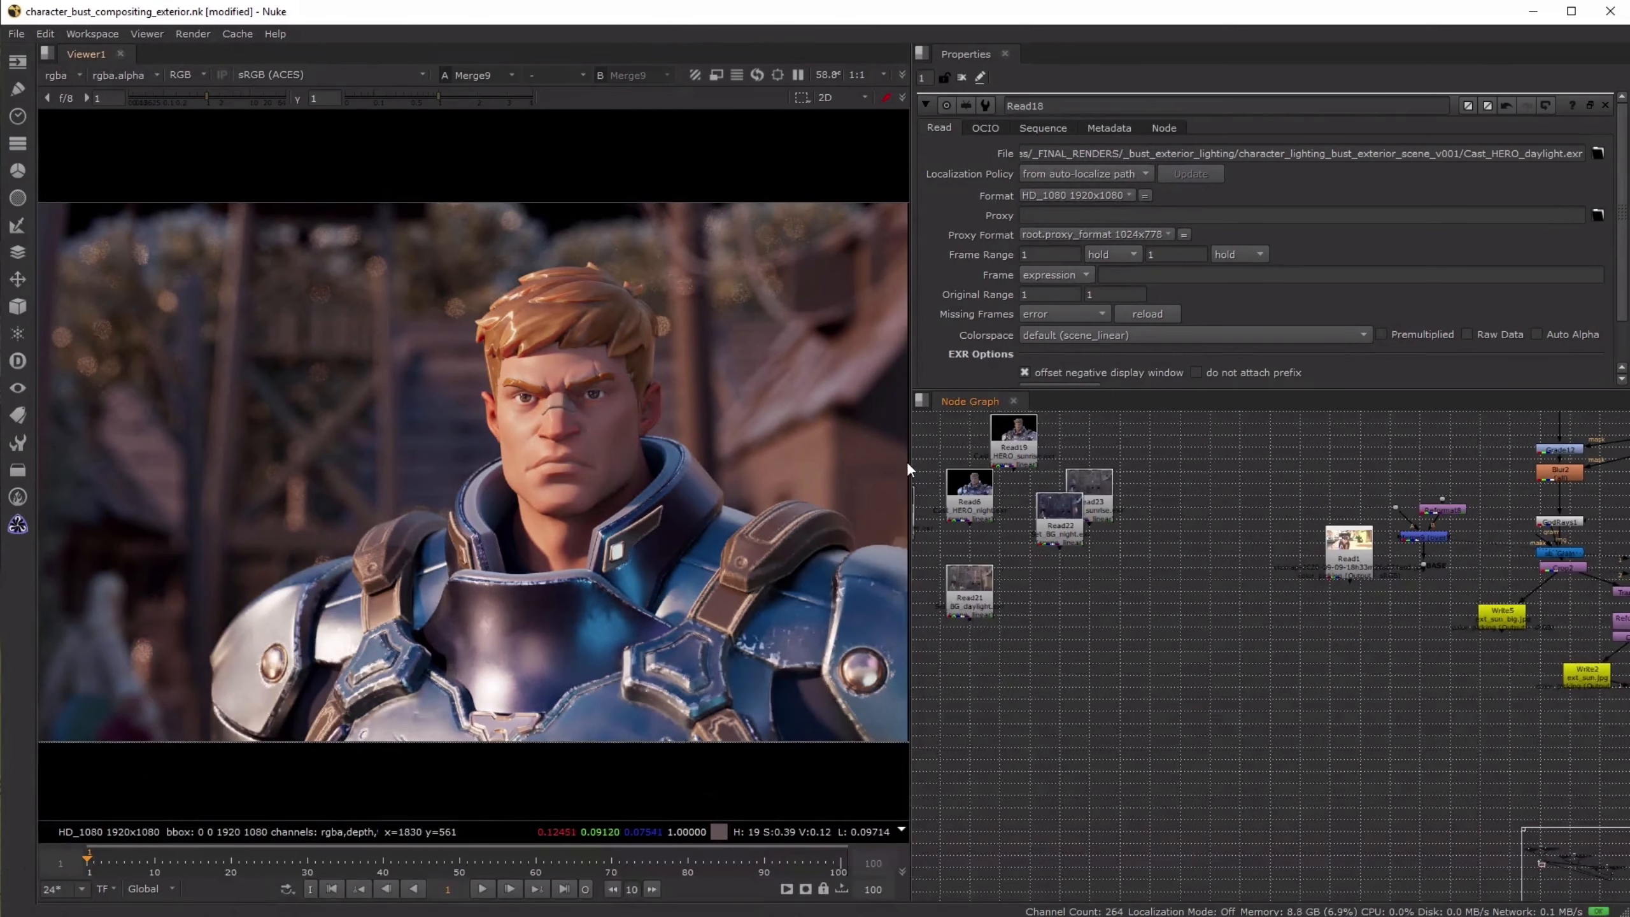
drag(910, 470, 1040, 469)
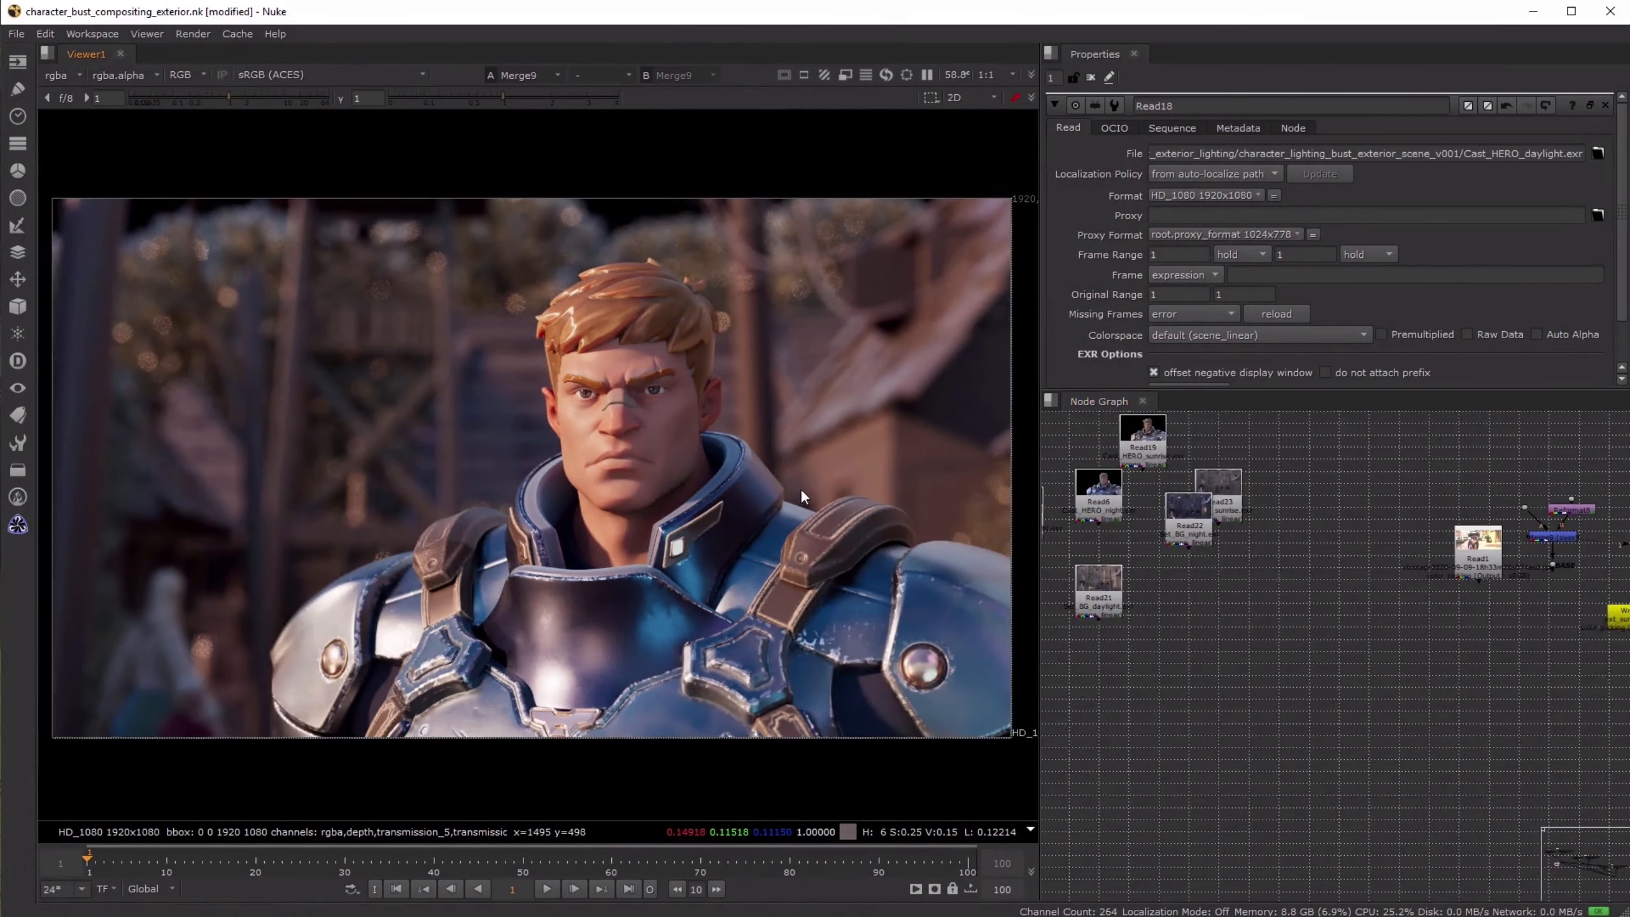
key(f)
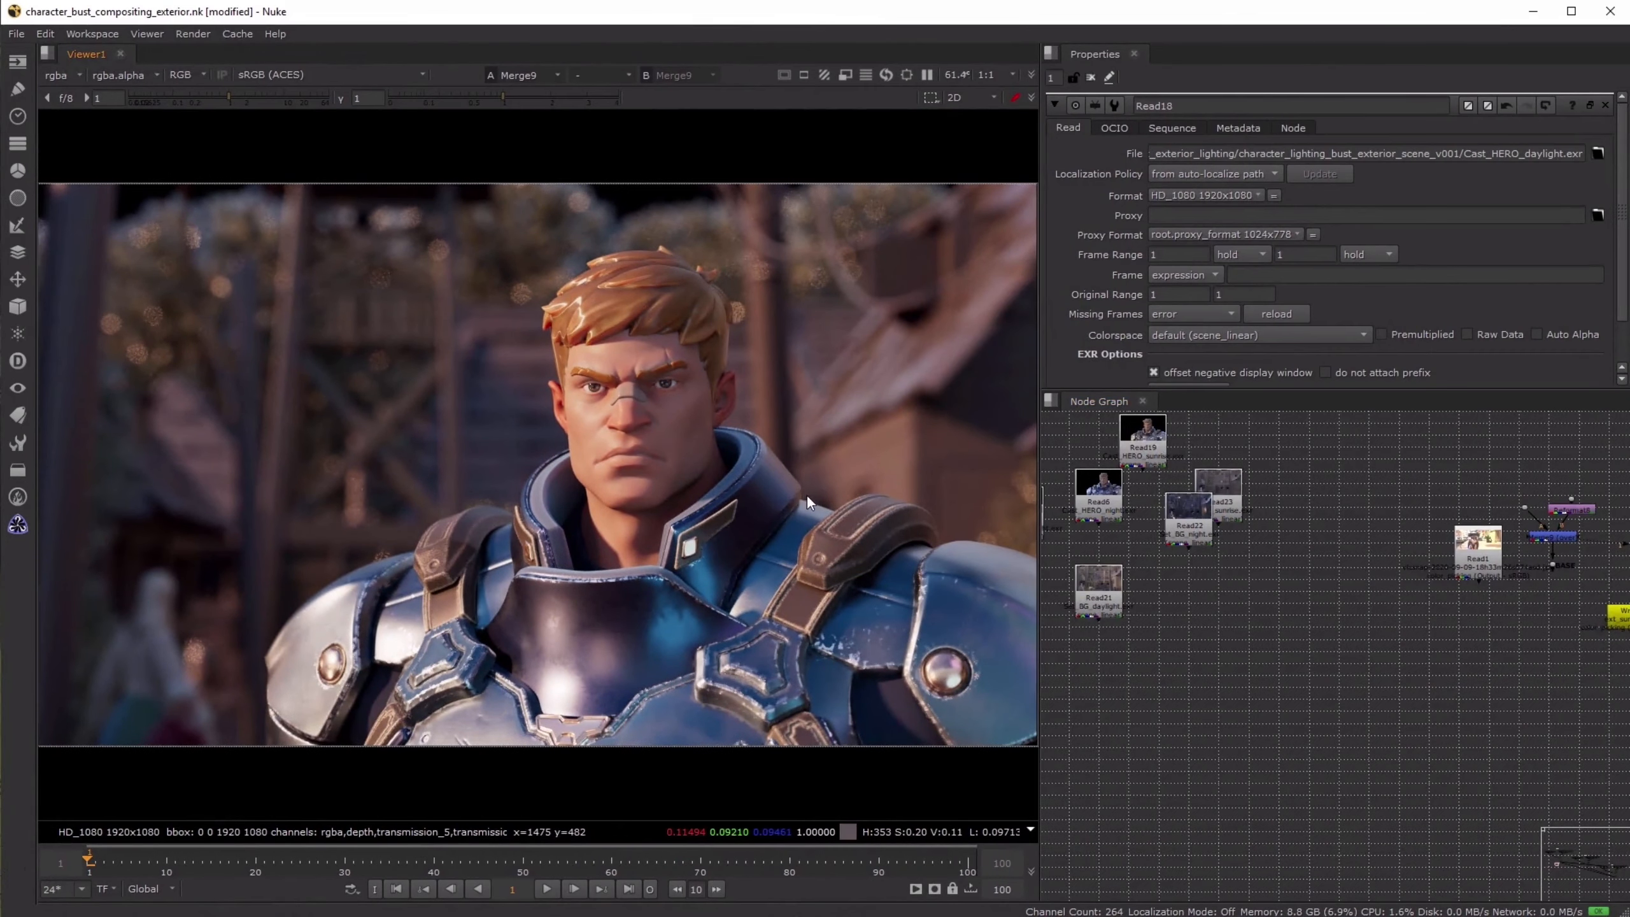
- Display Merge11, the sunrise hero merged over its background, in the sunrise compositing tree
scroll(1479, 665, down, 5)
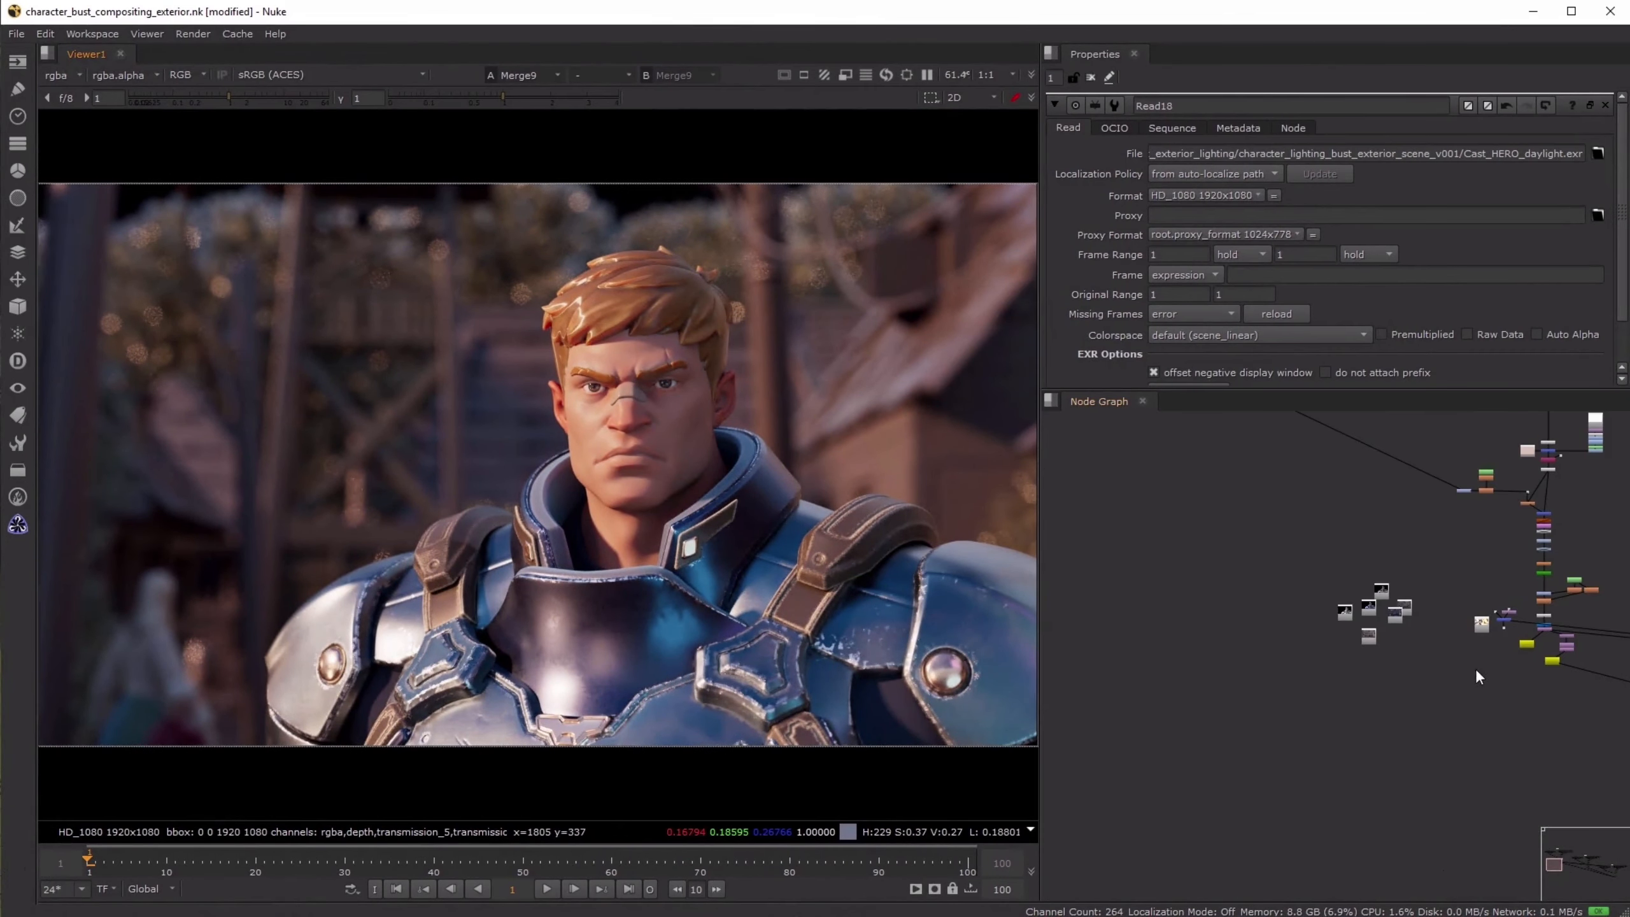
middle_drag(1523, 691, 1132, 660)
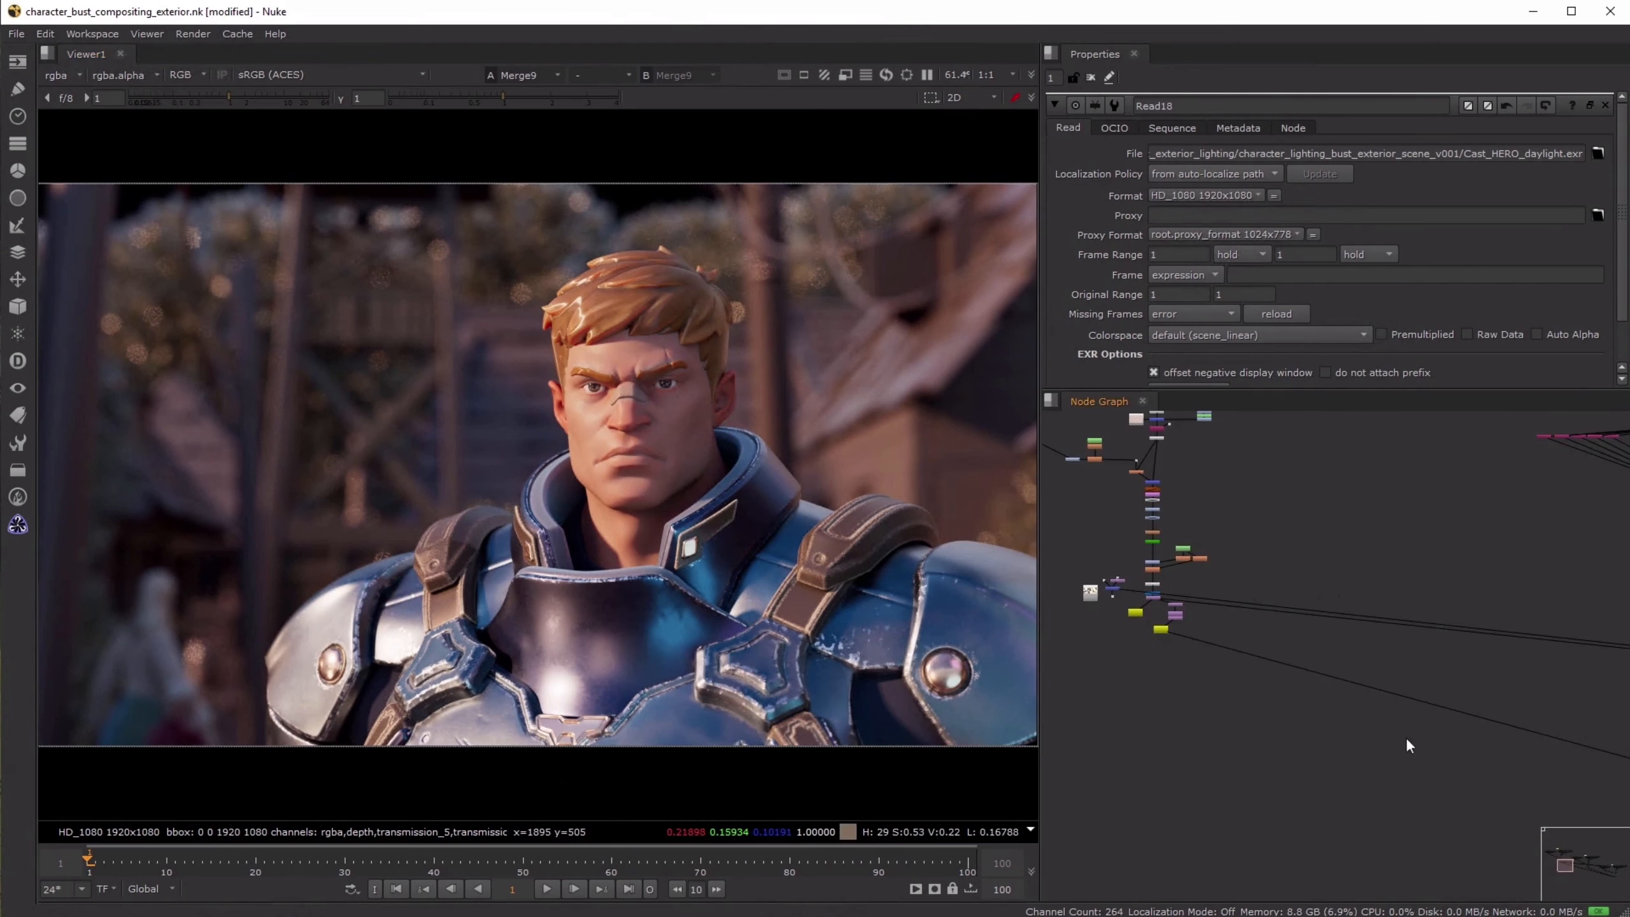
middle_drag(1406, 745, 1206, 660)
middle_drag(1495, 678, 1168, 639)
scroll(1598, 679, up, 5)
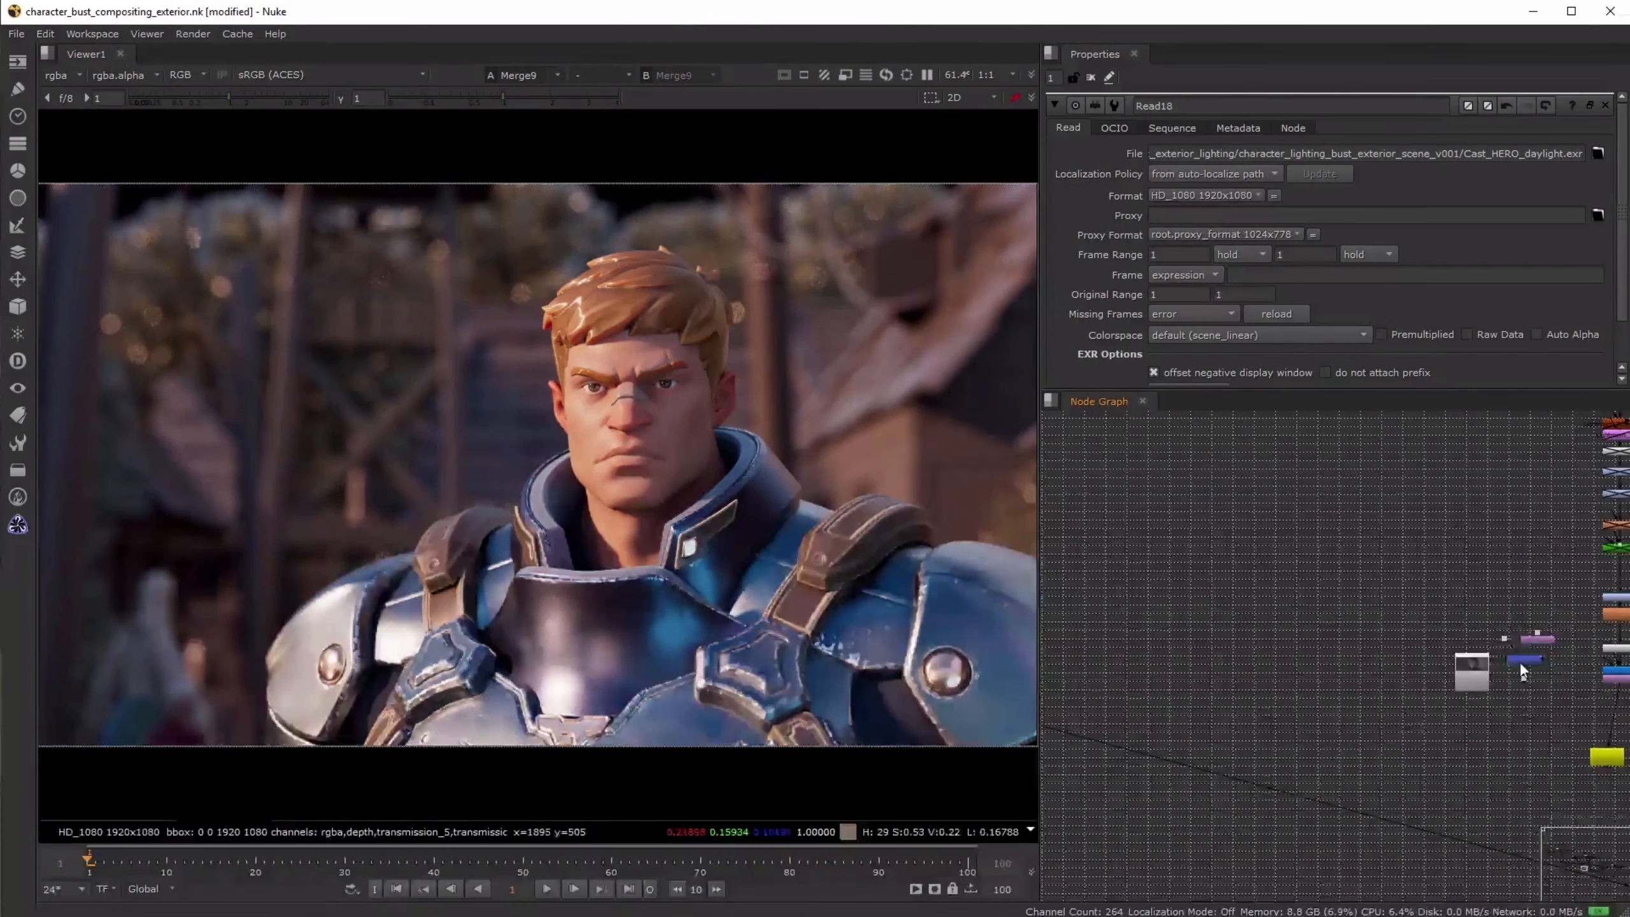
click(1521, 662)
key(1)
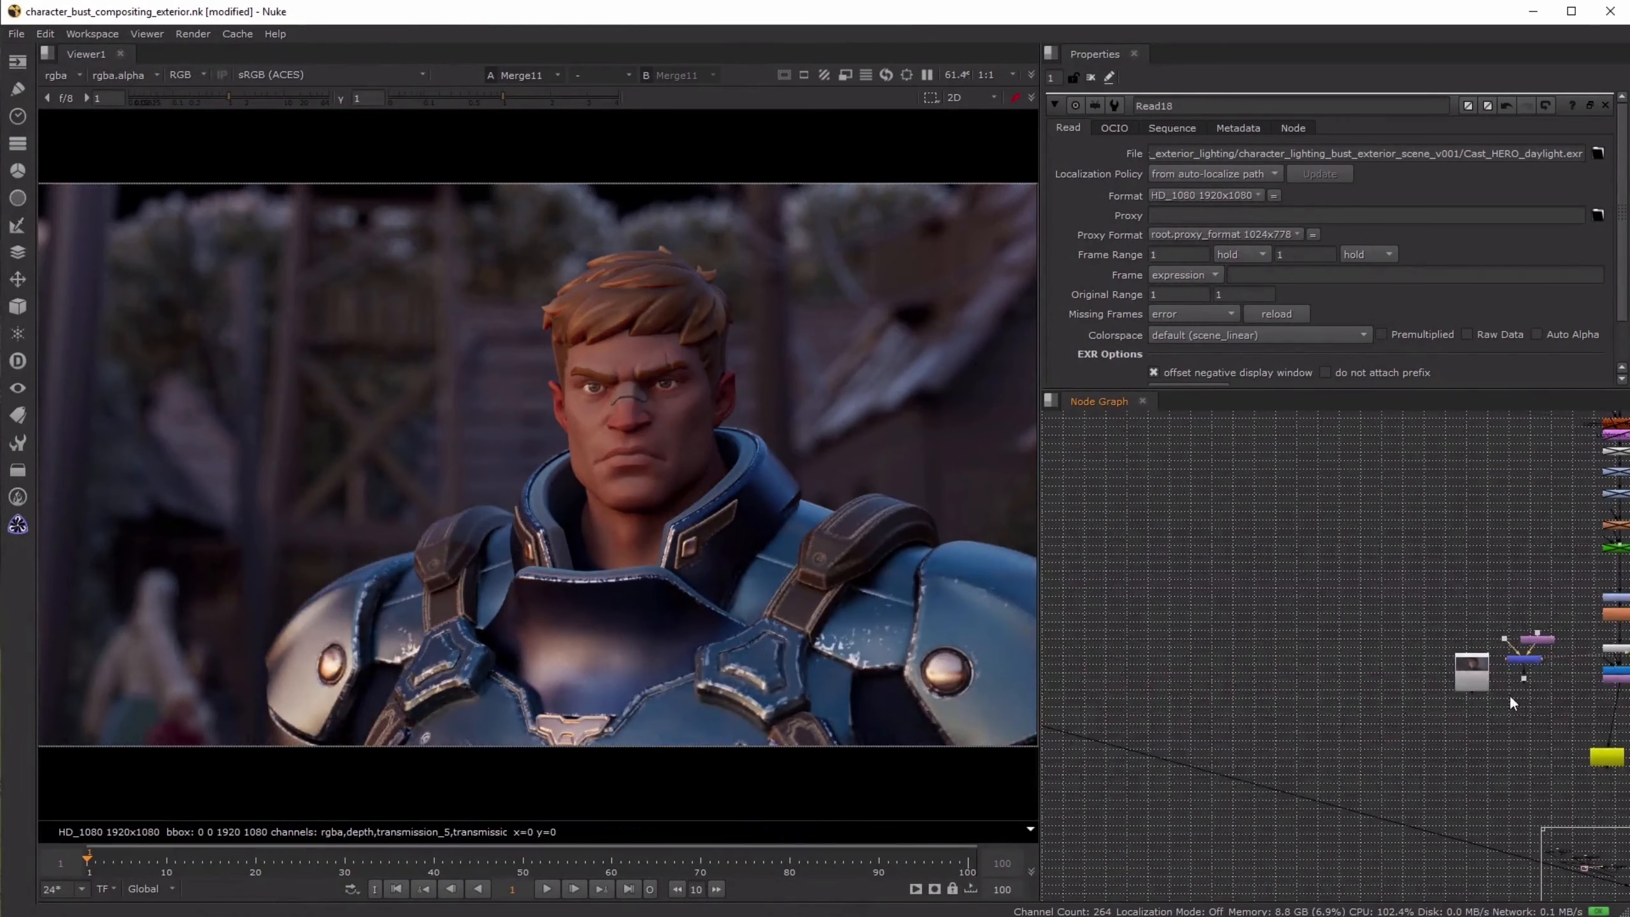
- Display Merge19, the night hero merged over its background, in the night compositing tree
scroll(1509, 698, down, 5)
middle_drag(1418, 706, 933, 591)
middle_drag(1540, 668, 956, 568)
scroll(1333, 795, up, 4)
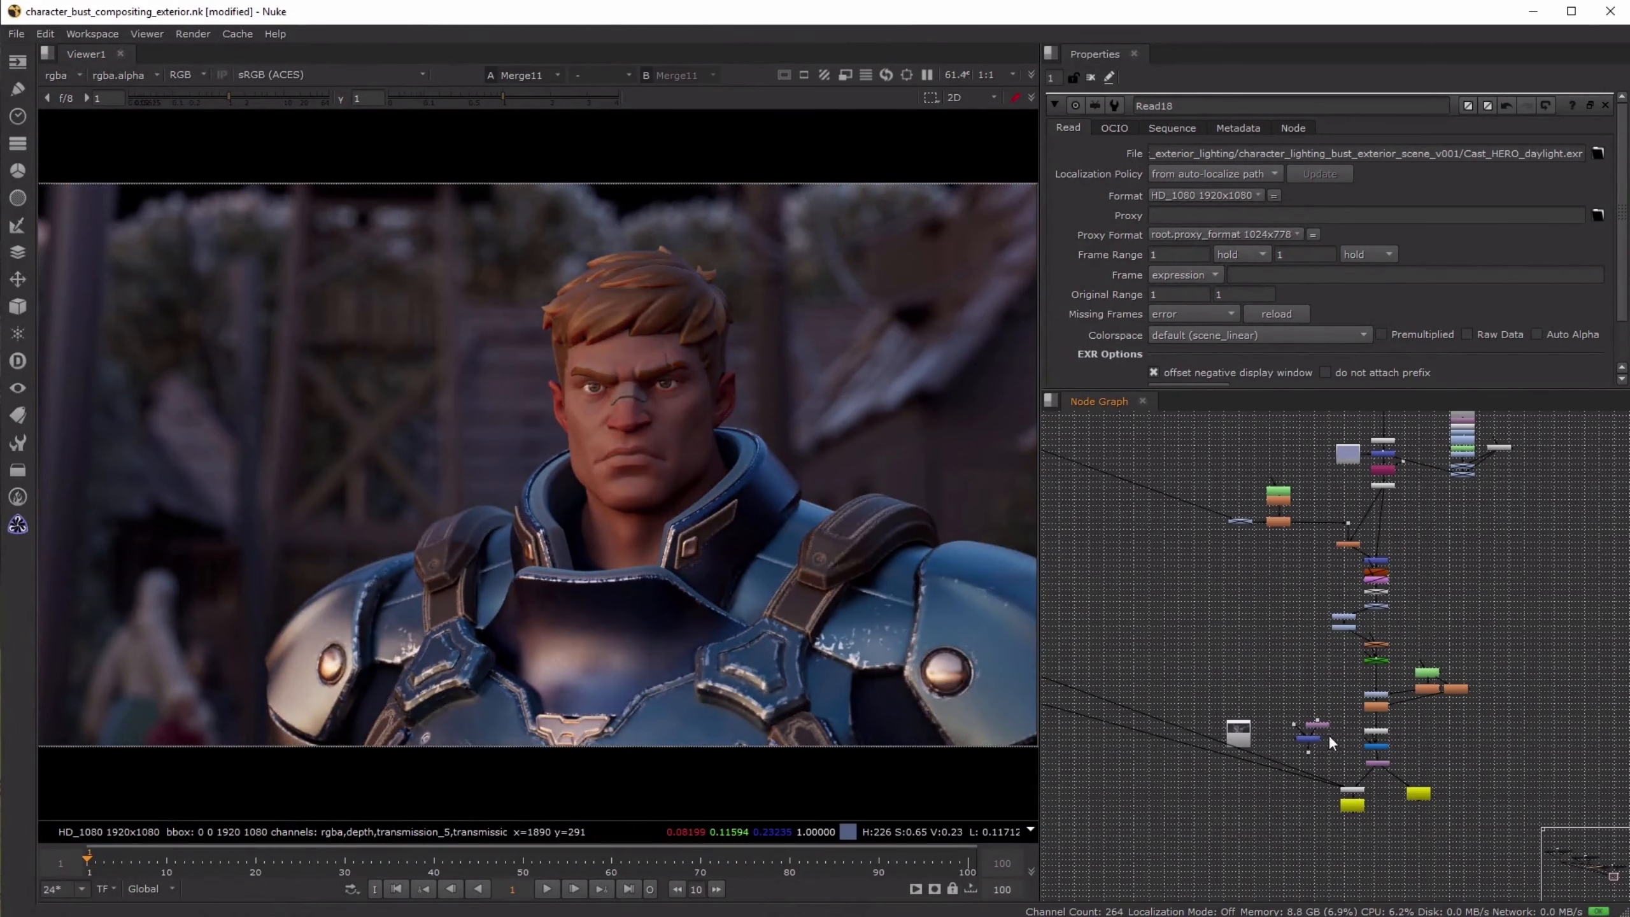
click(1309, 743)
key(1)
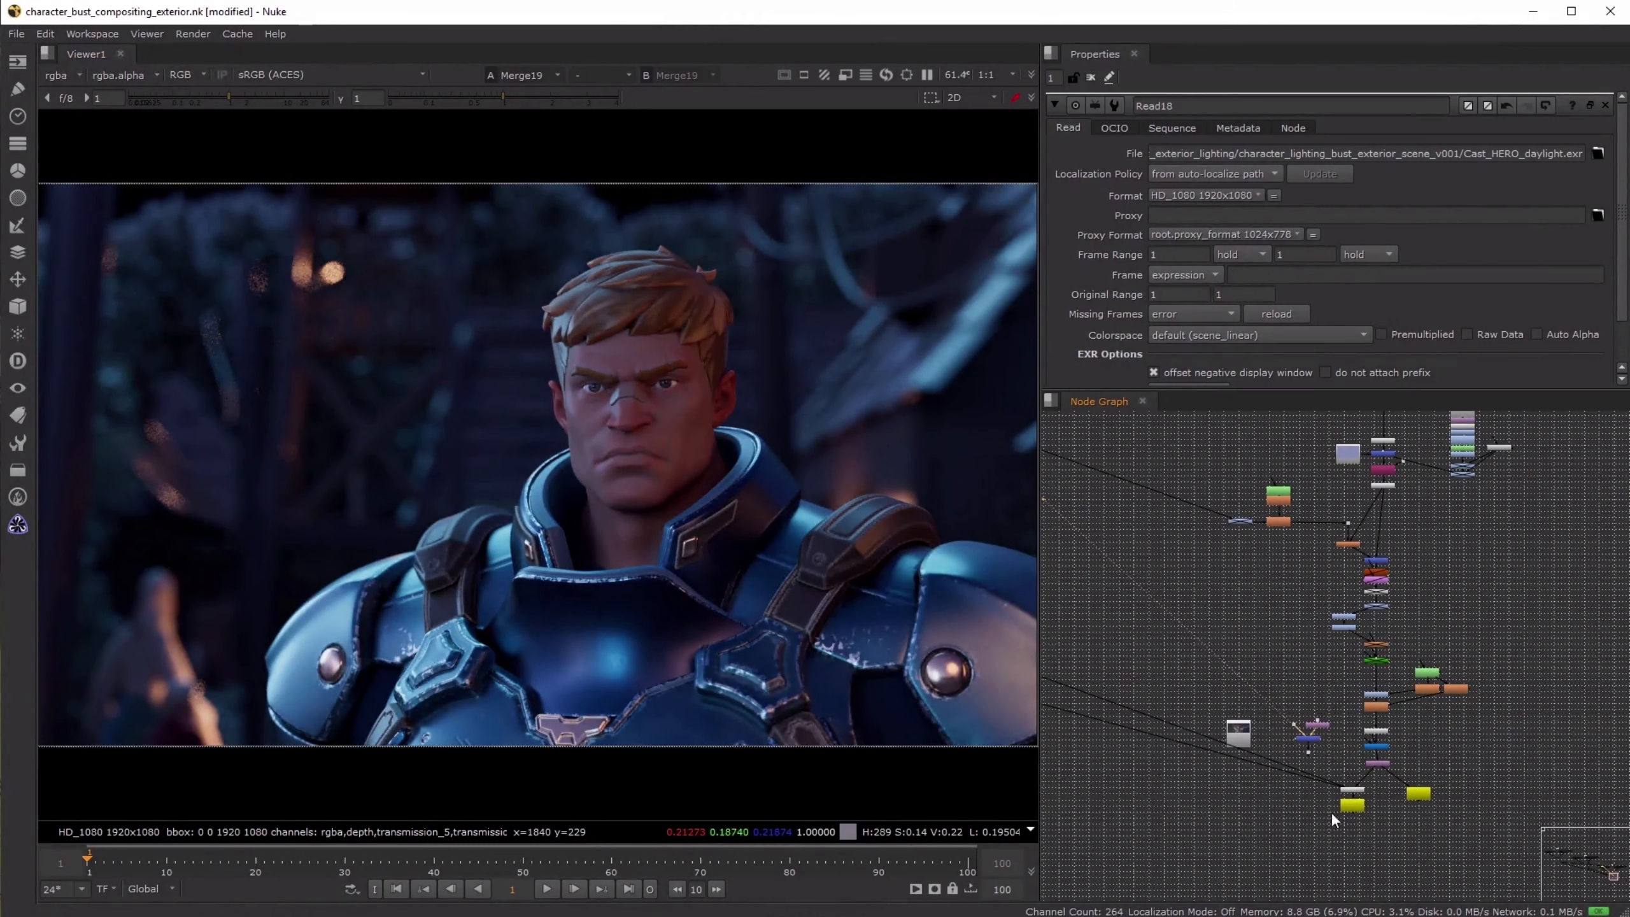
- Show the final night composite from Crop4 on the second viewer input
scroll(1333, 821, up, 4)
click(1444, 711)
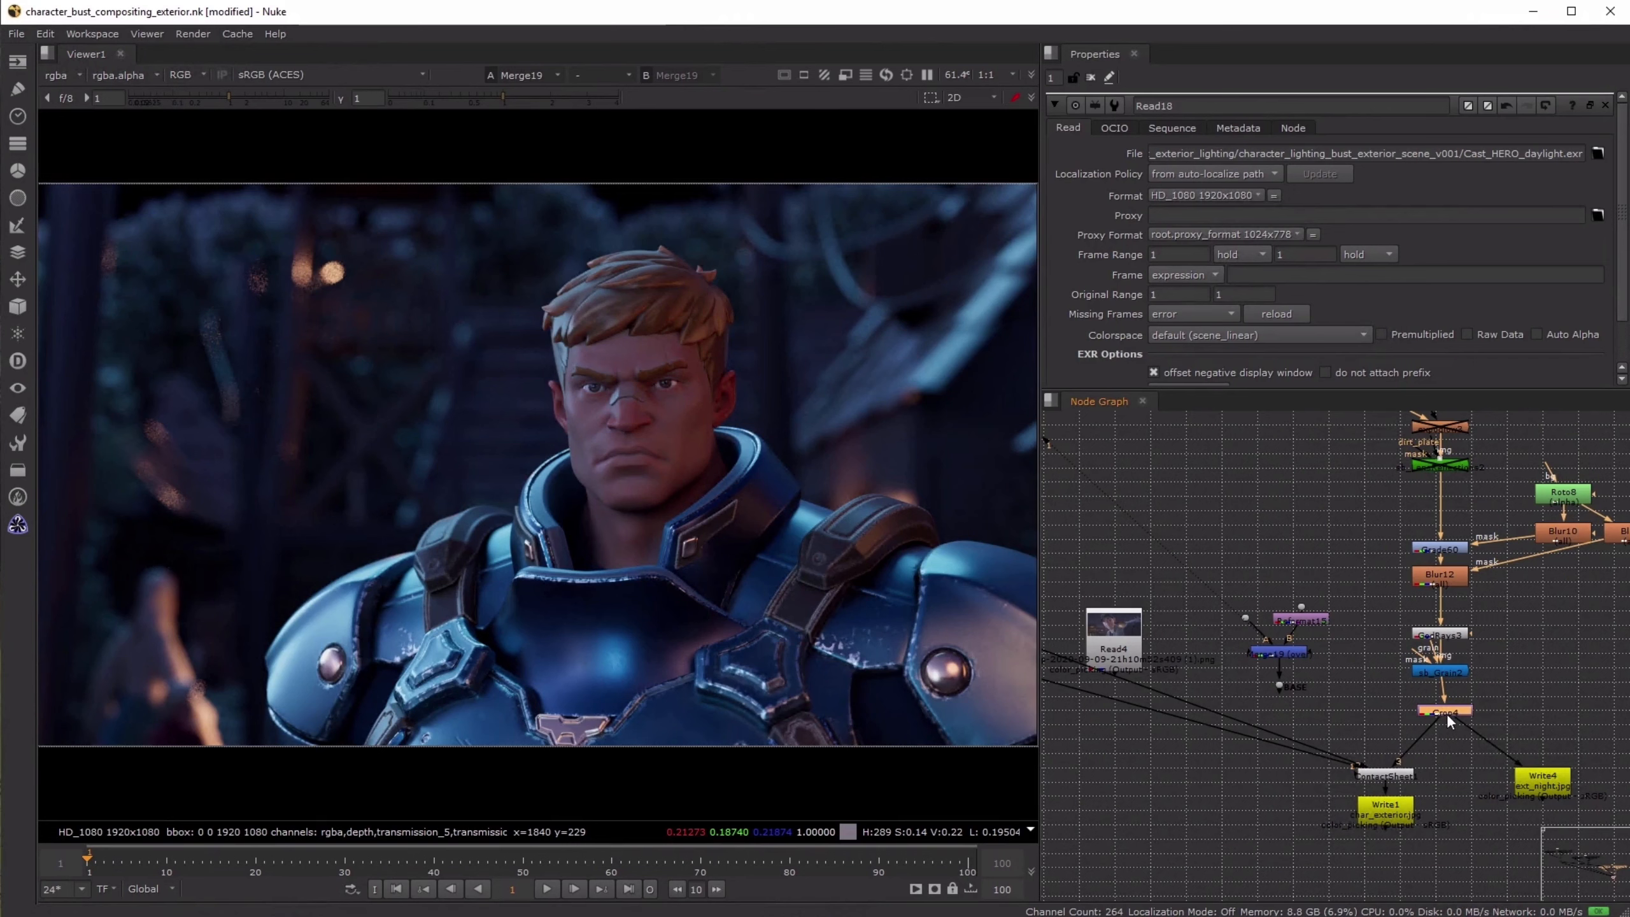
key(2)
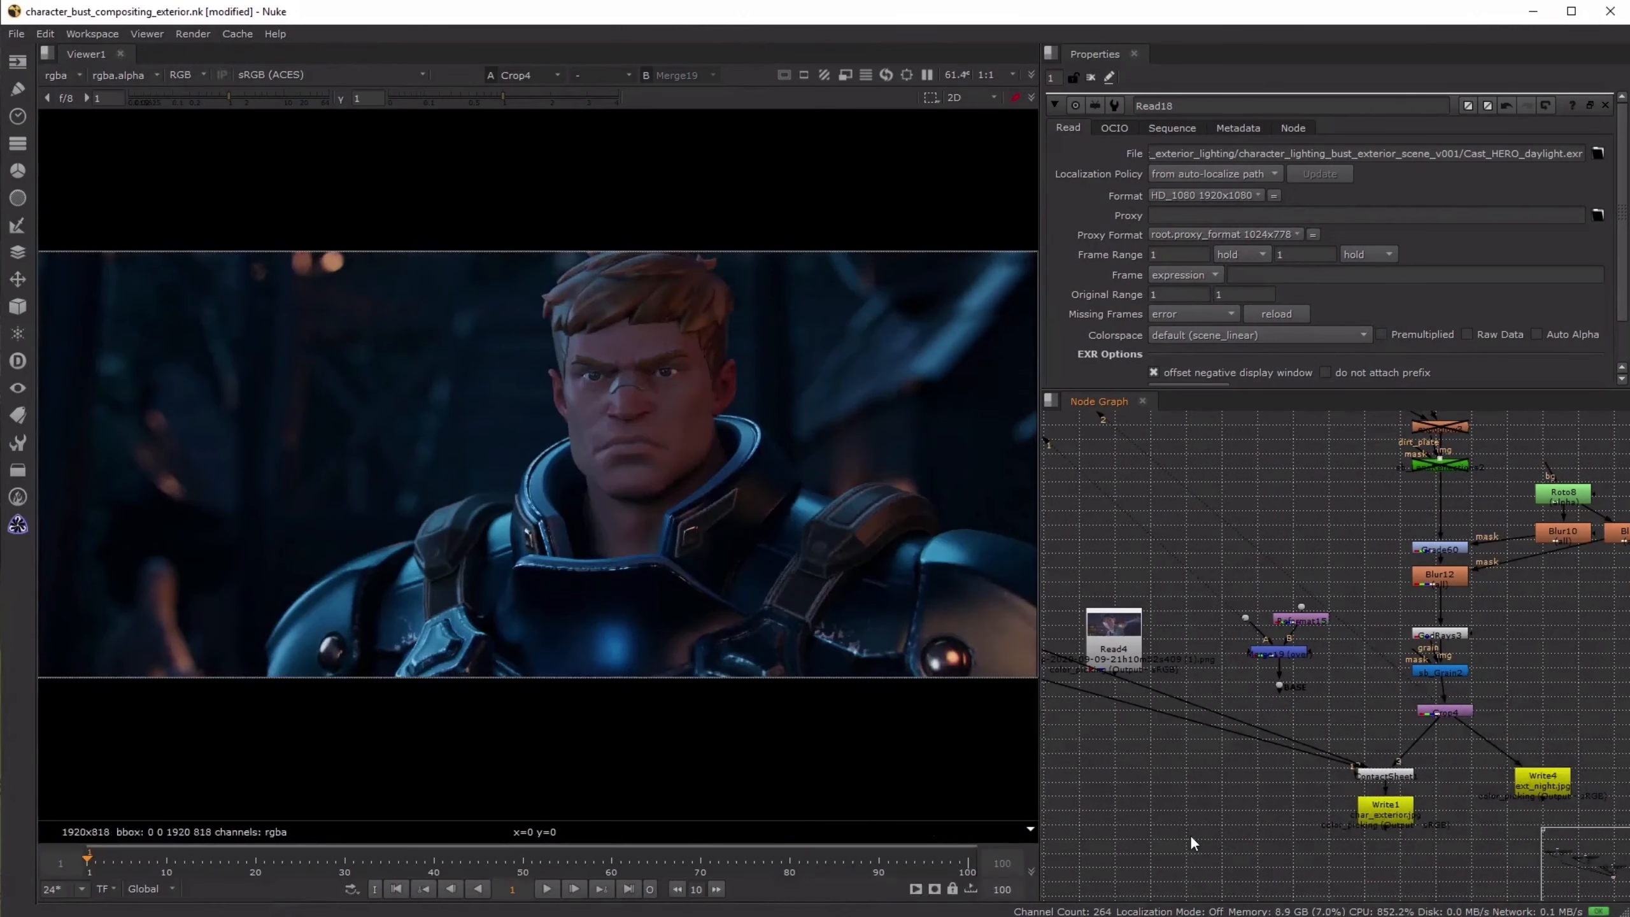
- Compare the unprocessed night merge from Merge19 with the final Crop4 composite by alternating between them across the whole frame
key(1)
key(2)
key(1)
key(2)
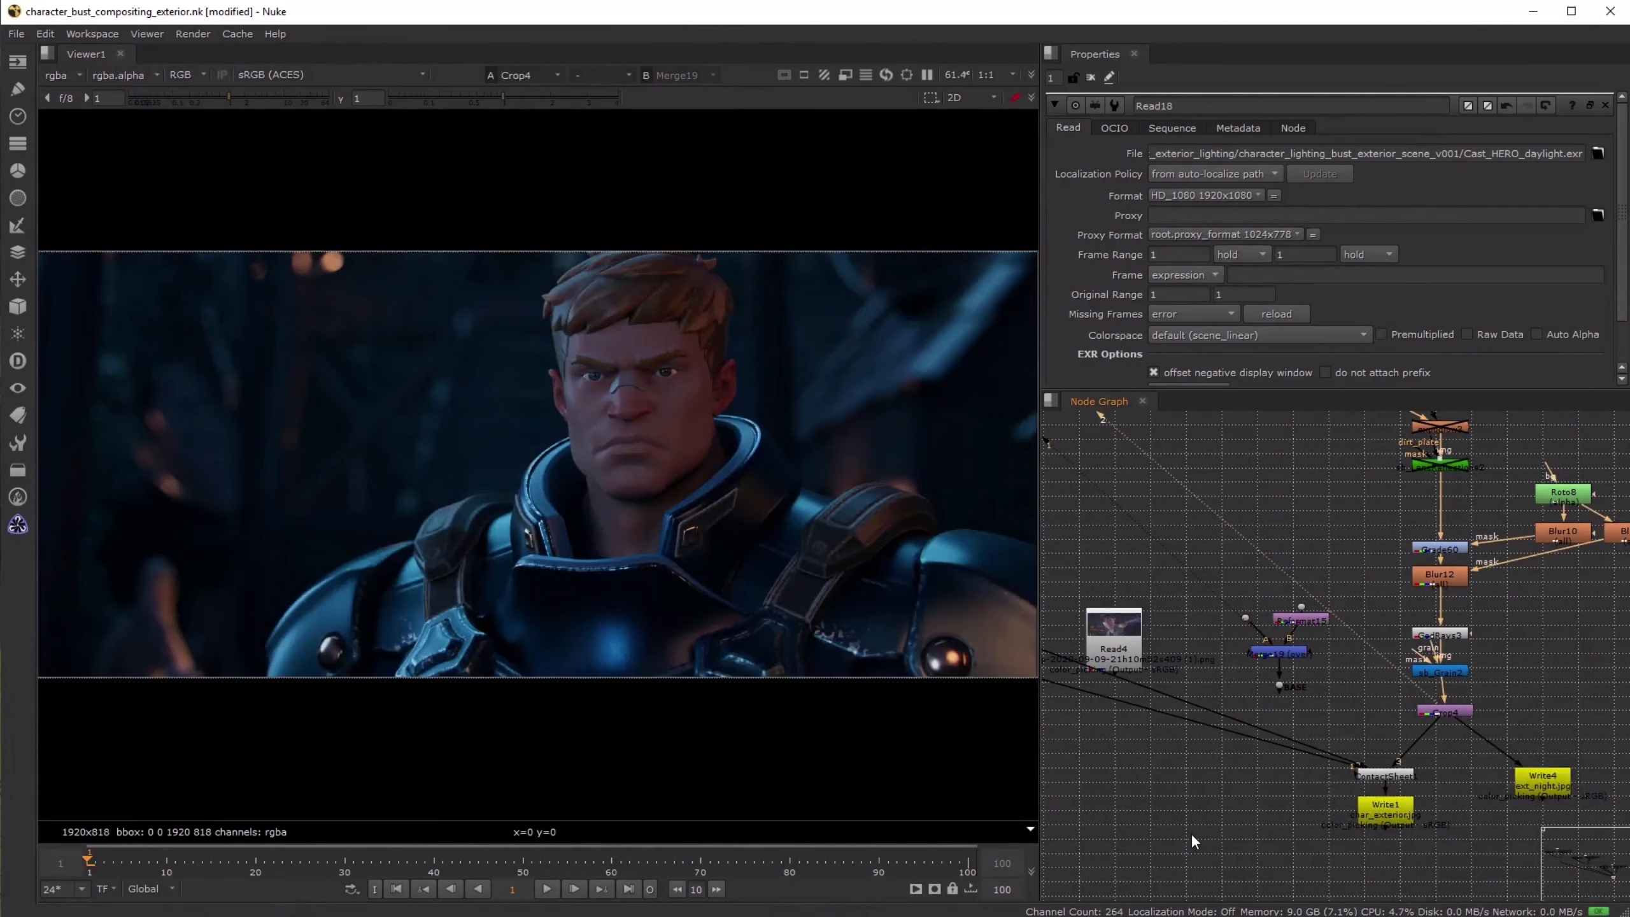
key(1)
key(2)
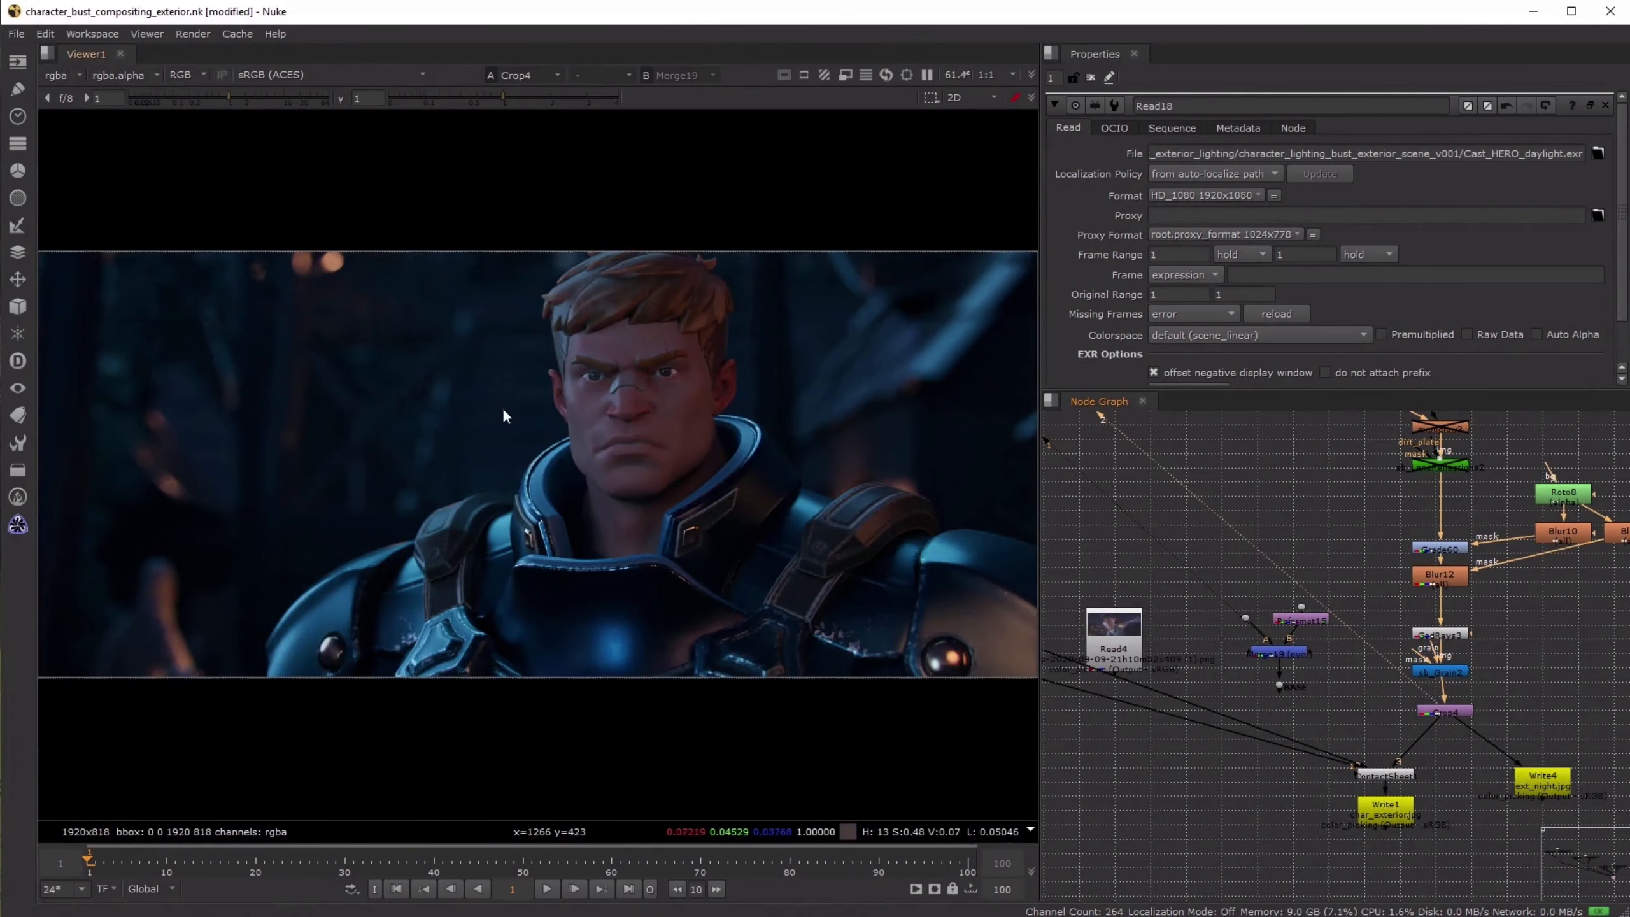
key(1)
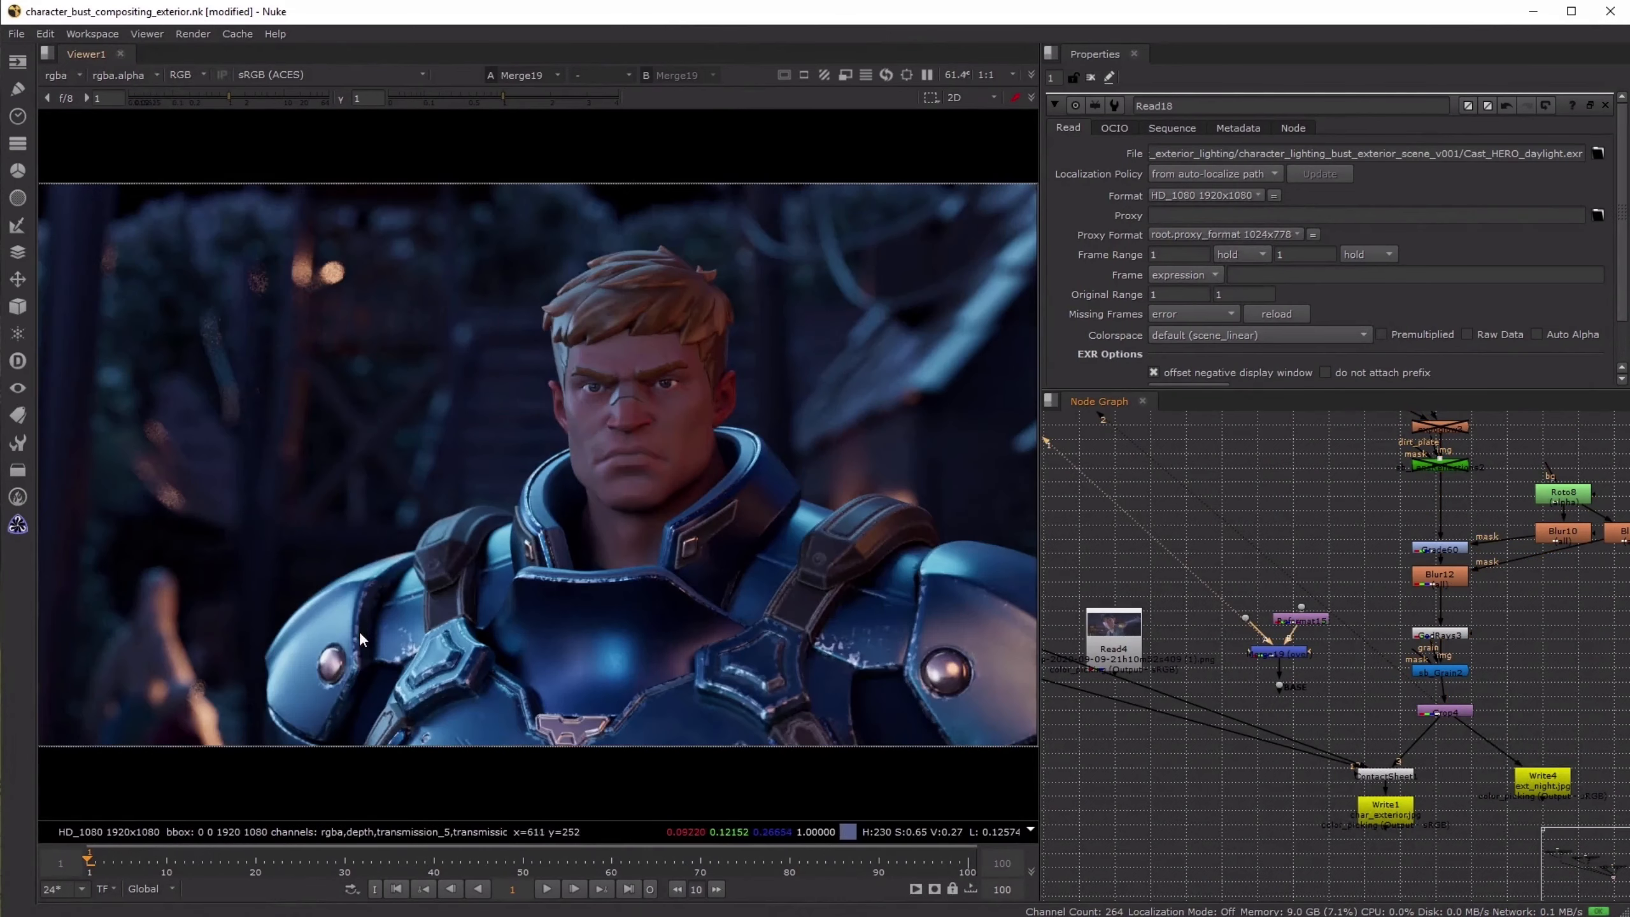
key(2)
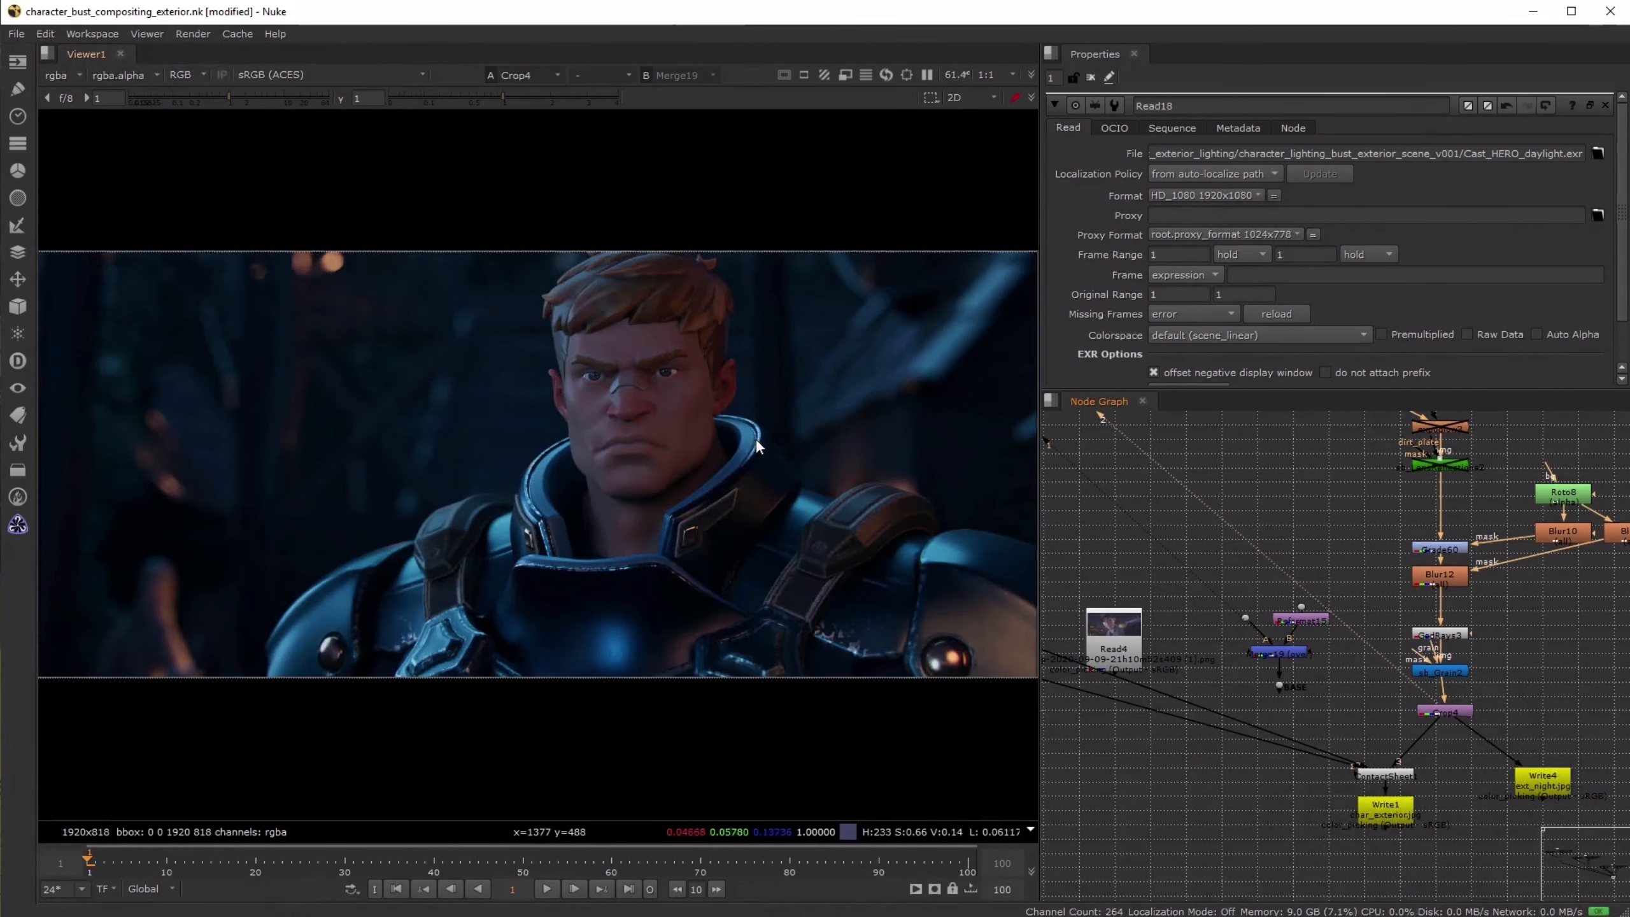
key(1)
key(2)
key(1)
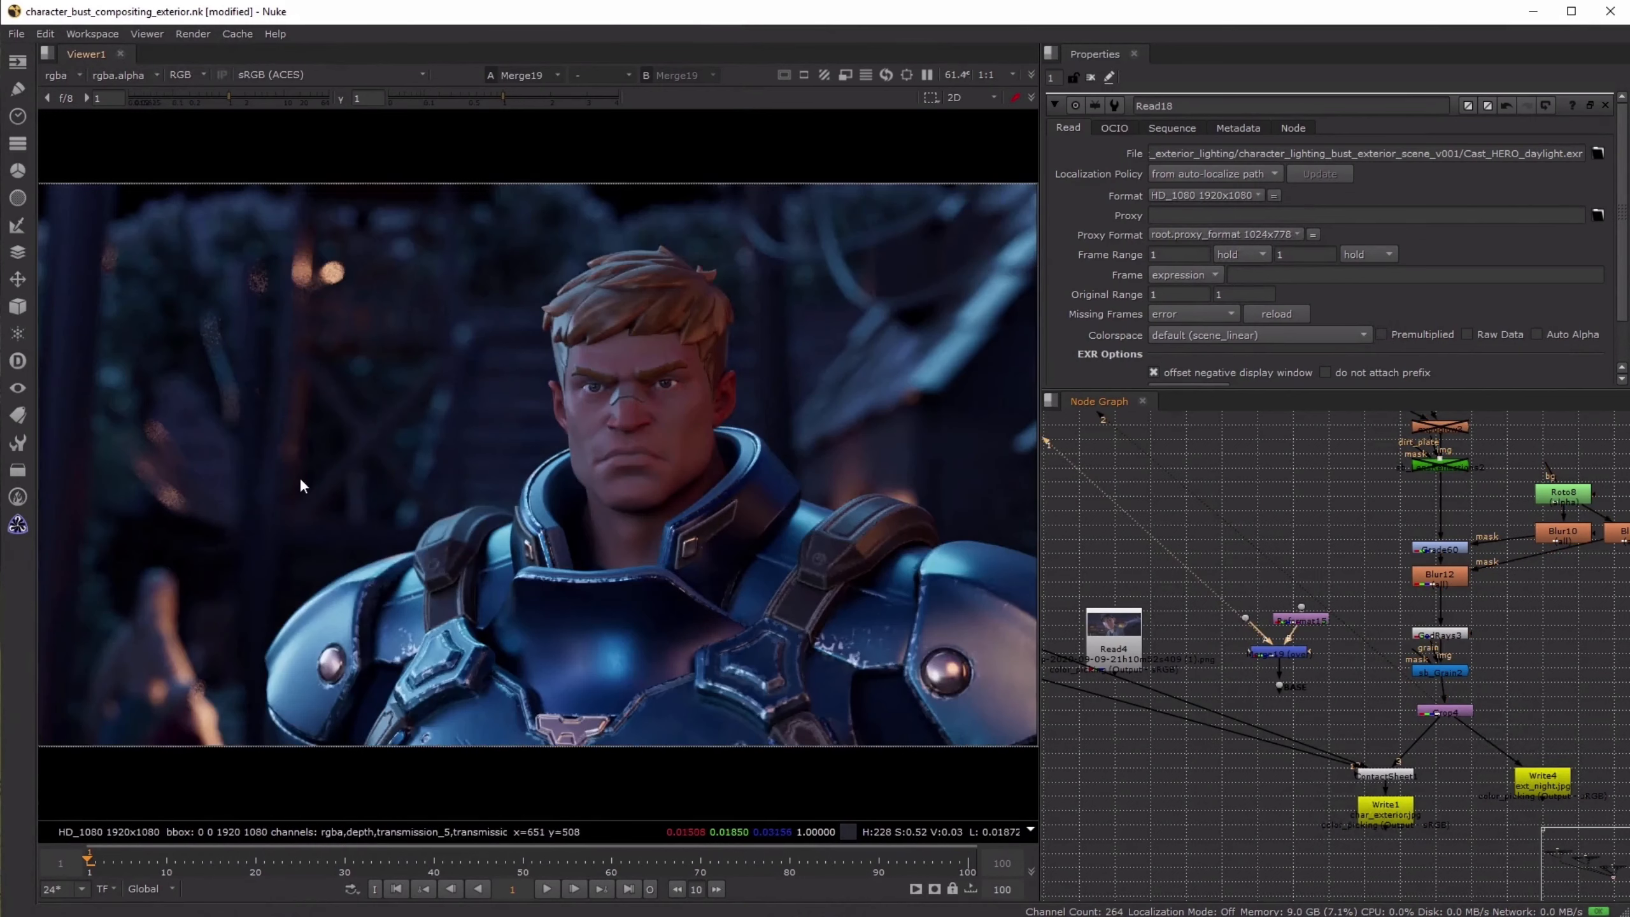
key(2)
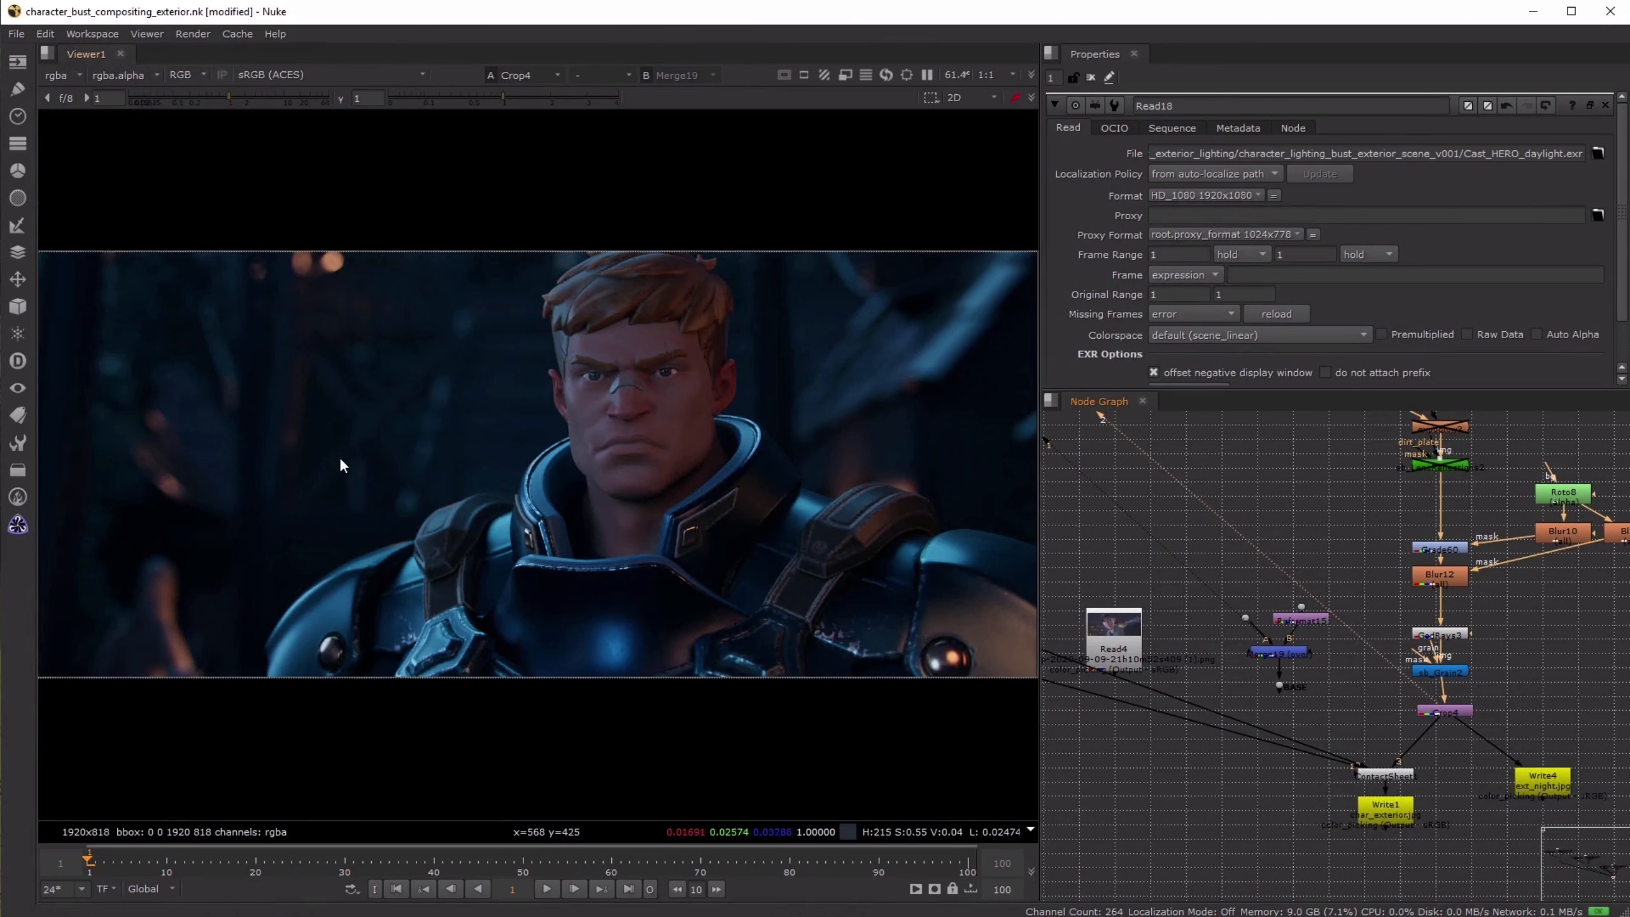
key(1)
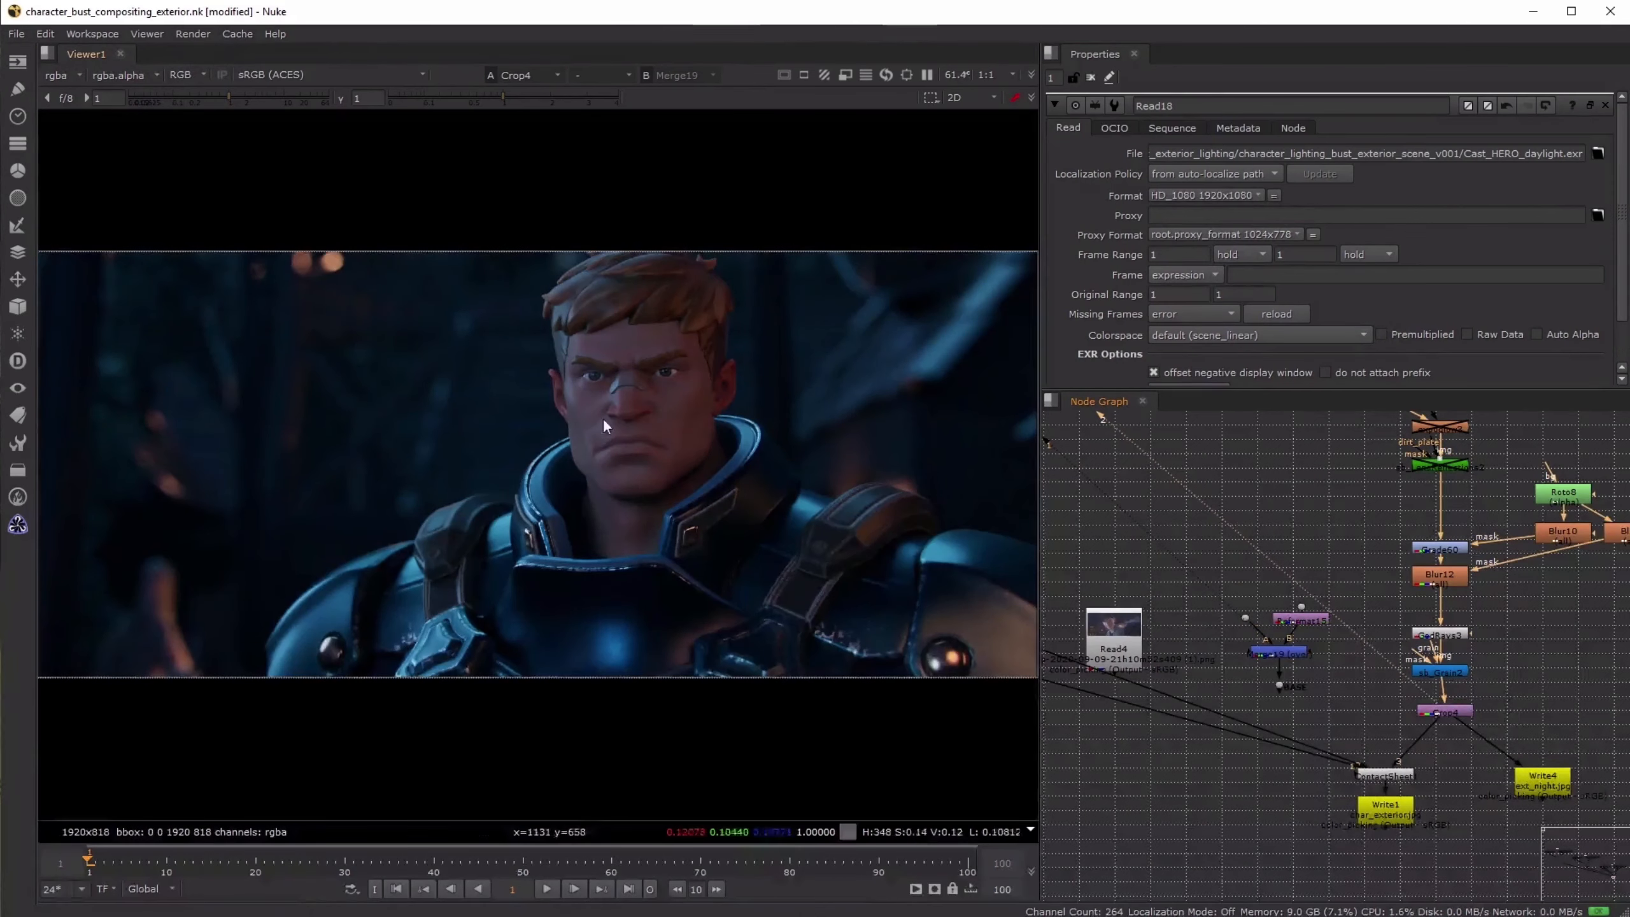
- Compare the hero's face up close and then the full frame before and after the night compositing
scroll(664, 422, up, 3)
key(2)
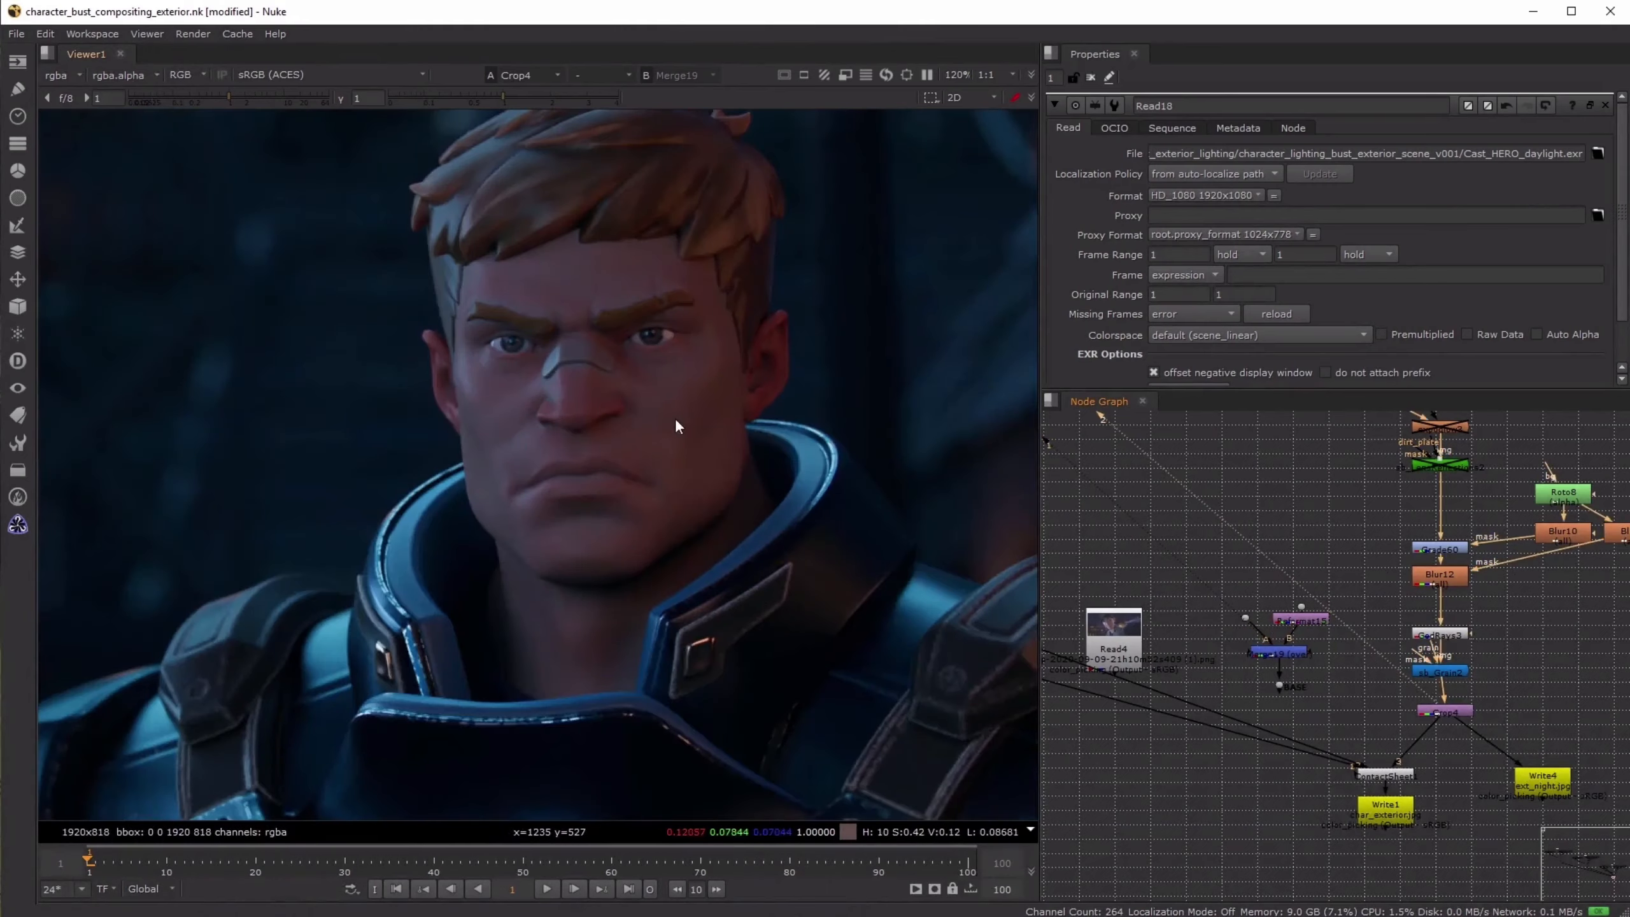
key(1)
key(2)
scroll(671, 453, down, 4)
scroll(671, 453, up, 1)
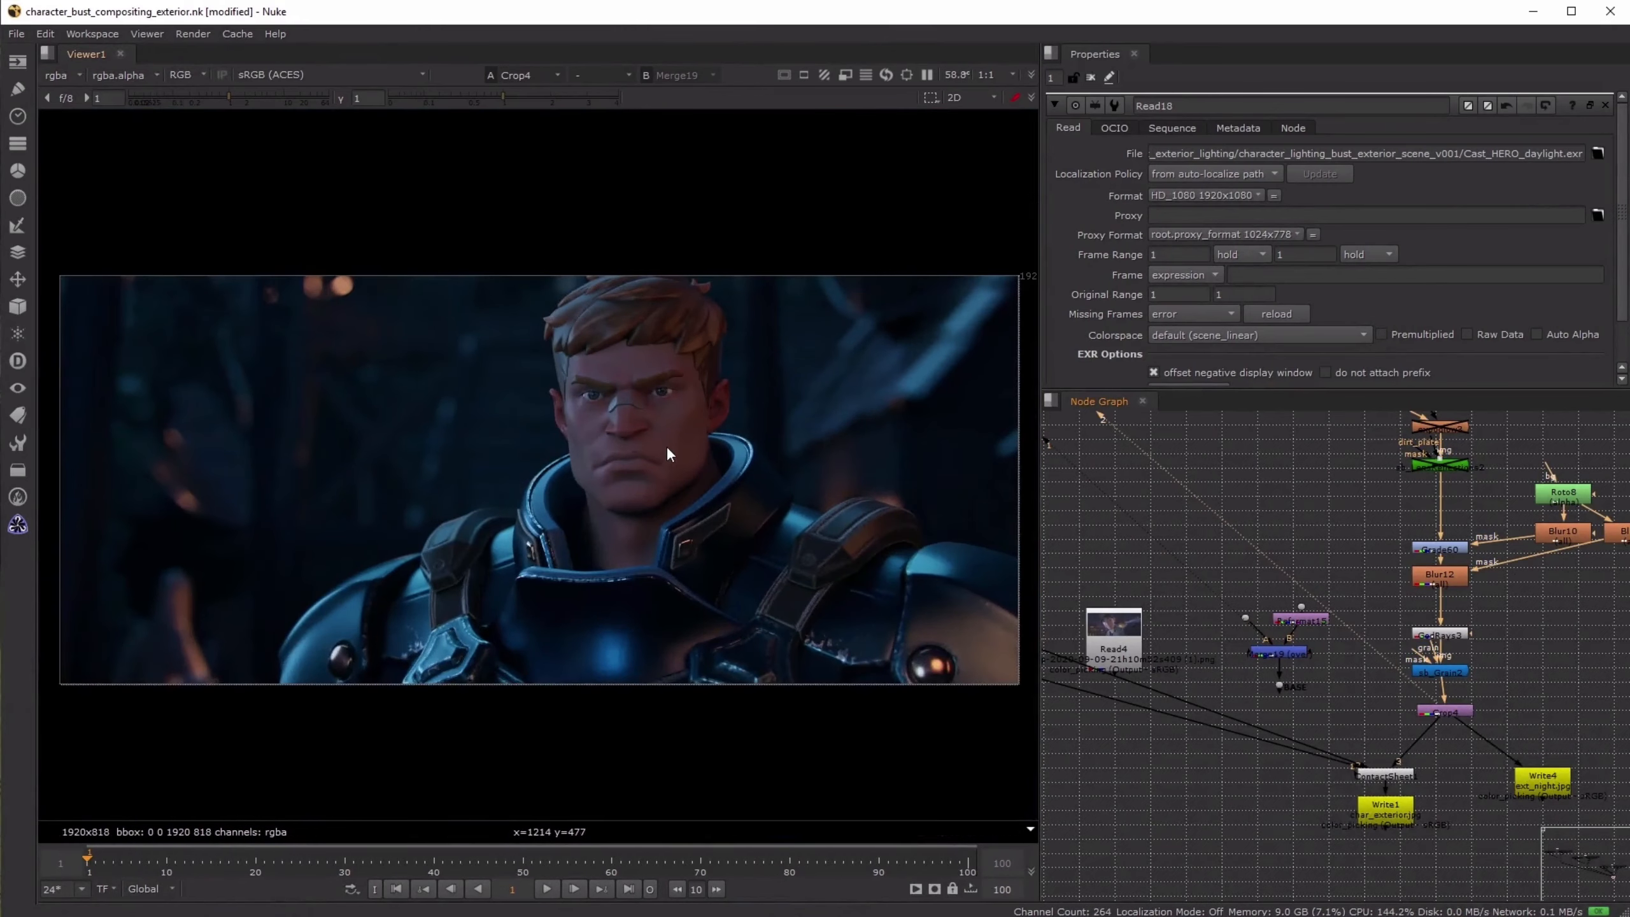
scroll(1189, 564, down, 4)
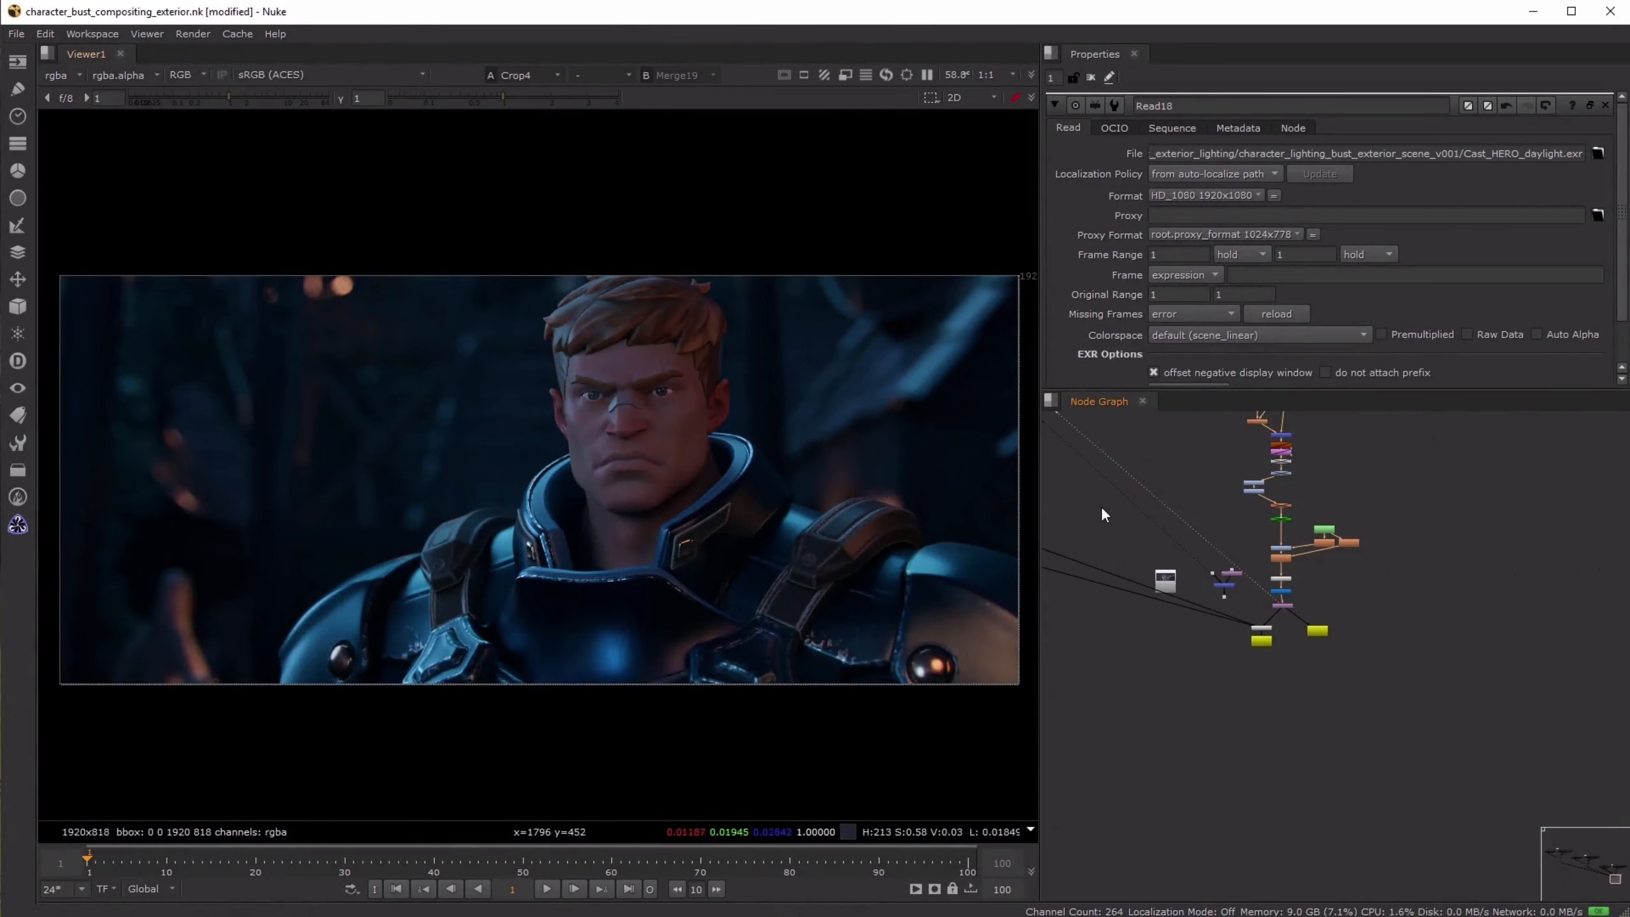
key(1)
key(2)
- Display the final sunrise composite from Crop3 and compare it with the unprocessed Merge11 image
scroll(1166, 574, up, 6)
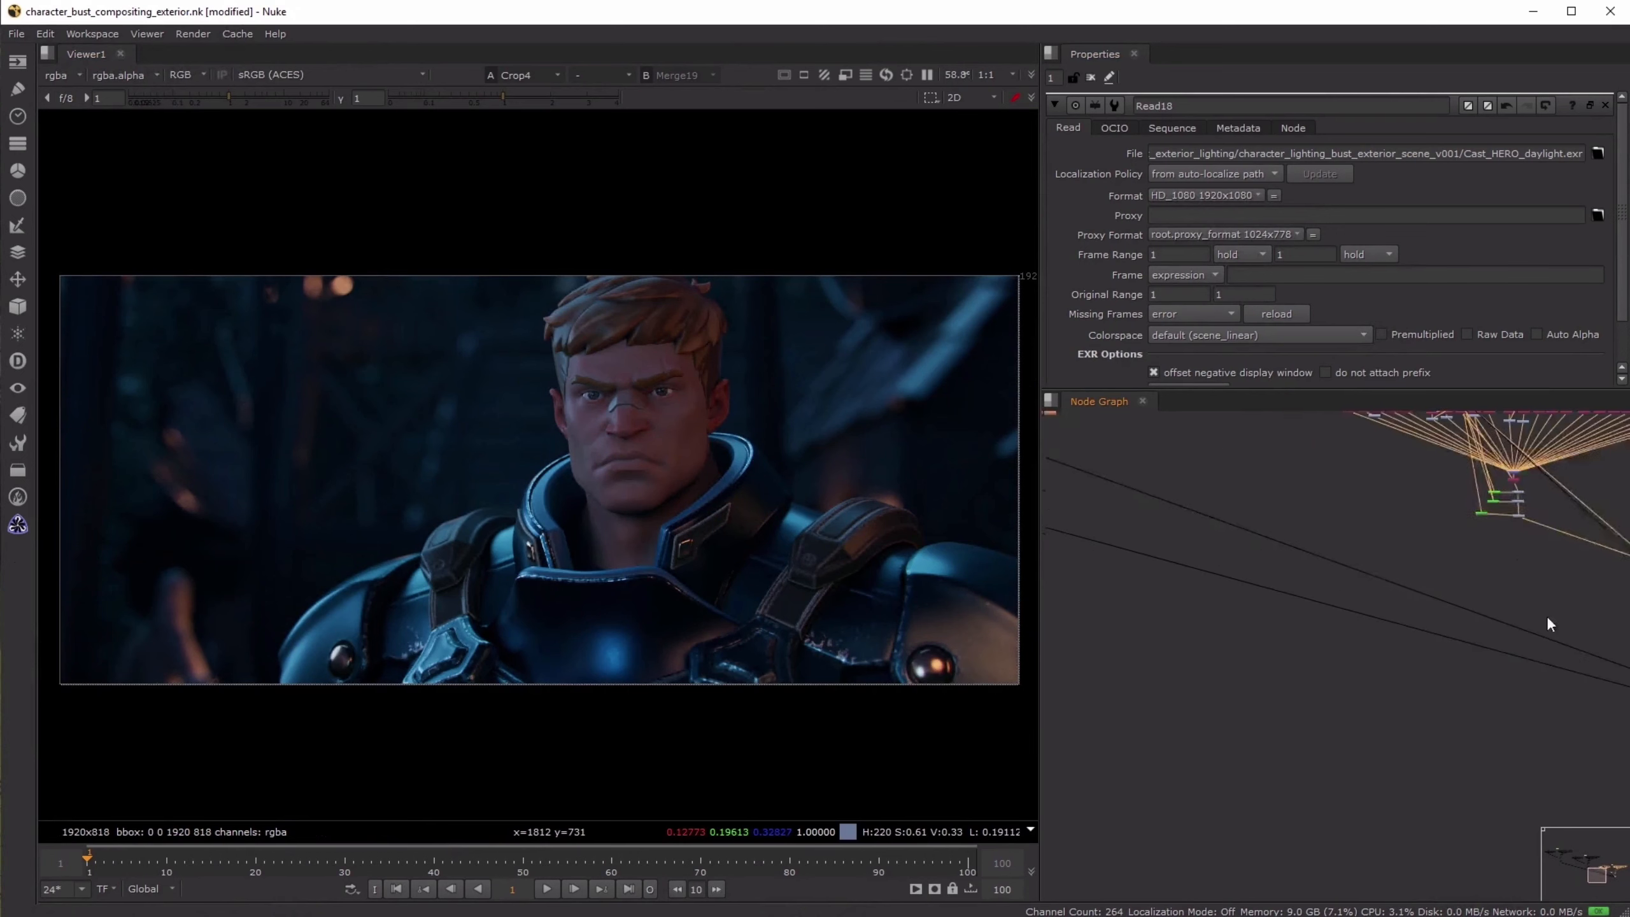
scroll(1550, 624, down, 6)
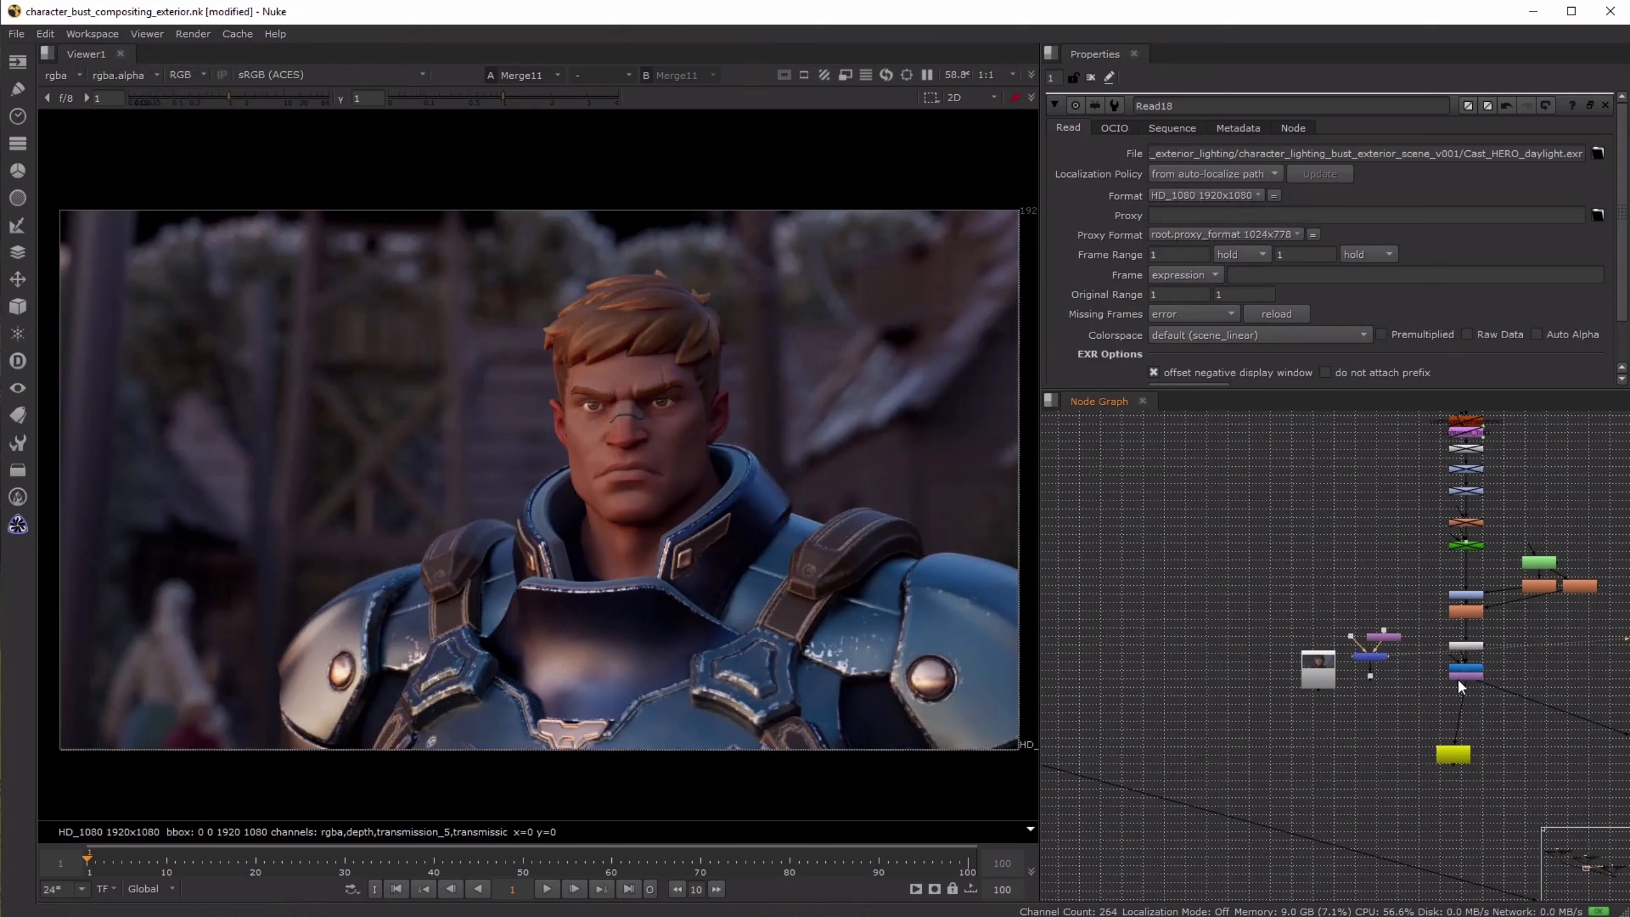
click(1464, 671)
key(1)
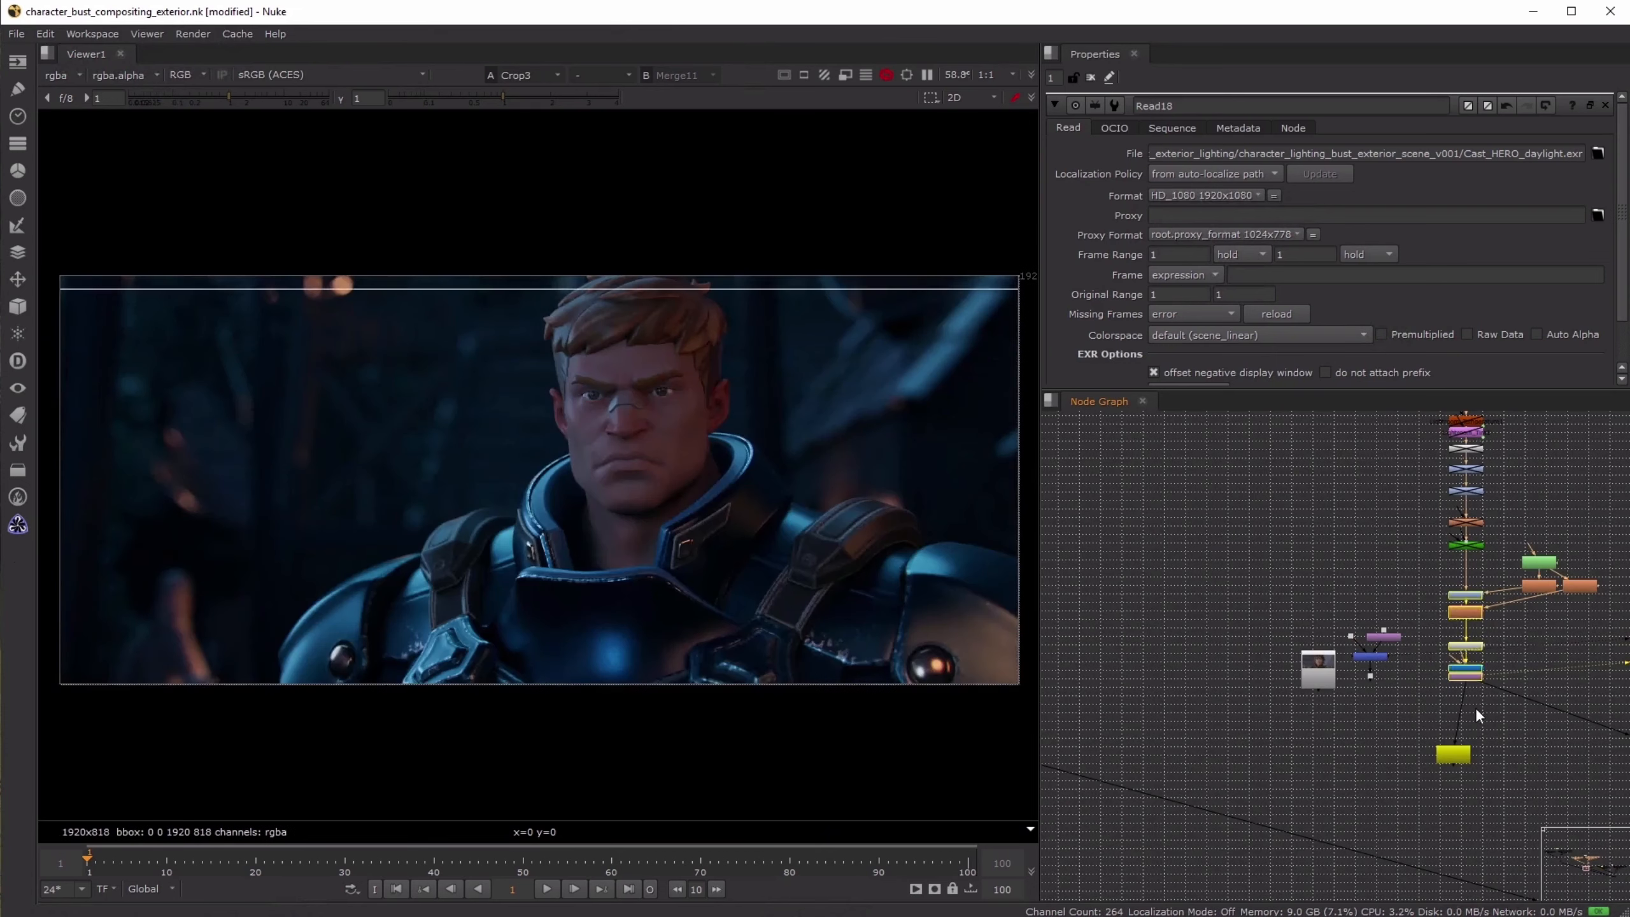
click(1476, 714)
key(2)
key(1)
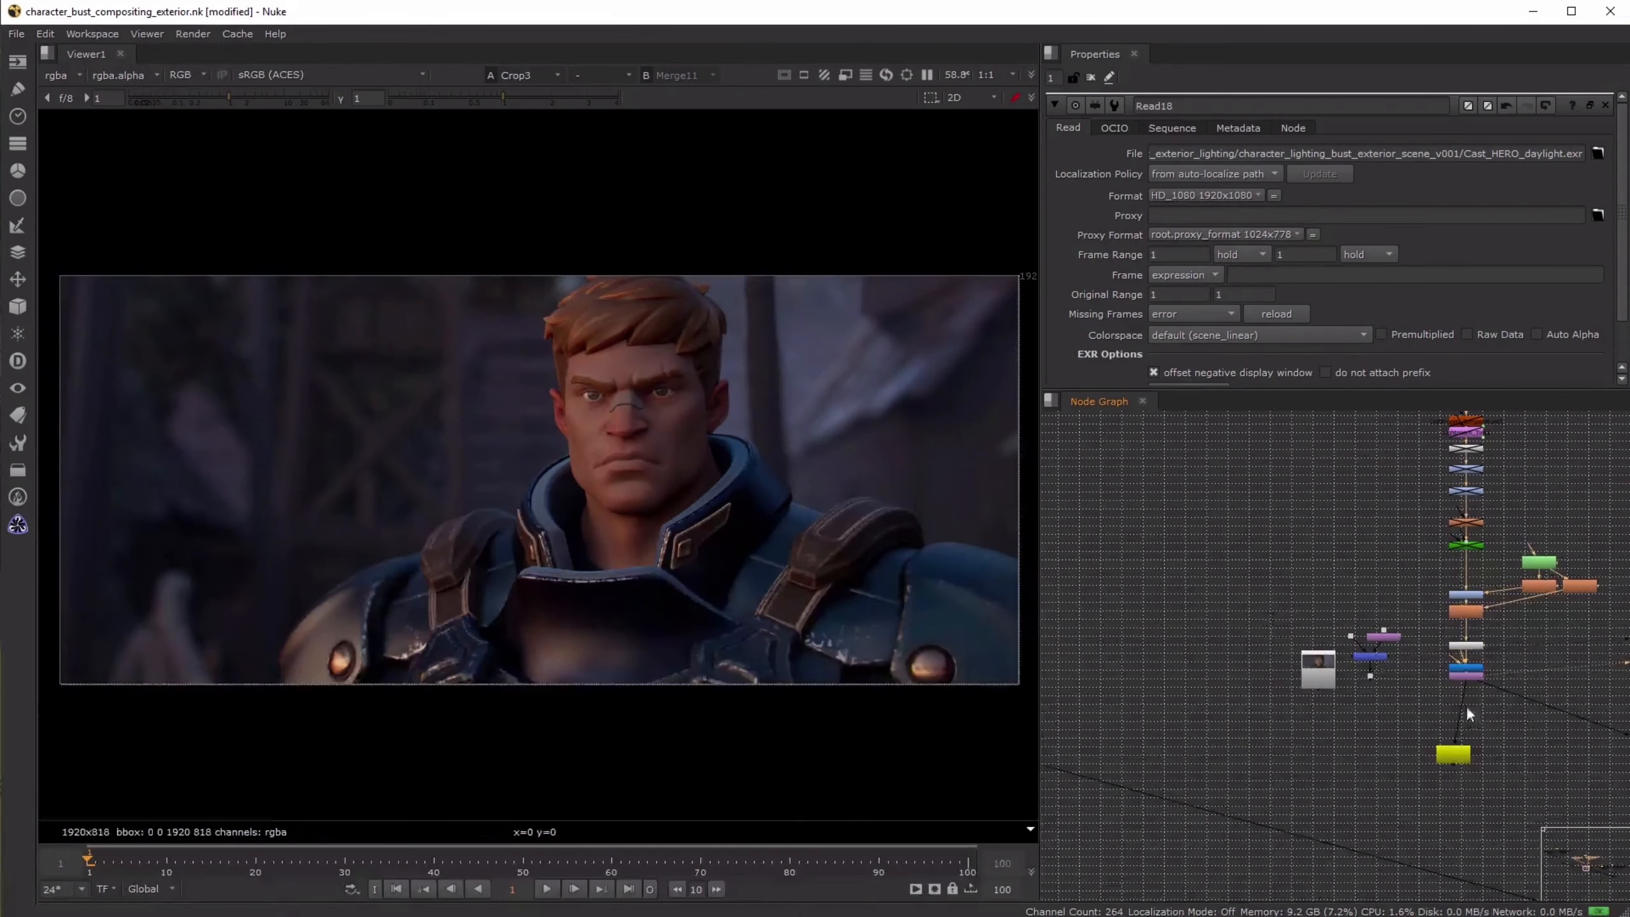
key(2)
key(2)
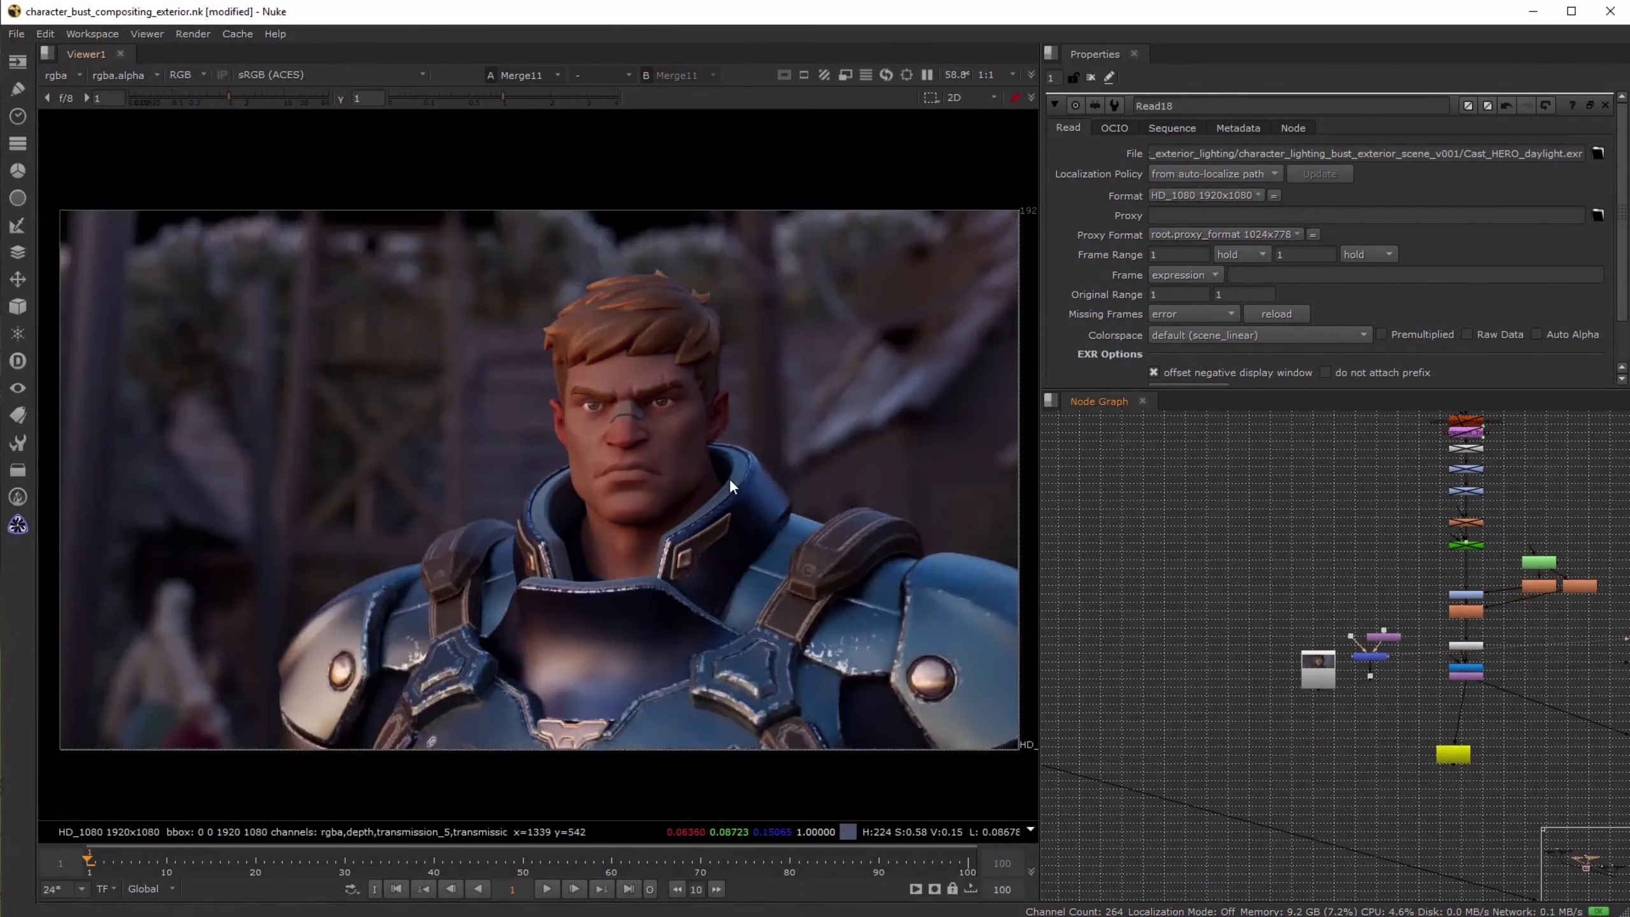
key(1)
key(2)
key(1)
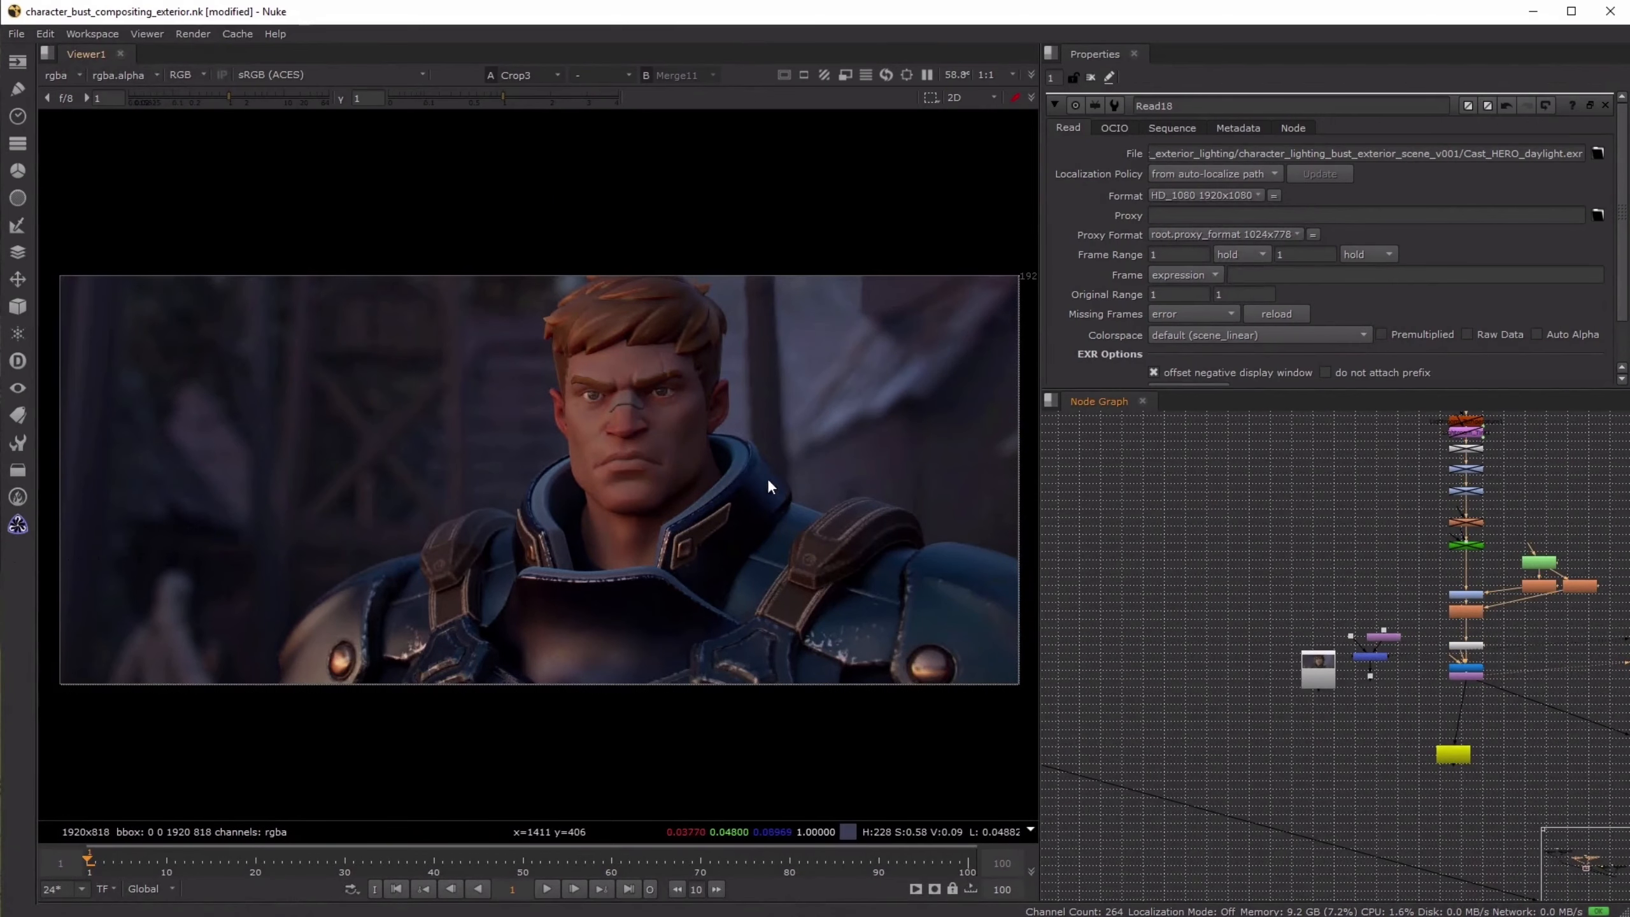
- Load the unprocessed daylight Merge9 on the first viewer input and the final Crop2 composite on the second
middle_drag(1279, 505, 1617, 690)
scroll(1287, 642, down, 5)
middle_drag(1109, 611, 1492, 651)
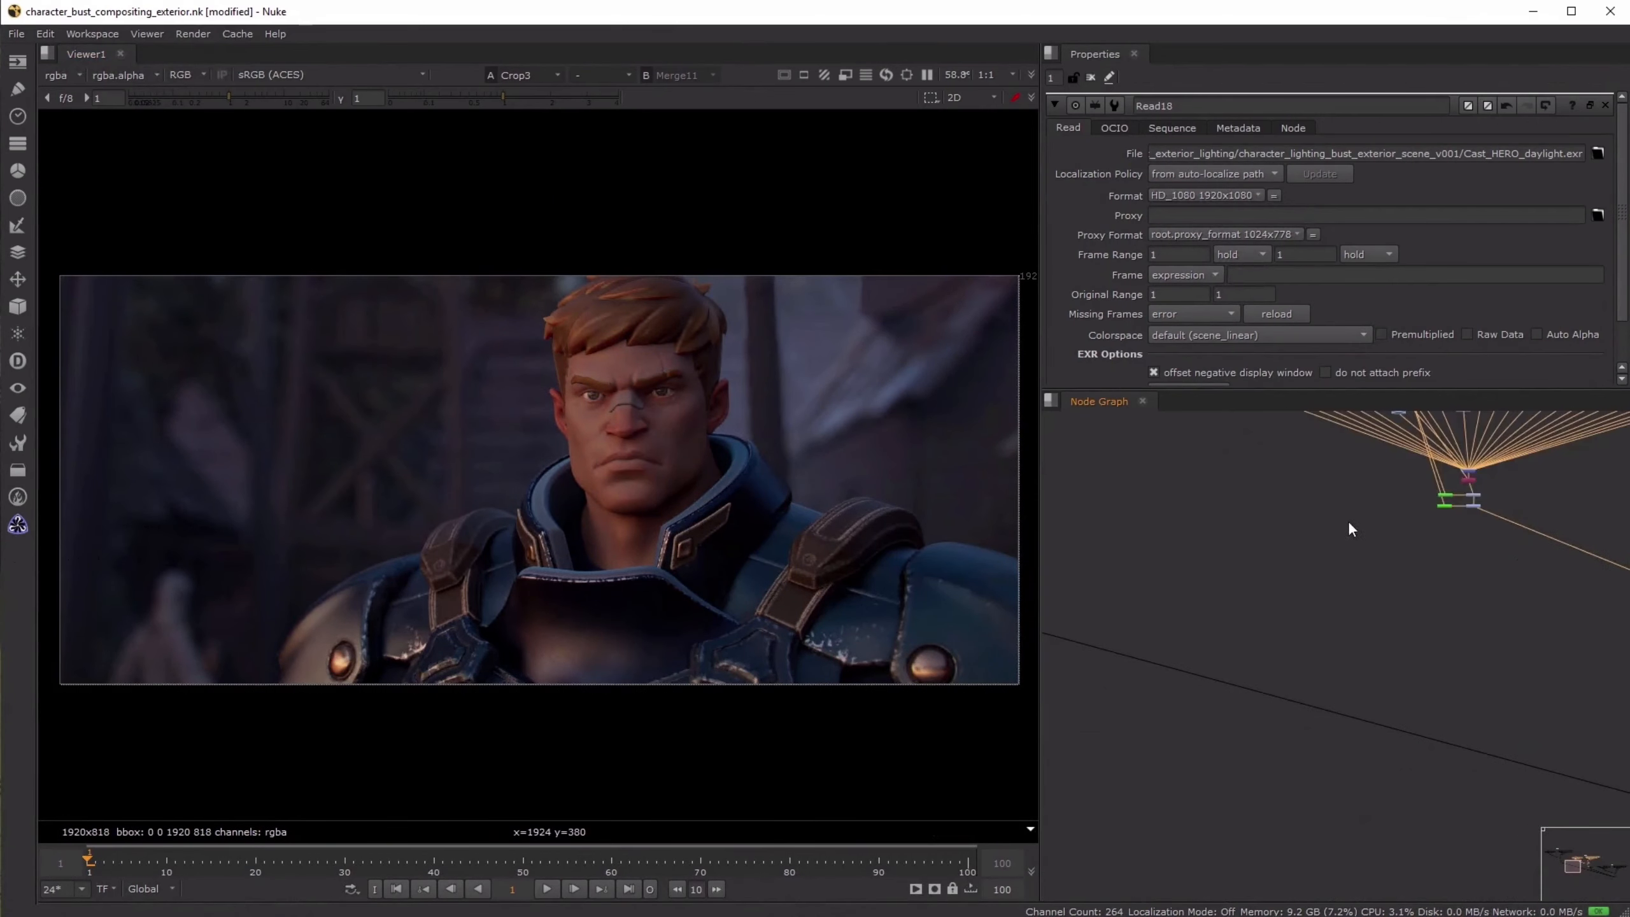
middle_drag(1234, 487, 1390, 701)
middle_drag(1144, 652, 1429, 685)
scroll(1336, 822, up, 6)
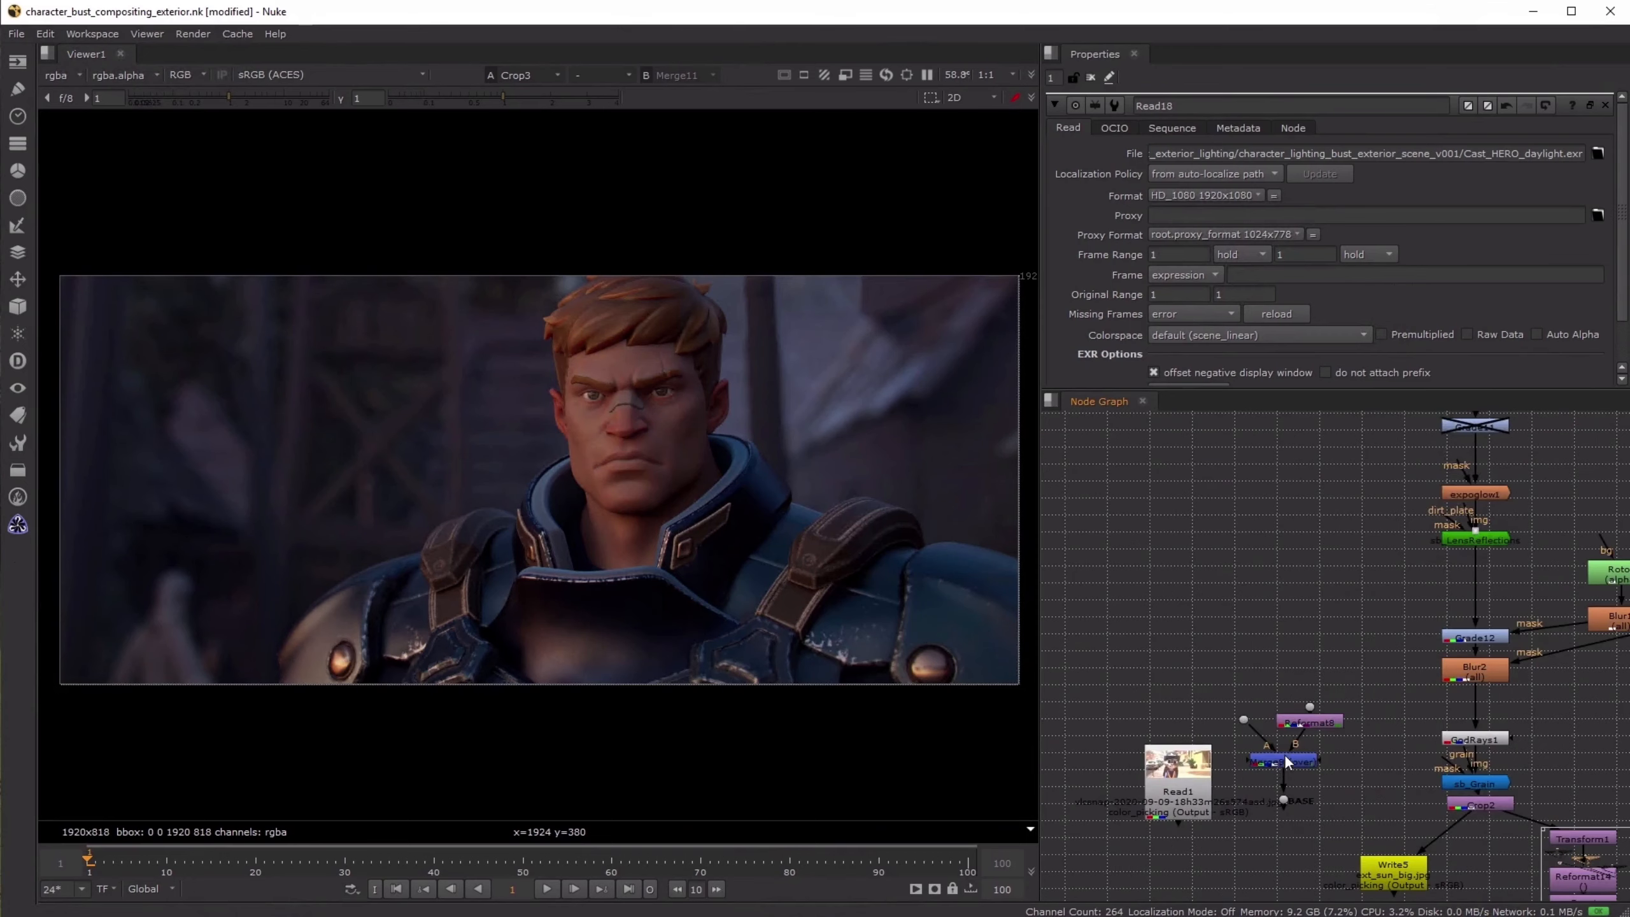
click(1286, 759)
key(1)
click(1492, 809)
key(2)
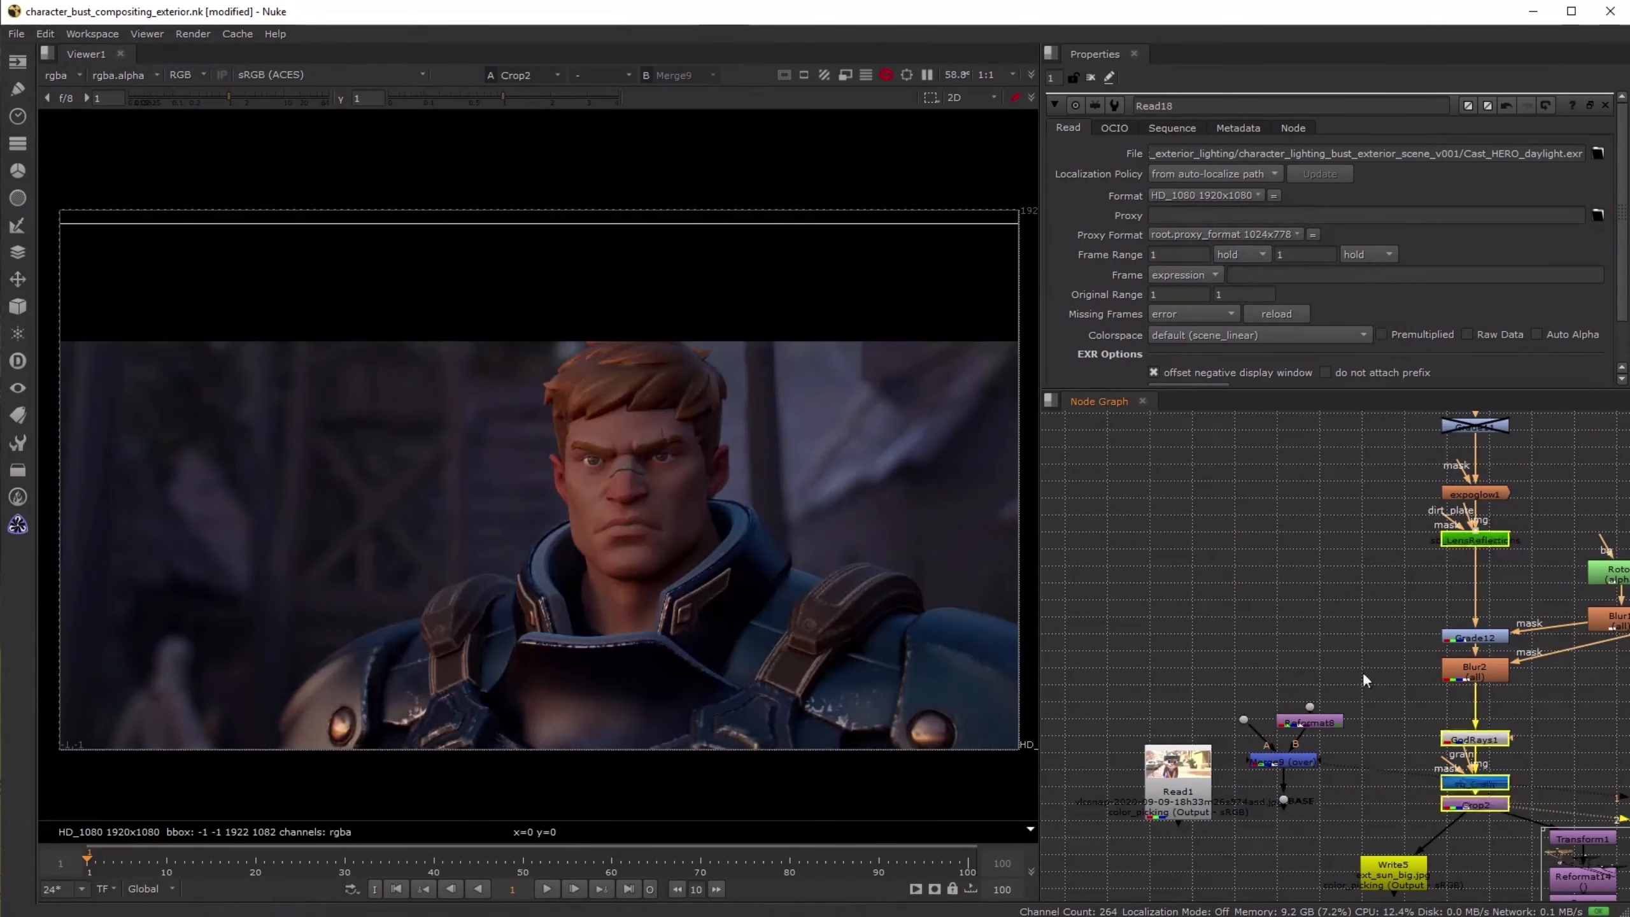
- Compare the unprocessed daylight merge with the final Crop2 composite by alternating between the two viewer inputs
click(1362, 675)
key(1)
key(2)
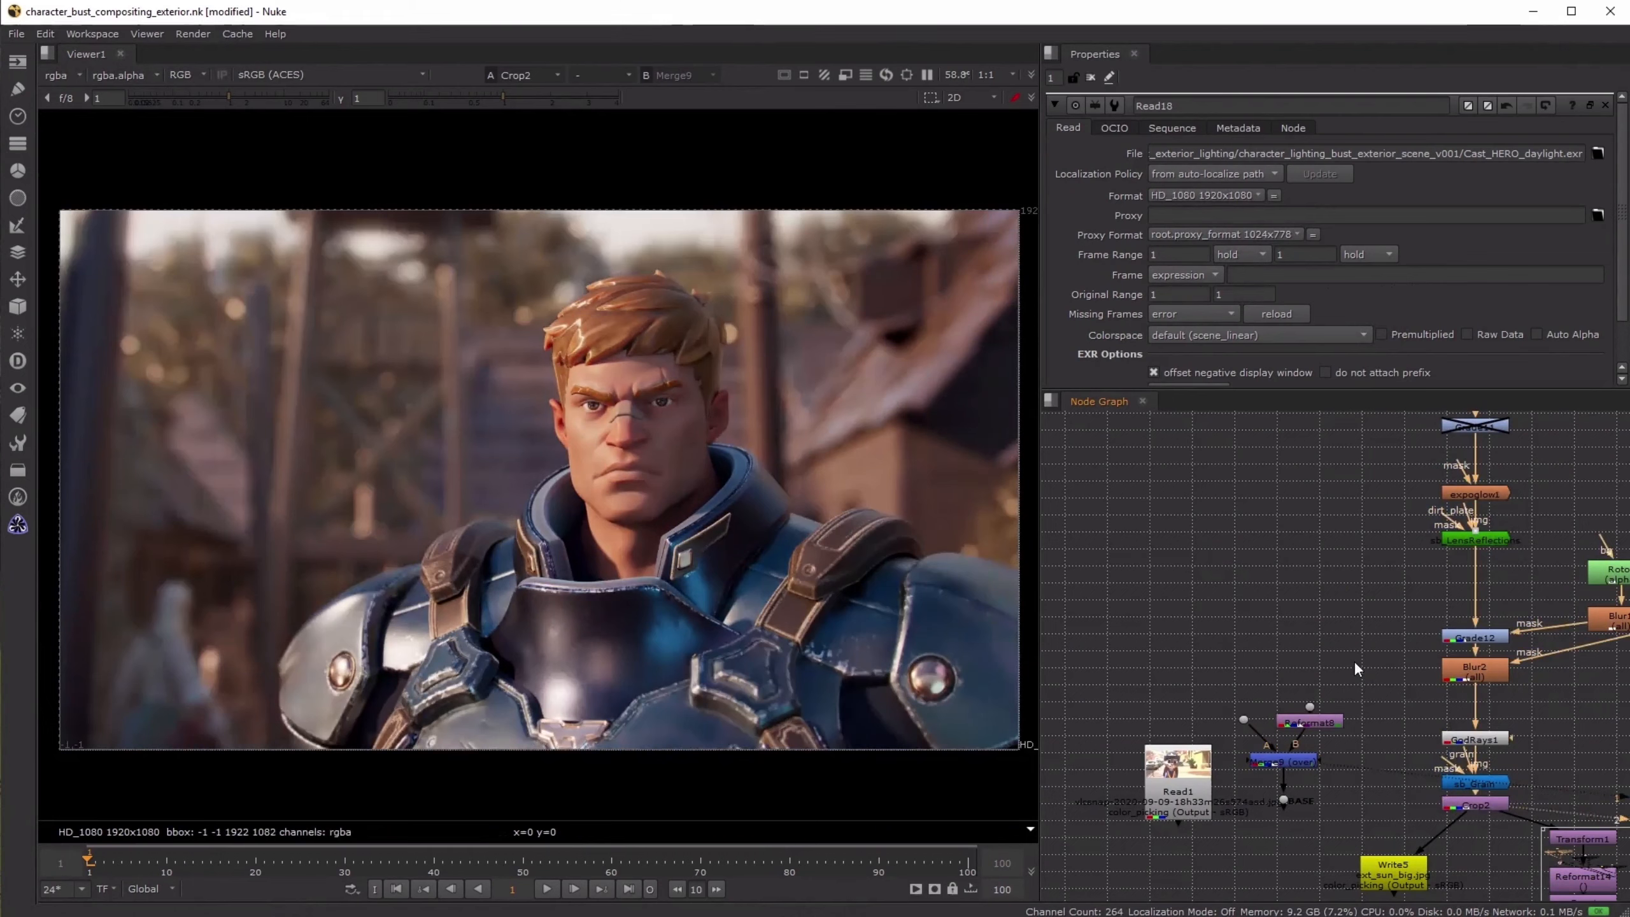
key(1)
key(2)
key(1)
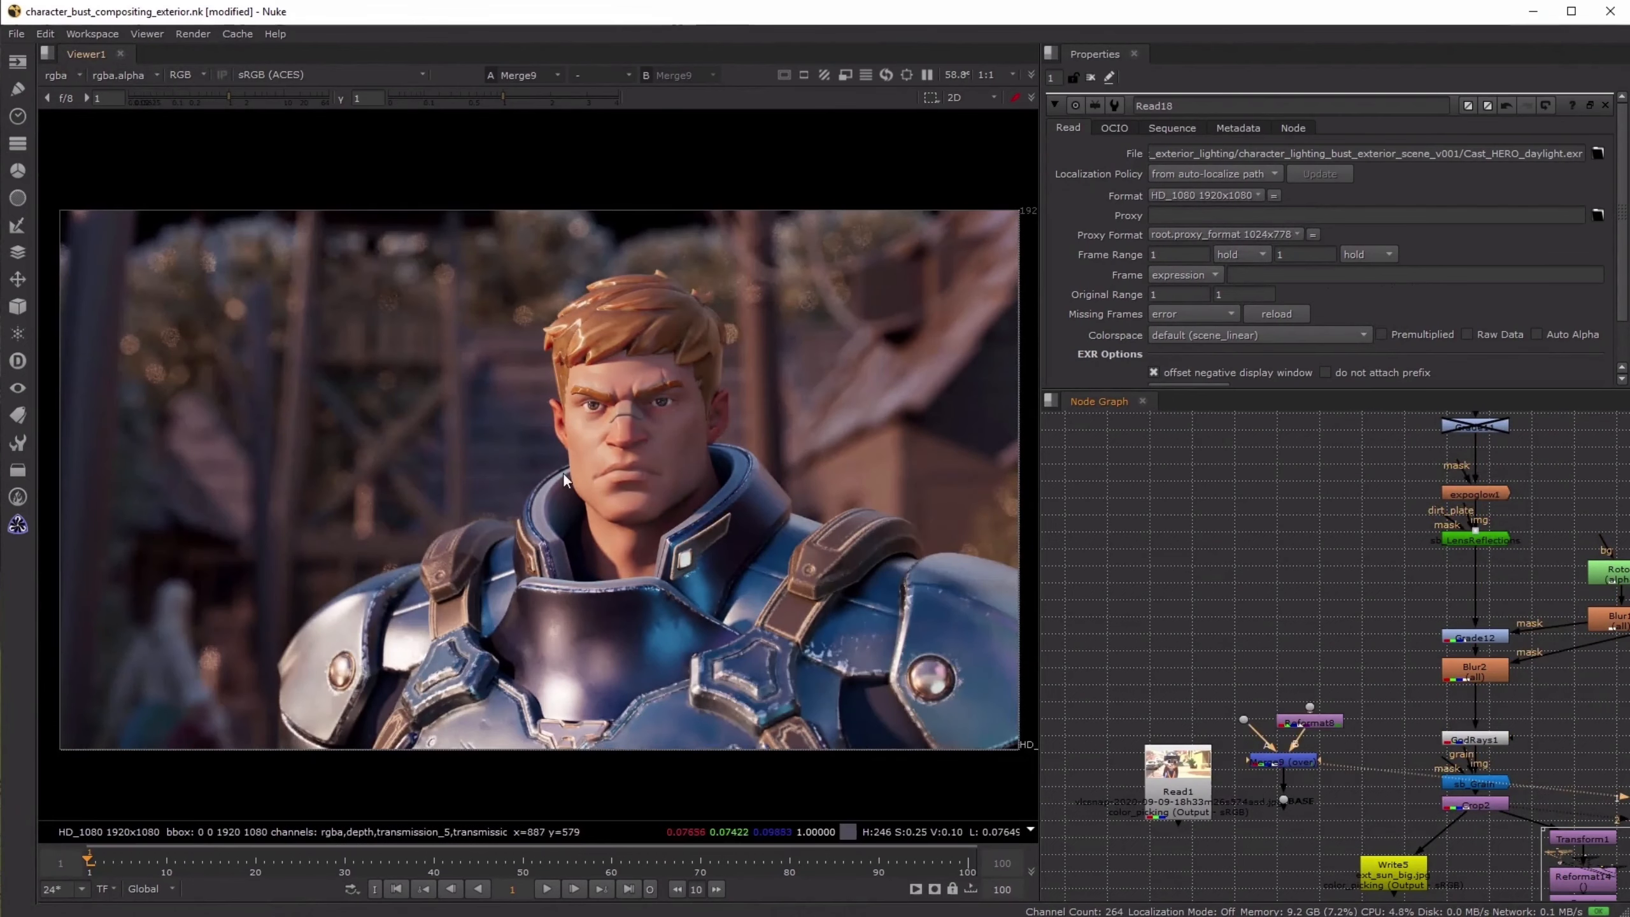
key(2)
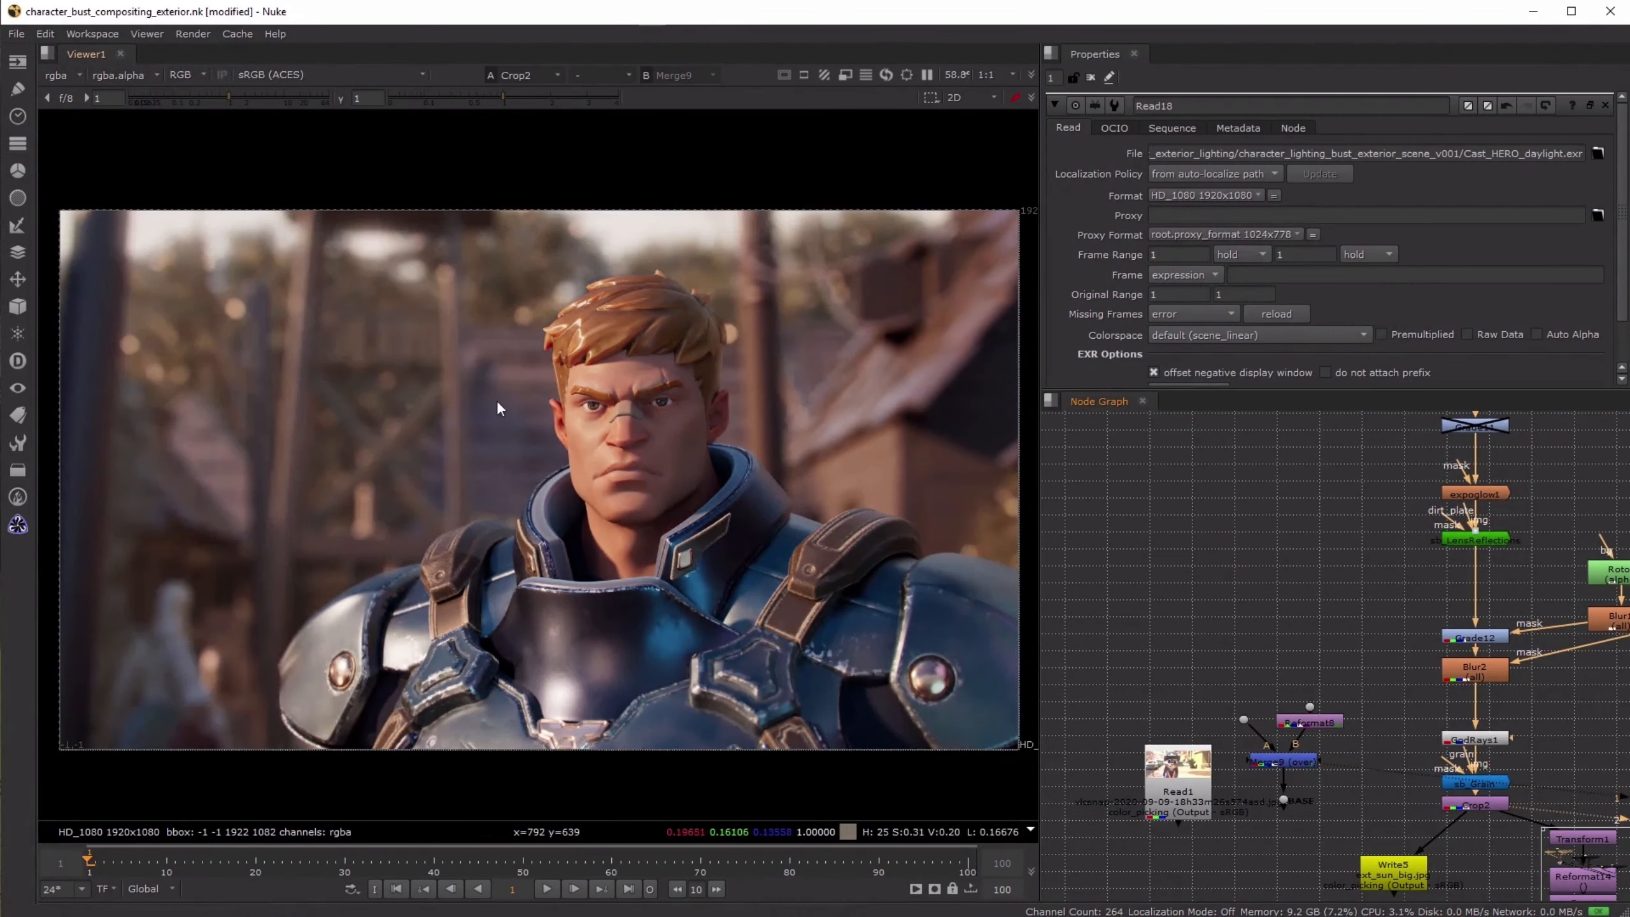
key(1)
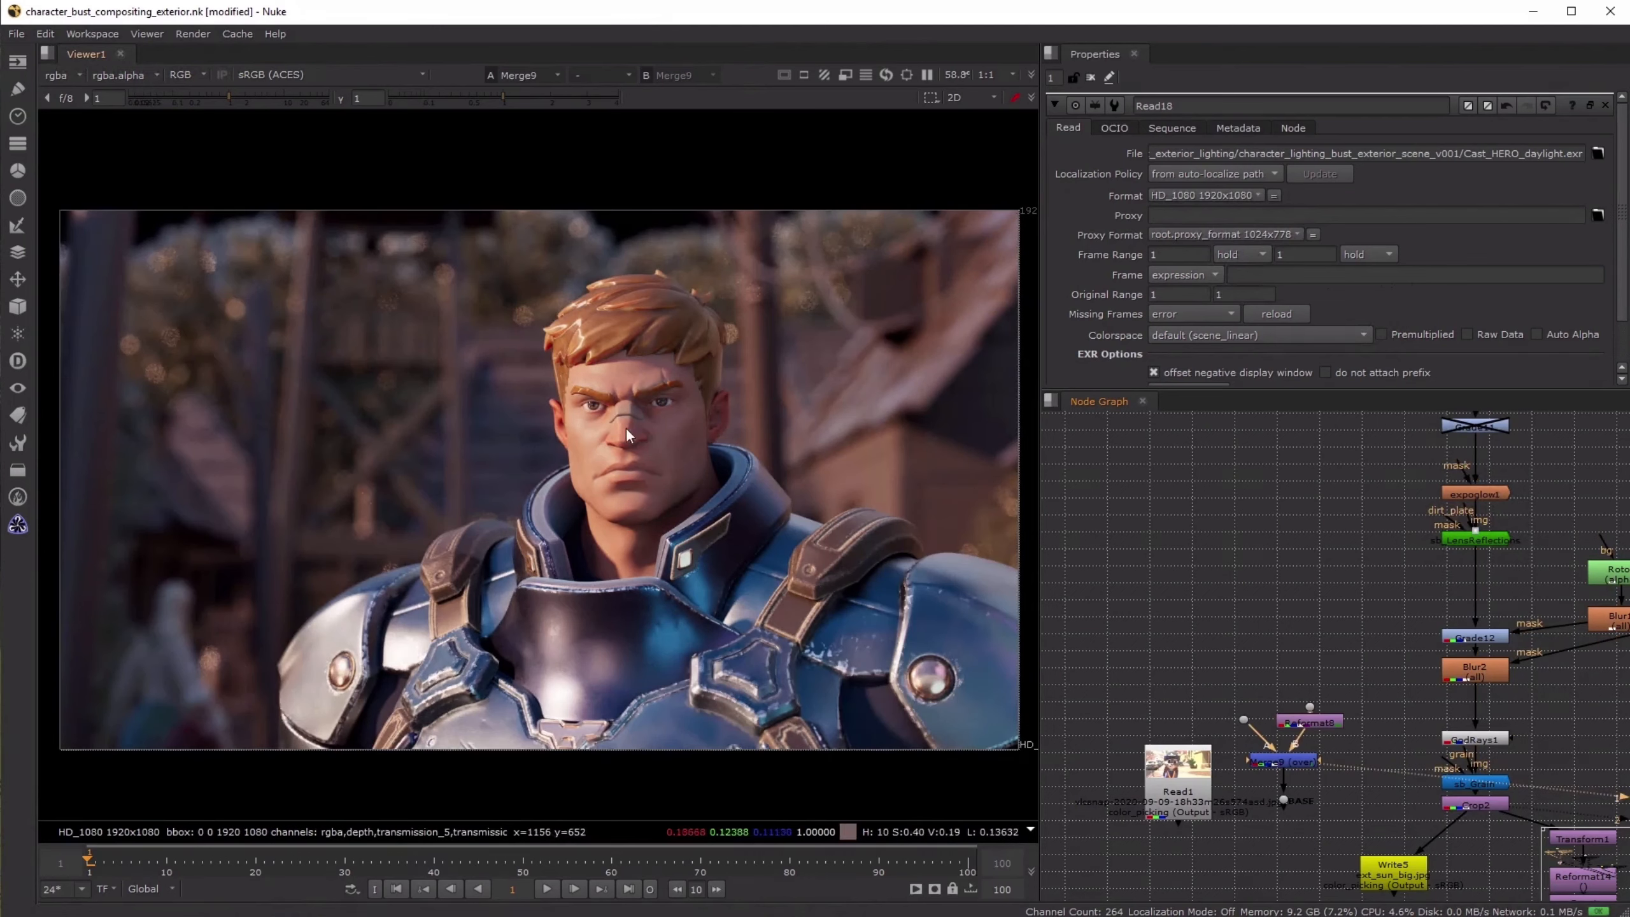
key(2)
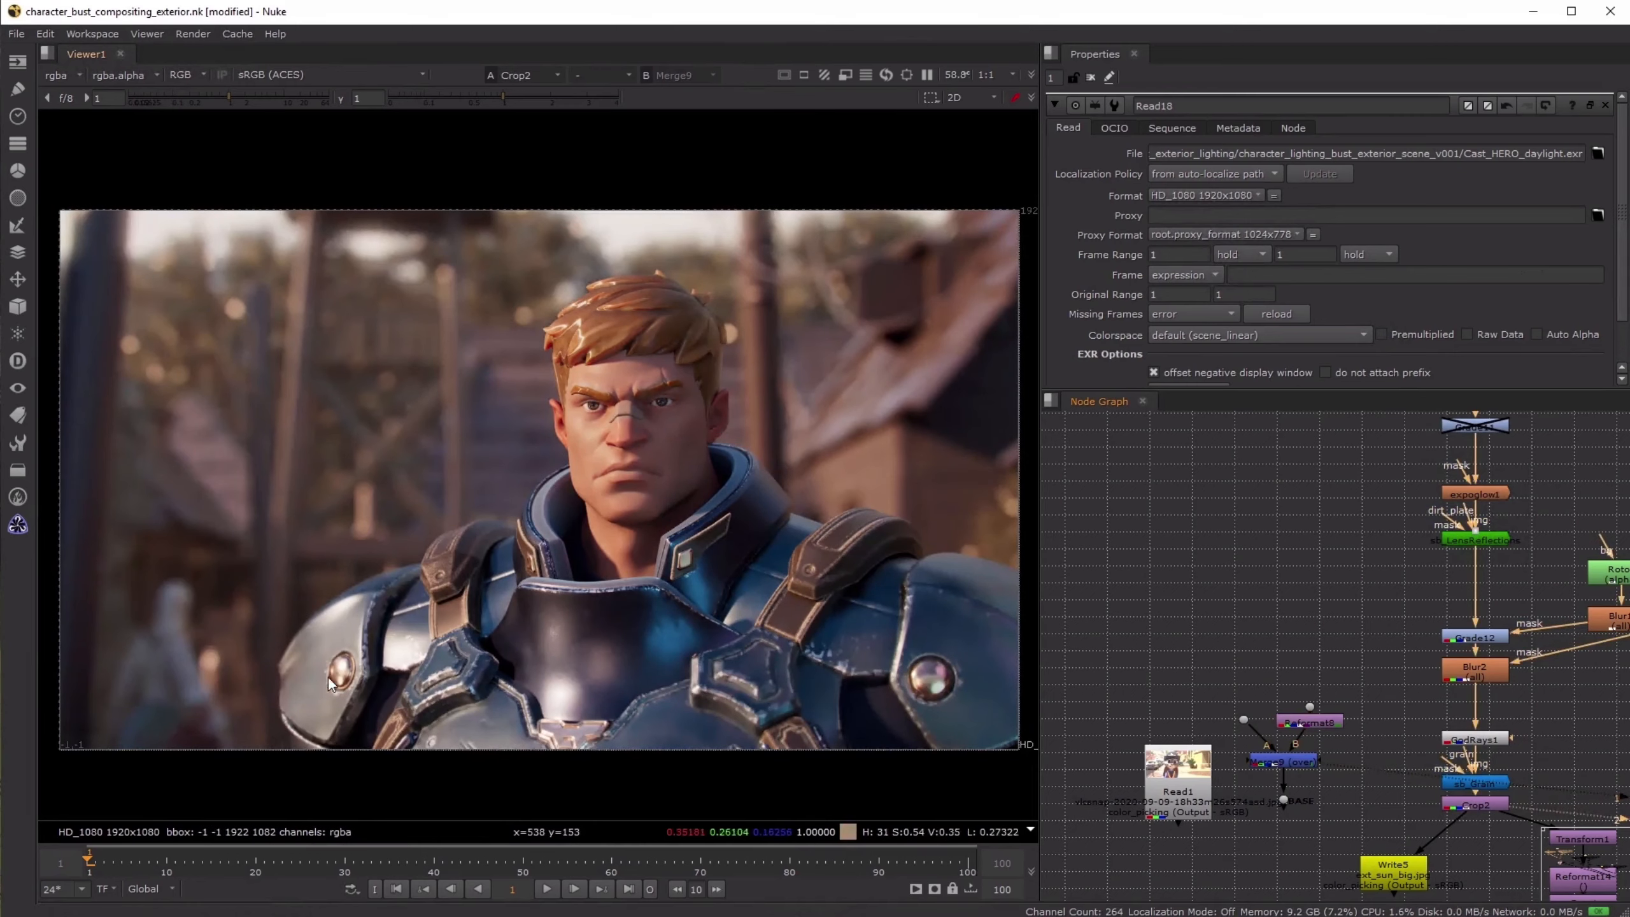
key(1)
key(2)
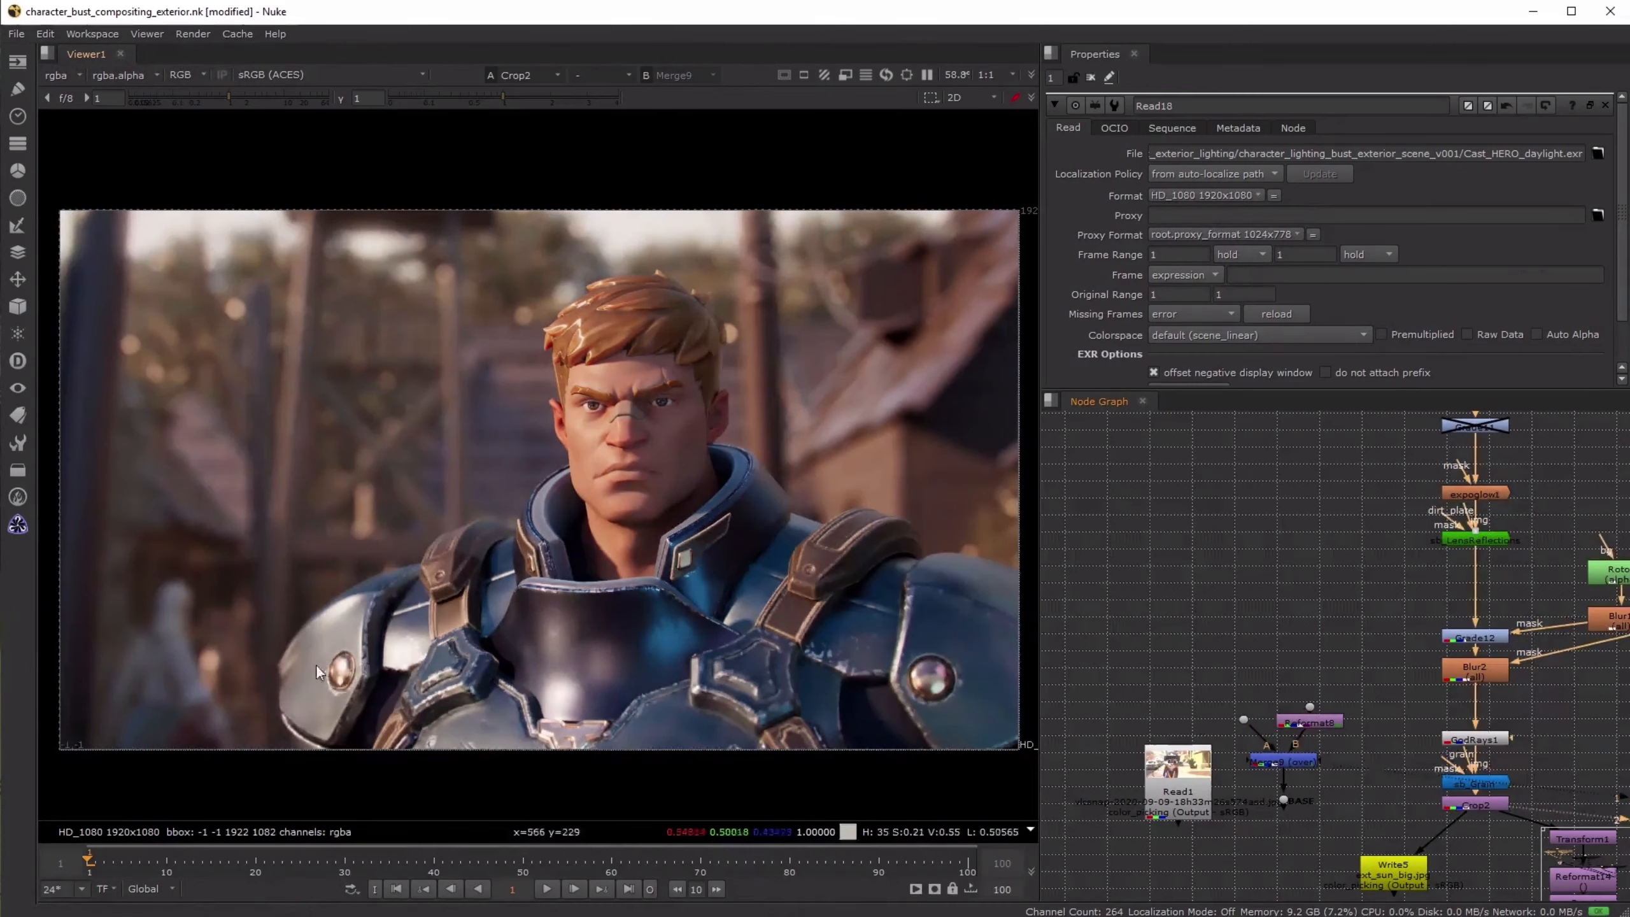
key(1)
key(2)
- Display the contact sheet of the three lighting composites in the maximized viewer
scroll(1410, 613, down, 5)
scroll(1381, 624, down, 6)
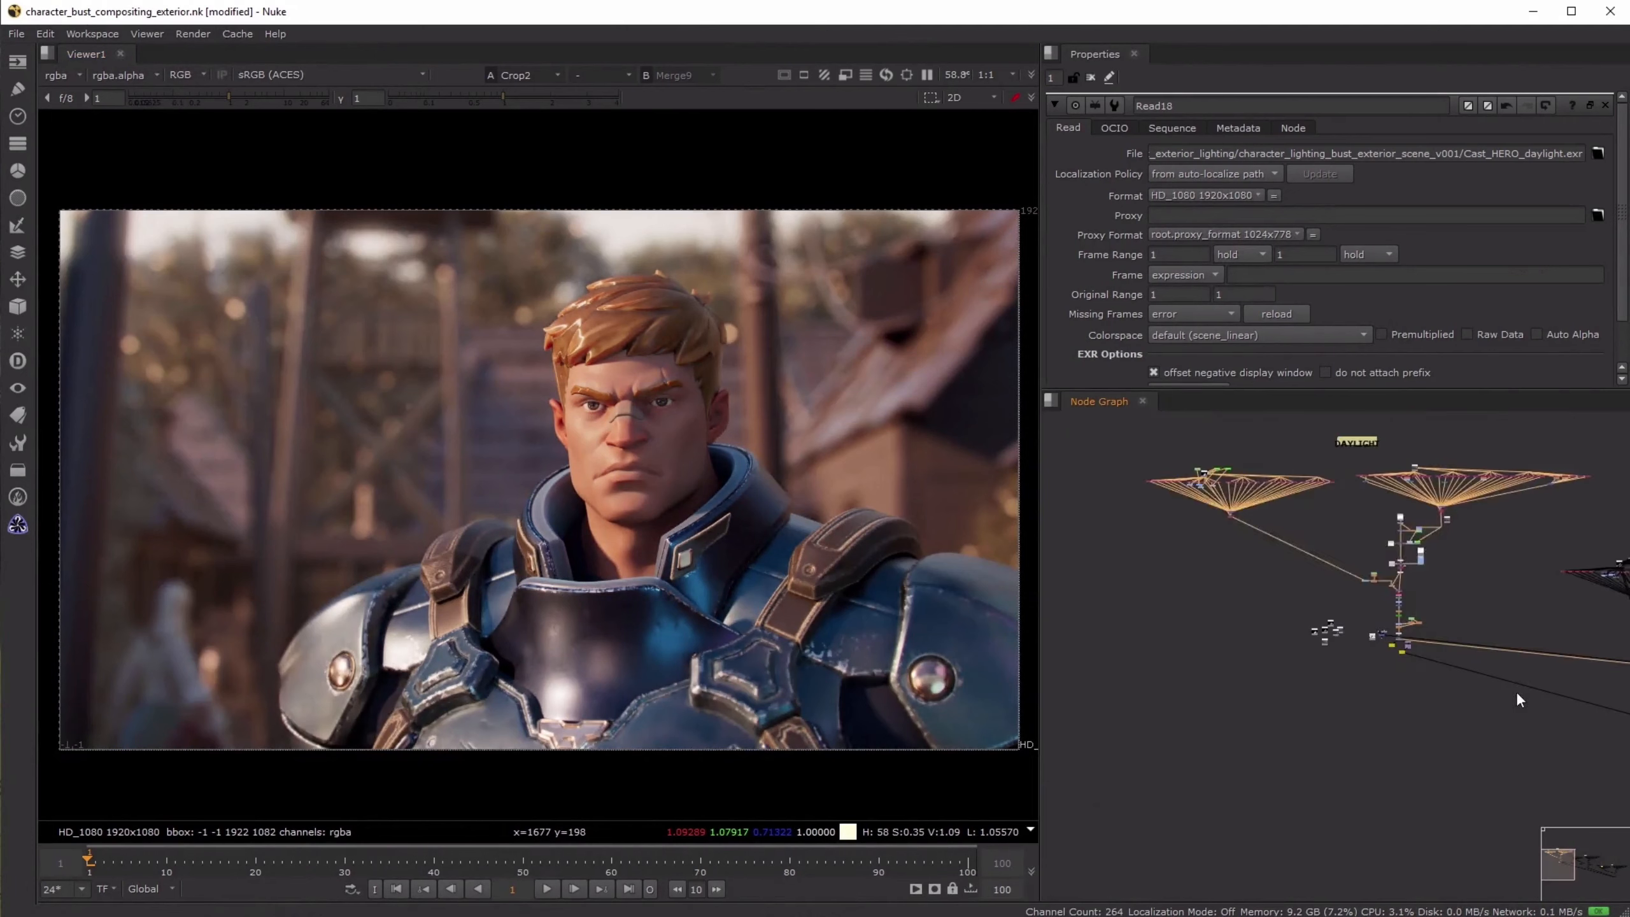
scroll(1416, 697, up, 7)
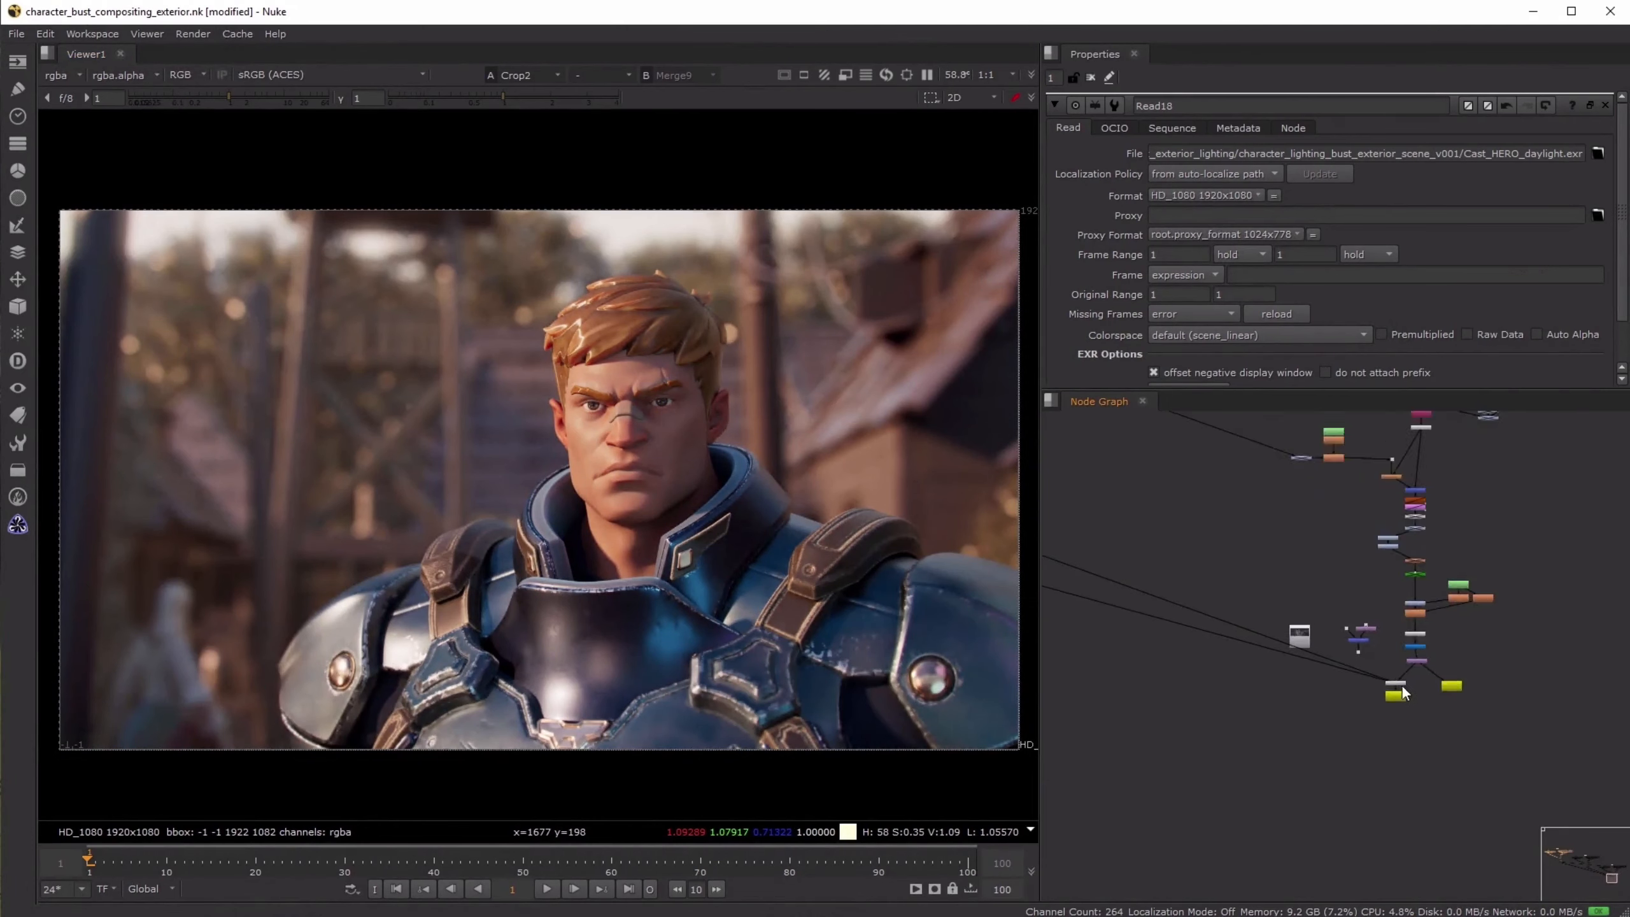
click(1398, 682)
key(1)
key(space)
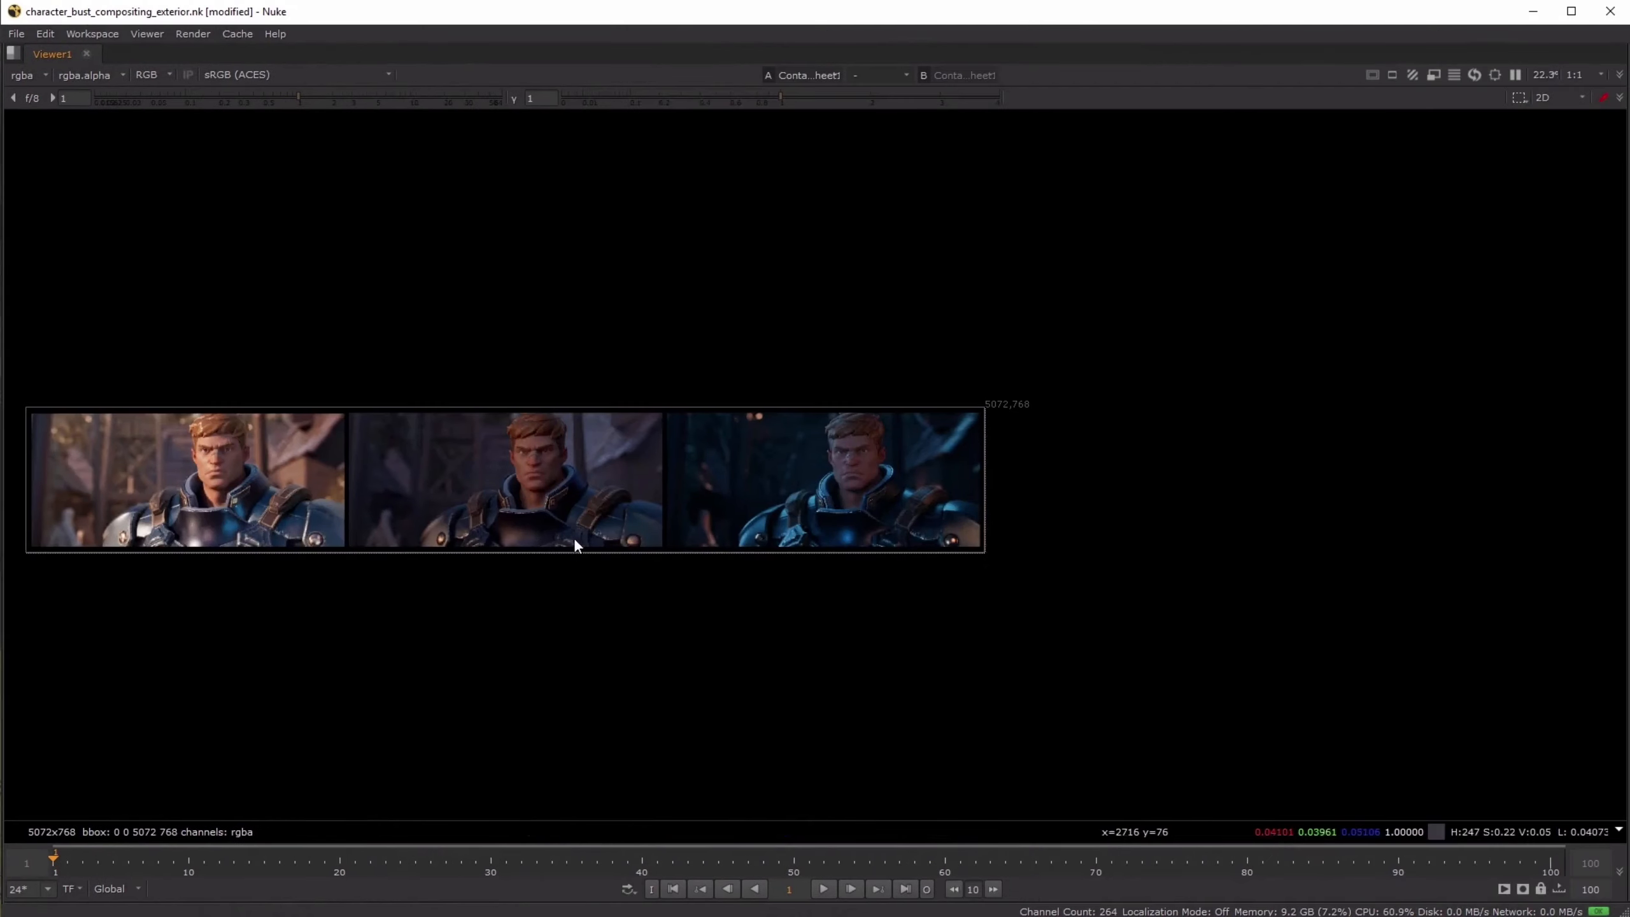
- Examine the daylight, sunrise and night composites side by side in the contact sheet, and restore the full workspace layout
scroll(720, 545, up, 3)
middle_drag(931, 547, 1016, 552)
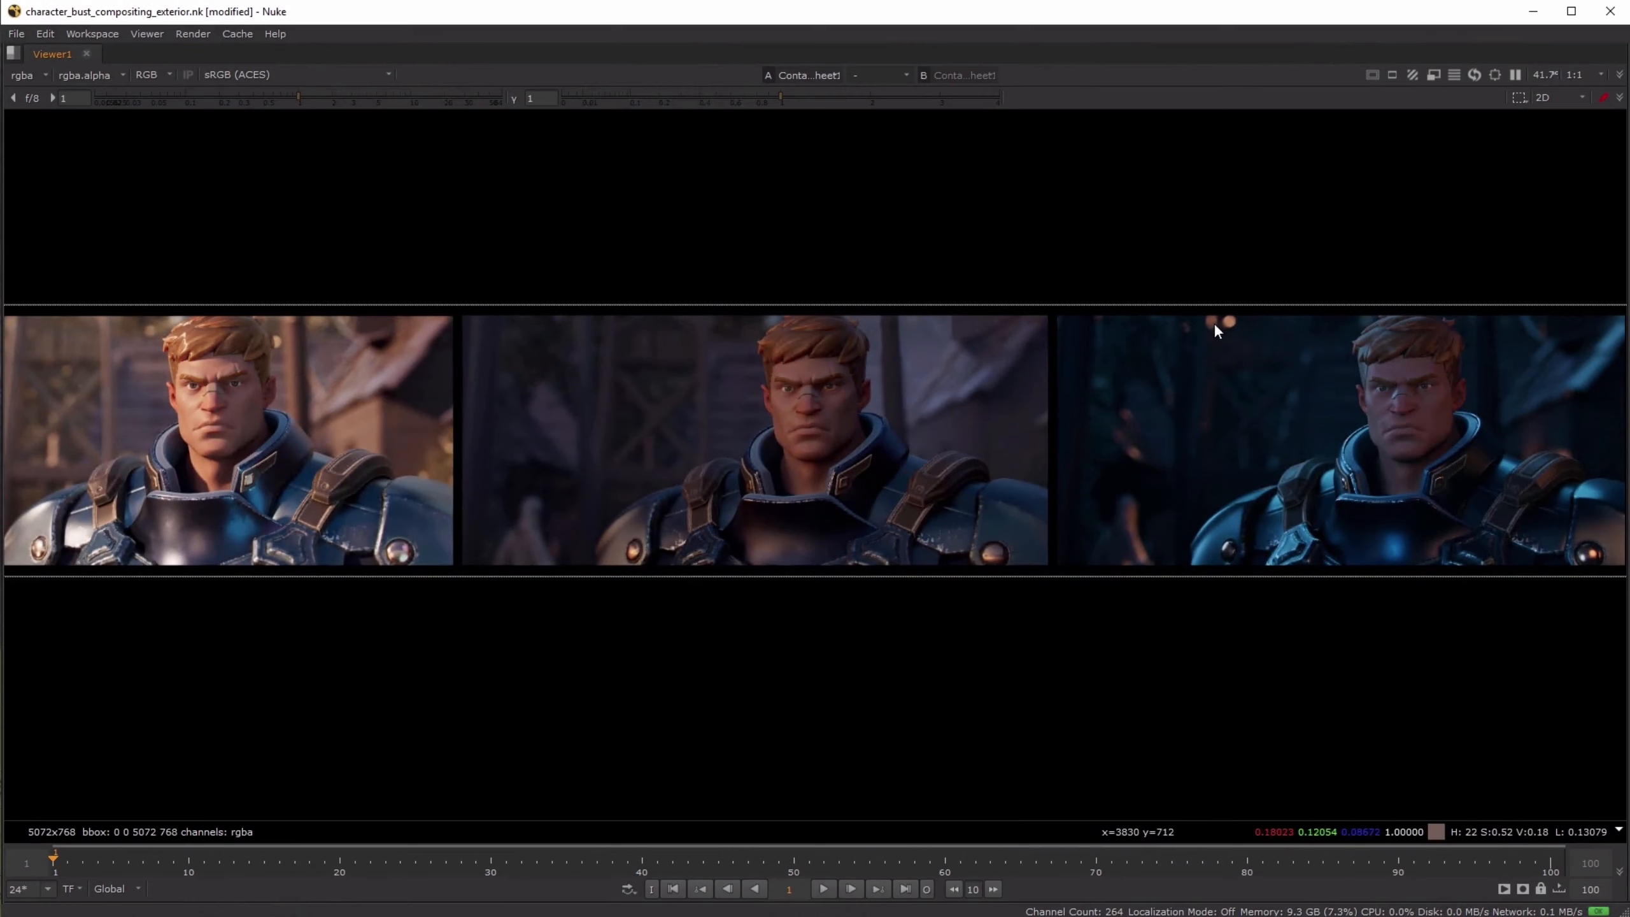
scroll(1201, 319, up, 4)
scroll(1079, 515, down, 4)
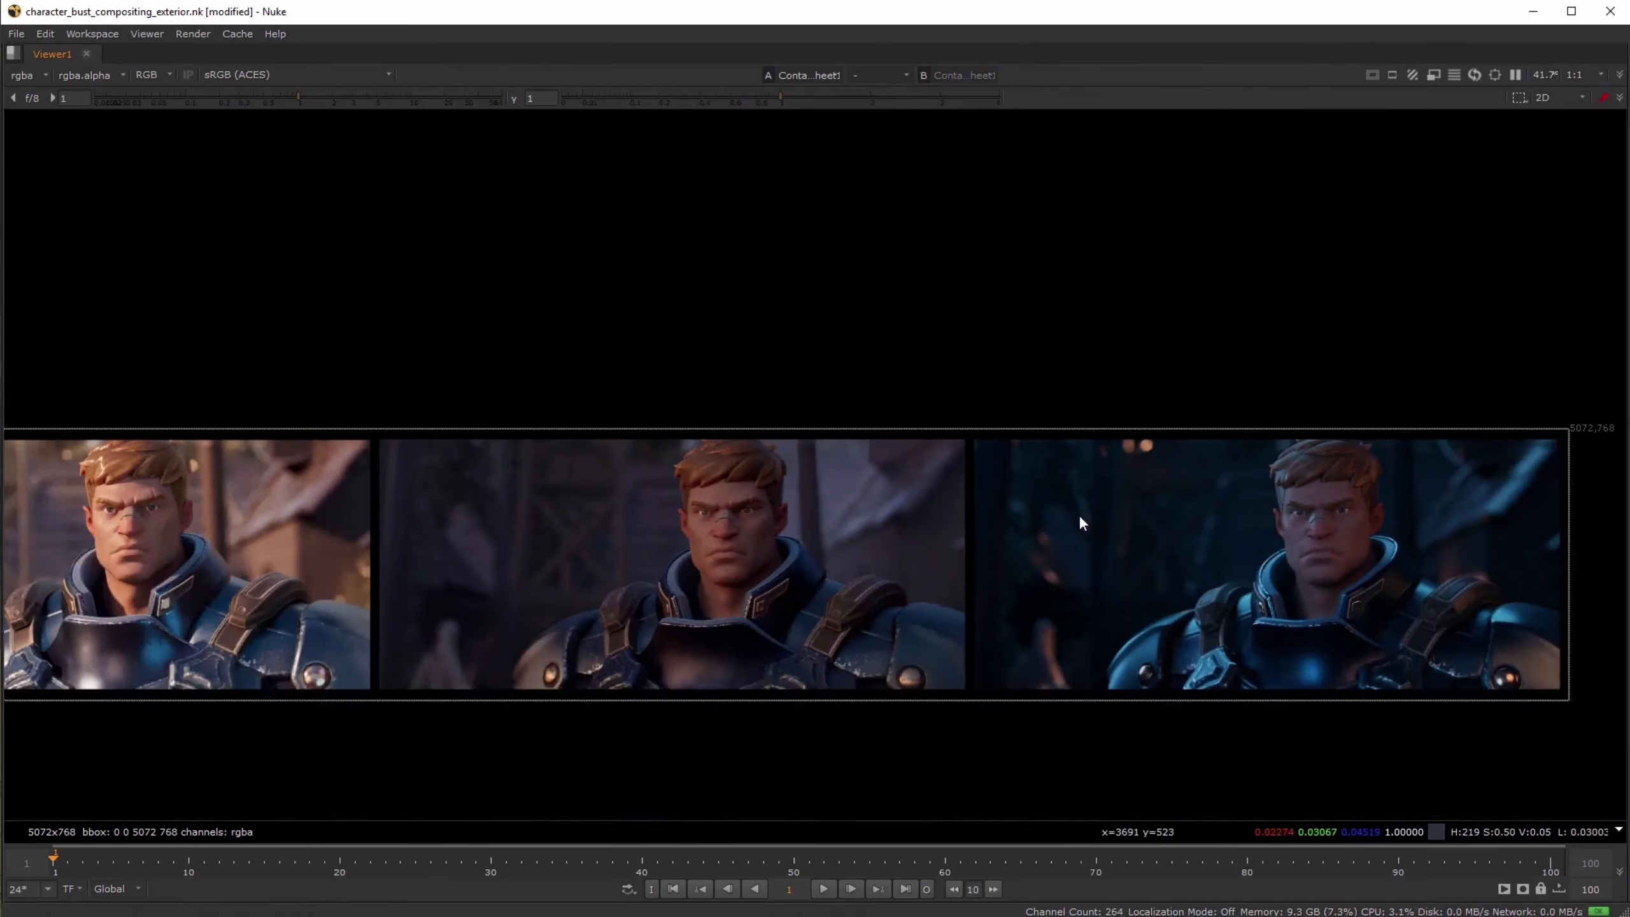
middle_drag(1080, 515, 1159, 464)
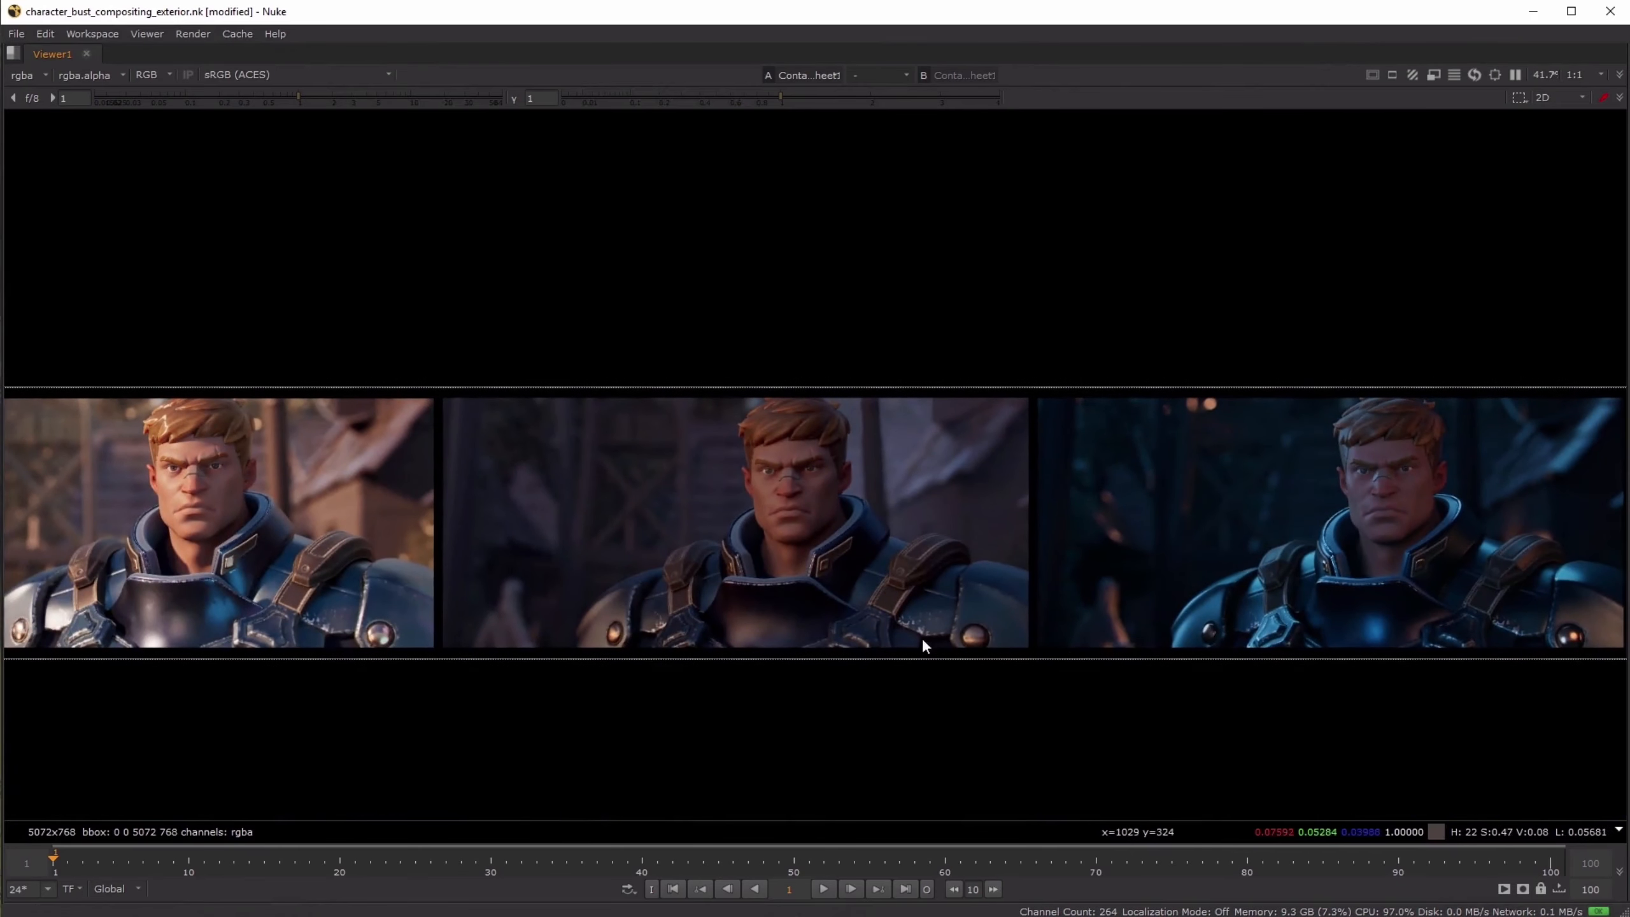
key(space)
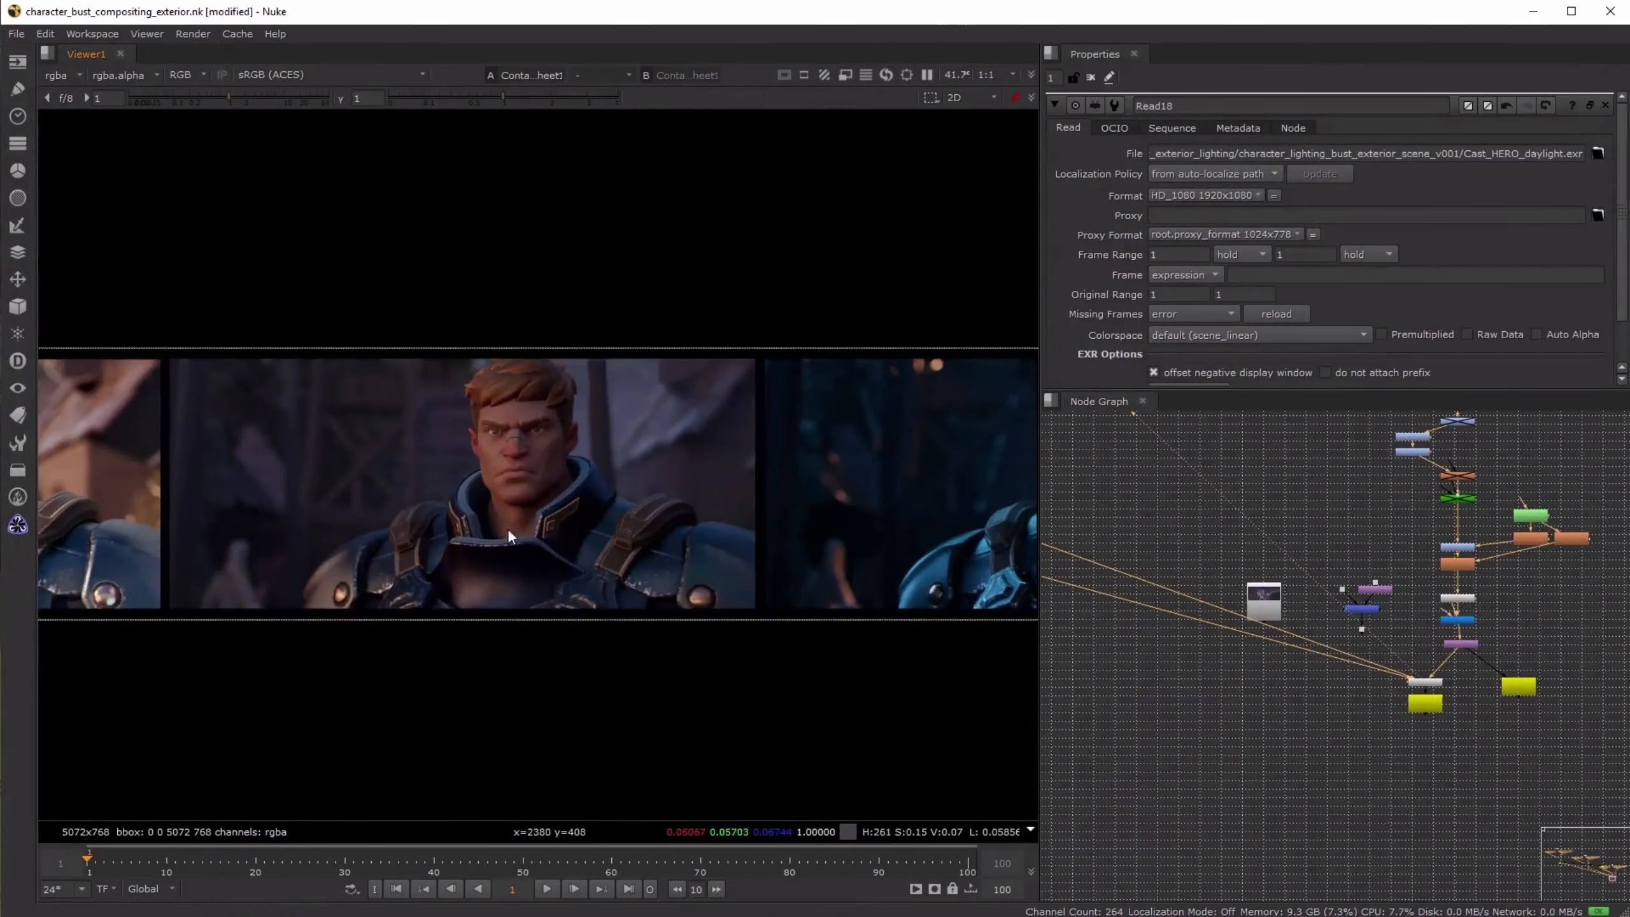
middle_drag(808, 505, 553, 502)
middle_drag(294, 466, 557, 471)
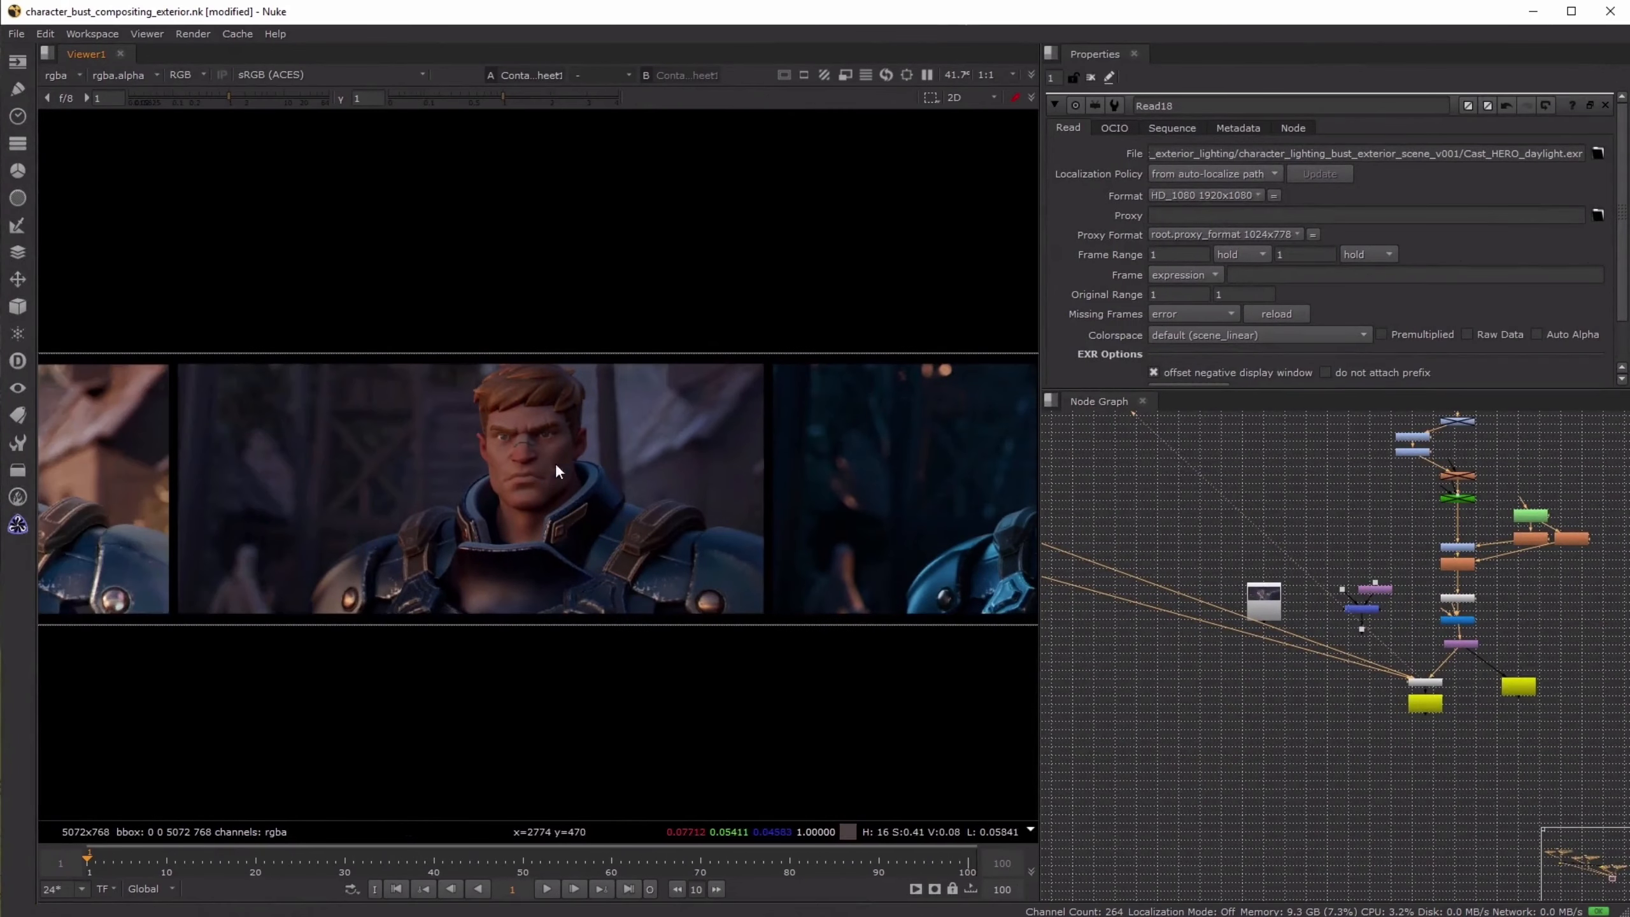
- Display the final sunrise composite from Crop3 on the first viewer input with the whole frame in view
scroll(1309, 641, down, 6)
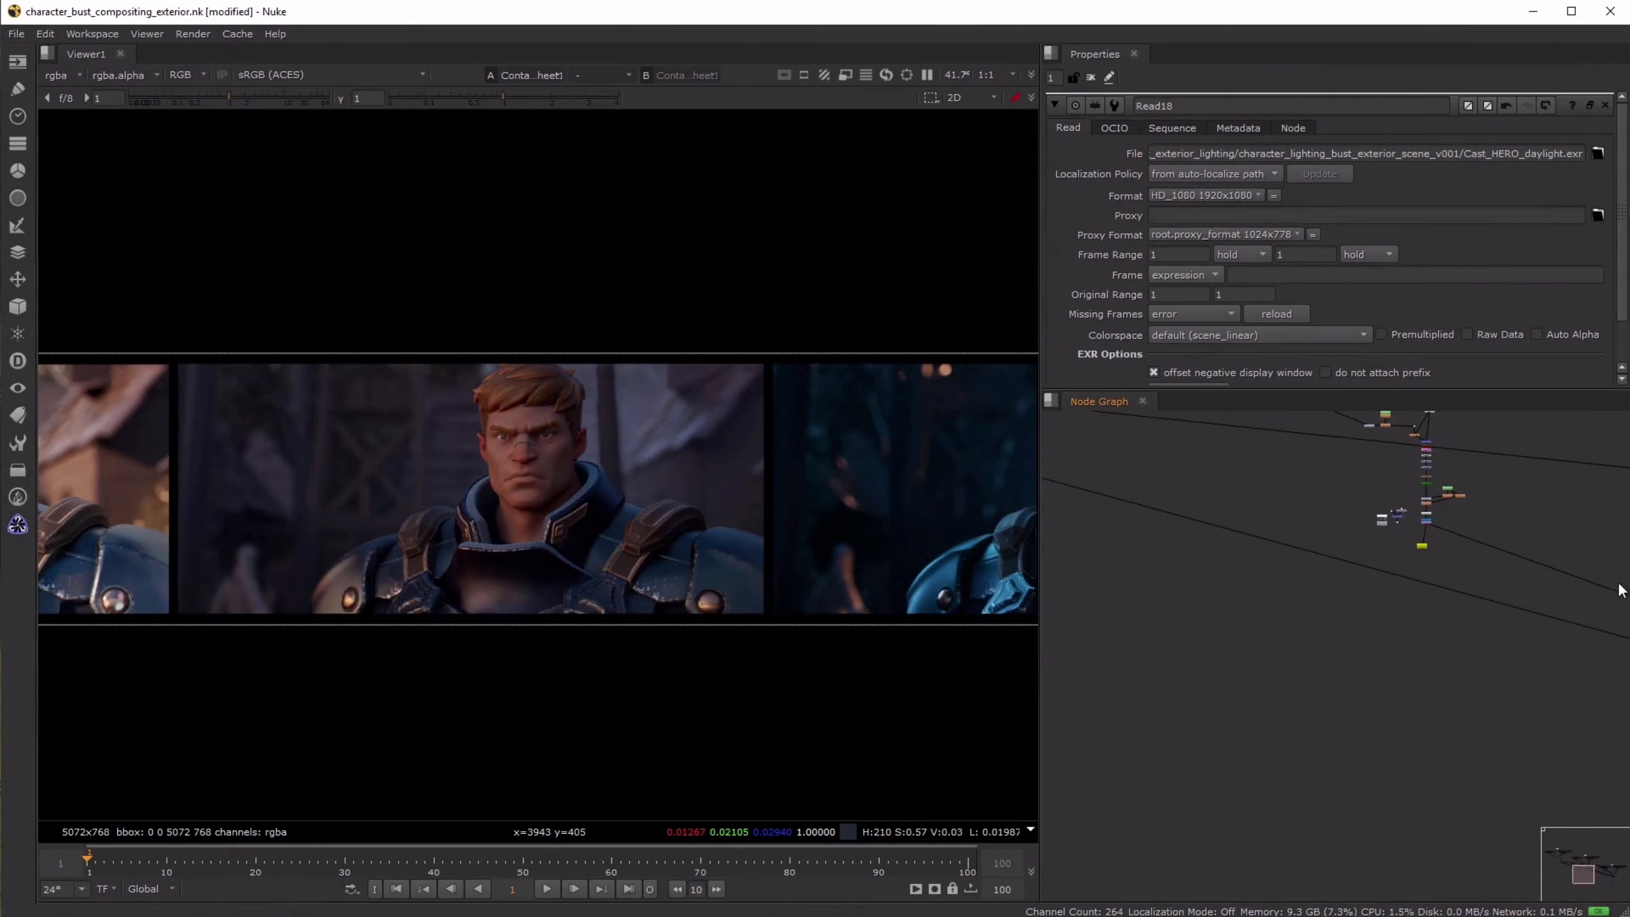
scroll(1418, 537, up, 4)
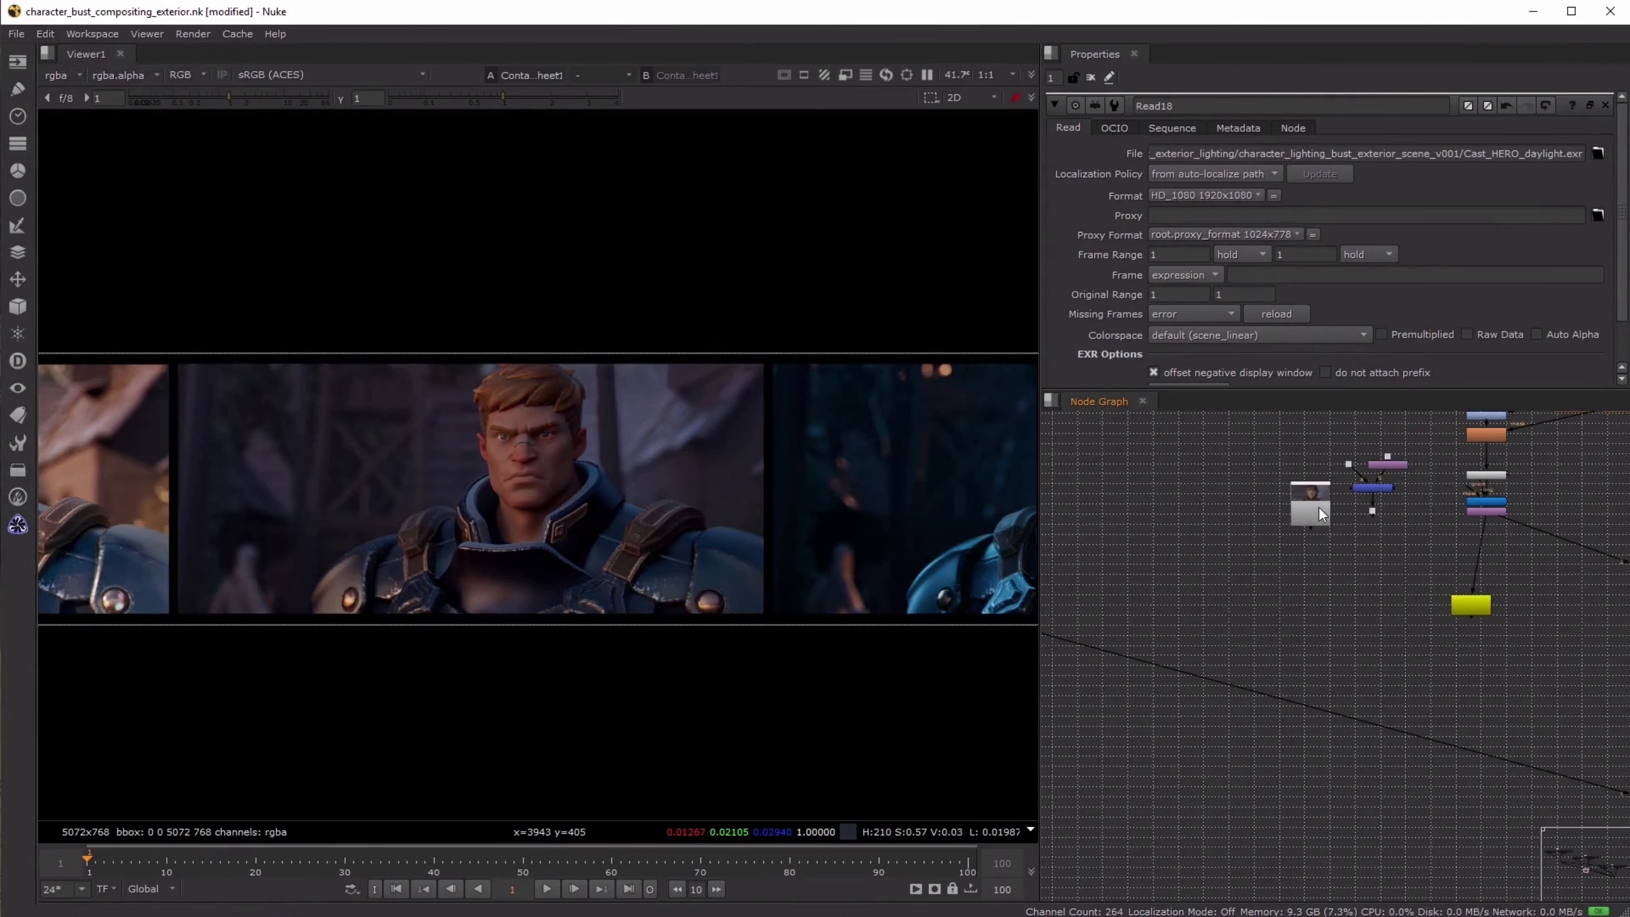
click(1493, 514)
key(1)
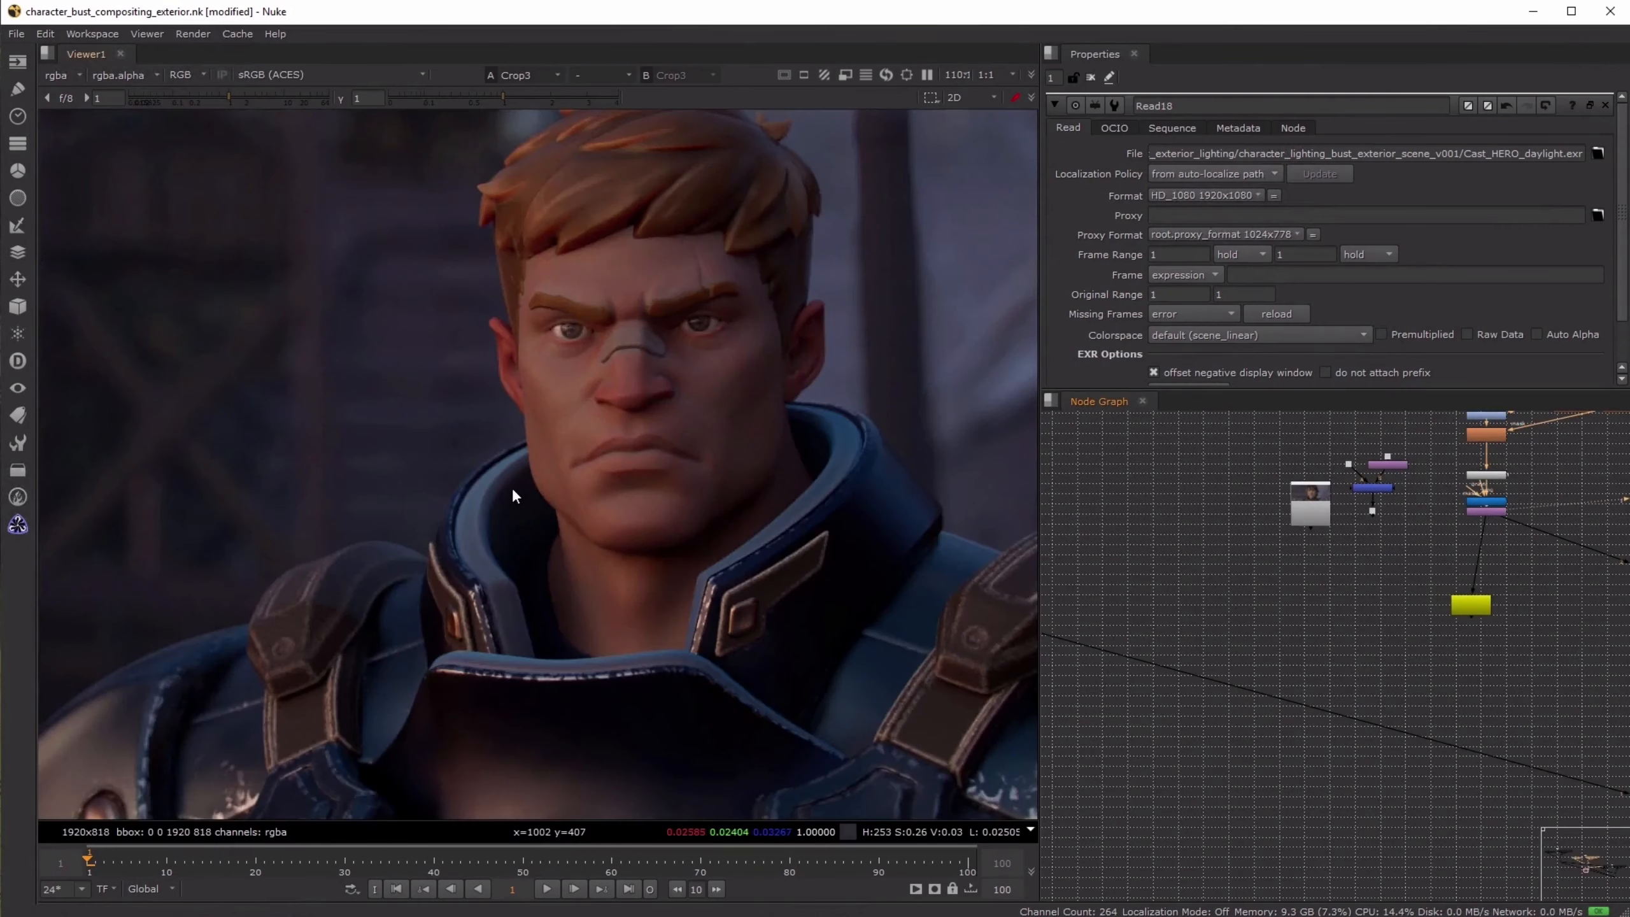
scroll(516, 492, down, 6)
scroll(674, 549, up, 2)
- Load the film reference still from Read7 beside the sunrise branch on the second viewer input
click(1293, 511)
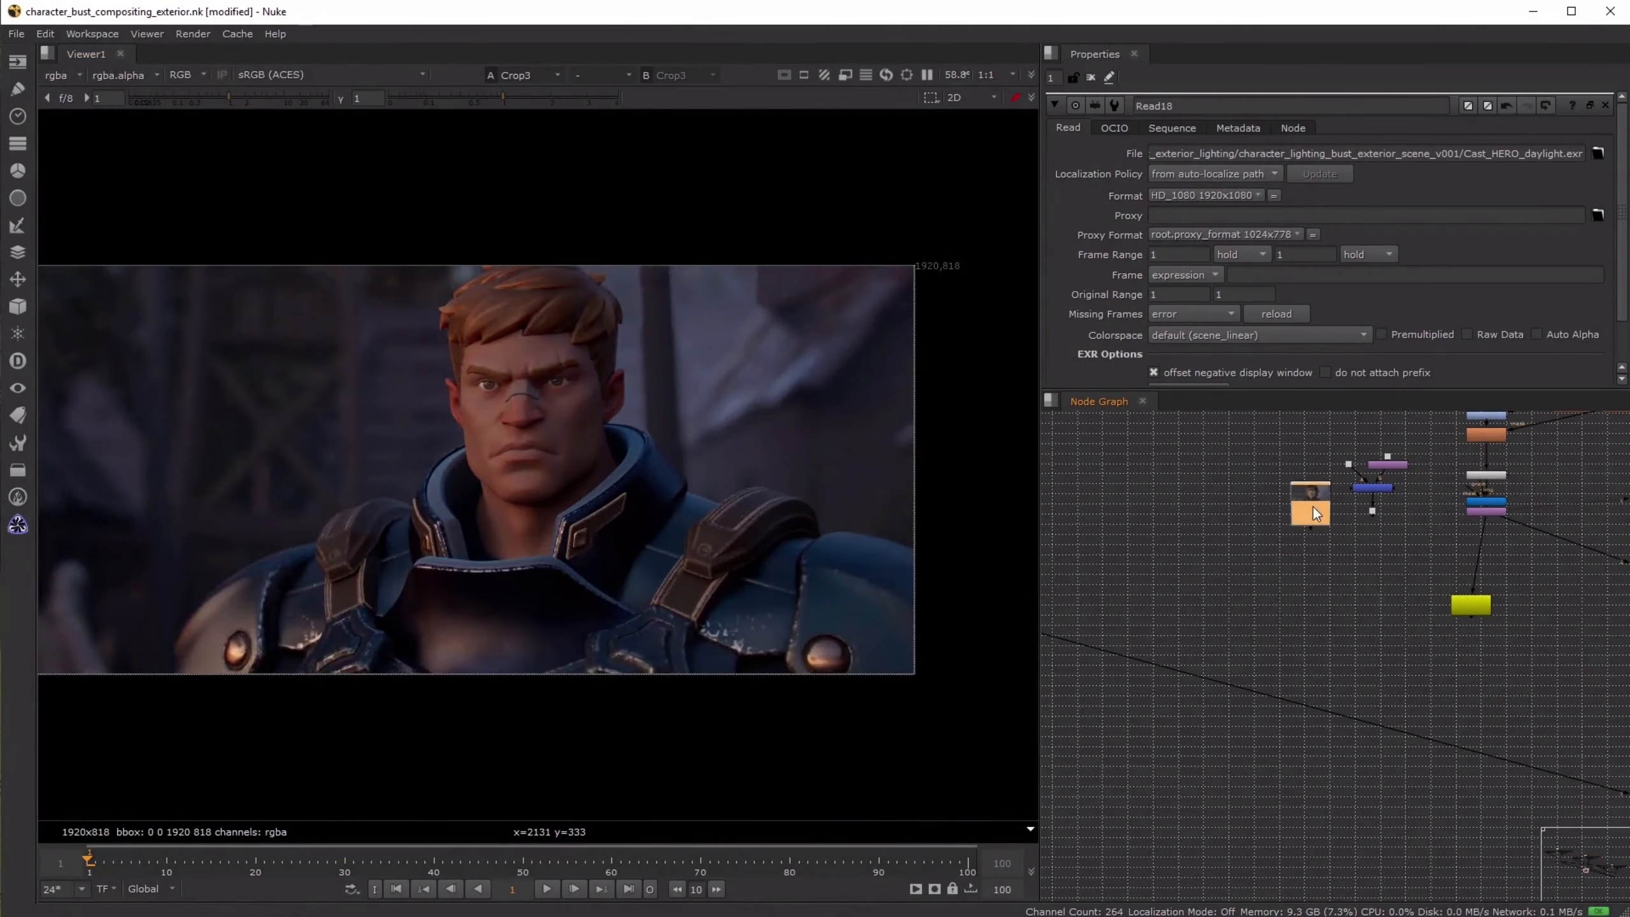
key(1)
- Compare the sunrise composite's colour and contrast with the film reference by alternating between Crop3 and Read7
key(1)
key(2)
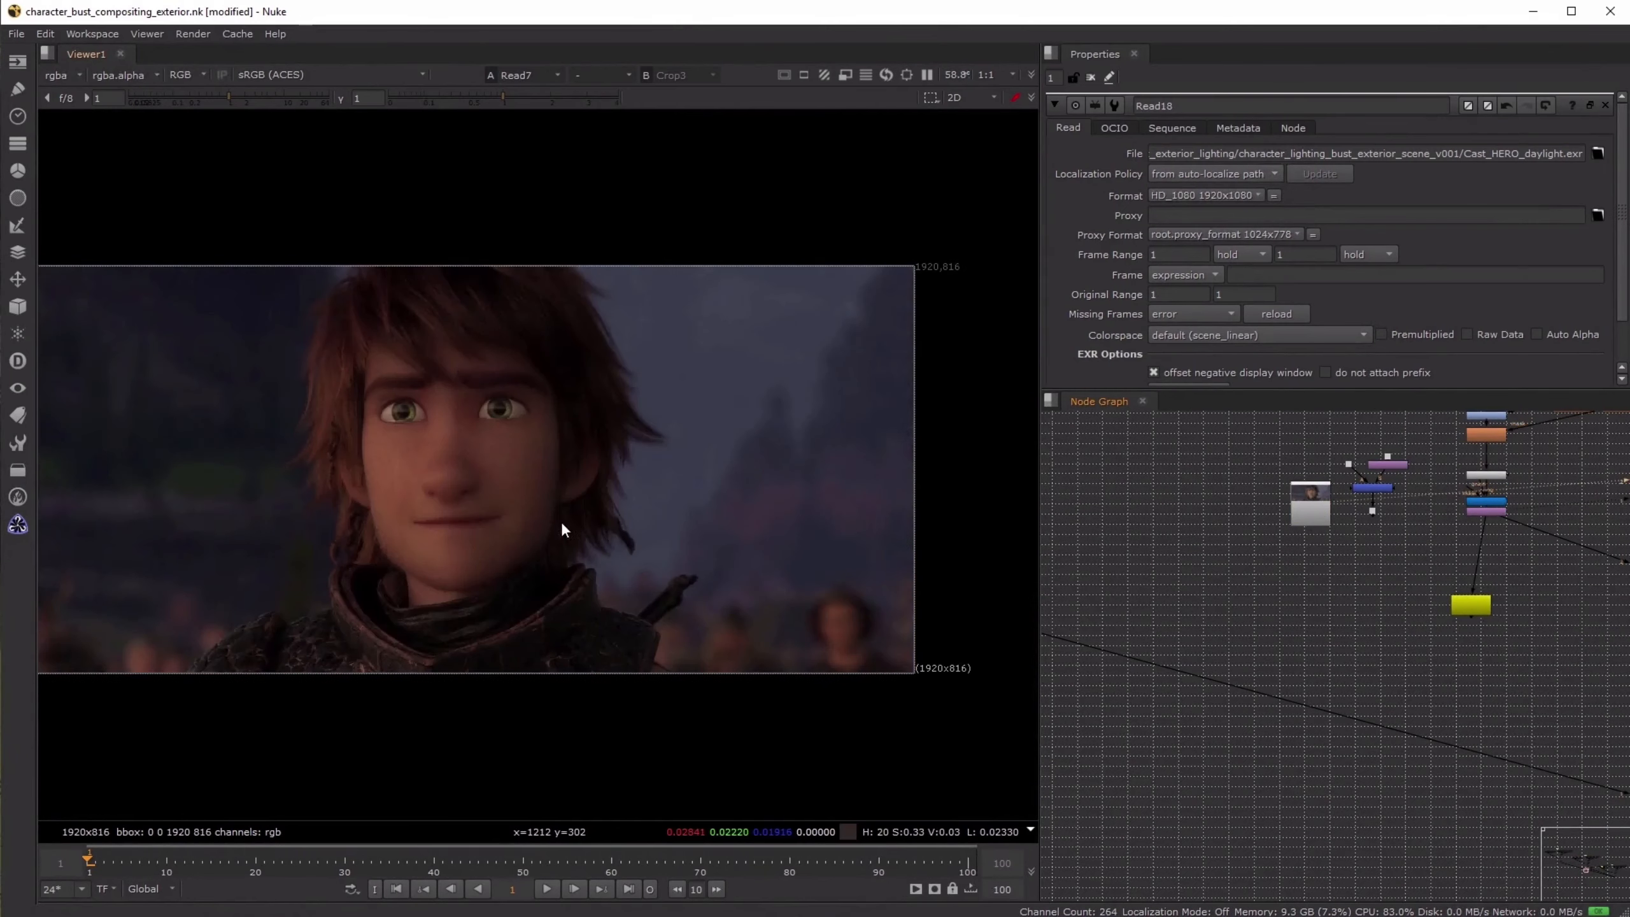
key(1)
key(2)
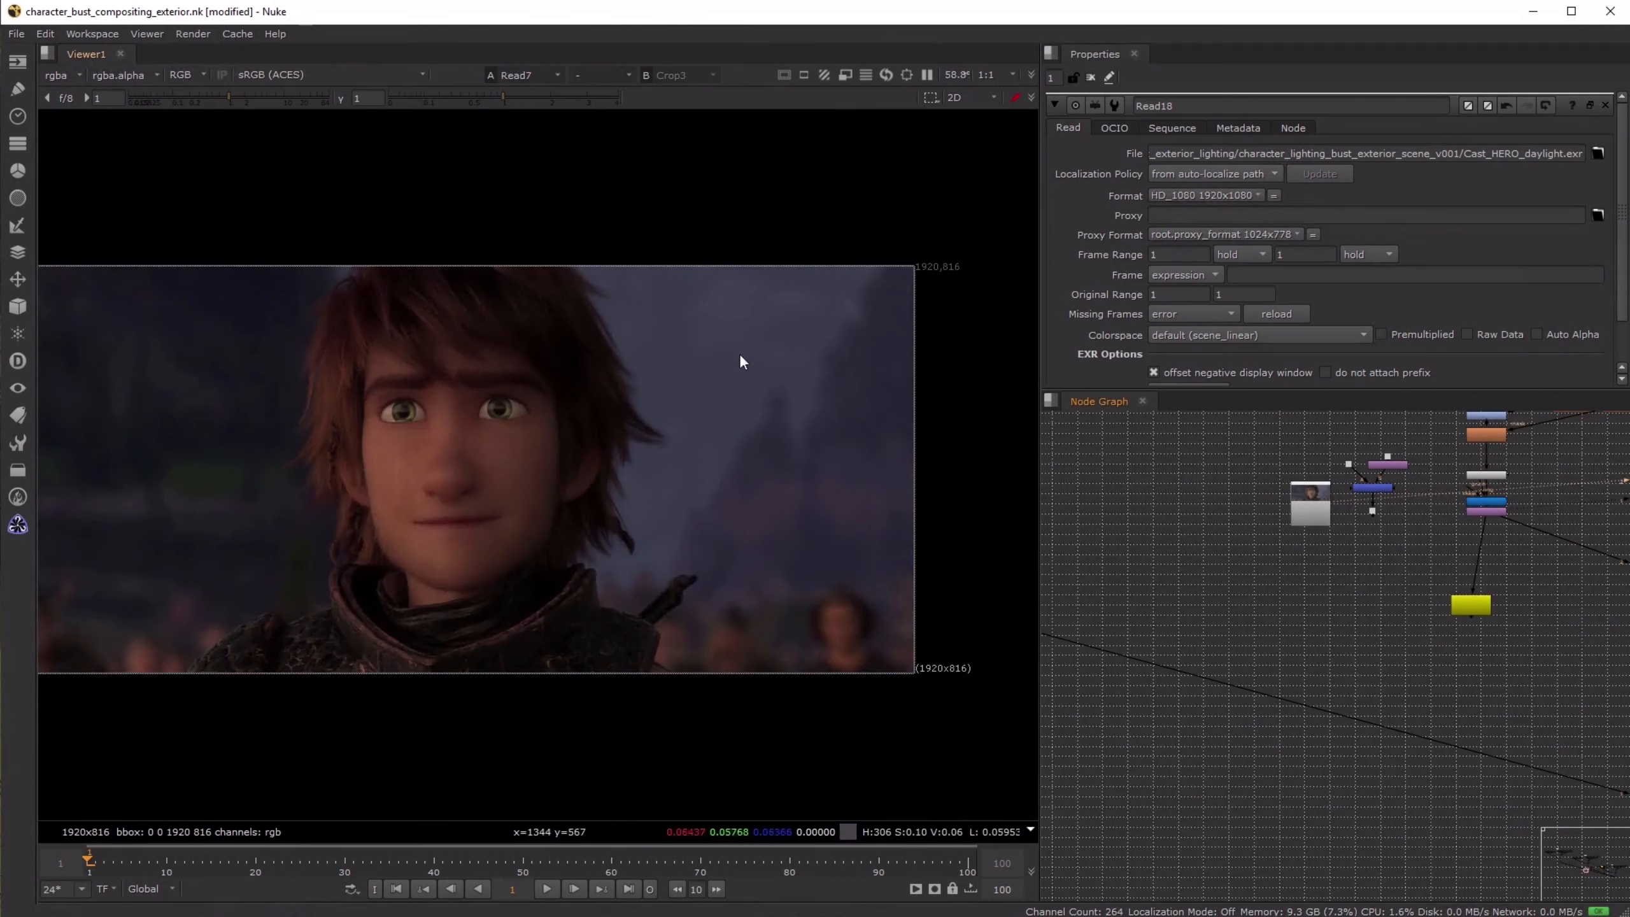
key(1)
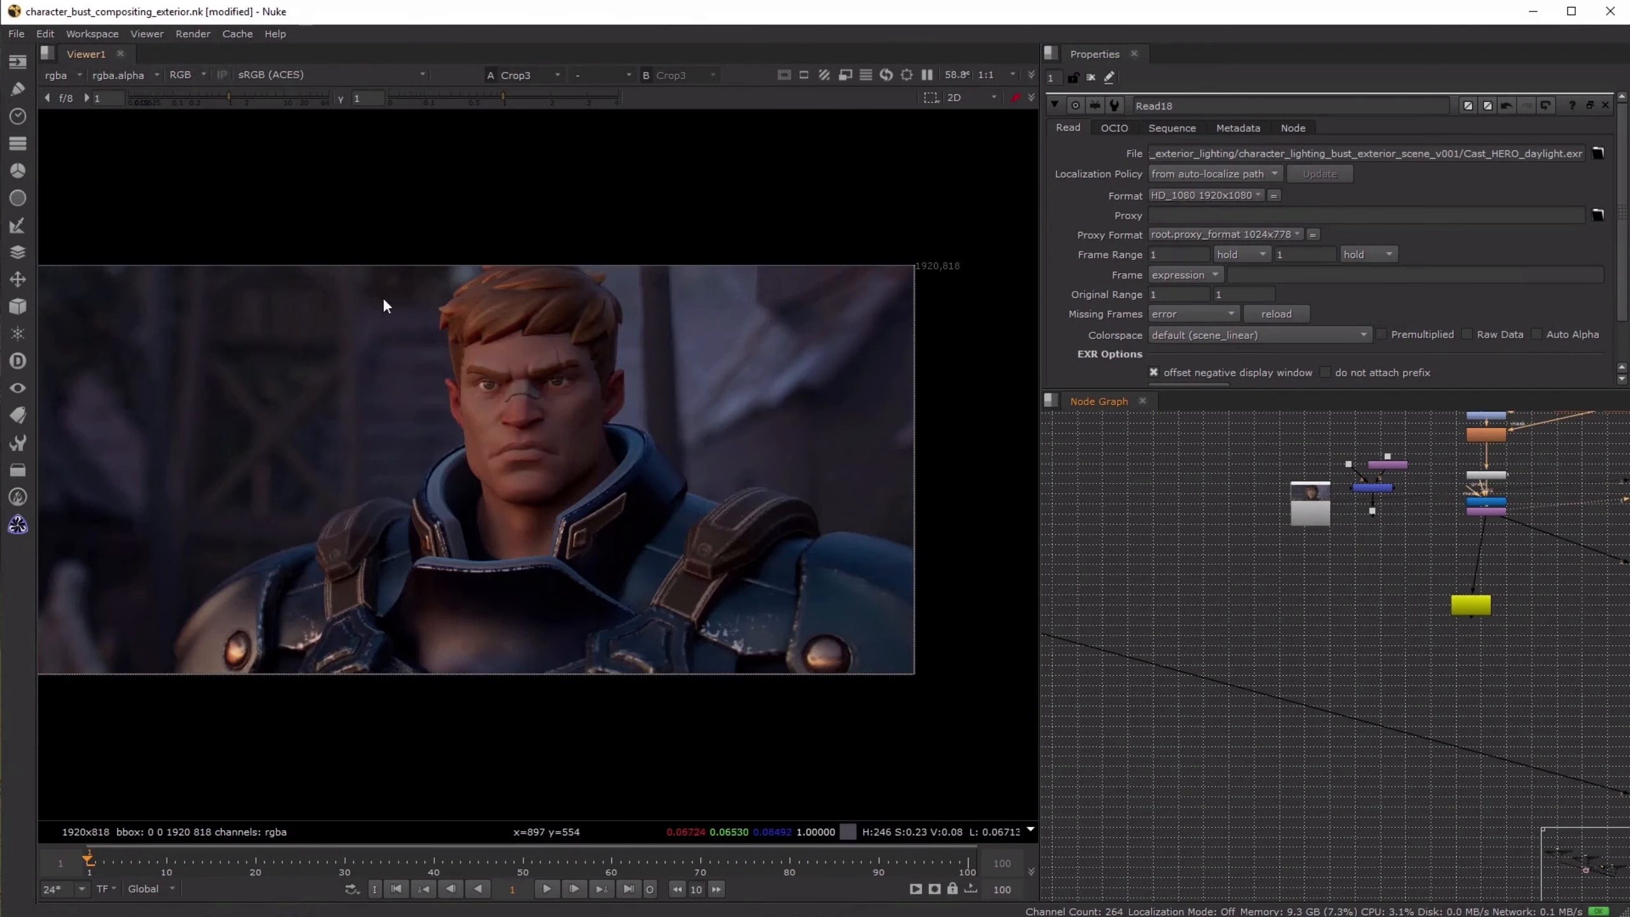
key(2)
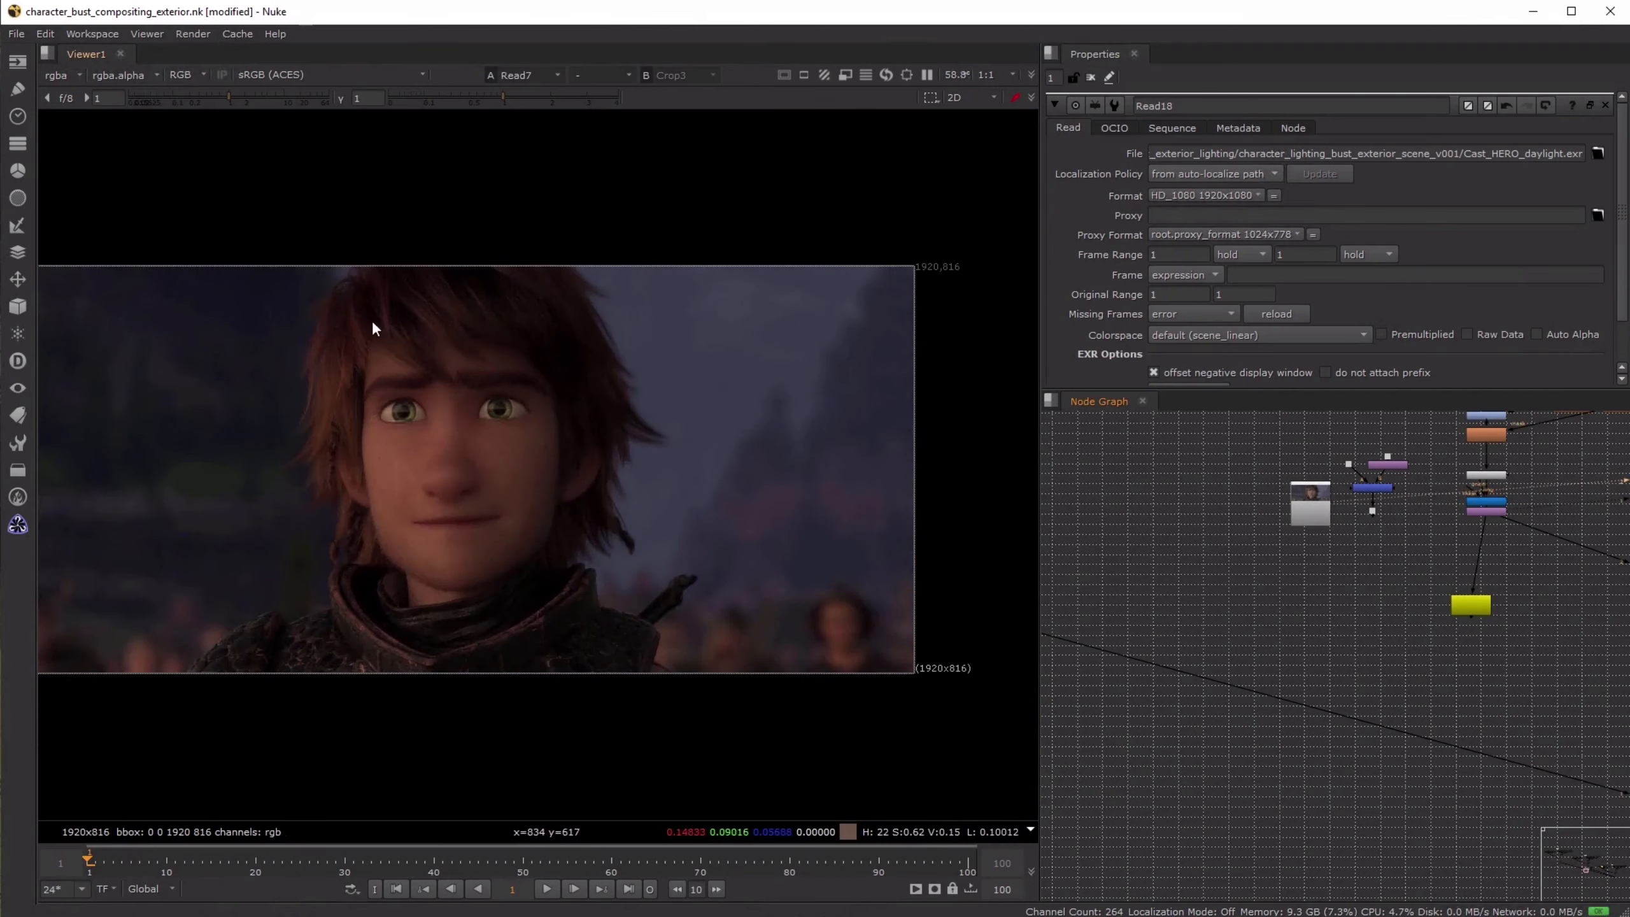
key(1)
key(2)
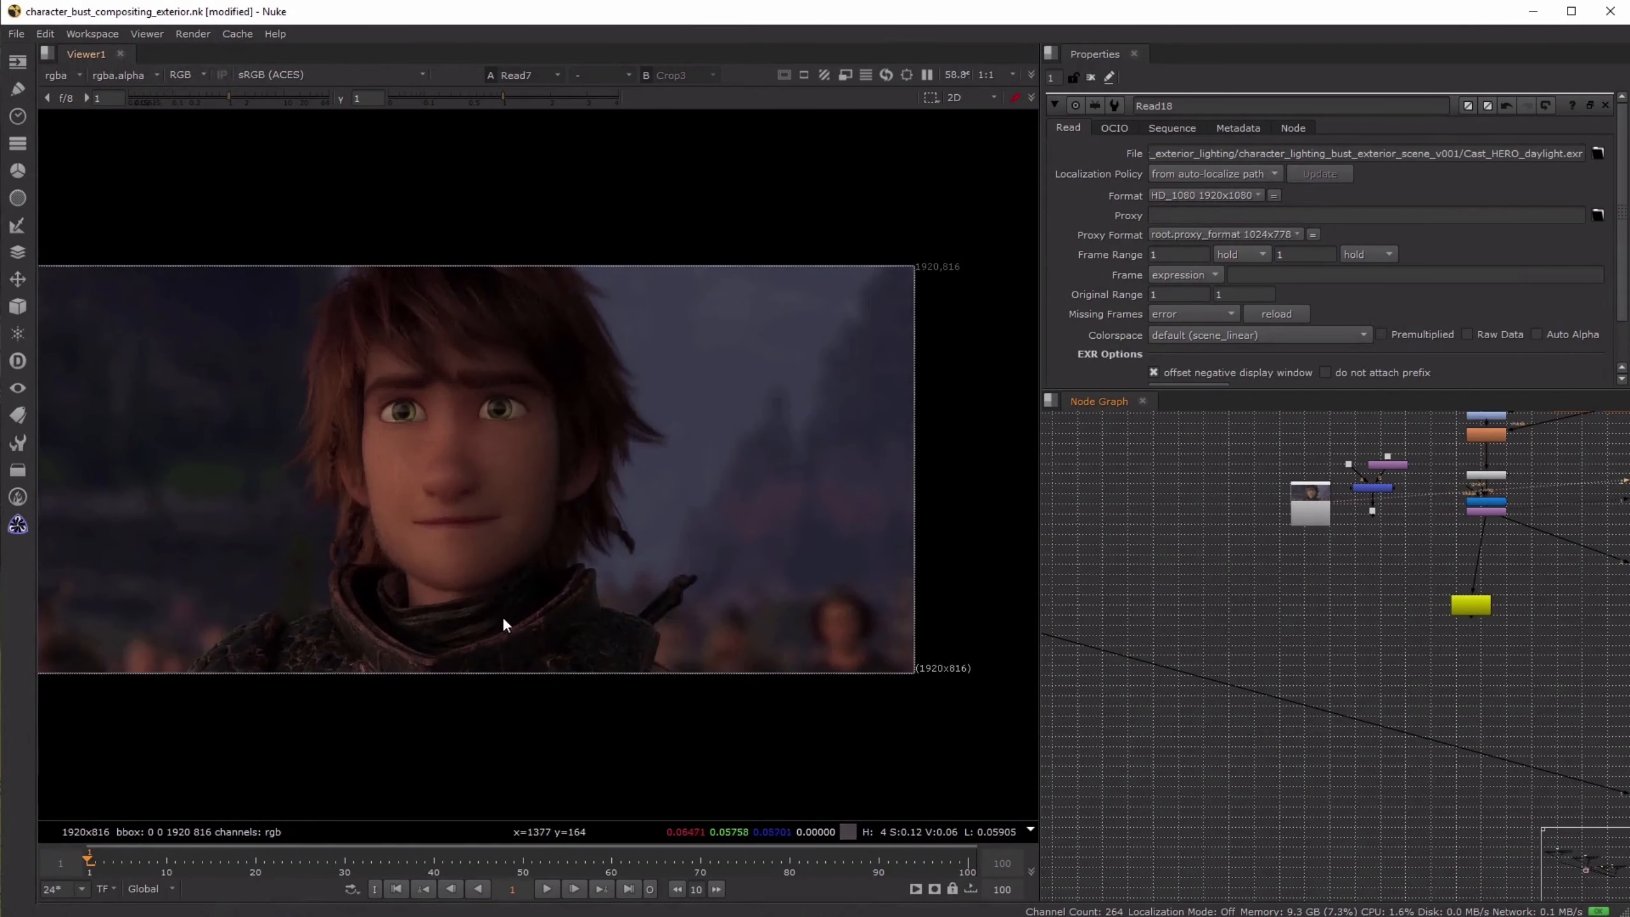
key(1)
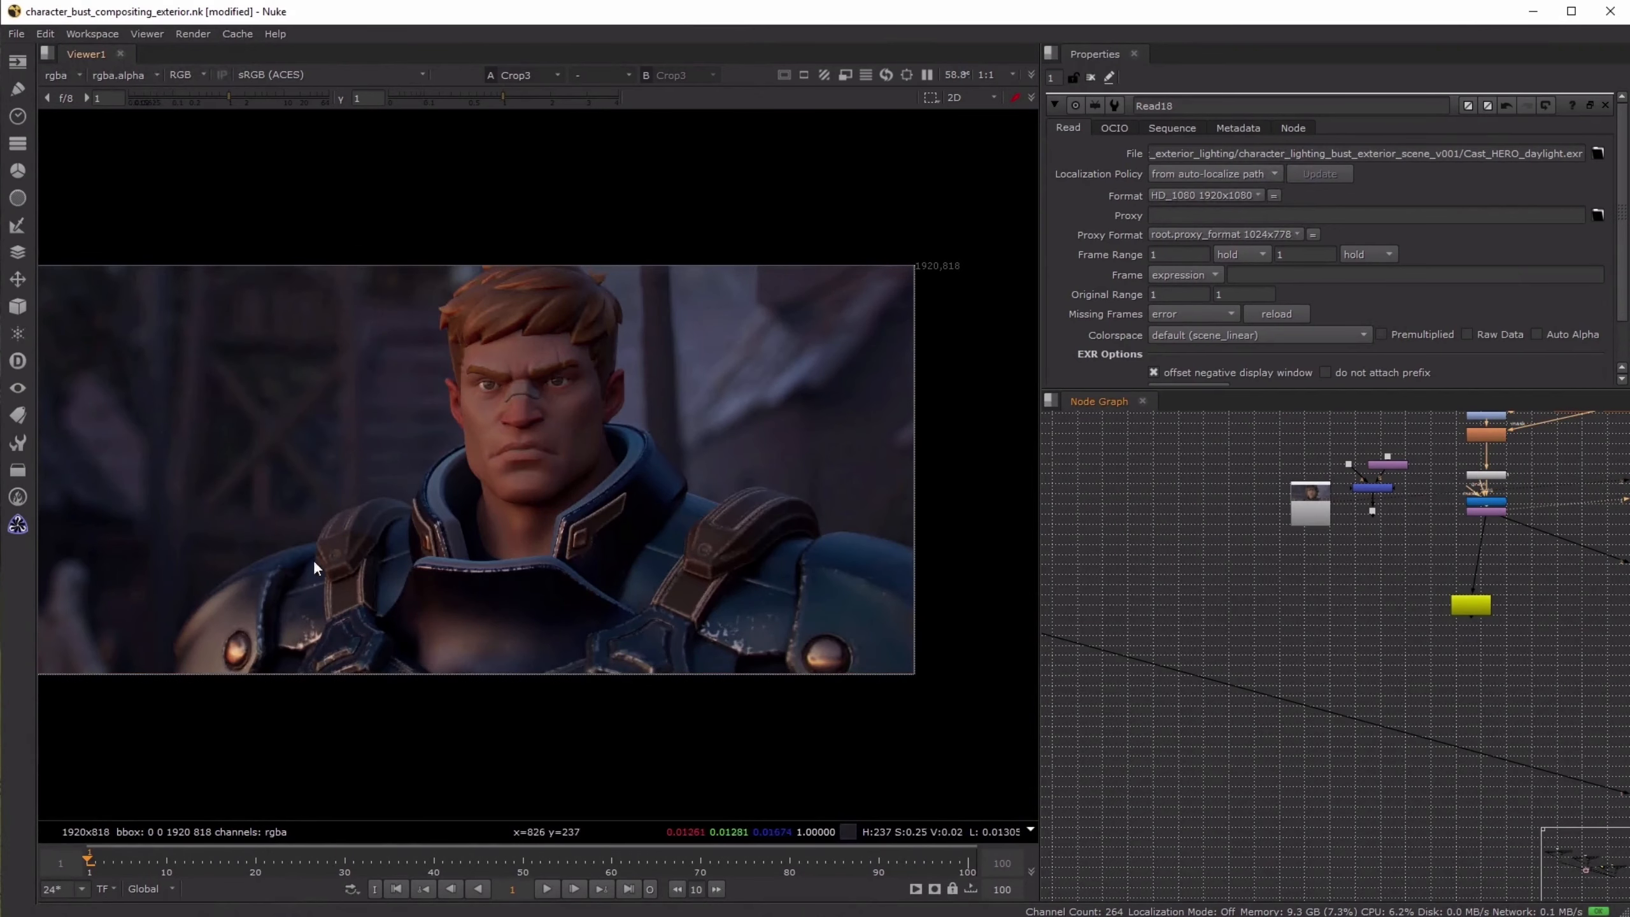
- Enable the viewer's split comparison of Read7 and Crop3, and place the dividing line between the two characters' faces
click(620, 80)
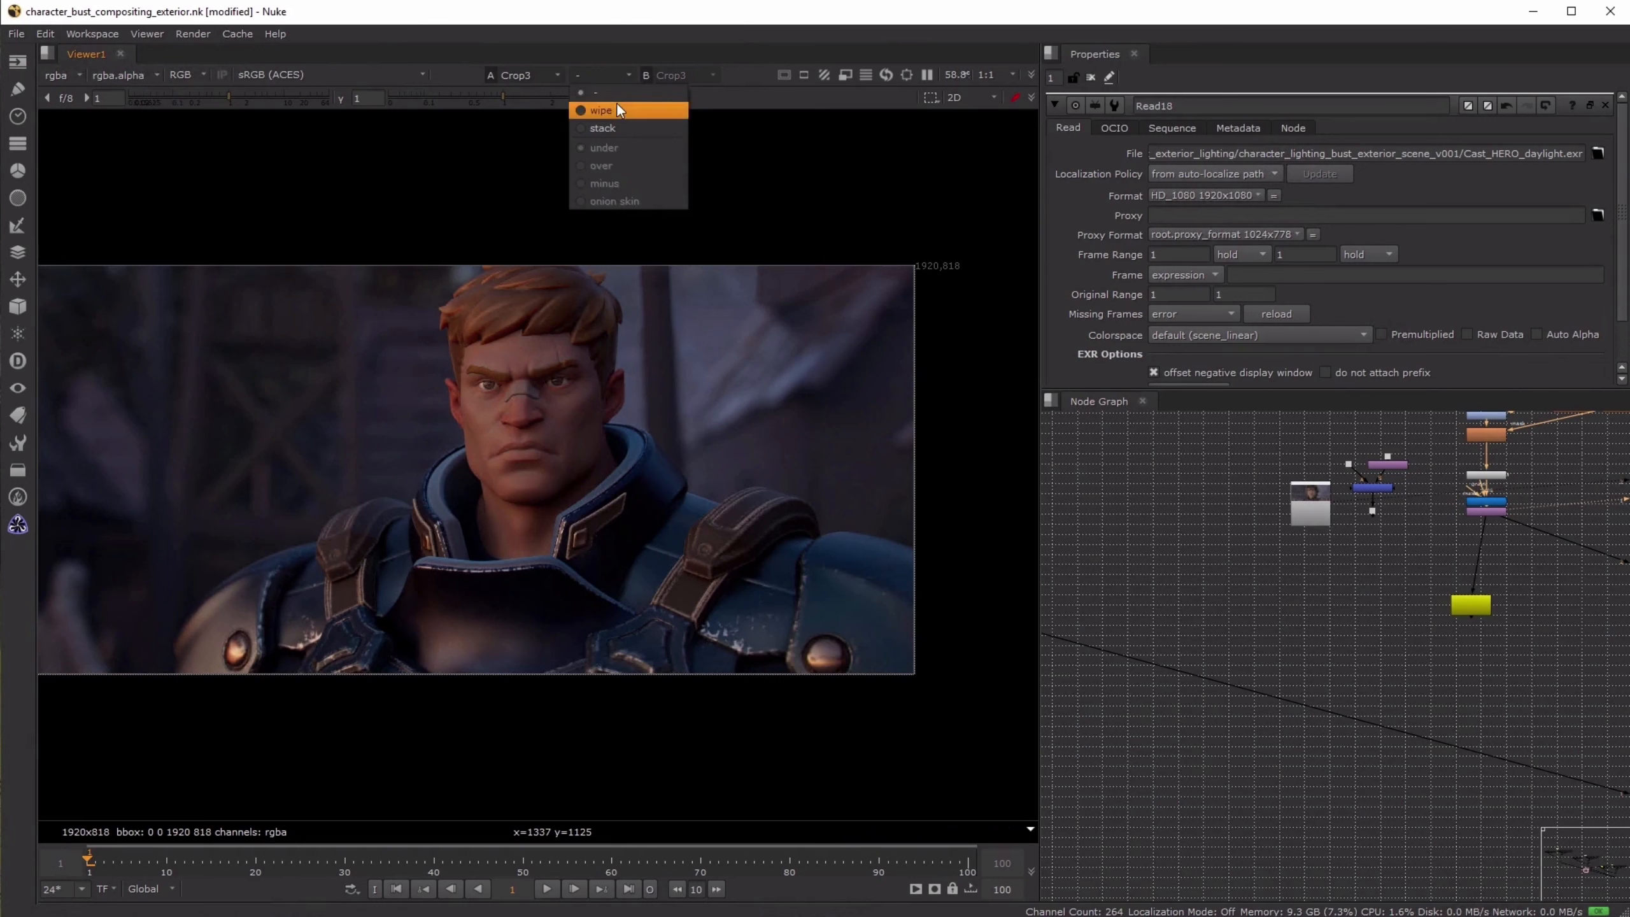
click(620, 111)
key(2)
drag(478, 524, 565, 491)
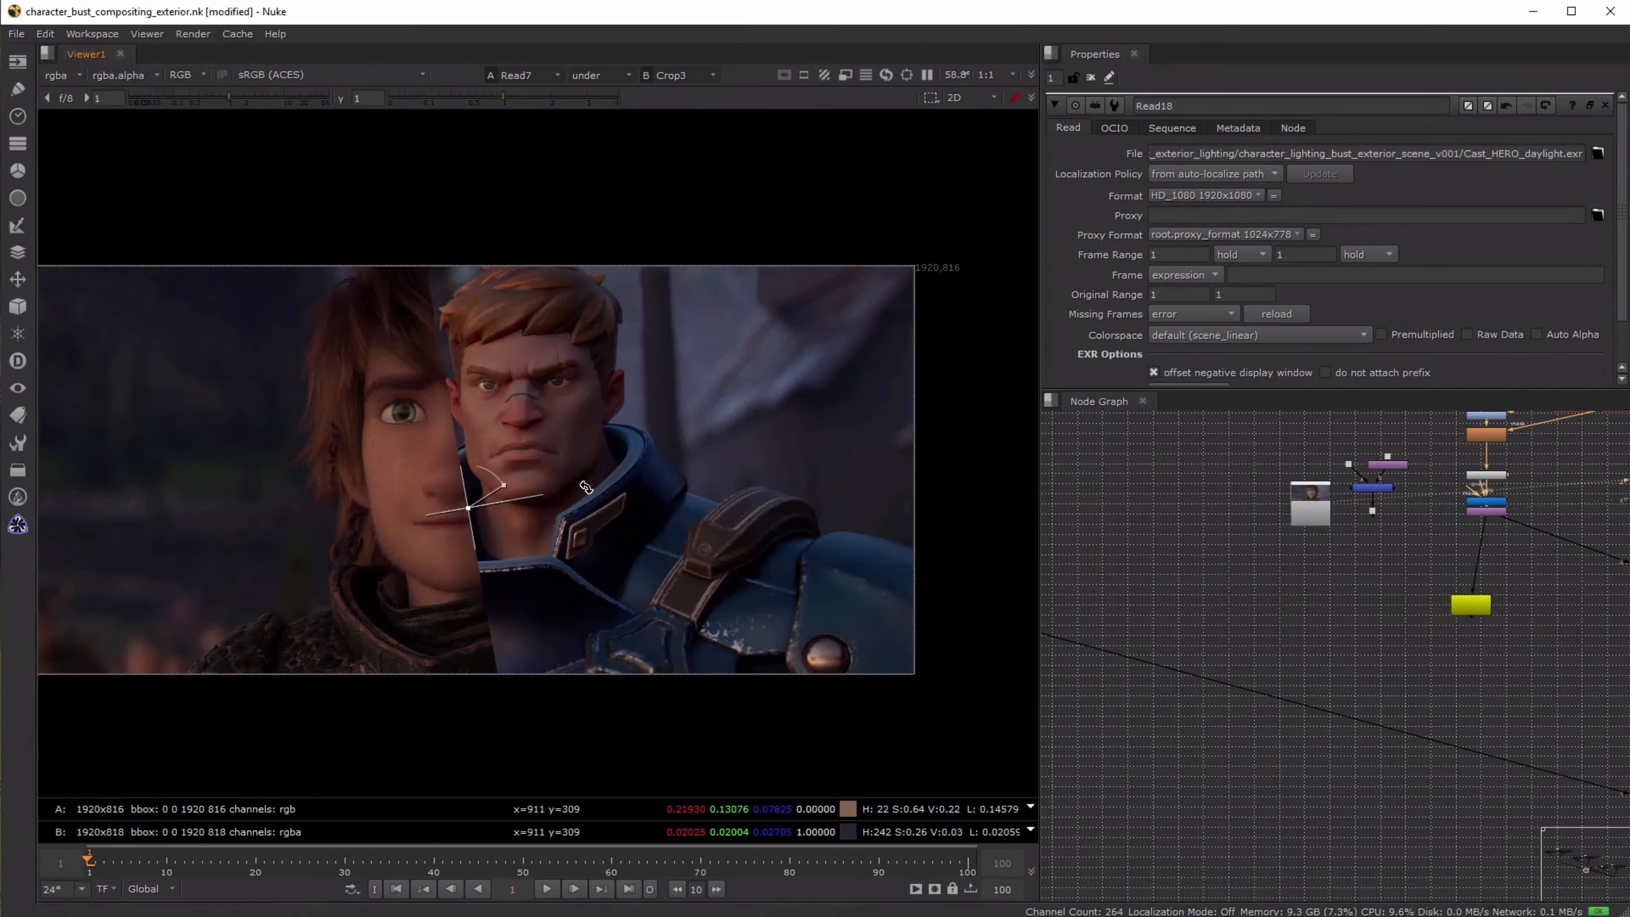
drag(467, 507, 527, 539)
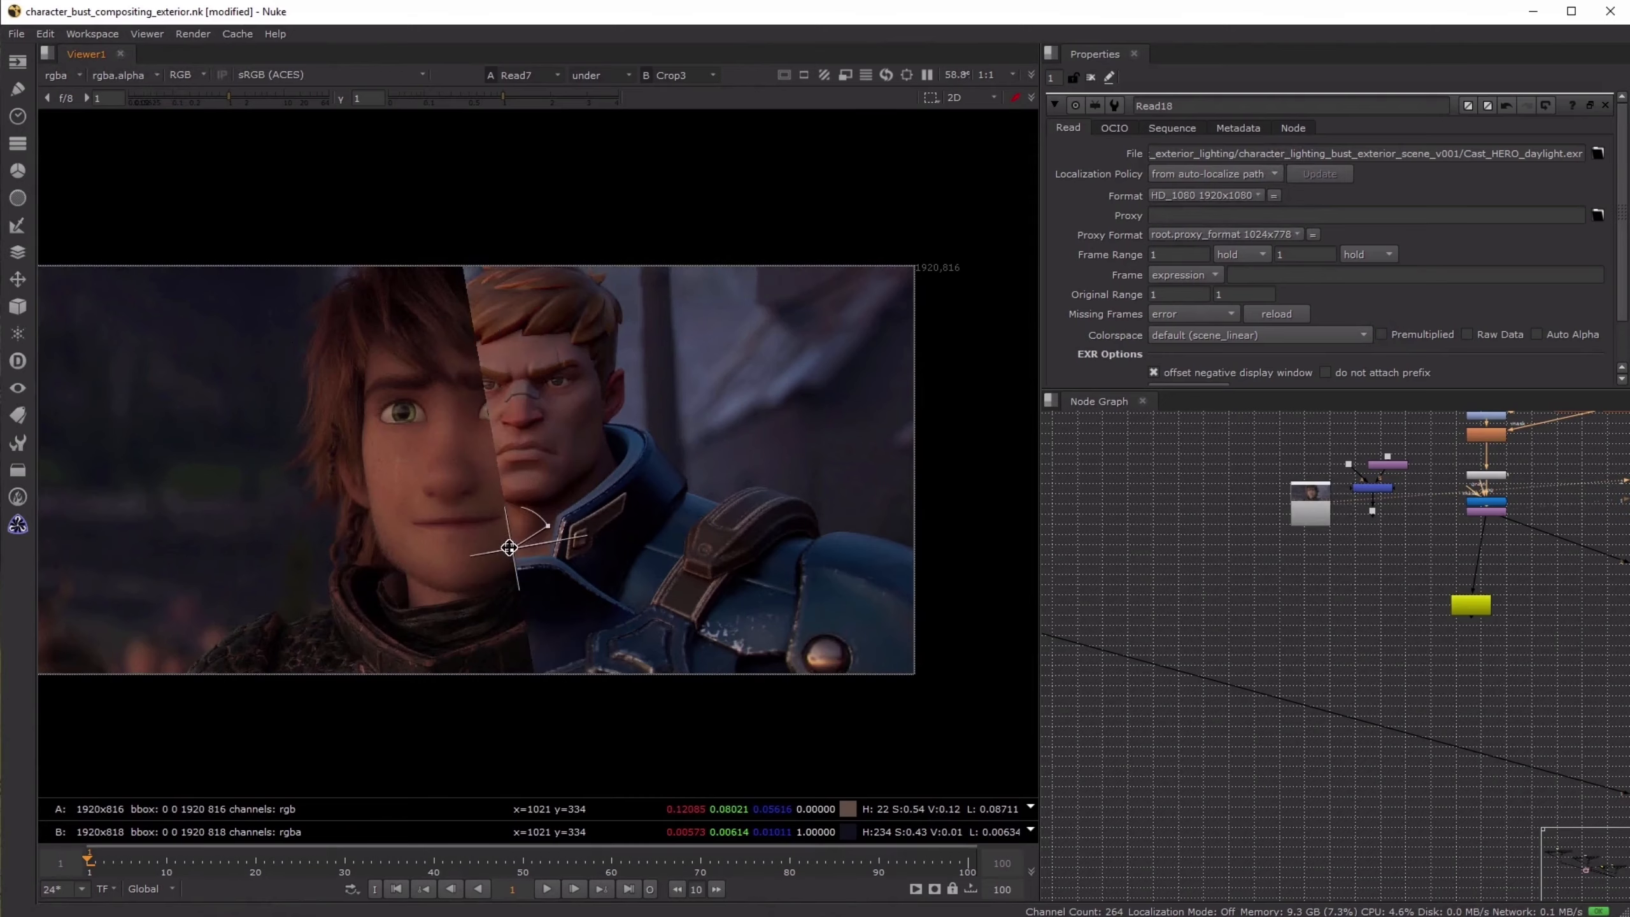
scroll(496, 374, up, 5)
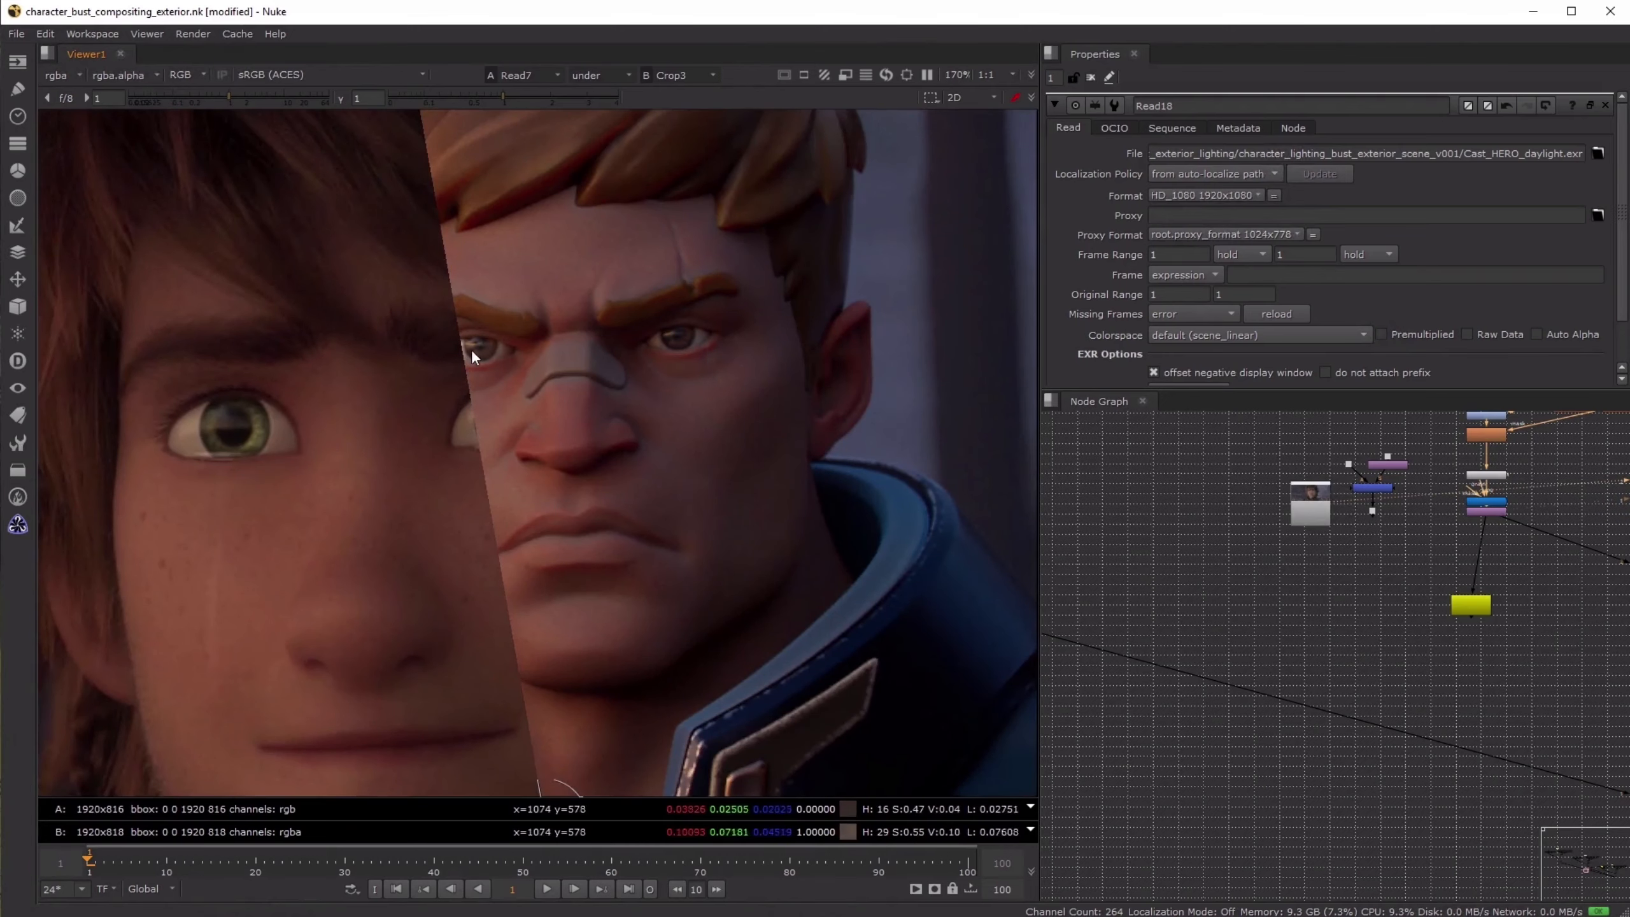
- Turn off the viewer's split comparison and show only the sunrise composite from Crop3
click(600, 76)
click(600, 98)
key(1)
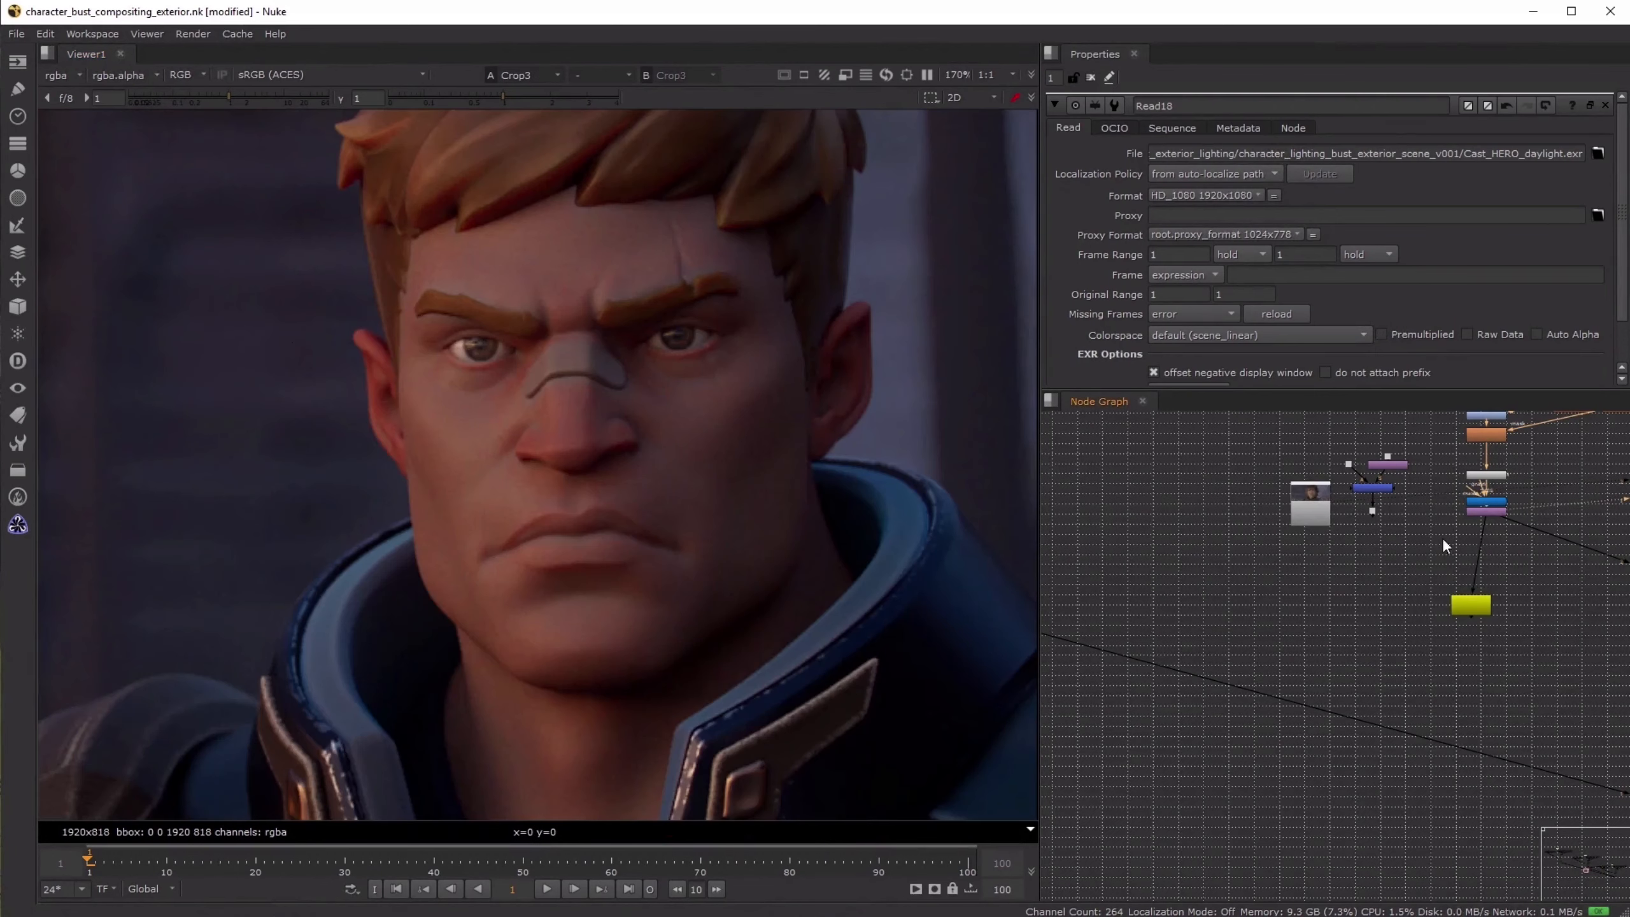
- Locate the shuffle nodes at the head of the DAYLIGHT tree and widen the node graph area beside the viewer
scroll(1348, 571, down, 5)
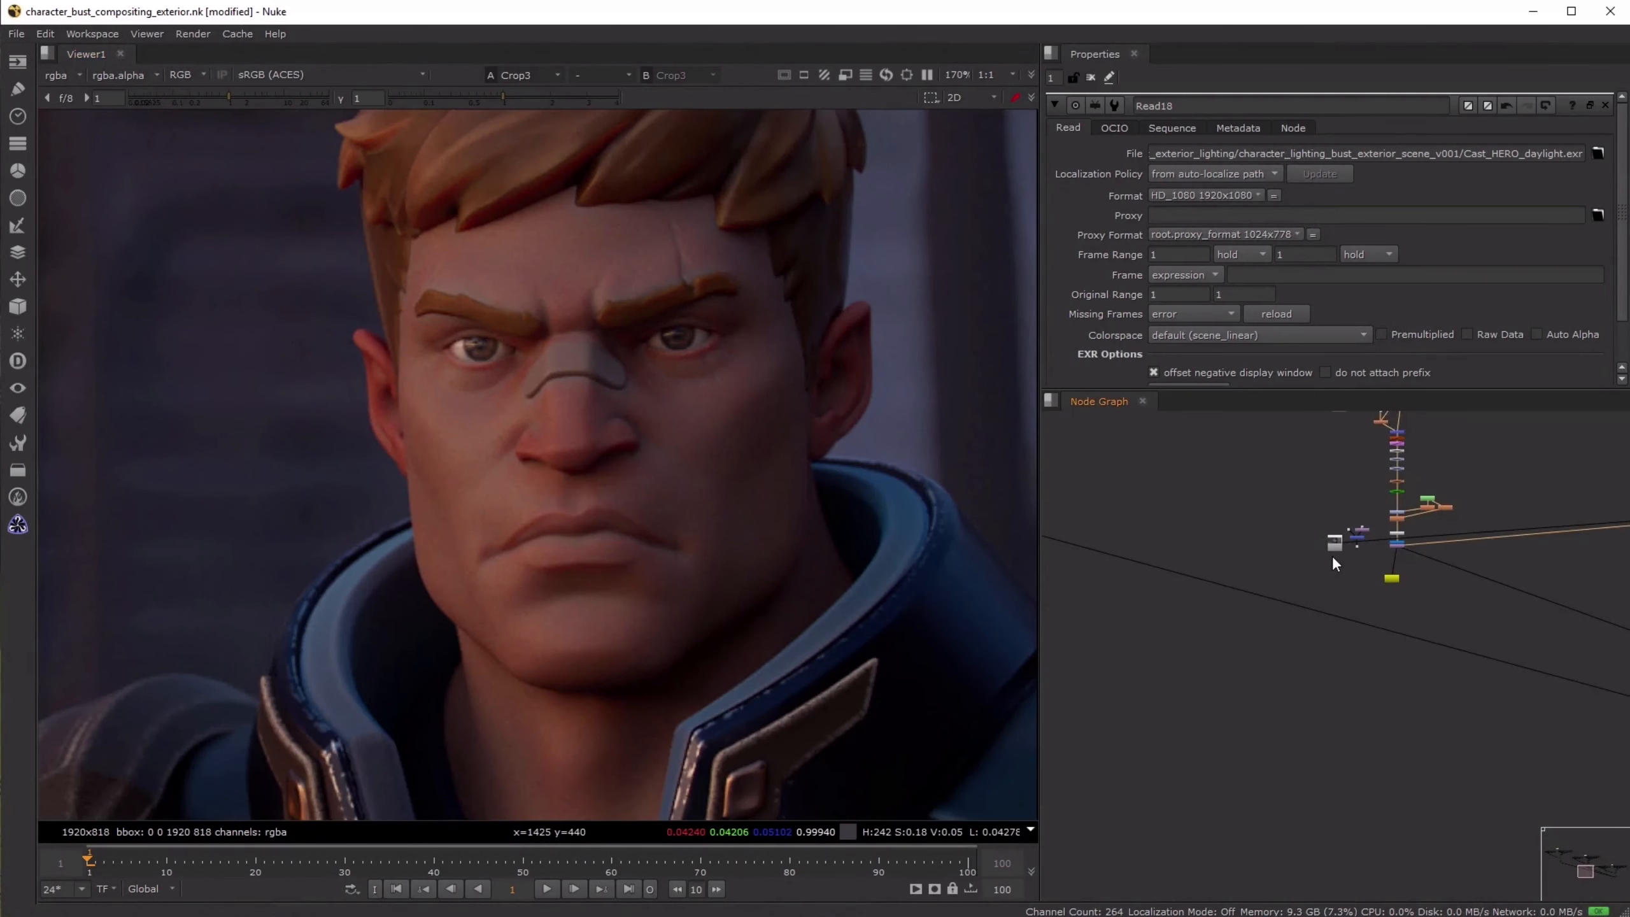
scroll(1238, 551, down, 5)
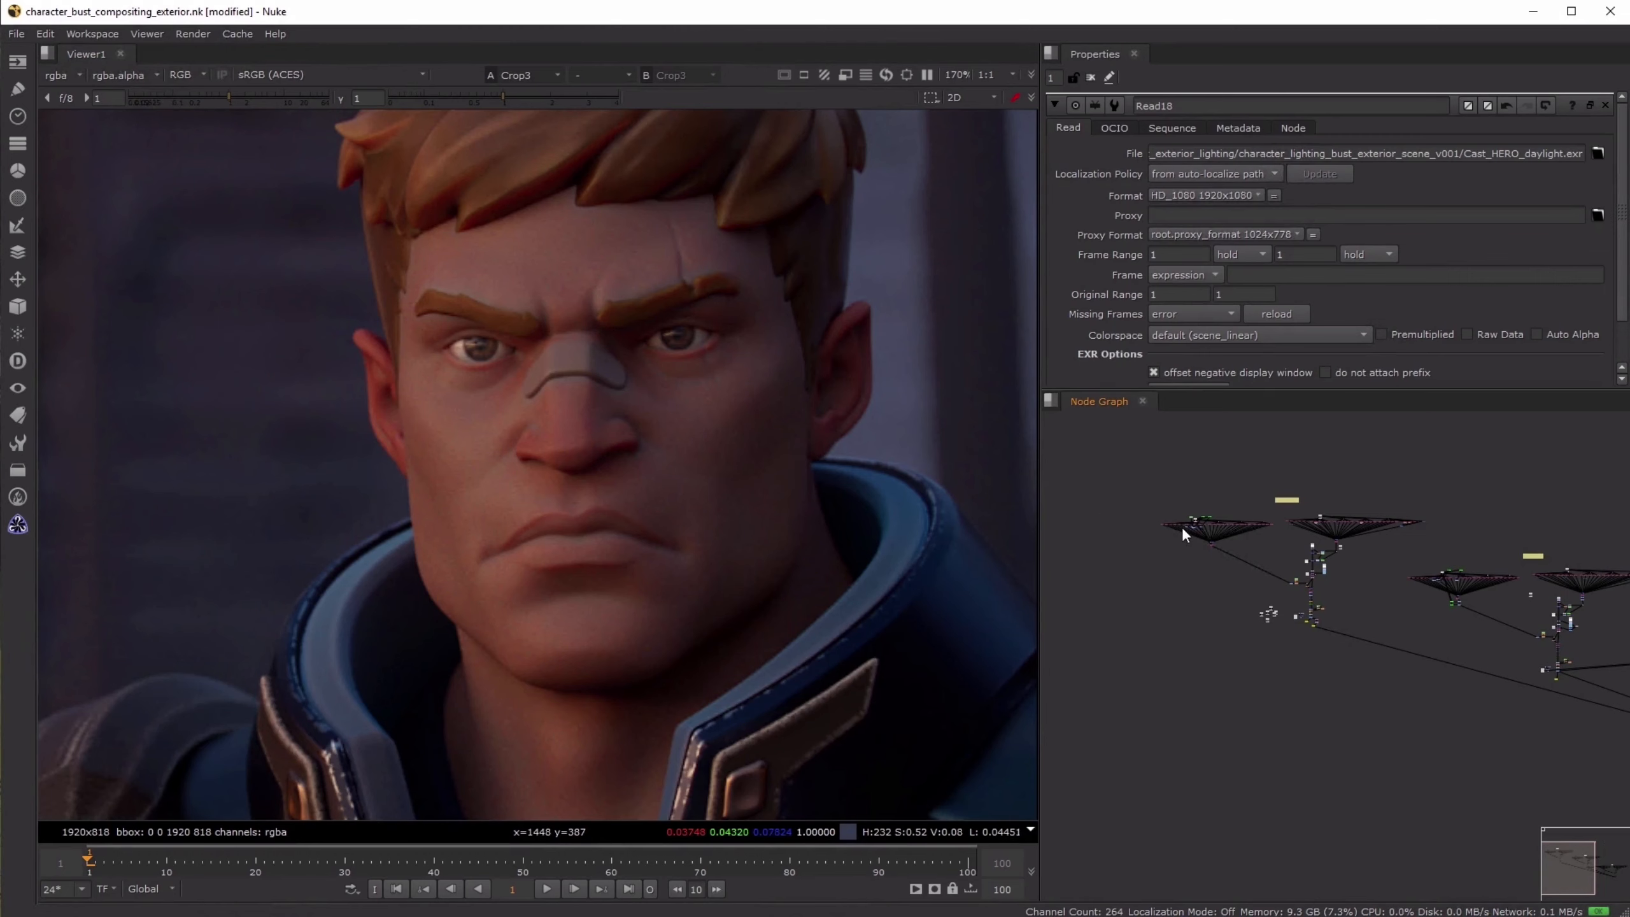
scroll(1184, 535, up, 5)
middle_drag(1591, 619, 1194, 616)
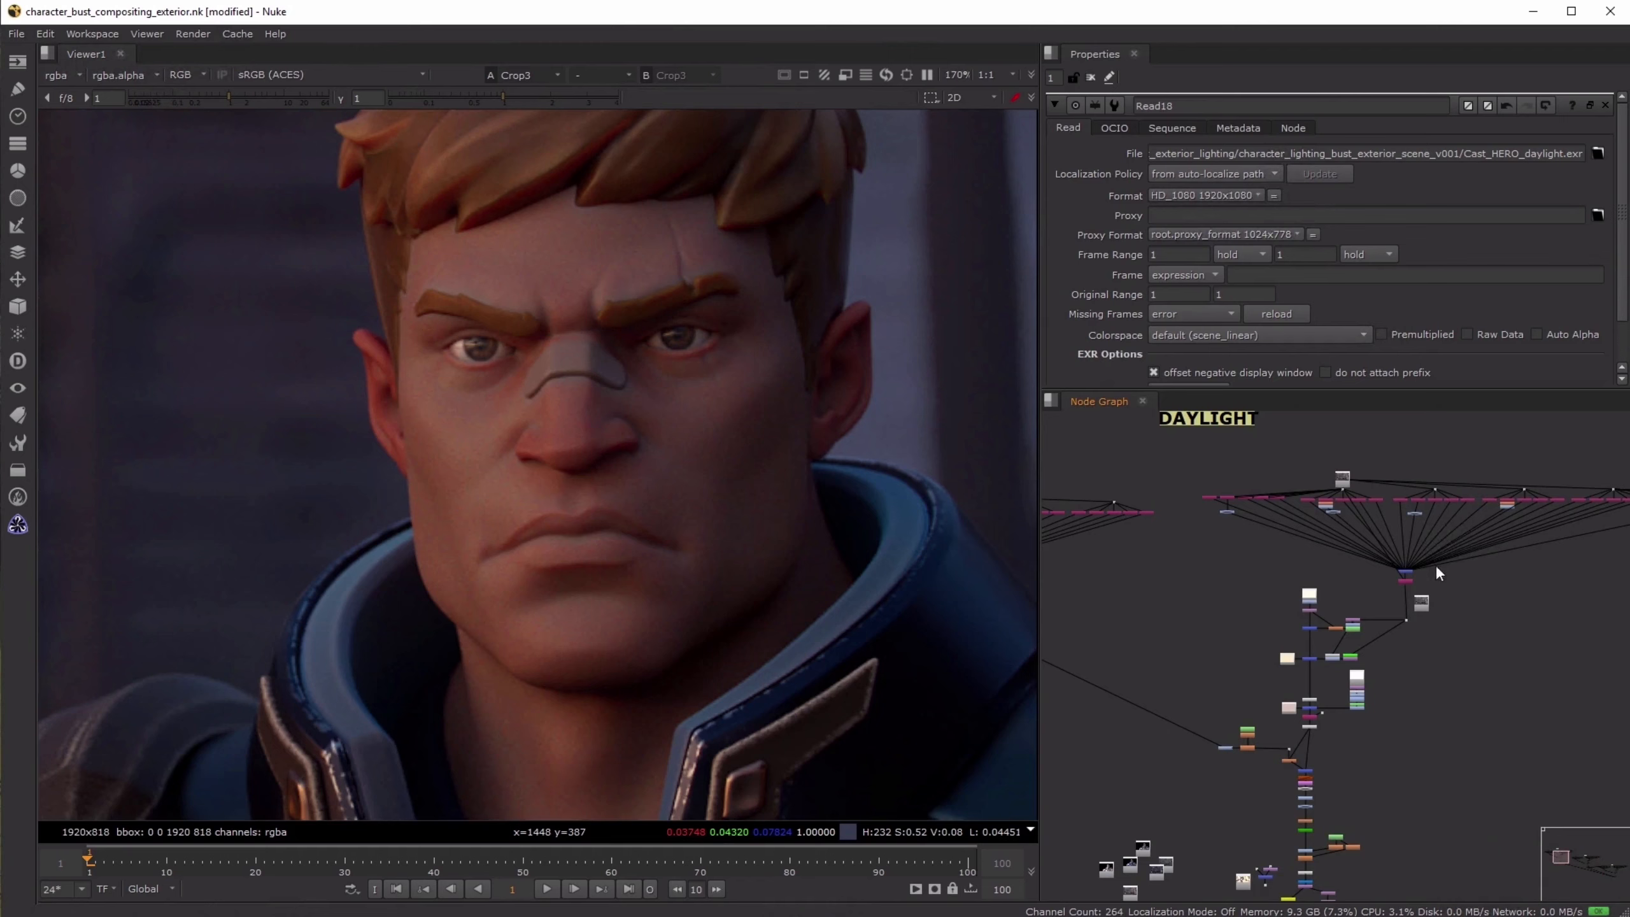
scroll(1438, 573, up, 5)
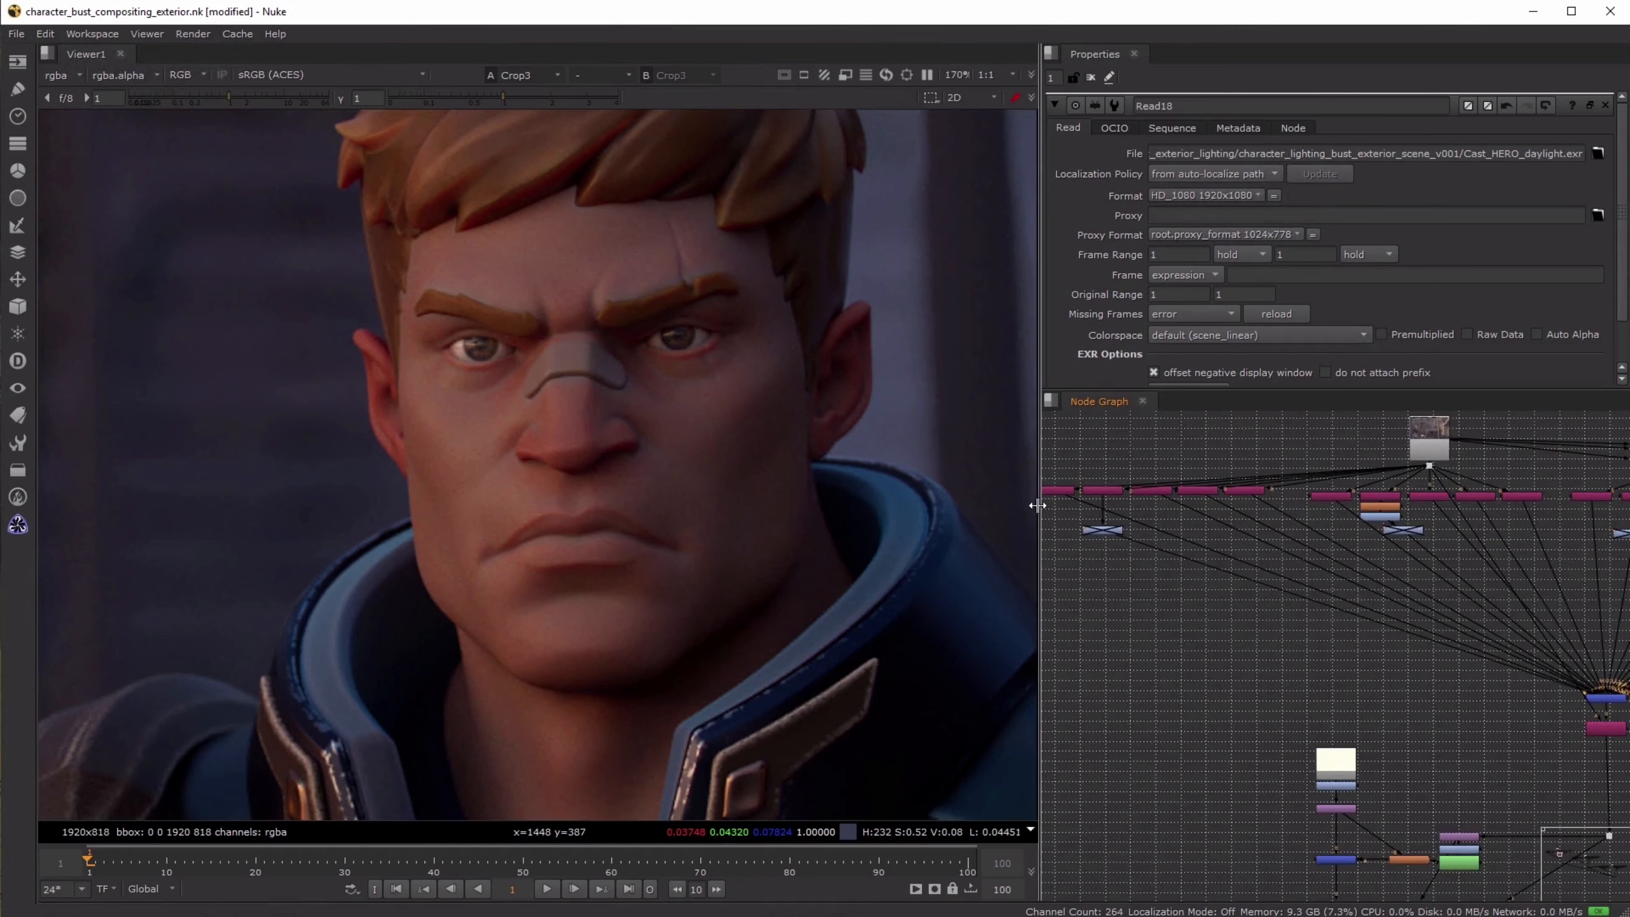
drag(1041, 584, 931, 576)
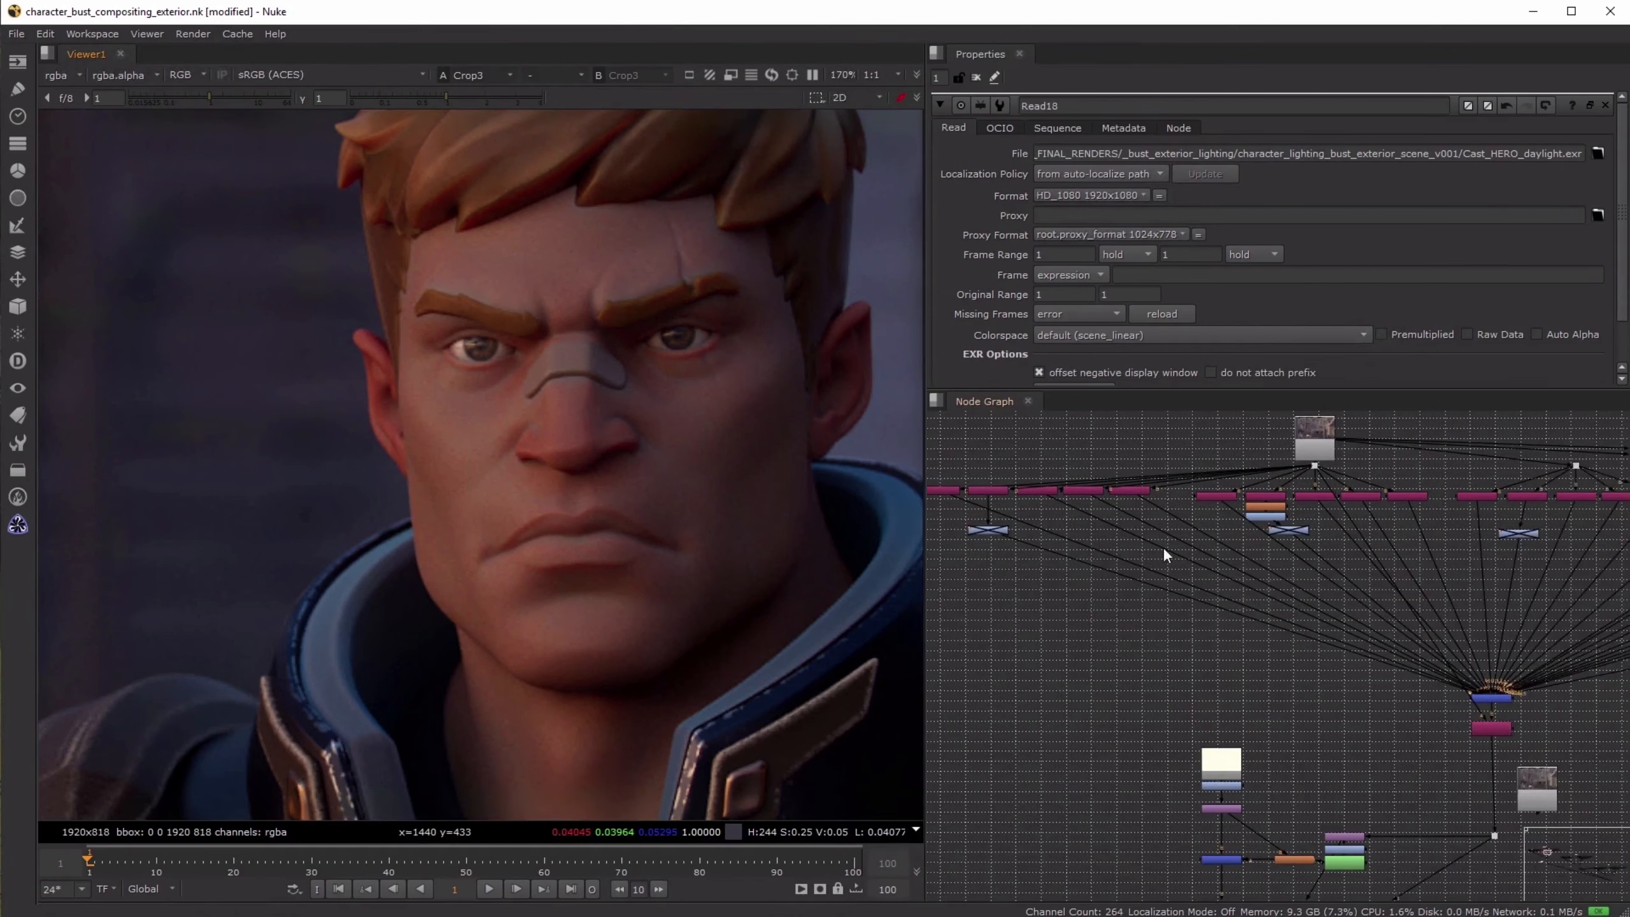
- Show the Shuffle44 light pass of the daylight background in the viewer
click(1228, 572)
key(1)
scroll(643, 528, down, 5)
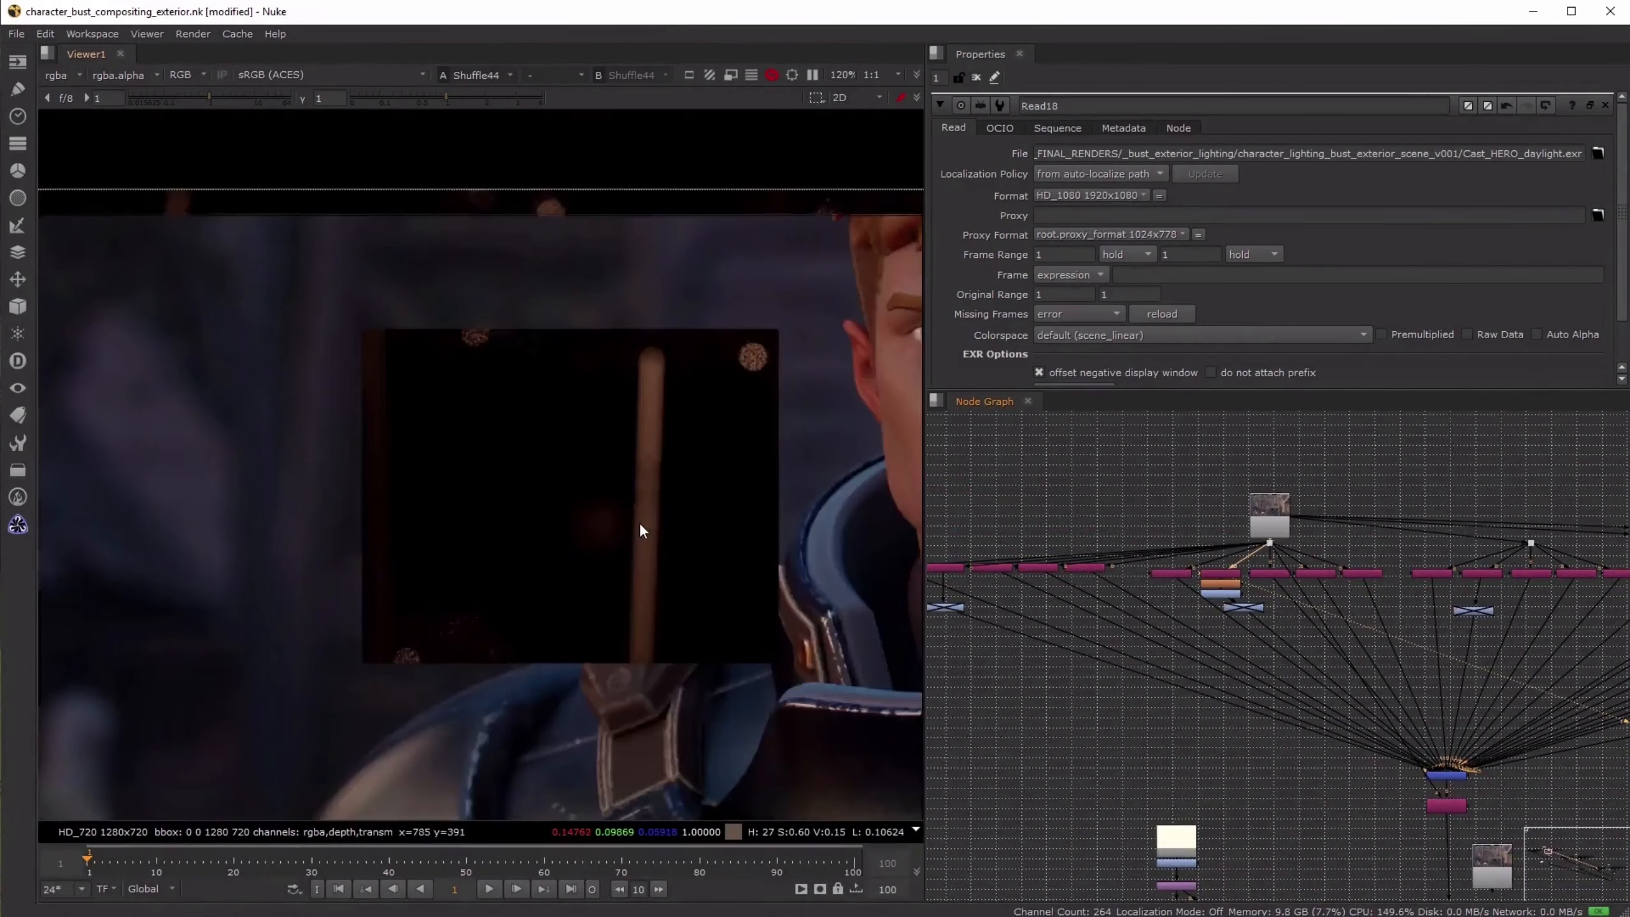
- Show the Read8 background render and examine the noisy out-of-focus highlights across it up close
click(1259, 512)
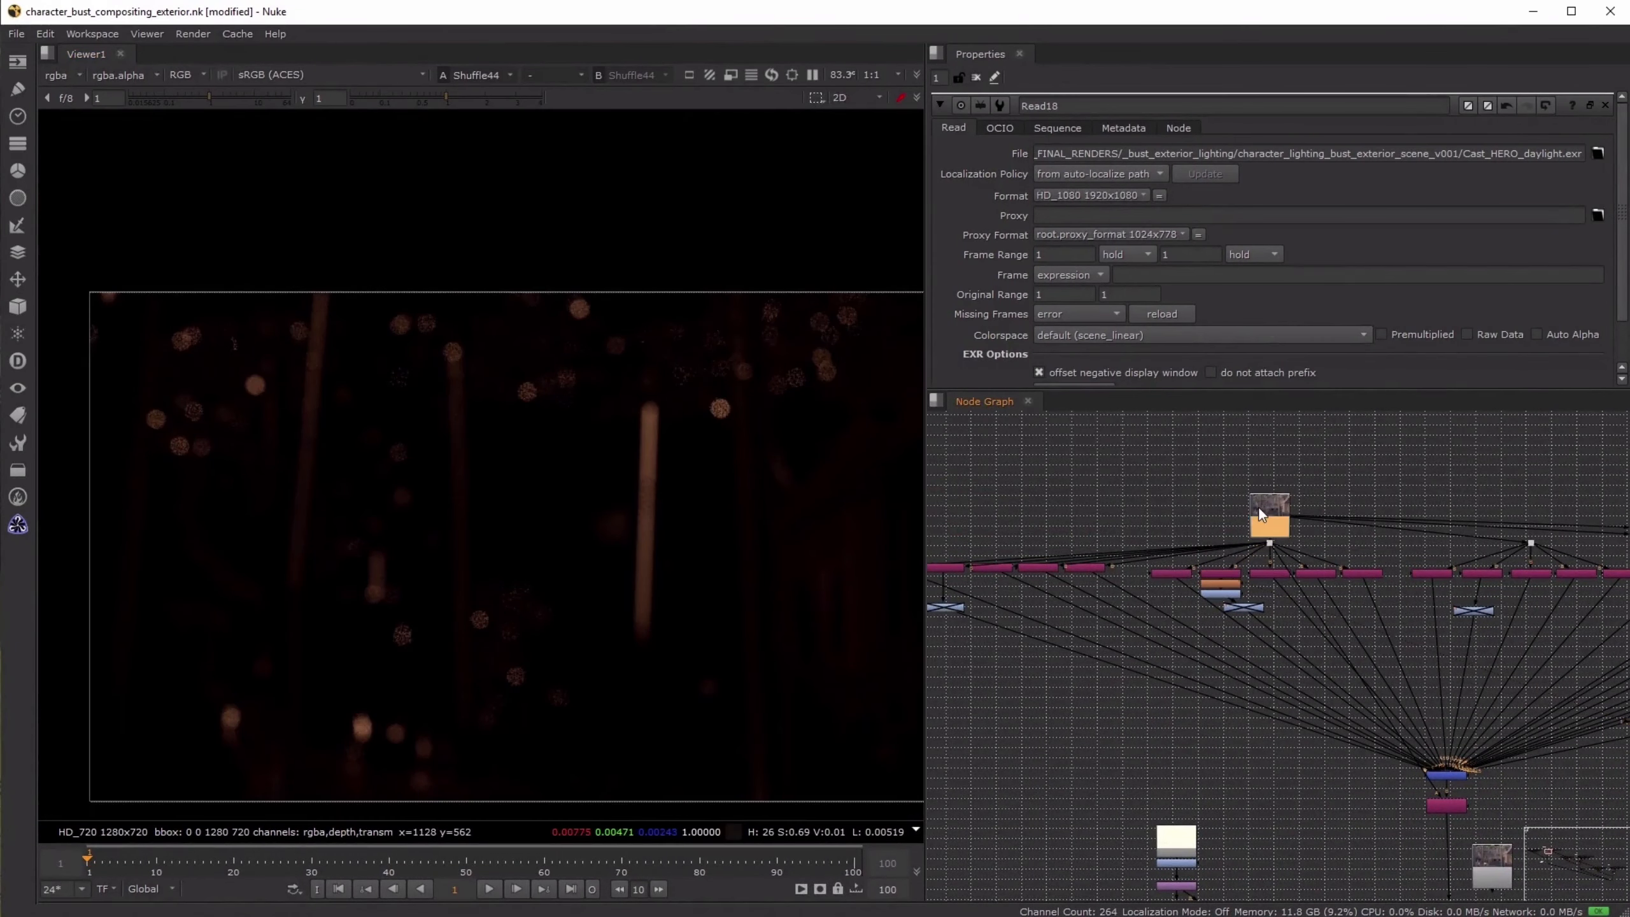
key(1)
scroll(472, 379, up, 5)
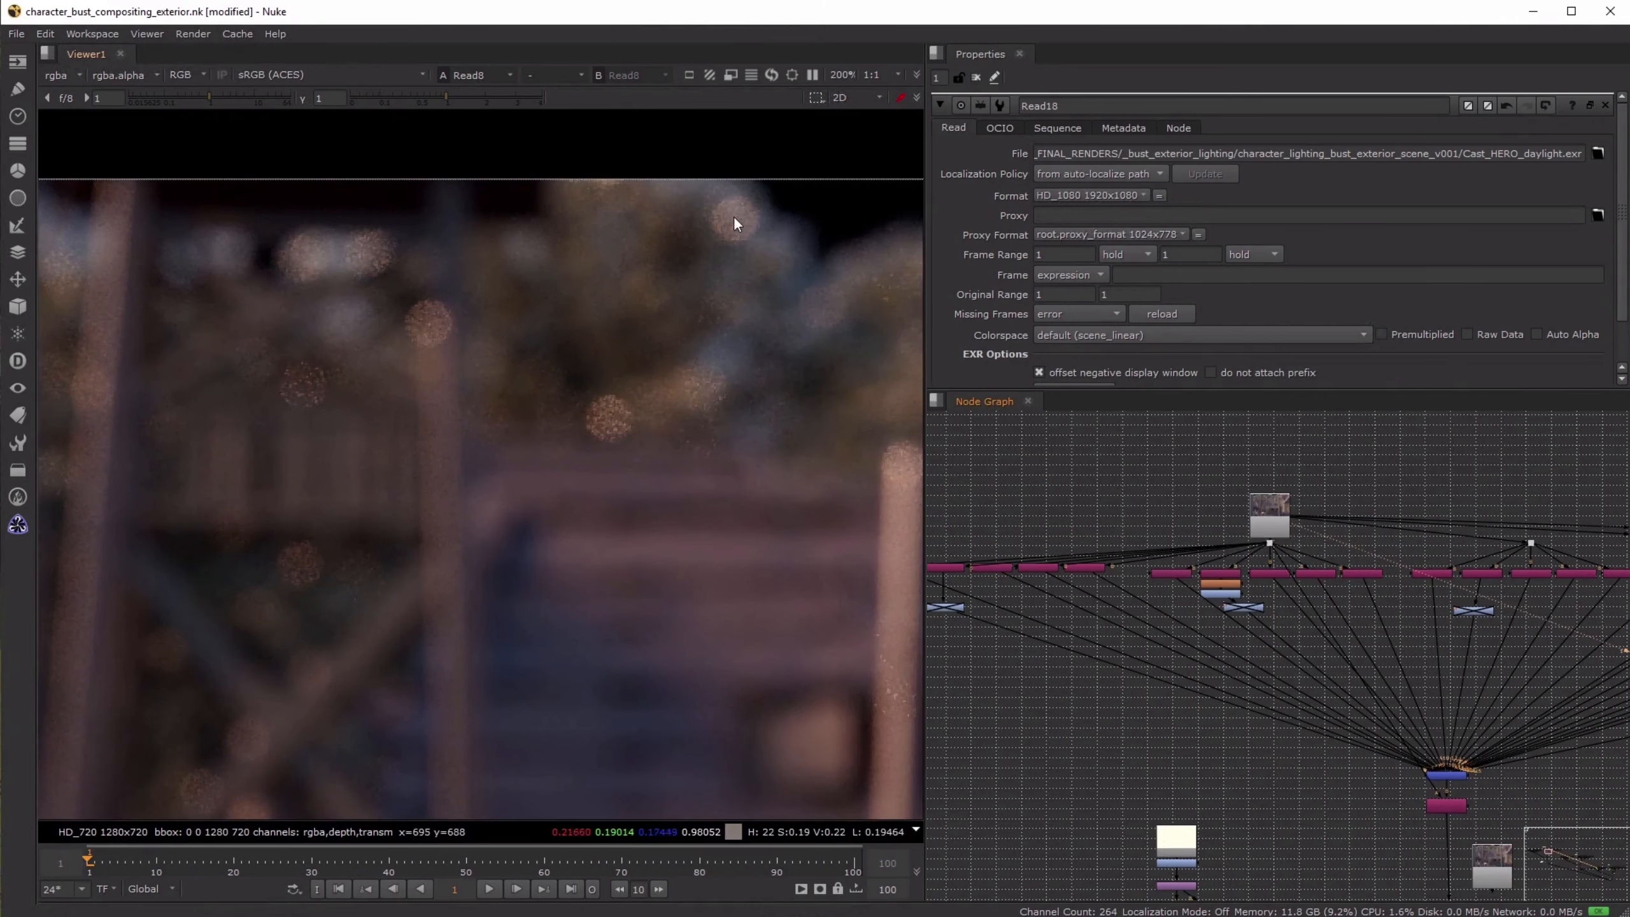
middle_drag(347, 566, 681, 483)
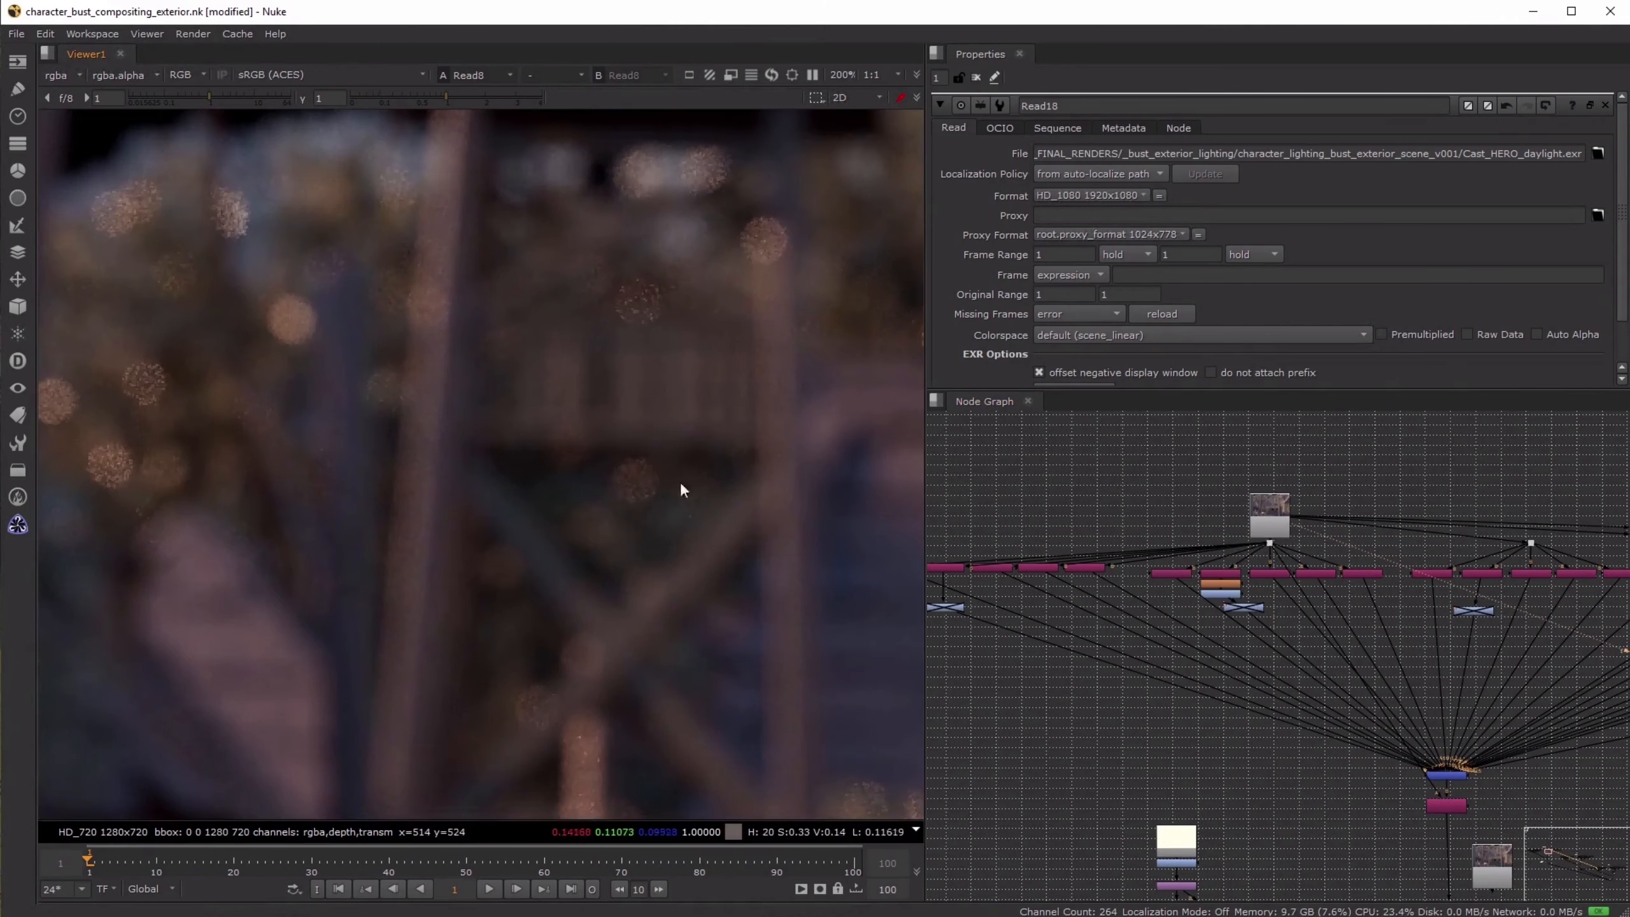
middle_drag(254, 462, 541, 445)
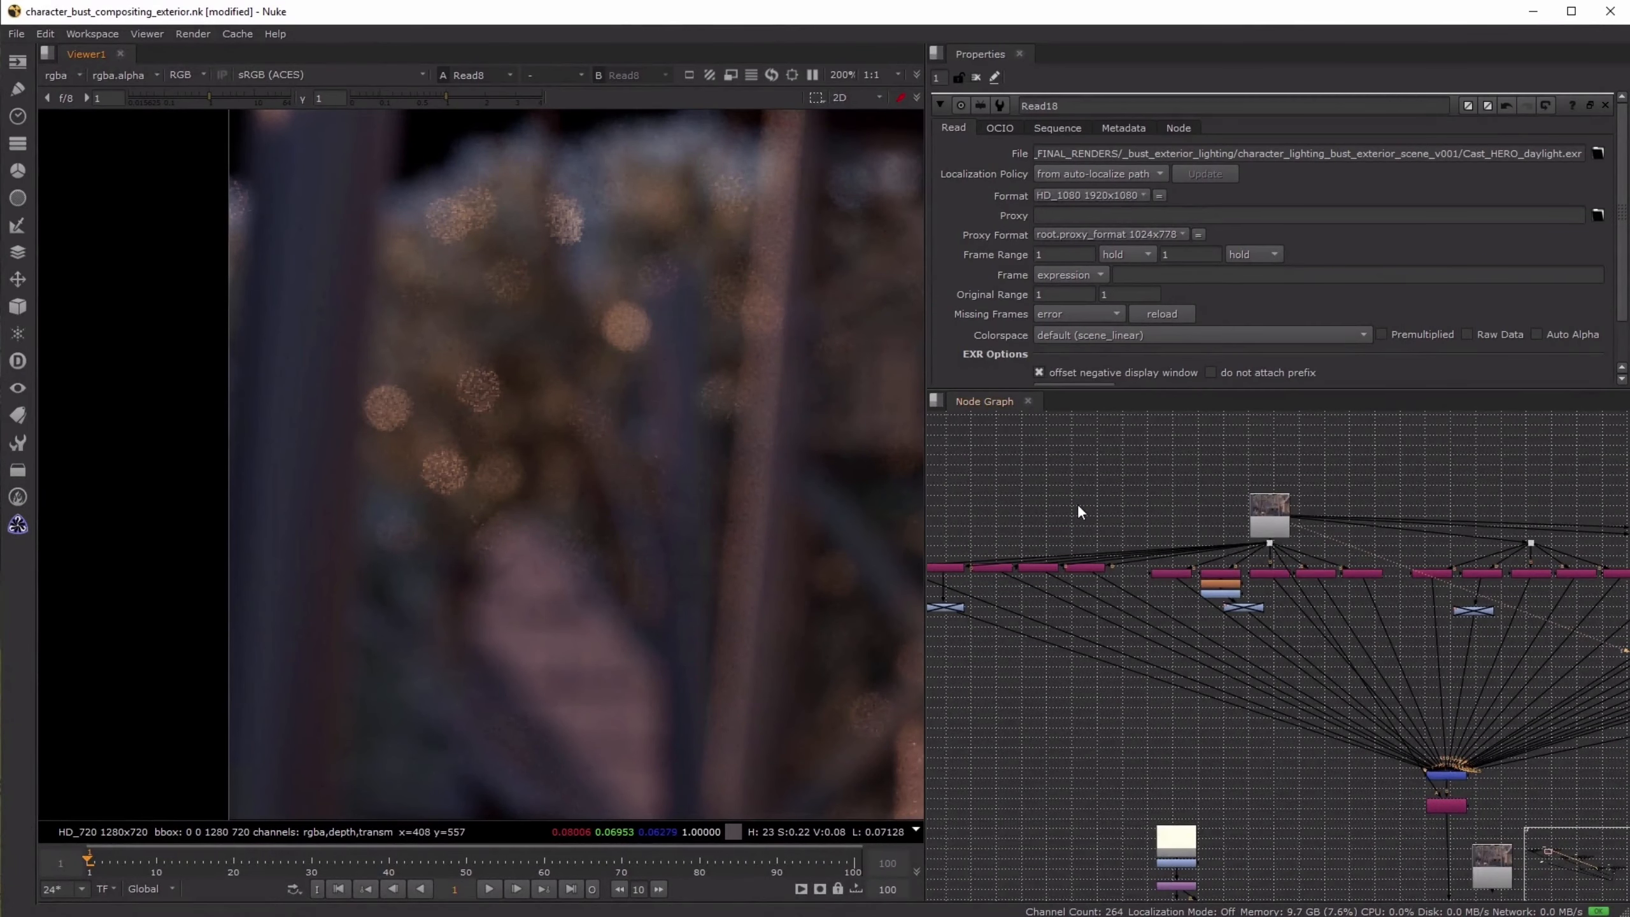
- Display the Shuffle49 light pass from the first shuffle group to compare it with the full background render
middle_drag(964, 578, 1058, 530)
click(1001, 523)
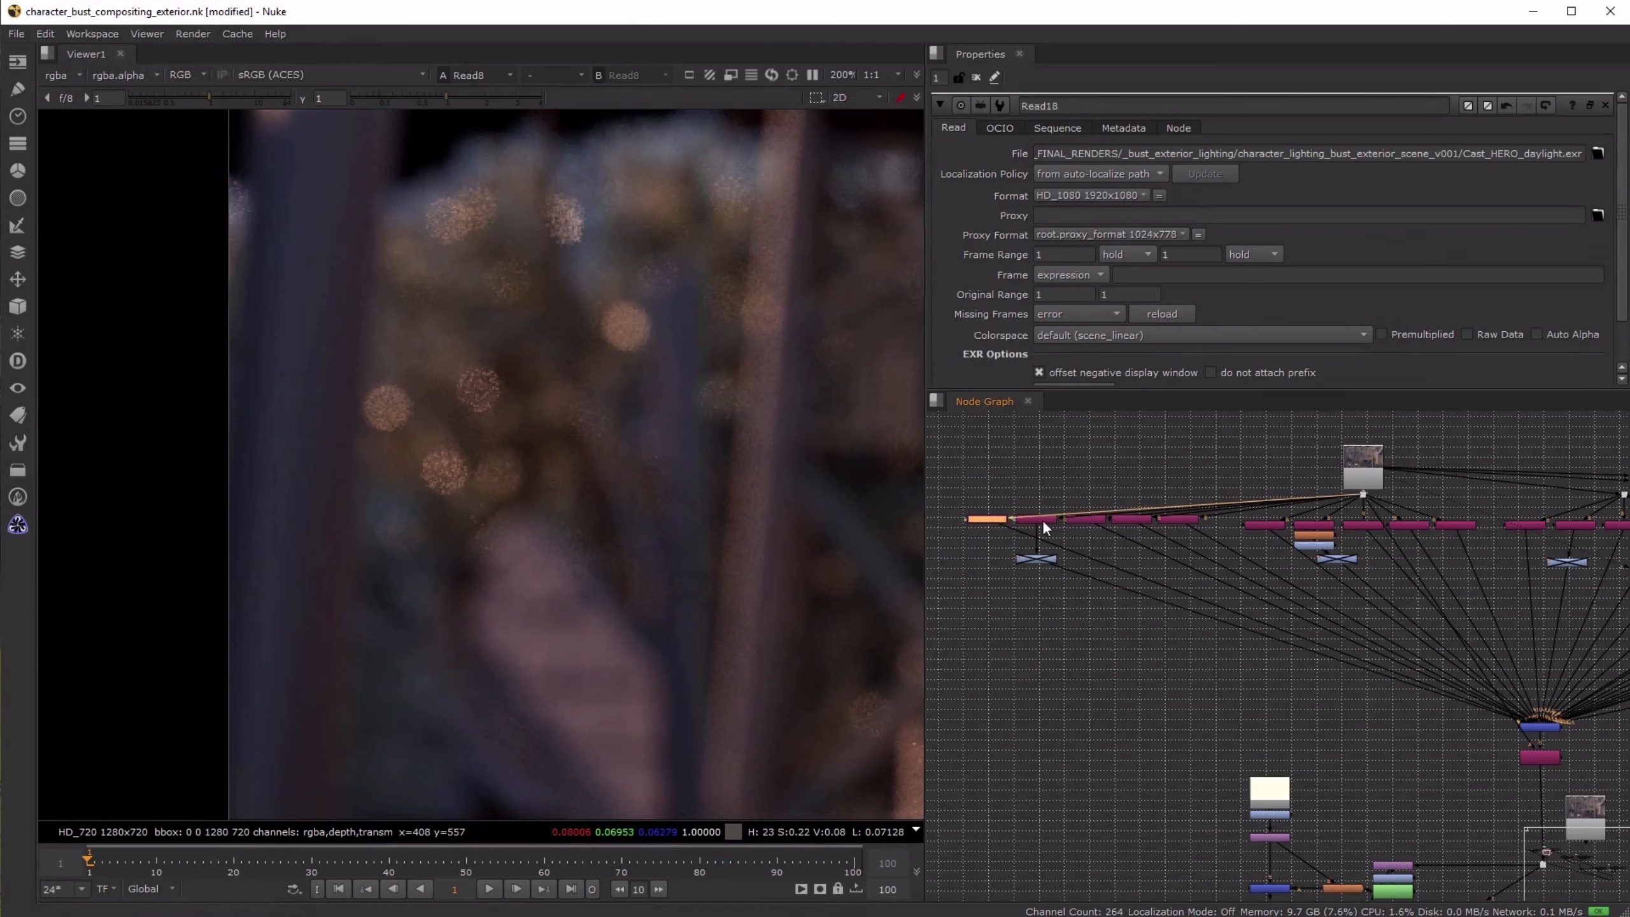
key(1)
scroll(1238, 532, down, 2)
scroll(1238, 532, down, 4)
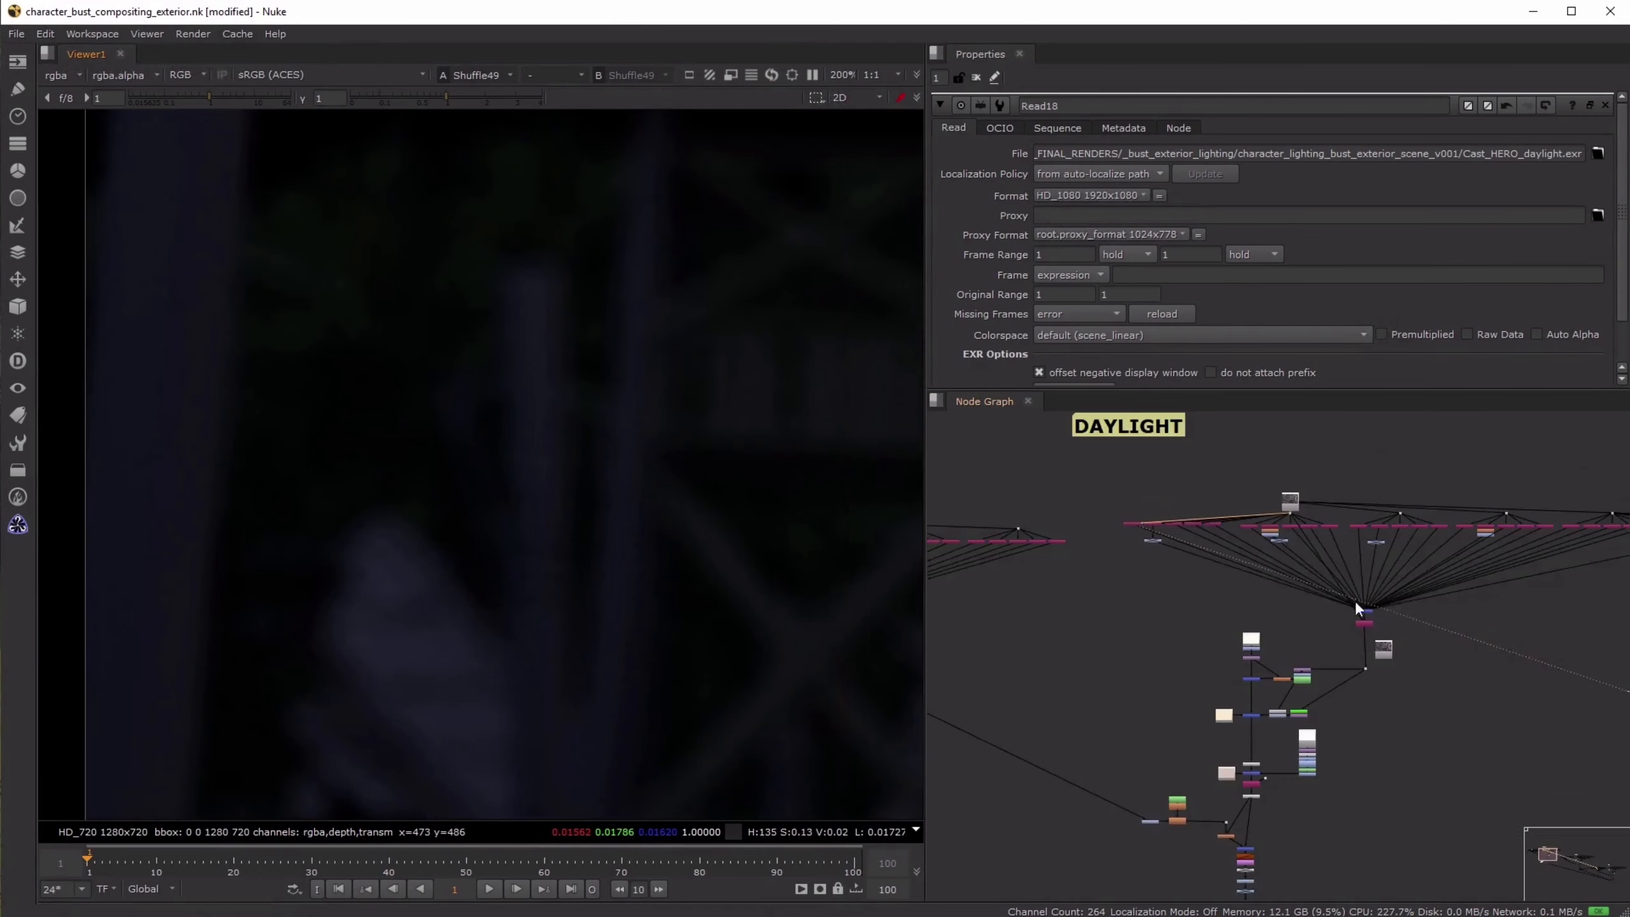
- Look over the whole DAYLIGHT tree and return the viewer to the Read8 background render
drag(1412, 571, 1443, 605)
click(1453, 590)
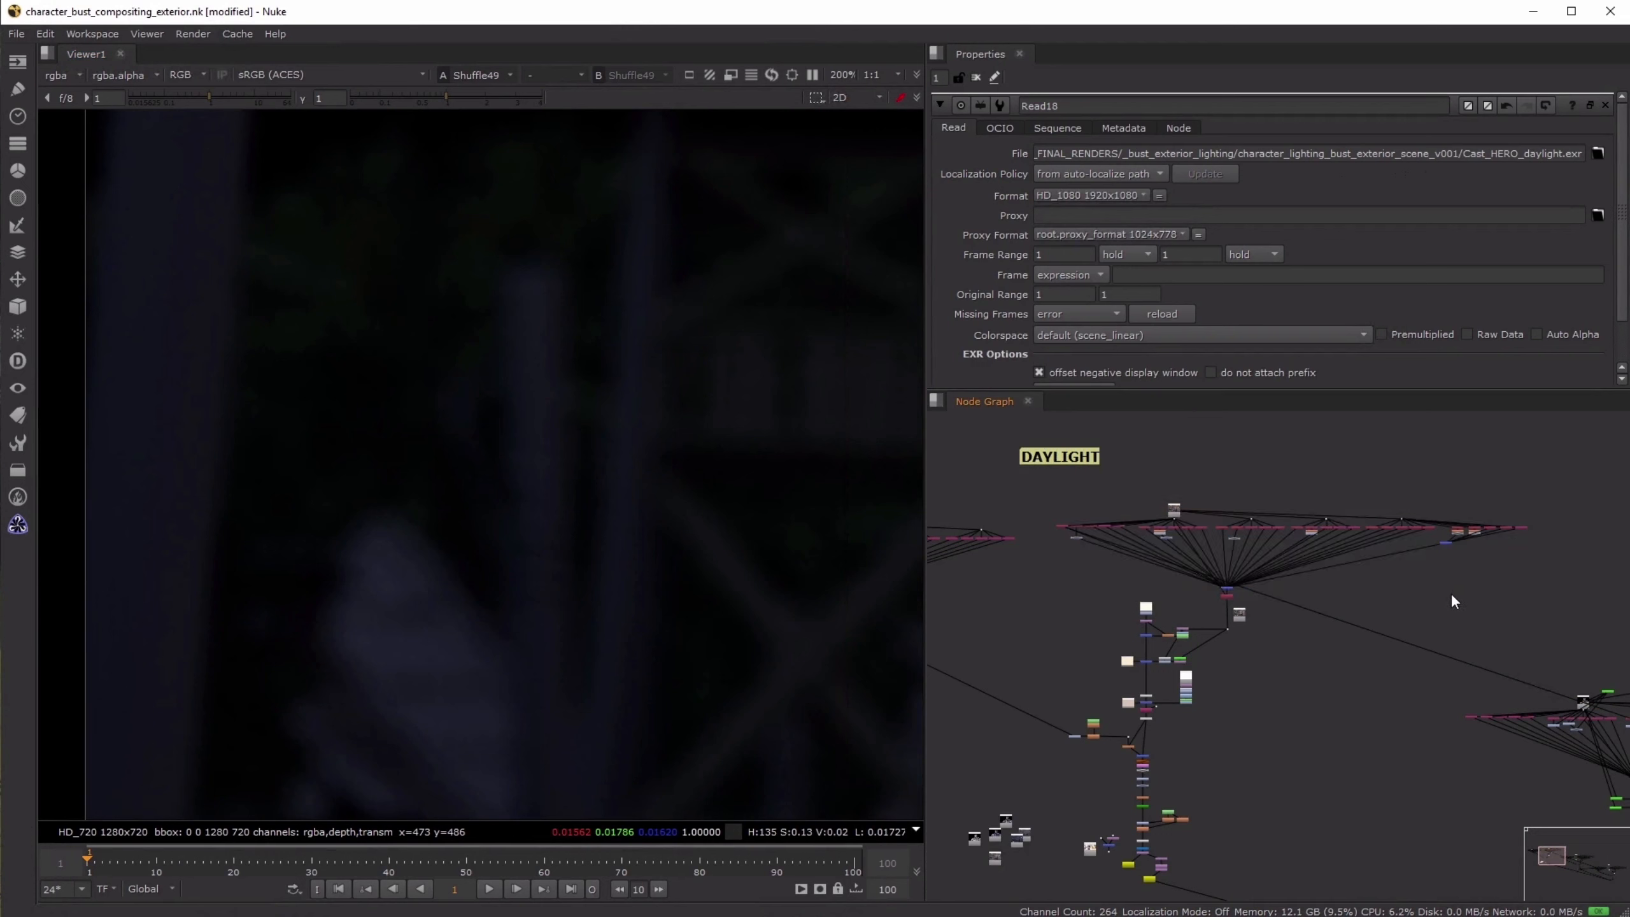
scroll(1171, 514, up, 3)
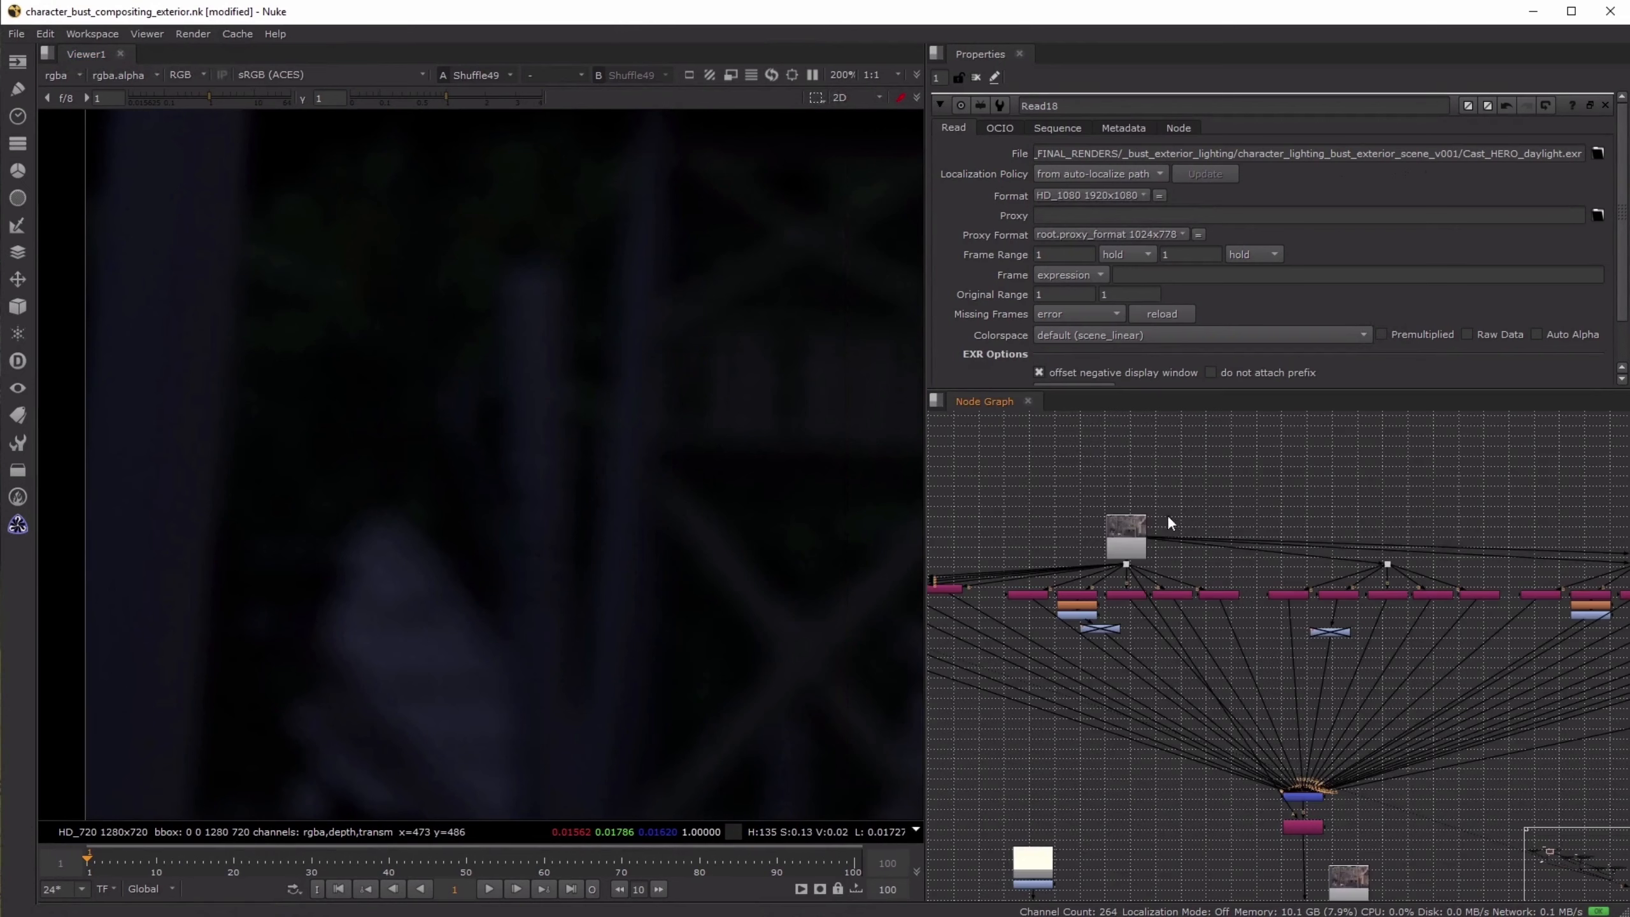
click(1130, 523)
drag(1129, 523, 1133, 528)
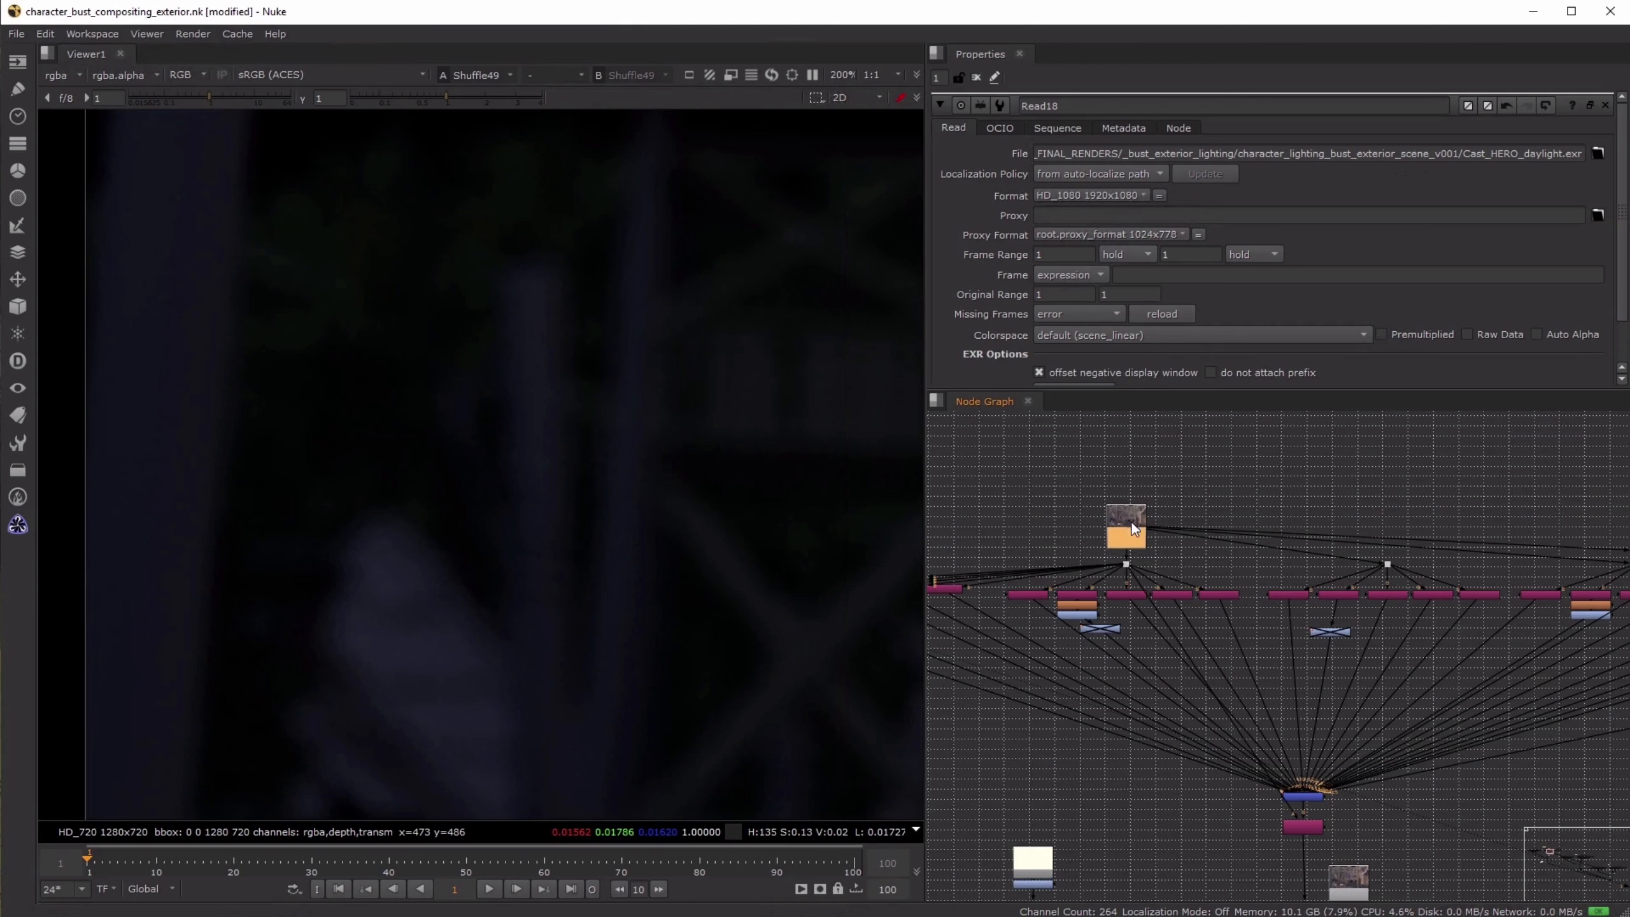
key(1)
click(1074, 515)
scroll(1093, 536, down, 1)
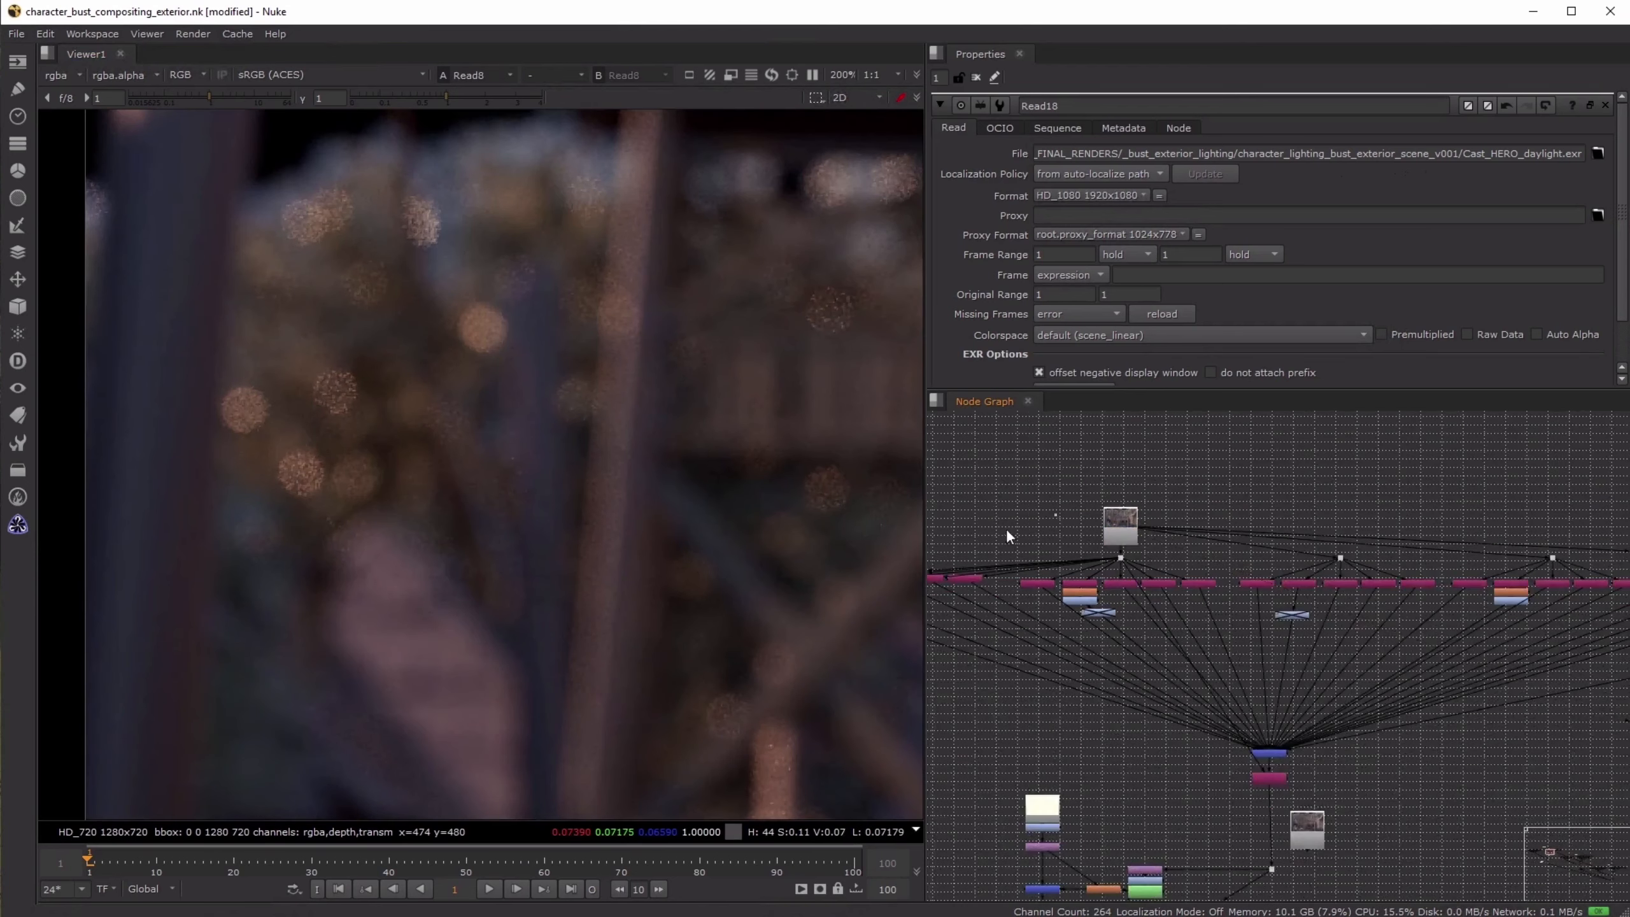
- View the Shuffle49 pass again and frame more of its image in the viewer
scroll(1008, 542, up, 1)
middle_drag(1010, 551, 1194, 516)
click(992, 552)
key(1)
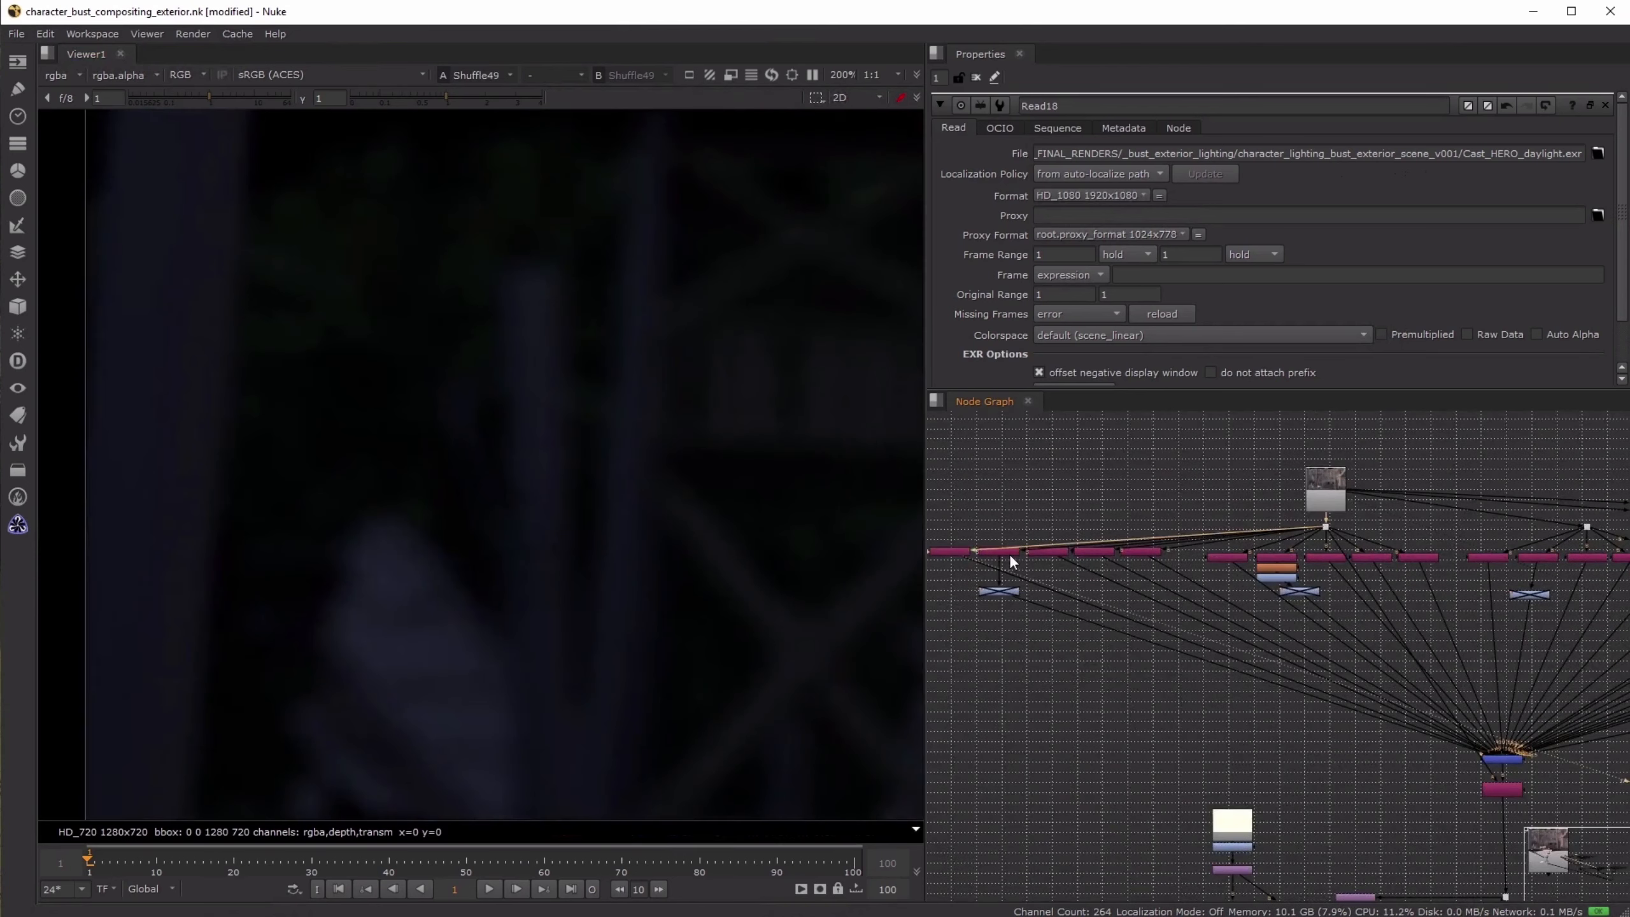
scroll(775, 529, down, 1)
middle_drag(773, 523, 736, 507)
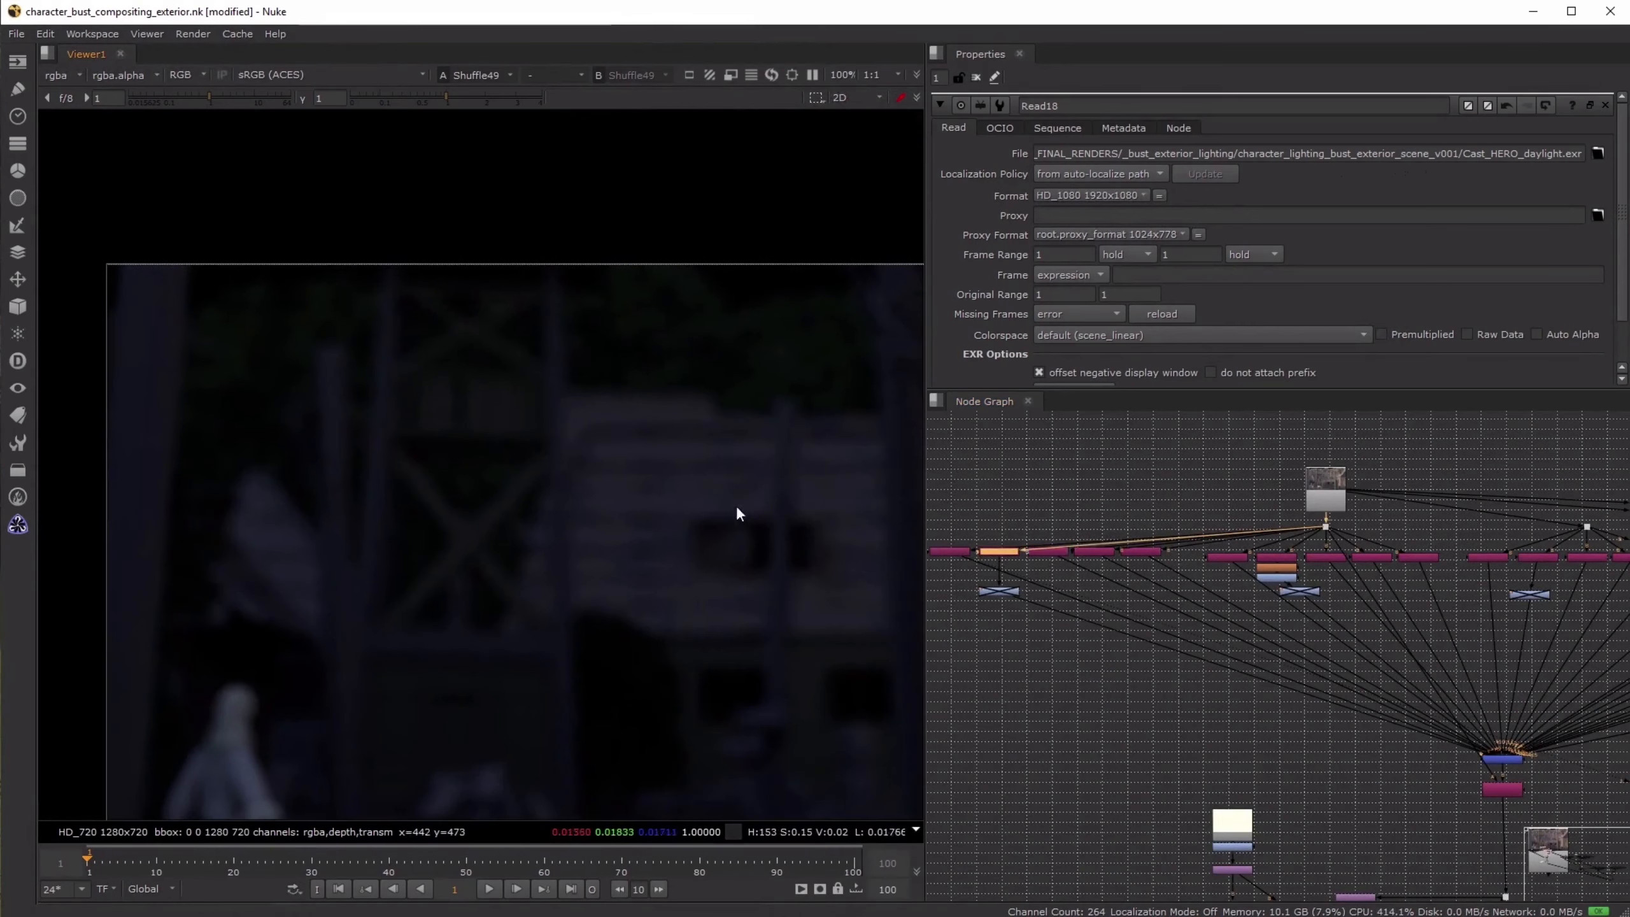
- View the three remaining light passes of the first shuffle group one after another
click(1050, 552)
key(1)
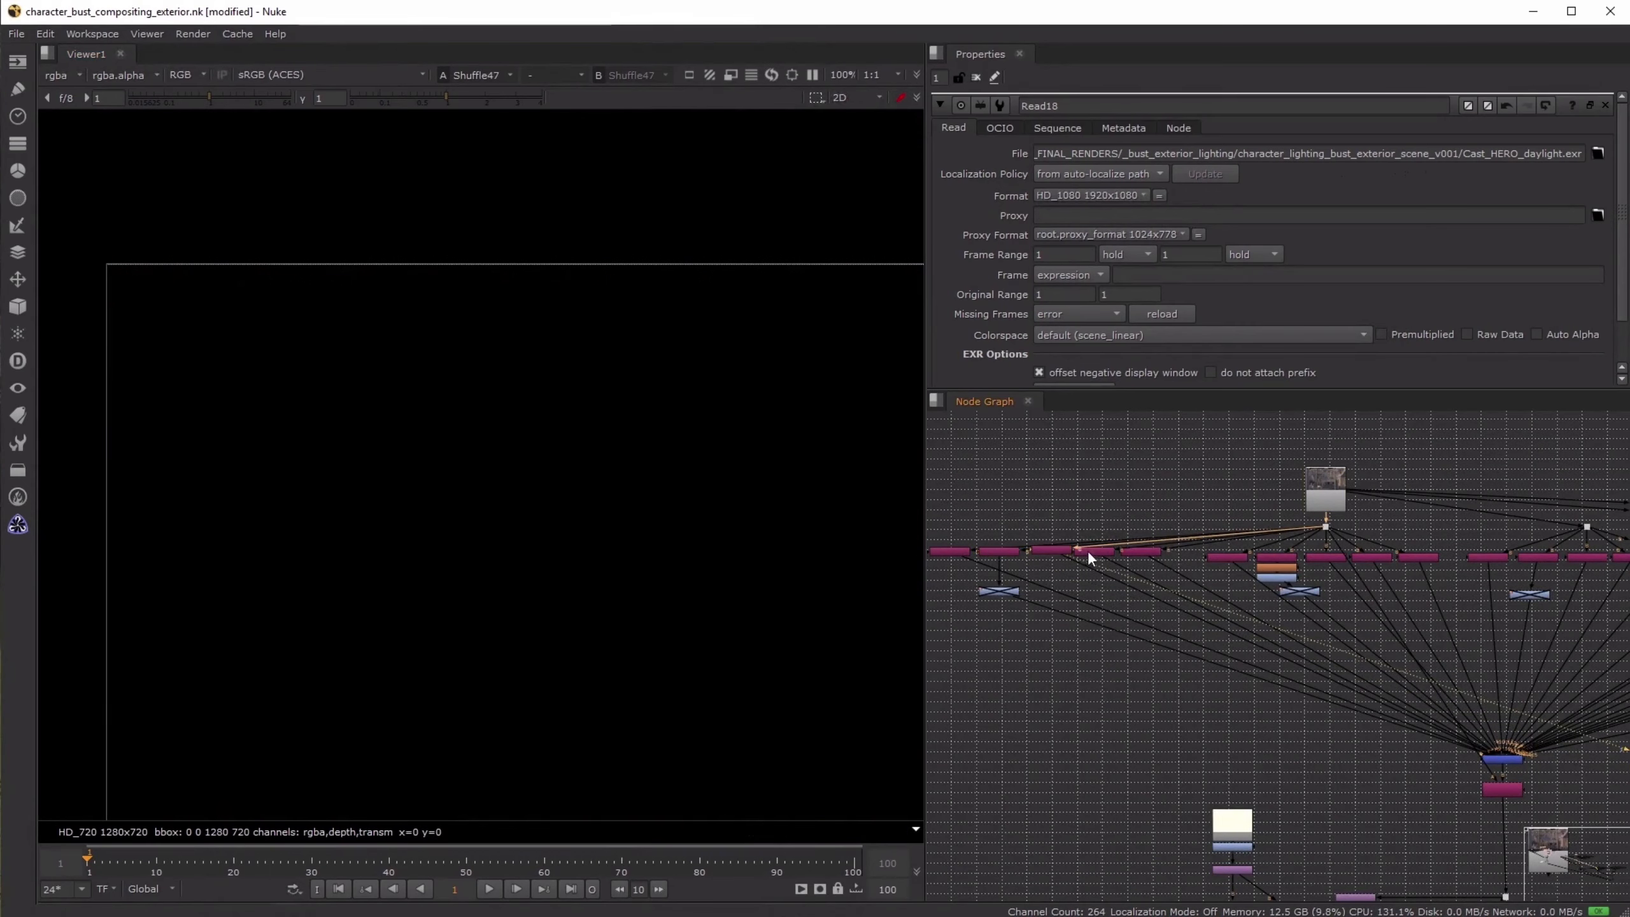
click(1101, 552)
key(1)
click(1142, 553)
key(1)
- View Shuffle45 and Shuffle44 in the second shuffle group, and examine the highlight noise in Shuffle44
click(1226, 558)
key(1)
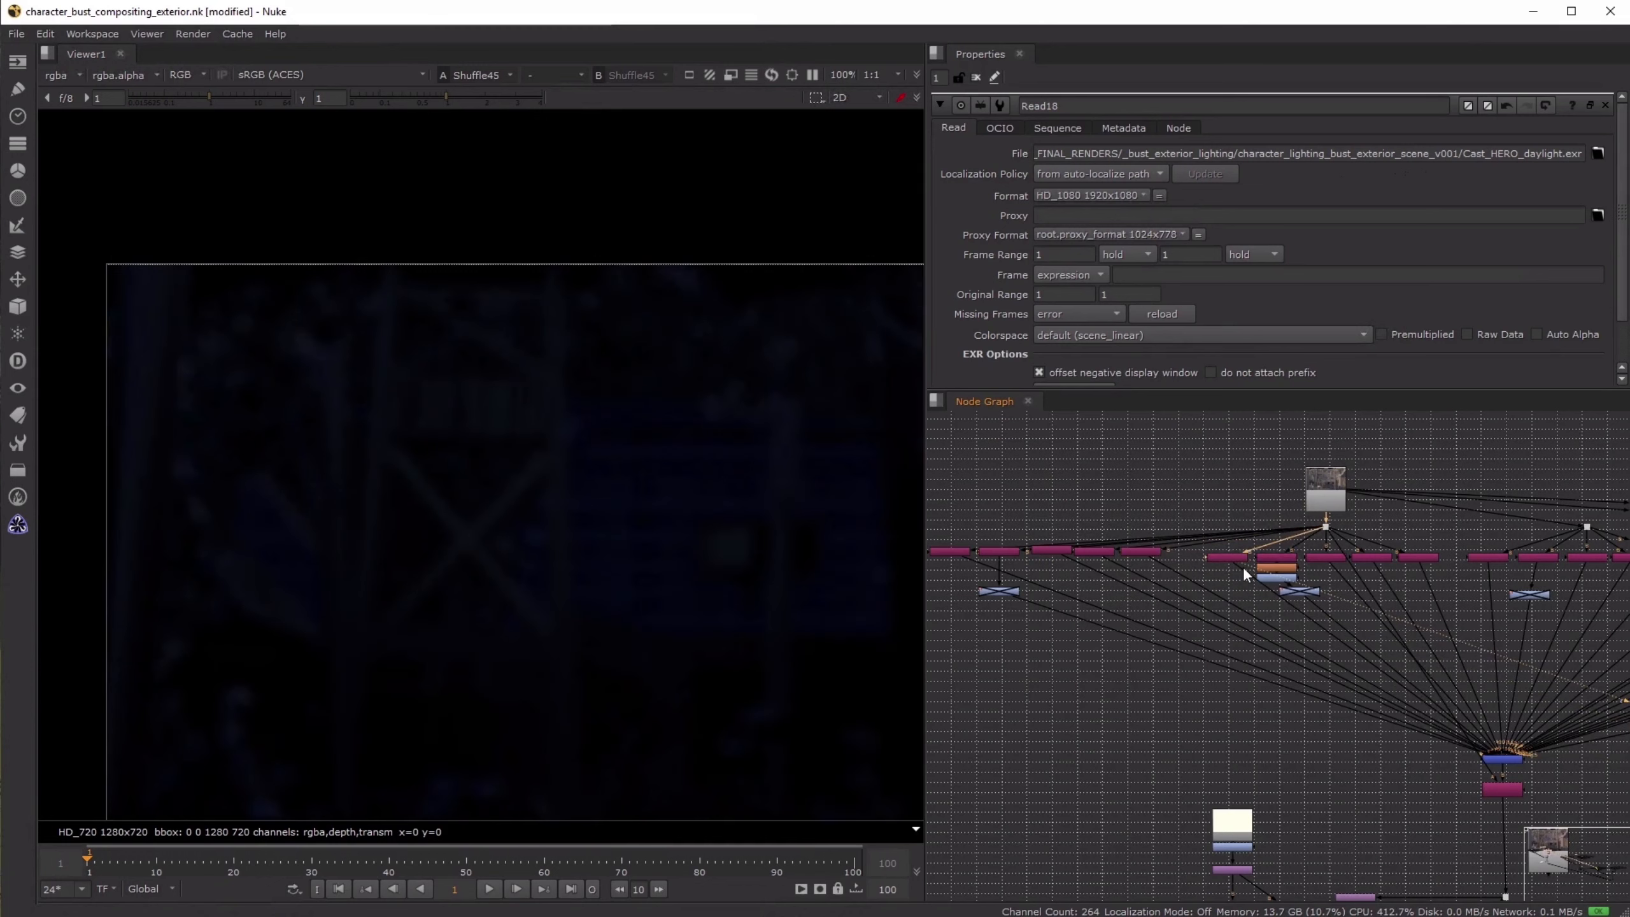
click(1275, 558)
key(1)
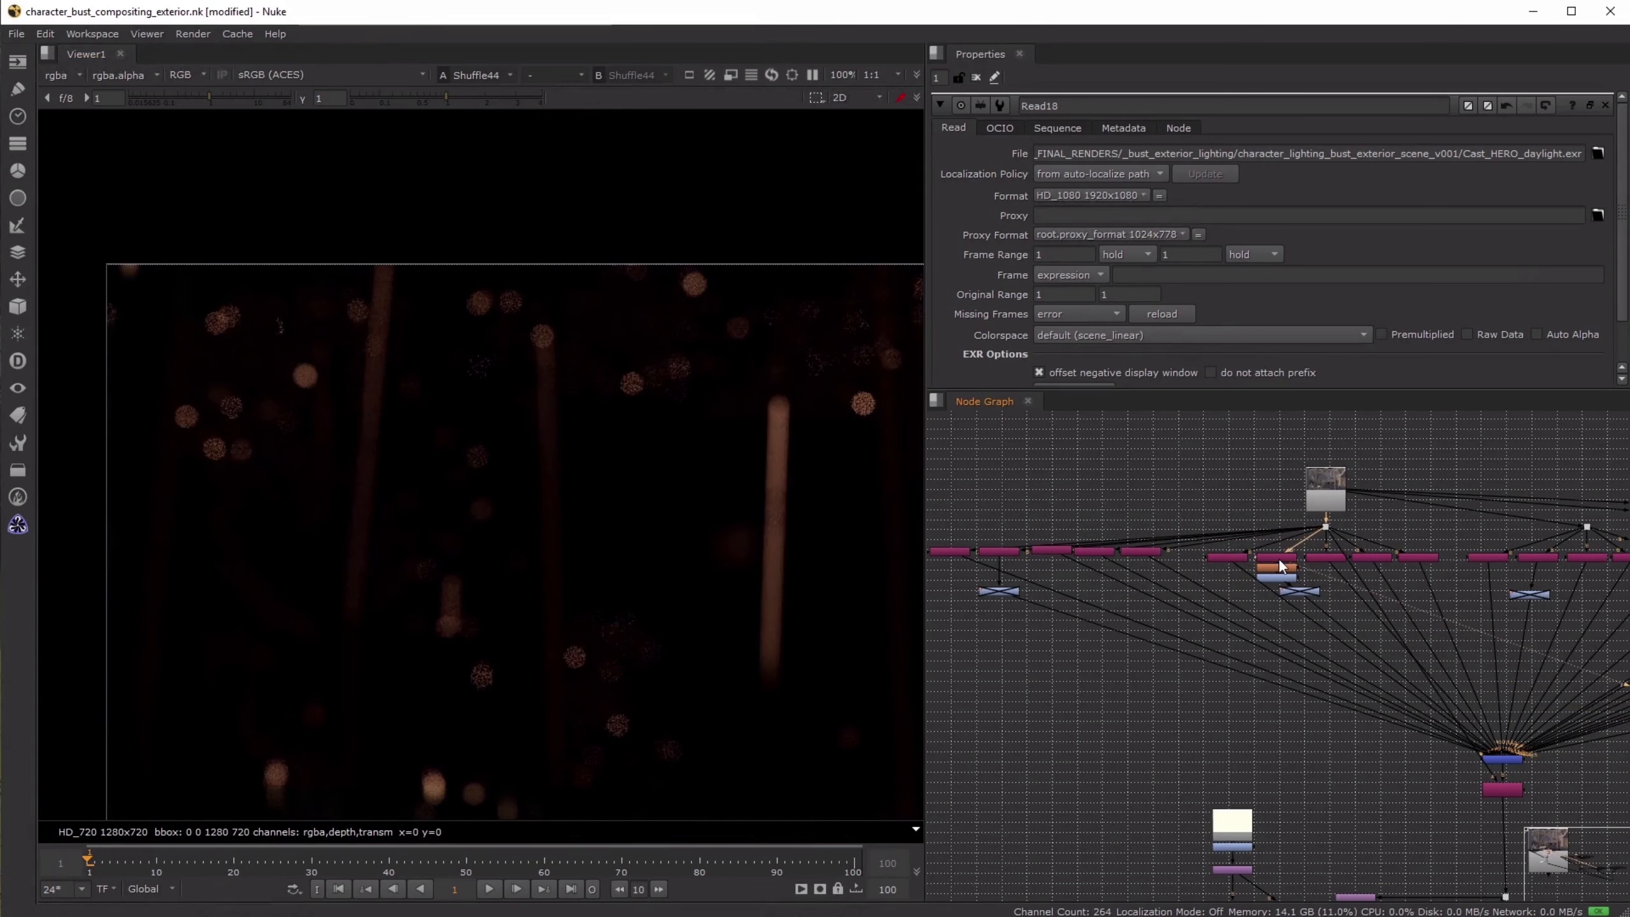
middle_drag(596, 652, 535, 583)
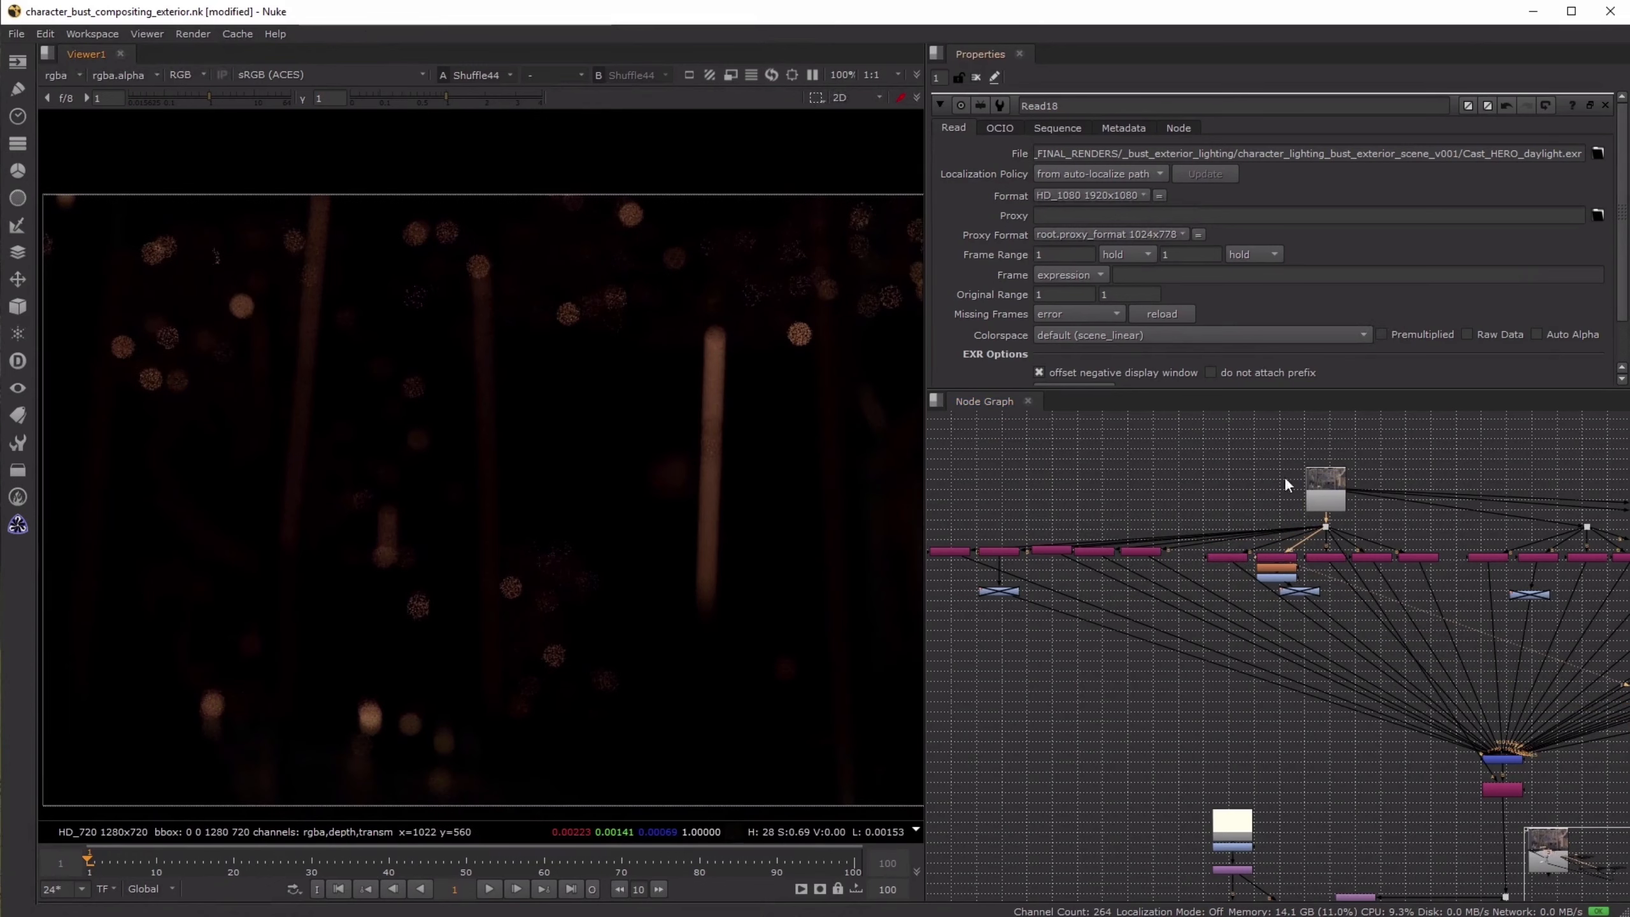
- View the remaining passes of the second shuffle group, from Shuffle43 to Shuffle41
click(1325, 558)
click(1371, 557)
key(1)
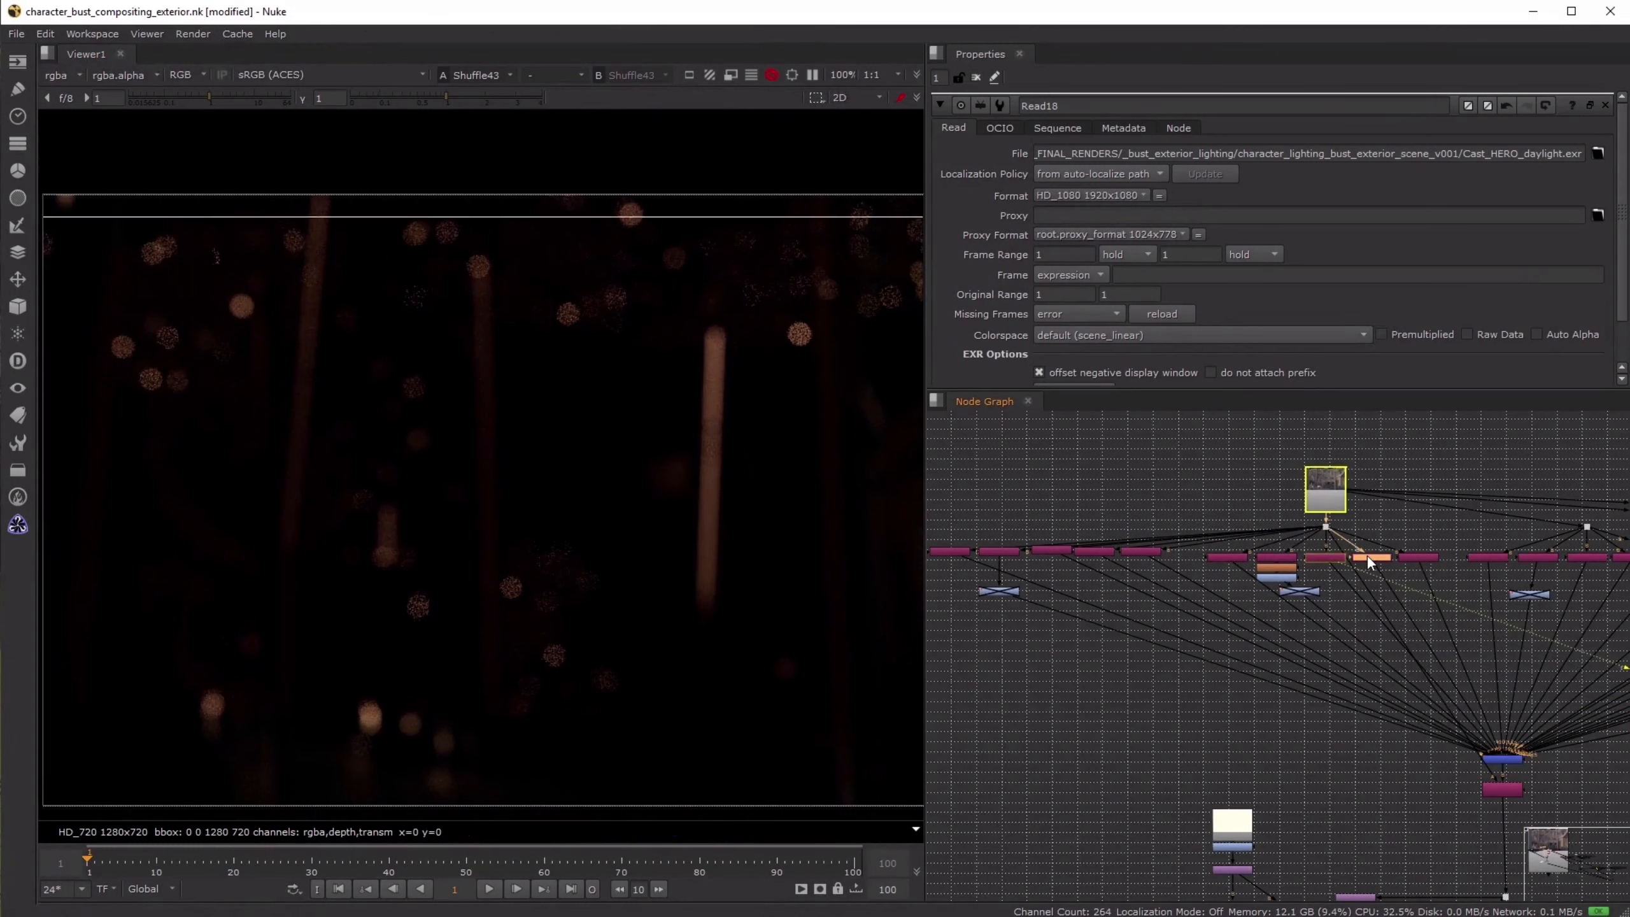
click(1415, 557)
key(1)
- View the five passes of the third shuffle group in turn, including Shuffle39 and Shuffle37
middle_drag(1497, 487, 1212, 429)
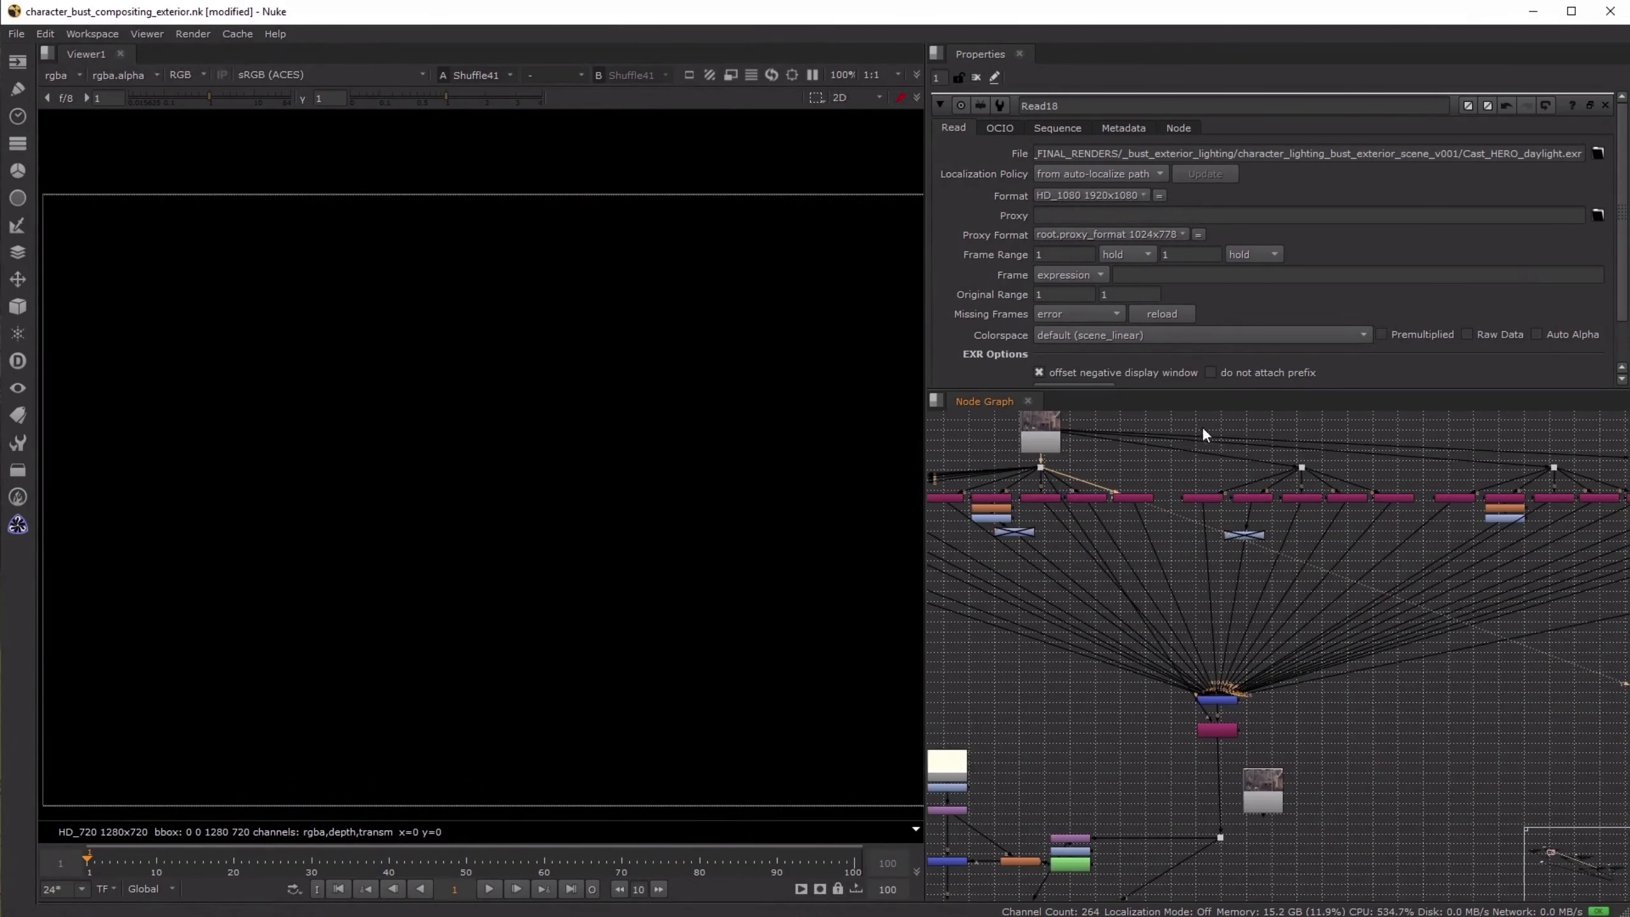
click(1206, 498)
key(1)
click(1253, 500)
key(1)
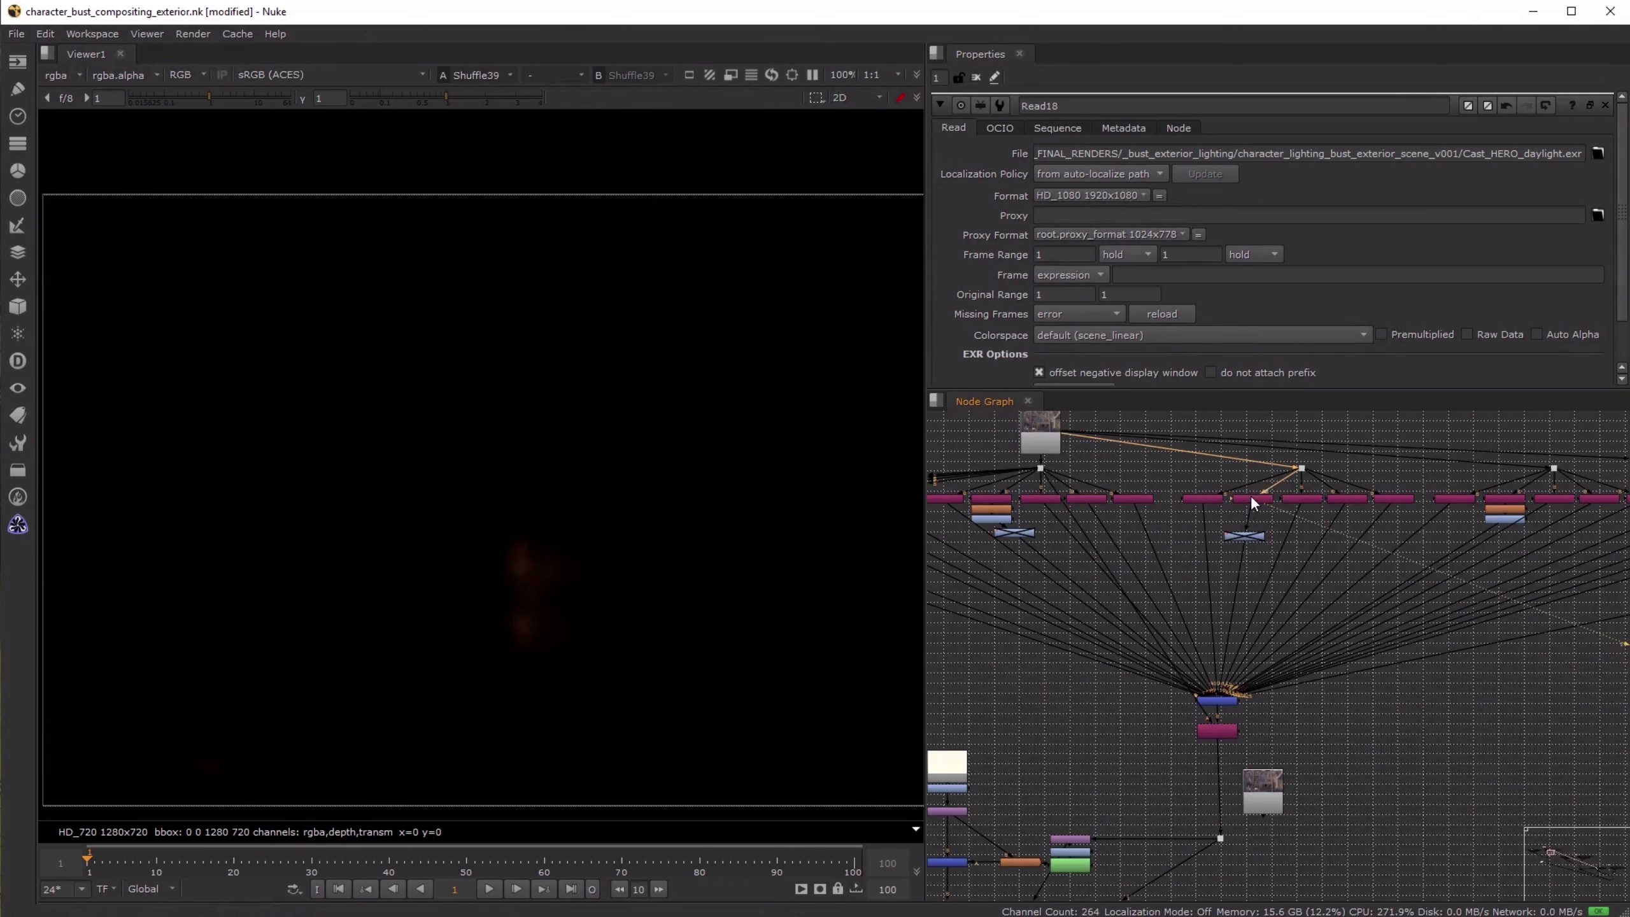
click(1316, 502)
key(1)
click(1341, 501)
key(1)
click(1402, 501)
key(1)
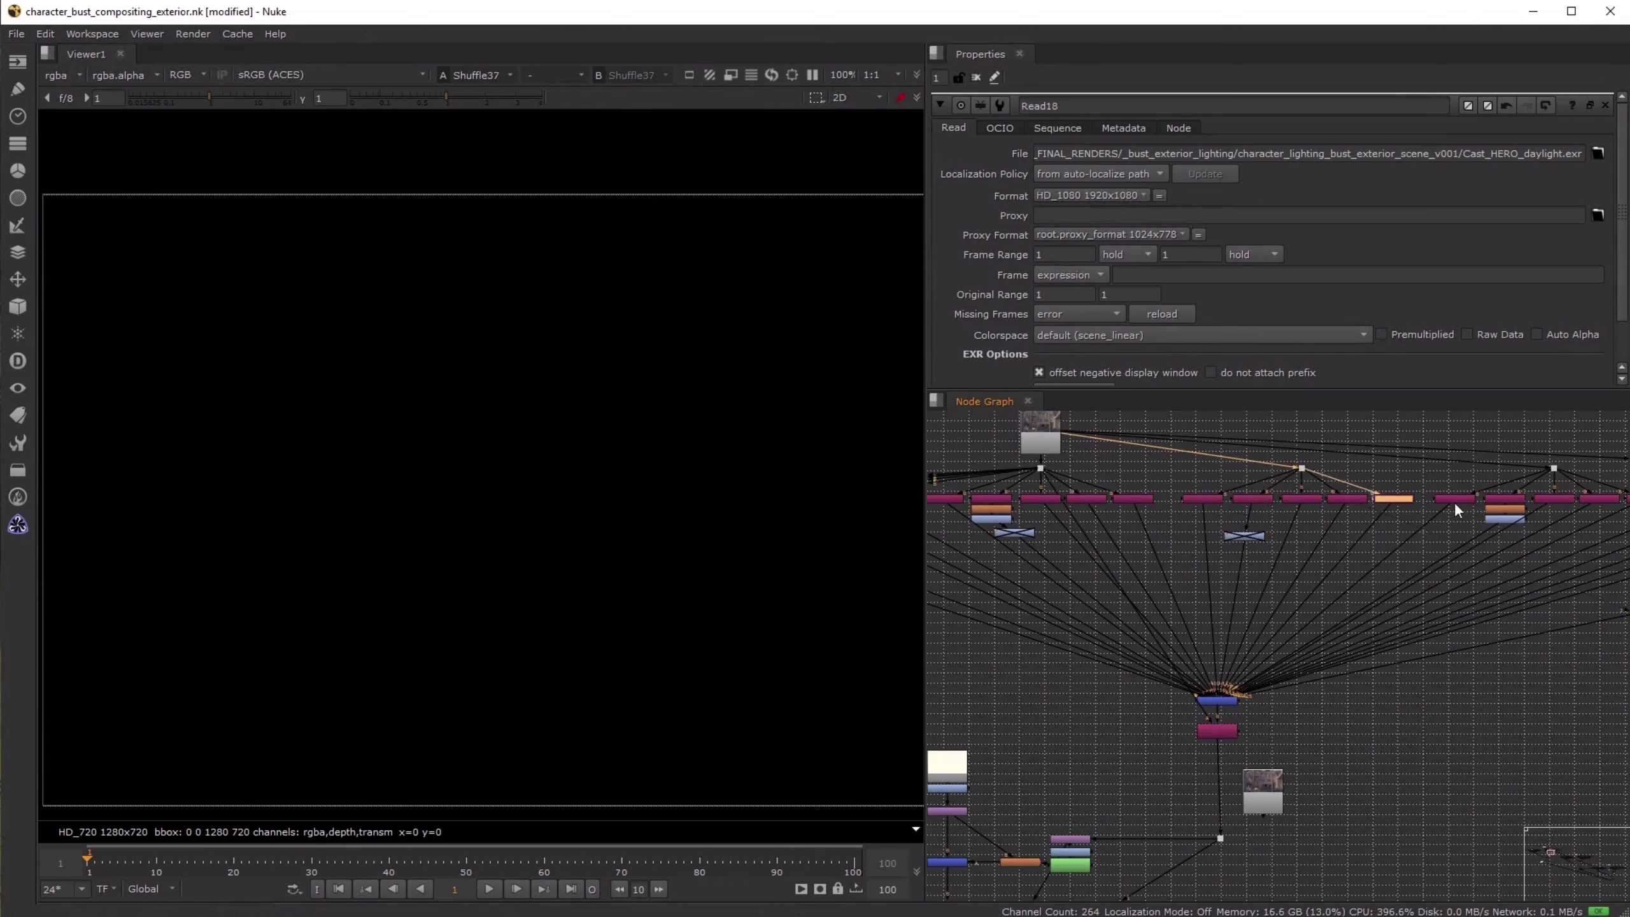
- View the first passes of the fourth shuffle group, and open Shuffle34's properties to check its input layer
click(1458, 501)
key(1)
click(1505, 500)
key(1)
click(1555, 501)
key(1)
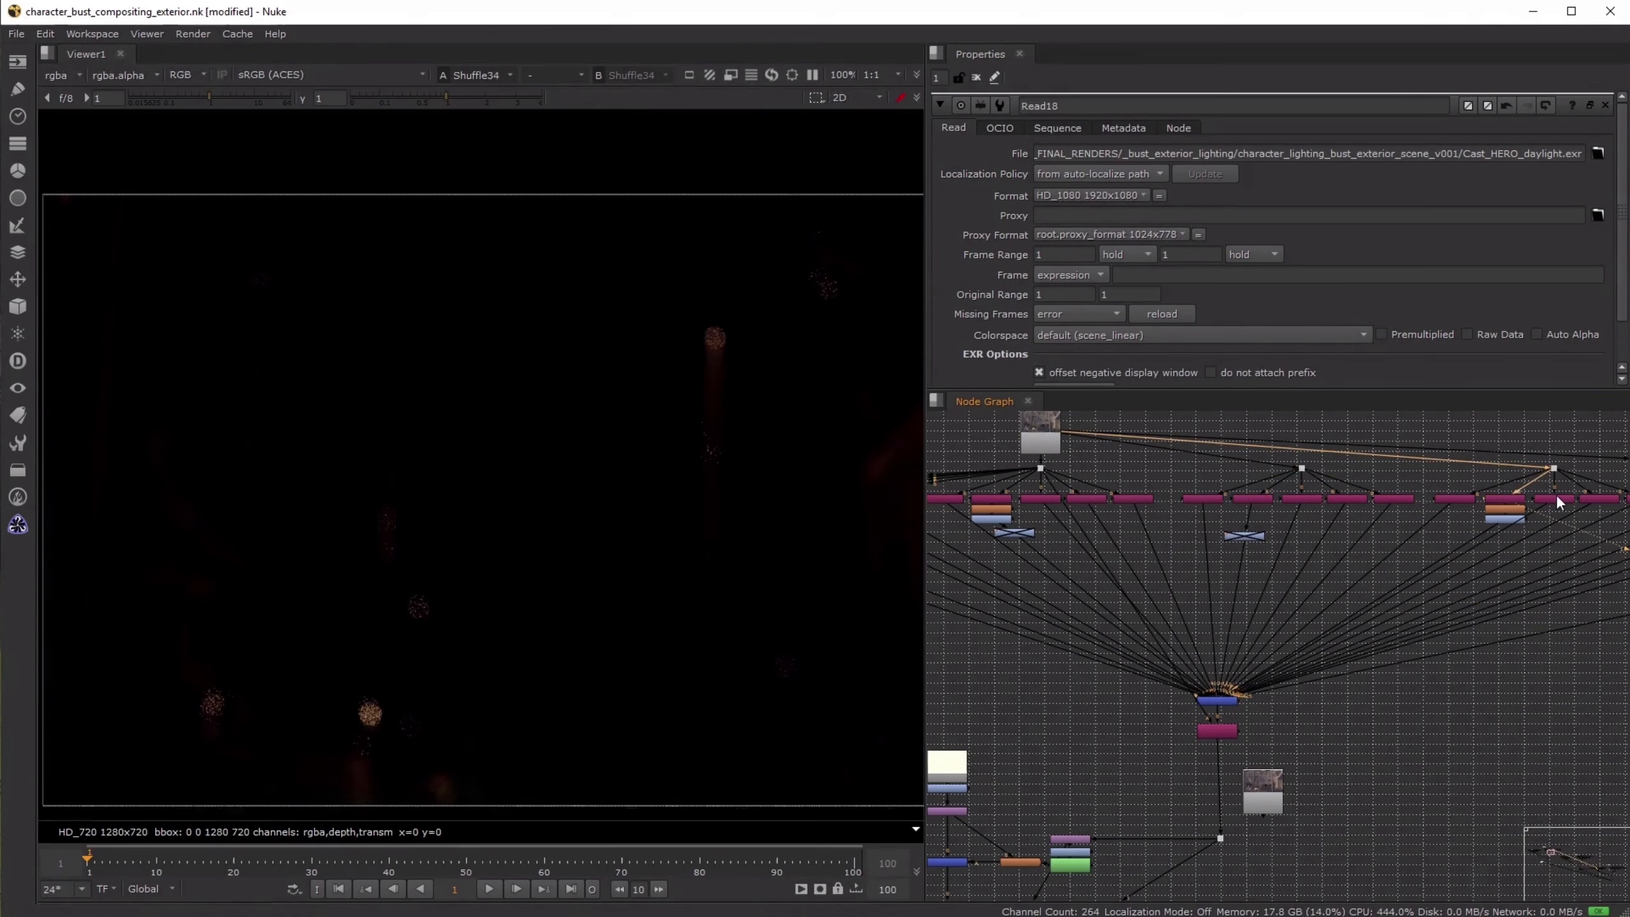
middle_drag(1562, 530, 1309, 523)
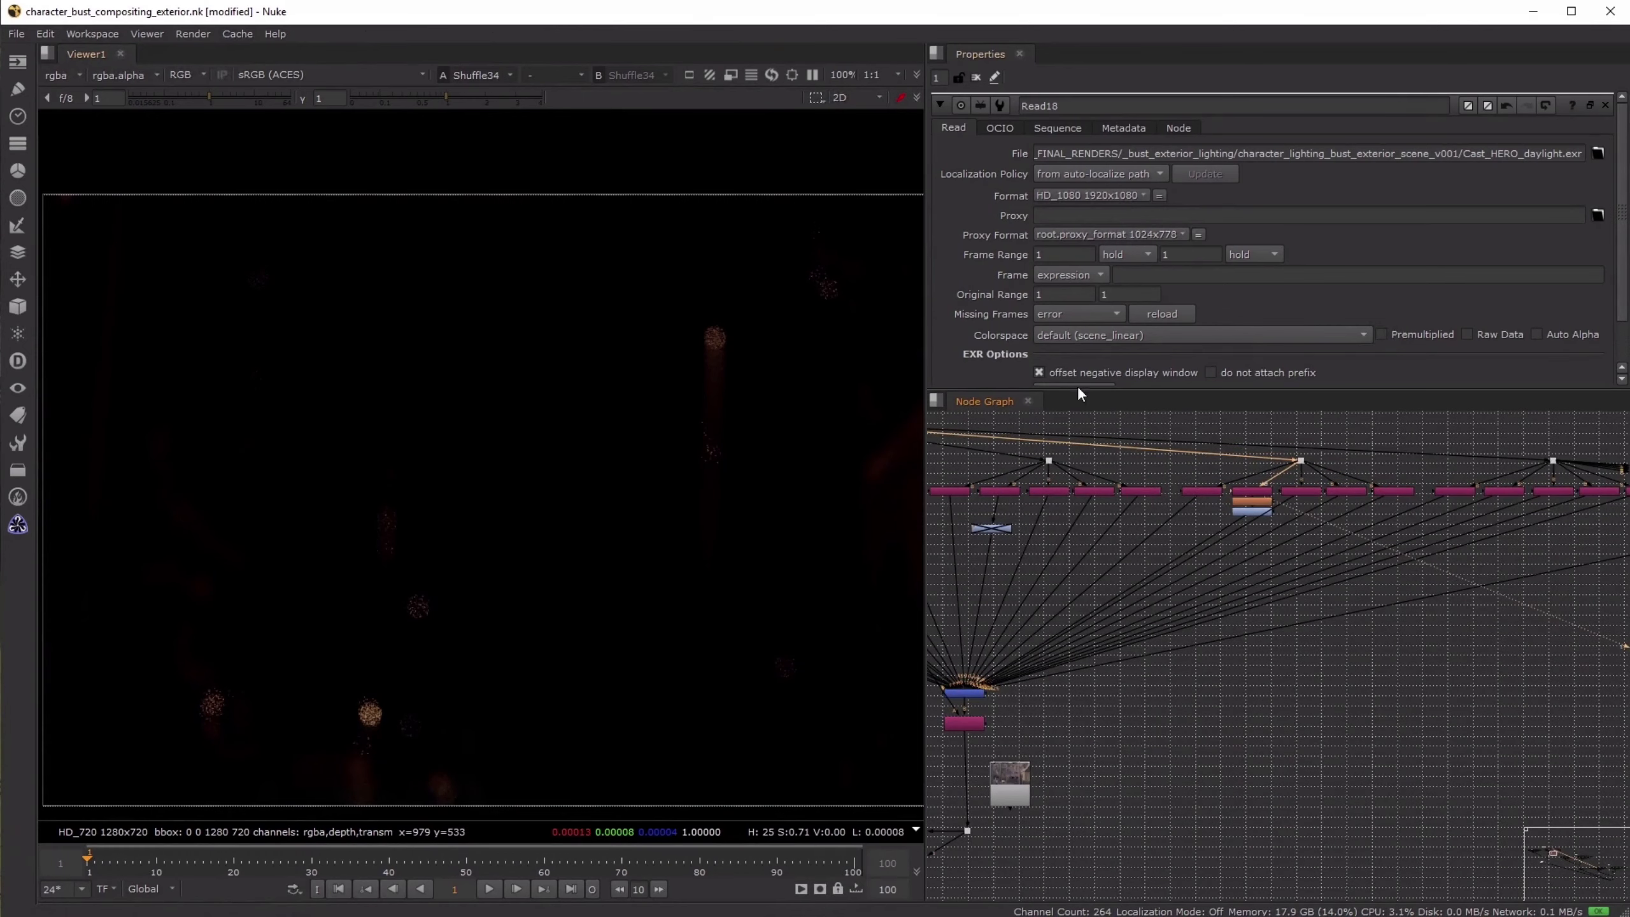
scroll(1238, 497, up, 3)
double_click(1280, 491)
- View Shuffle33, Shuffle32 and Shuffle31 to finish checking the fourth shuffle group
click(1379, 490)
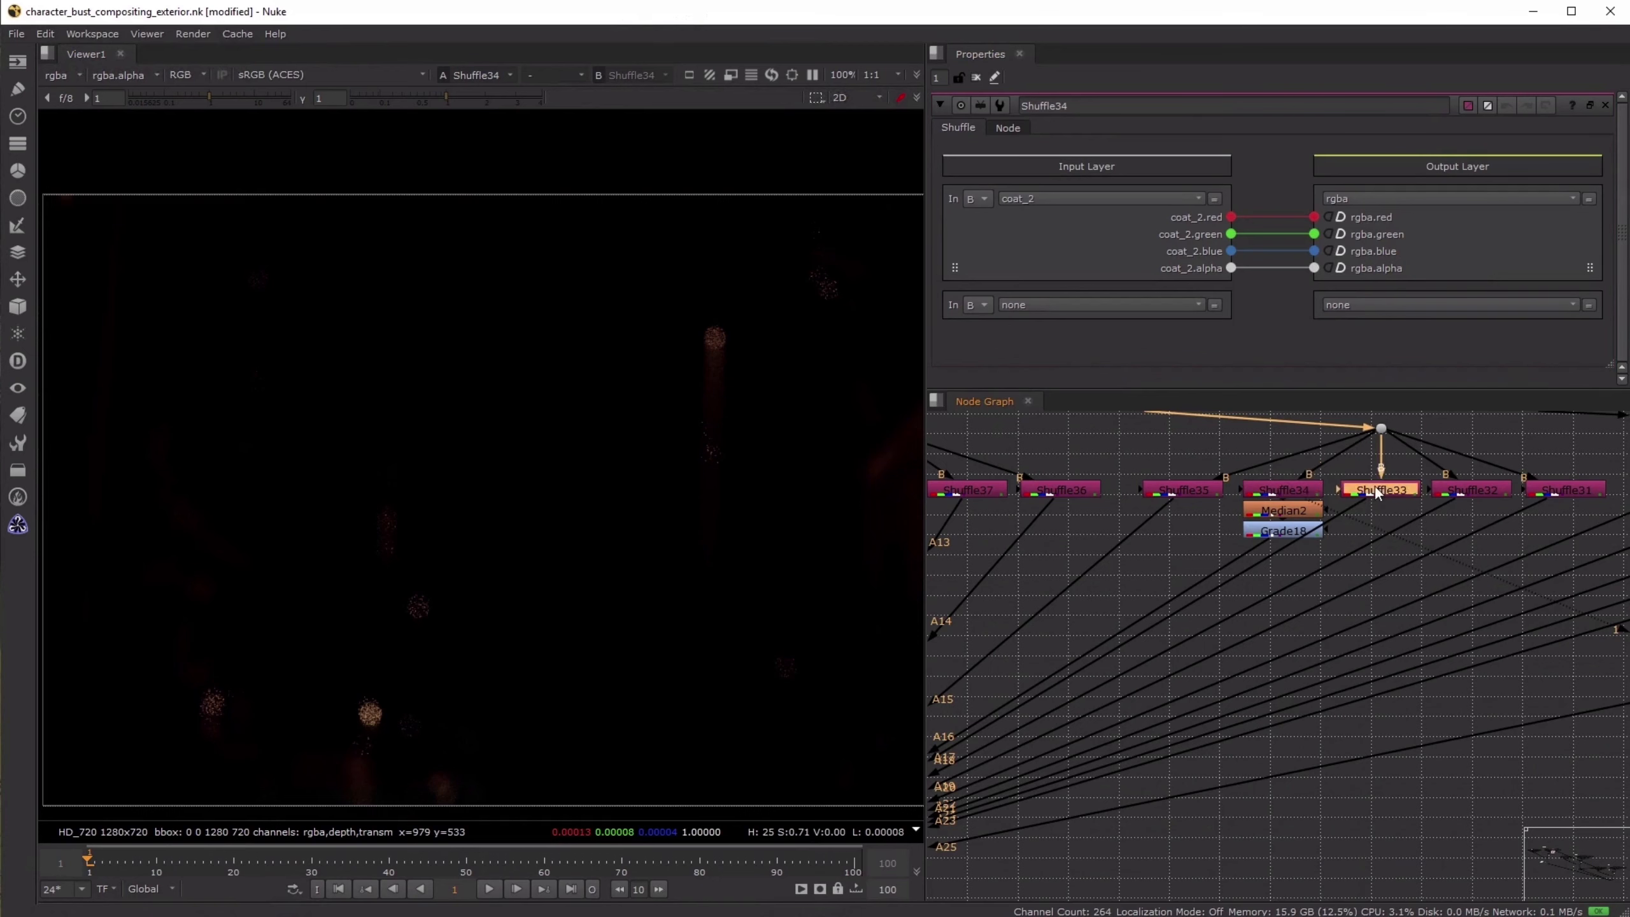
key(1)
click(1473, 489)
key(1)
click(1565, 489)
key(1)
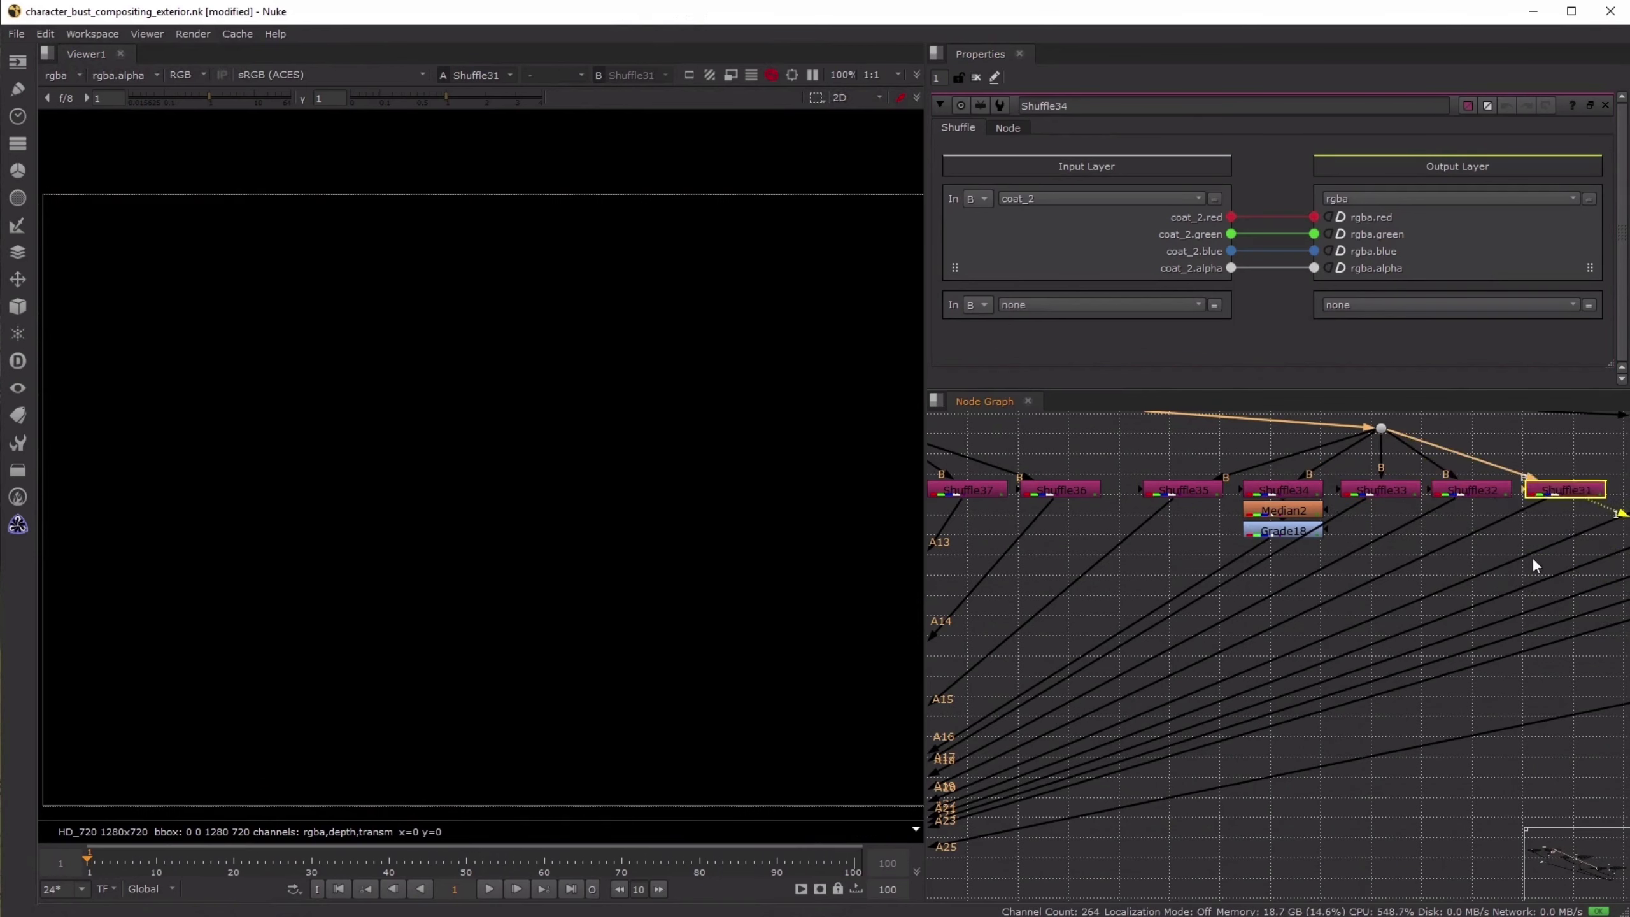
- View the passes of the fifth shuffle group in turn, ending with Shuffle26
scroll(1532, 556, down, 4)
click(1238, 516)
key(1)
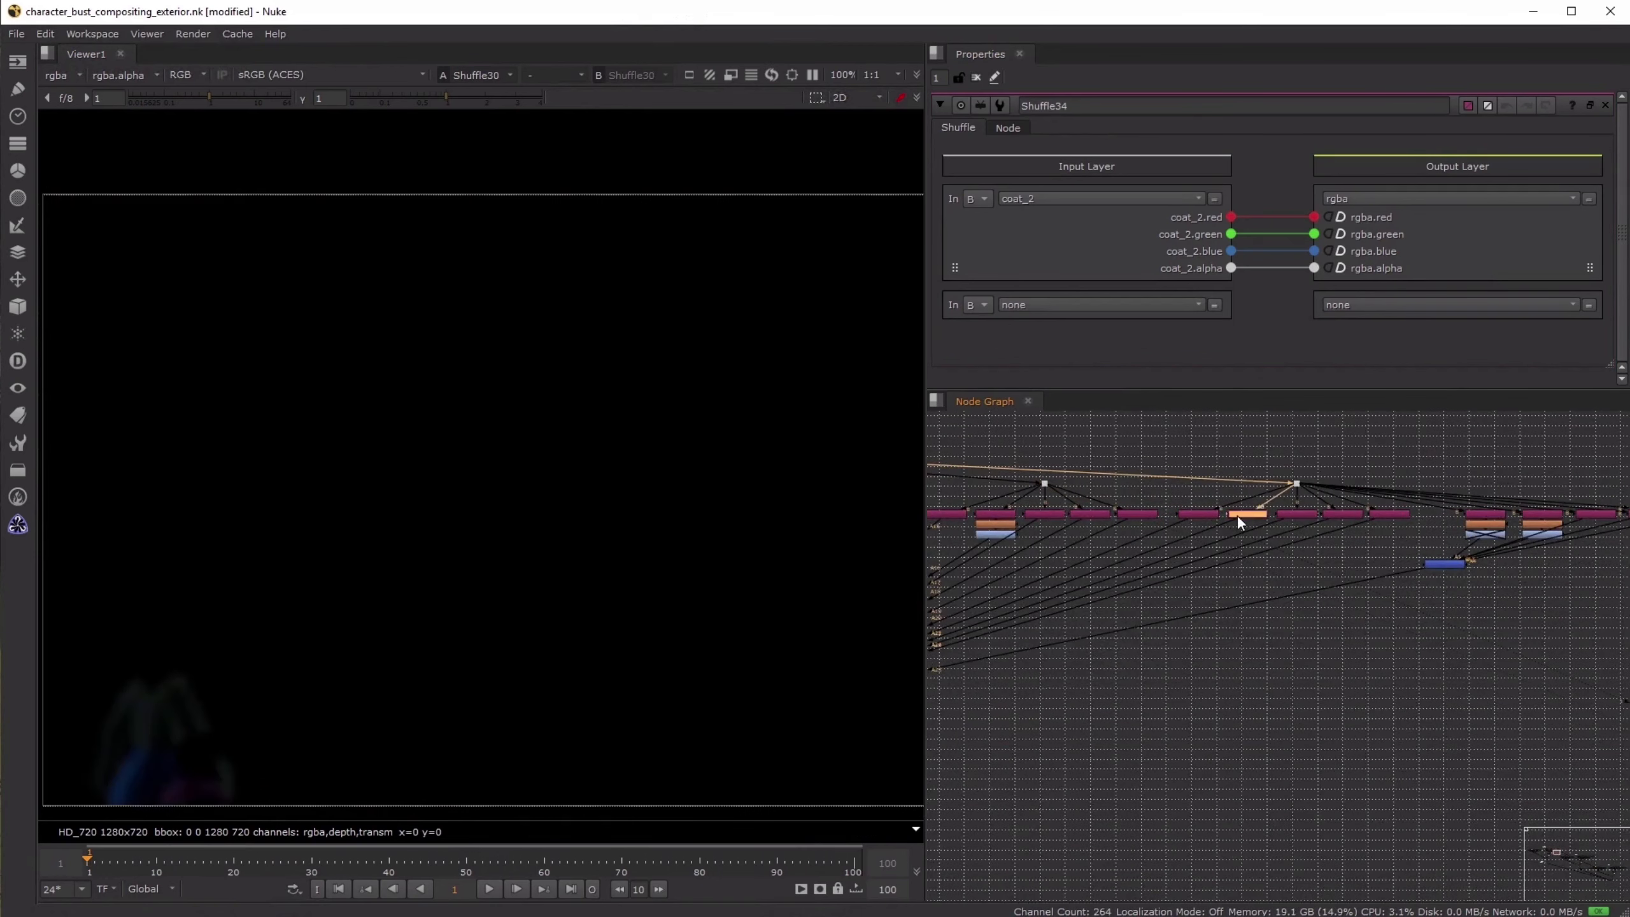
click(1285, 516)
key(1)
click(1347, 515)
key(1)
click(1387, 518)
key(1)
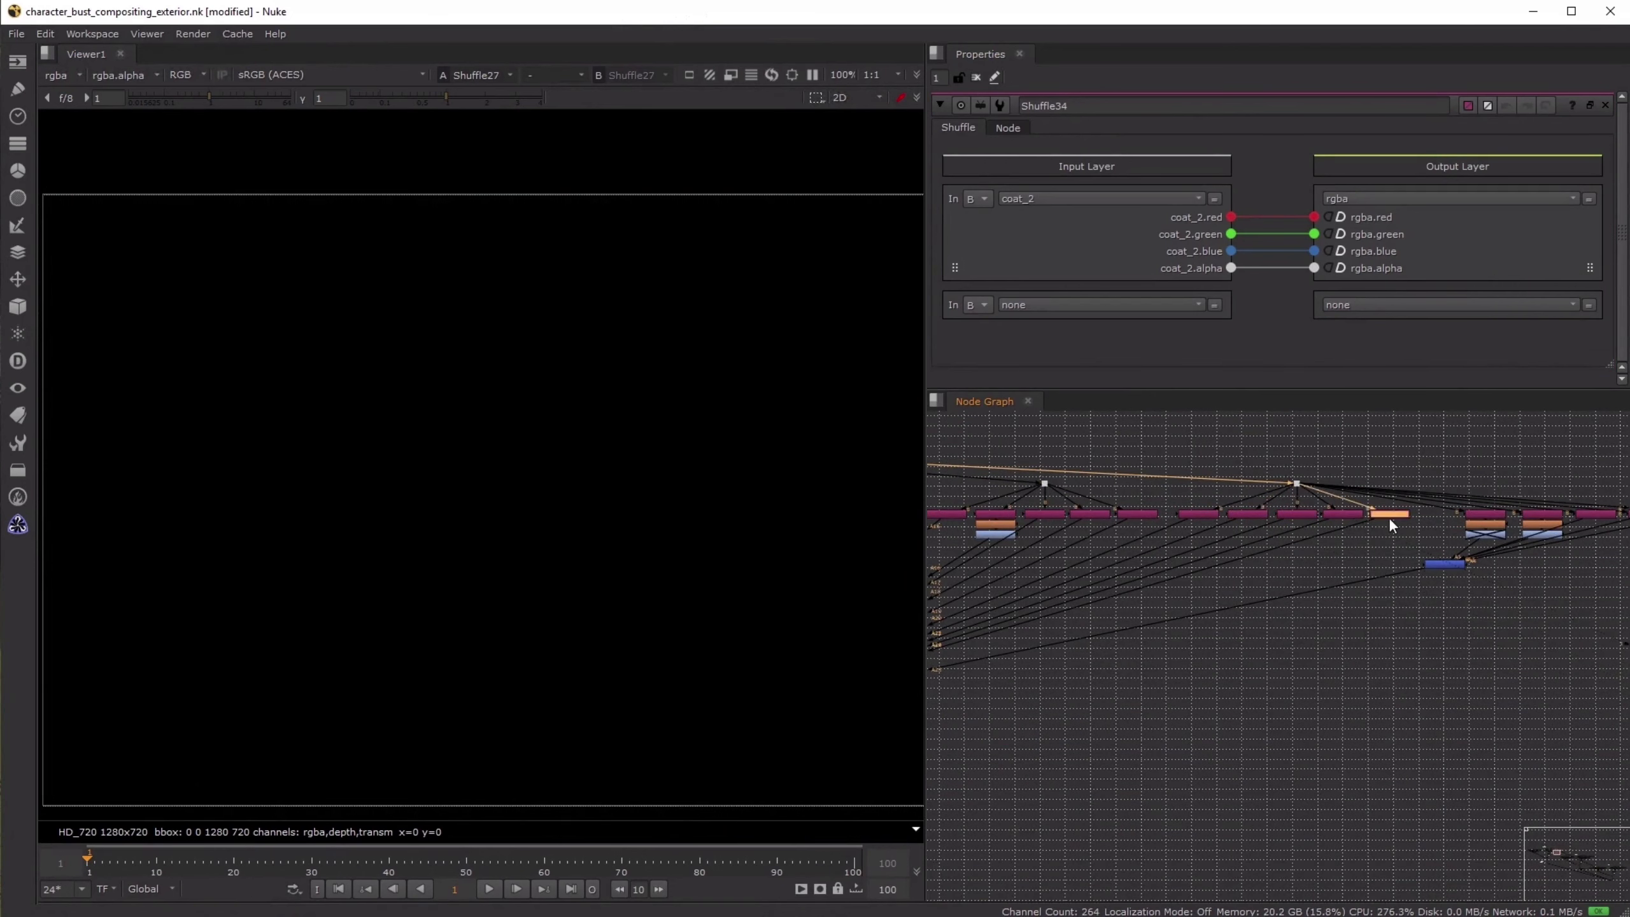
- Select the last group of shuffles with its merge, and open Shuffle51's properties to check its input layer
middle_drag(1388, 517, 1152, 505)
drag(1548, 467, 1184, 618)
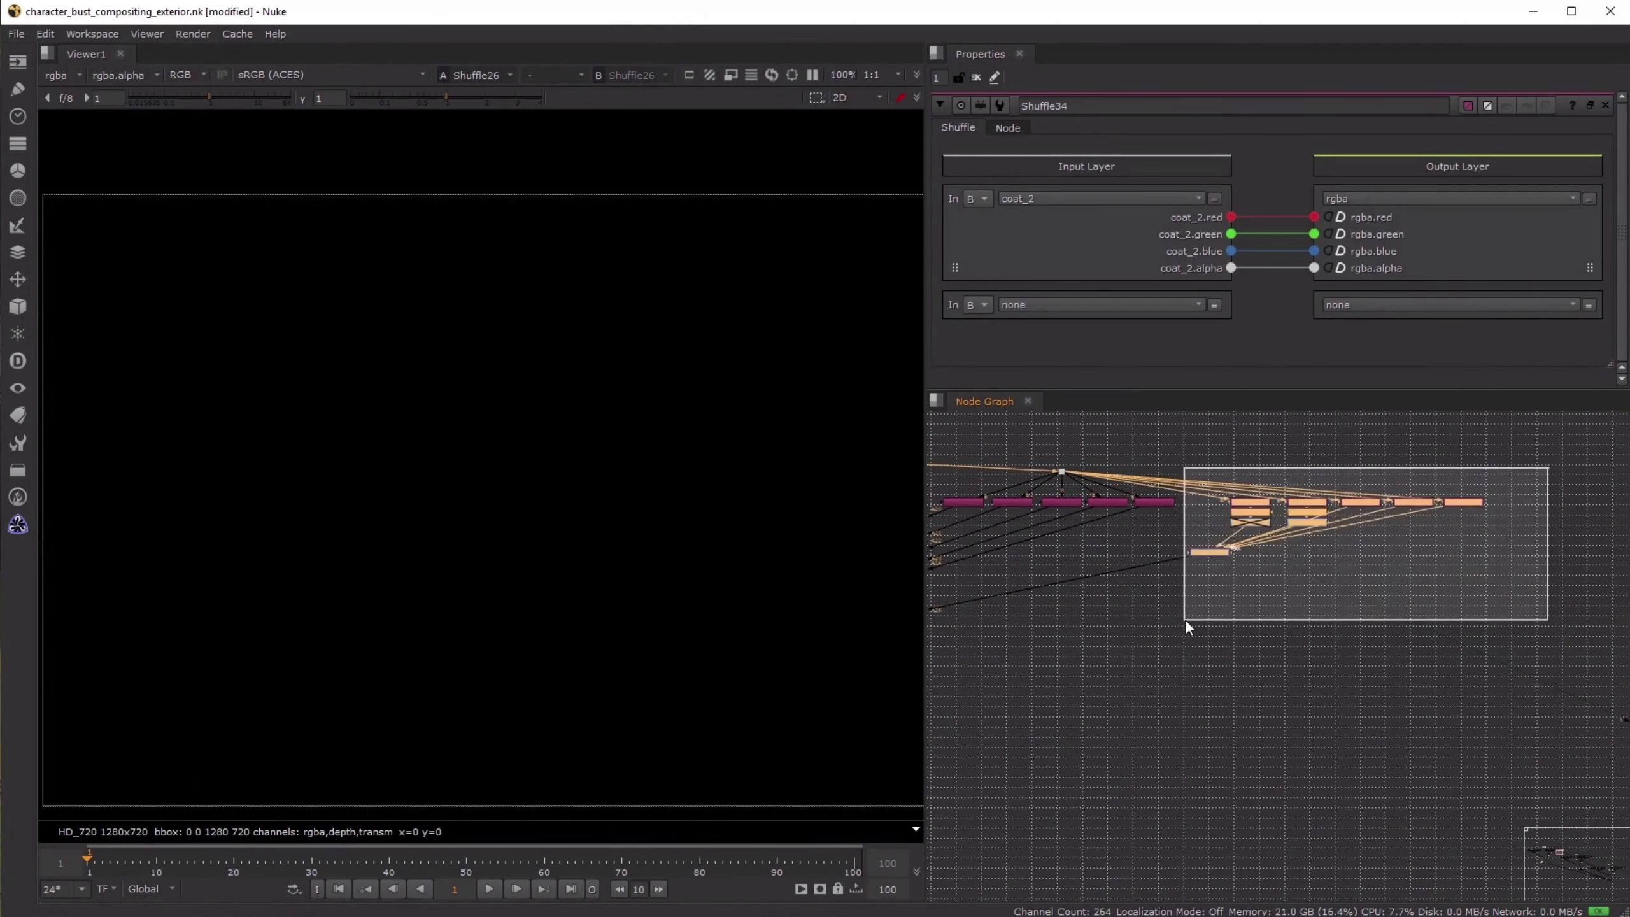
scroll(1222, 525, up, 3)
click(1238, 615)
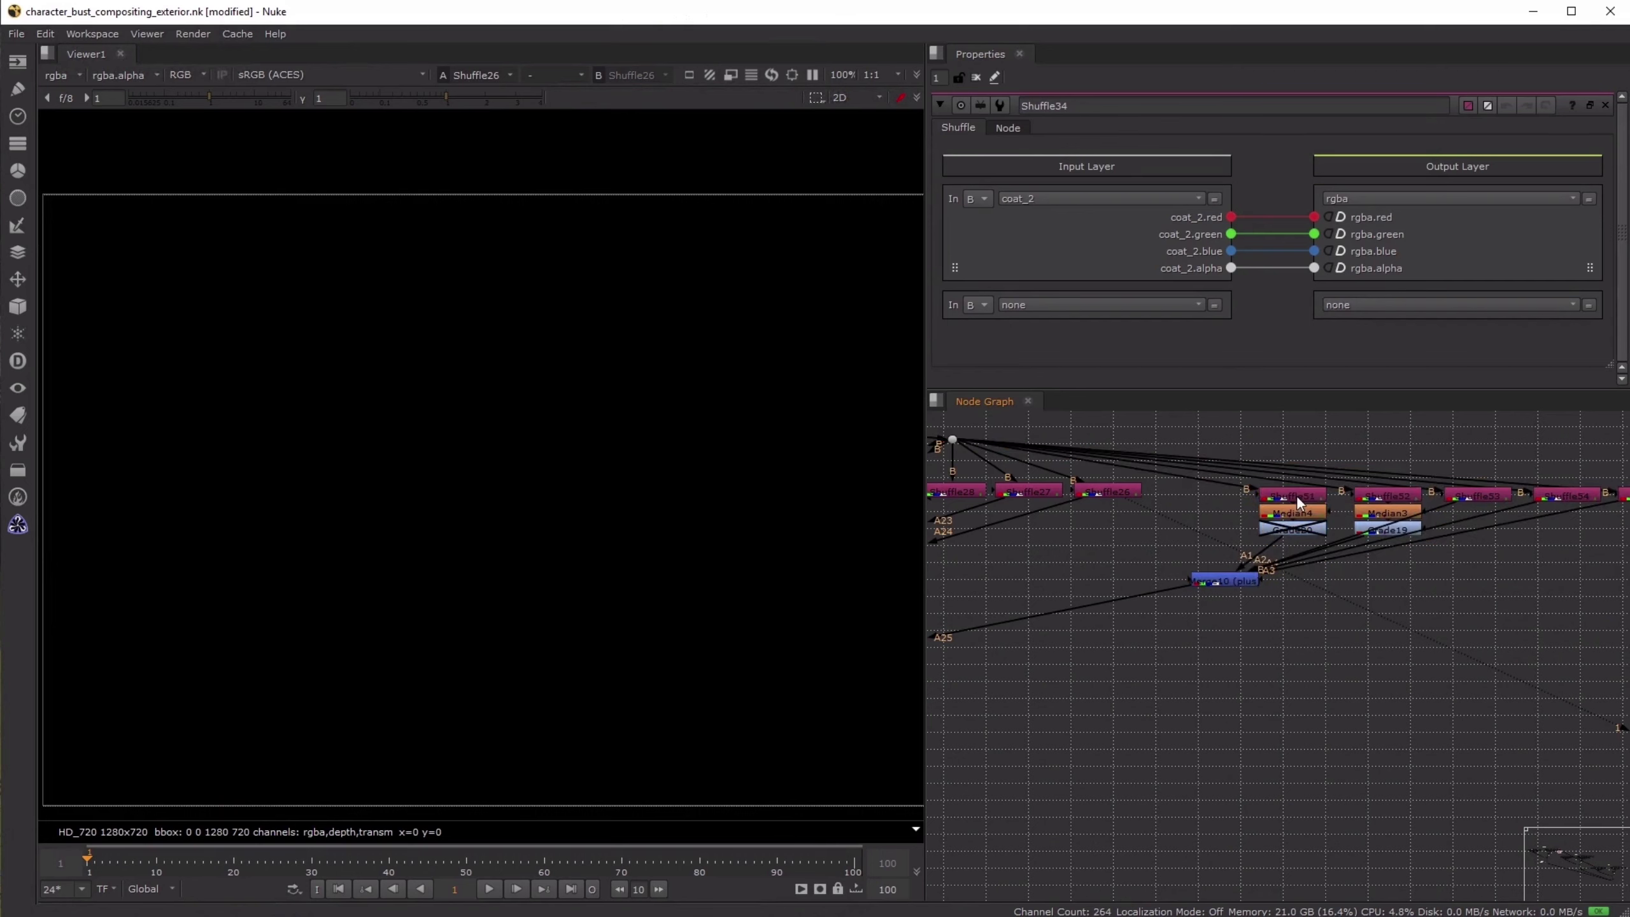
click(1297, 501)
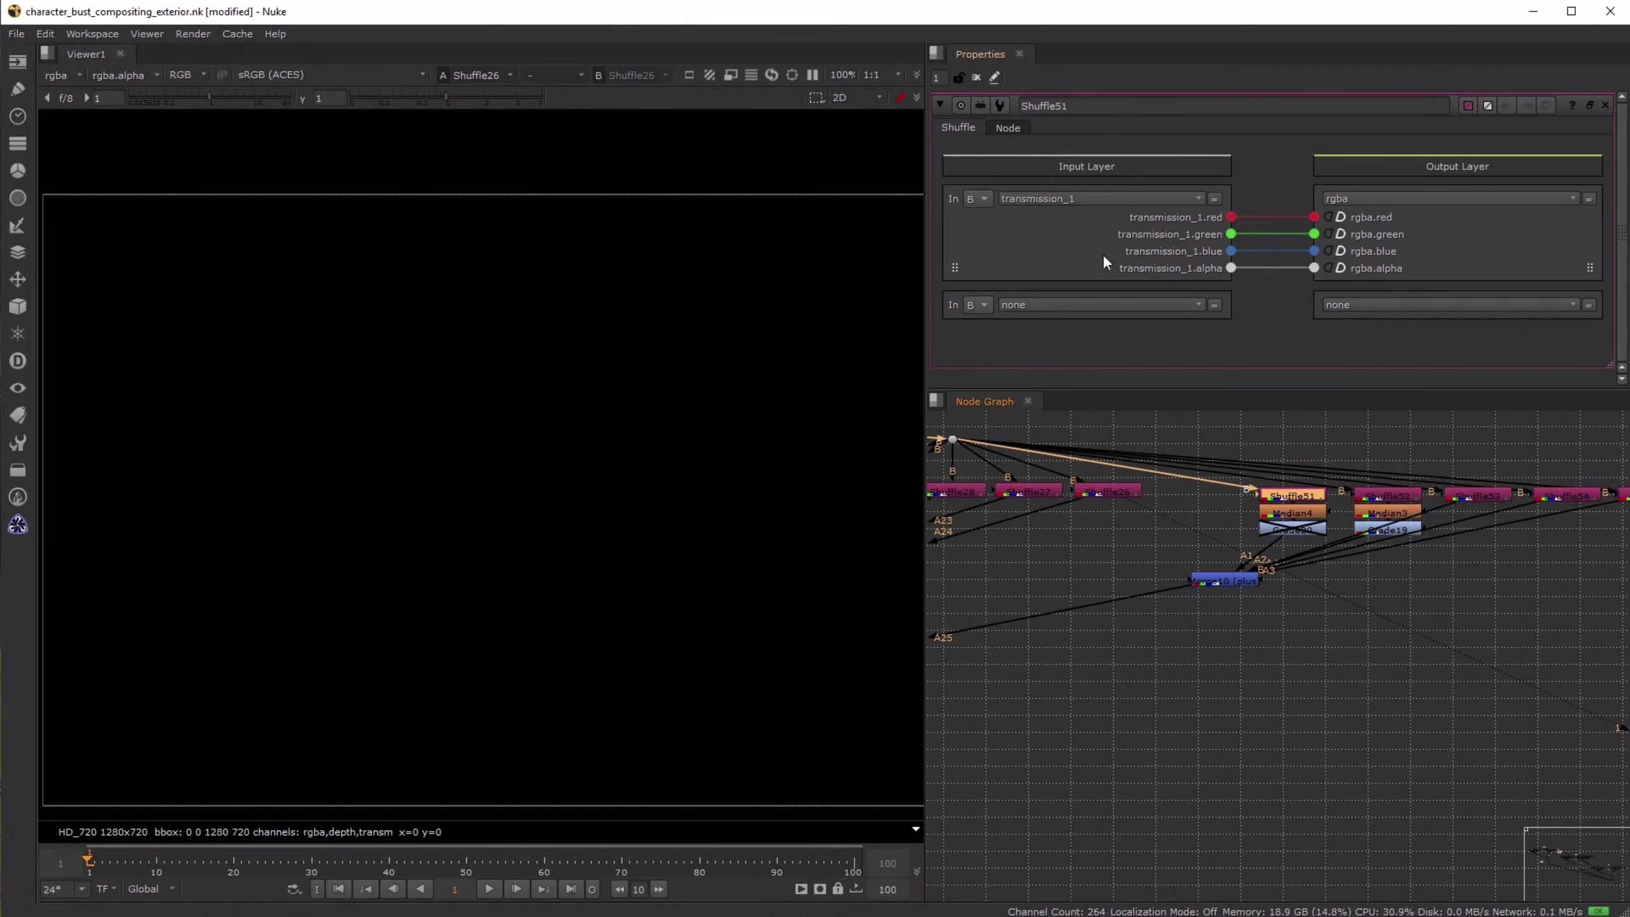
- View the combined result at Merge8, and check it against the original Read8 daylight background render
scroll(1202, 450, down, 5)
scroll(1028, 617, up, 5)
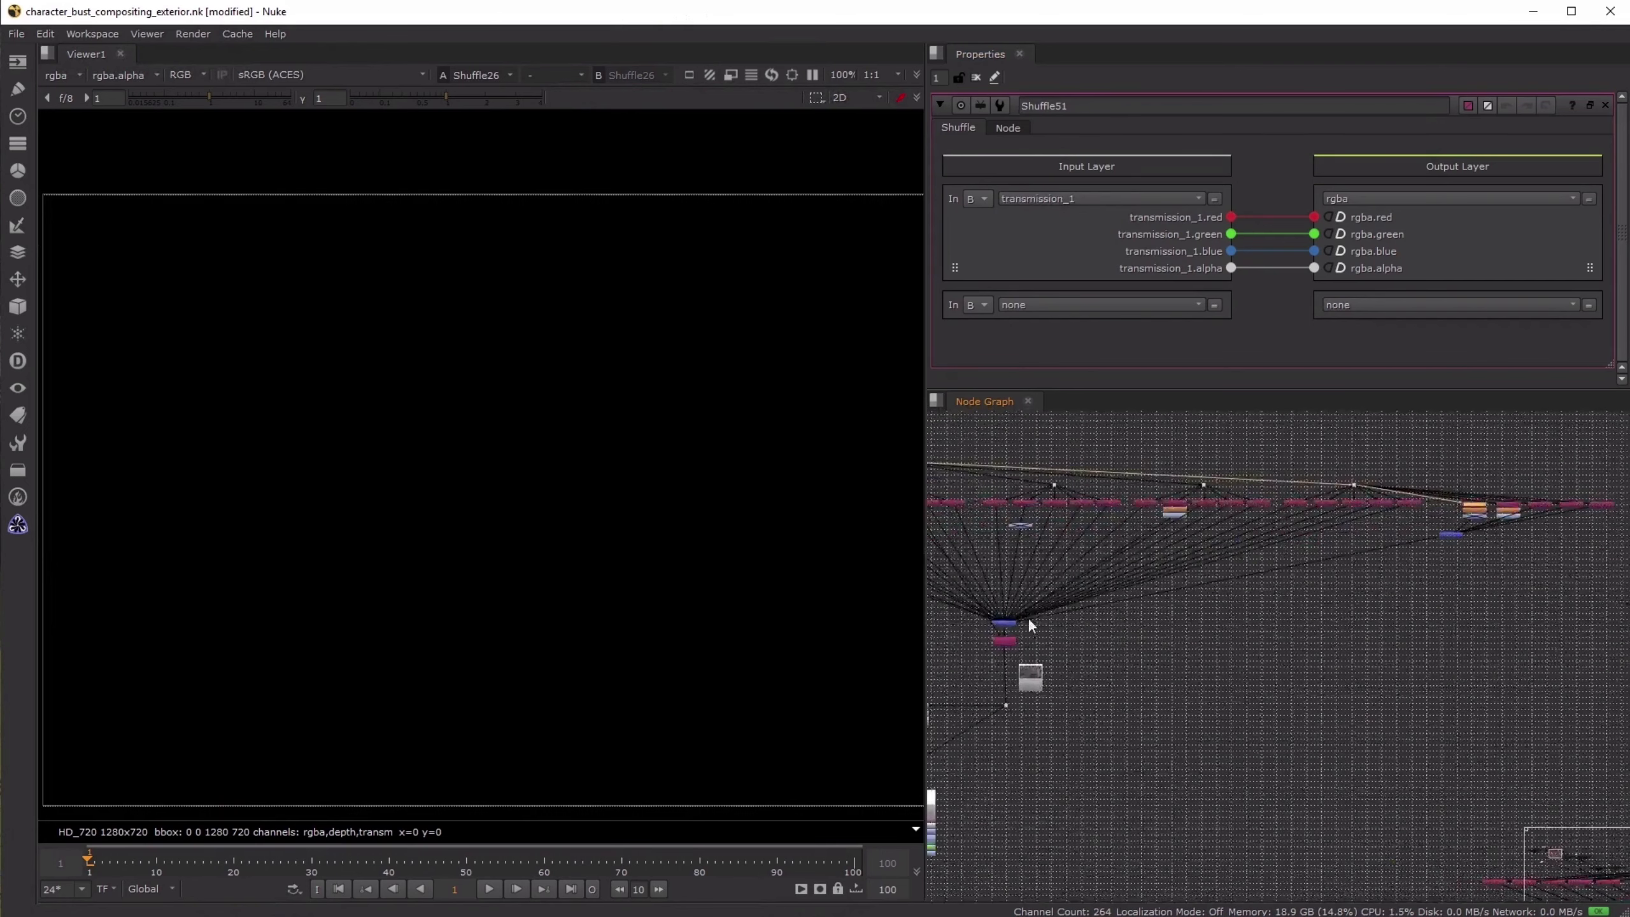
click(1013, 622)
key(1)
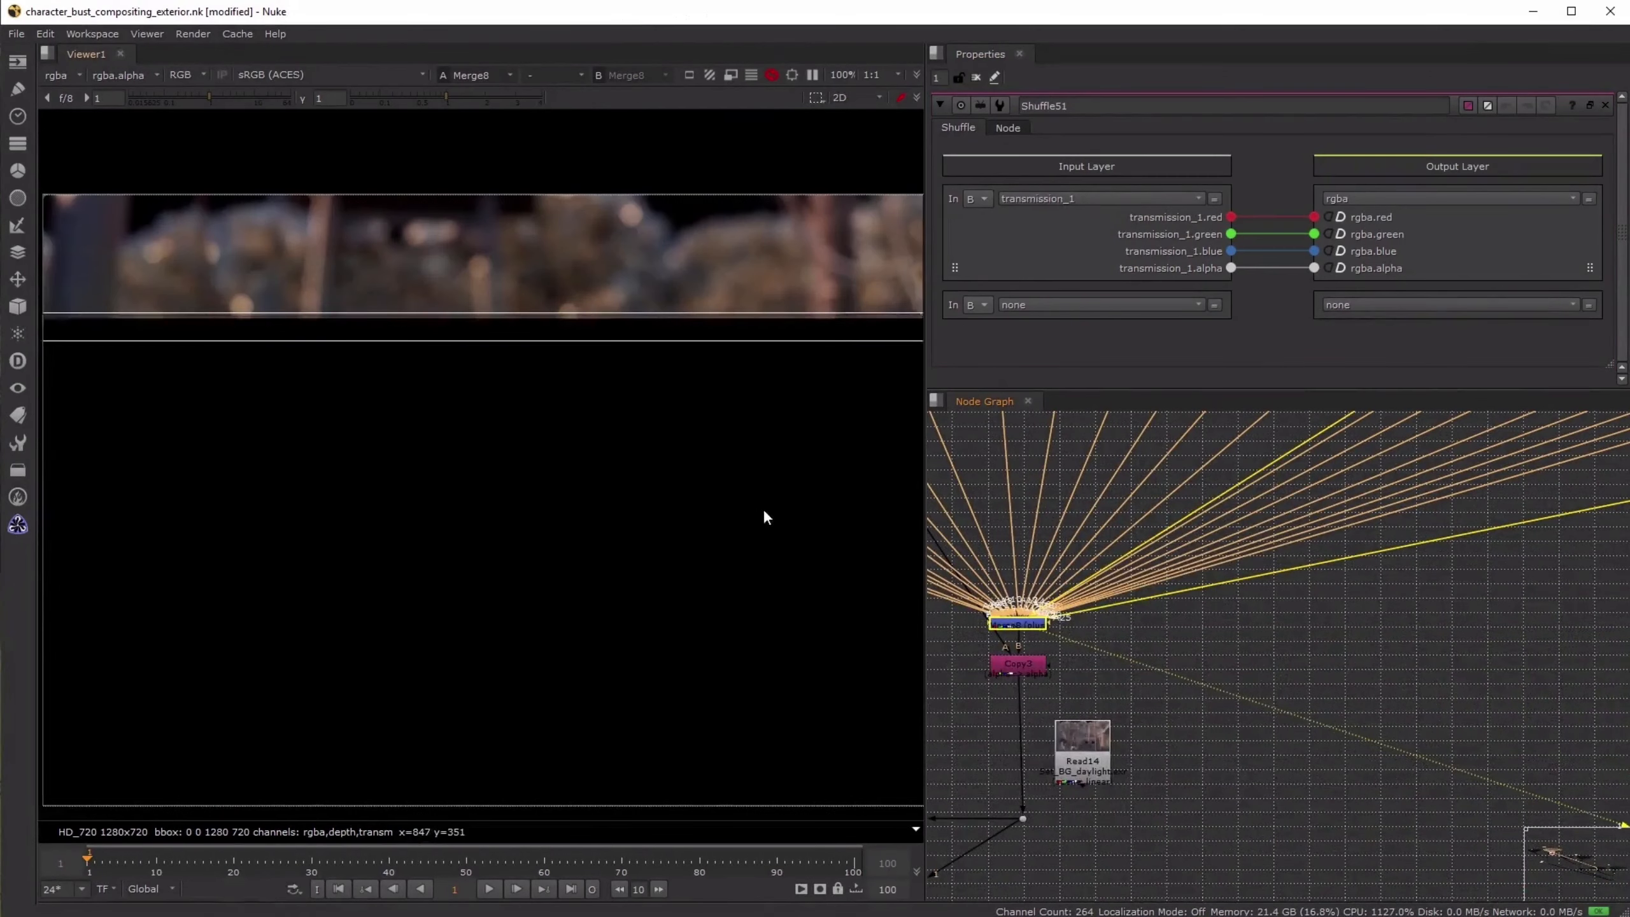
middle_drag(1089, 508, 1338, 648)
scroll(1275, 635, down, 2)
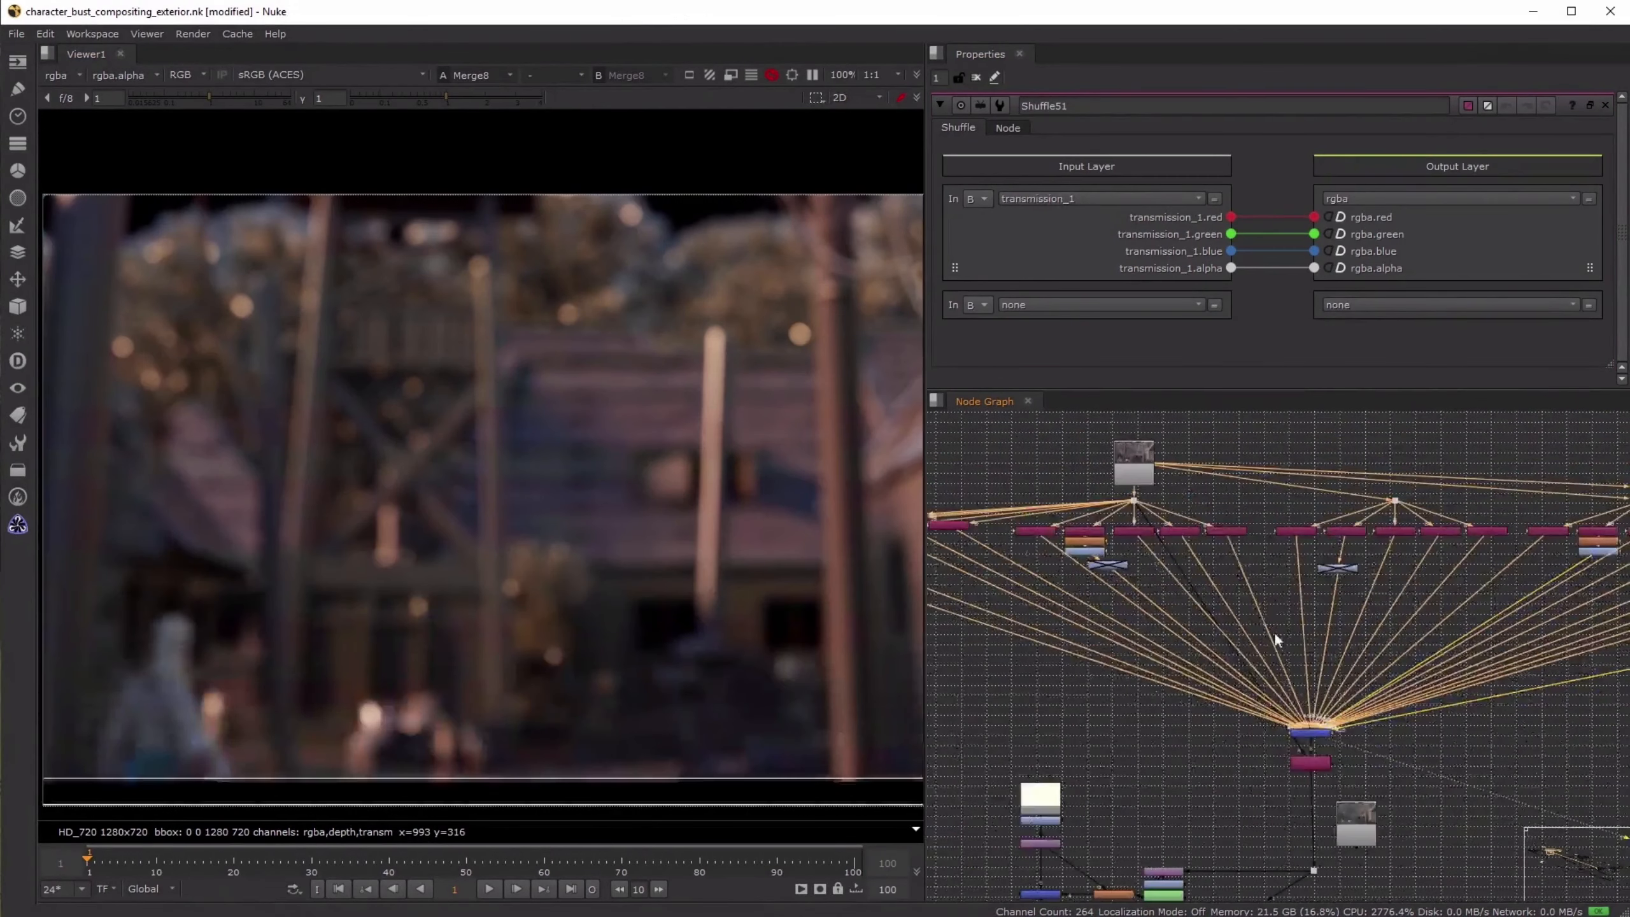
click(1141, 470)
key(1)
key(ctrl+z)
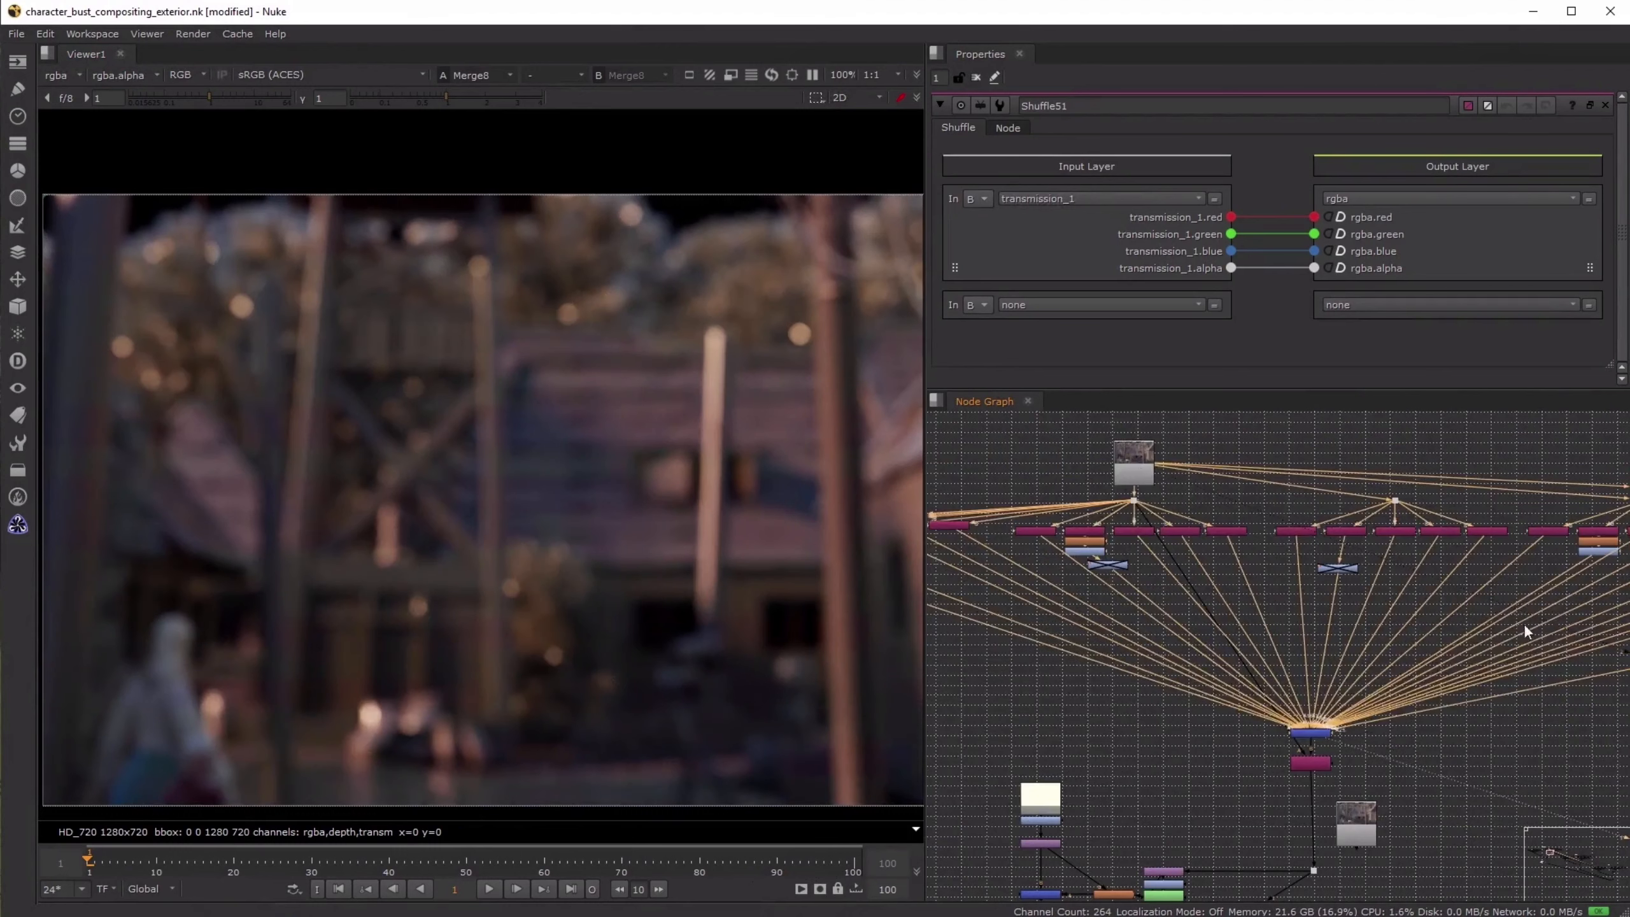
- Insert a dot on the connection from Merge10 to the main merge, and disconnect the dot from Merge10
middle_drag(1584, 639, 1117, 607)
click(1551, 570)
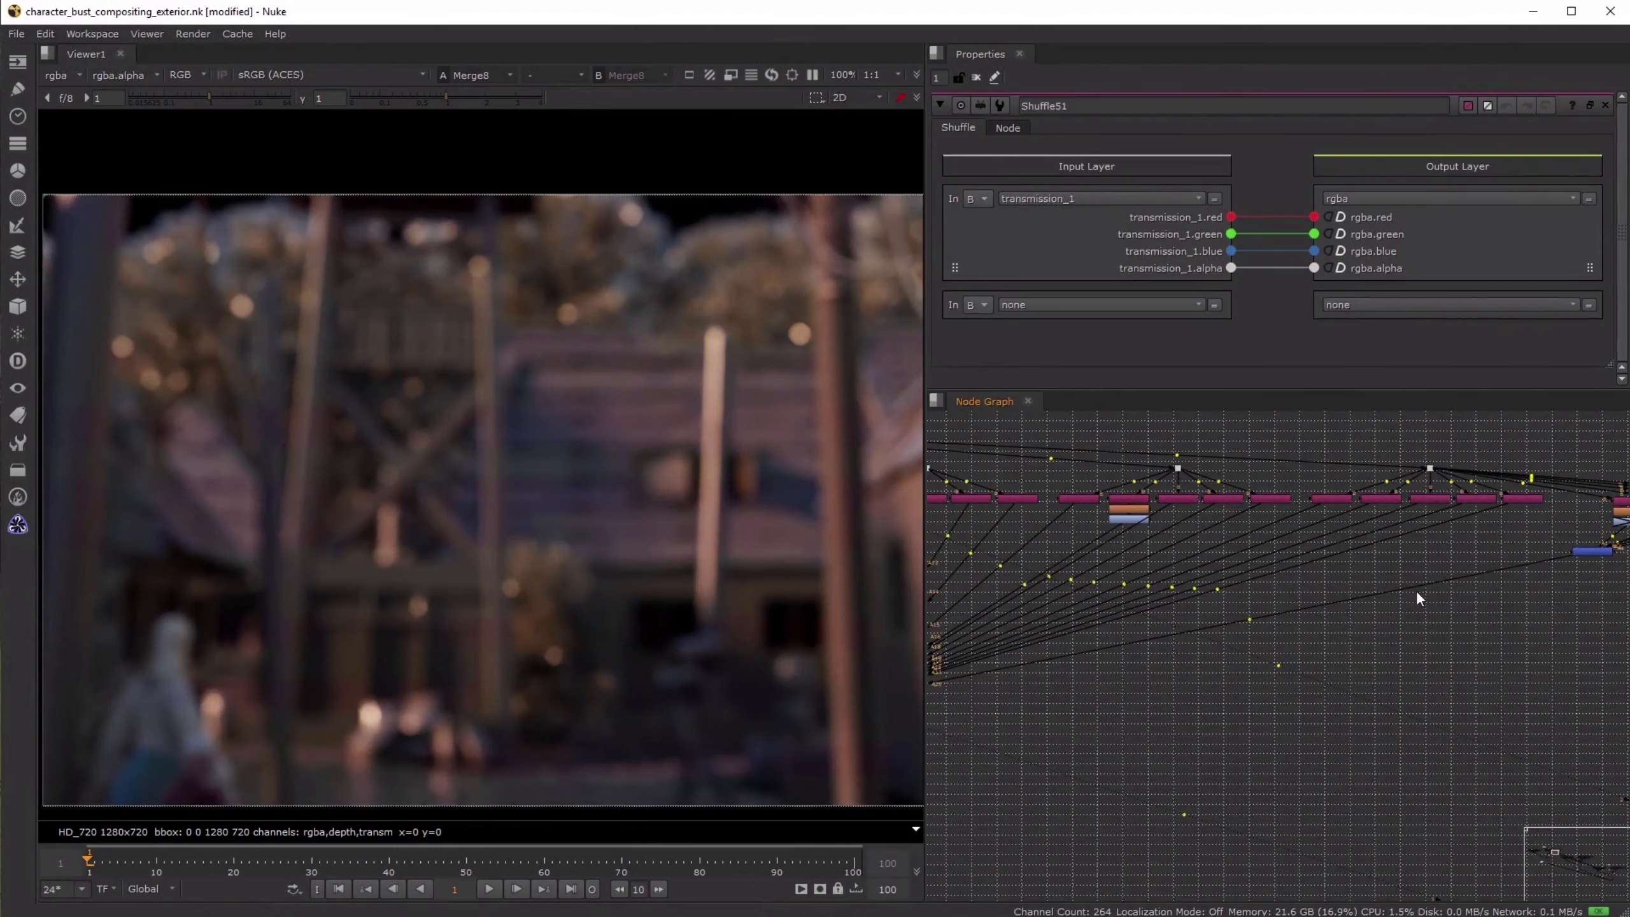
ctrl+drag(1250, 620, 1566, 578)
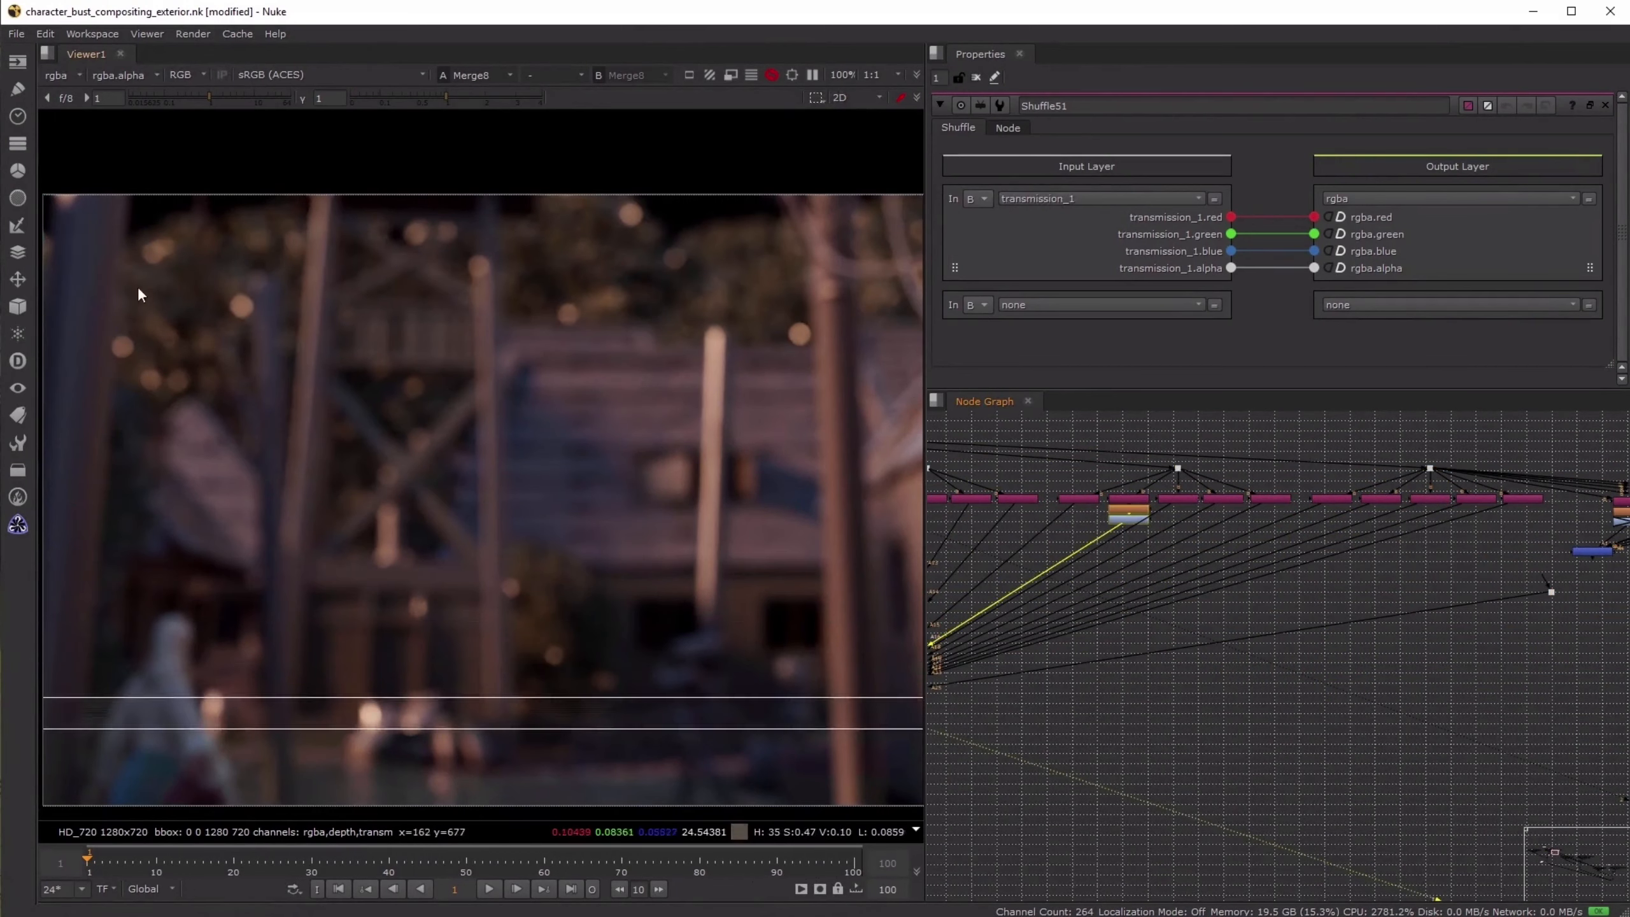
- Compare Read8 with Merge8 while the transmission passes are unplugged, and reconnect the dot to Merge10
key(1)
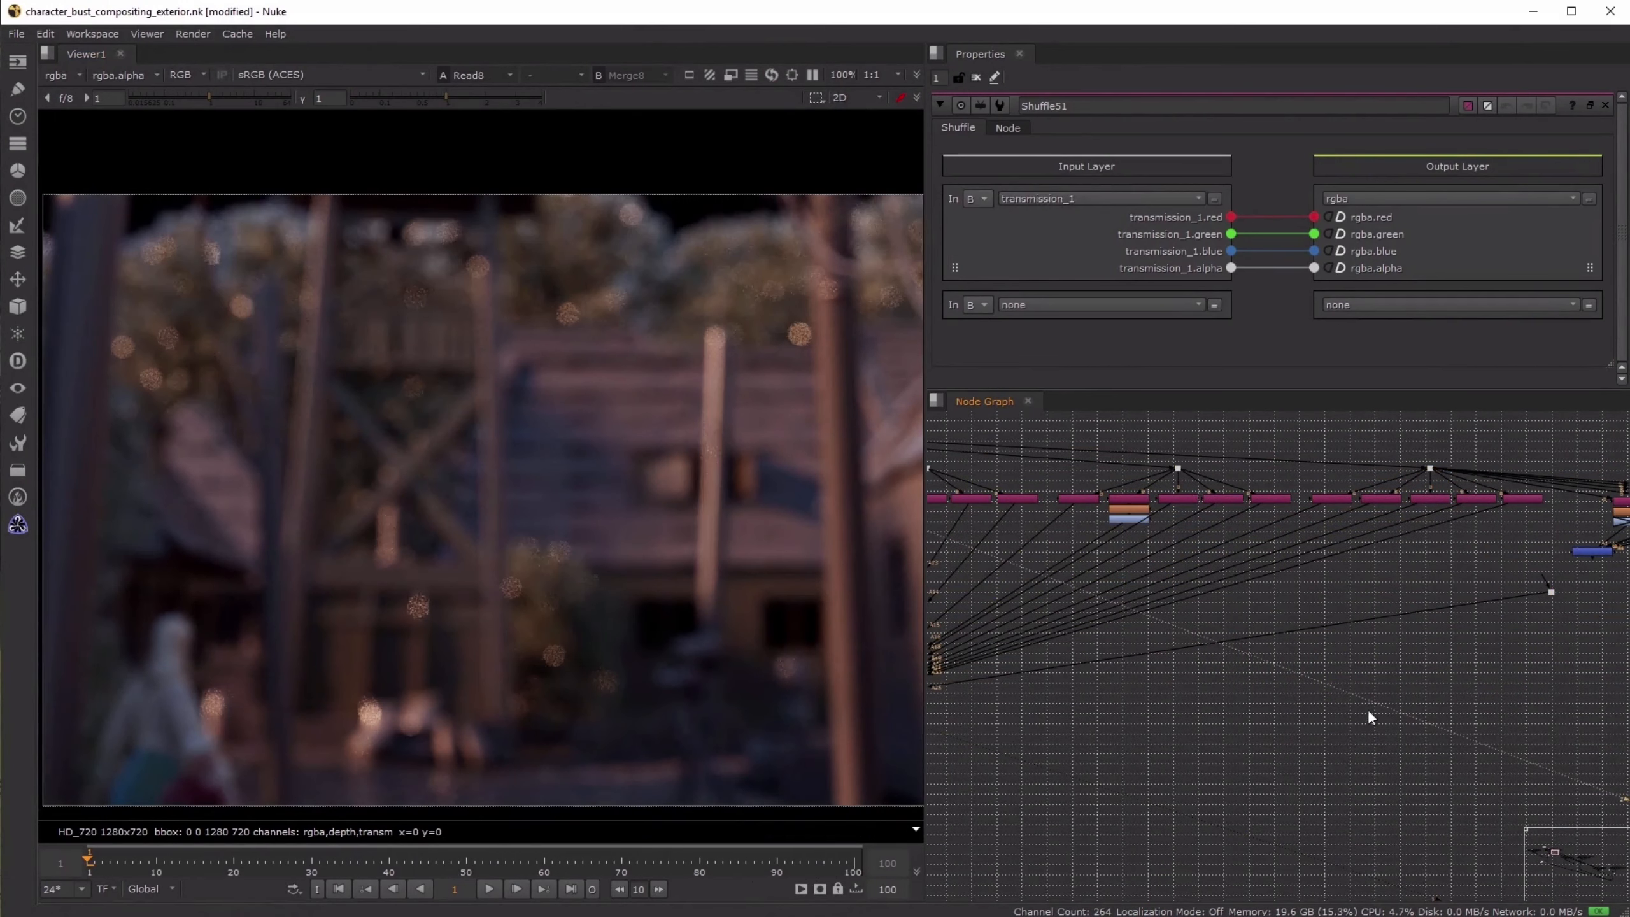
key(ctrl+z)
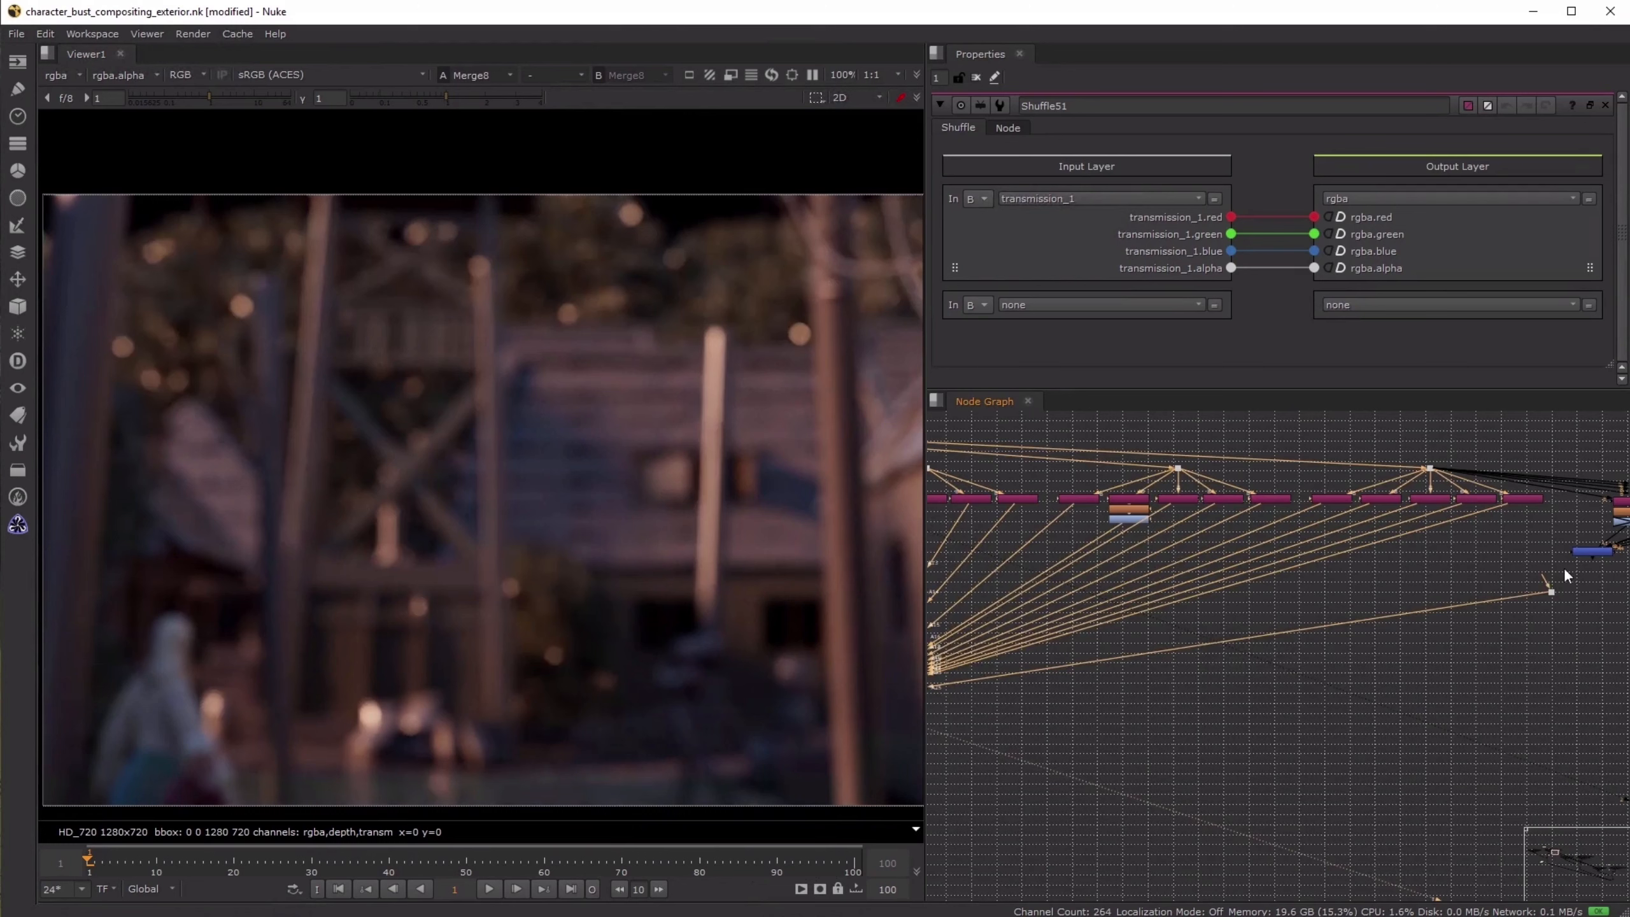
middle_drag(1572, 555, 1283, 581)
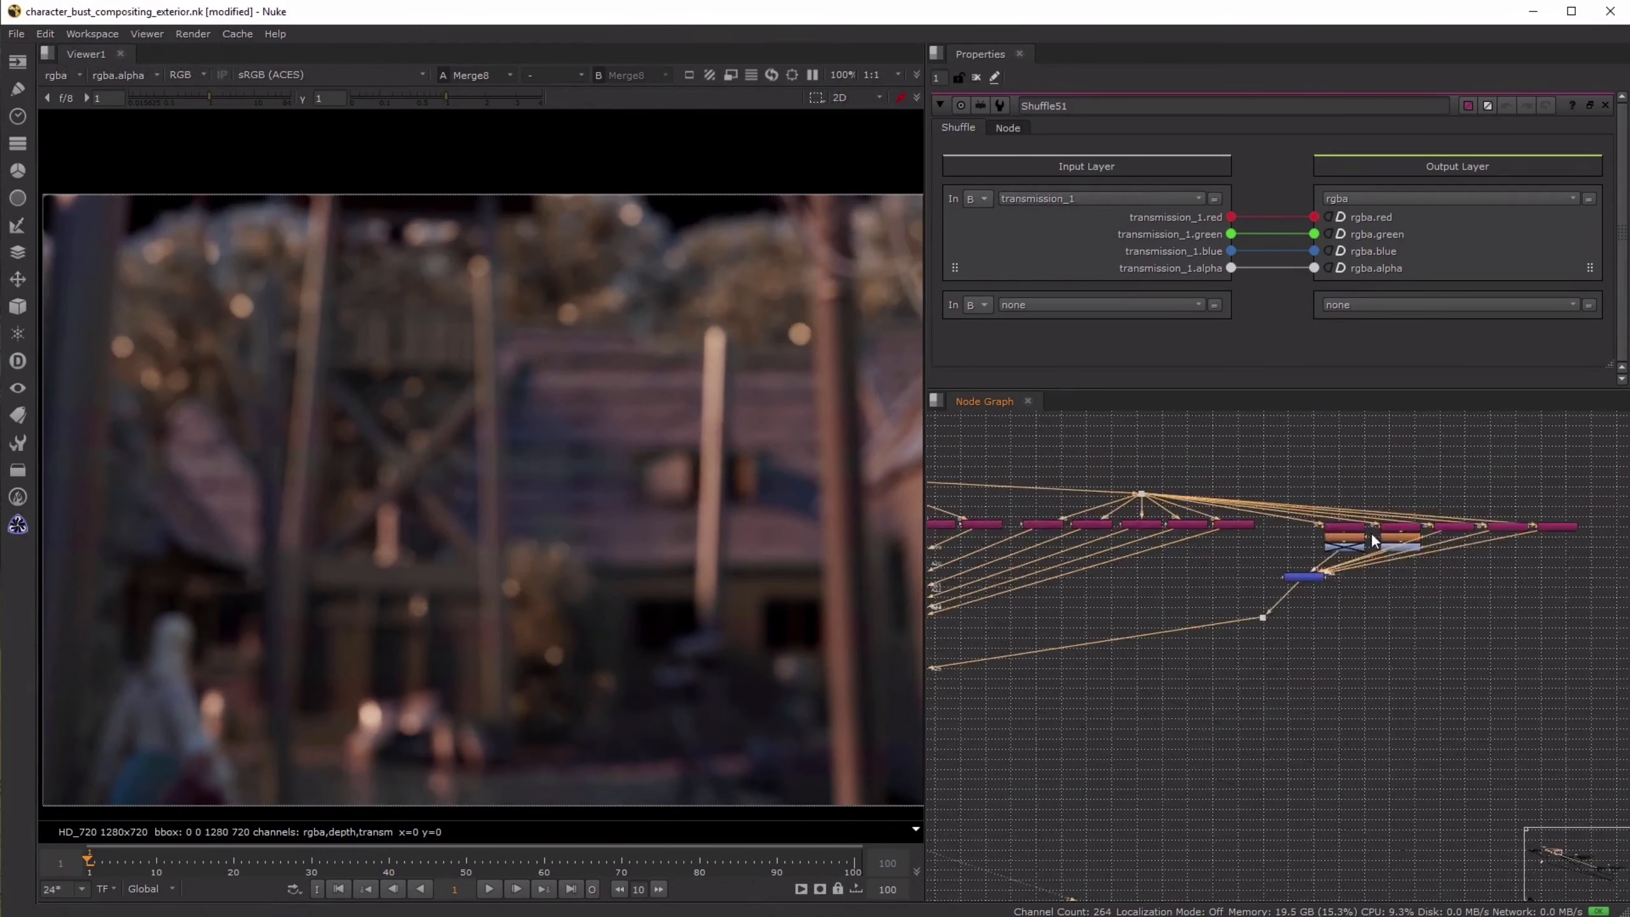
- View the transmission passes from Shuffle51 through Shuffle54 in turn
scroll(1324, 521, up, 5)
key(1)
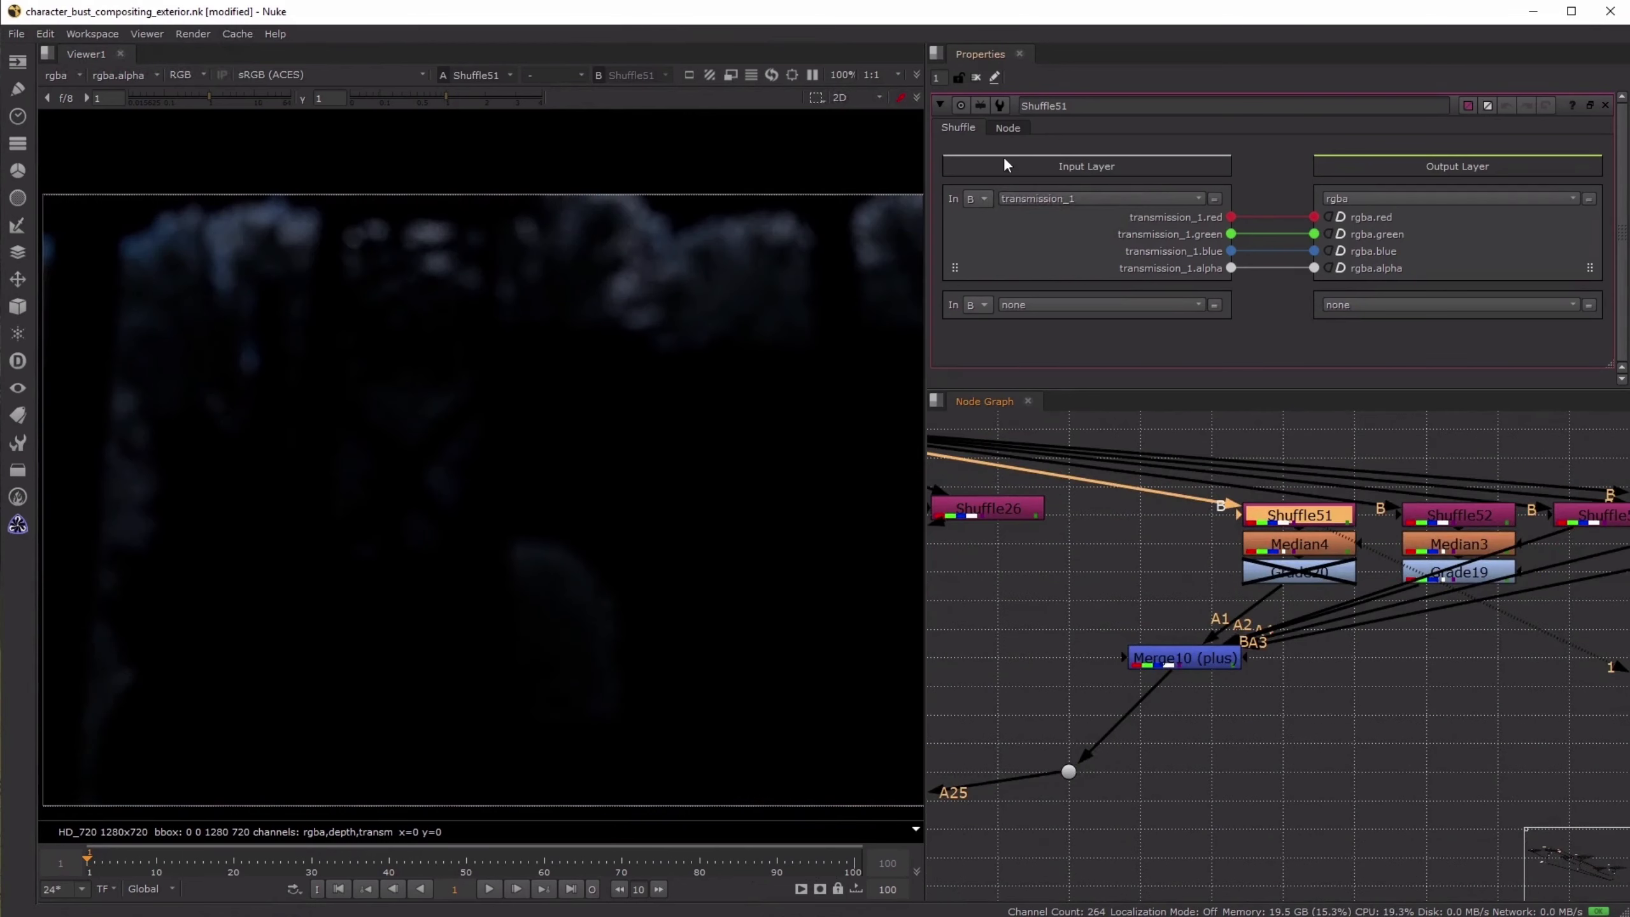
key(2)
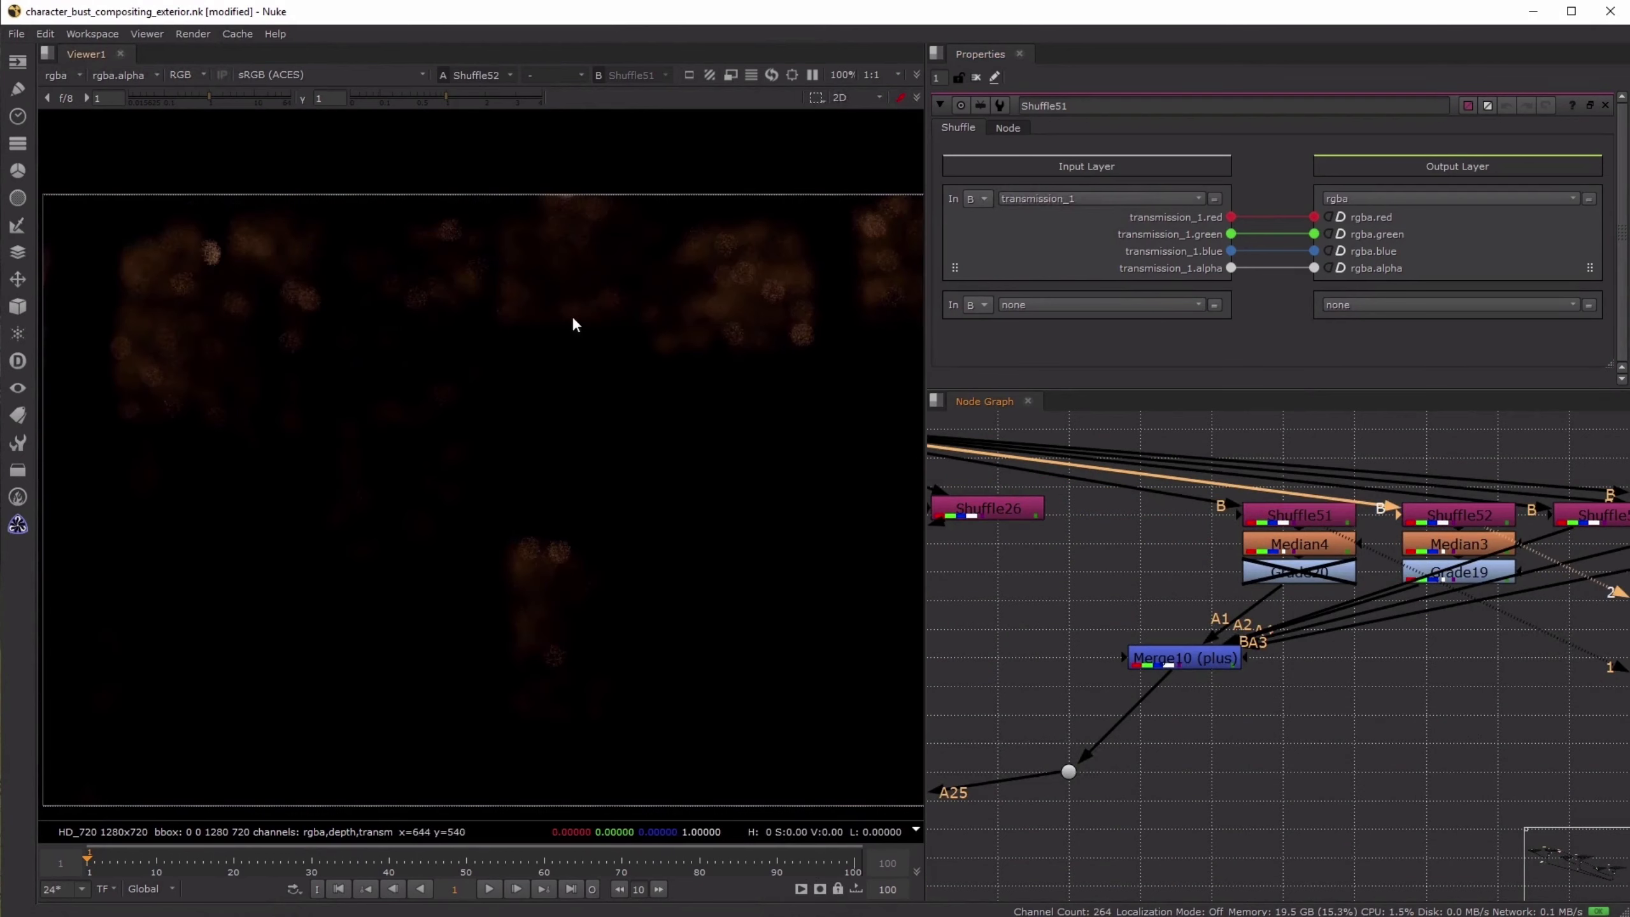
middle_drag(1513, 495, 1198, 500)
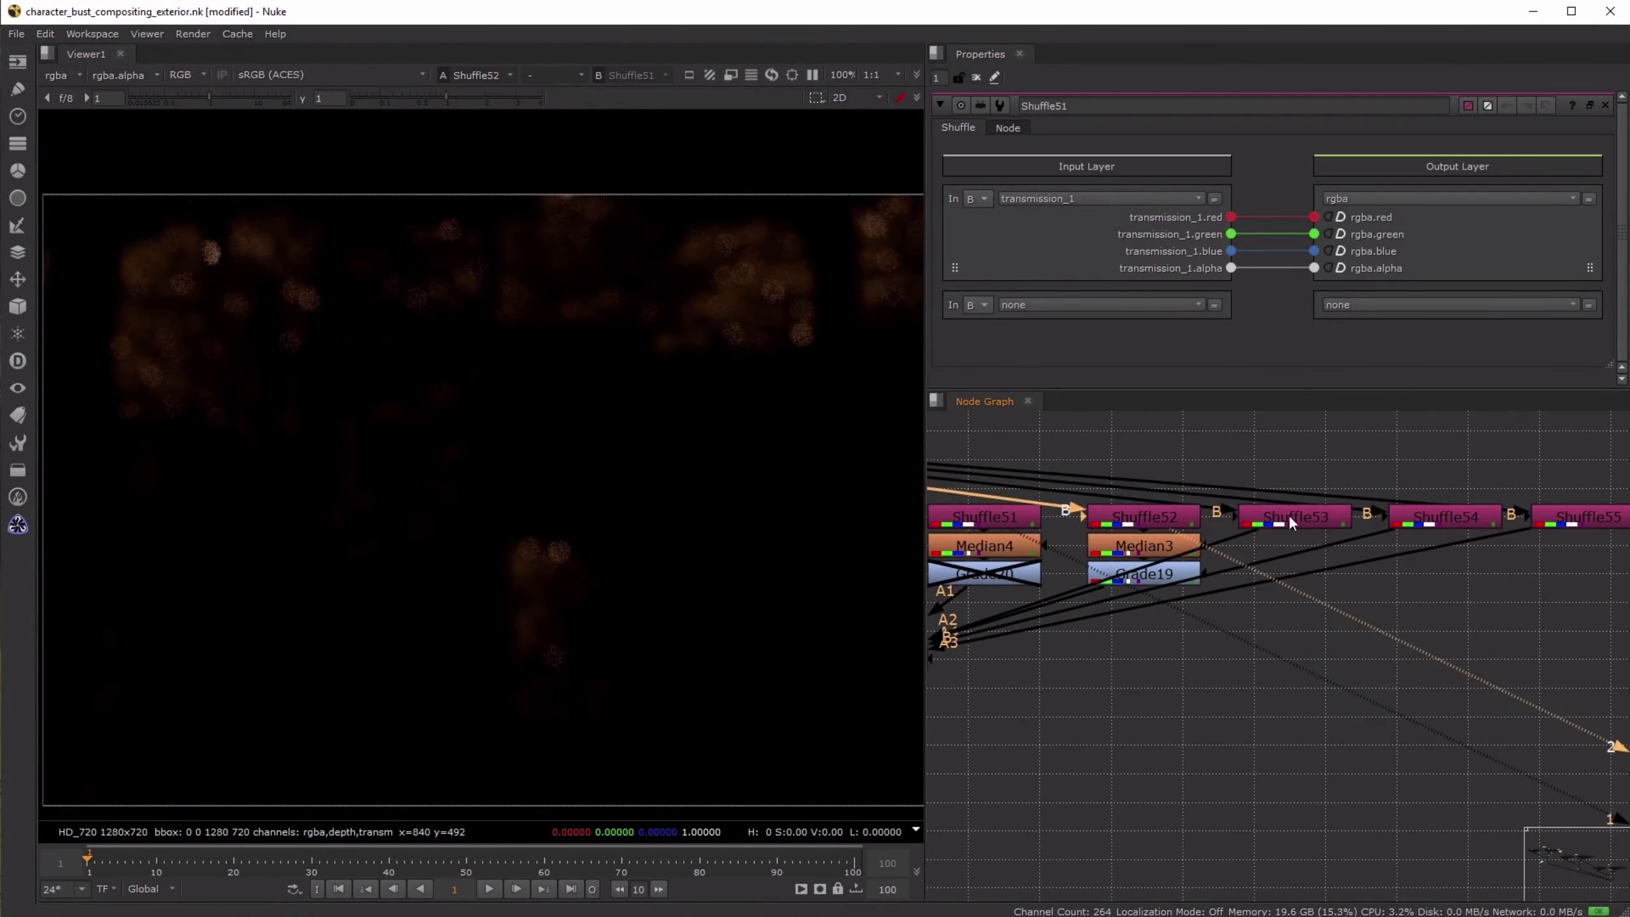
click(1288, 516)
key(1)
click(1444, 519)
key(1)
scroll(1286, 535, down, 3)
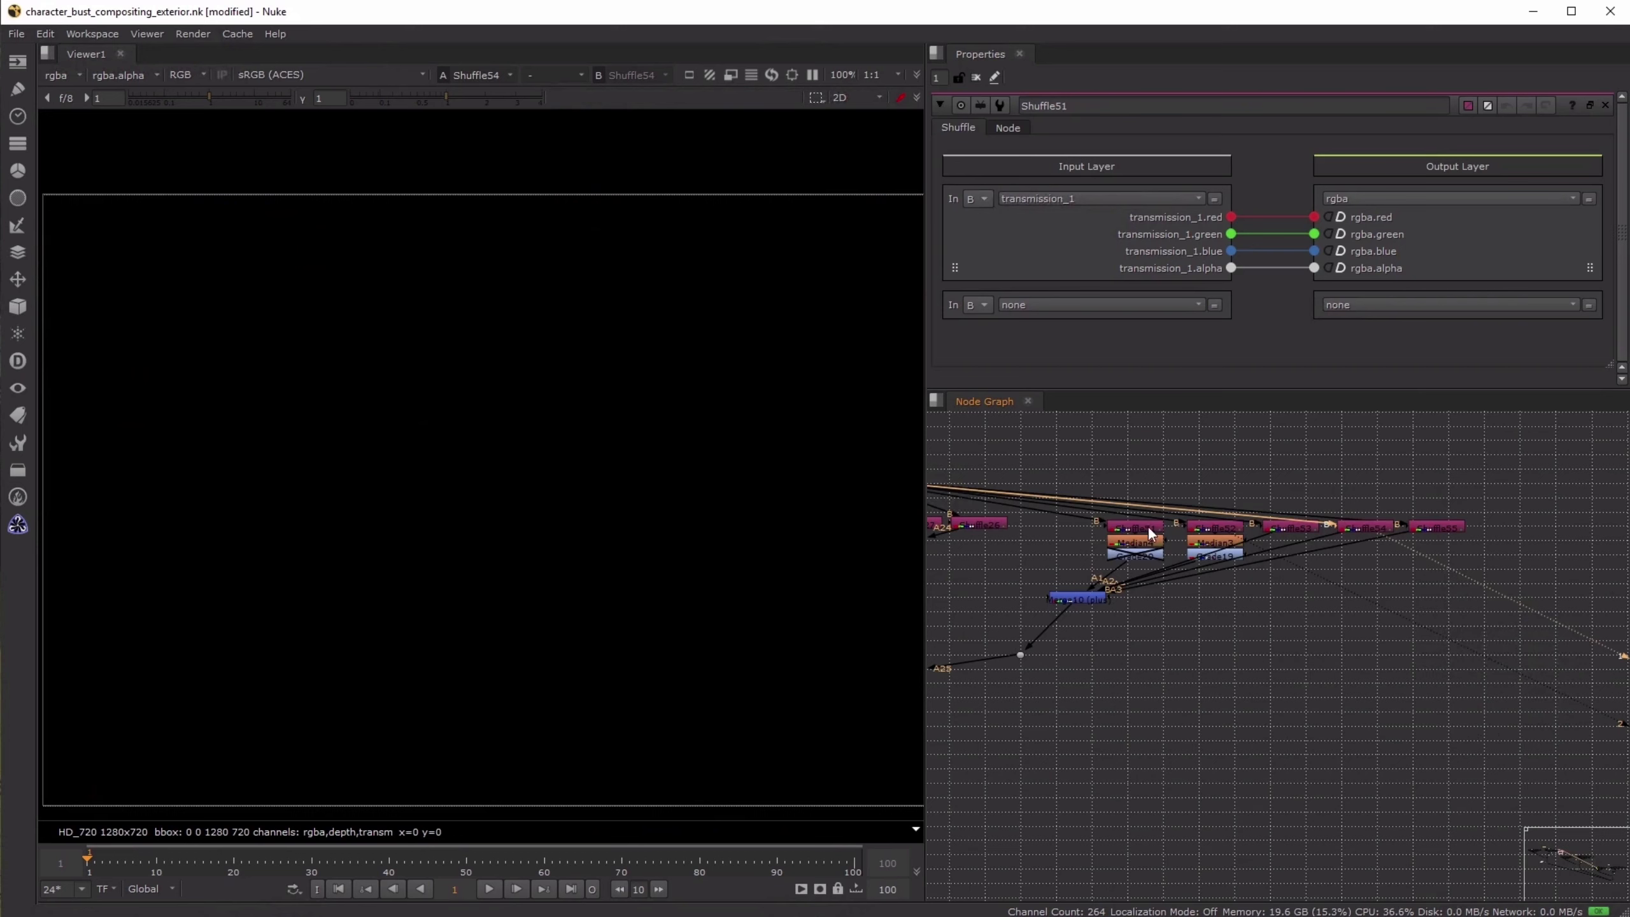
- Box-select the transmission shuffle group and the neighbouring fifth shuffle group to point out how they are arranged
drag(1087, 474, 1497, 604)
middle_drag(934, 536, 1371, 539)
drag(1109, 447, 1488, 573)
middle_drag(1488, 573, 1152, 564)
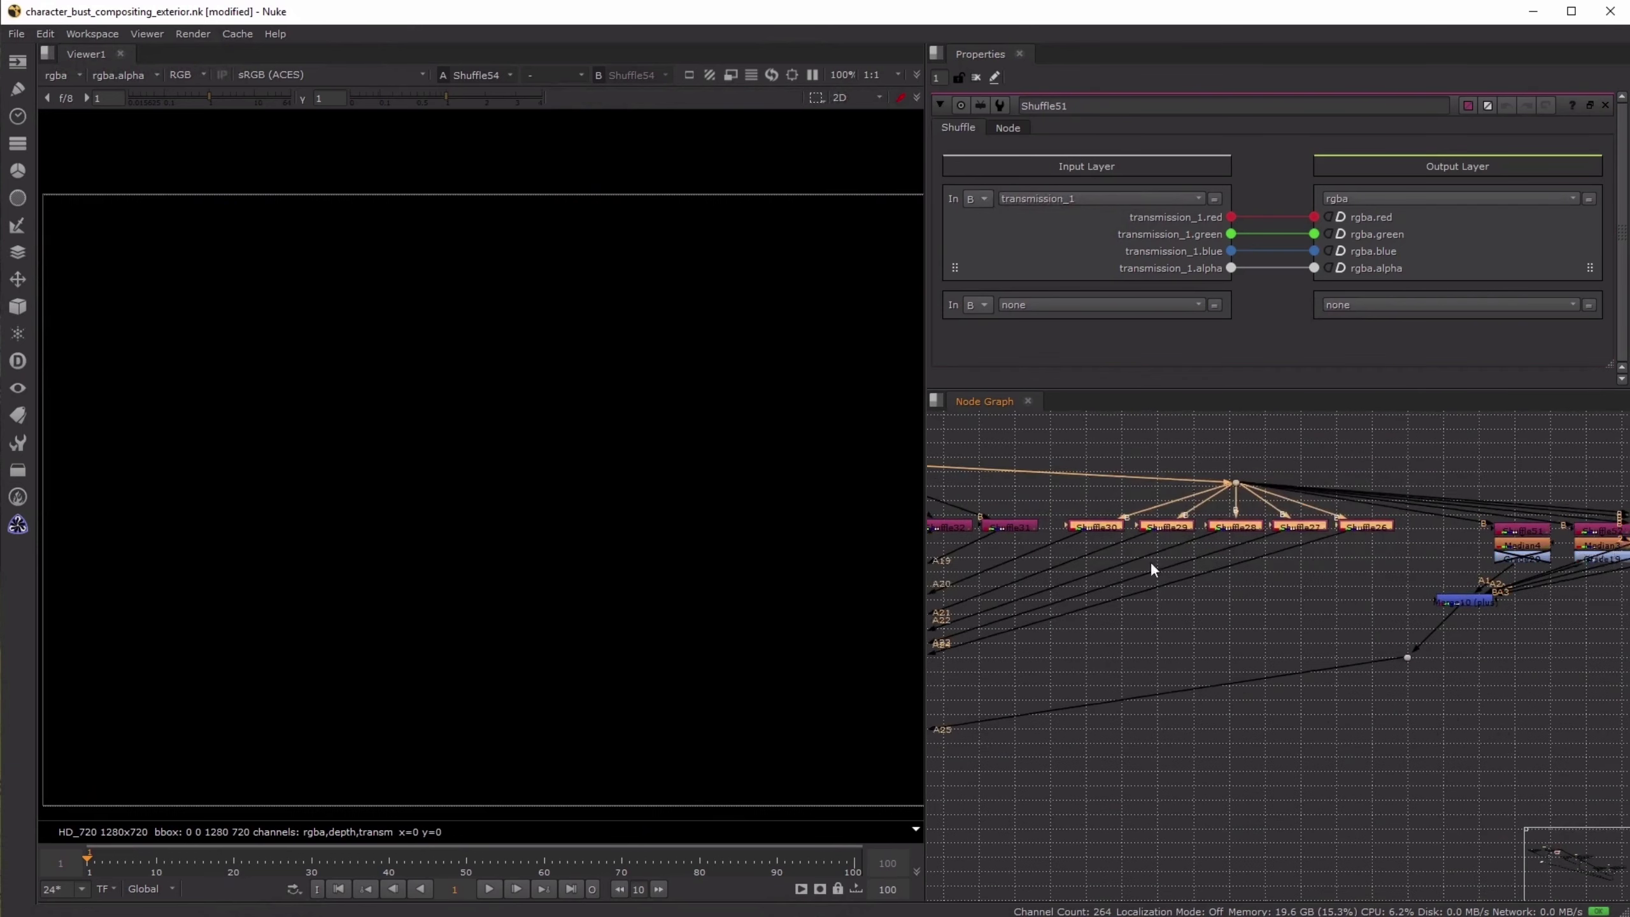
- Open the properties of the transmission shuffles from Shuffle51 through Shuffle55 to check their input layers
click(1250, 523)
click(1252, 526)
scroll(1253, 526, up, 4)
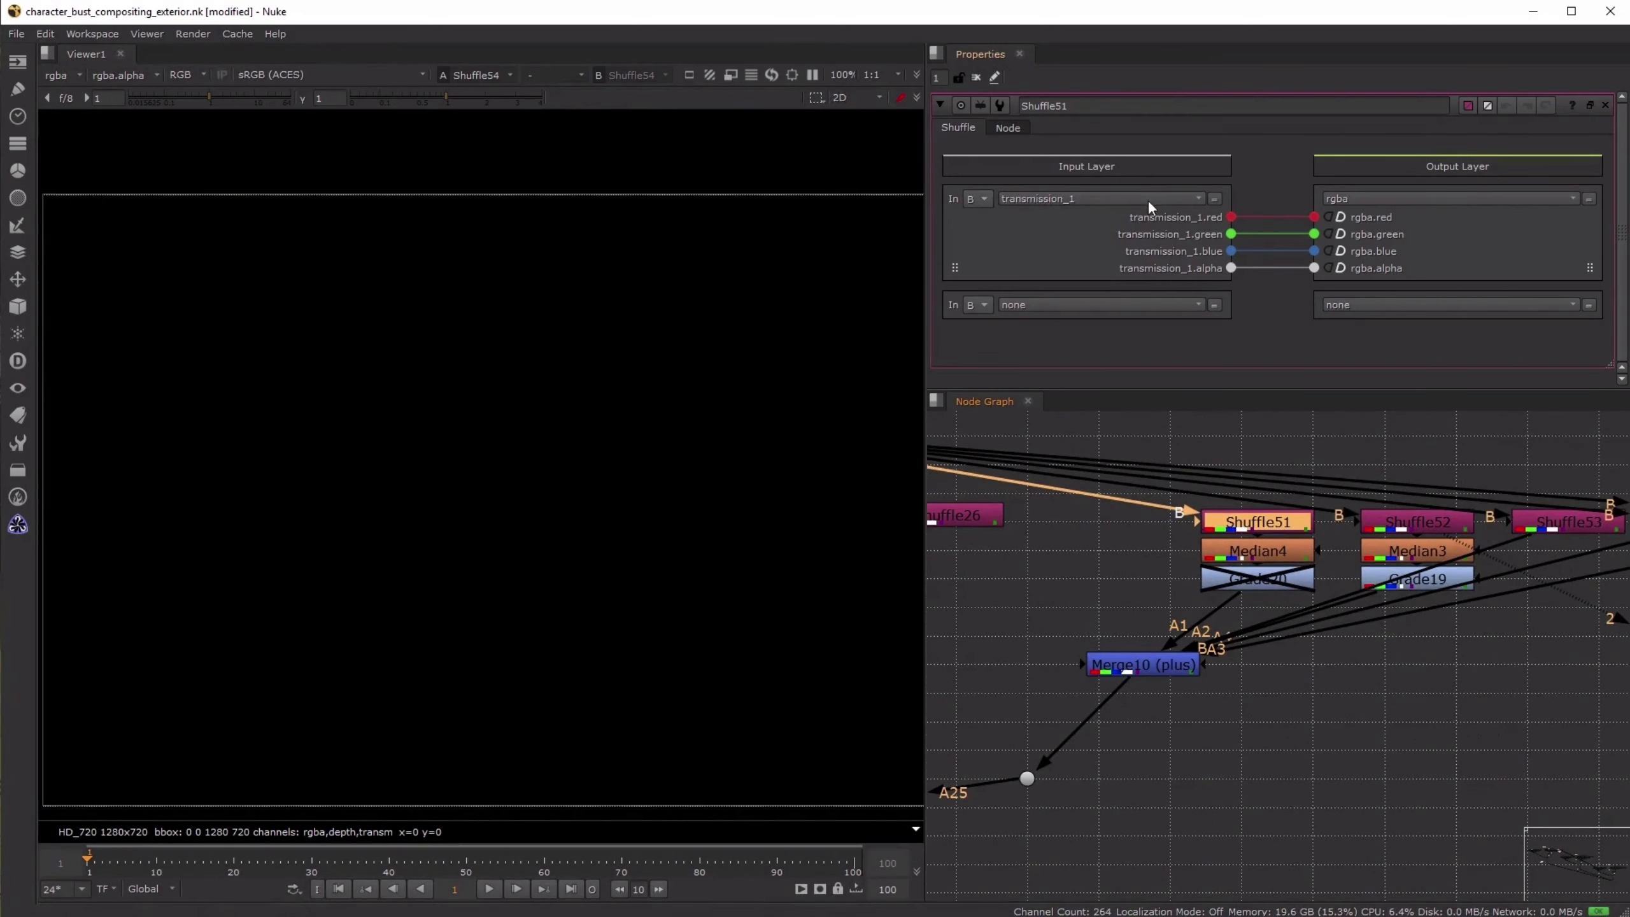
click(1431, 523)
click(1543, 527)
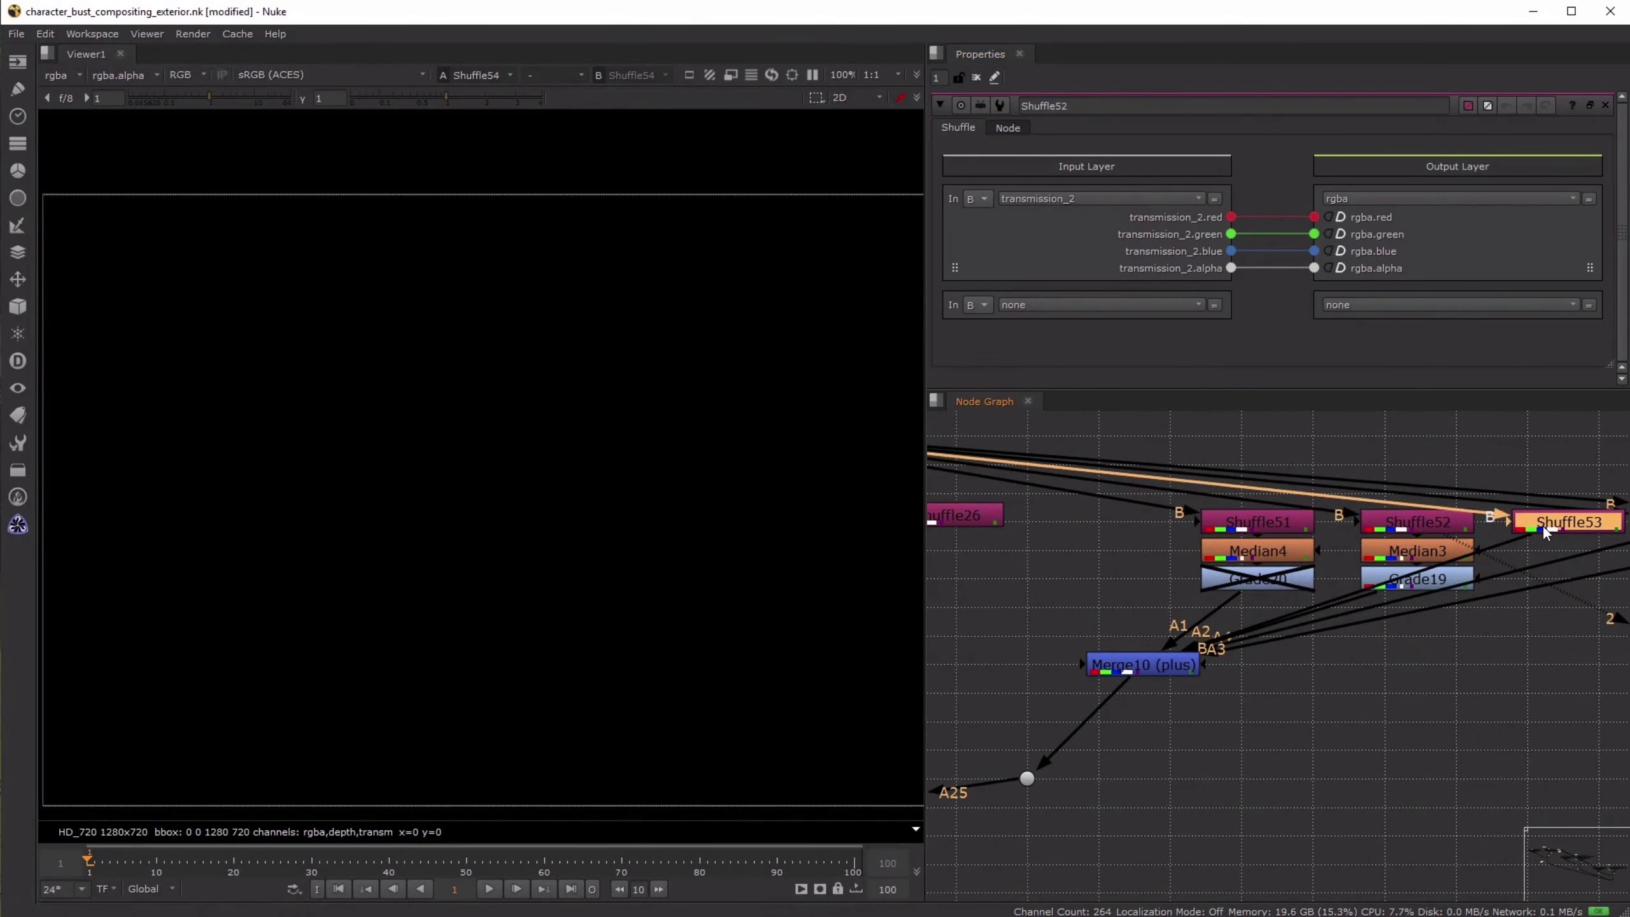
middle_drag(1254, 601, 930, 601)
click(1390, 525)
click(1527, 521)
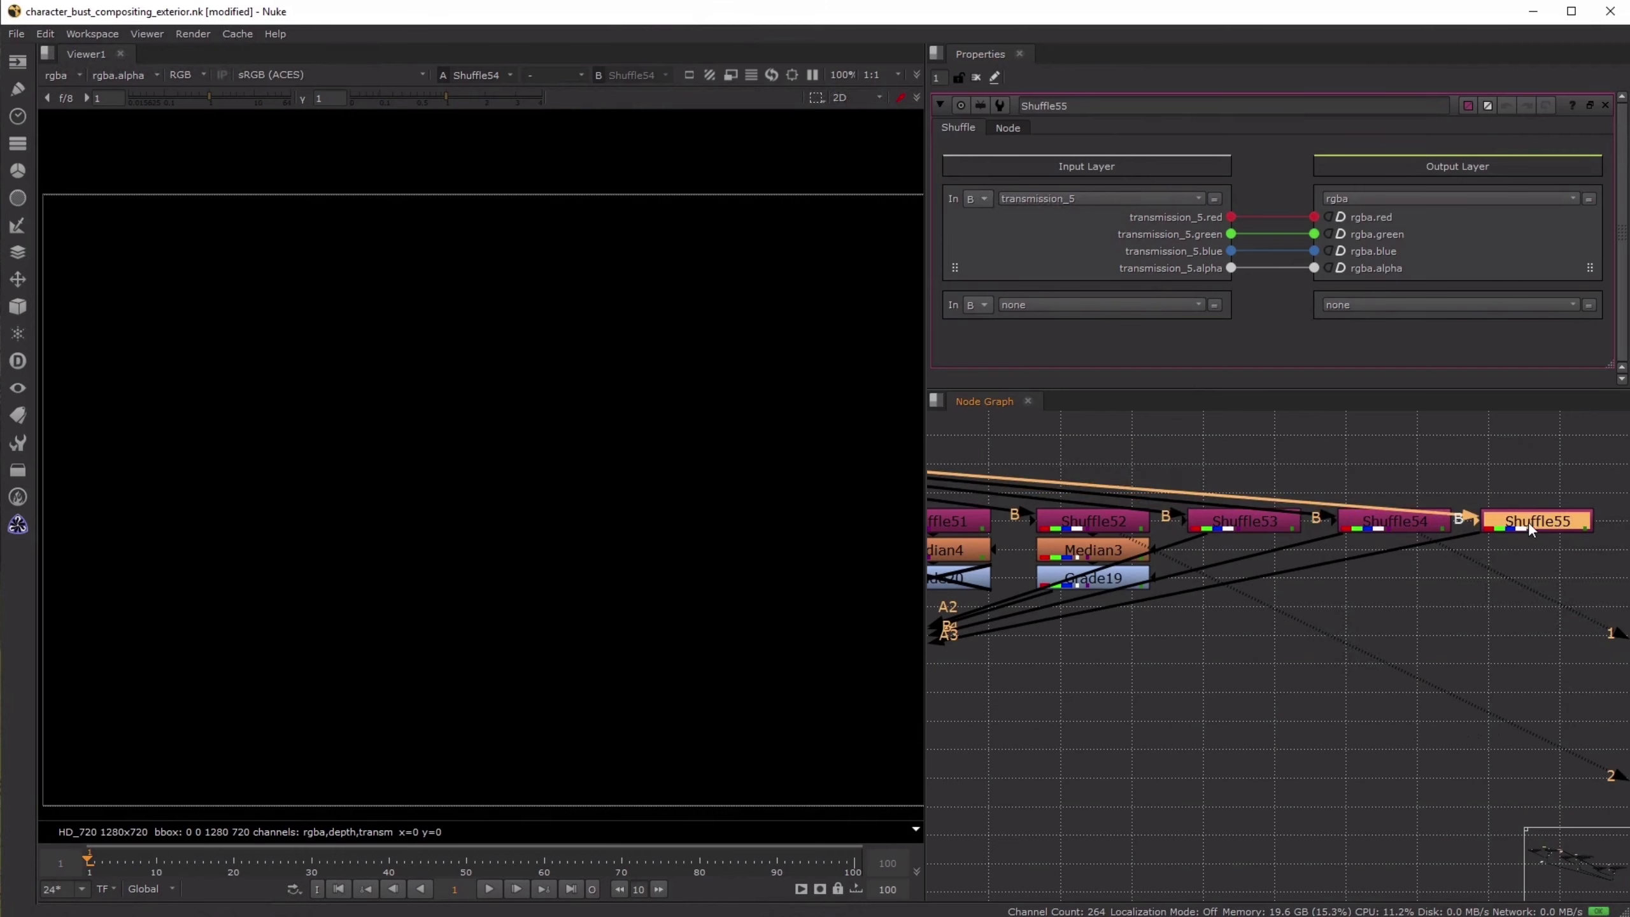
click(1208, 675)
- Return to the first shuffle group below Read8 and view the Shuffle44 light pass
scroll(1168, 661, down, 4)
middle_drag(1092, 660, 1302, 635)
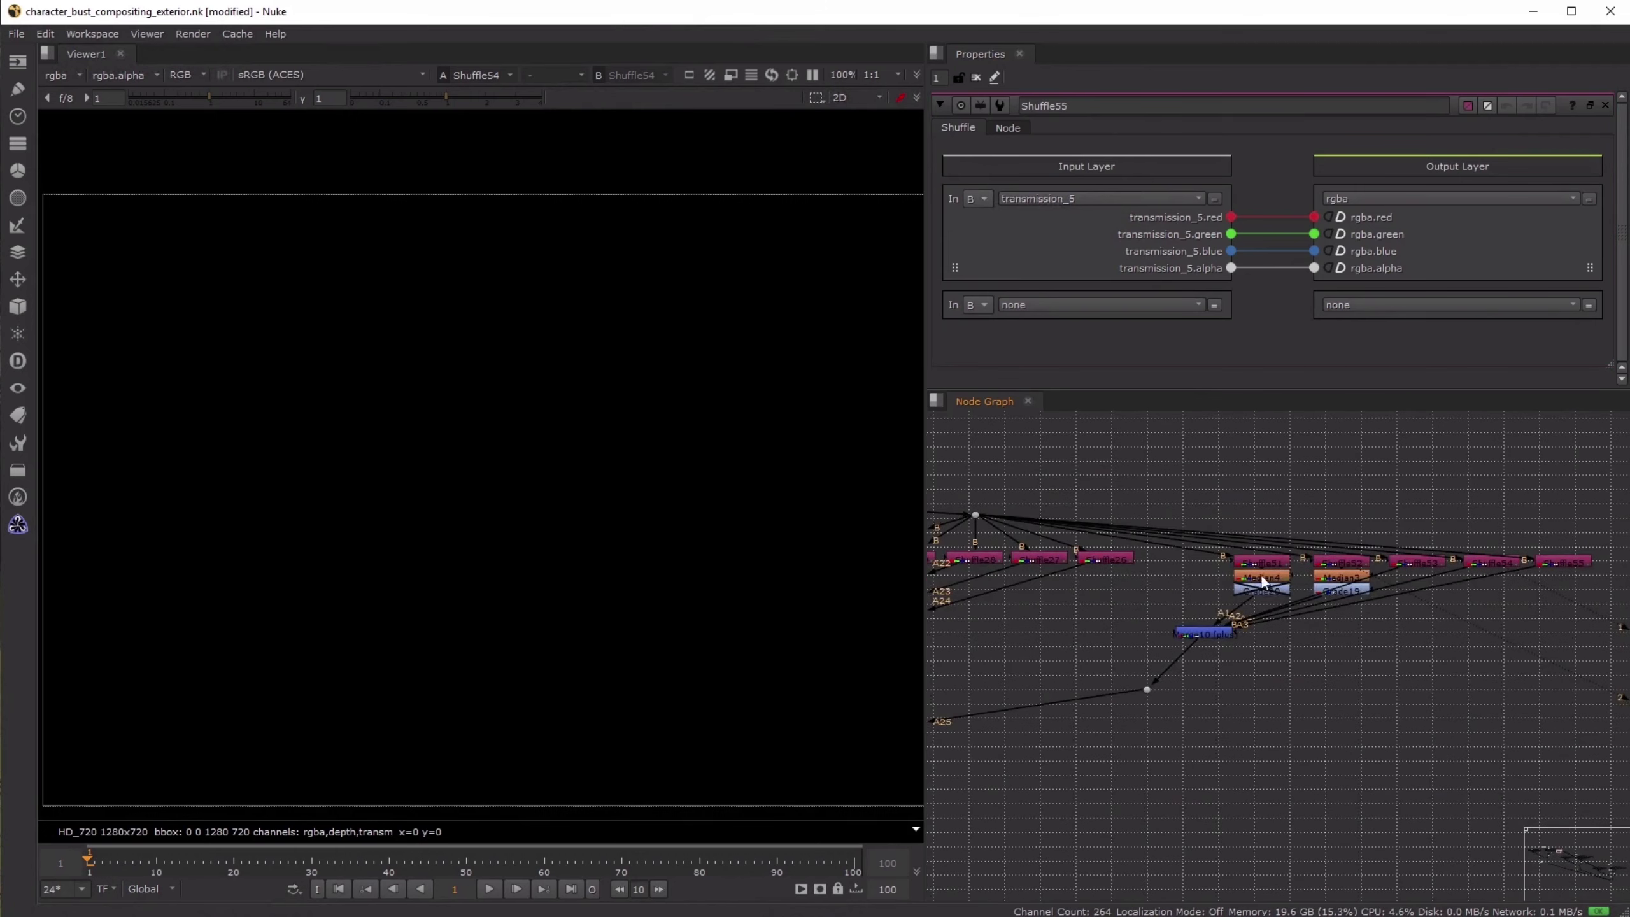
scroll(1206, 603, down, 6)
middle_drag(1061, 619, 1367, 614)
scroll(1000, 584, up, 6)
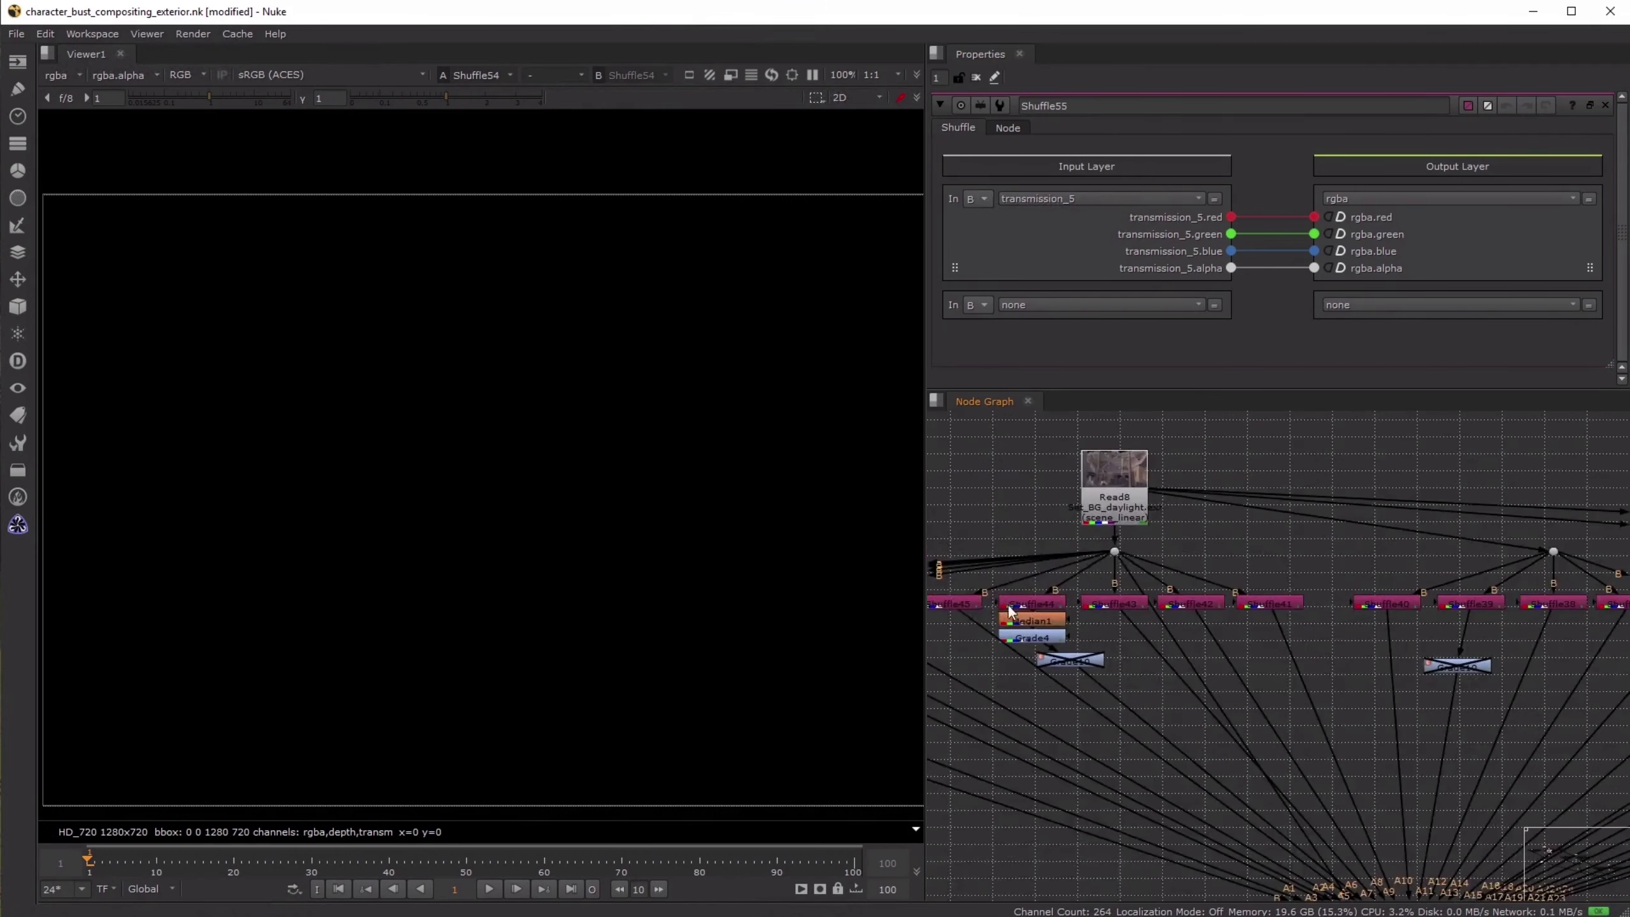
click(1033, 601)
key(1)
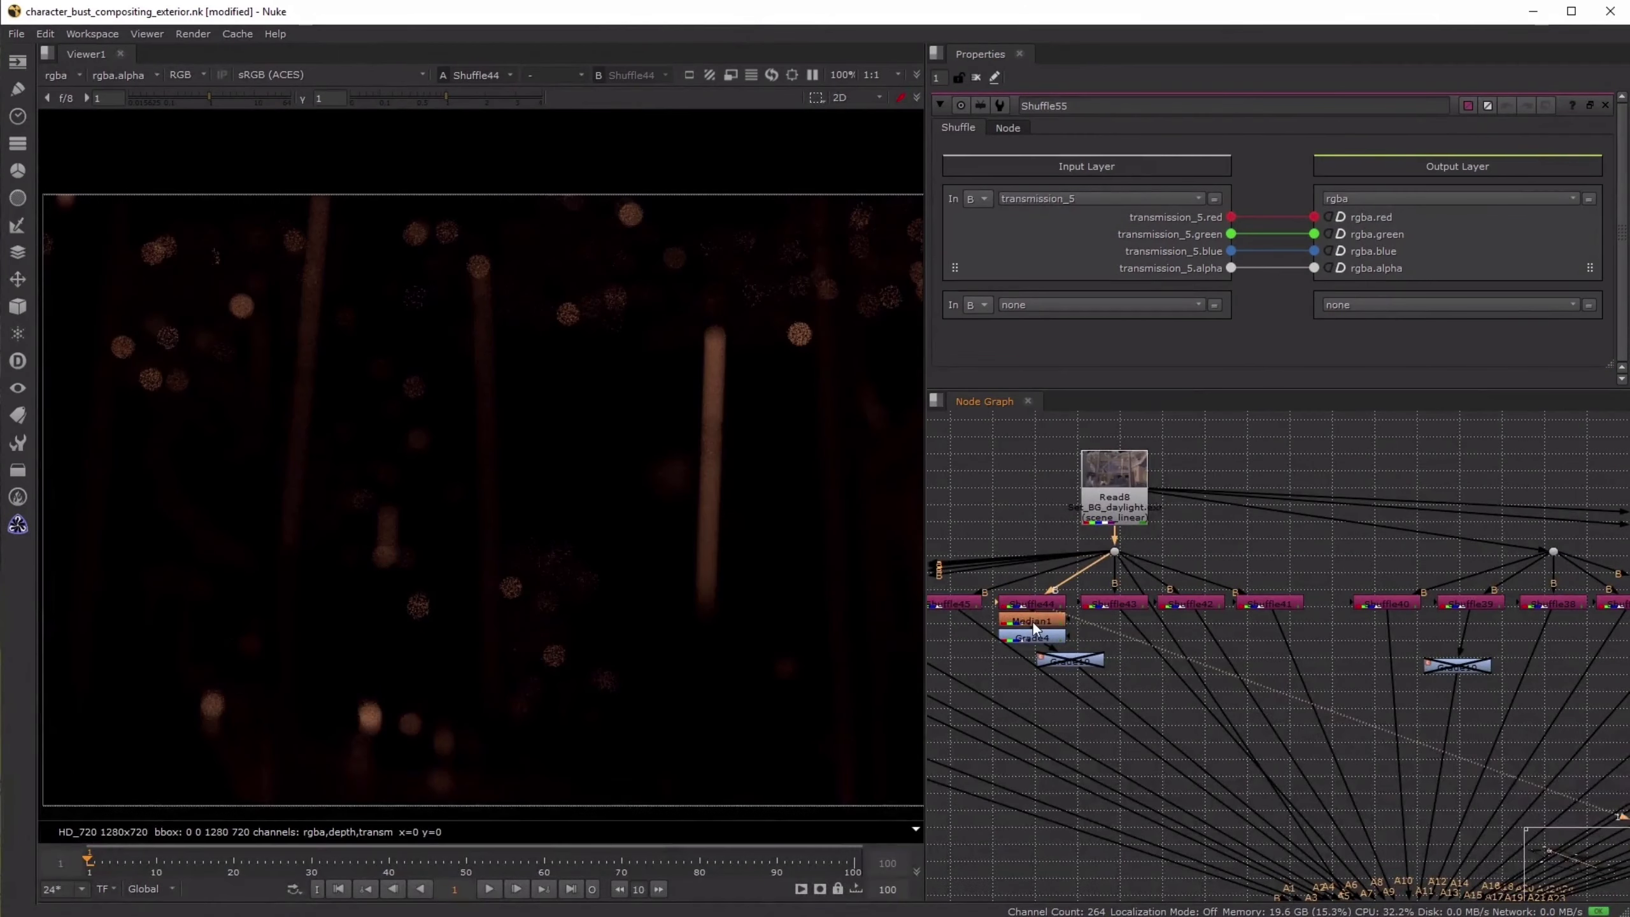
- Examine the noisy bokeh of Shuffle44 up close, and view the Median1 output for comparison
scroll(1049, 630, up, 3)
scroll(1048, 630, up, 2)
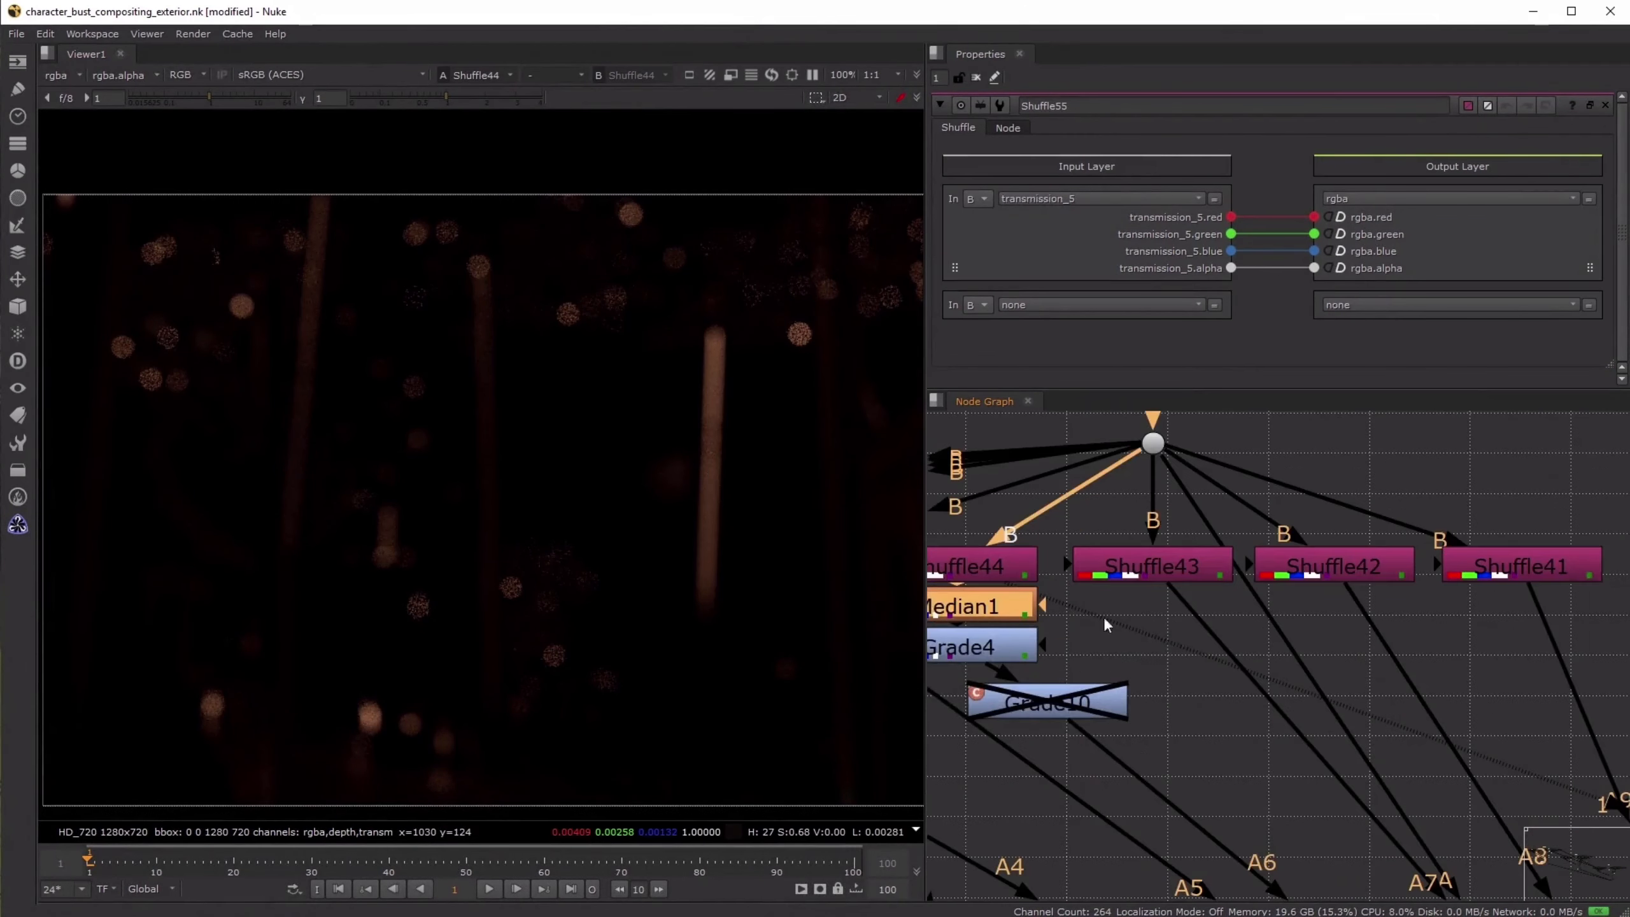
middle_drag(1102, 617, 1391, 617)
scroll(648, 270, up, 3)
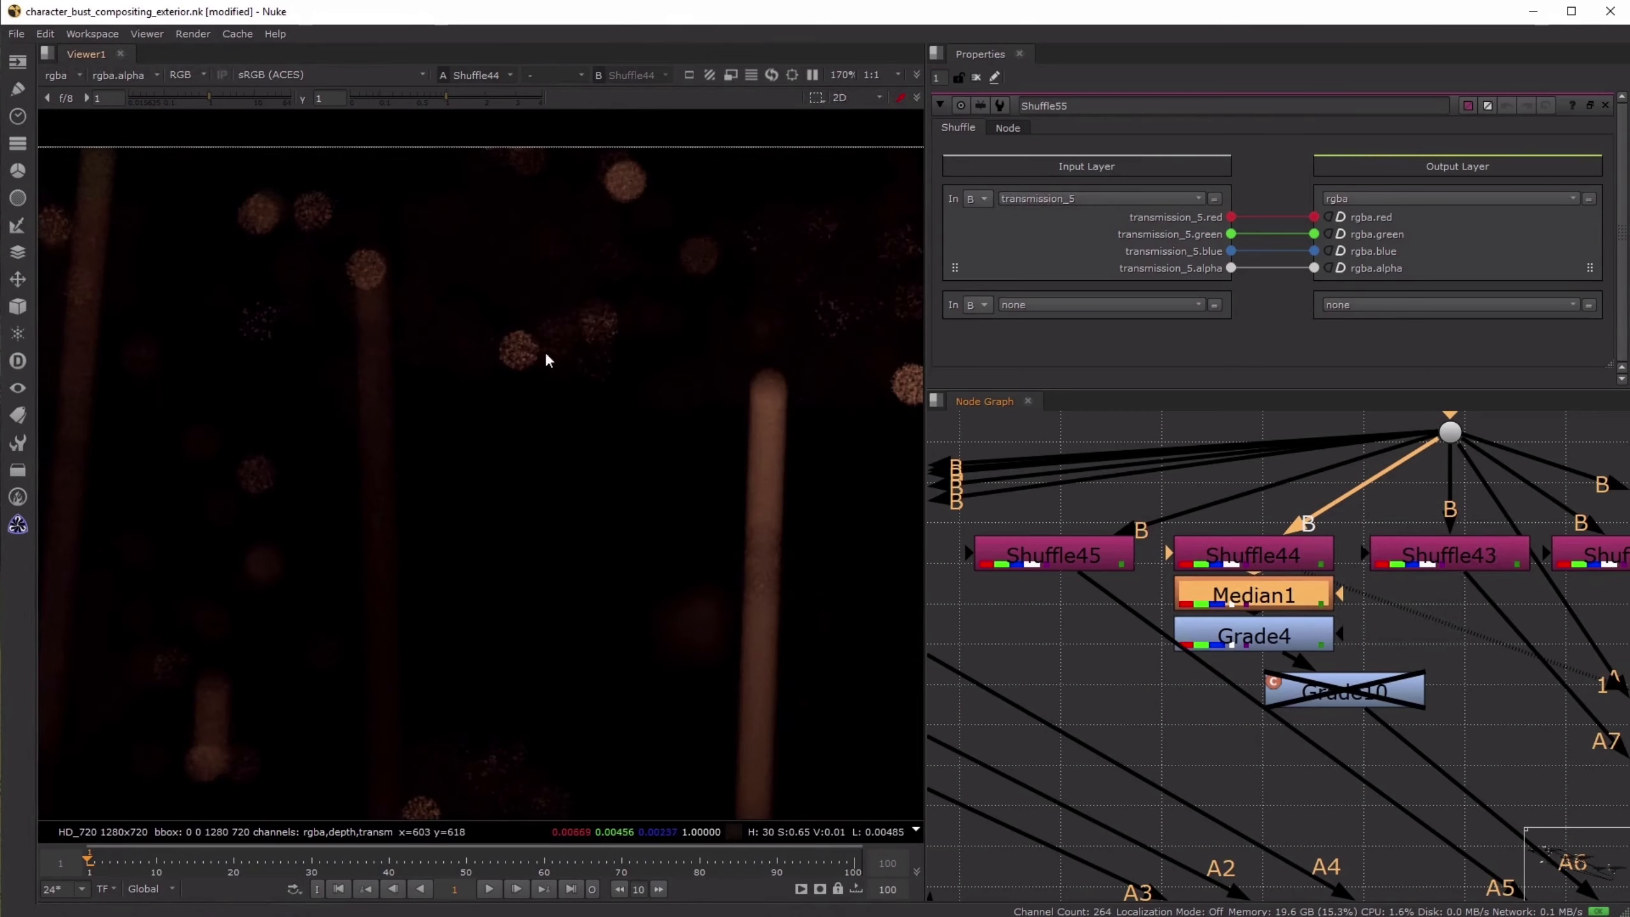
key(1)
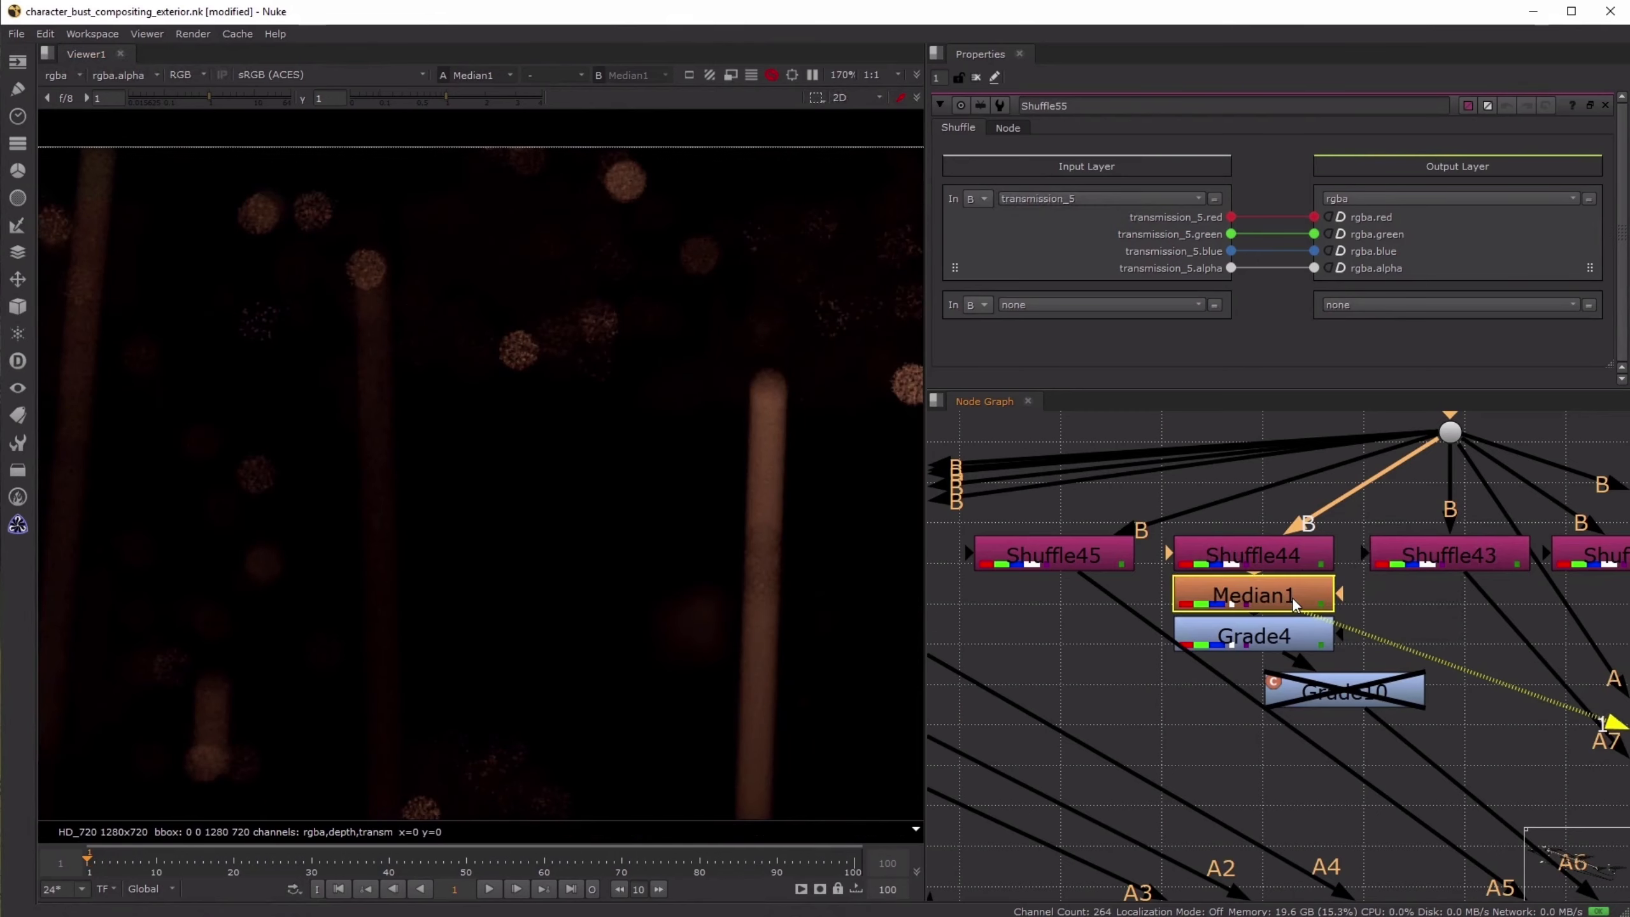
- Look up the Median filter in the node search, and open the existing Median1's properties
click(1135, 642)
key(Tab)
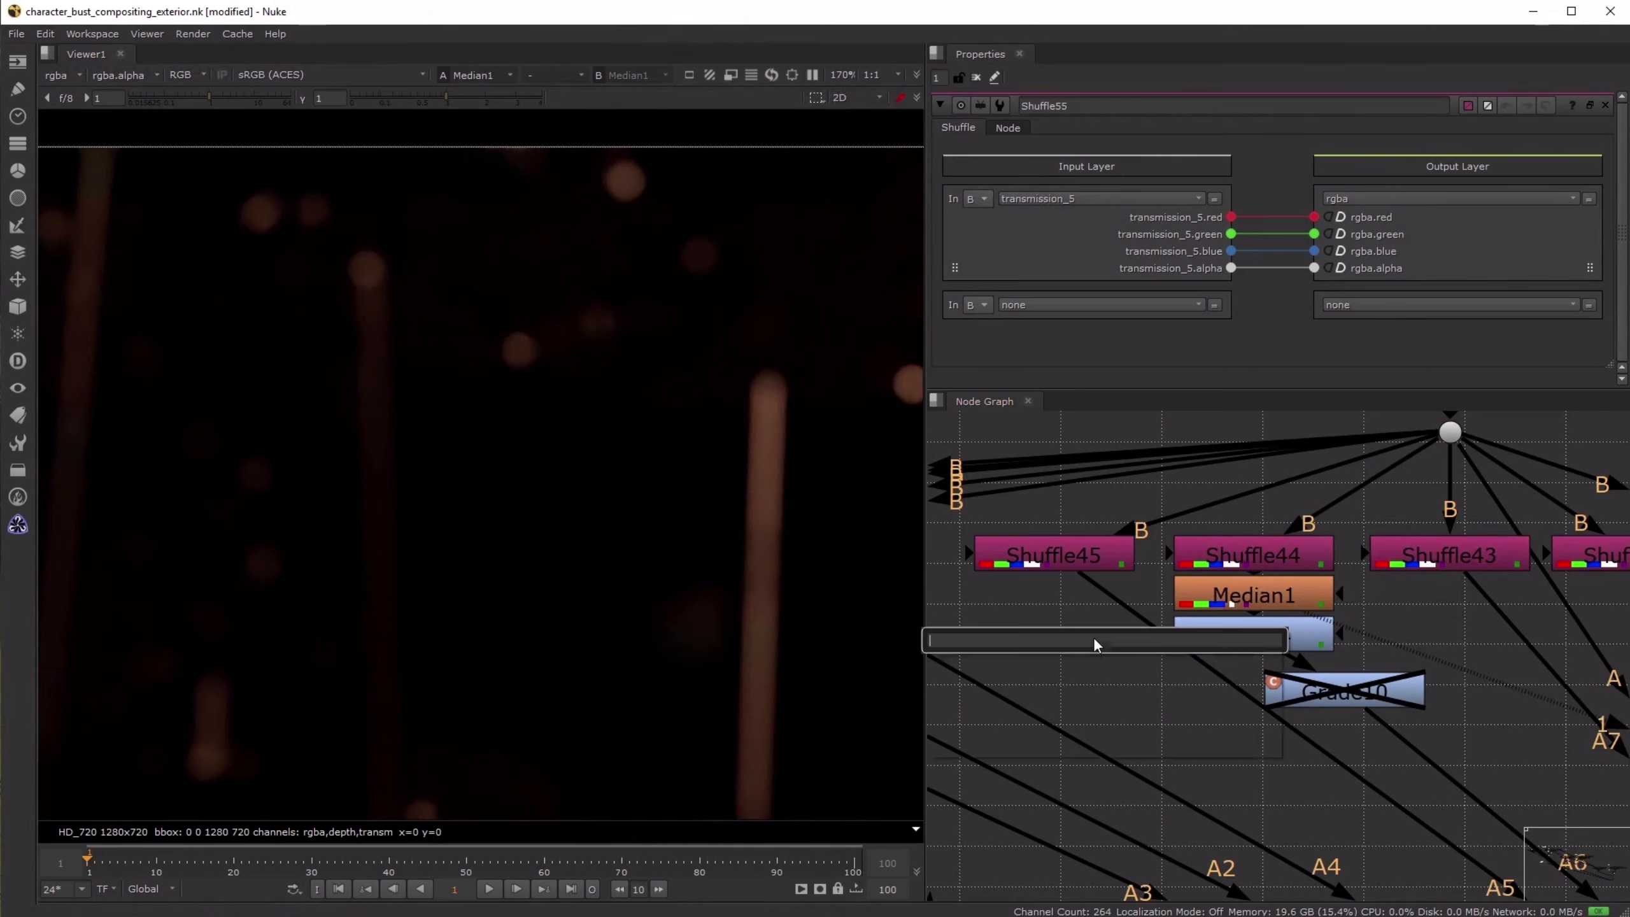
text(media)
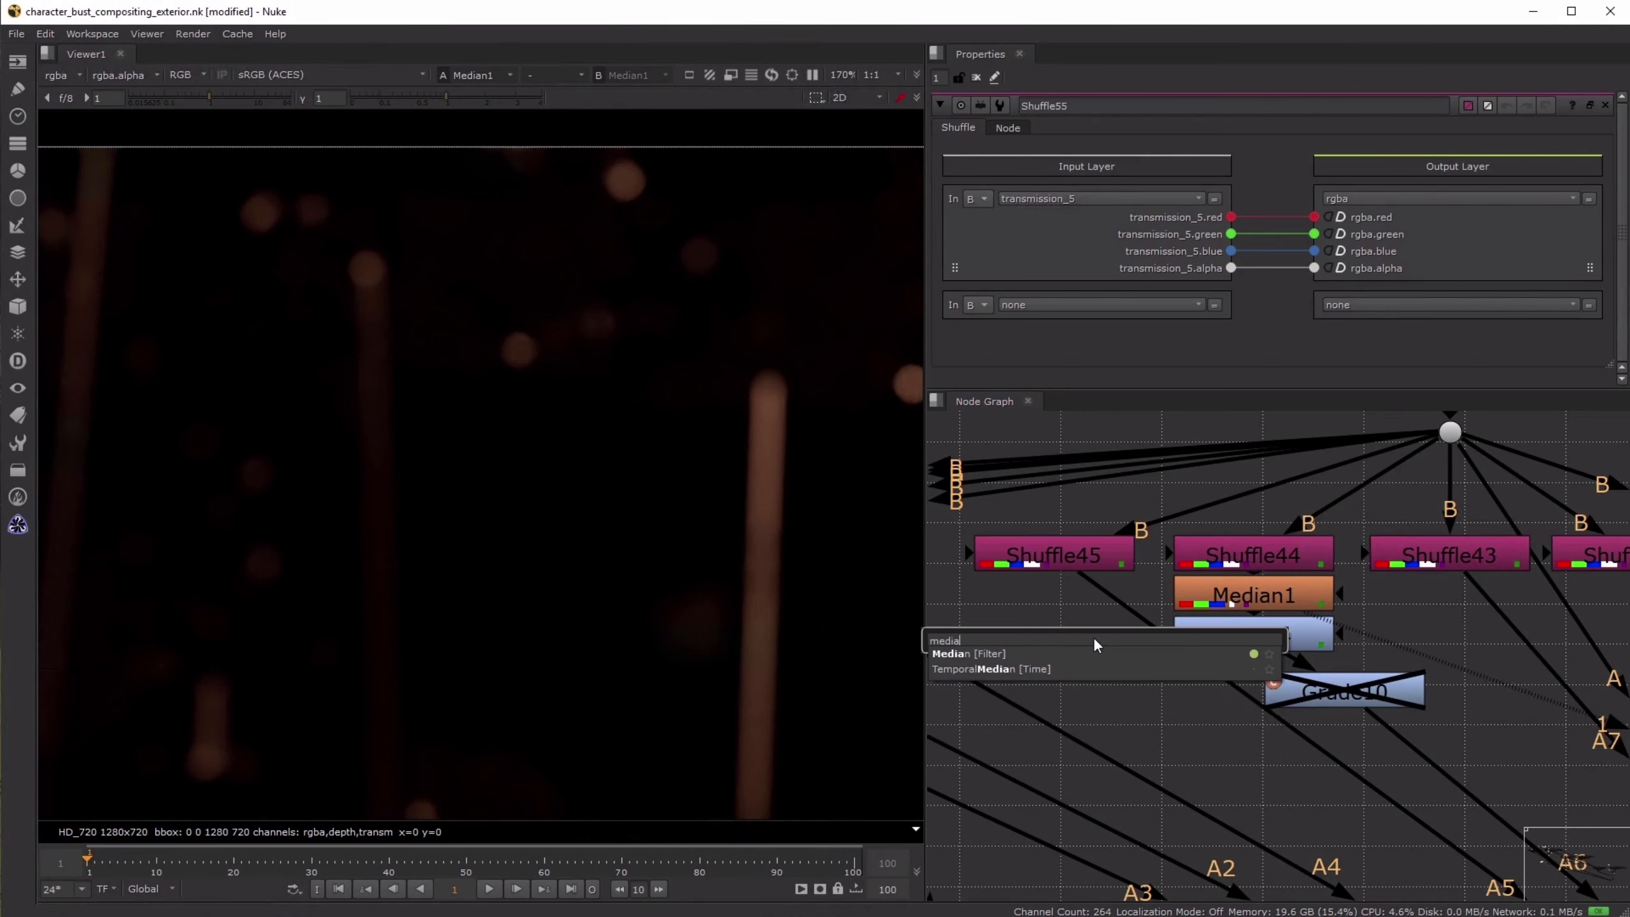
click(1282, 592)
double_click(1283, 591)
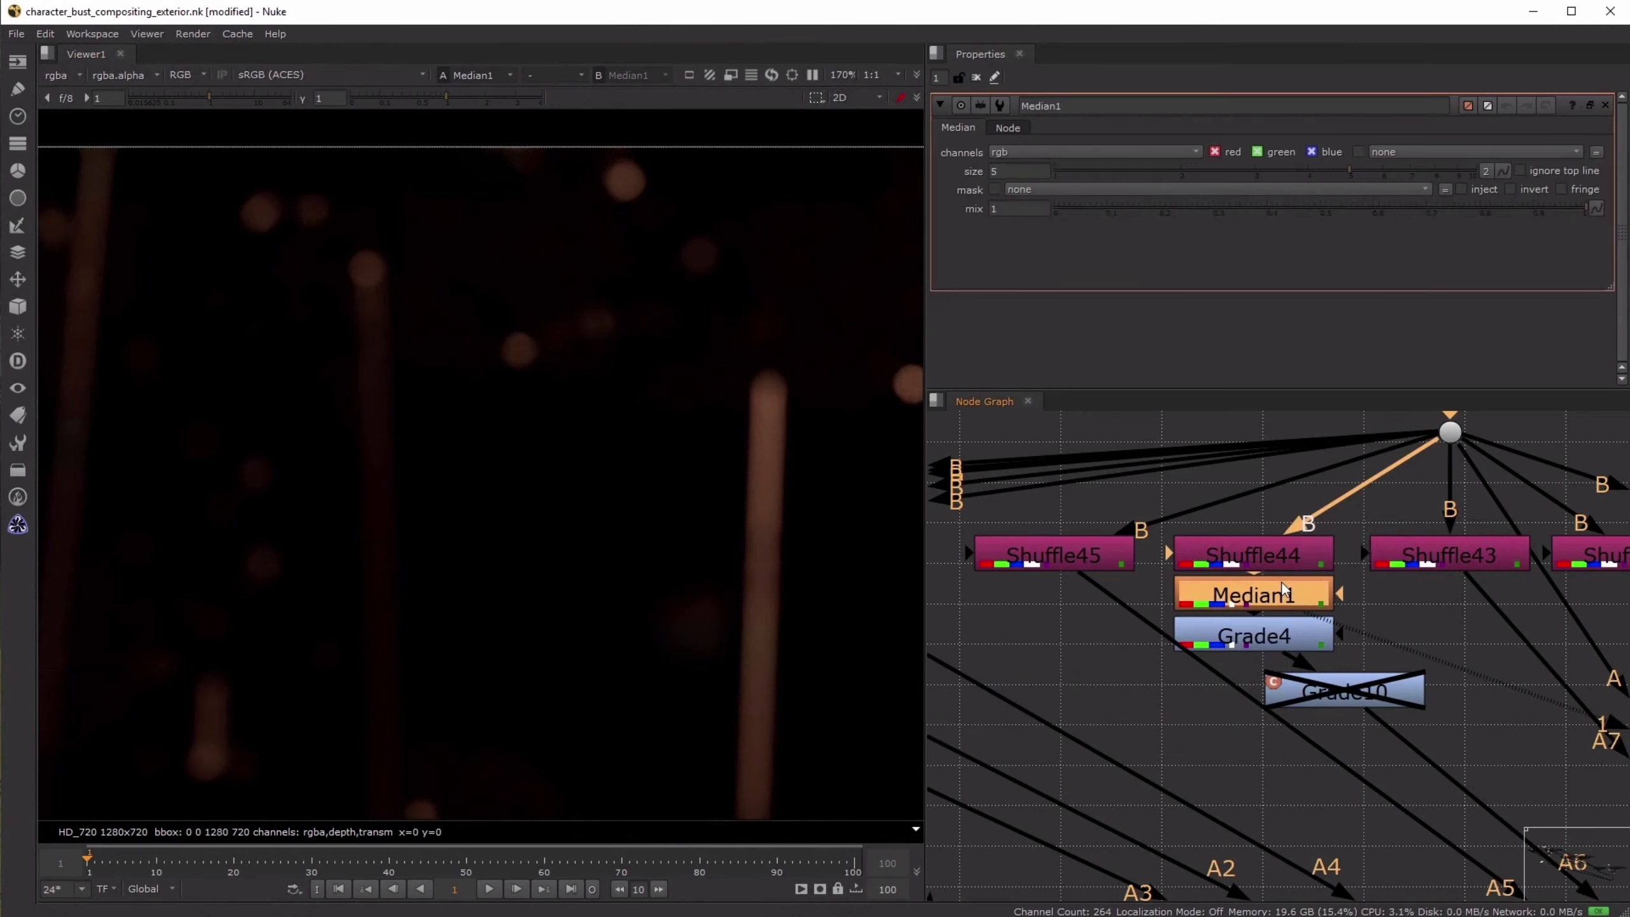
- Toggle Median1 off and on repeatedly to compare the noise in the bokeh highlights with and without the filter
key(d)
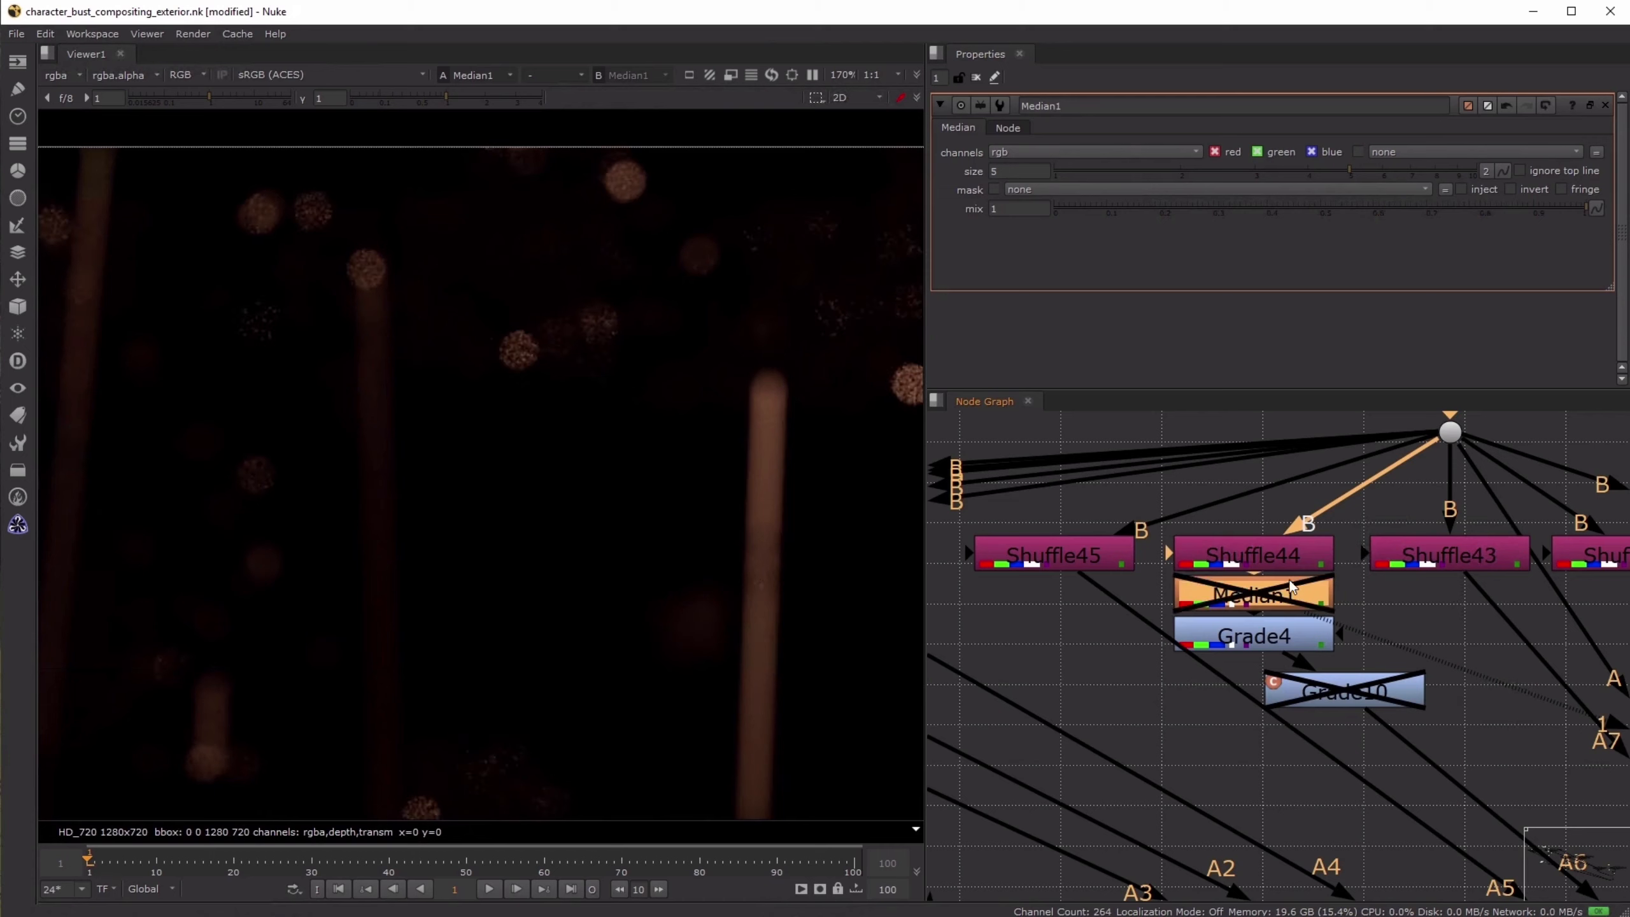
key(d)
key(d)
key(d)
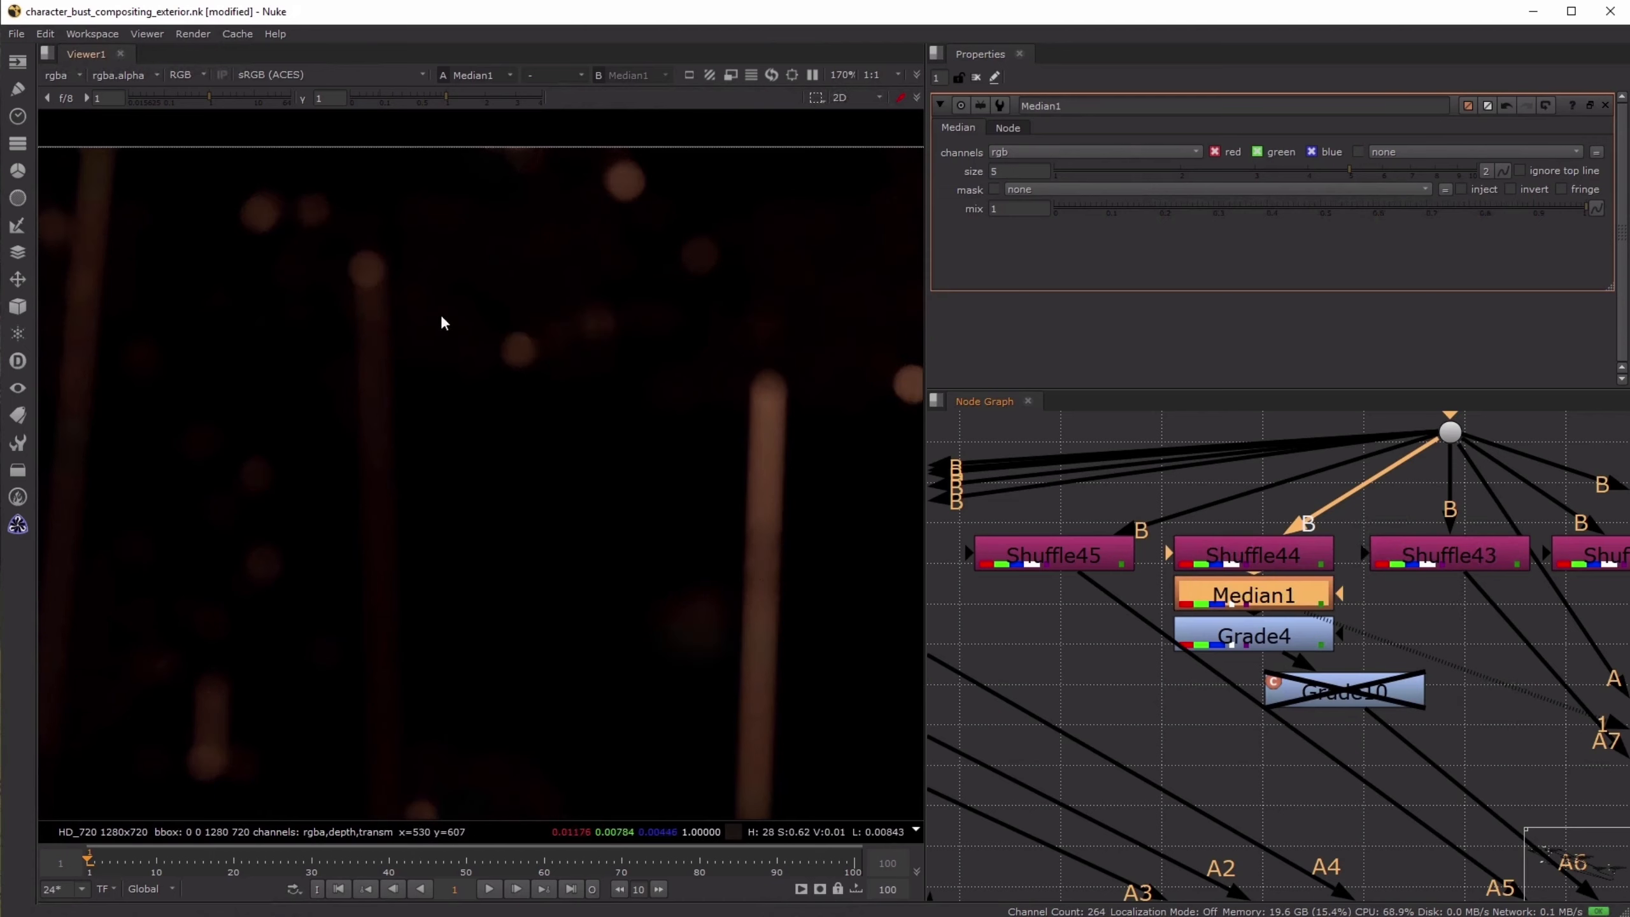
key(d)
key(d)
key(d)
key(d)
key(d)
key(d)
scroll(575, 440, down, 1)
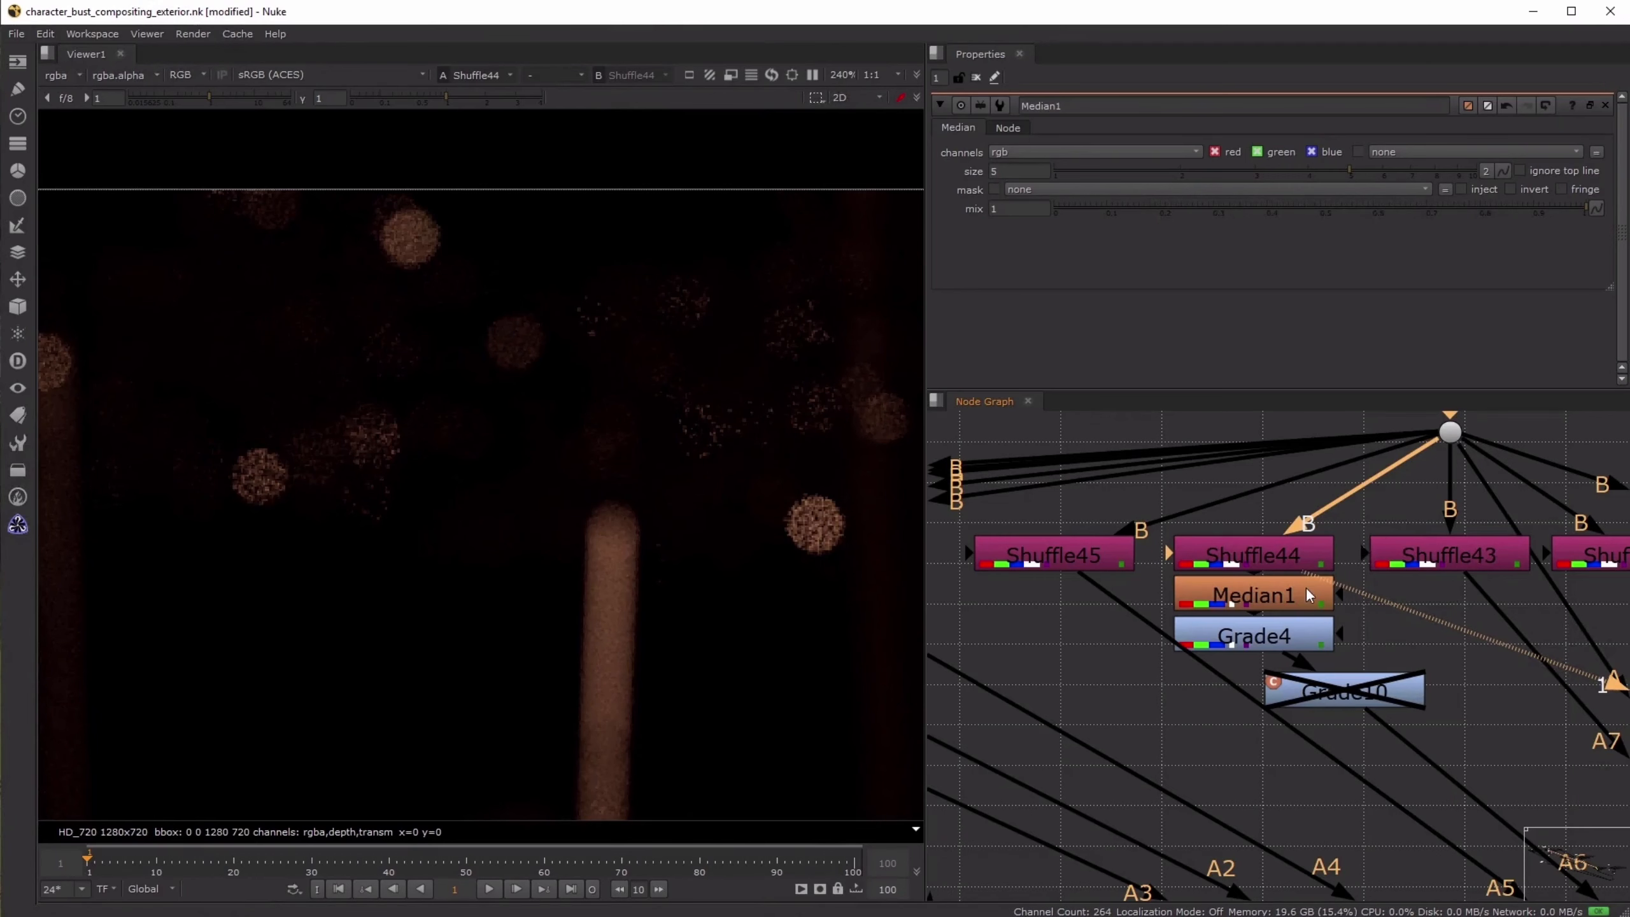
- View the Median1 output, followed by the Grade4 output below it
key(1)
click(1273, 555)
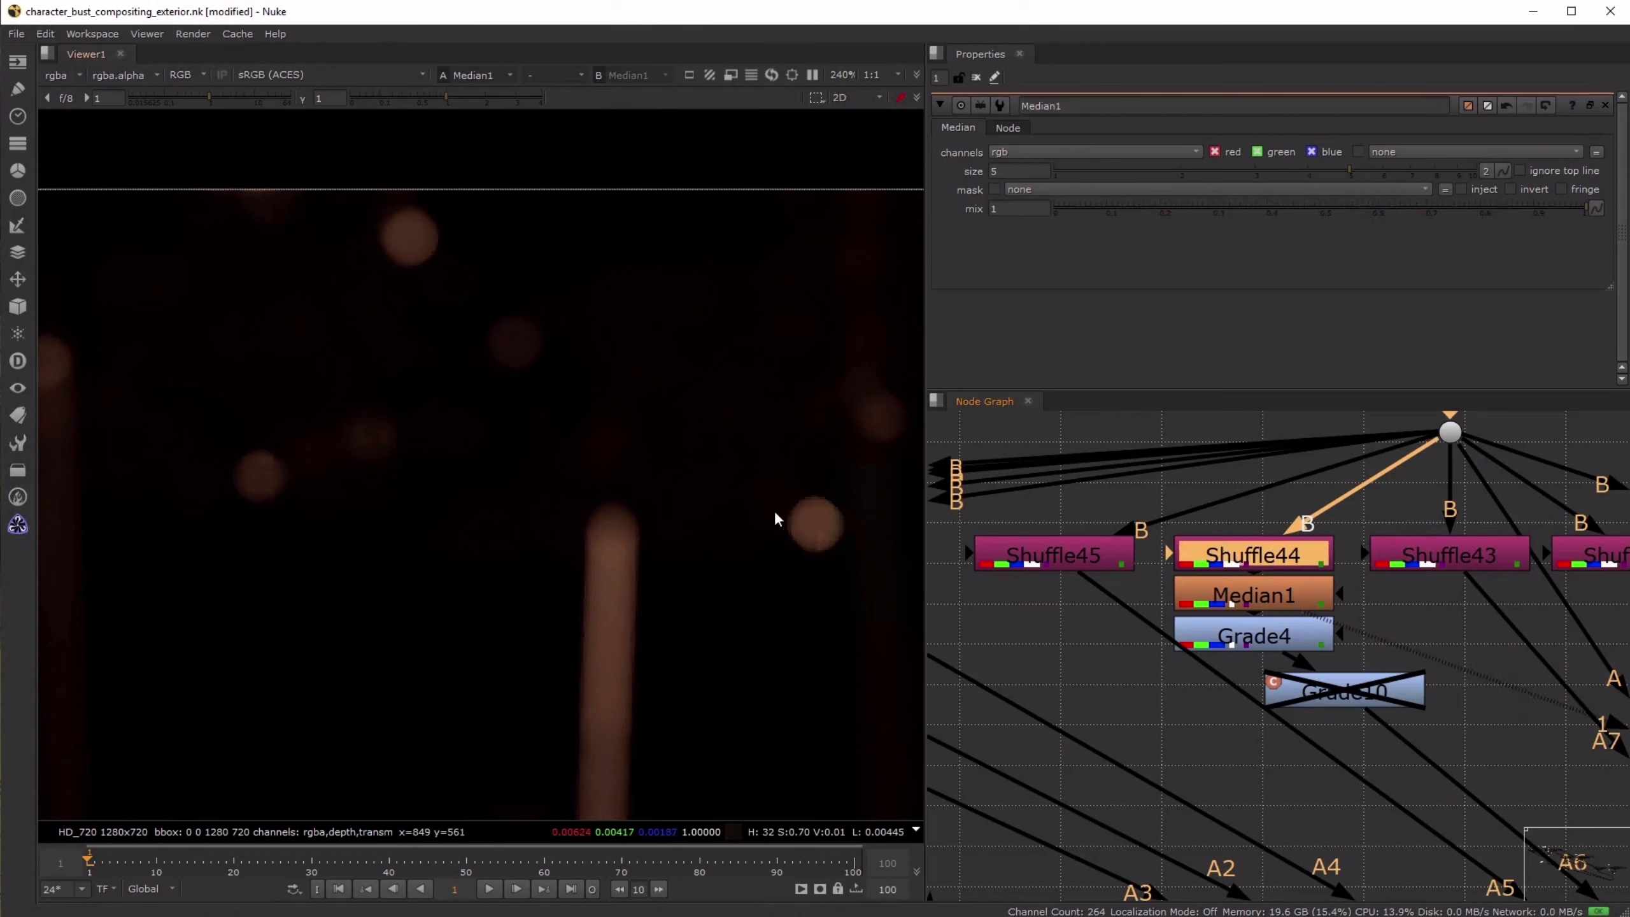
click(1262, 641)
key(1)
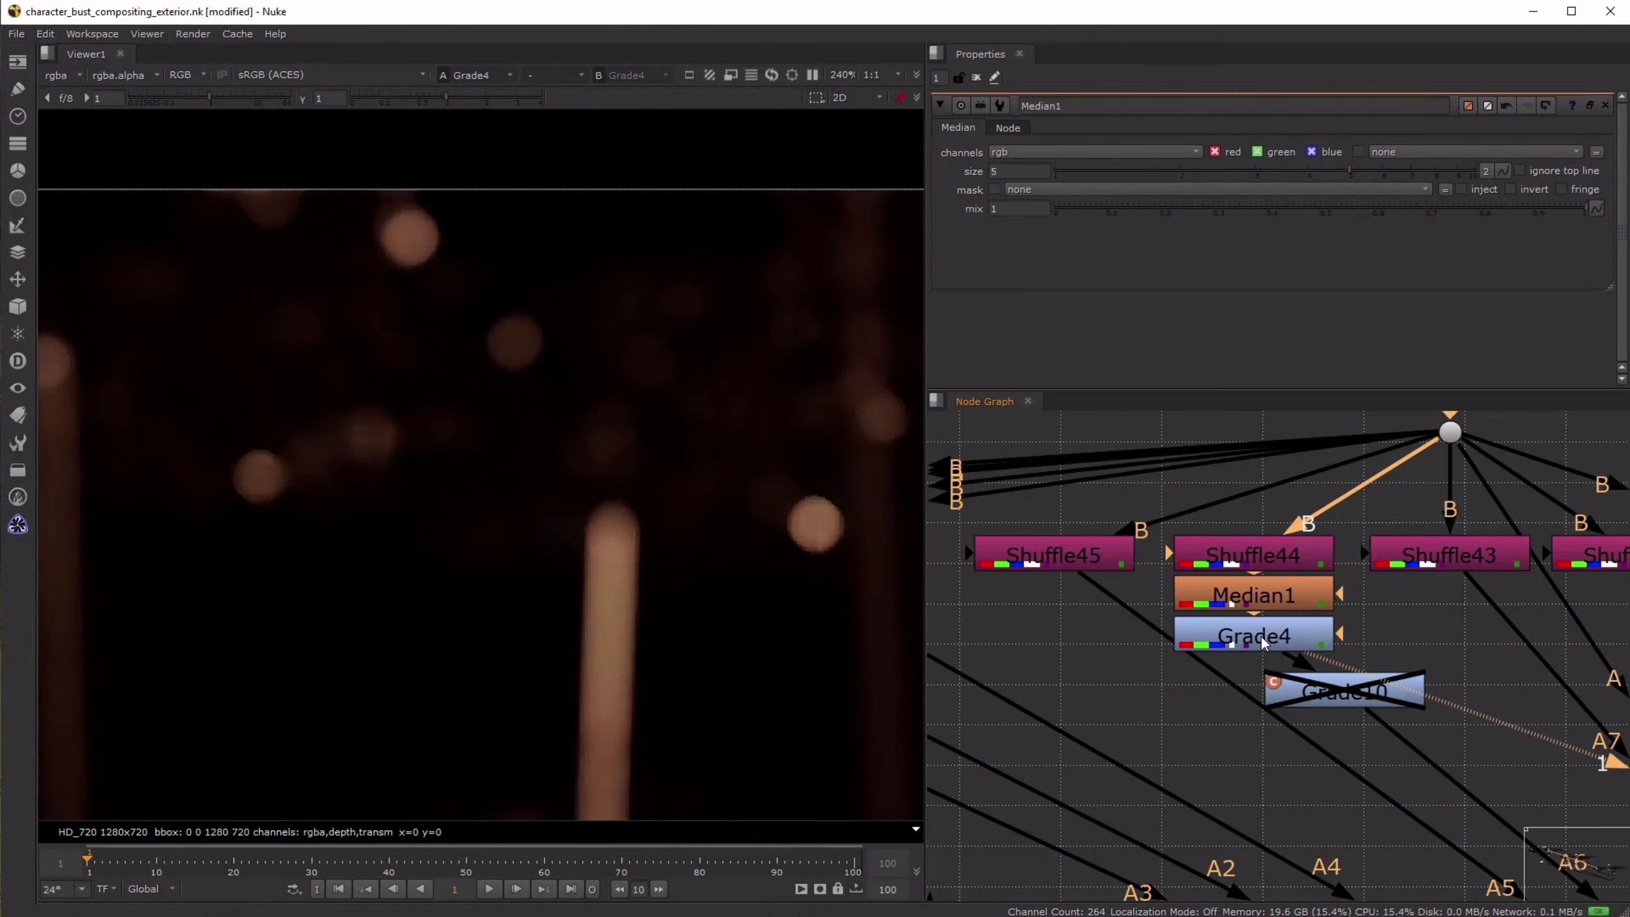
- Assign Shuffle44 and Grade4 to separate viewer inputs, and switch between them to compare the pass before and after correction
click(1273, 558)
key(1)
click(1273, 634)
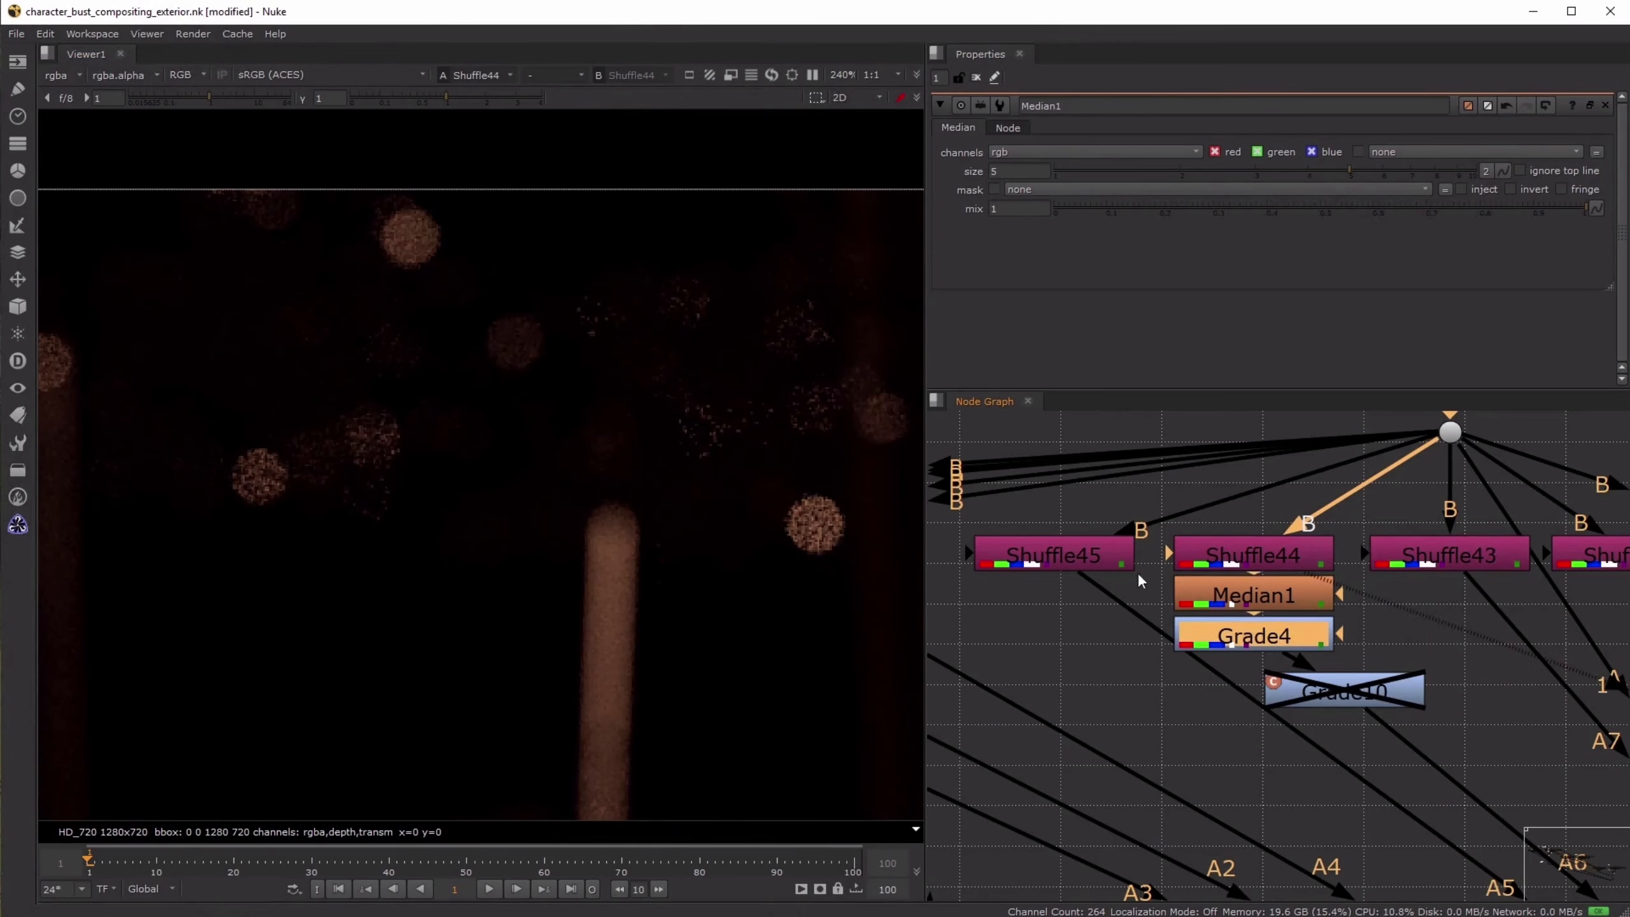
key(2)
key(1)
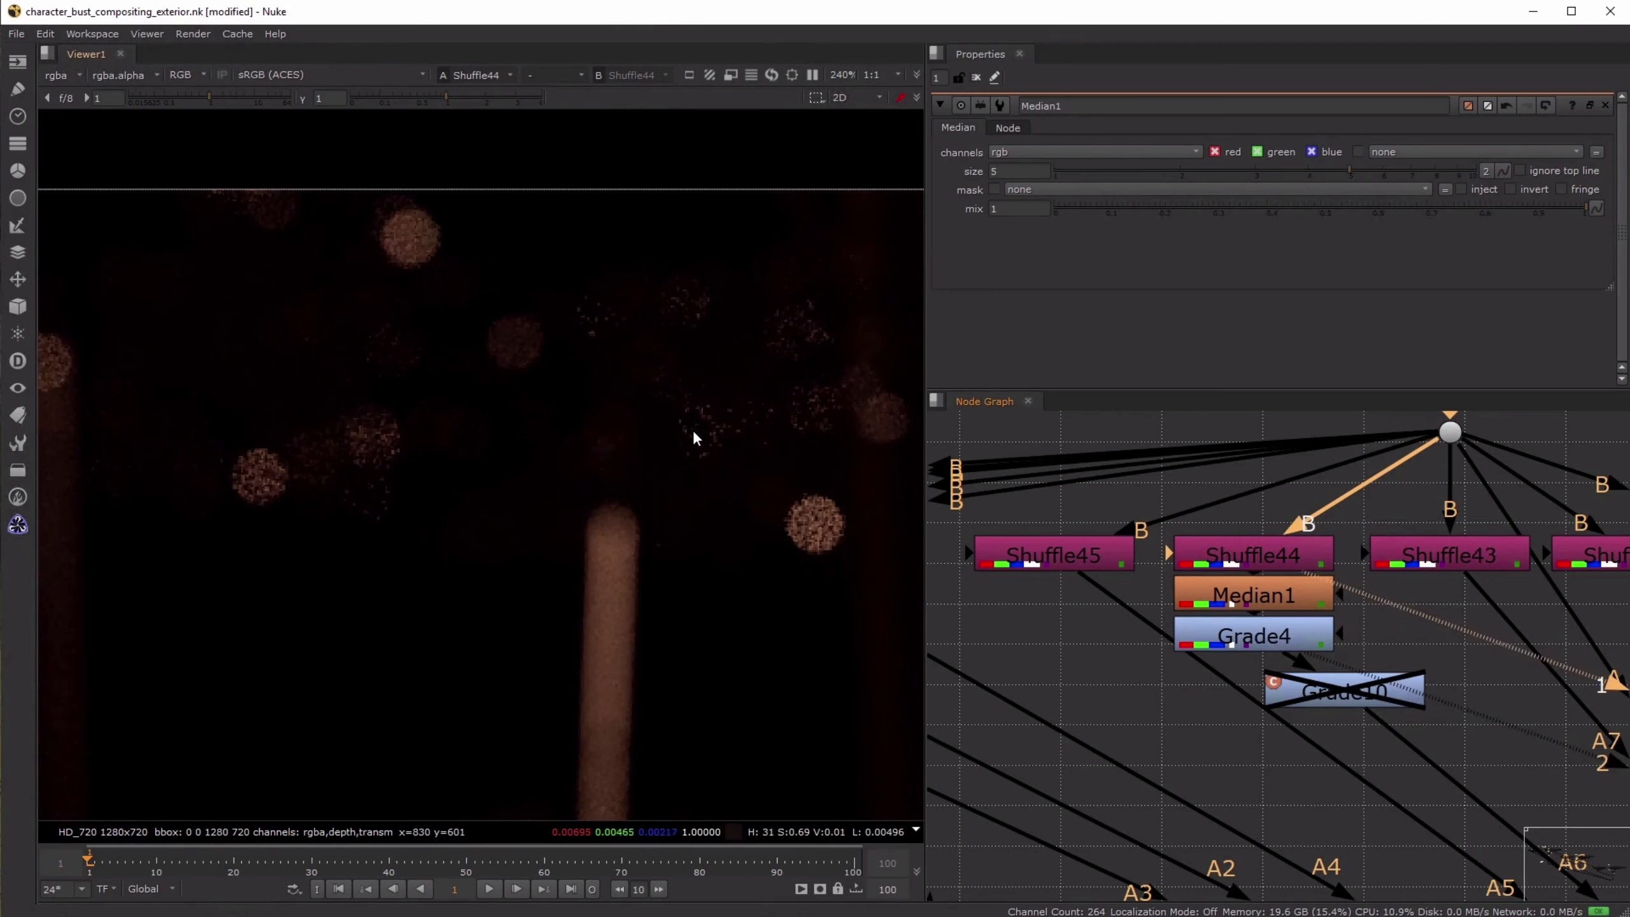
- Open Grade4's properties to check its gain, and view Shuffle44 again
double_click(1277, 644)
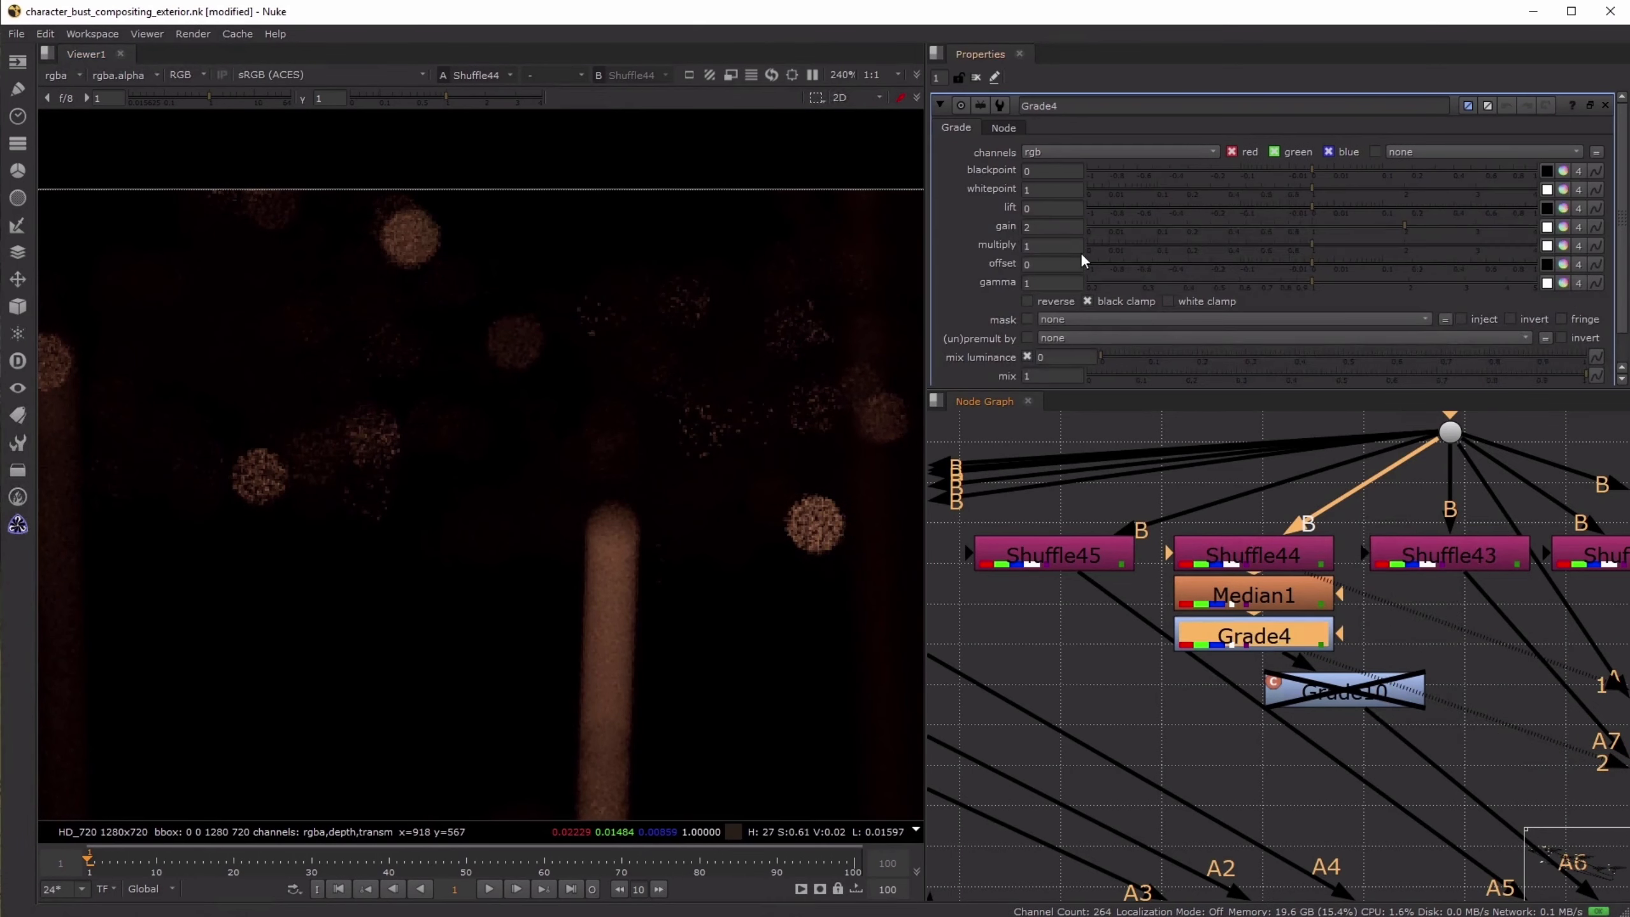
click(1261, 565)
key(1)
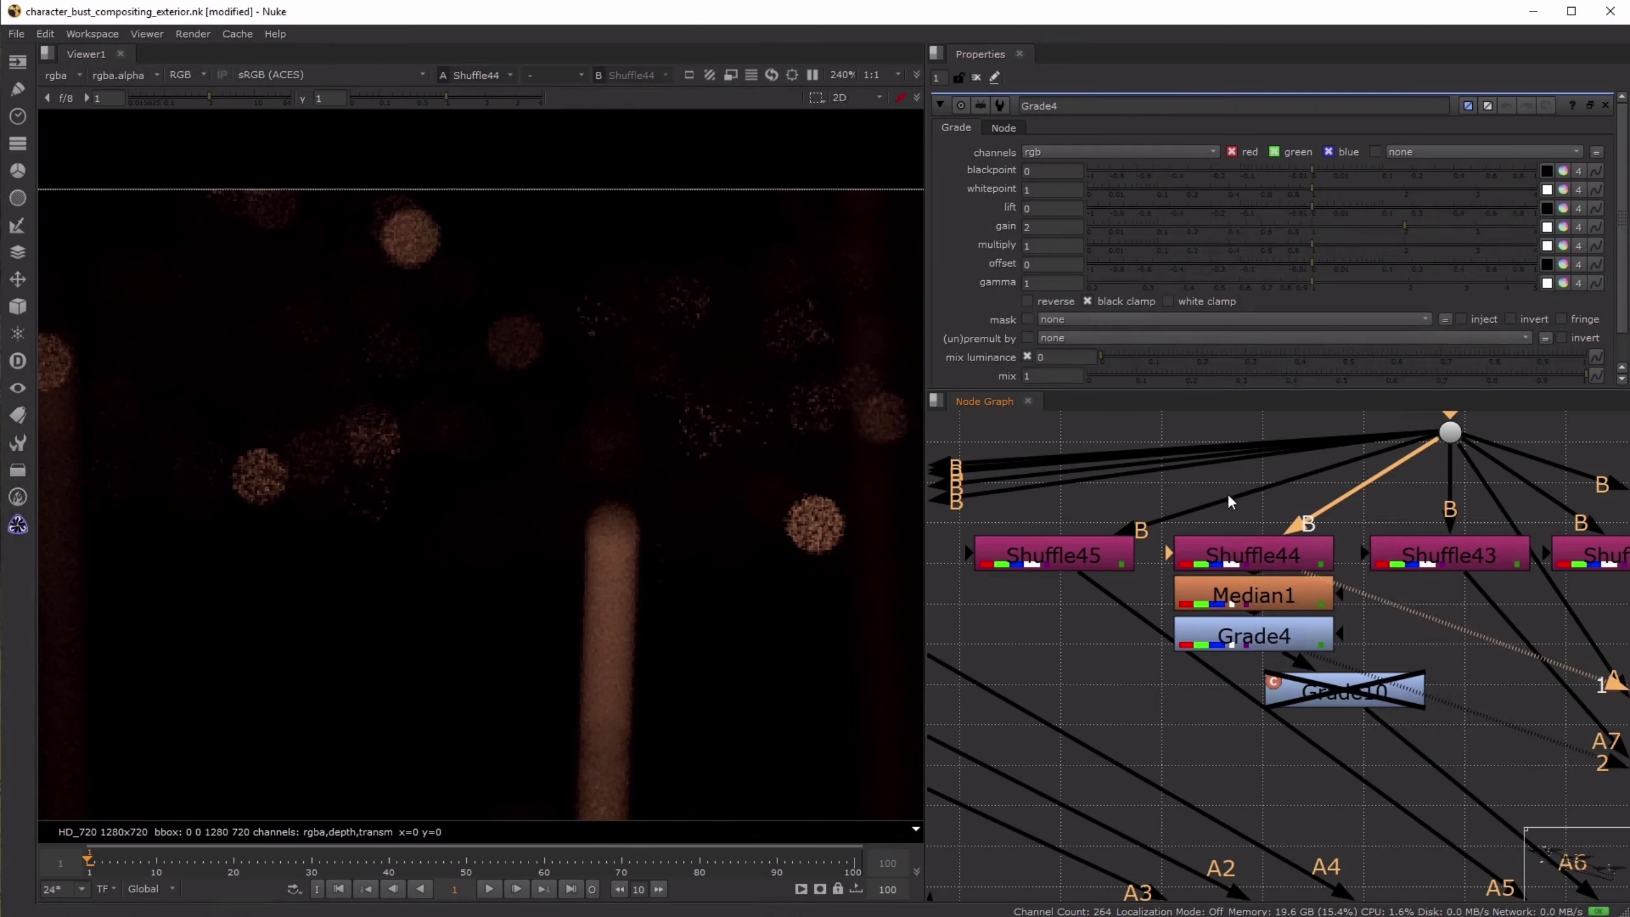
- View the Shuffle34 pass and inspect the noise in its bokeh highlights
scroll(1227, 493, down, 8)
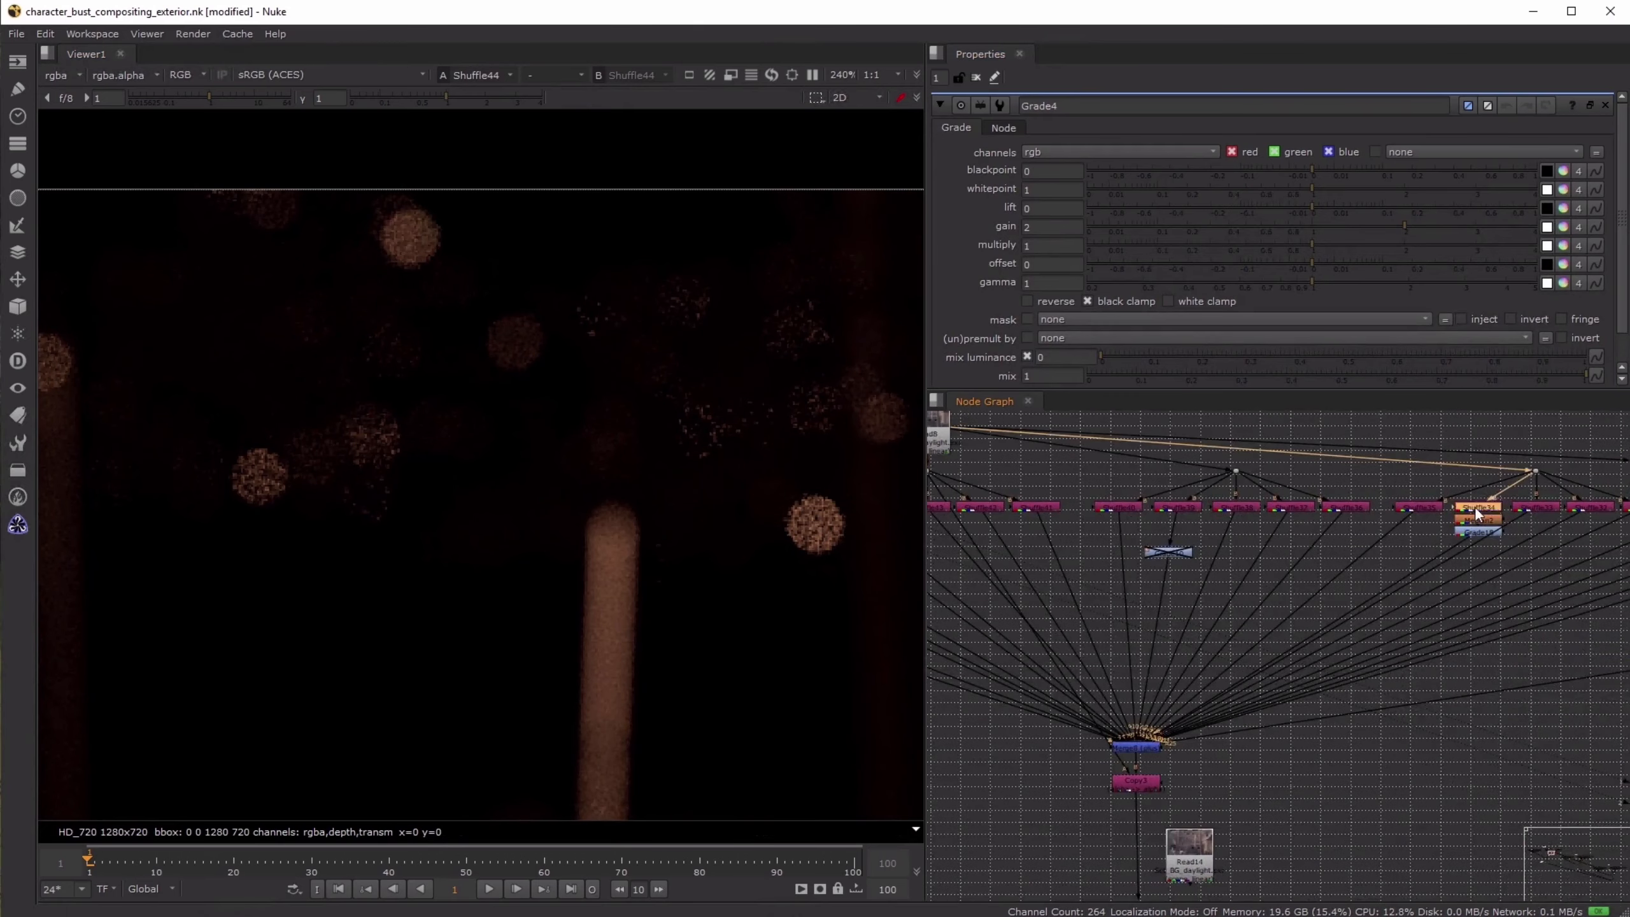
key(1)
scroll(648, 568, down, 3)
middle_drag(682, 469, 557, 270)
scroll(557, 276, down, 1)
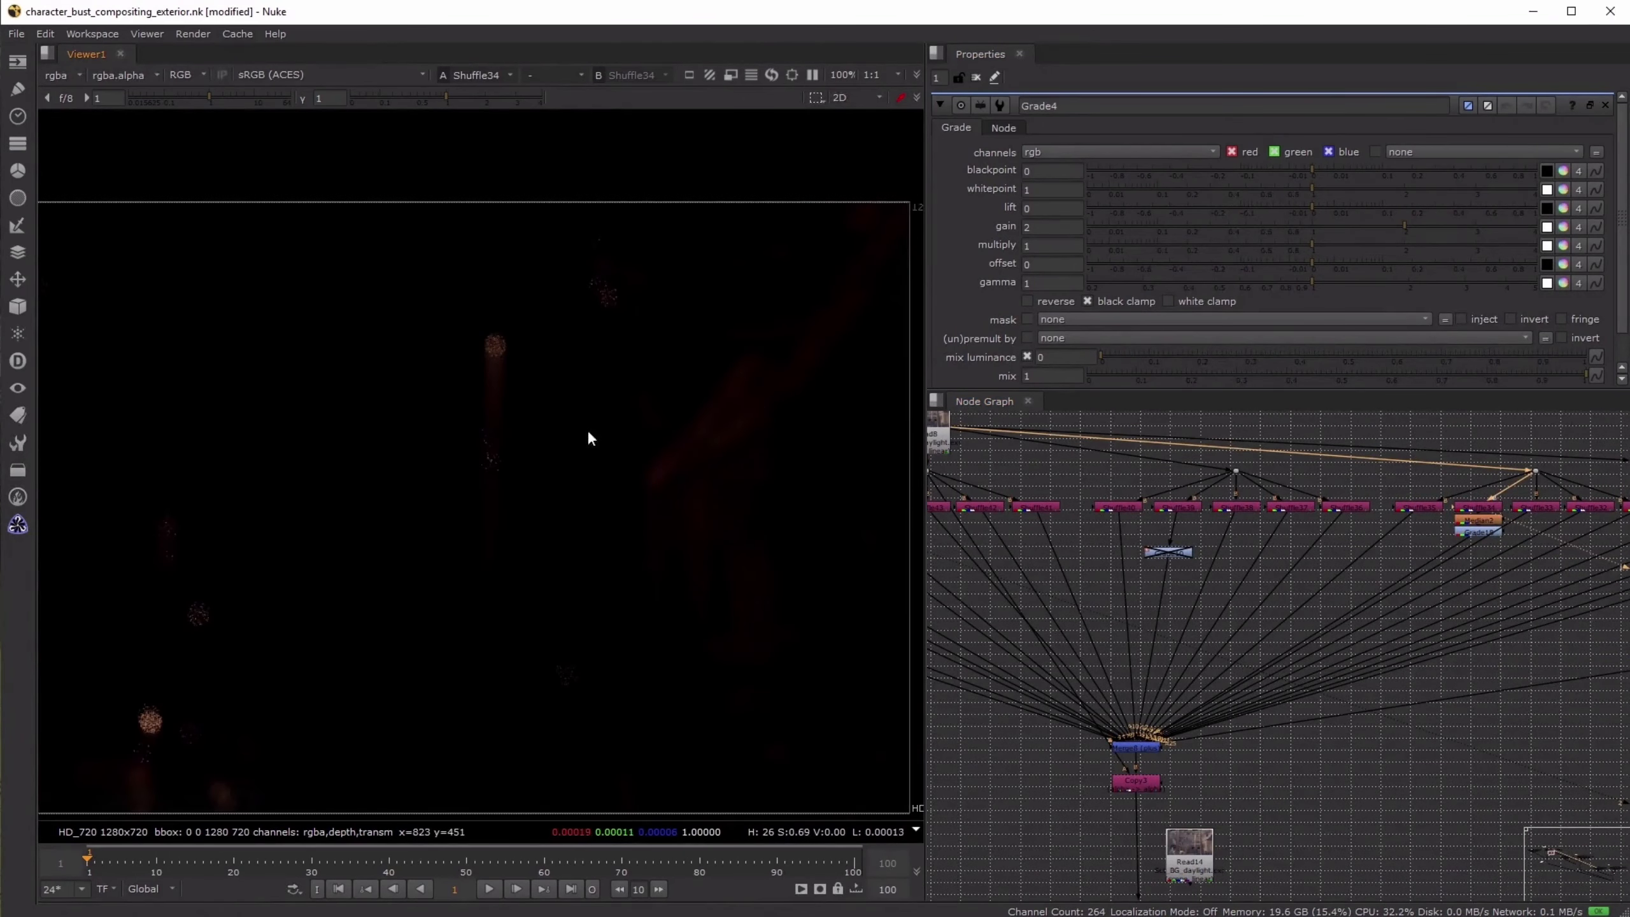
scroll(476, 621, up, 4)
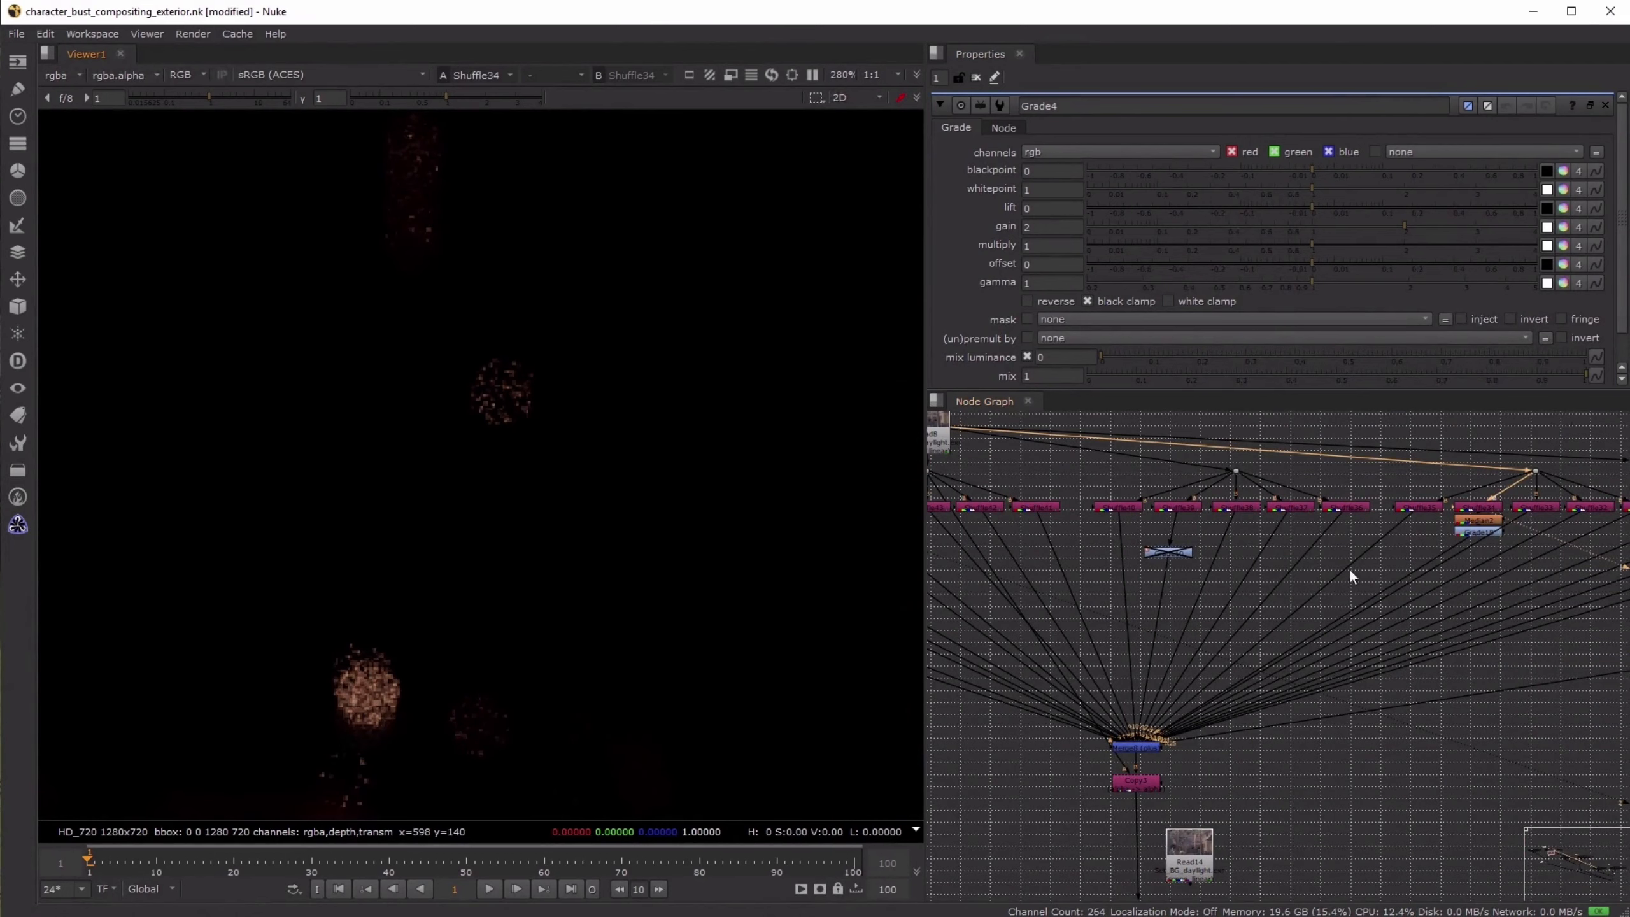
- View the Shuffle51 pass, and open its properties to check which input layer it shuffles
scroll(1340, 565, up, 6)
click(1228, 533)
key(1)
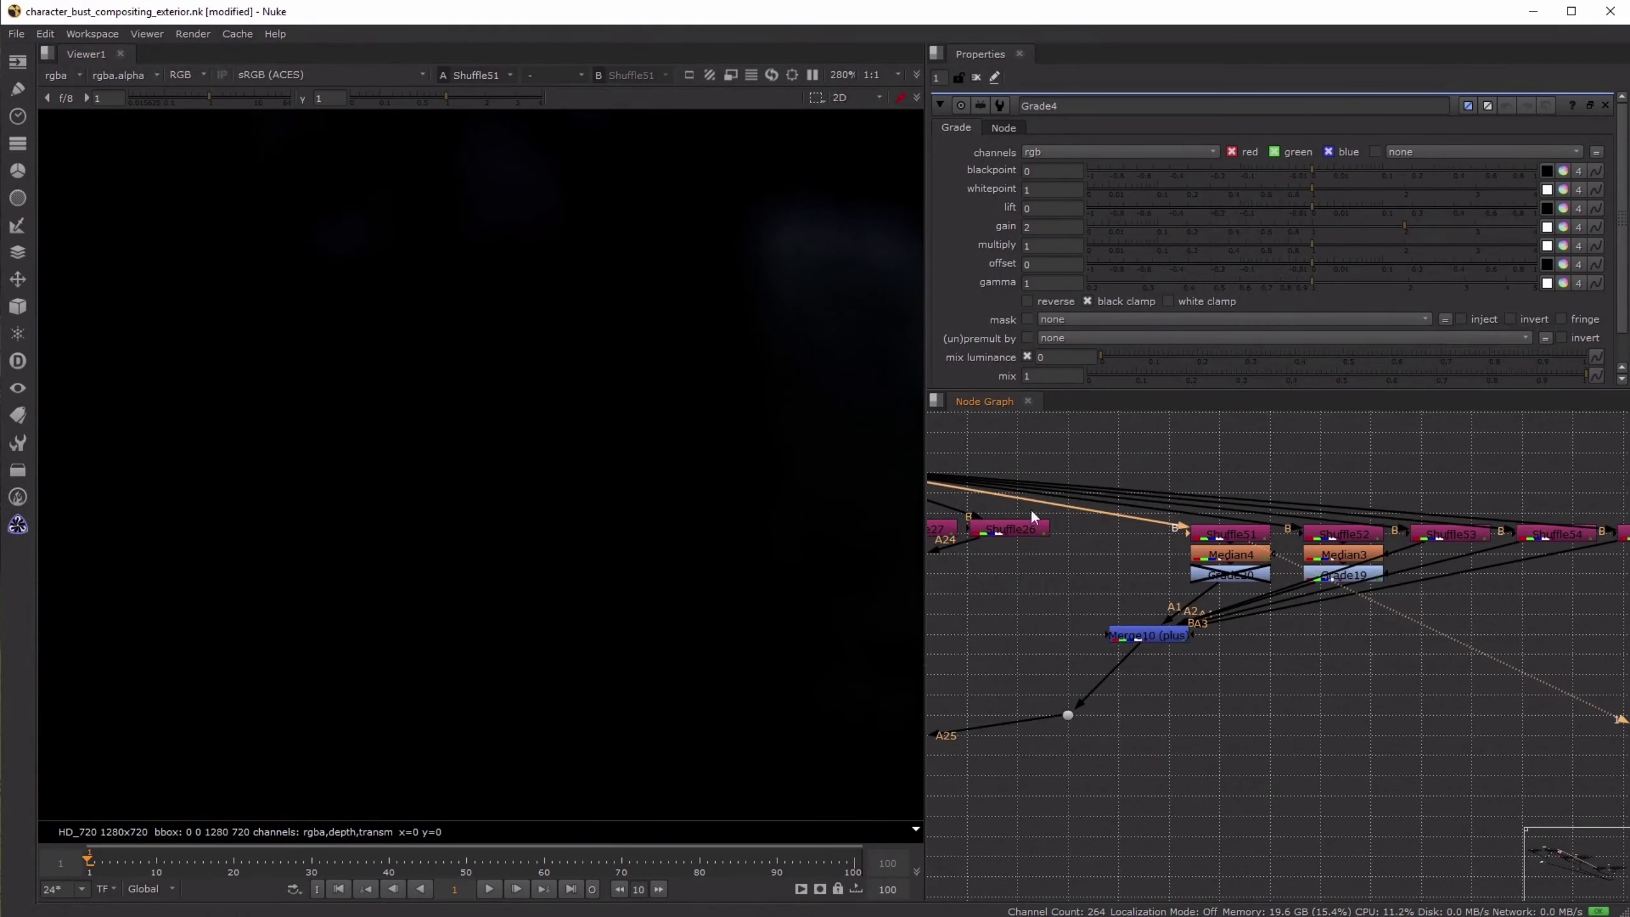
mouse_move(607, 496)
middle_down()
mouse_move(586, 746)
mouse_move(687, 721)
middle_up()
middle_drag(555, 321, 622, 644)
middle_drag(552, 283, 798, 345)
scroll(798, 345, down, 2)
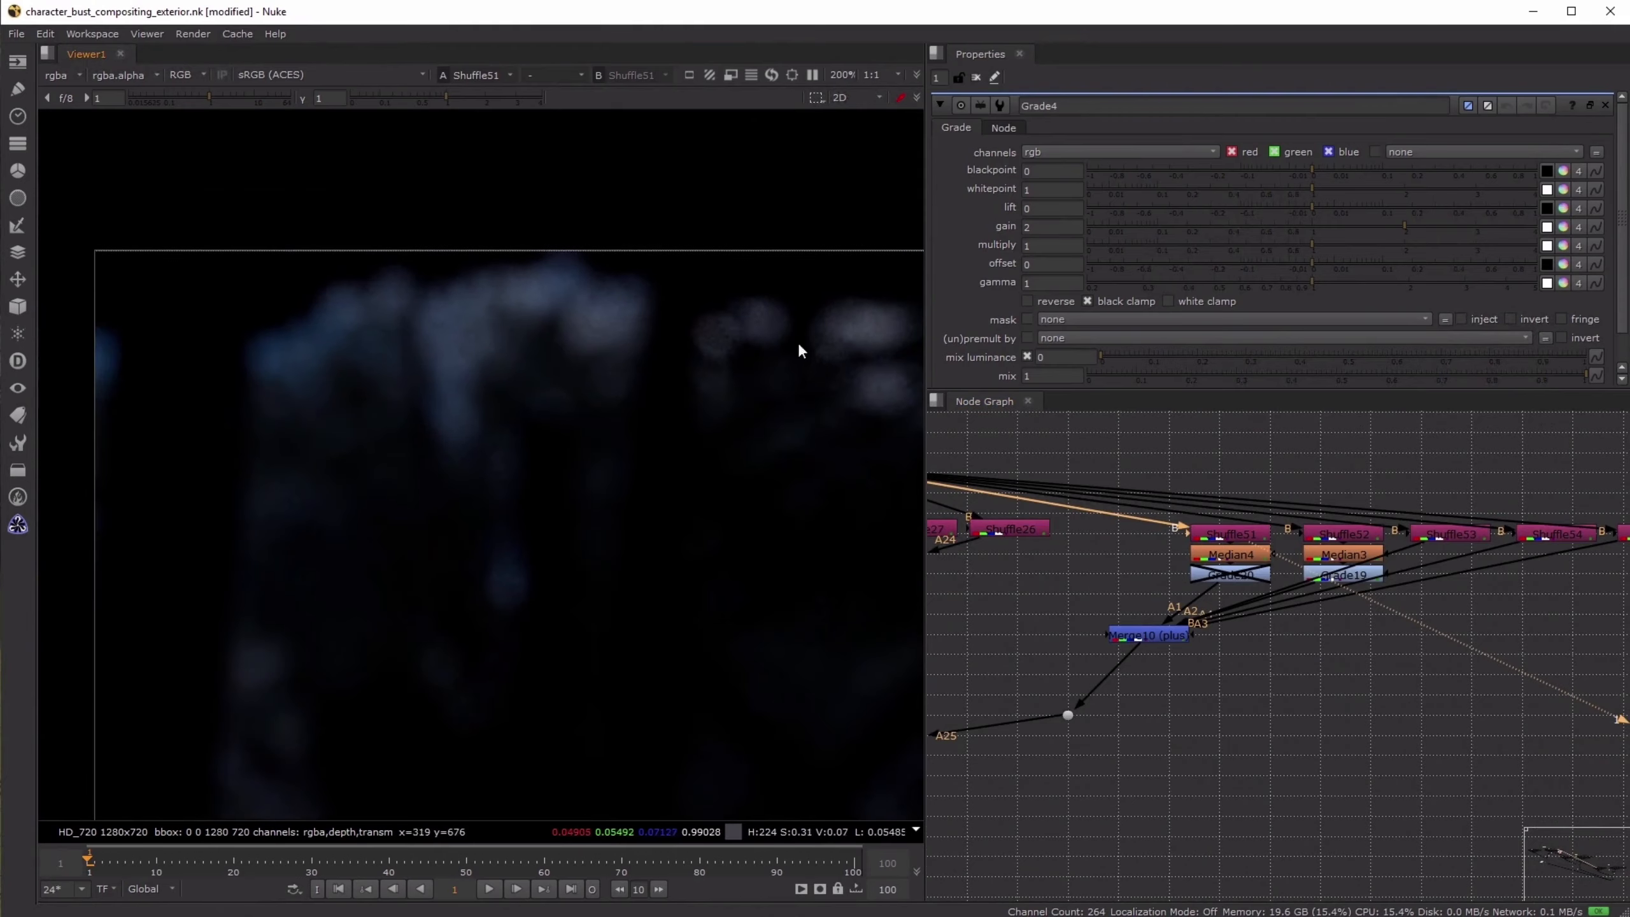
scroll(1295, 515, up, 5)
double_click(1136, 558)
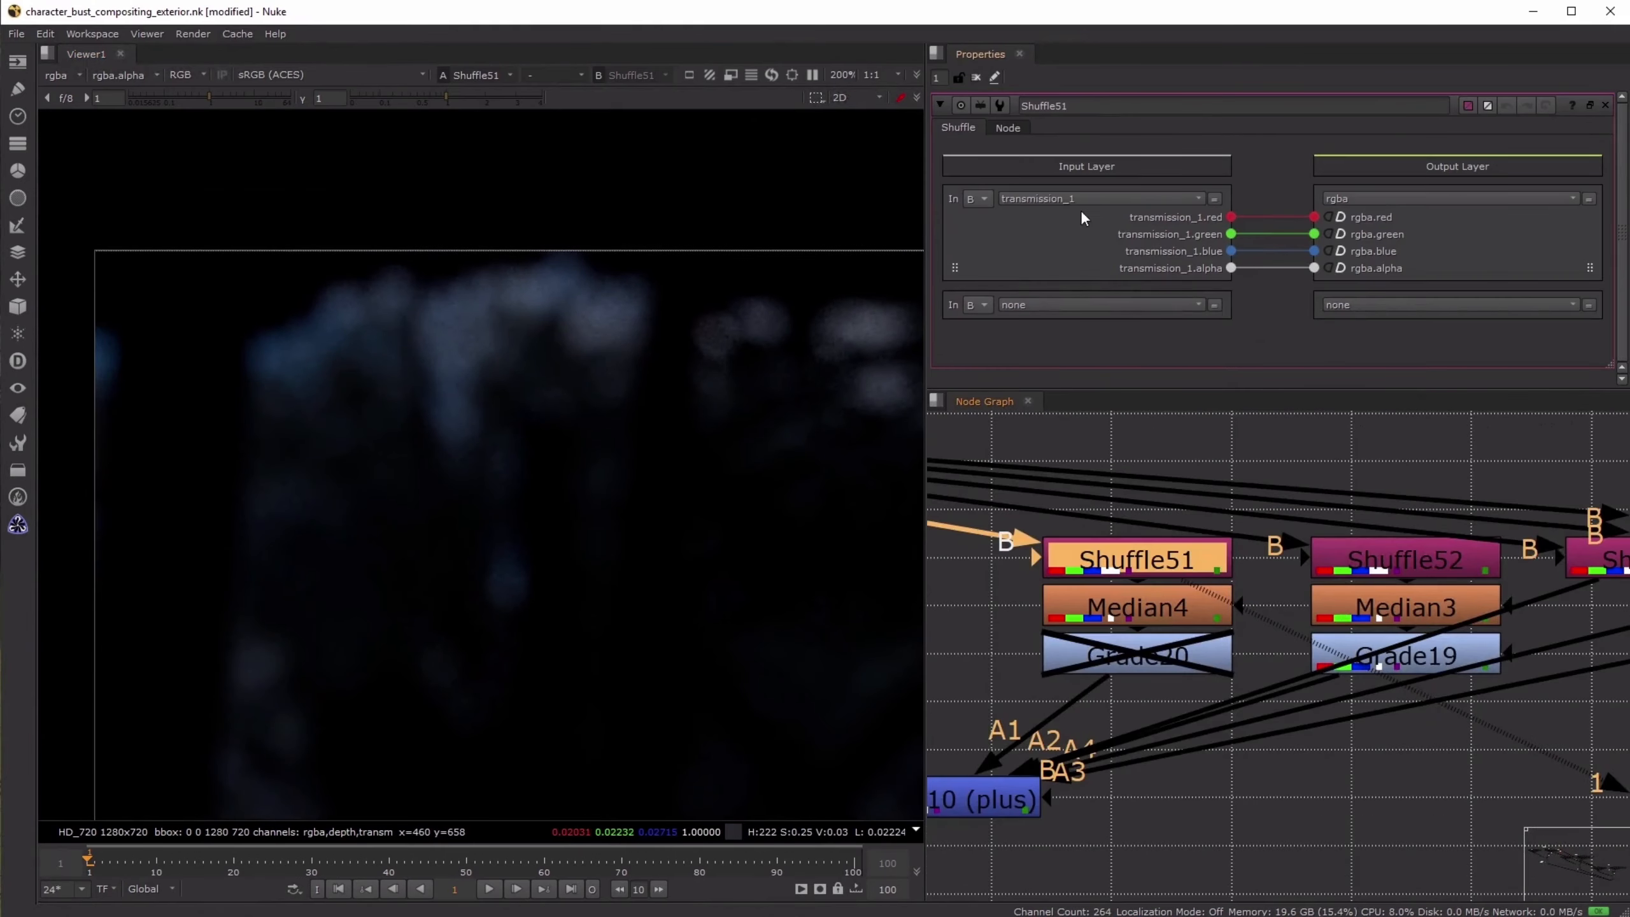
- View the Merge8 output that combines all the shuffled background light passes
scroll(1397, 619, down, 10)
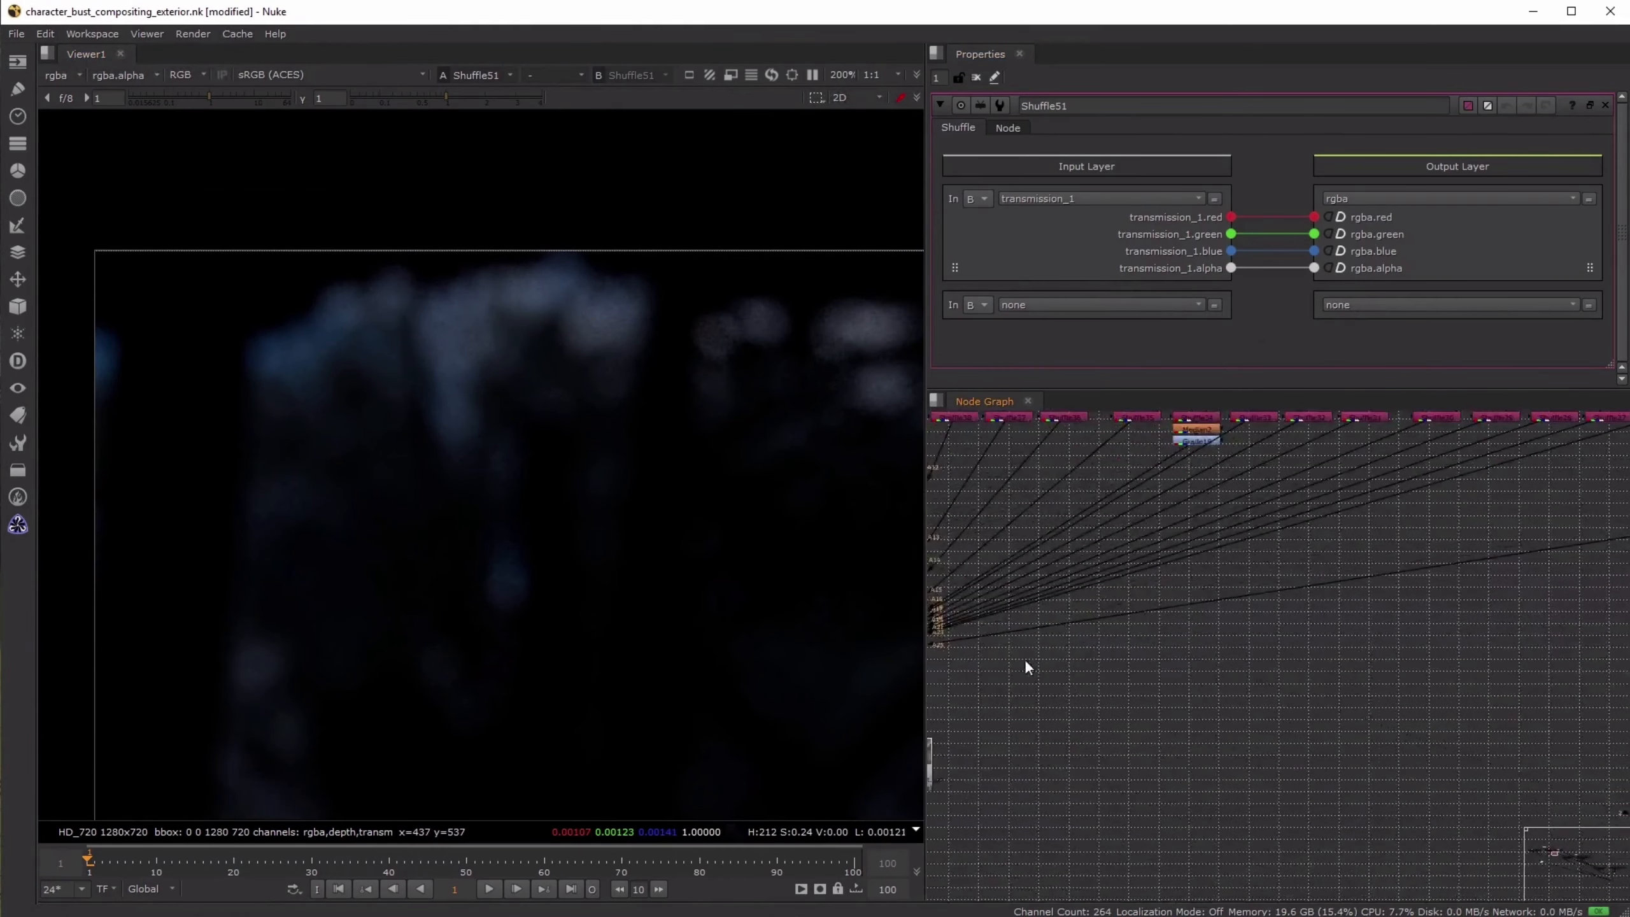
middle_drag(1027, 668, 1161, 619)
click(1173, 586)
key(1)
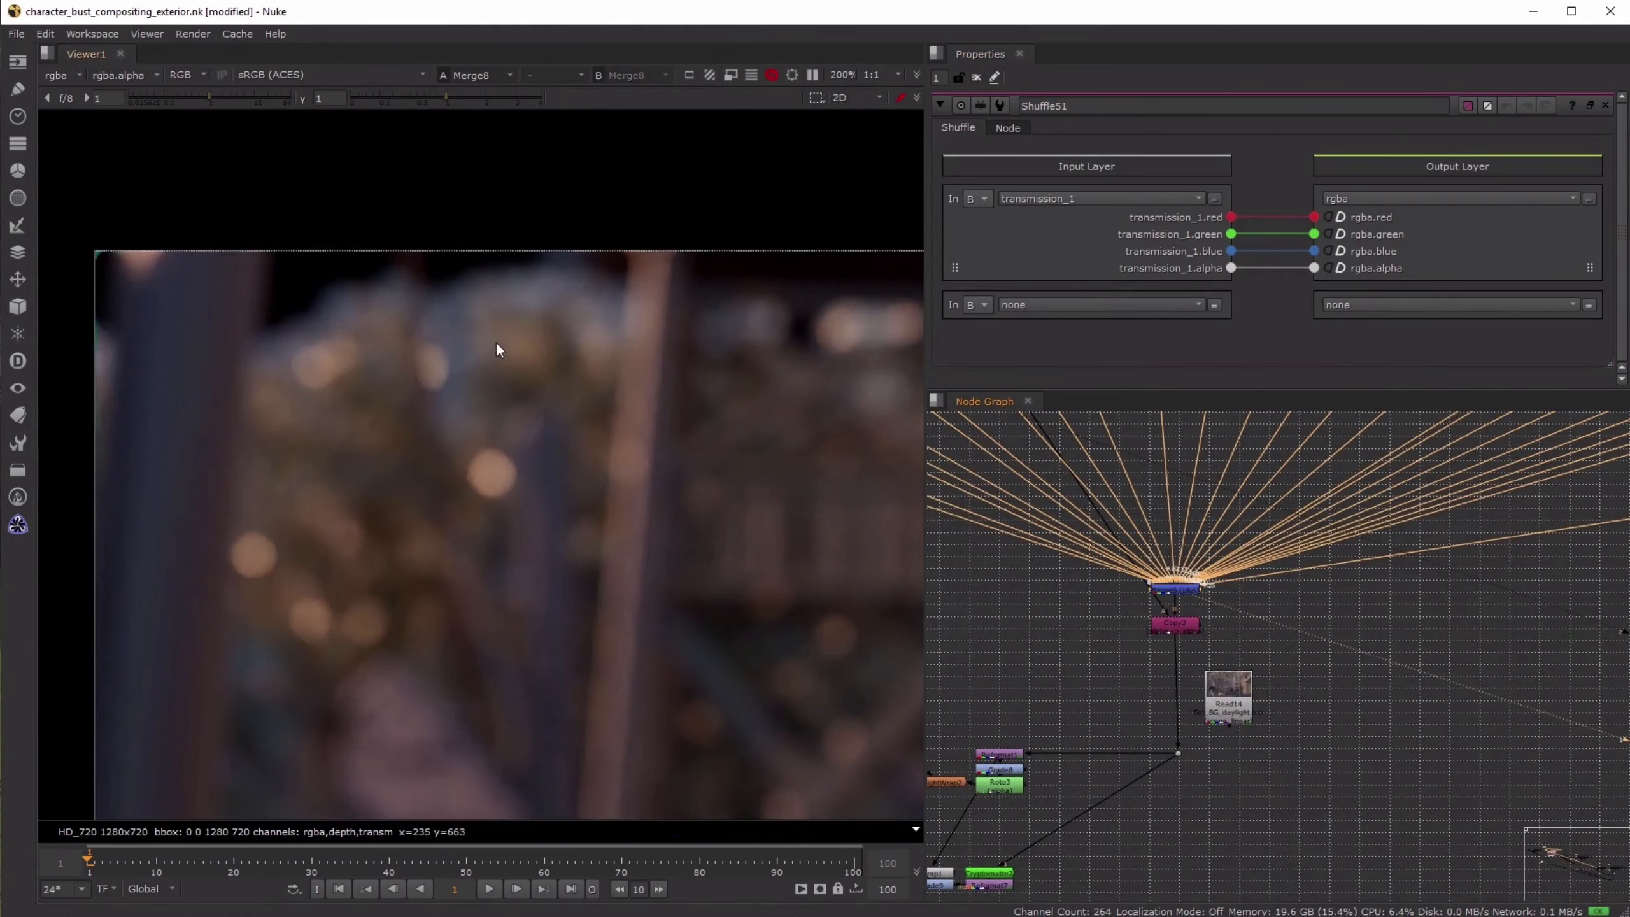
- Select the median and grade nodes below the light passes across the tree, and toggle them off and on to compare the Merge8 output
middle_drag(1312, 638, 1362, 755)
click(1265, 638)
middle_drag(1054, 532, 720, 524)
click(1065, 490)
click(1258, 486)
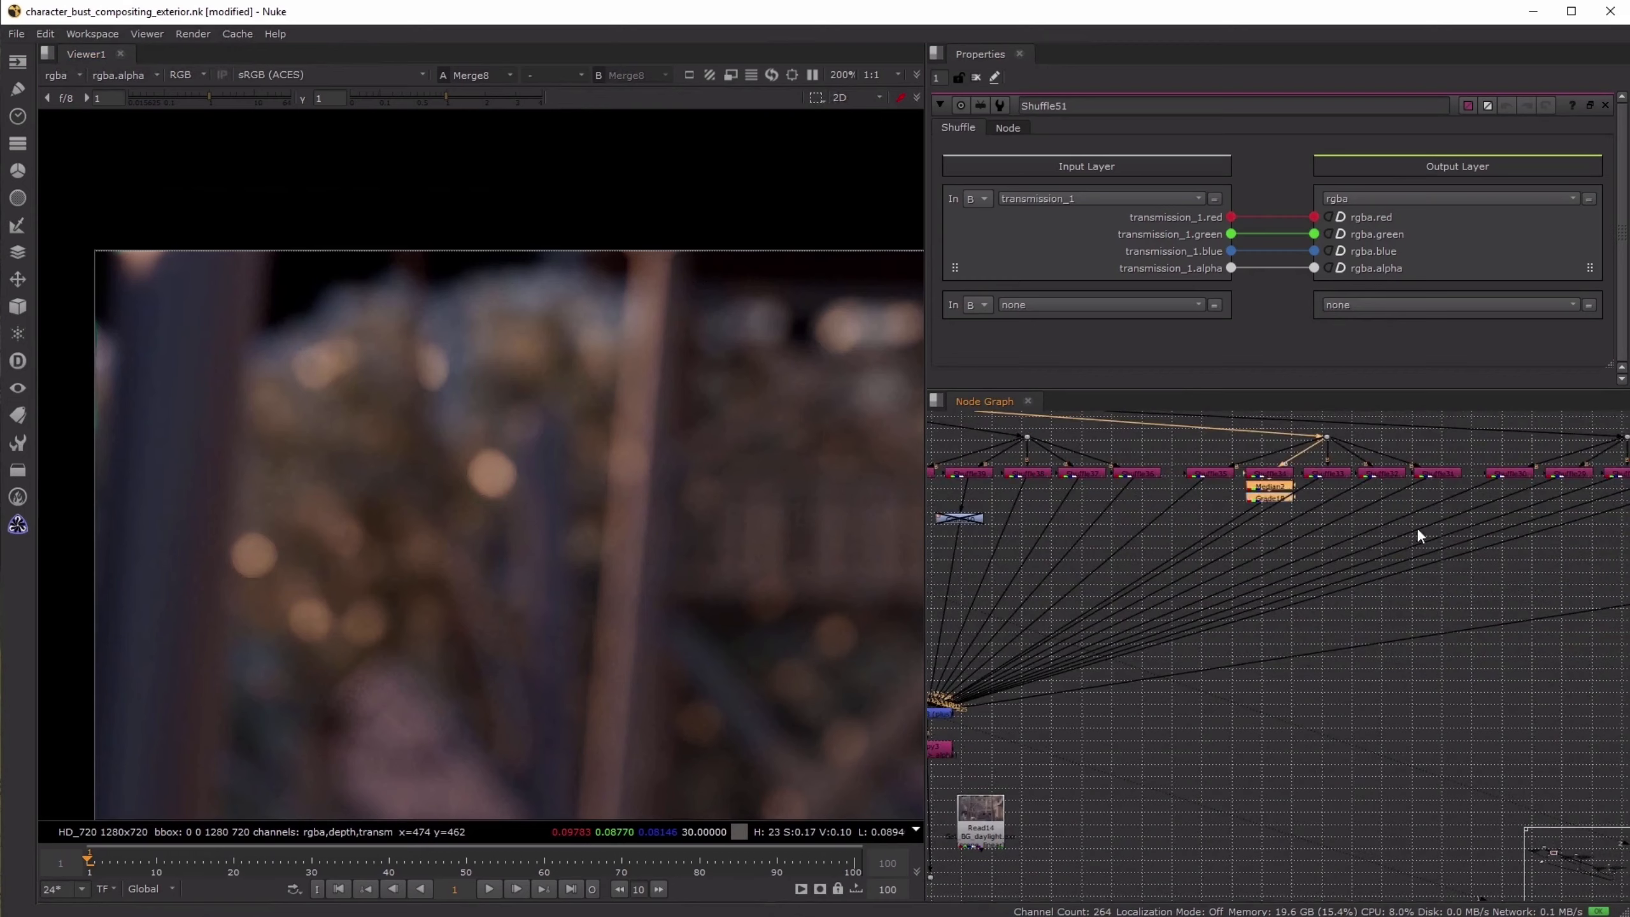
middle_drag(1417, 529, 969, 539)
shift+click(1424, 498)
shift+click(1479, 497)
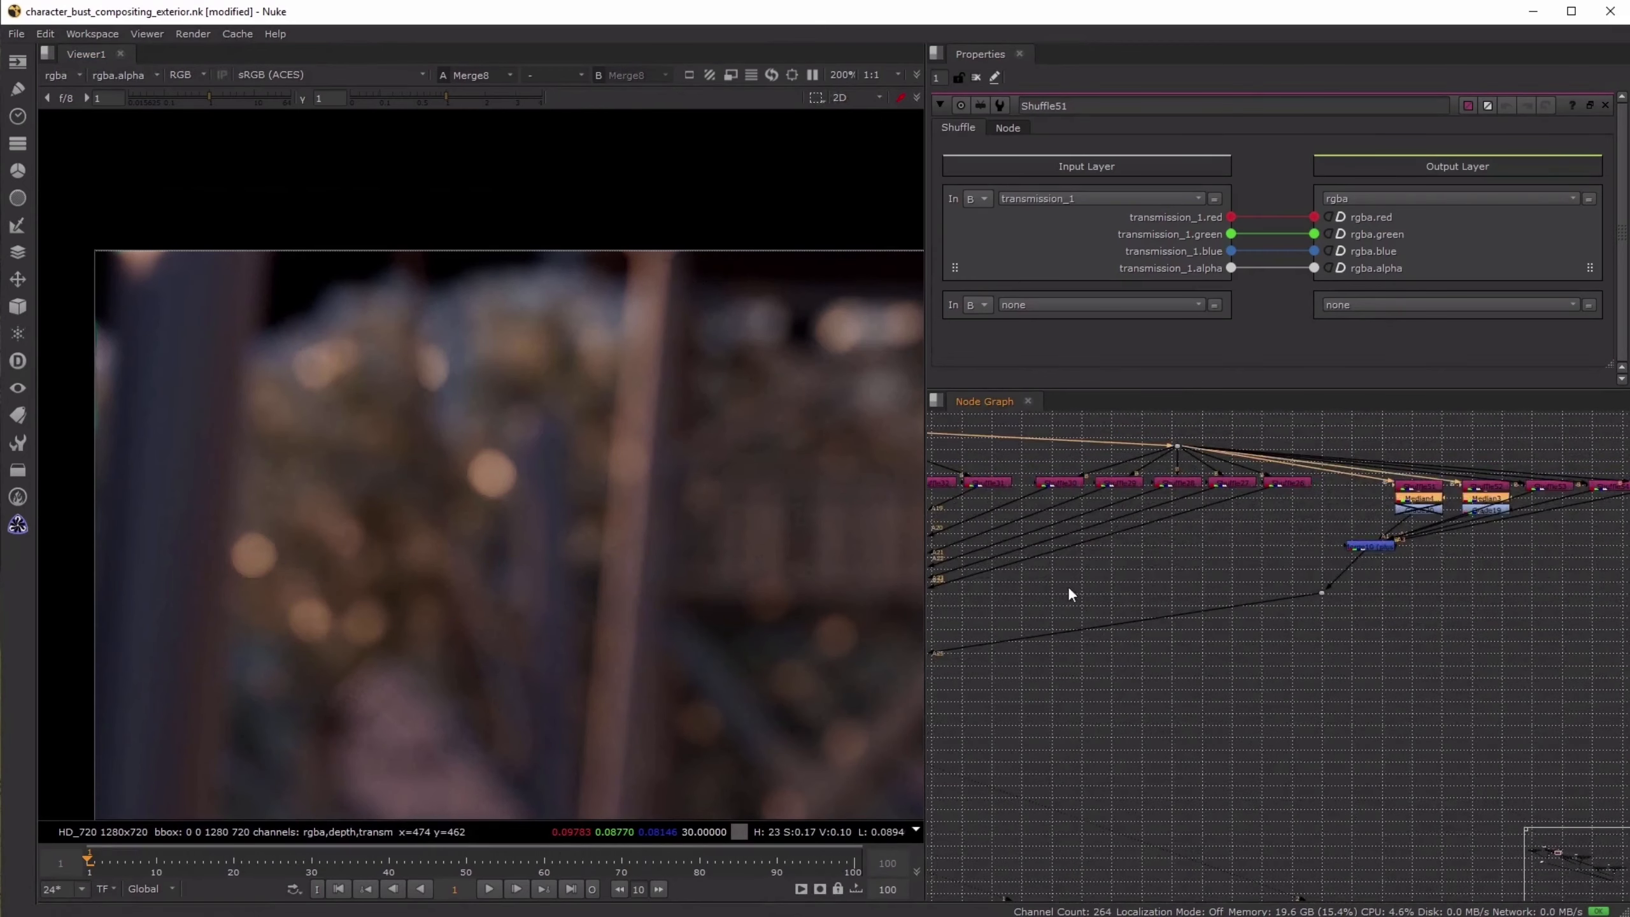
middle_drag(1070, 589, 1424, 572)
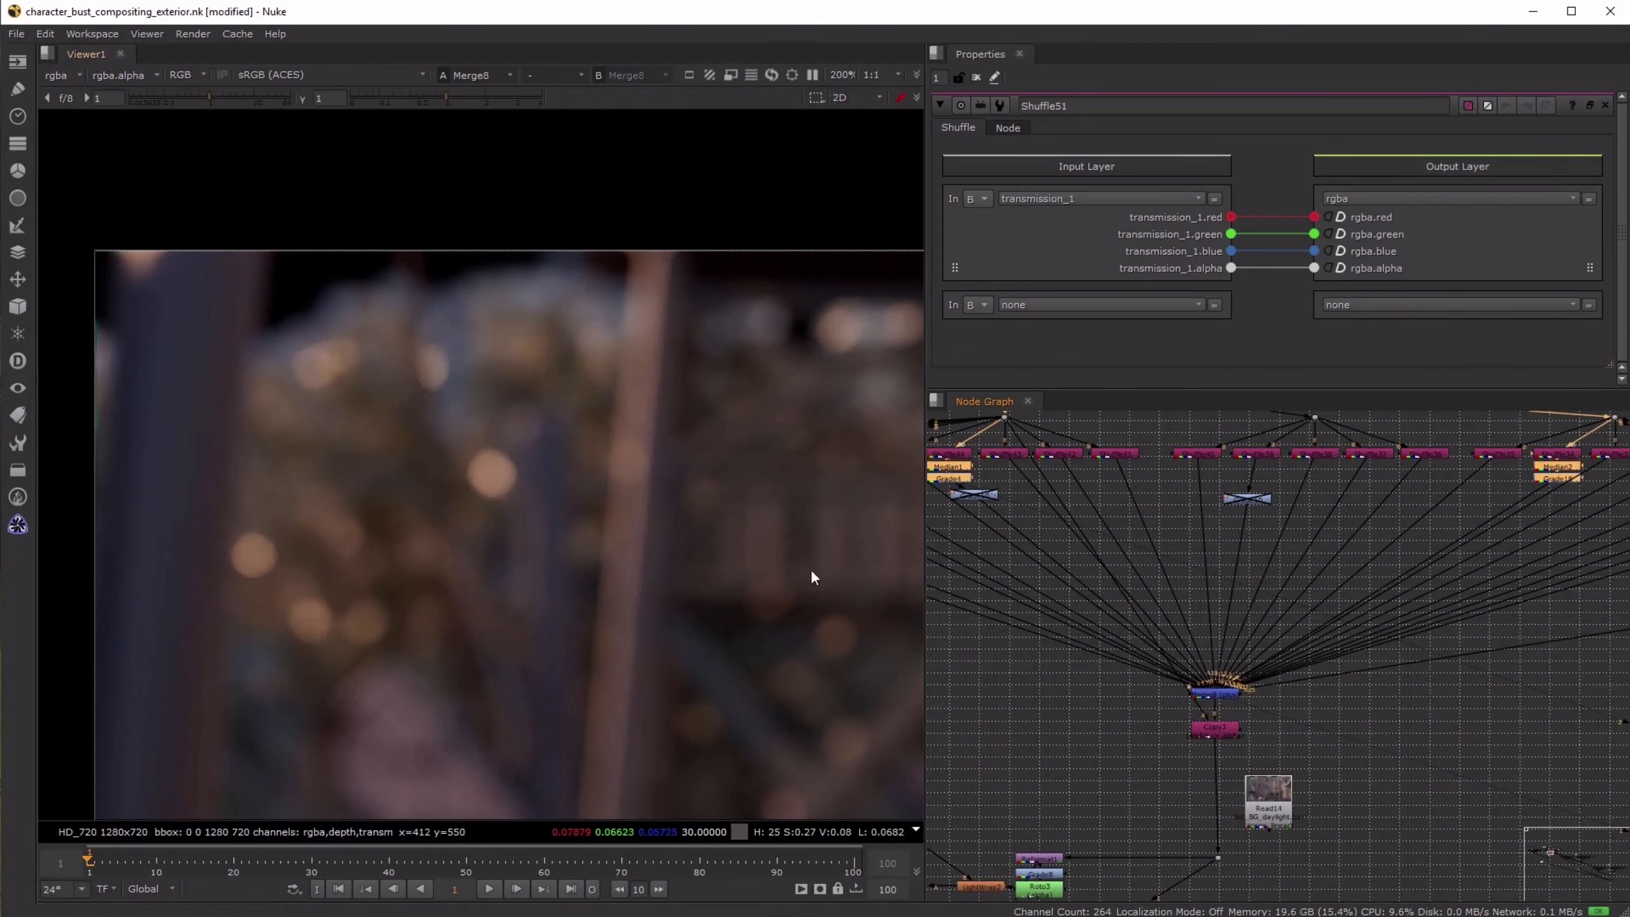
middle_drag(811, 570, 776, 517)
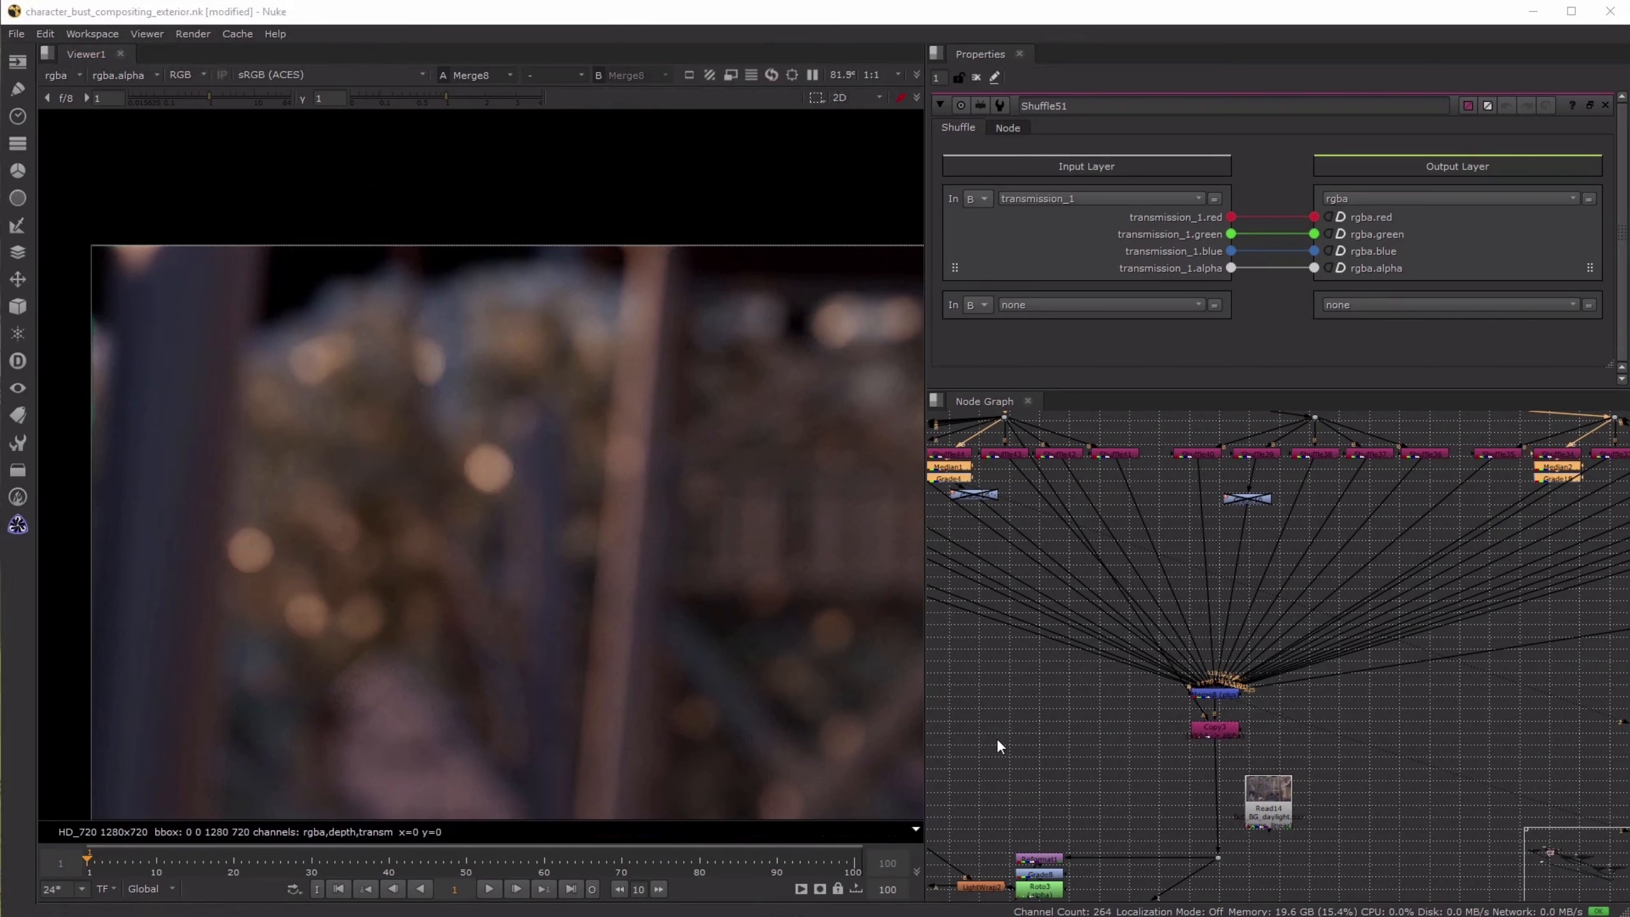
middle_click(1000, 738)
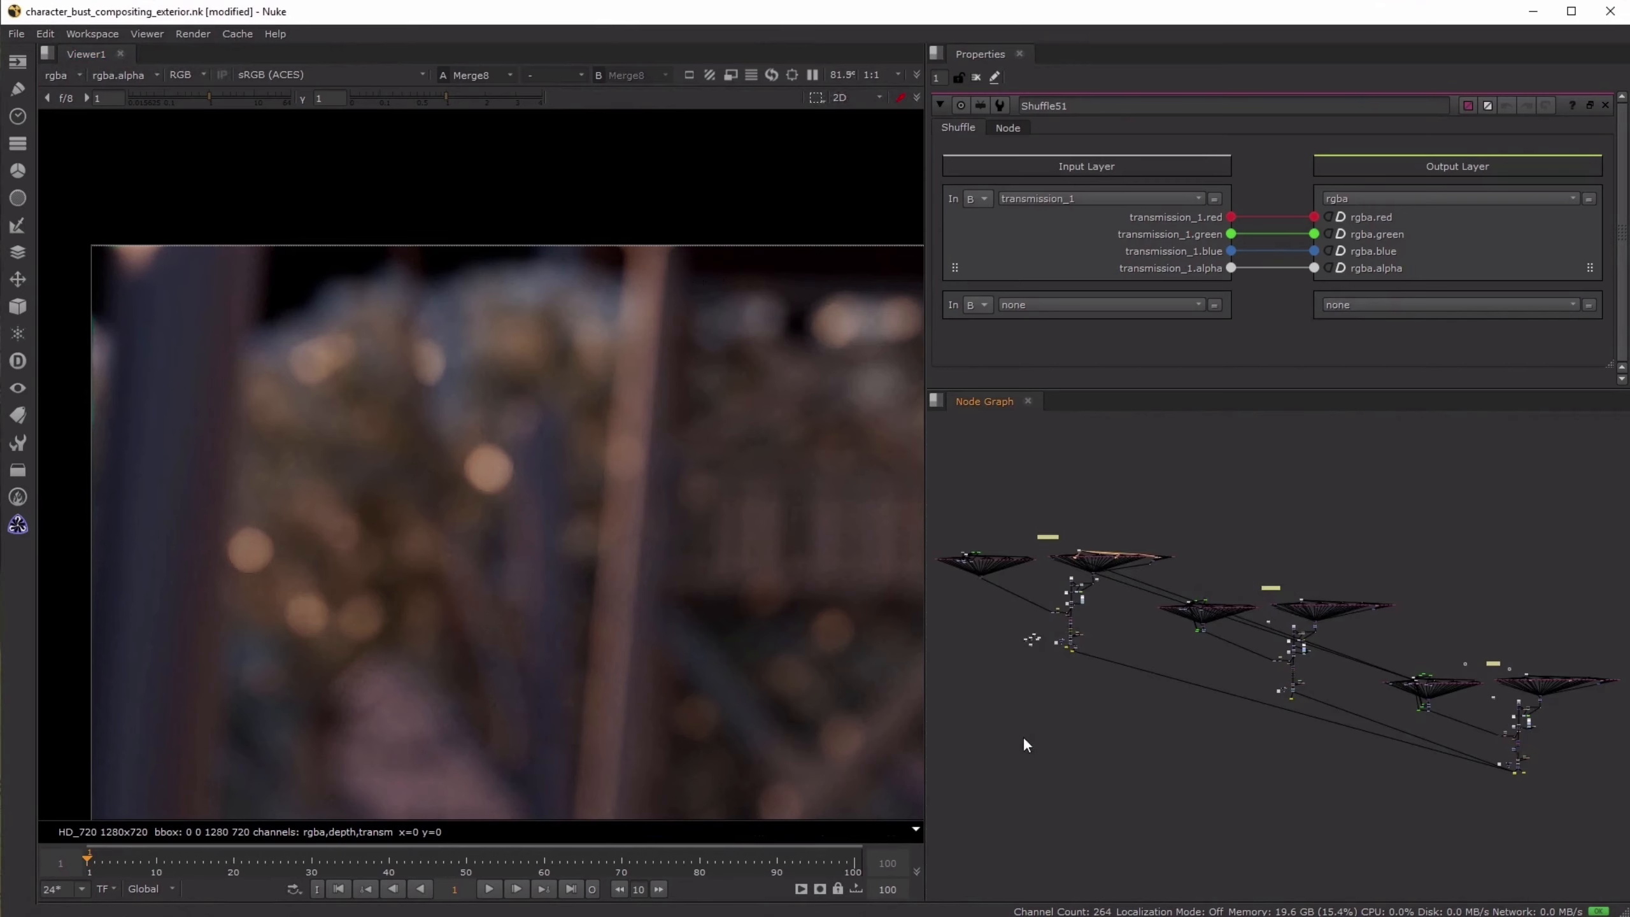
scroll(1082, 612, up, 7)
scroll(1189, 666, up, 5)
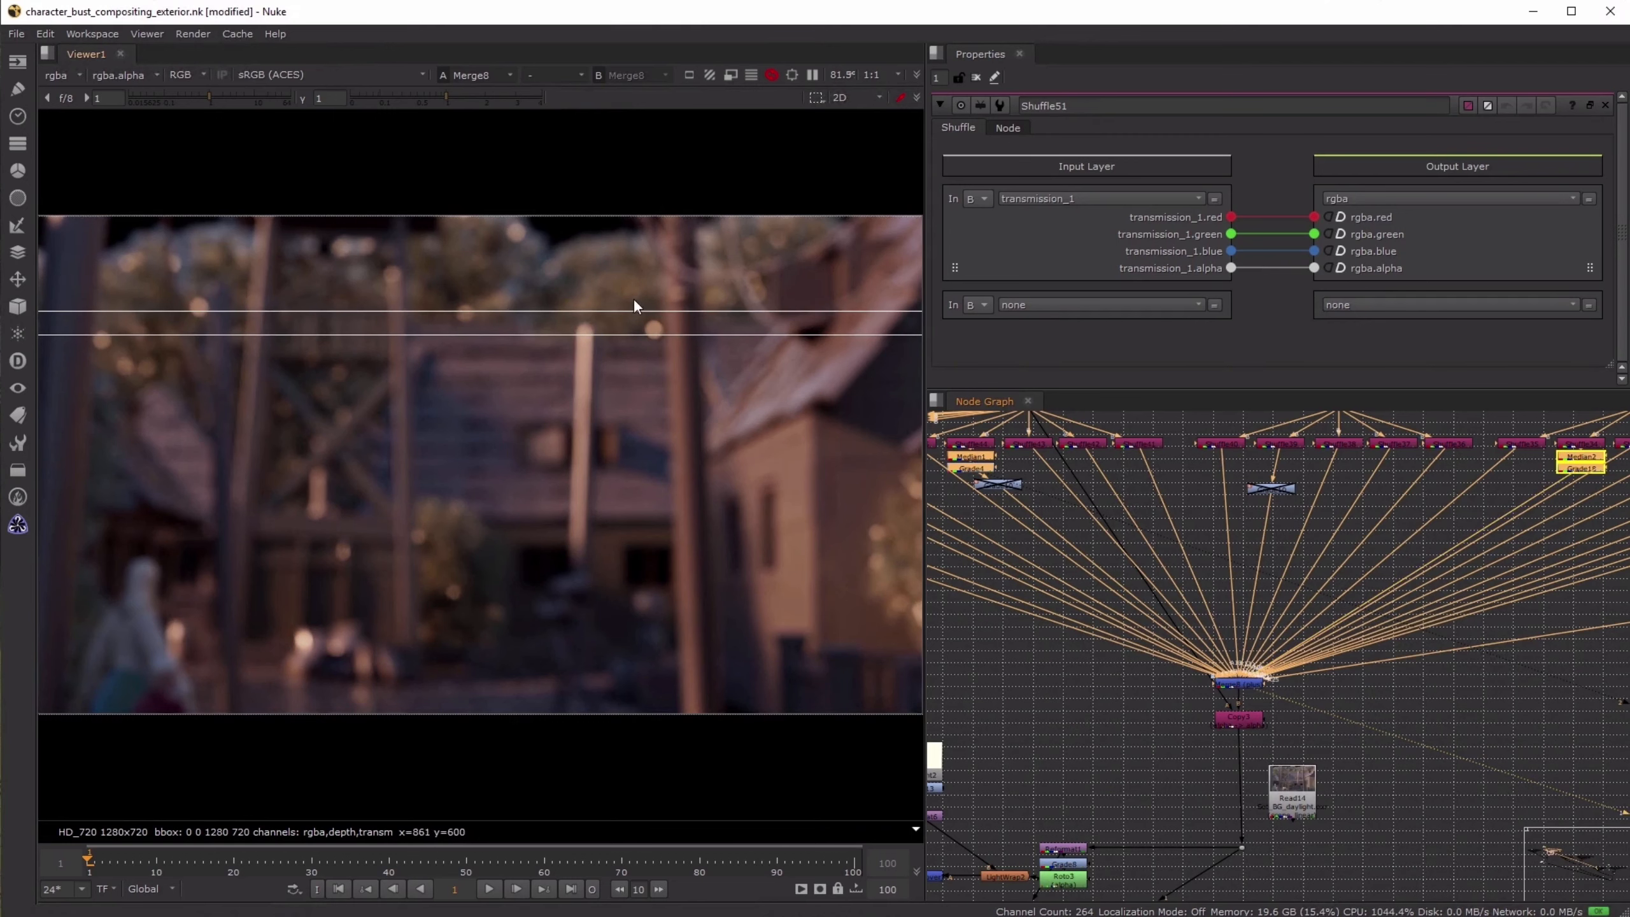
middle_drag(1102, 672, 1151, 672)
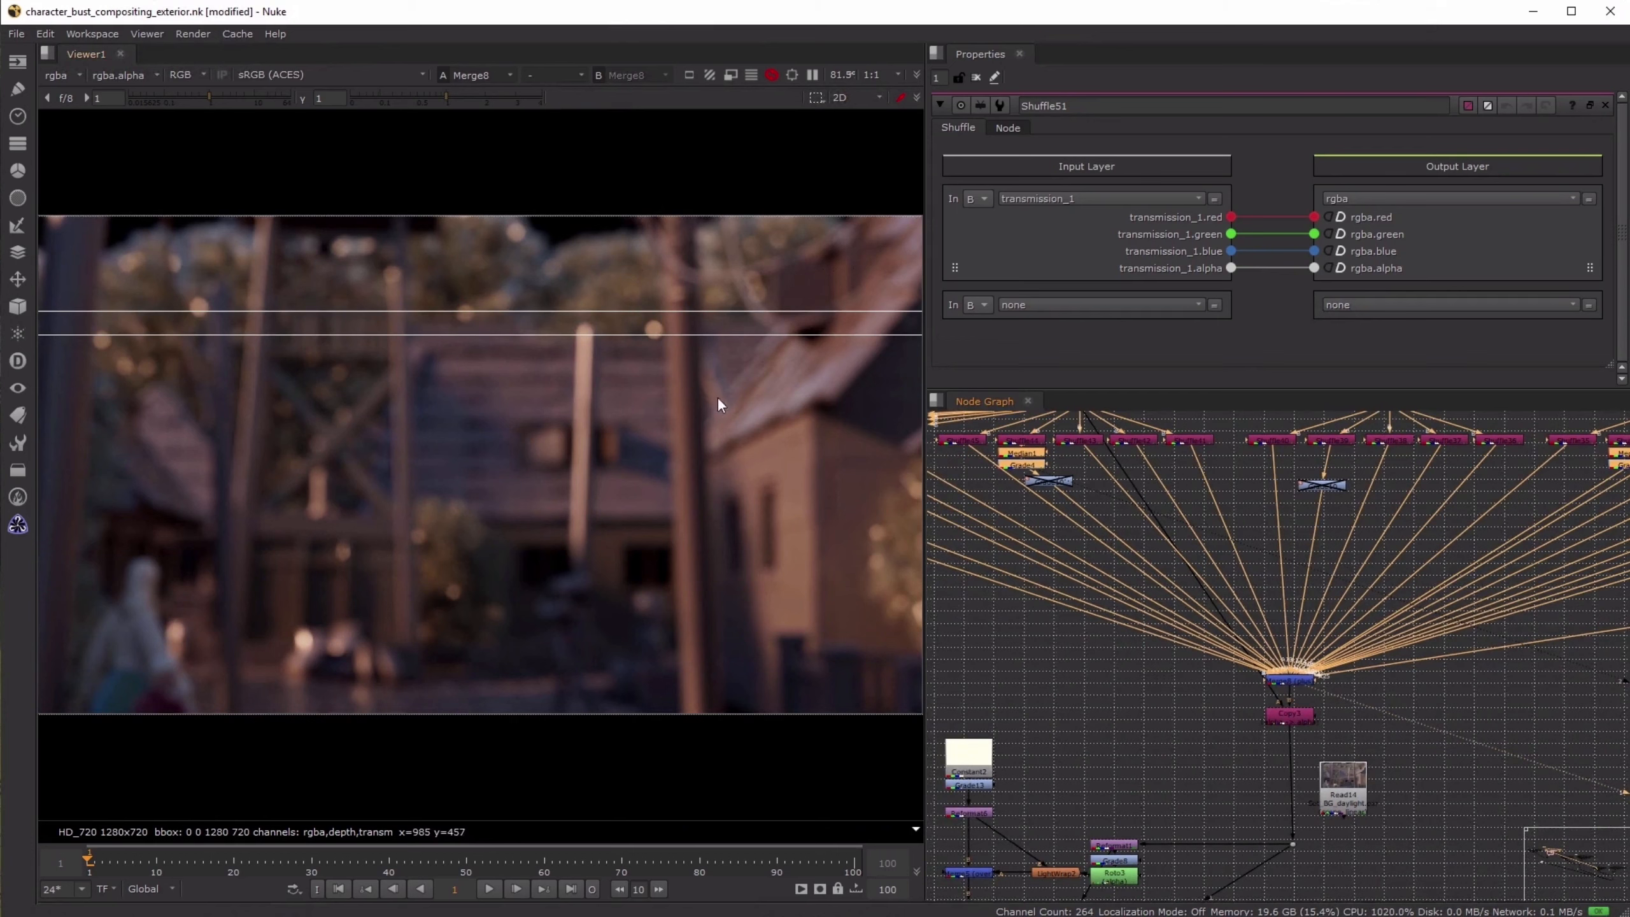
key(d)
key(d)
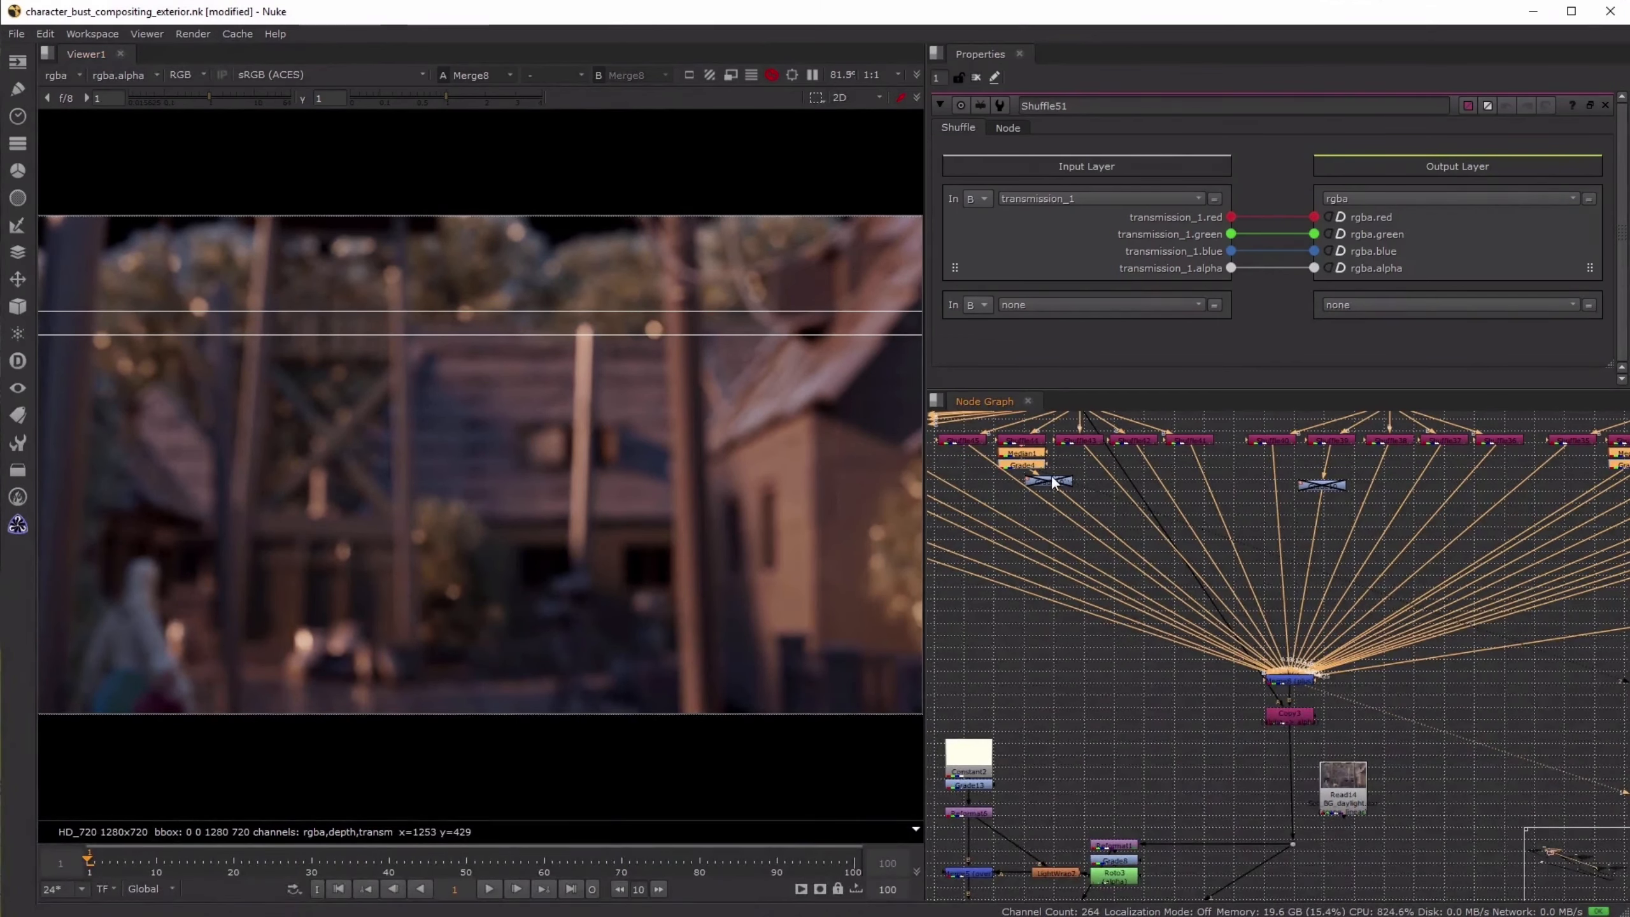
click(1210, 712)
- View the Copy3 output directly below the background light pass merge
scroll(1177, 696, down, 6)
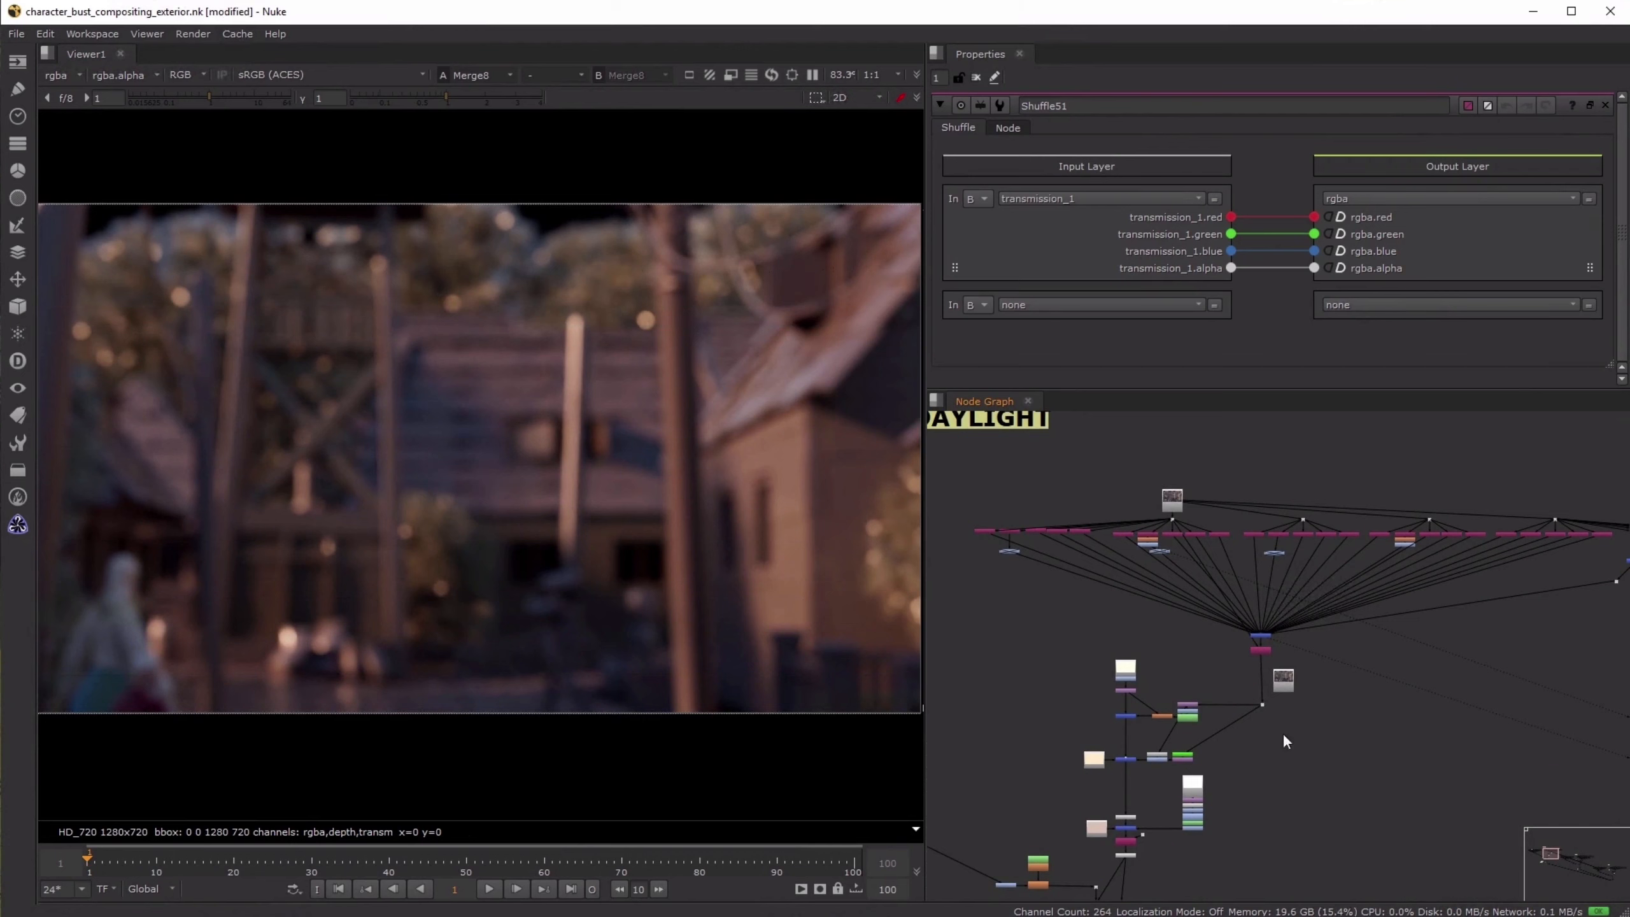
middle_drag(1193, 639, 1218, 557)
click(1287, 566)
key(1)
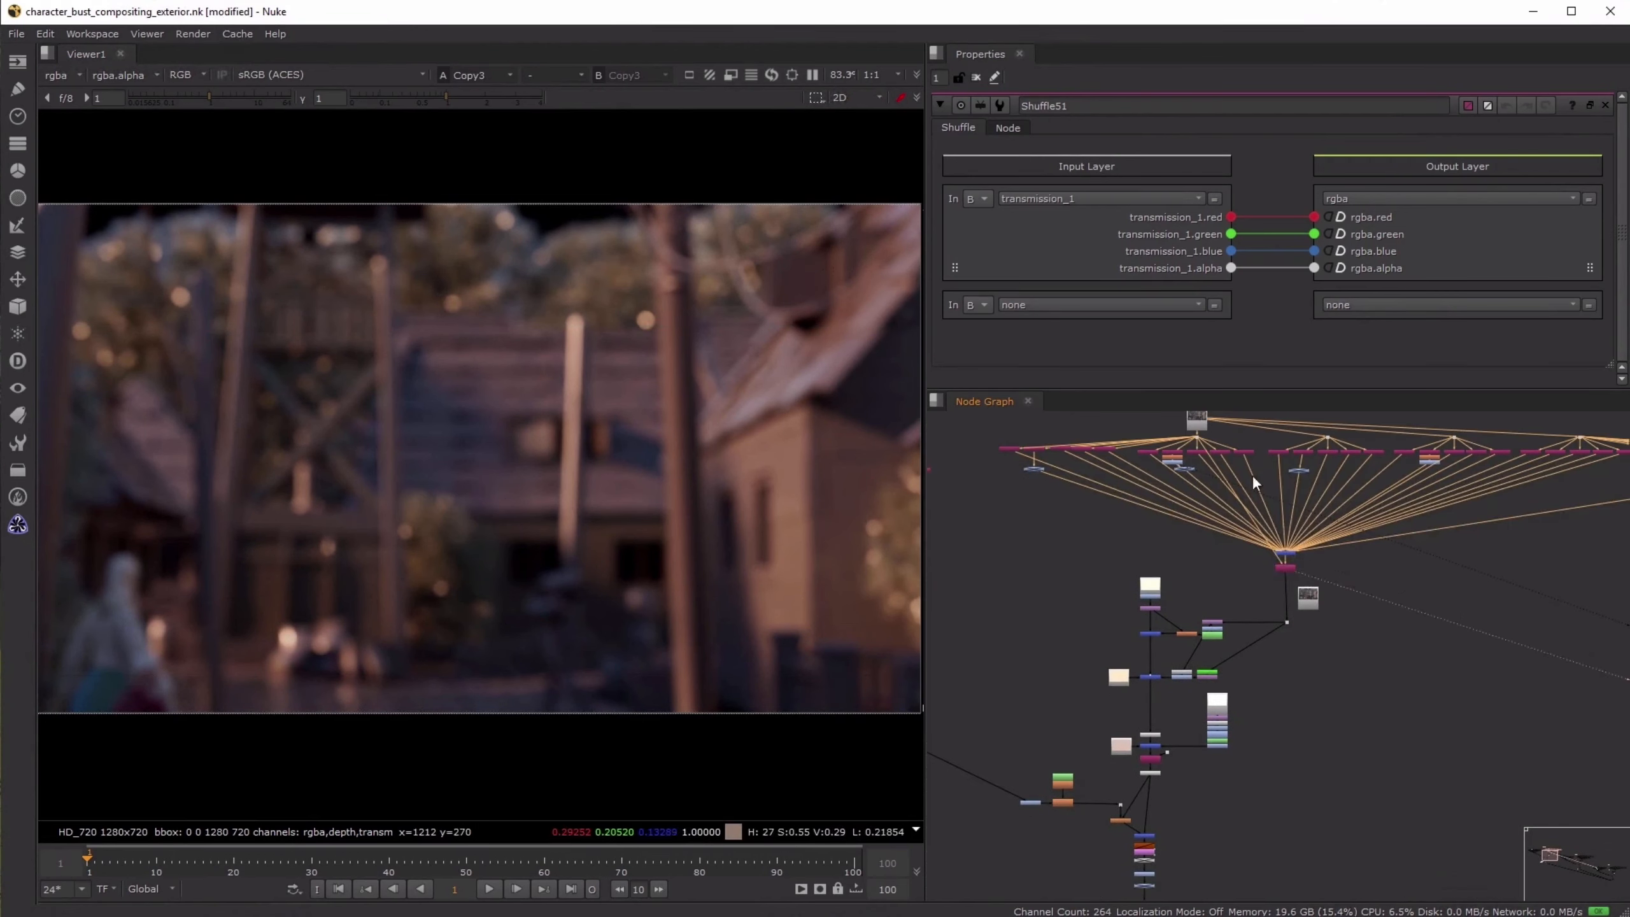
- Go to the daylight character tree under Read18, and highlight the grades below its first group of shuffled passes
scroll(1095, 476, down, 3)
scroll(1138, 454, up, 8)
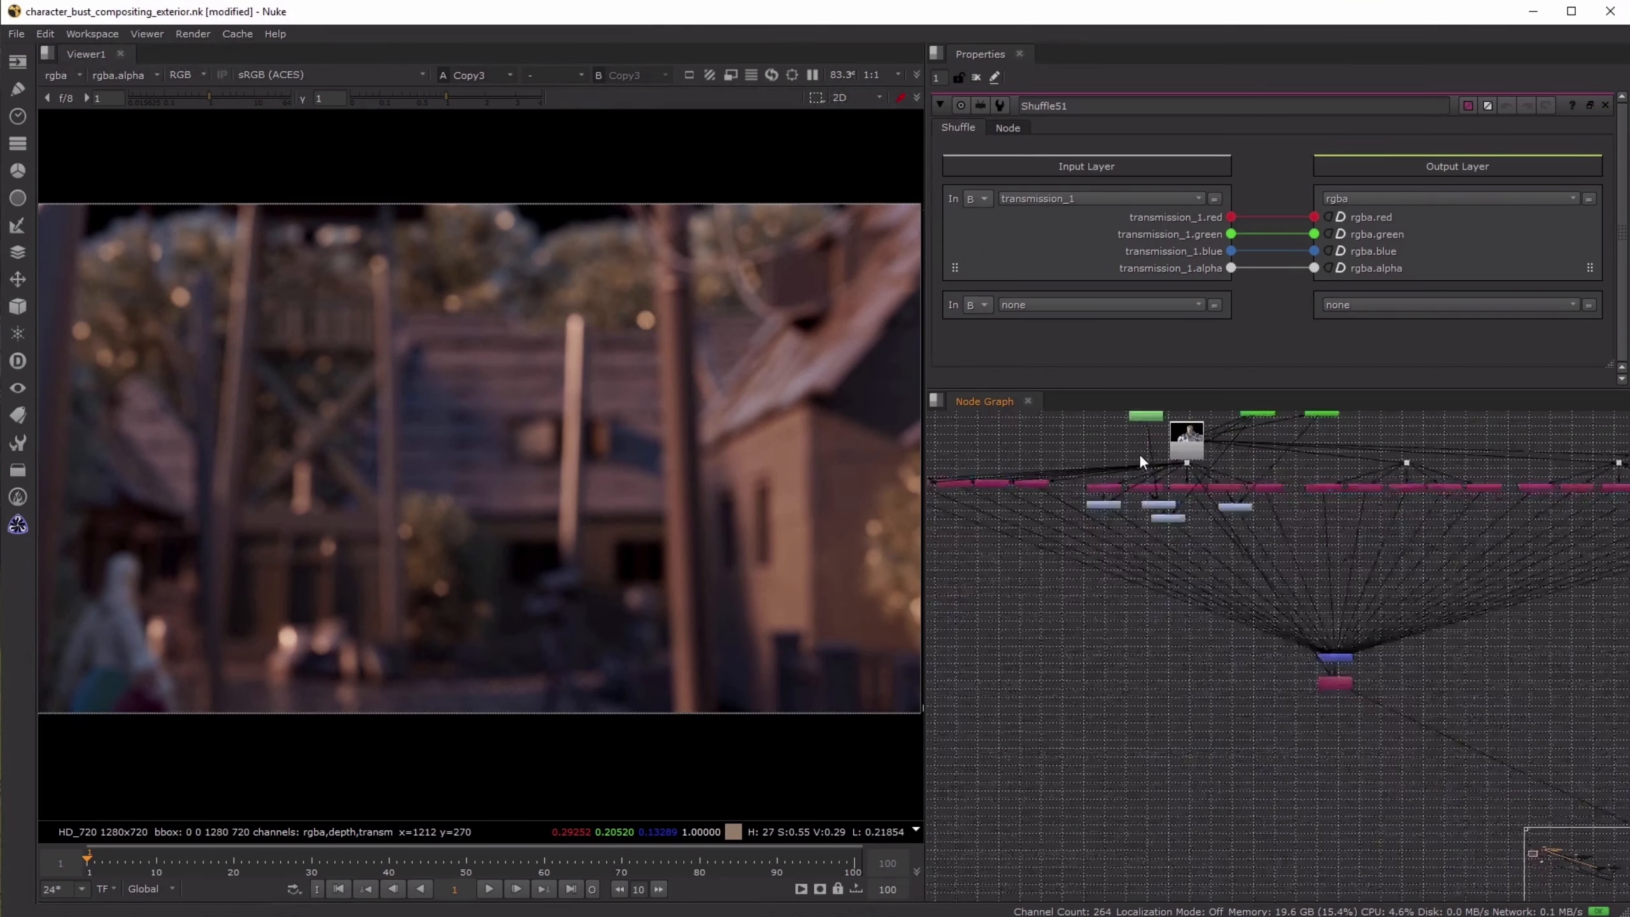
middle_drag(1143, 525, 1136, 659)
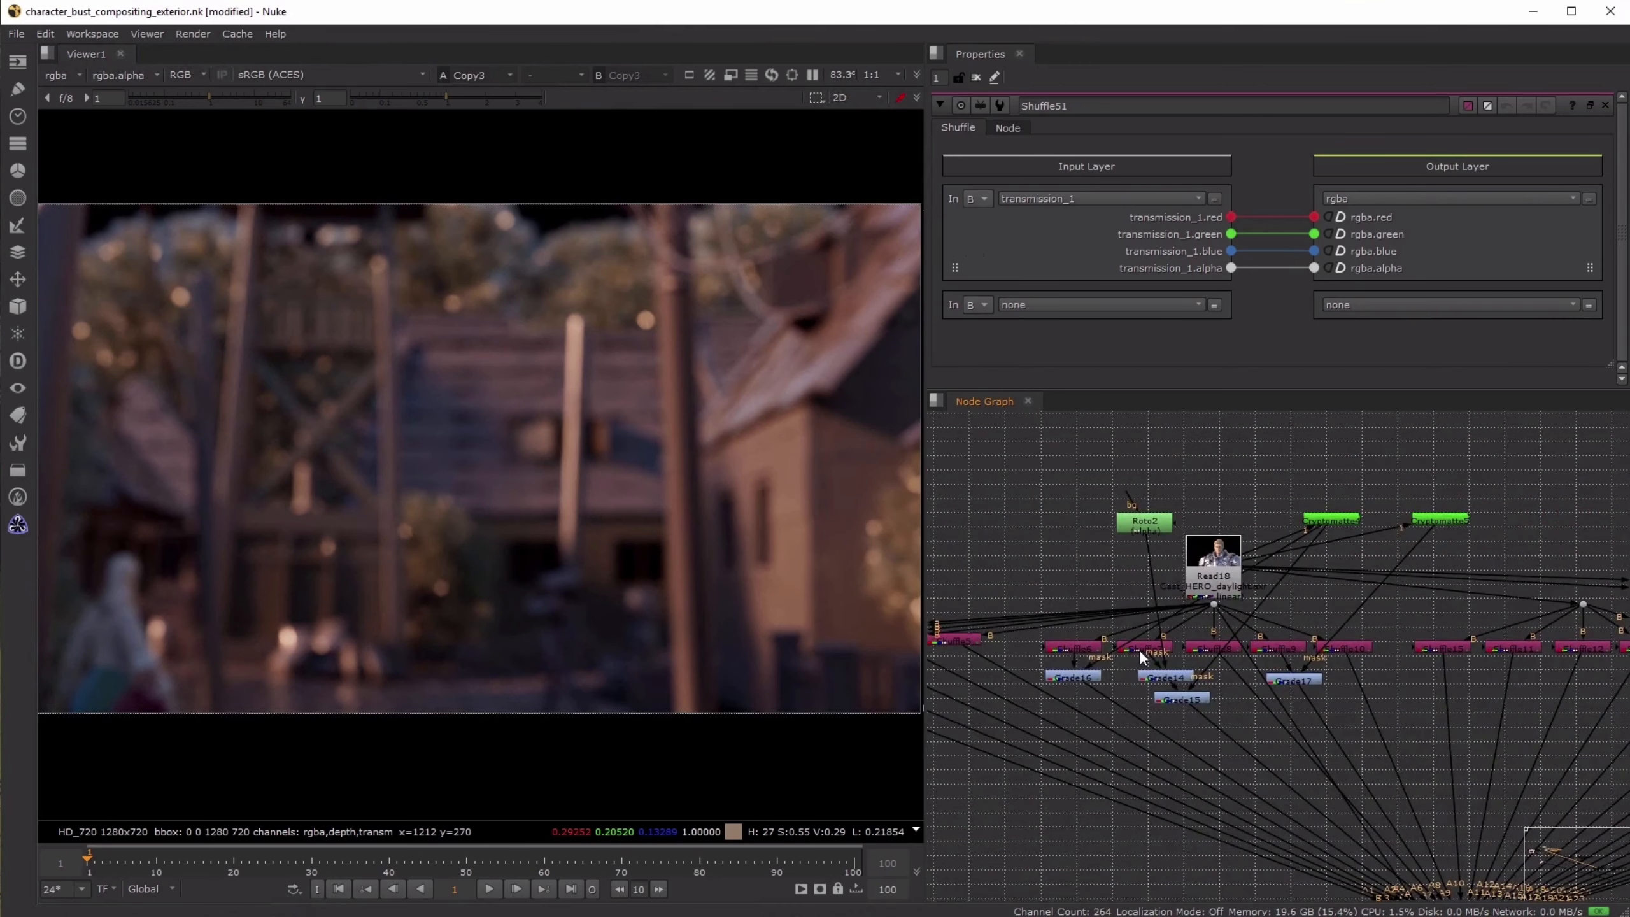
drag(1022, 658, 1354, 731)
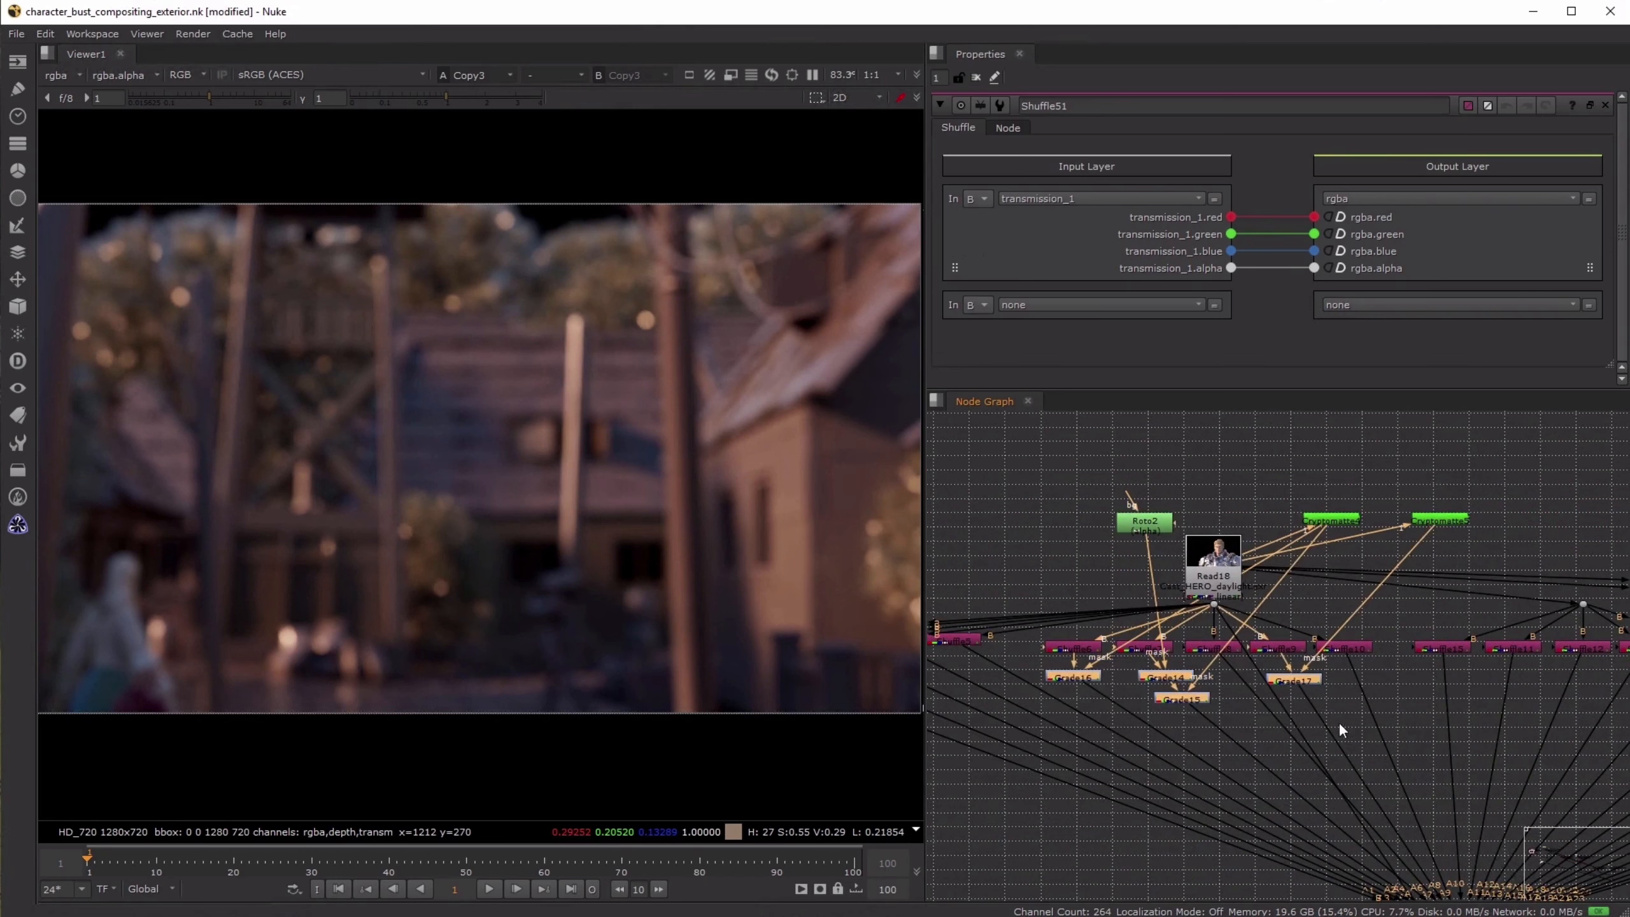
click(1102, 546)
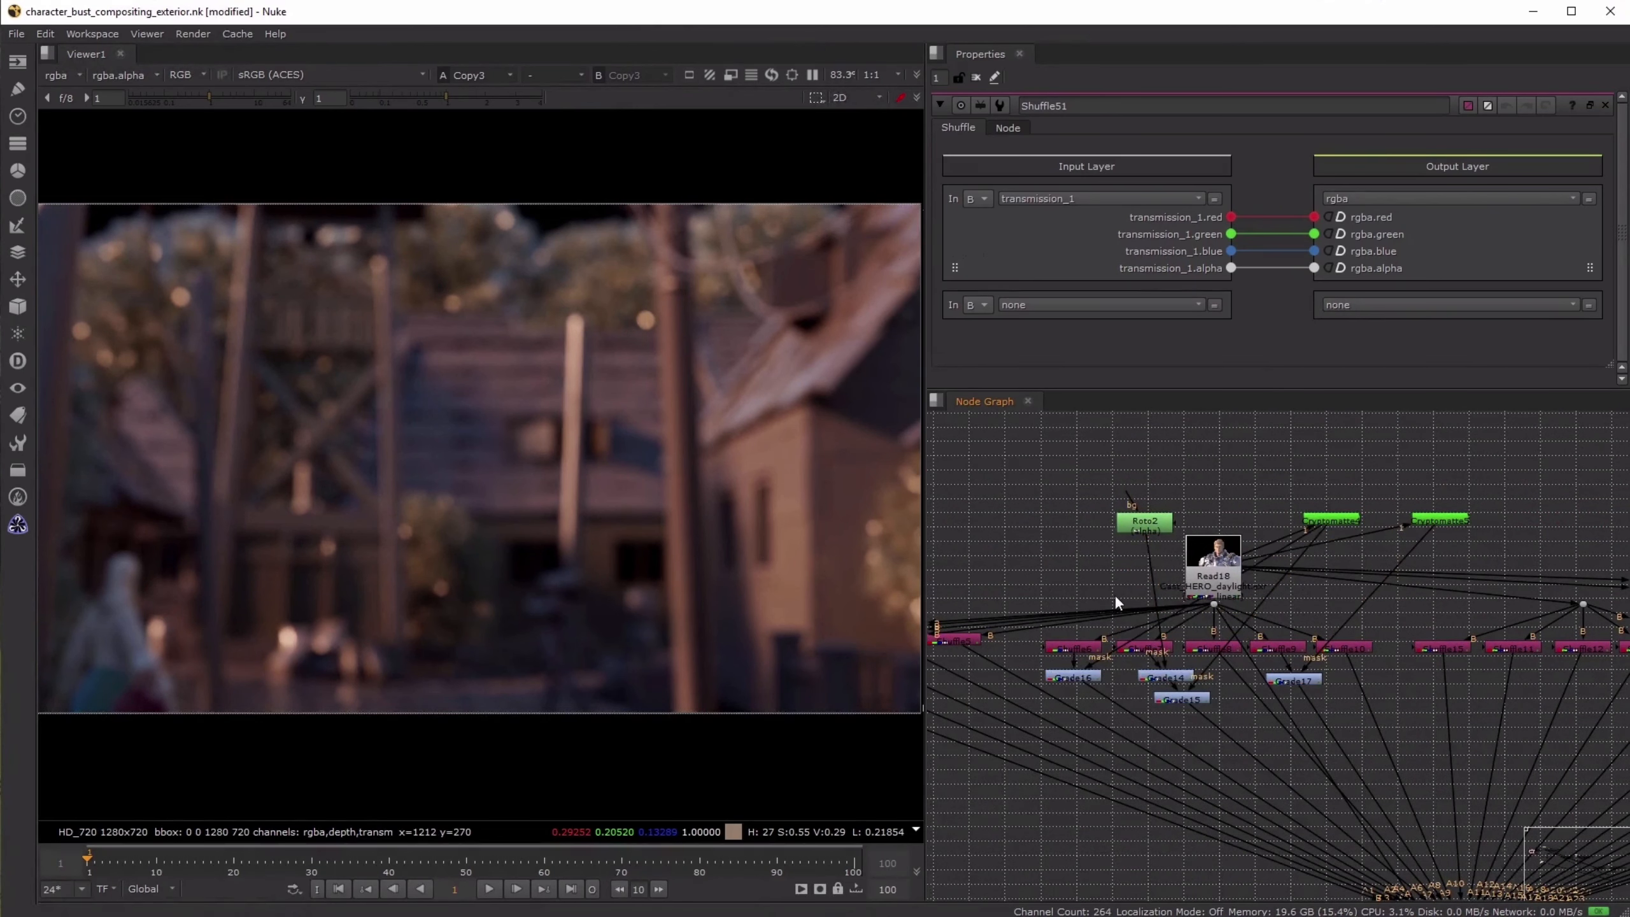
- View the character's Shuffle6 light pass, followed by the Grade16 correction below it
click(1080, 650)
key(1)
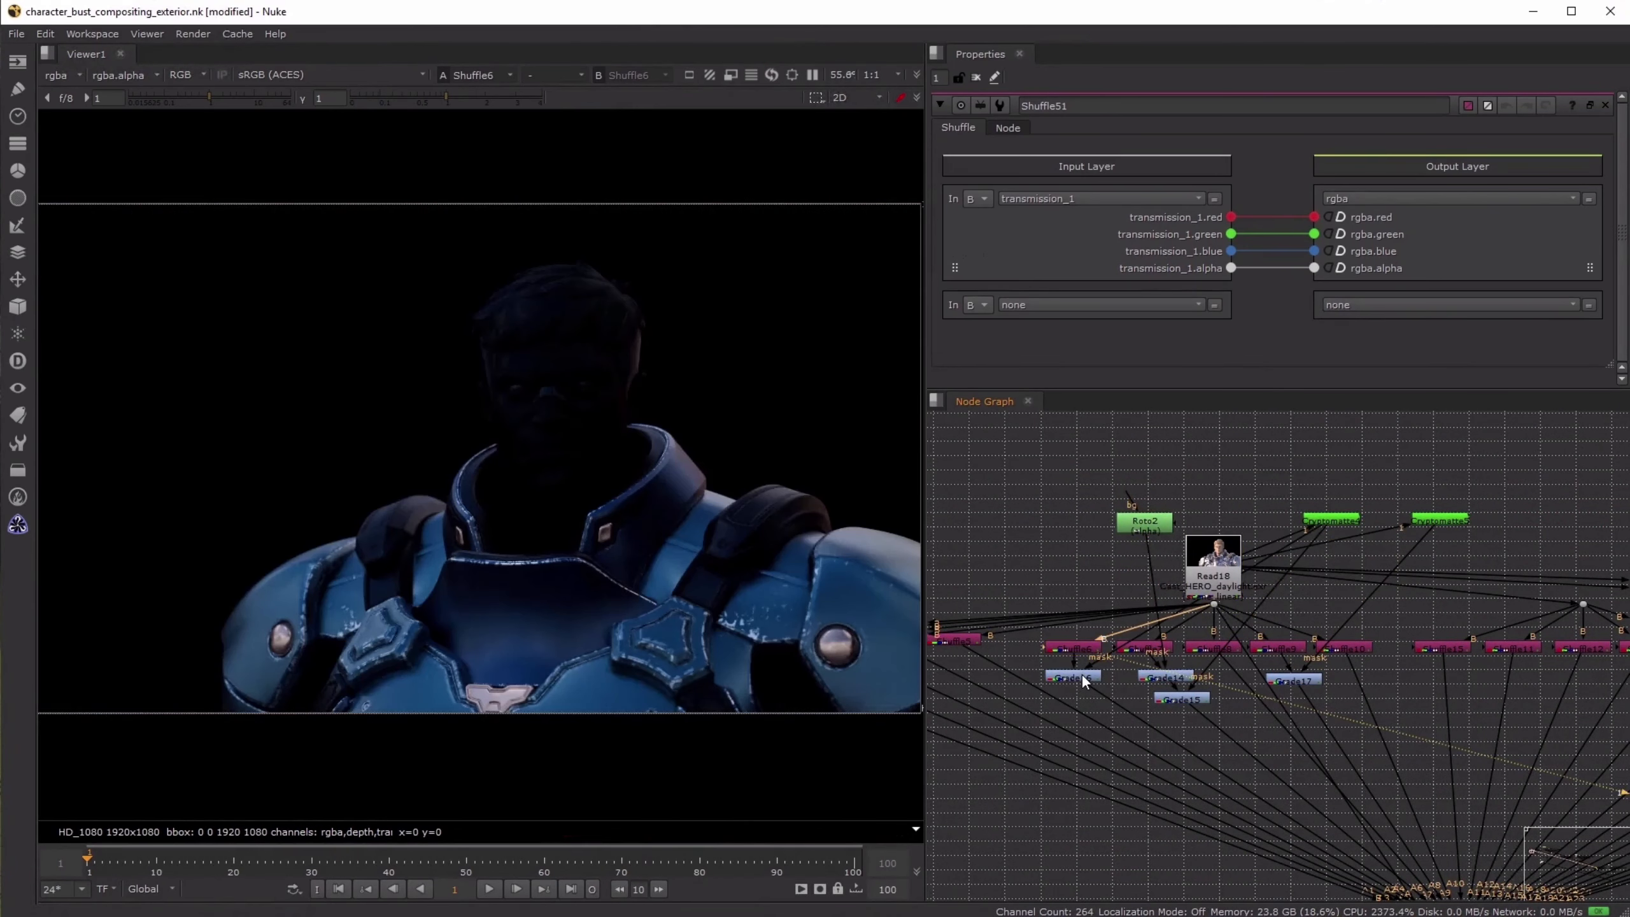
click(1082, 676)
key(1)
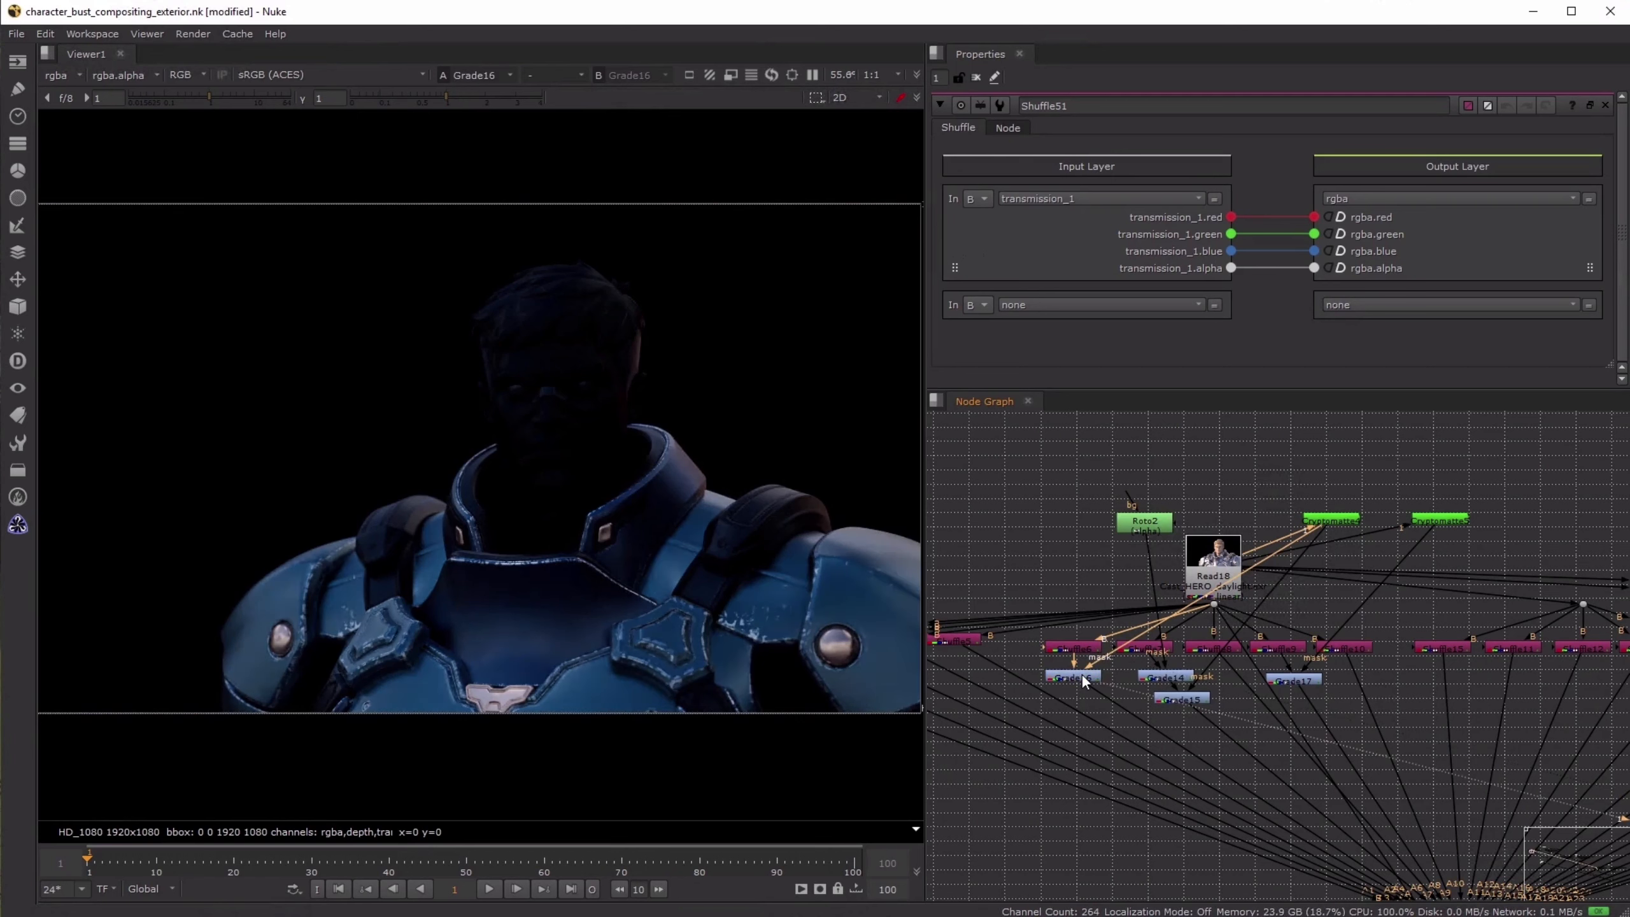
- View the Cryptomatte that masks Grade16, and check the outputs of Grade16 and Grade14
click(1347, 520)
key(1)
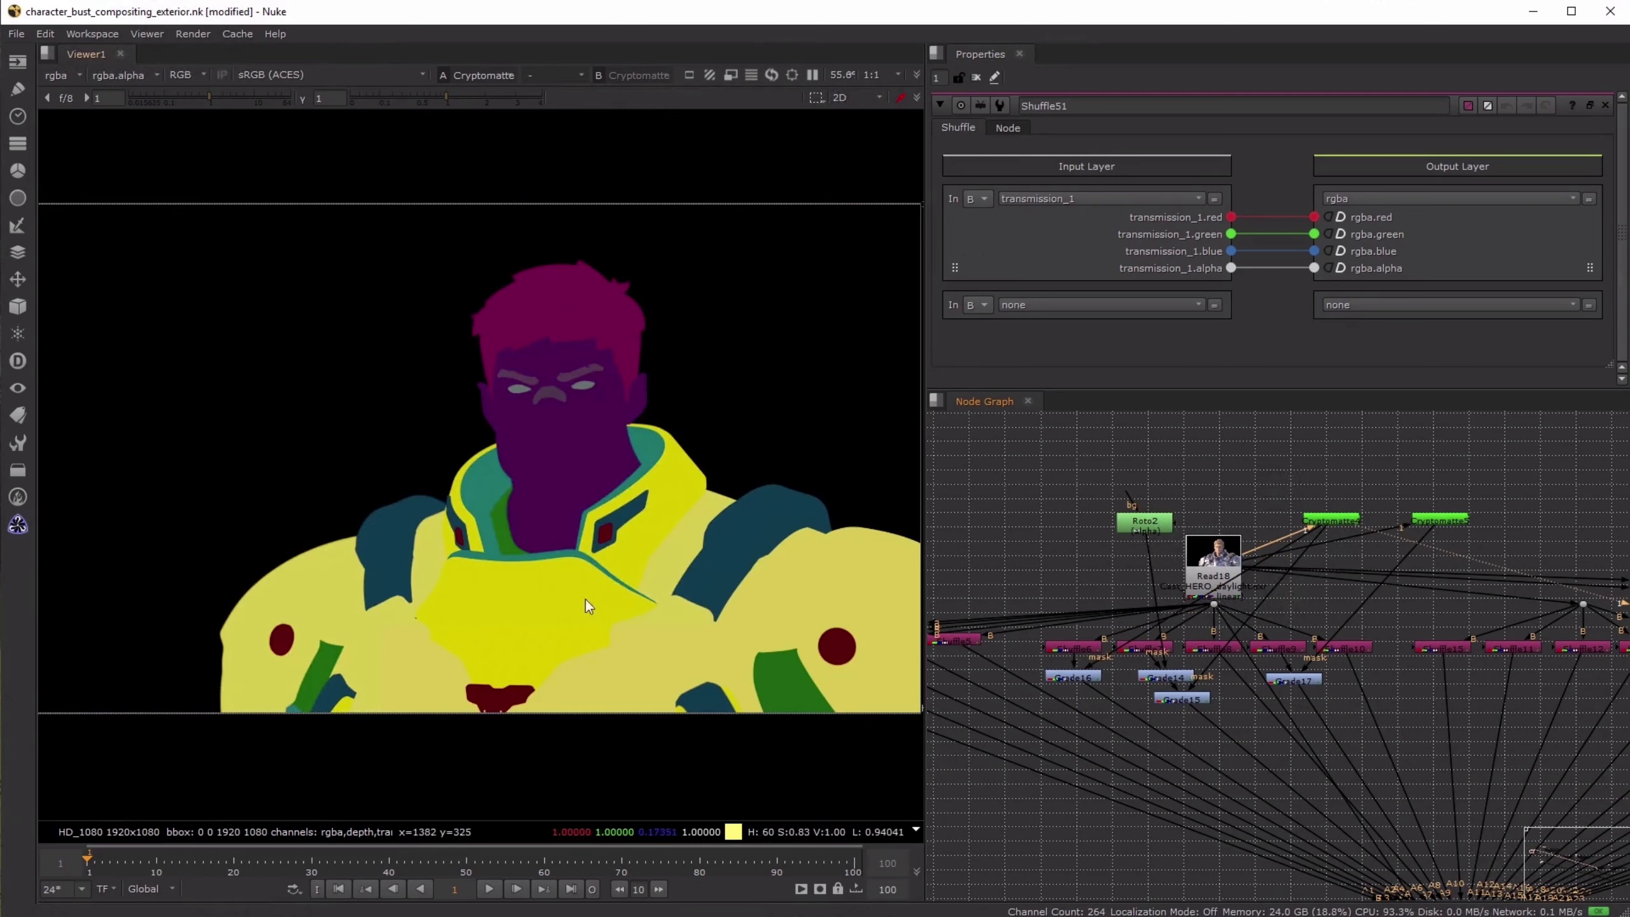
click(1072, 676)
key(1)
click(1166, 678)
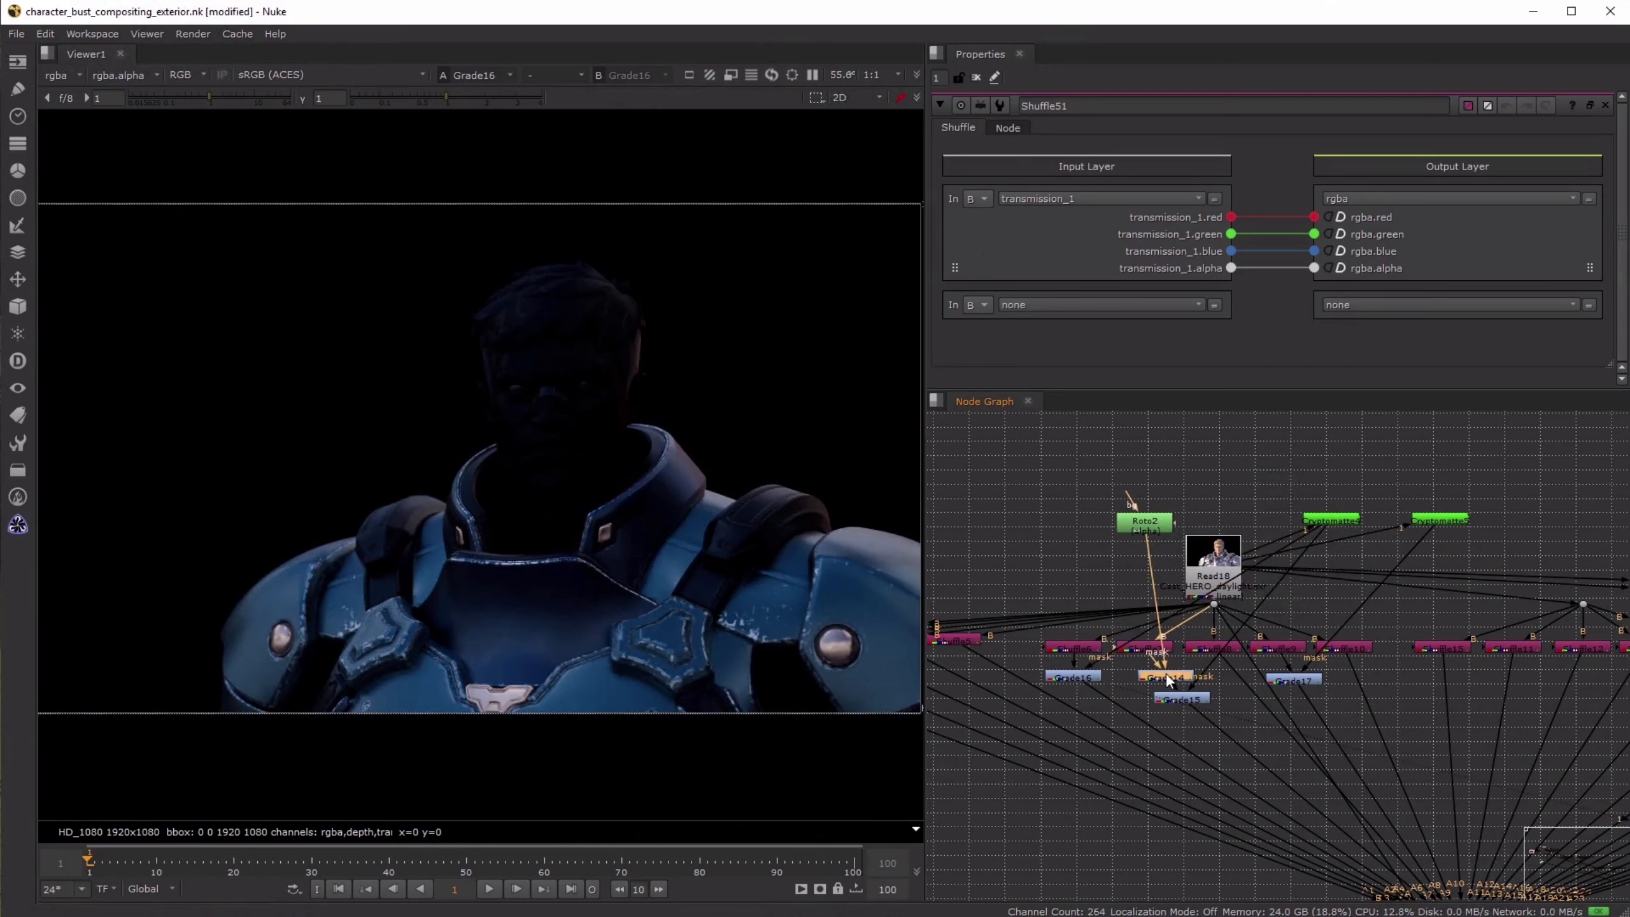
key(1)
click(1072, 676)
key(1)
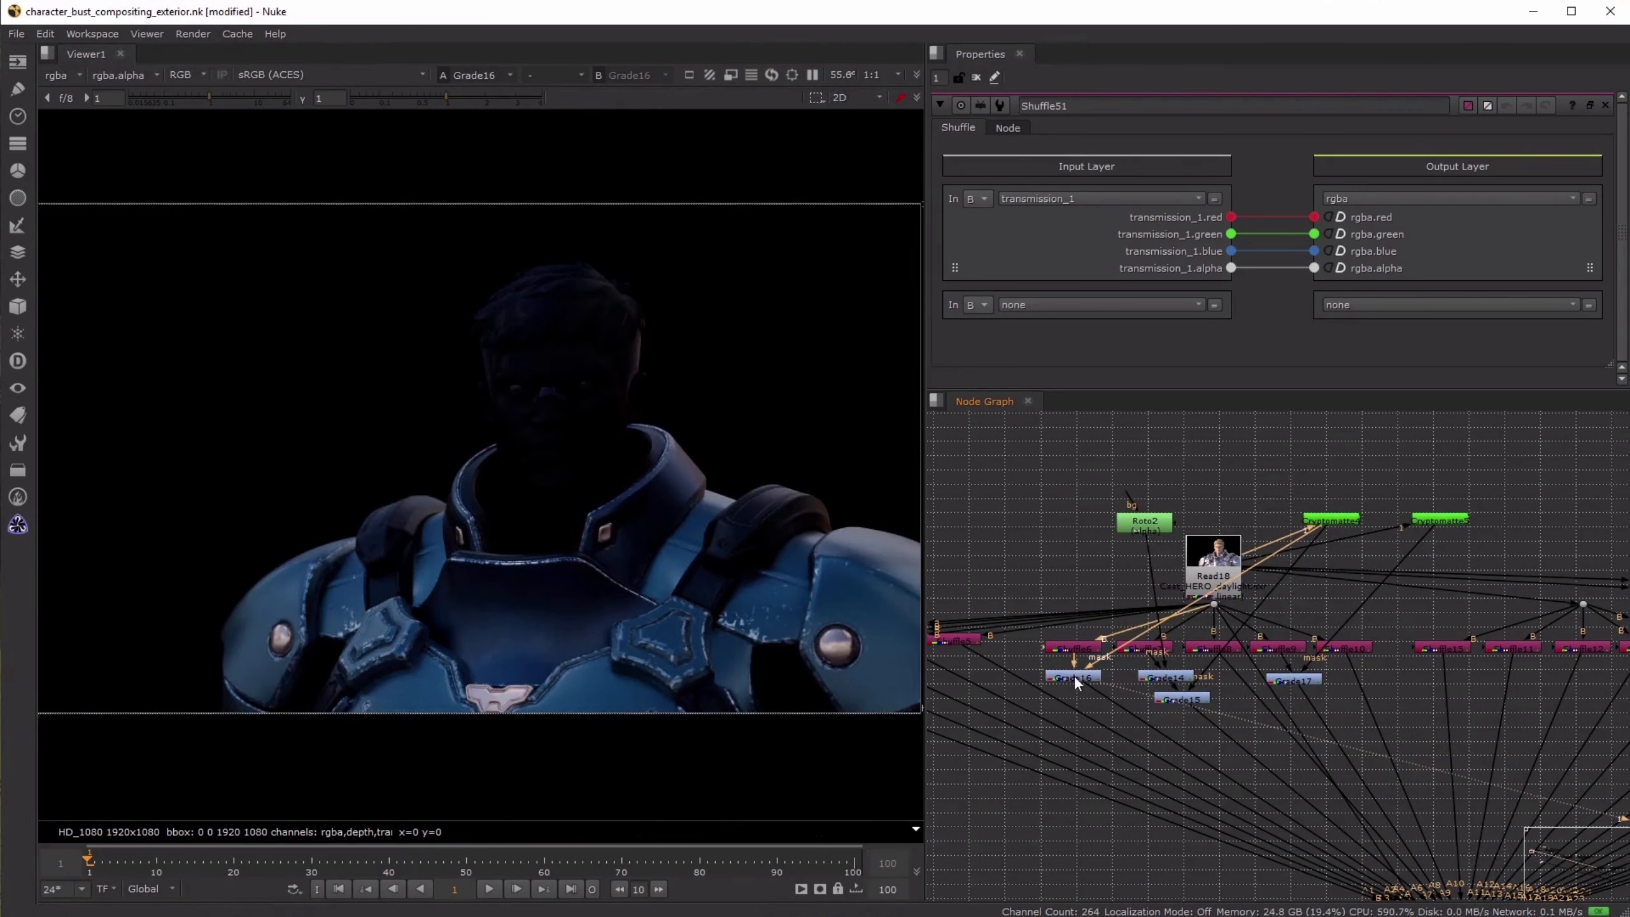
- View the Cryptomatte4 preview and open its properties
click(1327, 523)
key(1)
double_click(1326, 523)
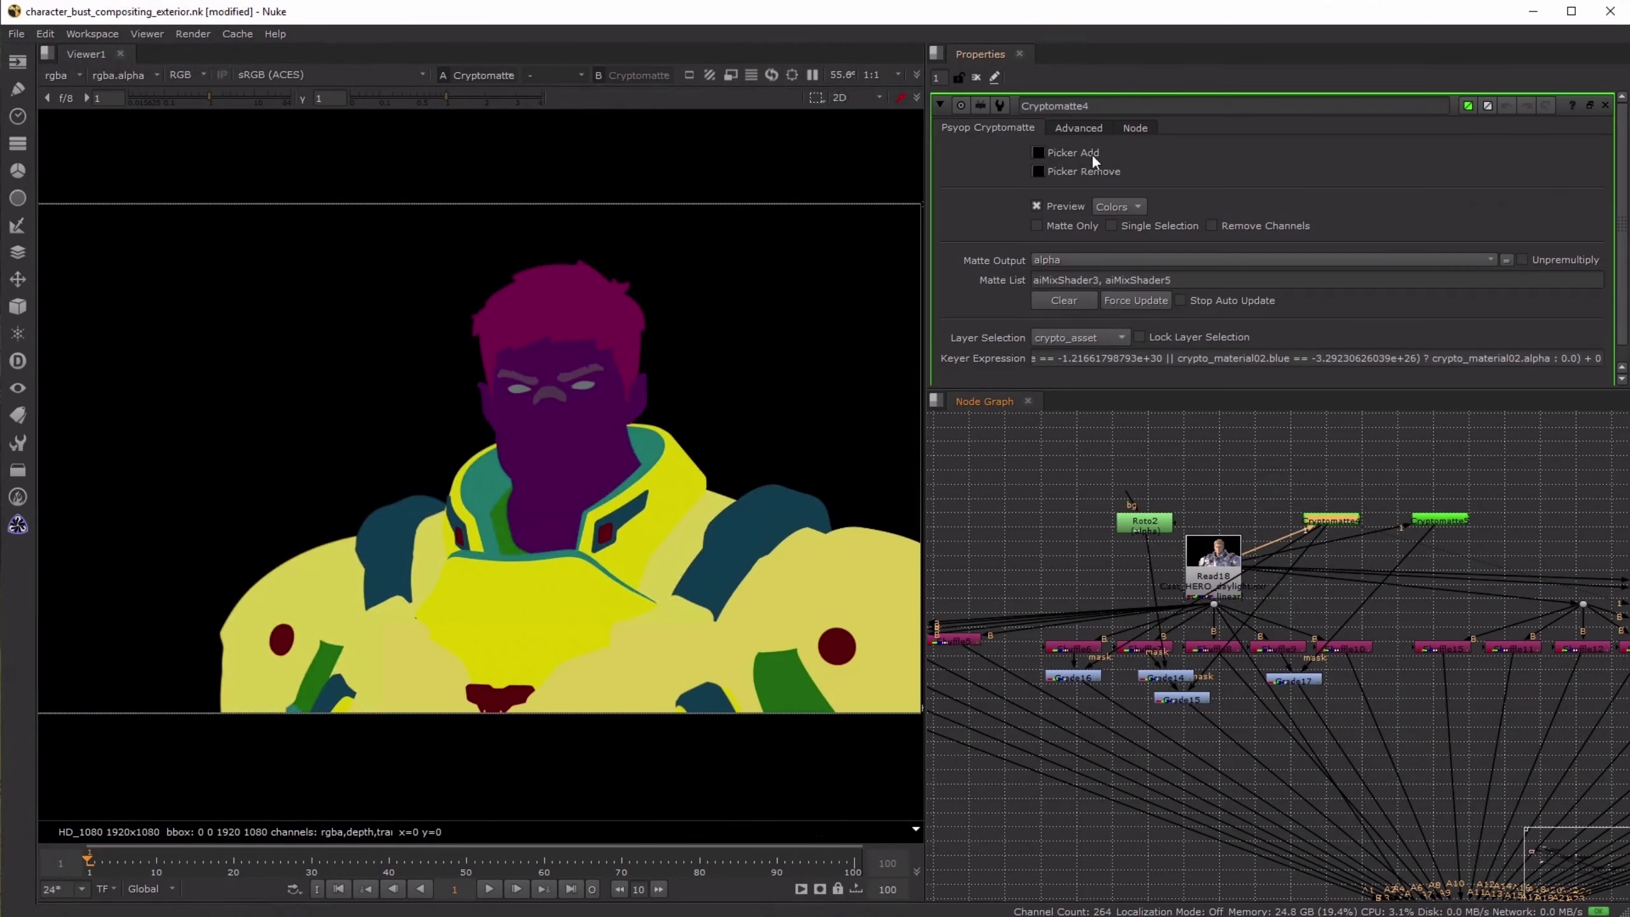
- Try to add the round shoulder stud to Cryptomatte4's matte list, and undo the pick
click(1038, 153)
ctrl+click(850, 644)
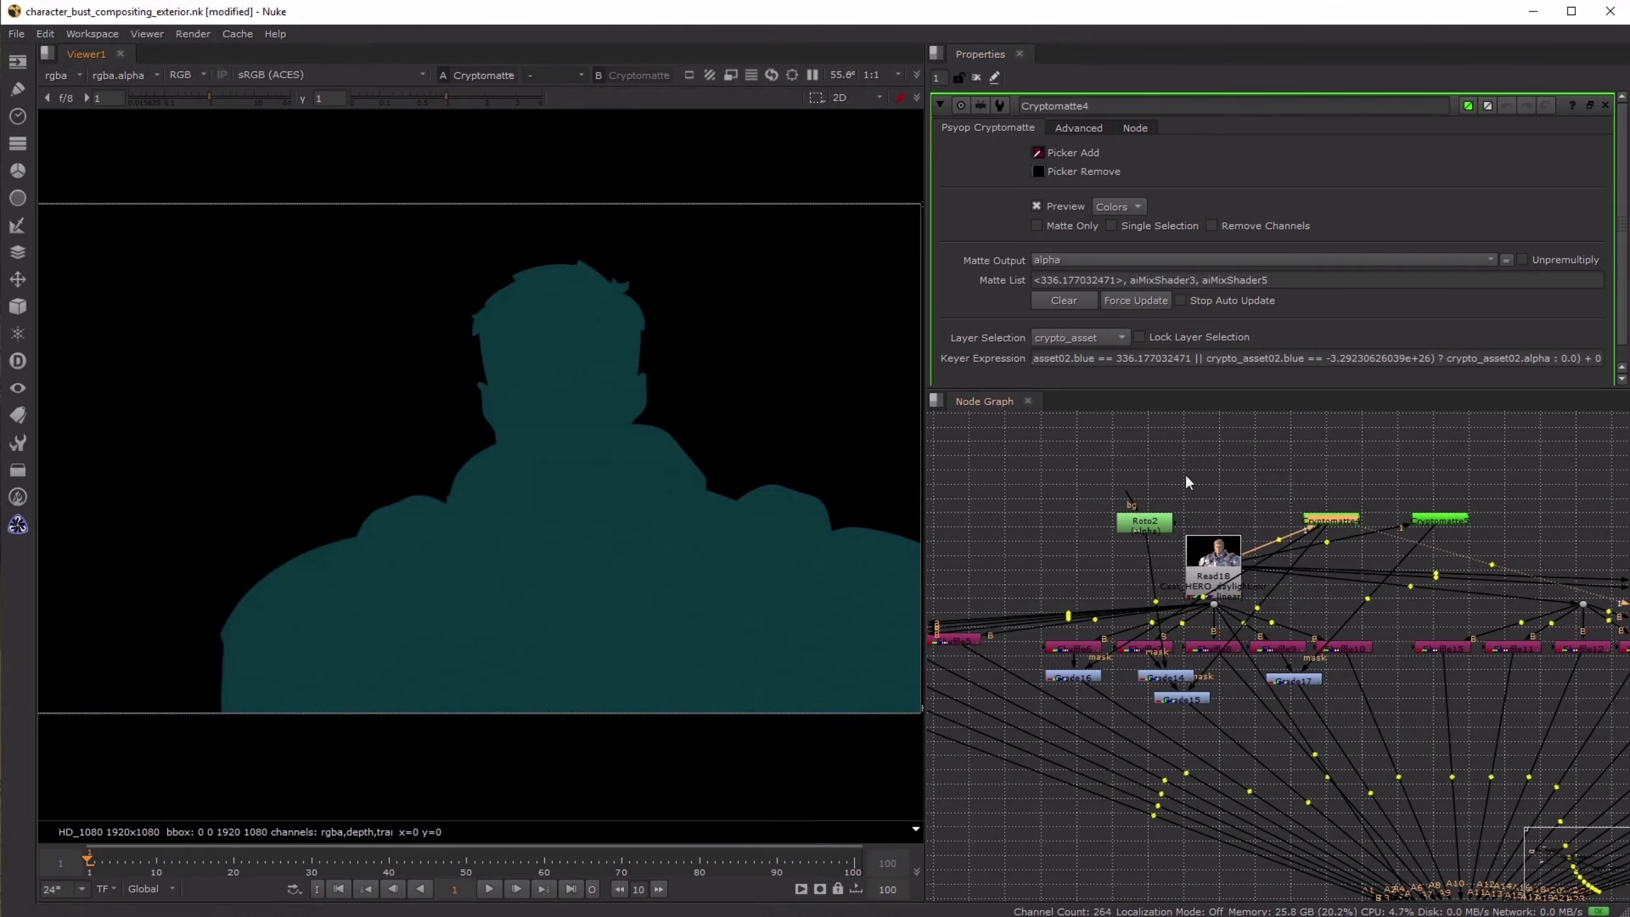
middle_drag(1257, 463, 1220, 463)
key(ctrl+z)
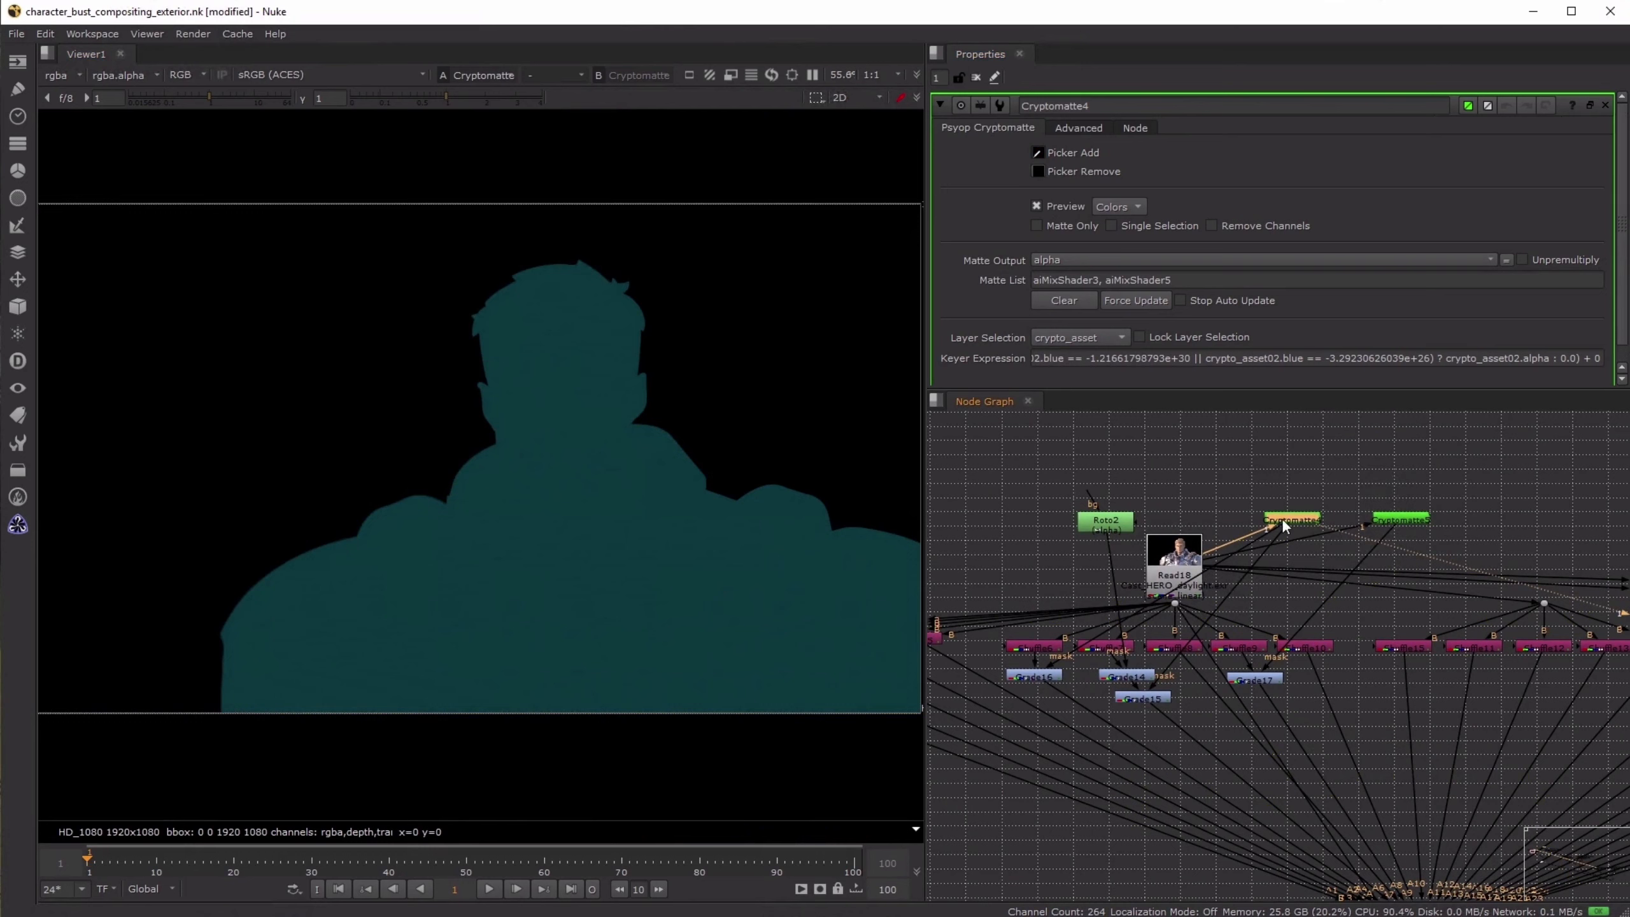
key(ctrl)
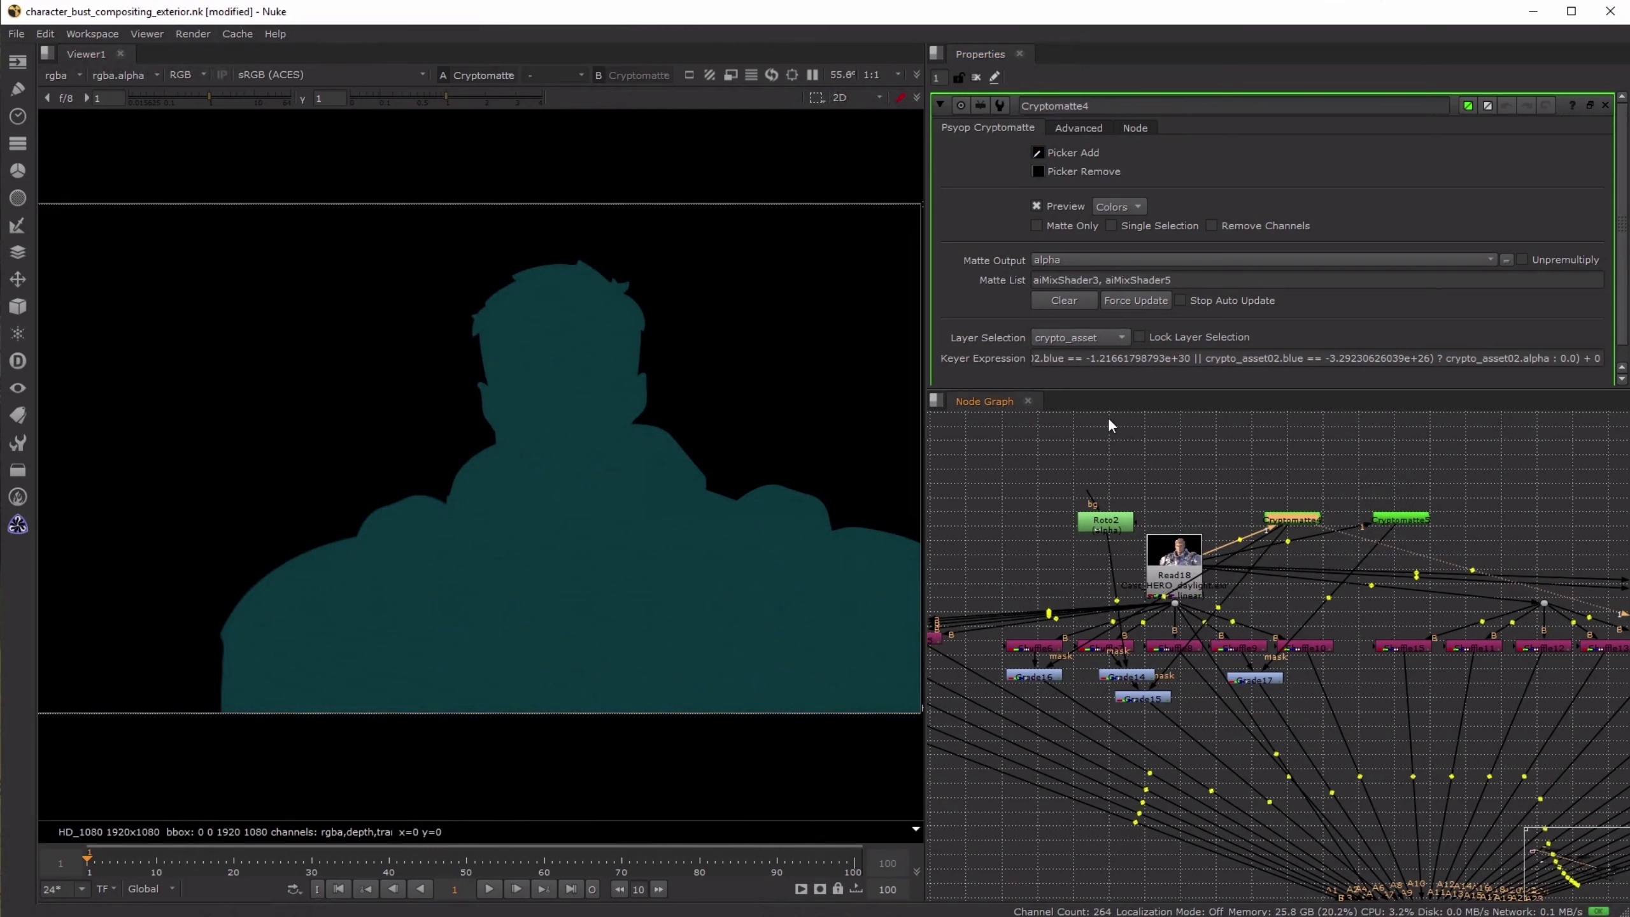
- Set Cryptomatte4's layer selection to crypto_material, and add the round shoulder stud's material, aiStandardSurface5, to the matte list
click(1087, 341)
click(1089, 353)
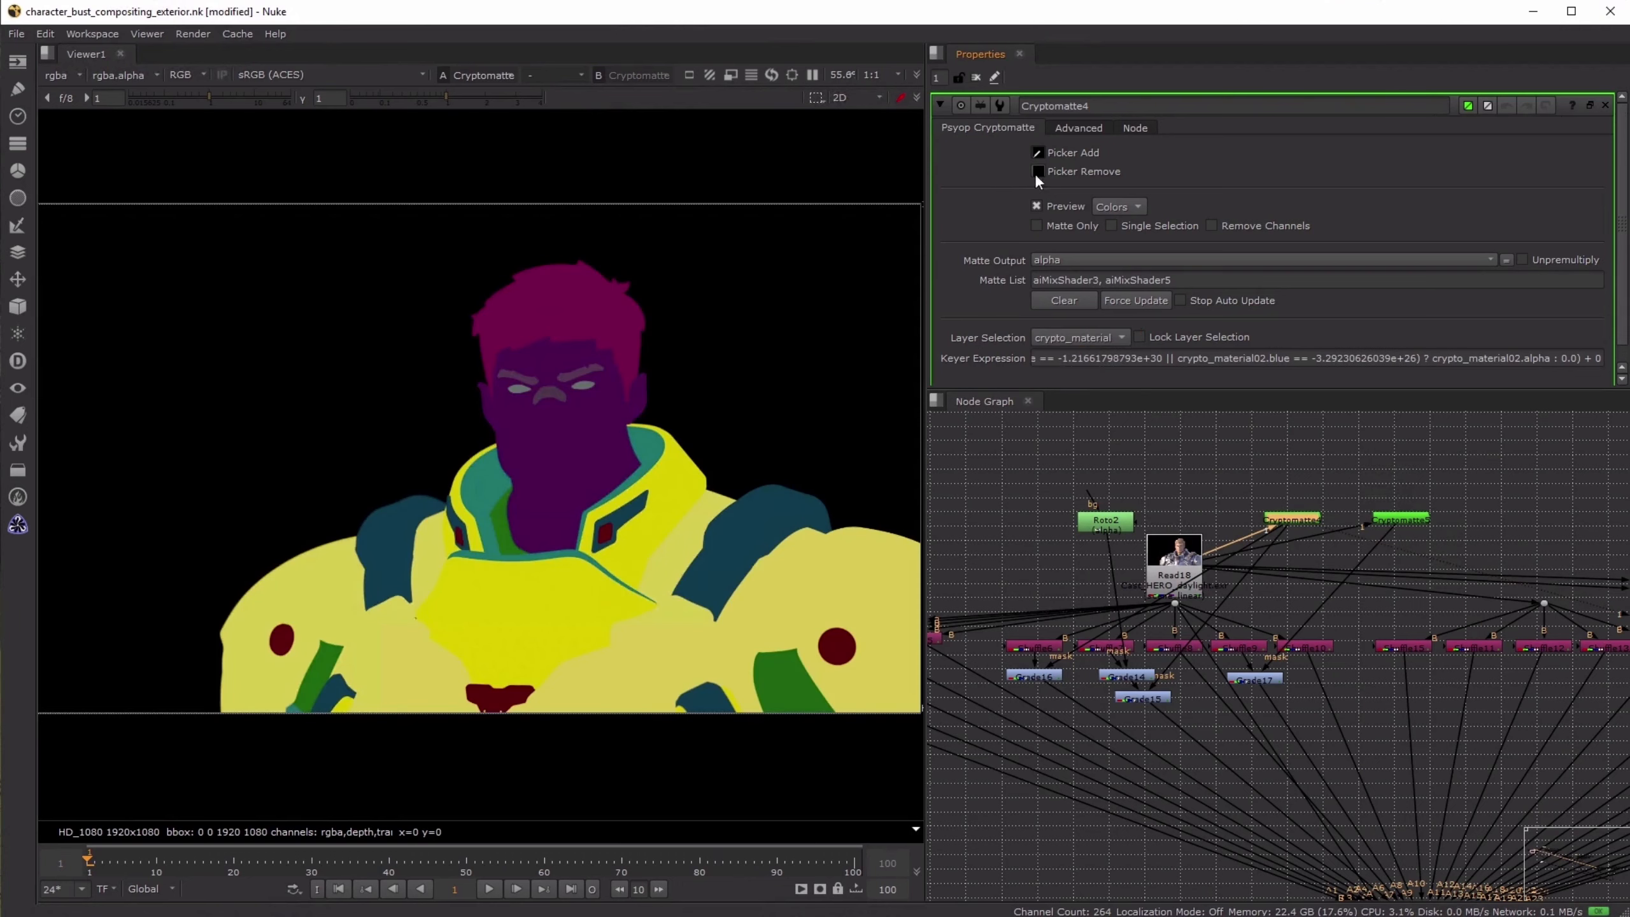
ctrl+click(845, 644)
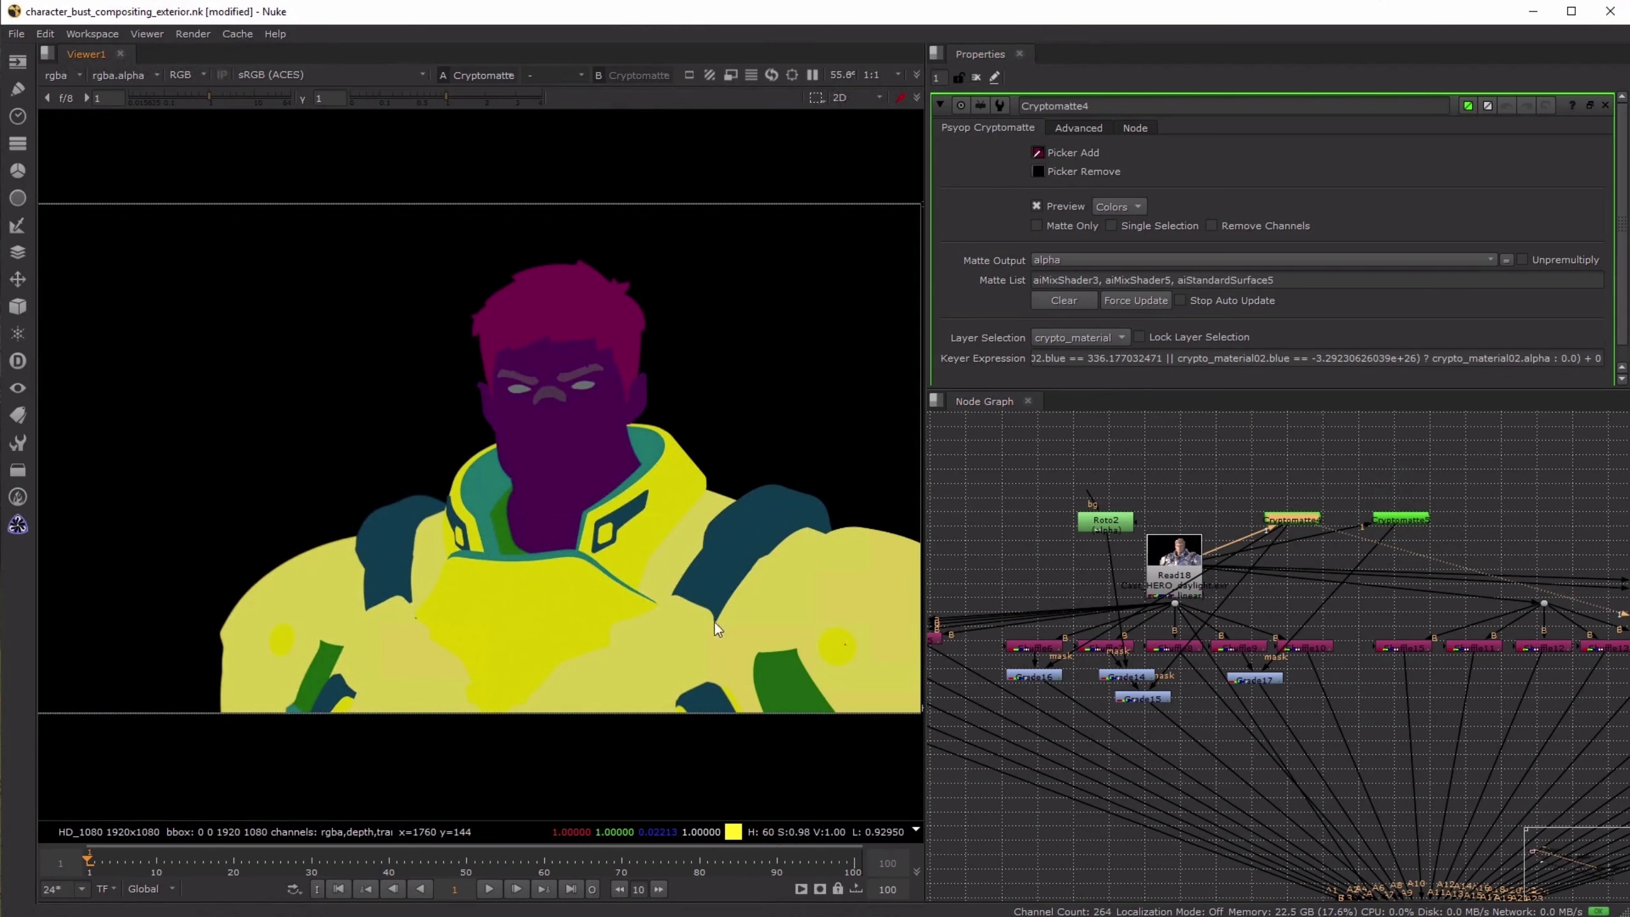
- View Grade16 and toggle it off and on repeatedly to compare the armor with and without the masked correction
click(1026, 675)
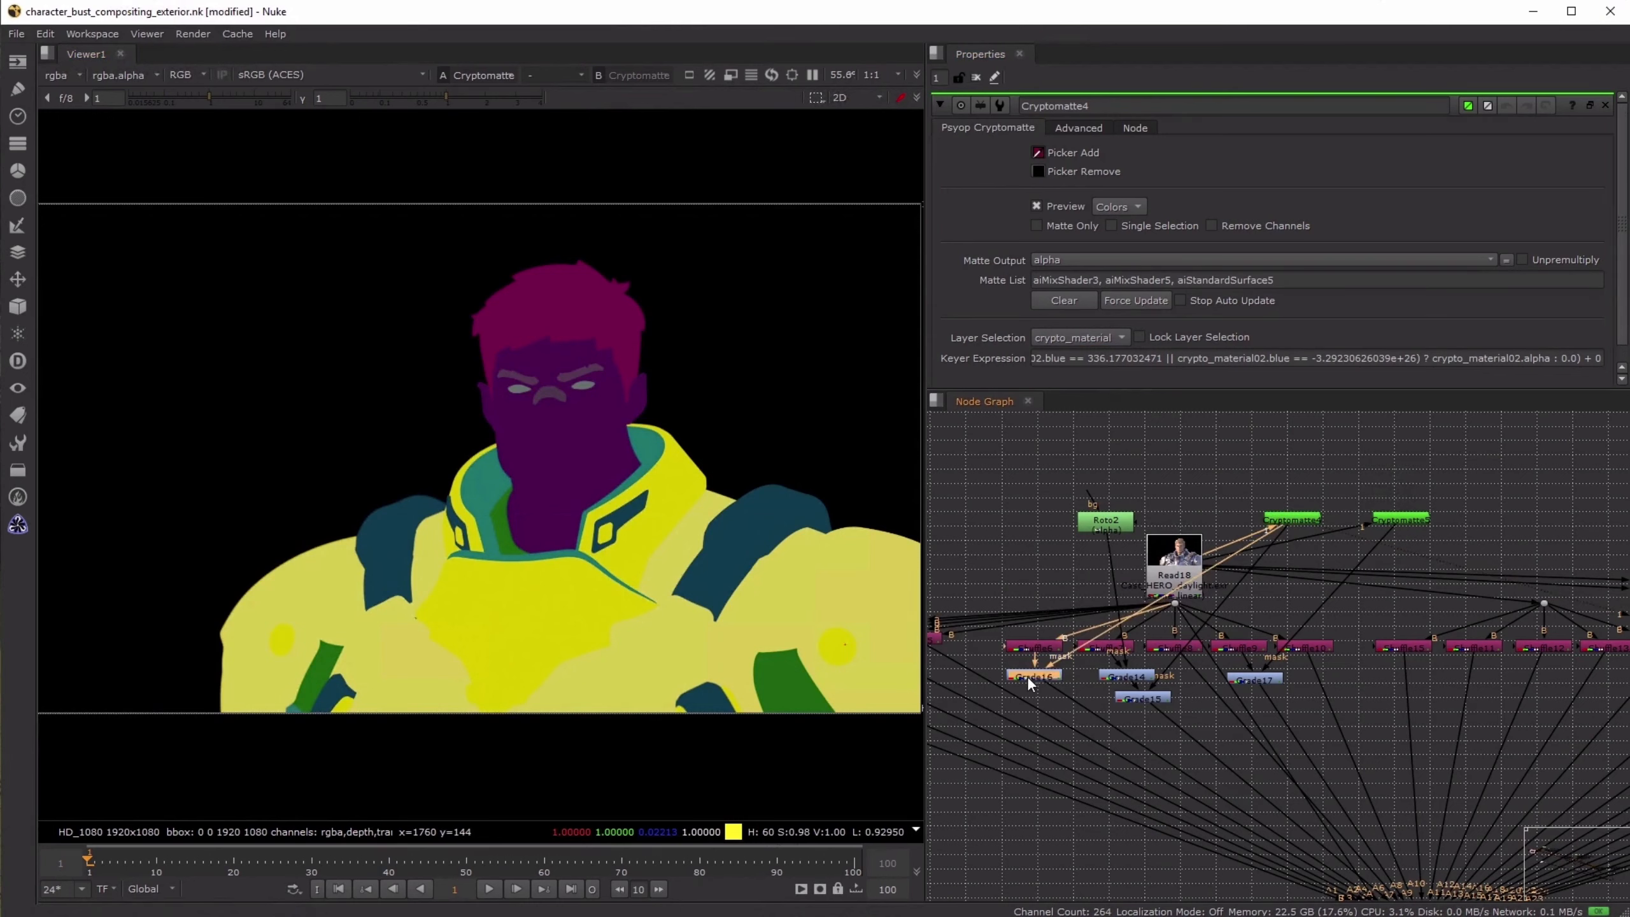
key(1)
key(d)
key(d)
key(d)
key(d)
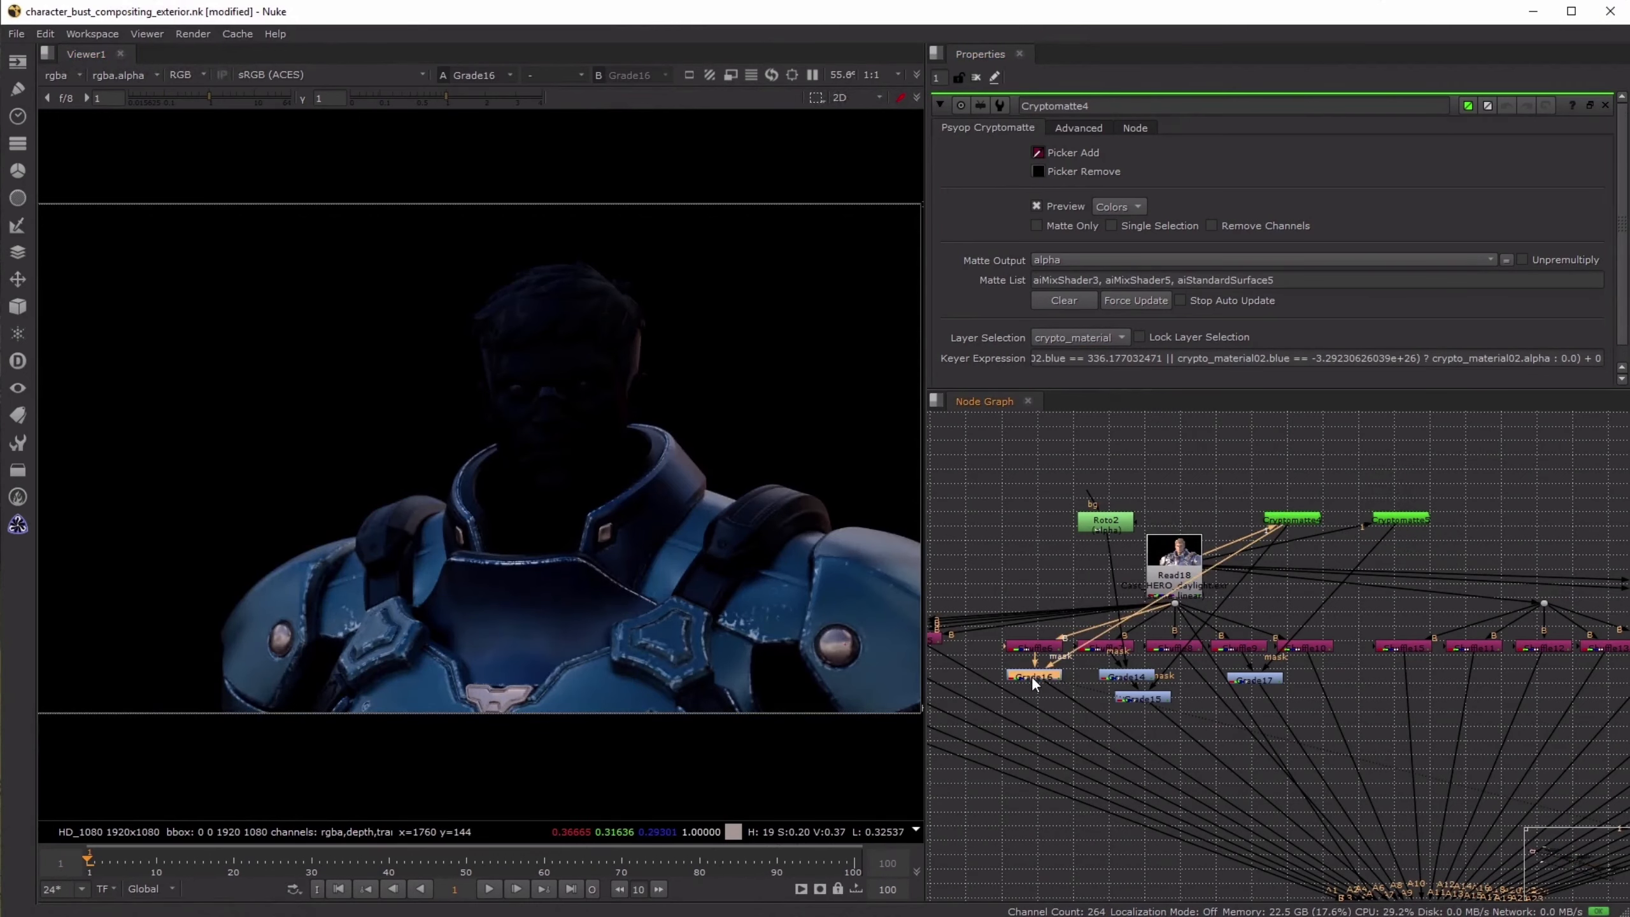
- View Shuffle7 close up, then Grade15, to compare the character's pass before and after its grades
click(1101, 647)
key(1)
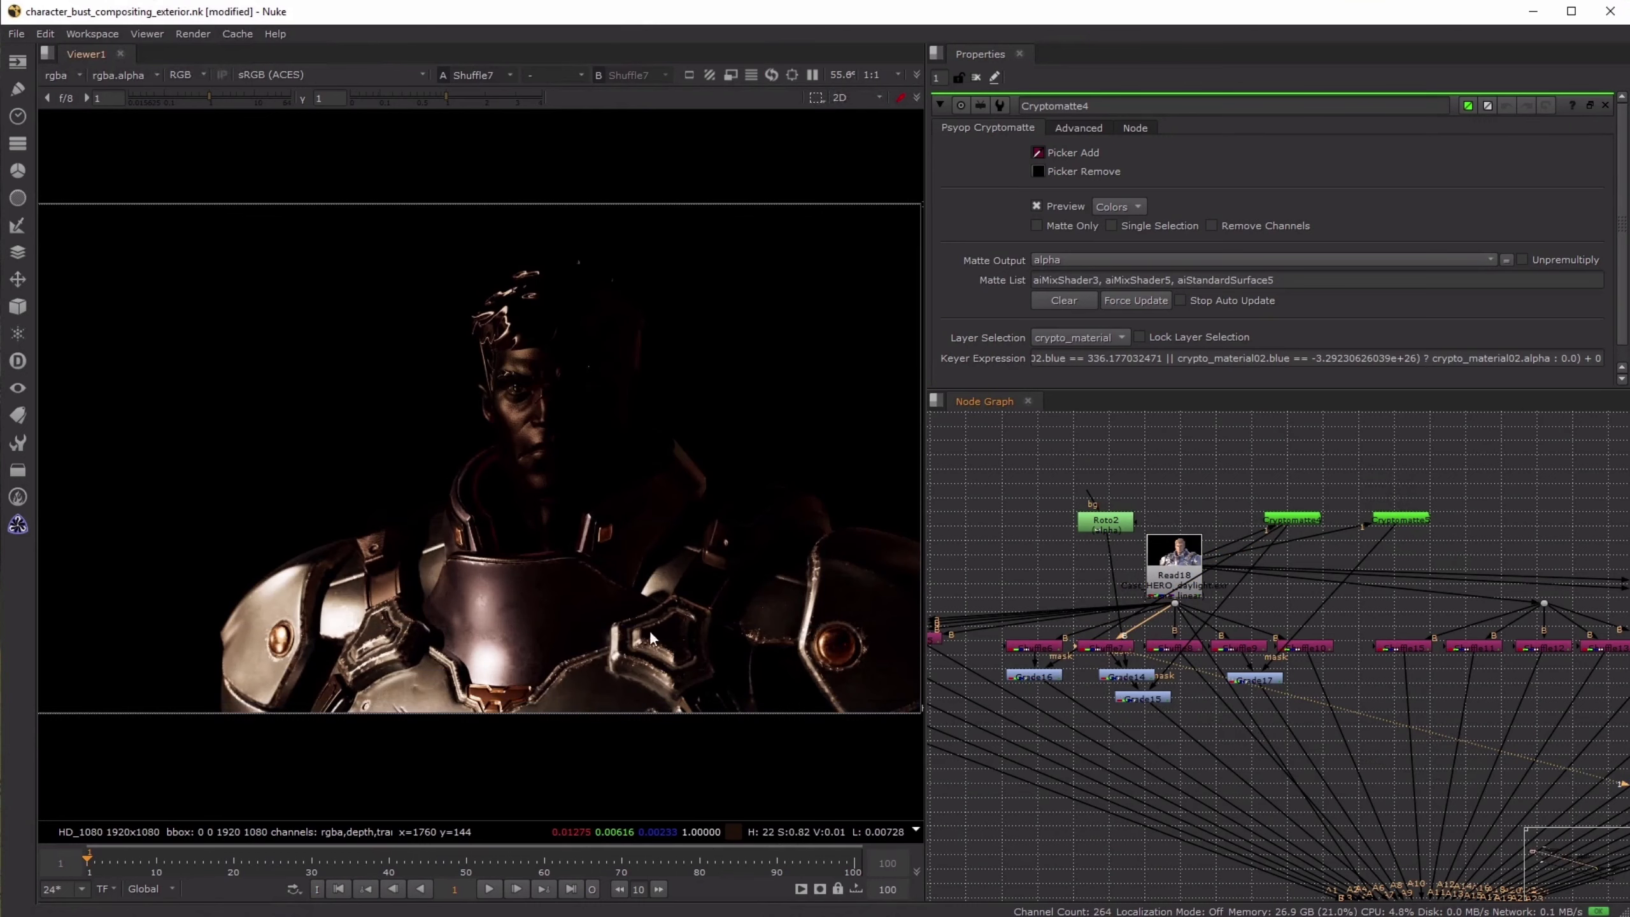
scroll(605, 634, up, 2)
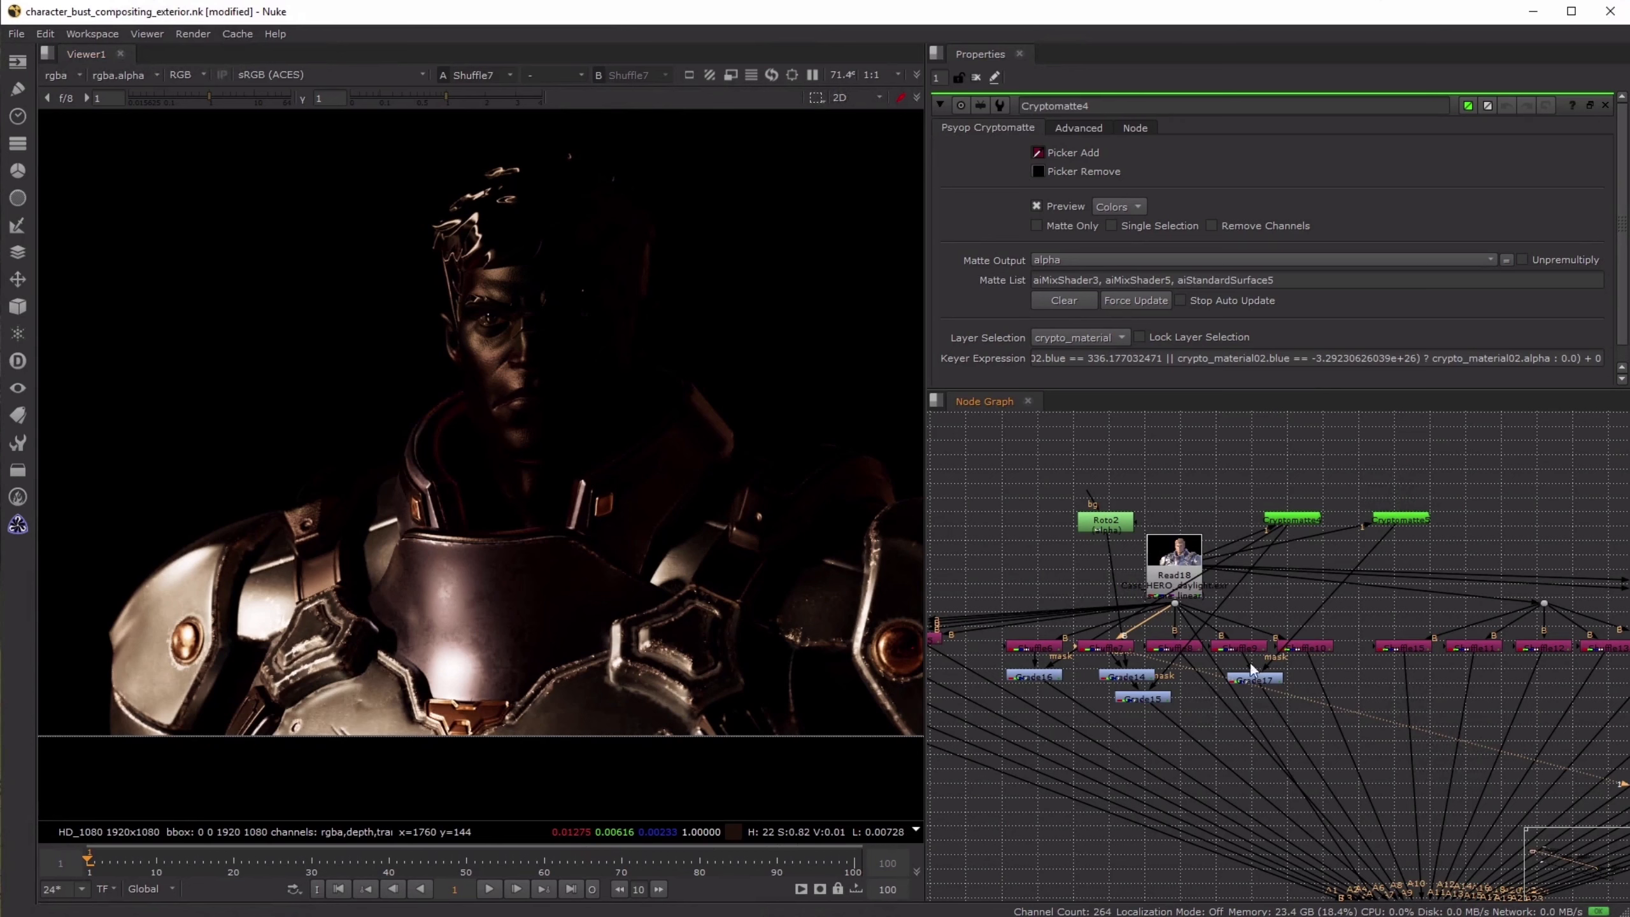
click(1131, 697)
key(1)
- View Shuffle9, then Grade17, and check the Cryptomatte node that masks this grade
click(1174, 646)
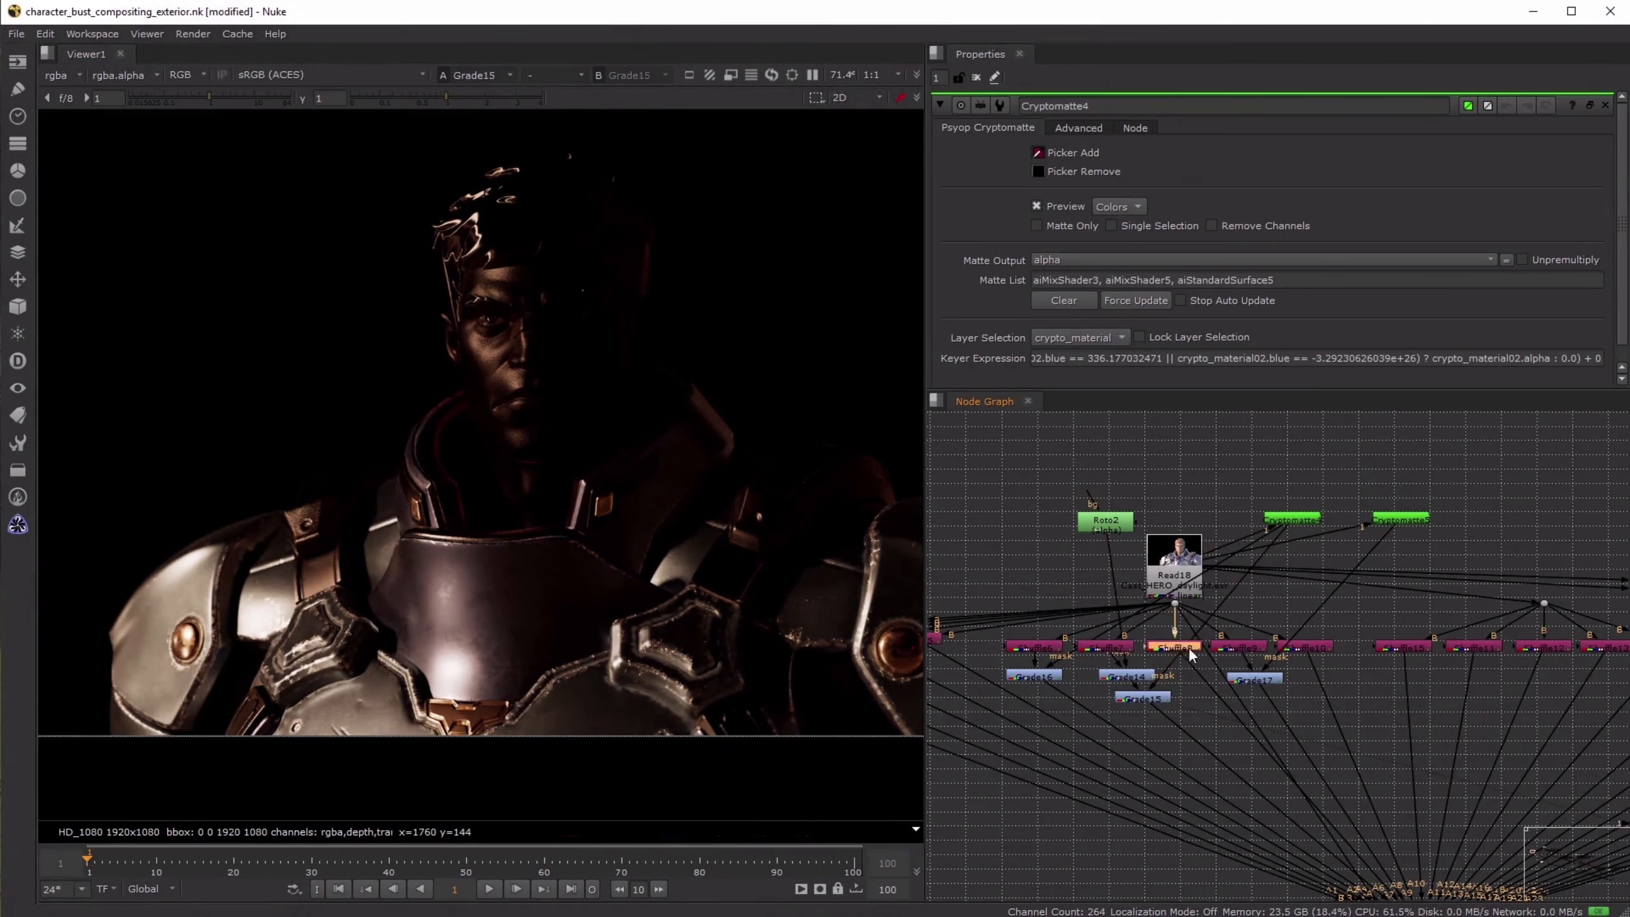
key(1)
click(1250, 680)
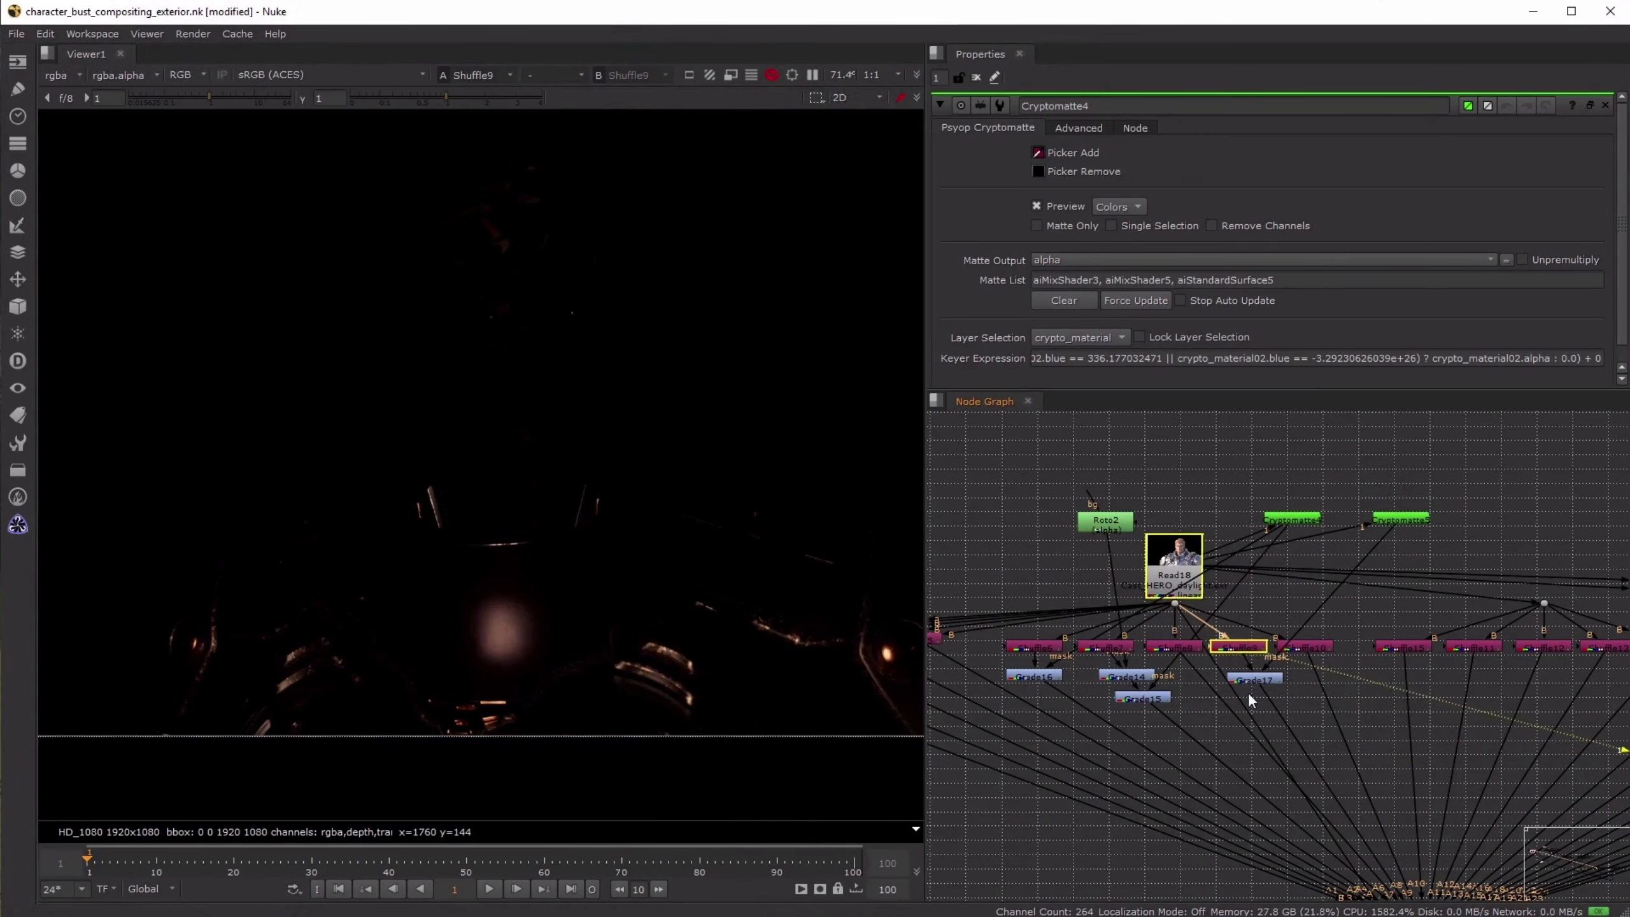
key(1)
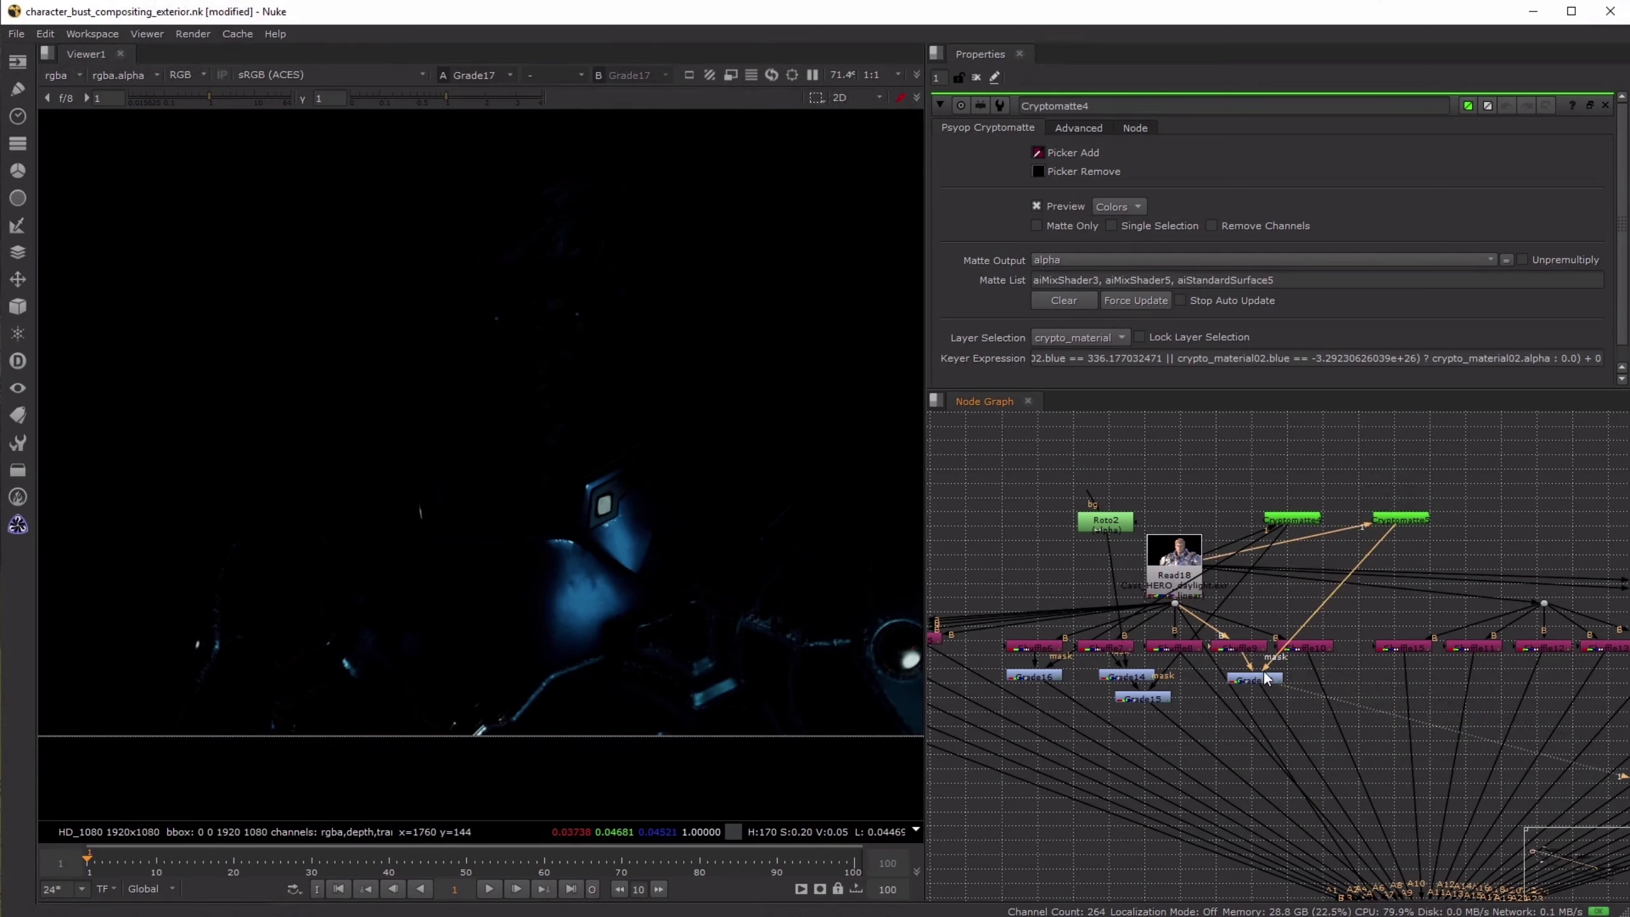
click(1401, 519)
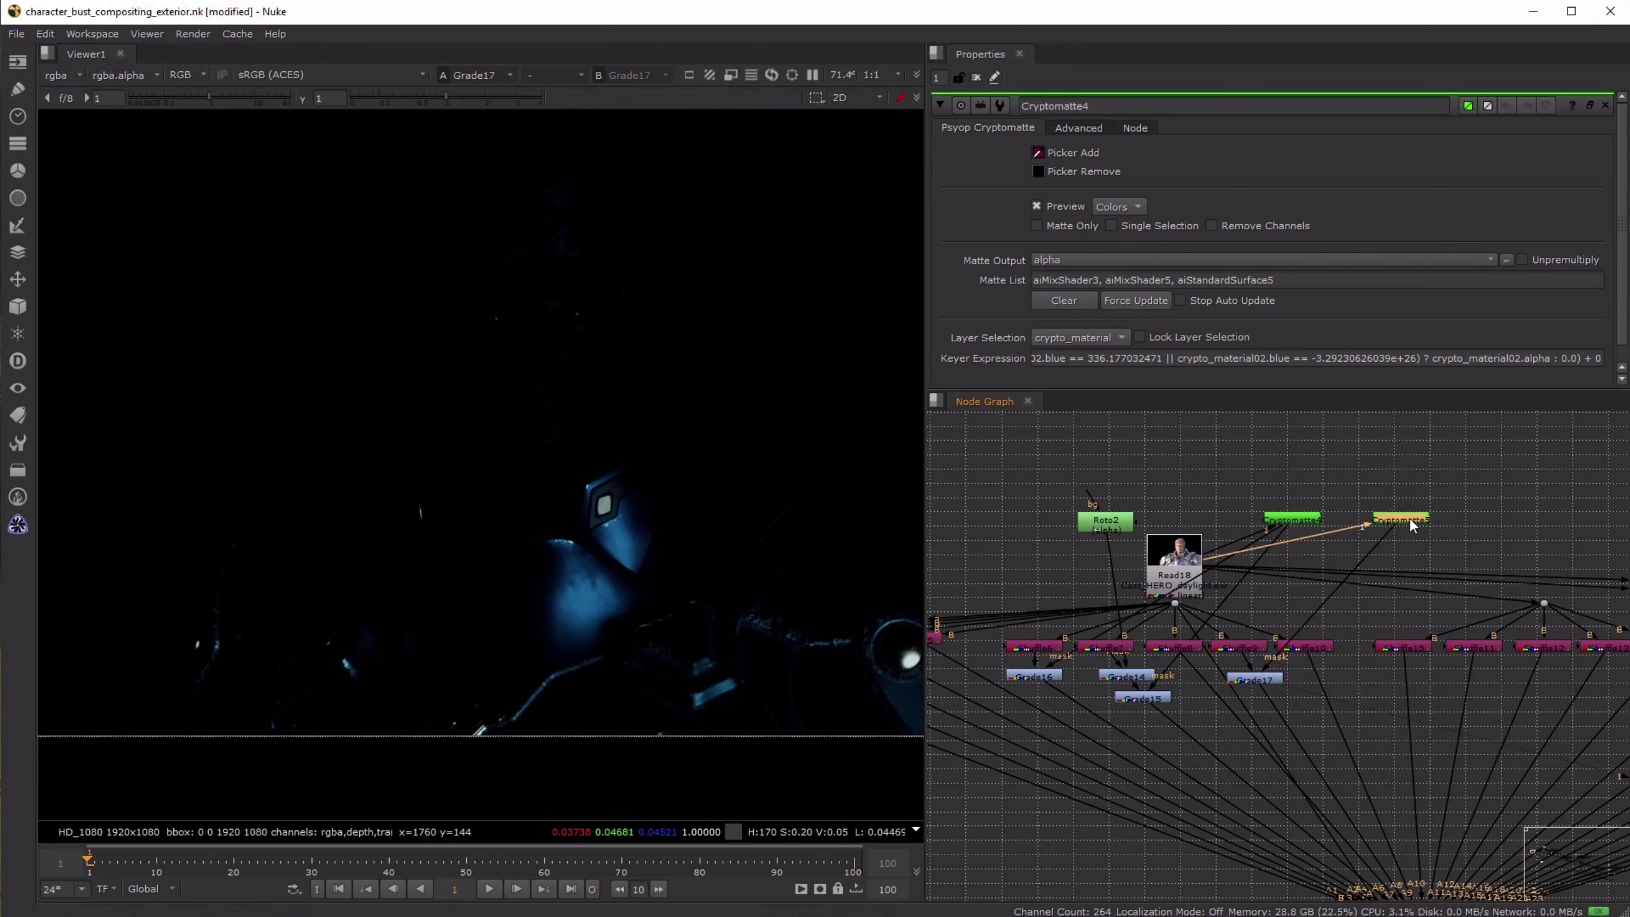
key(1)
click(1268, 678)
key(1)
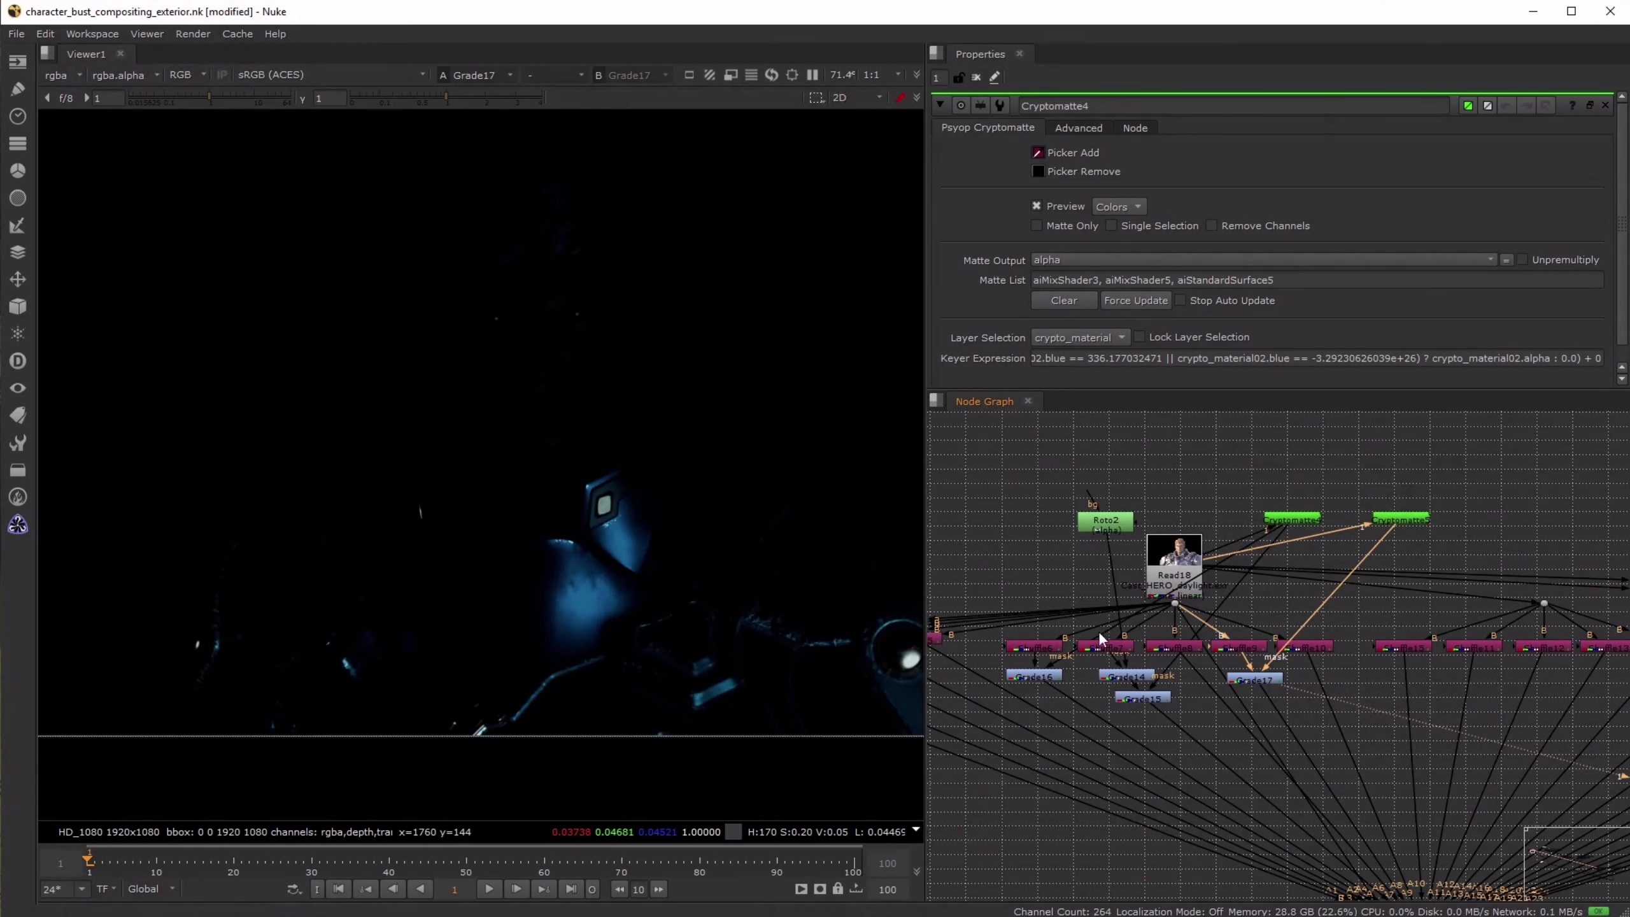
- View Copy2 and toggle the four masked pass grades together to compare the character with and without them
scroll(1280, 726, down, 3)
click(1325, 781)
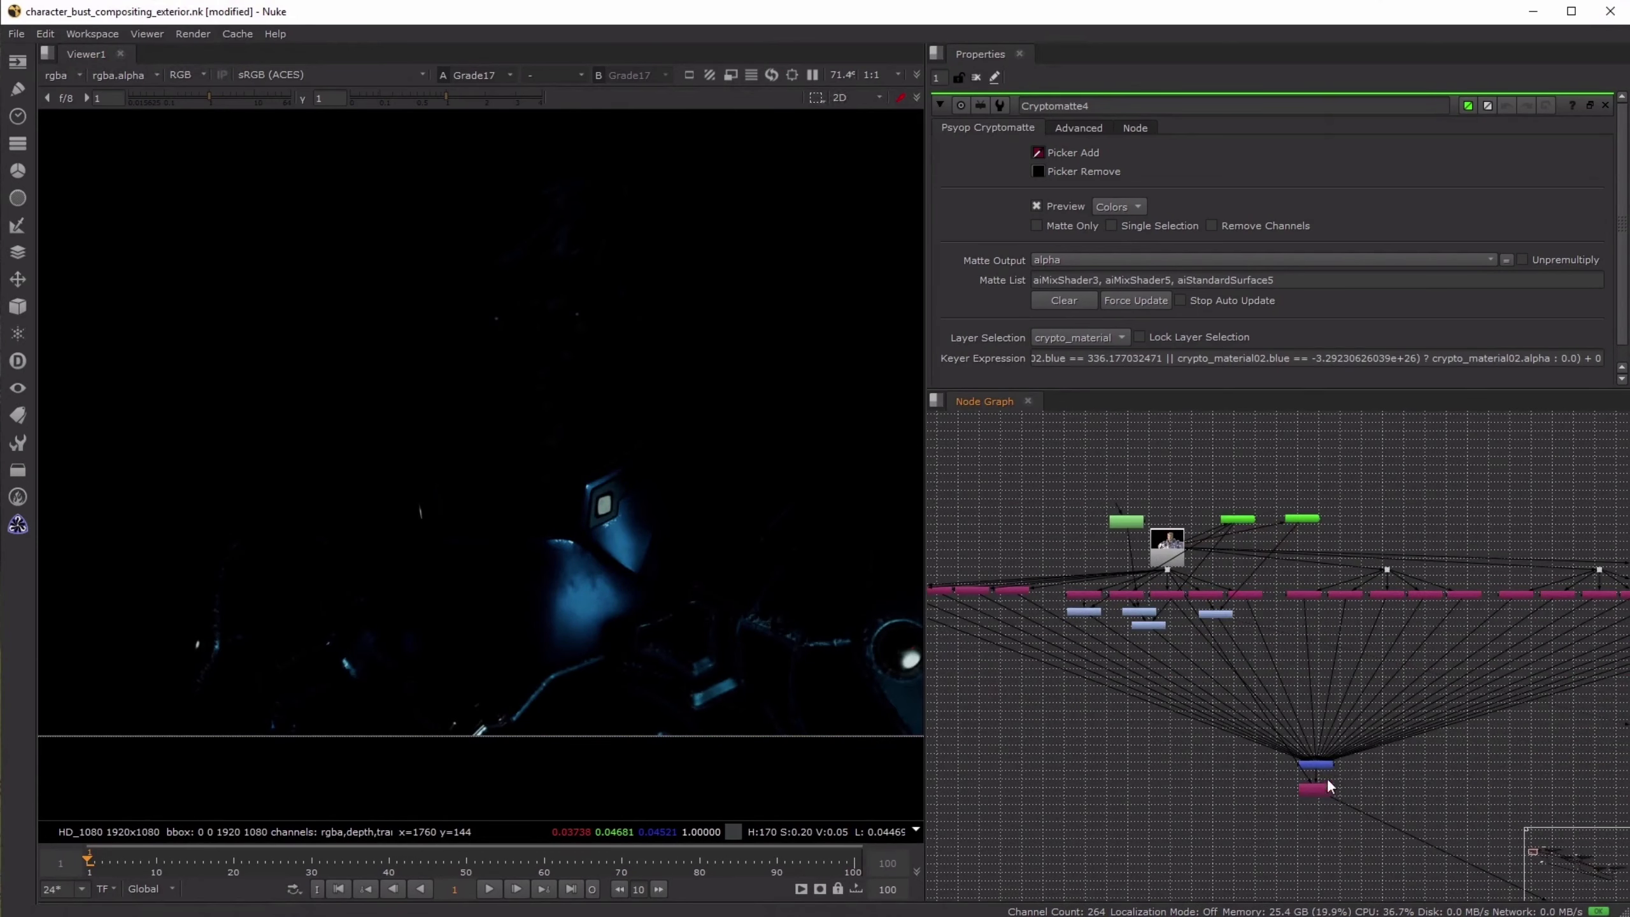
key(1)
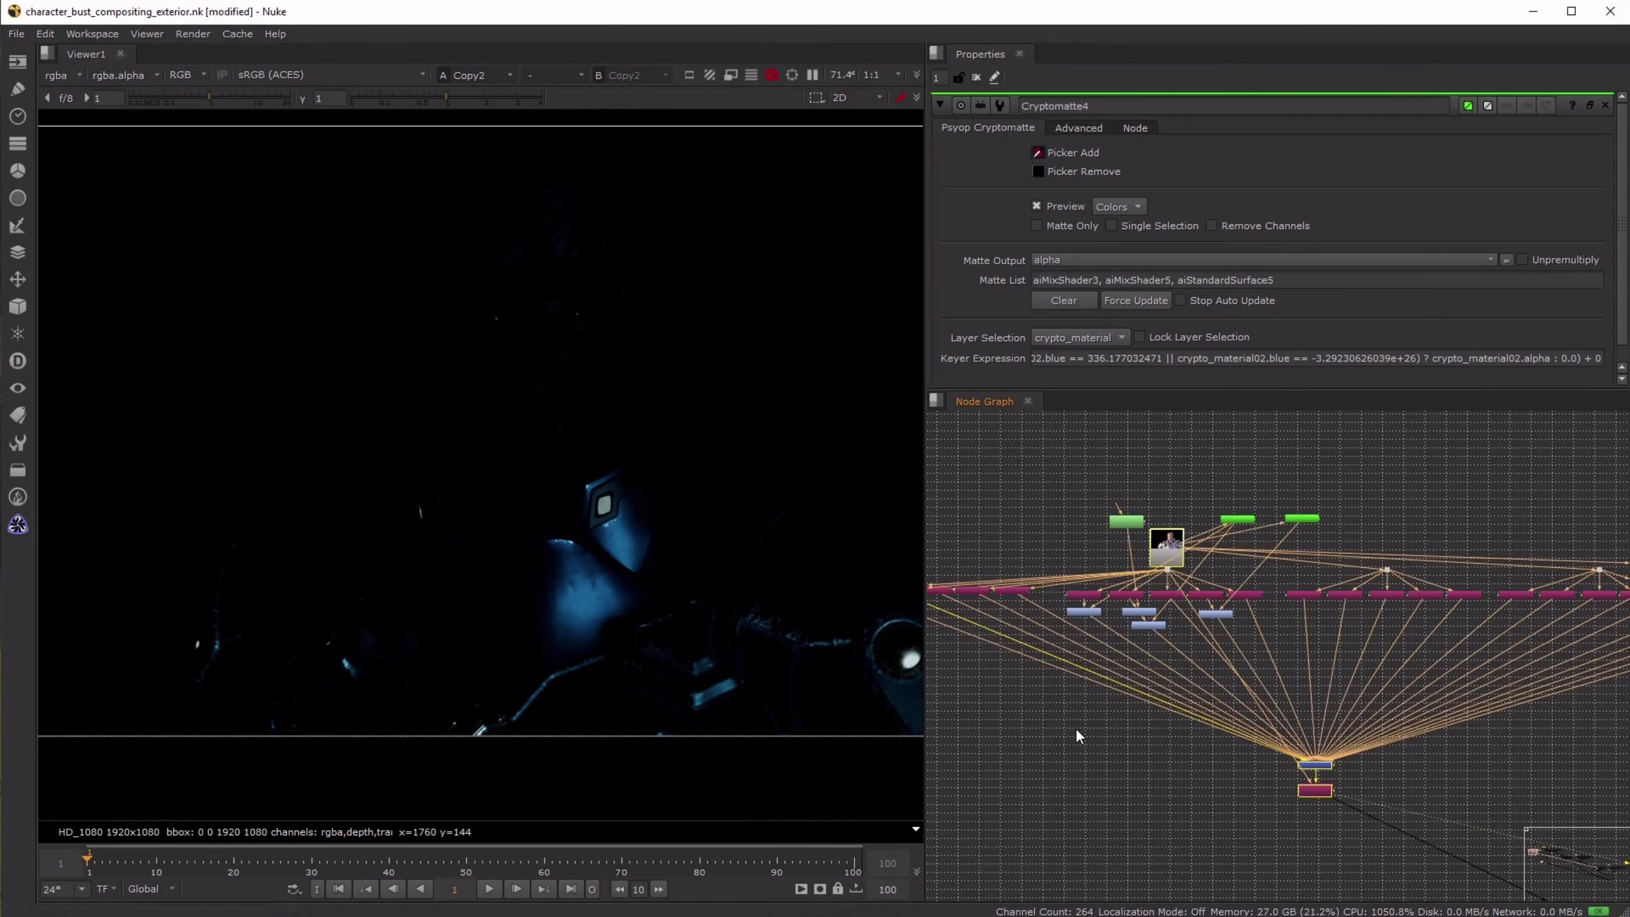
scroll(1066, 655, up, 3)
drag(1036, 761, 1387, 564)
key(d)
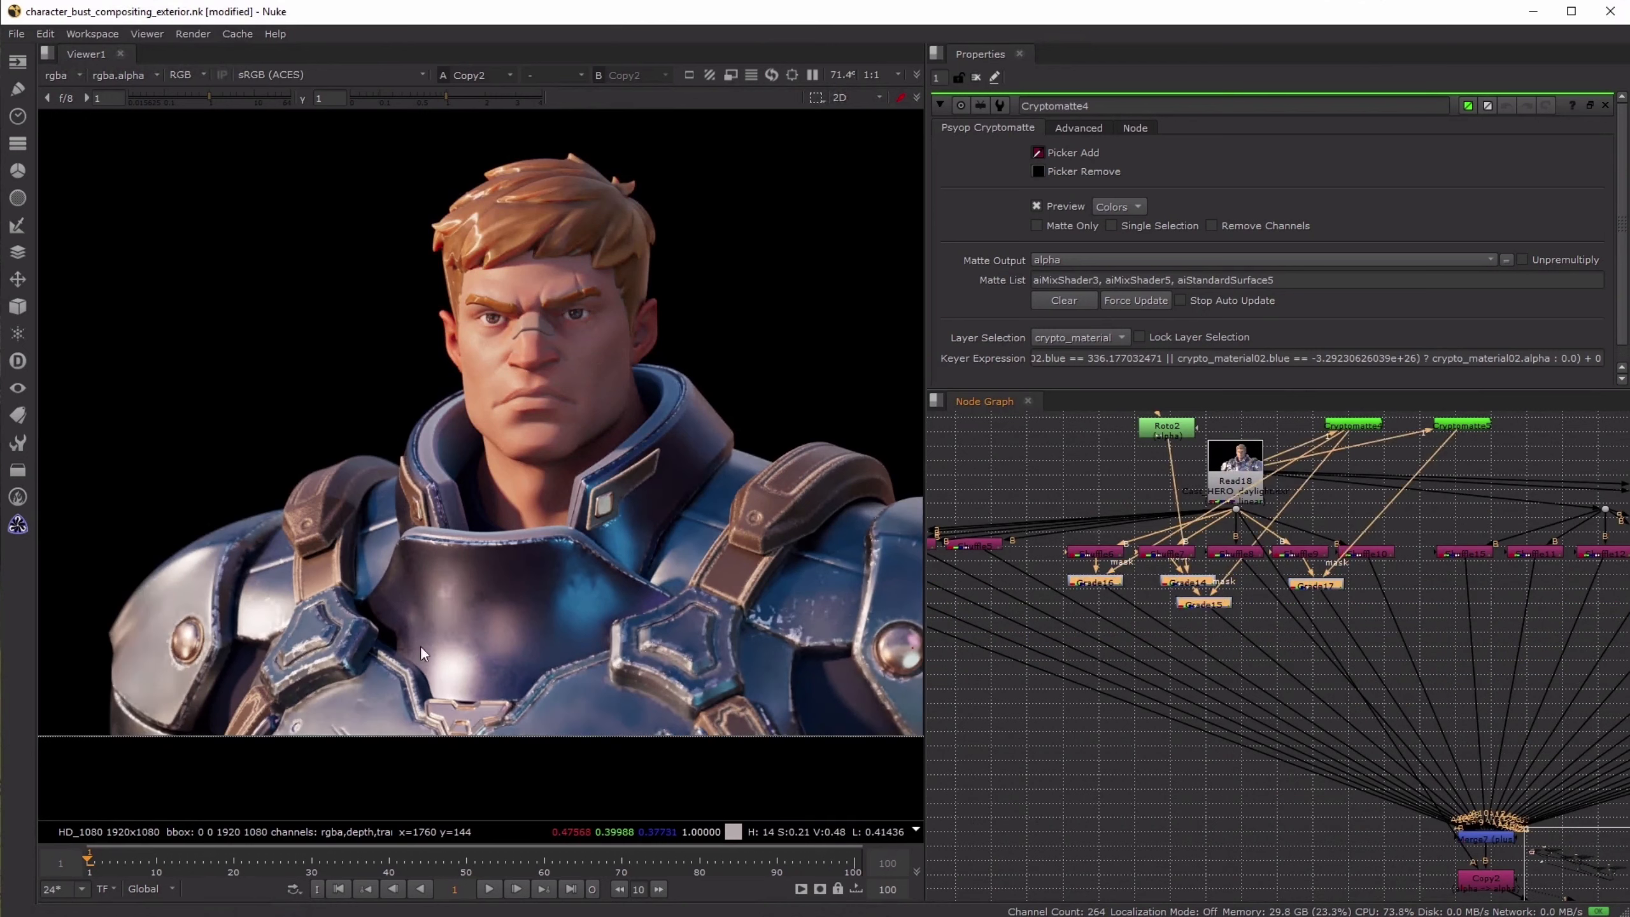
key(d)
scroll(1408, 679, up, 6)
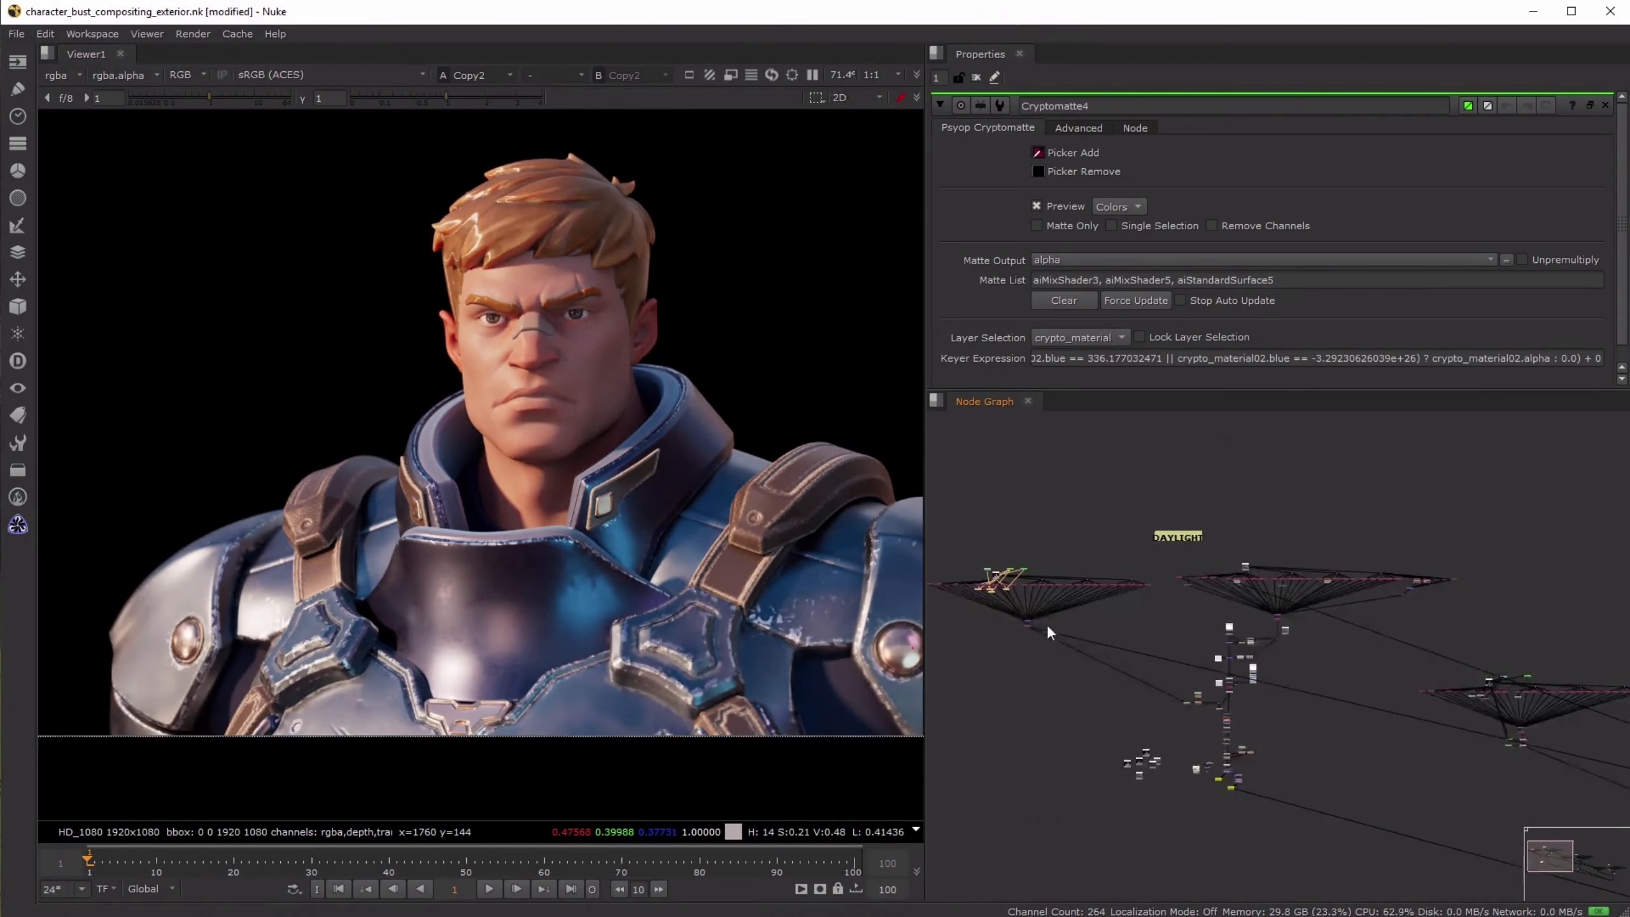
- View Grade40 at the end of another character tree and toggle its two final Cryptomatte-masked grades off and on
middle_drag(1129, 666, 1566, 658)
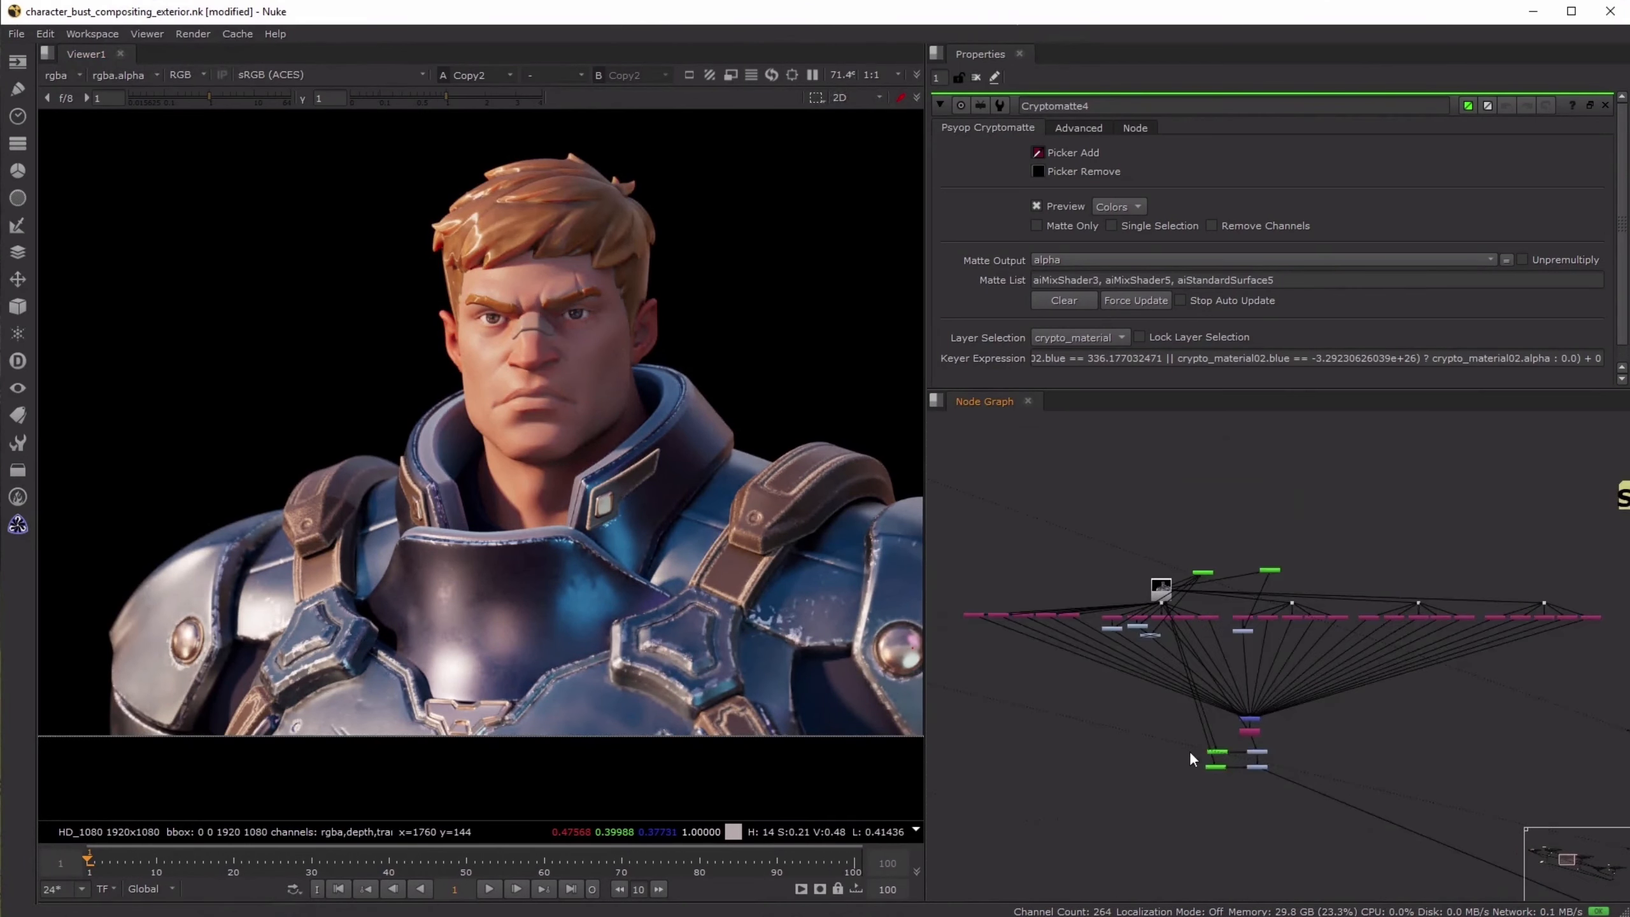
scroll(1222, 770, up, 5)
click(1310, 760)
key(1)
click(1241, 735)
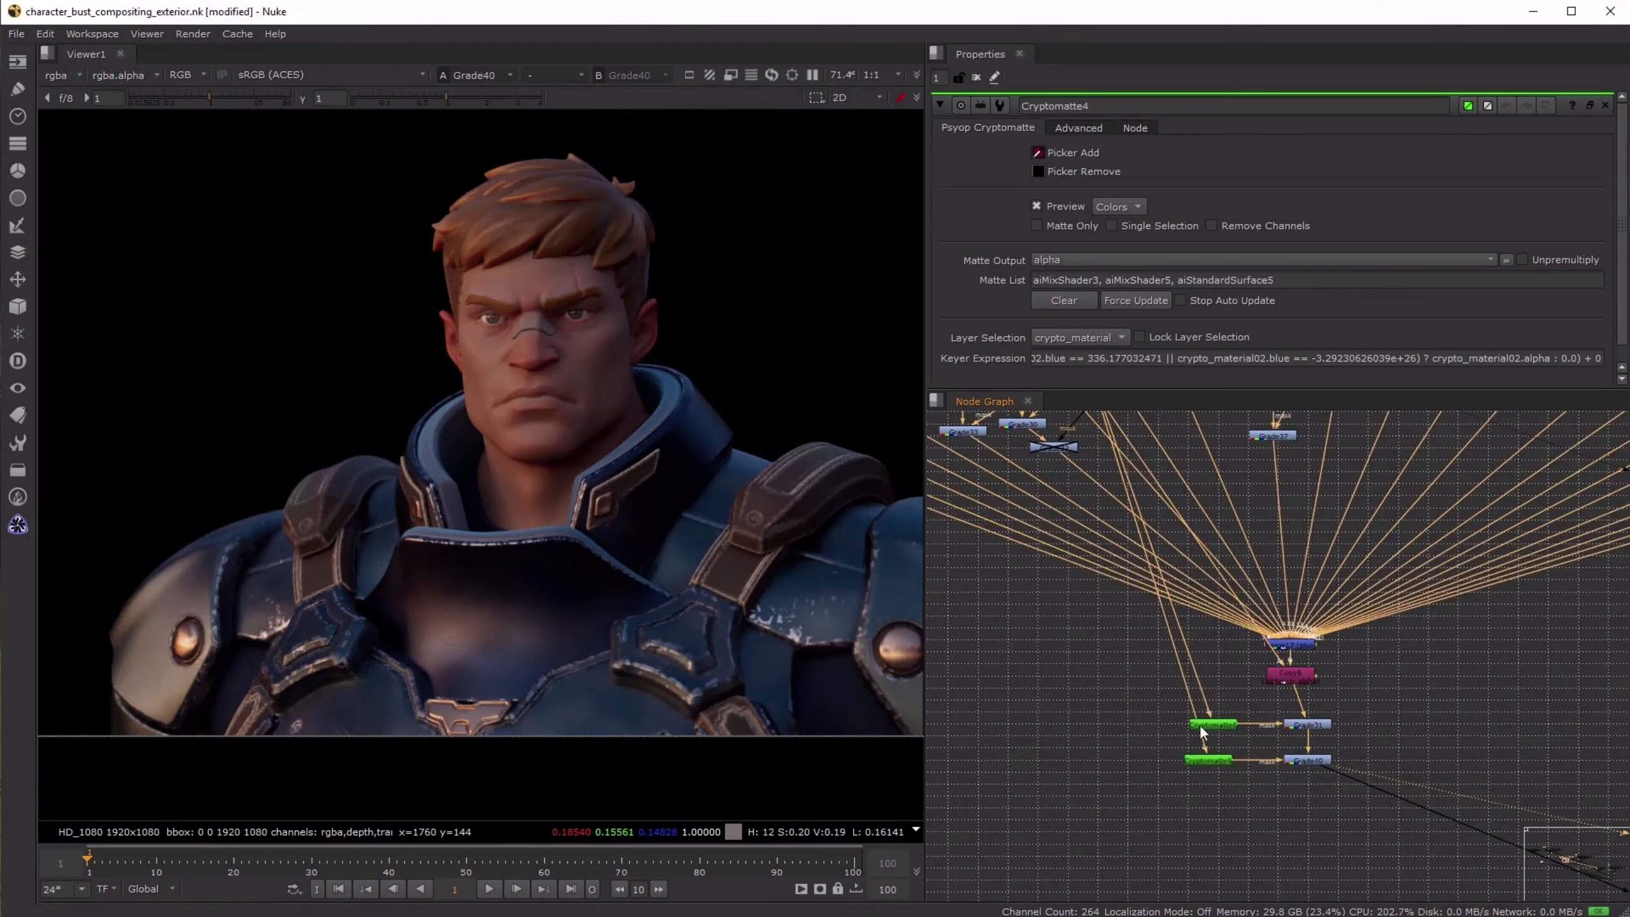
drag(1380, 704, 1253, 804)
key(d)
key(d)
- Toggle three masked grades below this tree's shuffles together to compare the character with and without them
click(1110, 660)
middle_drag(1089, 617, 1275, 766)
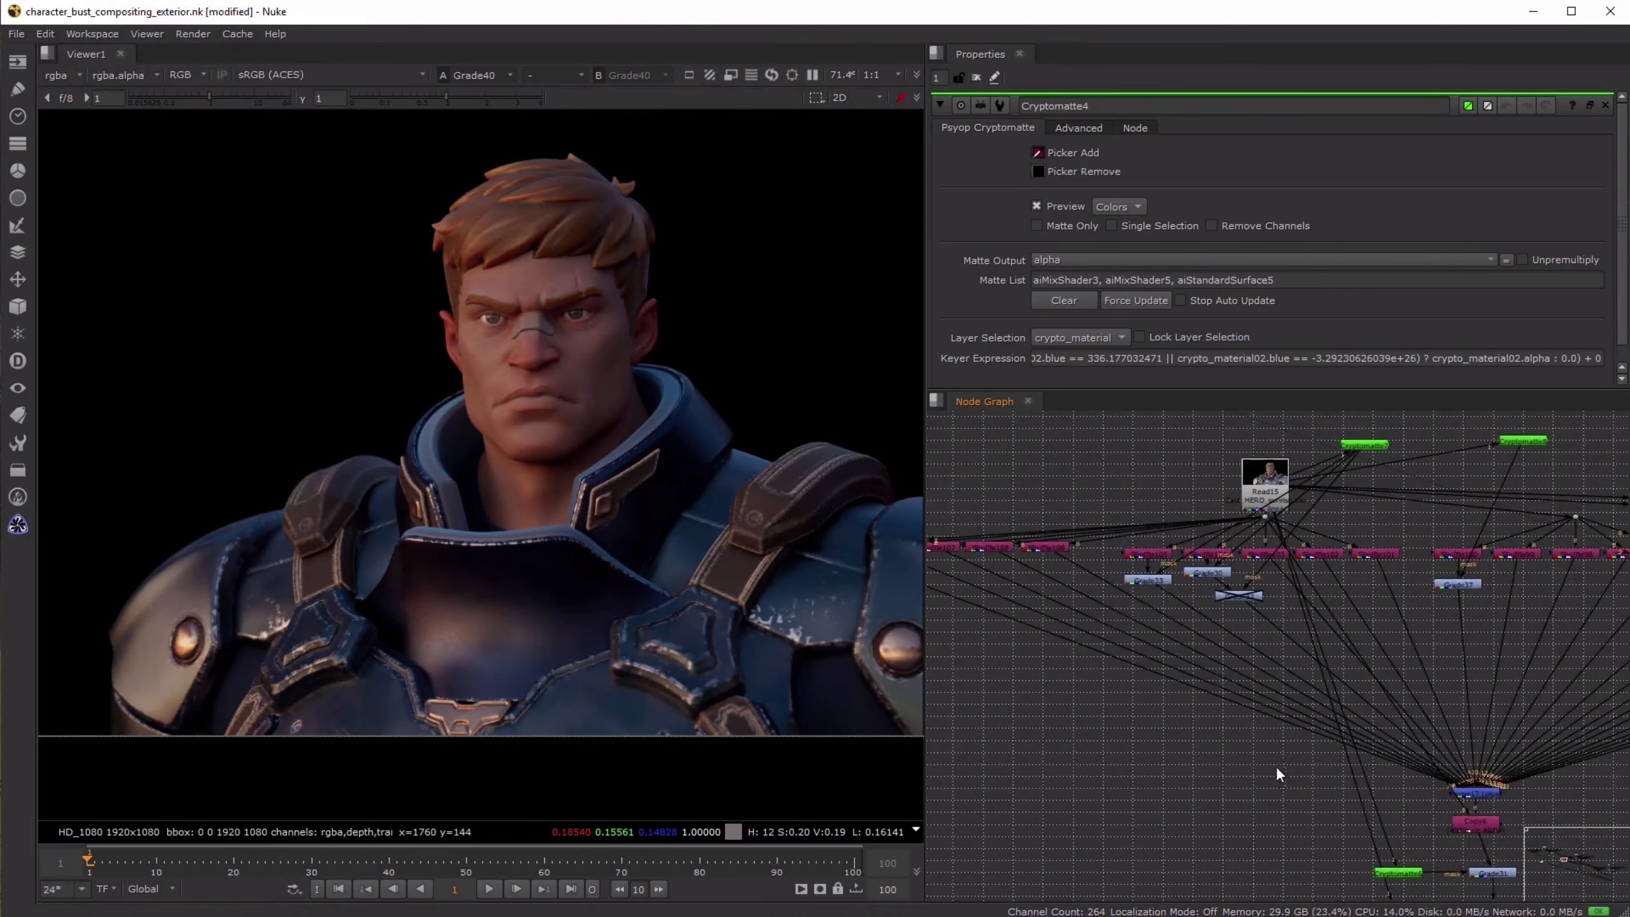
click(1153, 583)
shift+click(1208, 575)
shift+click(1450, 583)
key(d)
key(d)
key(d)
key(d)
key(d)
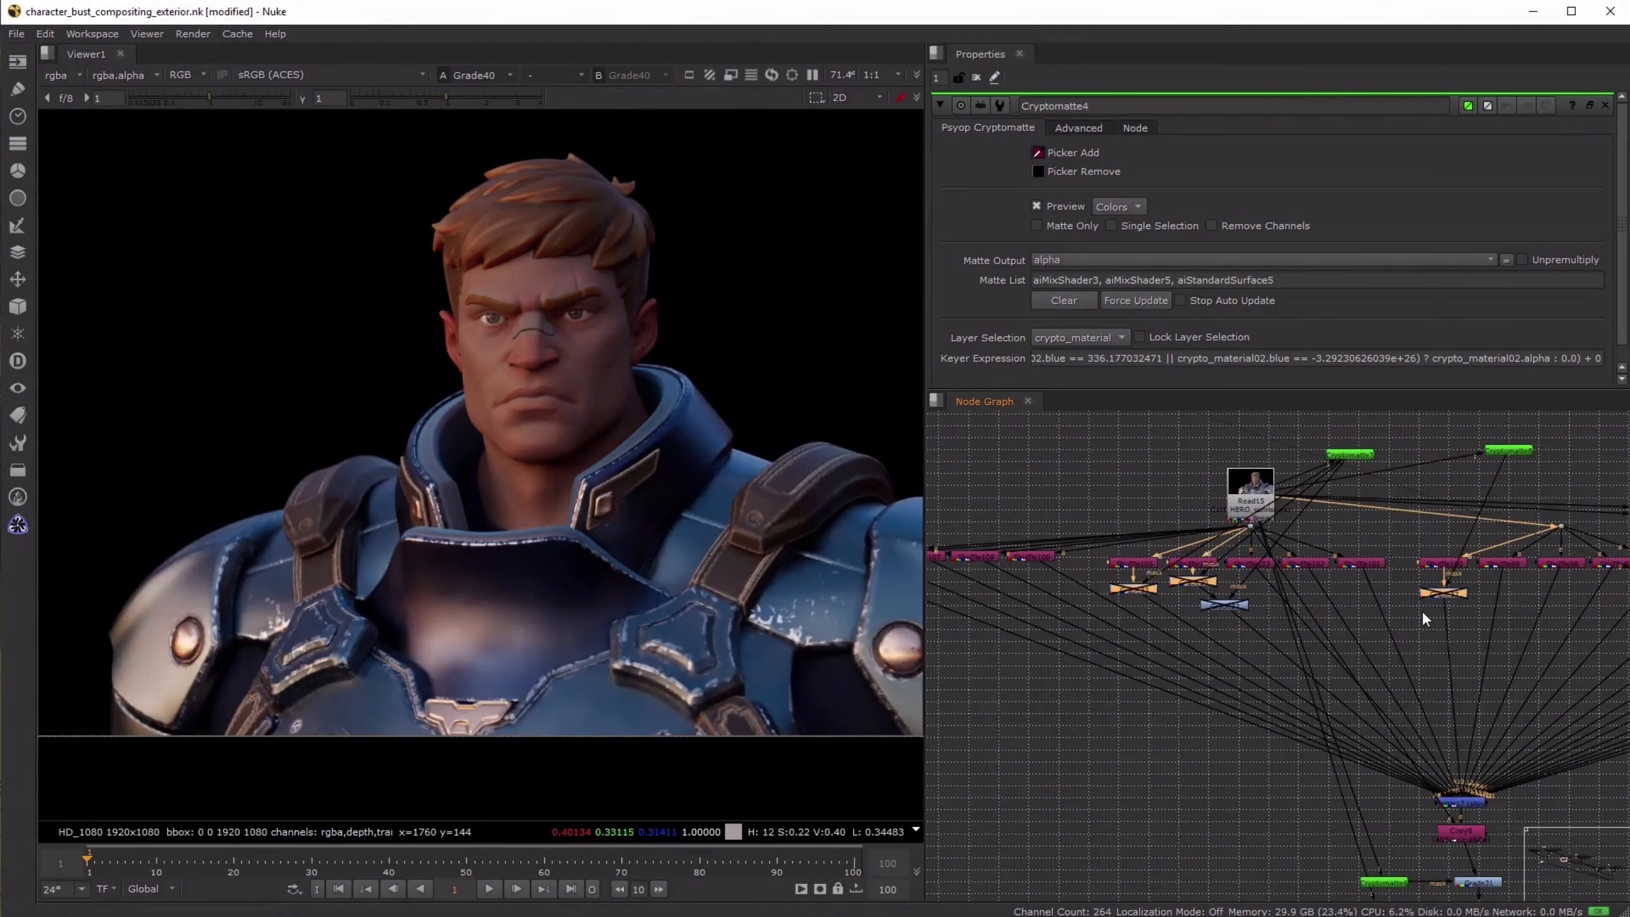
key(d)
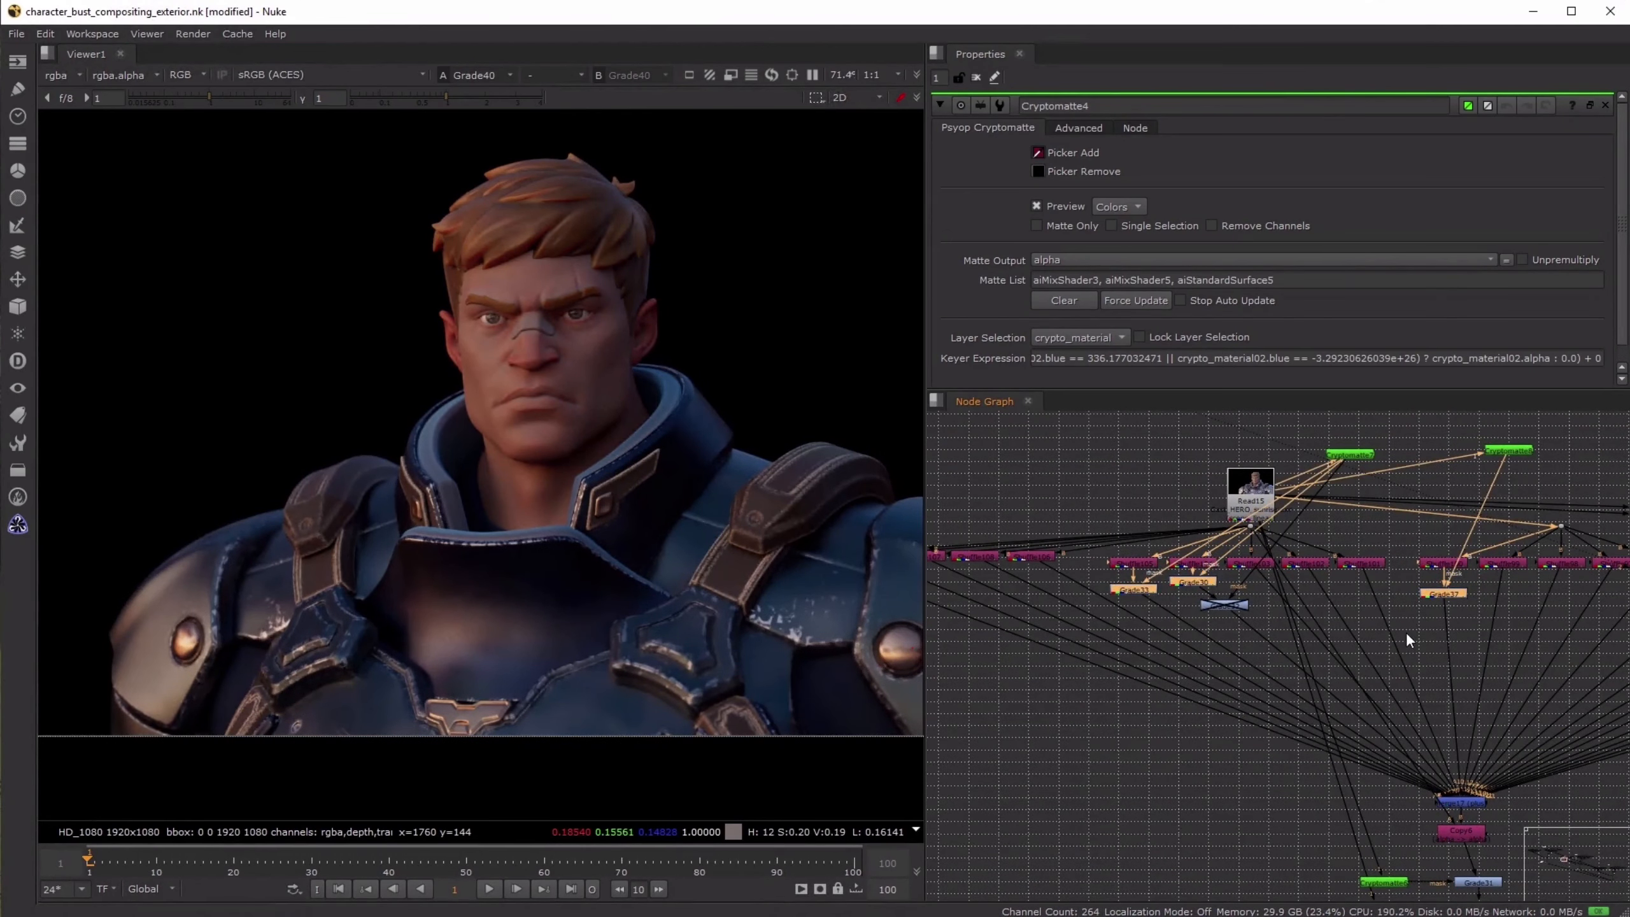
- Return to the daylight character tree and view its merged result at Copy2
scroll(1404, 635, down, 6)
click(1154, 681)
scroll(1145, 675, down, 3)
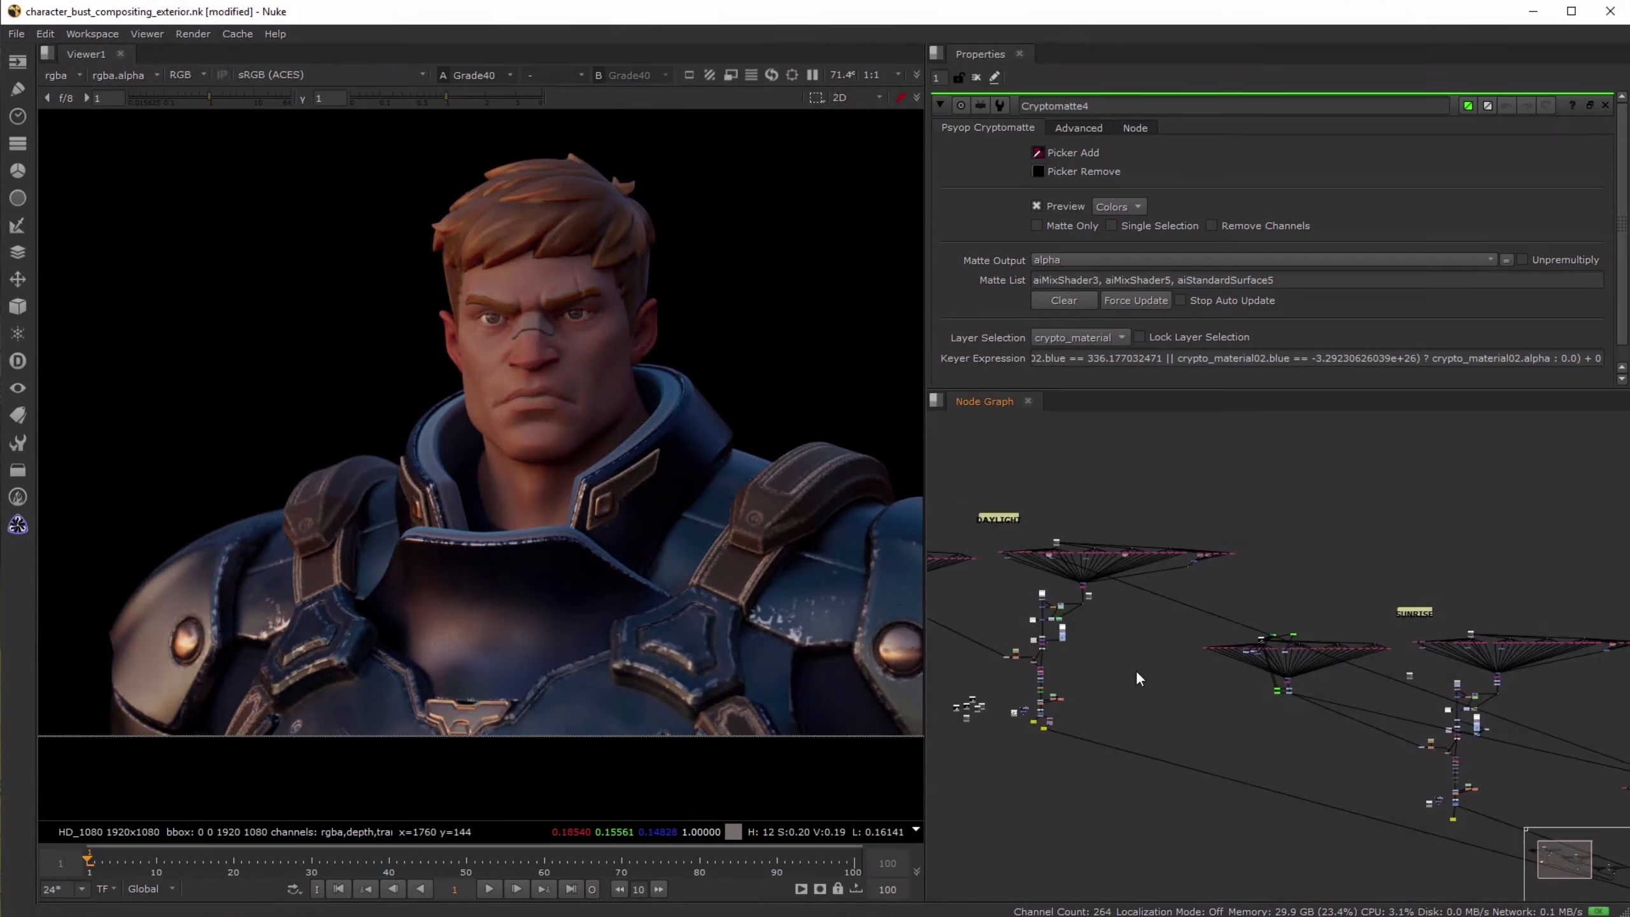
middle_drag(1136, 670, 1283, 679)
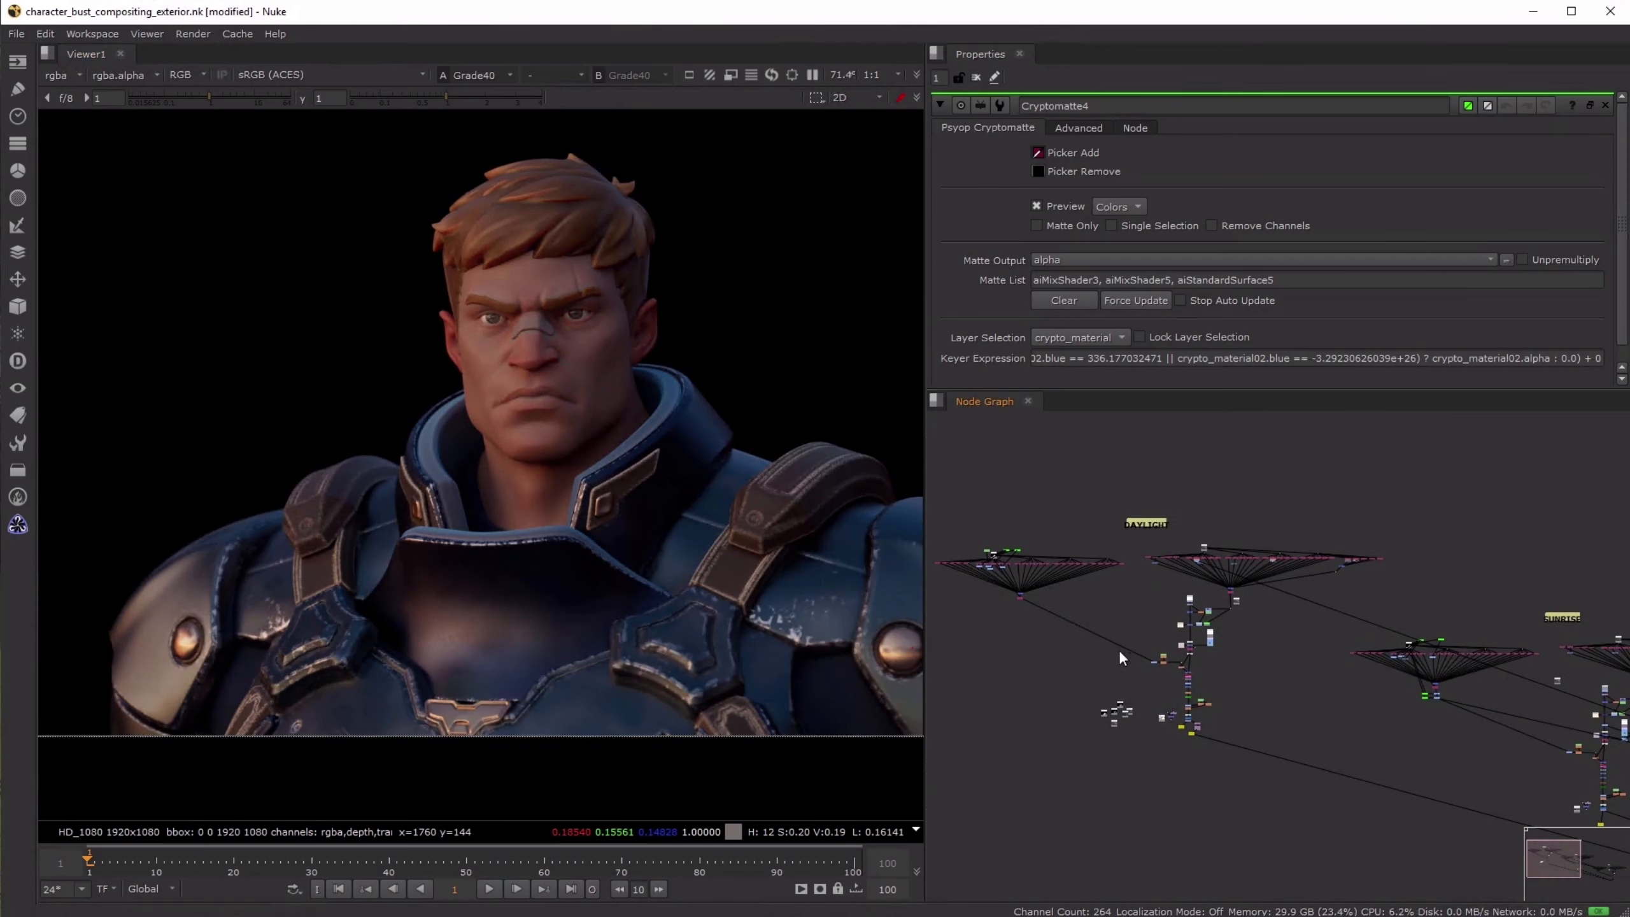
middle_drag(1095, 616, 1240, 626)
scroll(1195, 604, up, 5)
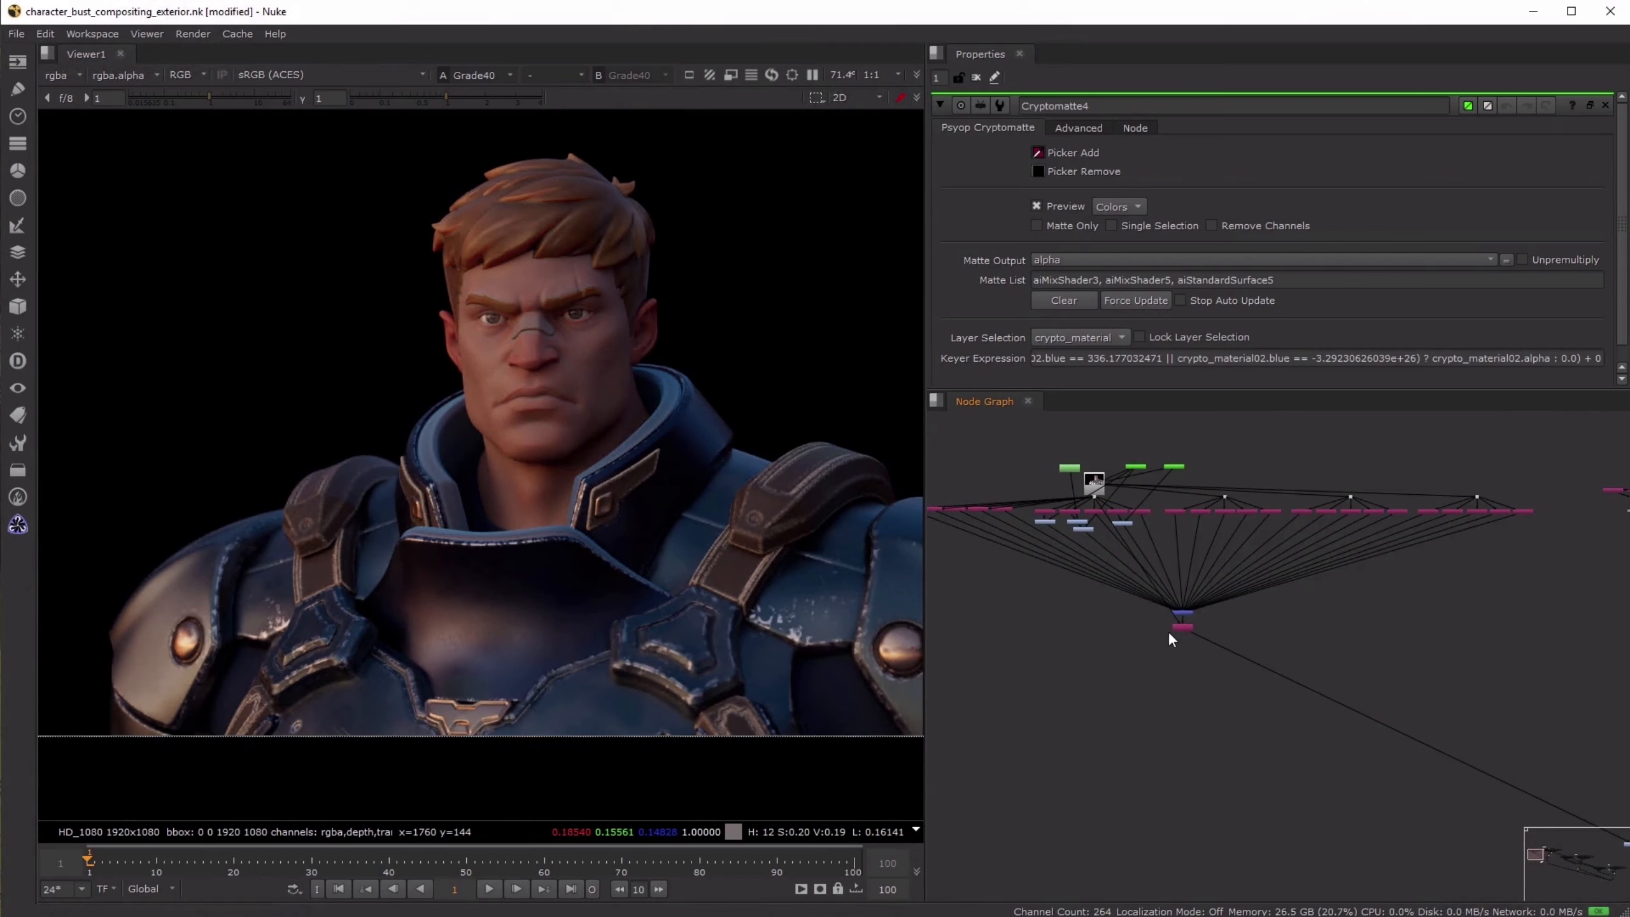
click(1180, 628)
key(1)
- Find the daylight background branch and view Constant2 as its base colour
scroll(1405, 619, down, 3)
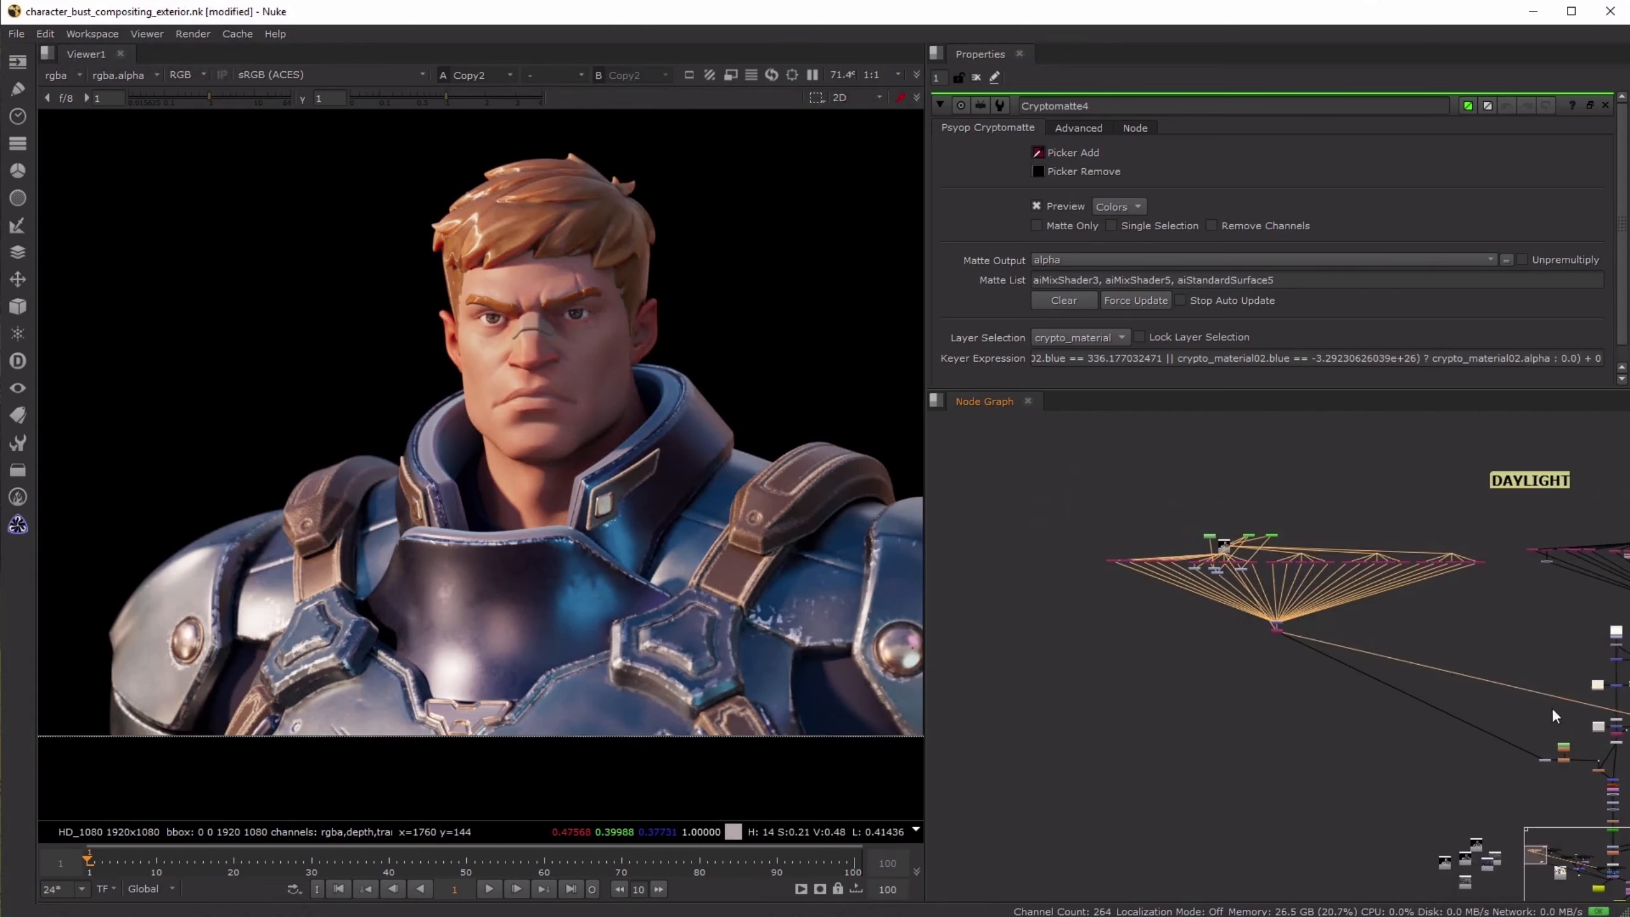
middle_drag(1549, 707, 1241, 656)
scroll(1418, 586, up, 5)
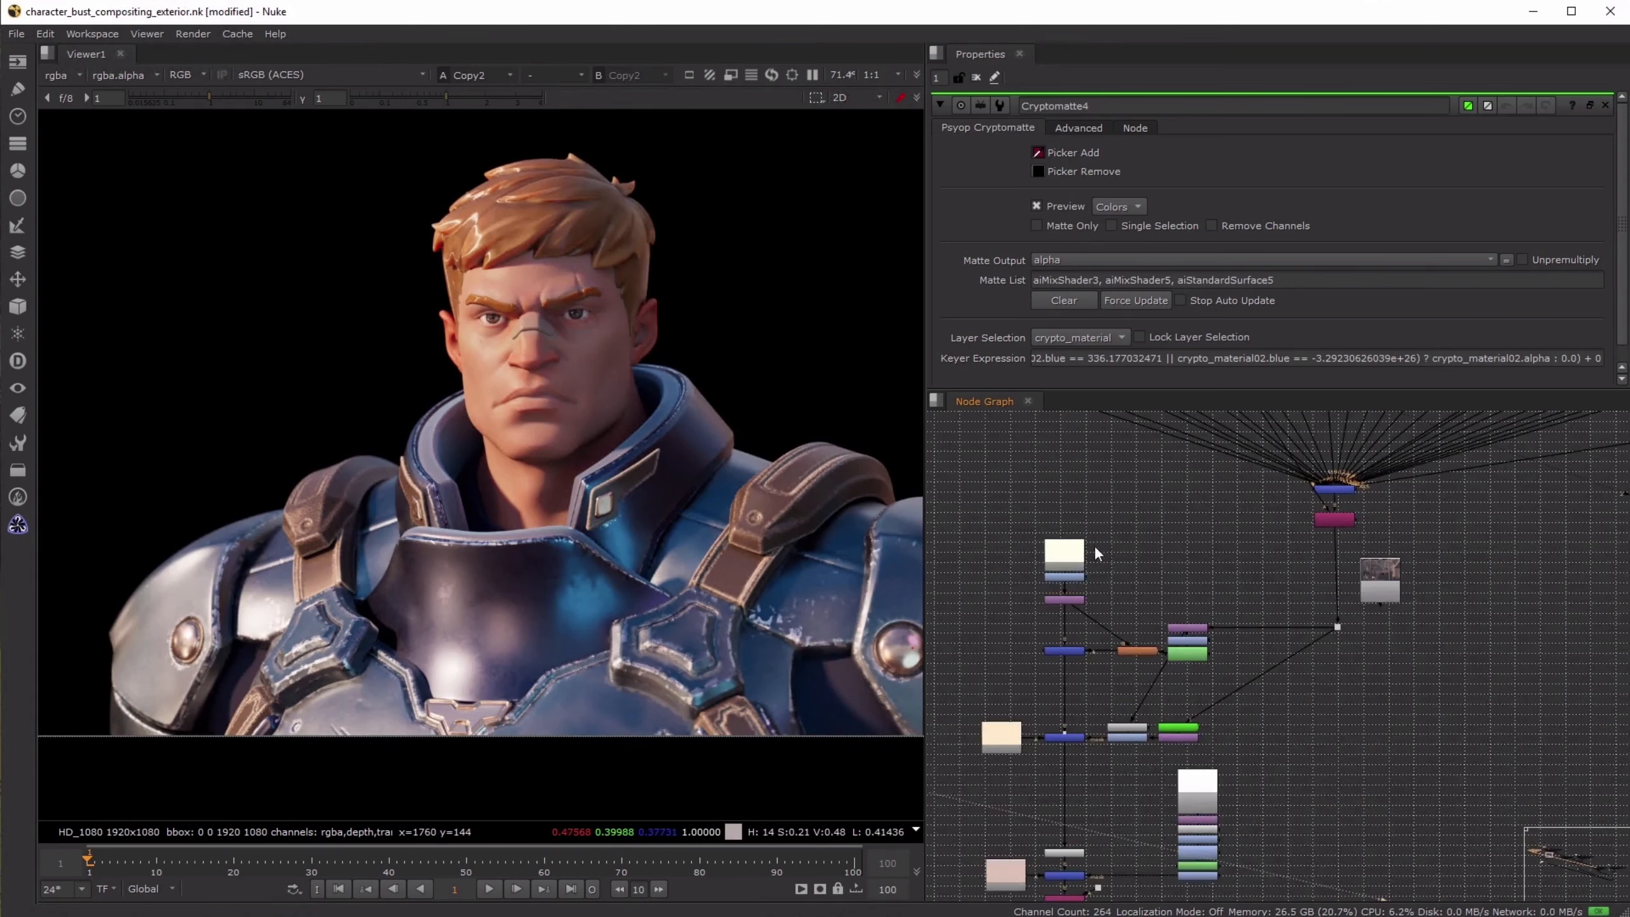
click(1065, 575)
key(1)
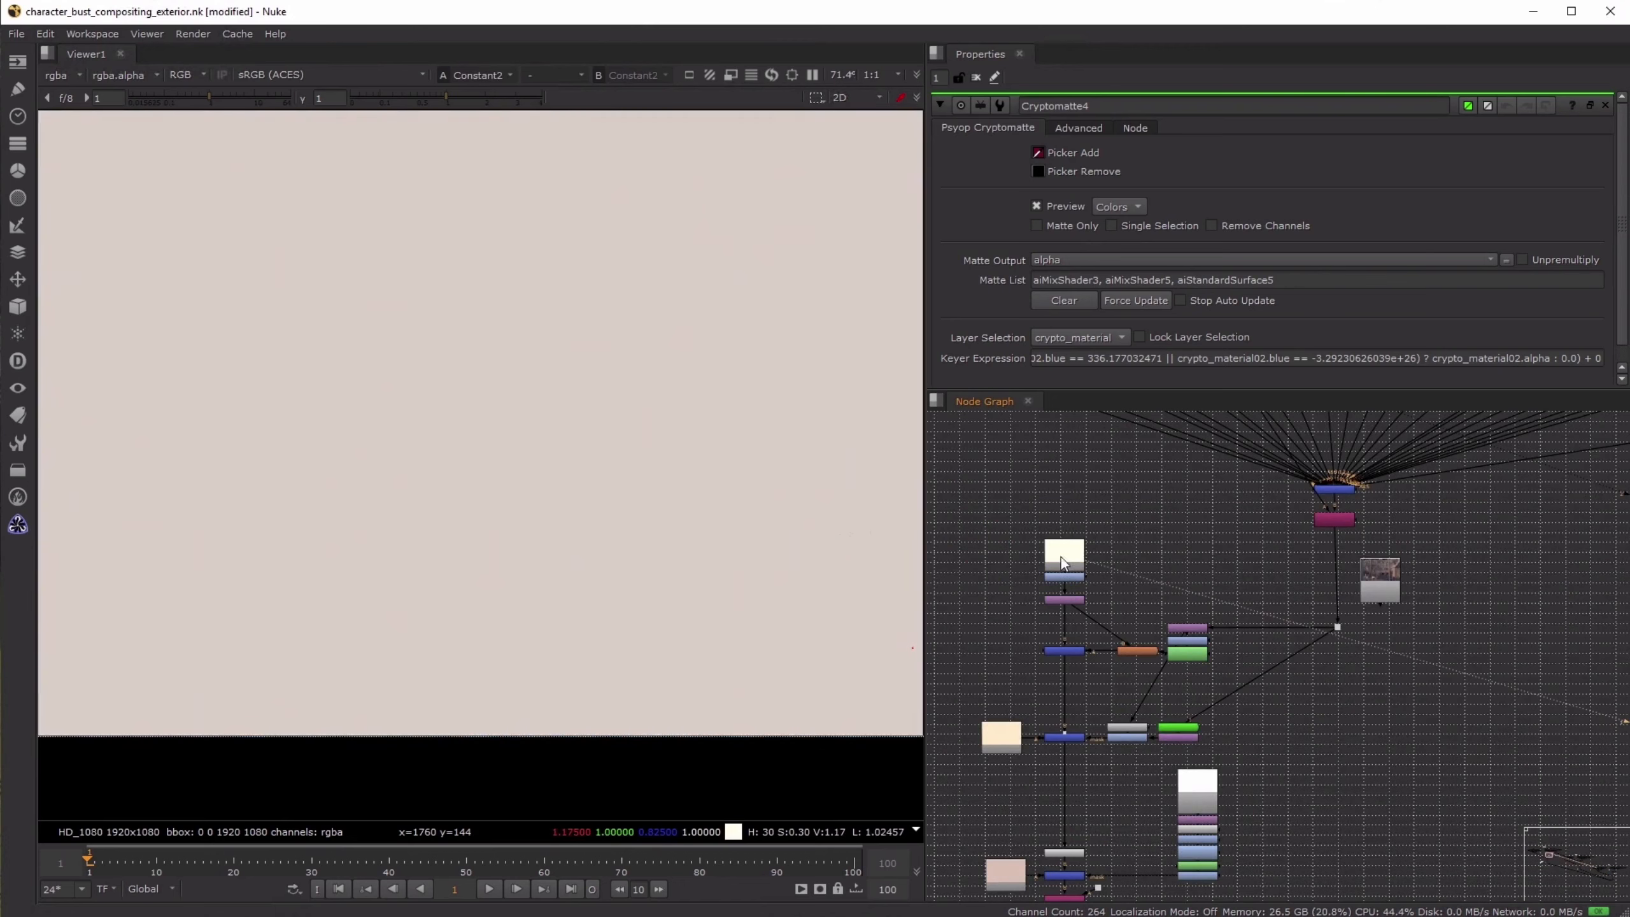
- Fit the whole frame in view and view Merge5 to examine the background over the constant
scroll(590, 442, down, 2)
scroll(708, 467, up, 1)
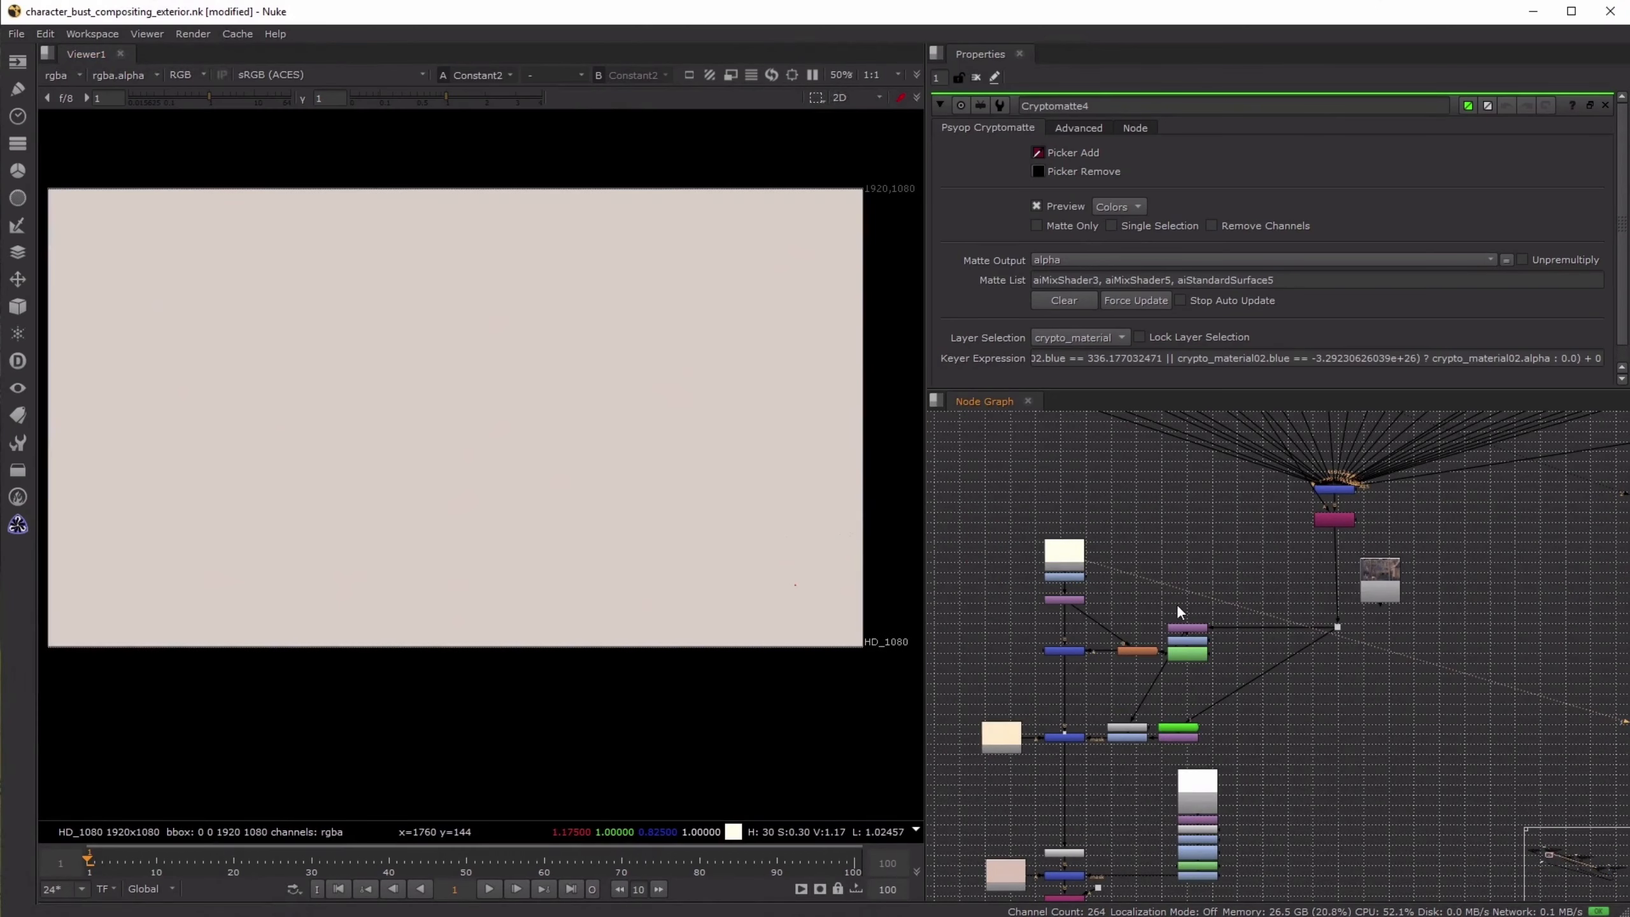
click(1068, 651)
key(1)
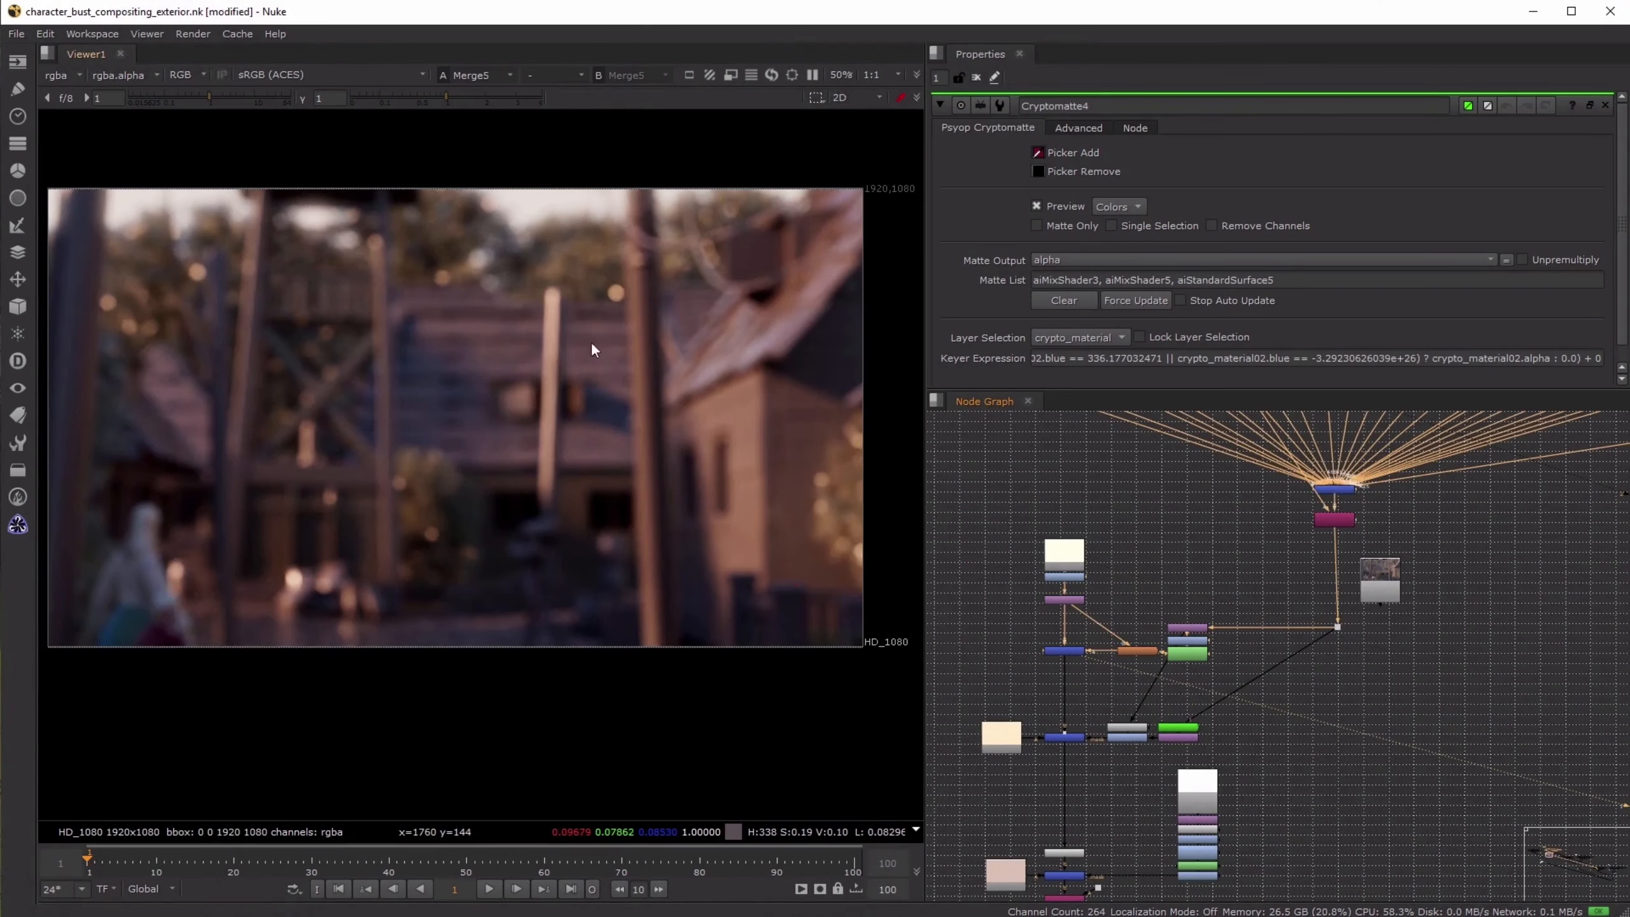
scroll(1007, 561, up, 4)
- View LightWrap2, open its properties, and turn Generate wrap only on and off to inspect the wrap alone
click(1060, 698)
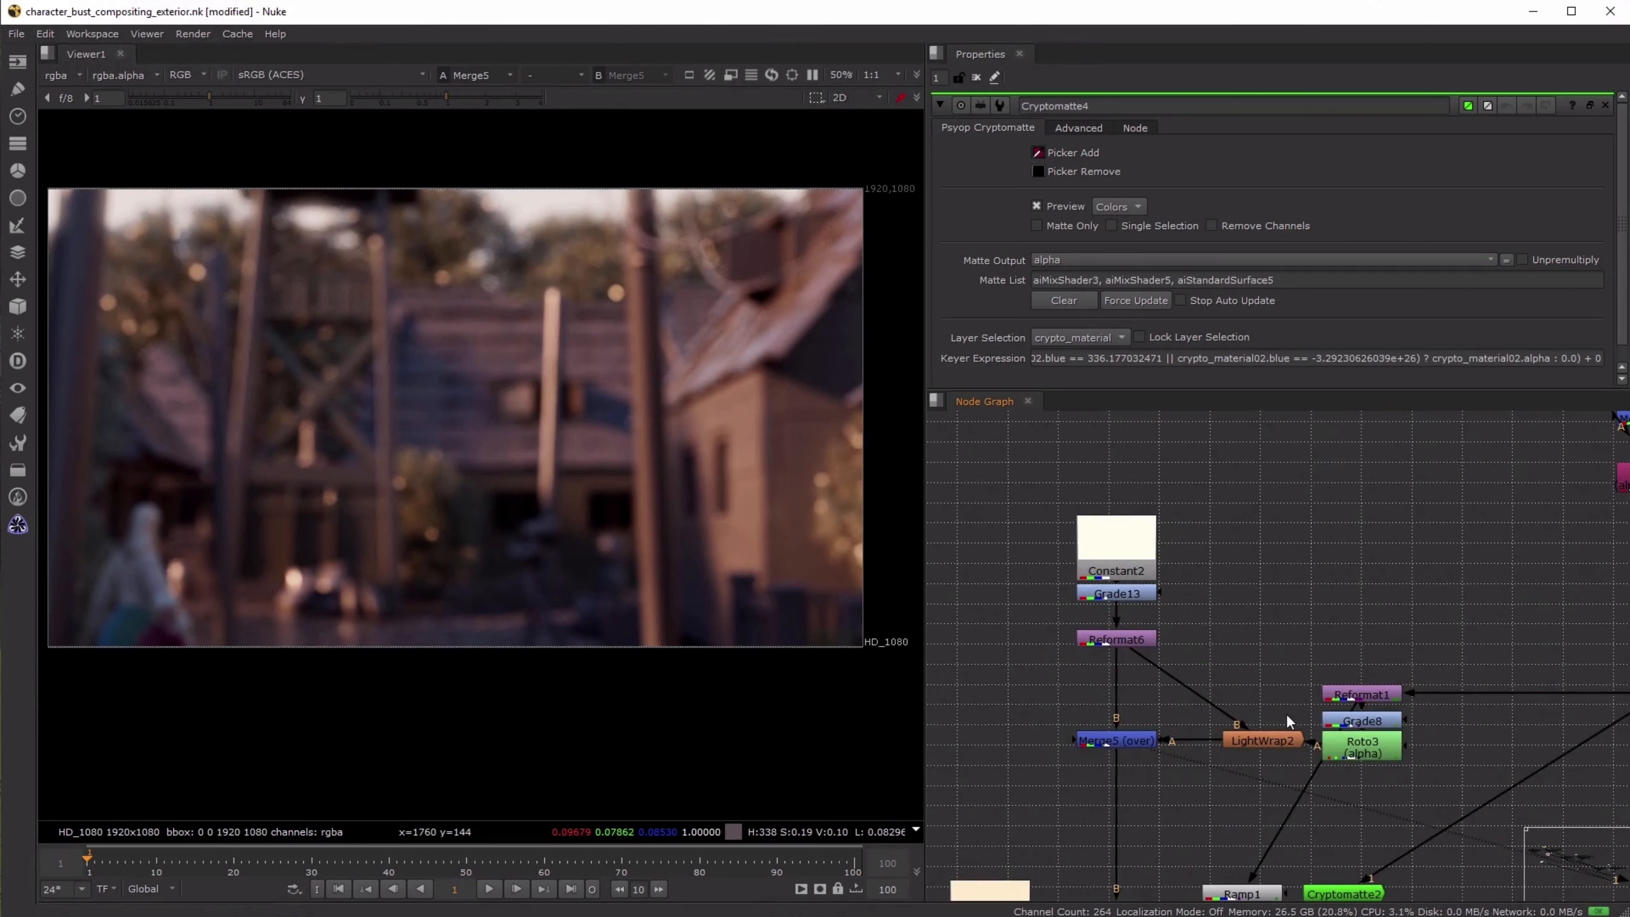
middle_drag(1287, 715, 1236, 635)
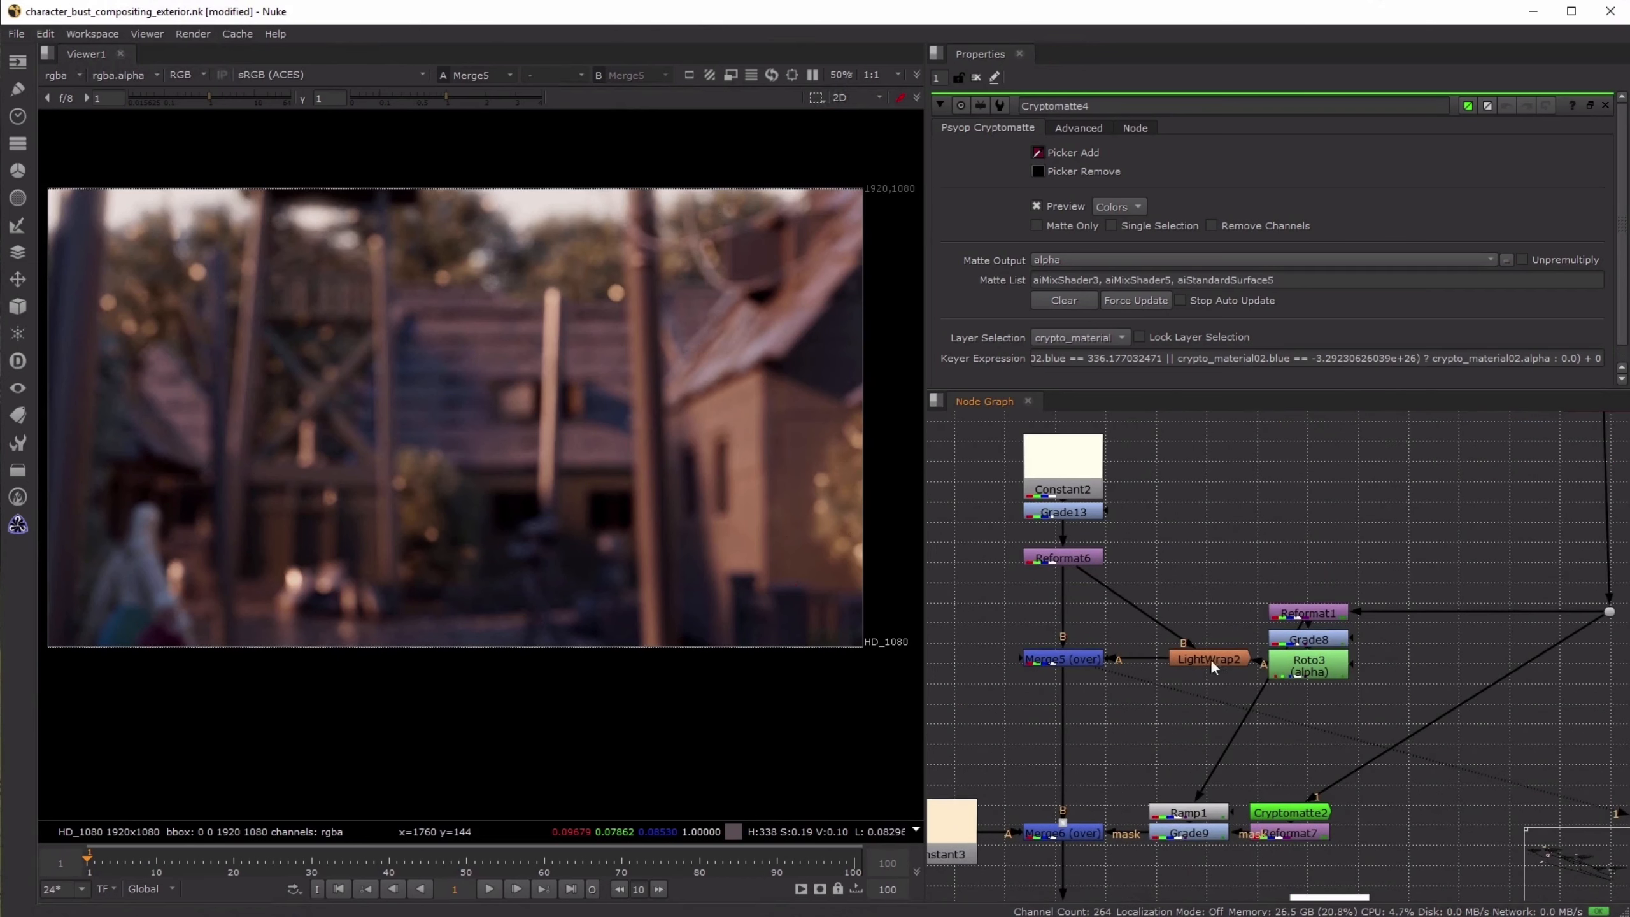
drag(1209, 659, 1186, 660)
key(1)
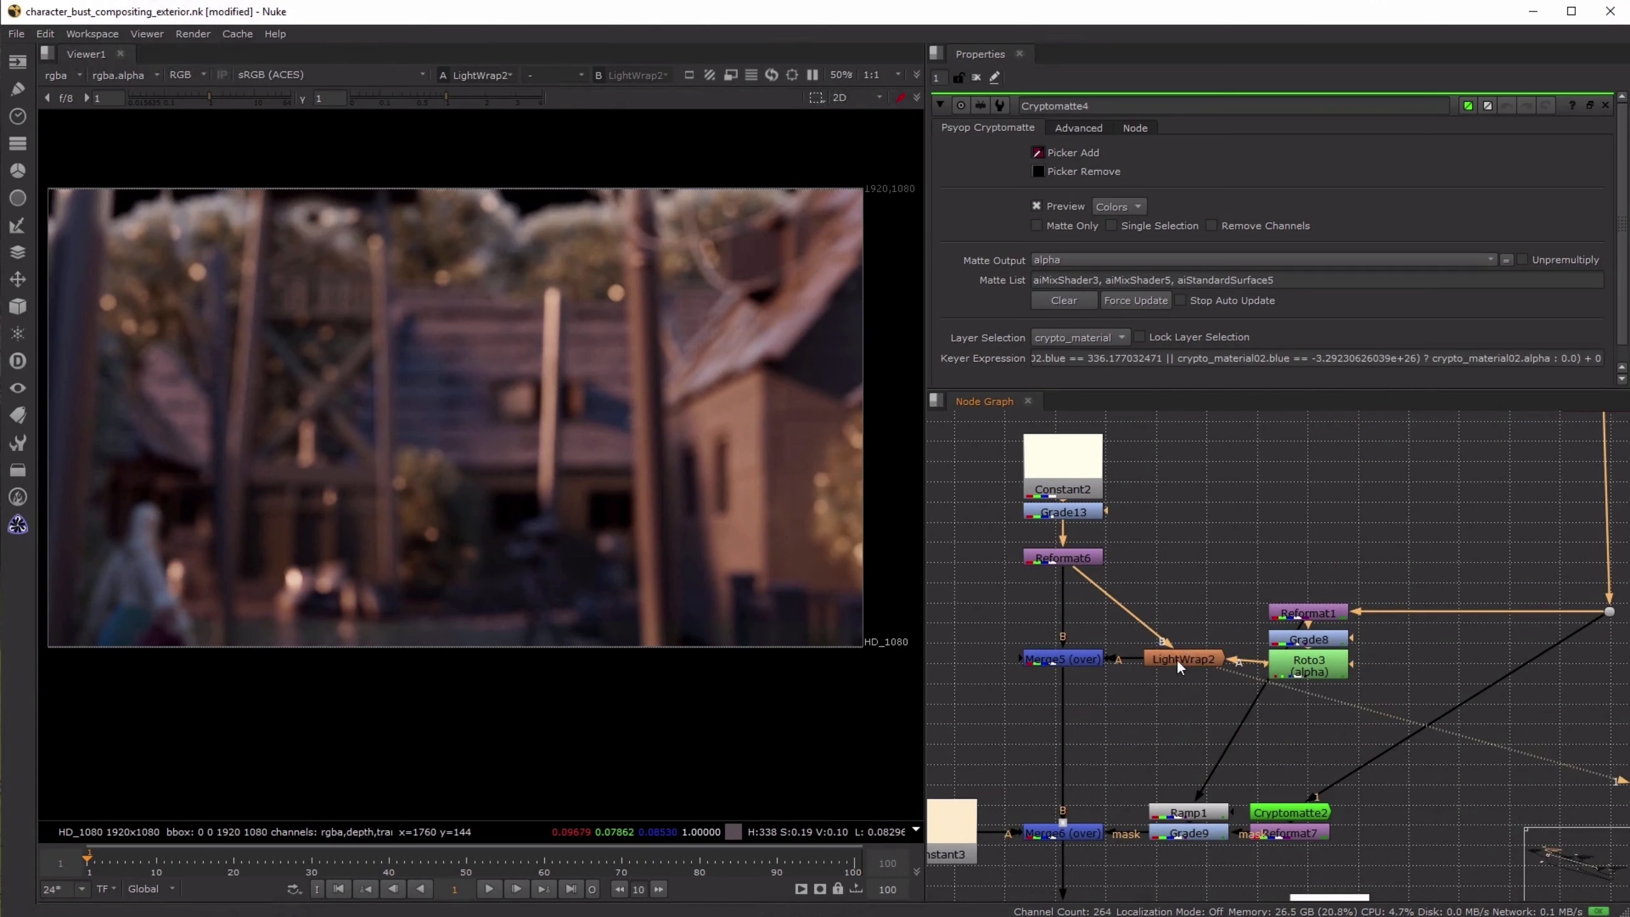
double_click(1176, 658)
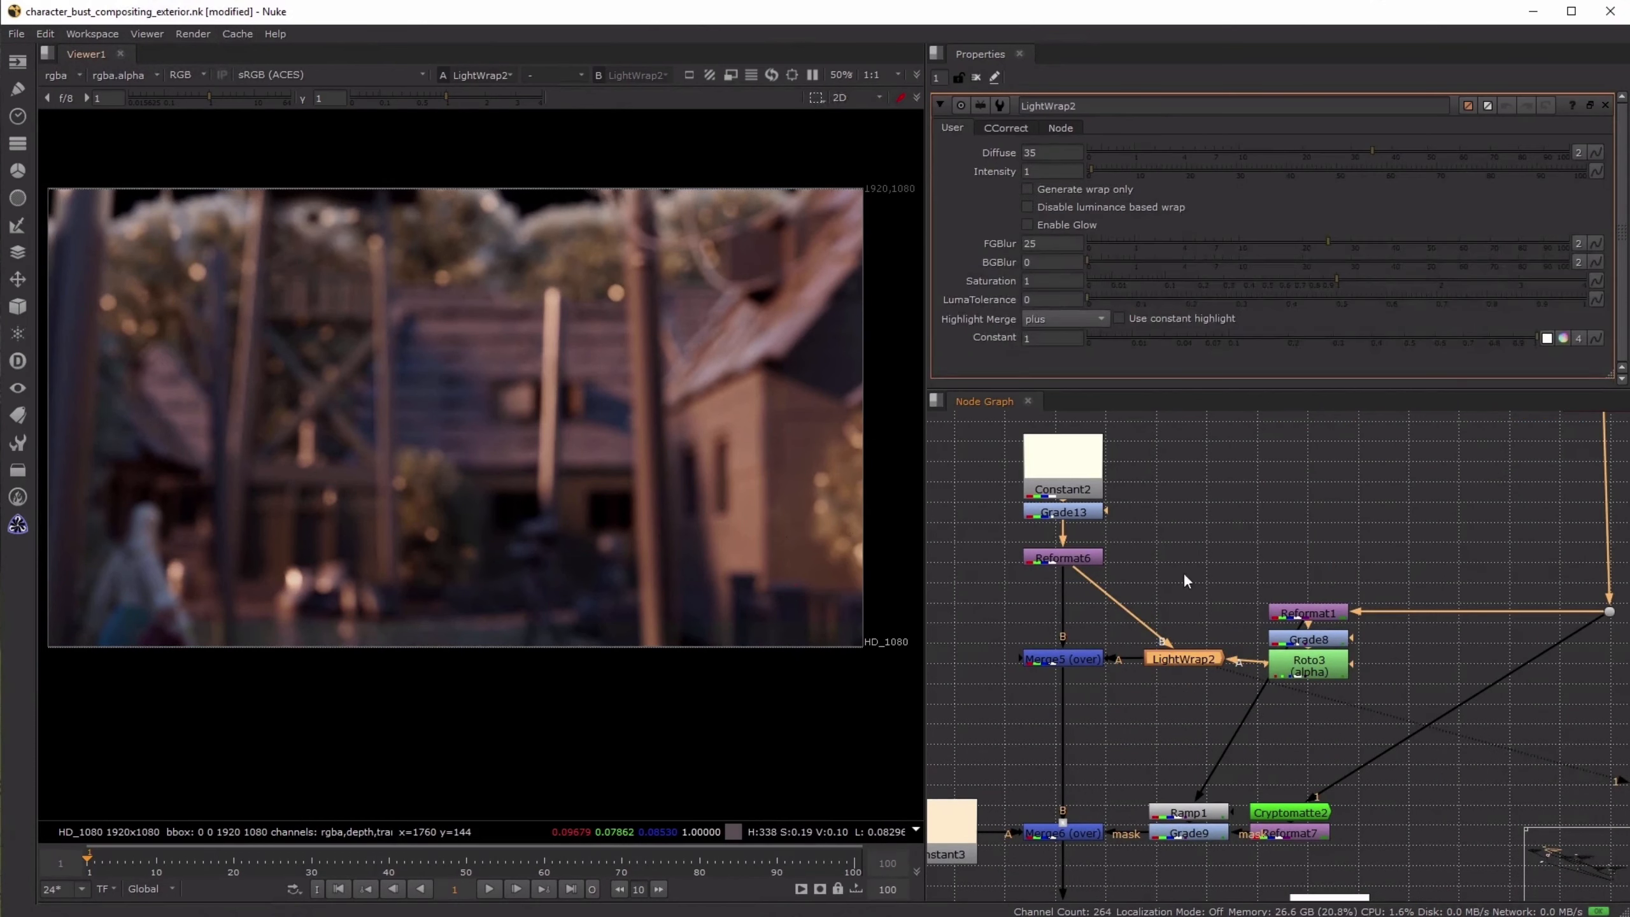
click(1027, 189)
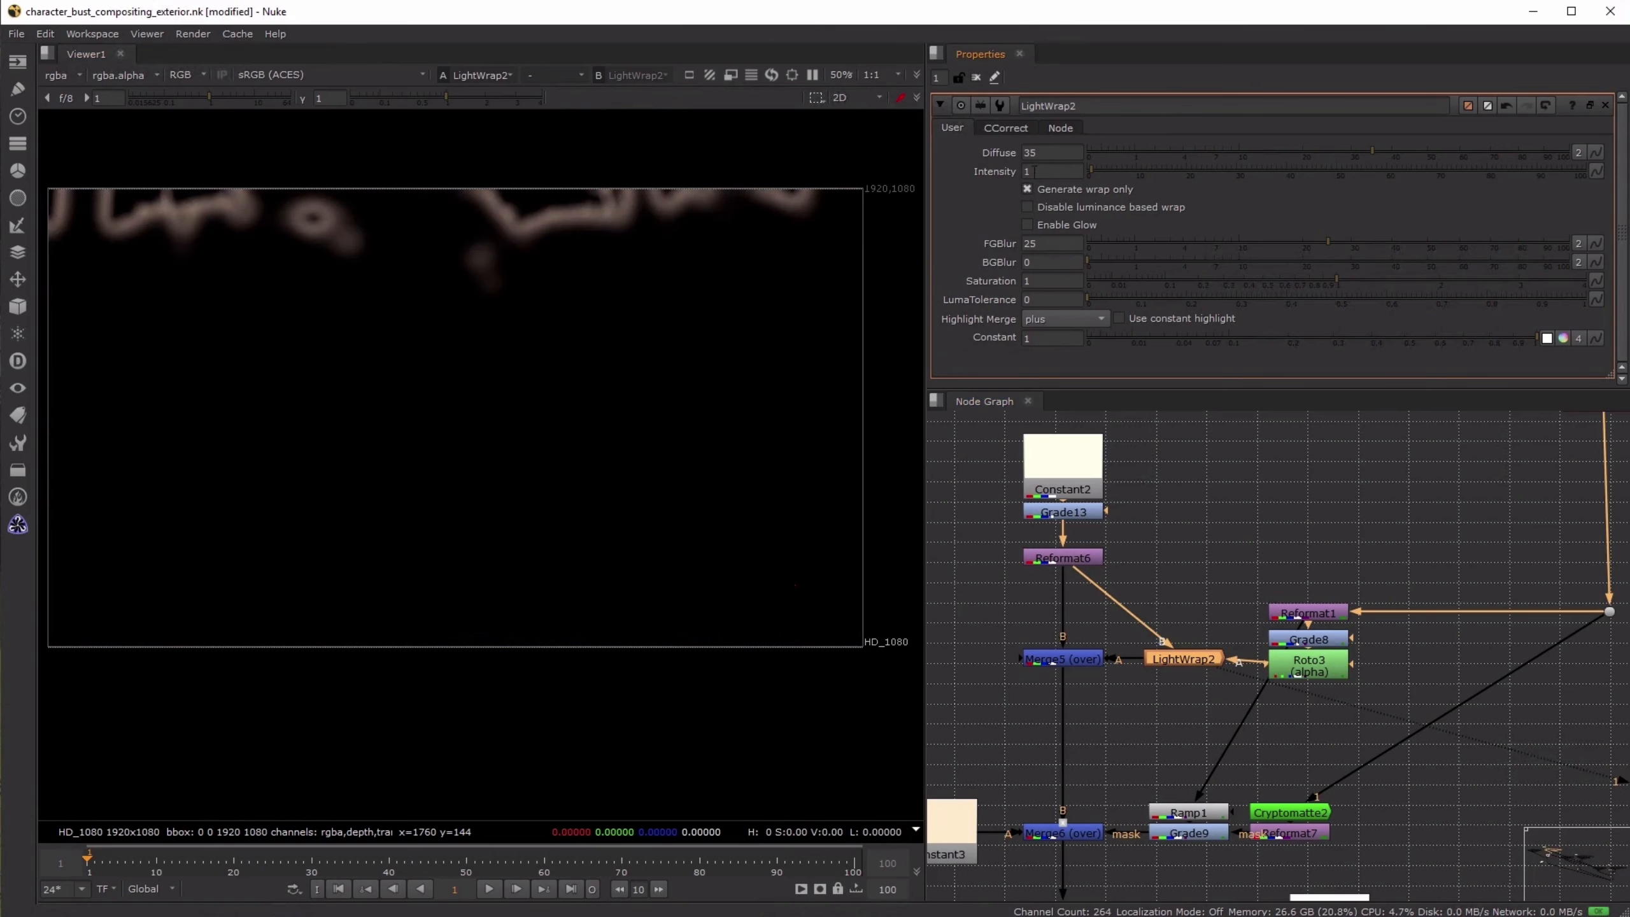
click(1027, 189)
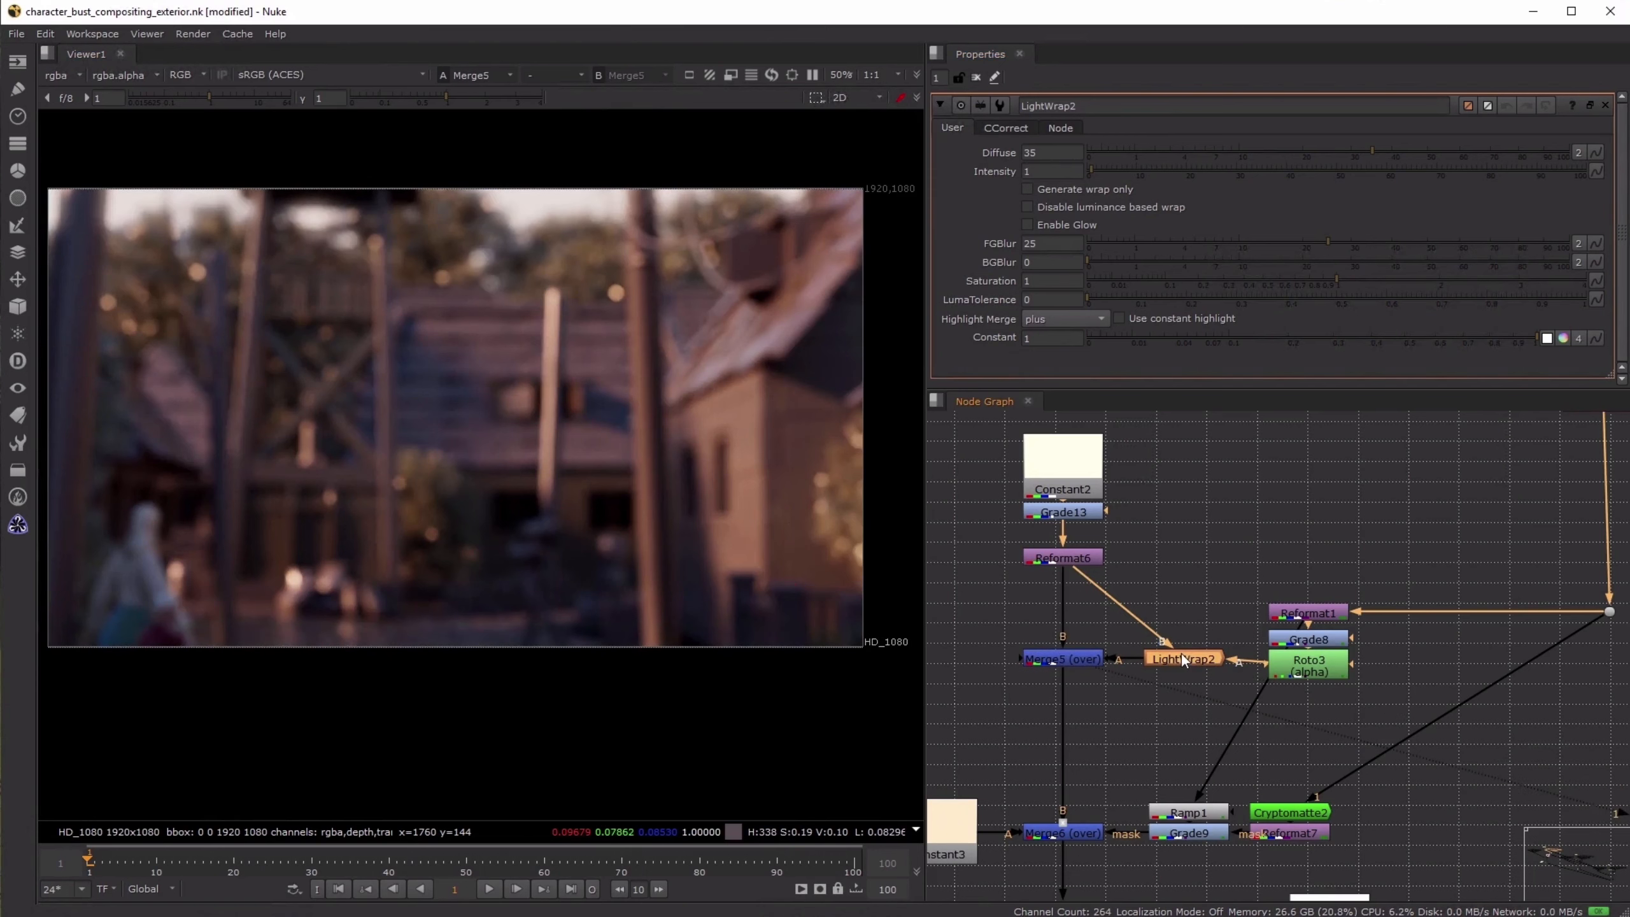
- Toggle LightWrap2 off and on repeatedly while viewing Merge5, comparing the background edges against the sky
key(d)
scroll(514, 222, up, 5)
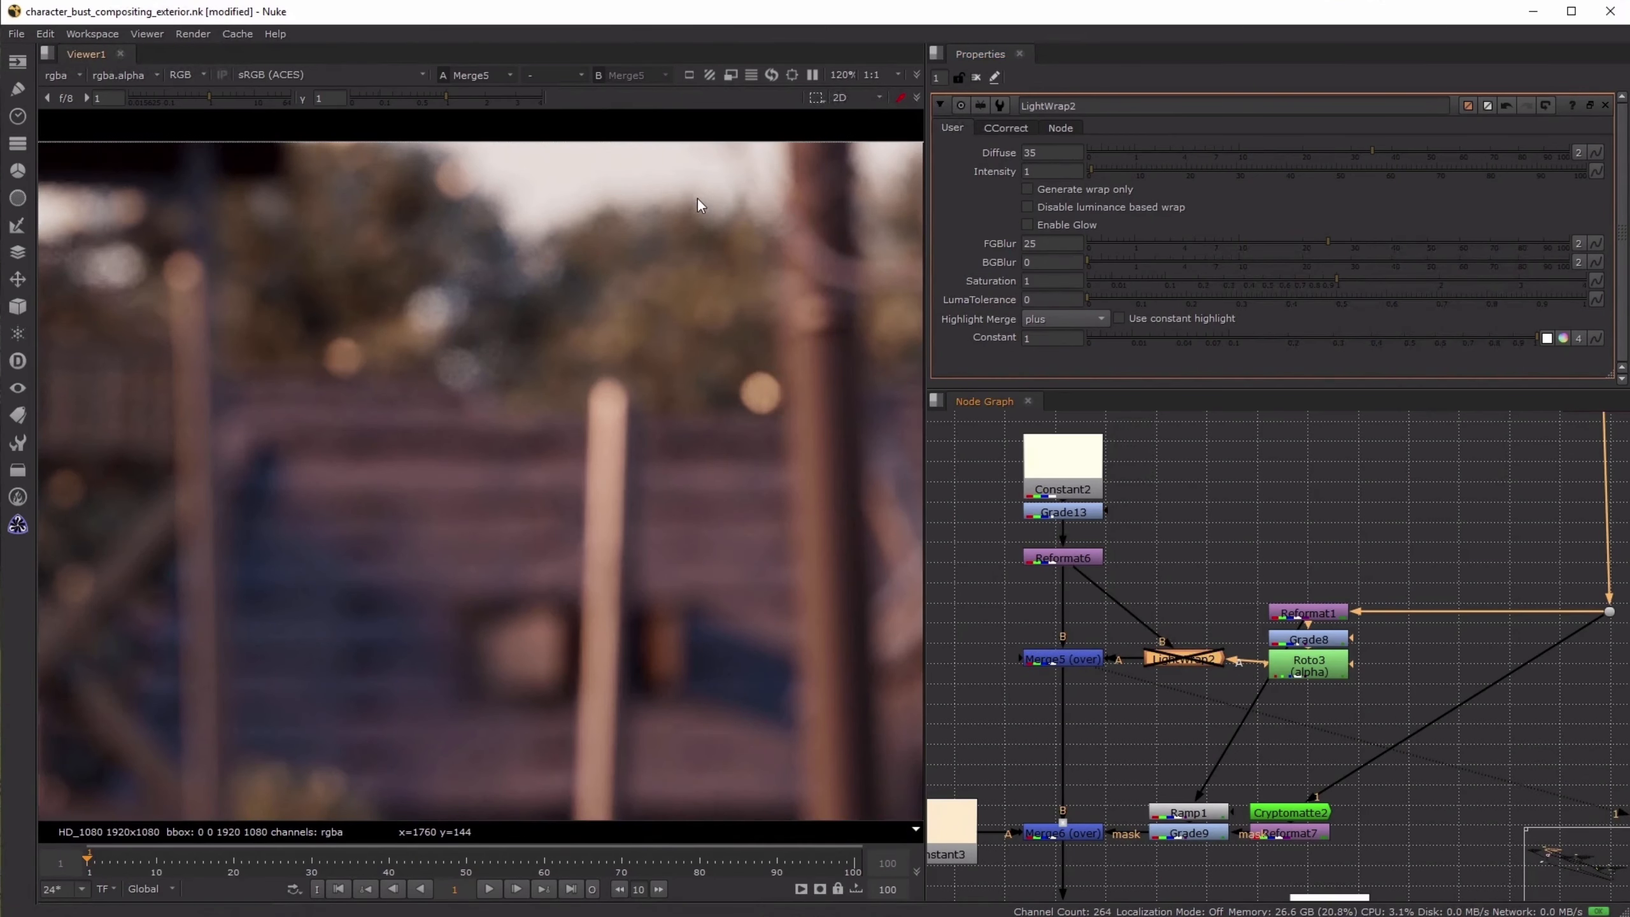
key(d)
key(d)
middle_drag(372, 300, 947, 331)
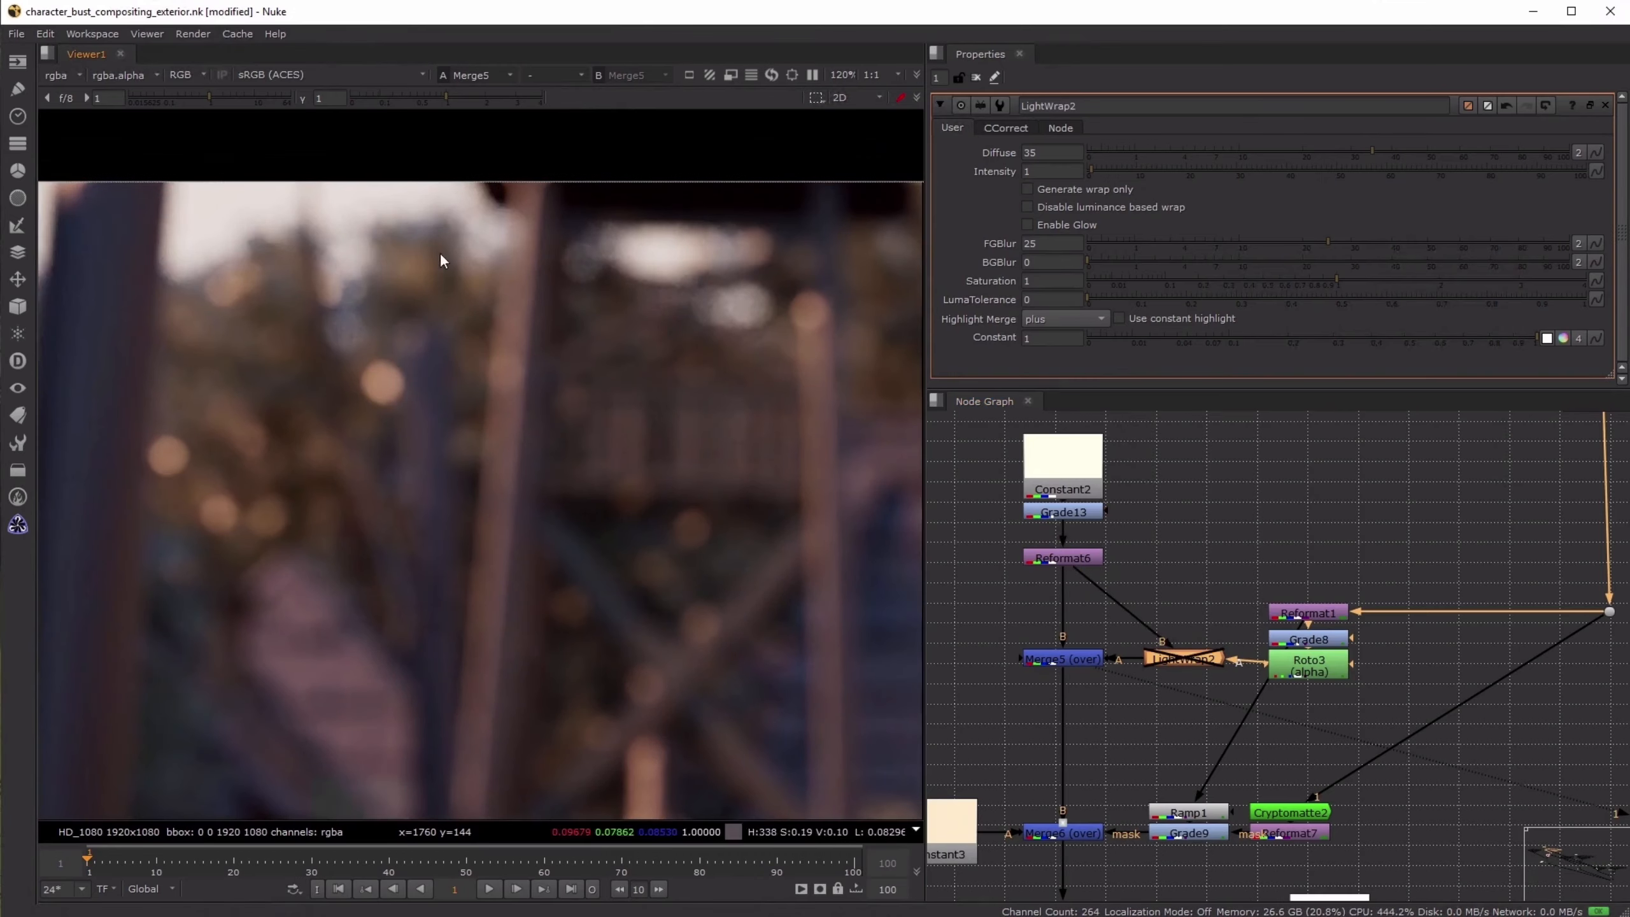
key(d)
key(d)
key(d)
scroll(631, 273, down, 3)
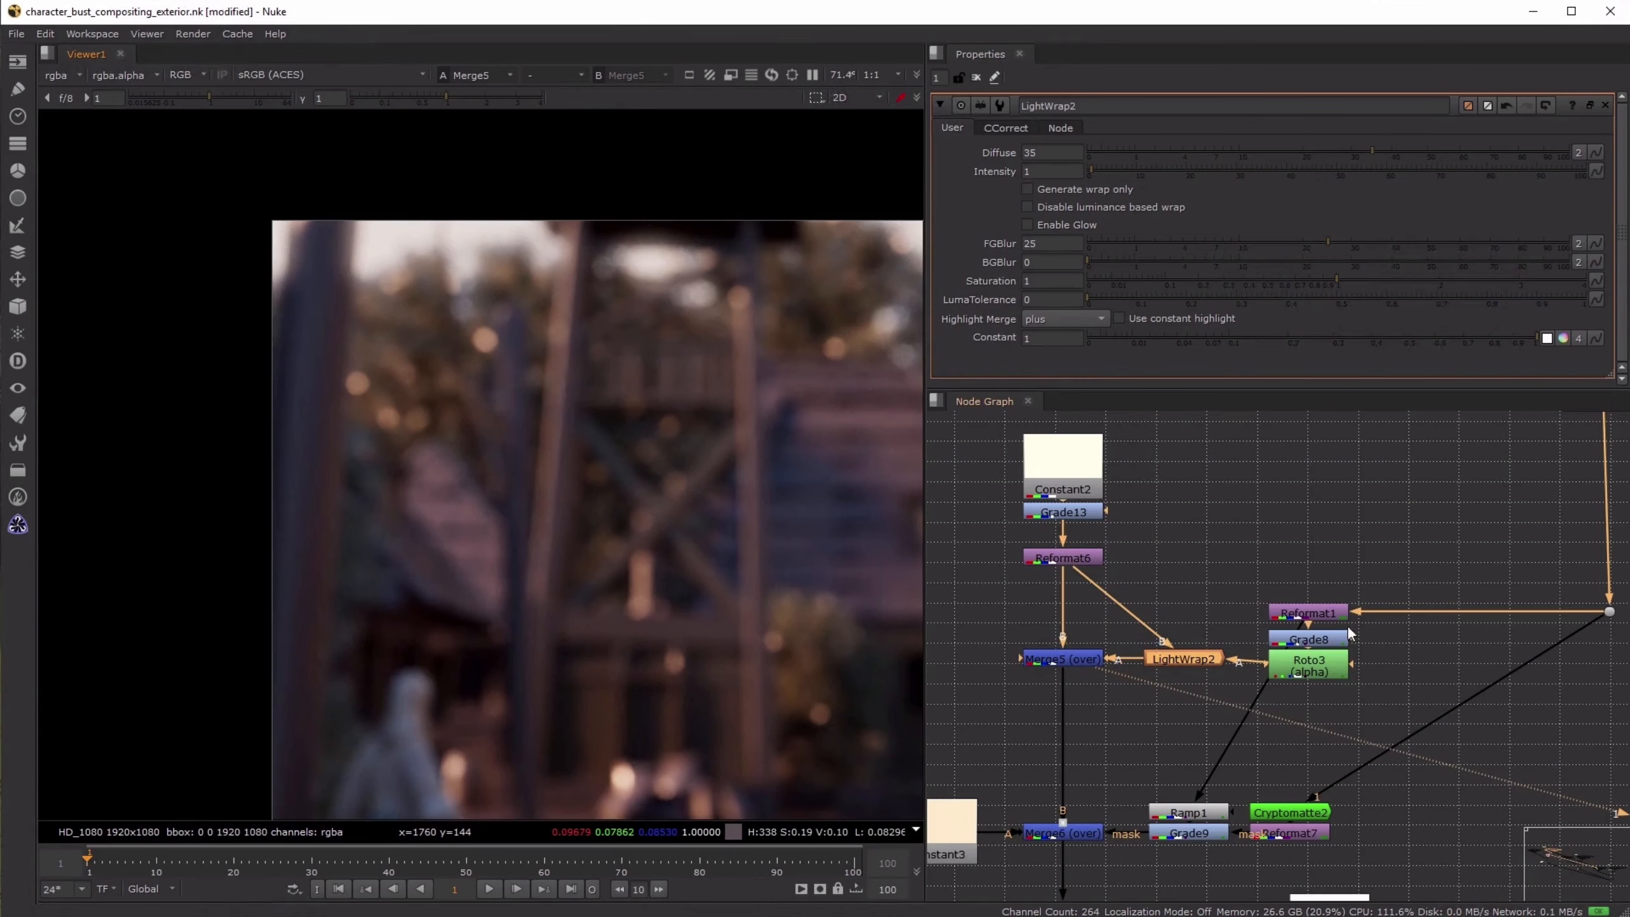
- View Roto3 to inspect the background before the light wrap, then view Merge5 again
click(1313, 669)
key(1)
middle_drag(1327, 705, 1226, 651)
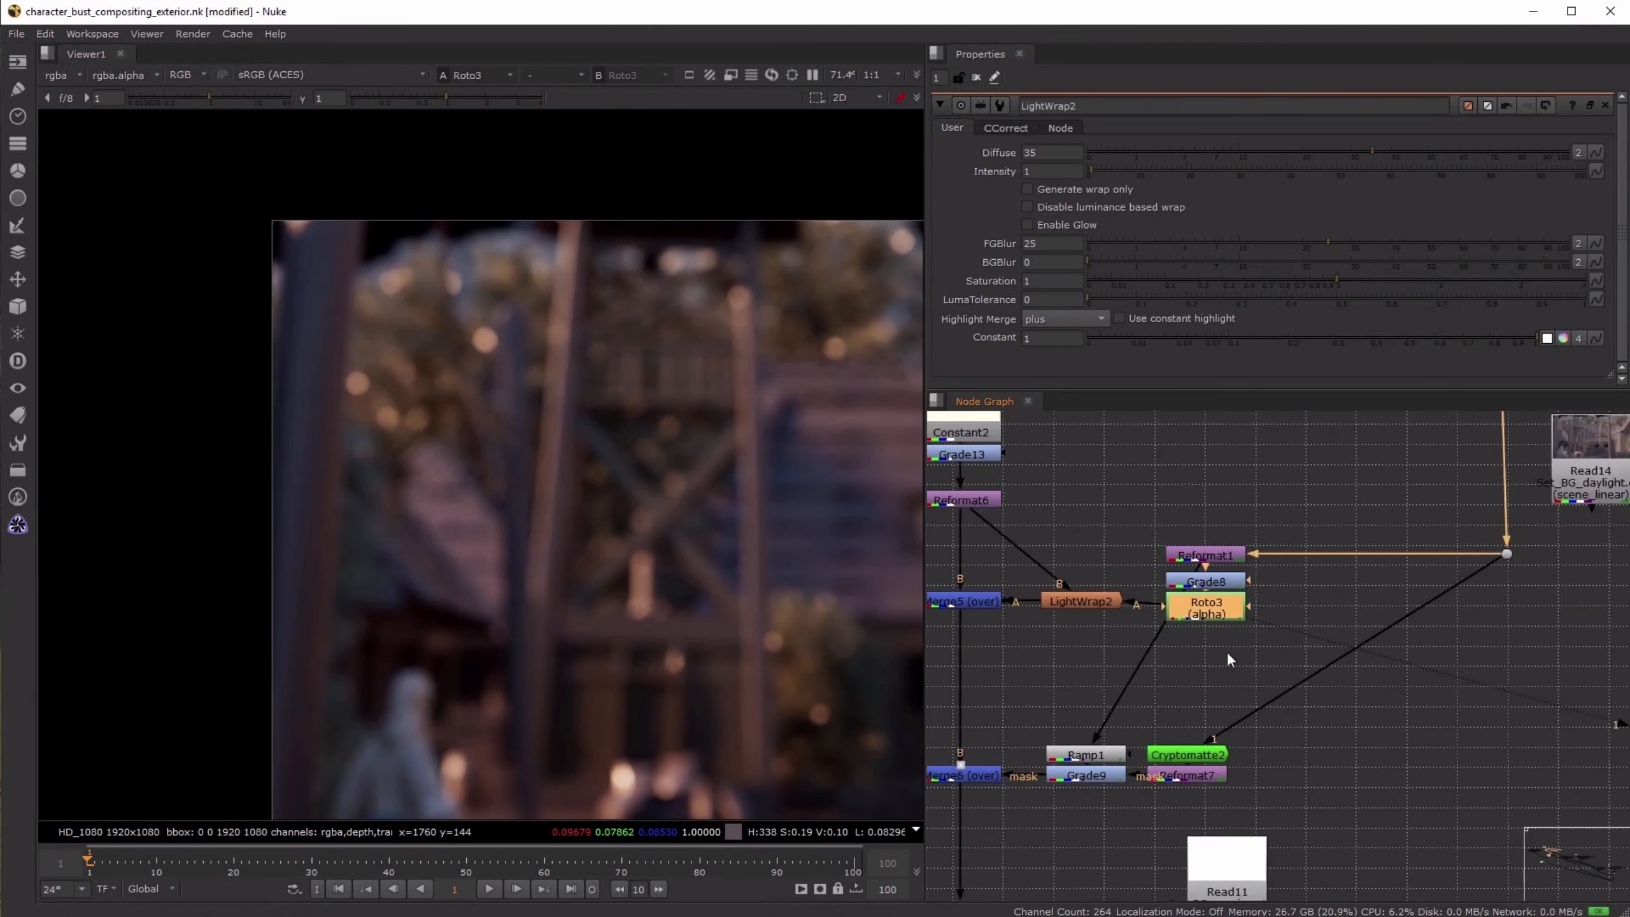
scroll(1226, 651, down, 1)
click(1008, 614)
key(1)
scroll(773, 472, down, 1)
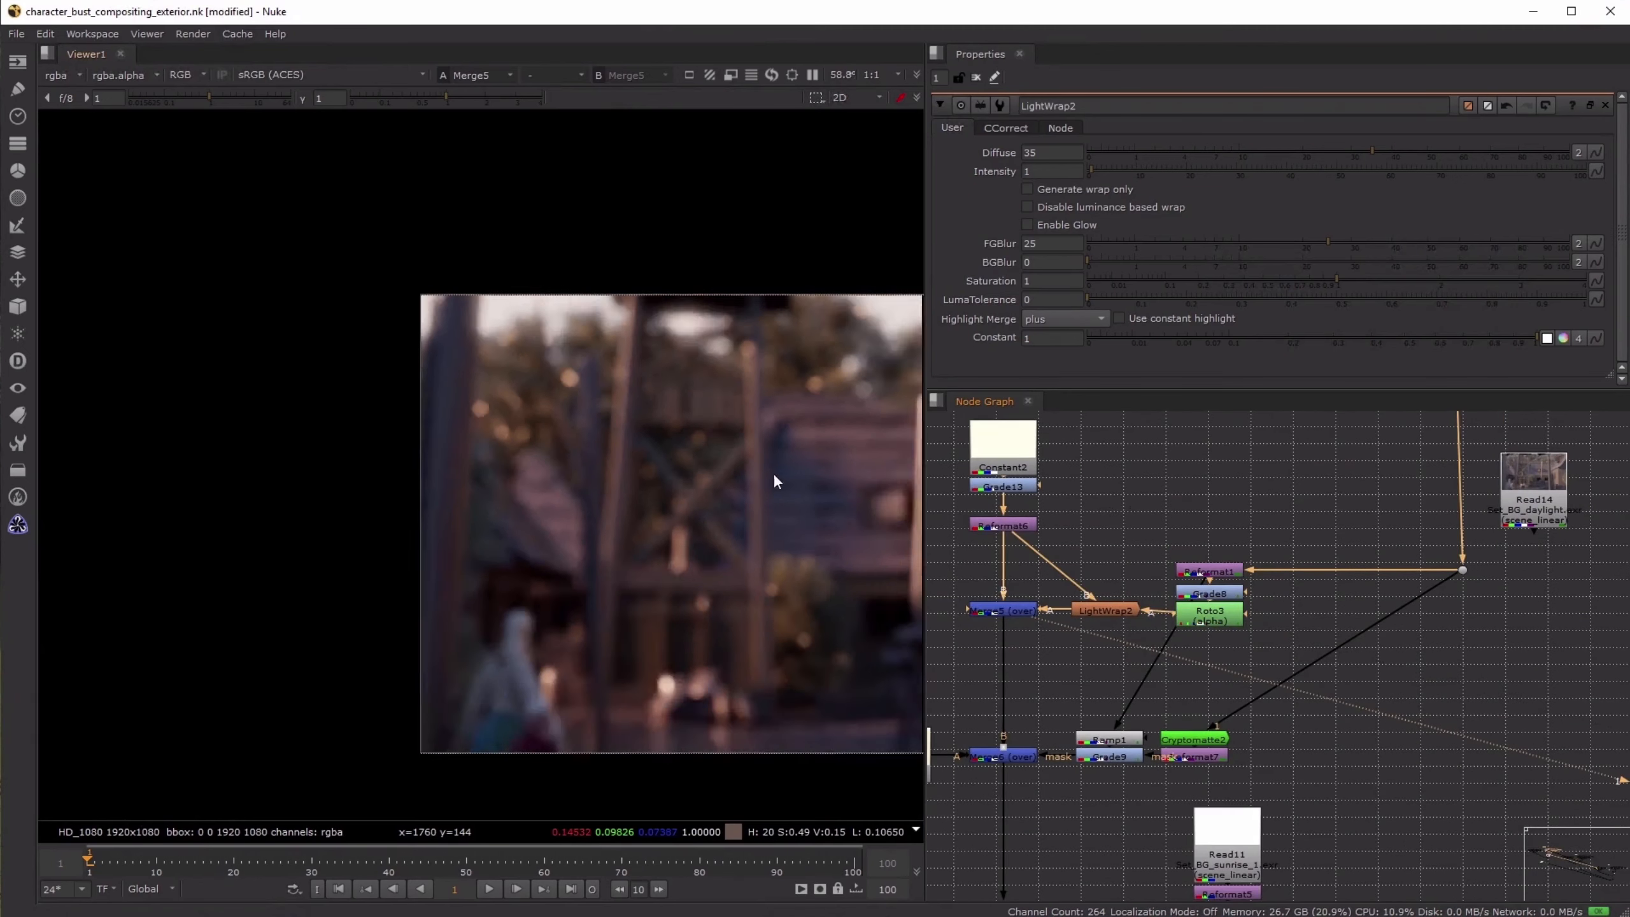
- View Merge6 and open the Ramp1 properties to examine the gradient that masks the Constant3 colour over the background
scroll(775, 481, down, 2)
middle_drag(1067, 694, 1196, 648)
click(1124, 717)
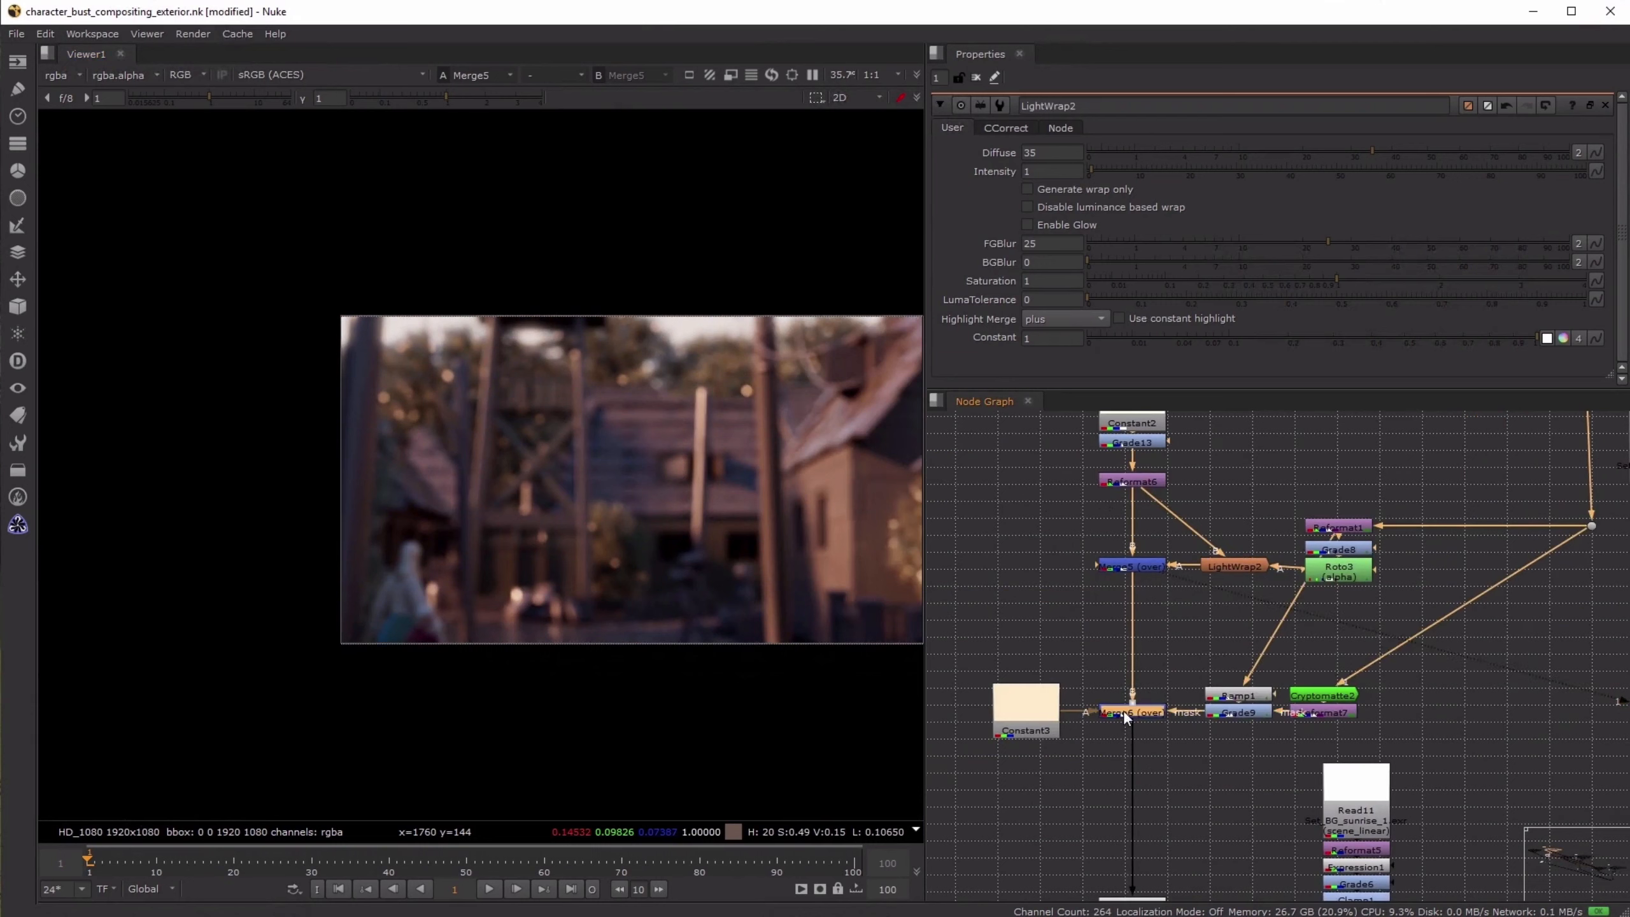
key(1)
double_click(1252, 697)
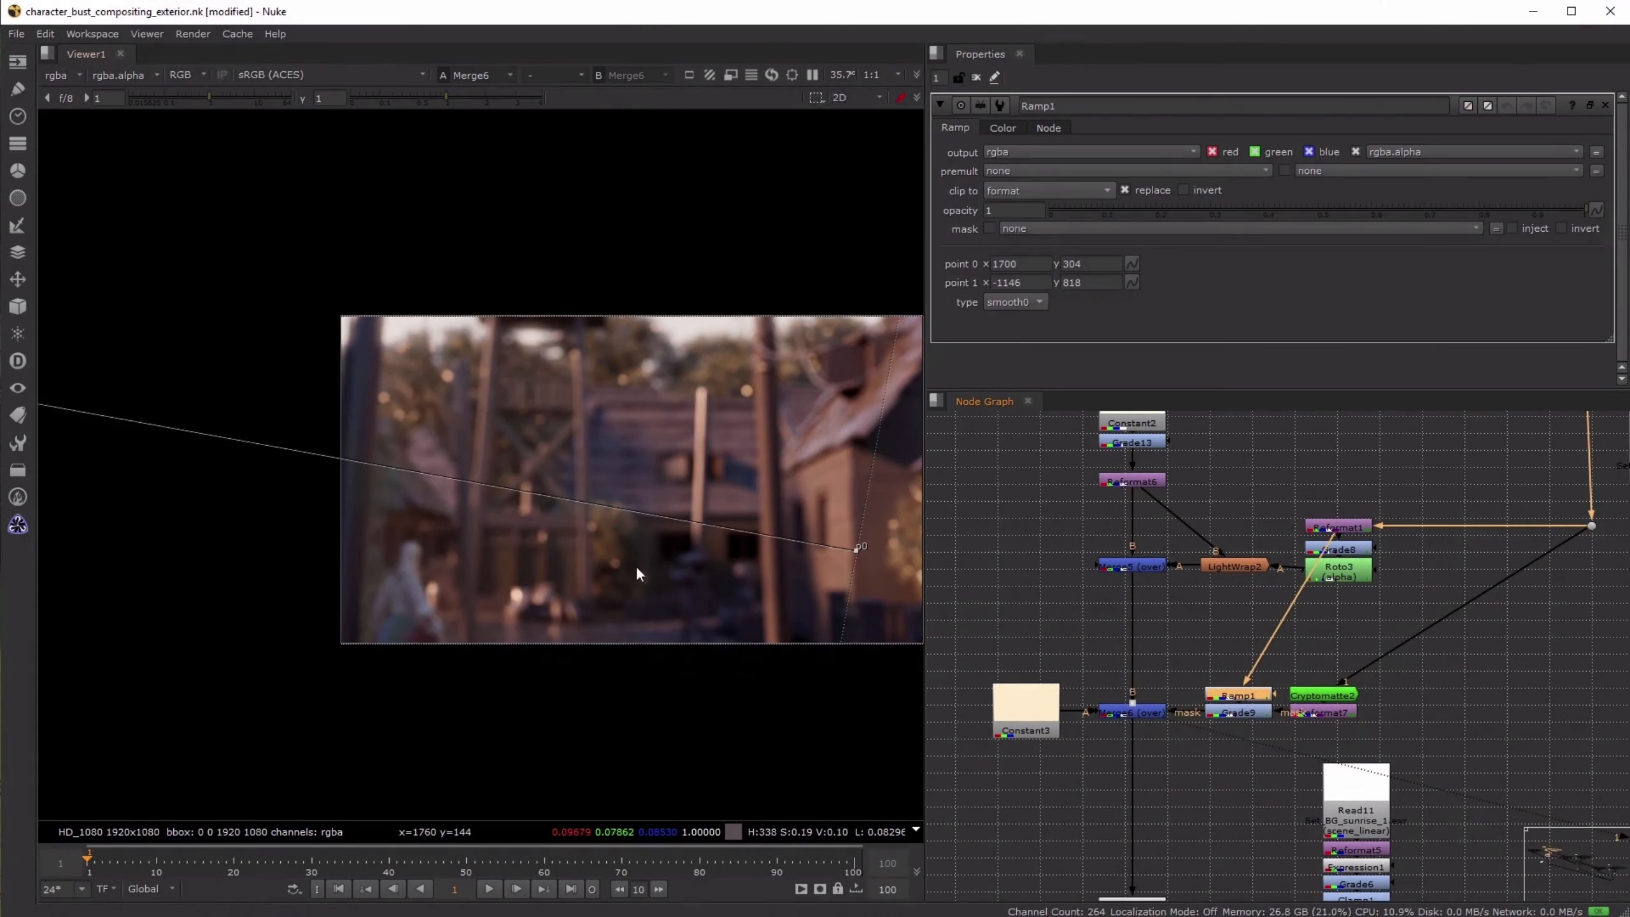
- Close all open node properties and frame the full Merge6 image without the ramp overlay
click(1144, 712)
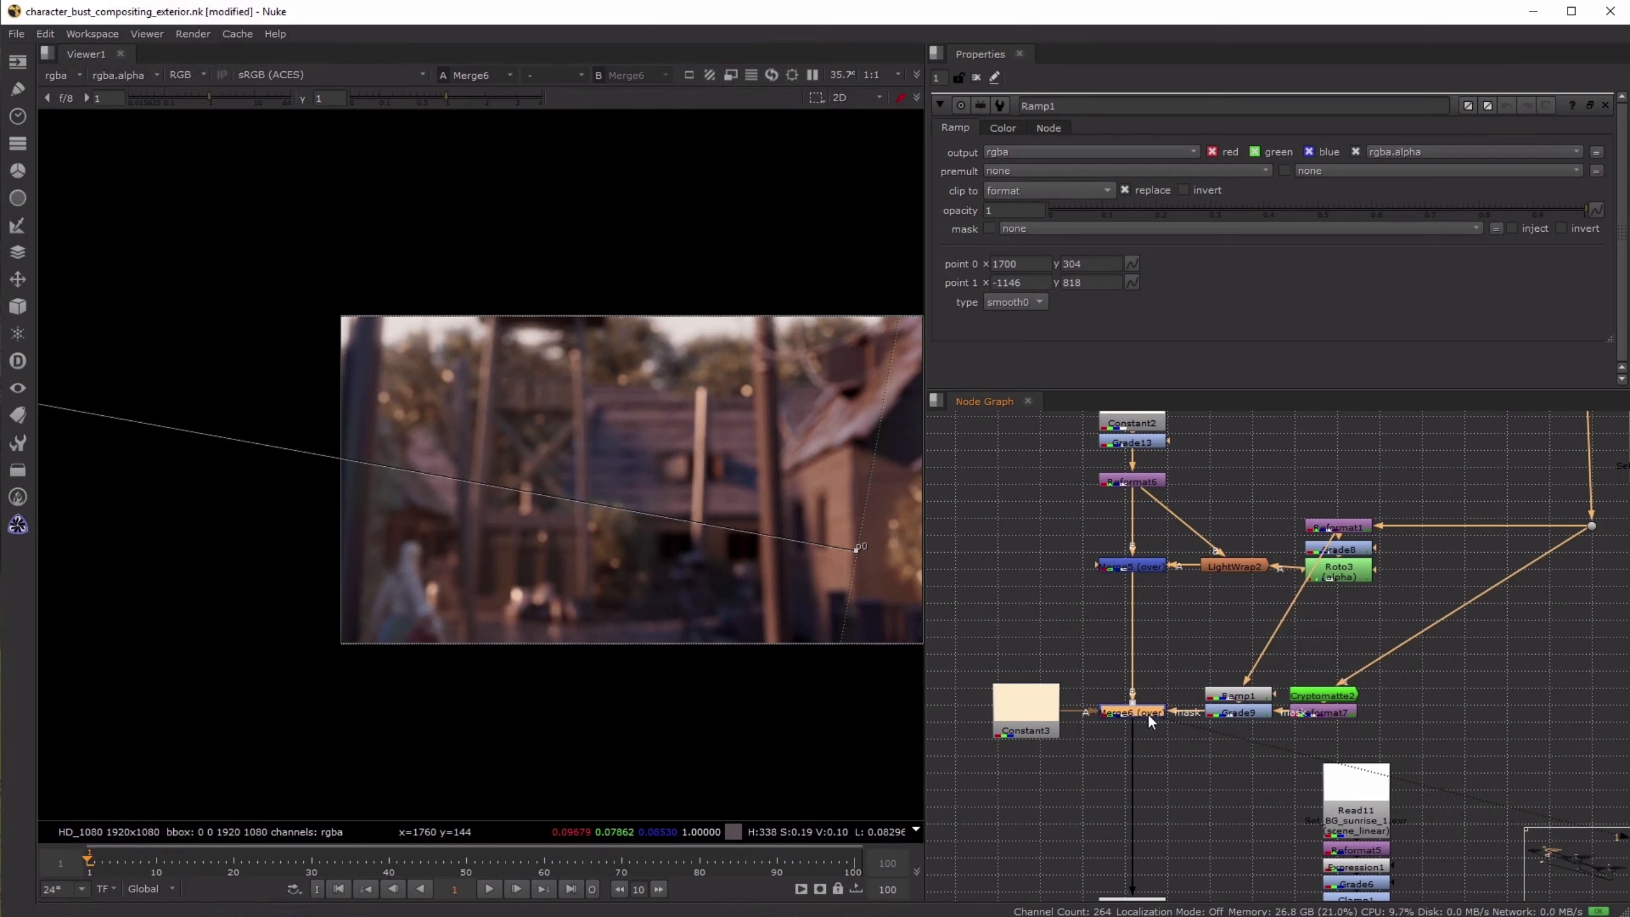
click(1137, 616)
click(976, 77)
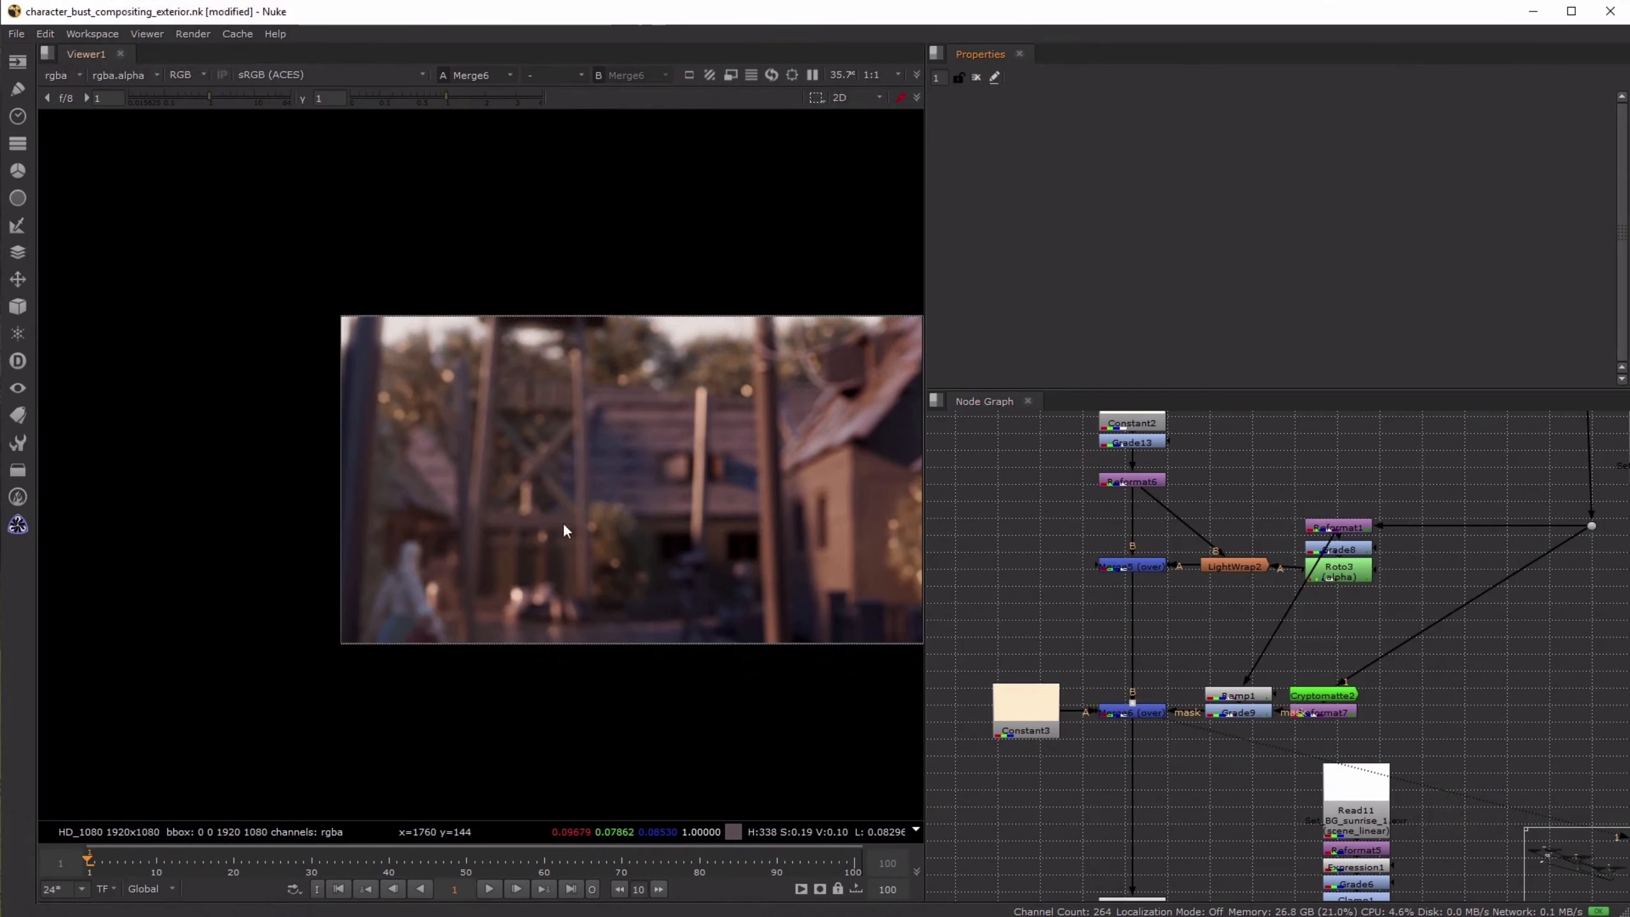
scroll(563, 523, up, 3)
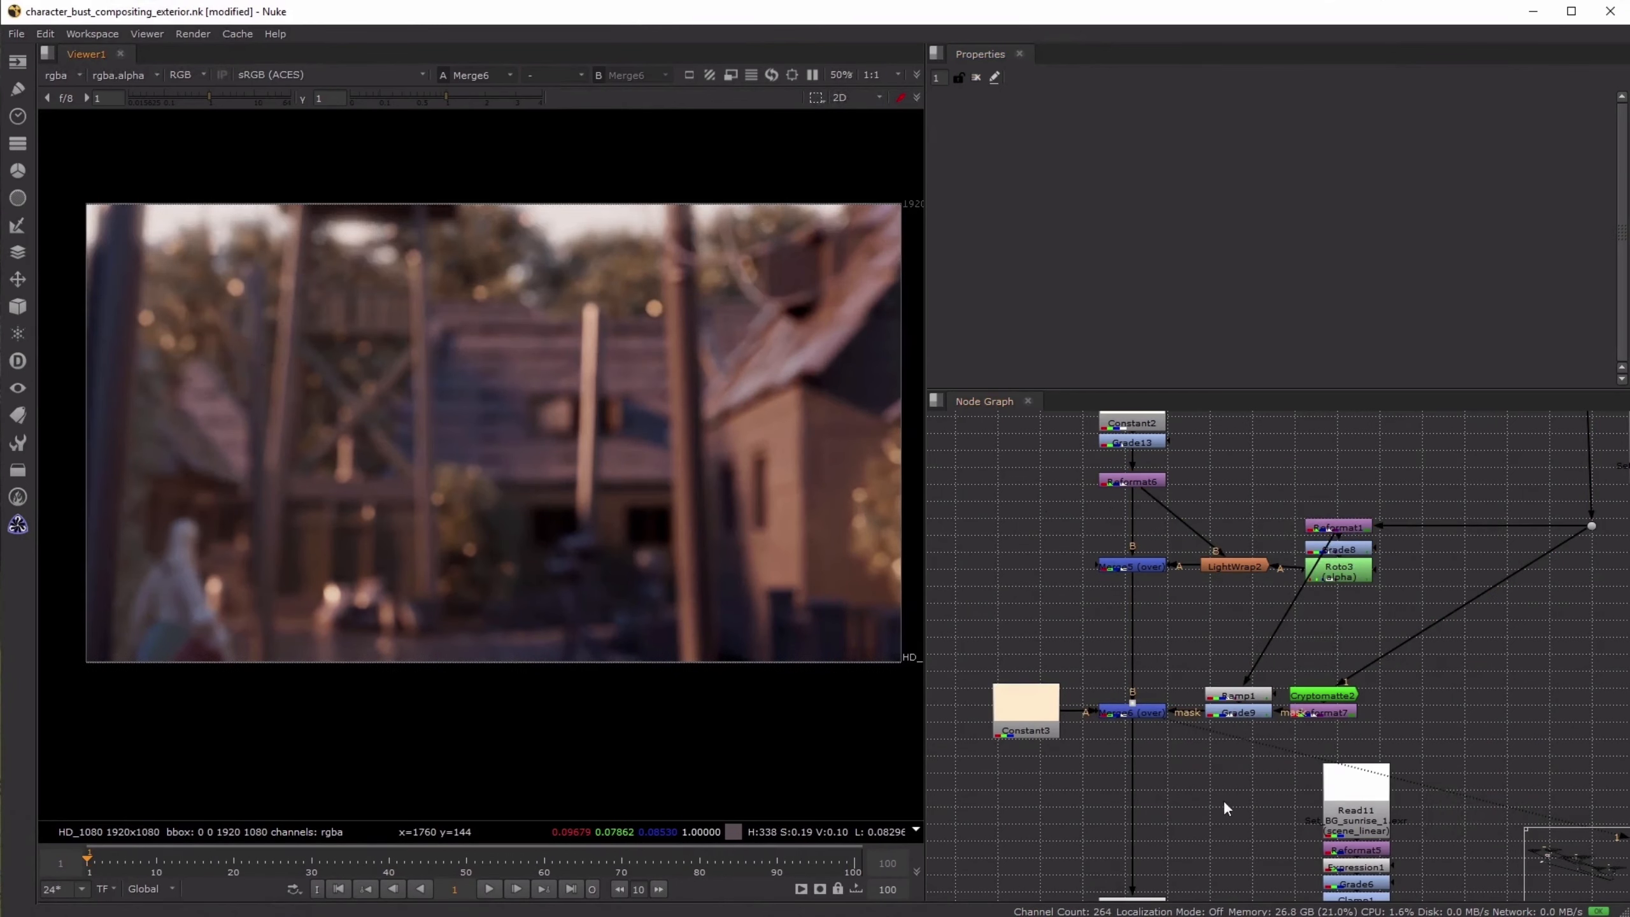
- View Premult1 to examine the background after the Constant1 colour is merged in through the Grade7 mask
middle_drag(1225, 805, 1215, 607)
click(1137, 828)
key(1)
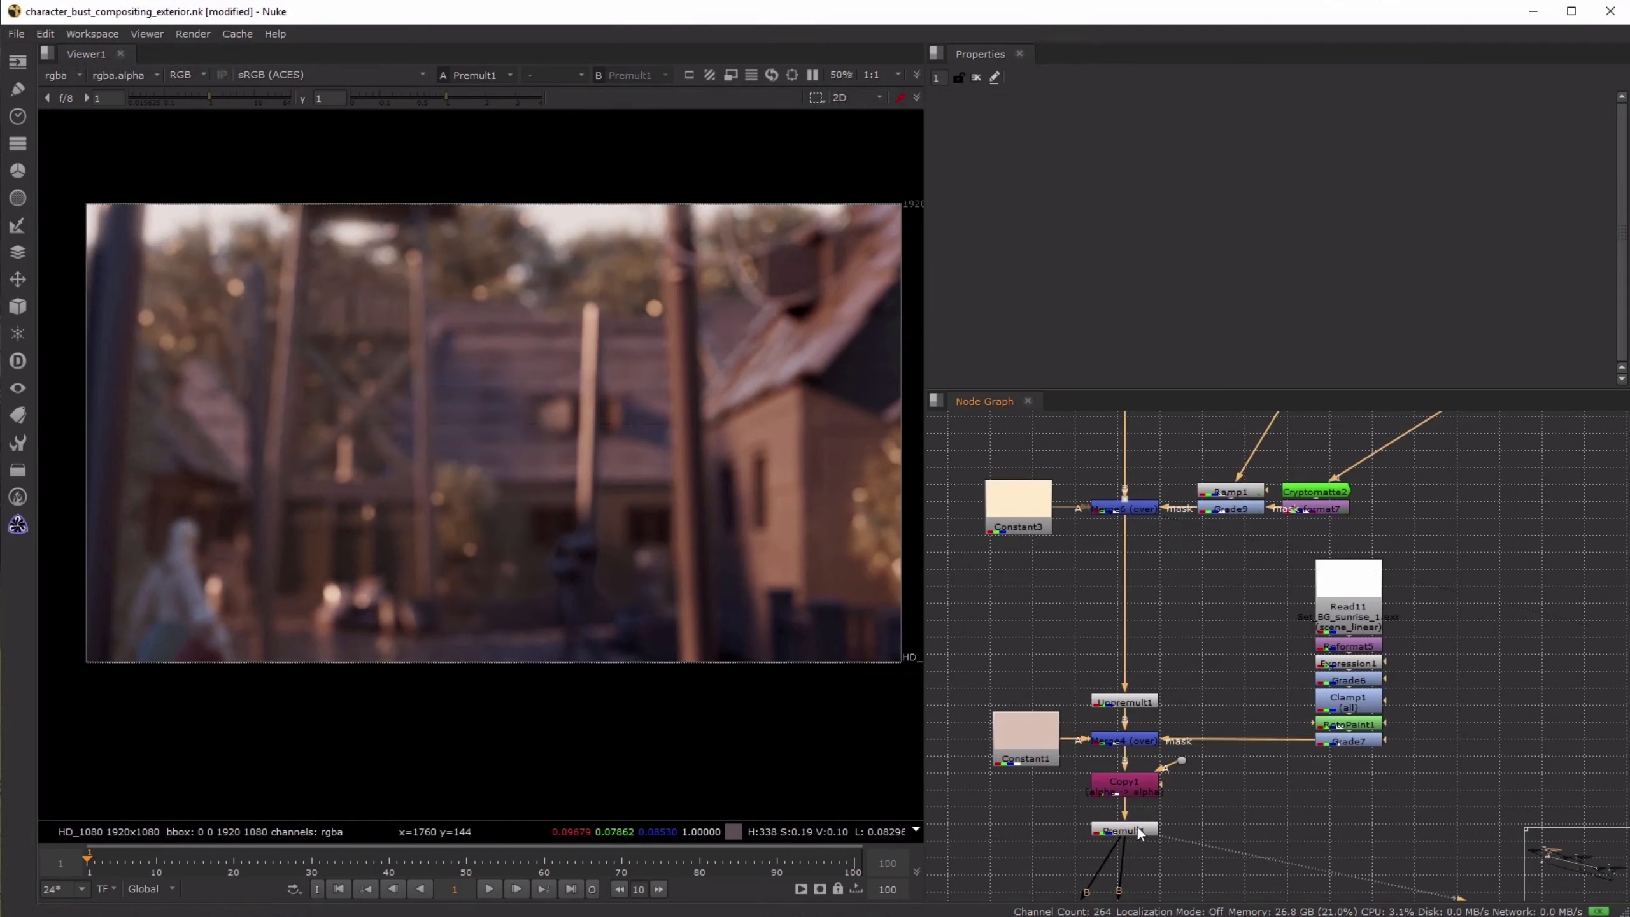
click(1212, 639)
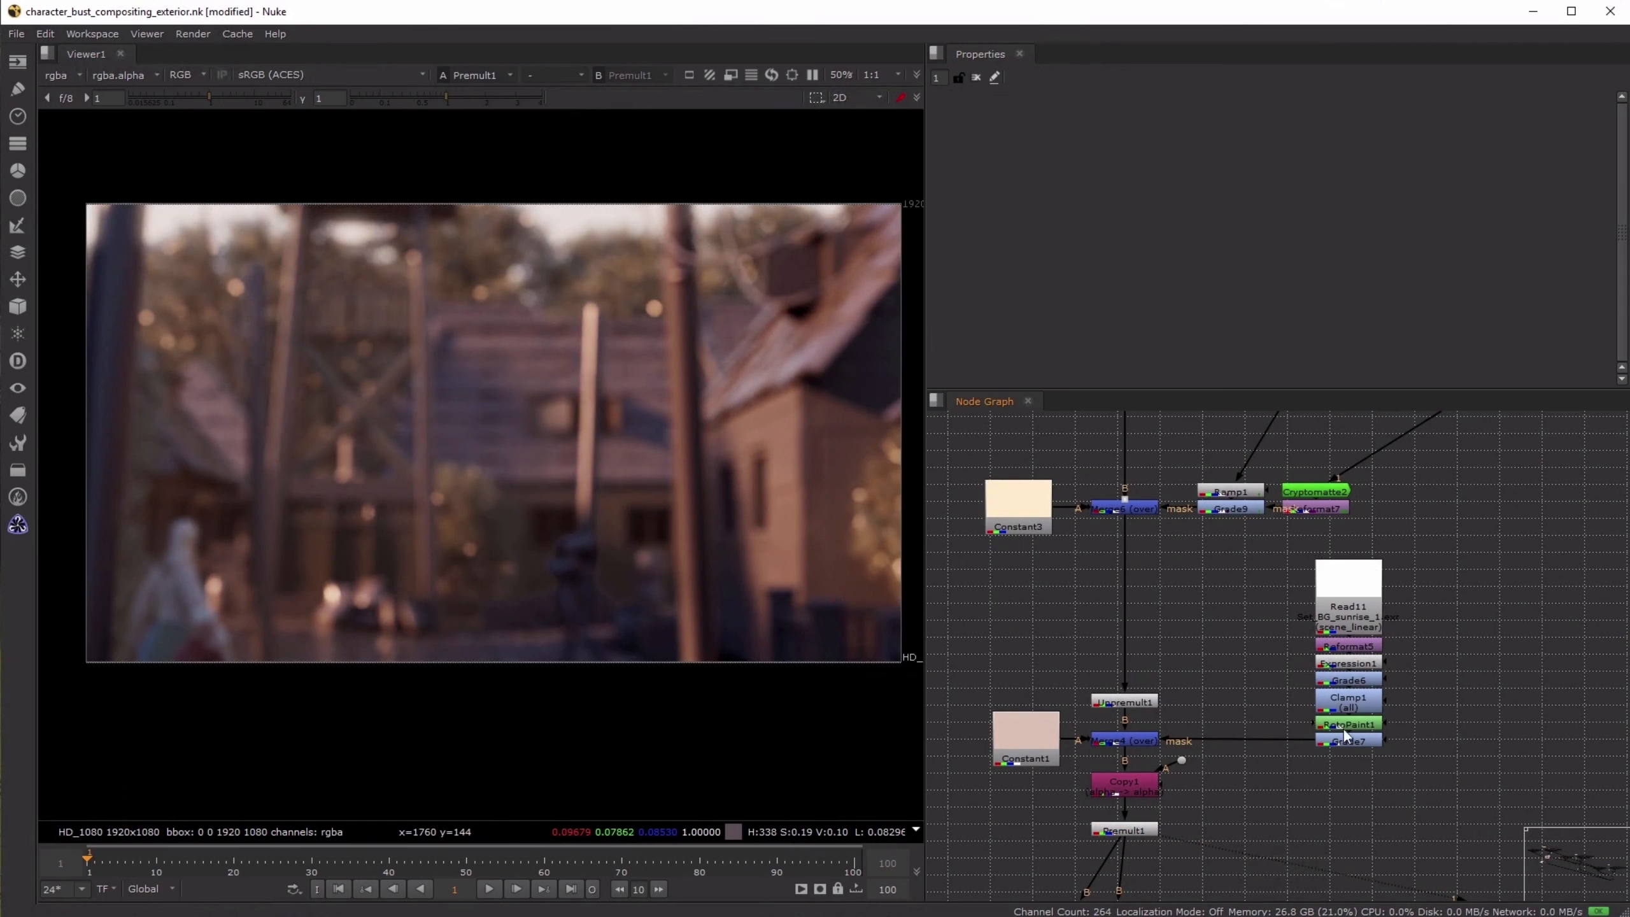
- View Clamp1 and Grade6 to compare stages of the background mask, and select its source, Read11
click(1348, 702)
key(1)
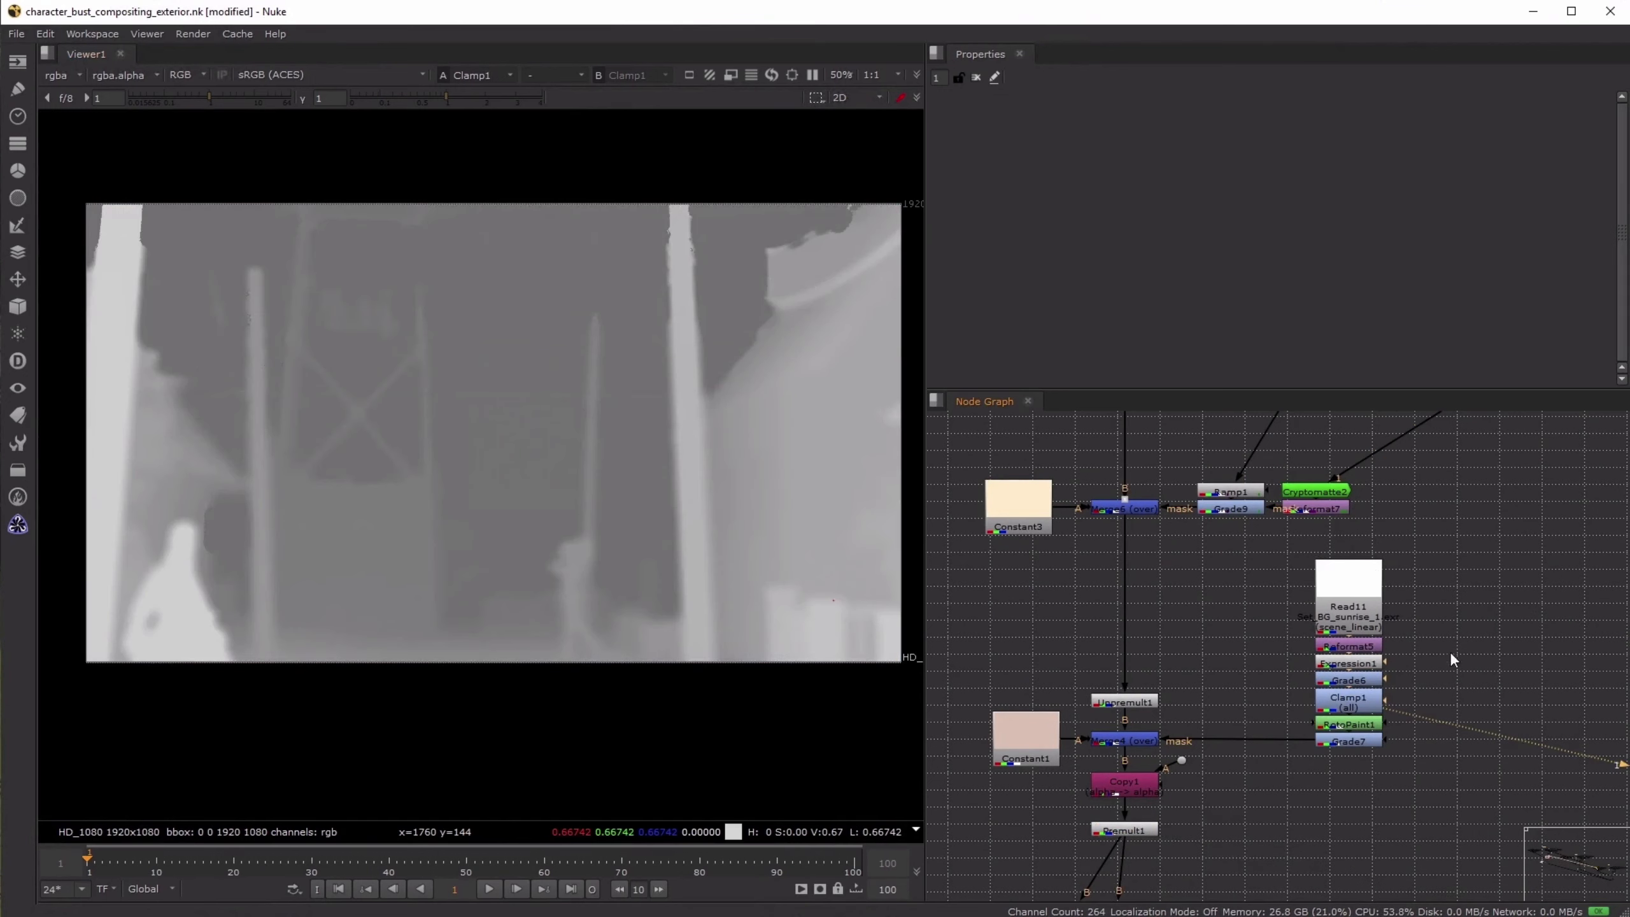
click(1355, 686)
key(1)
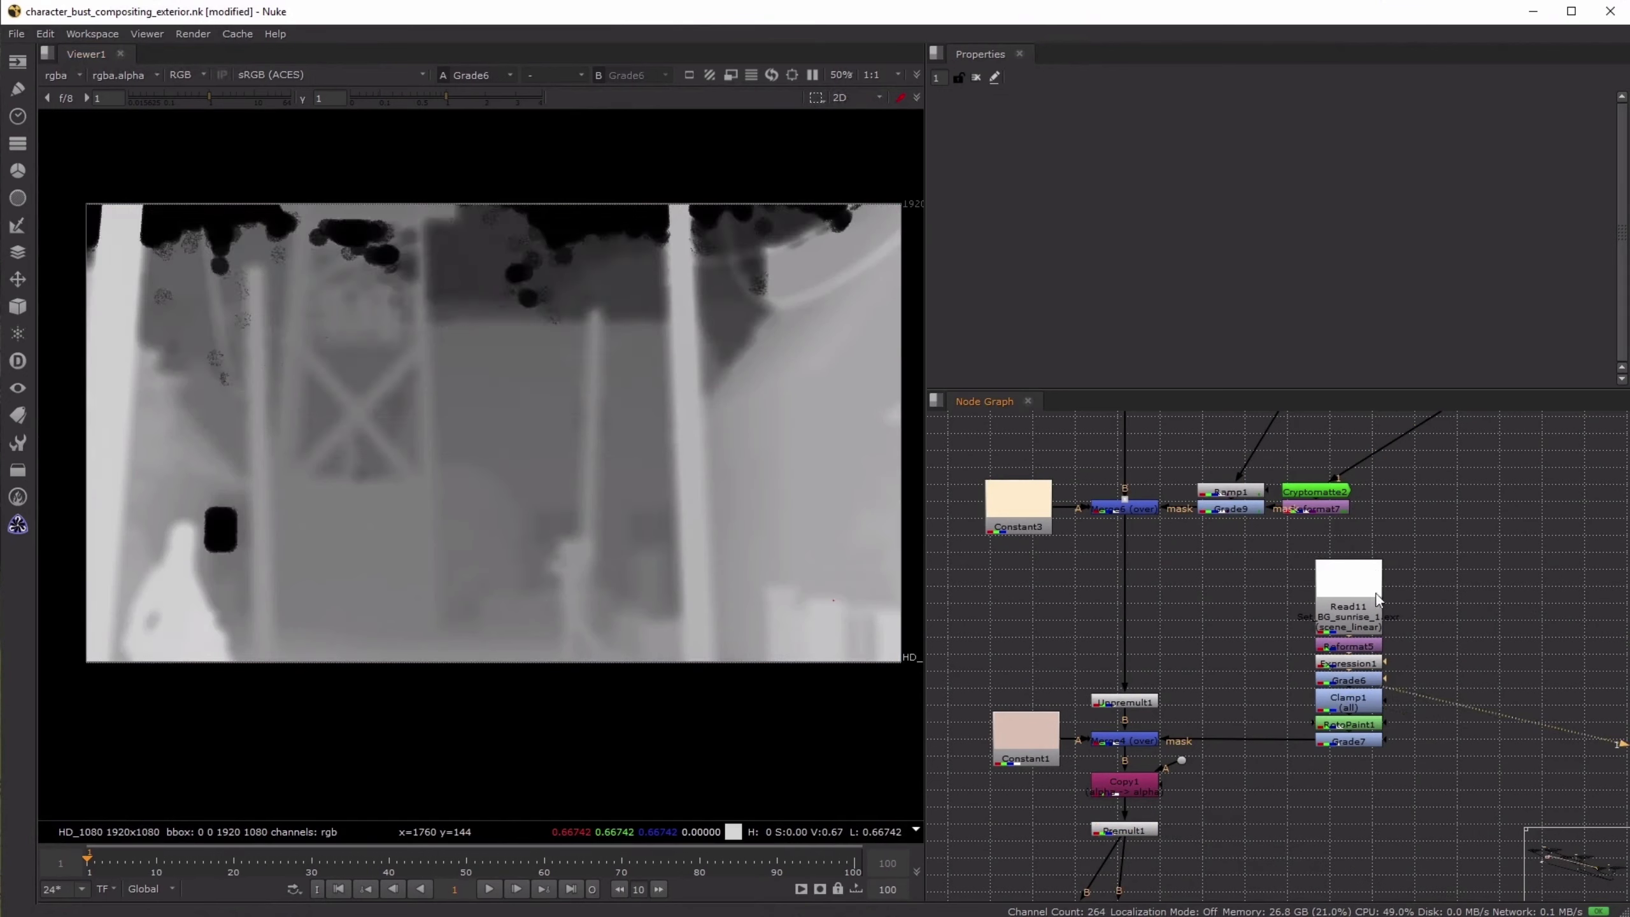
scroll(1375, 614, up, 5)
click(1377, 532)
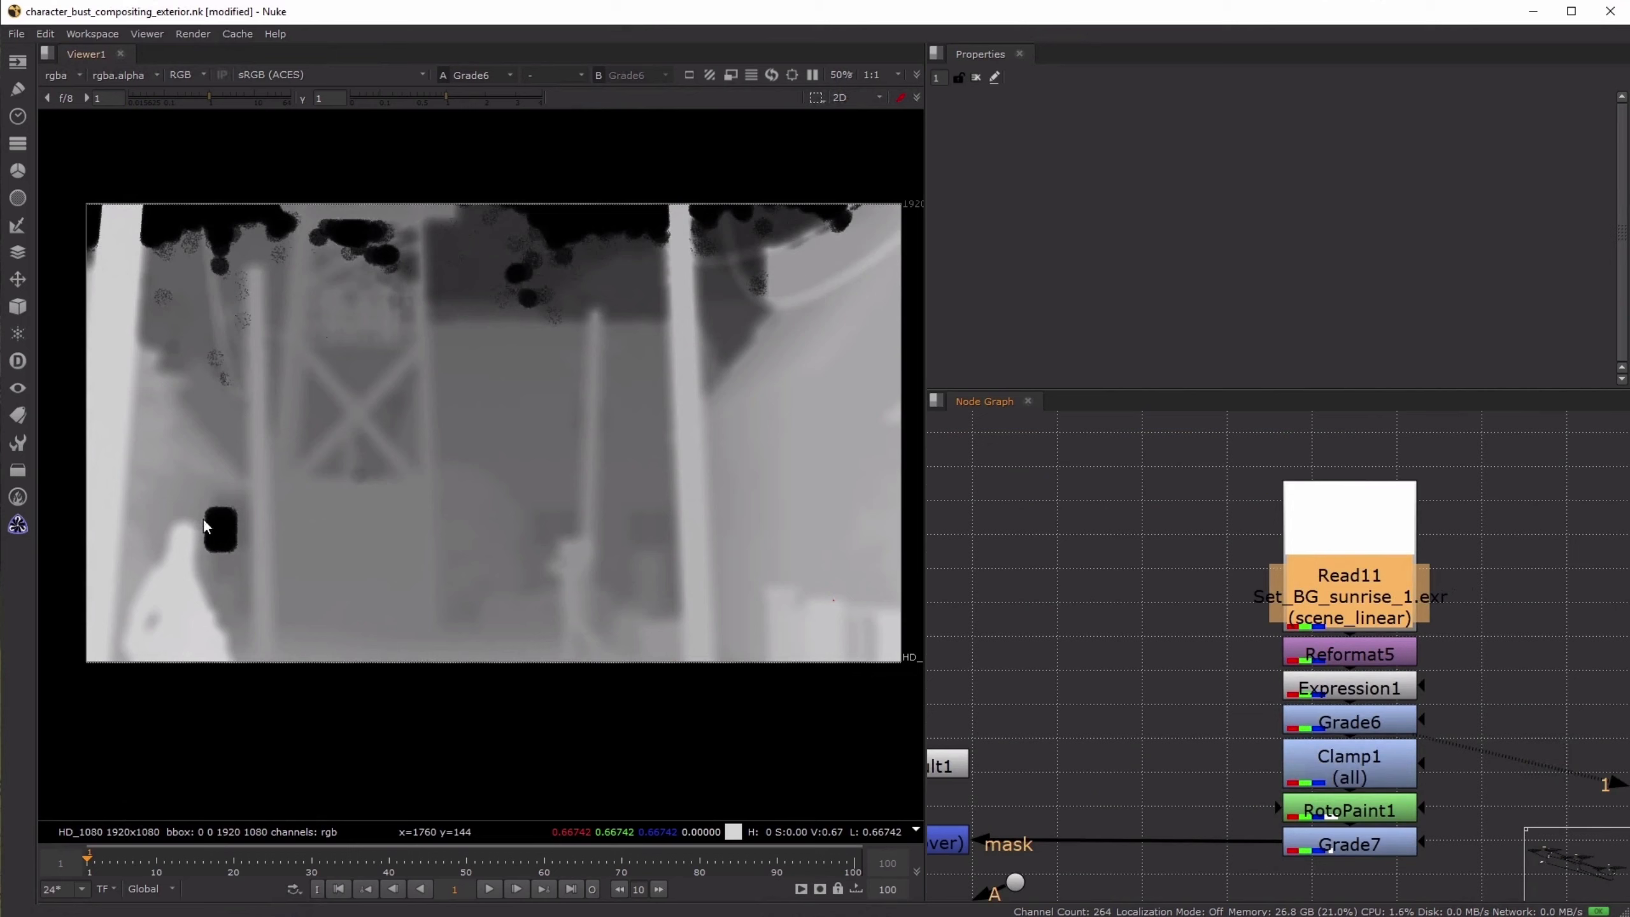
- Open the Grade6 and Clamp1 properties, and view Clamp1, RotoPaint1 and Grade7 in turn to examine how the background mask is refined
double_click(1367, 726)
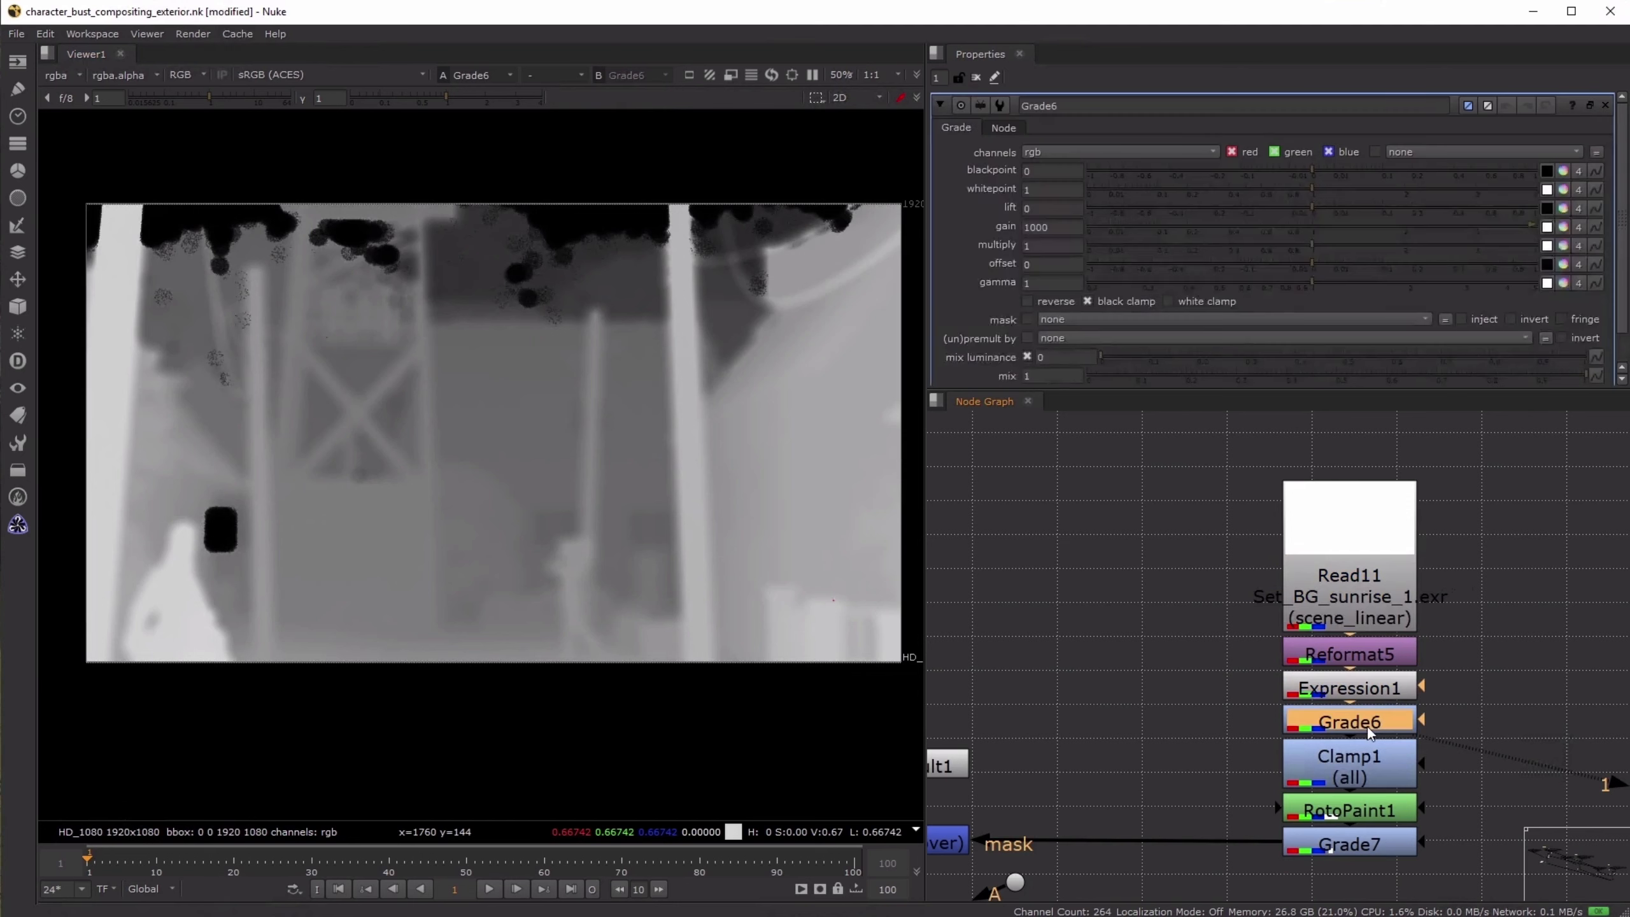
double_click(1364, 772)
key(1)
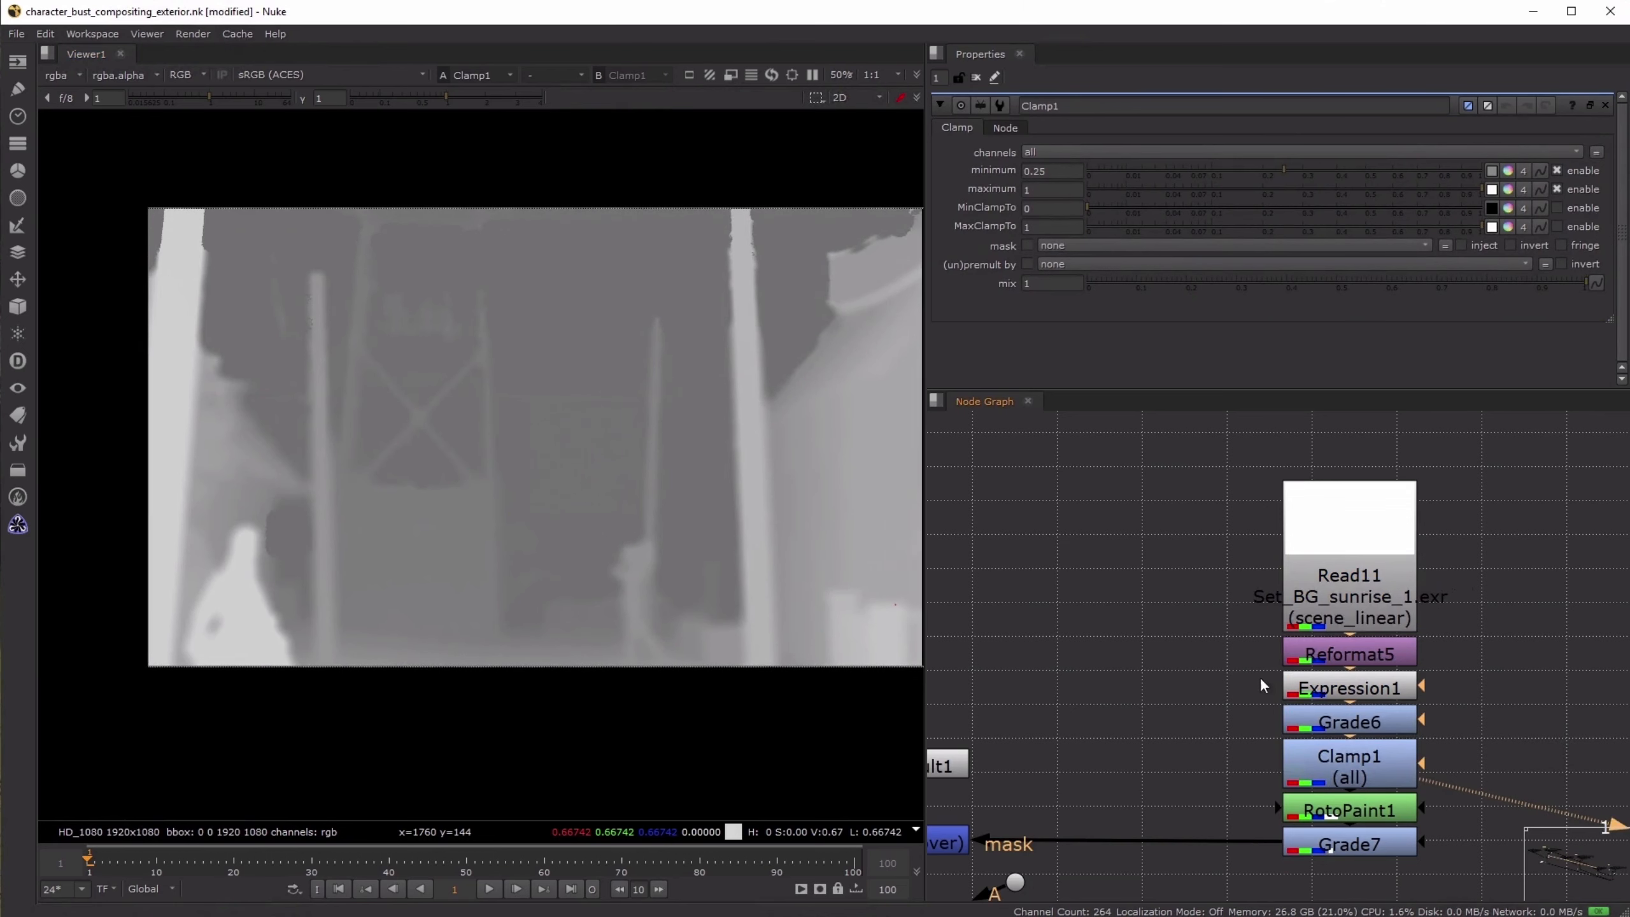
middle_drag(1259, 676, 1326, 570)
click(1439, 705)
key(1)
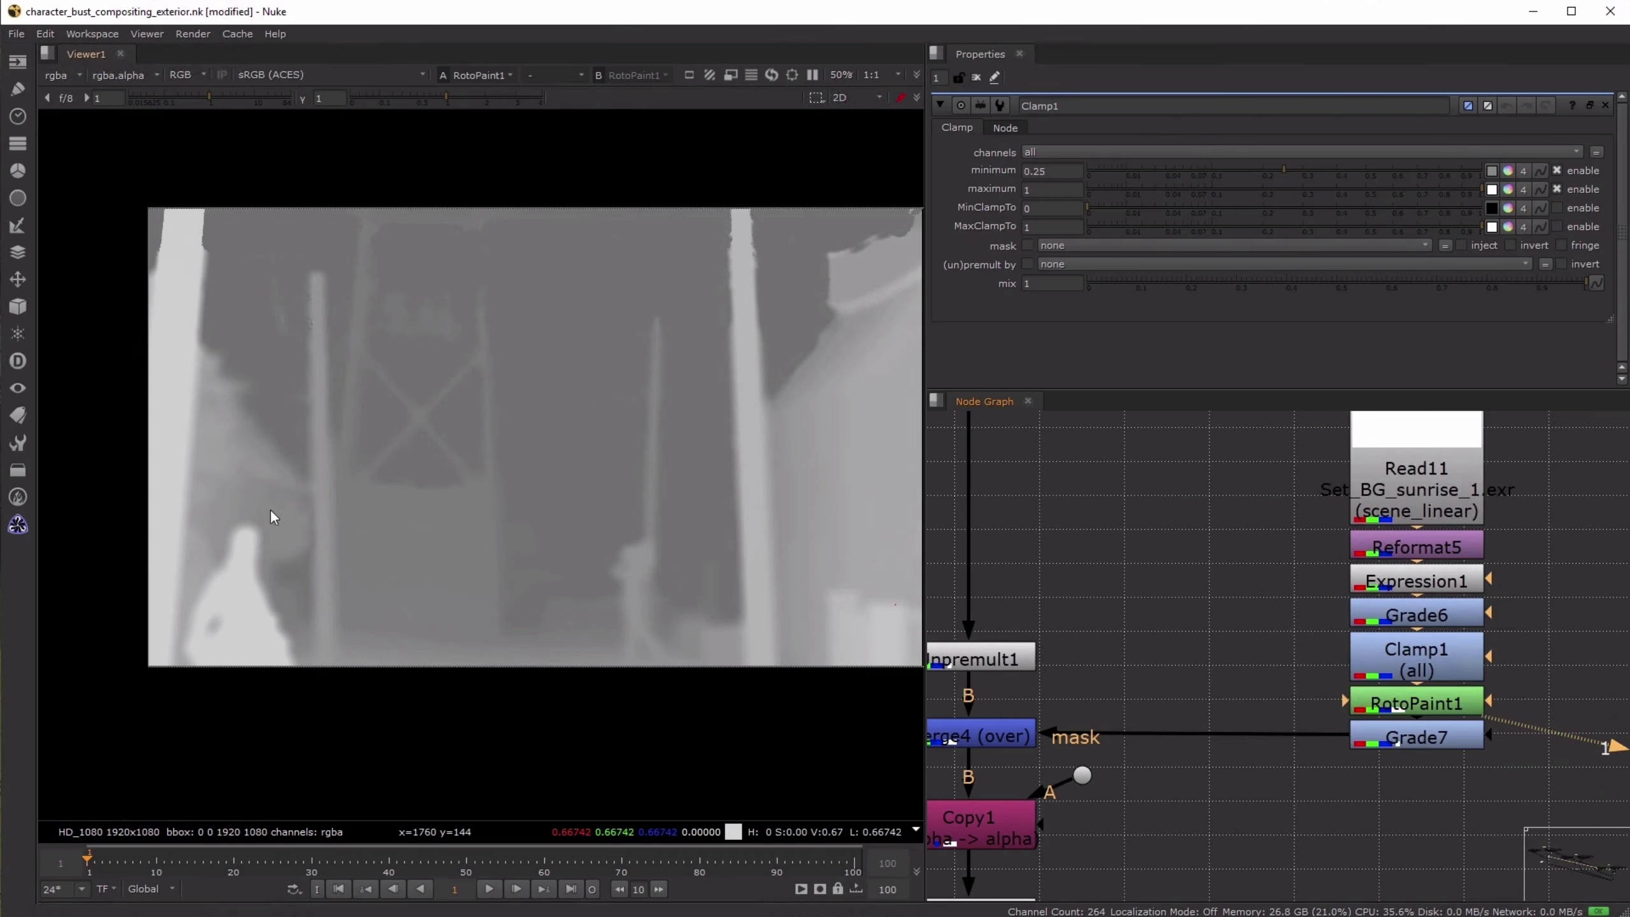
click(1387, 735)
key(1)
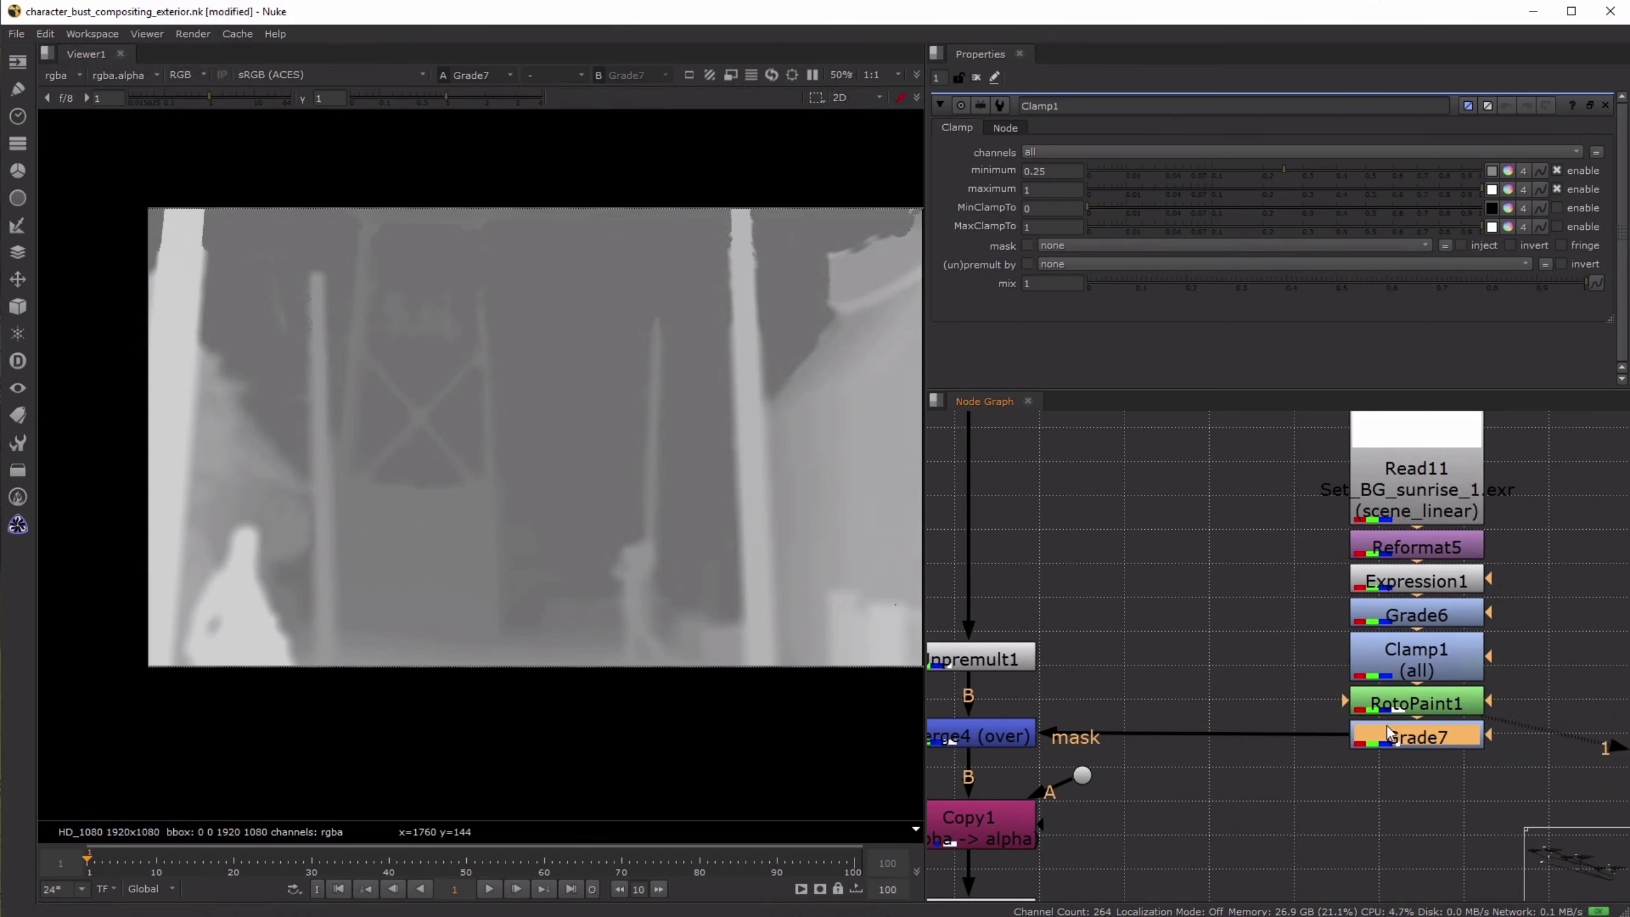
- View Merge4 and toggle it off and on to compare the background with and without the masked constant
click(966, 734)
key(1)
middle_drag(1151, 653, 1263, 621)
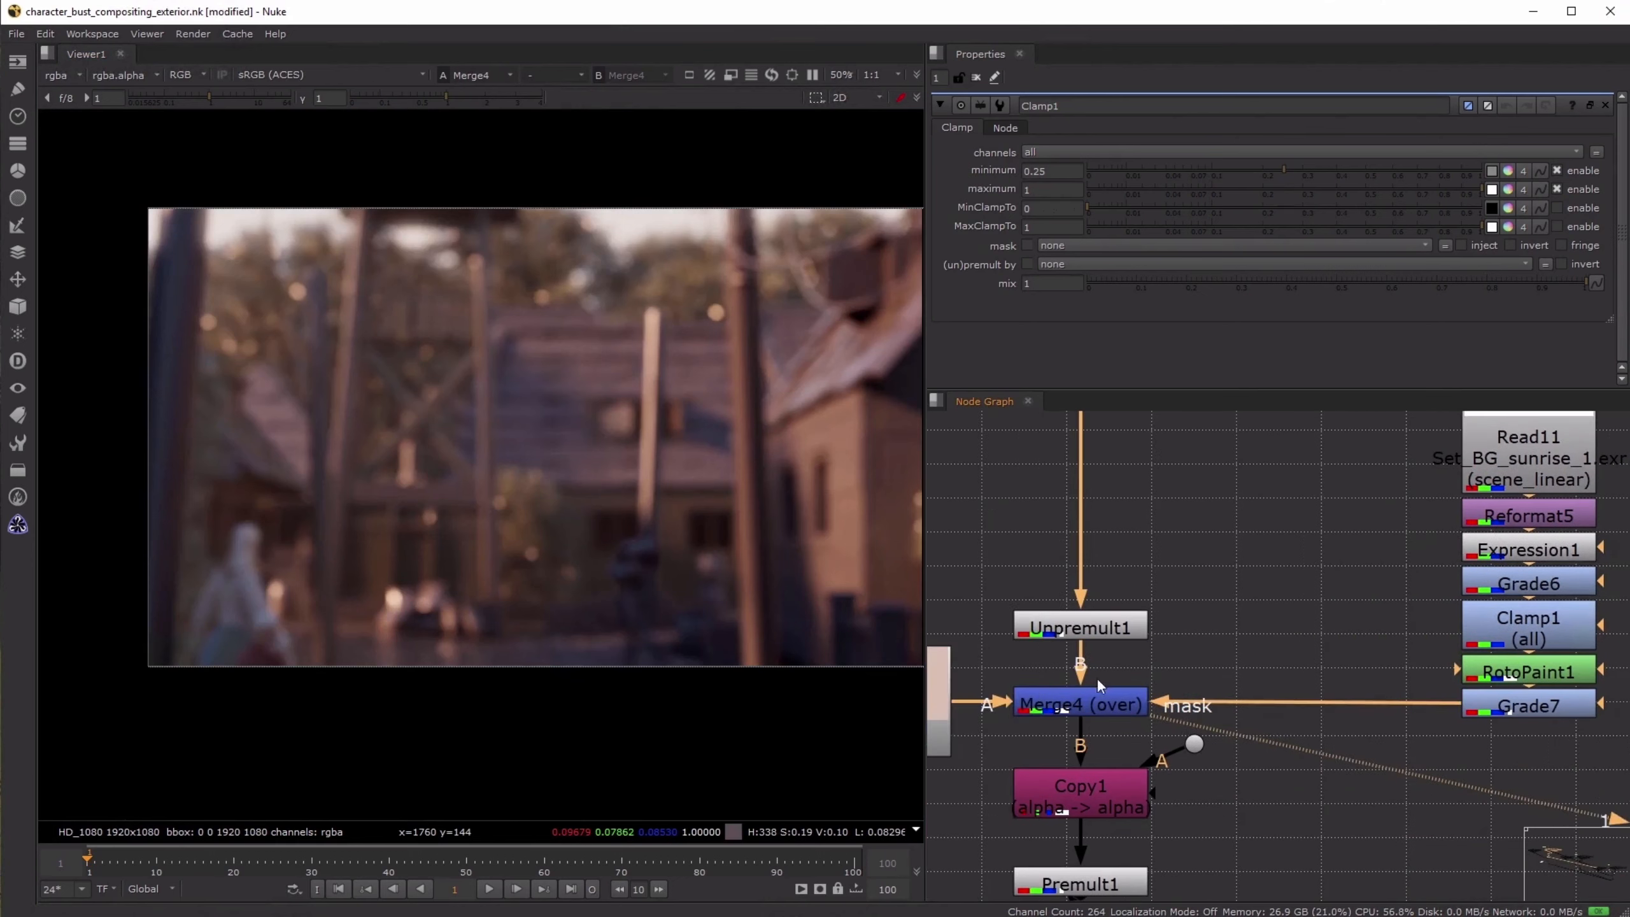
click(1081, 705)
key(d)
key(d)
key(d)
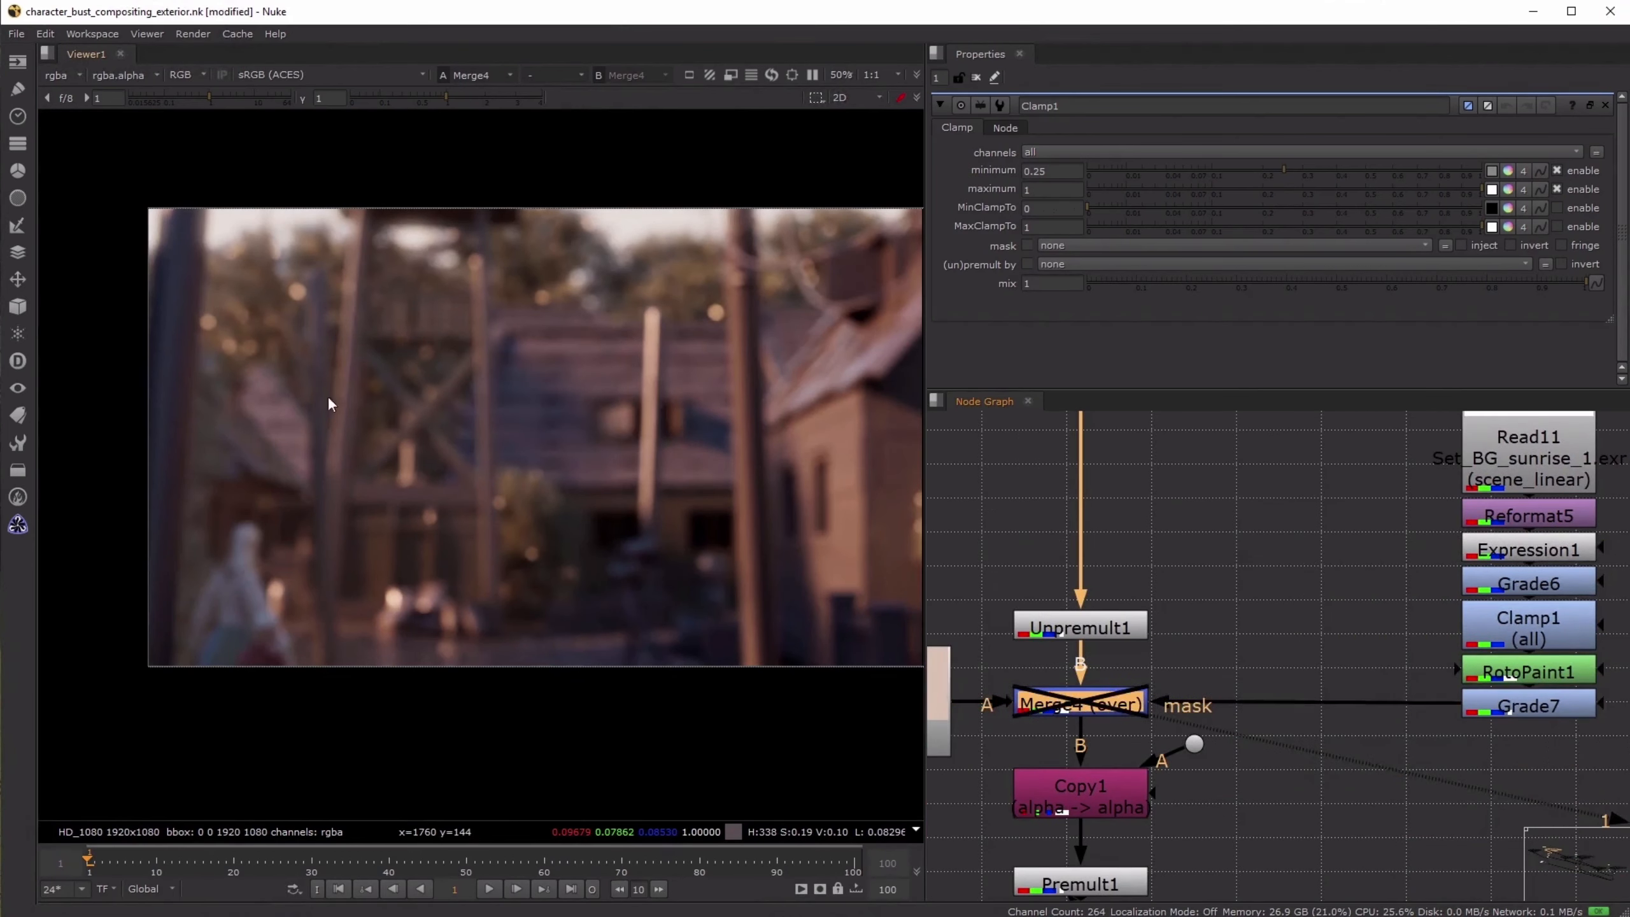
key(d)
key(d)
key(d)
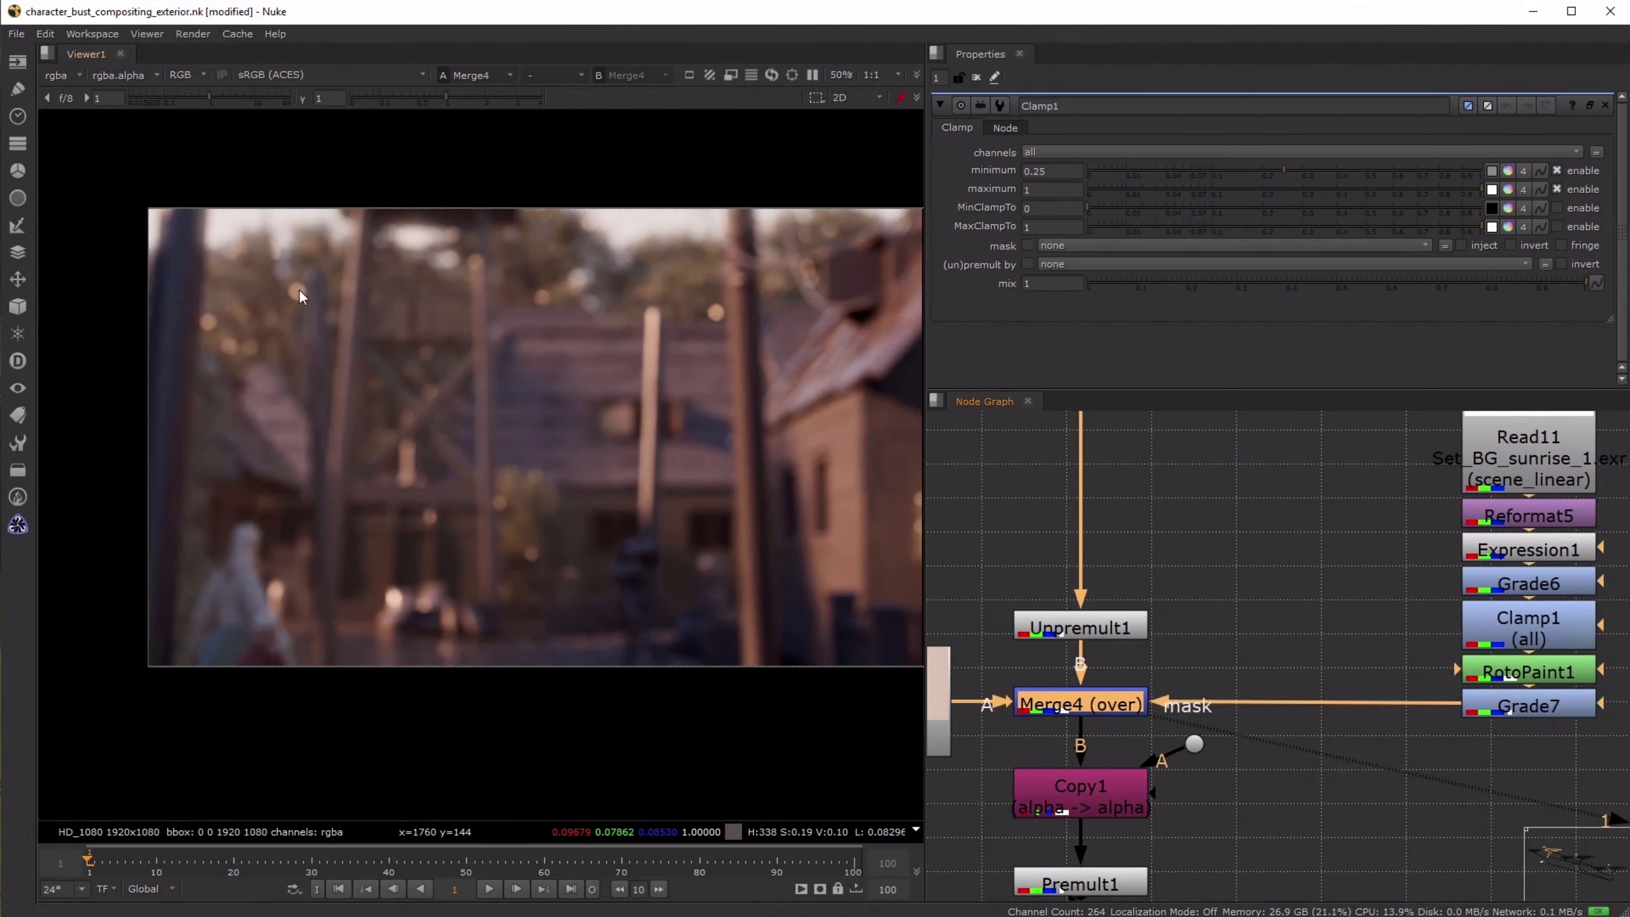
- Examine the blurred background posts up close with Merge4 disabled and enabled, and return to the full frame
scroll(359, 388, up, 4)
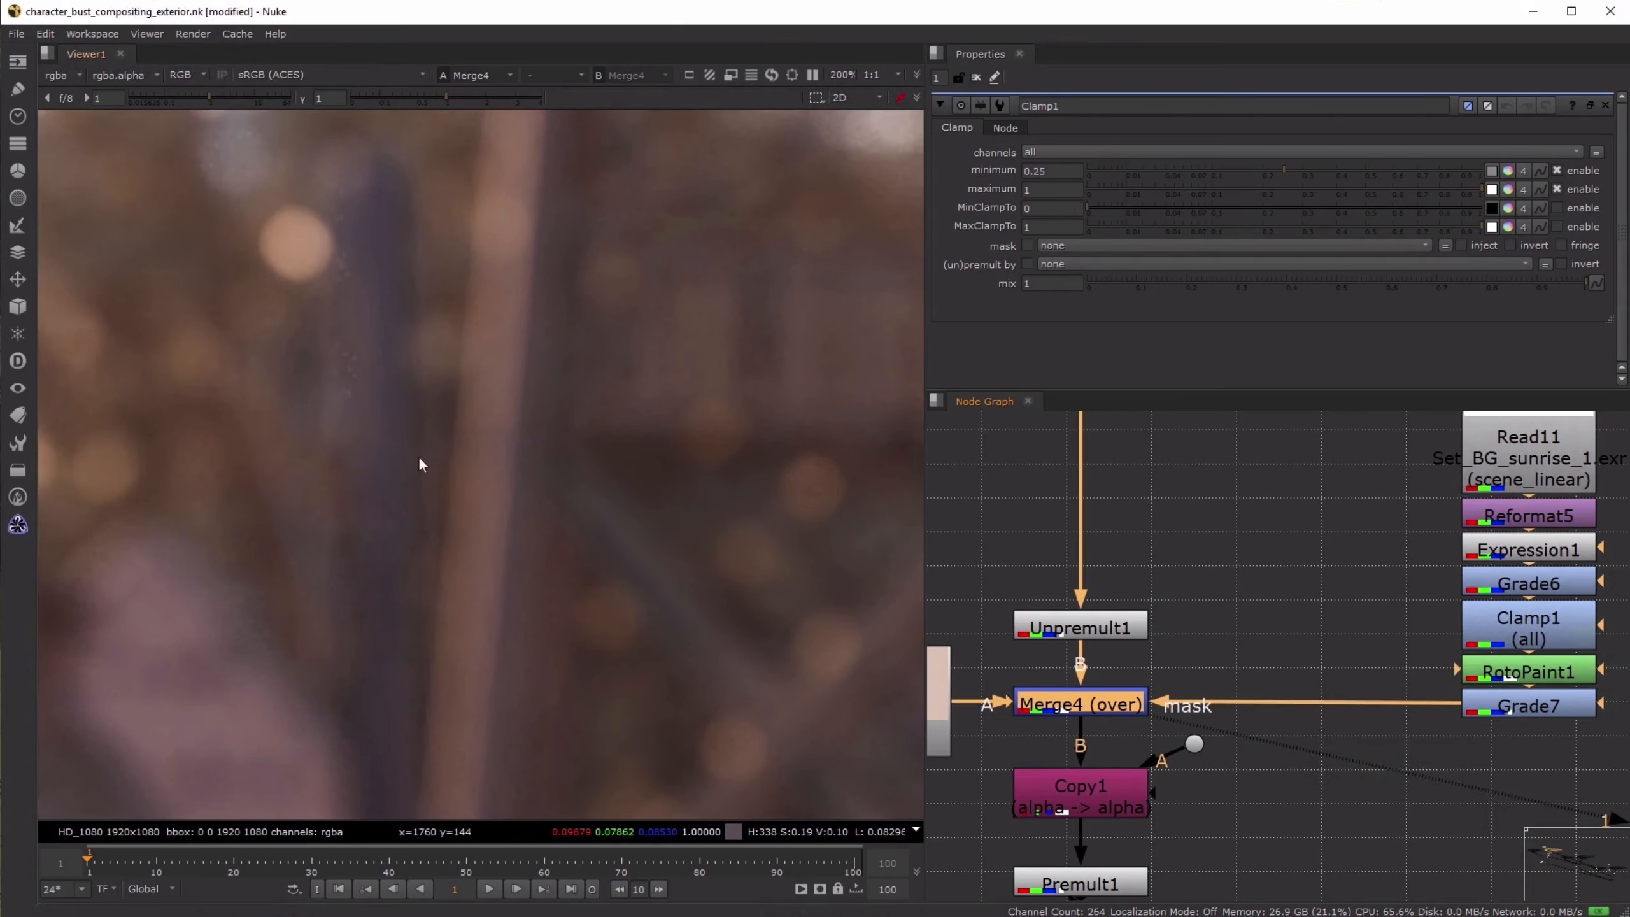
key(d)
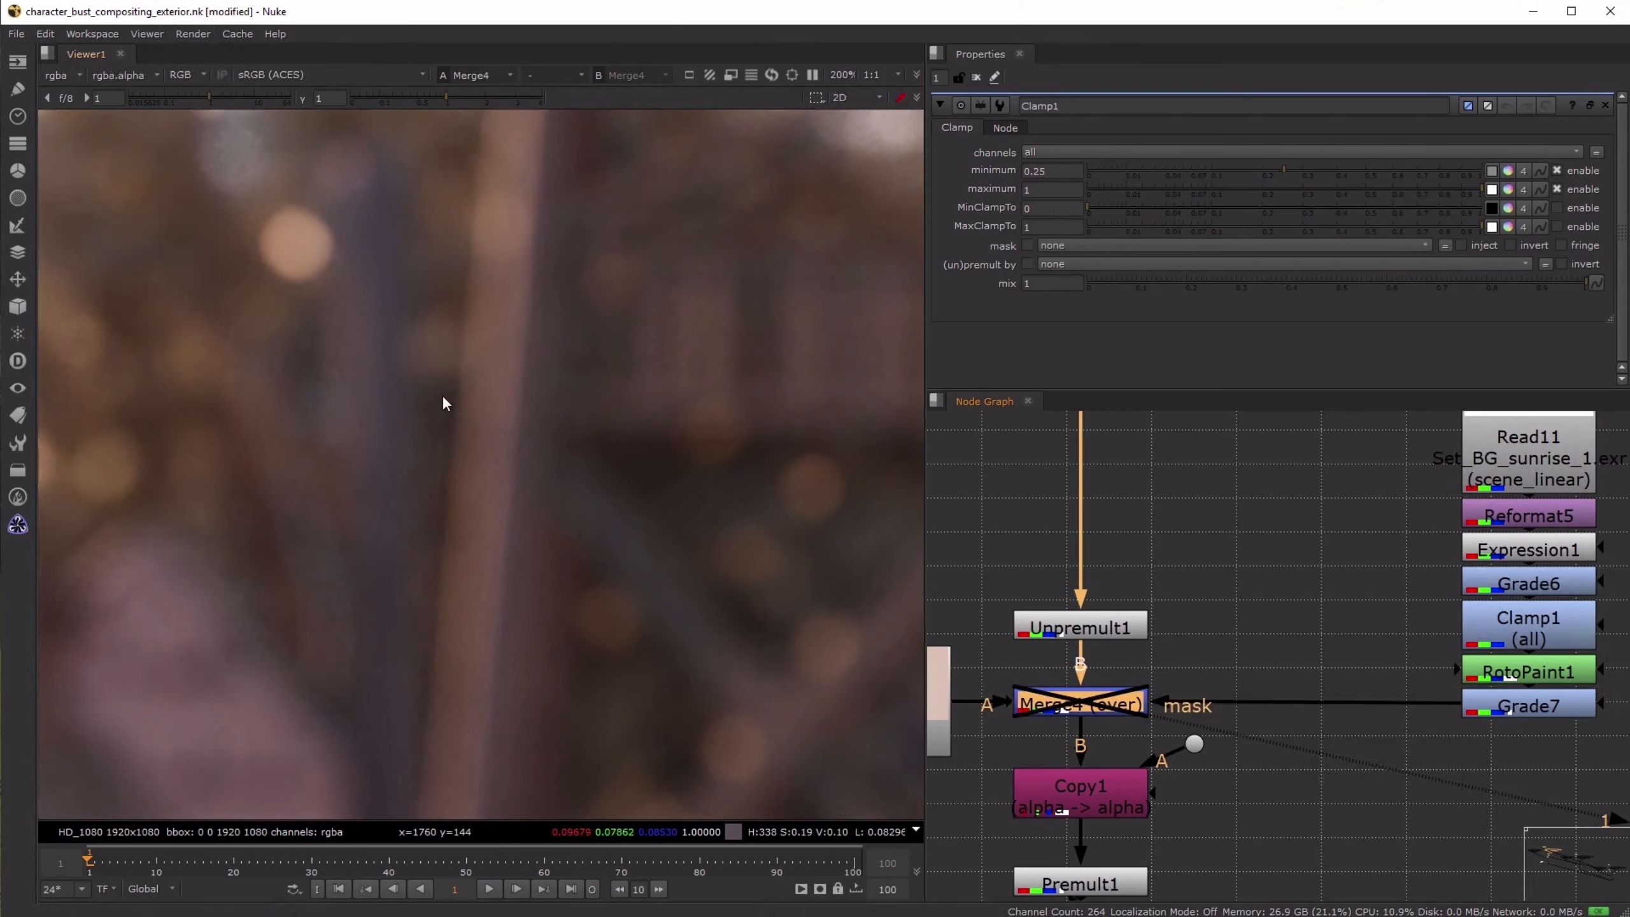
key(d)
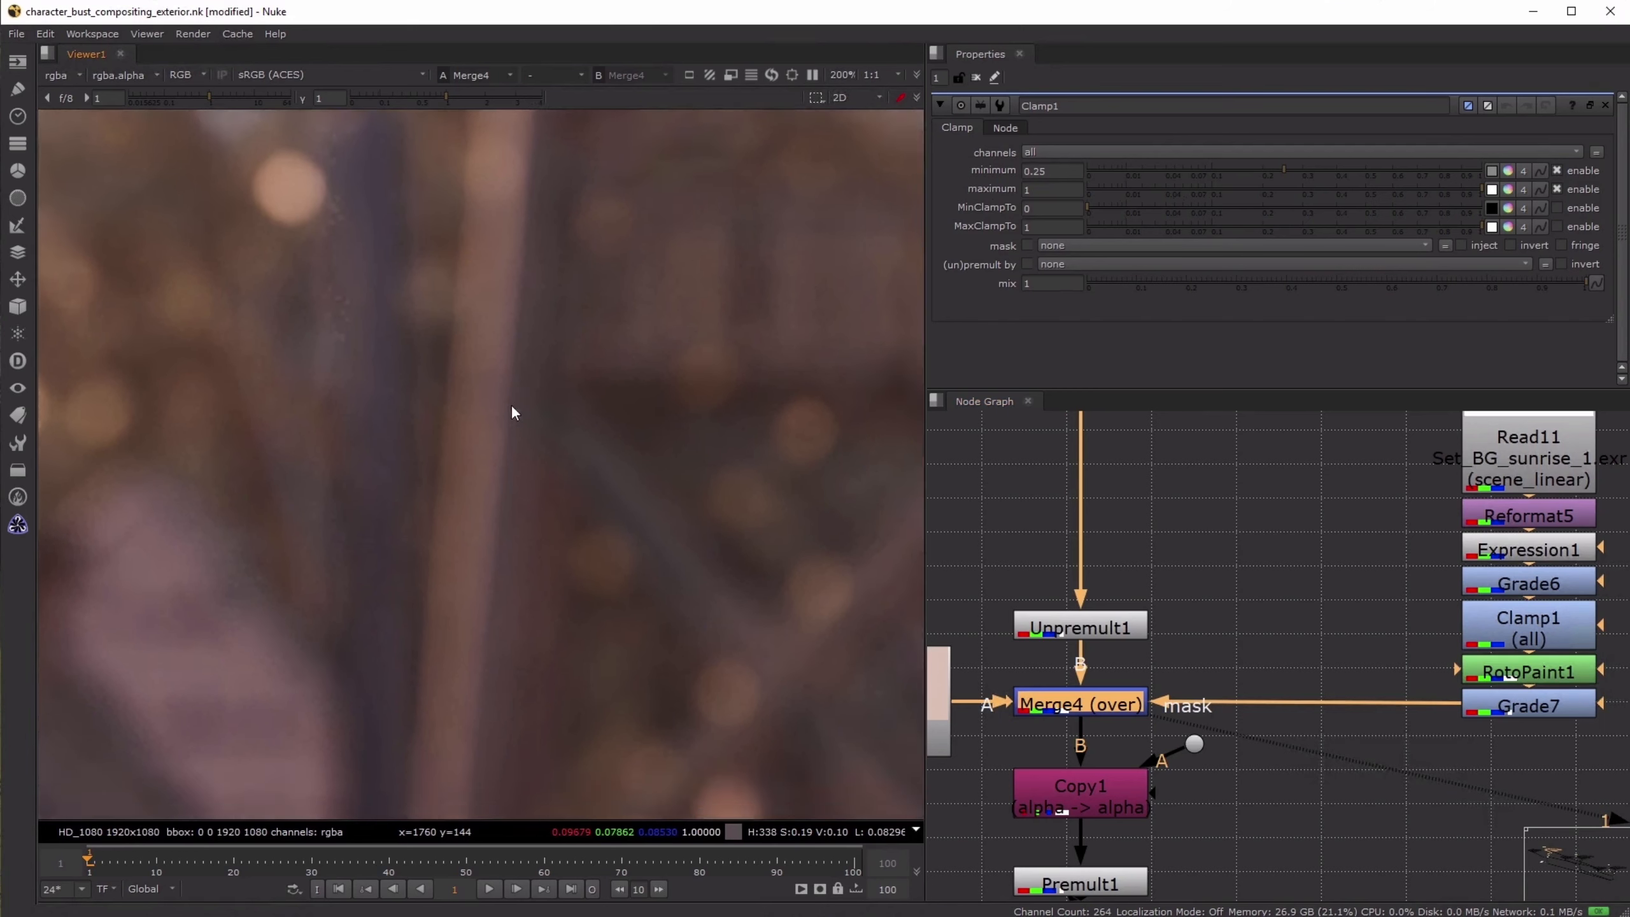
key(f)
- View Copy1 and Premult1, and toggle Merge4 to compare its effect on the premultiplied background
click(1110, 796)
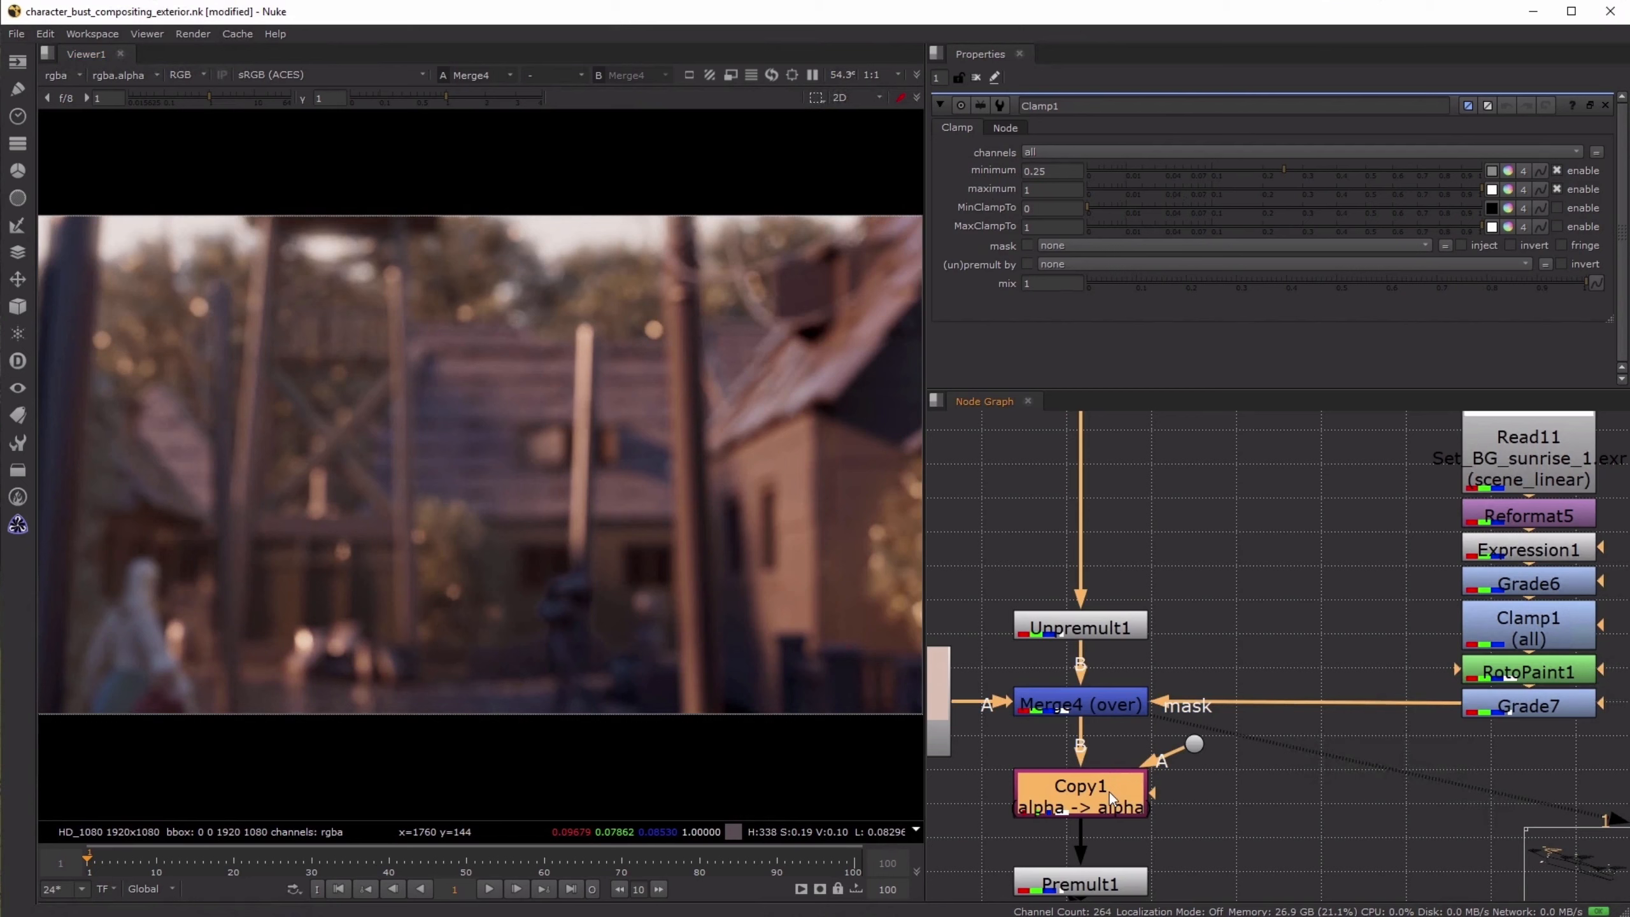
key(1)
click(1123, 886)
key(1)
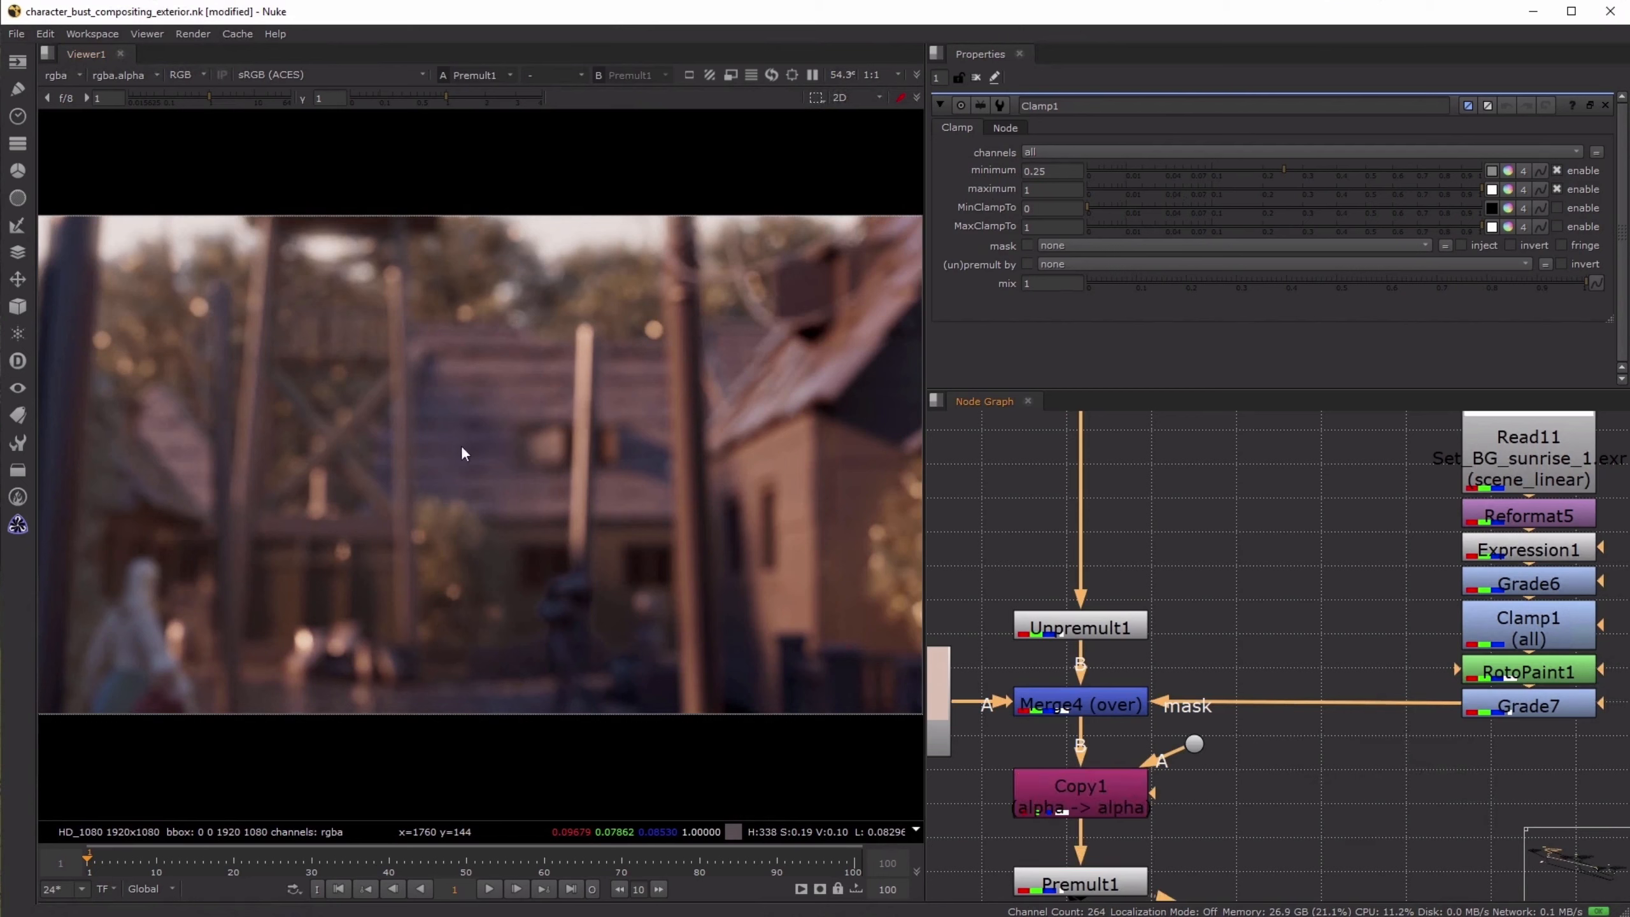
click(1101, 701)
key(d)
key(d)
key(d)
key(d)
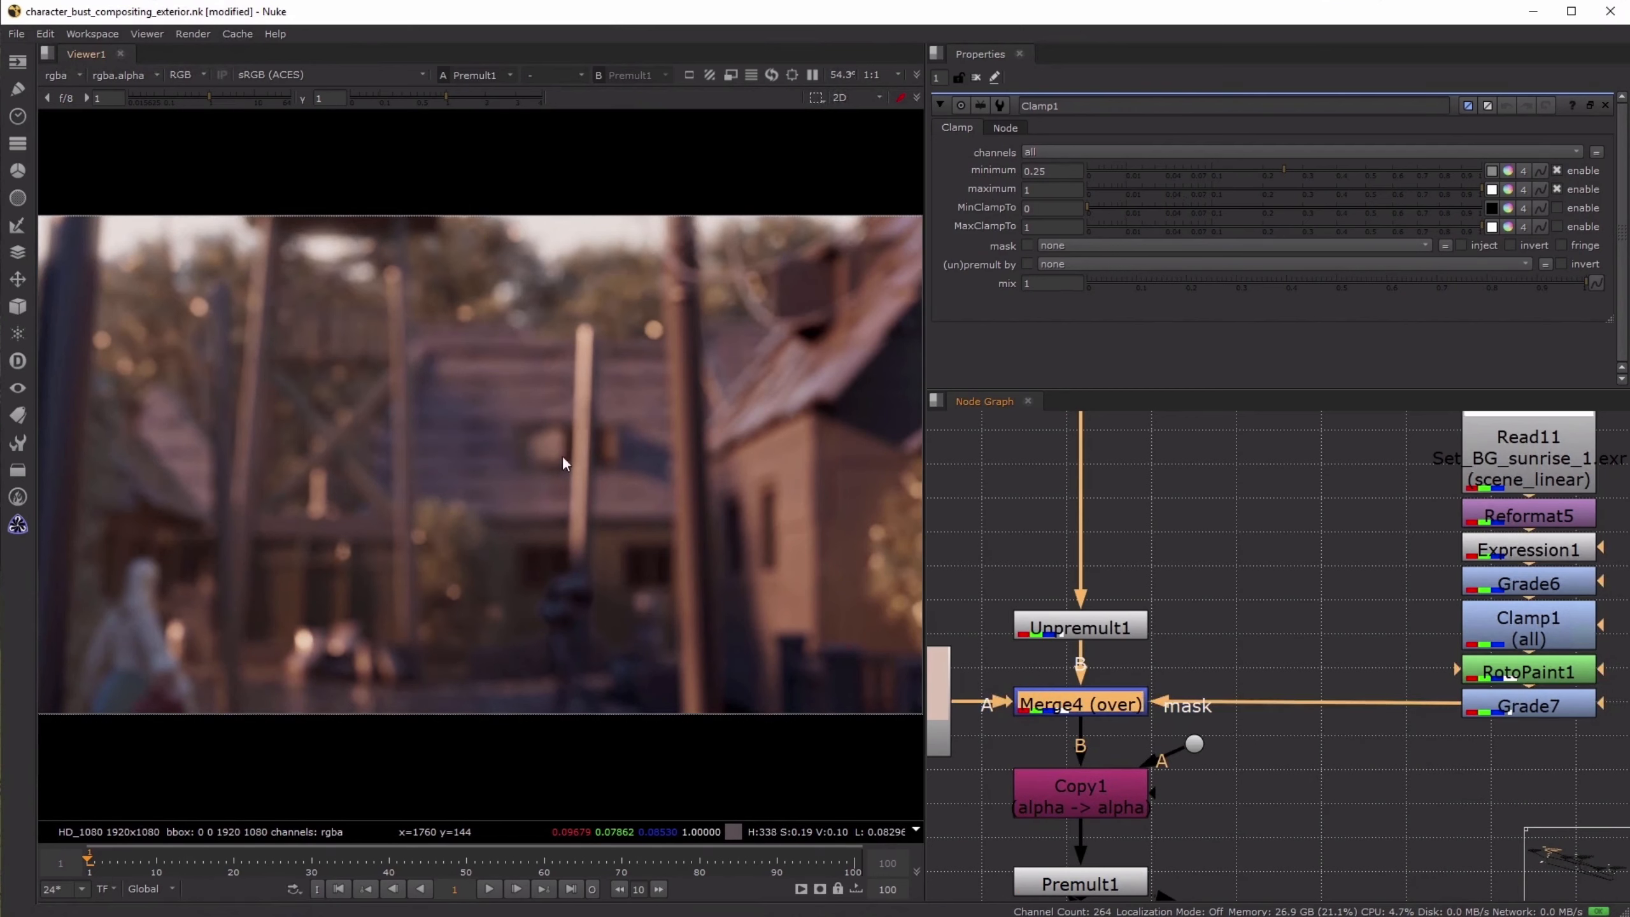
- View the Read8 daylight background to examine the original render before any of the constant merges
click(1236, 487)
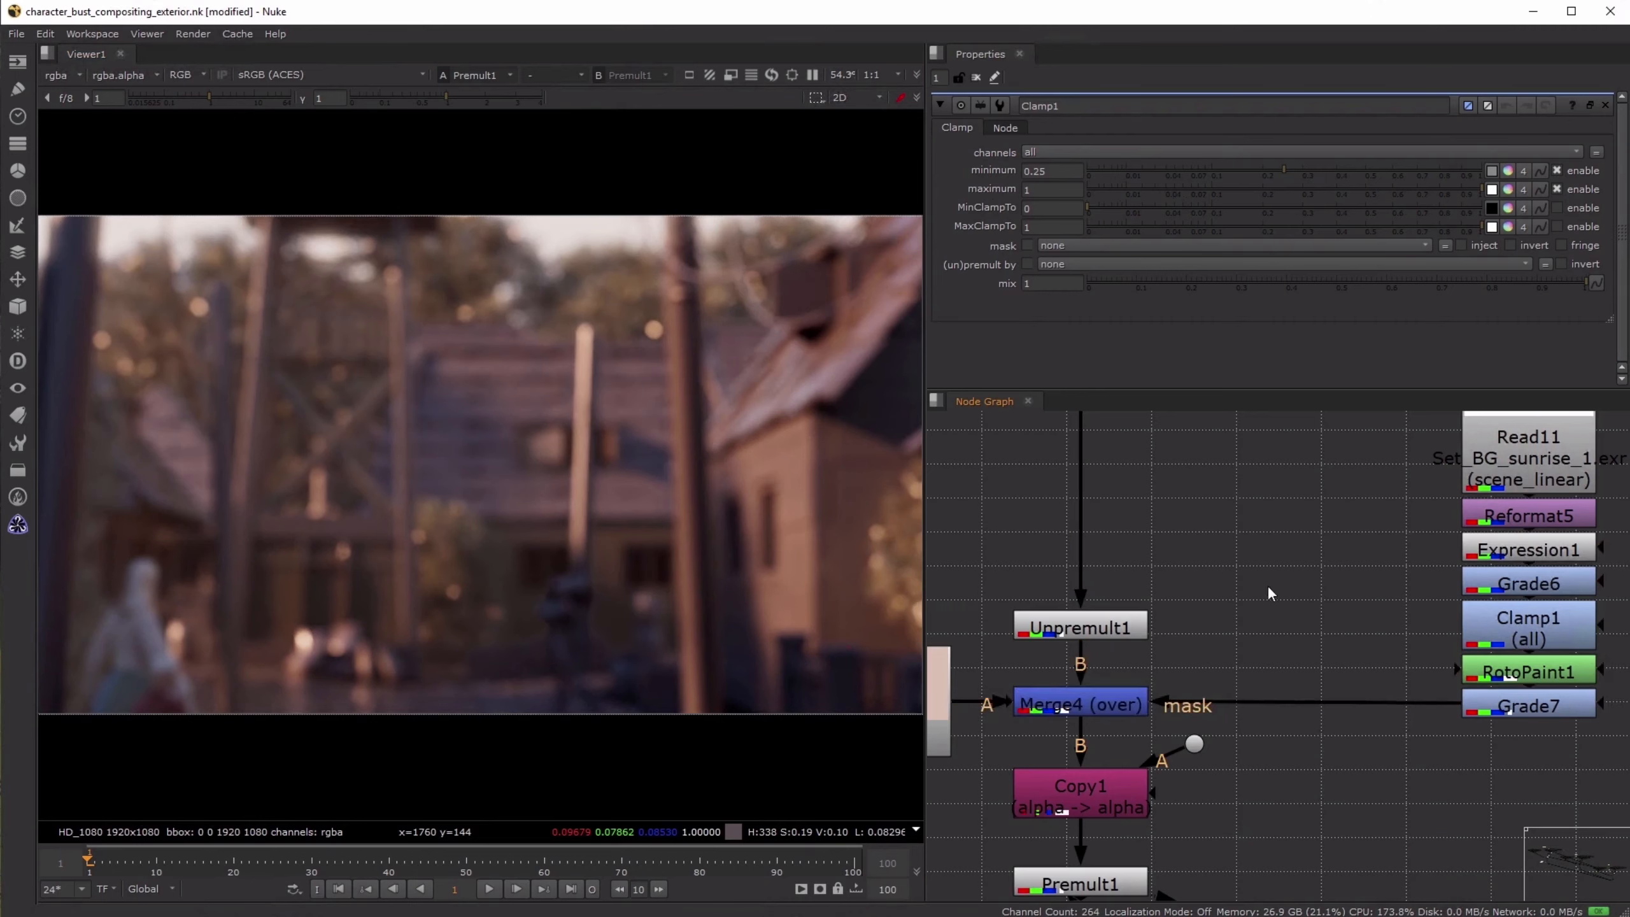
scroll(1267, 585, down, 5)
drag(1289, 480, 1446, 654)
click(1431, 503)
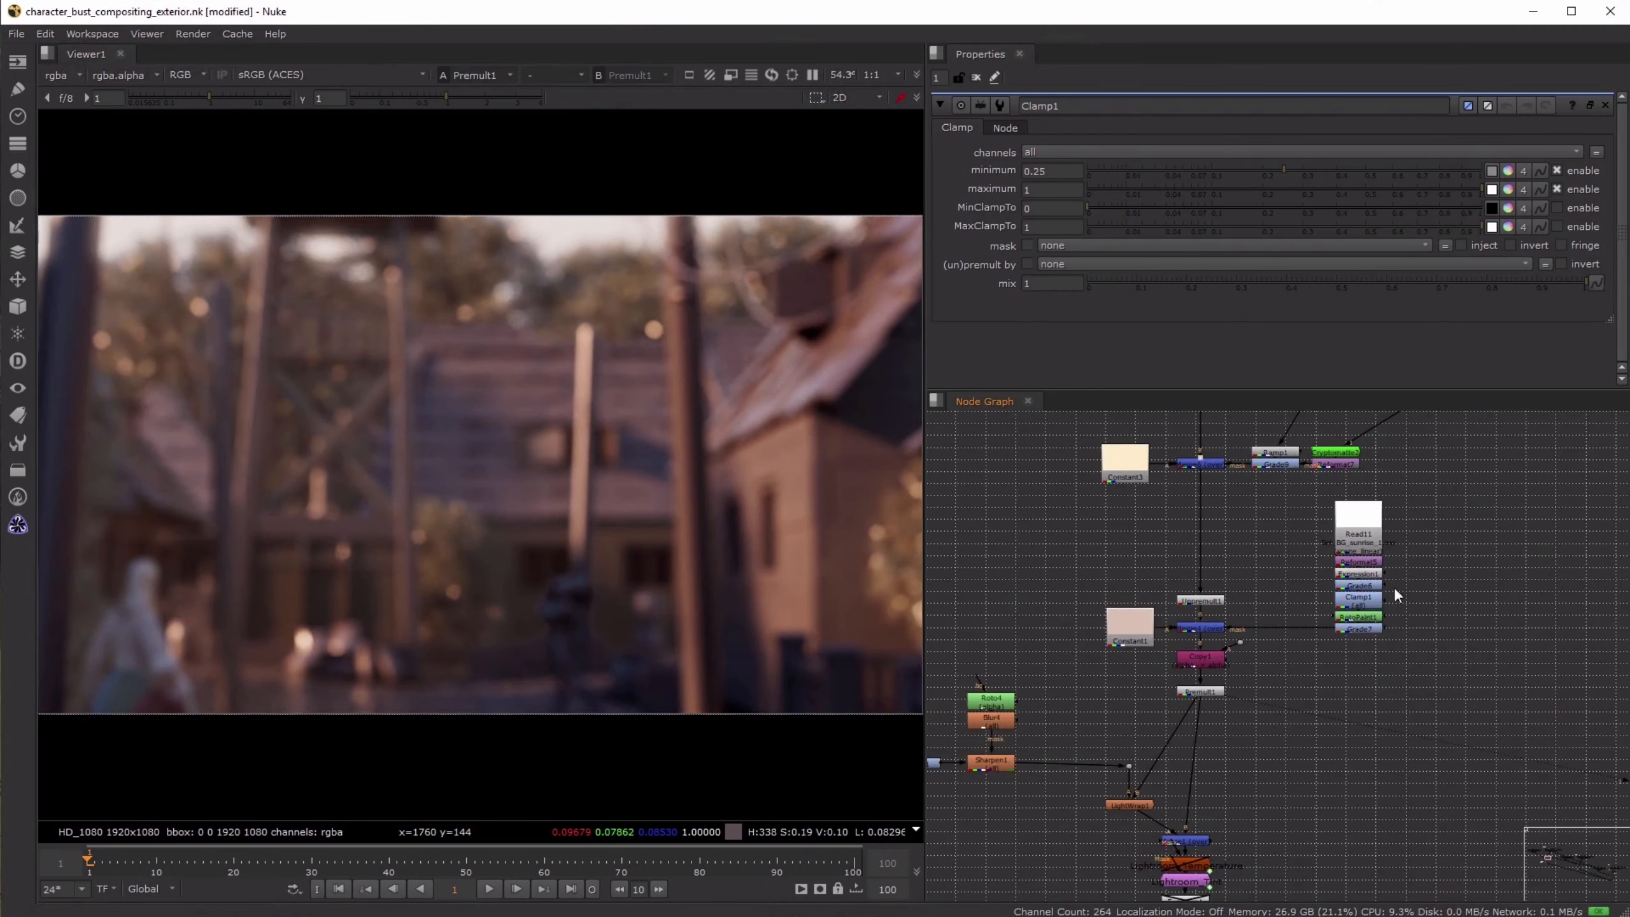
middle_drag(1392, 586, 1258, 897)
middle_drag(1343, 537, 1382, 813)
click(1246, 489)
key(1)
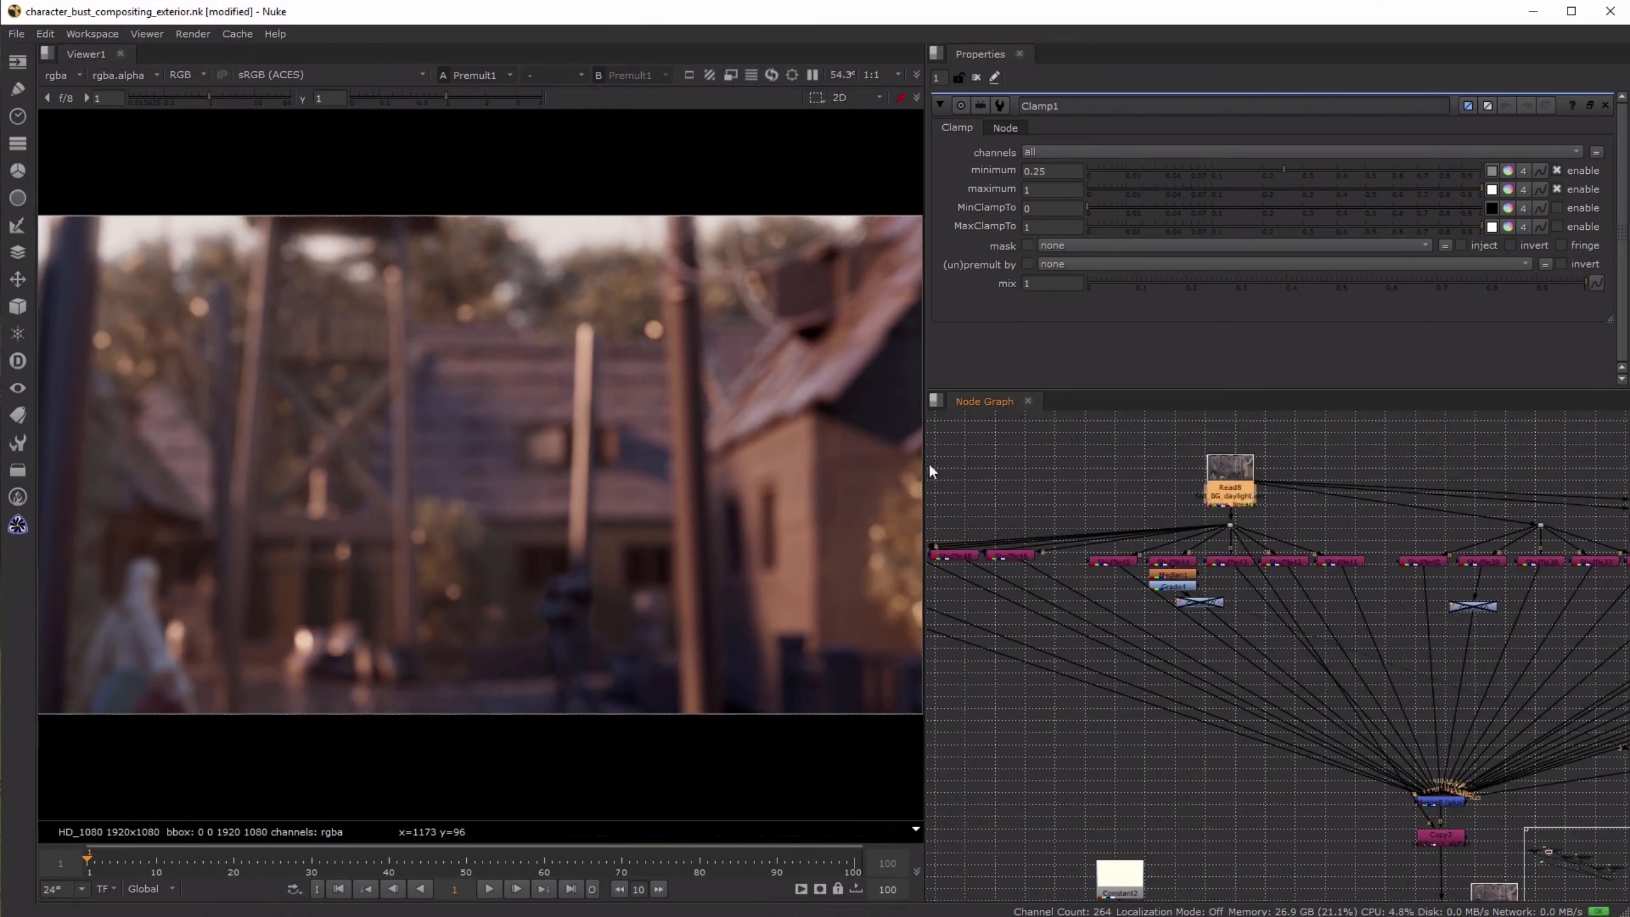
click(930, 462)
scroll(809, 427, down, 2)
middle_drag(857, 310, 779, 323)
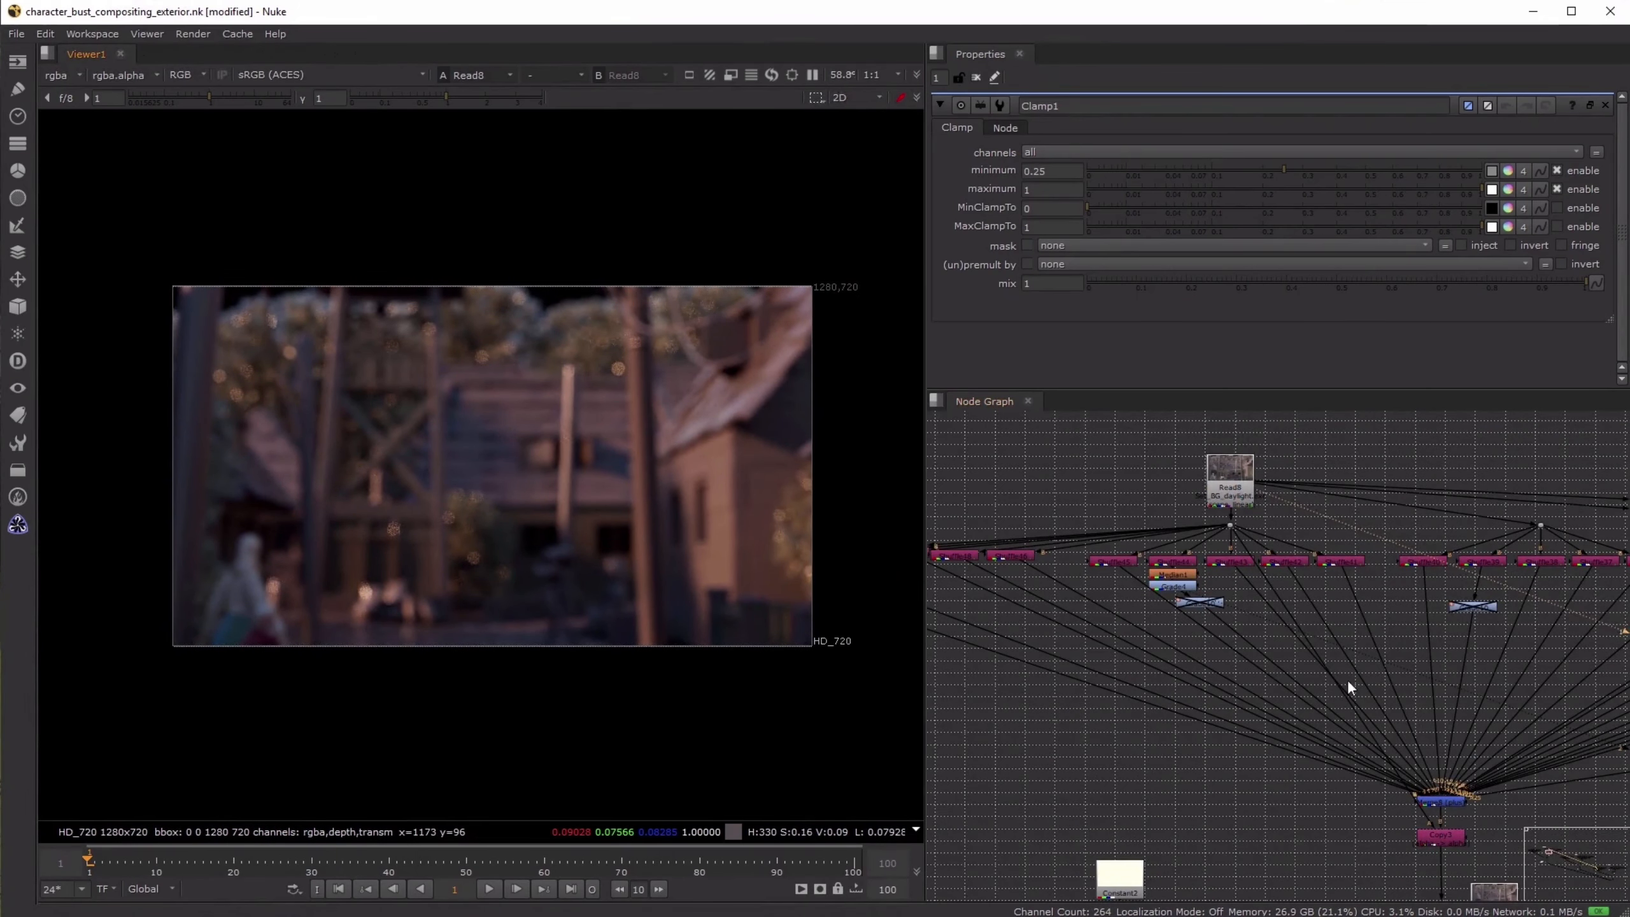
- Follow the background branch down from Read8 and view Premult1 to compare the finished background with its source
middle_drag(1361, 905, 1329, 597)
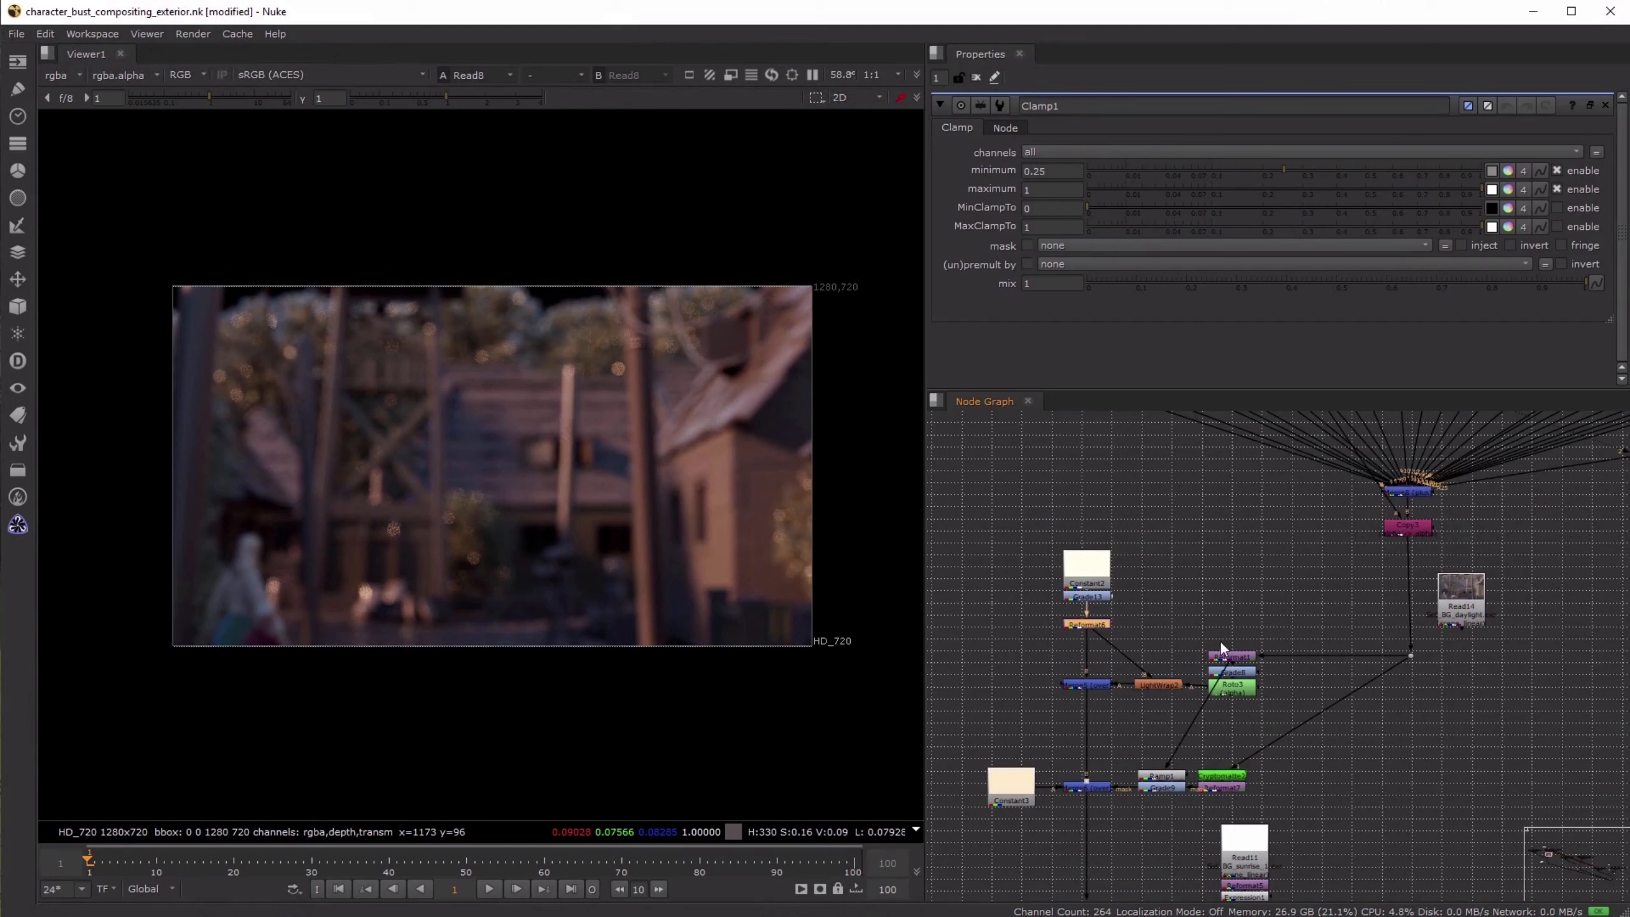
click(1230, 656)
middle_drag(1206, 830, 1212, 547)
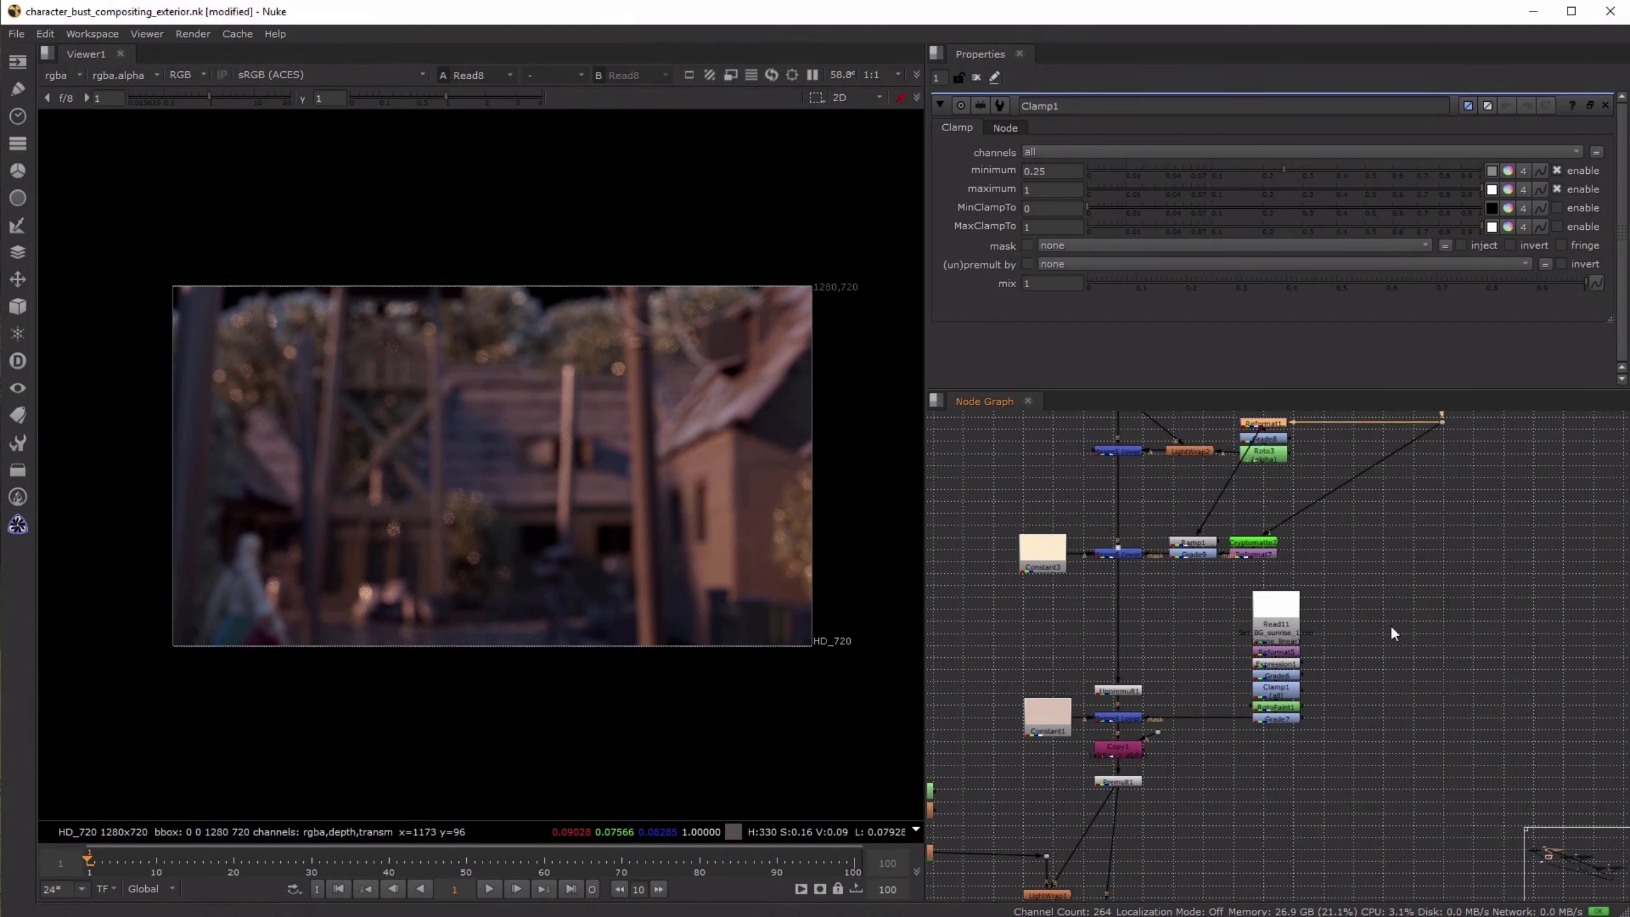
click(1117, 781)
key(1)
- Open the Reformat5 properties under Read11 to examine the mask's output format settings
scroll(1290, 699, up, 3)
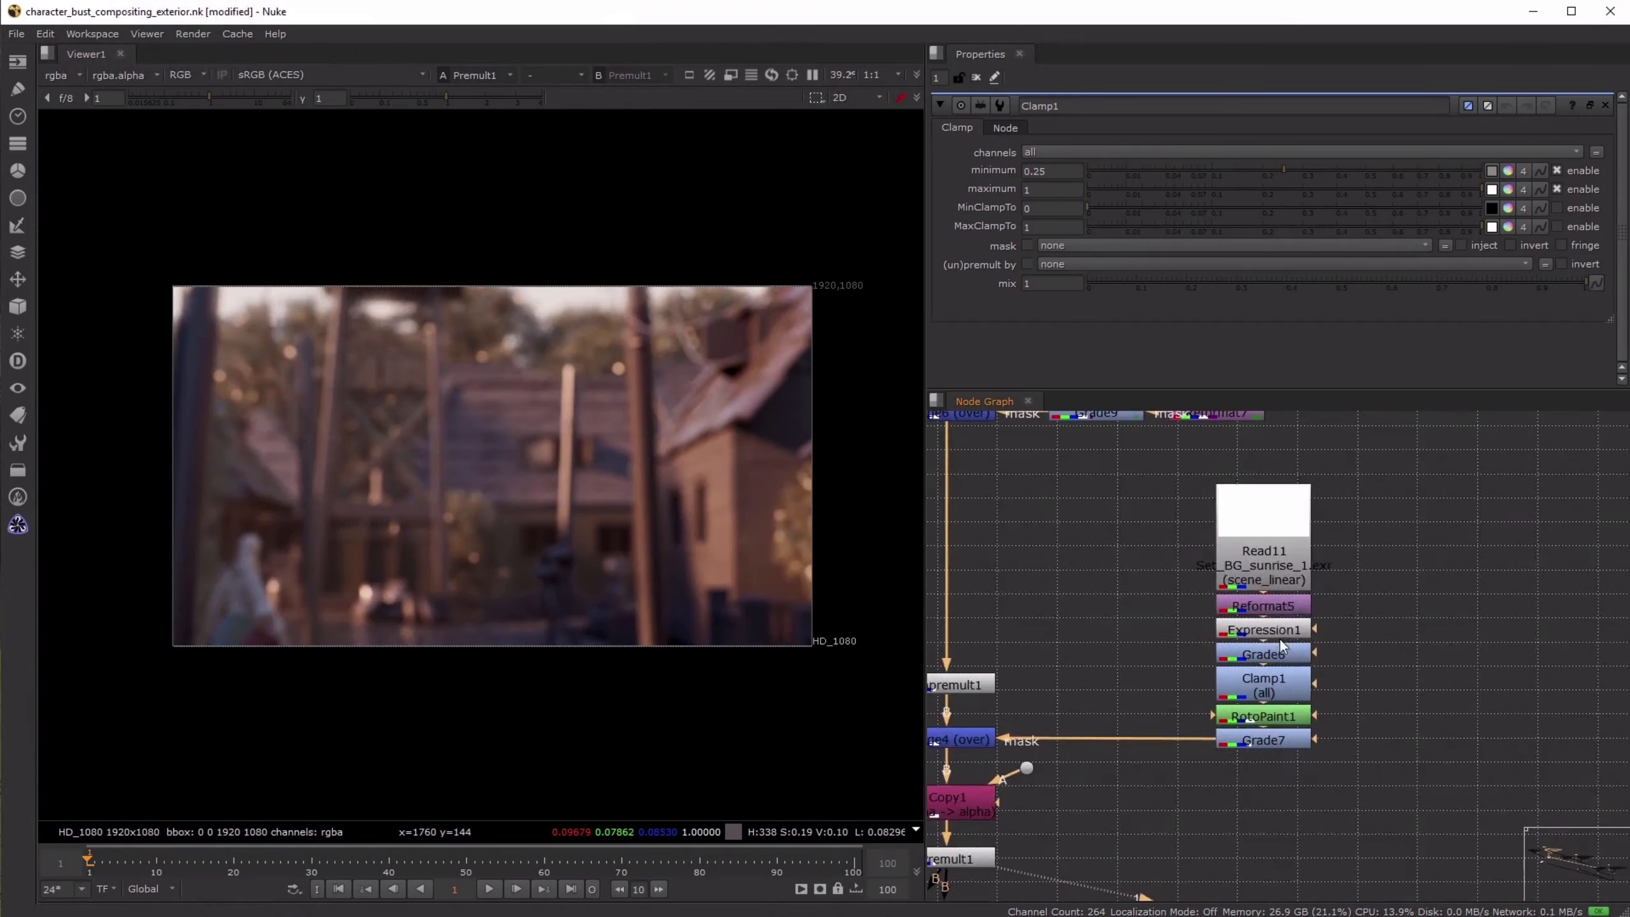
click(1279, 604)
double_click(1283, 603)
scroll(1188, 616, down, 6)
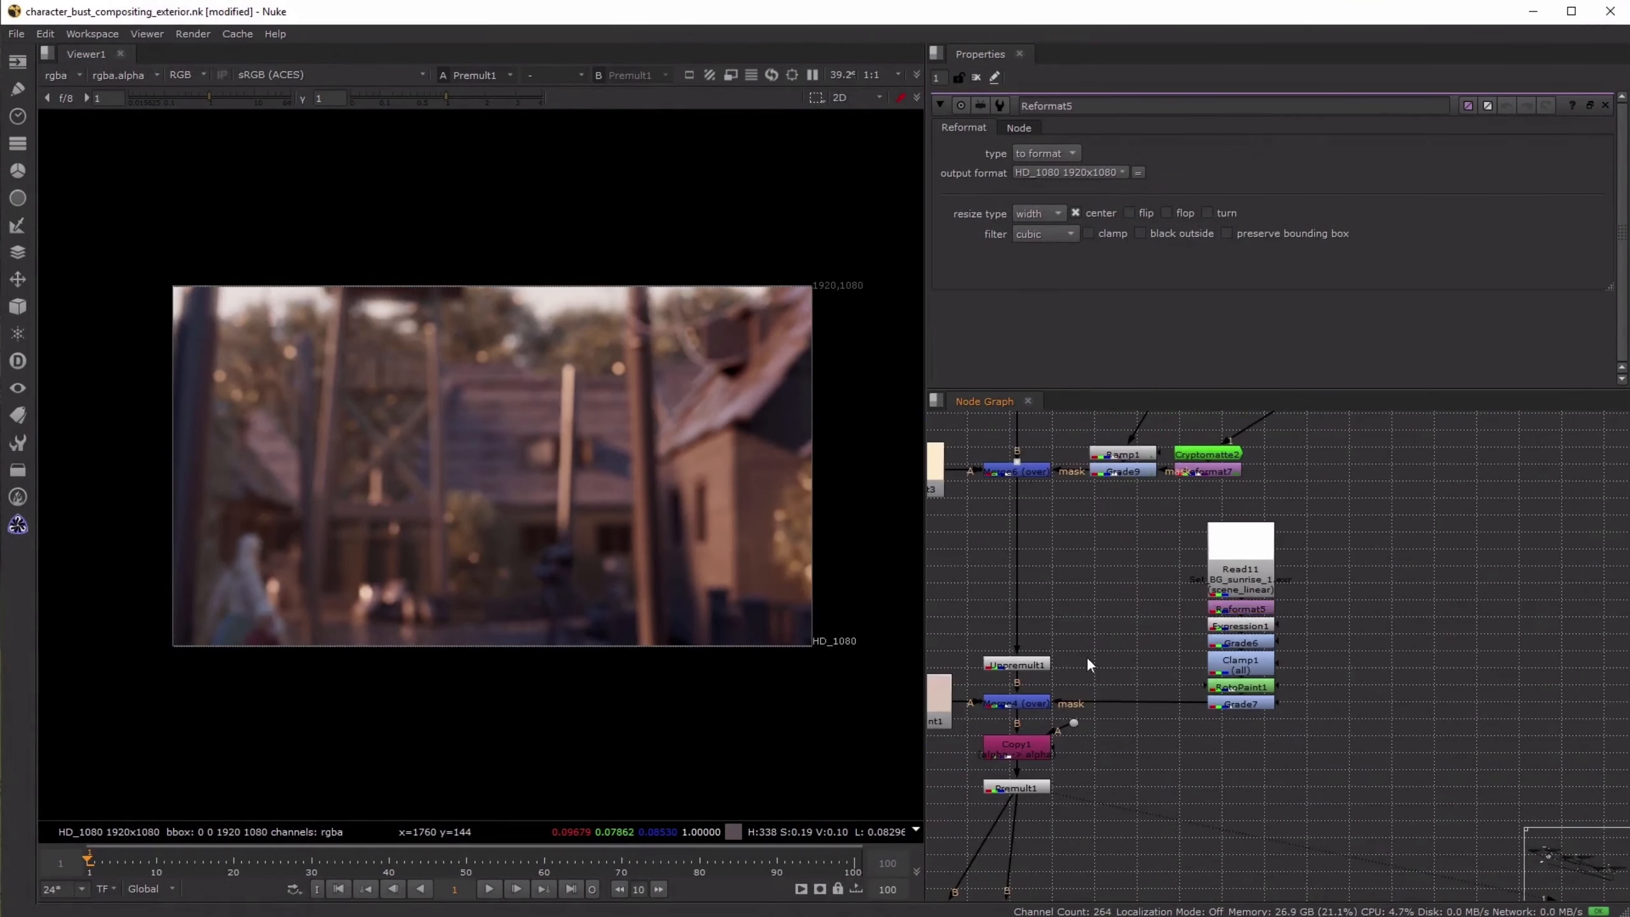
- View Grade1 on the character branch and open its properties to examine the gain applied to the bust
click(1133, 667)
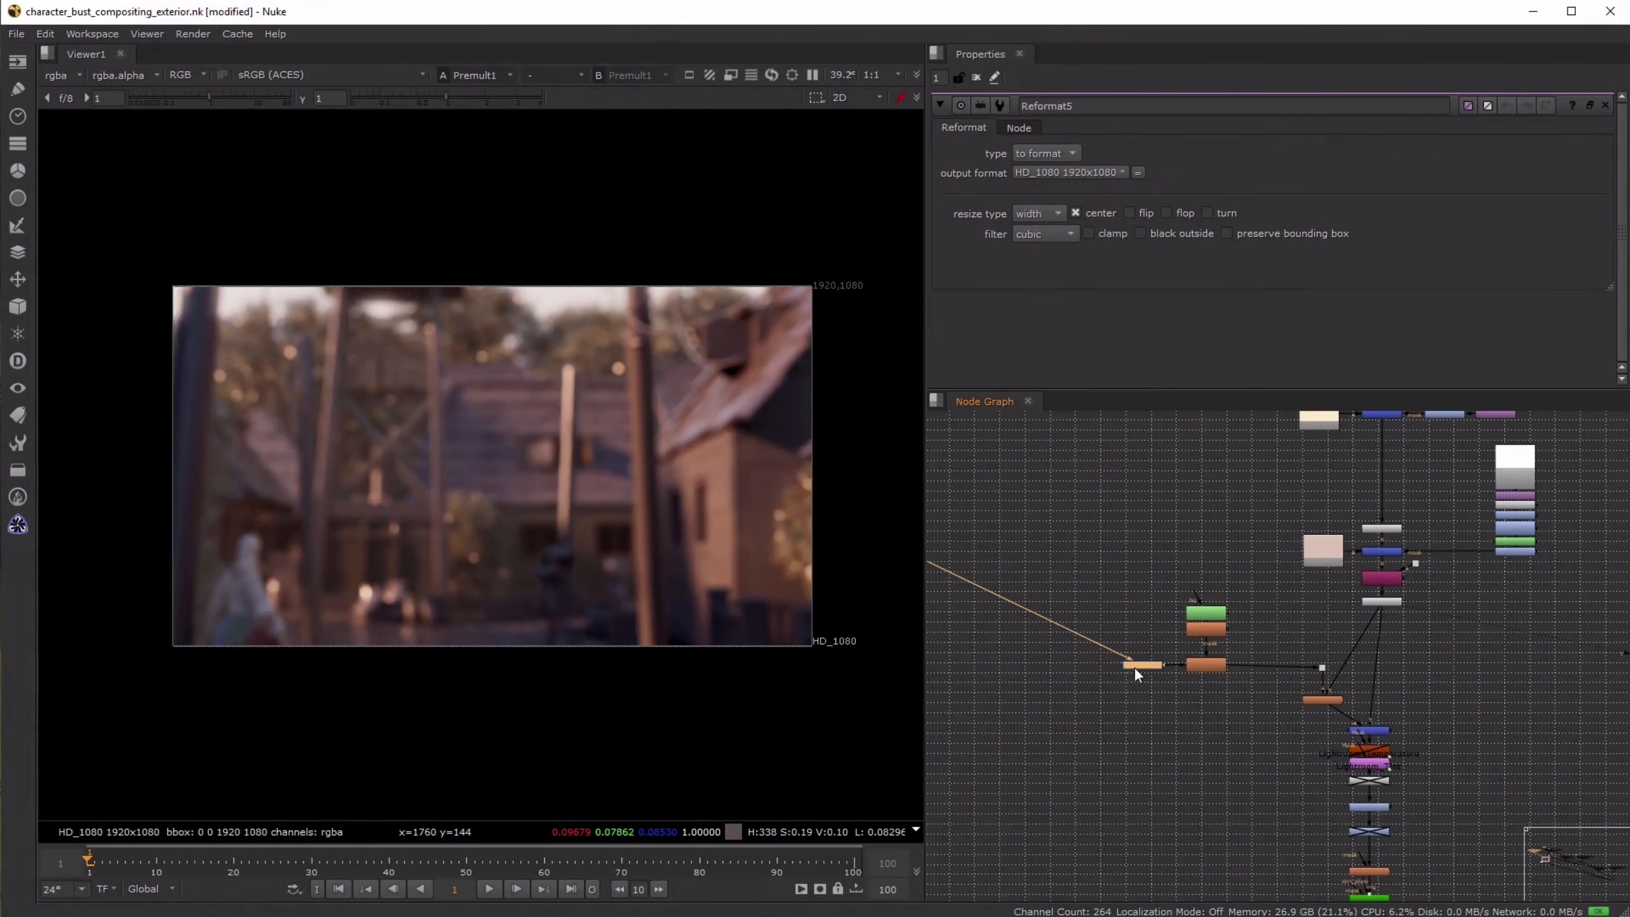
key(1)
double_click(1133, 666)
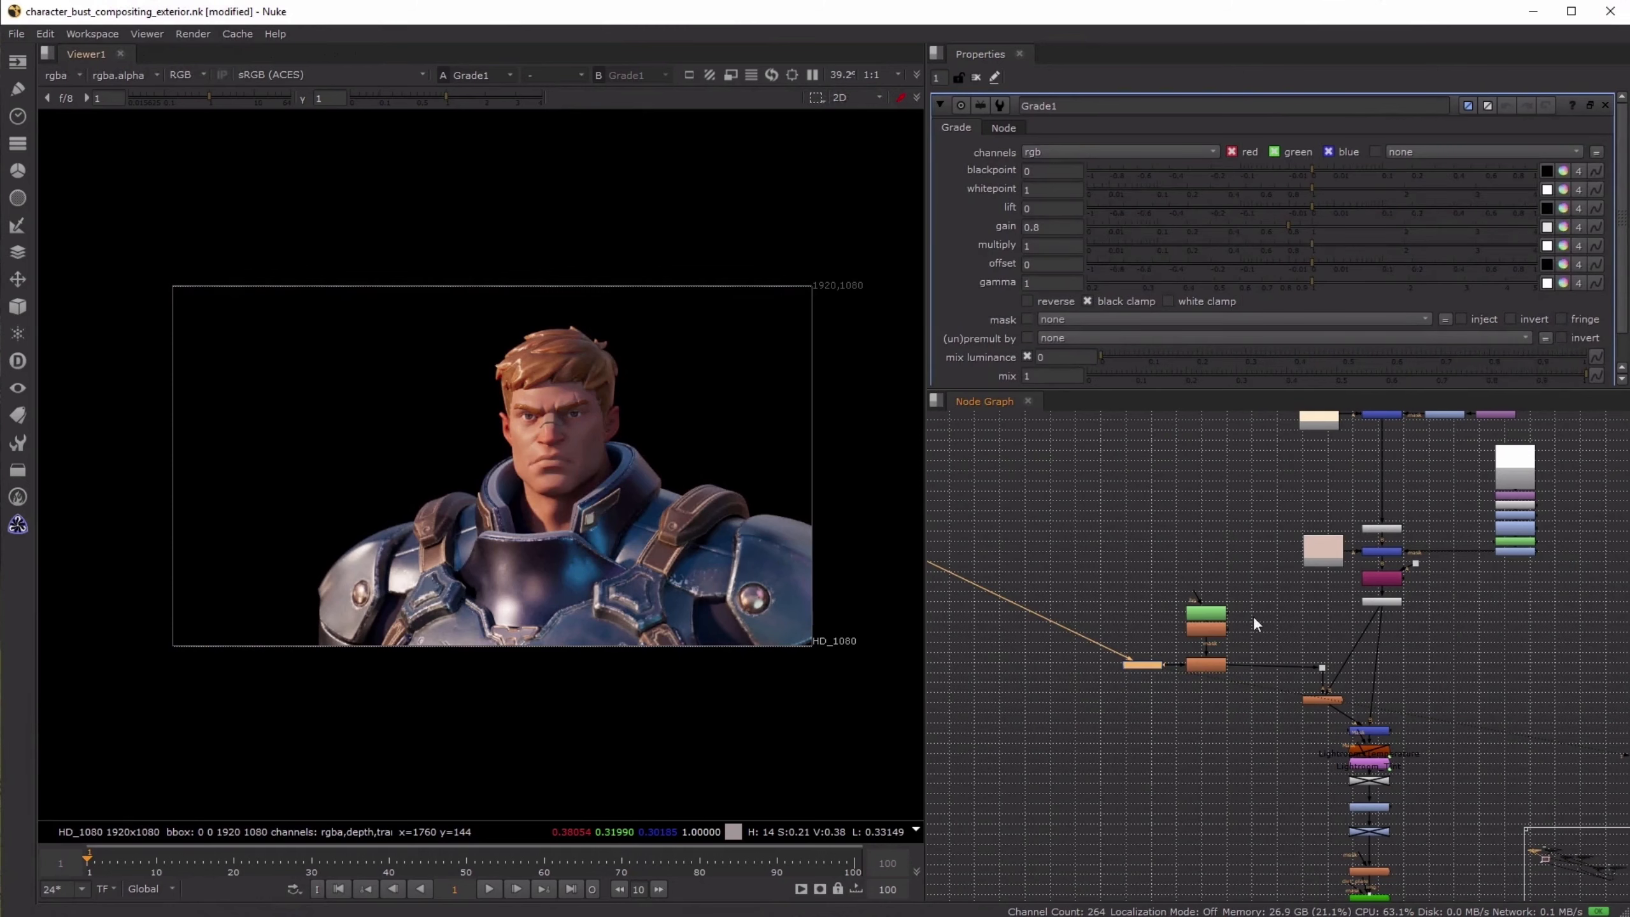
scroll(555, 438, up, 8)
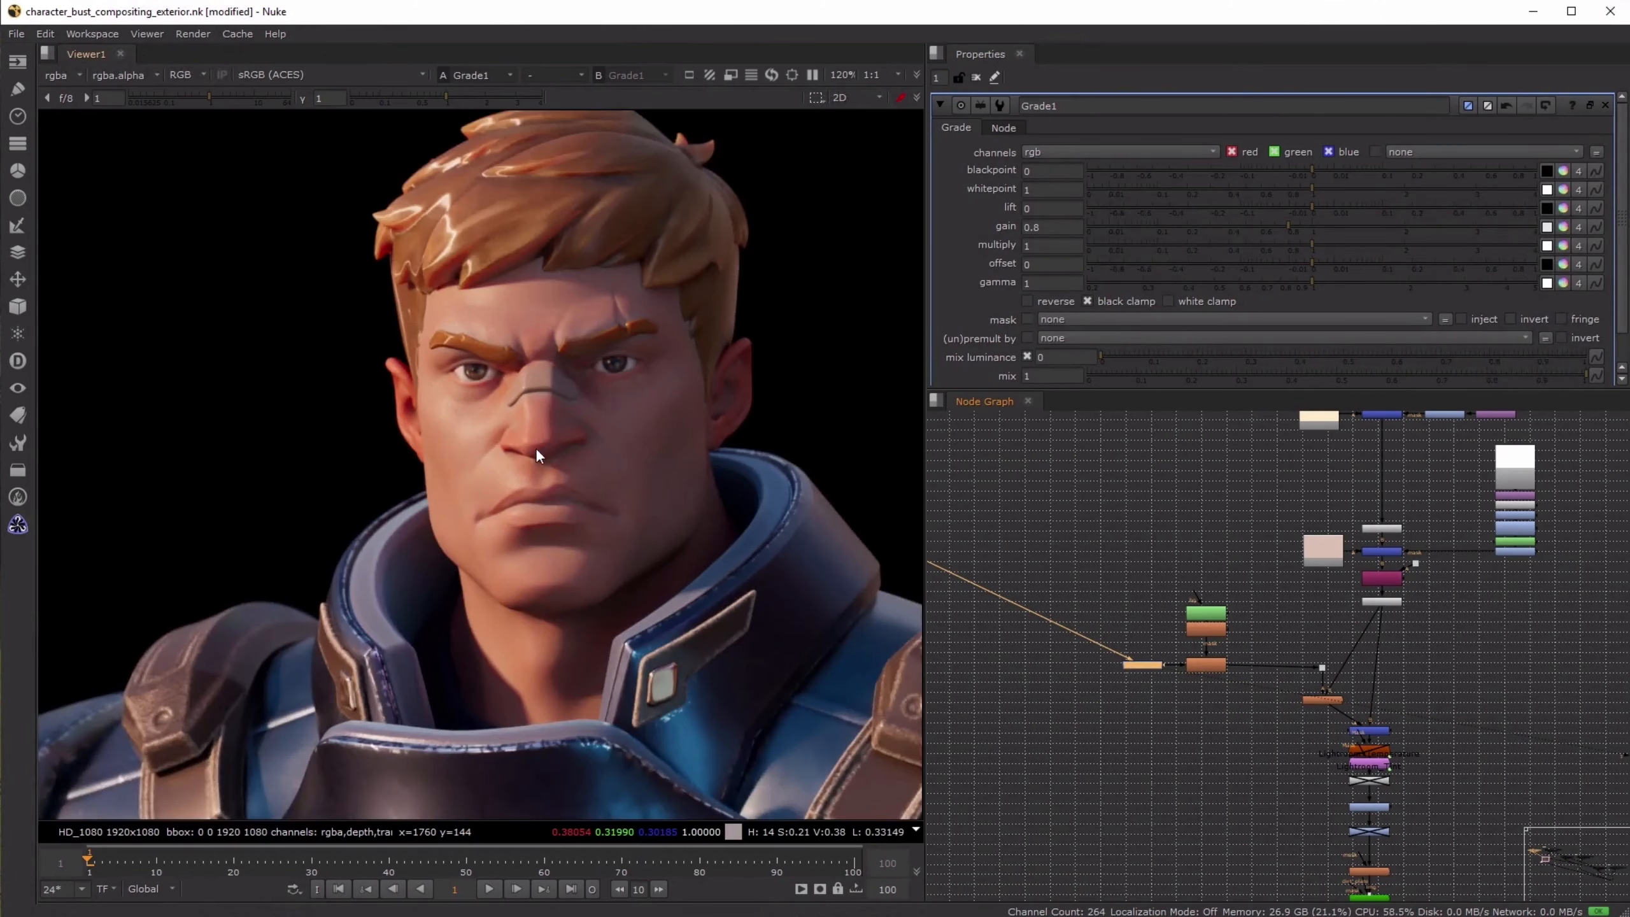
- Toggle Grade1 off and on to compare the brightness of the character's face up close
key(d)
key(d)
key(d)
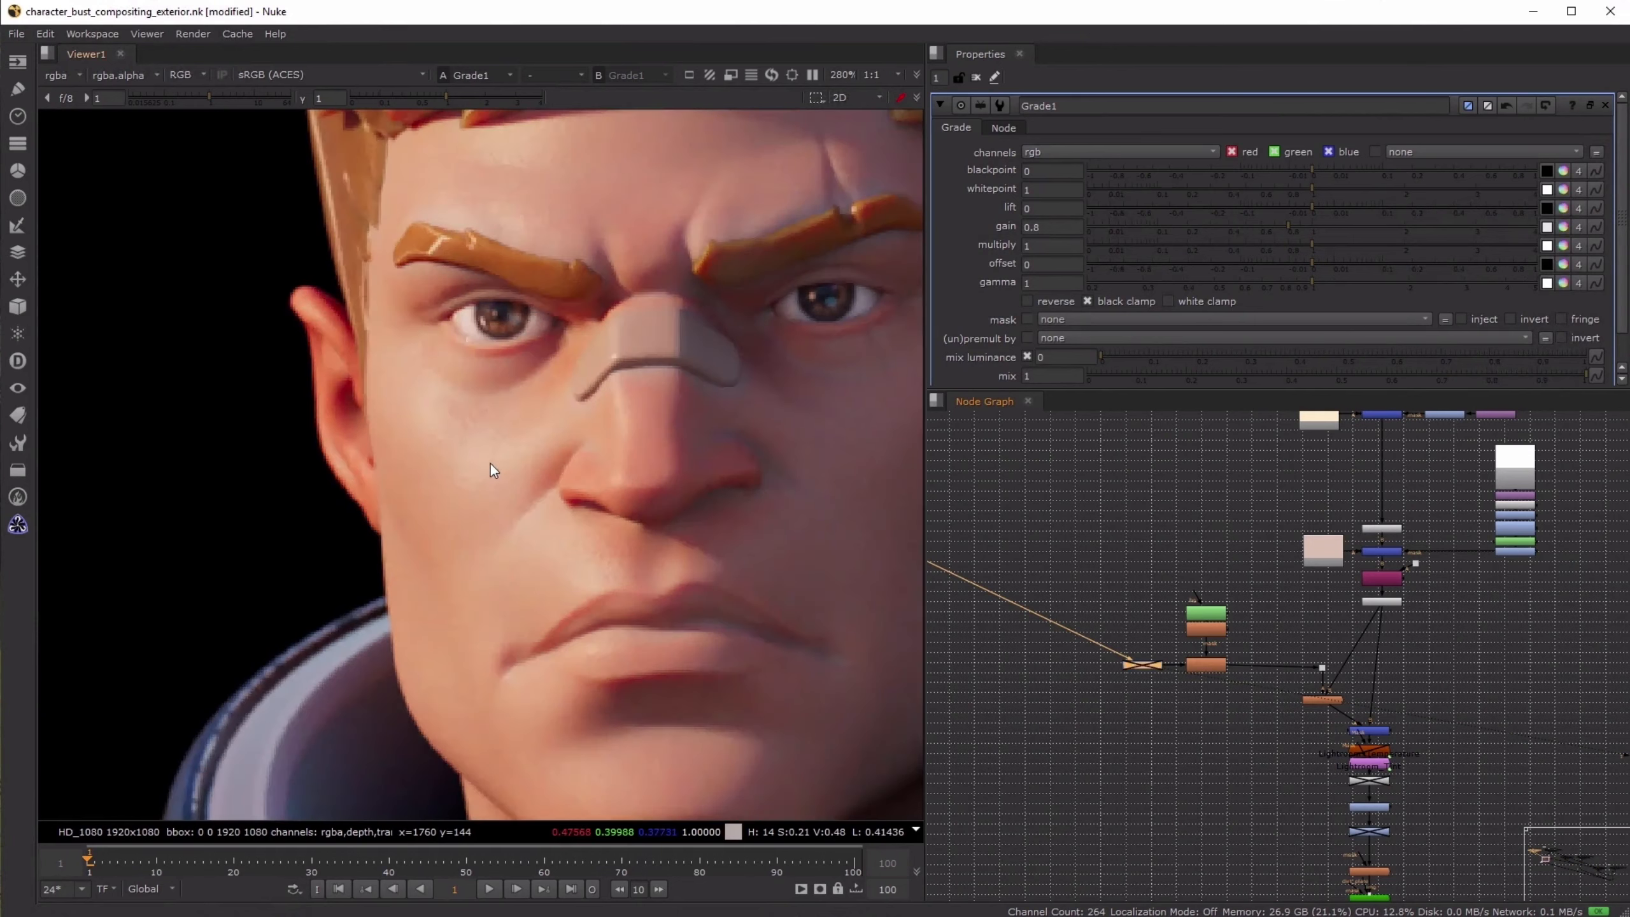
key(d)
key(d)
key(d)
key(d)
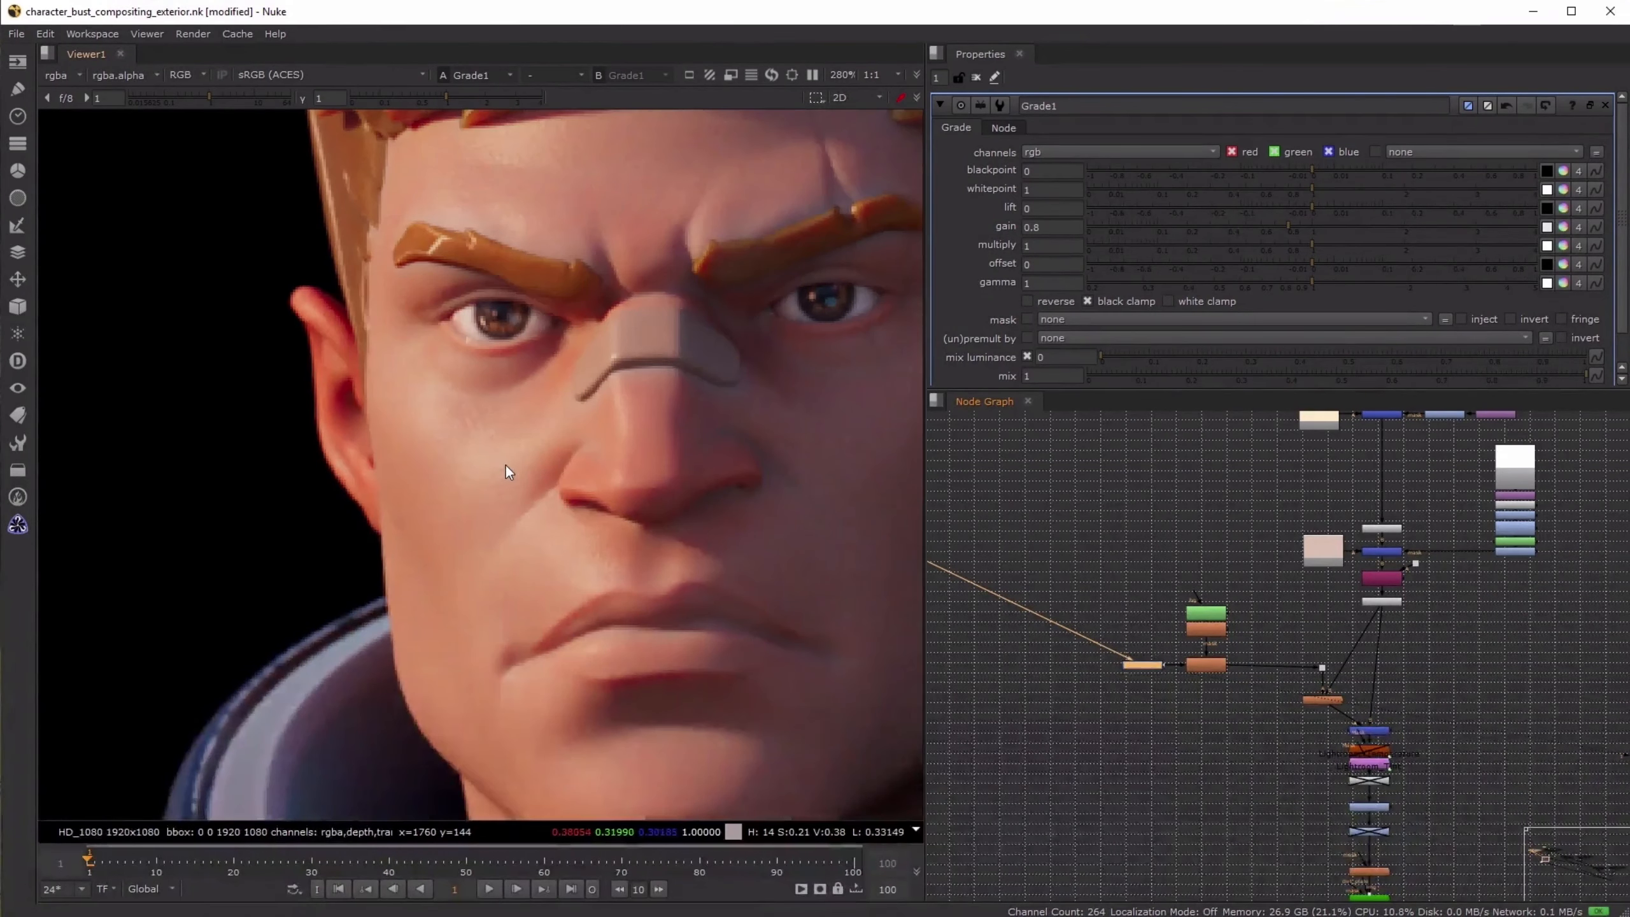
key(d)
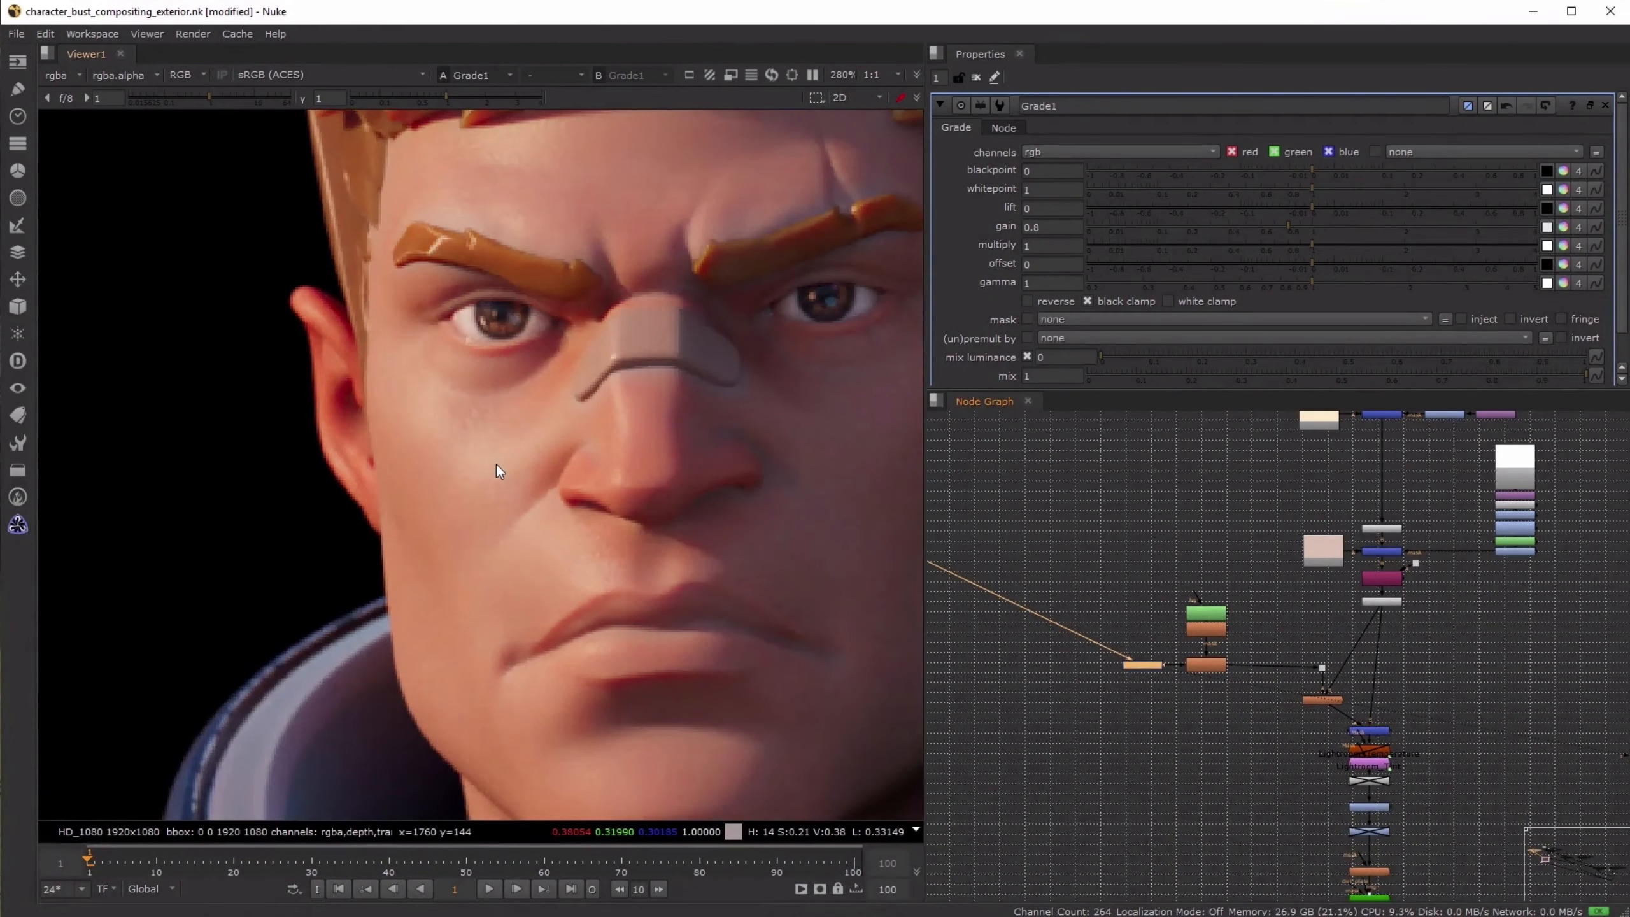
- Add an unconnected Sharpen node in the empty space below Sharpen1
scroll(1221, 685, up, 4)
scroll(1216, 675, up, 1)
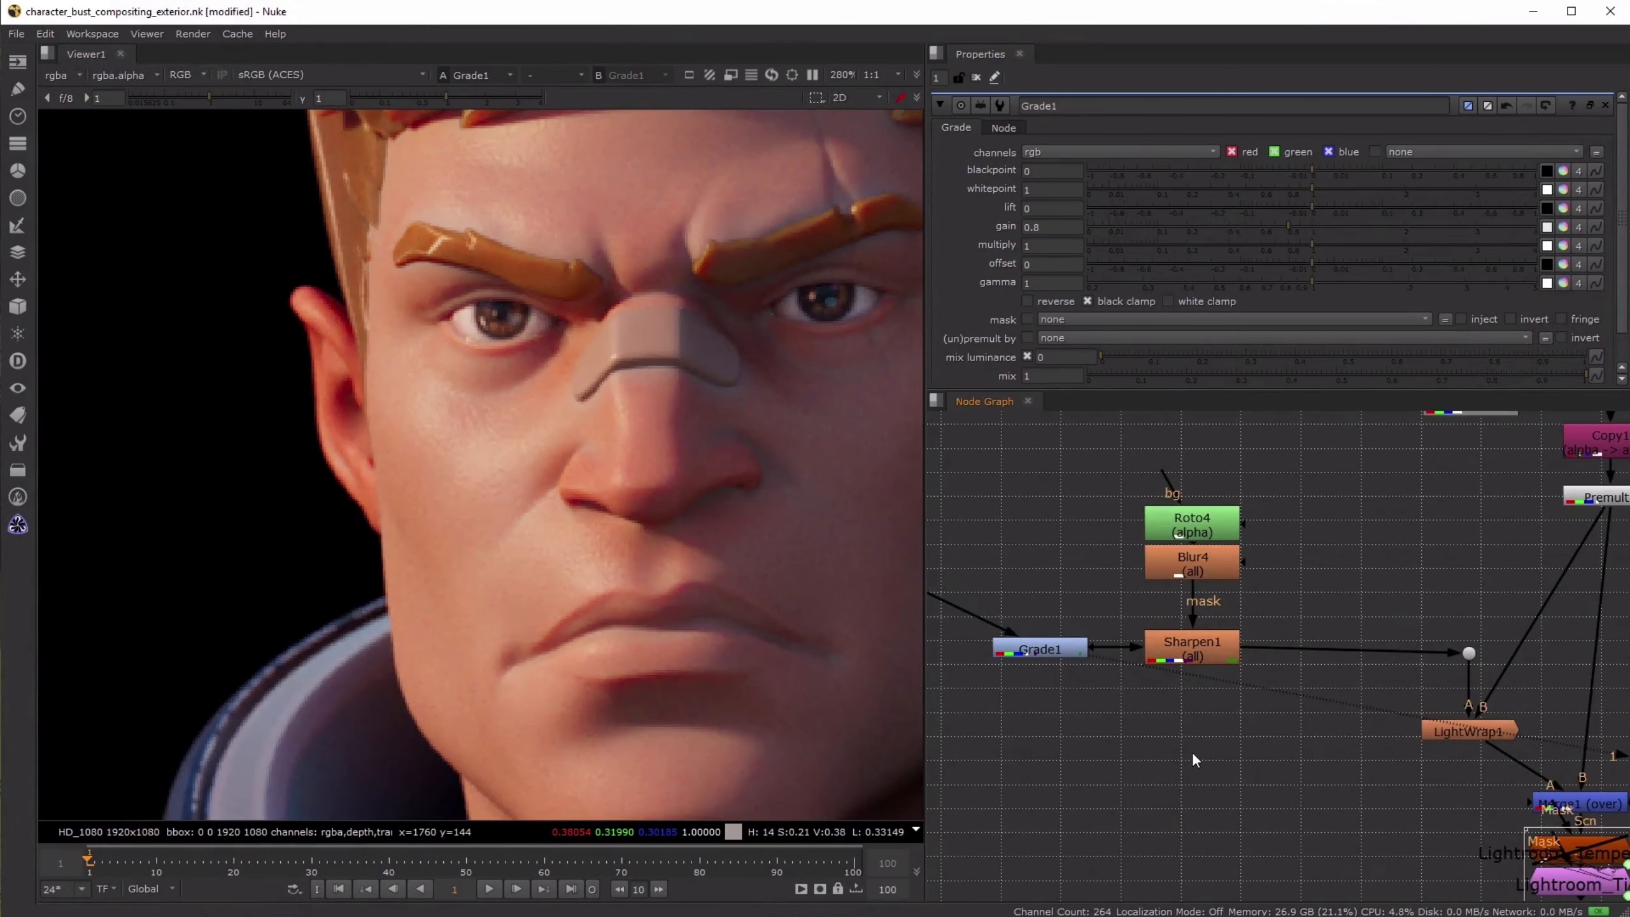
key(Tab)
text(shar)
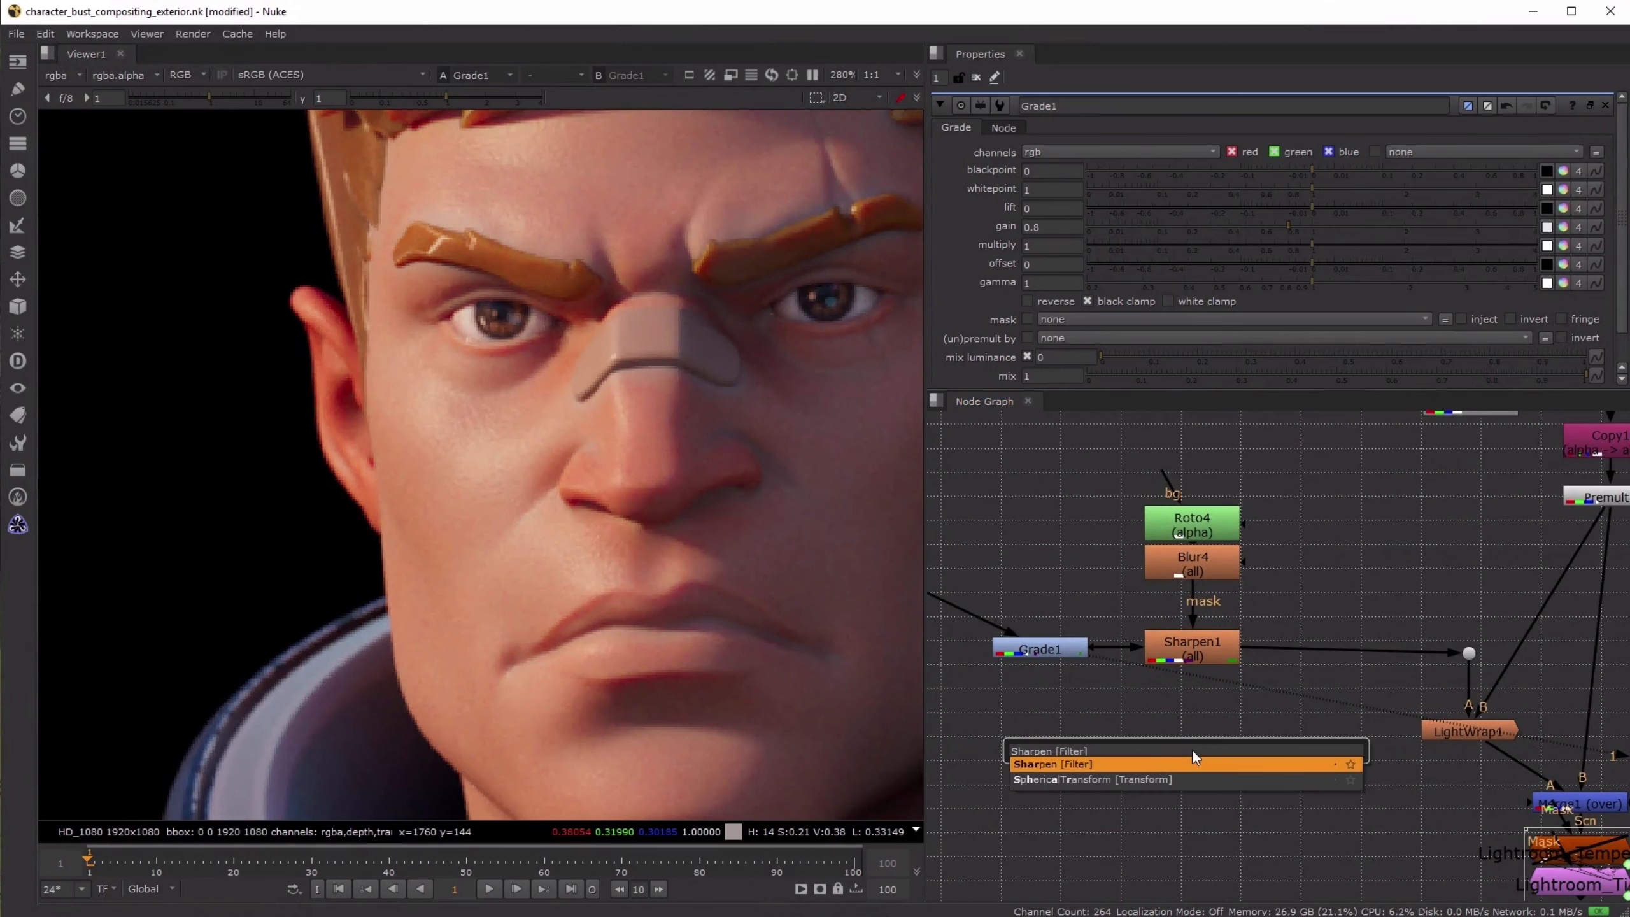
key(Return)
- View Sharpen1 and toggle it off and on to compare the sharpening around the character's eyes and nose
click(1208, 646)
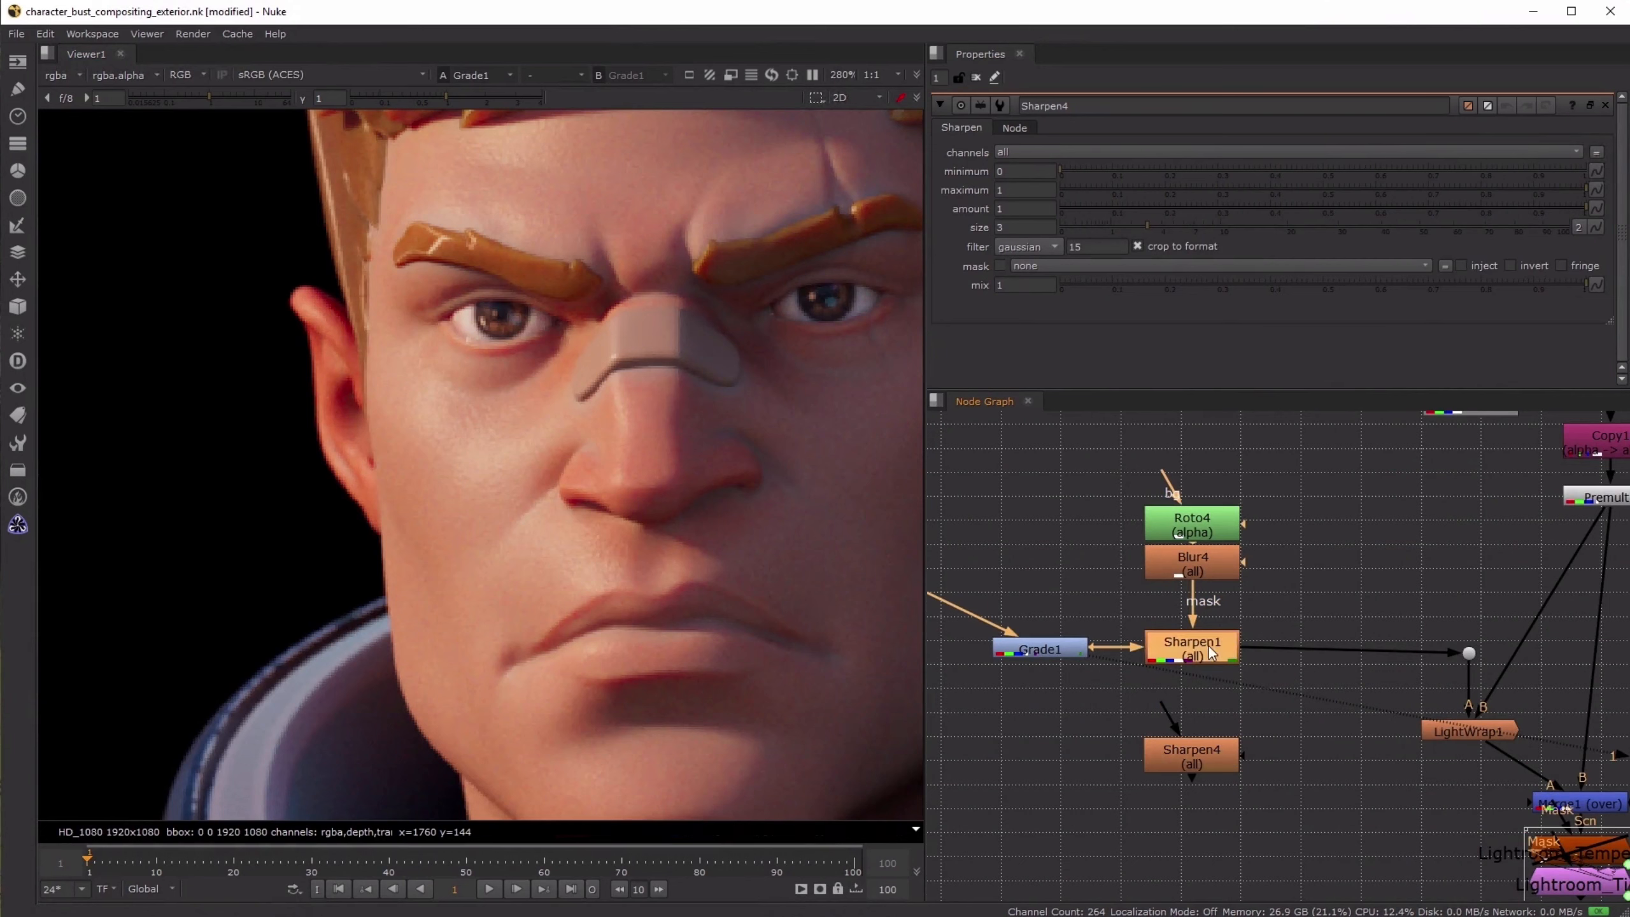
key(1)
scroll(575, 332, up, 3)
key(d)
key(d)
key(d)
key(d)
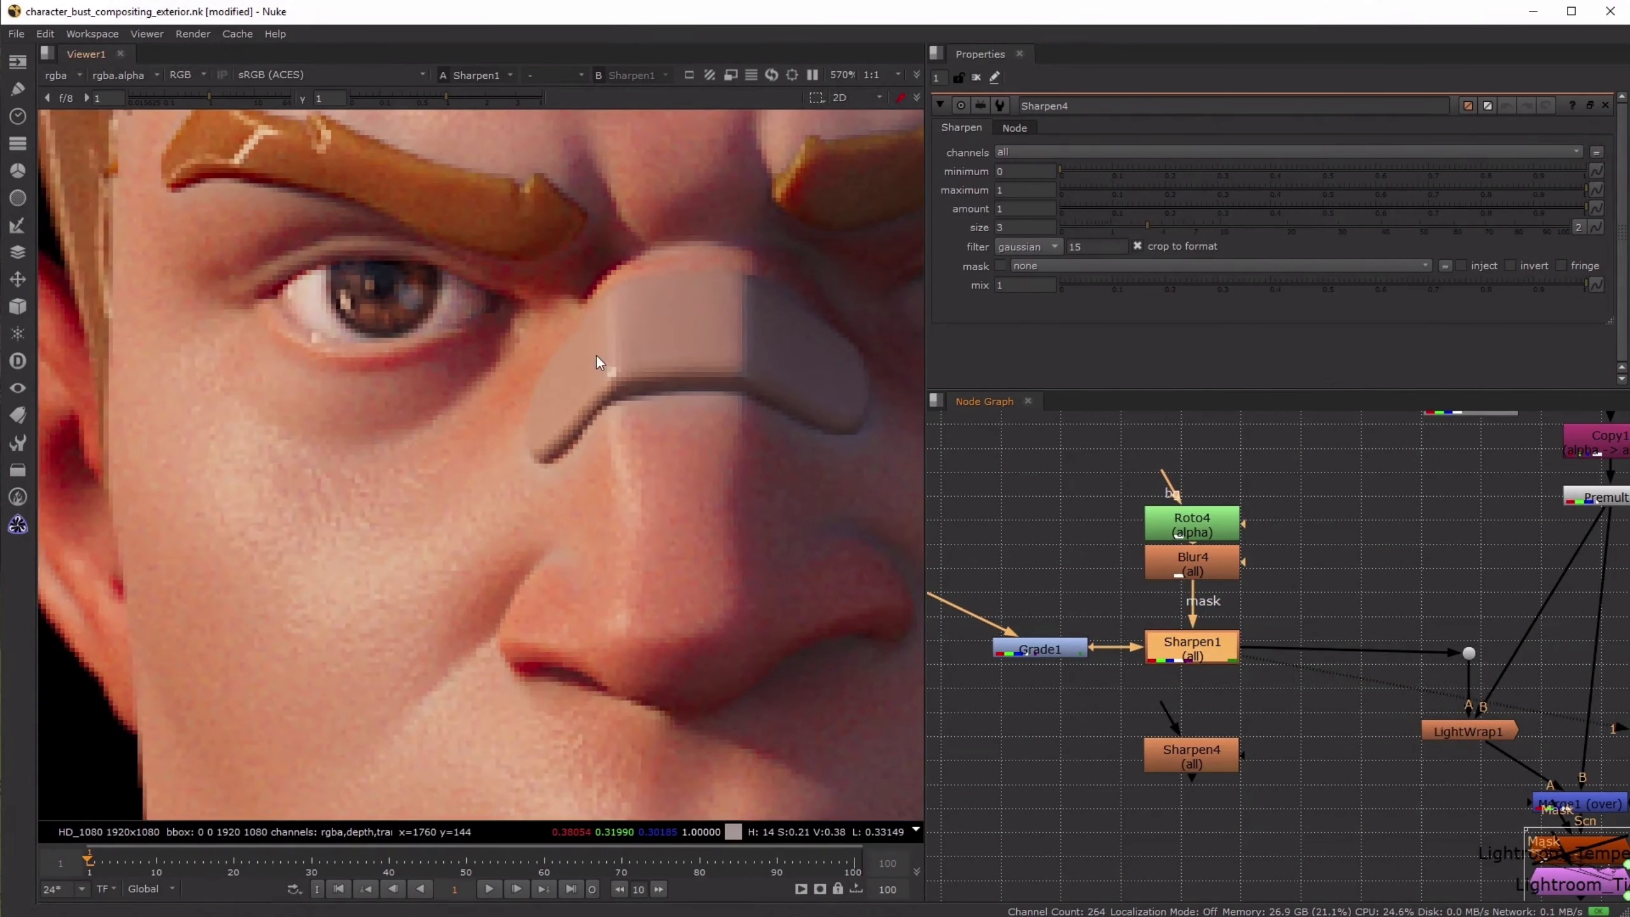
middle_drag(685, 395, 393, 546)
scroll(593, 525, down, 3)
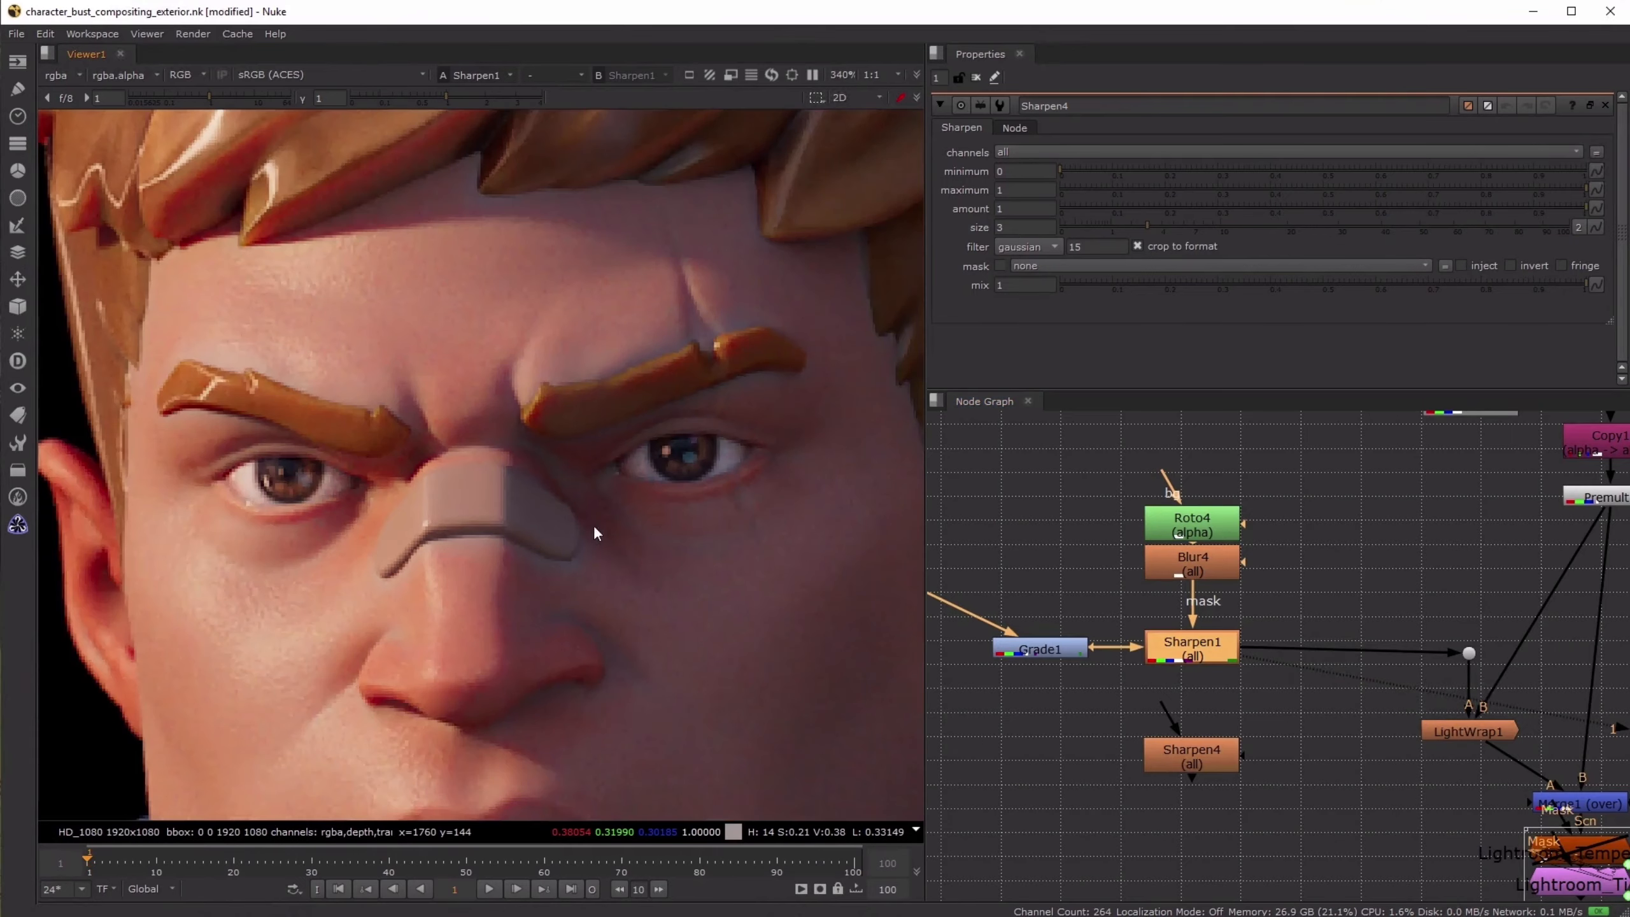
- Open the Sharpen1 properties, try a larger sharpening size on the face, and restore the size to 1.35
double_click(1216, 650)
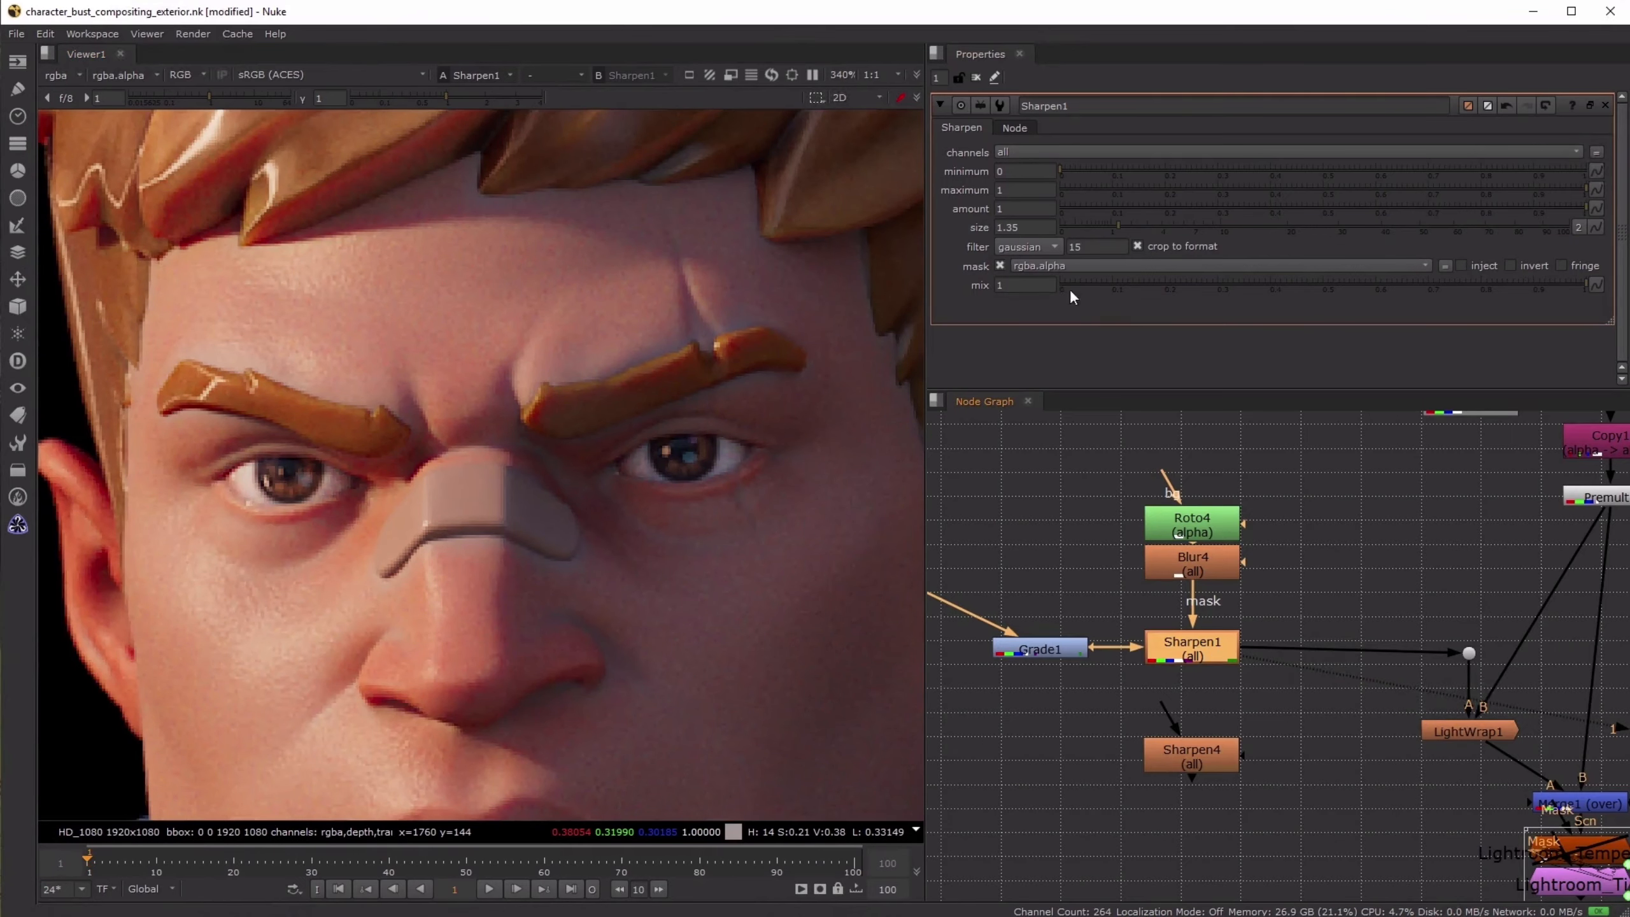
click(1001, 227)
key(Up)
key(Up)
key(Up)
key(Up)
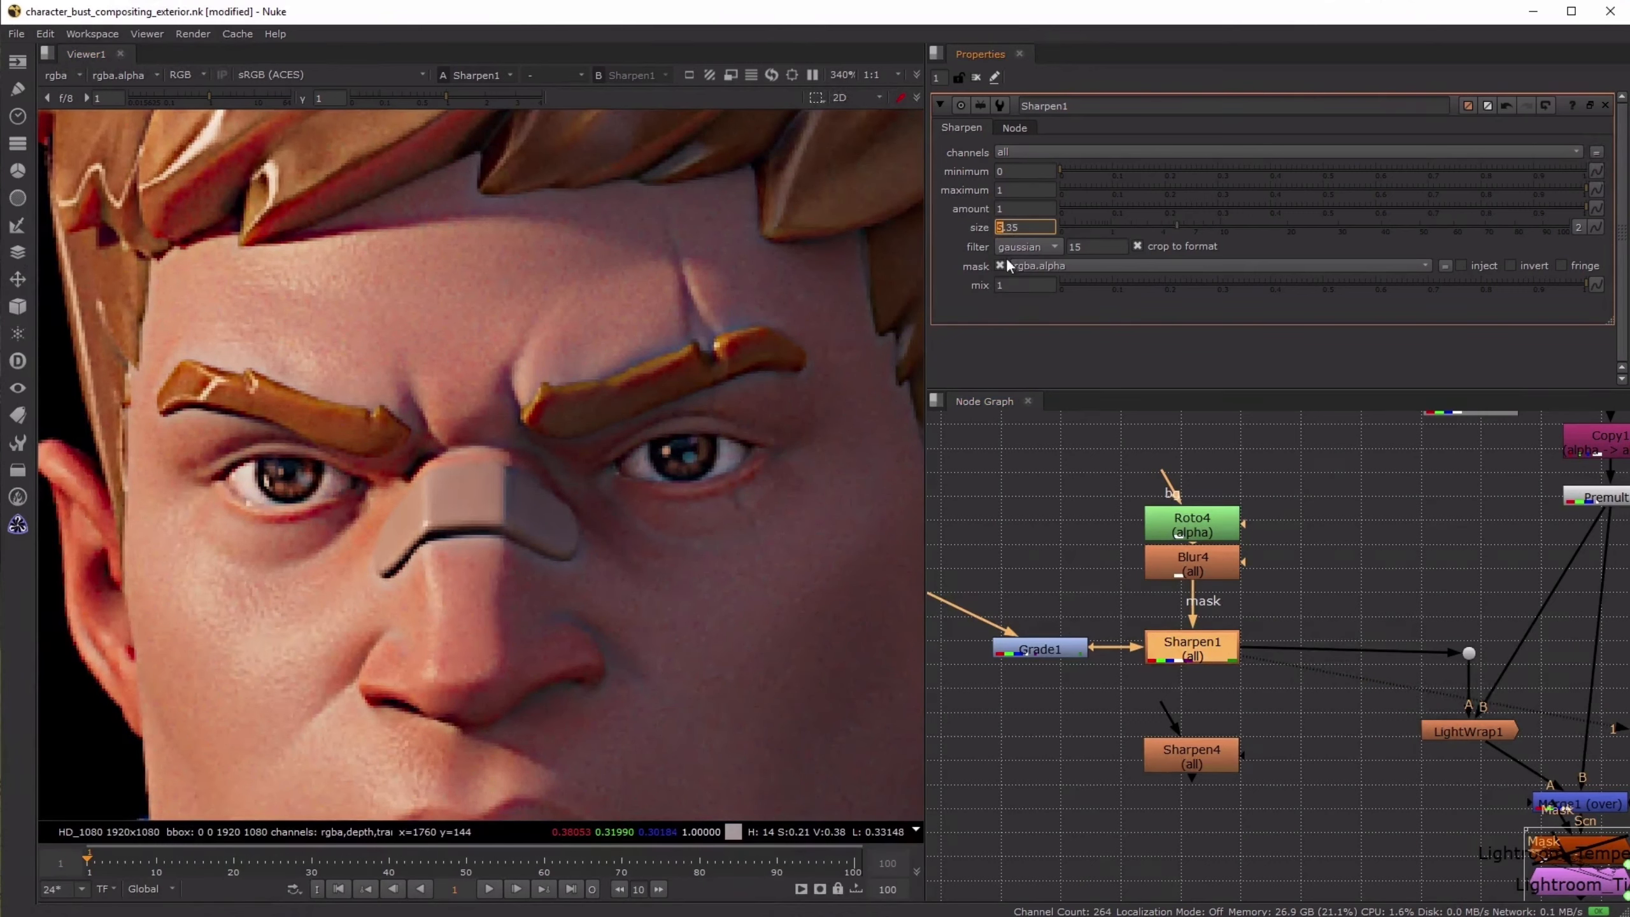
key(Down)
key(Down)
key(Down)
key(Down)
click(1202, 655)
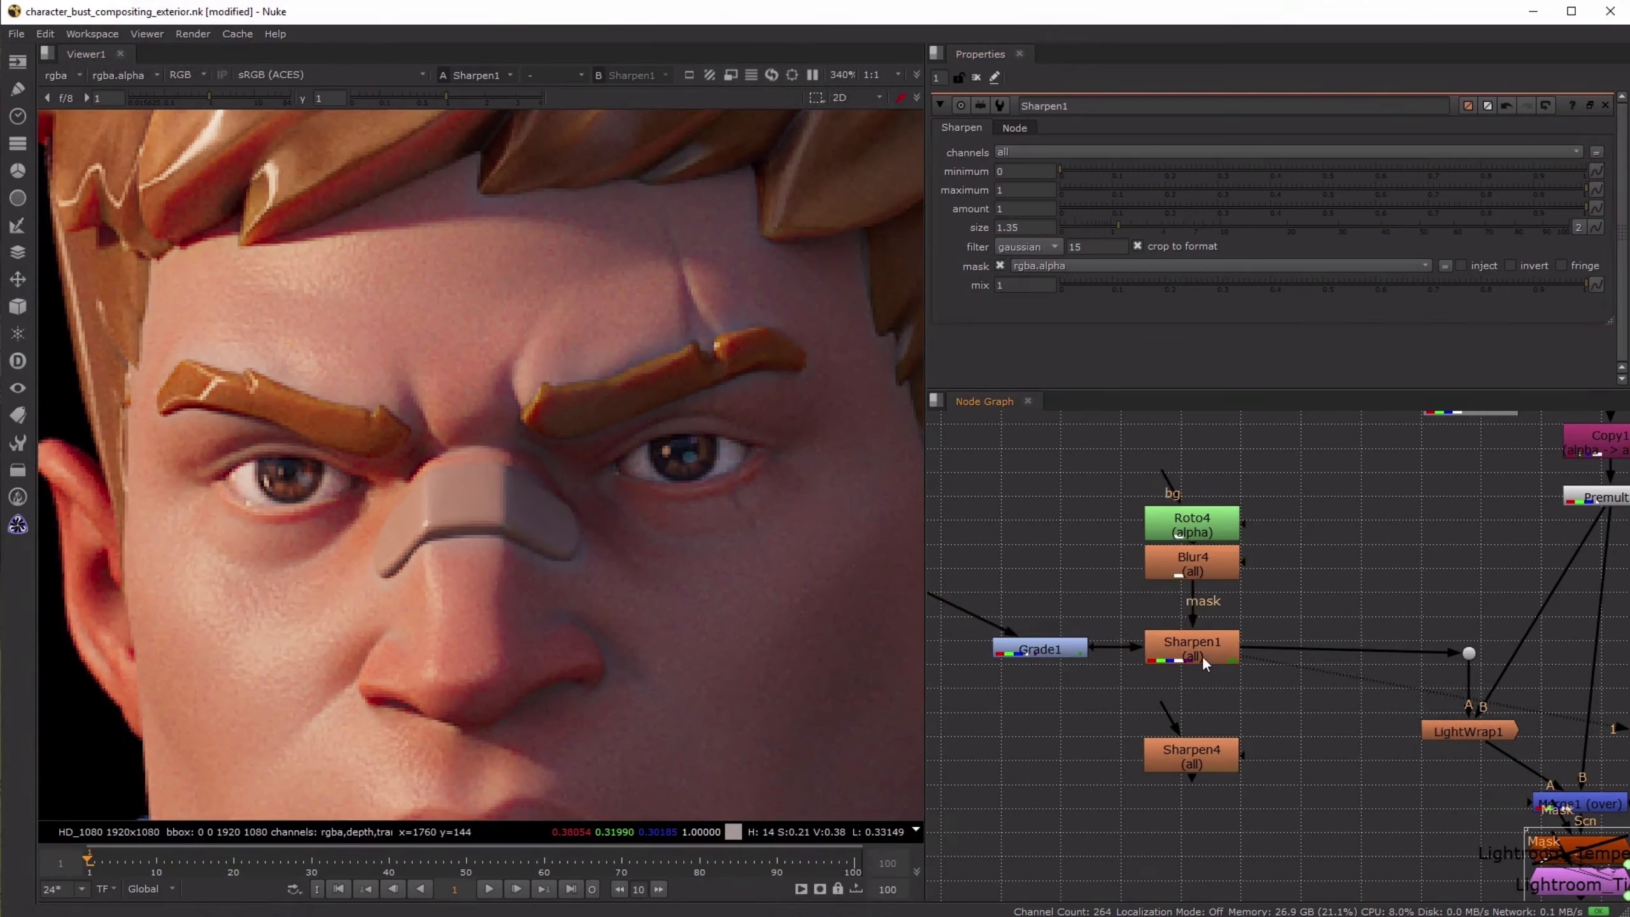
- Toggle Sharpen1 off and on repeatedly to compare the eye and nose detail at high magnification
key(d)
key(d)
scroll(652, 476, up, 3)
scroll(653, 478, up, 1)
key(d)
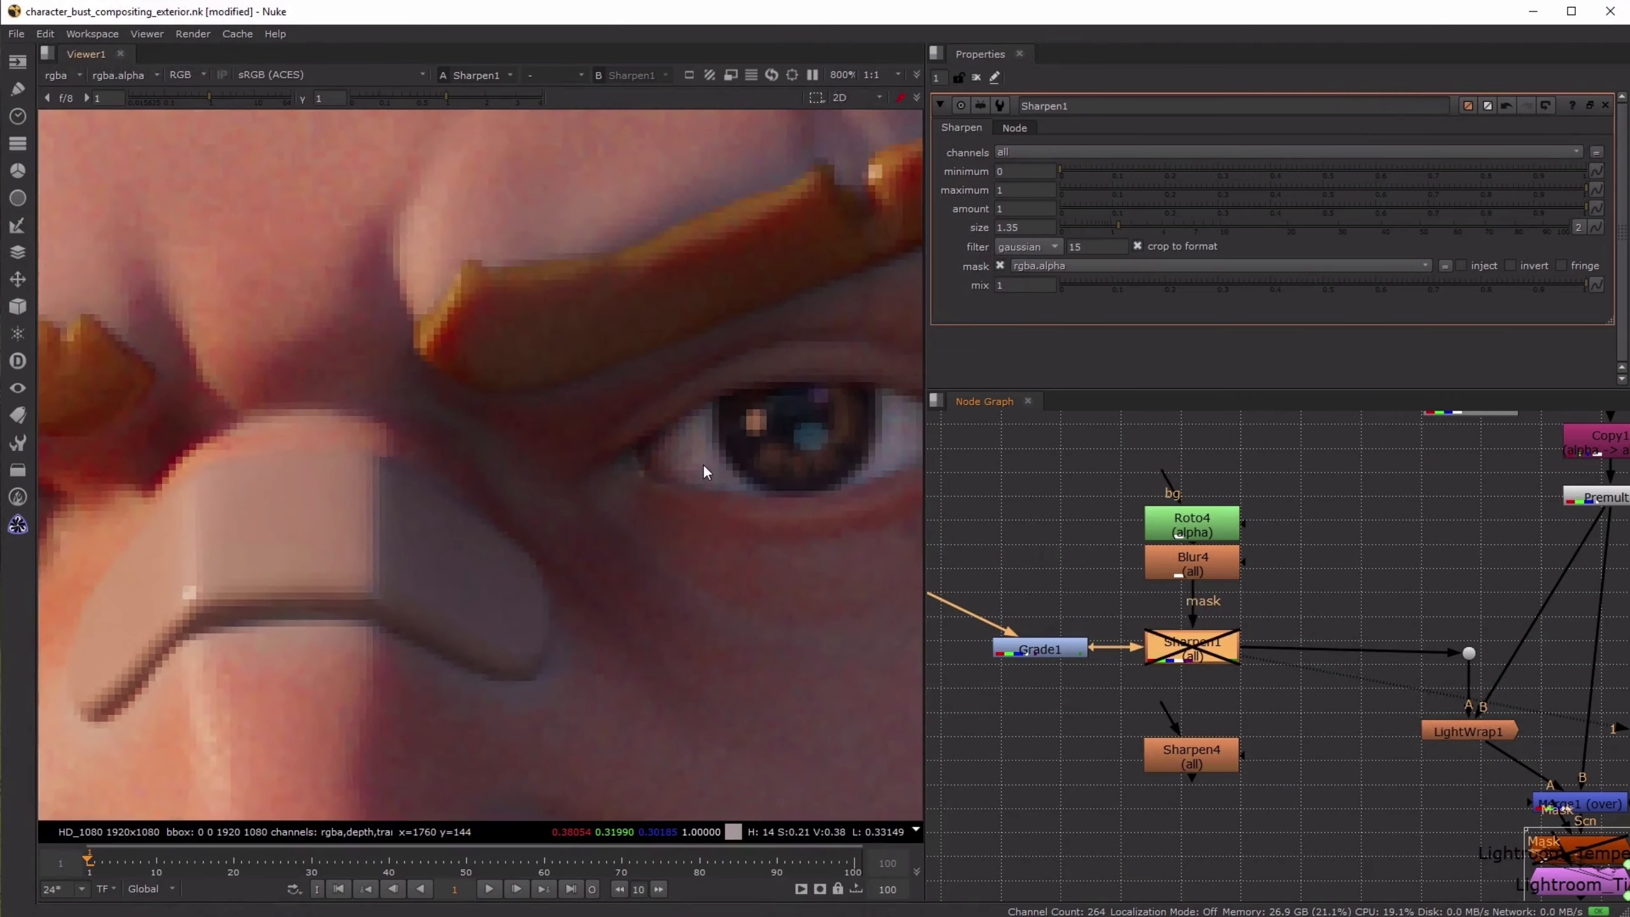
key(d)
key(d)
key(d)
key(d)
key(d)
scroll(685, 446, down, 8)
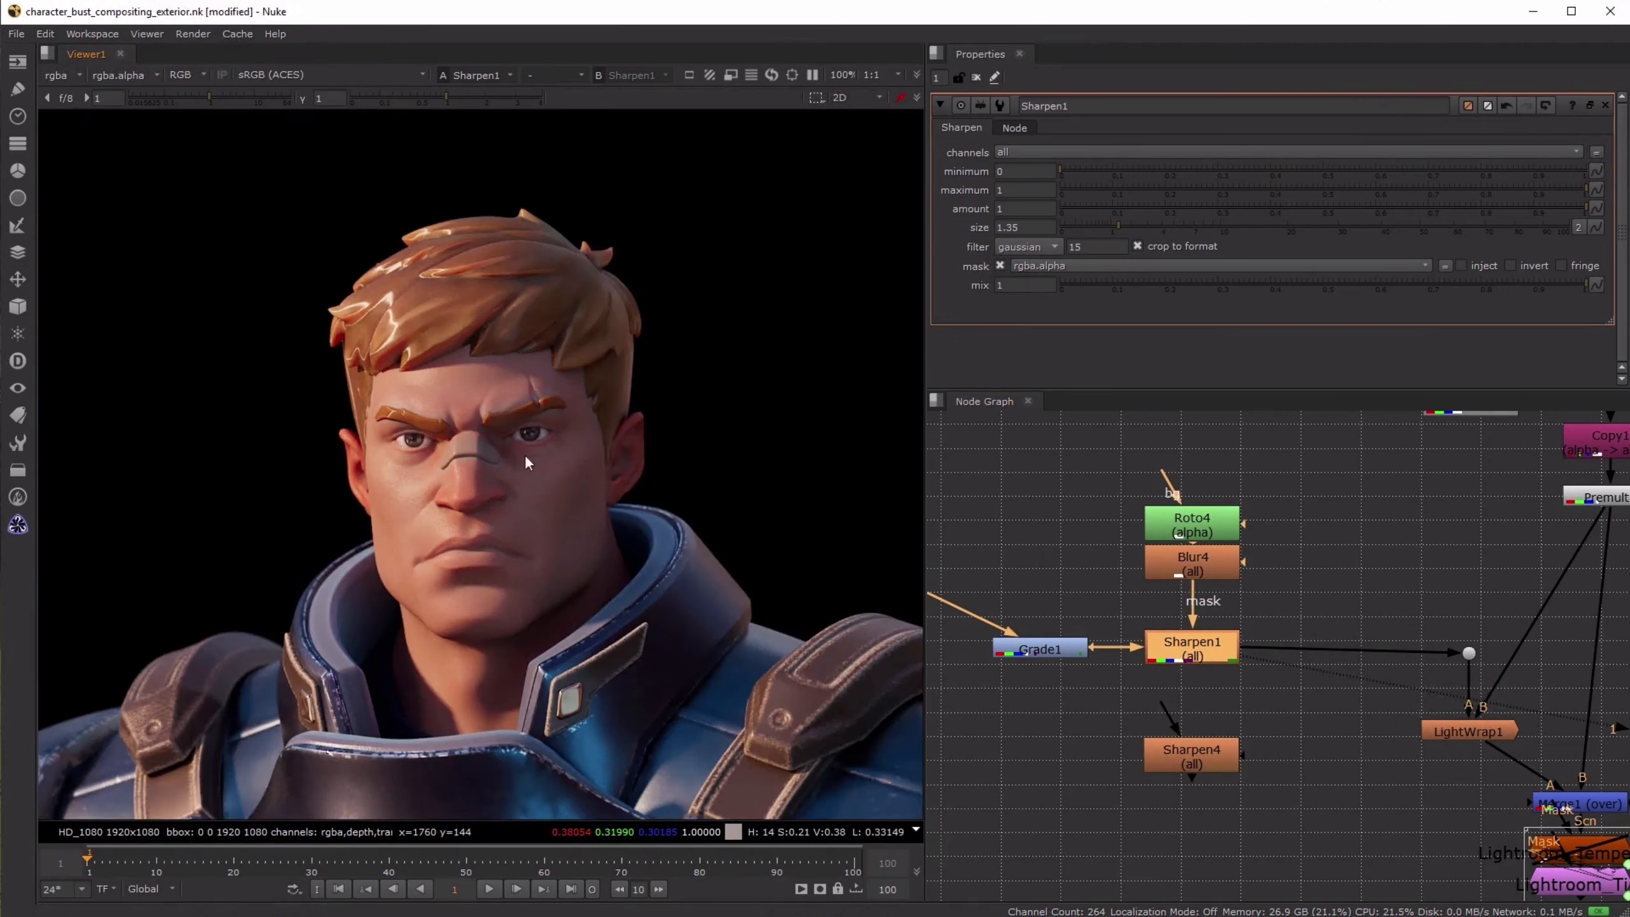
- View the output of LightWrap1, and compare it with the character placed over the background in Merge1
scroll(1375, 584, down, 3)
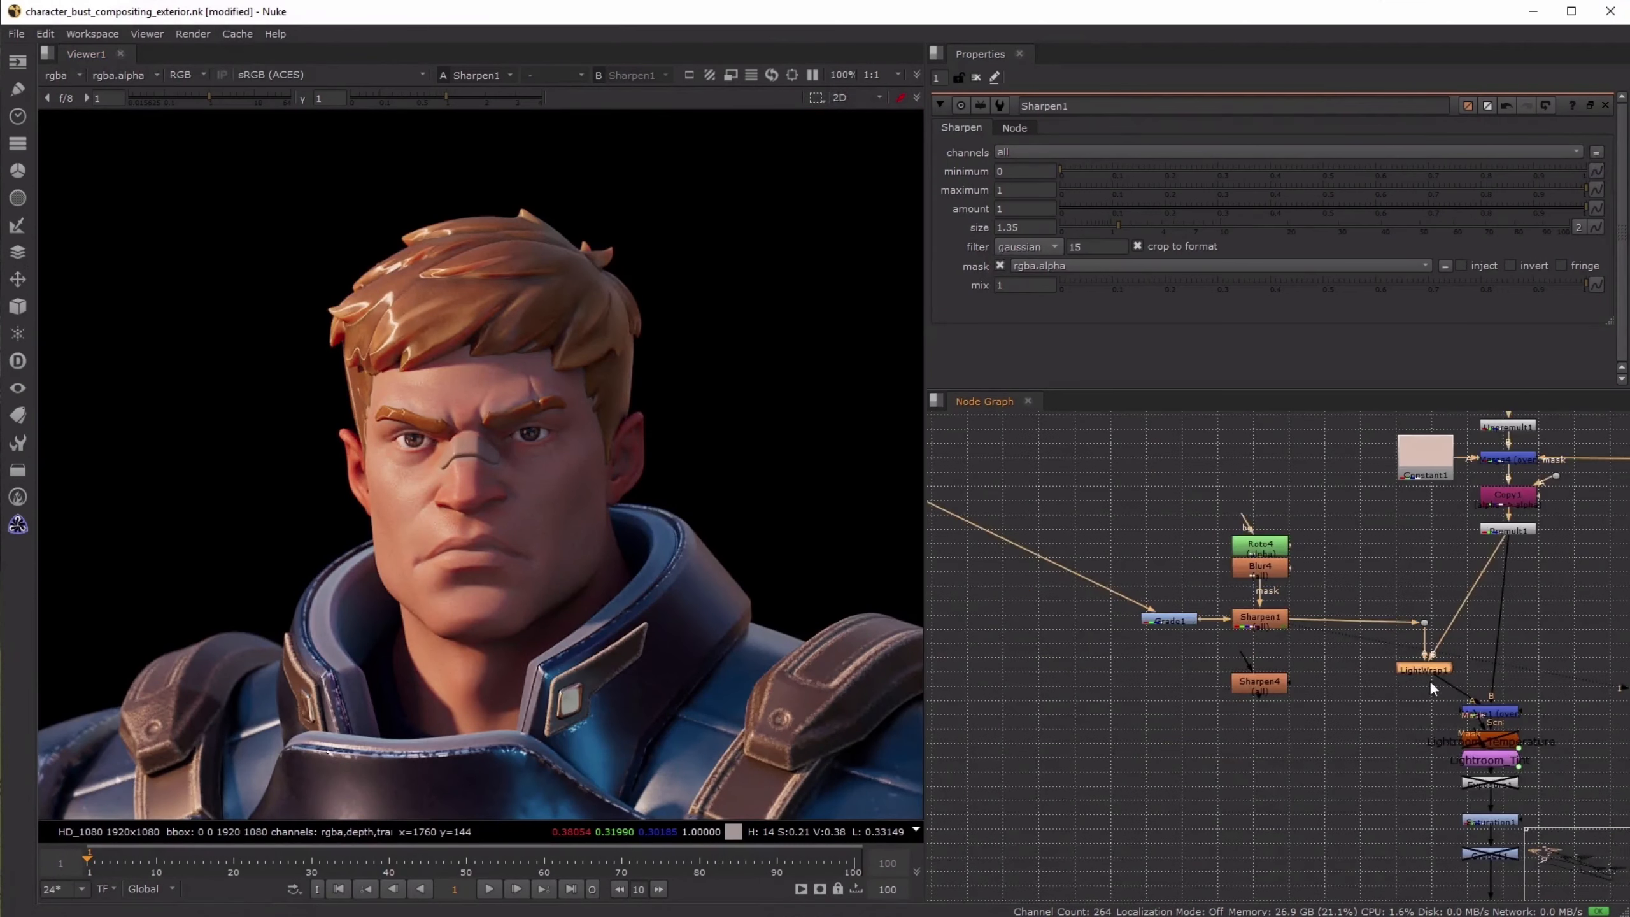
scroll(1427, 680, up, 5)
drag(1156, 702, 1321, 671)
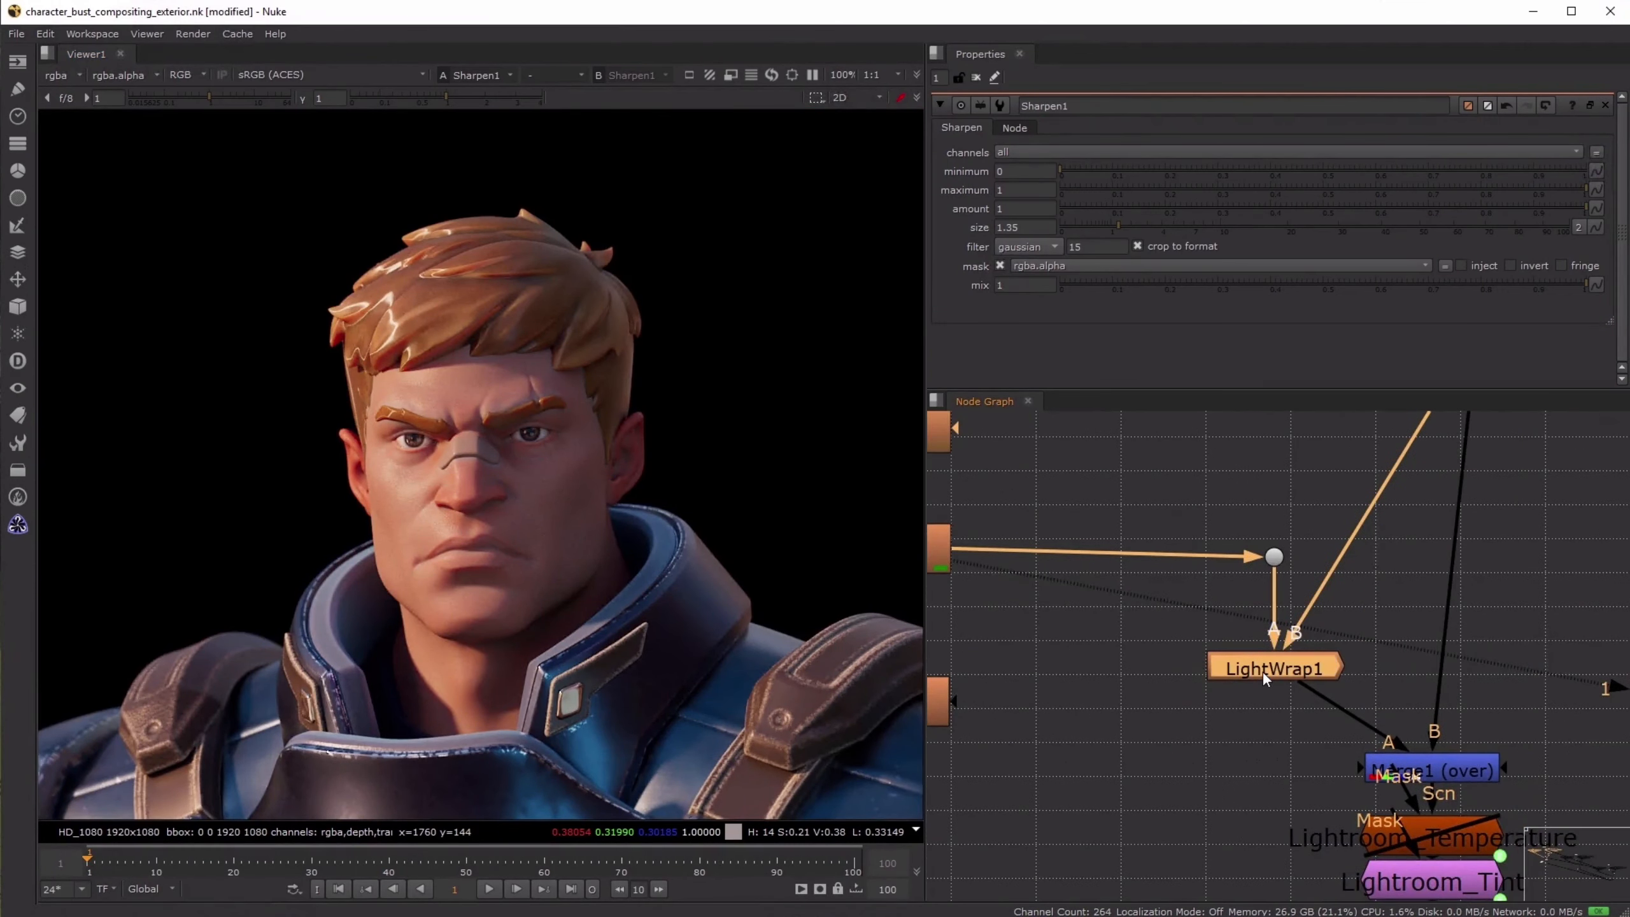
key(1)
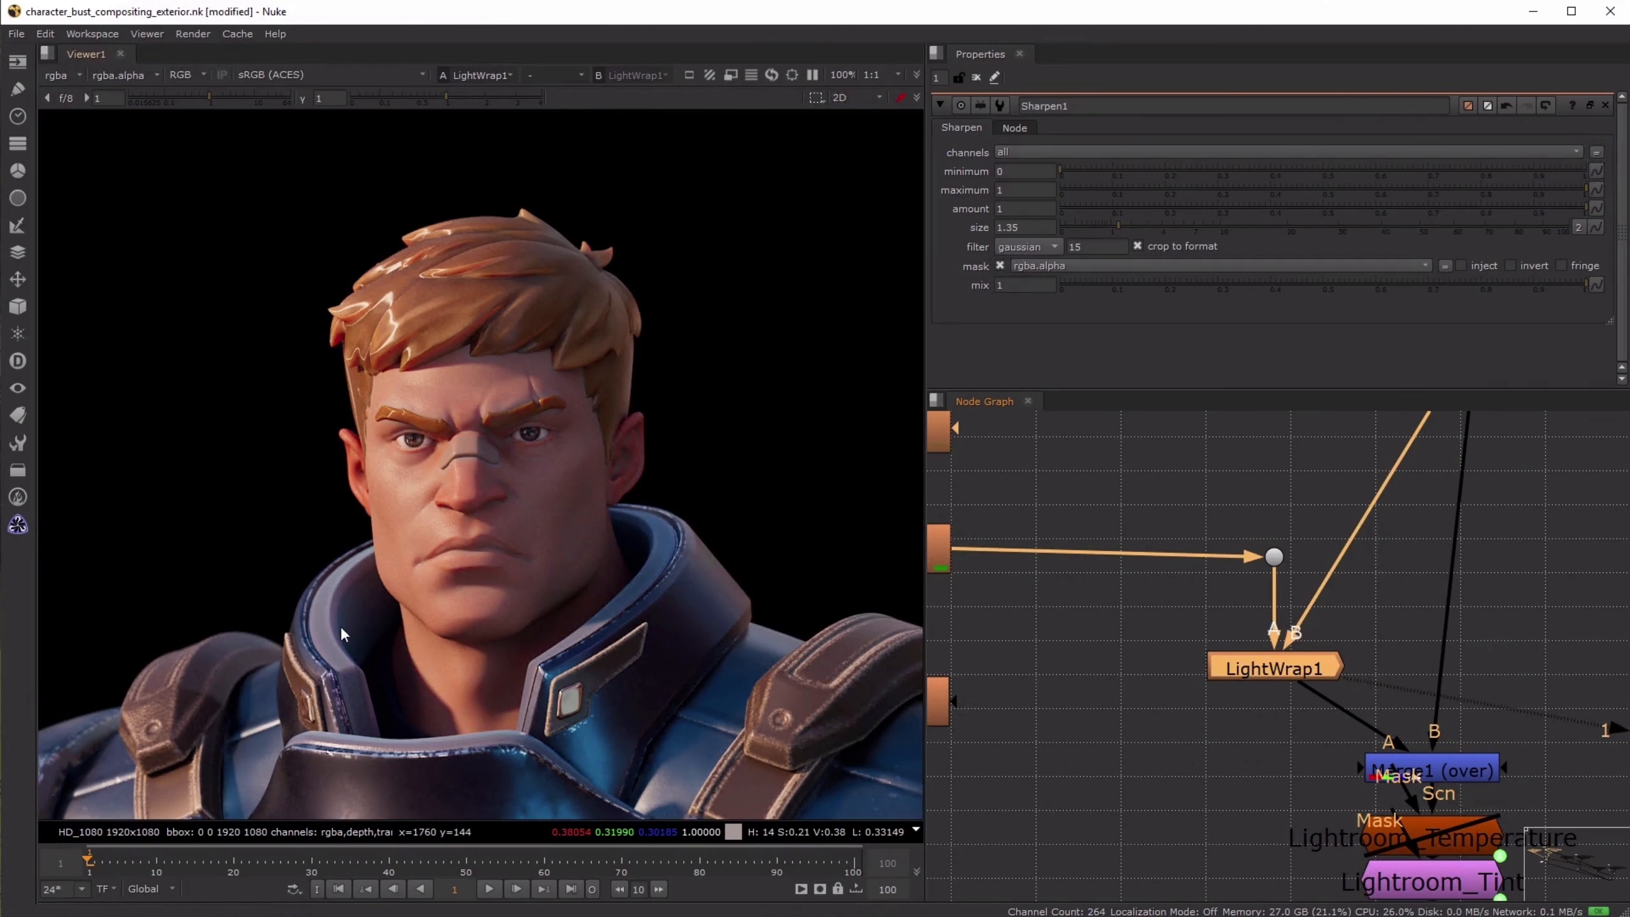
click(1452, 769)
key(1)
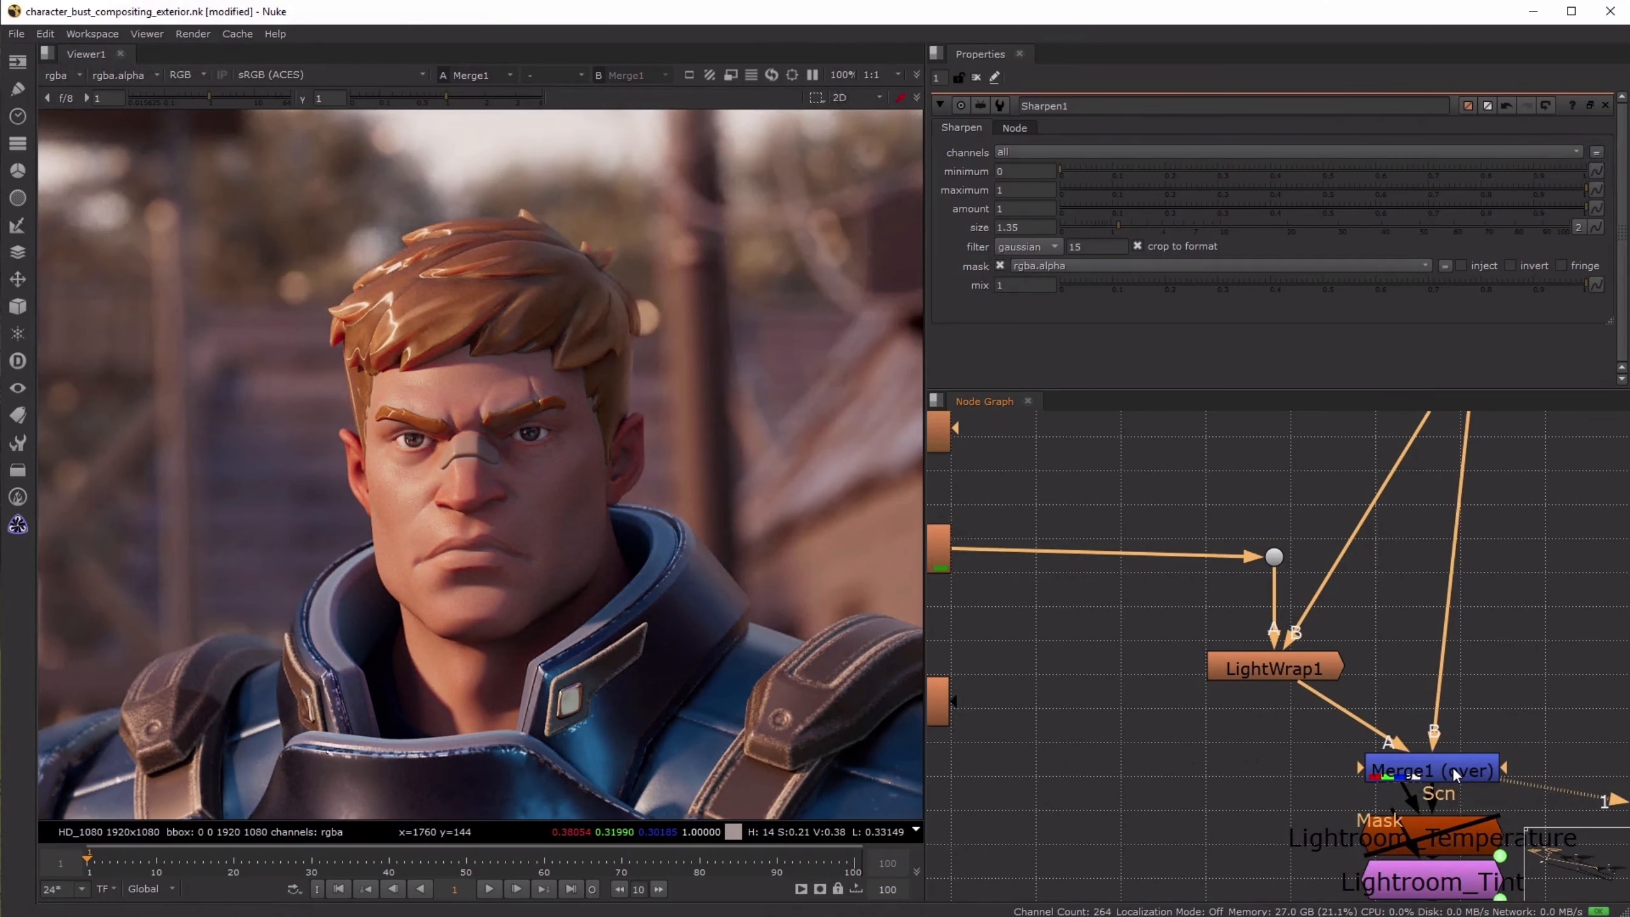
- Toggle LightWrap1 off and on to compare how the background light wraps around the character's hair edges
click(1293, 667)
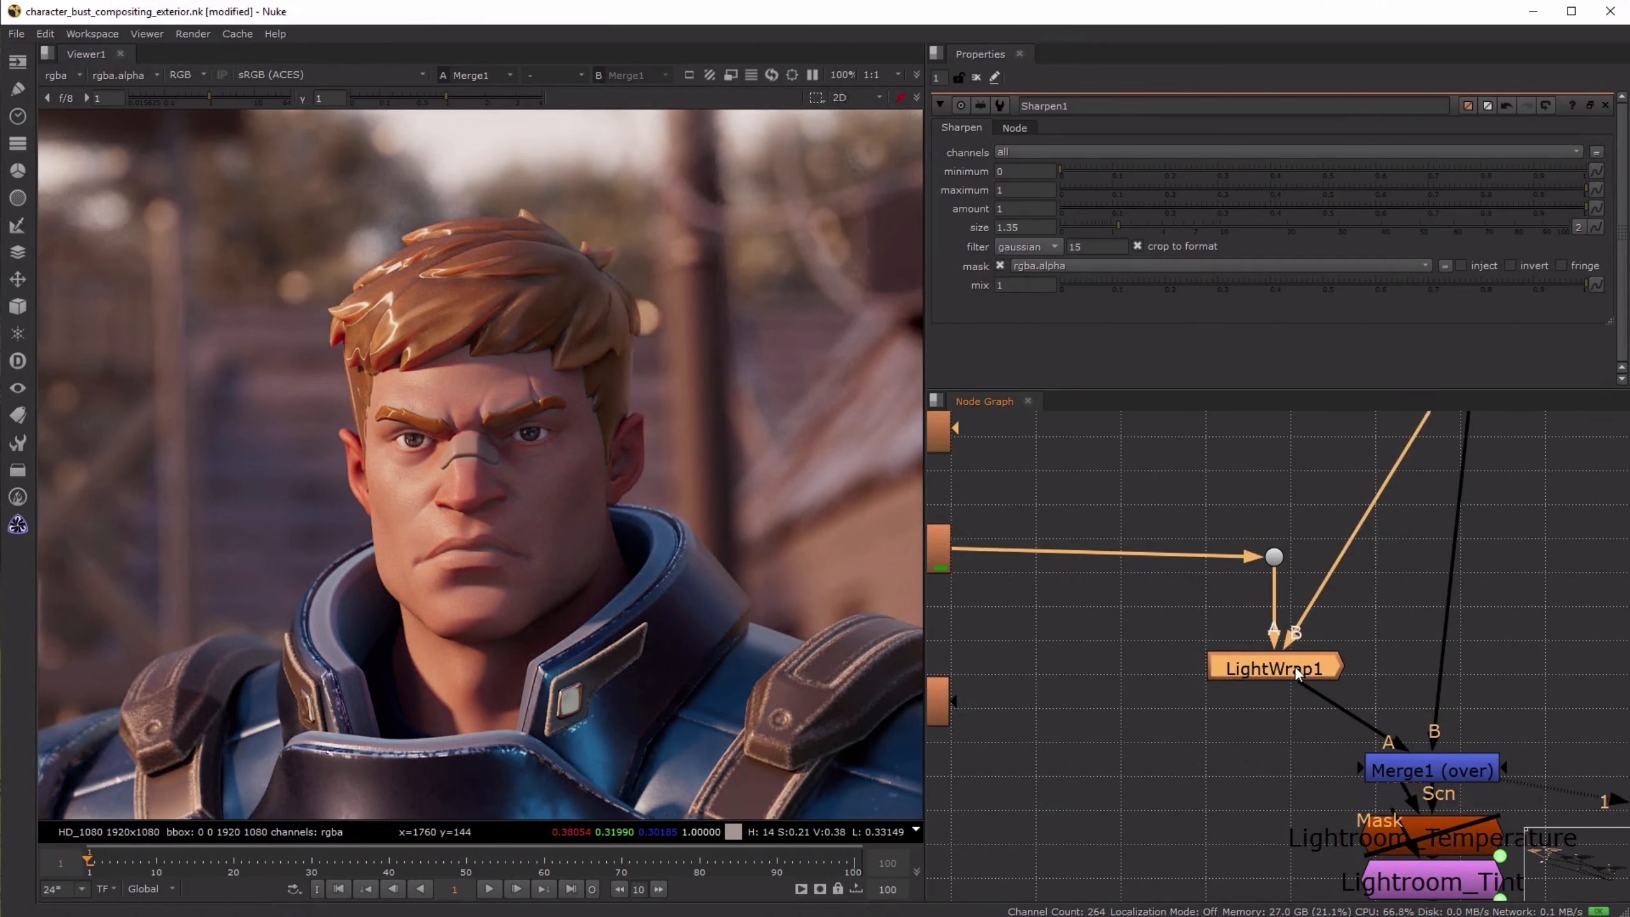
key(d)
key(d)
scroll(682, 285, up, 4)
key(d)
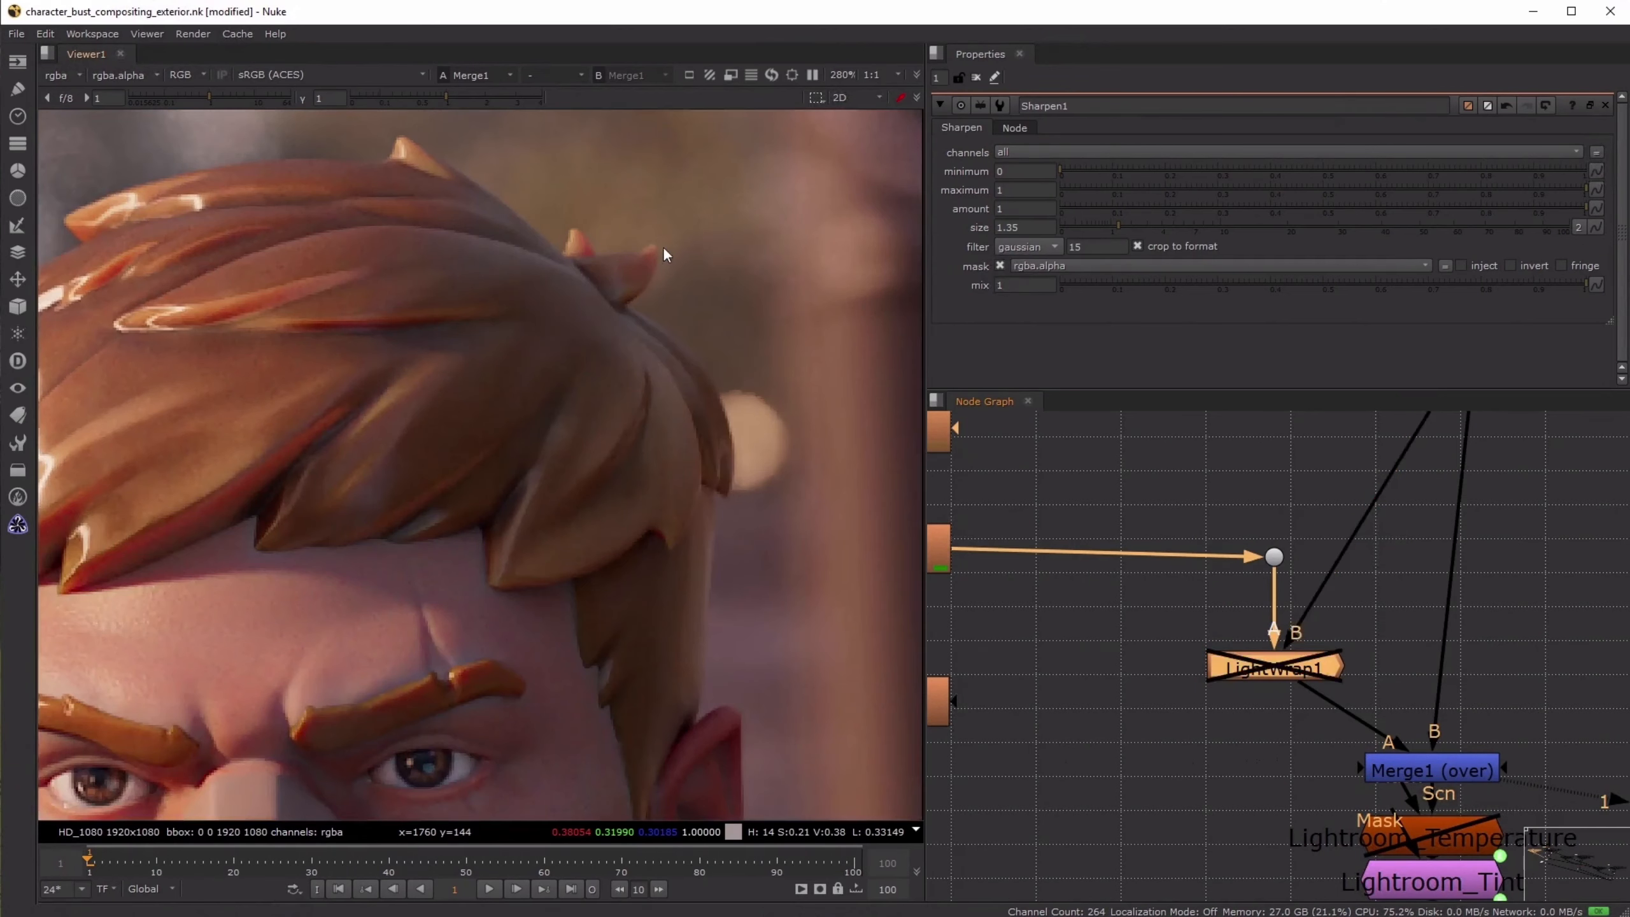
key(d)
key(d)
key(d)
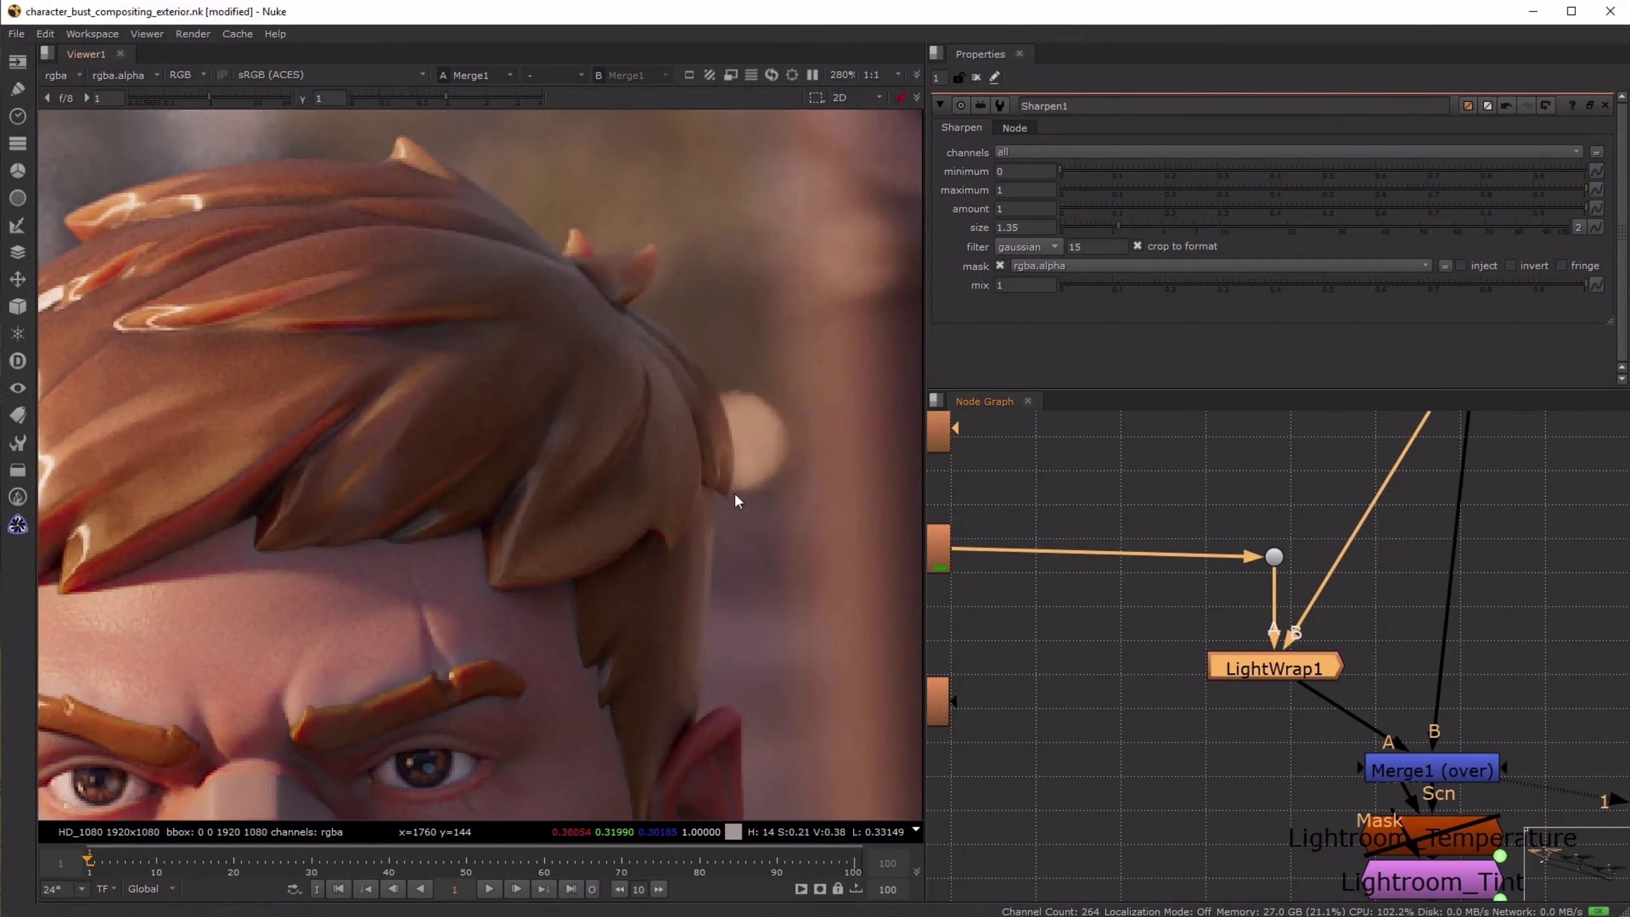
key(f)
key(f)
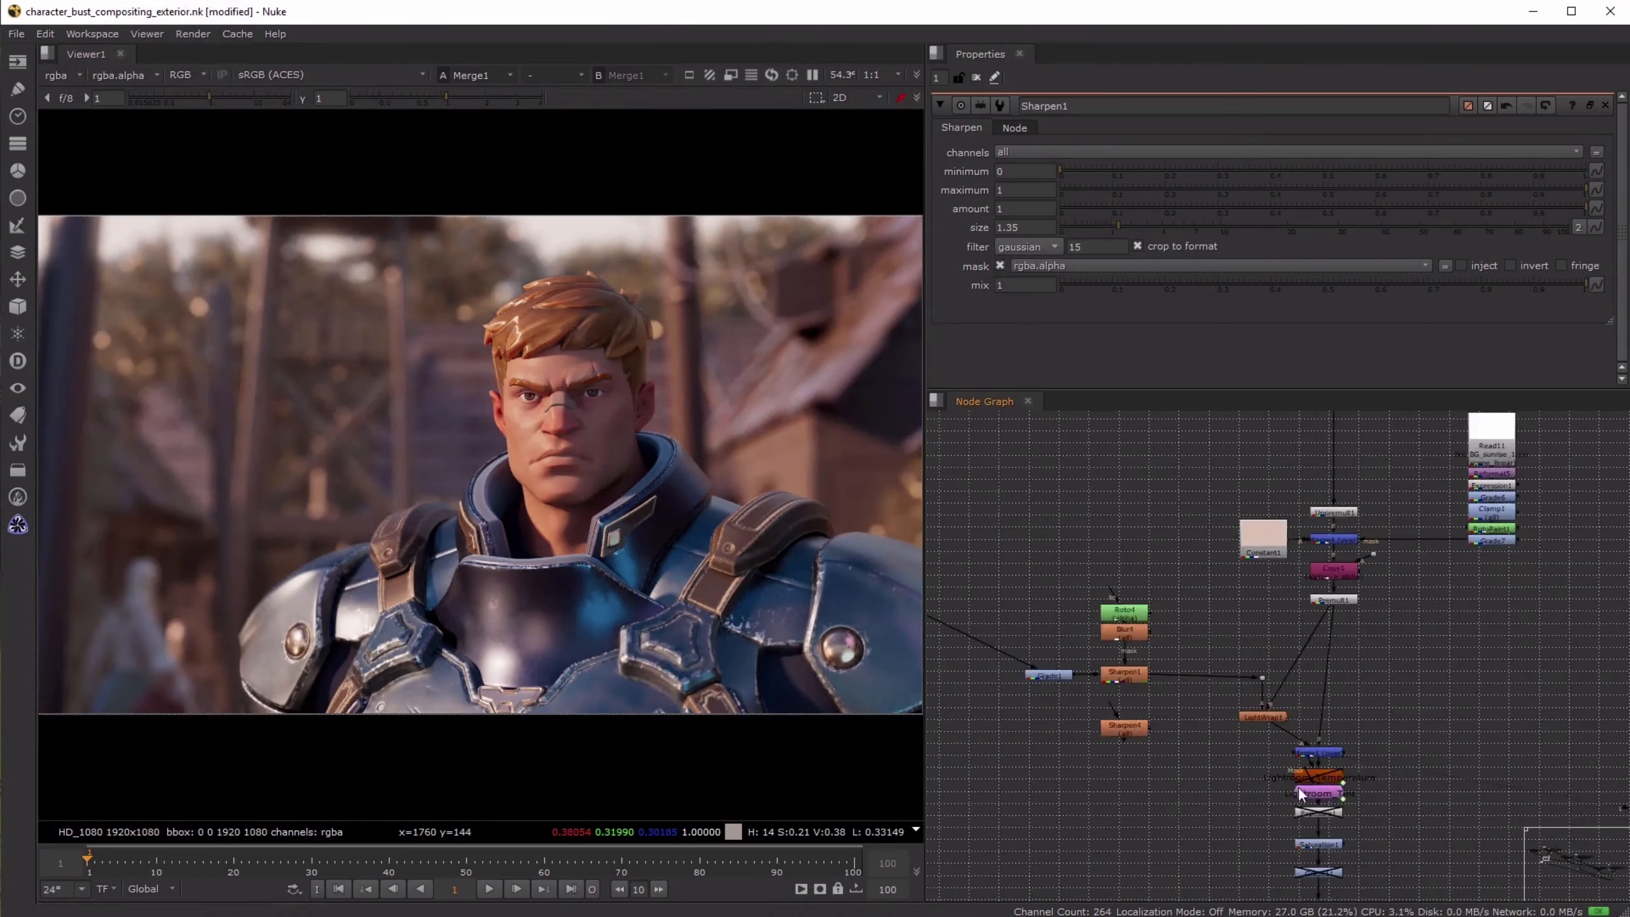
- View the final Crop2 output and switch between it and Merge1 to compare the effect of the finishing nodes
middle_drag(1299, 788, 1194, 422)
scroll(1288, 714, down, 1)
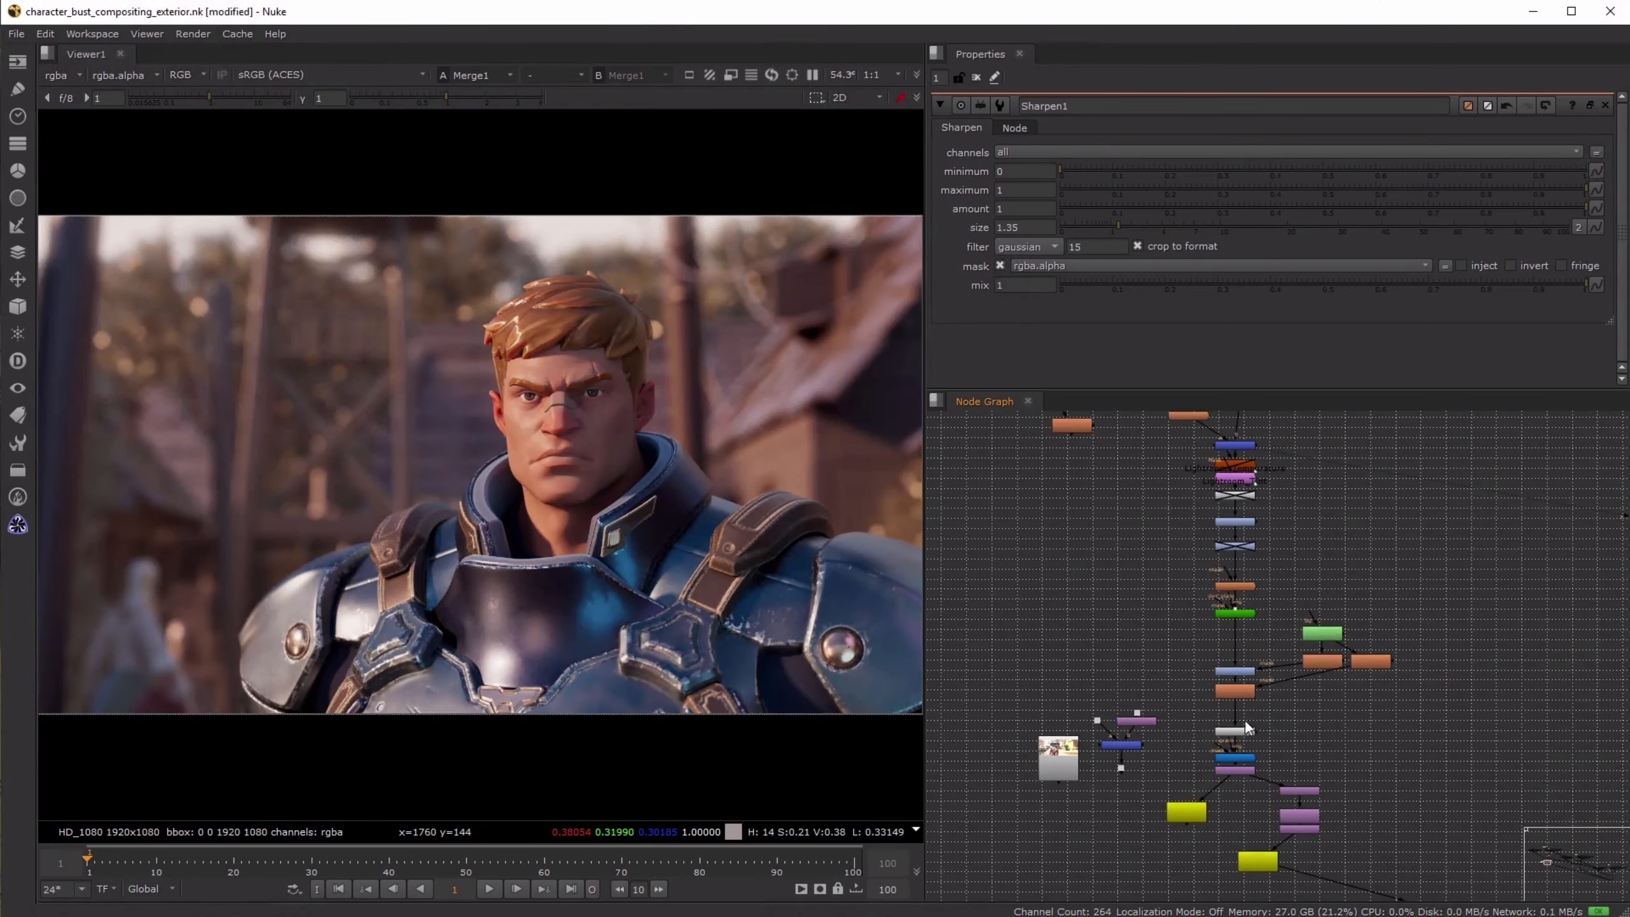
drag(1268, 788, 1192, 453)
click(1247, 447)
click(1238, 770)
key(1)
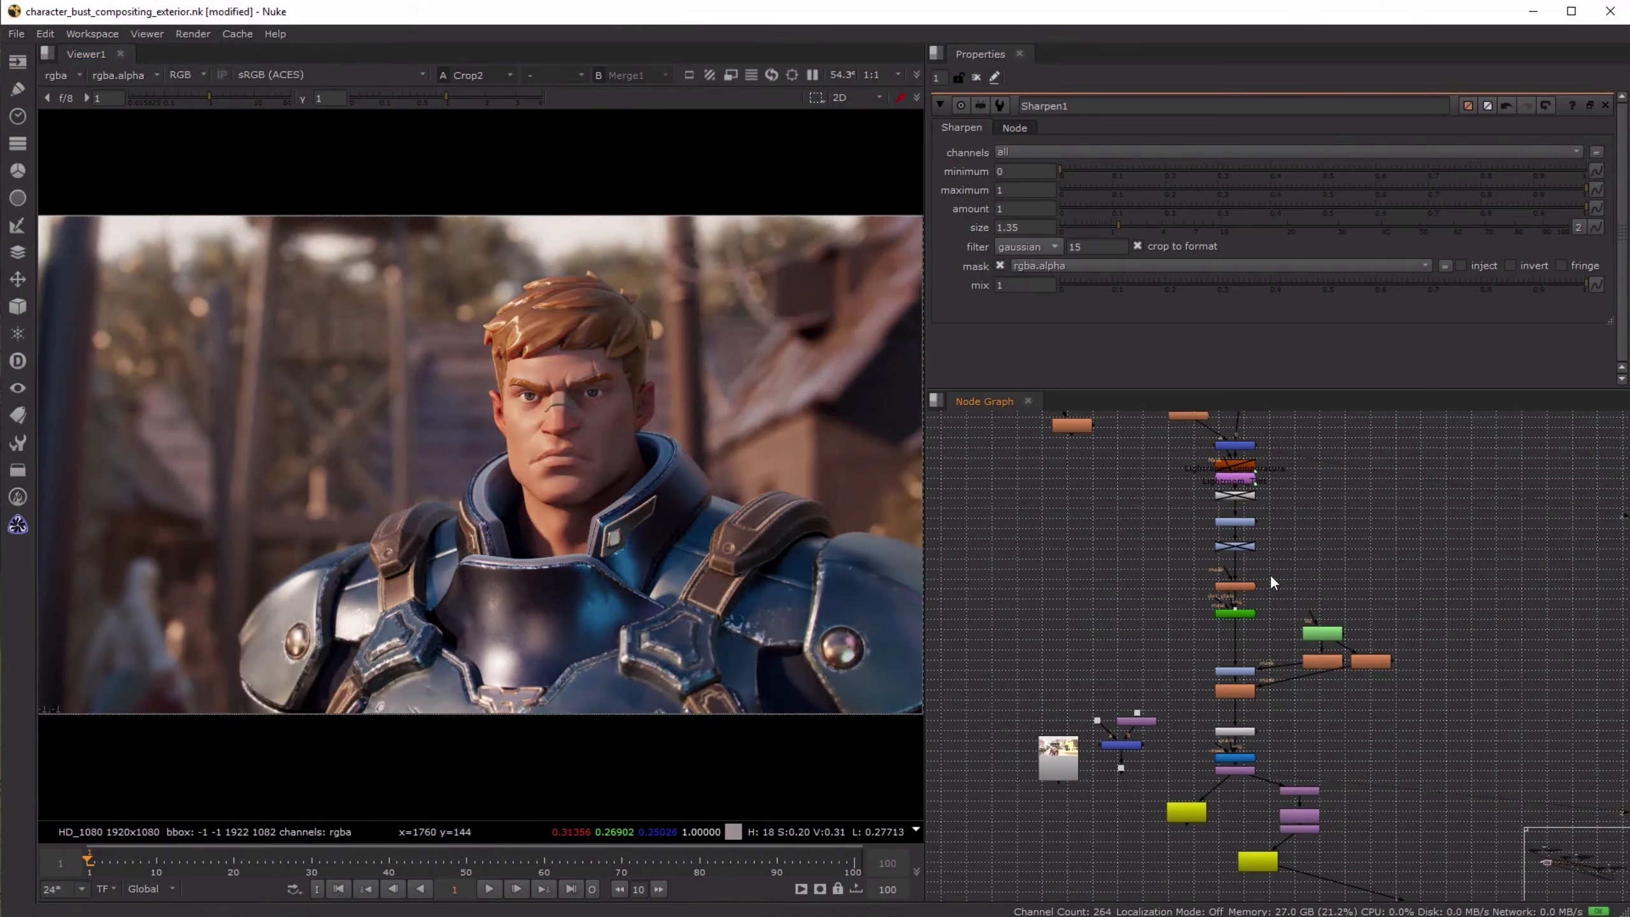
key(1)
key(2)
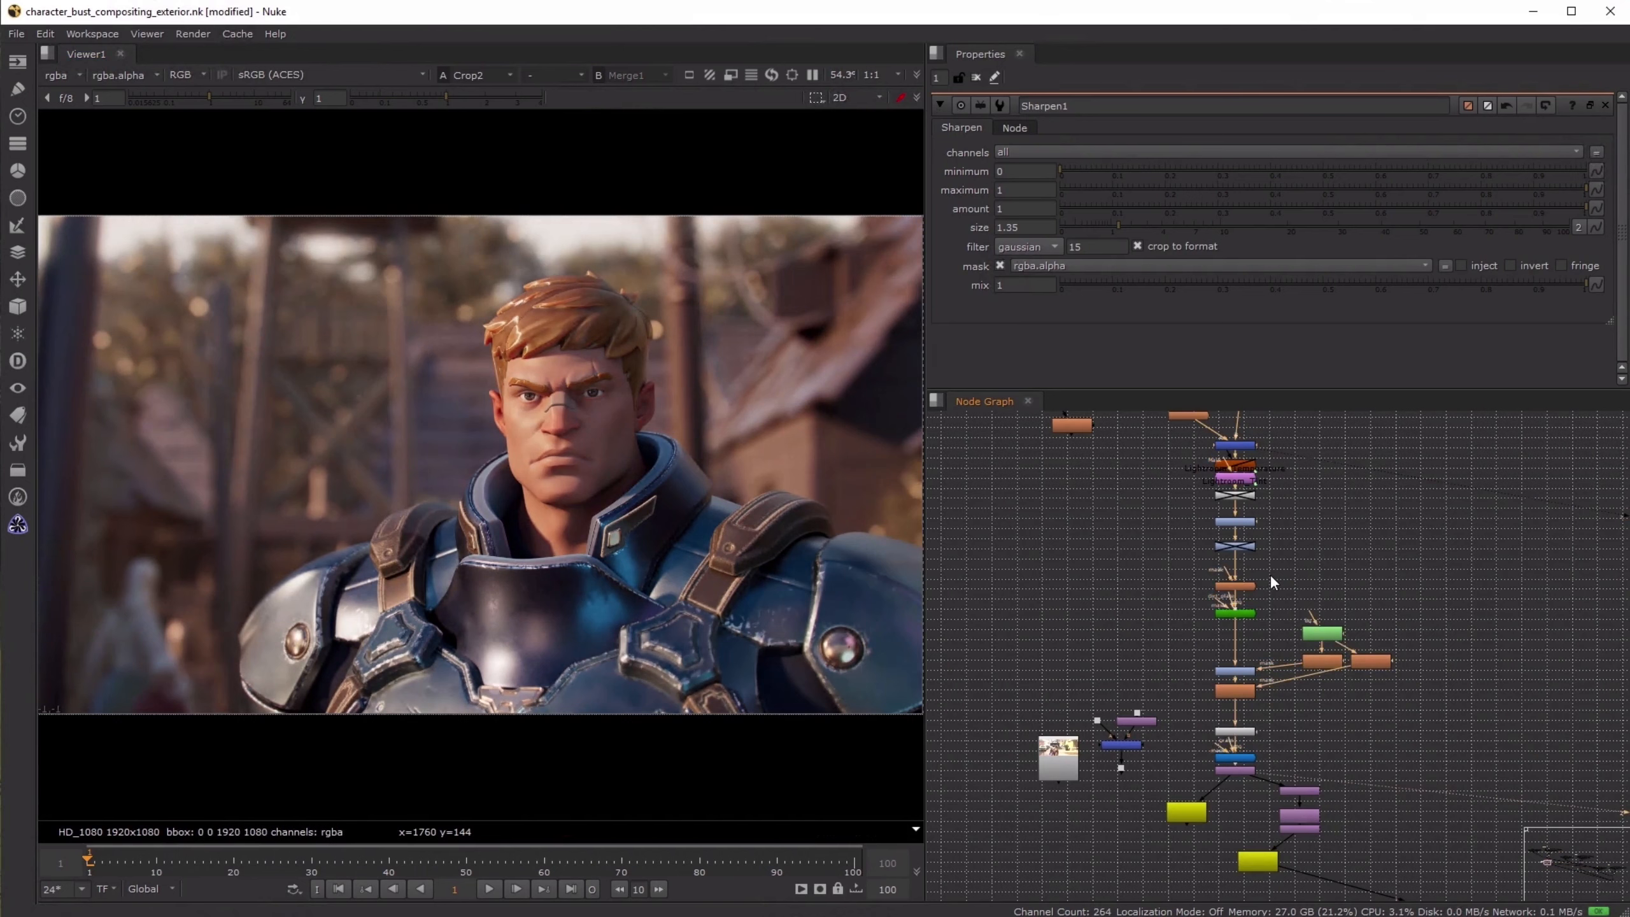
key(1)
key(2)
- Toggle Grade12 and Blur2 off and on together to compare their roto-masked effect on the final image
scroll(1269, 522, up, 4)
scroll(1275, 530, up, 2)
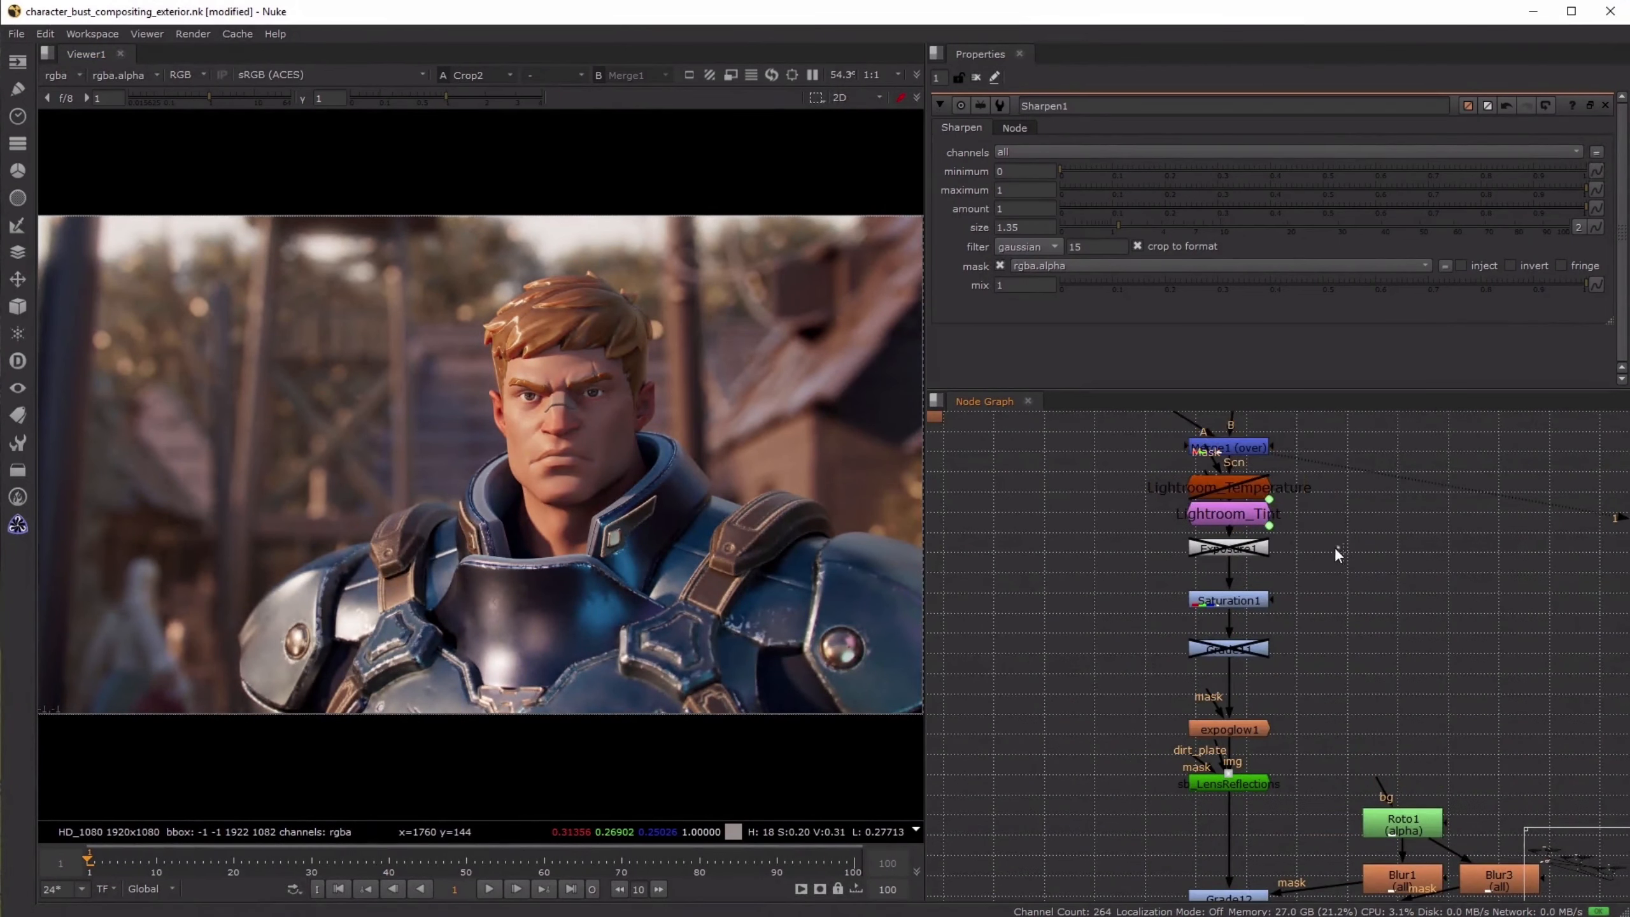
scroll(1283, 731, down, 4)
scroll(1217, 660, up, 2)
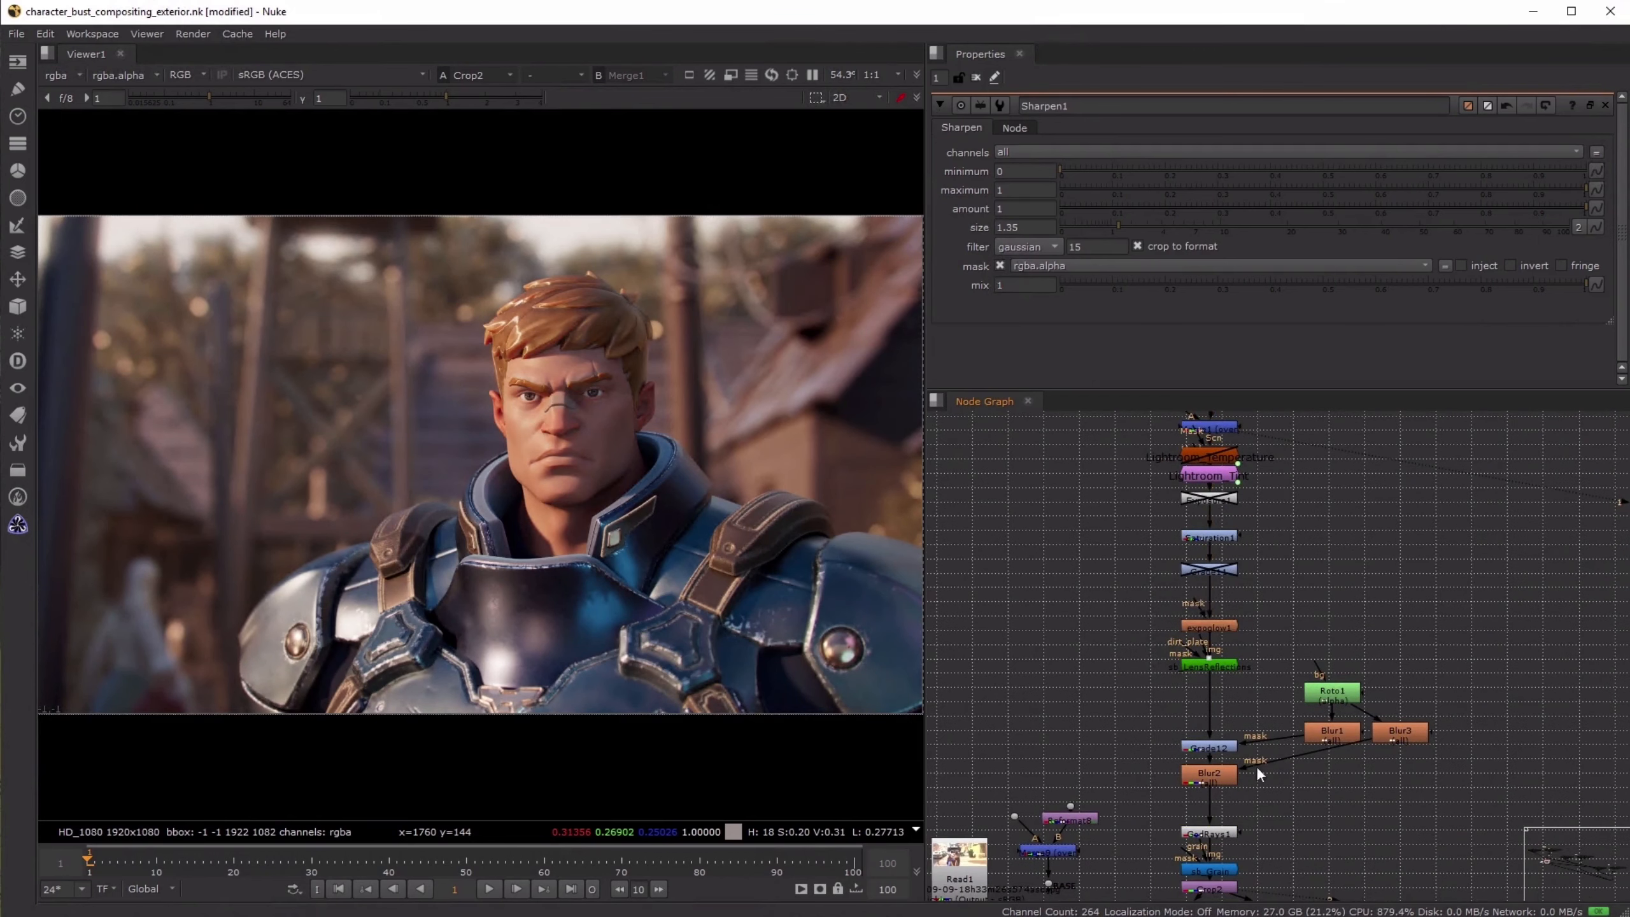
drag(1153, 719, 1267, 804)
key(d)
key(d)
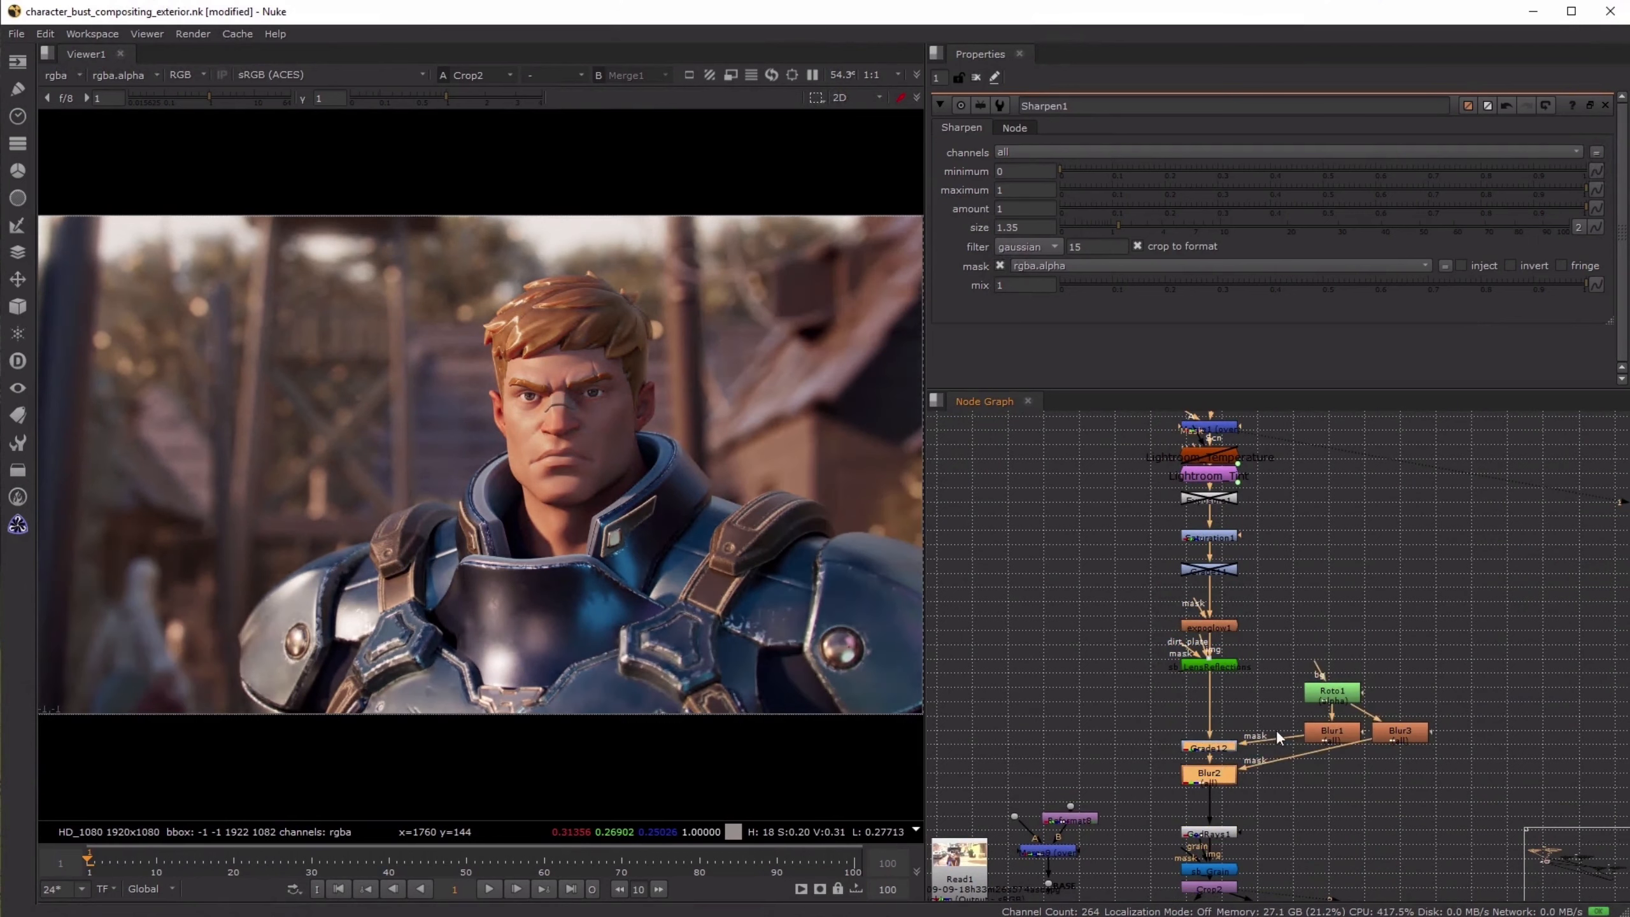
- Switch the viewer between Merge9 and the final Crop2 output to compare the image before and after compositing
click(1312, 631)
scroll(1309, 628, down, 2)
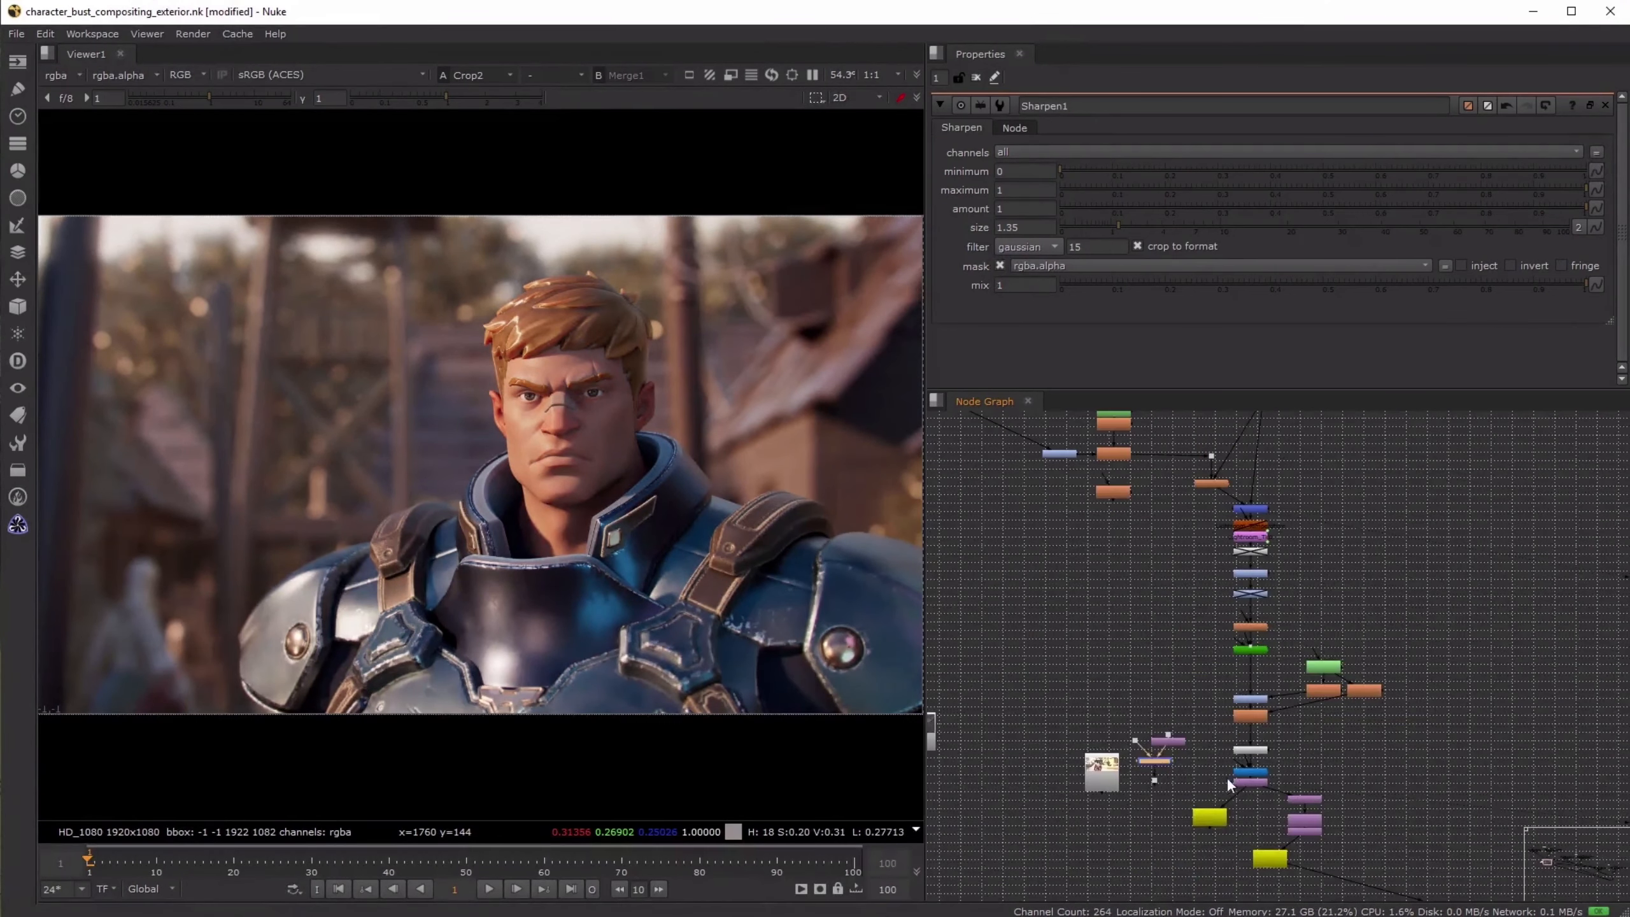
click(1251, 780)
key(1)
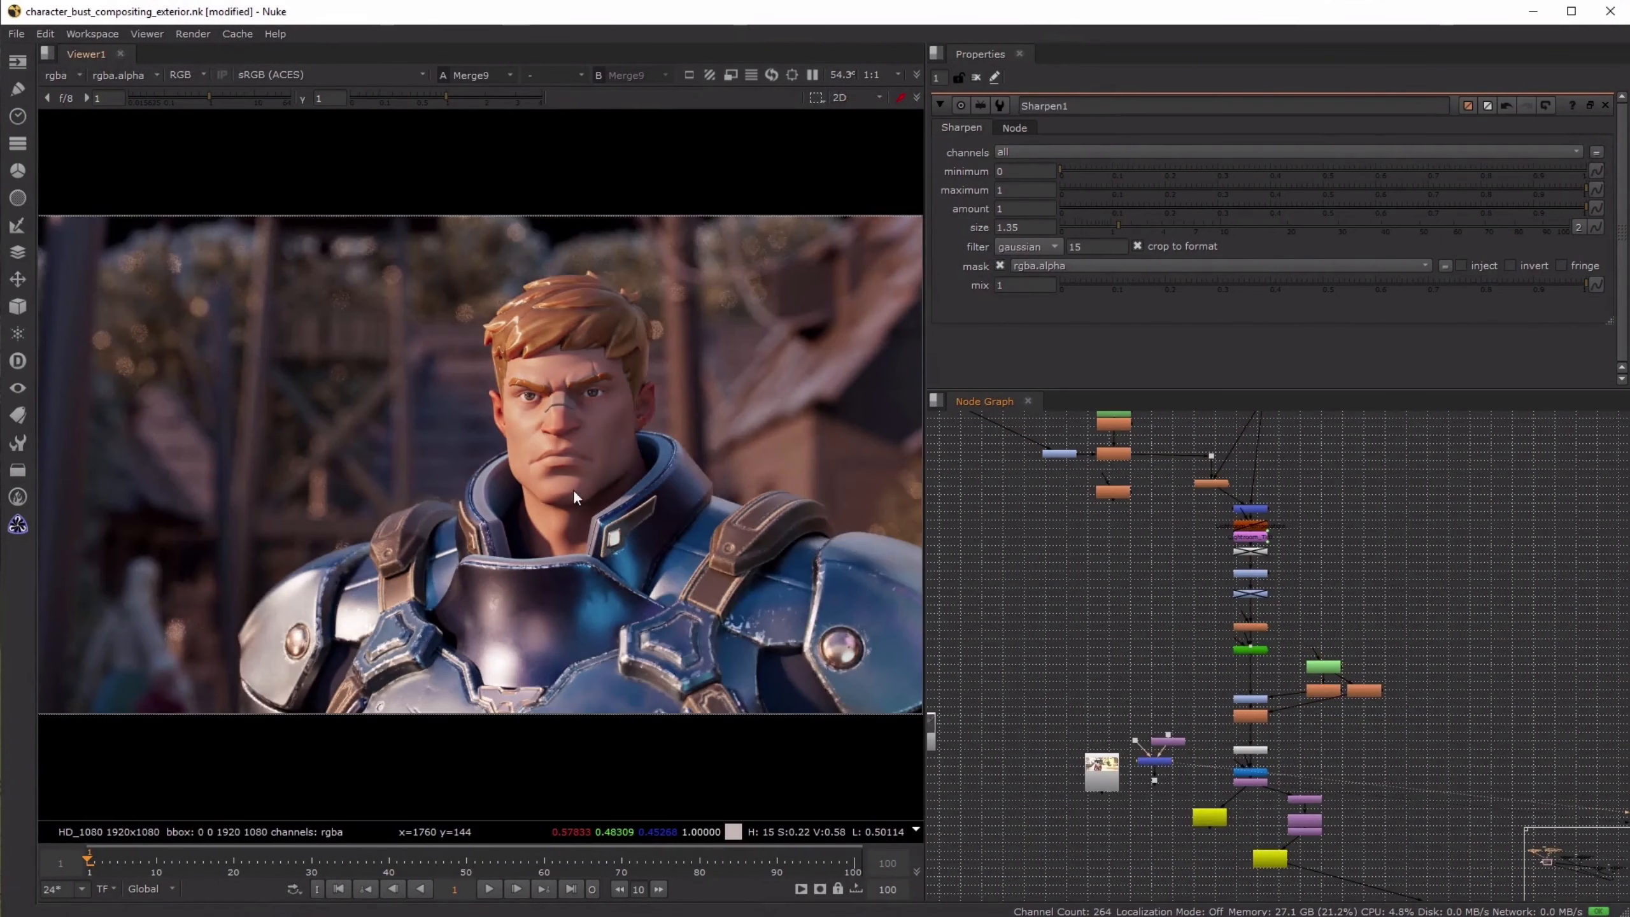
key(2)
key(1)
key(2)
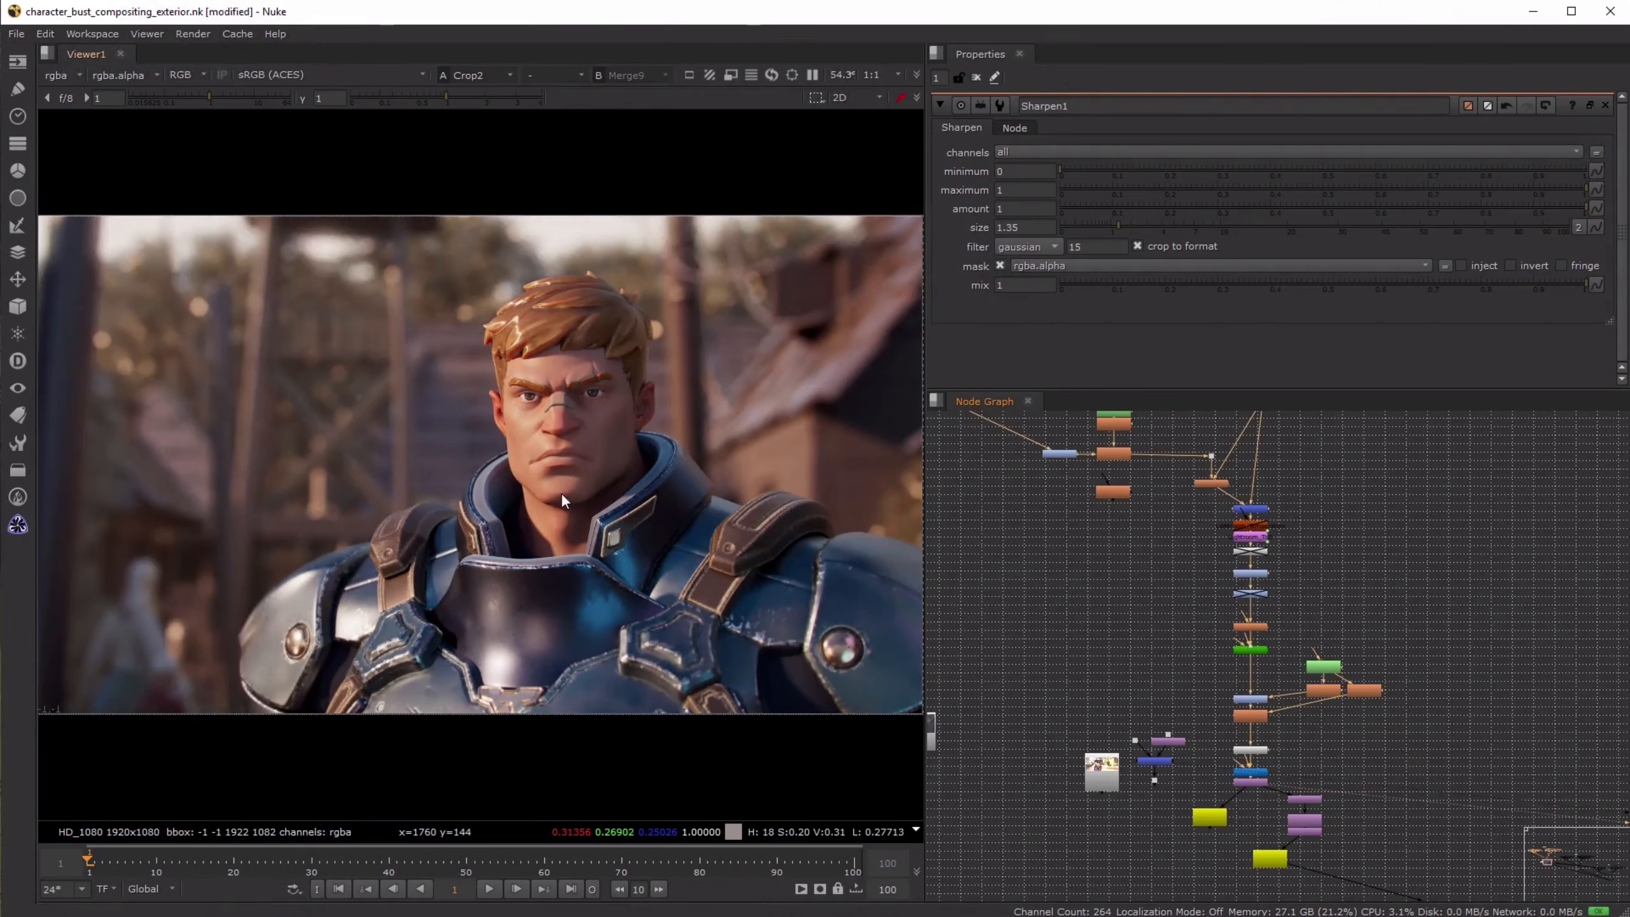
key(1)
key(2)
- Toggle Grade1 off and on while viewing Crop2, and inspect the character's face and armor up close
middle_drag(1198, 692, 1427, 898)
click(1290, 657)
key(d)
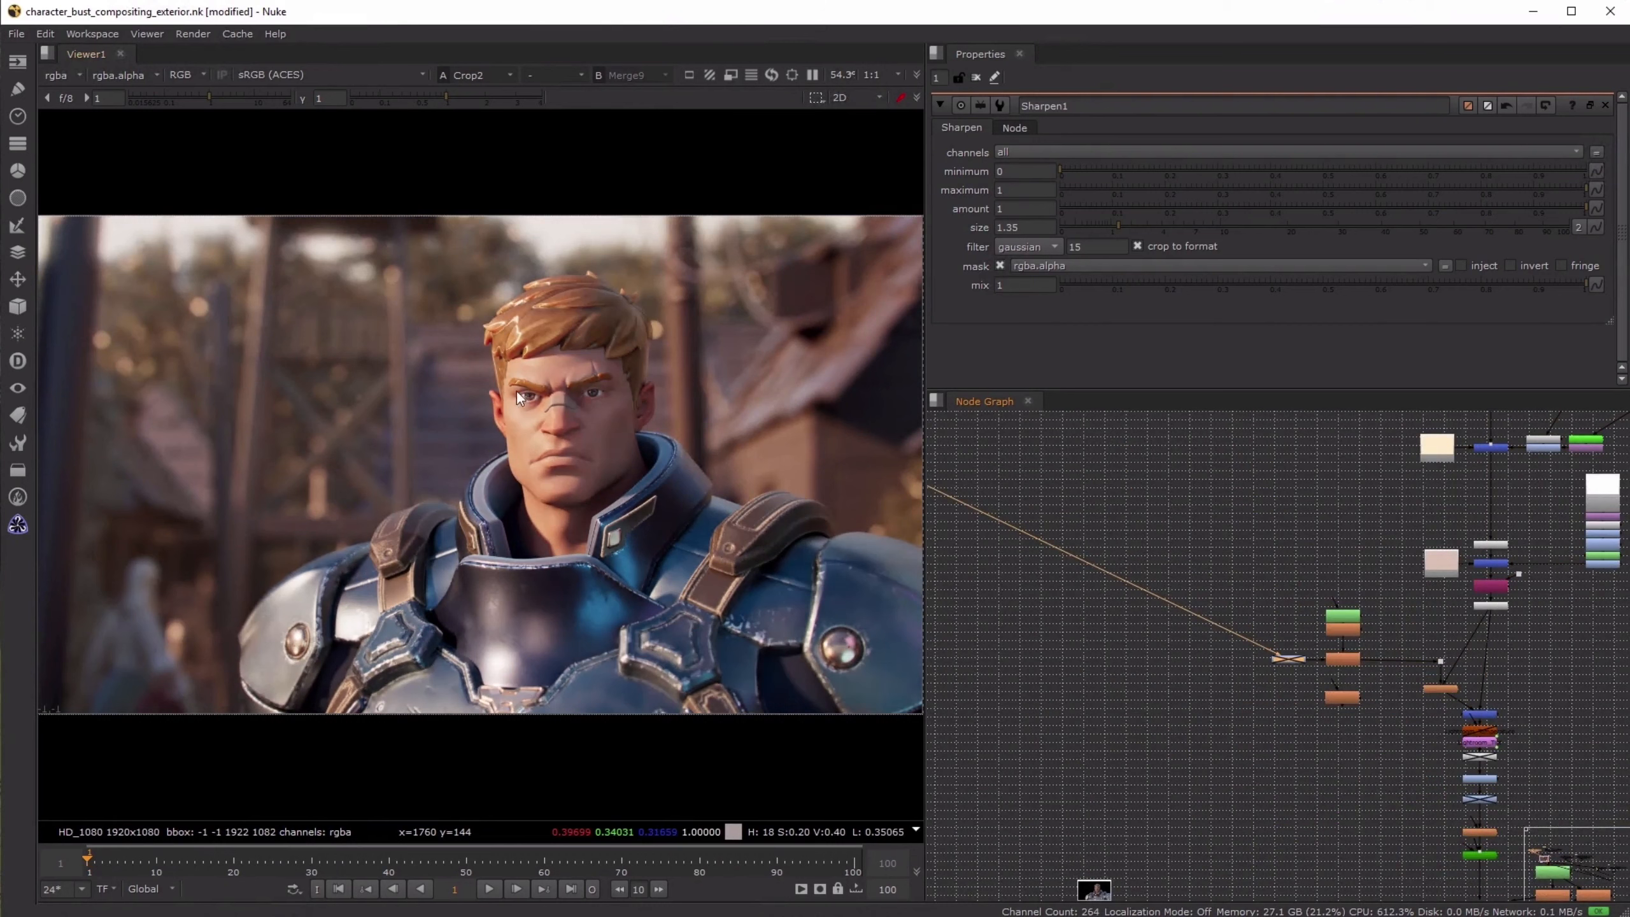
key(d)
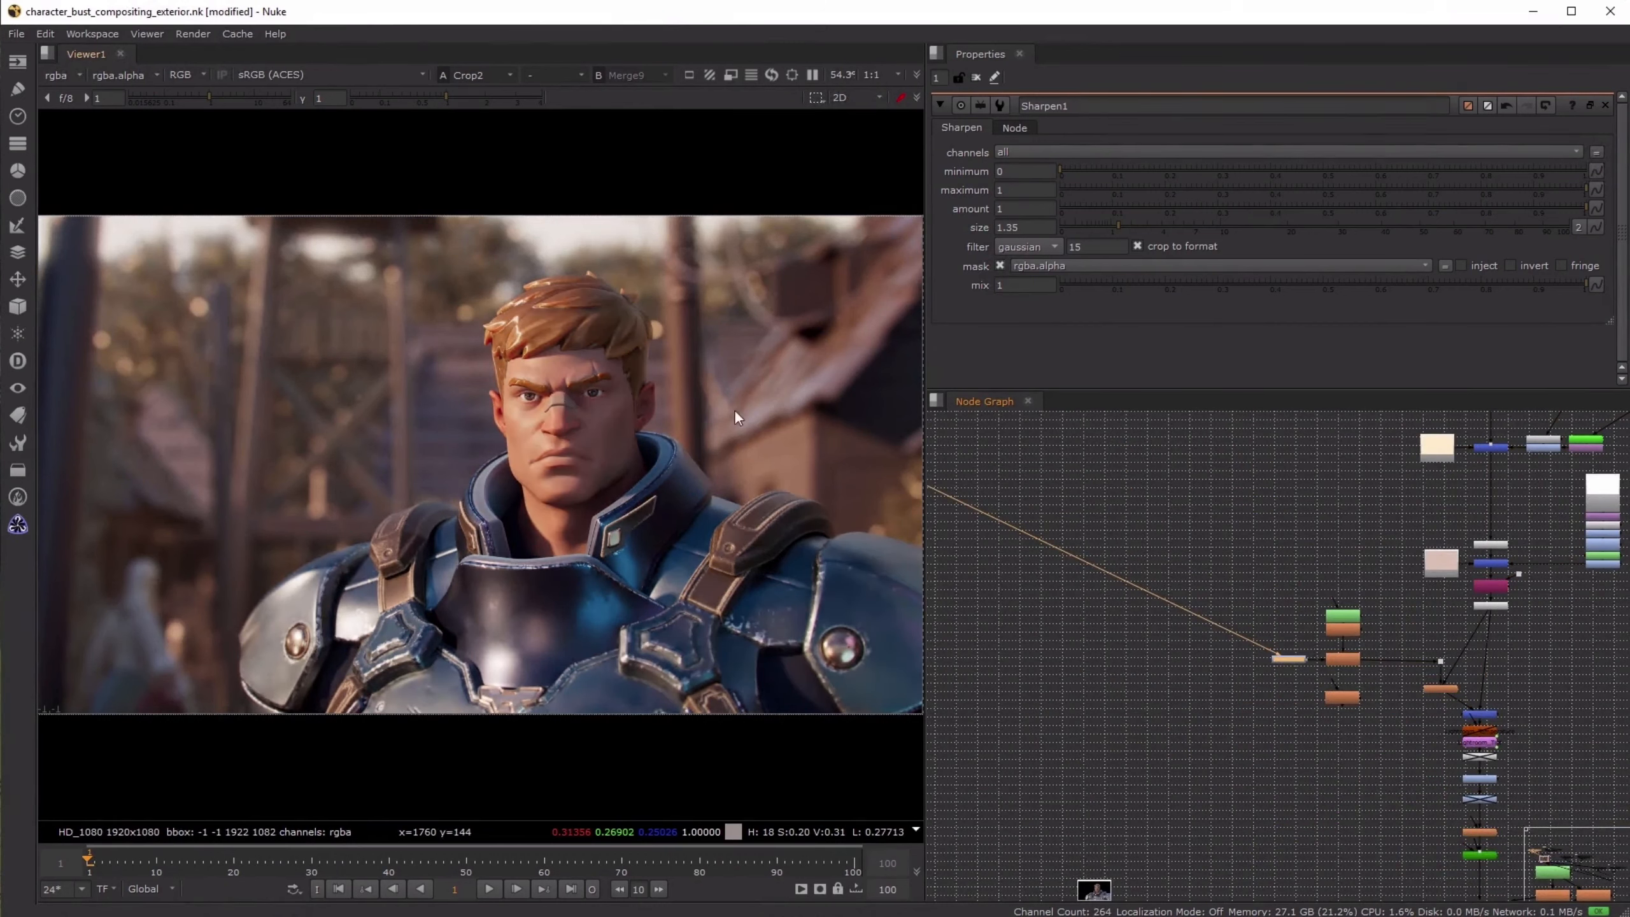
scroll(818, 402, up, 3)
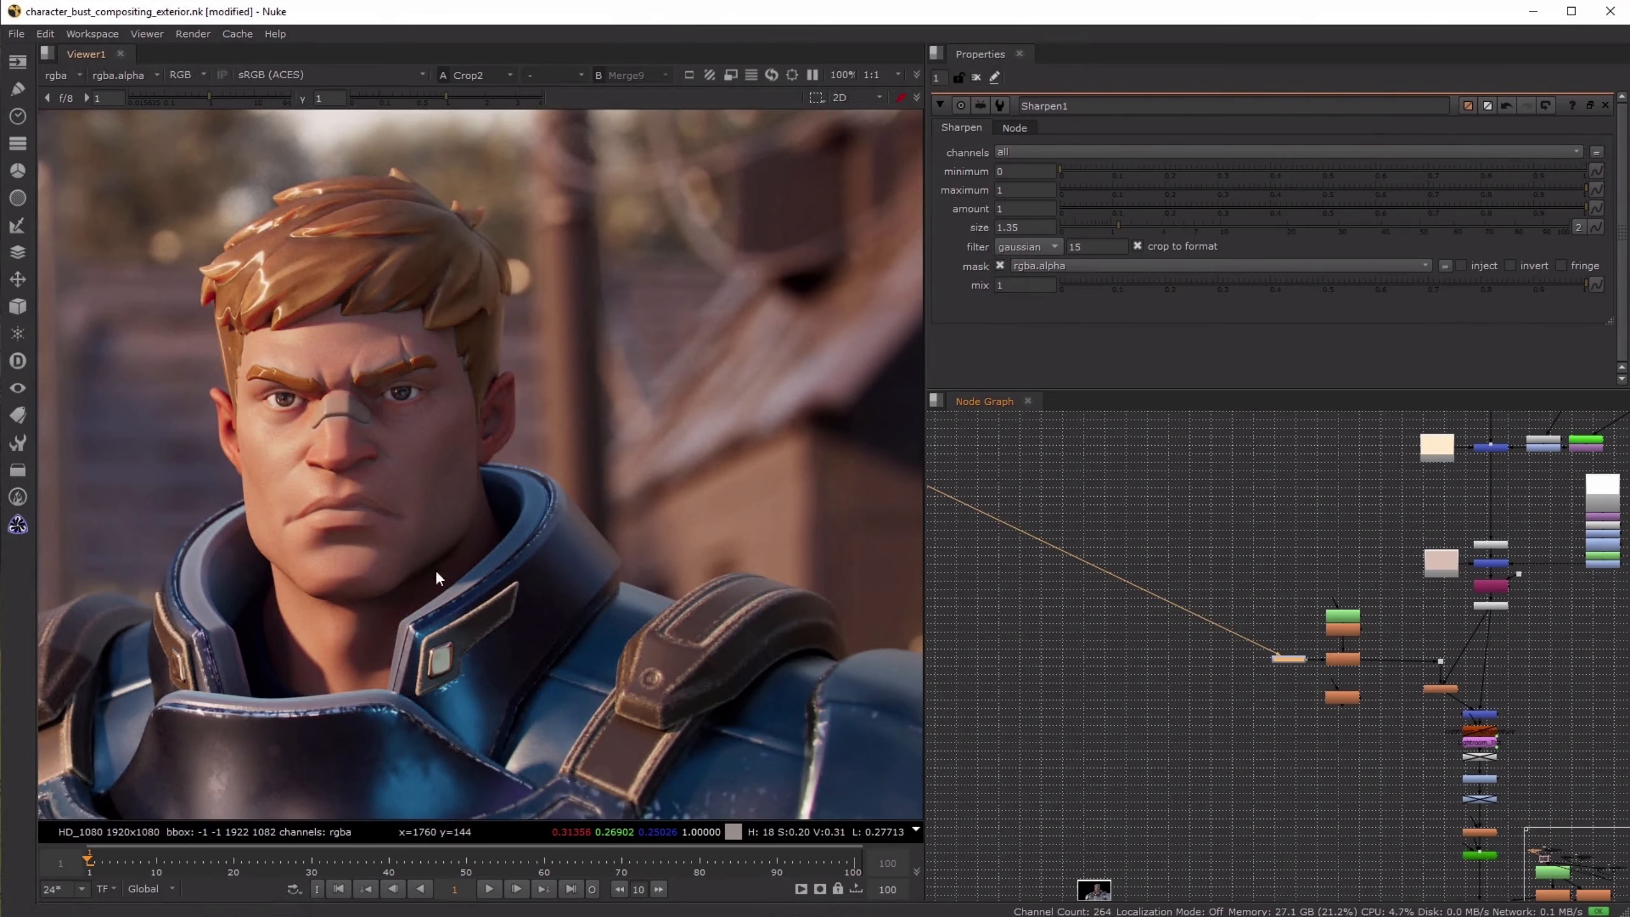
scroll(436, 569, down, 2)
scroll(646, 558, down, 1)
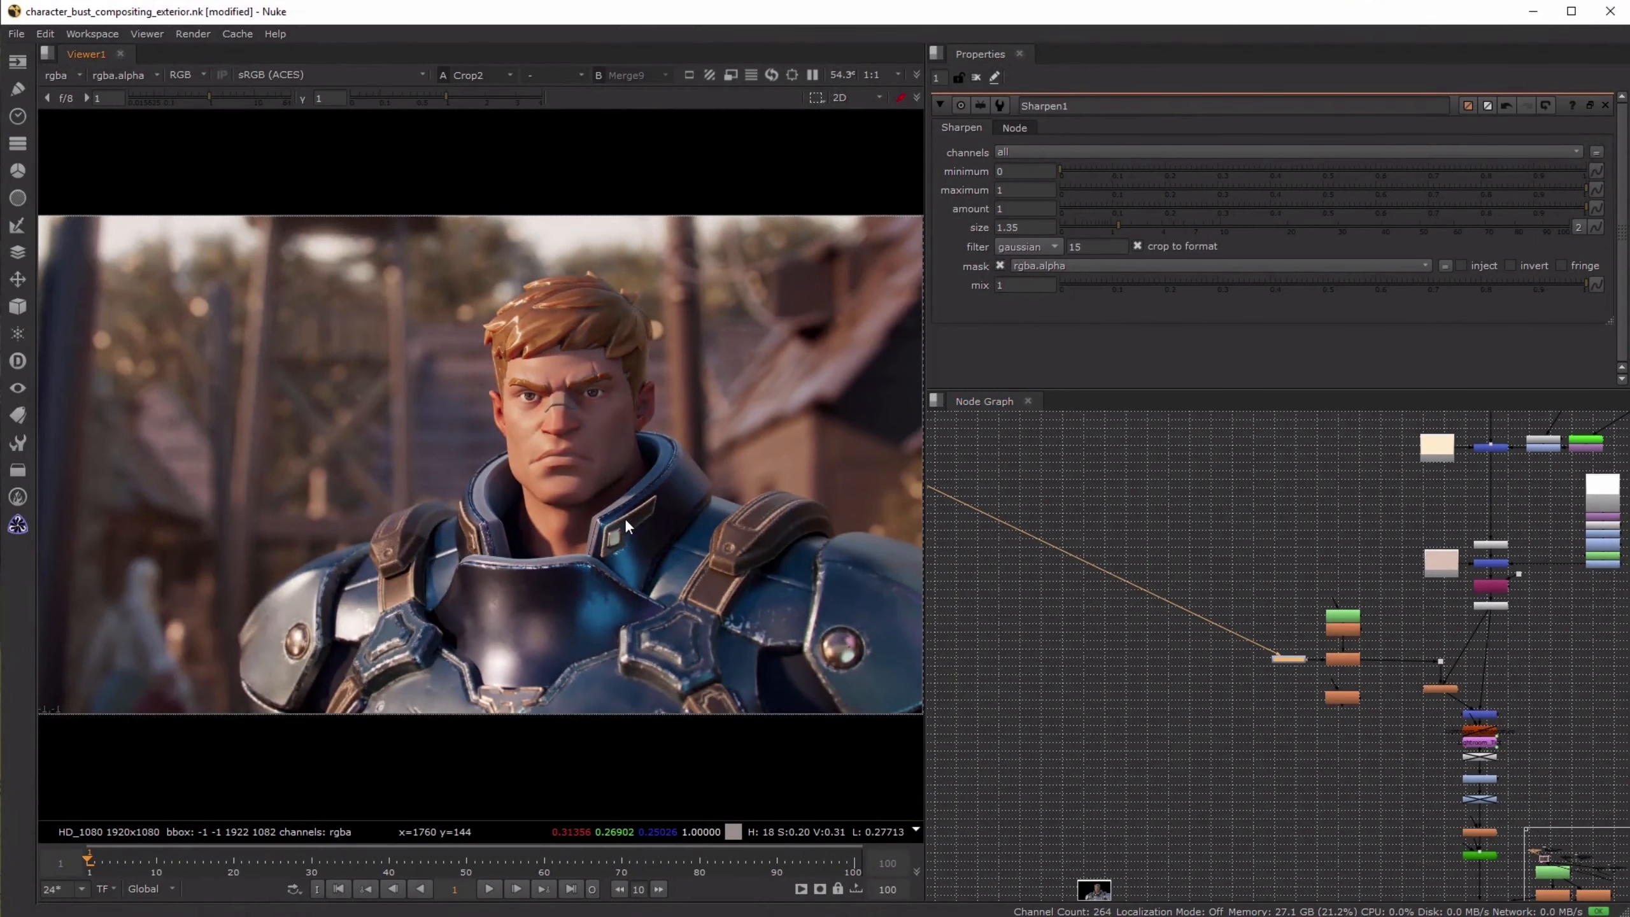
- Select the background's constant and merge nodes, and check the mask node beside the upper merge against the final image
click(1238, 736)
scroll(1334, 542, down, 7)
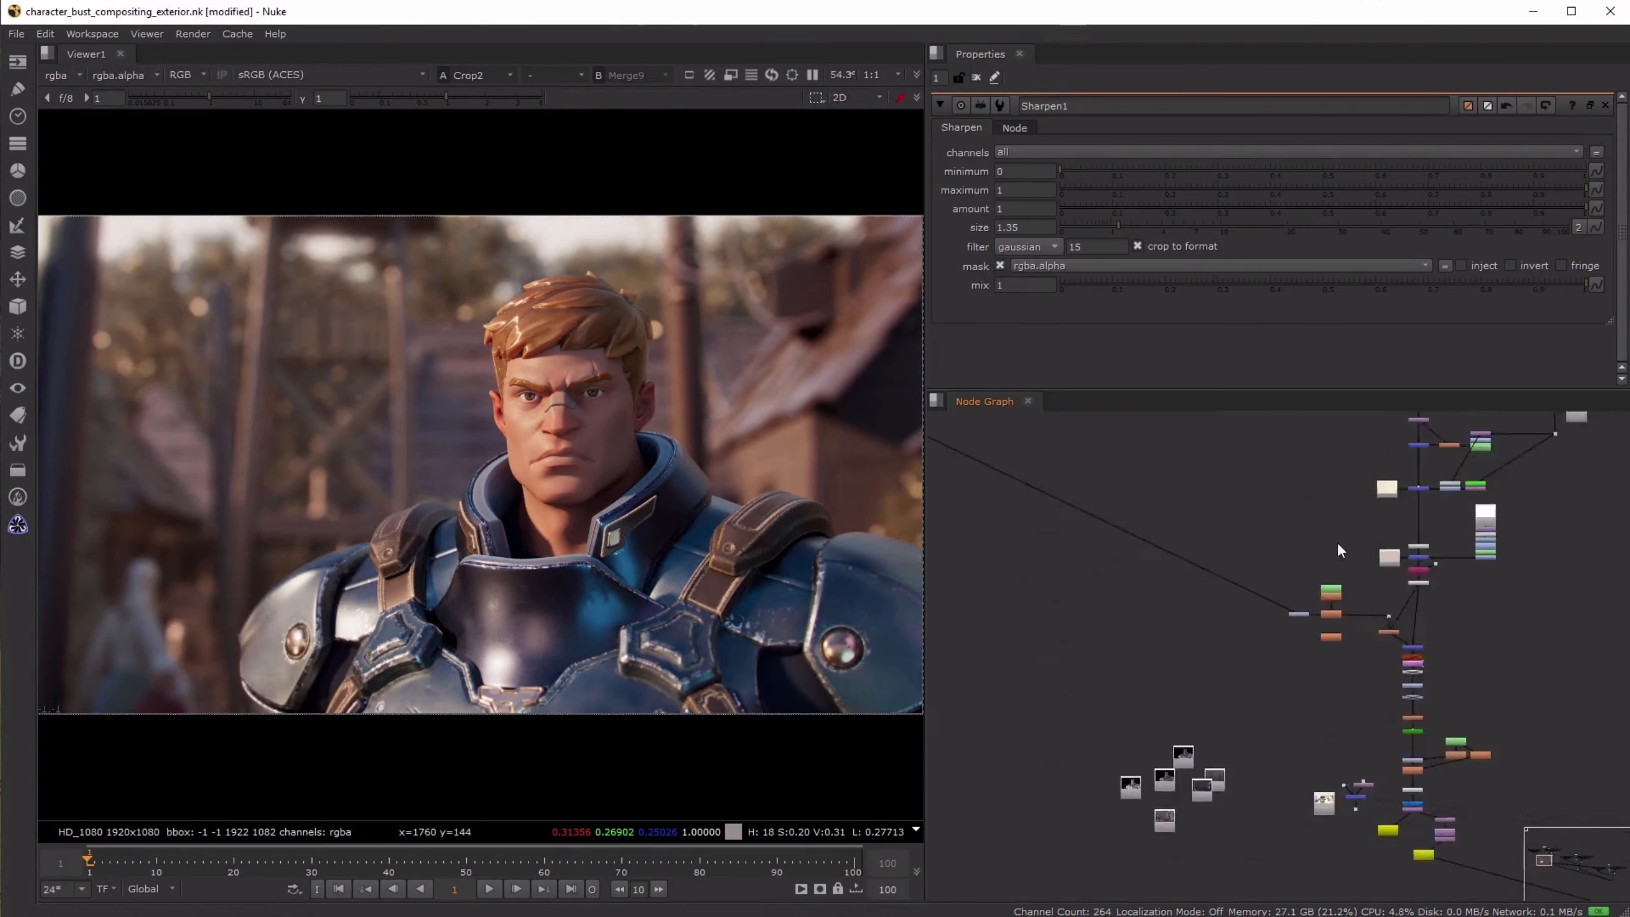
middle_drag(1337, 541, 1243, 732)
scroll(1243, 733, up, 8)
drag(1285, 666, 1435, 764)
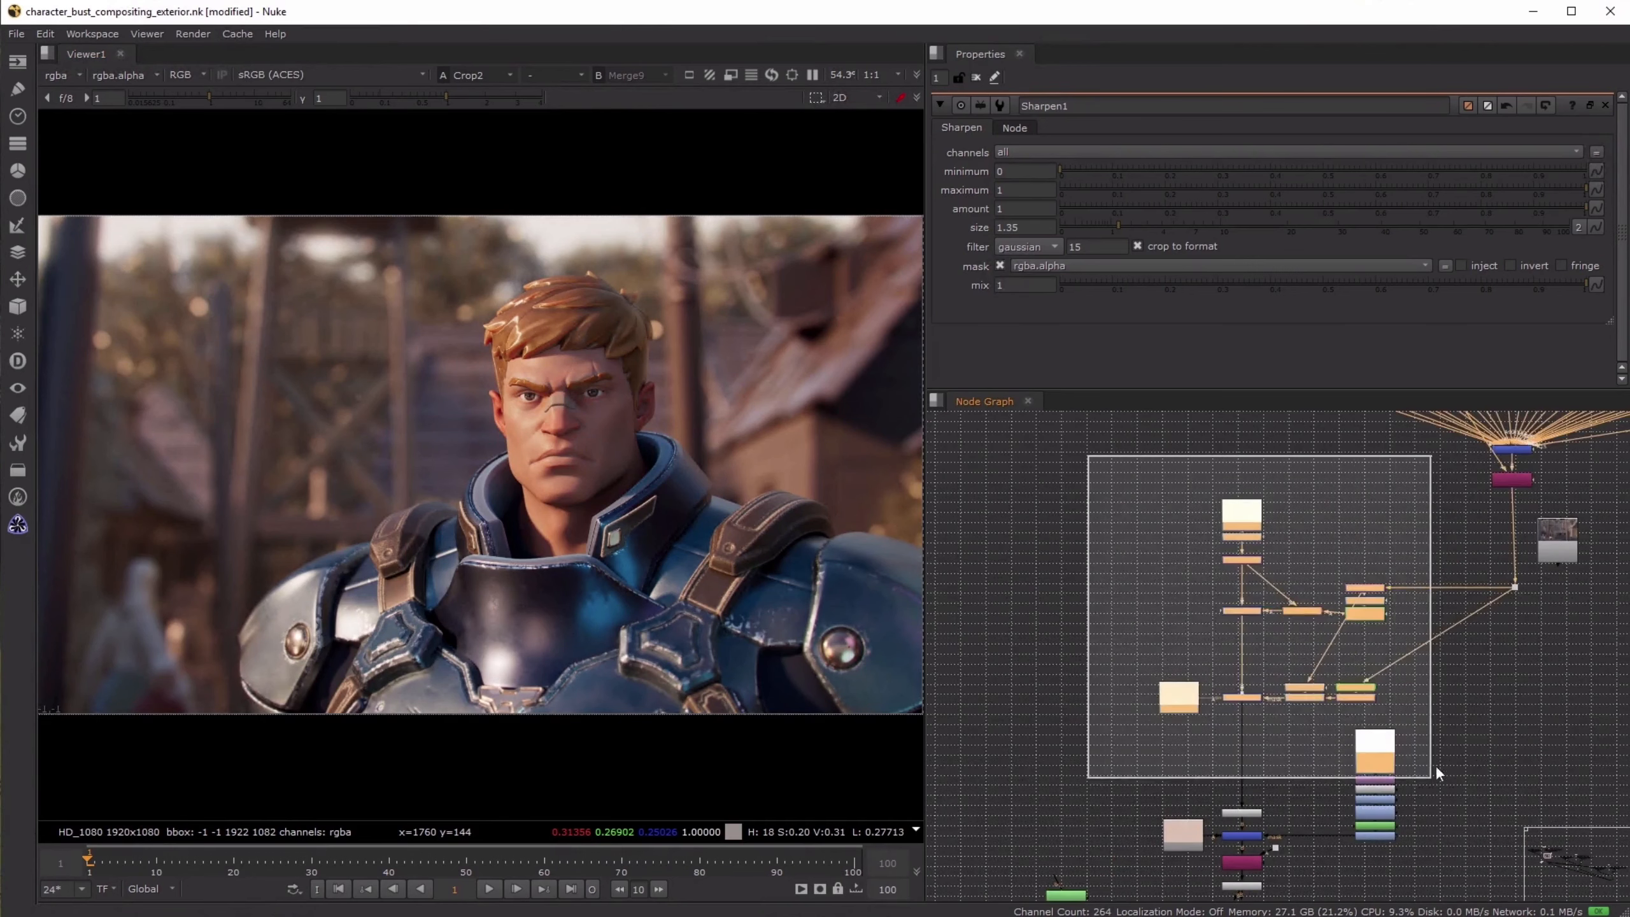
click(1286, 611)
key(d)
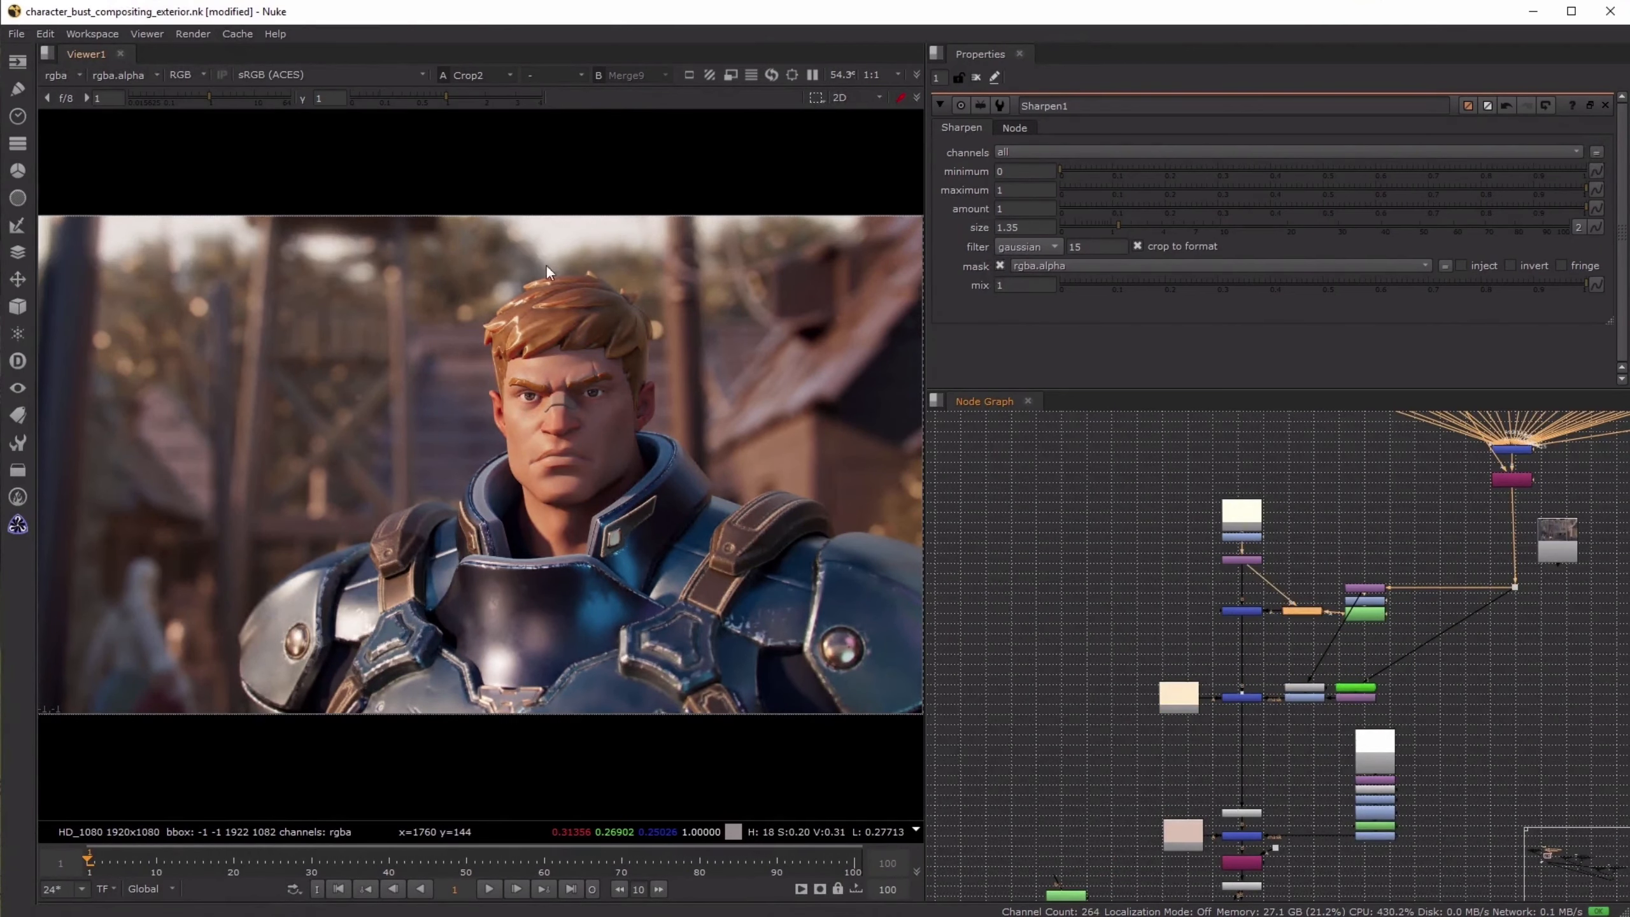
- Go to the Write nodes at the end of the exterior sun composite and save the script
scroll(1491, 751, down, 8)
middle_drag(1424, 573, 1328, 249)
scroll(1282, 738, up, 5)
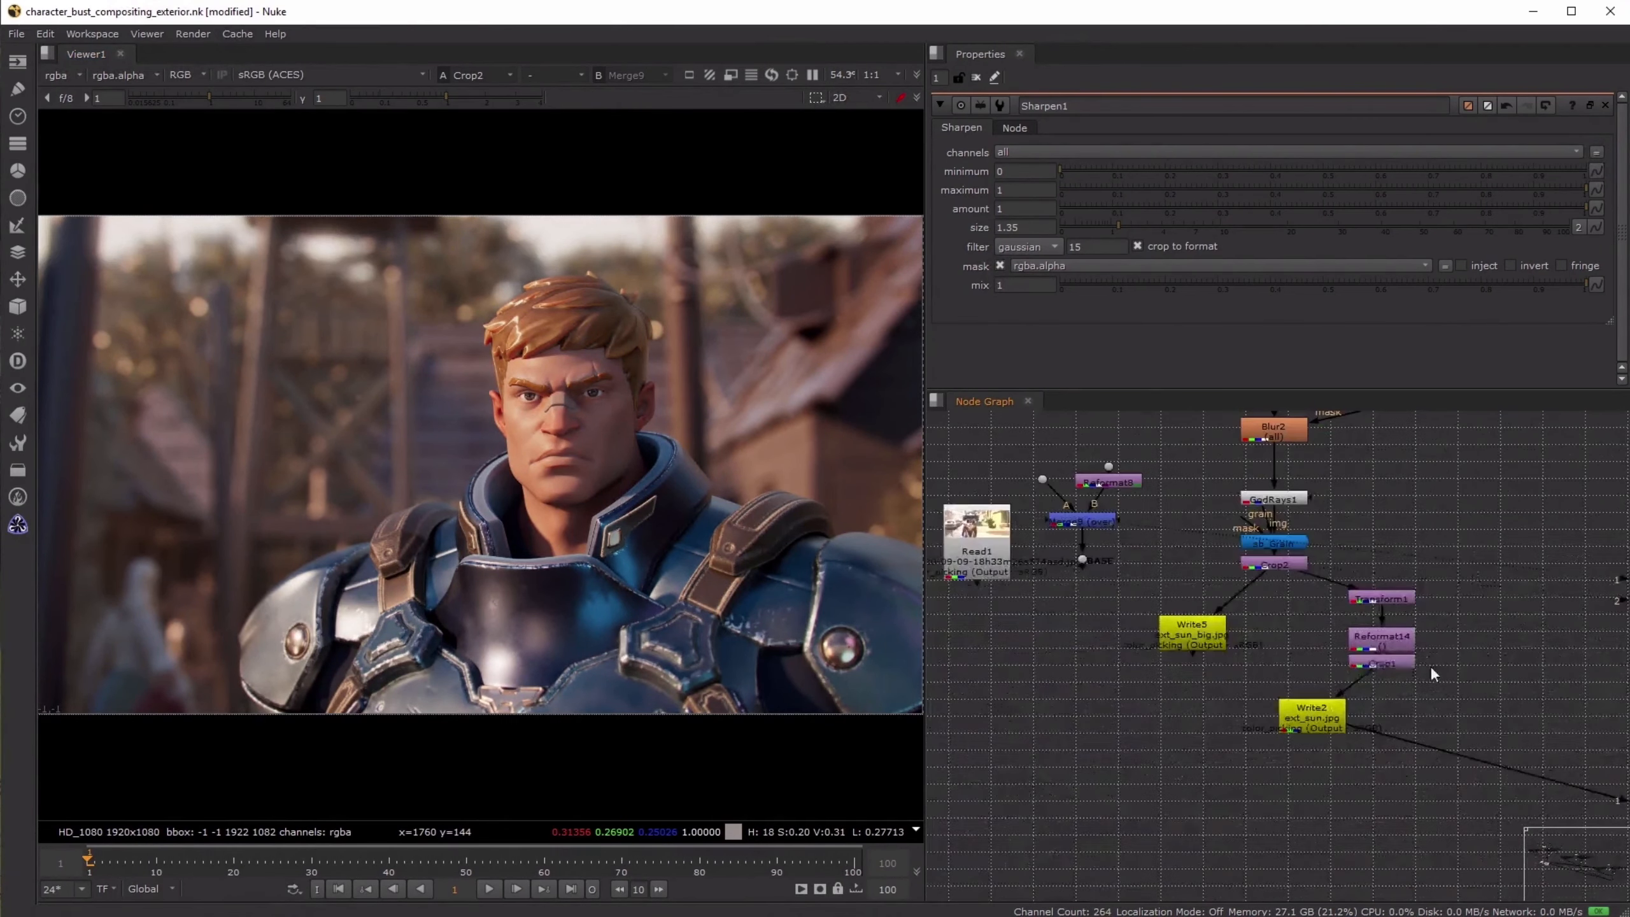
key(ctrl+s)
scroll(1272, 643, down, 8)
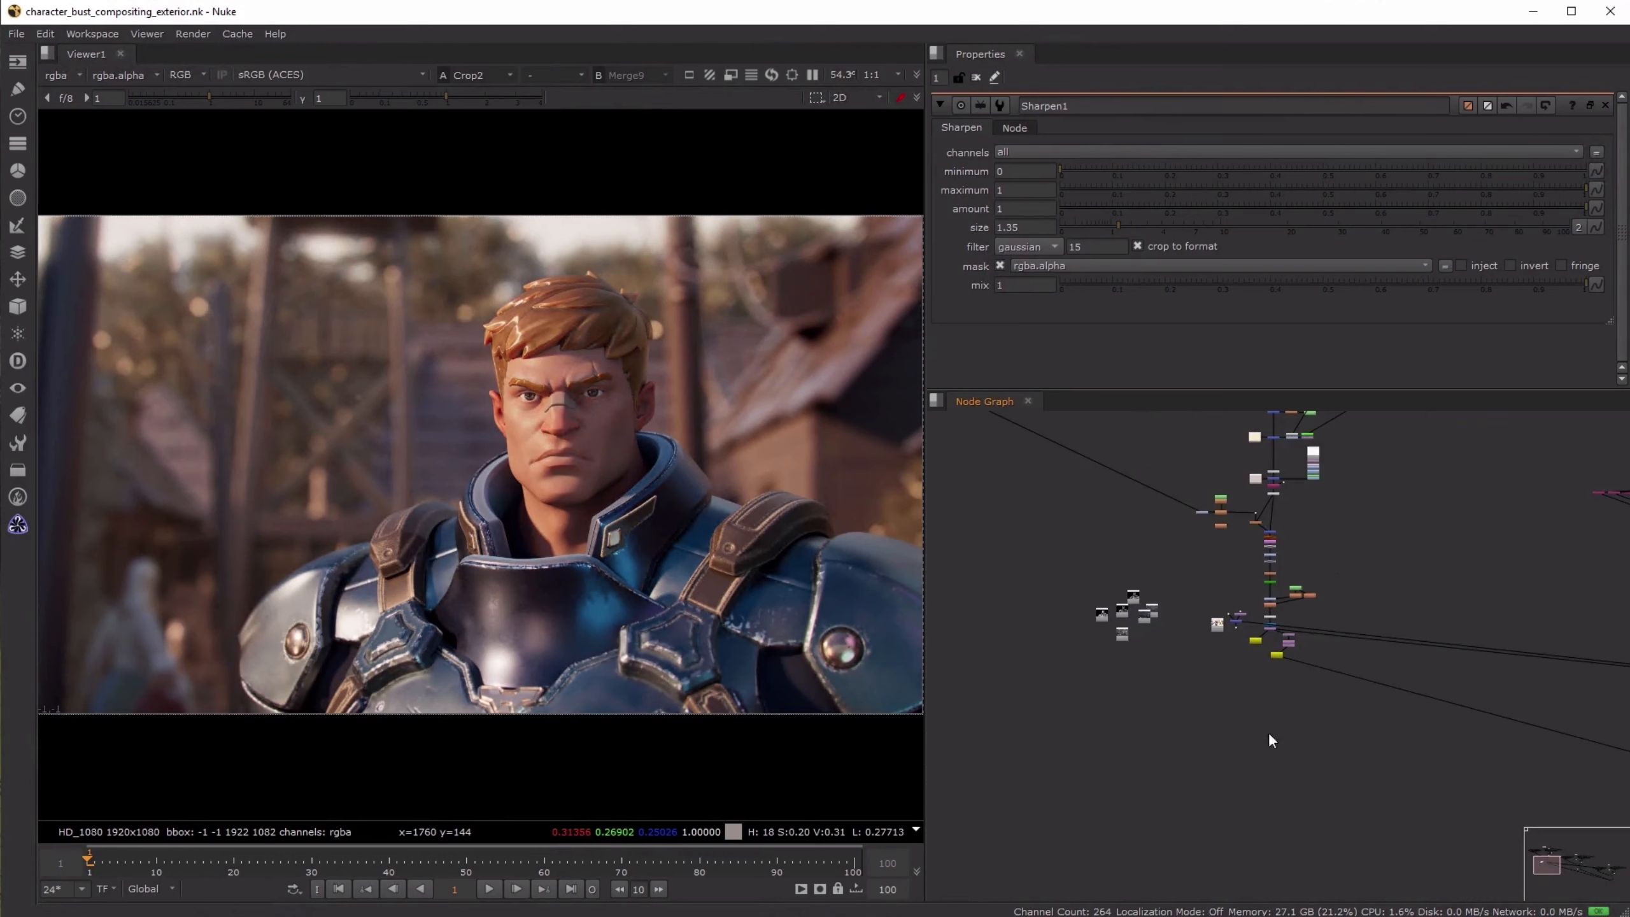
- Go to the SUNRISE composite and load Merge11 and Crop3 into separate viewer inputs
middle_drag(1396, 709, 1081, 695)
middle_drag(1569, 605, 1113, 622)
scroll(1114, 622, down, 1)
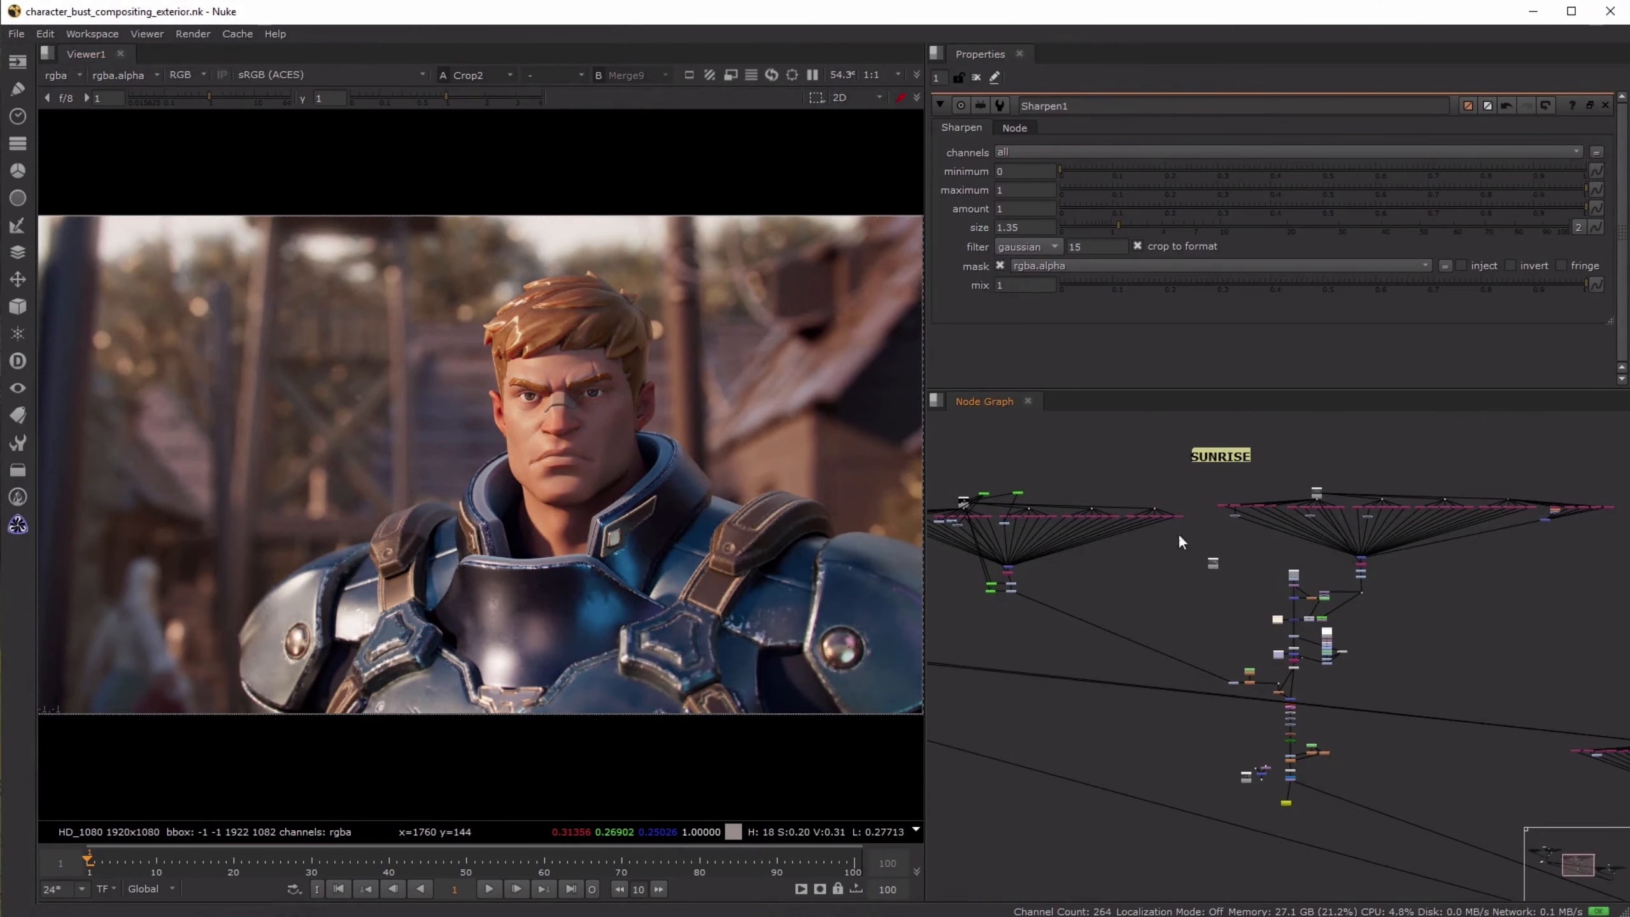
middle_drag(1062, 536, 1125, 519)
scroll(1355, 773, up, 5)
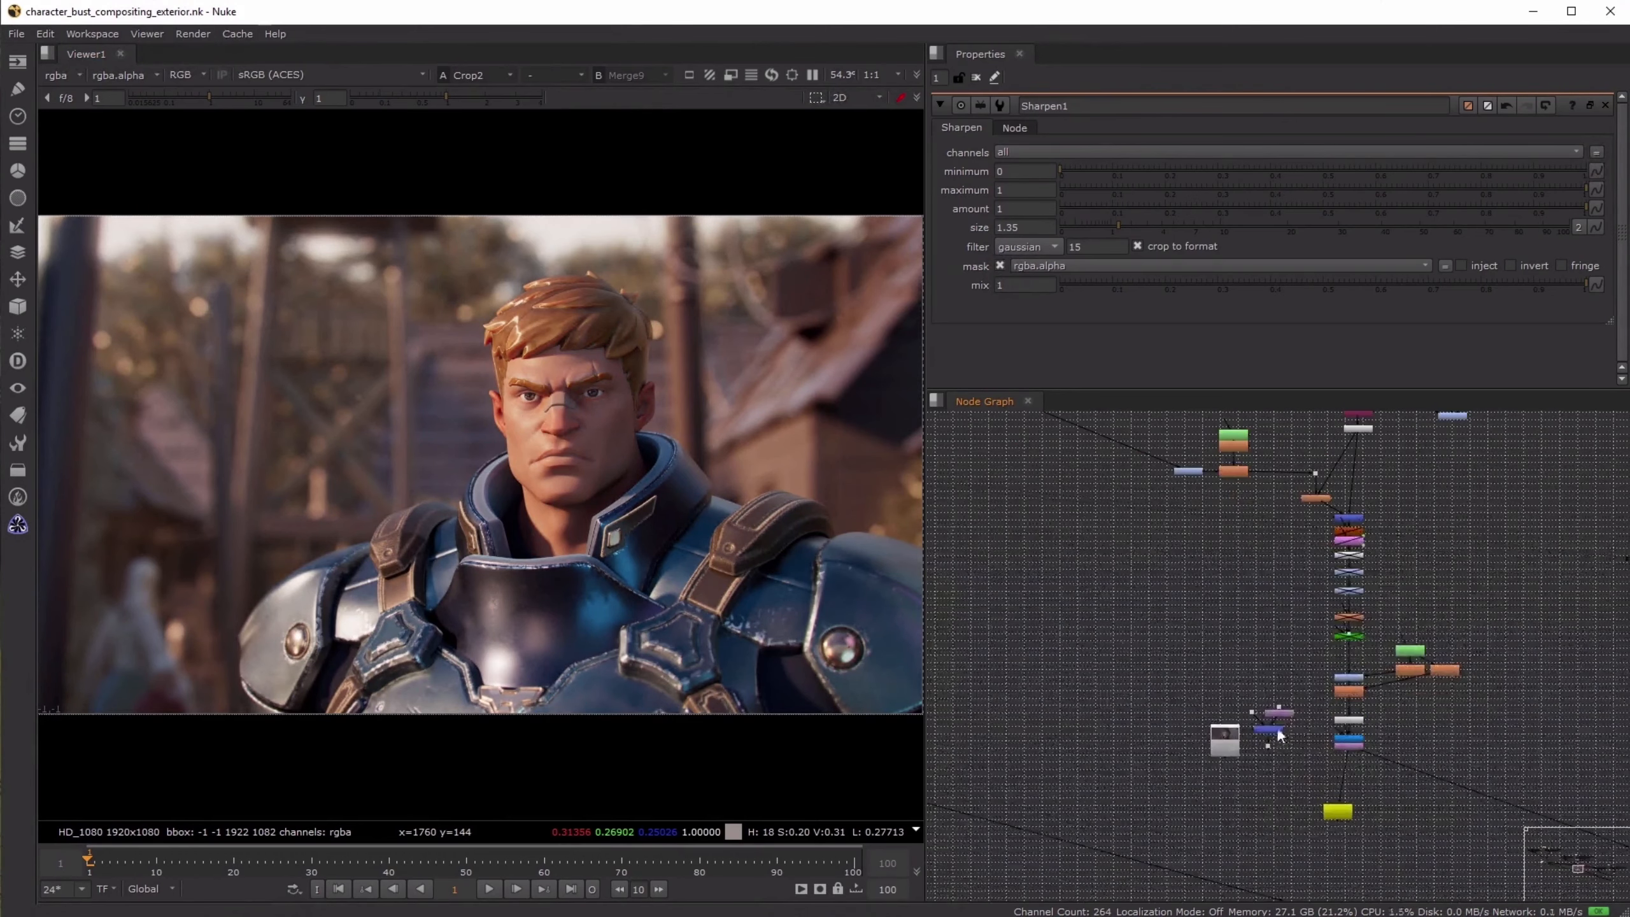
click(1273, 727)
key(1)
click(1345, 748)
key(2)
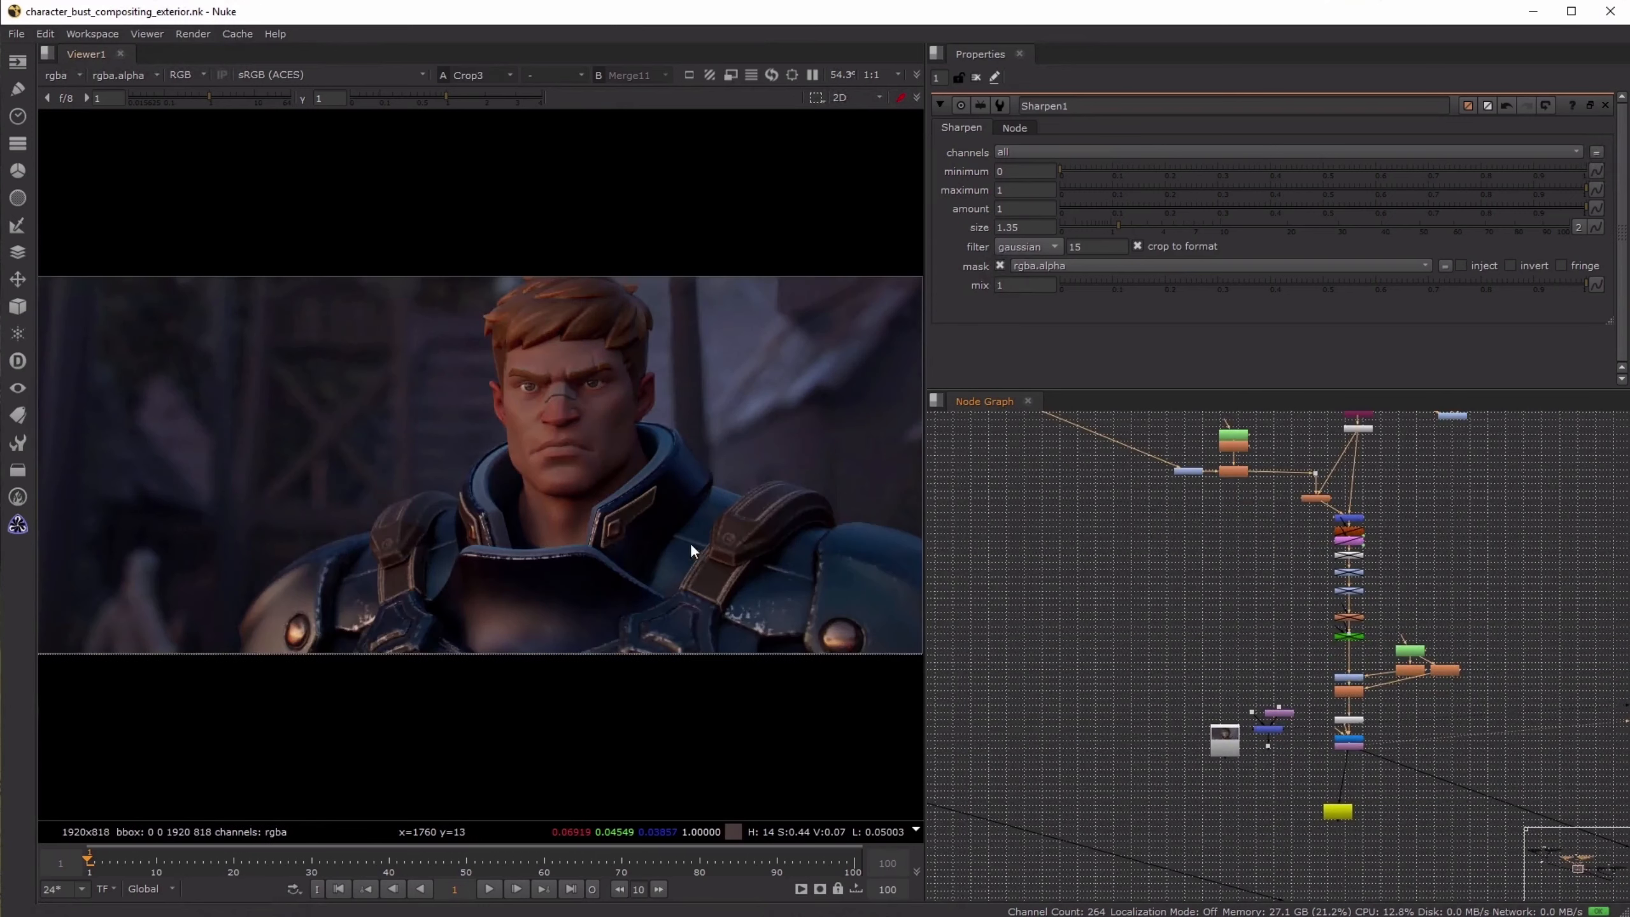
- Switch repeatedly between Merge11 and Crop3 to compare the sunrise image before and after compositing
key(1)
key(2)
key(1)
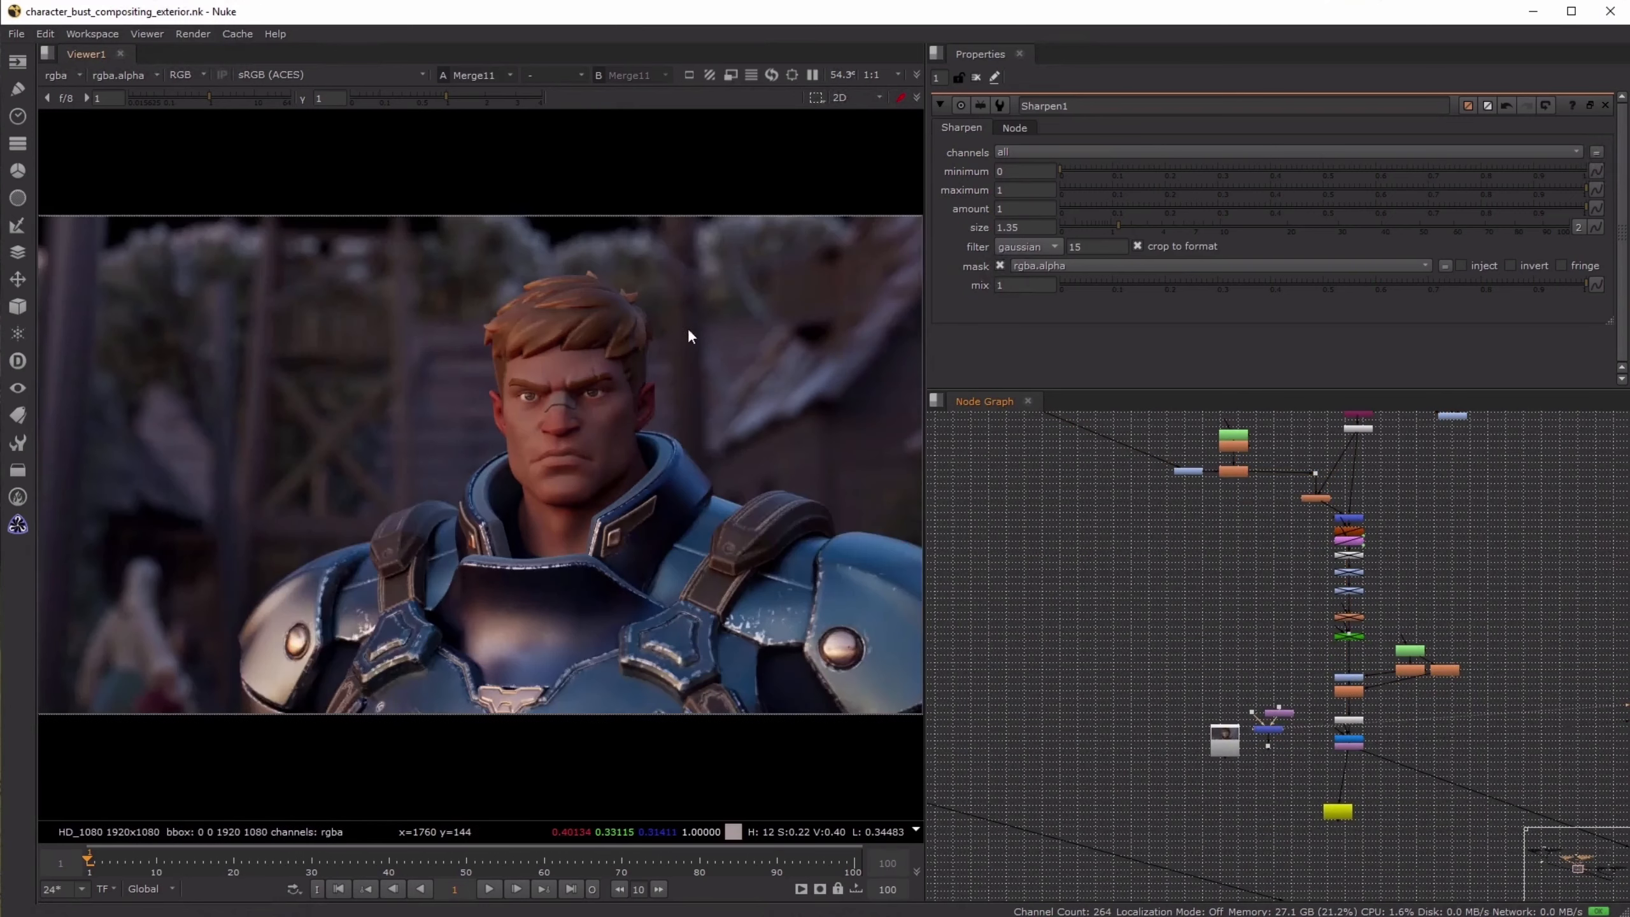
key(2)
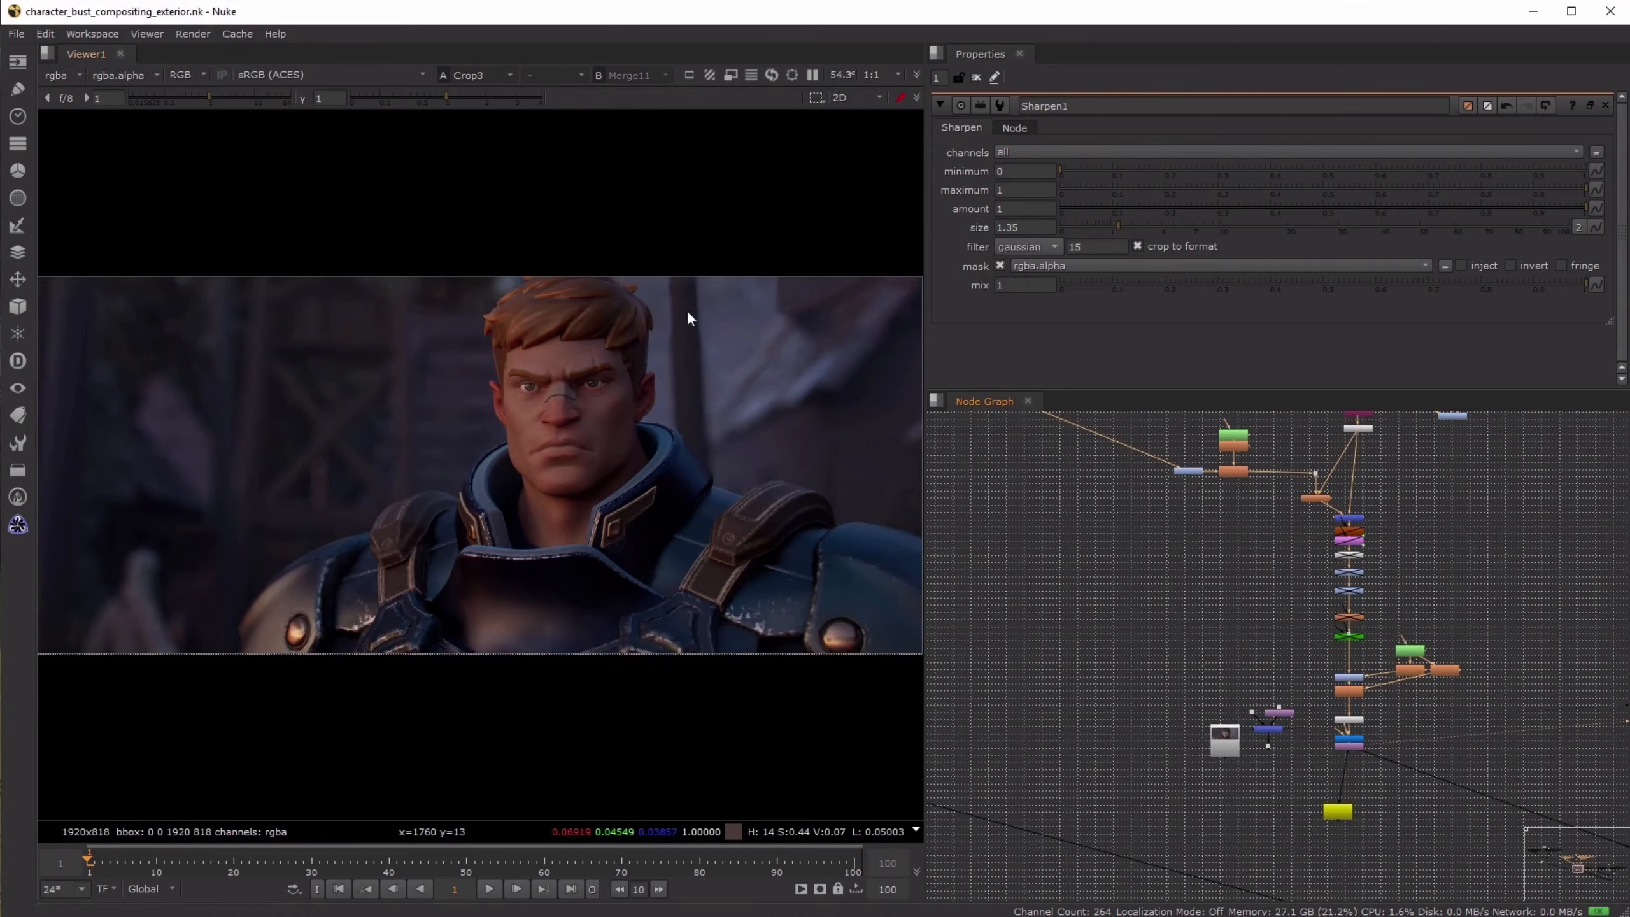
key(1)
key(2)
- Go to the sunrise character's render-pass network and view the Copy6 node and the two grades below it
scroll(1170, 546, down, 3)
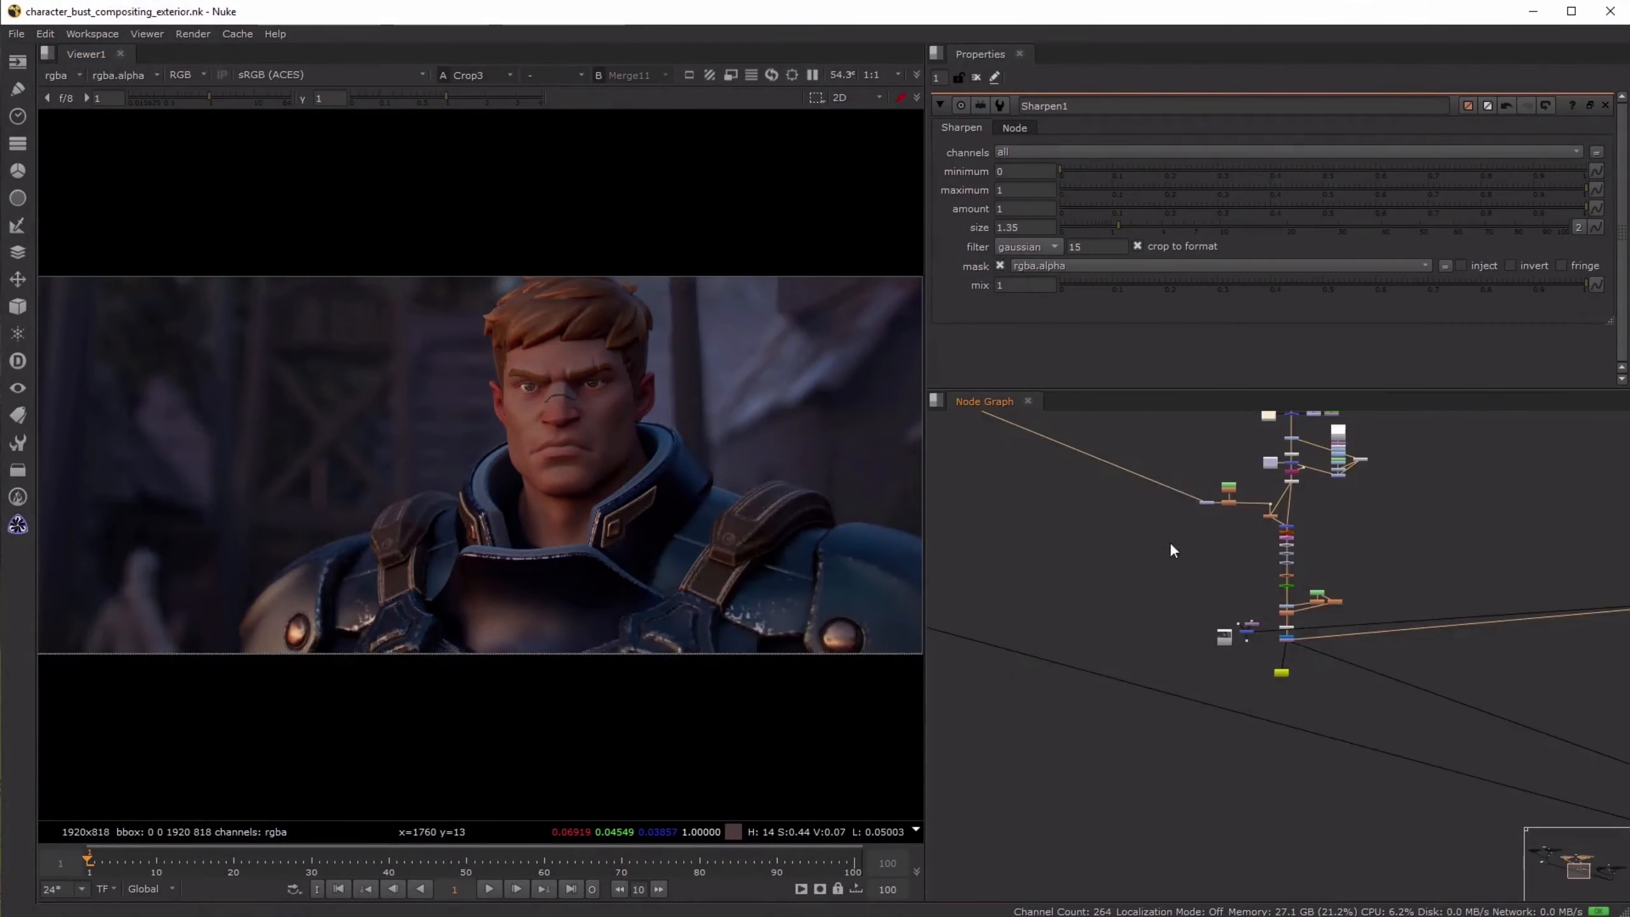
middle_drag(1170, 543, 1452, 770)
scroll(1454, 633, down, 3)
middle_drag(1454, 632, 1355, 601)
drag(1025, 455, 1541, 719)
click(1543, 610)
scroll(1142, 538, up, 5)
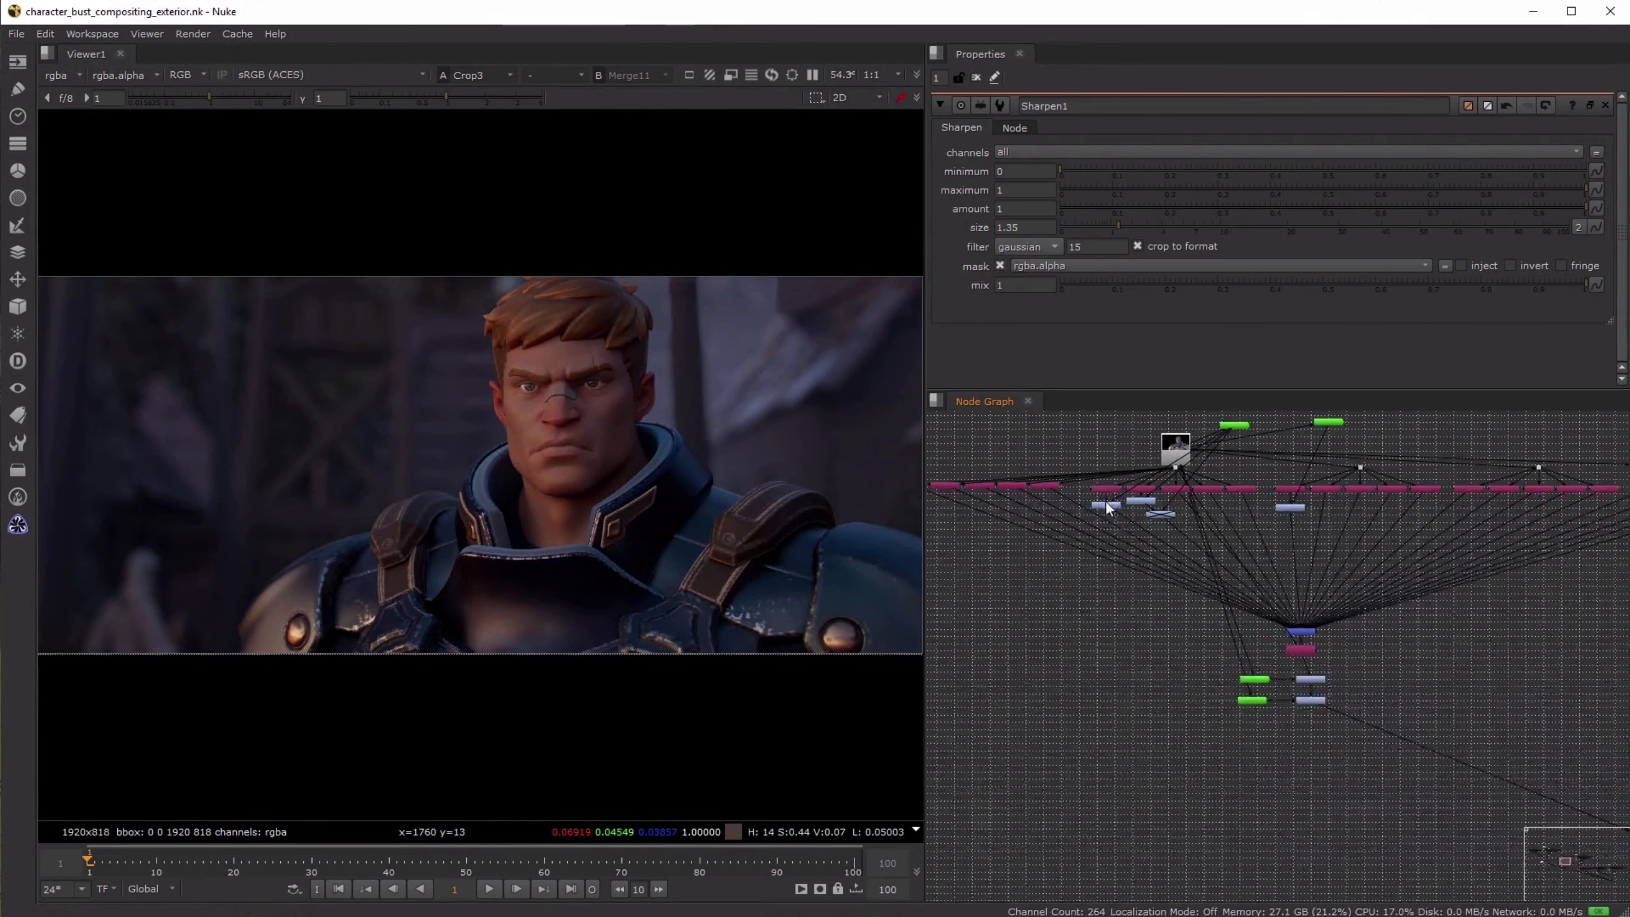
ctrl+shift+click(1301, 653)
ctrl+shift+click(1310, 678)
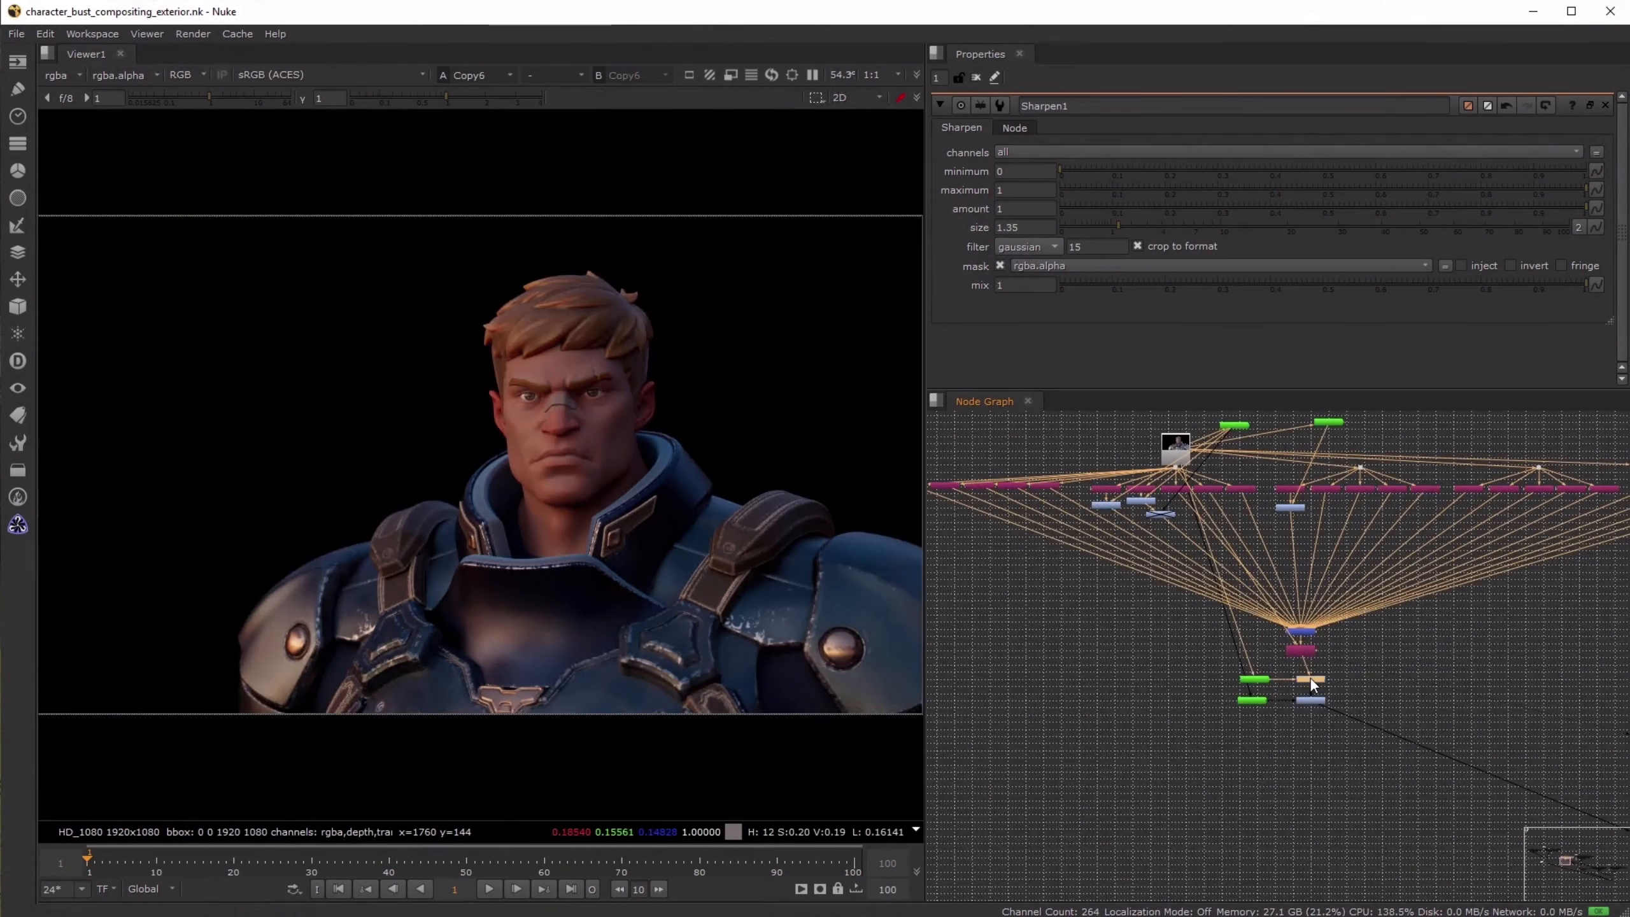
ctrl+shift+click(1311, 700)
- Toggle the two Cryptomatte-masked grades below Copy6 off and on to compare their effect on the character's face
scroll(1320, 688, up, 3)
drag(1353, 648, 1270, 737)
key(d)
key(d)
scroll(552, 404, up, 8)
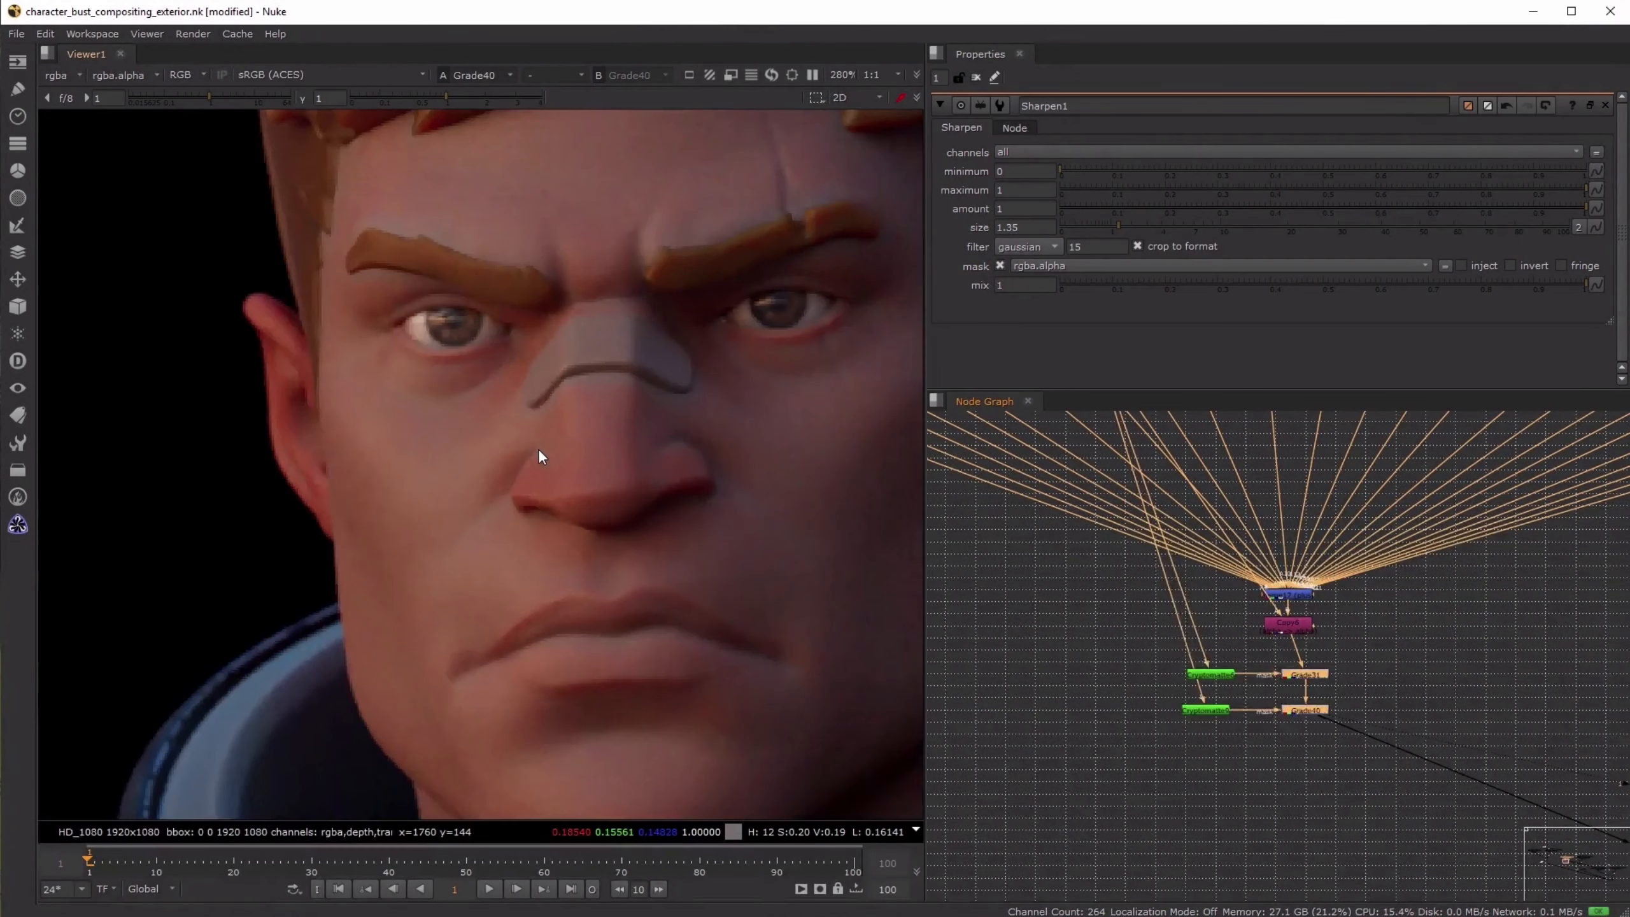
scroll(585, 494, up, 3)
key(d)
scroll(609, 550, down, 3)
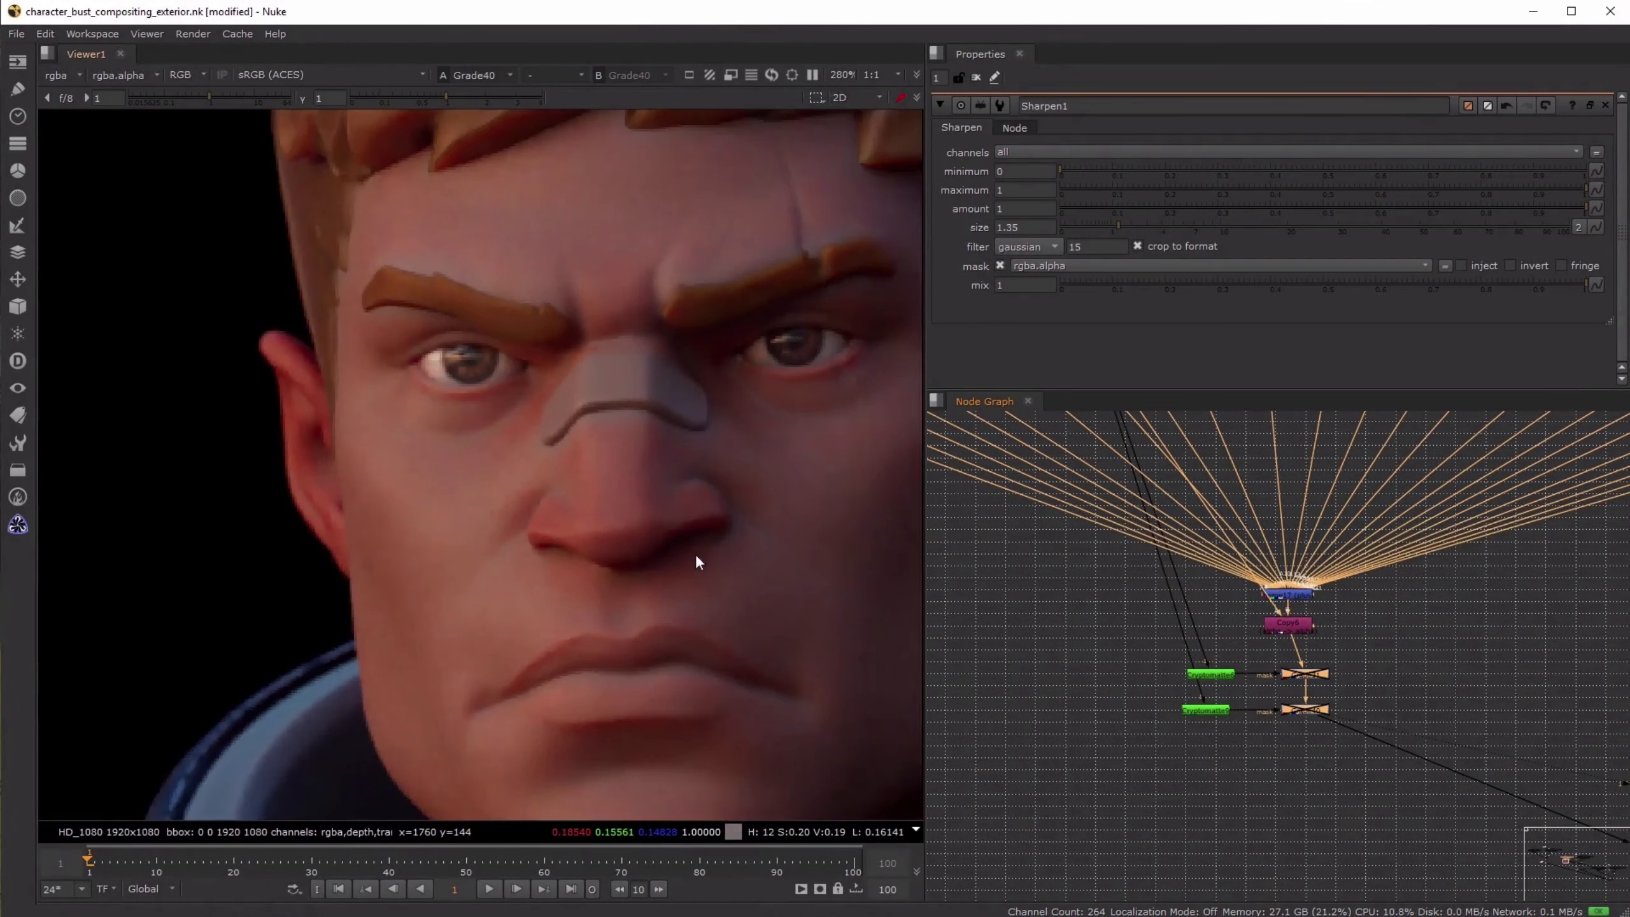
middle_drag(690, 549, 609, 534)
key(d)
- Go to the end of the sunrise composite and load the Read7 reference image and Crop3 into separate viewer inputs
scroll(1329, 705, down, 6)
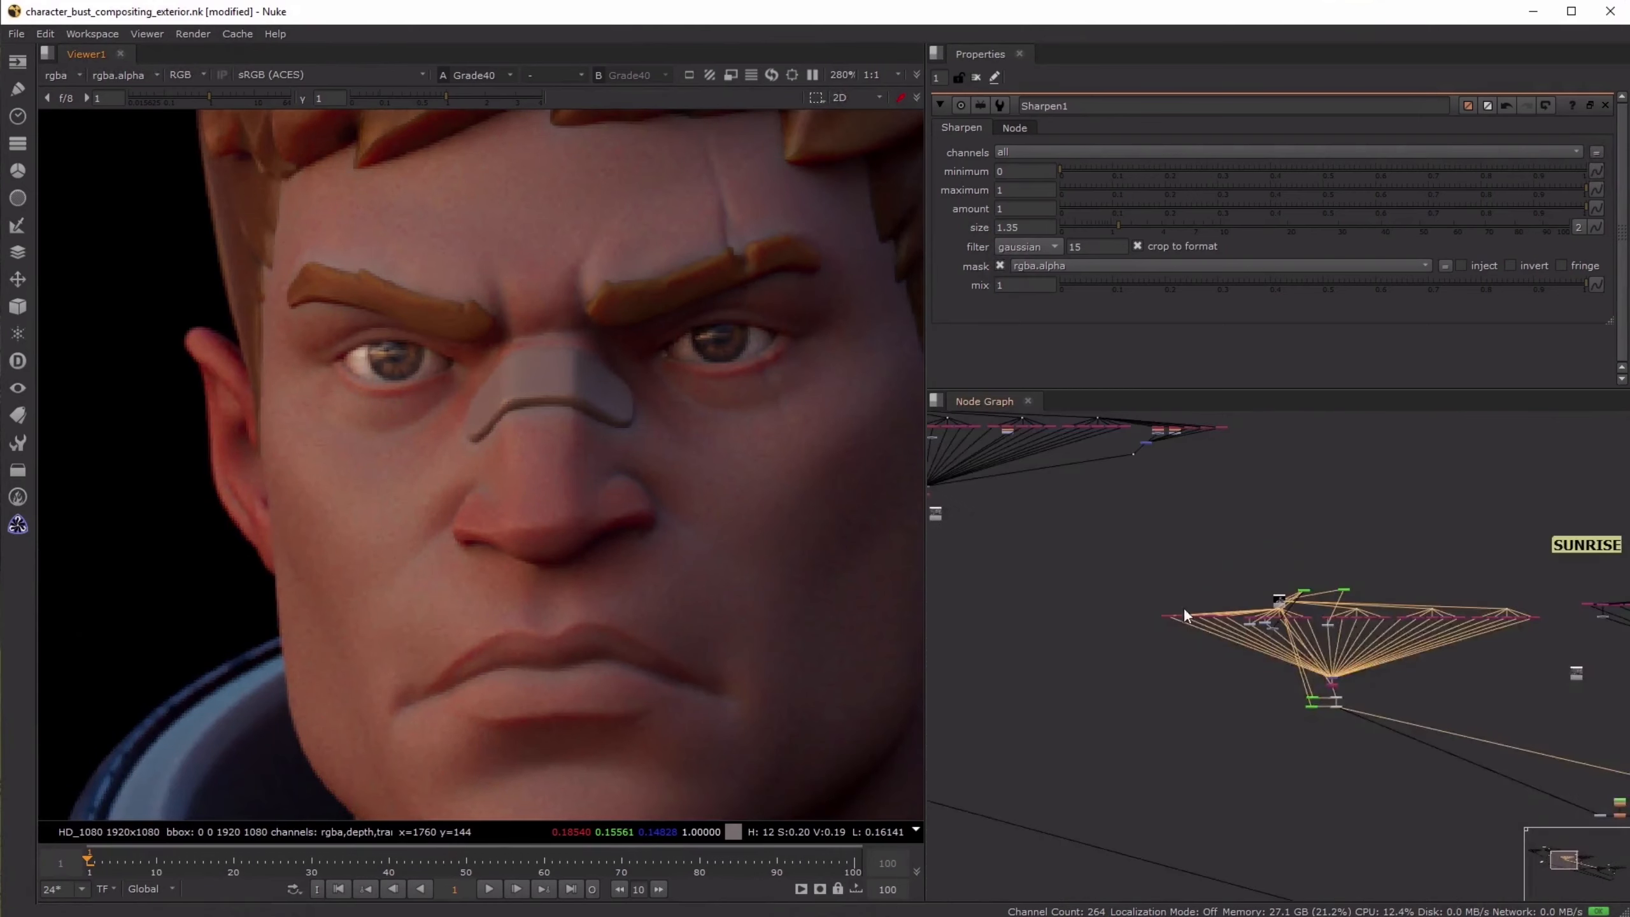
middle_drag(1500, 886, 1291, 734)
scroll(1227, 655, up, 6)
click(1219, 627)
key(1)
click(1105, 609)
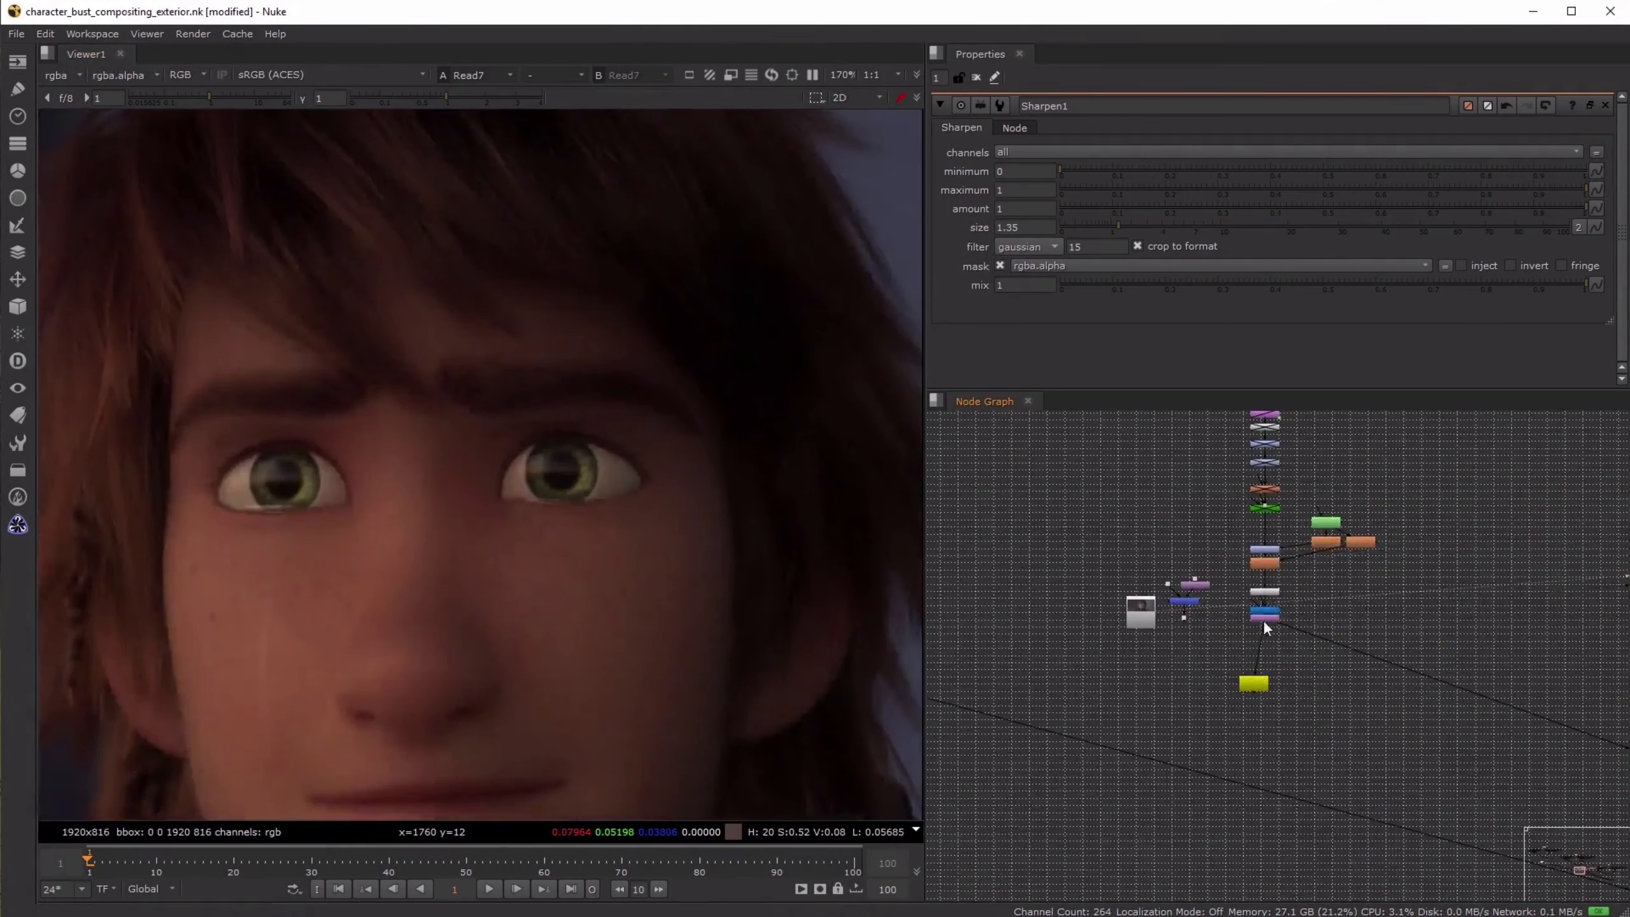
click(1262, 619)
key(1)
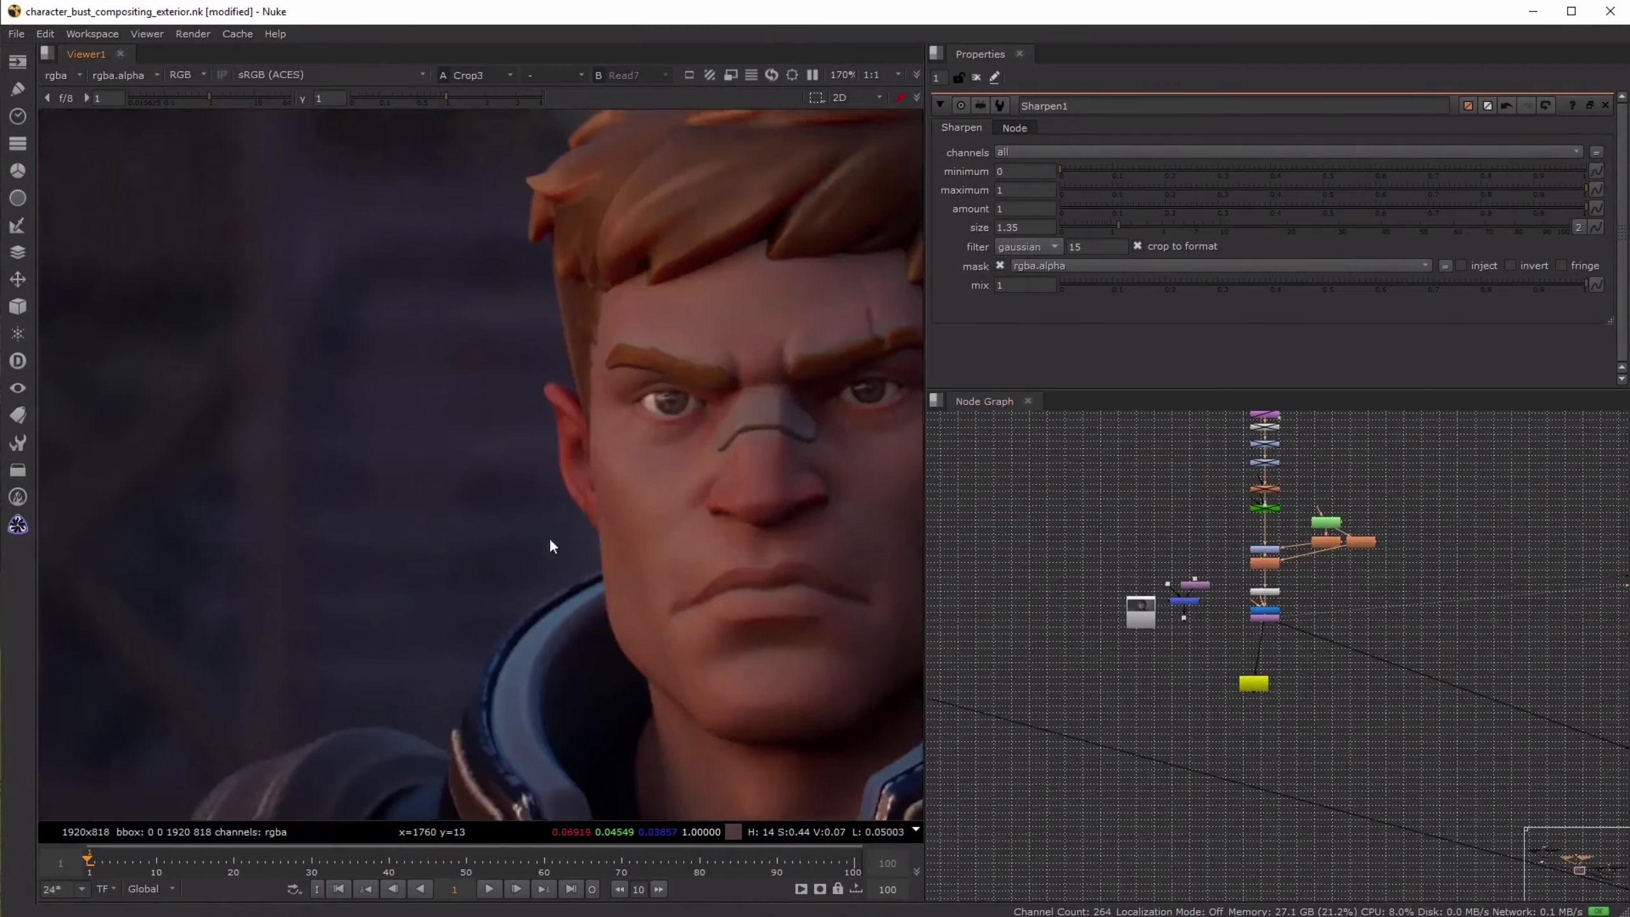
- Set the viewer comparison to under and place the wipe between the character's face and the Read7 reference
click(558, 76)
click(556, 148)
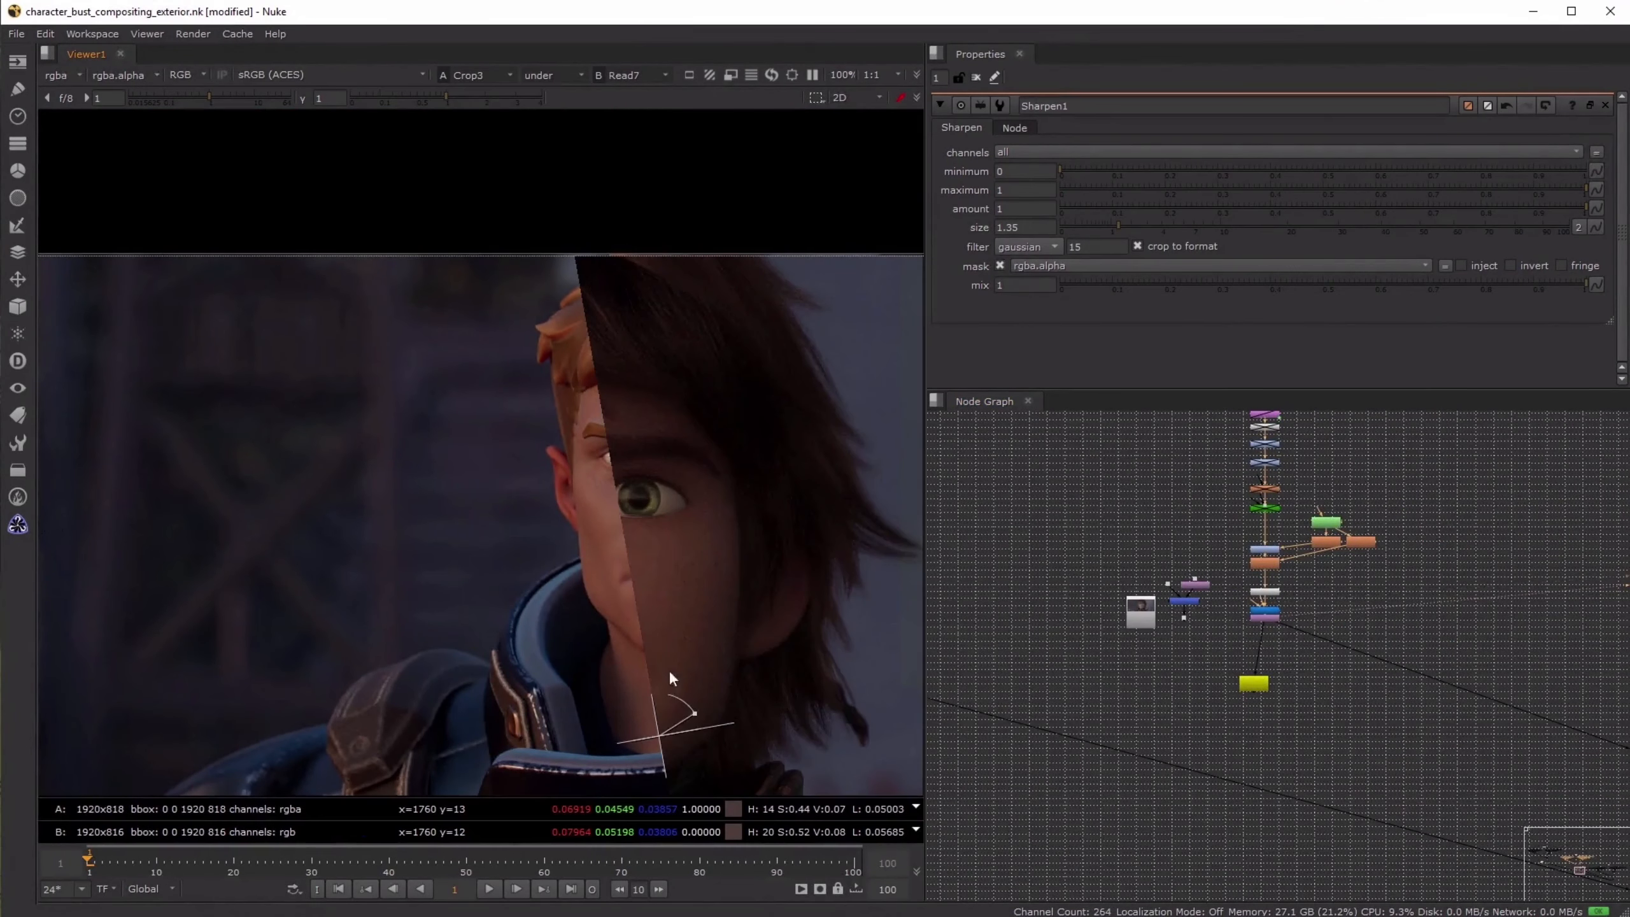
drag(703, 718, 562, 771)
- Return to the grades below the render passes and open the properties of Grade31
middle_drag(1175, 541, 1458, 788)
middle_drag(1095, 564, 1379, 693)
middle_drag(1084, 527, 1271, 573)
click(1366, 602)
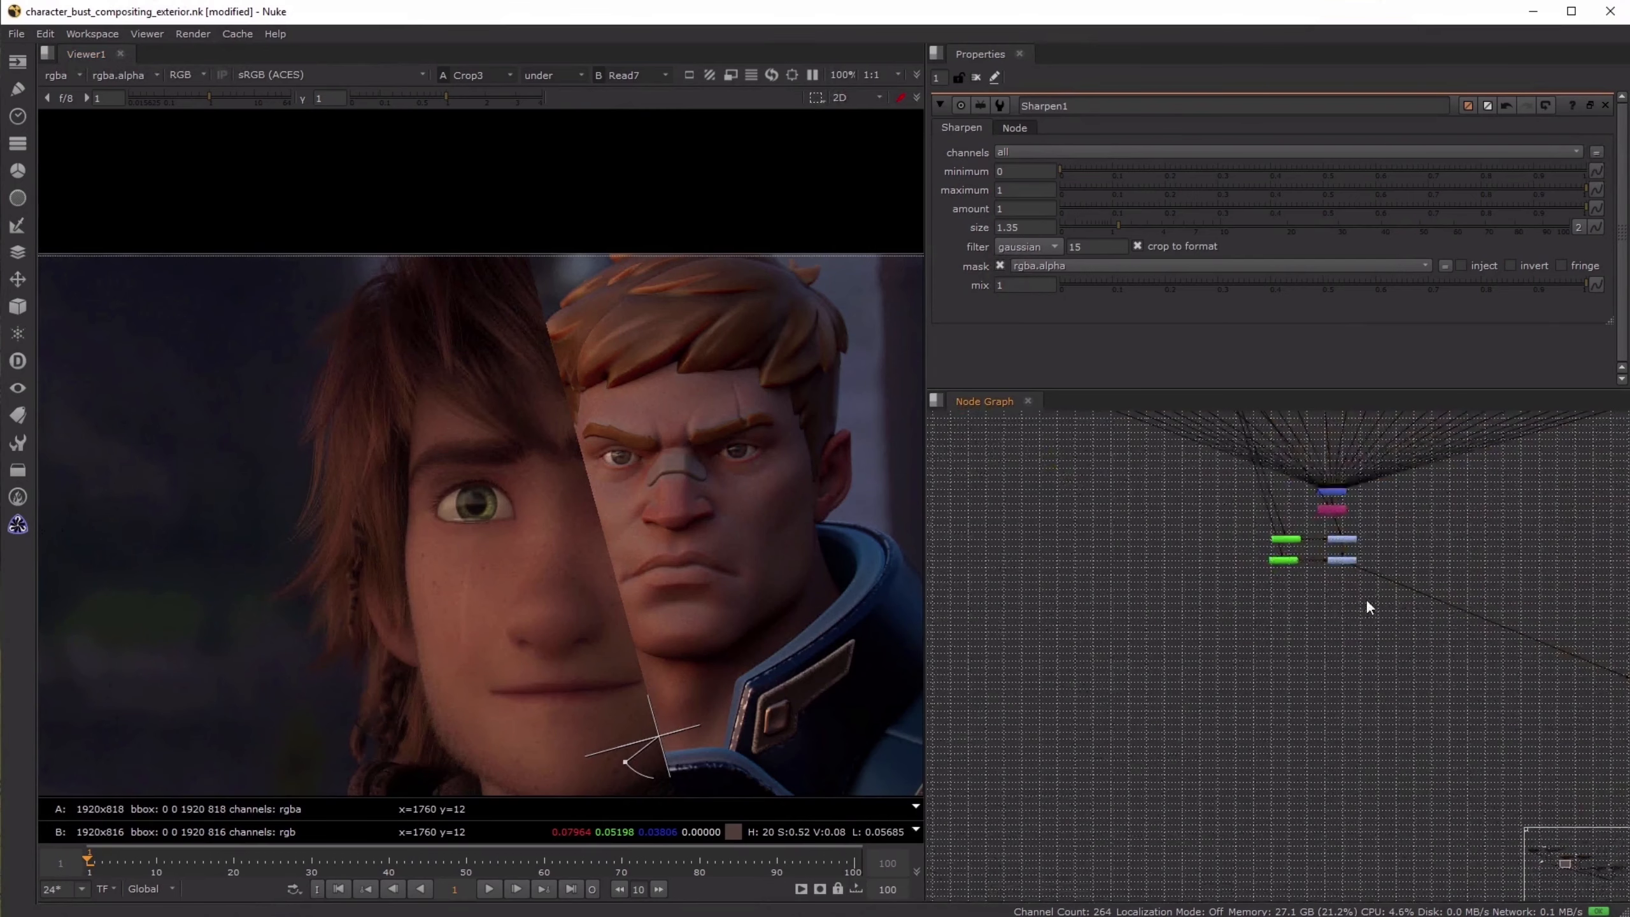
scroll(1355, 514, up, 5)
double_click(1319, 597)
drag(1398, 547, 1222, 668)
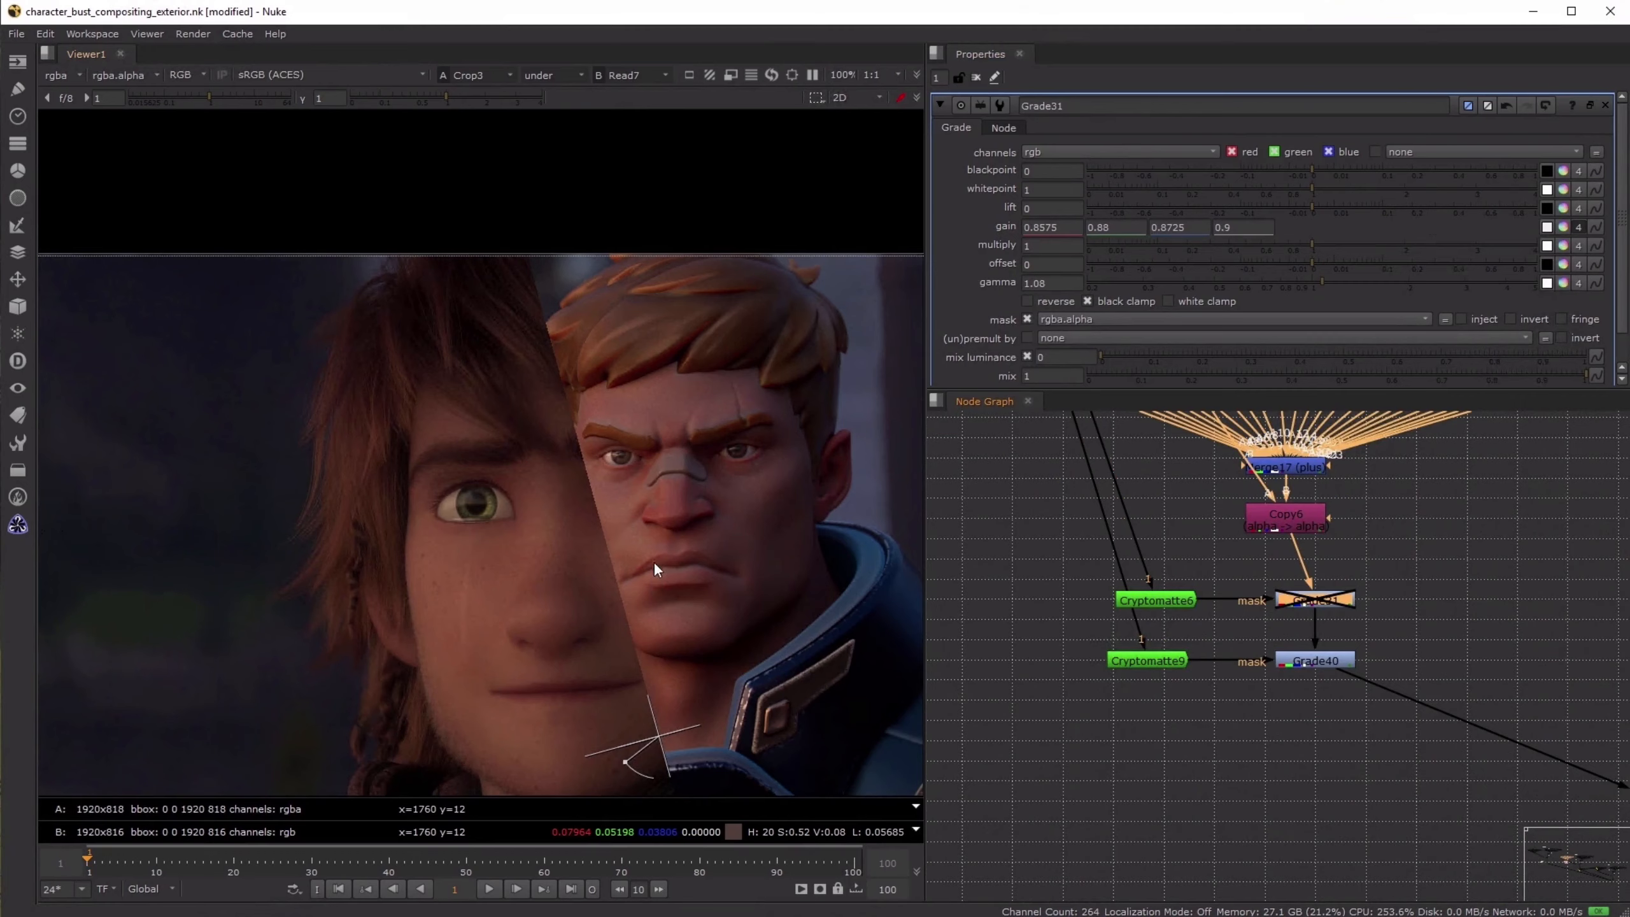
- Toggle Grade31 off and on repeatedly to compare the character's skin with the reference face
scroll(654, 558, up, 2)
key(d)
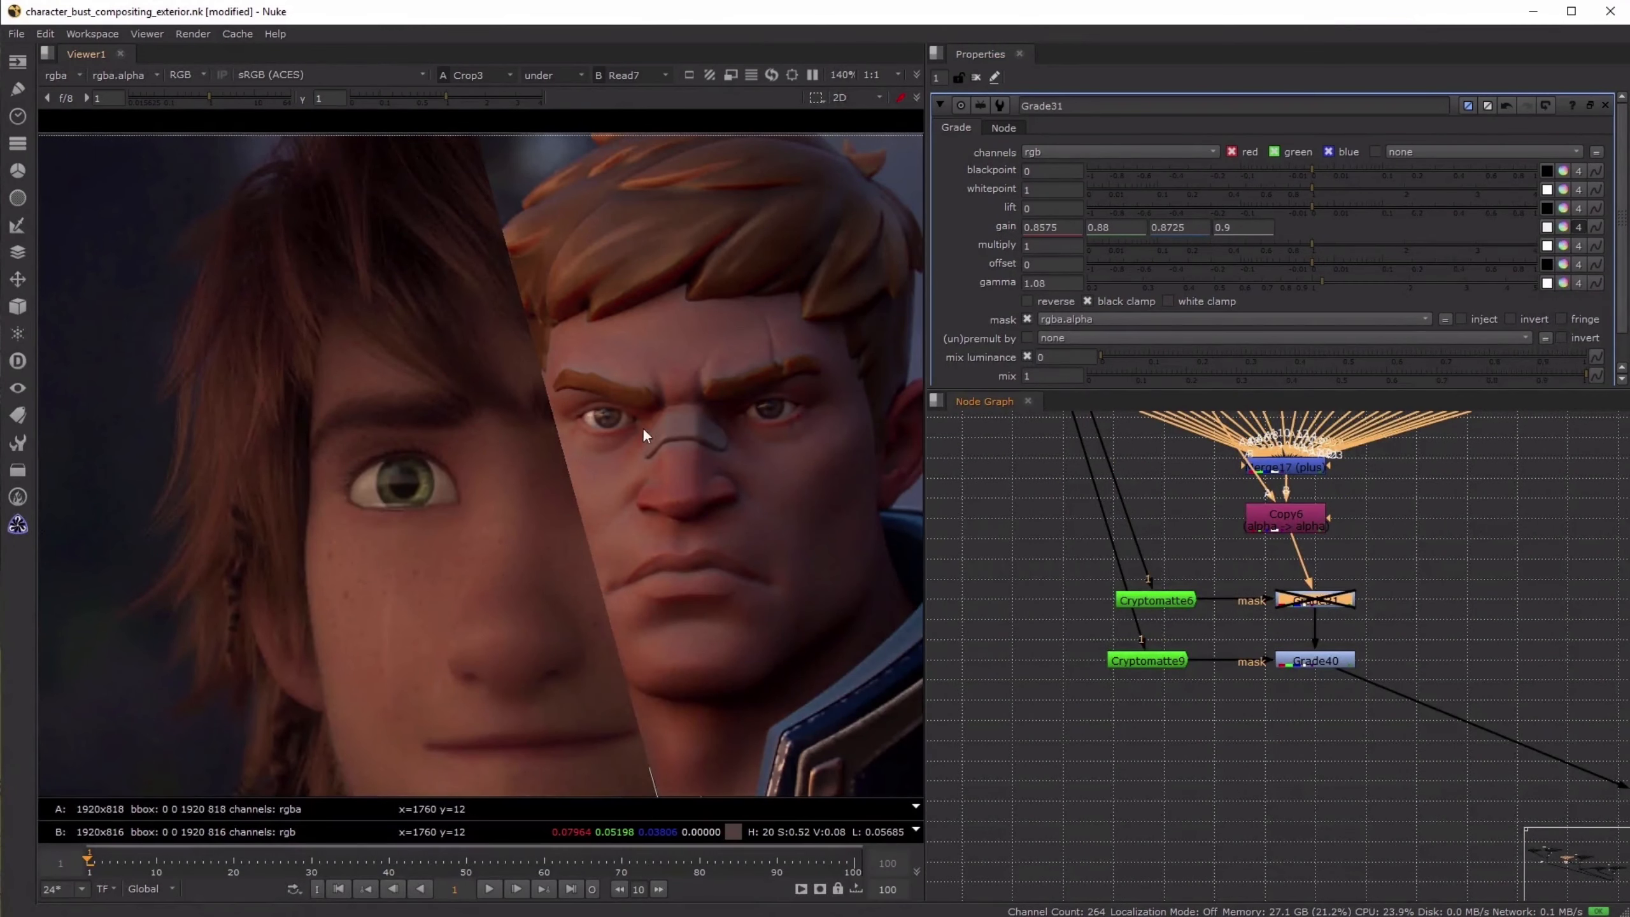
key(d)
key(d)
key(d)
key(d)
key(d)
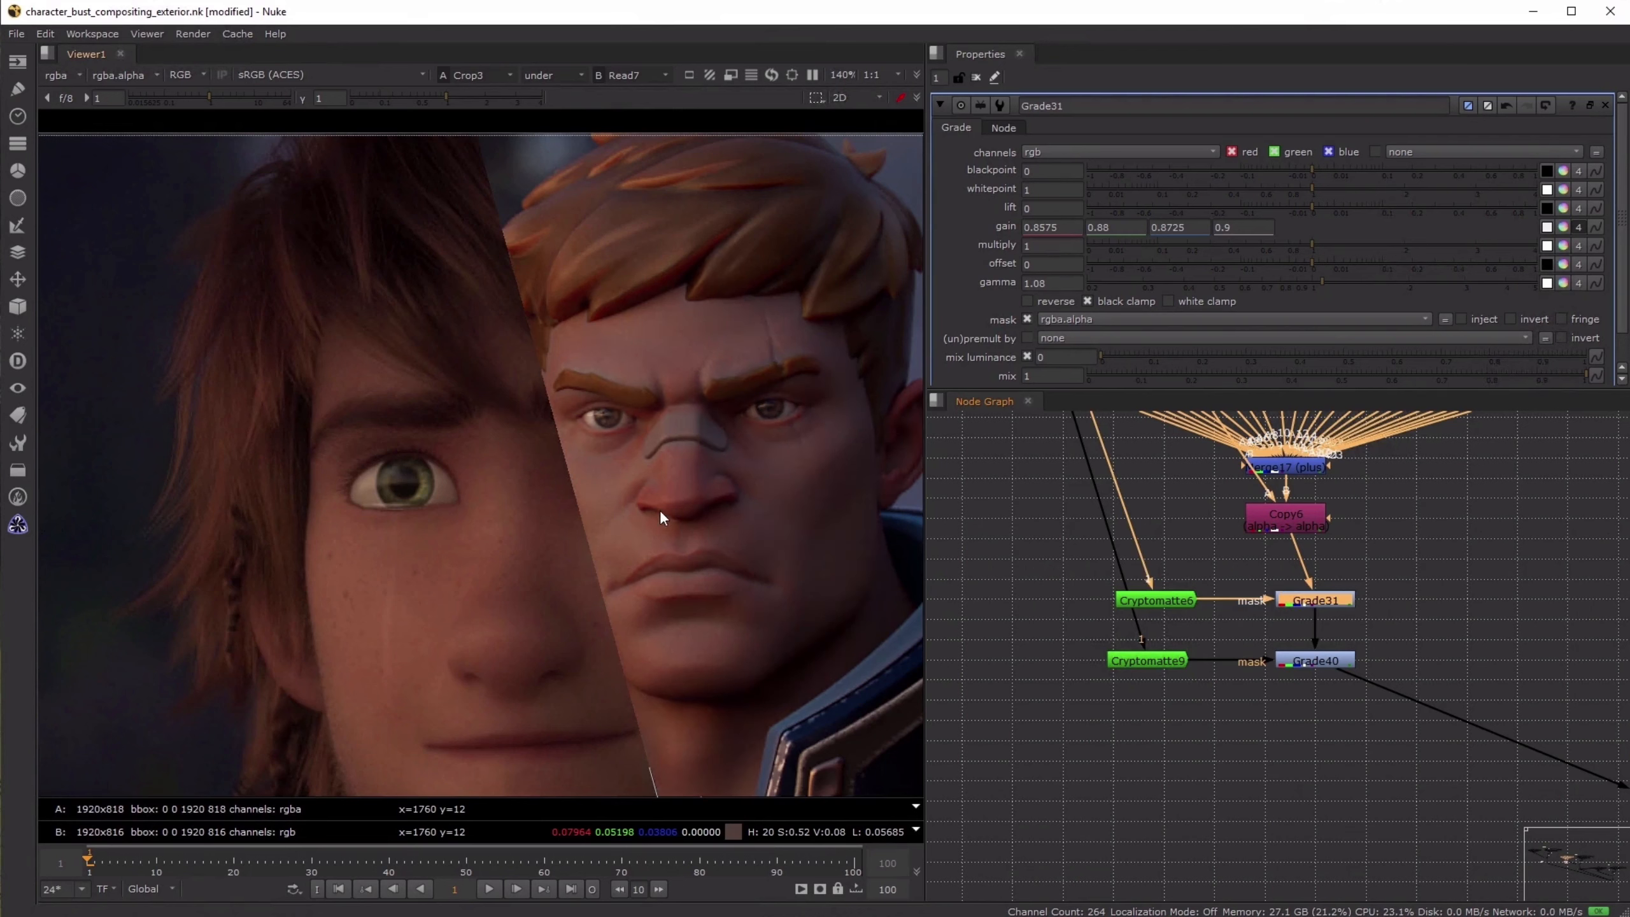
key(d)
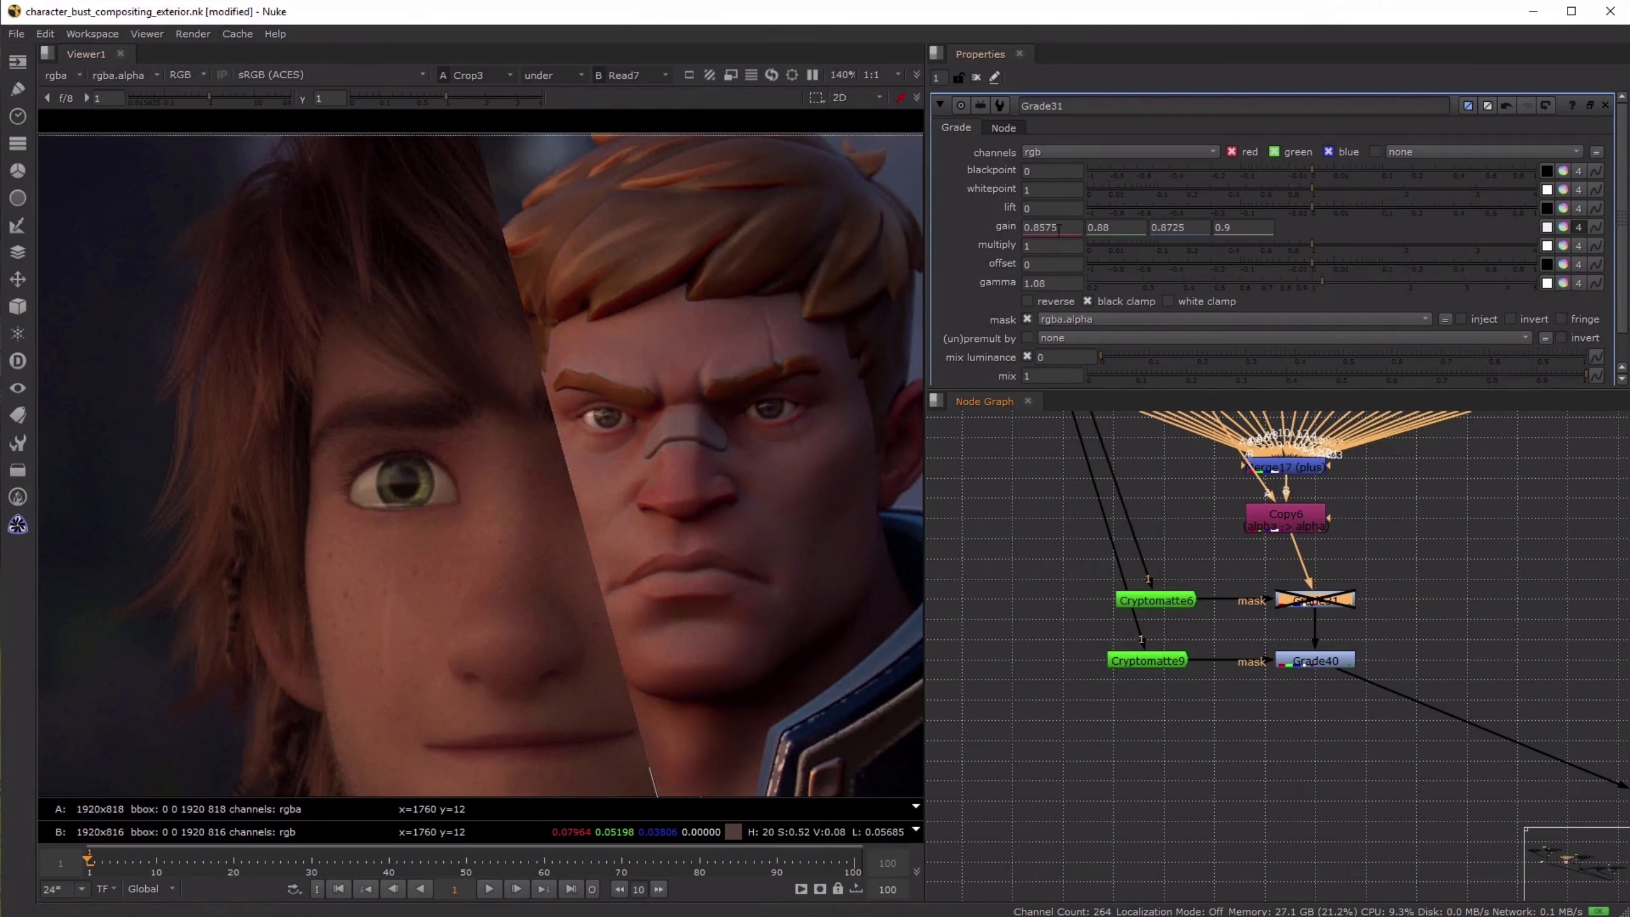
key(d)
- Examine the grades on the individual render passes and select the last grade below Copy6
scroll(1441, 515, down, 4)
middle_drag(1474, 548, 1361, 718)
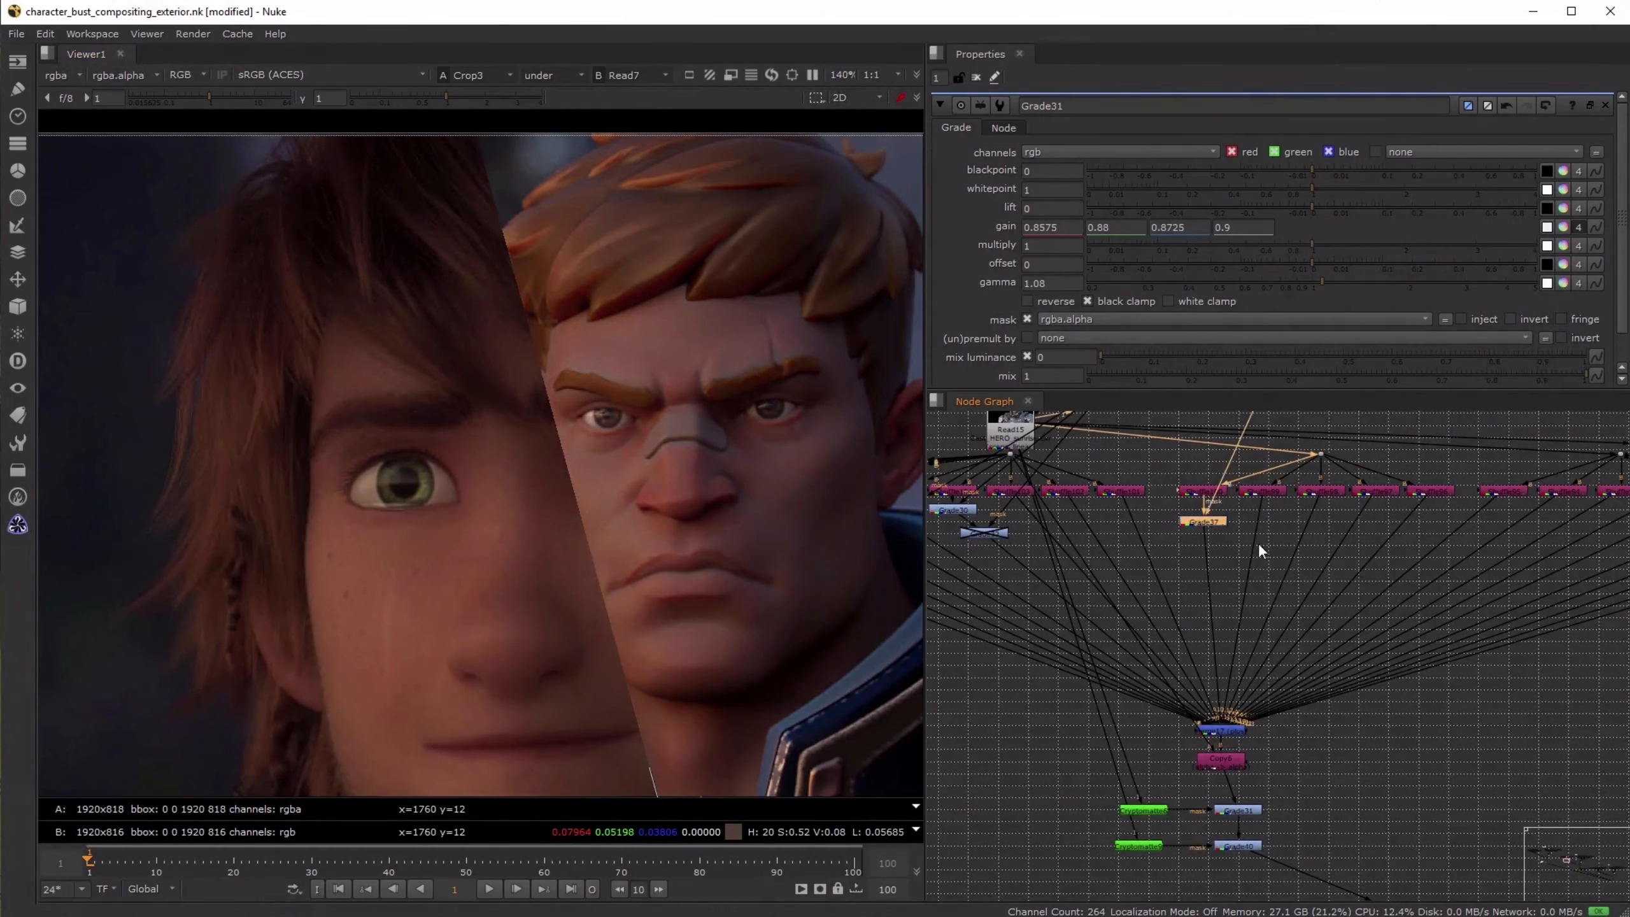
middle_drag(1258, 543, 1290, 626)
scroll(1395, 464, down, 2)
scroll(1334, 512, down, 3)
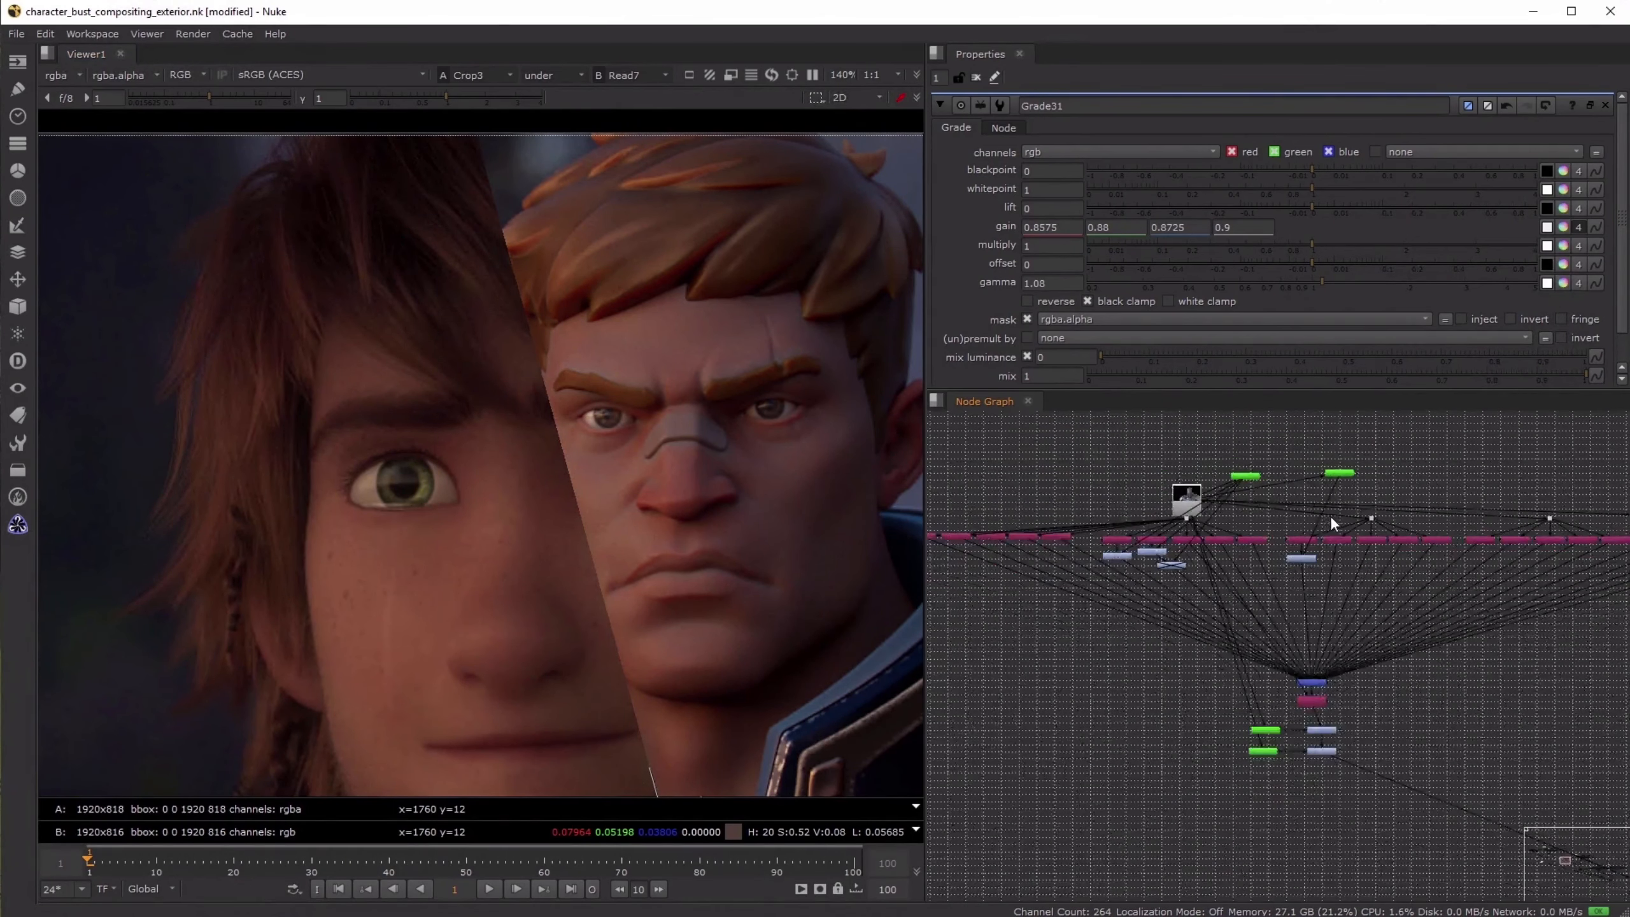
scroll(1315, 579, up, 6)
ctrl+click(1348, 826)
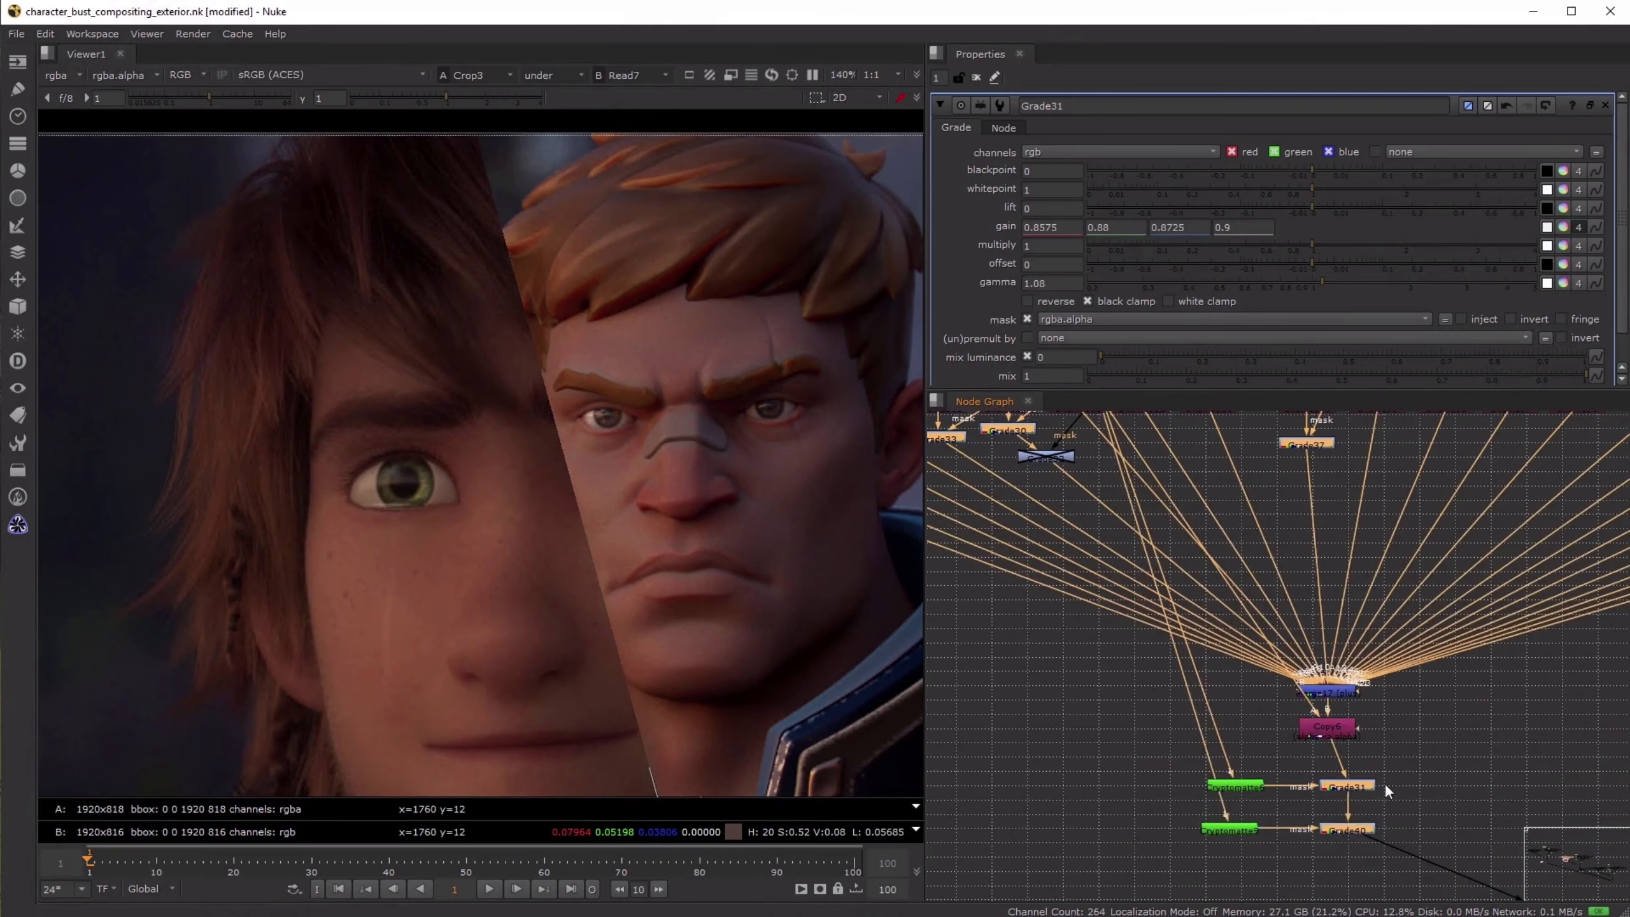
- Toggle the grade node feeding Sharpen2 off and on to compare the armor's color with the reference image
scroll(1384, 782, down, 5)
middle_drag(1385, 763, 1123, 494)
scroll(1392, 710, up, 4)
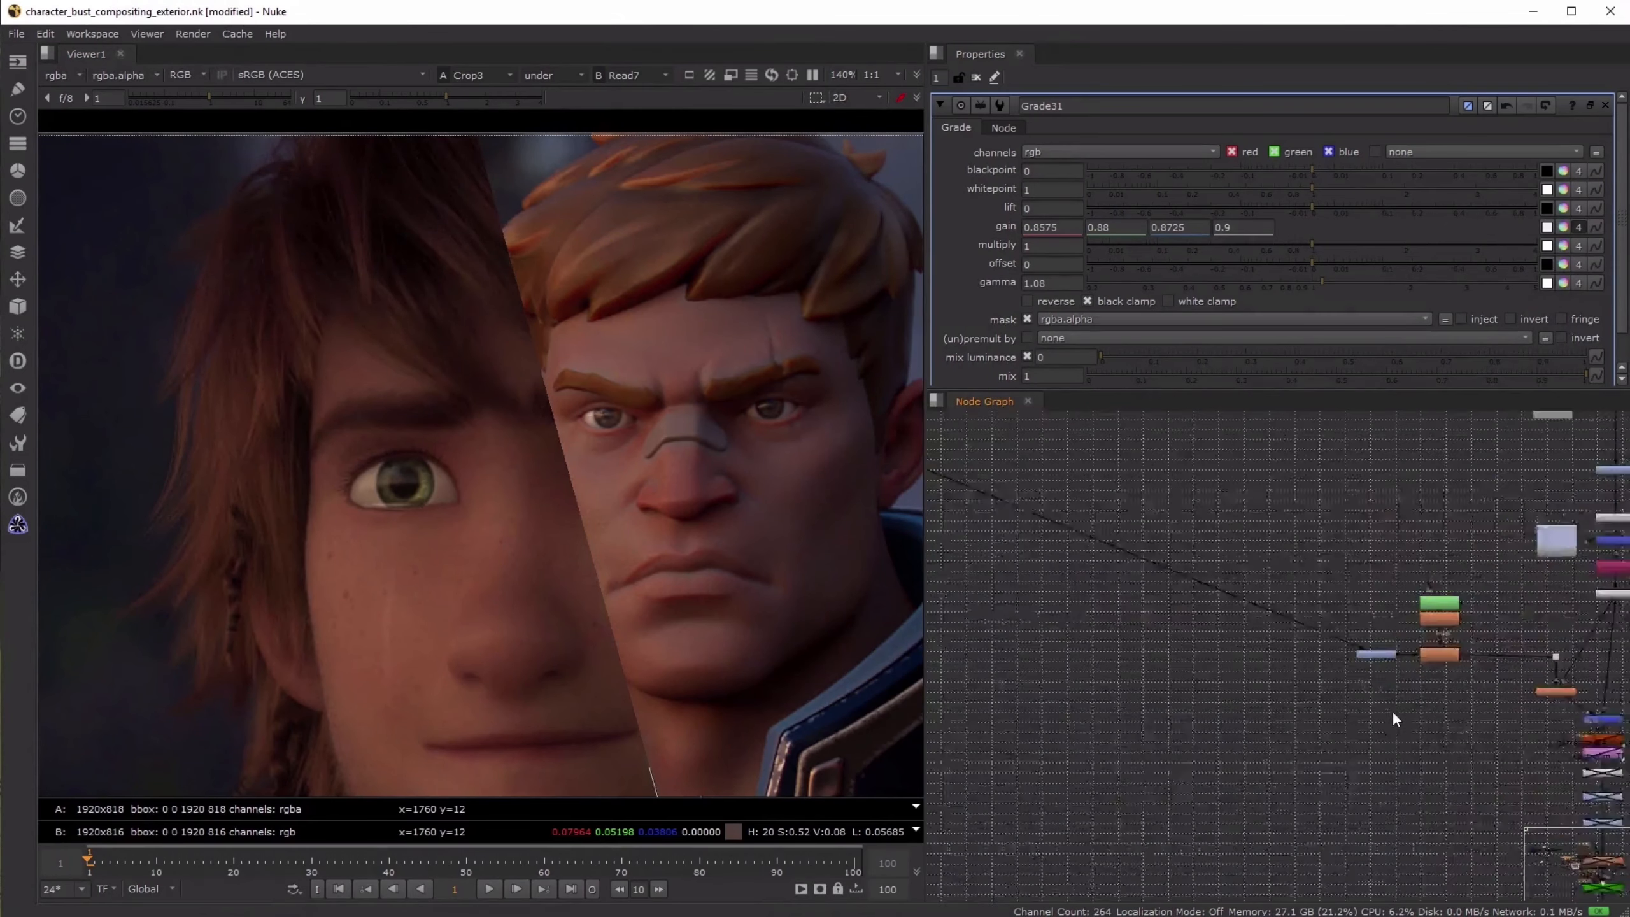
click(1376, 640)
key(d)
scroll(898, 501, down, 3)
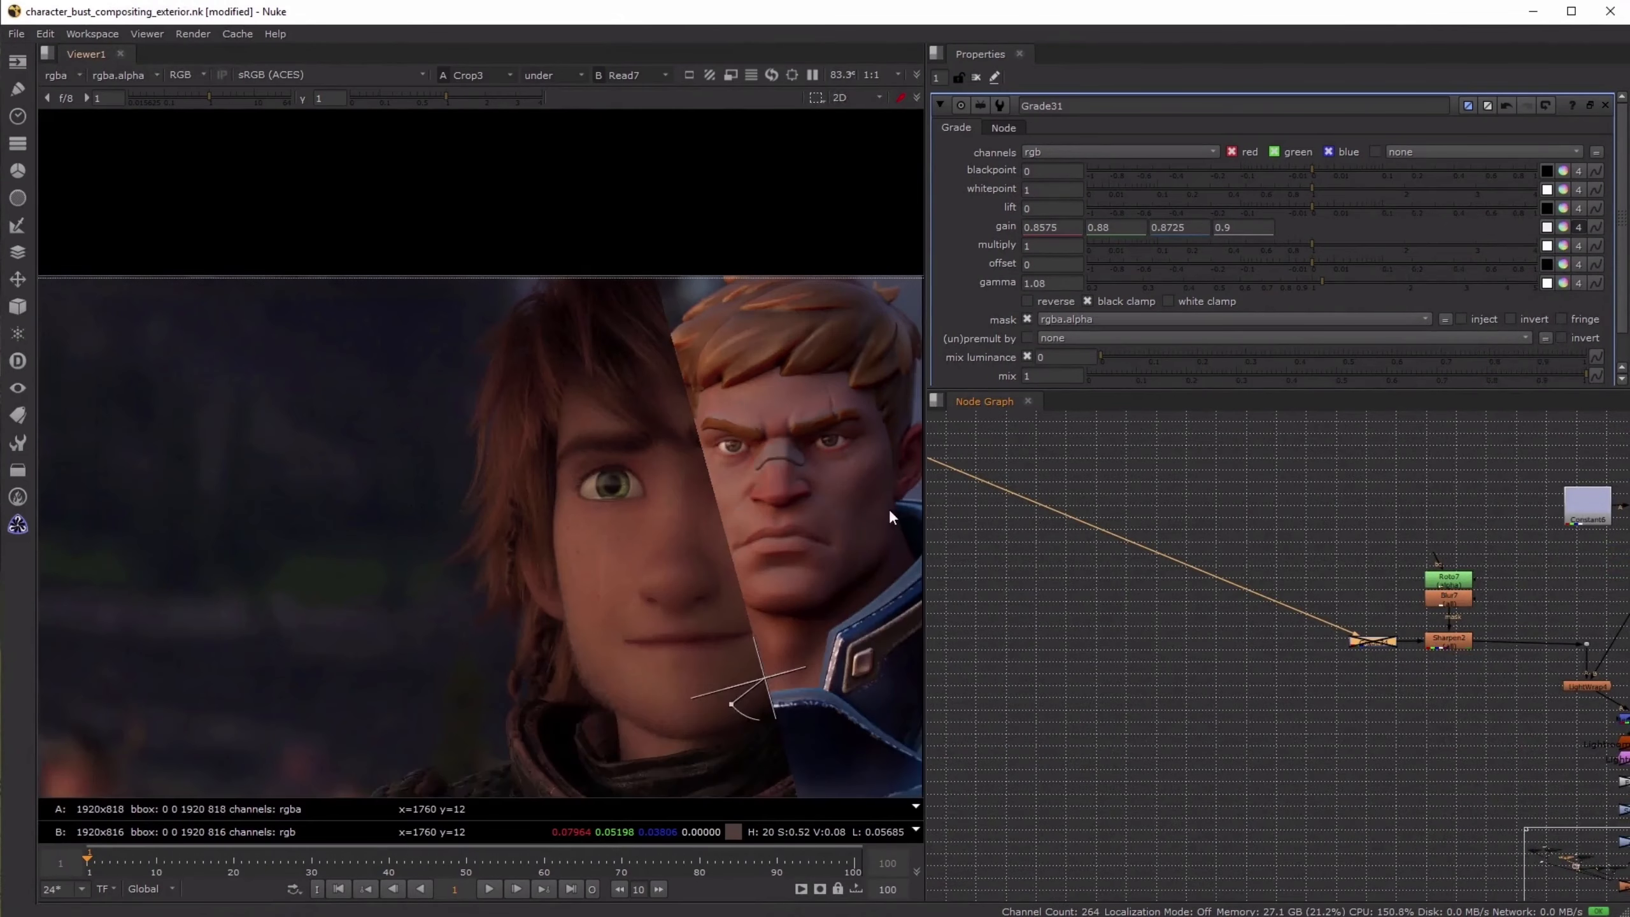
drag(654, 556, 607, 559)
key(d)
key(d)
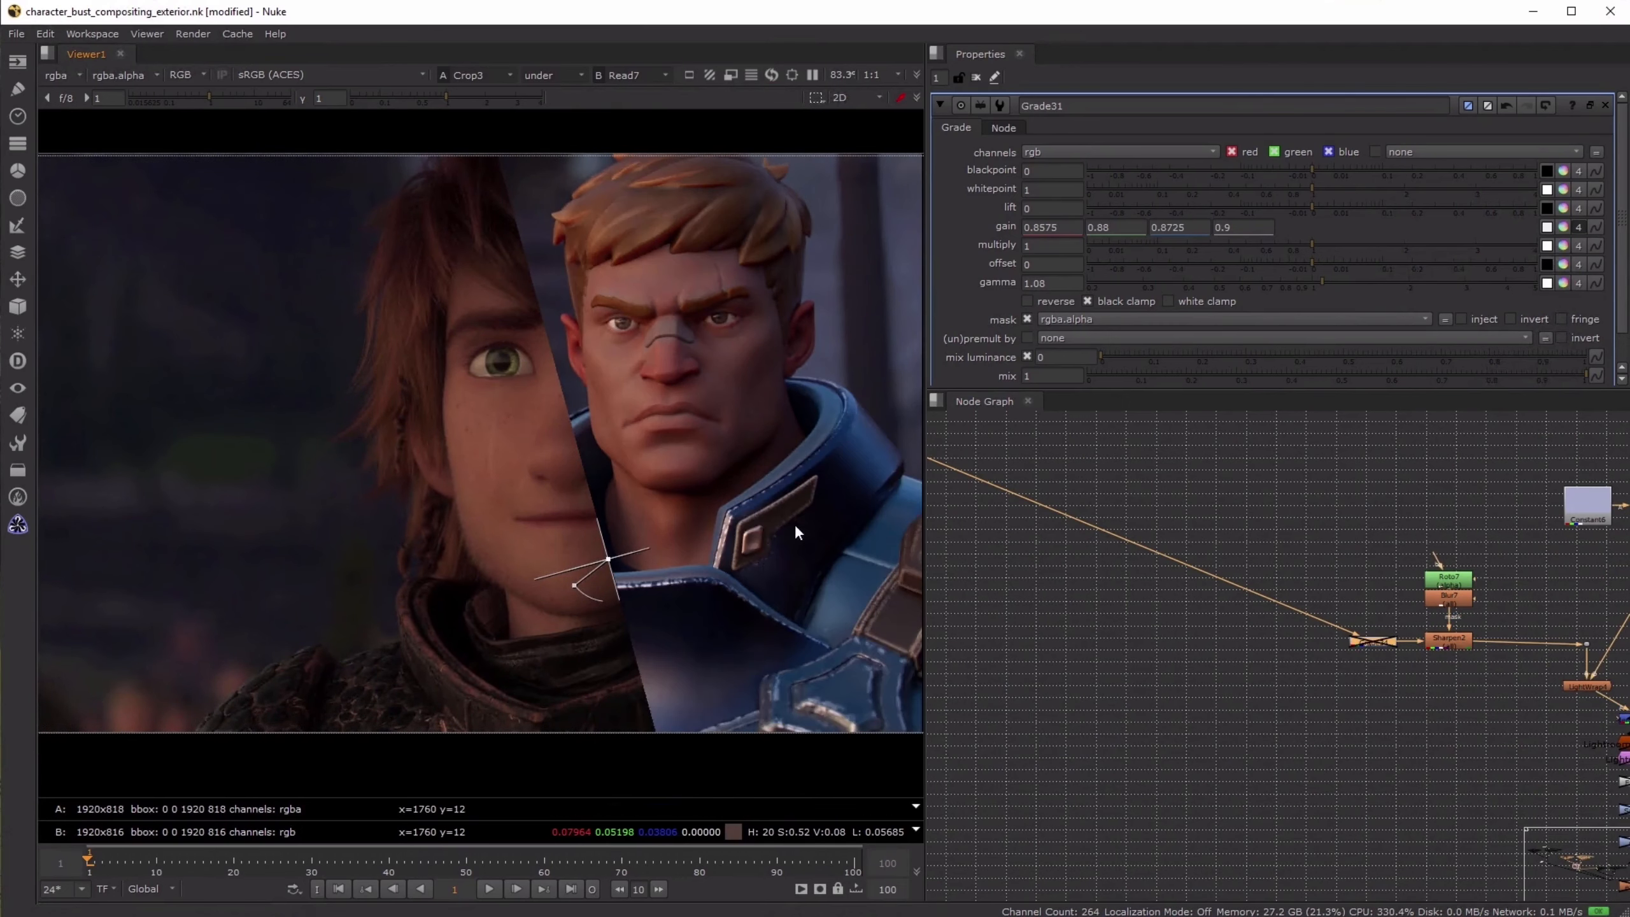
key(d)
key(d)
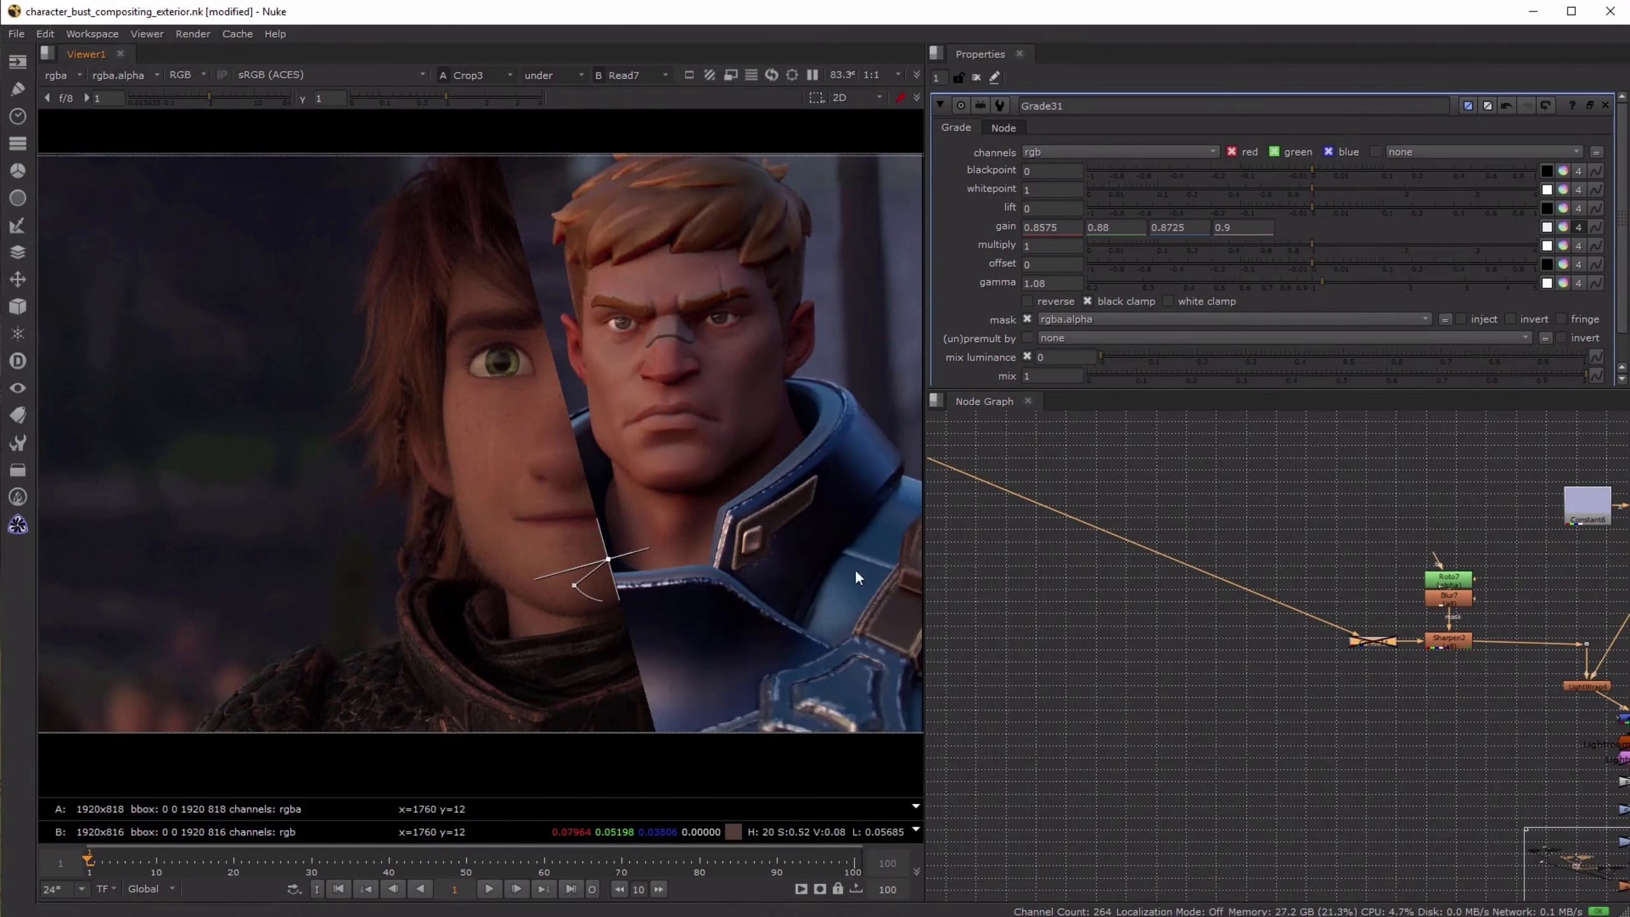
key(d)
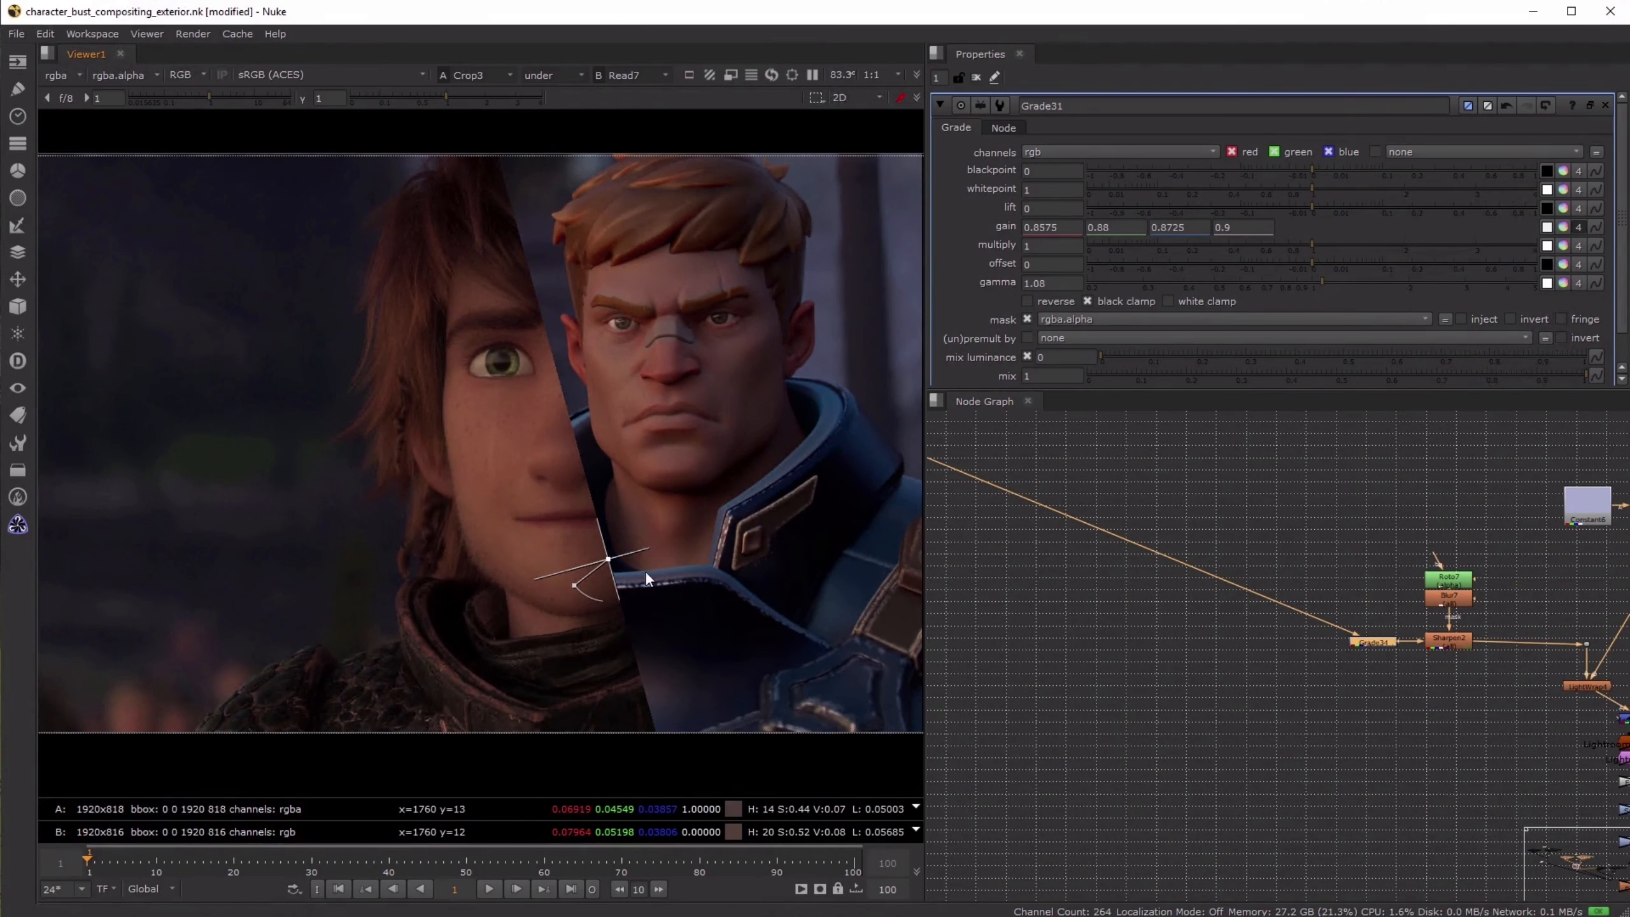
- Move the wipe to the far left of the image, then view LightWrap4 and toggle it to check its effect
drag(608, 558, 50, 525)
scroll(1345, 639, down, 3)
middle_drag(1345, 639, 1165, 689)
scroll(1222, 709, up, 5)
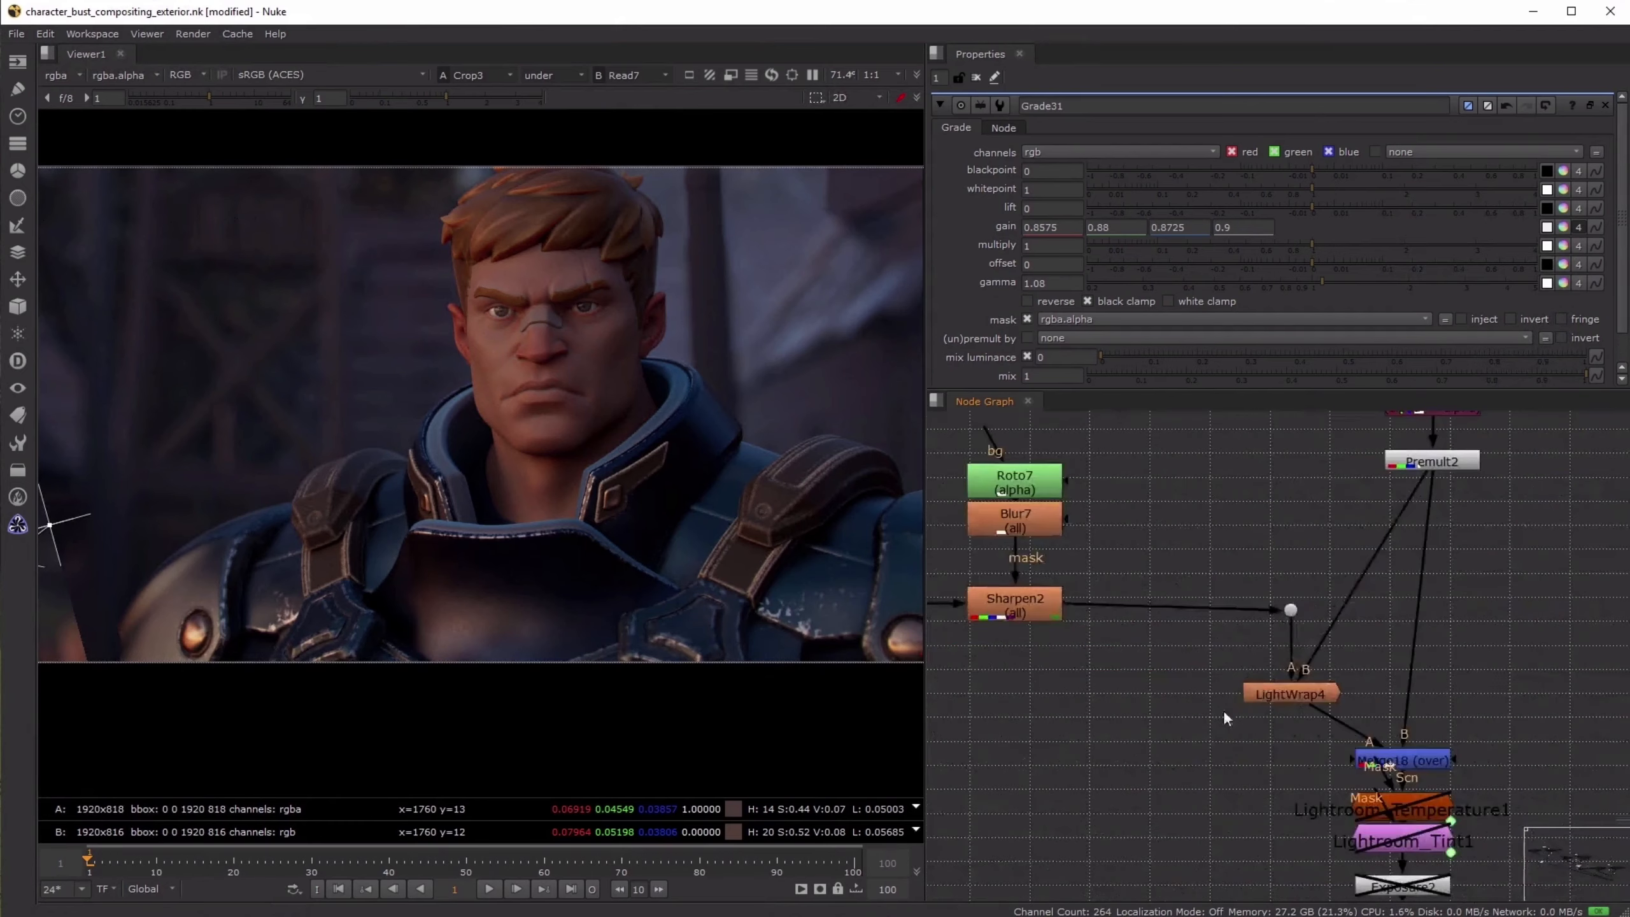
click(1294, 689)
key(1)
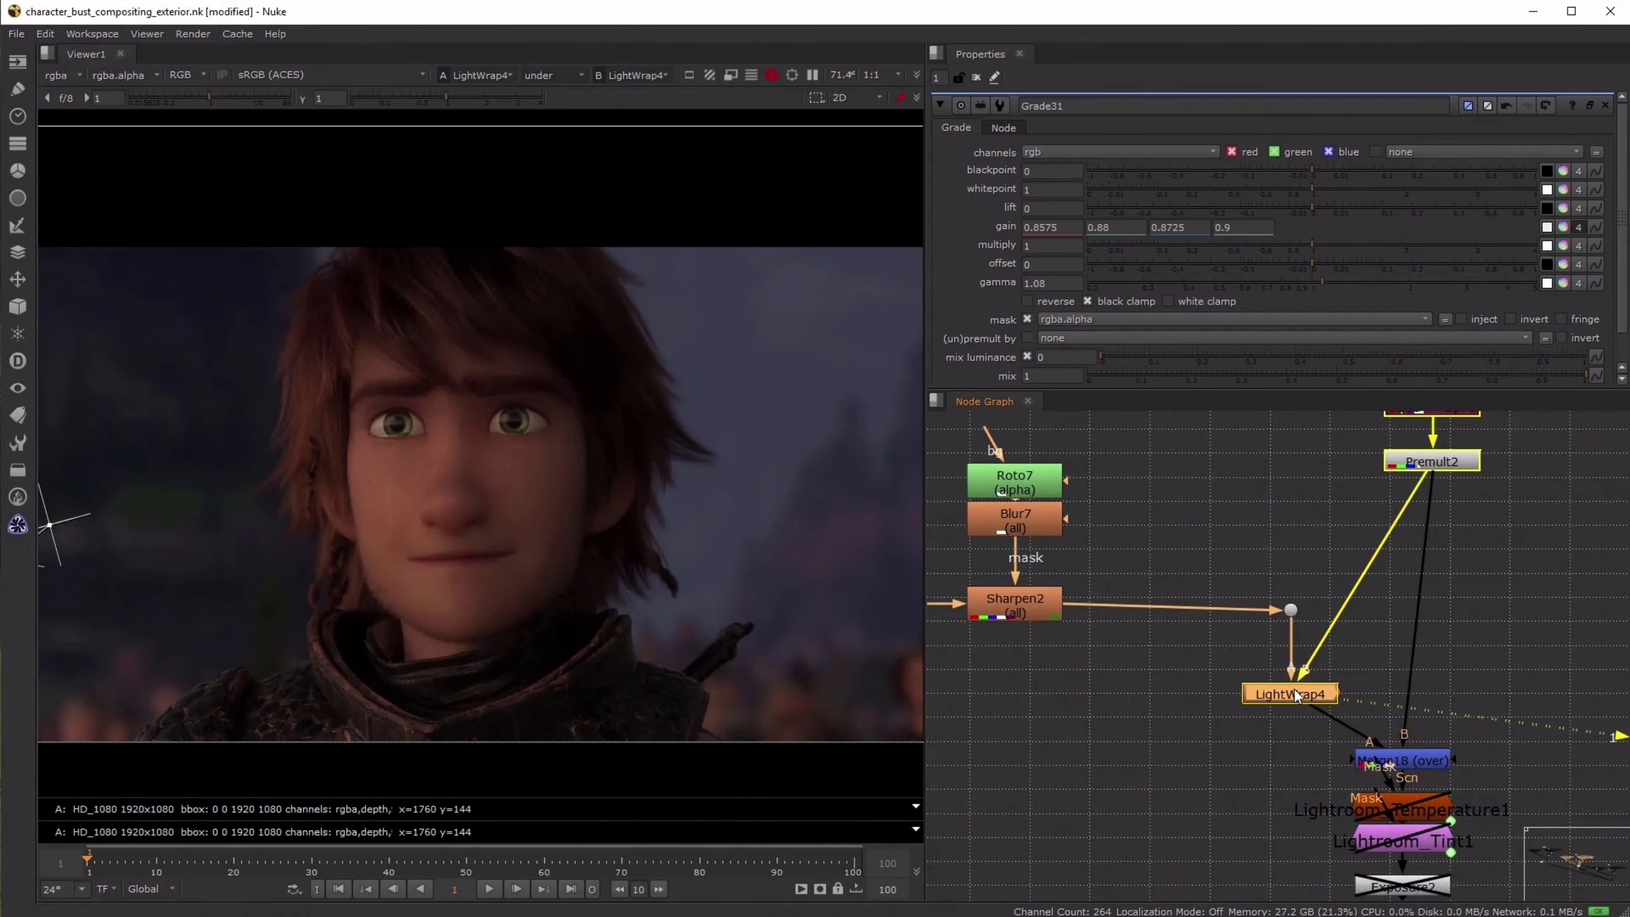
key(d)
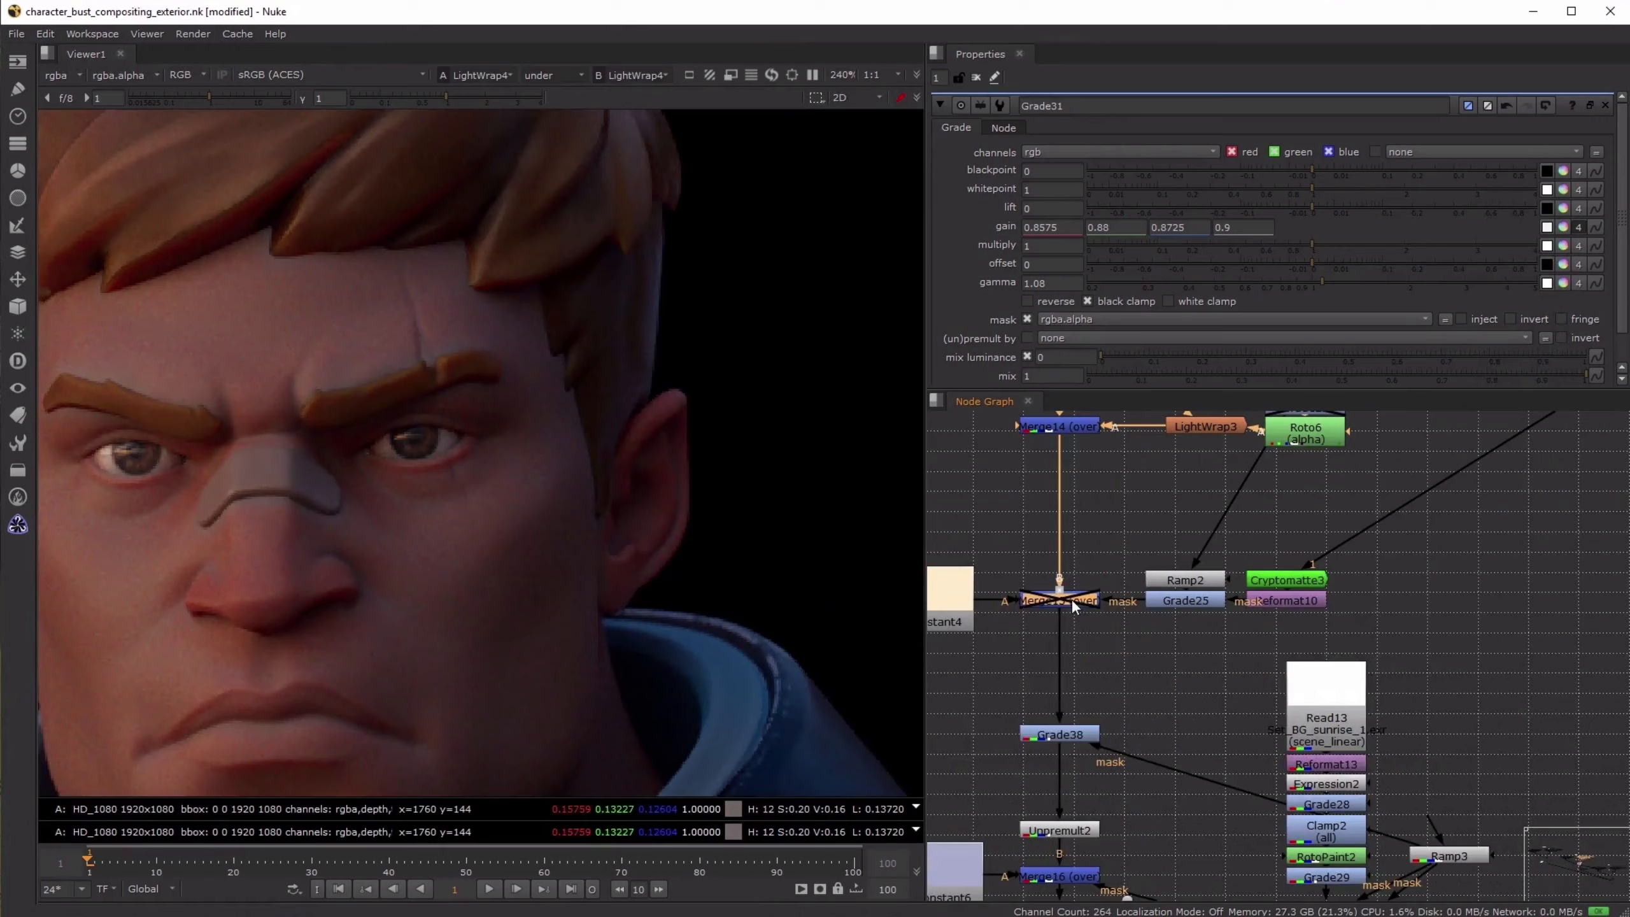
- View the Merge15 node to examine the blurred sunrise background
click(1071, 599)
key(1)
scroll(781, 505, down, 3)
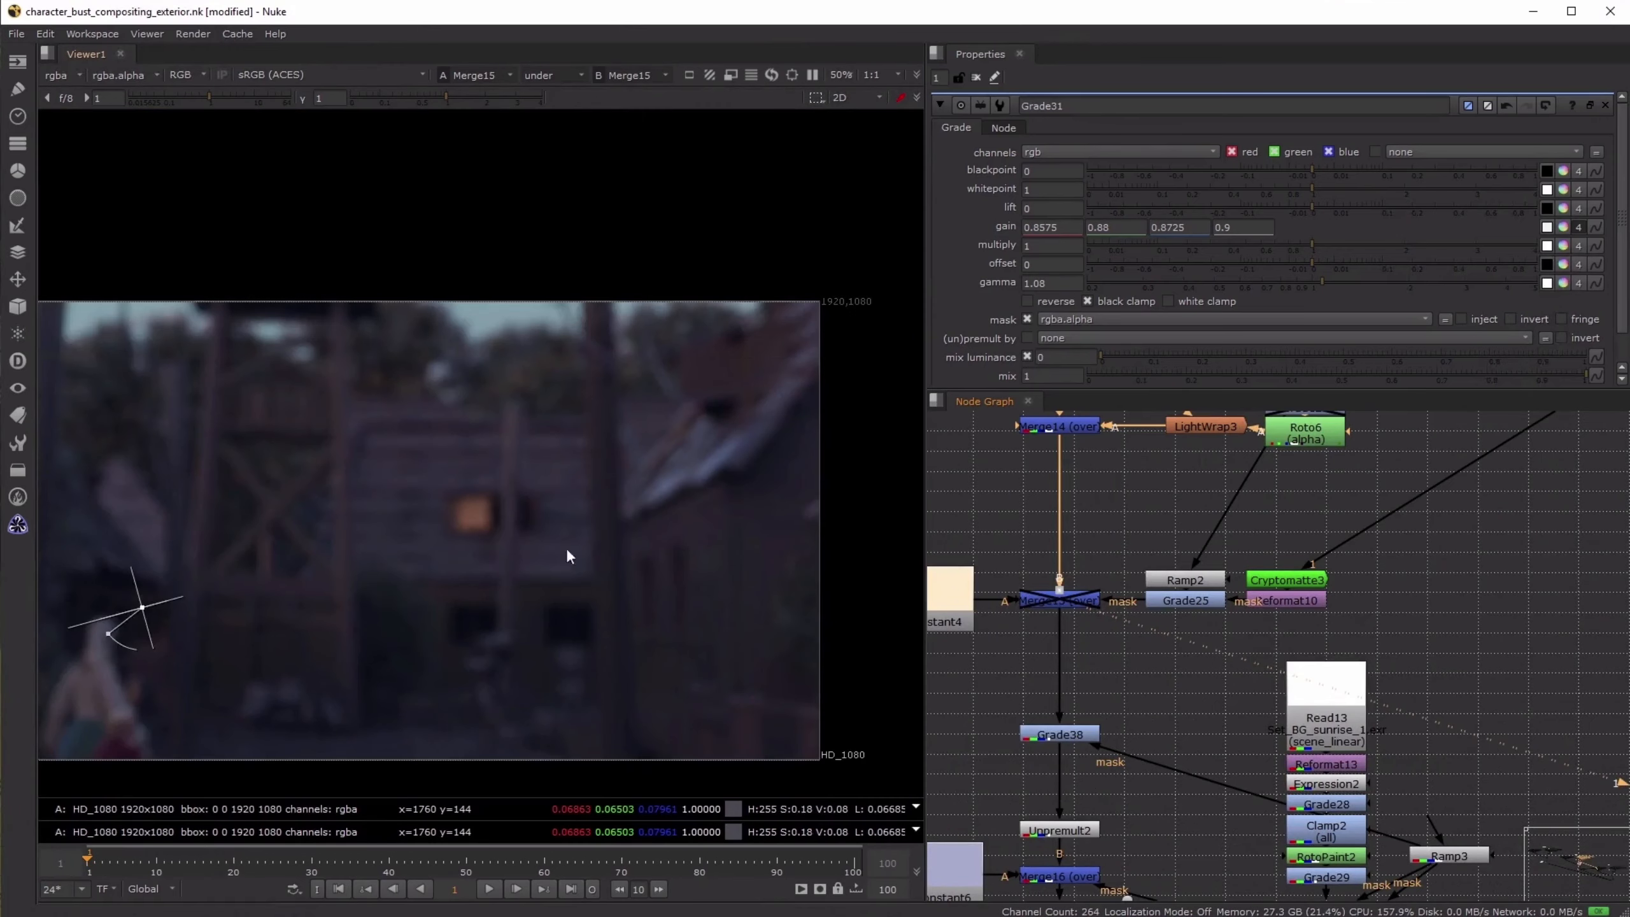
middle_drag(568, 552, 734, 523)
middle_drag(799, 320, 709, 308)
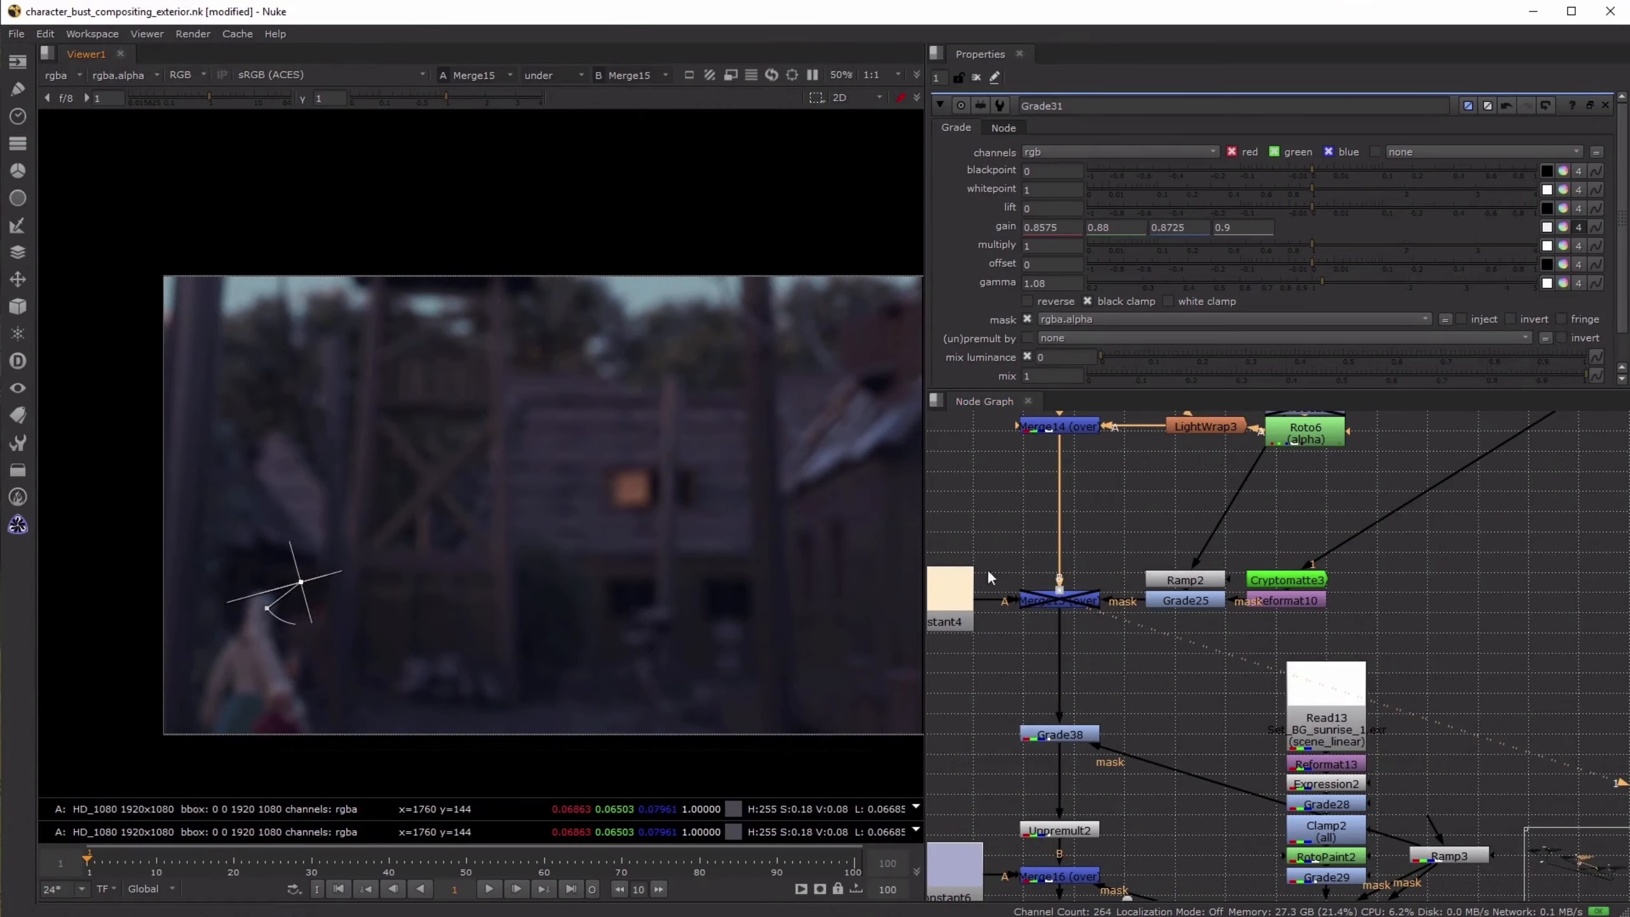
- View Grade38 and toggle it off and on to compare its masked effect on the background
scroll(1046, 583, down, 2)
middle_drag(1141, 665, 1134, 605)
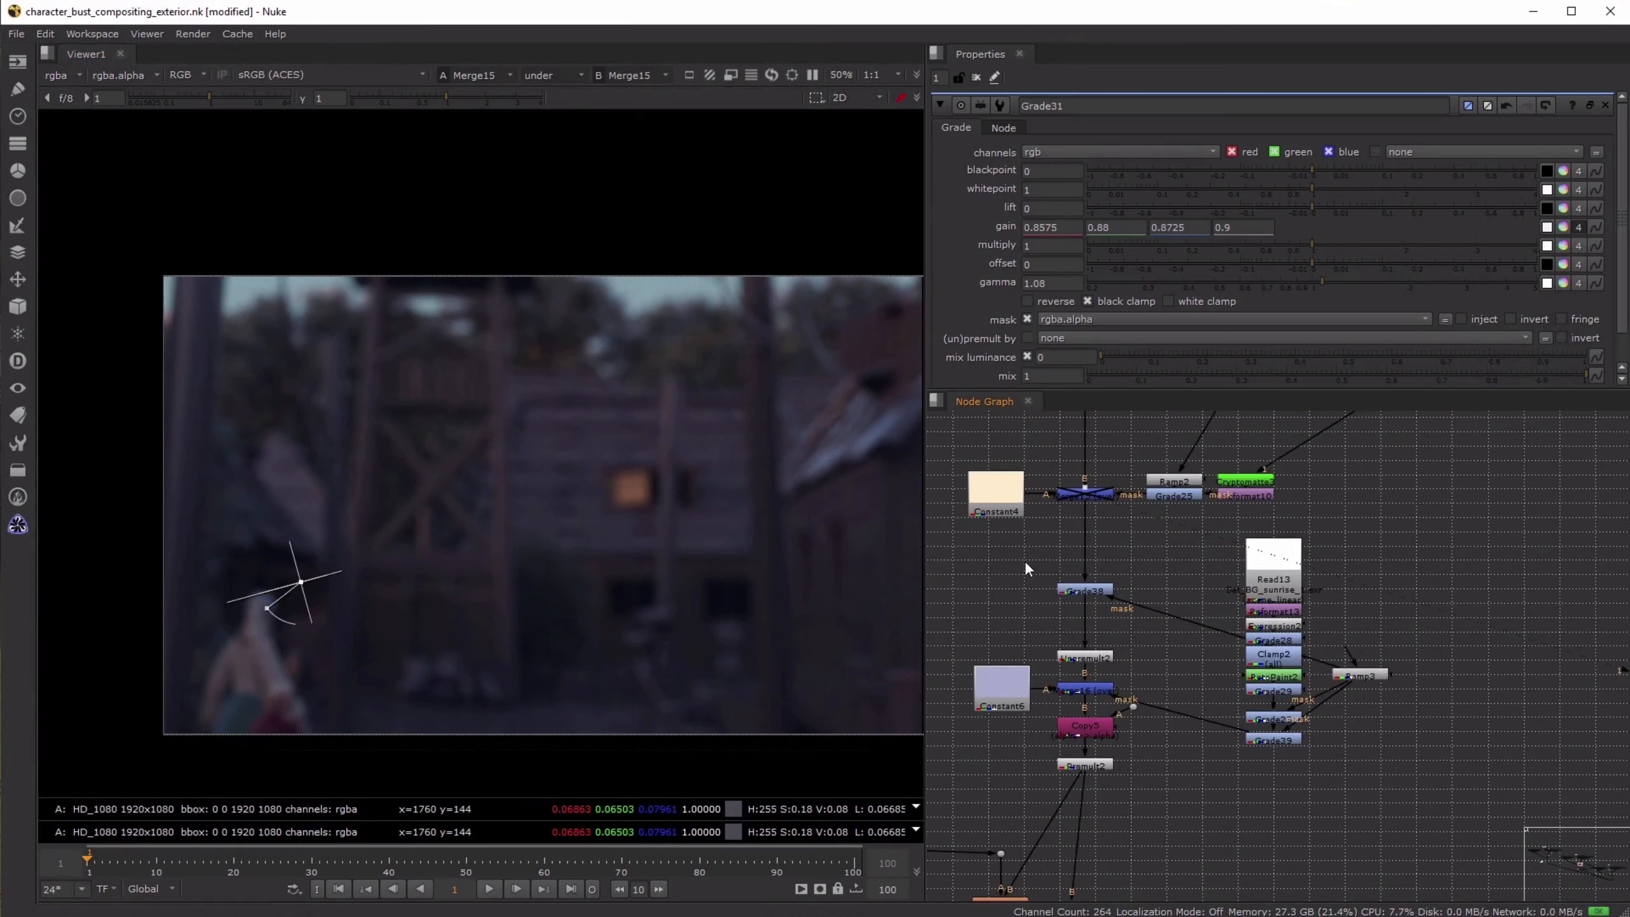
drag(1023, 561, 1436, 760)
click(1115, 650)
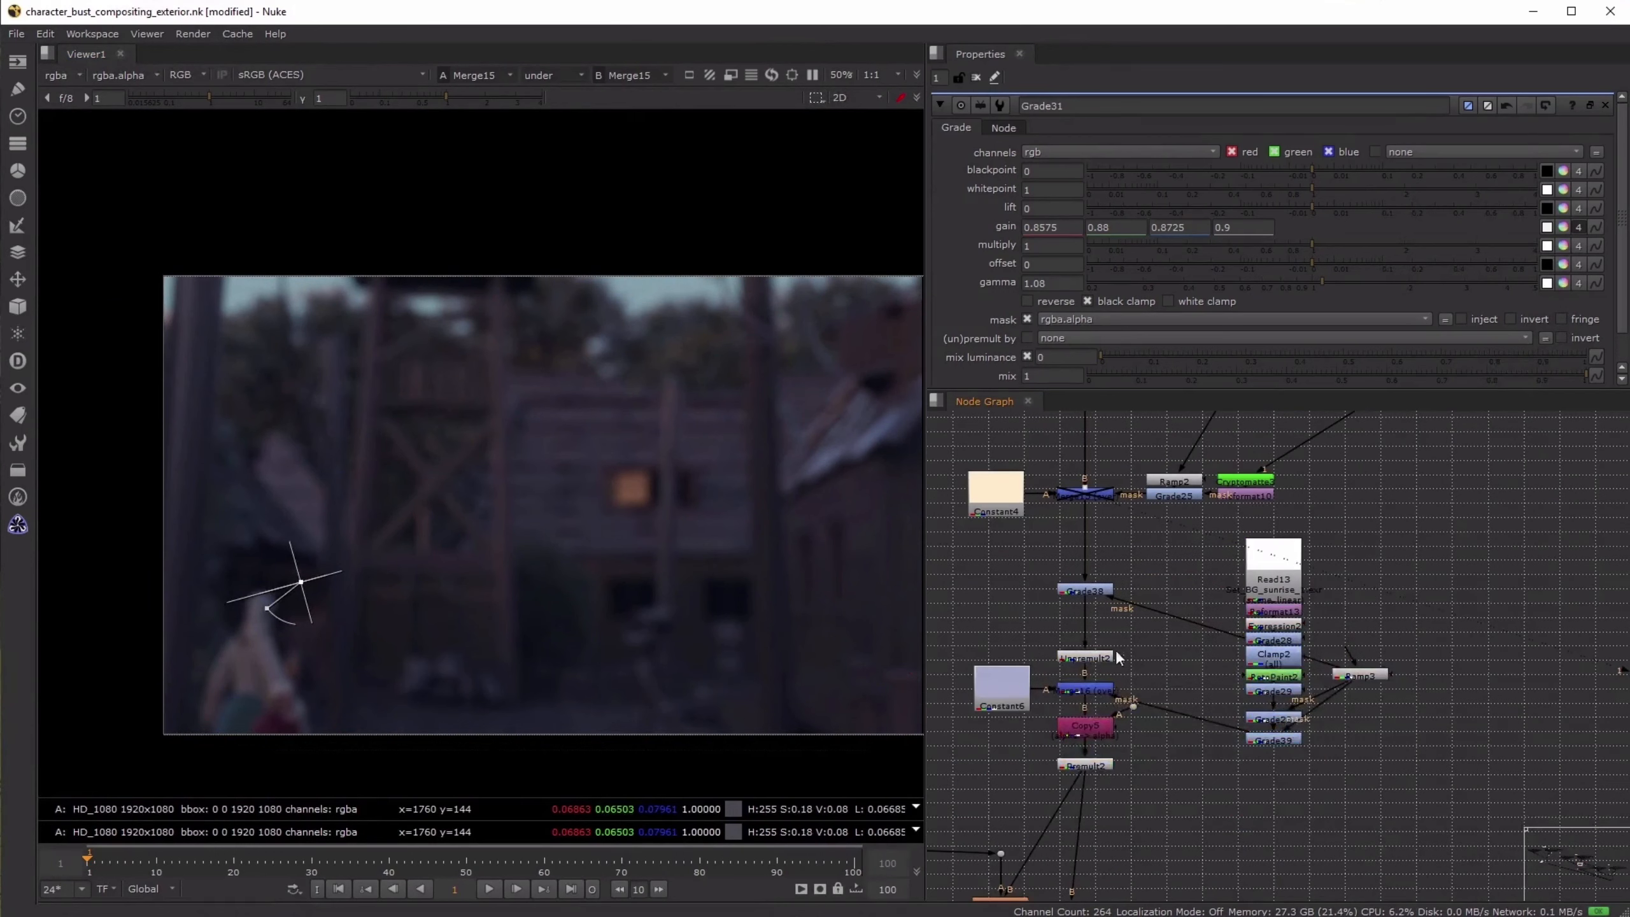
click(1091, 574)
key(1)
key(d)
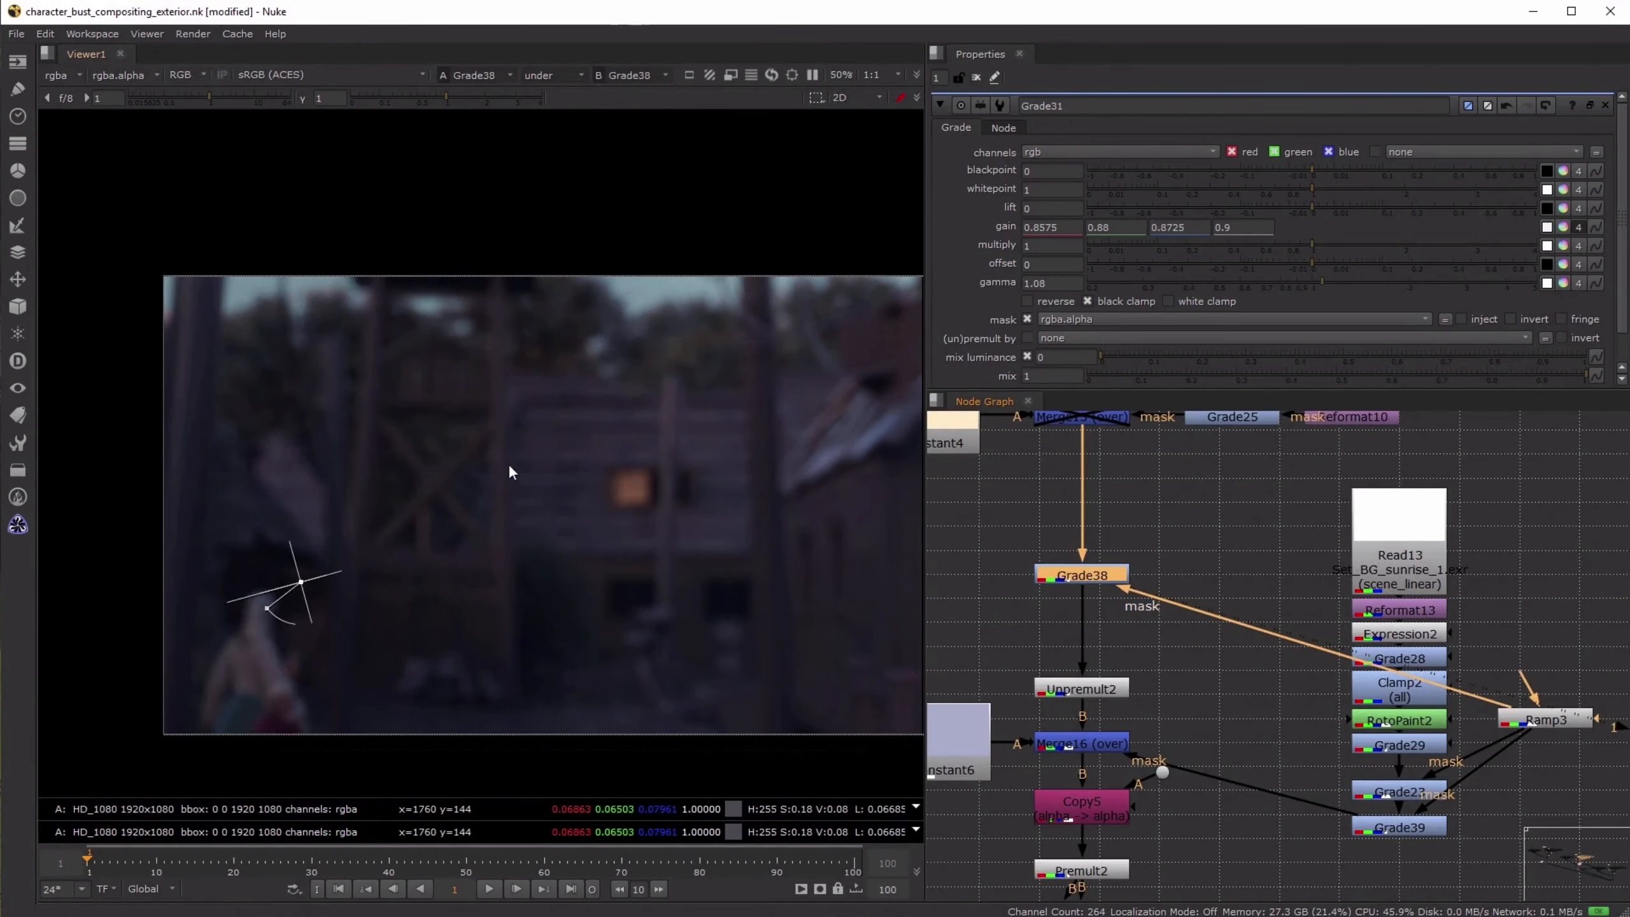
key(d)
key(d)
key(d)
- Return to the end of the sunrise composite and load Crop3 and Merge11 into the two viewer inputs
scroll(1222, 684, down, 6)
middle_drag(1218, 895, 1242, 606)
scroll(1144, 713, up, 4)
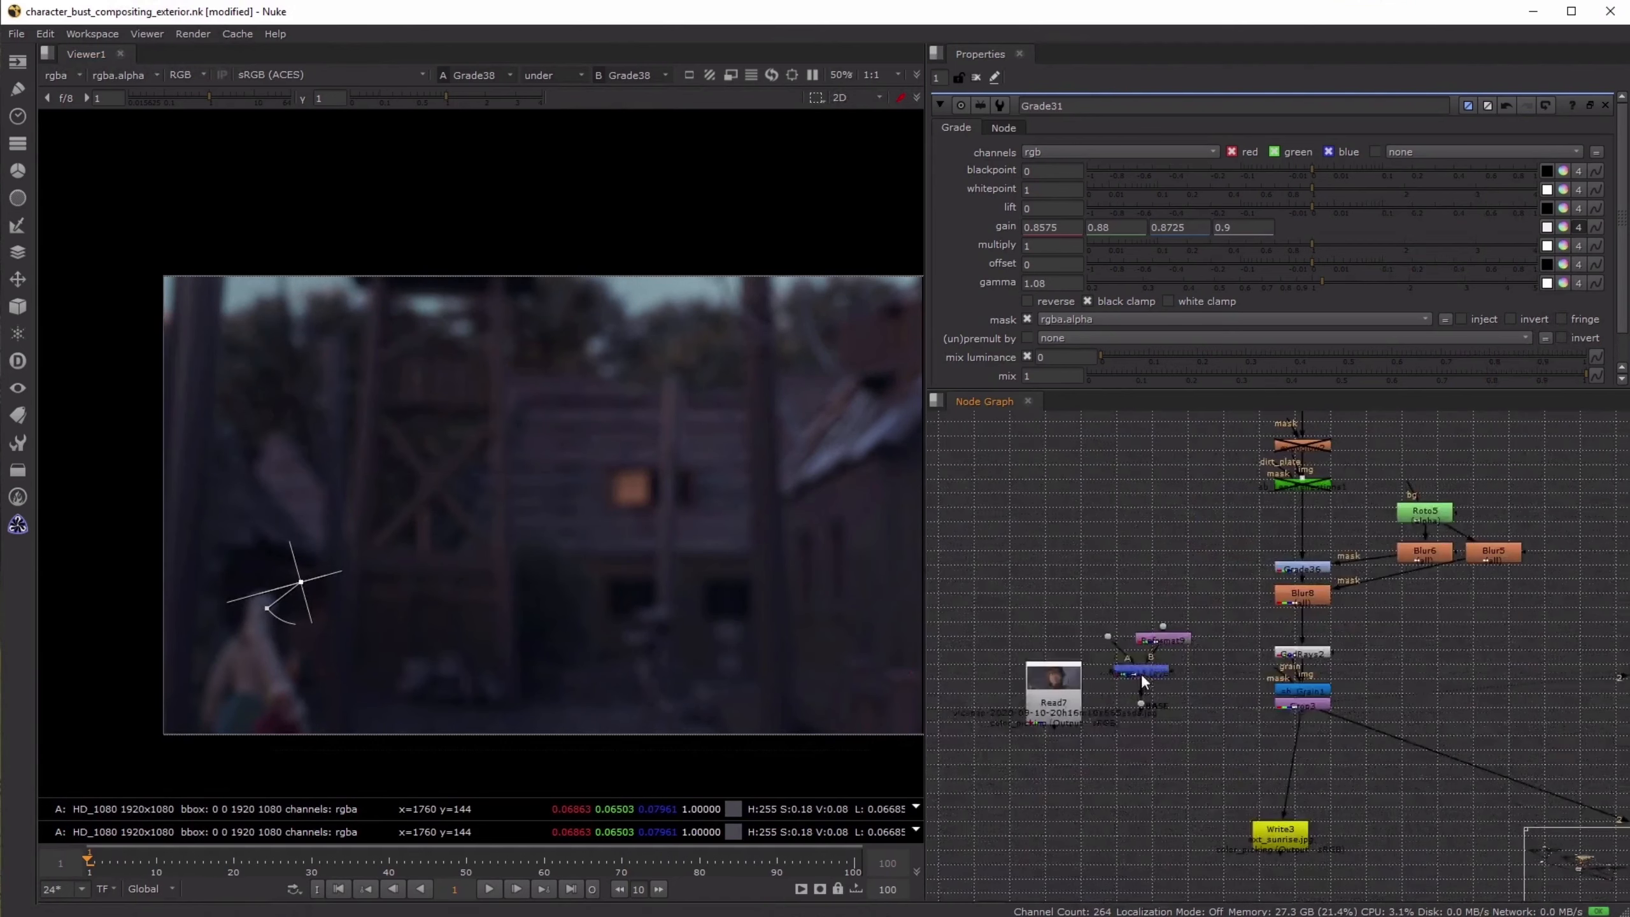
click(1142, 674)
key(1)
click(1298, 704)
key(1)
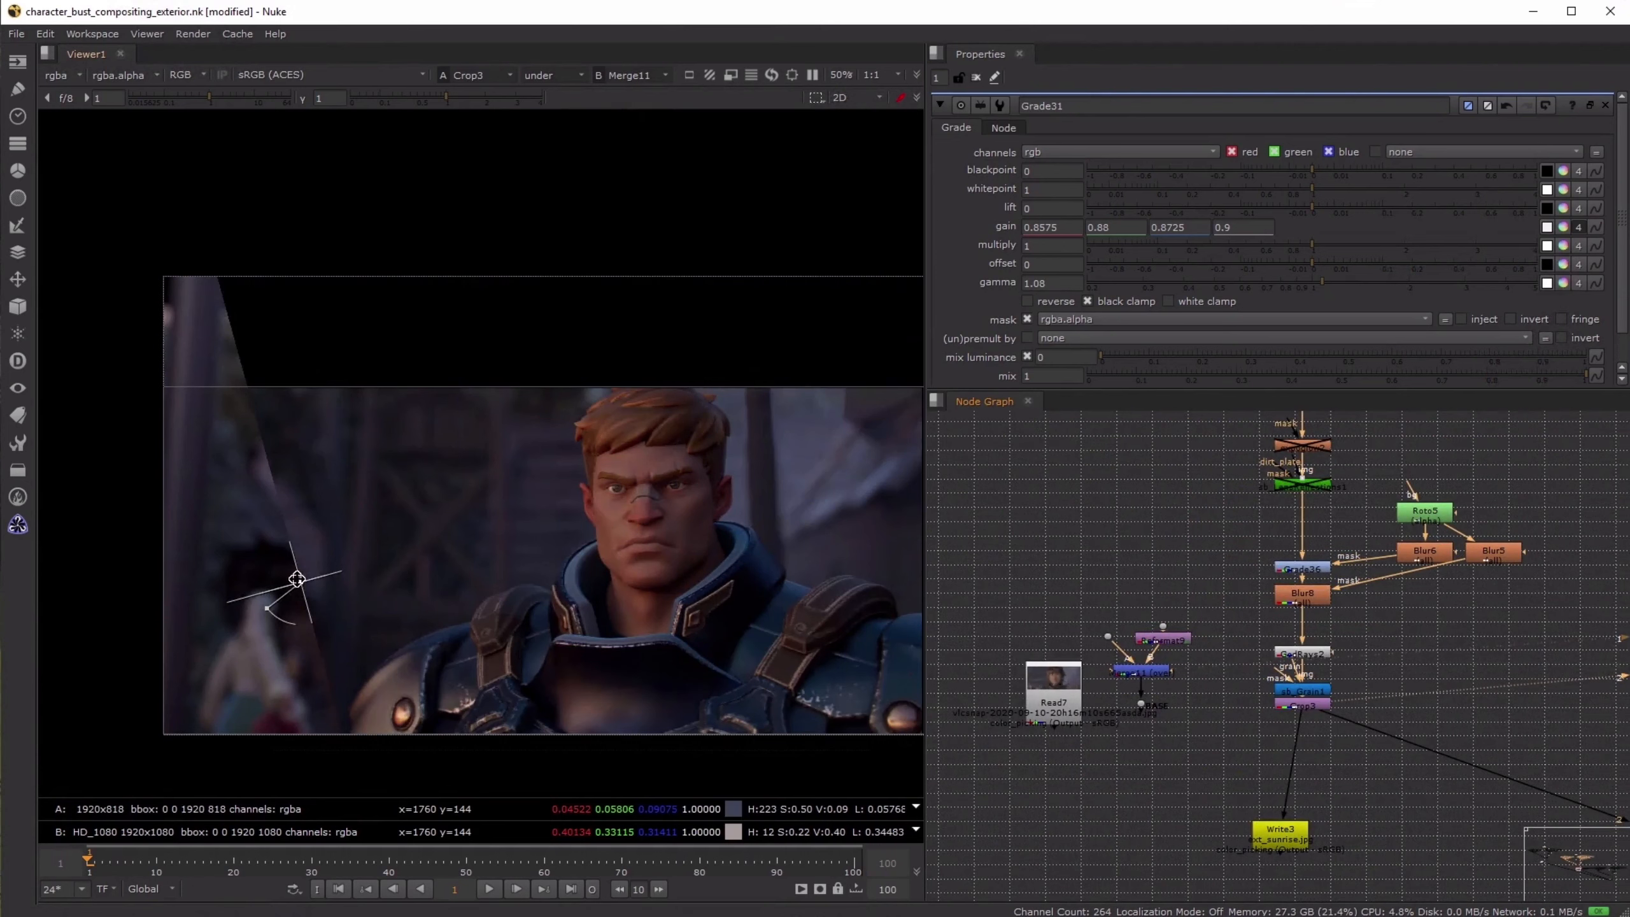
- Wipe across Crop3 and Merge11, then replace Merge11 with the Read7 reference and reposition the wipe near the character's shoulder
drag(301, 581, 523, 554)
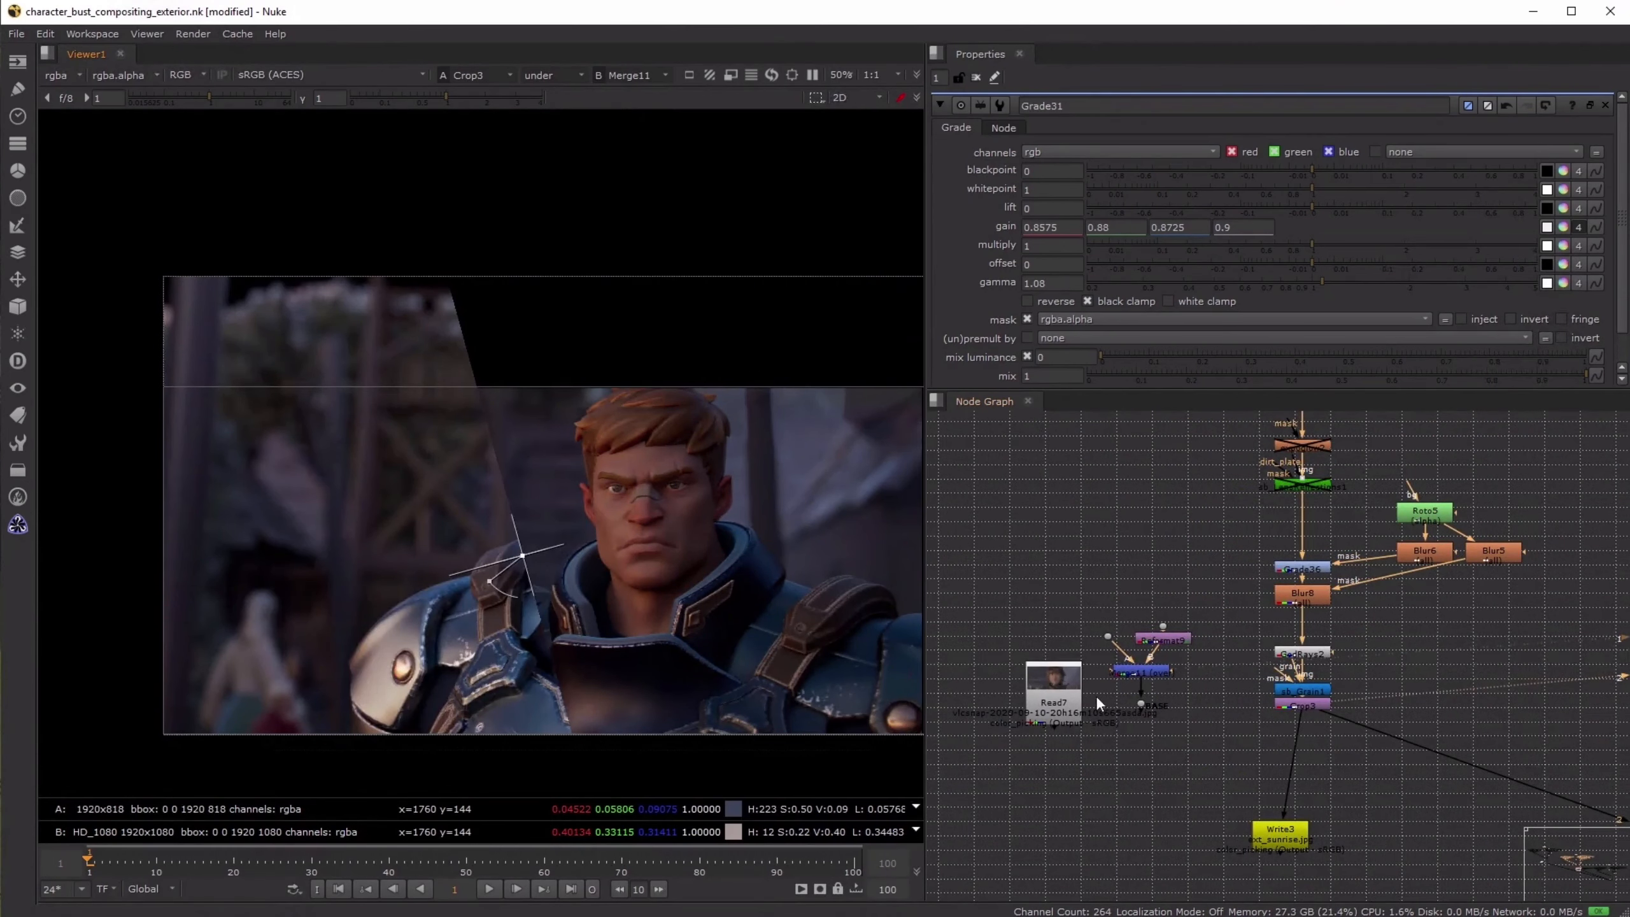
click(1054, 700)
key(2)
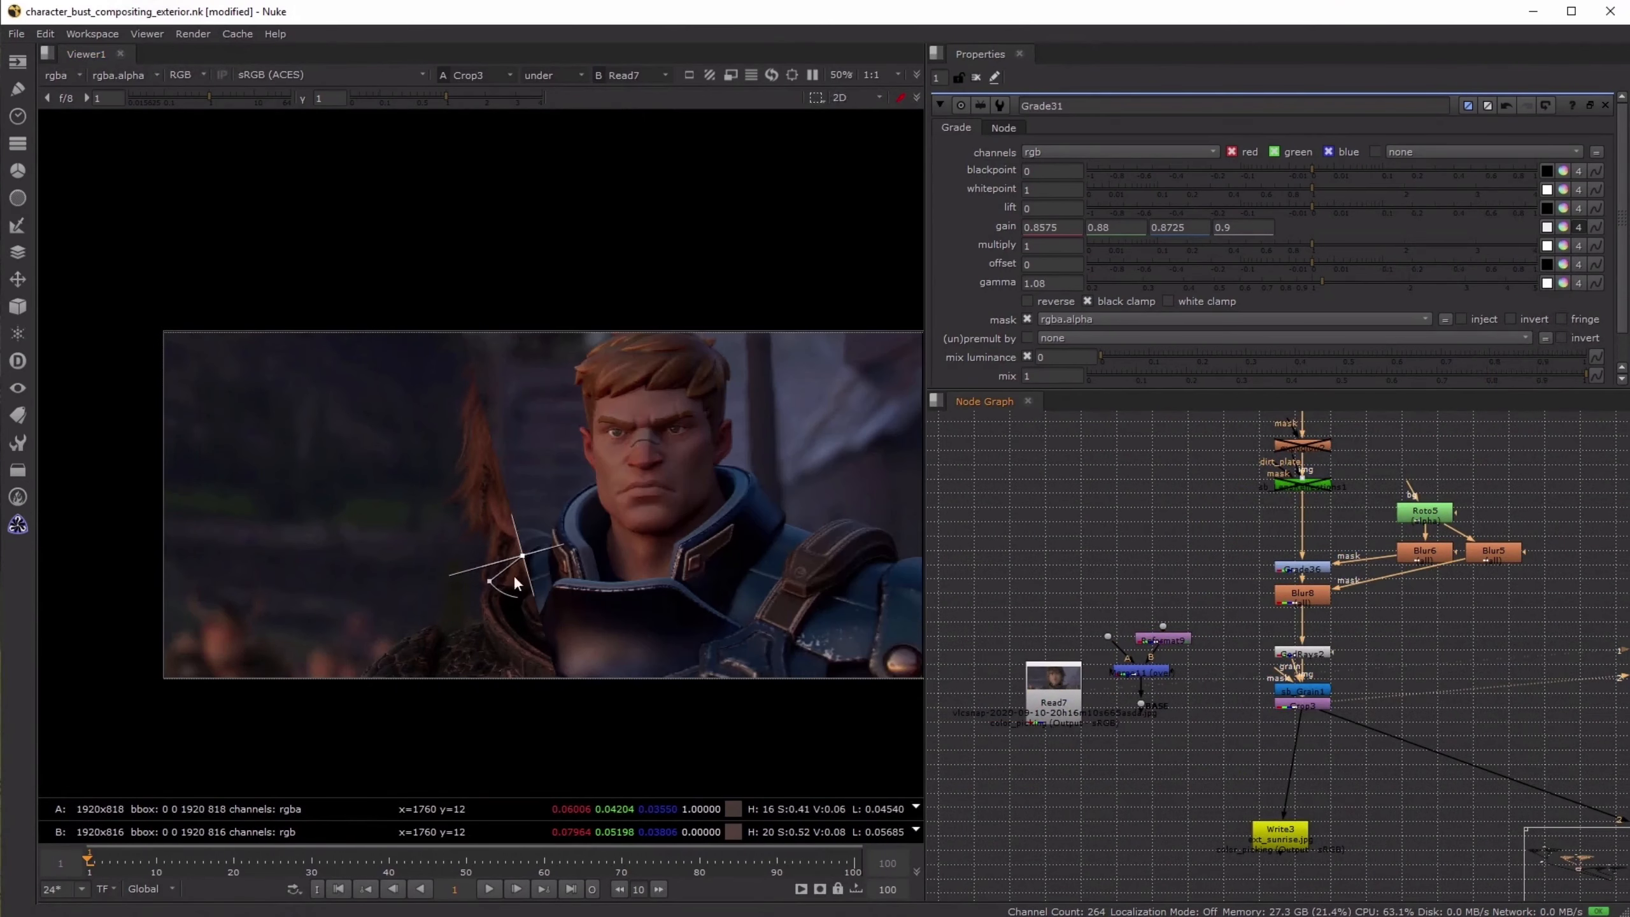
drag(489, 565, 481, 616)
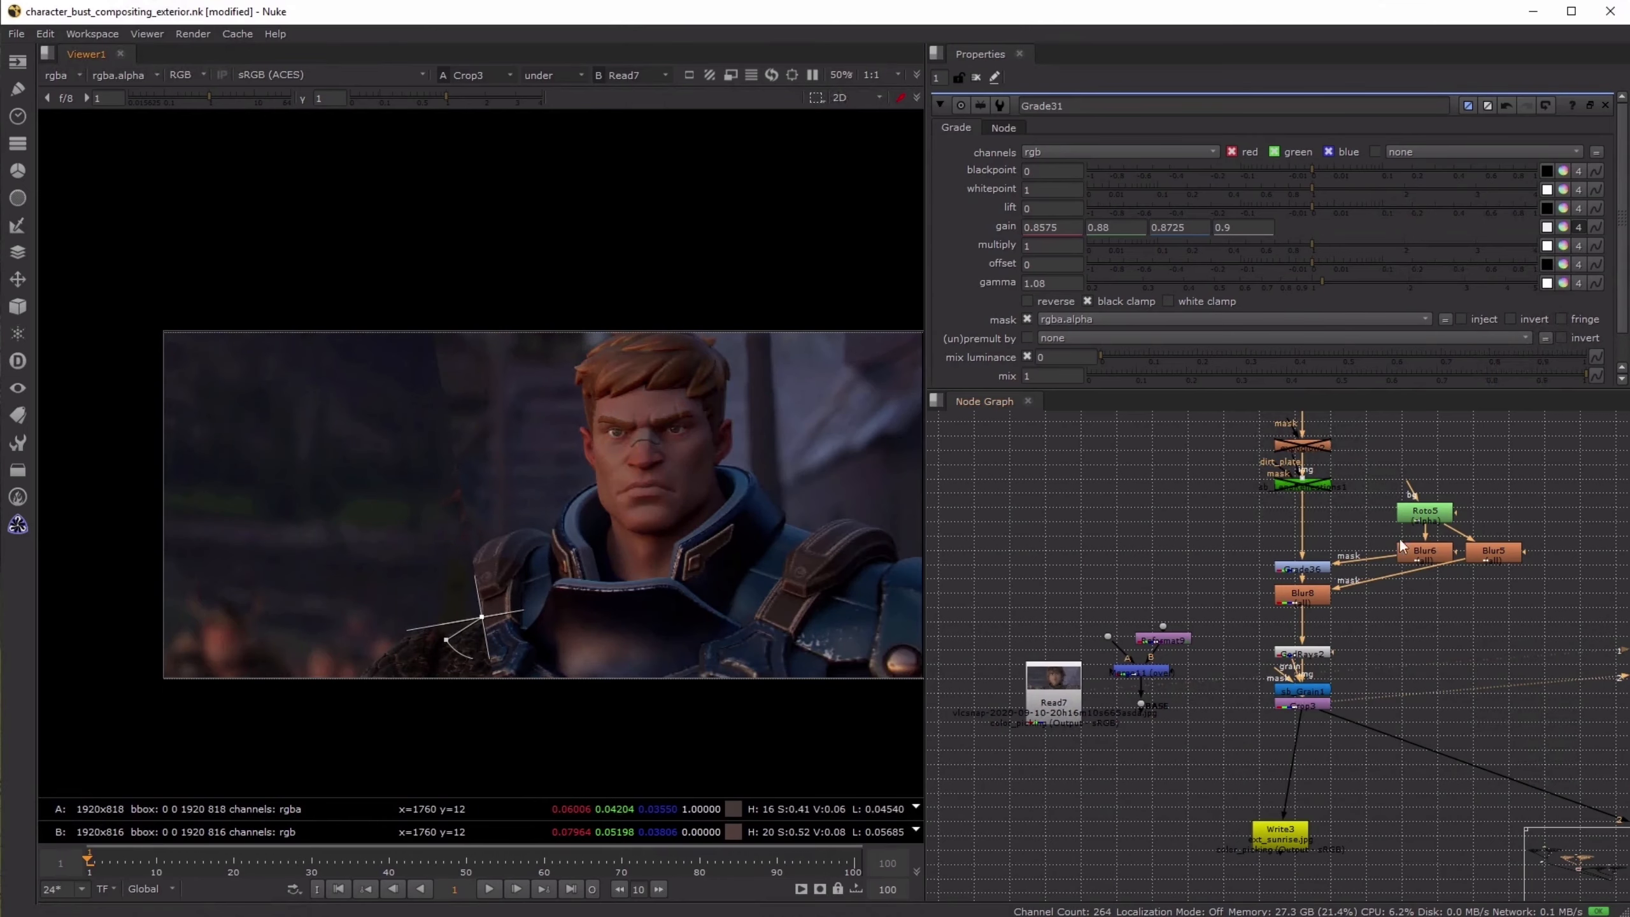
- Toggle Grade38 off and on repeatedly to compare the background against the Read7 reference beside the wipe
middle_drag(1400, 544, 1171, 531)
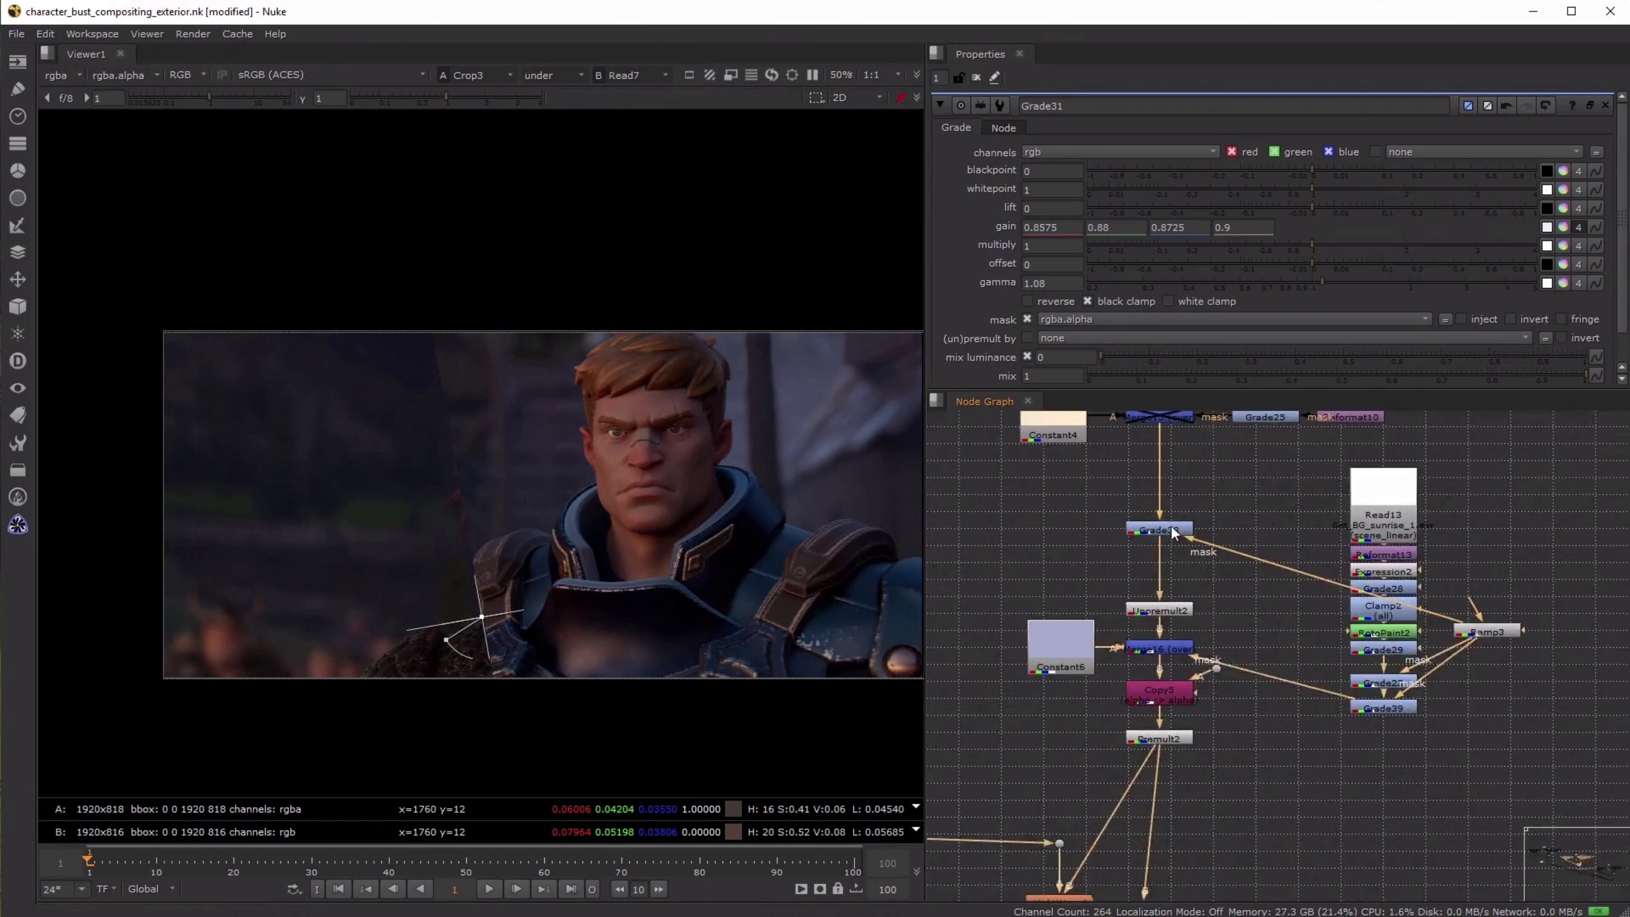
click(1171, 531)
key(d)
scroll(519, 435, up, 2)
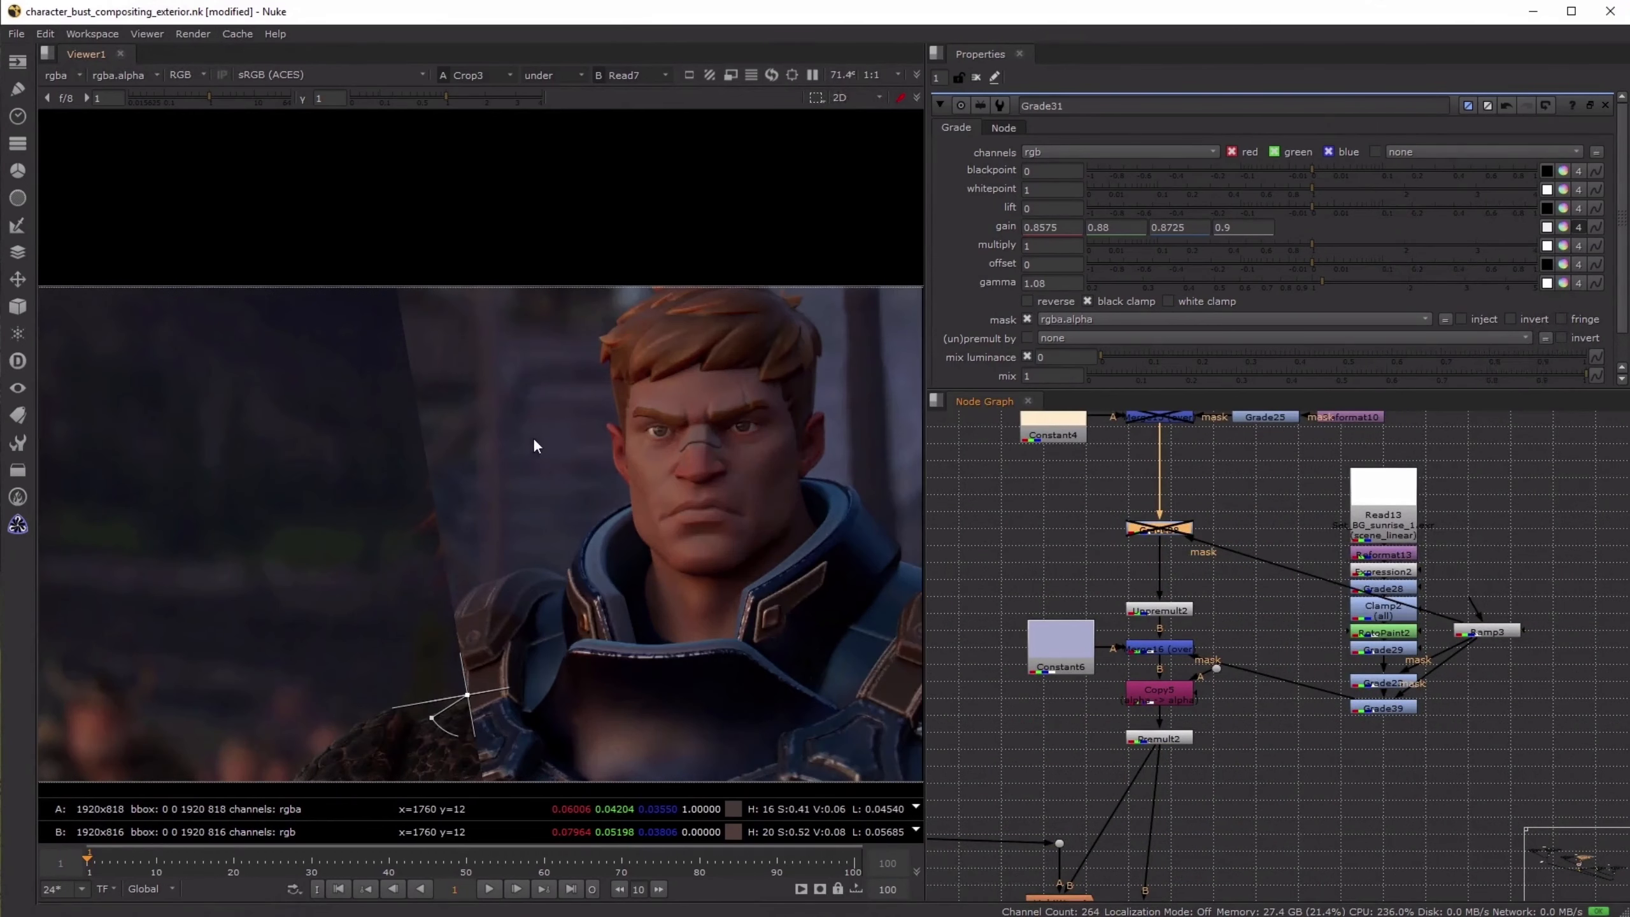
key(d)
key(d)
key(d)
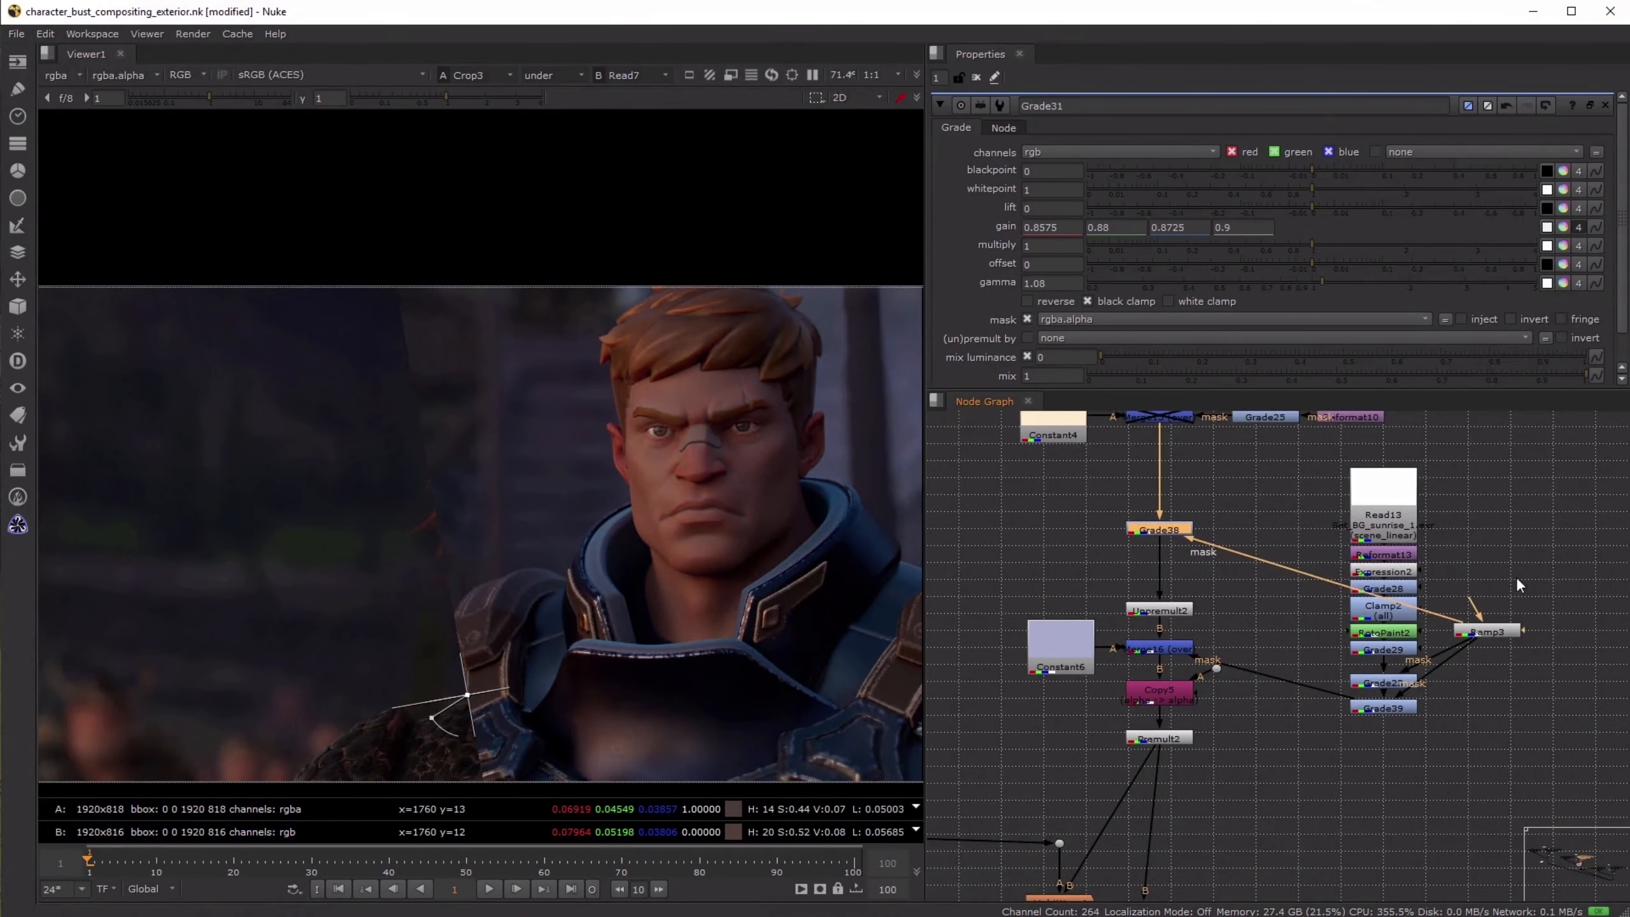
click(1520, 585)
- Slide the wipe across the frame to examine the full Read7 reference, and bring it back beside the character's shoulder
scroll(1488, 629, down, 2)
middle_drag(604, 669, 601, 587)
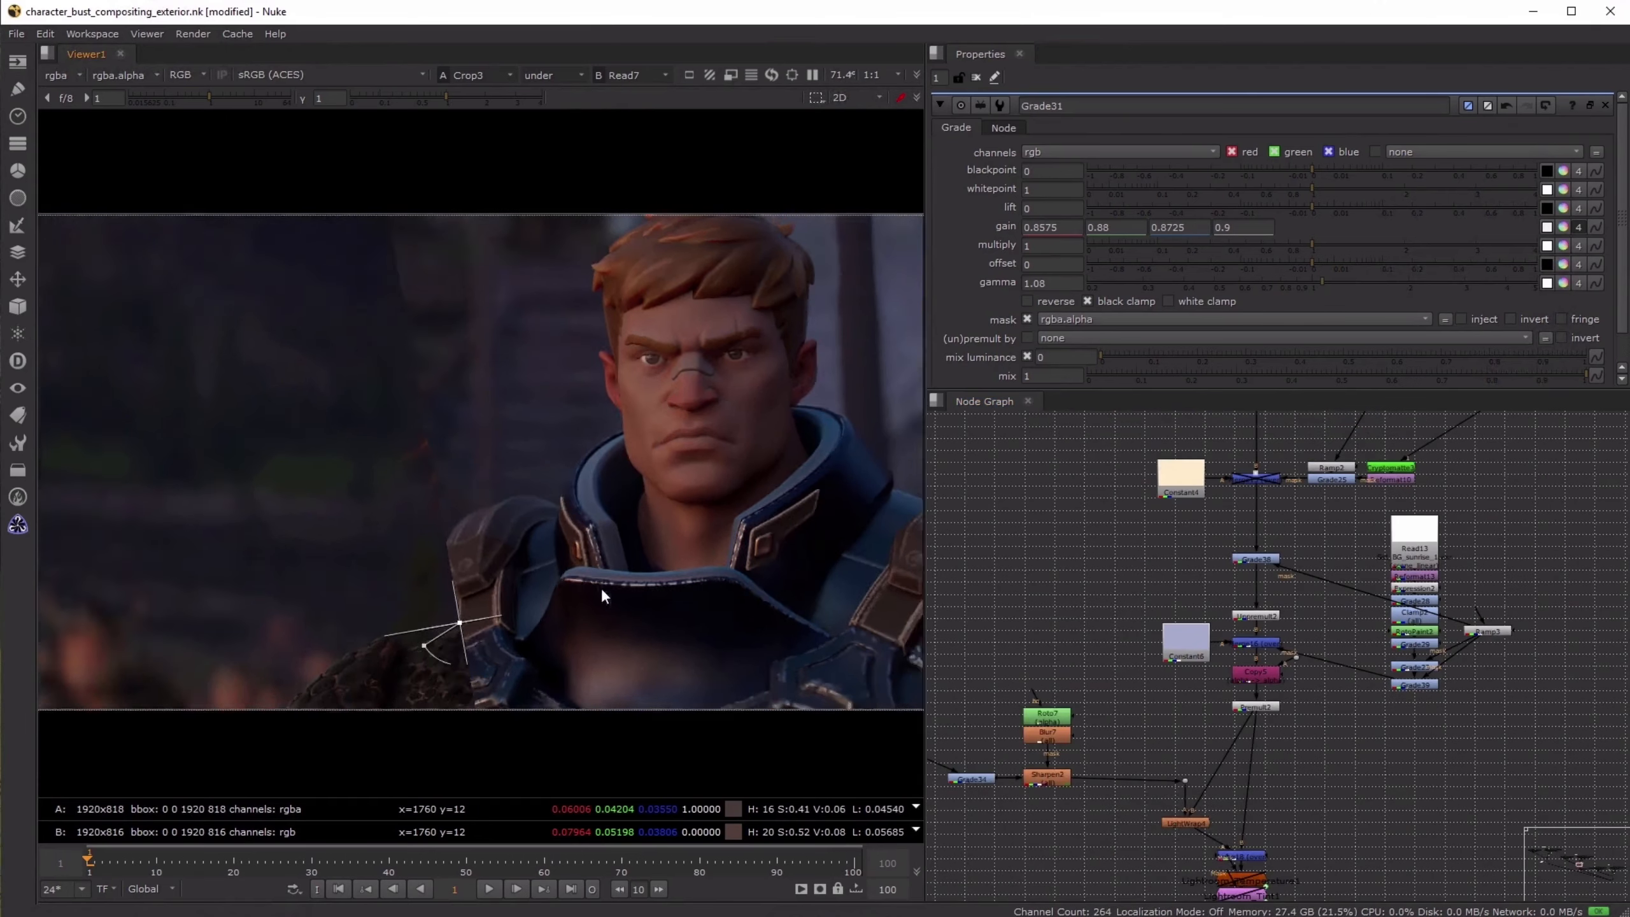
scroll(601, 587, down, 2)
drag(457, 624, 921, 589)
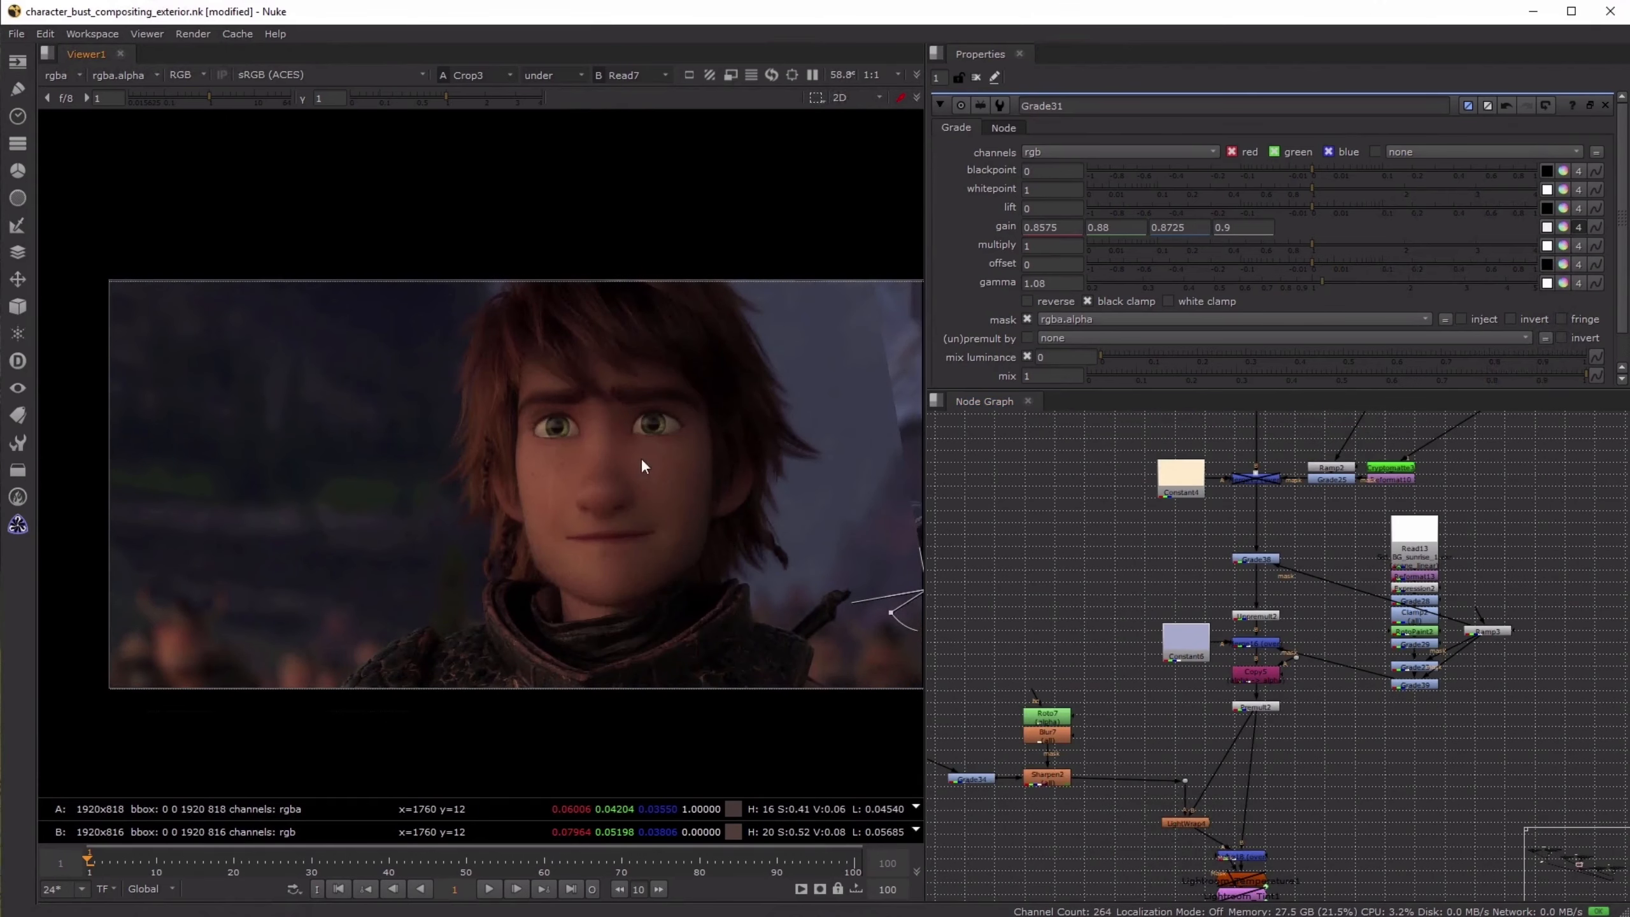
middle_drag(538, 518, 518, 516)
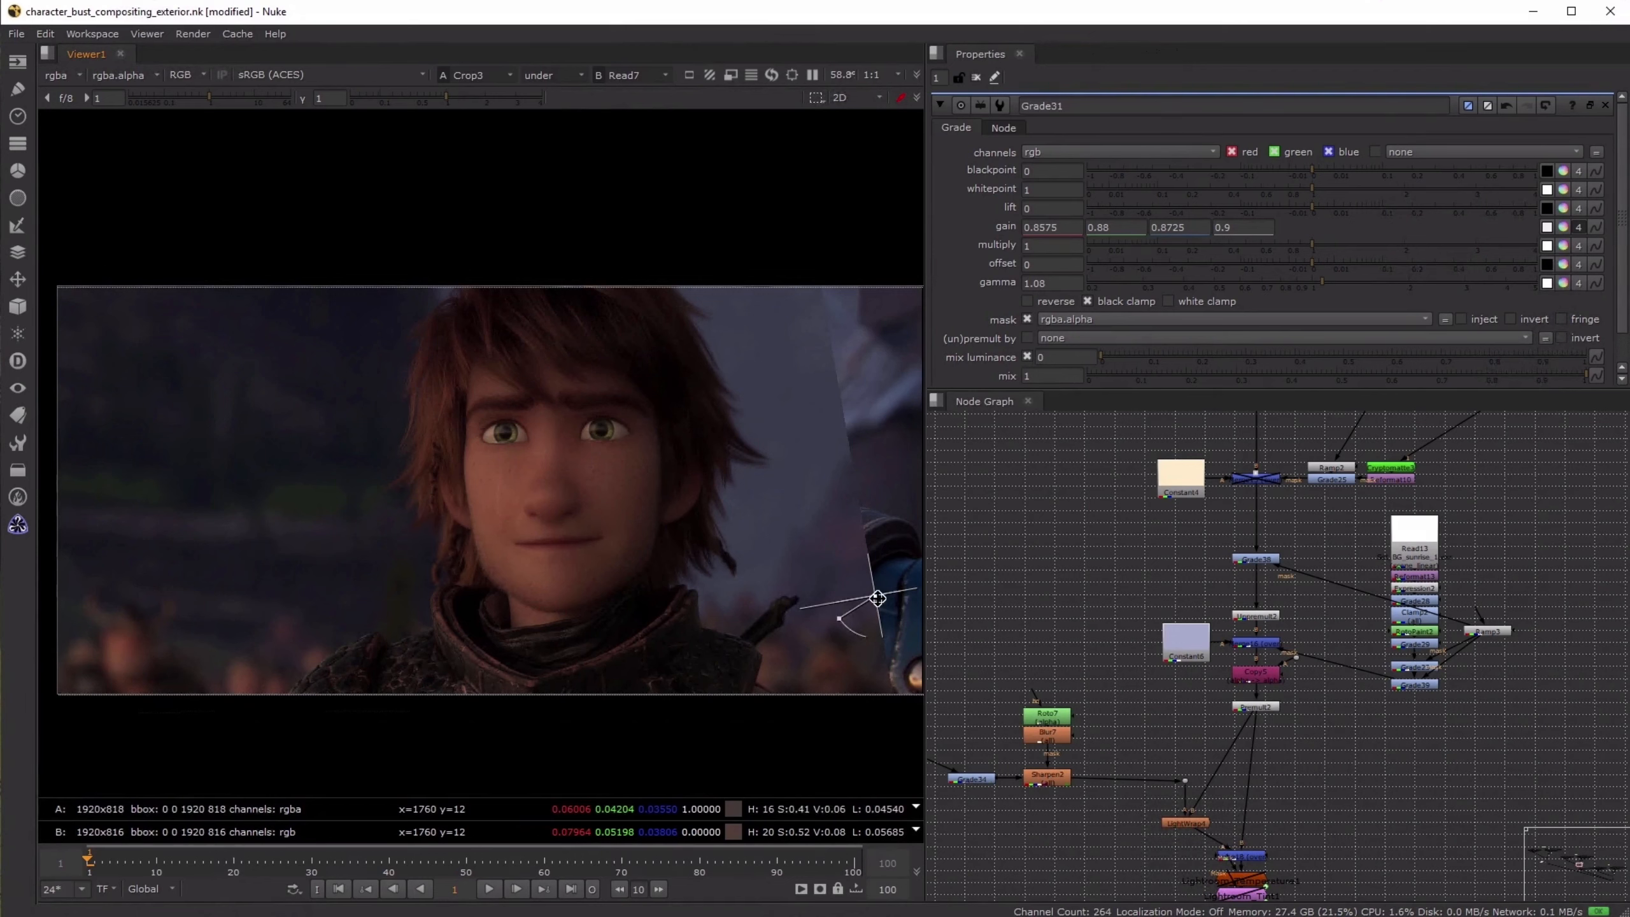
drag(877, 597, 414, 604)
- Disable and re-enable the two Ramp3-masked grades below Grade29 to compare their effect on the background
click(1273, 564)
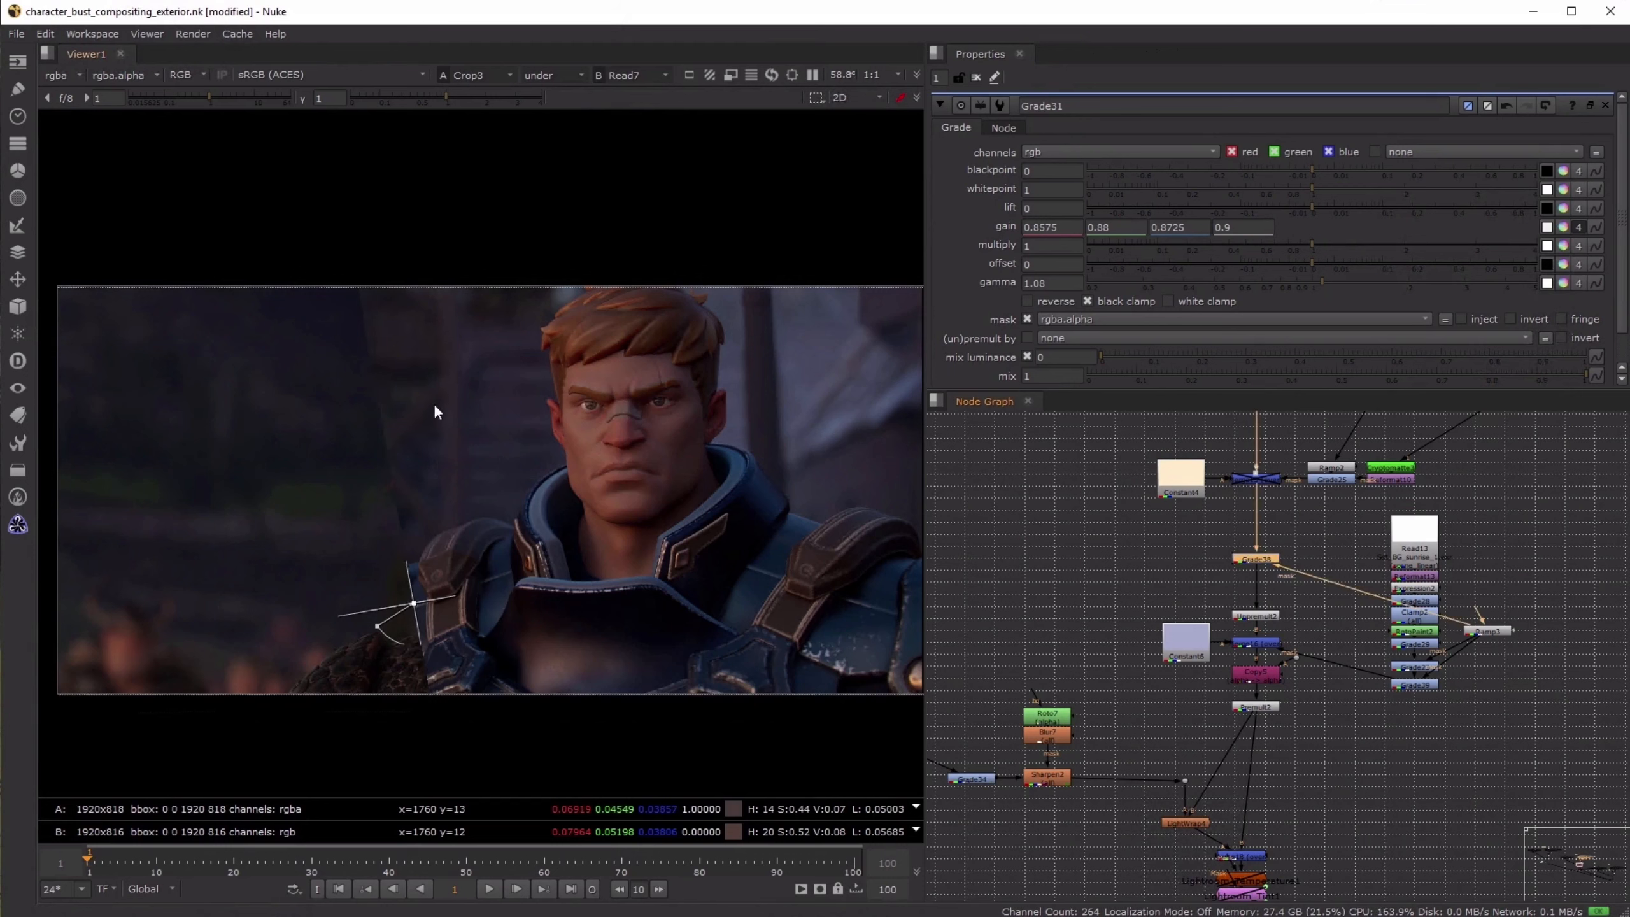
scroll(1473, 729, up, 3)
drag(1469, 690, 1304, 589)
key(d)
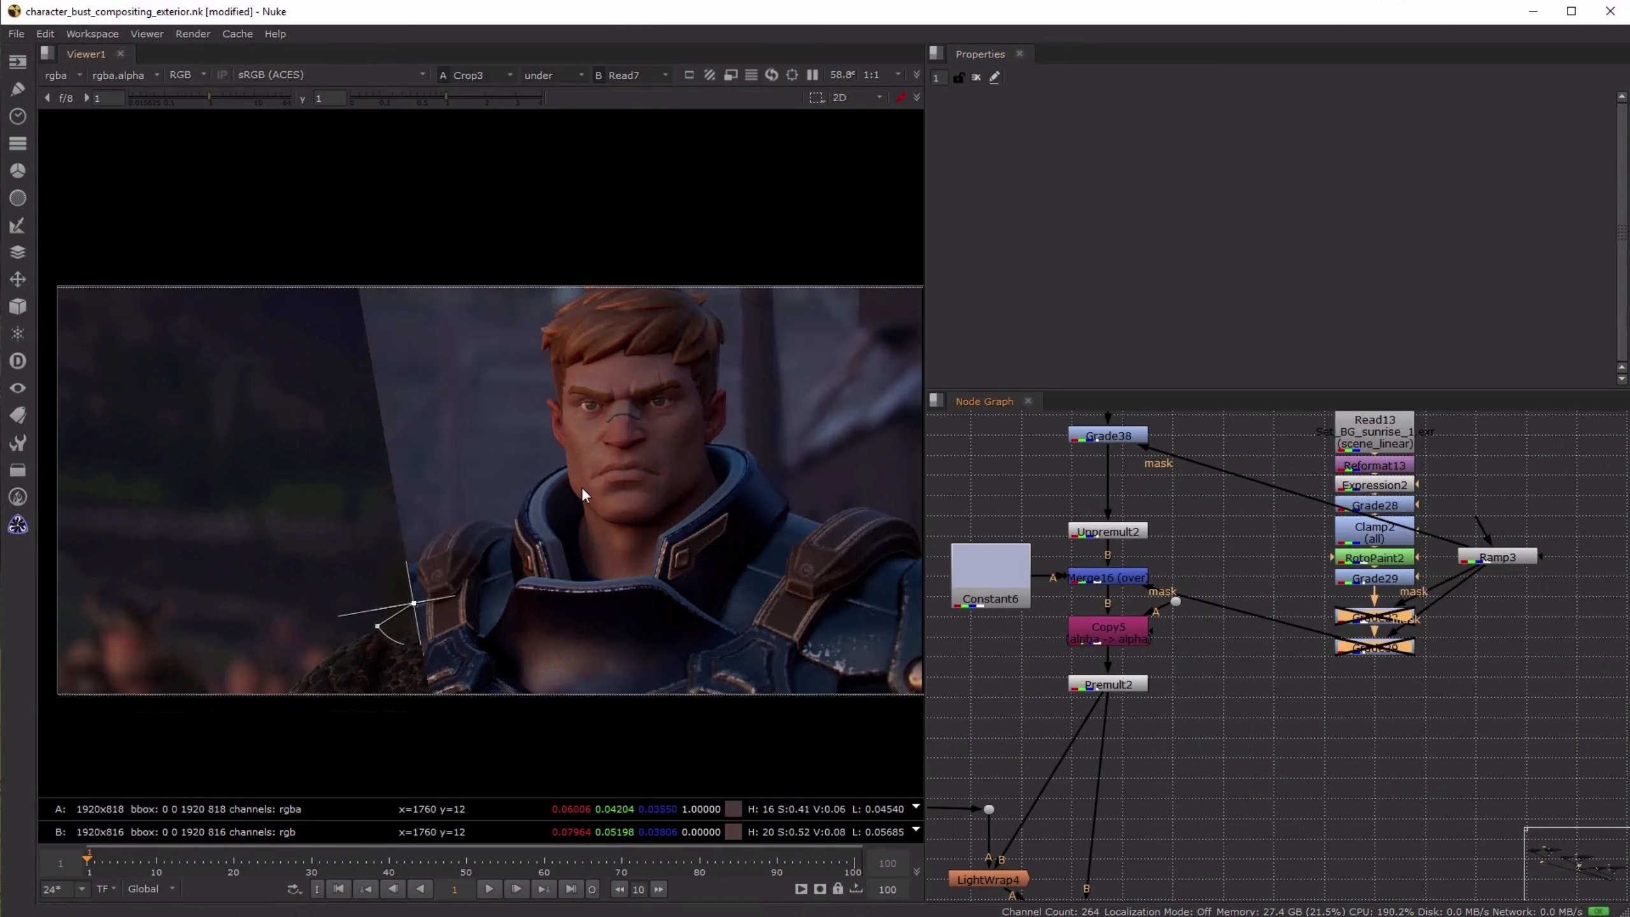
key(d)
click(1488, 783)
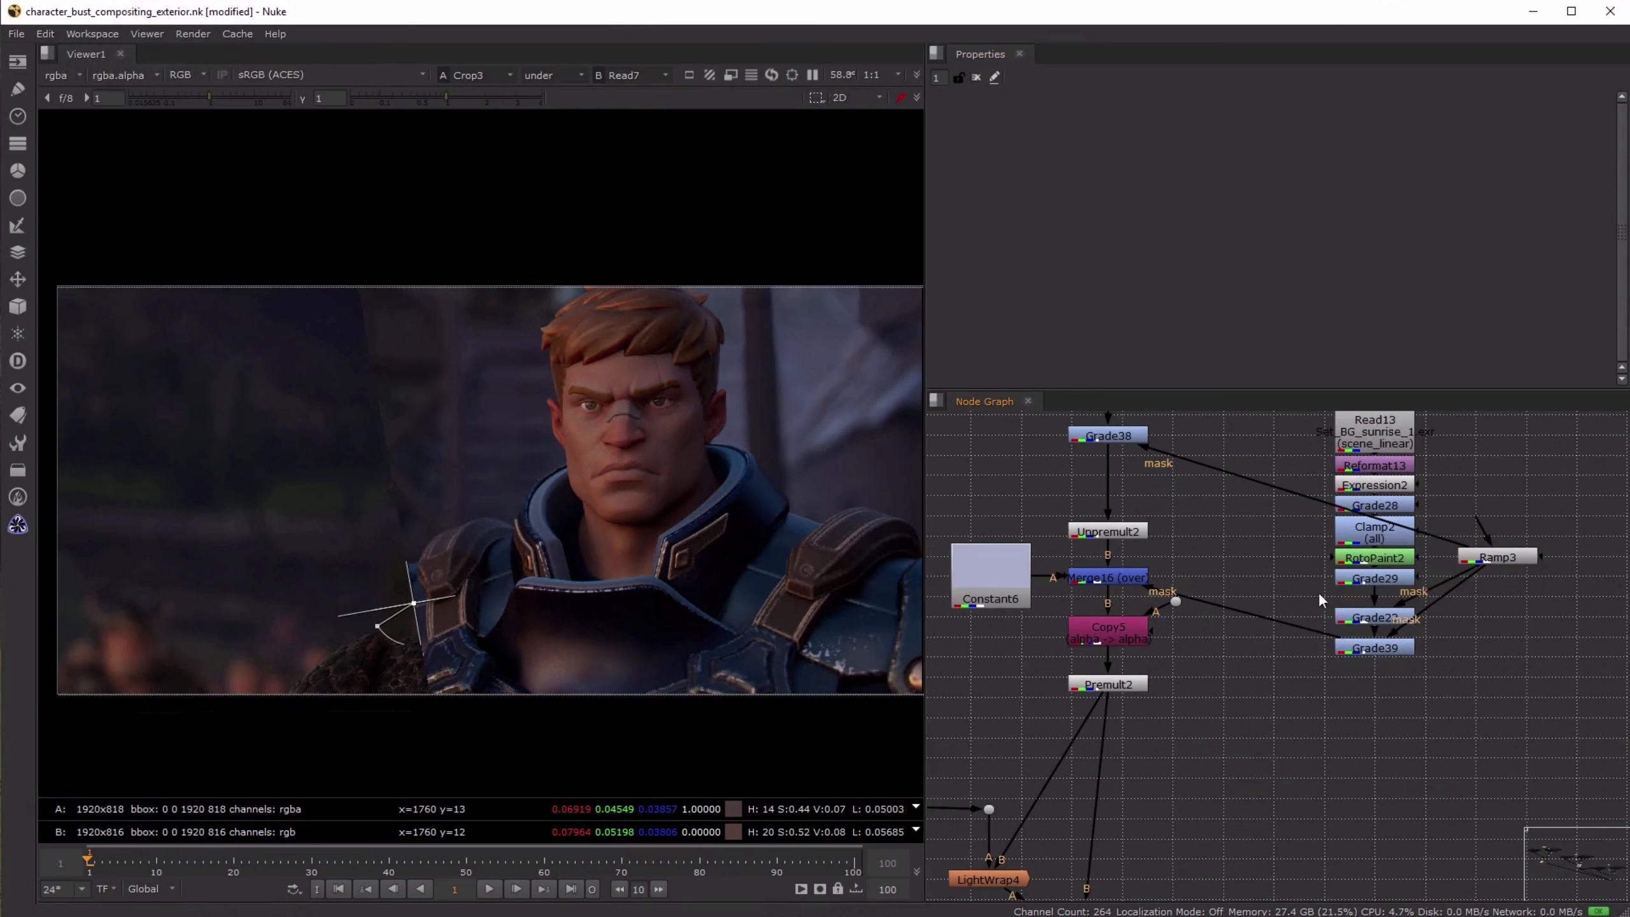
- Disable the two Ramp3-masked grades below Grade29, wipe across the background against the reference, and re-enable both grades
drag(1319, 594, 1388, 658)
key(d)
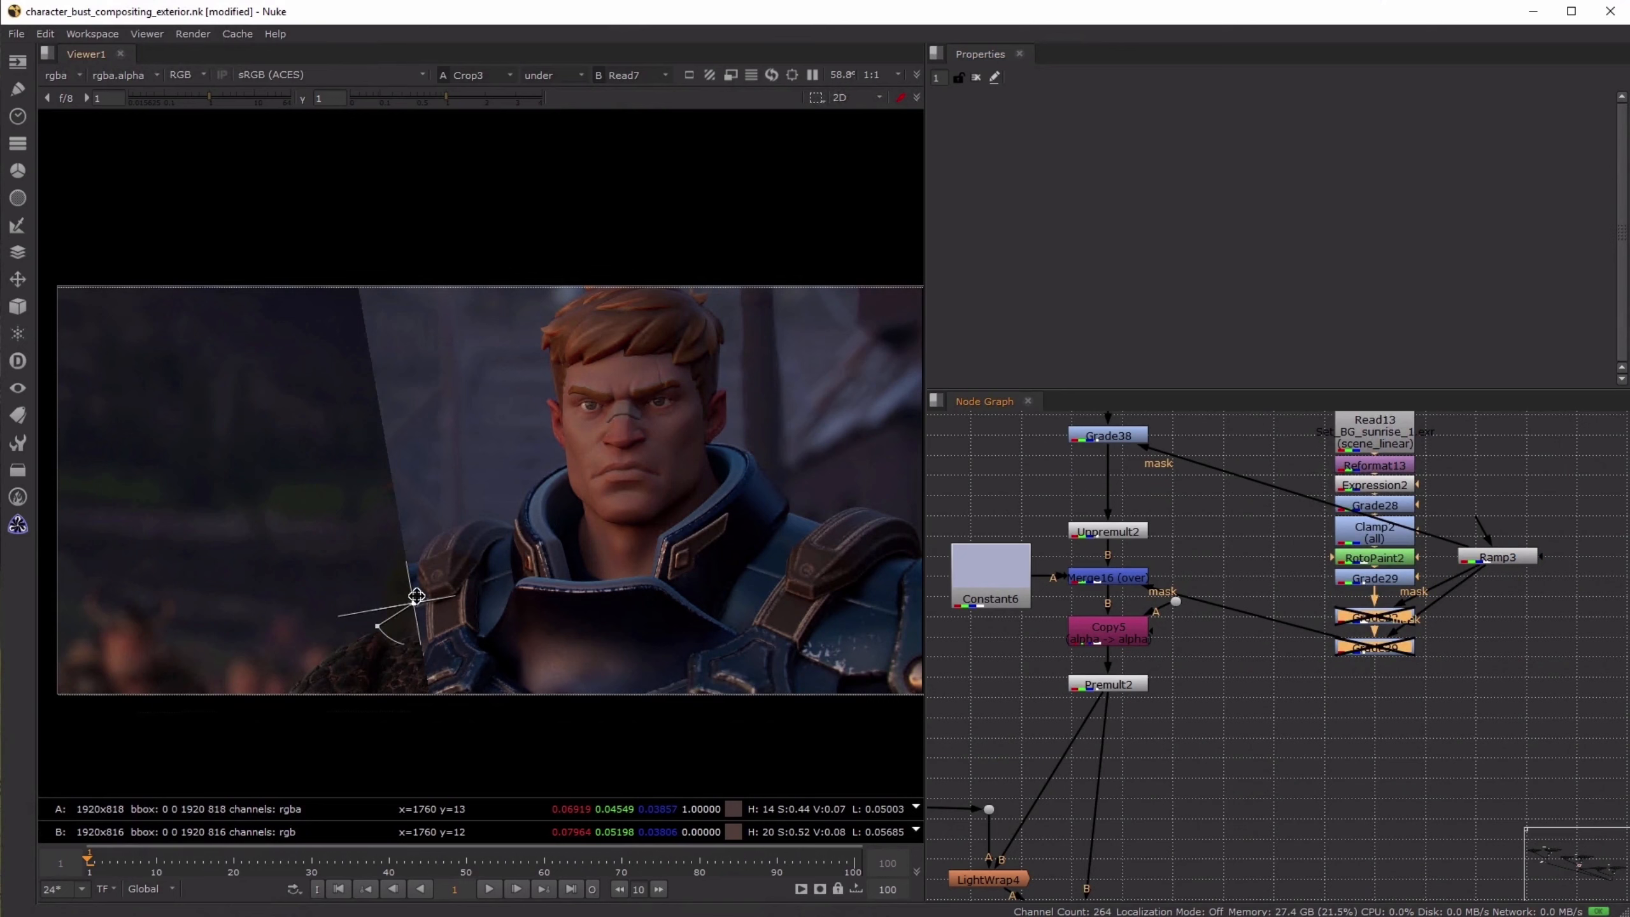
drag(416, 596, 162, 616)
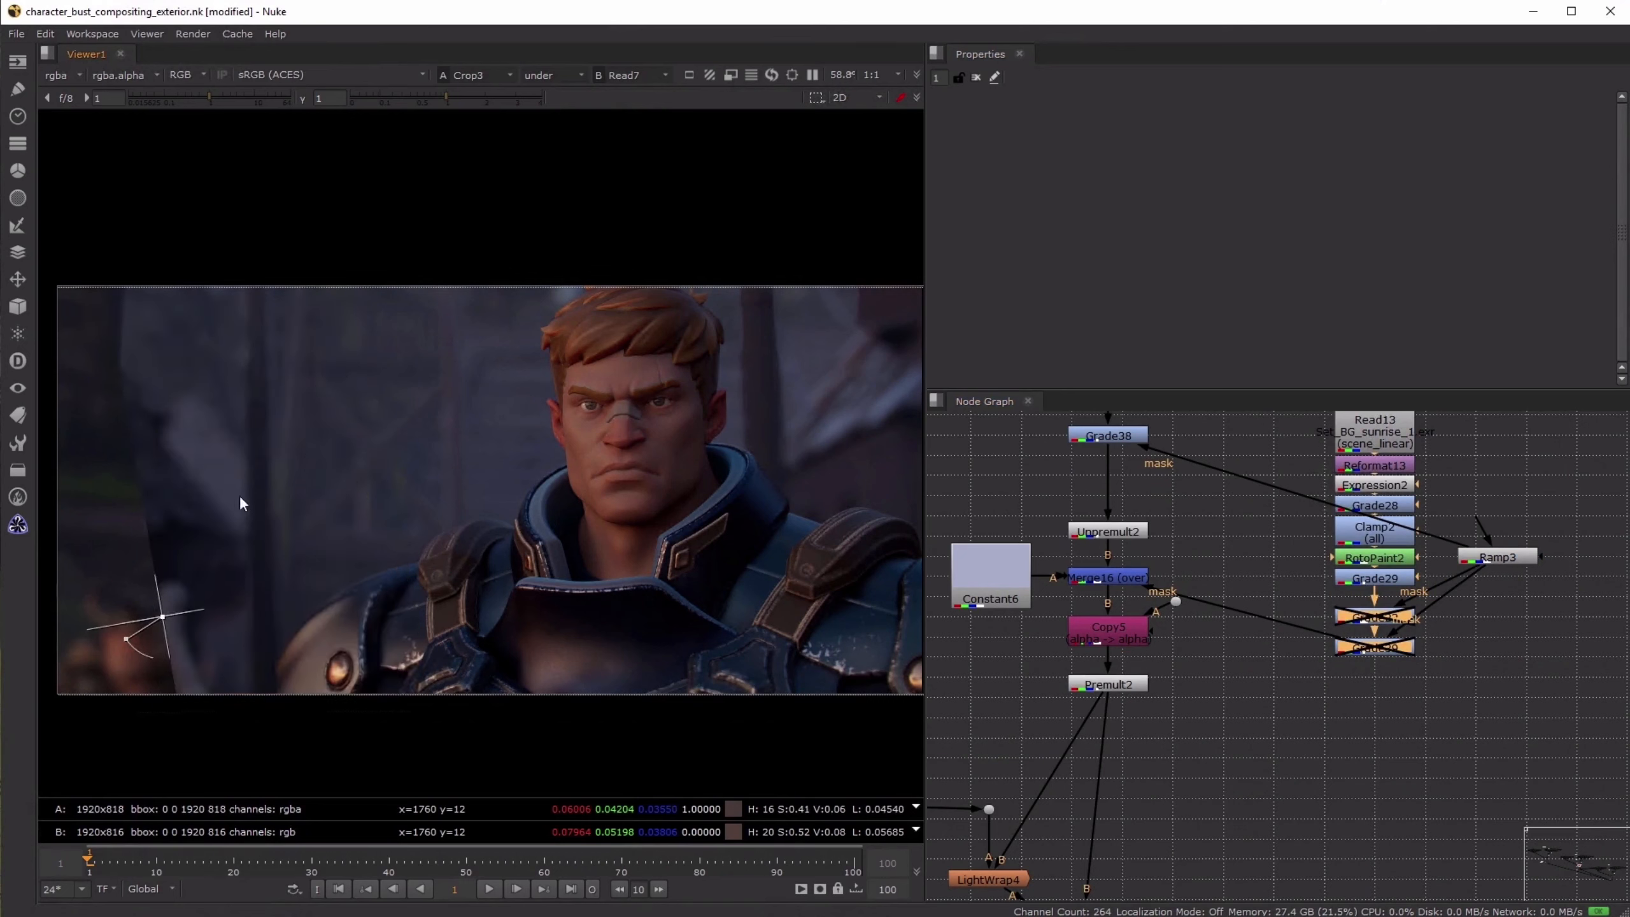
middle_drag(1281, 584, 1298, 646)
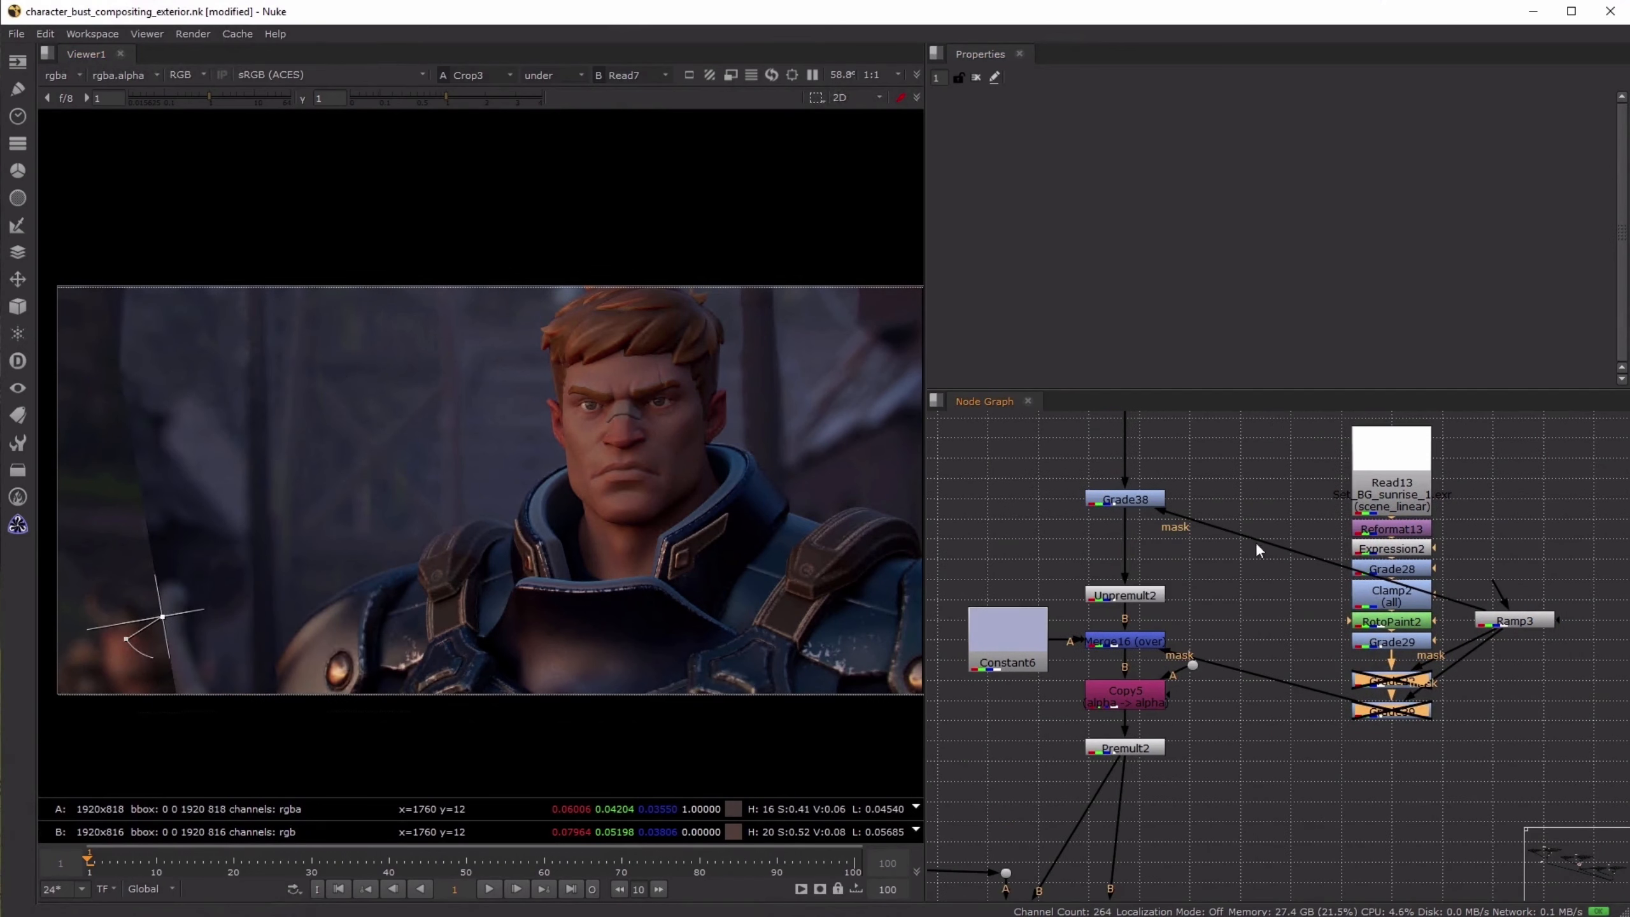
drag(163, 617, 473, 605)
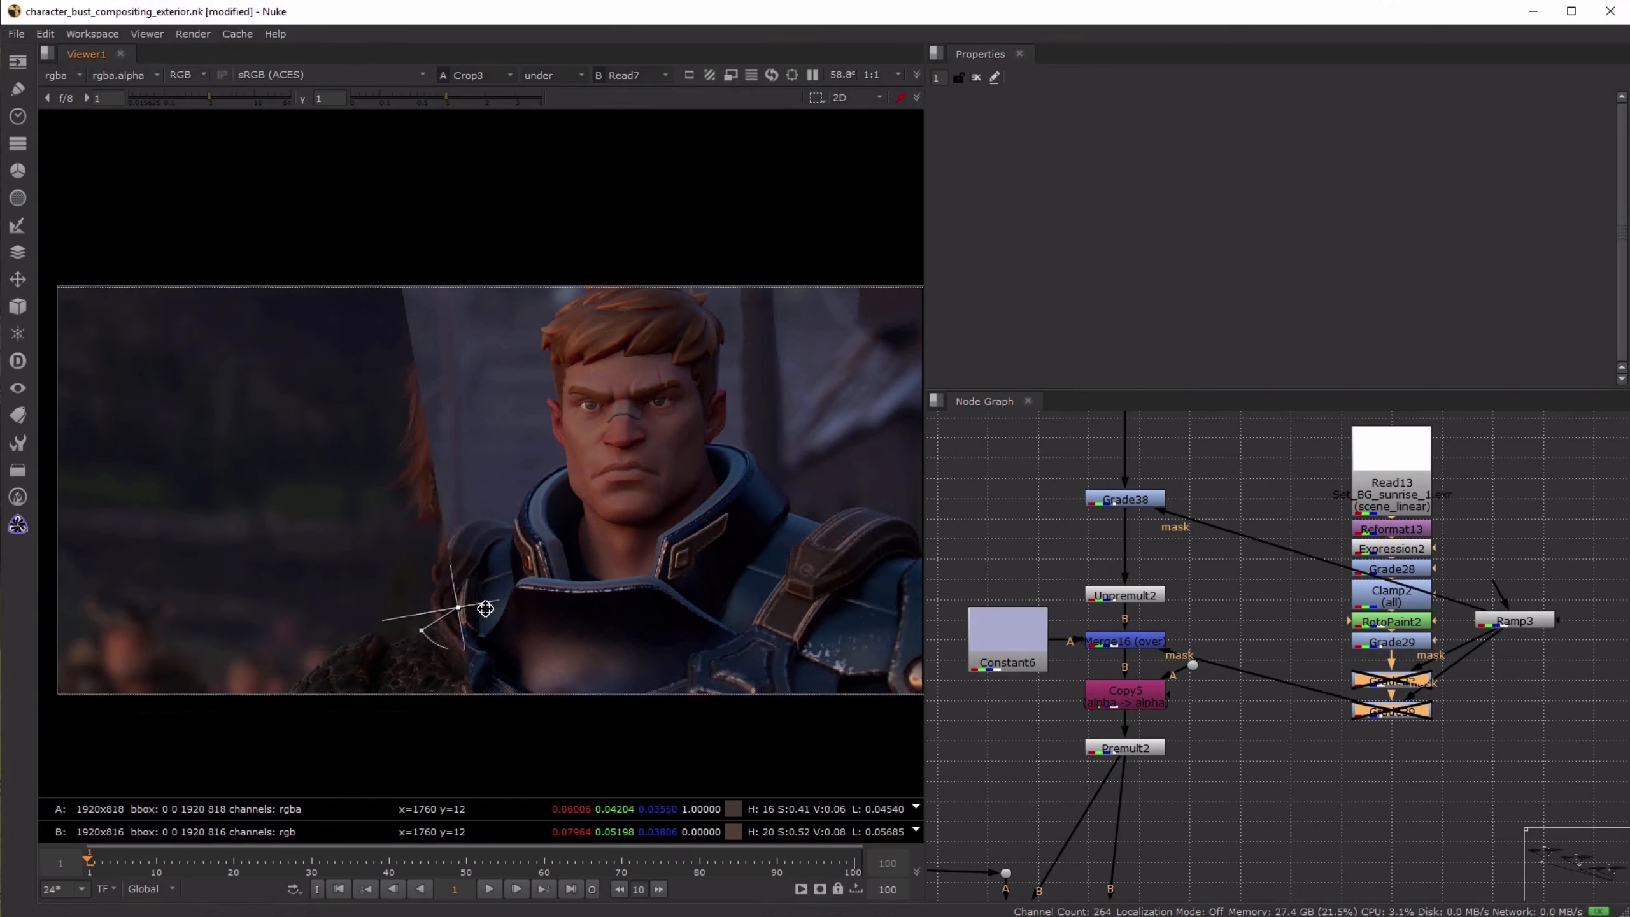
middle_drag(1501, 734, 1474, 732)
key(d)
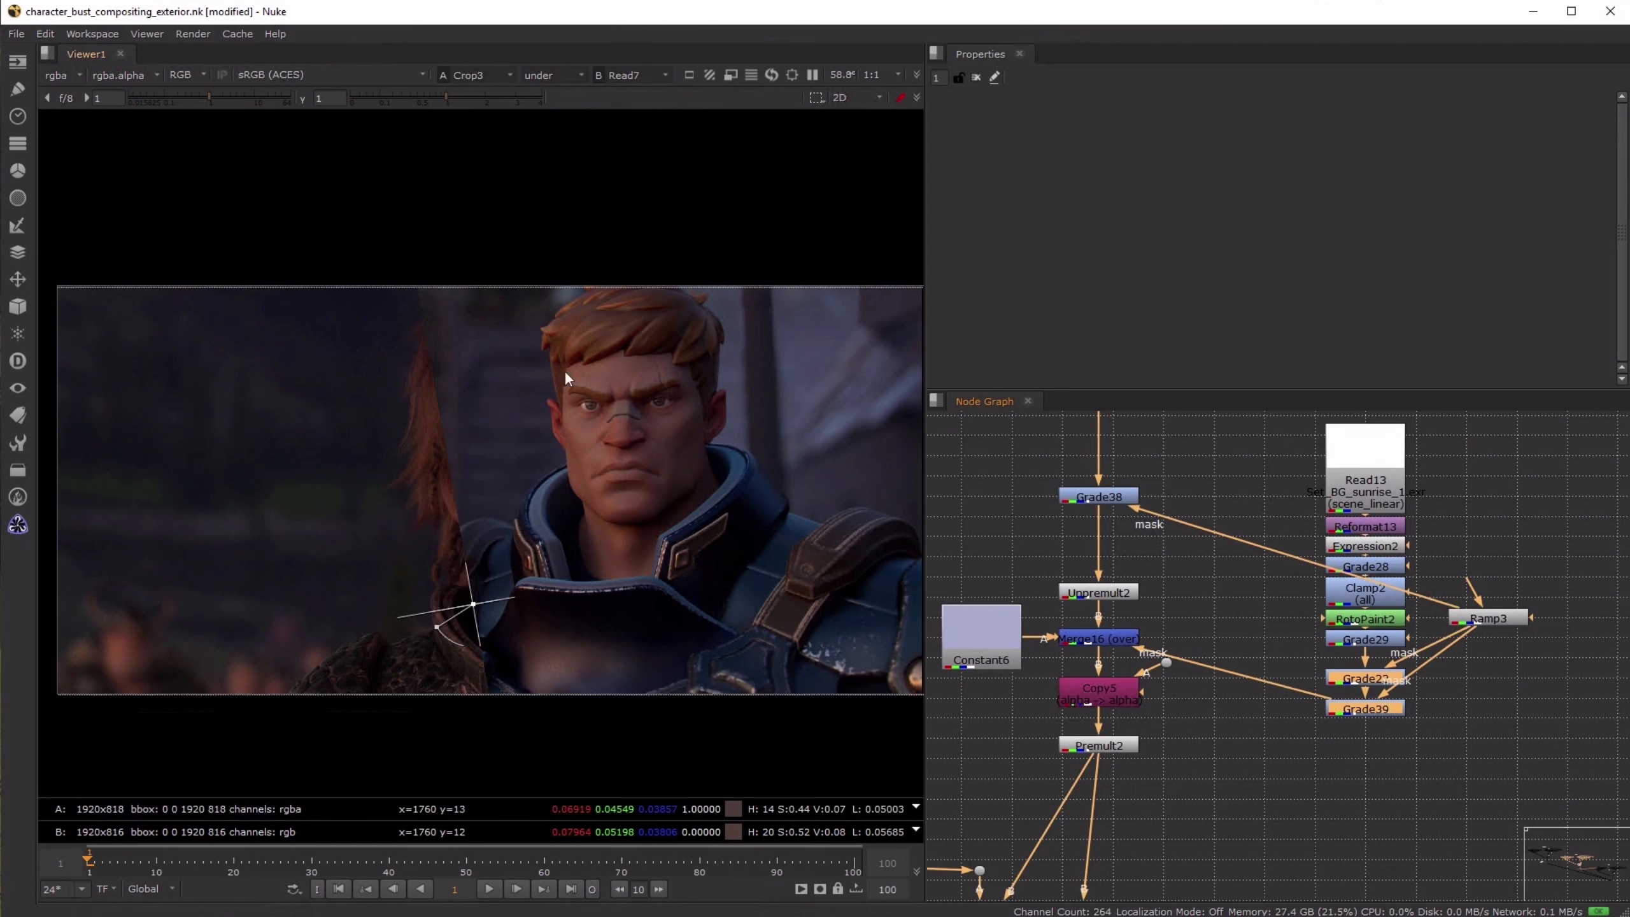
drag(473, 604, 425, 611)
- Compare Grade38's gain at 0.75 and 0.8 against the reference at the wipe, and set the gain to 0.75
double_click(1084, 500)
double_click(1046, 226)
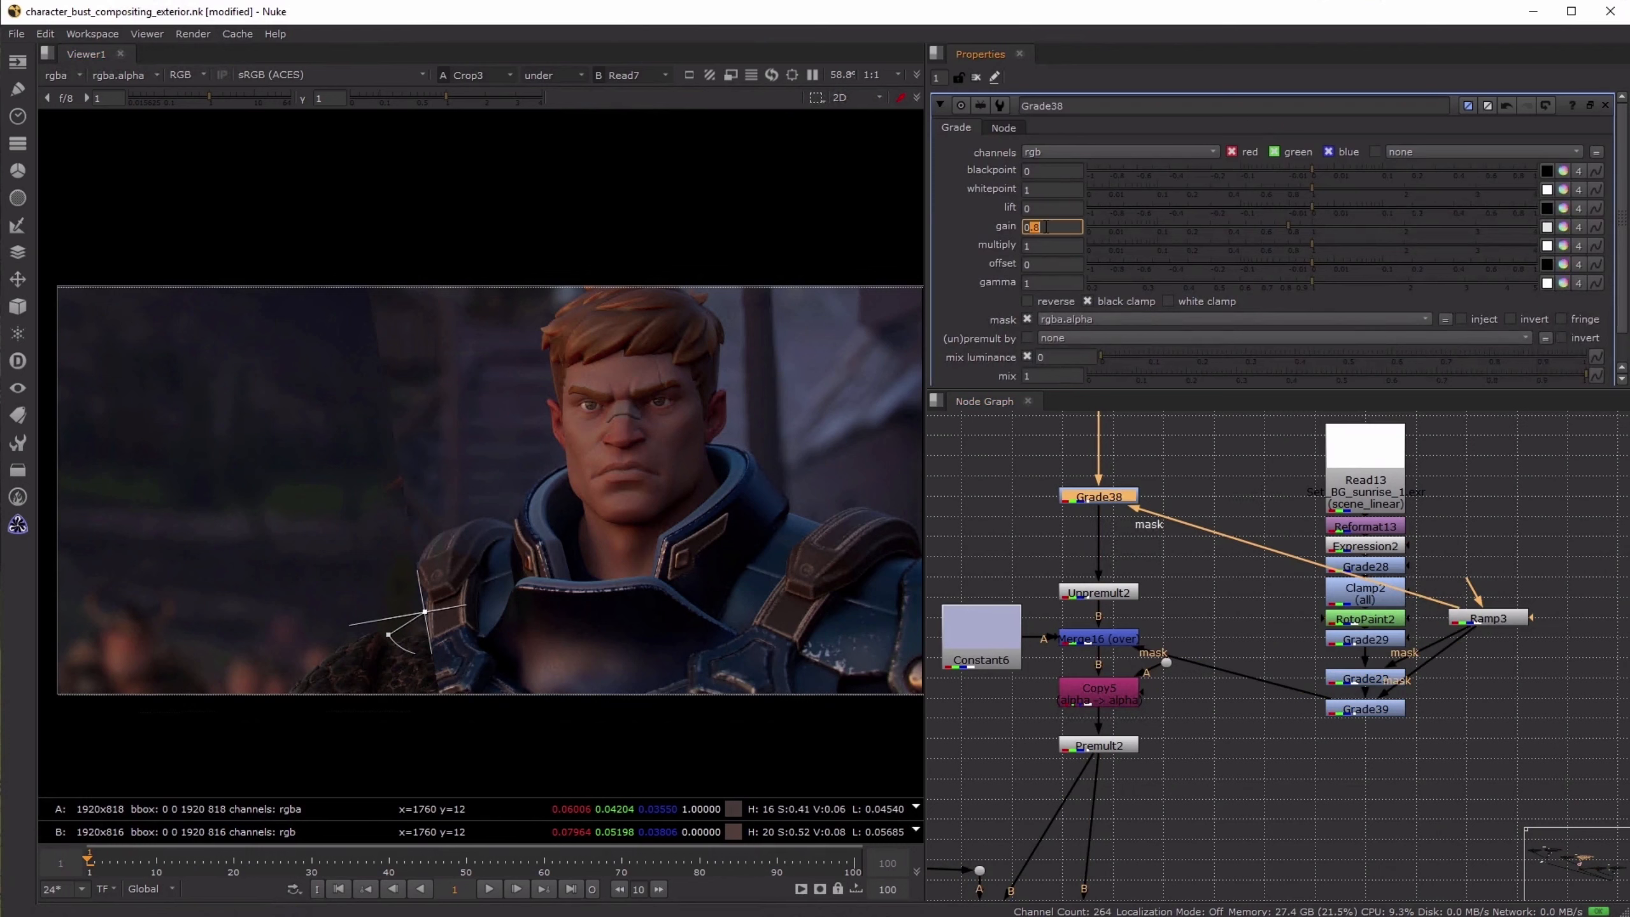
key(Up)
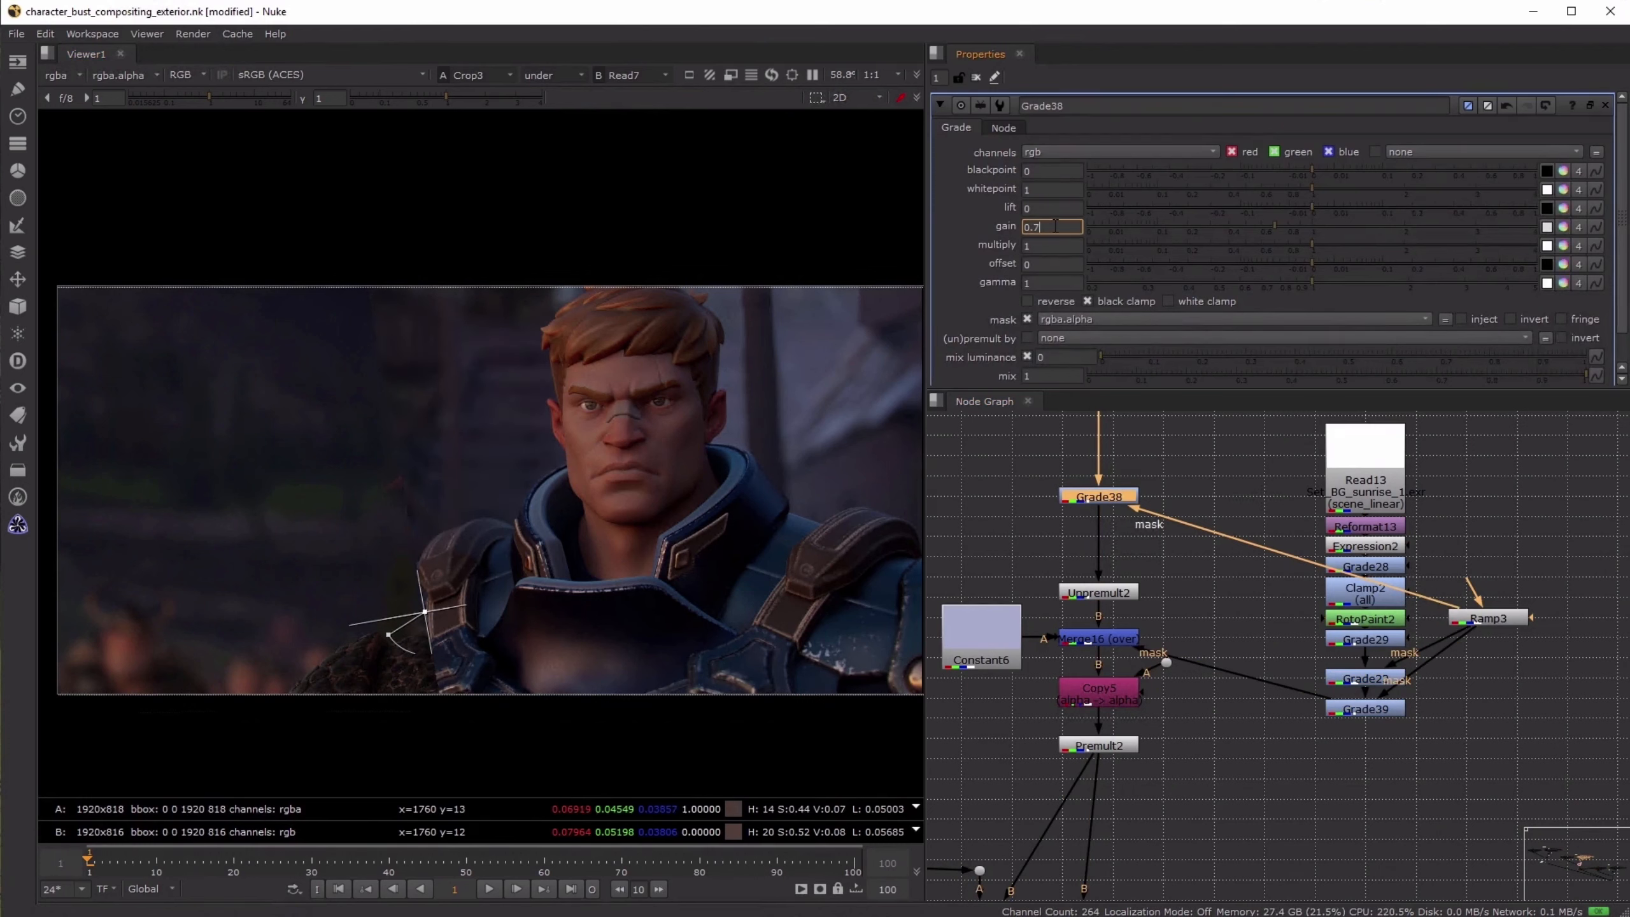
text(5)
key(Return)
text(0.8)
key(Return)
drag(424, 611, 377, 629)
click(1054, 228)
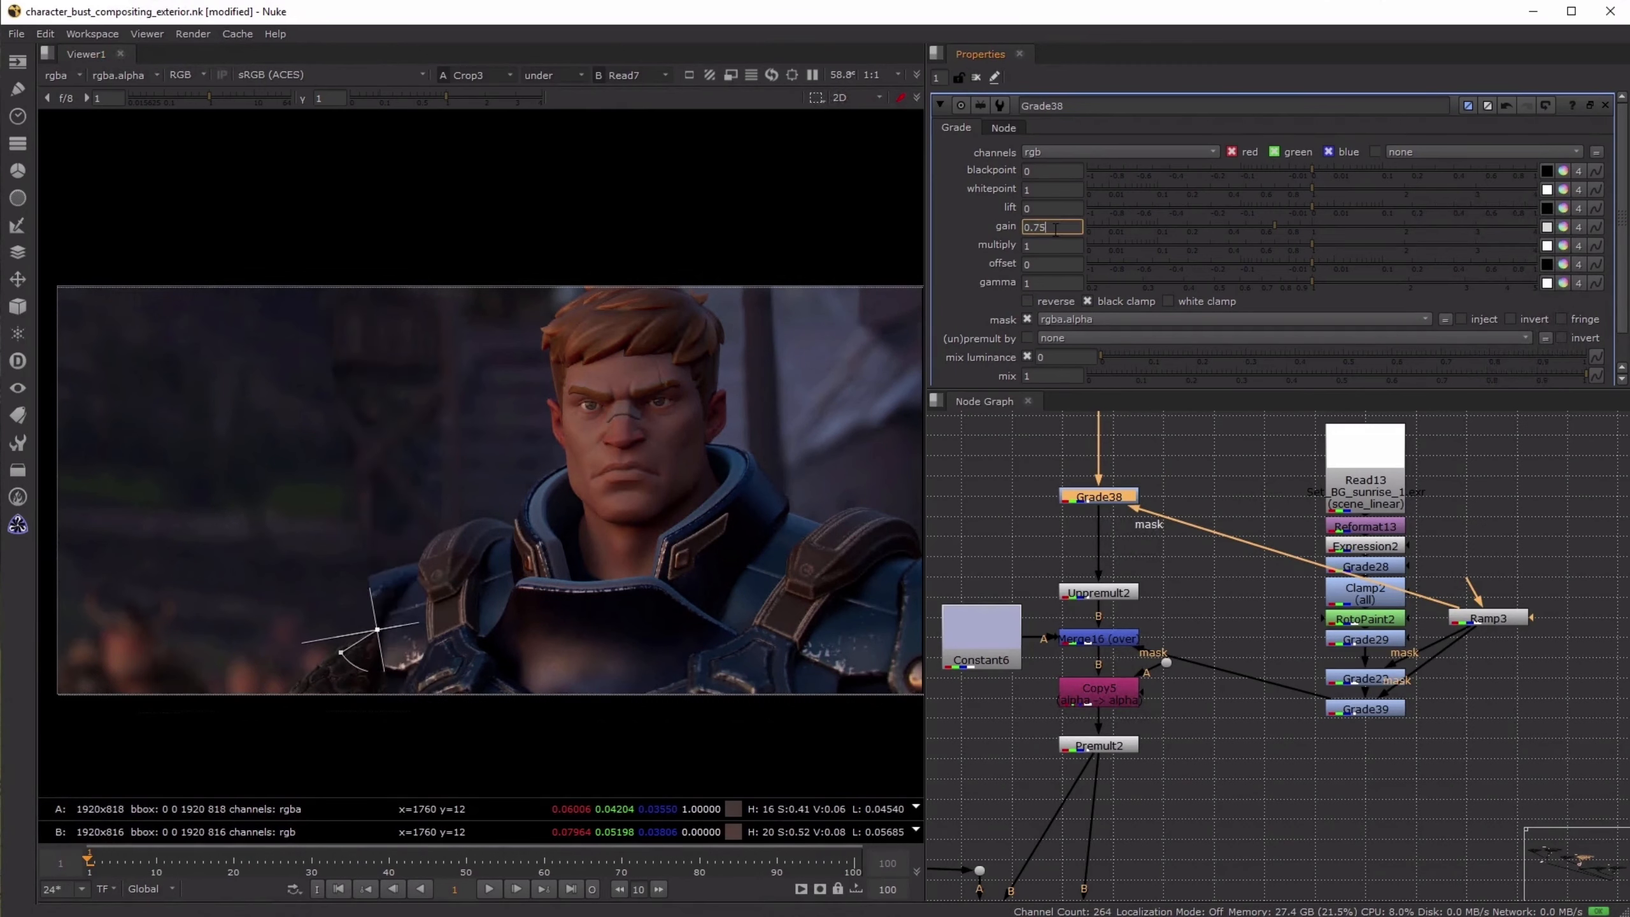
key(Return)
- Examine the disabled effect nodes below LightWrap4 and their place in the overall SUNRISE node tree
scroll(1244, 695, down, 5)
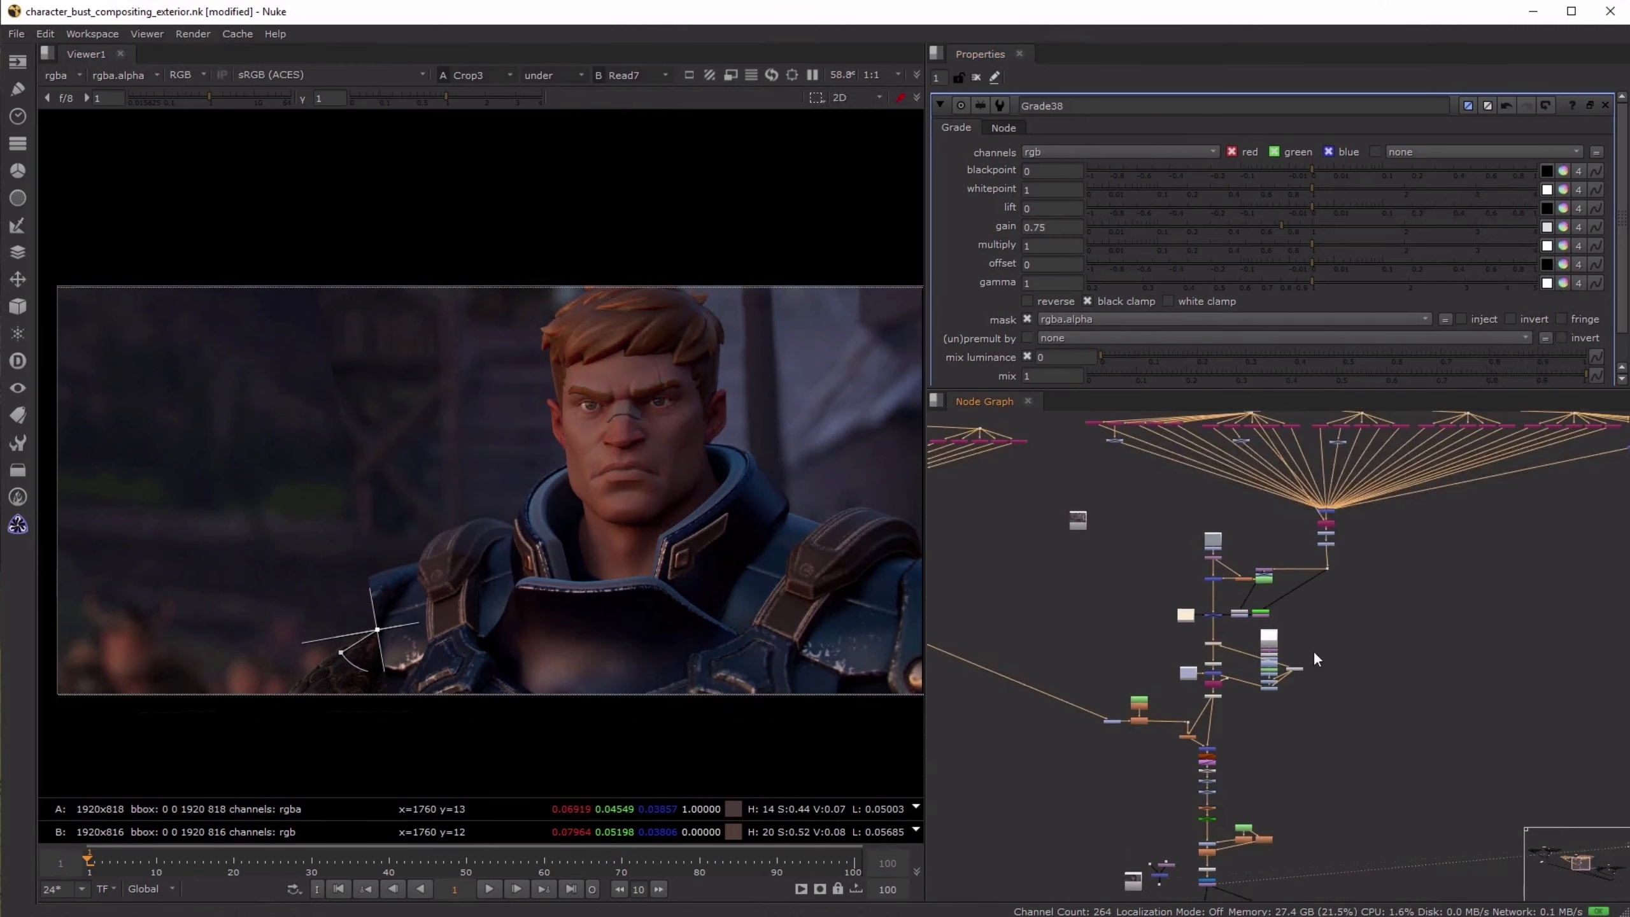
scroll(1313, 649, up, 5)
middle_drag(1289, 711, 1285, 736)
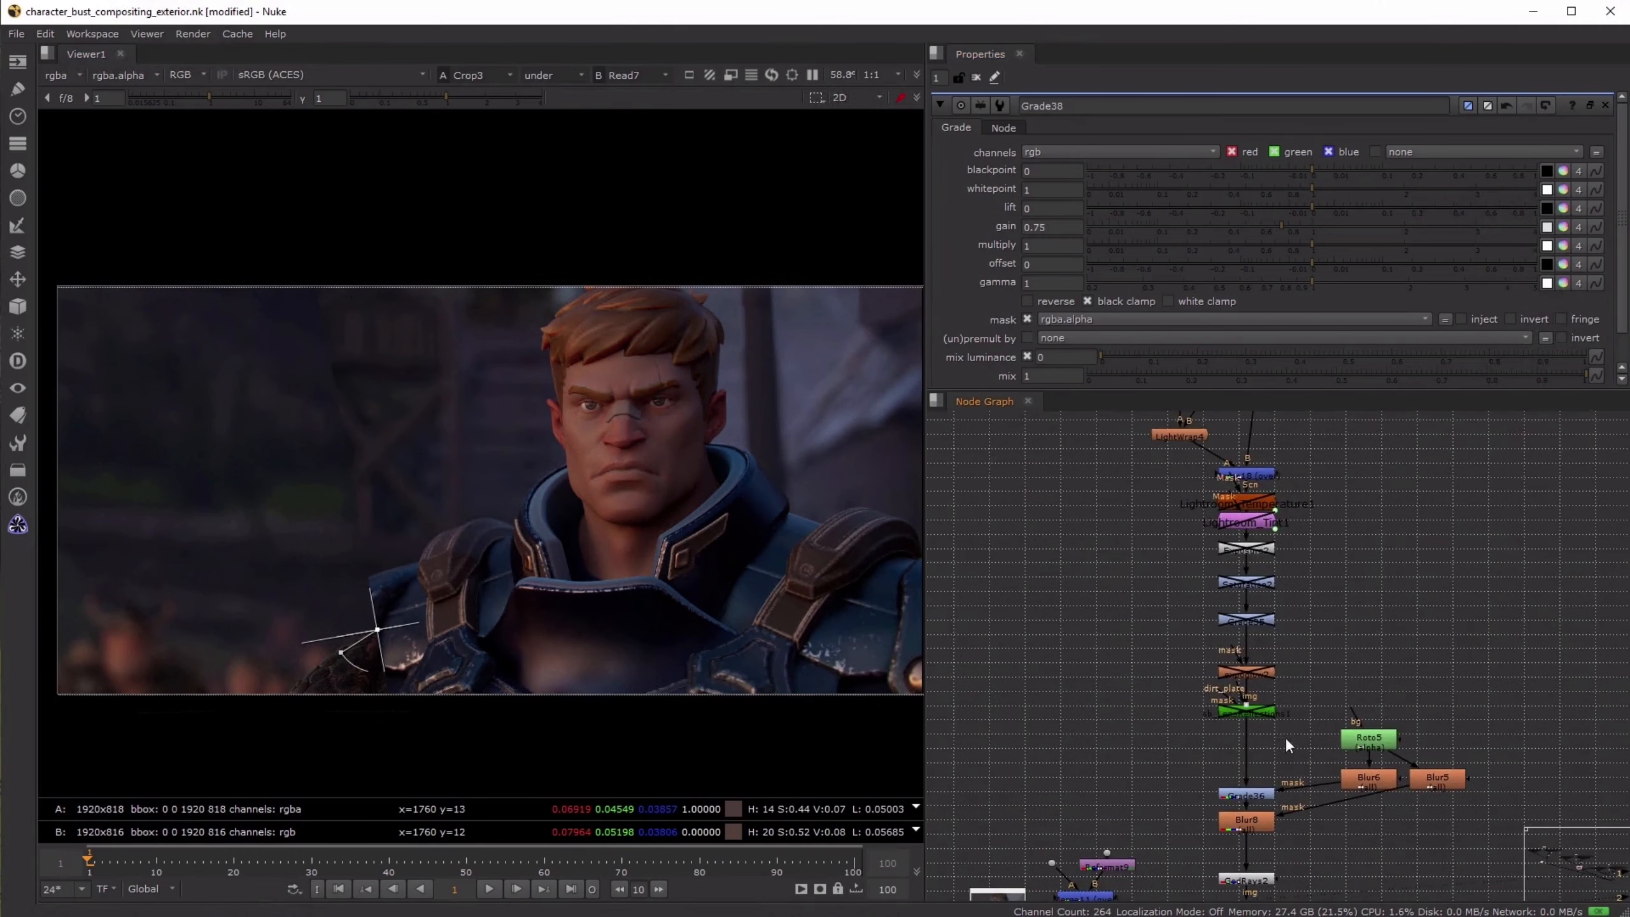
drag(1290, 735, 1194, 488)
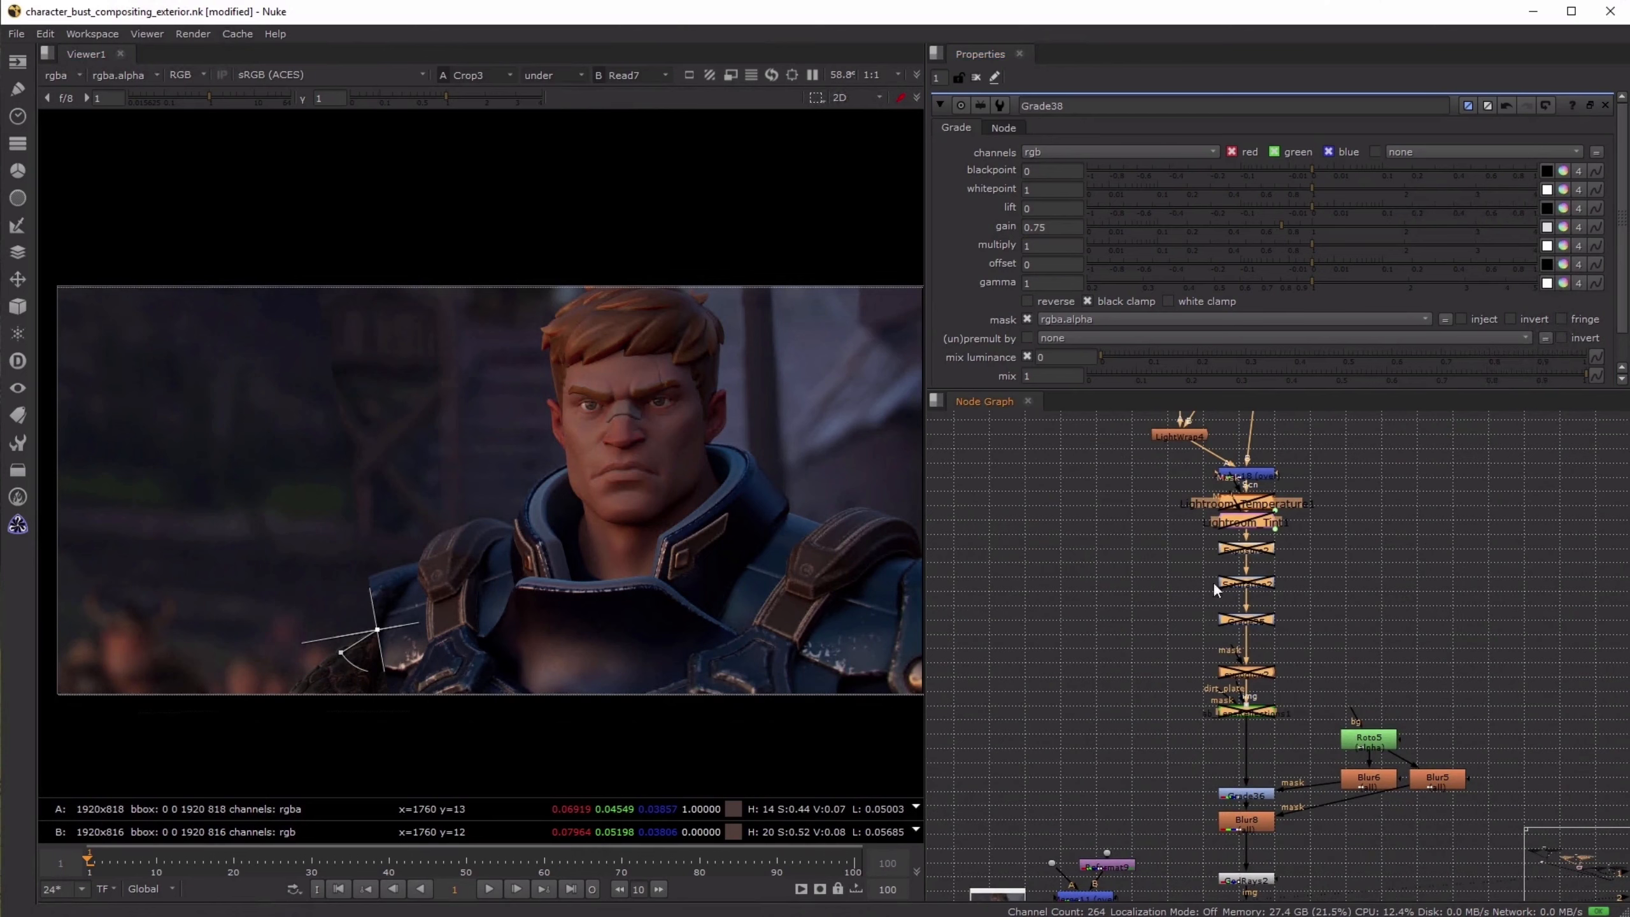
click(1292, 617)
scroll(1146, 532, down, 8)
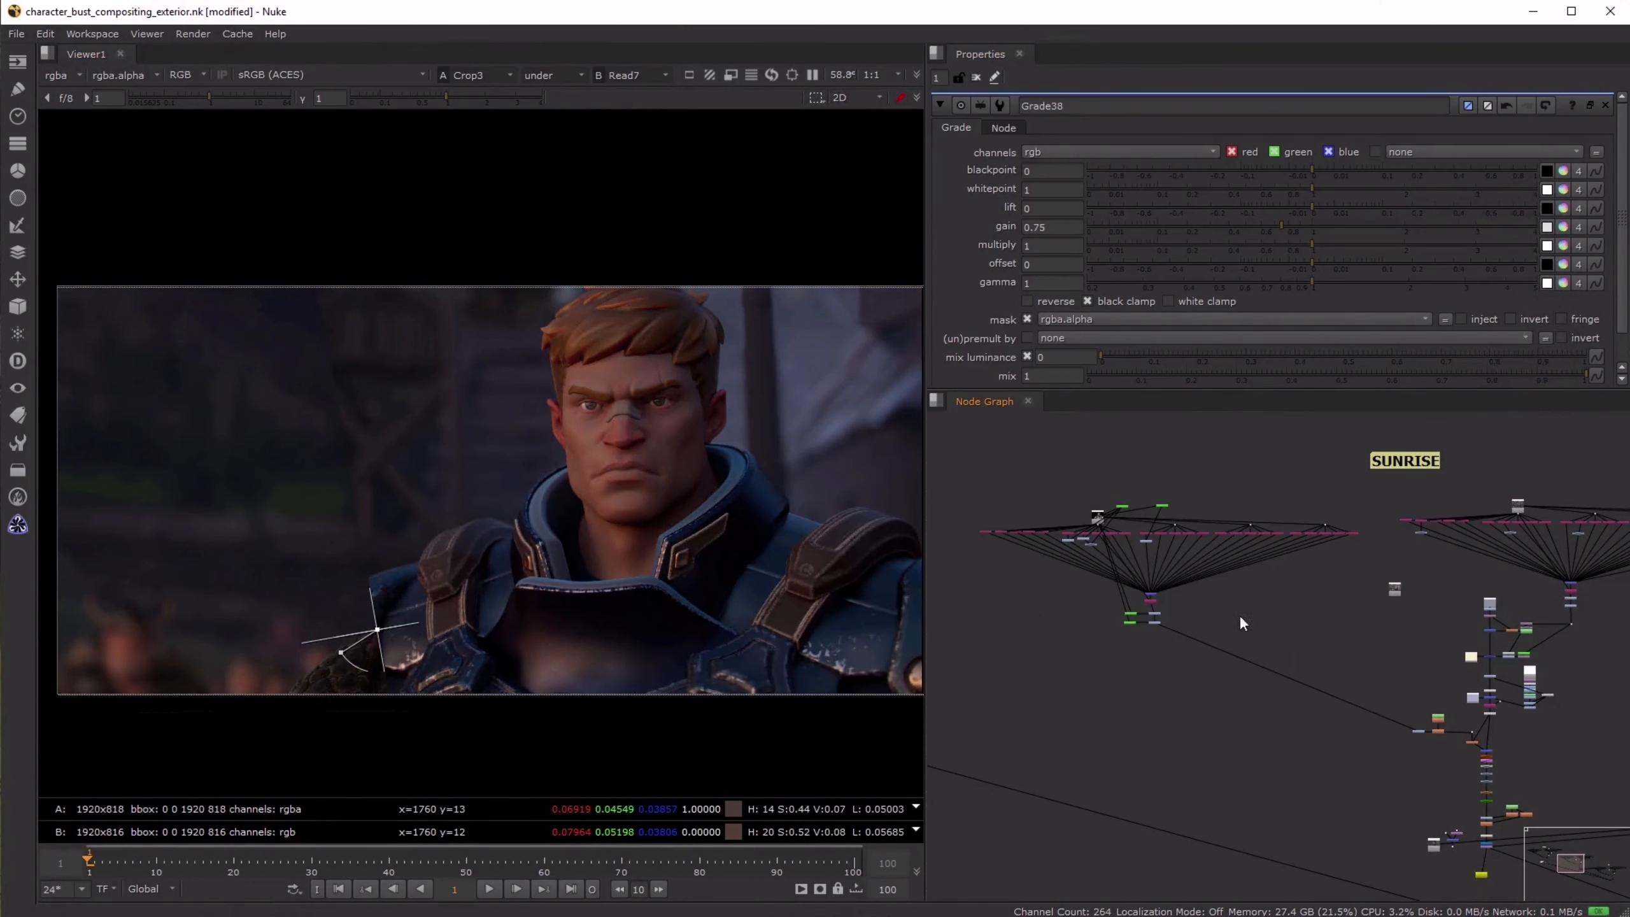
middle_drag(1240, 617, 904, 565)
scroll(1175, 545, up, 6)
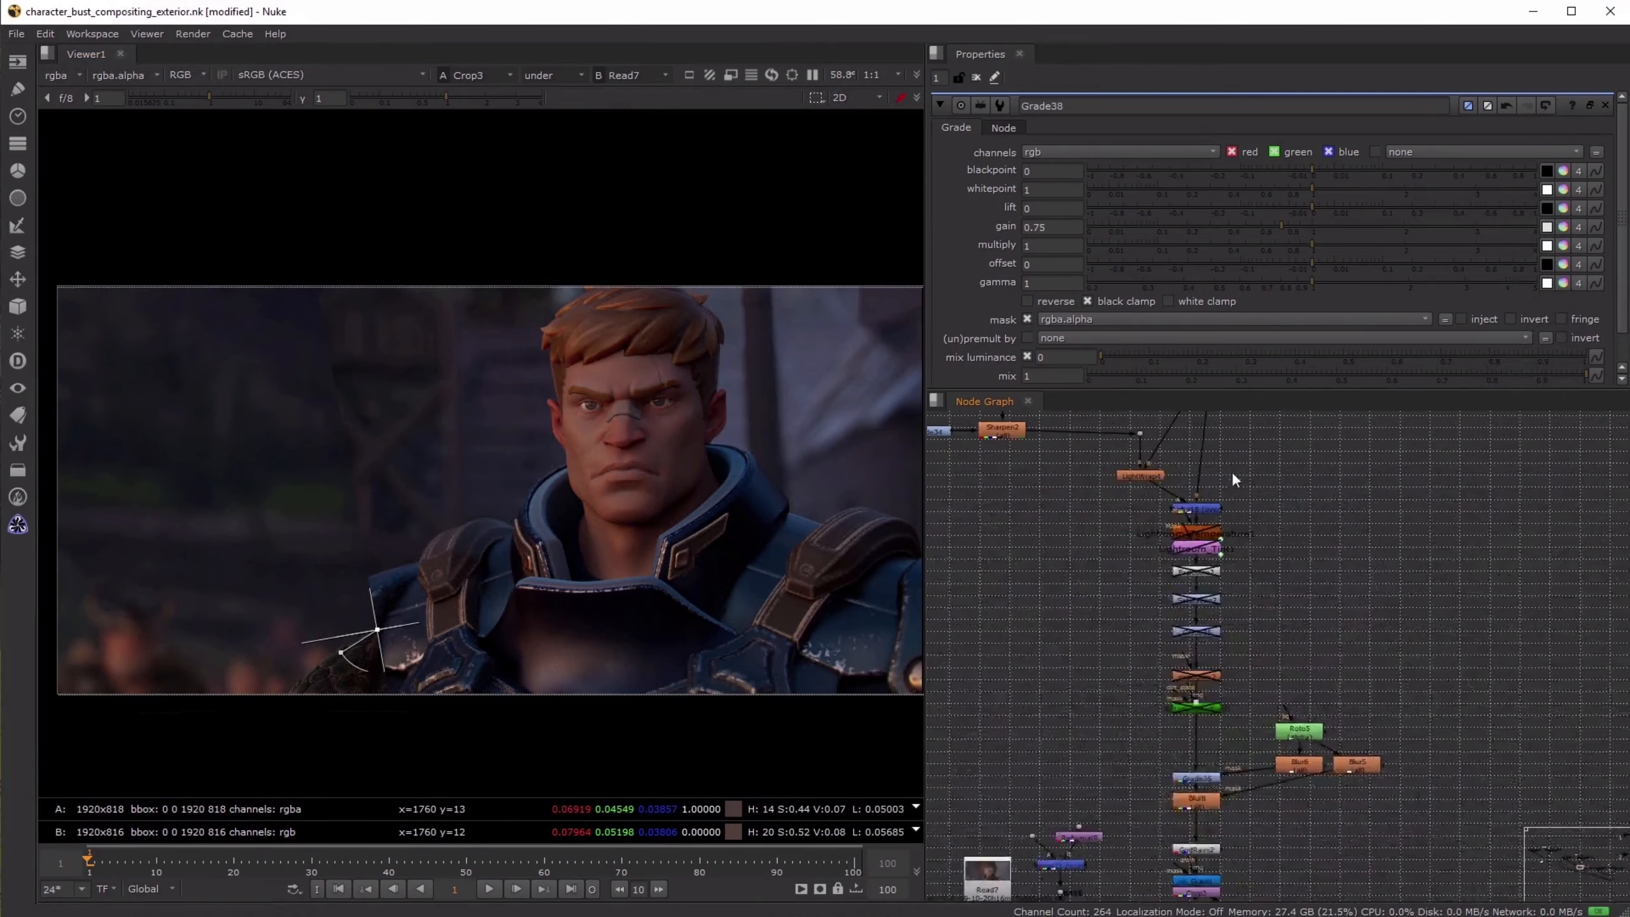
- Toggle Grade36 and Blur8 off and on together to compare their masked effect on the final sunrise image
middle_drag(1172, 734, 1168, 604)
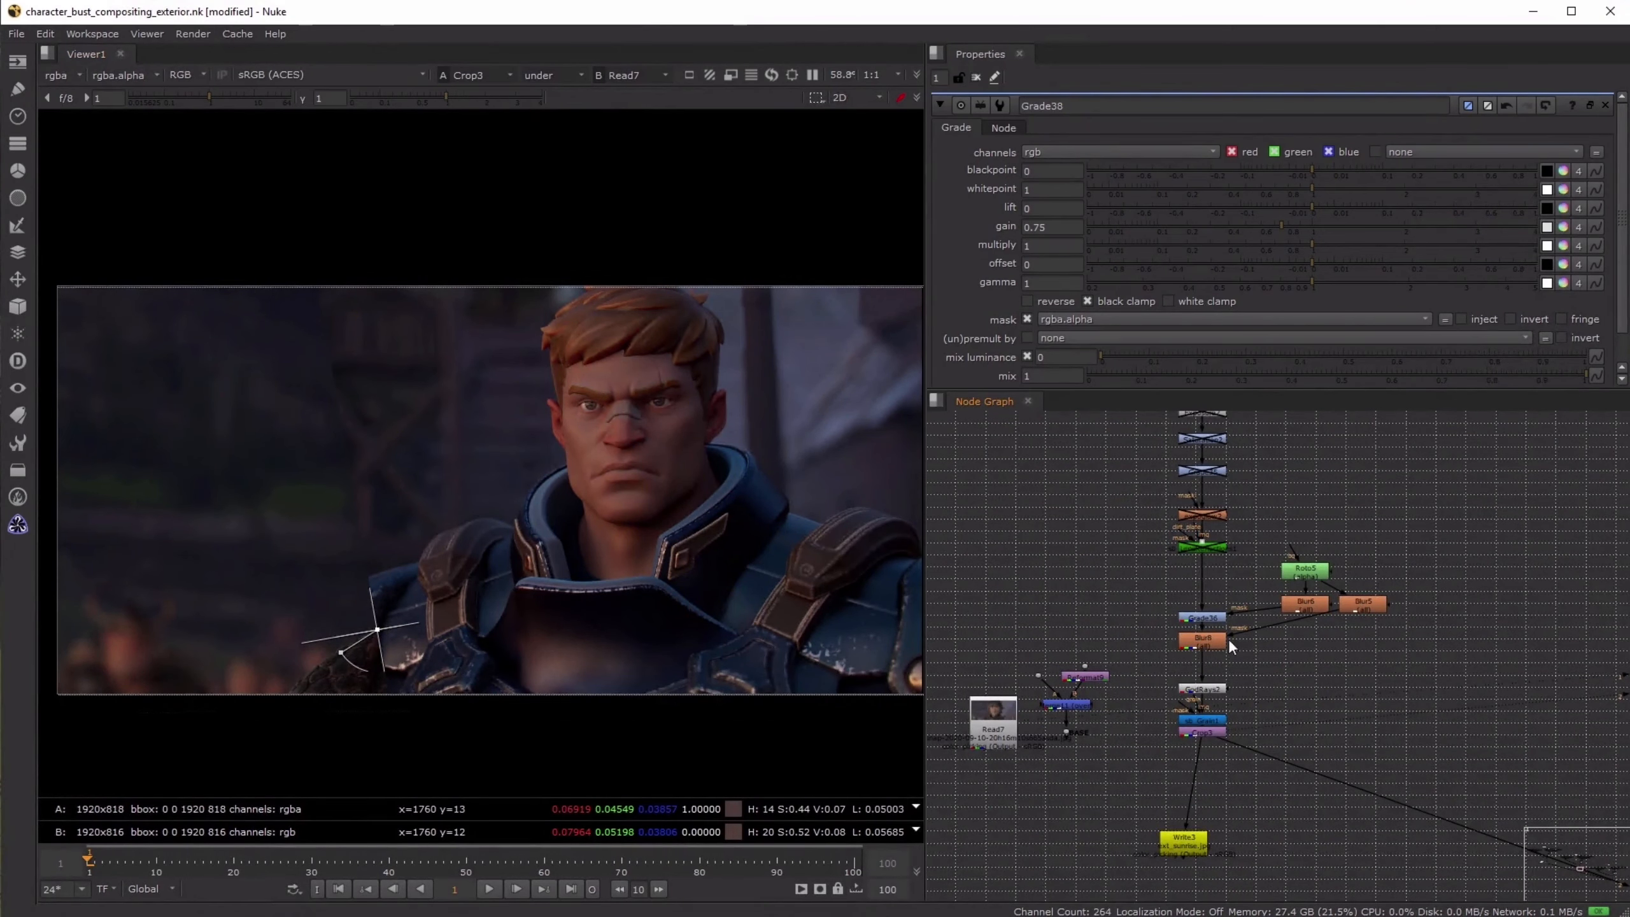
scroll(1229, 638, up, 3)
drag(1142, 533, 1285, 699)
key(d)
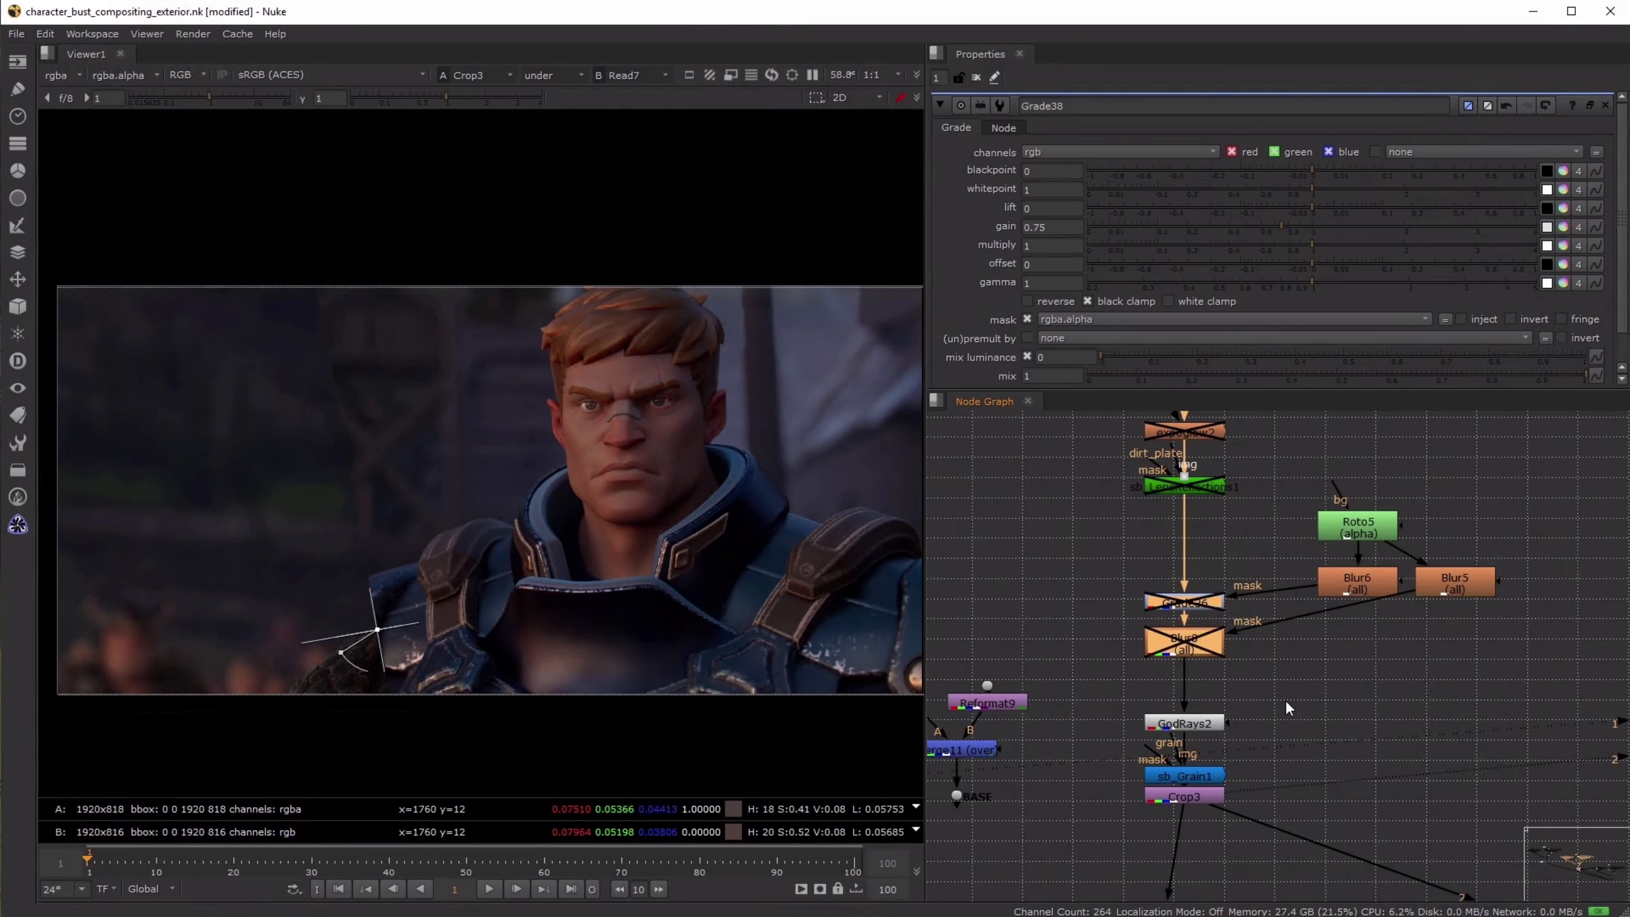
key(d)
key(d)
middle_drag(650, 539, 506, 529)
key(d)
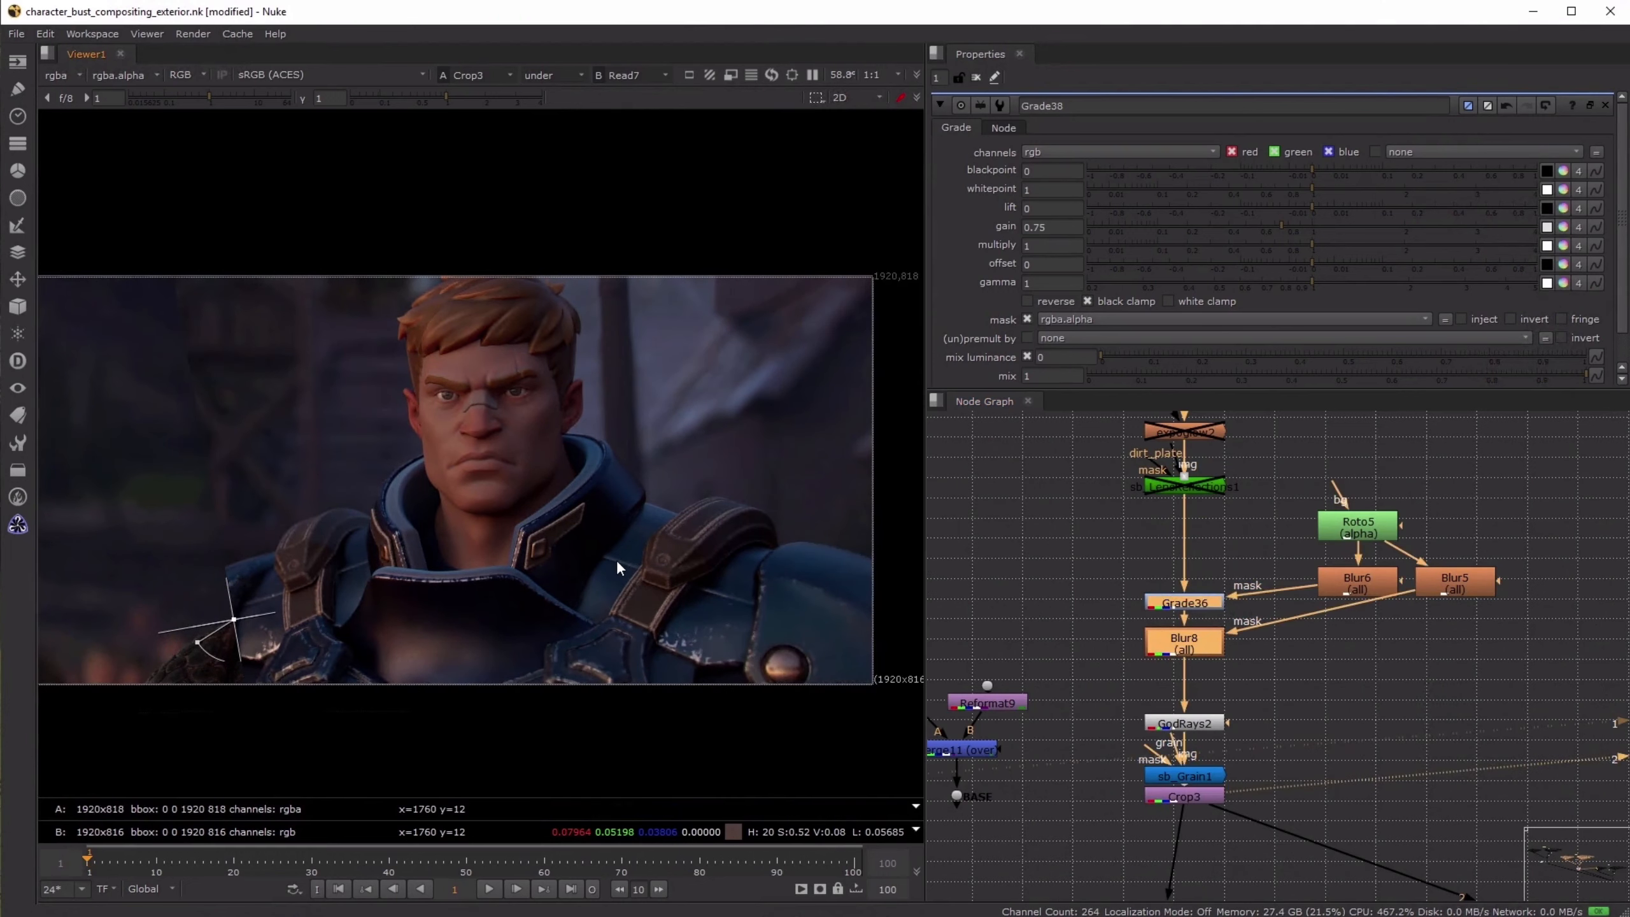
key(d)
key(d)
key(d)
key(d)
key(d)
key(d)
click(1316, 690)
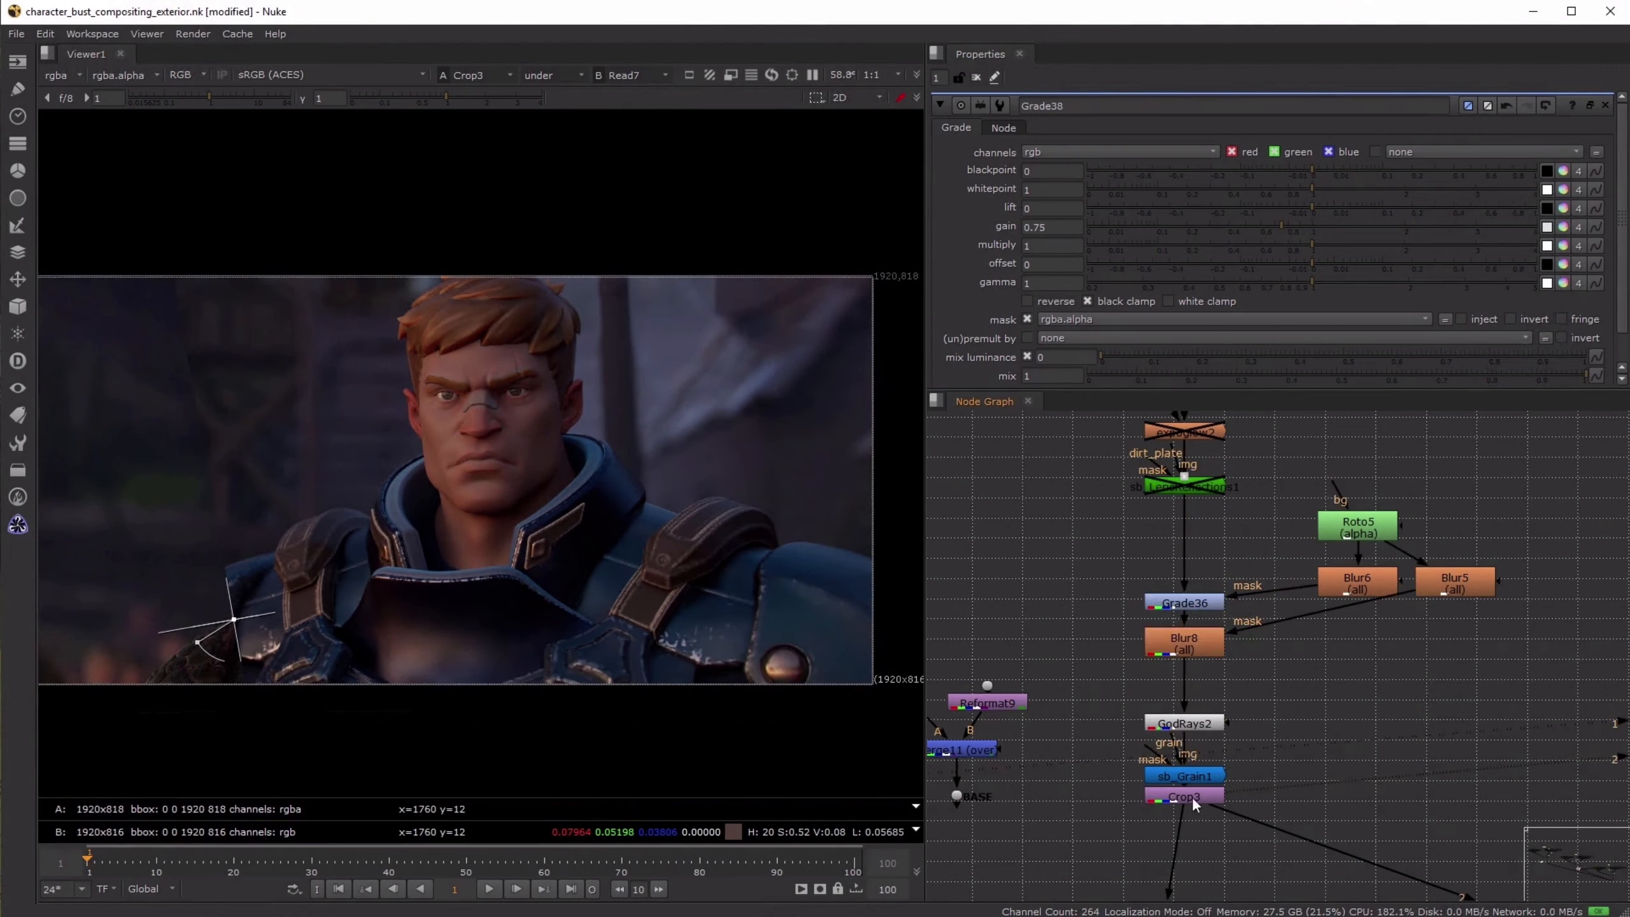
- Move Crop3 slightly lower beneath sb_Grain1 and load the Read7 reference into the first viewer input
drag(1192, 796, 1191, 829)
middle_drag(1215, 777, 1363, 739)
click(1003, 752)
key(1)
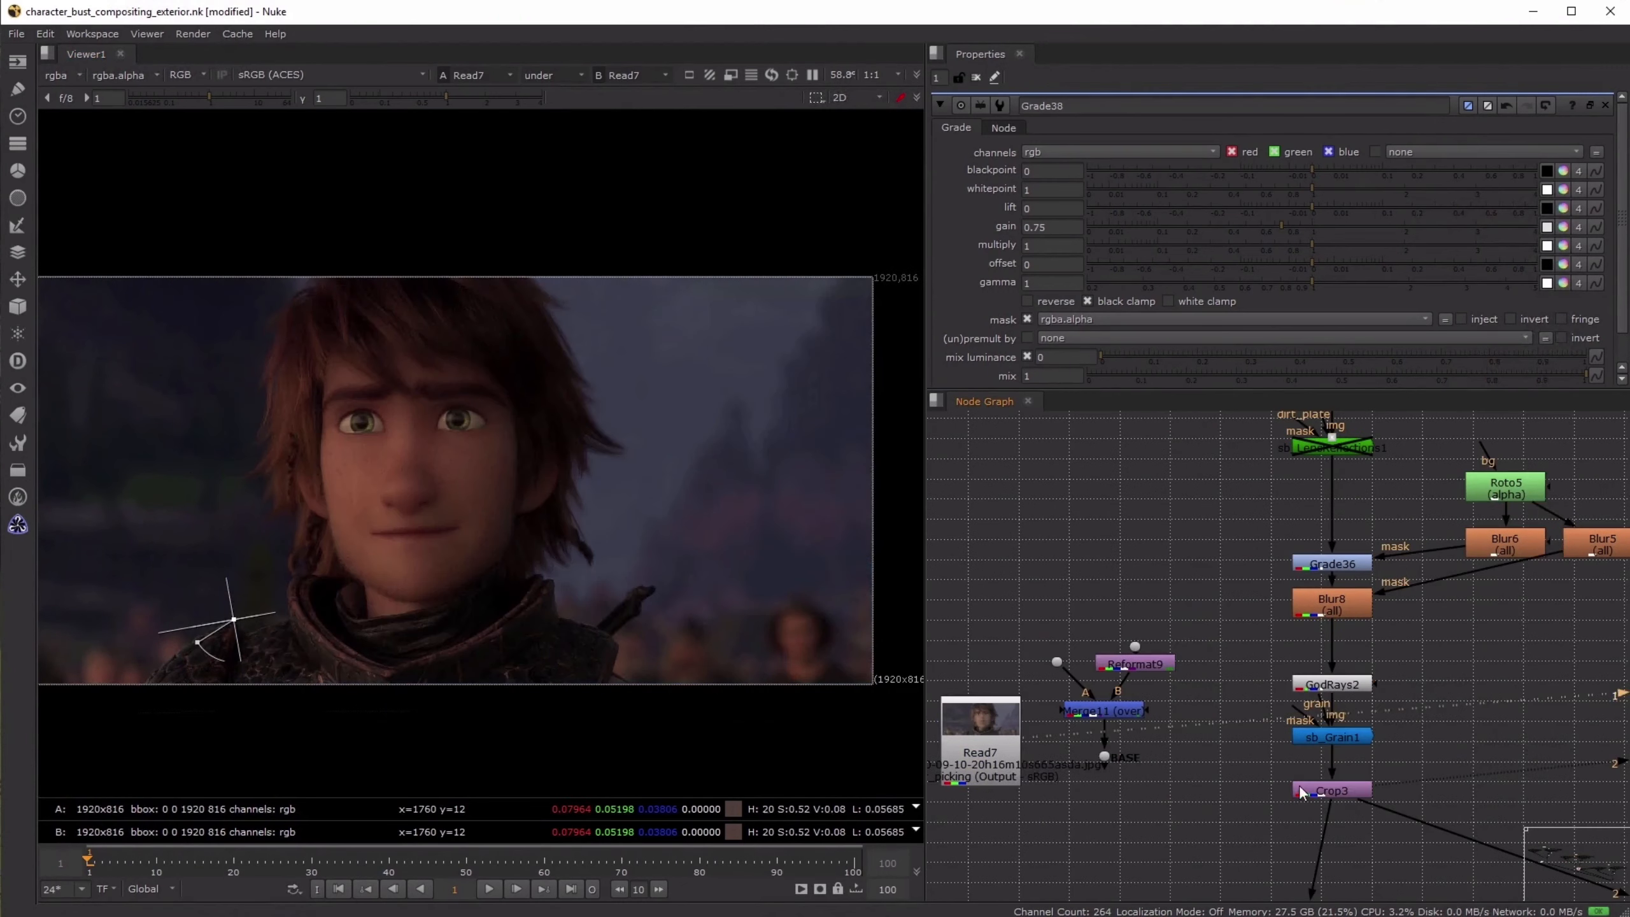
- Turn off the viewer's wipe comparison and switch back and forth between the Read7 reference and the Crop3 result
click(537, 75)
click(547, 95)
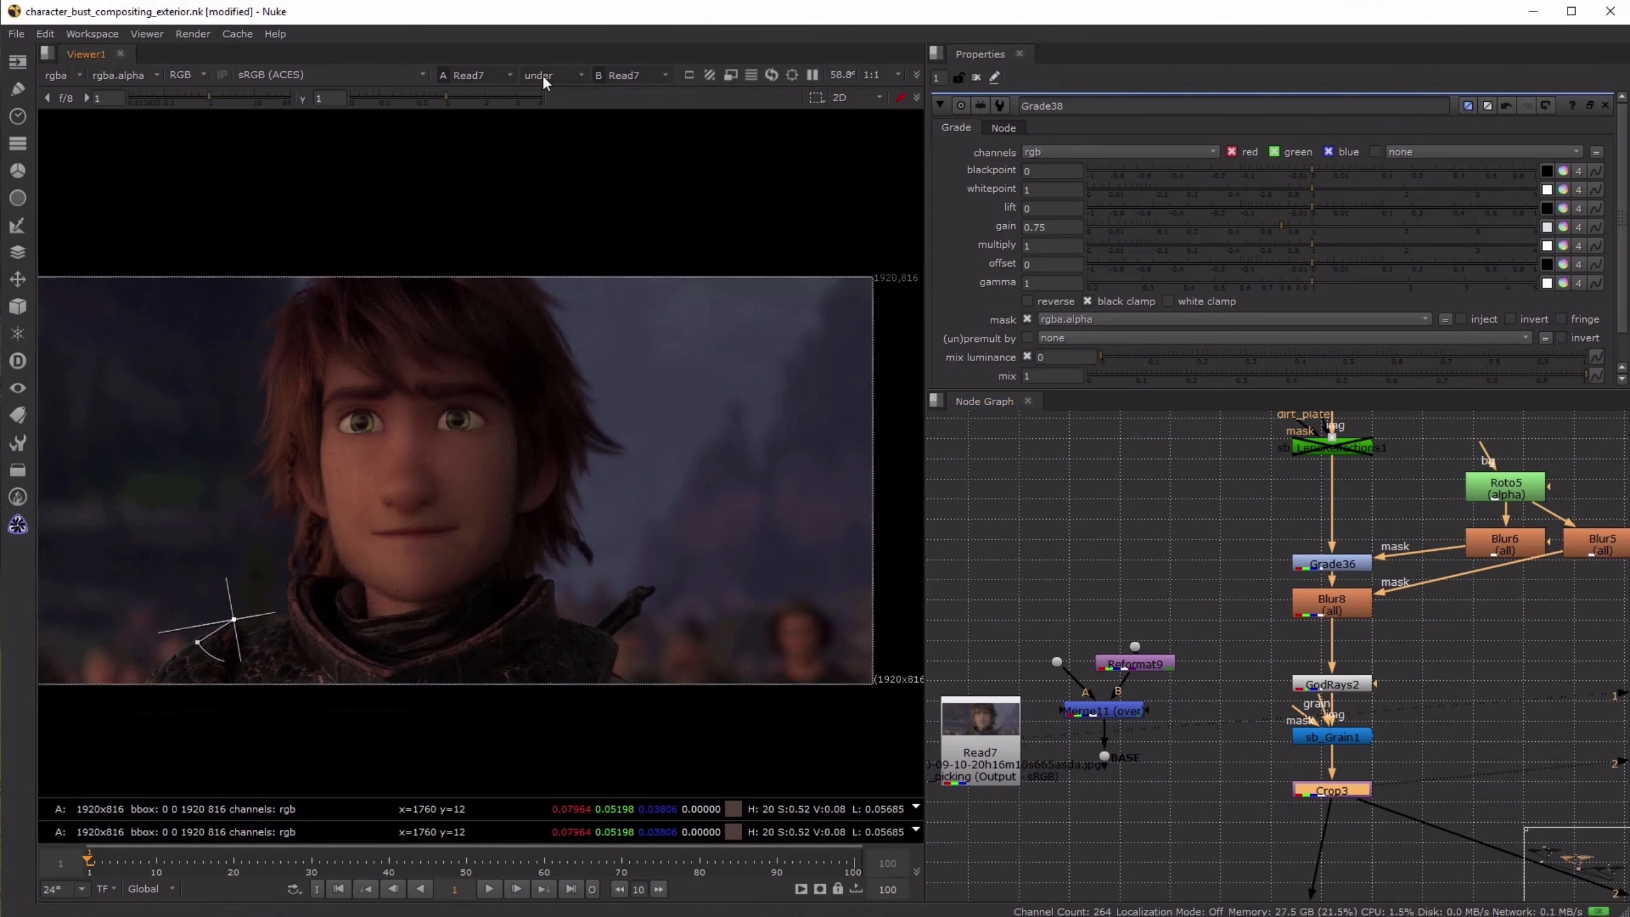
click(1078, 571)
key(2)
key(1)
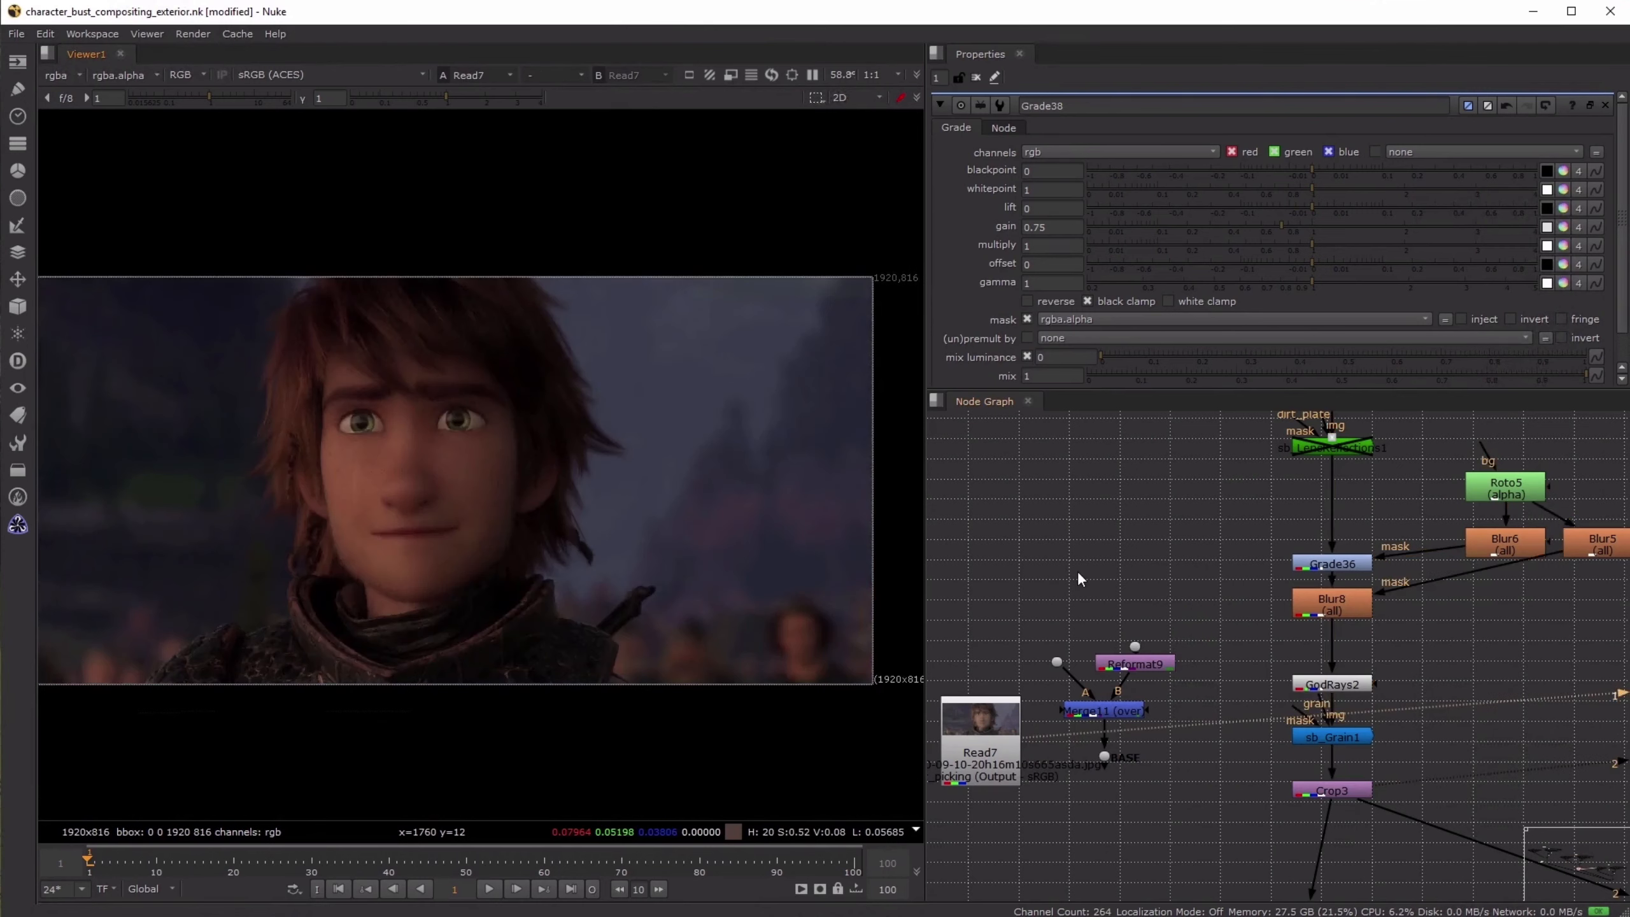
key(2)
key(1)
key(2)
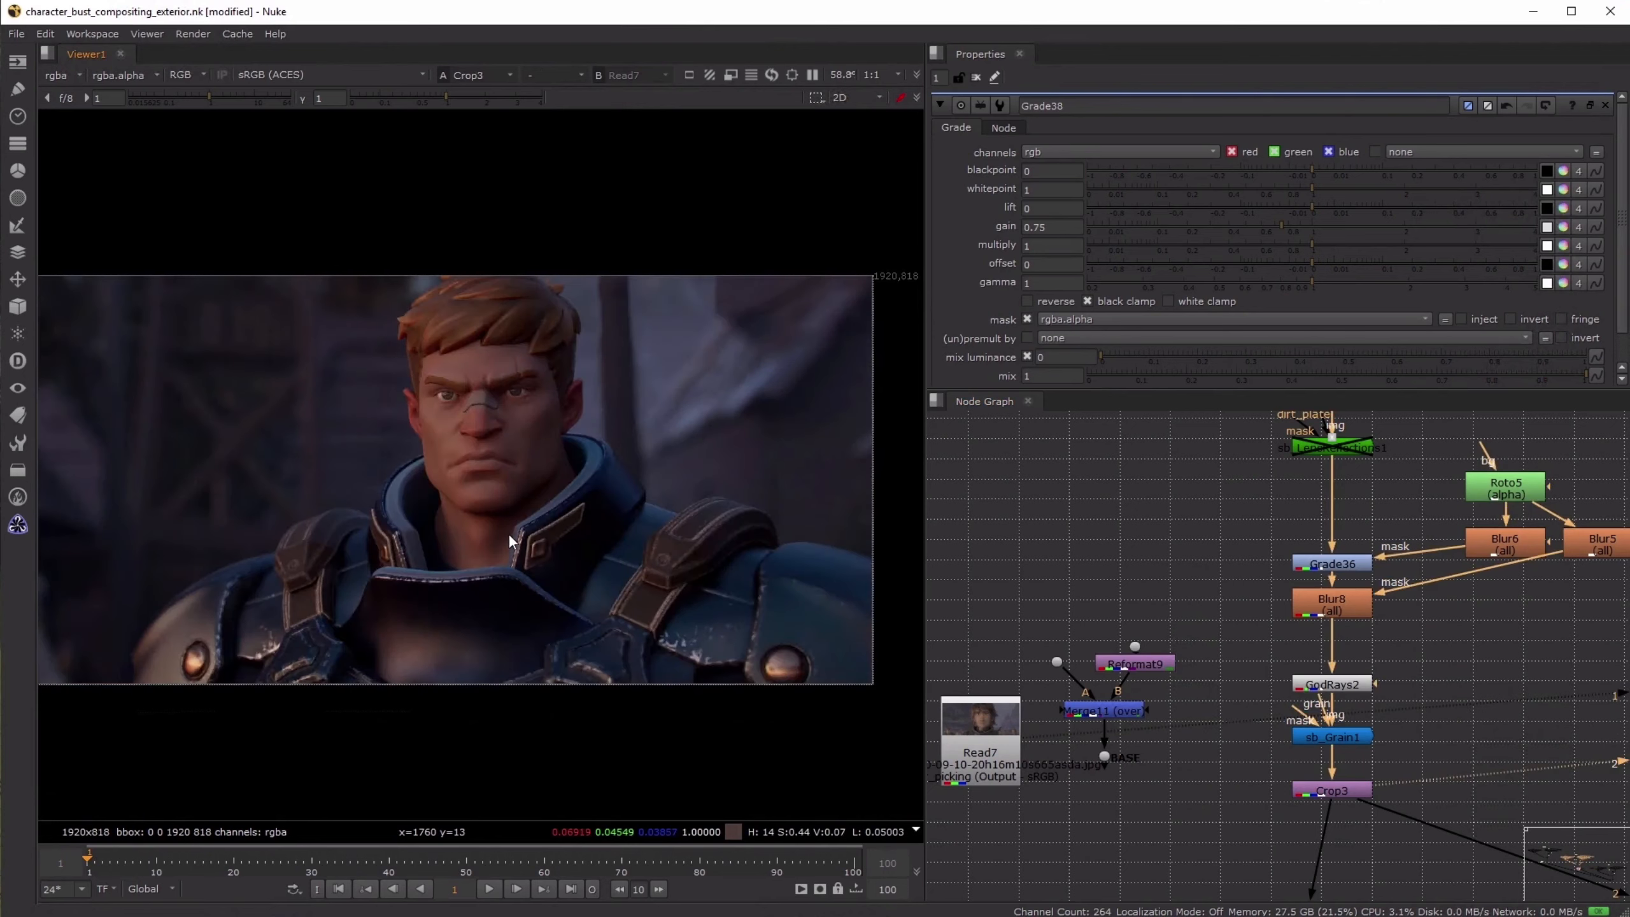
key(1)
key(2)
- Load Merge11 into the first viewer input and alternate it with Crop3 to compare the image before and after compositing
click(1125, 713)
key(1)
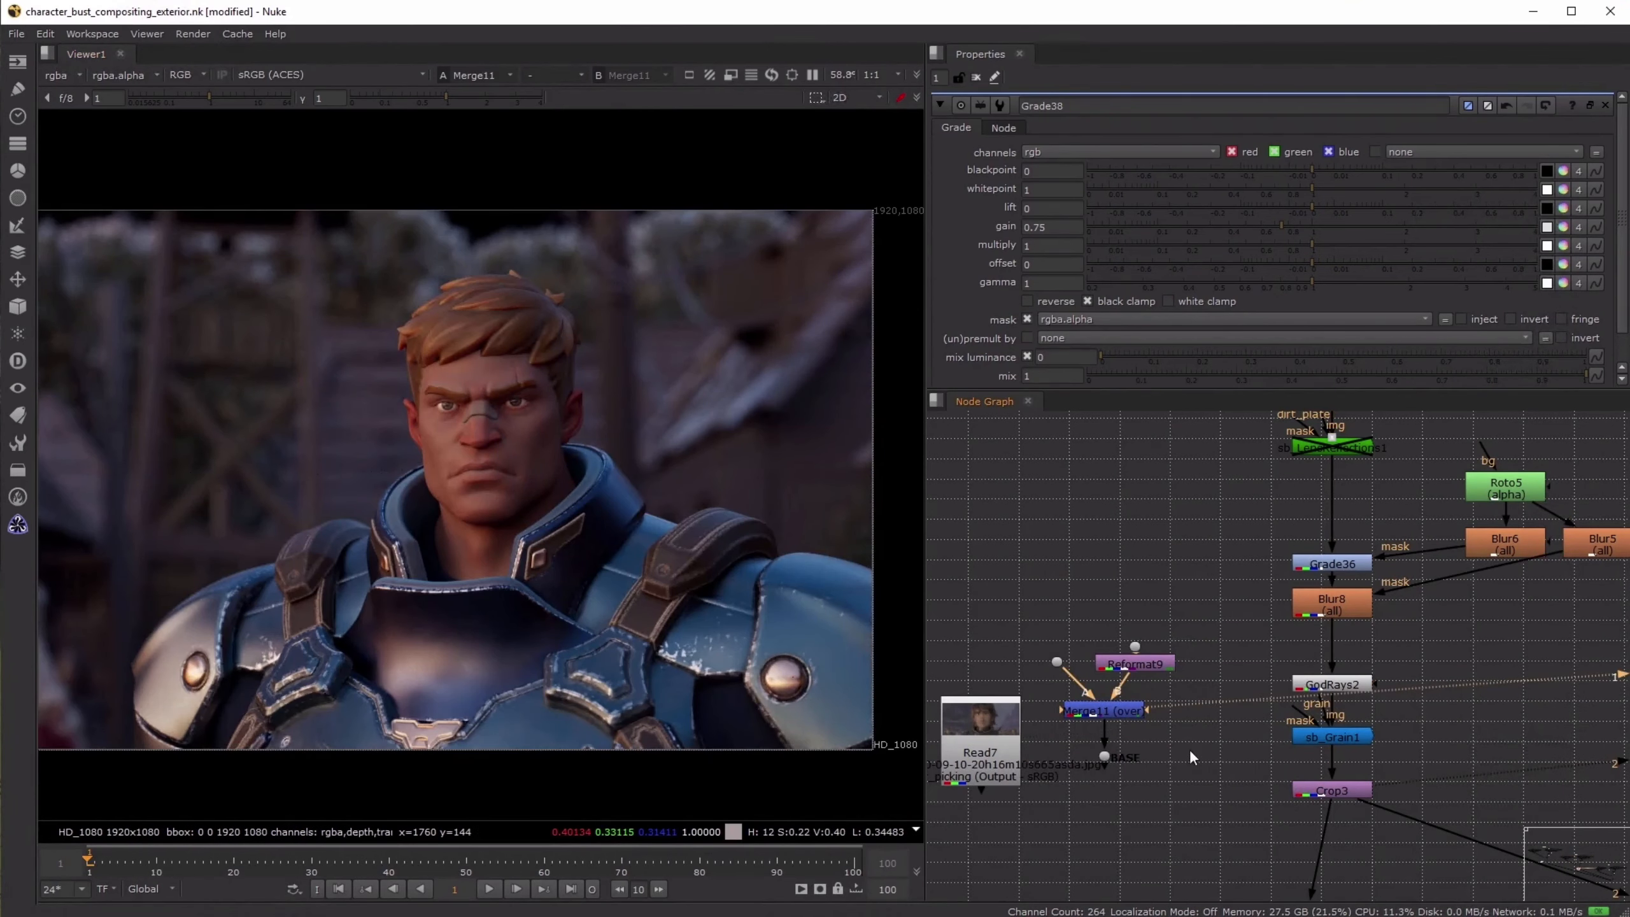
key(2)
key(1)
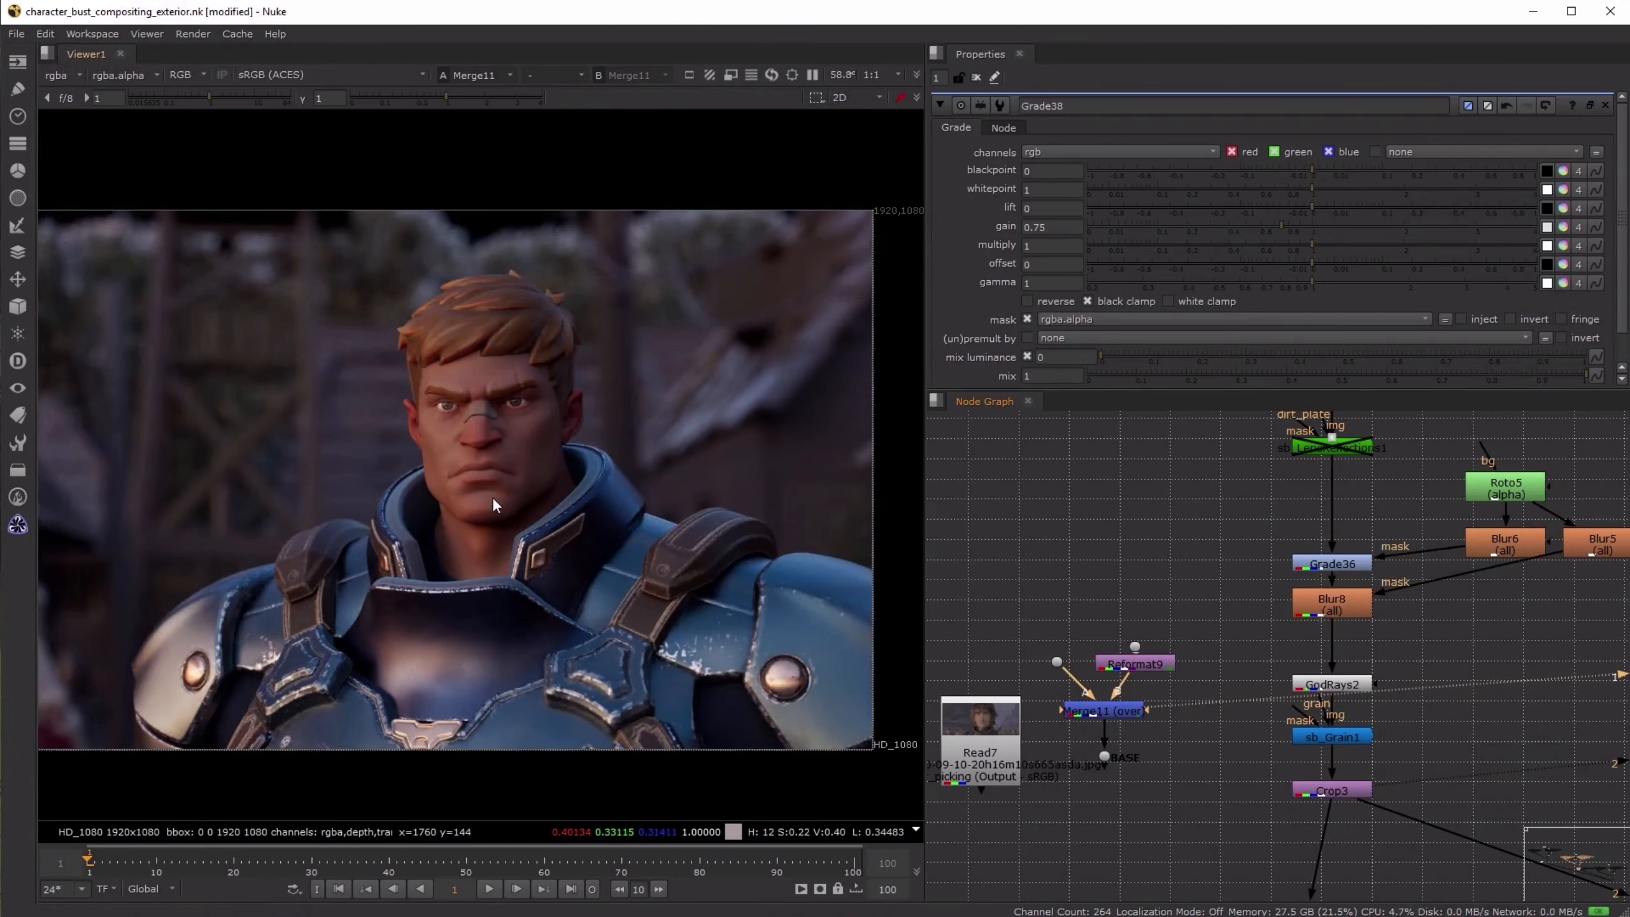
key(2)
key(1)
key(2)
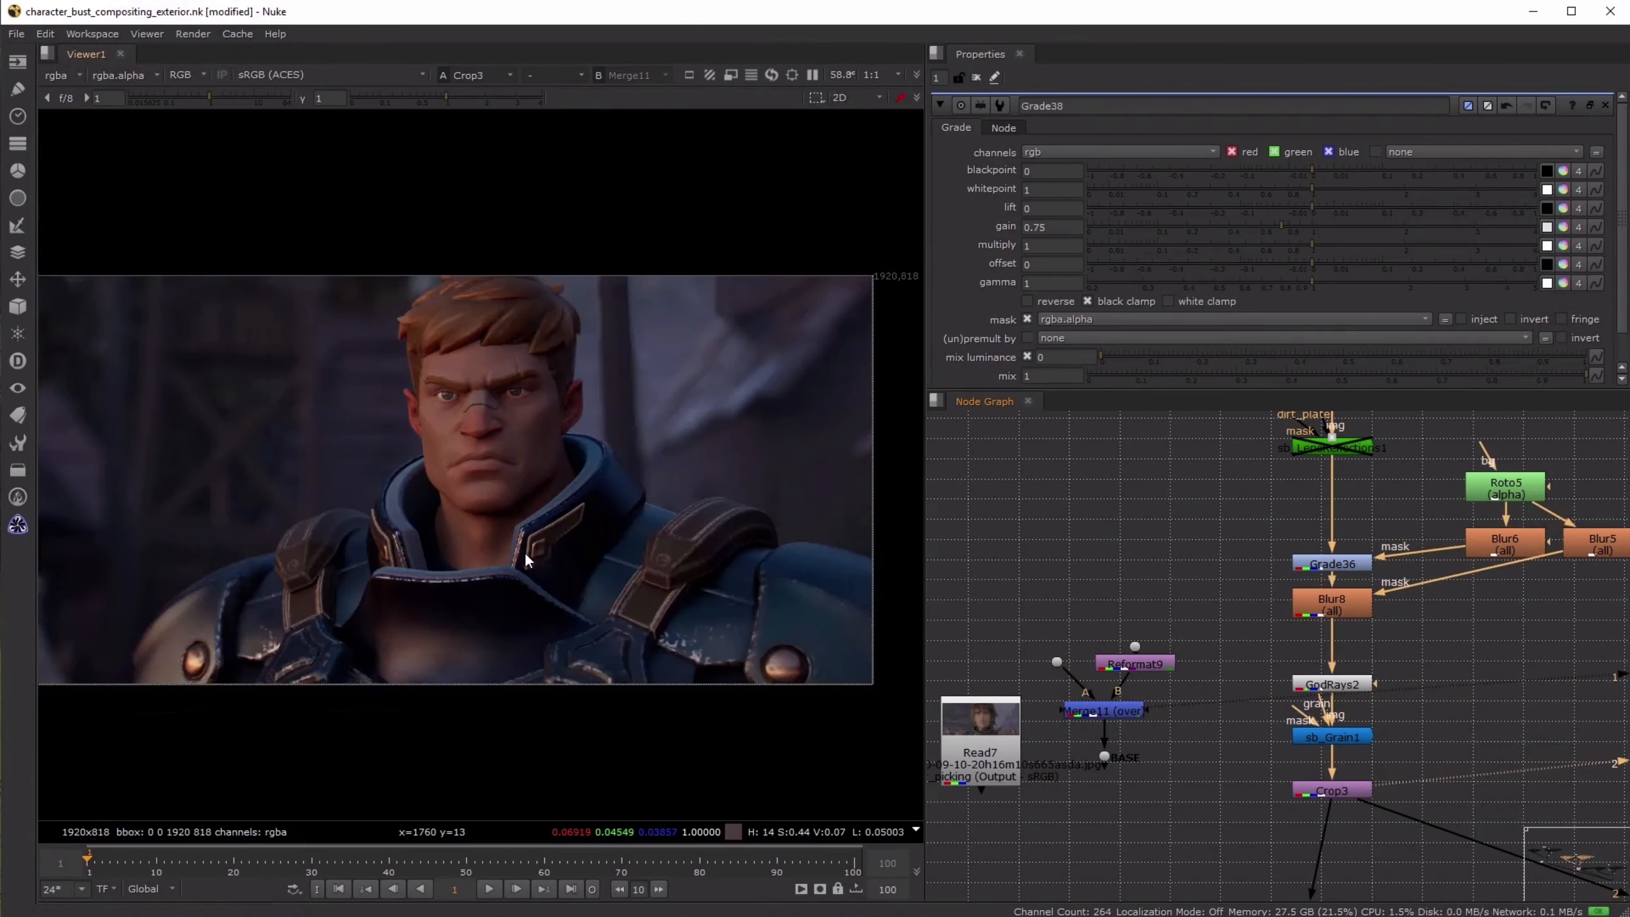
key(1)
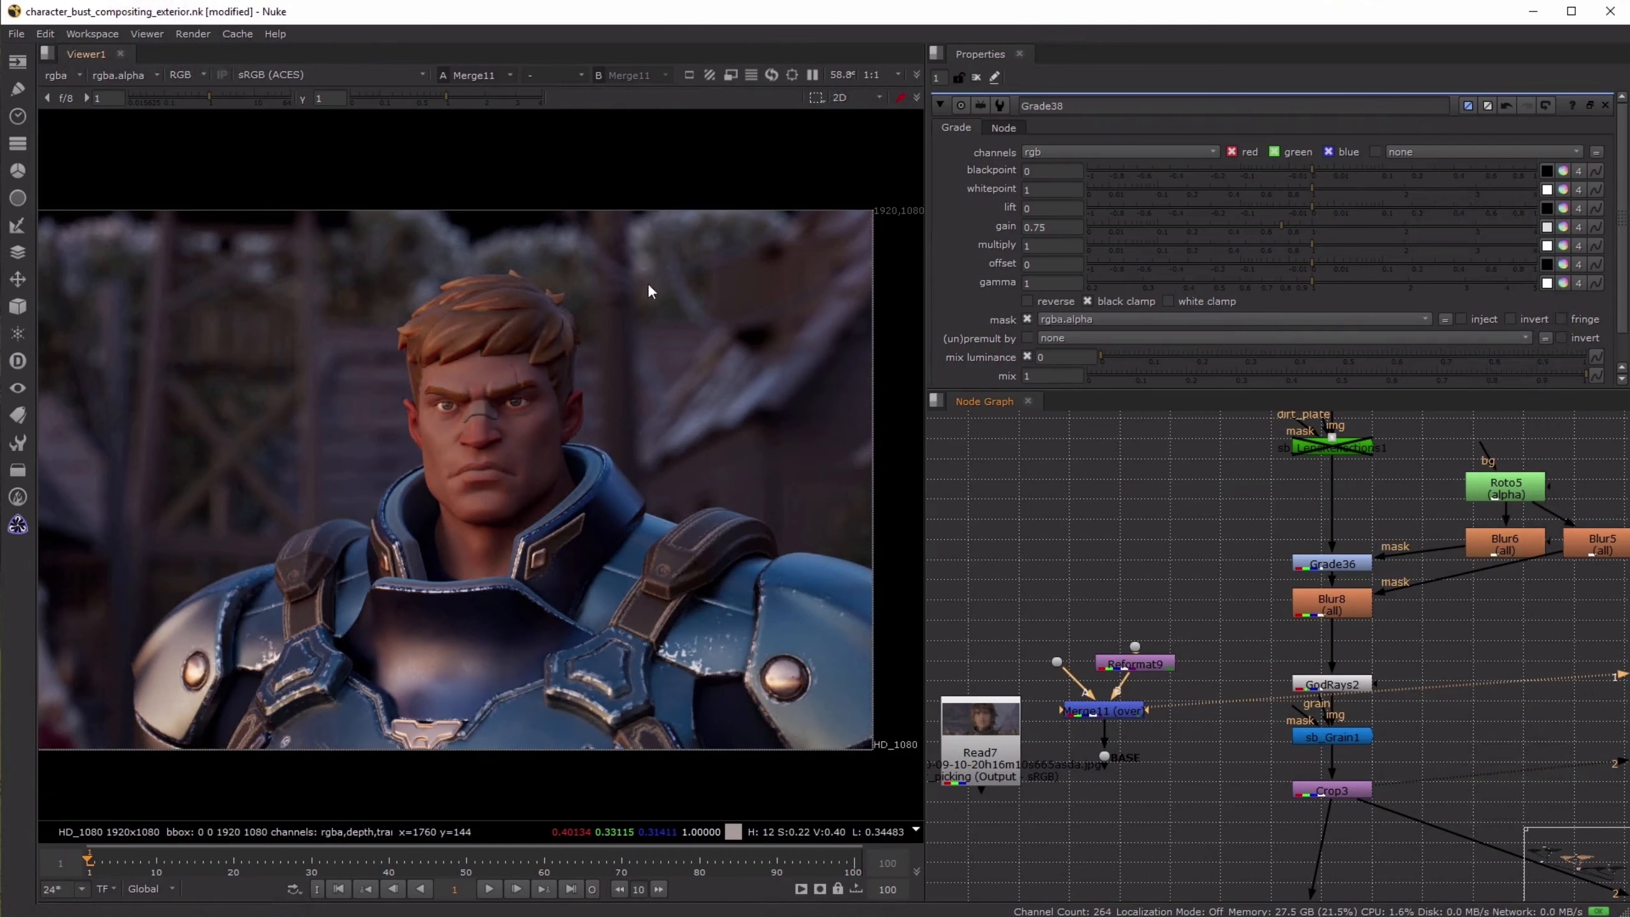
key(2)
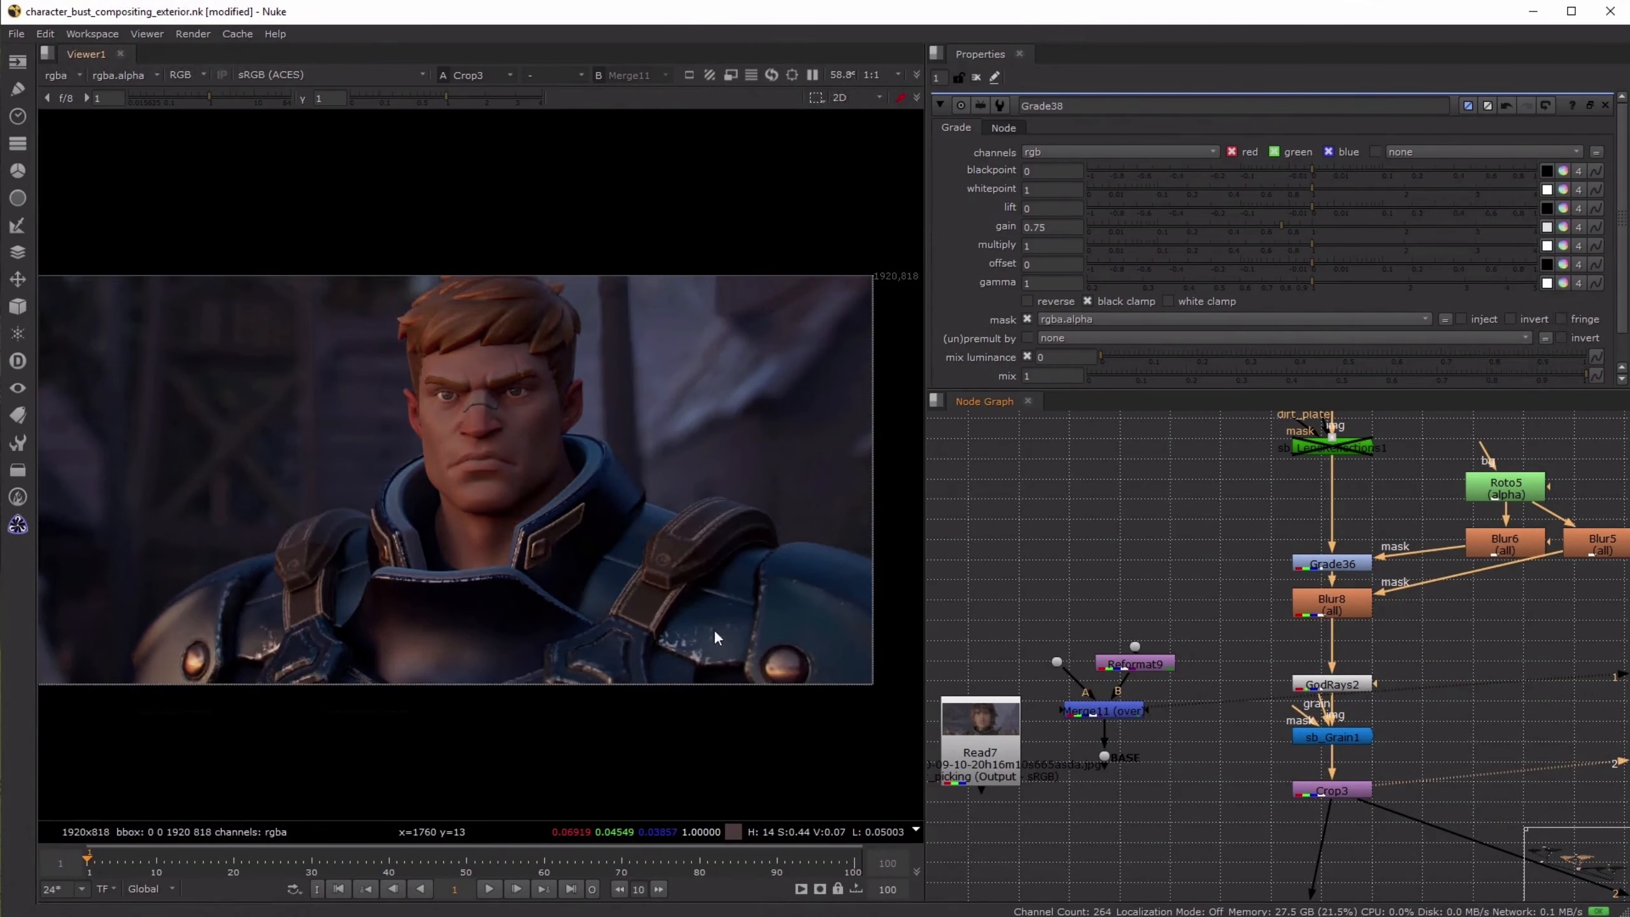
- Switch repeatedly between the Merge11 render and the Crop3 result, then examine the character's face and collar up close in Crop3
key(1)
key(2)
key(1)
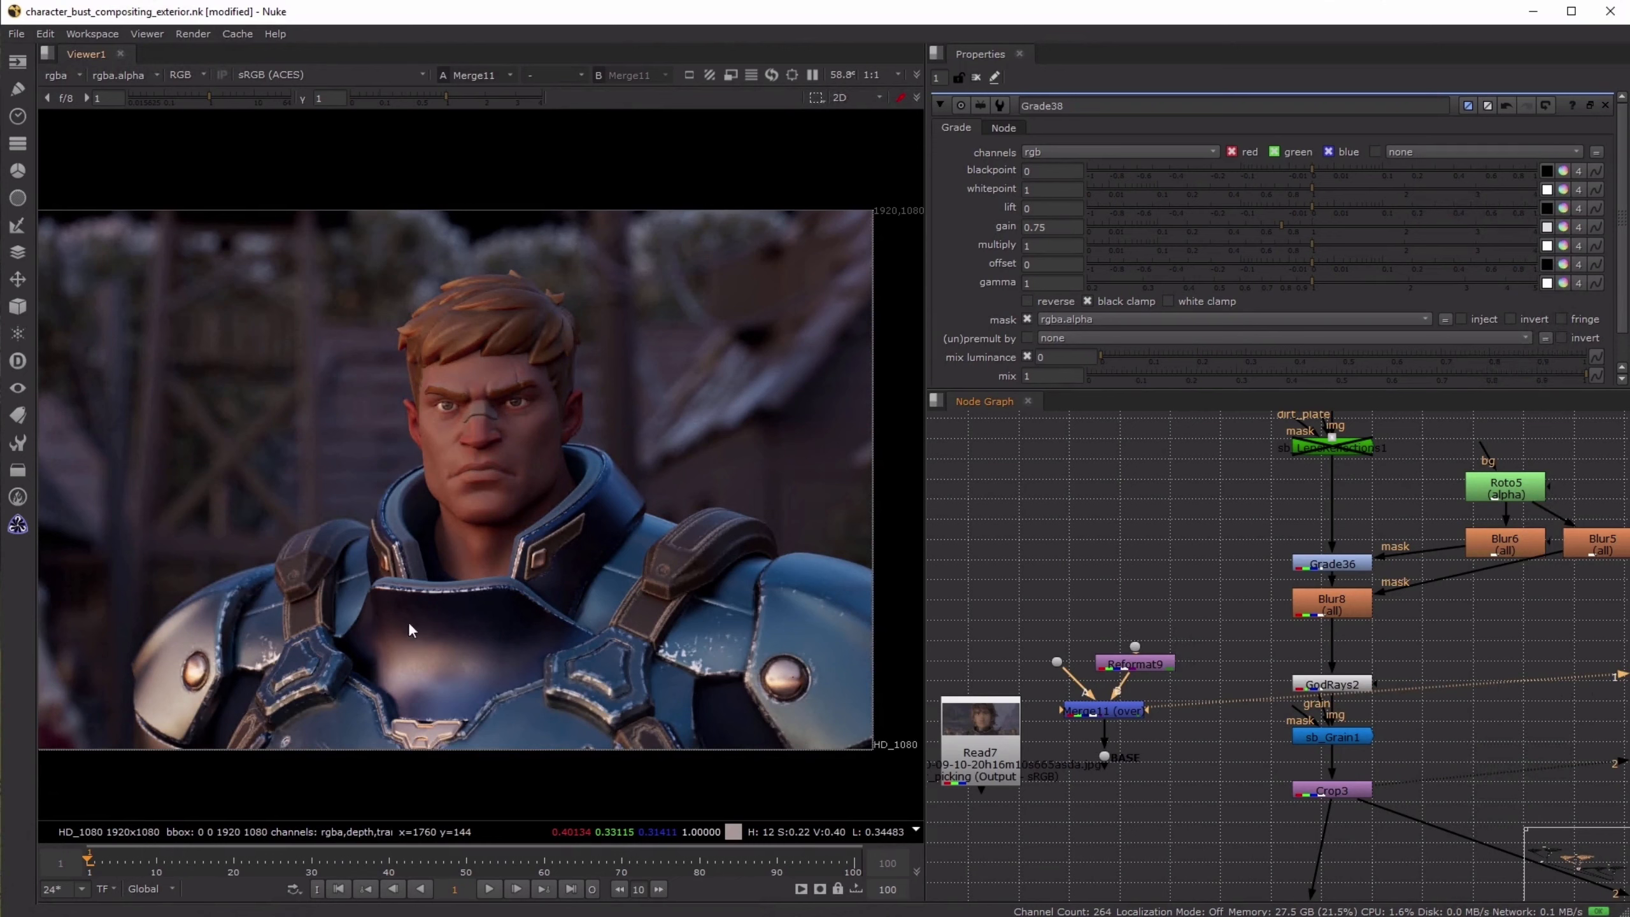
key(2)
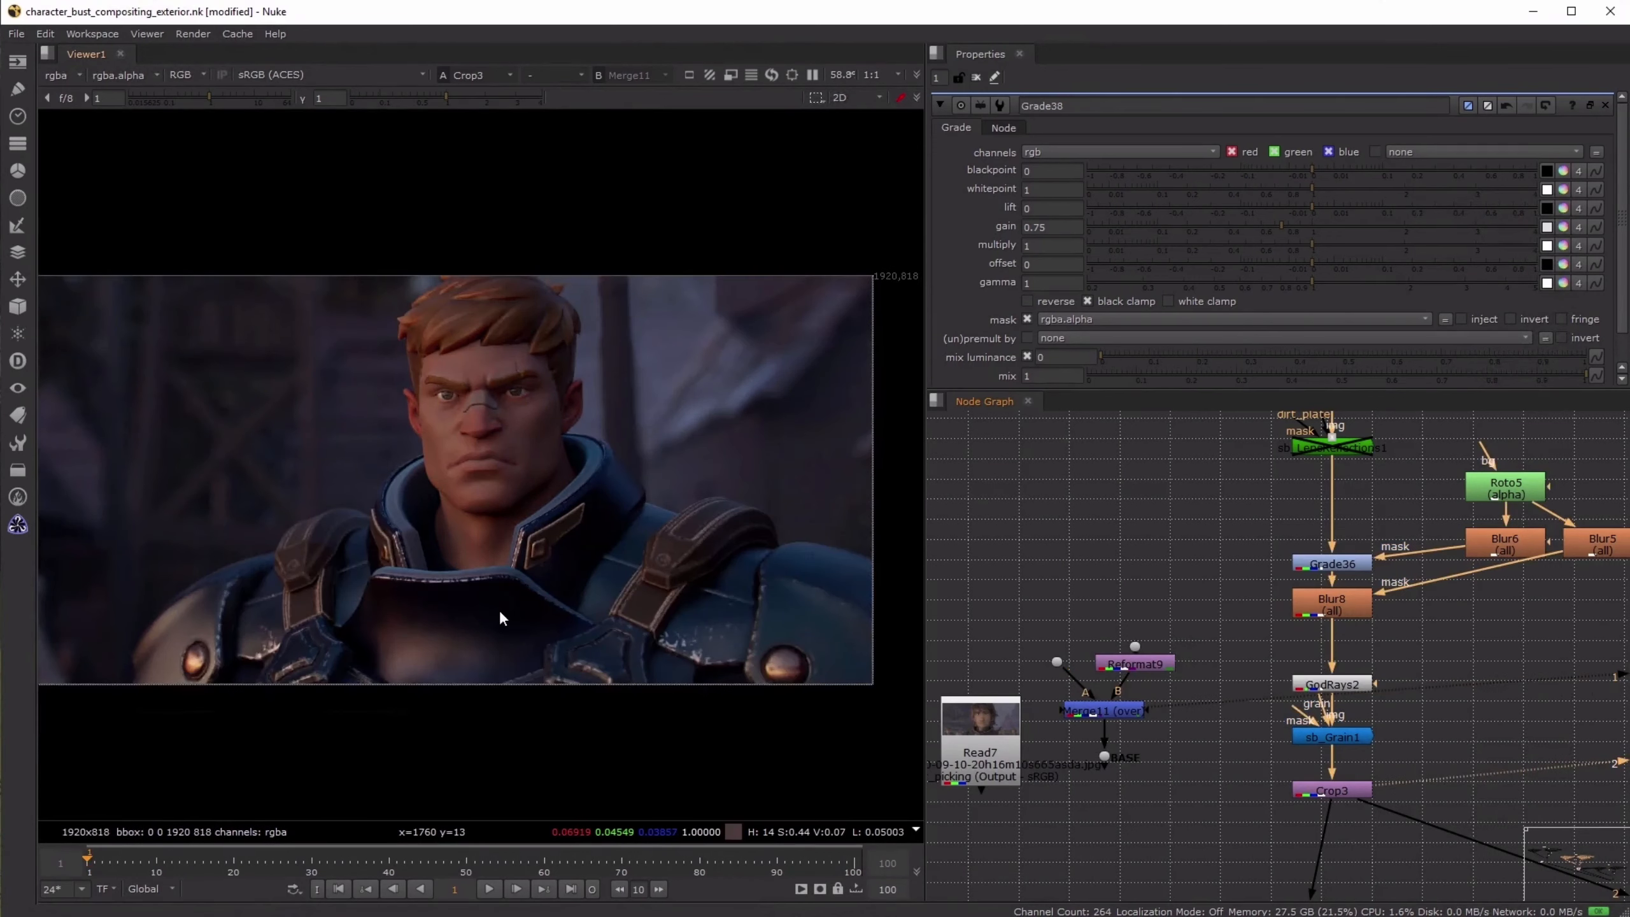
key(1)
key(2)
key(1)
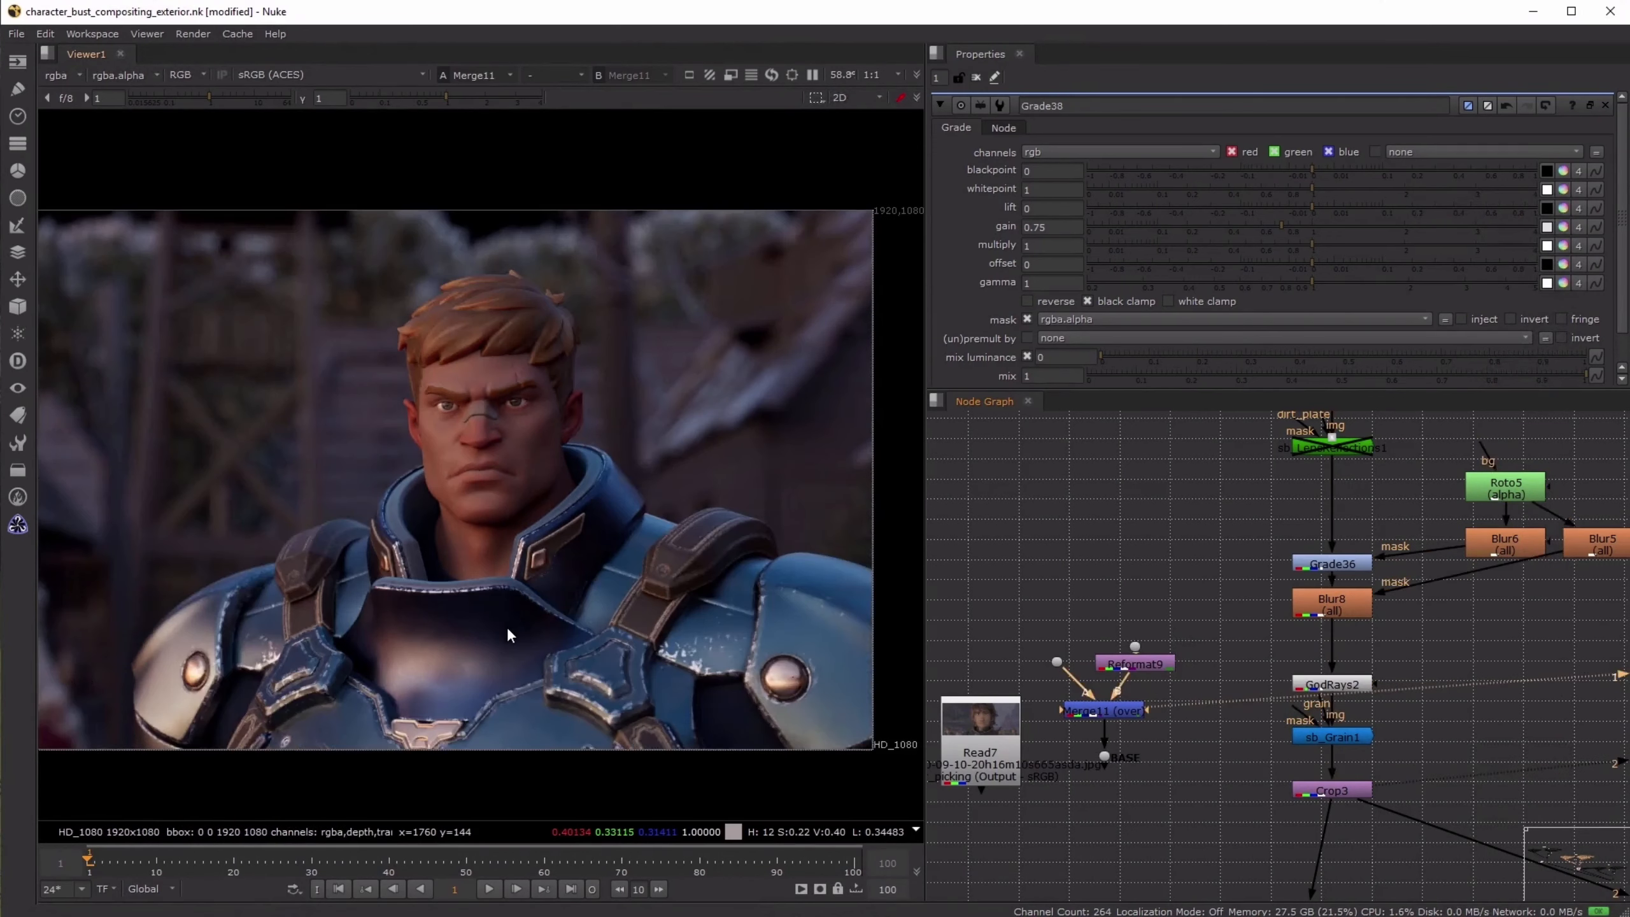
key(2)
scroll(400, 507, up, 5)
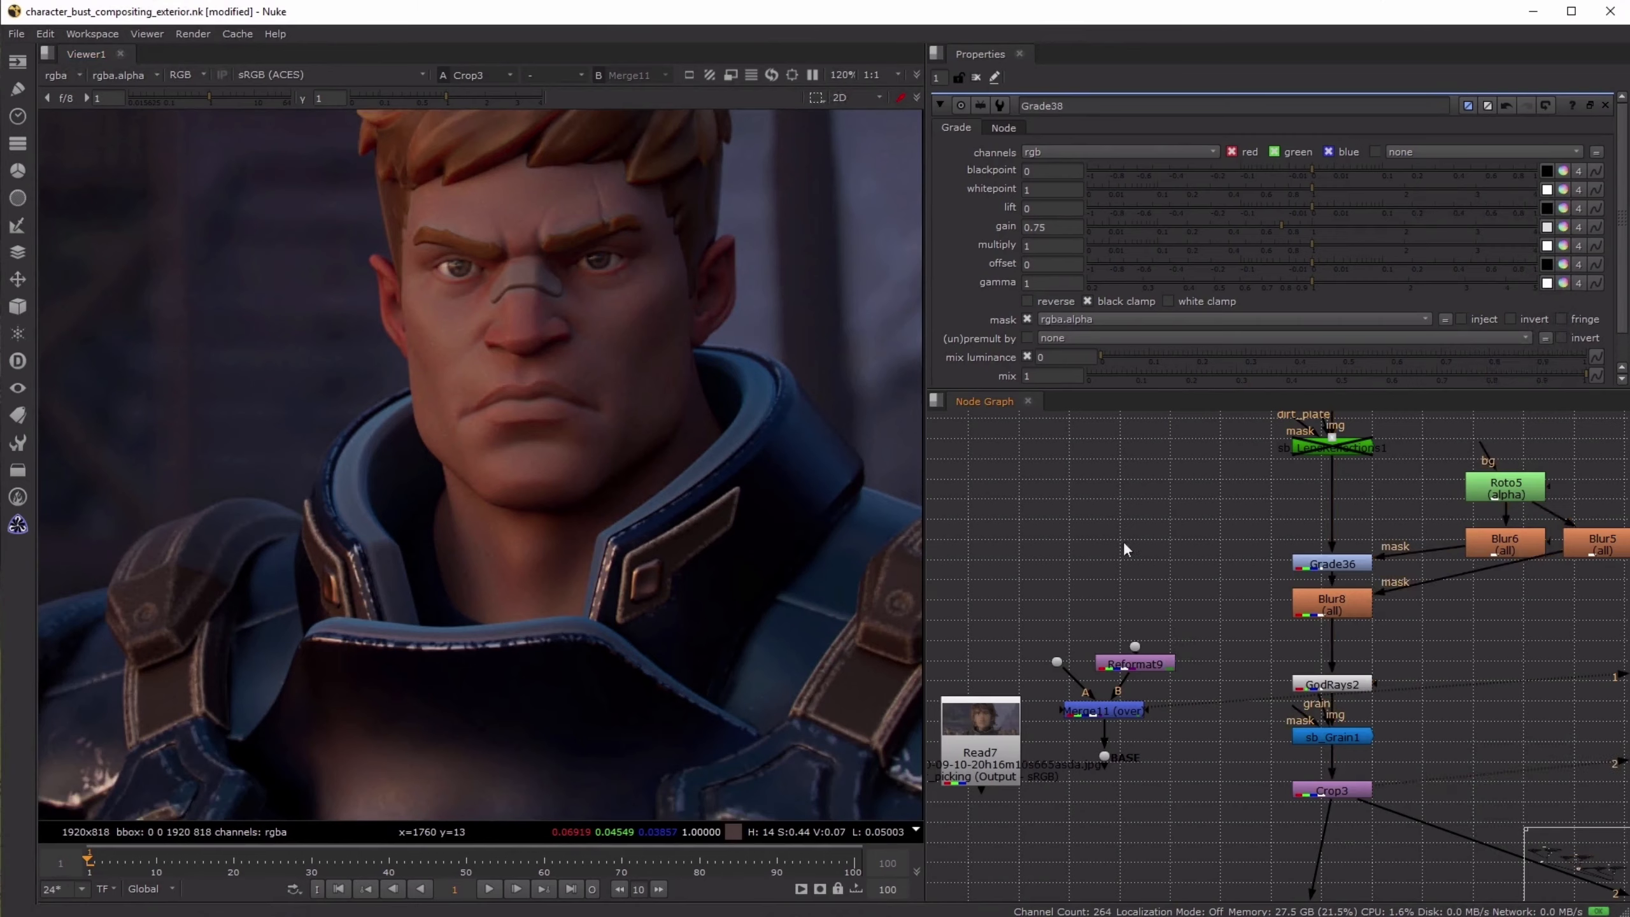
- View the Shuffle105 and Shuffle100 render passes of the Read15 character render in the viewer's first input
scroll(1124, 542, down, 6)
scroll(1283, 495, up, 3)
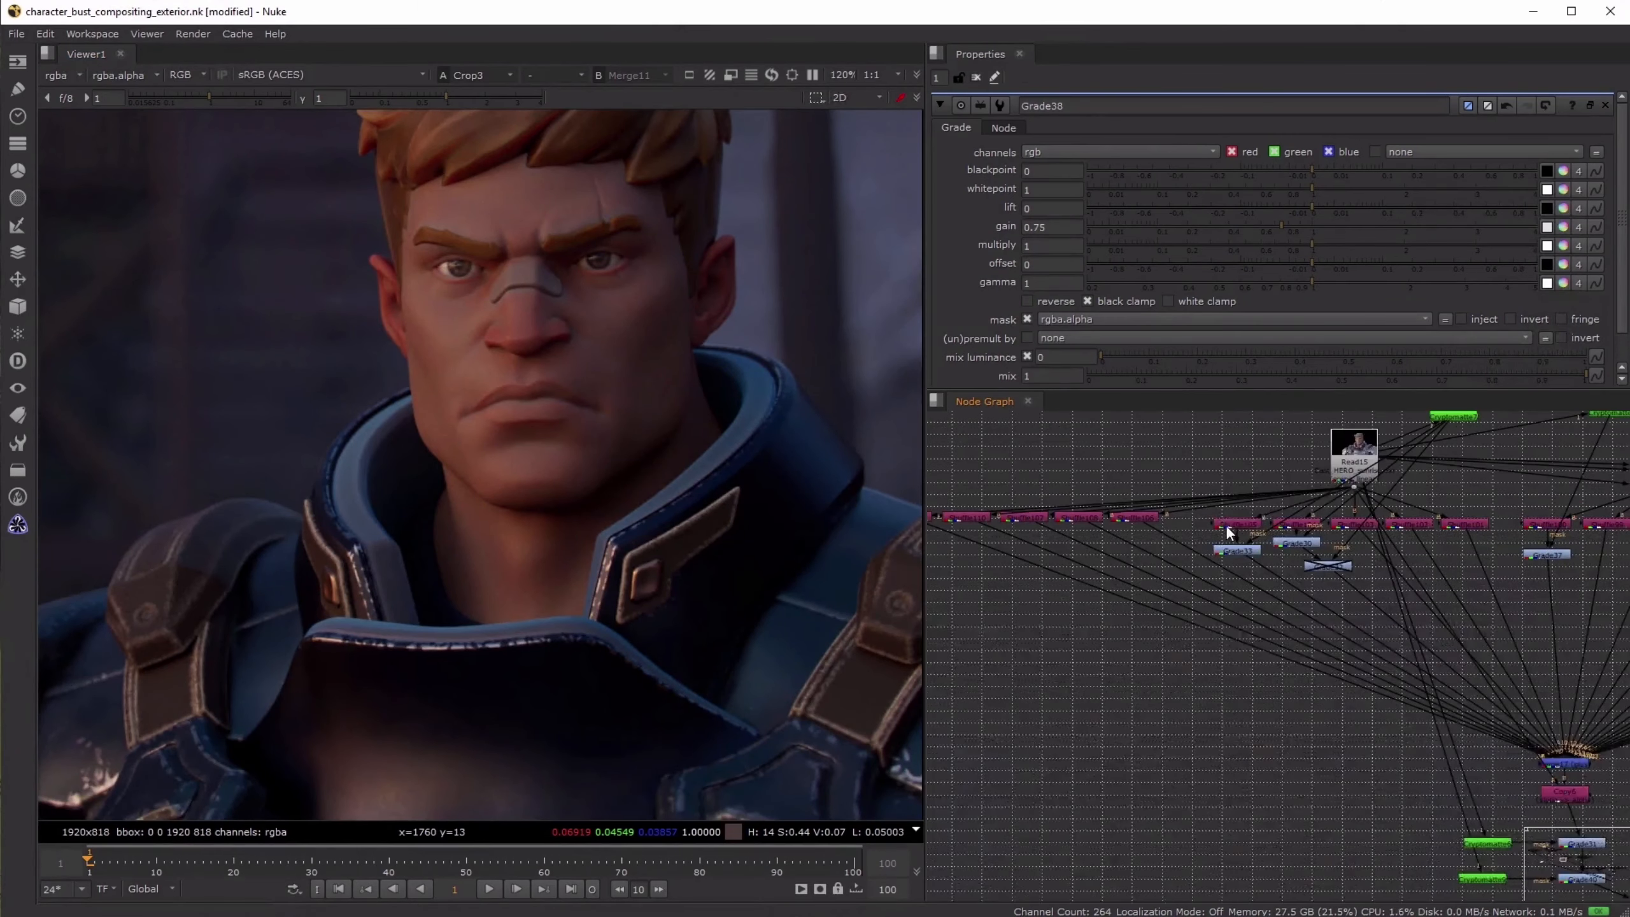
click(1235, 524)
key(1)
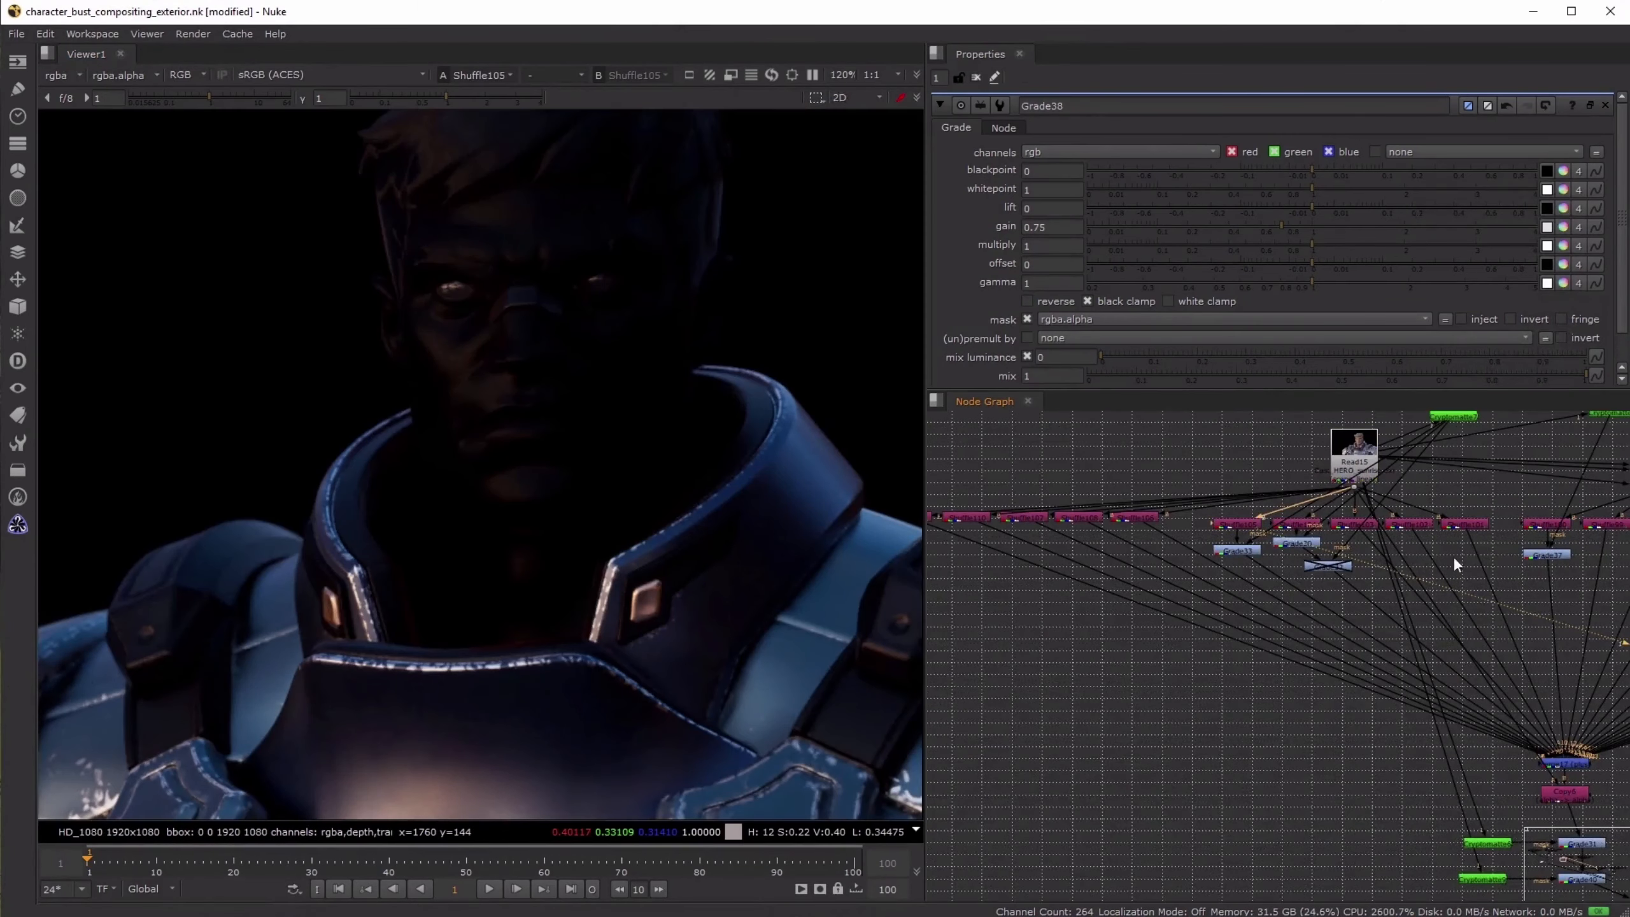
middle_drag(1528, 524, 1197, 524)
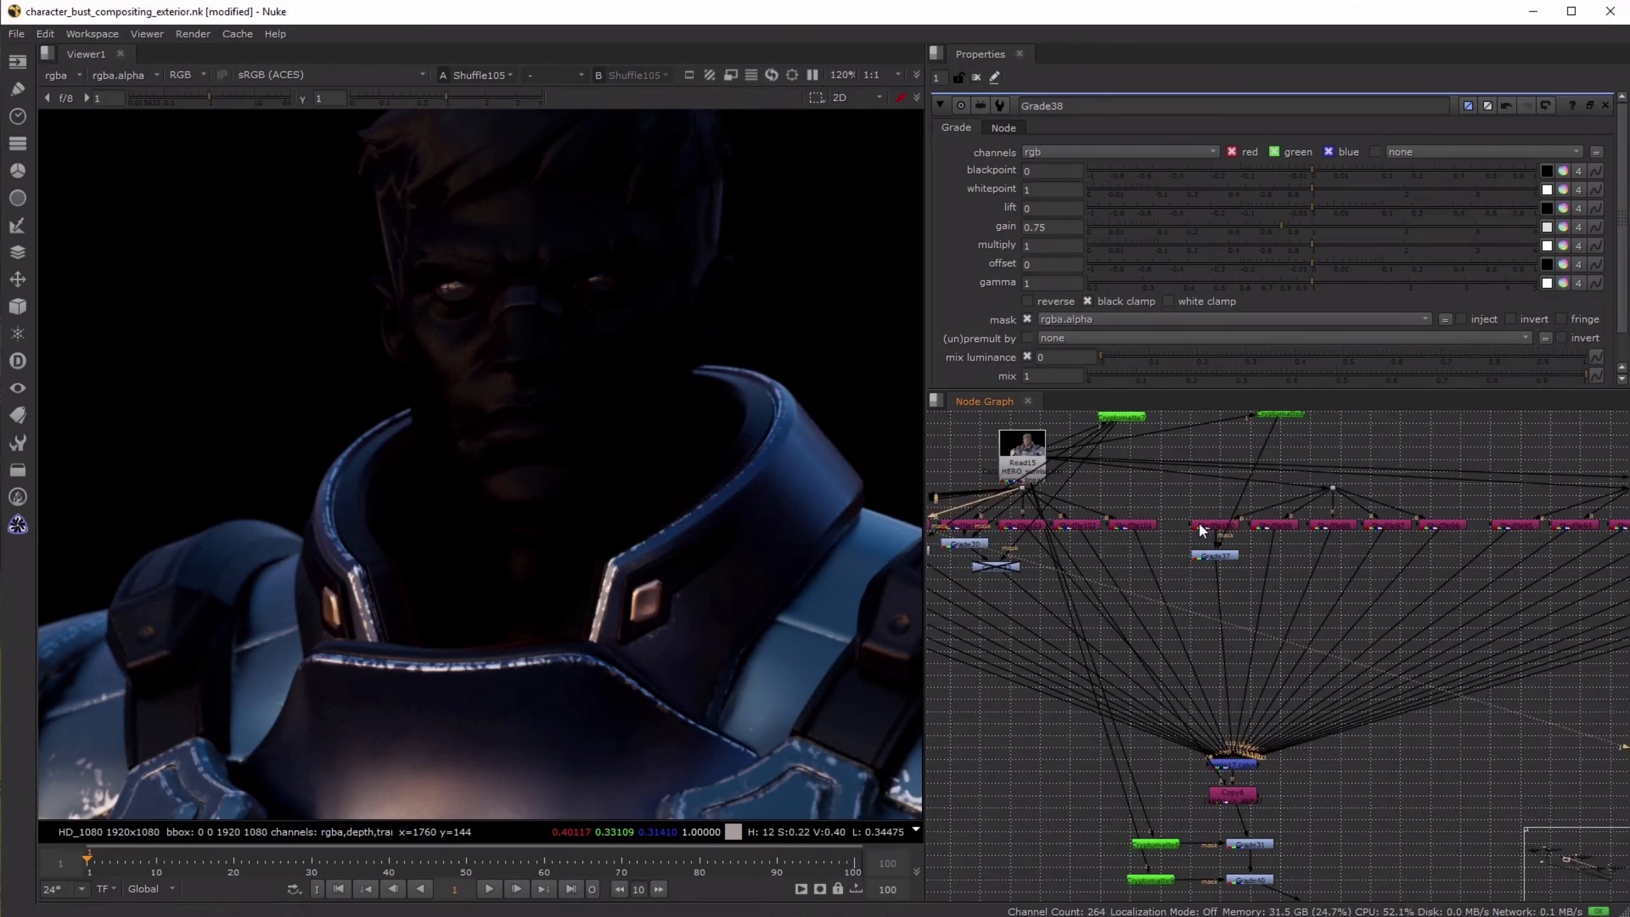
click(1197, 524)
key(1)
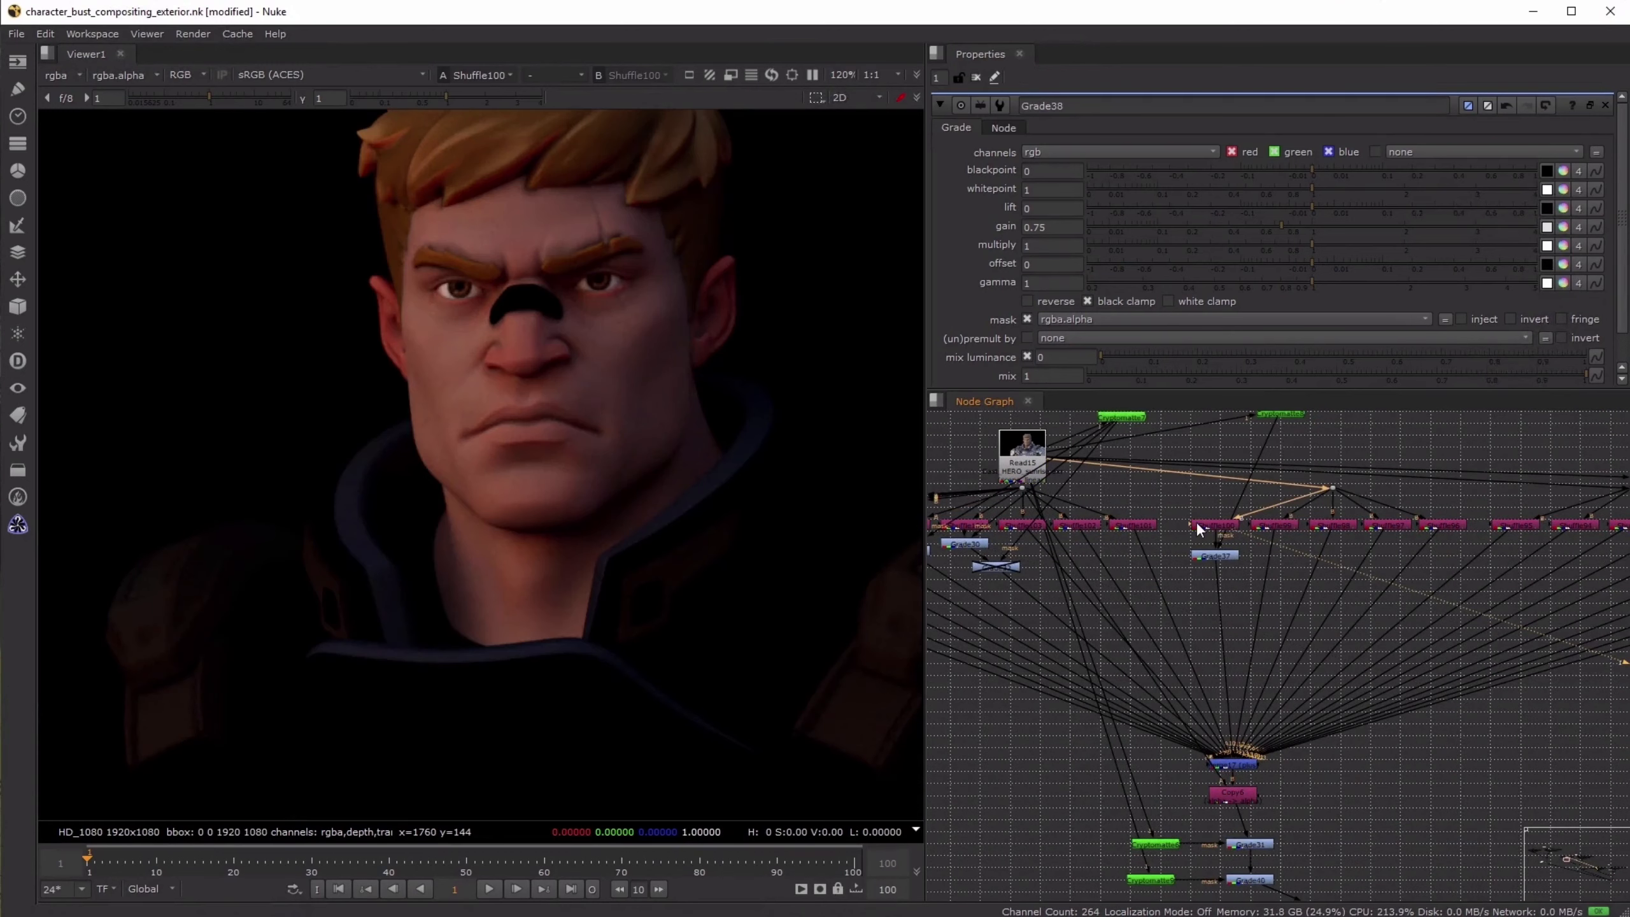
- View the other passes in the Shuffle100 group one by one through Shuffle96, then return to Shuffle100
click(1275, 524)
key(1)
click(1337, 524)
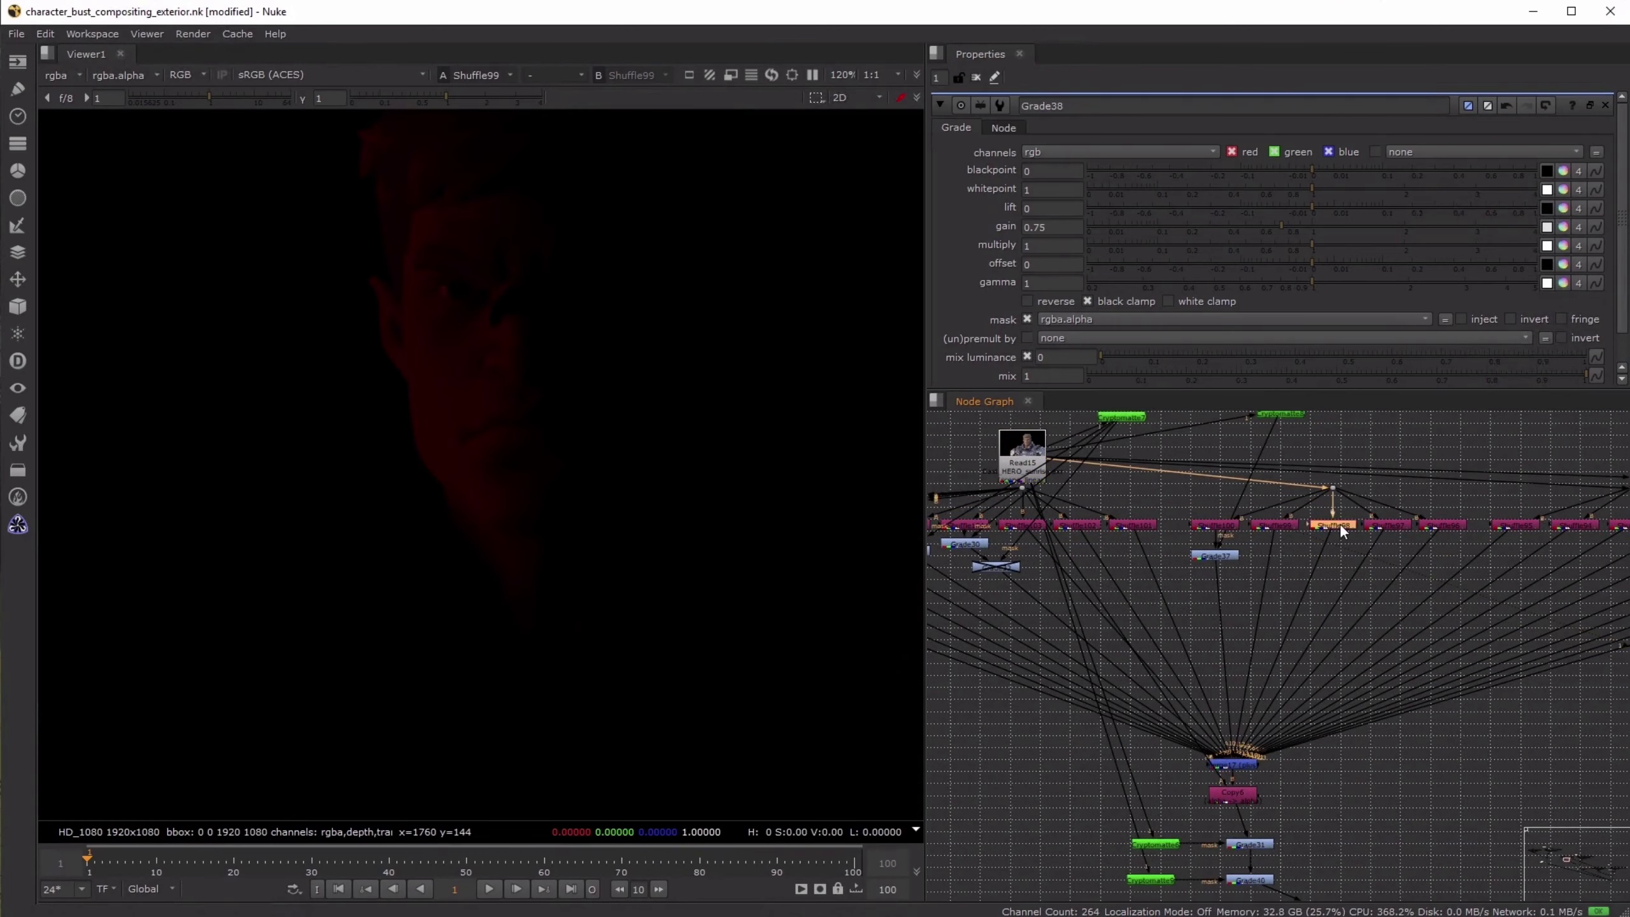
key(1)
click(1386, 524)
key(1)
click(1436, 524)
key(1)
click(1208, 526)
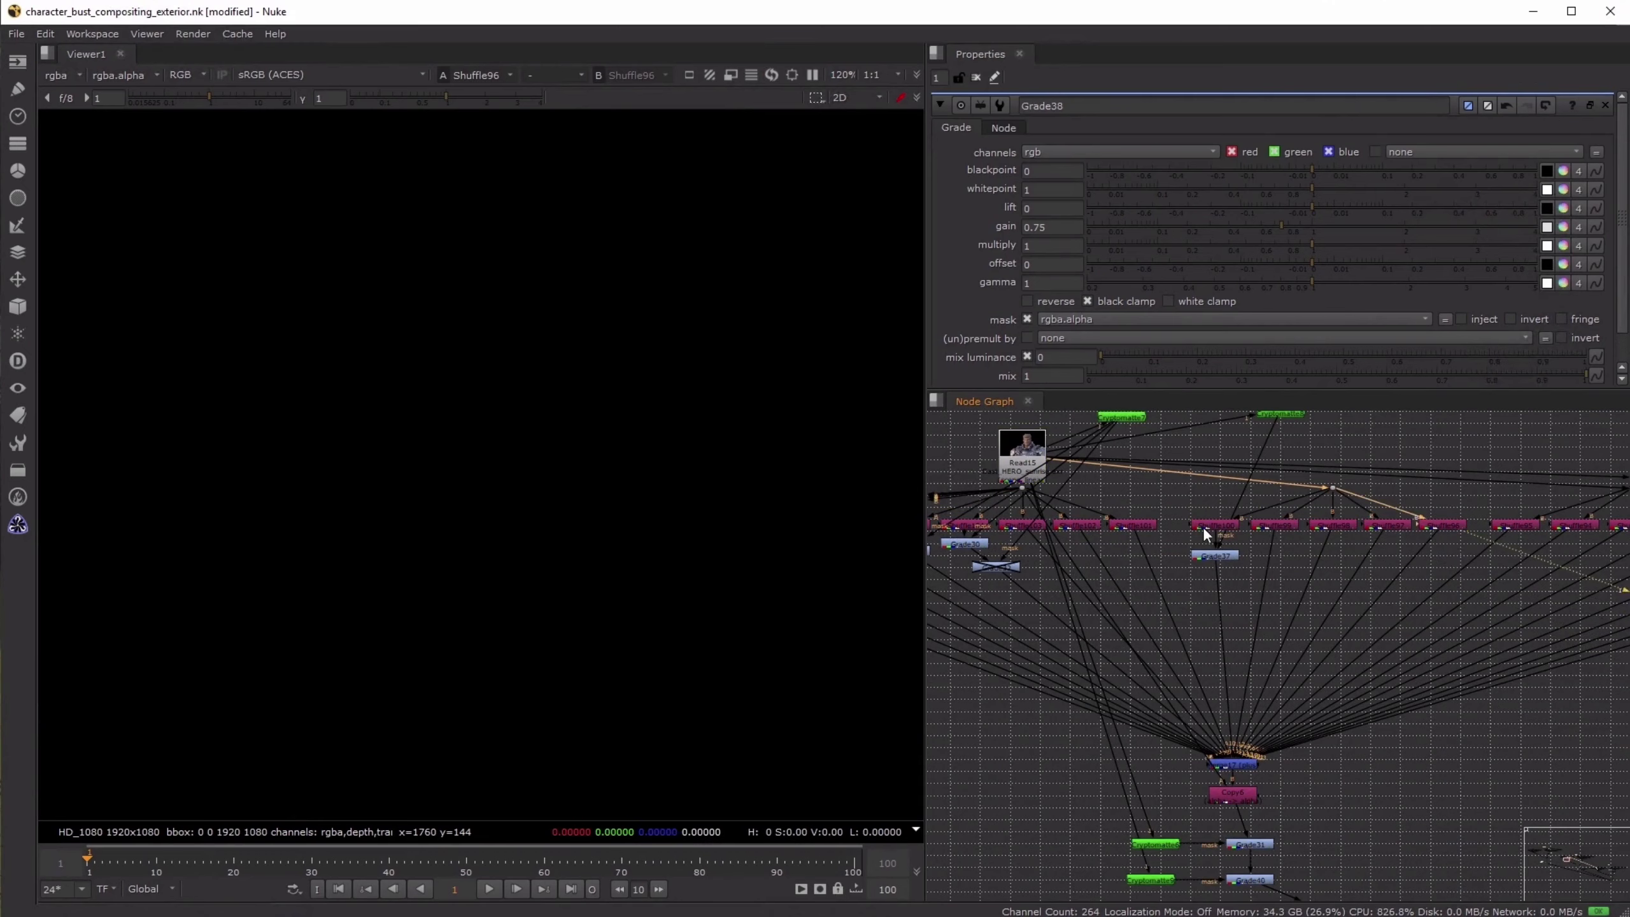
key(1)
- View the Shuffle110 and Shuffle109 passes of the outermost shuffle group to examine the collar and trim lighting
middle_drag(988, 594, 1320, 605)
middle_drag(1059, 534, 1141, 535)
middle_drag(973, 532, 1028, 532)
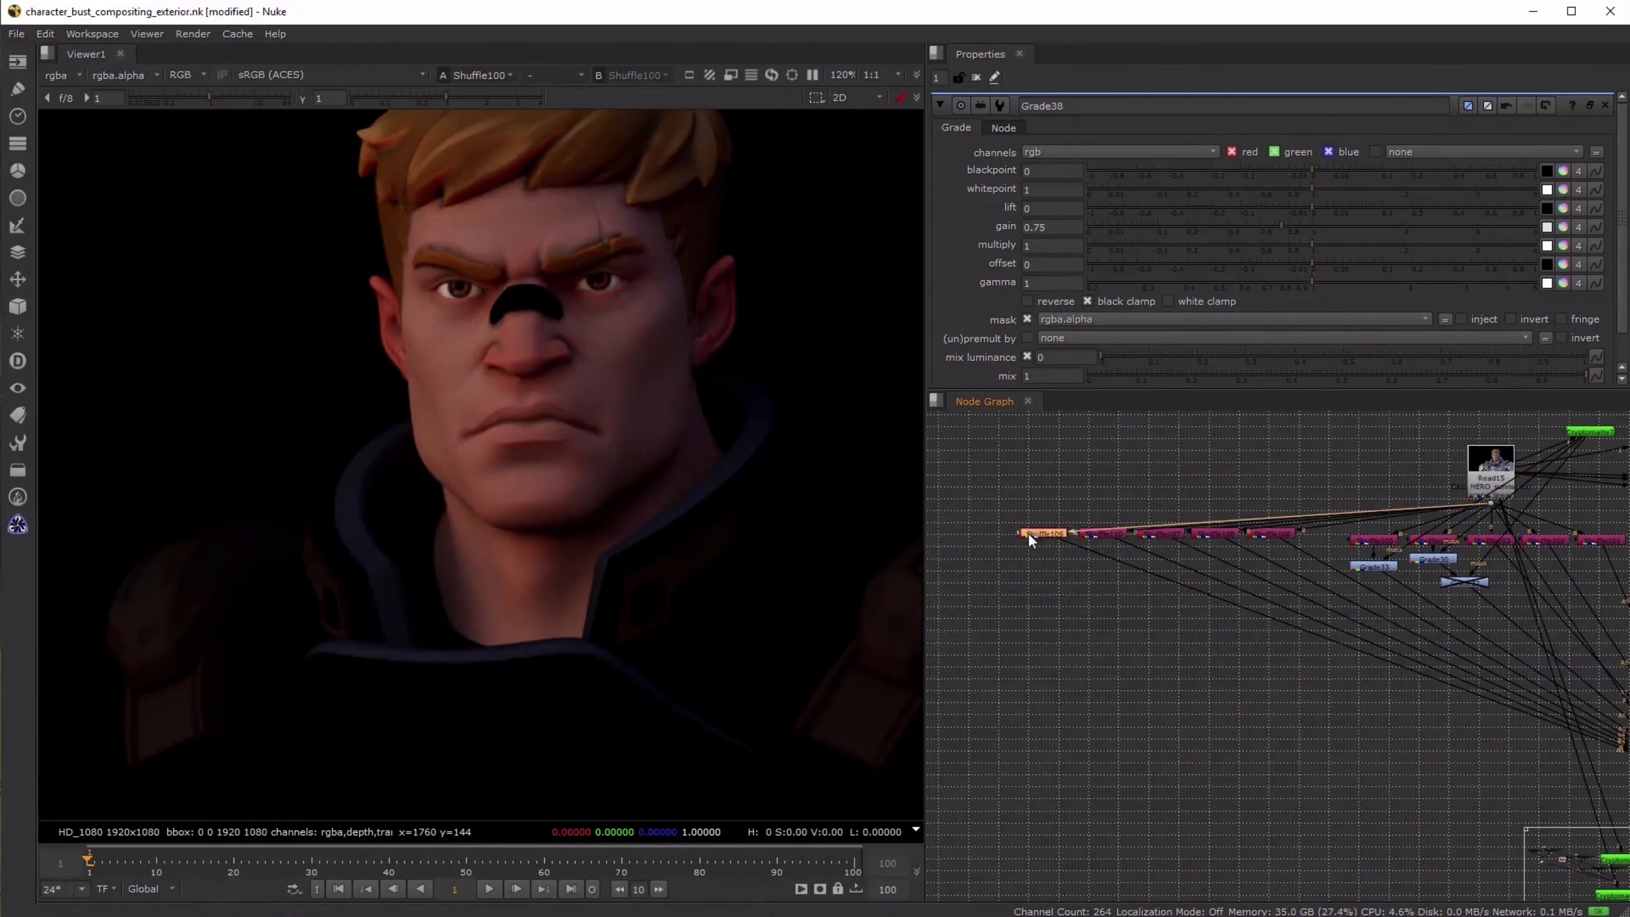
click(1103, 533)
key(1)
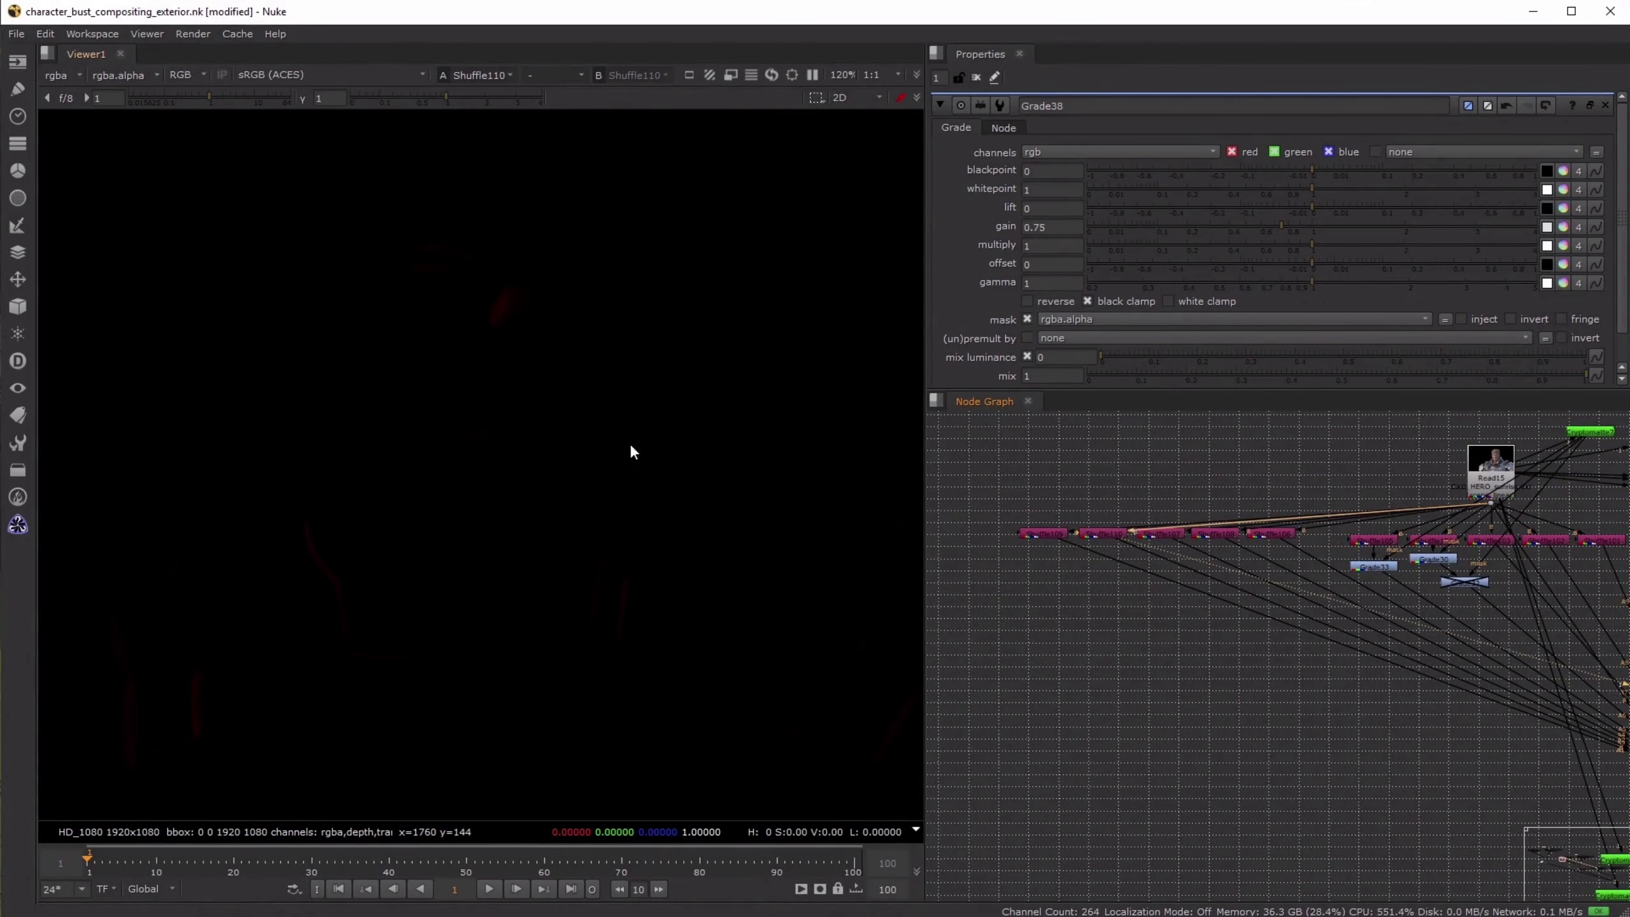
click(1054, 531)
key(1)
- Add a Cryptomatte node beside Read15, connect it to that render, and view its matte preview
click(1307, 448)
key(Tab)
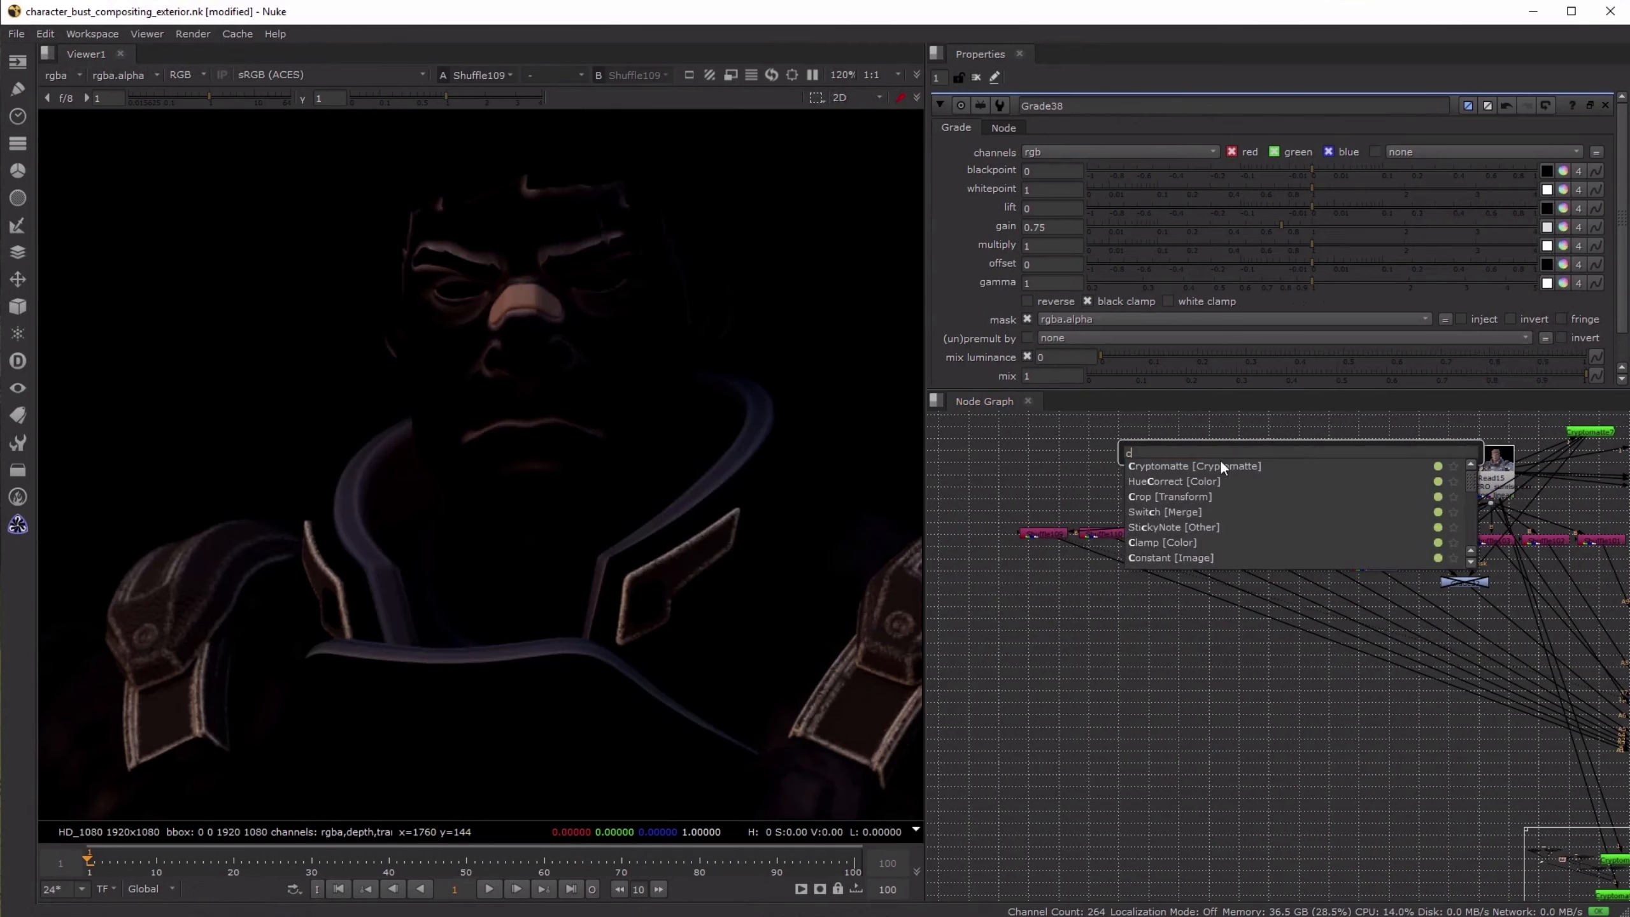
text(crypto)
key(Return)
middle_drag(1278, 431, 1255, 443)
drag(1276, 430, 1459, 501)
drag(1283, 454, 1276, 466)
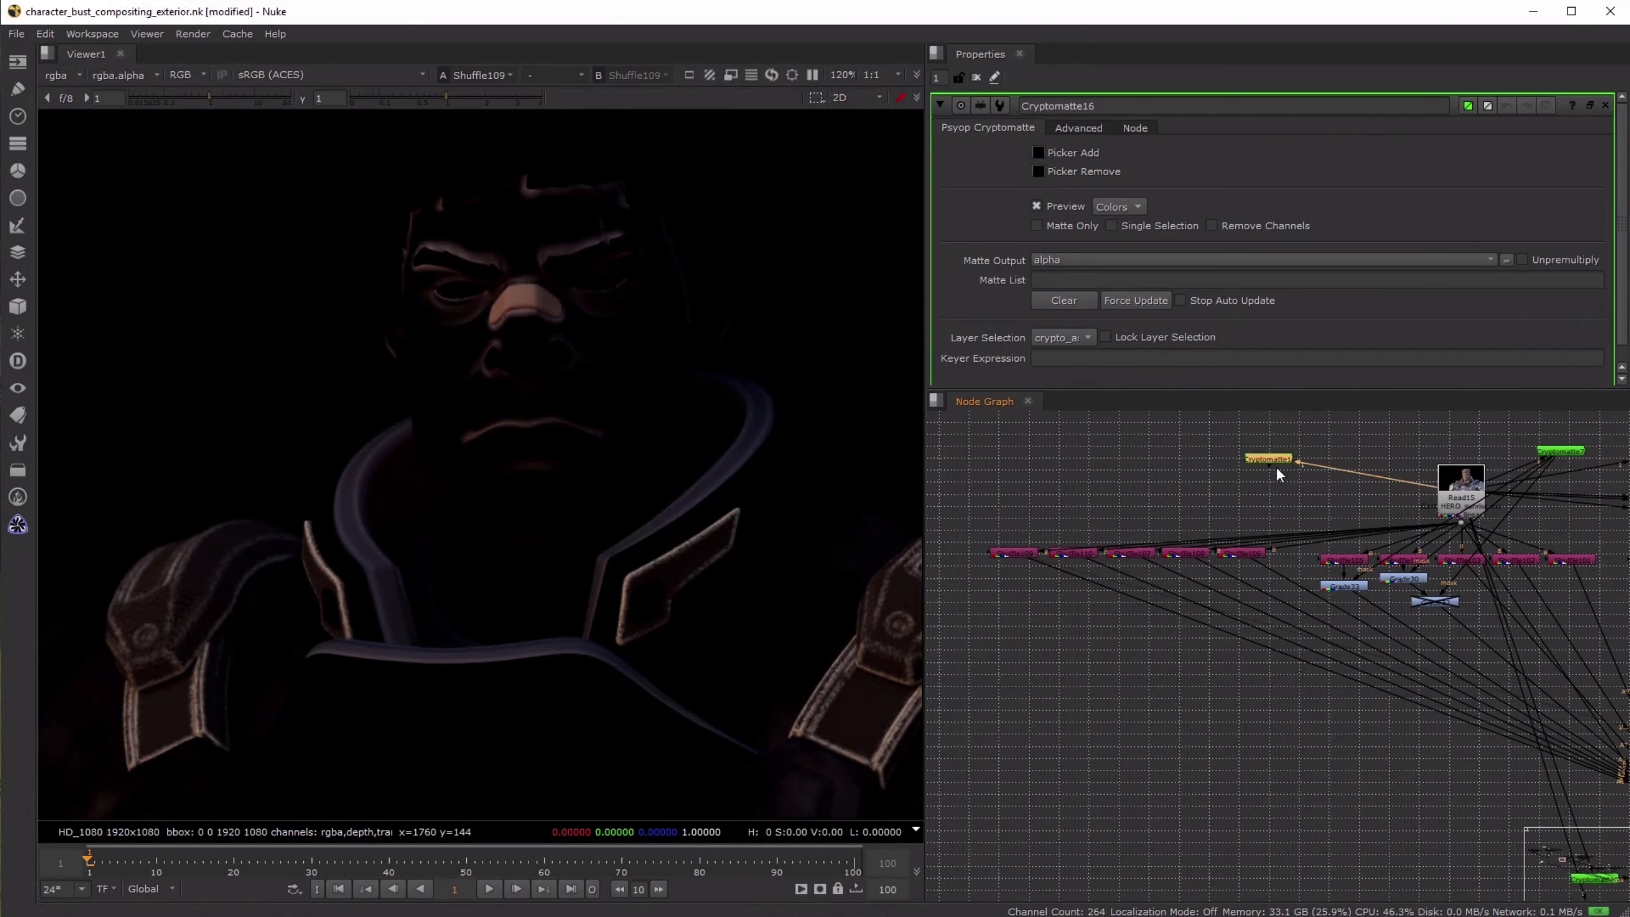
key(1)
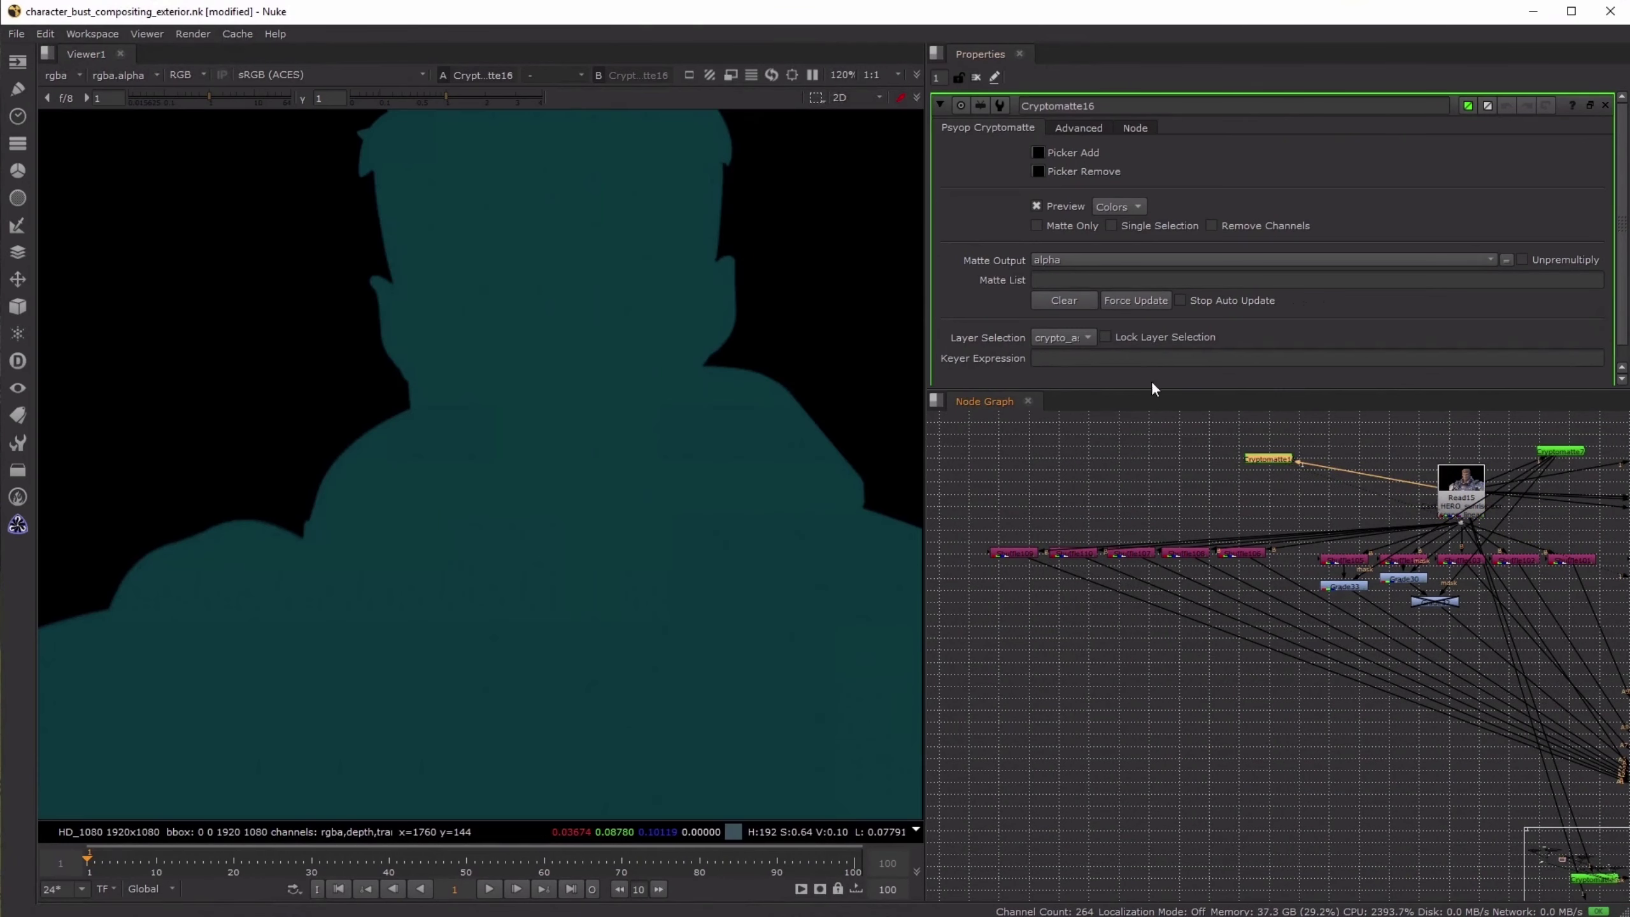
- Set Cryptomatte16's layer selection to the crypto_object layer and add the inner collar lining to its matte
click(1069, 336)
click(1071, 357)
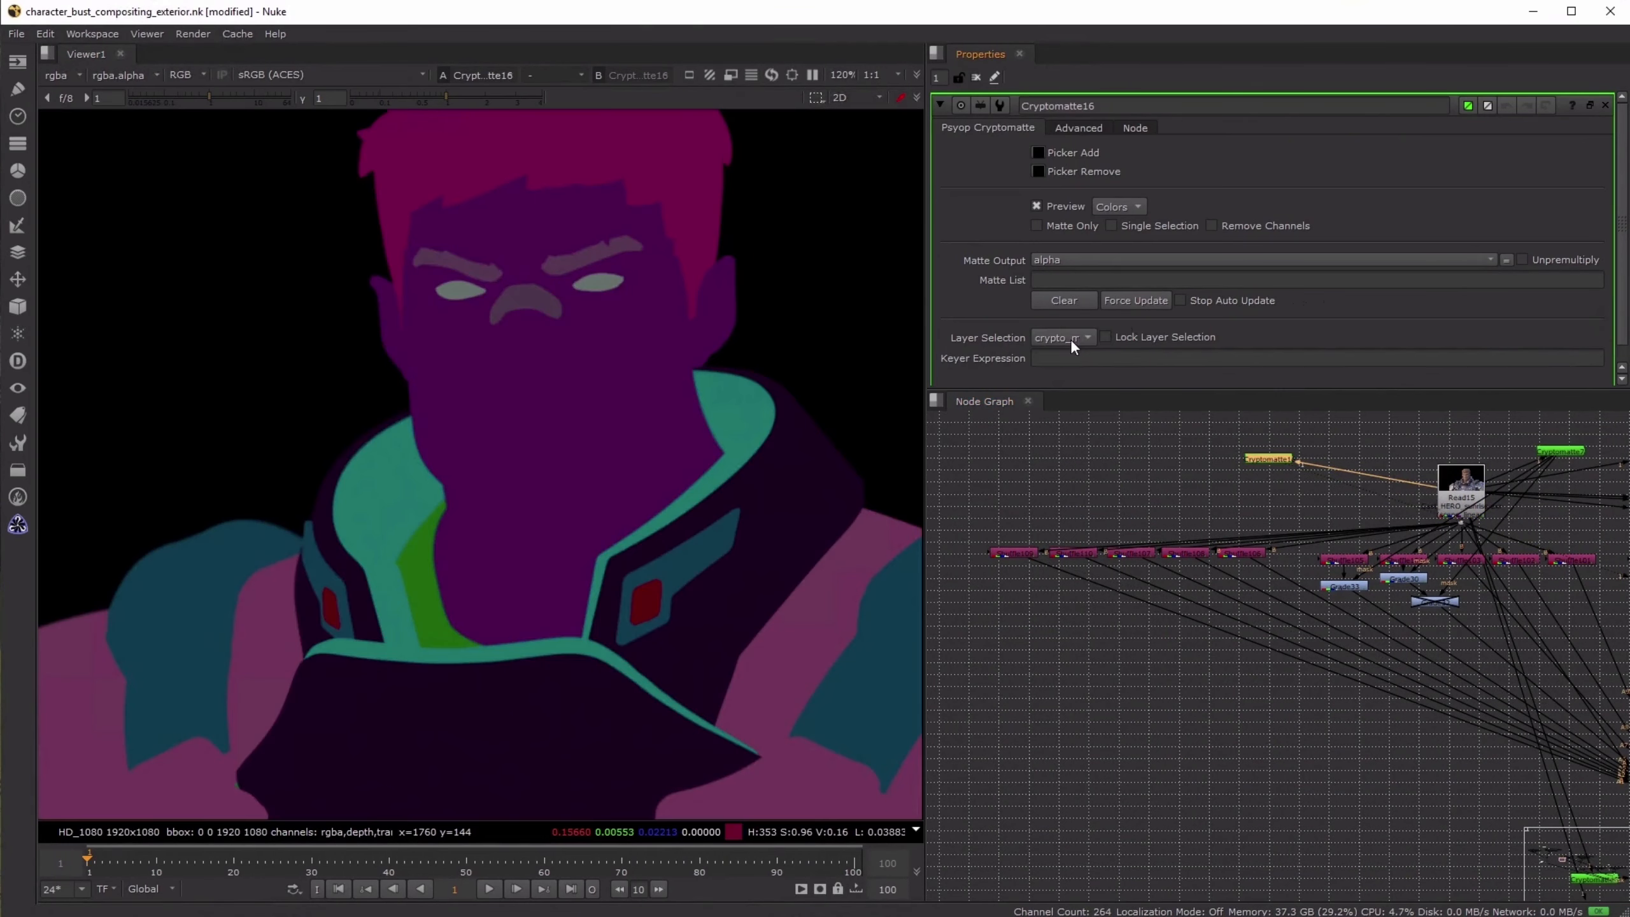
click(1070, 337)
click(1077, 353)
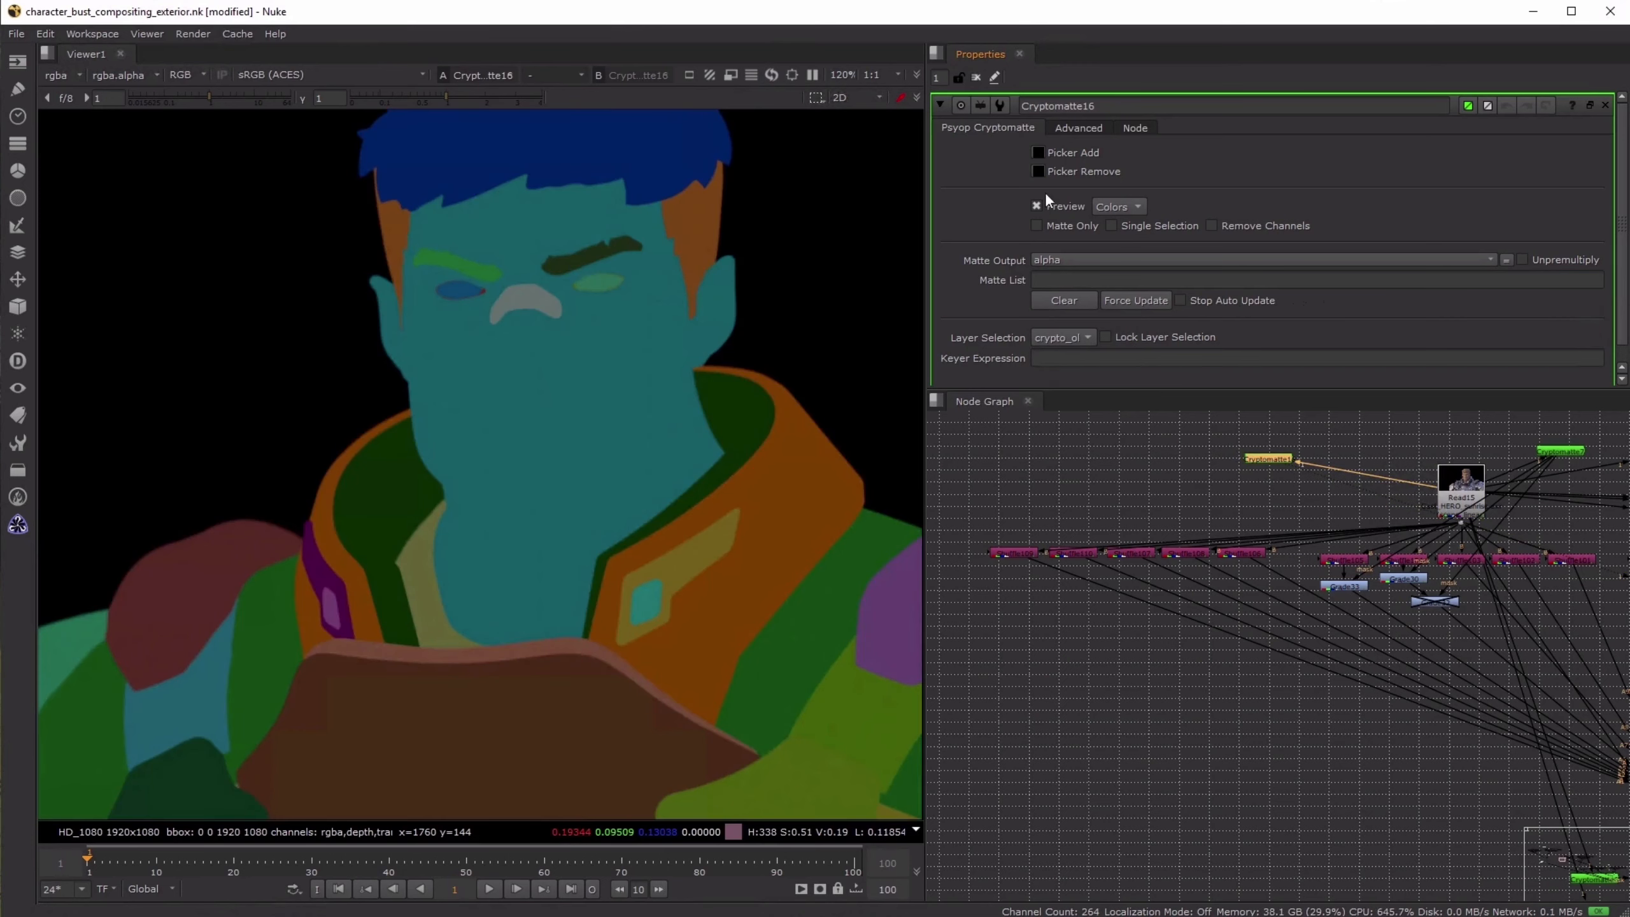
ctrl+click(363, 544)
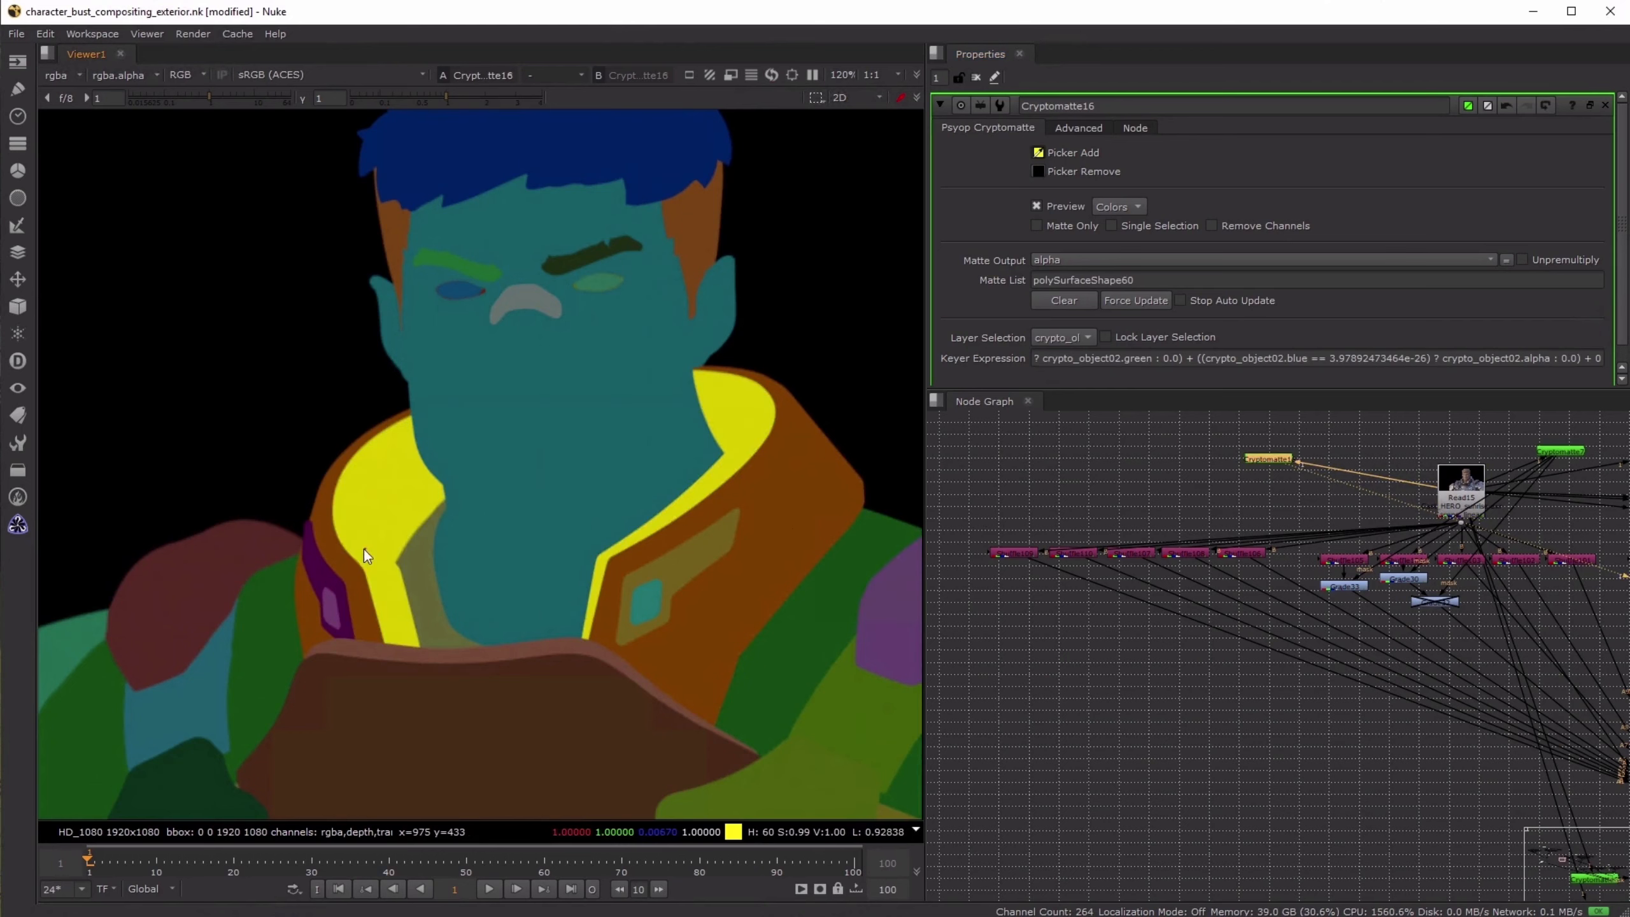
- Check the collar in the Crop3 result, then add the trim along the chest plate's upper edge to Cryptomatte16's matte
scroll(1534, 707, down, 5)
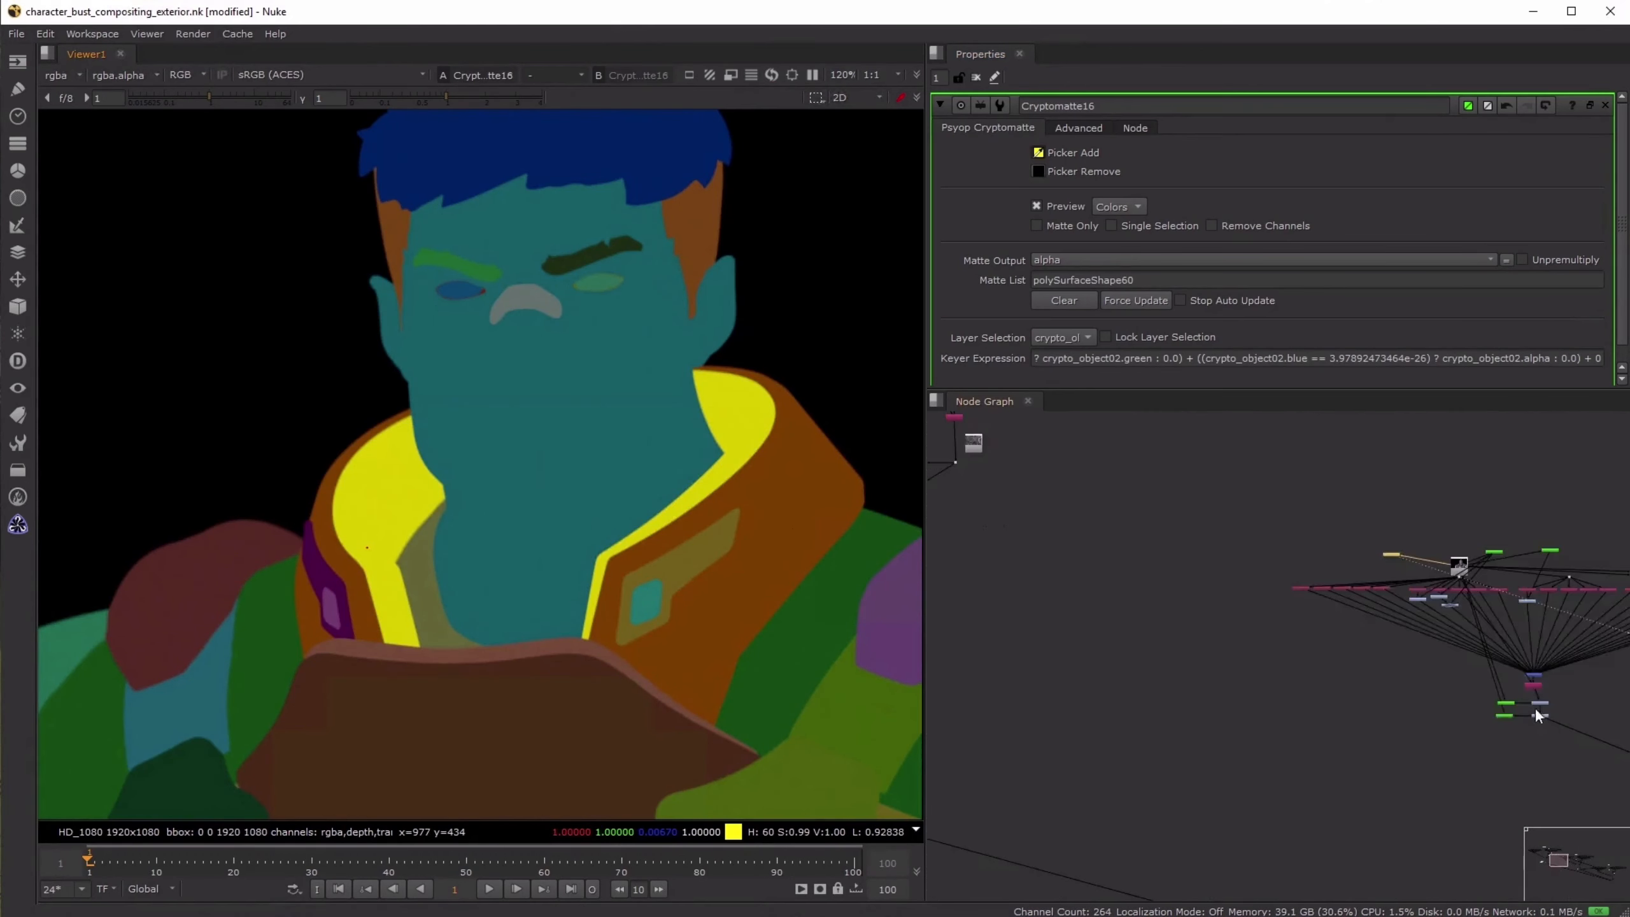
scroll(1245, 583, up, 5)
click(1286, 554)
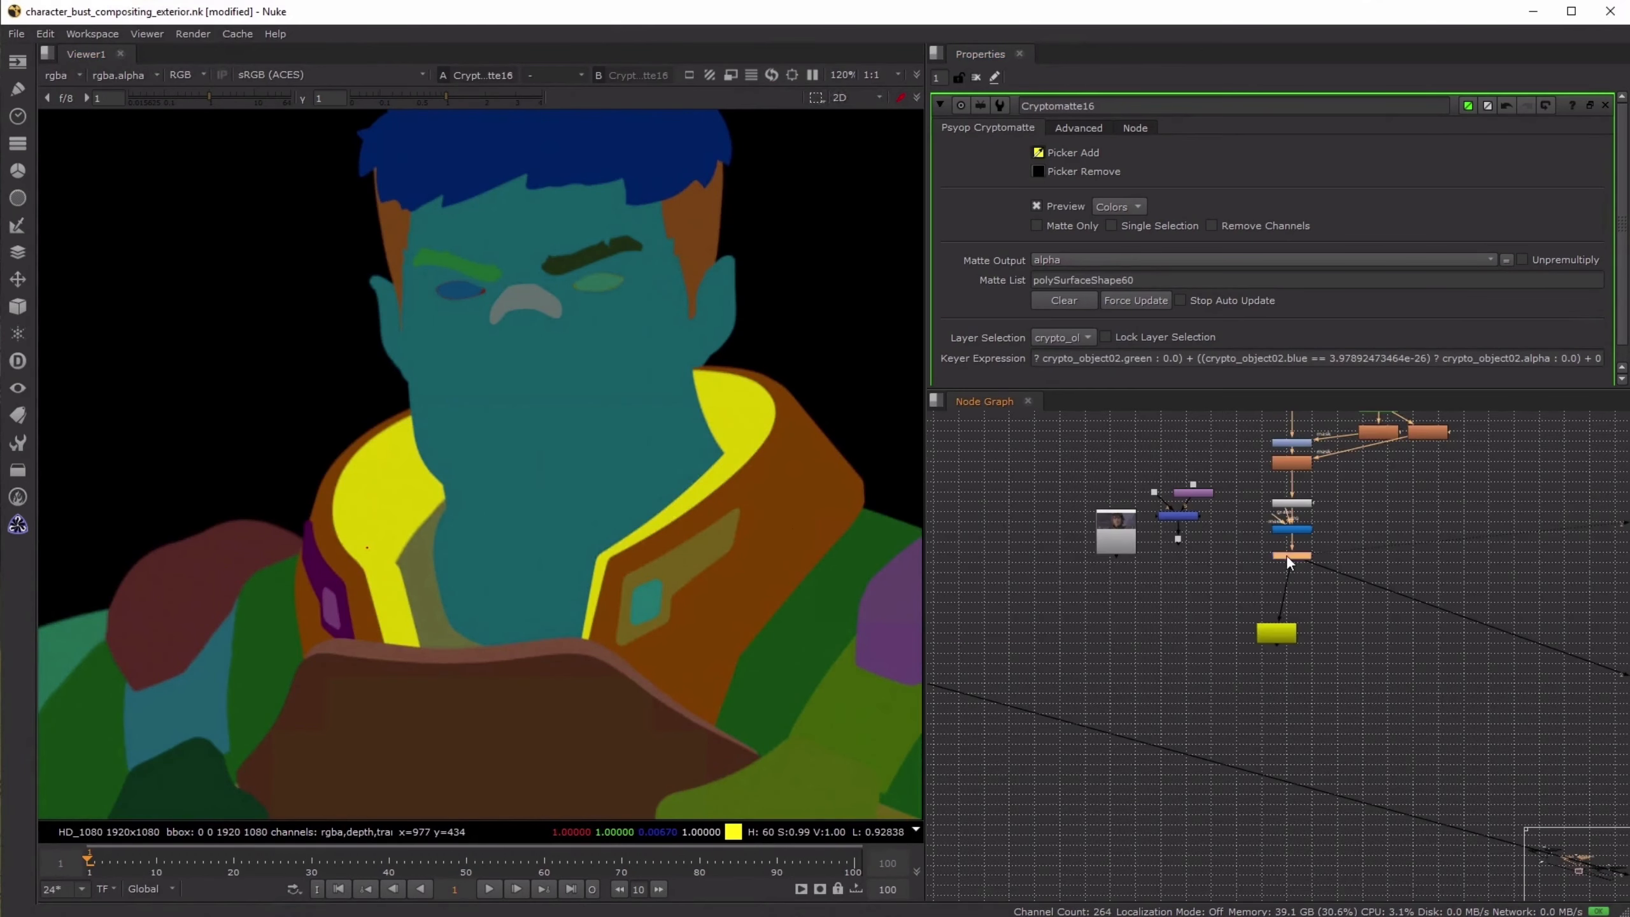
key(1)
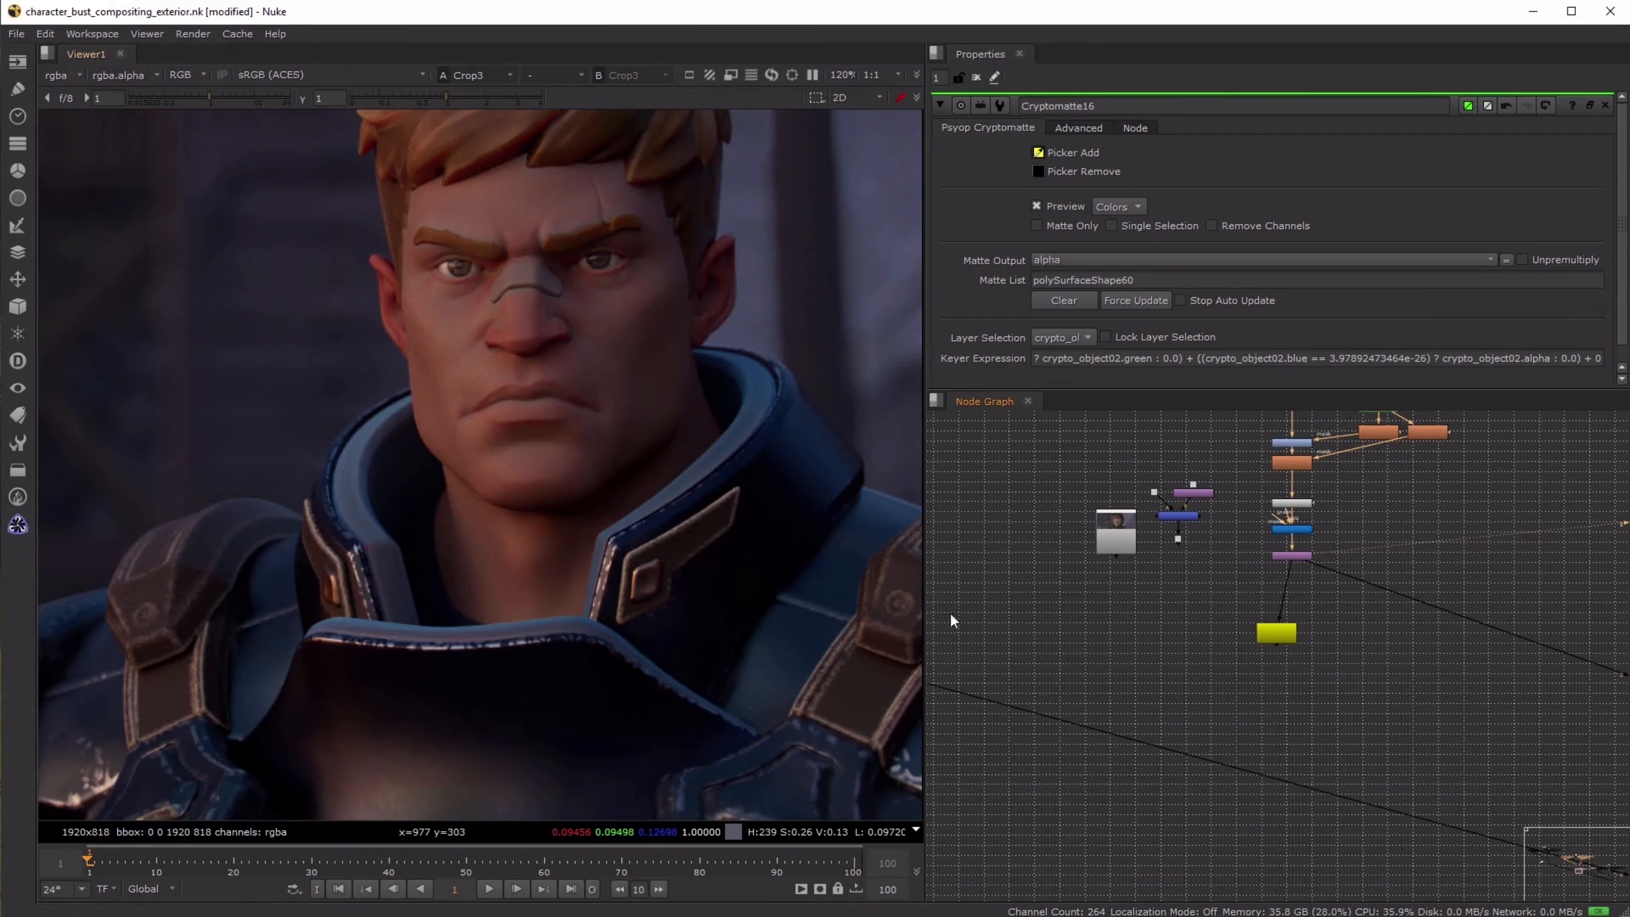
middle_drag(994, 700, 1475, 818)
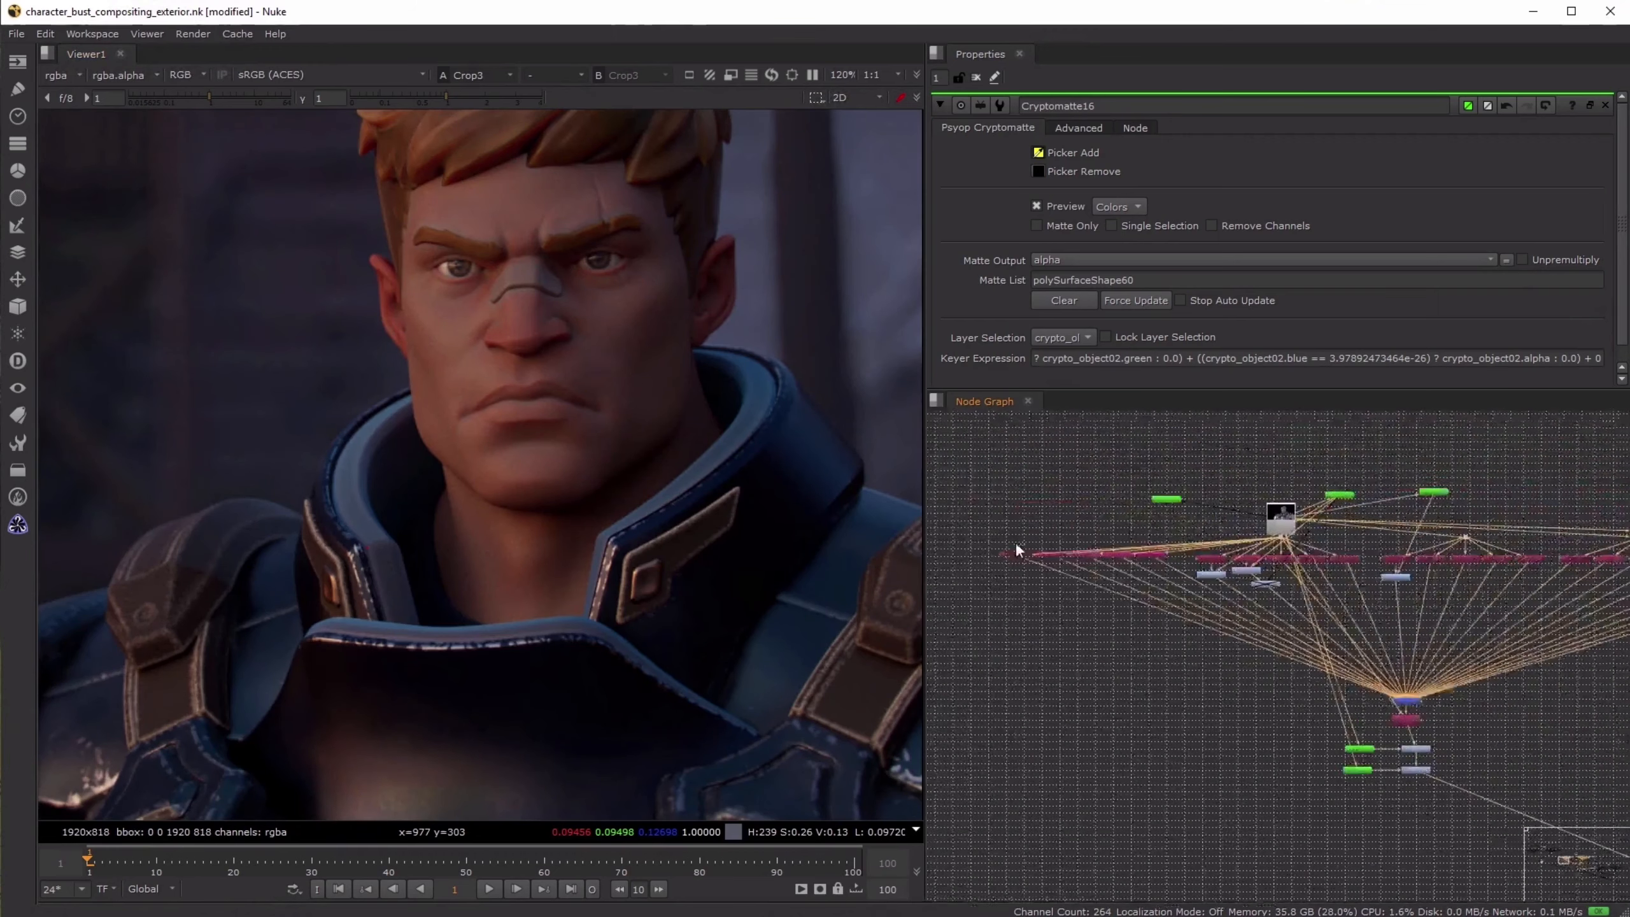
click(1169, 499)
key(1)
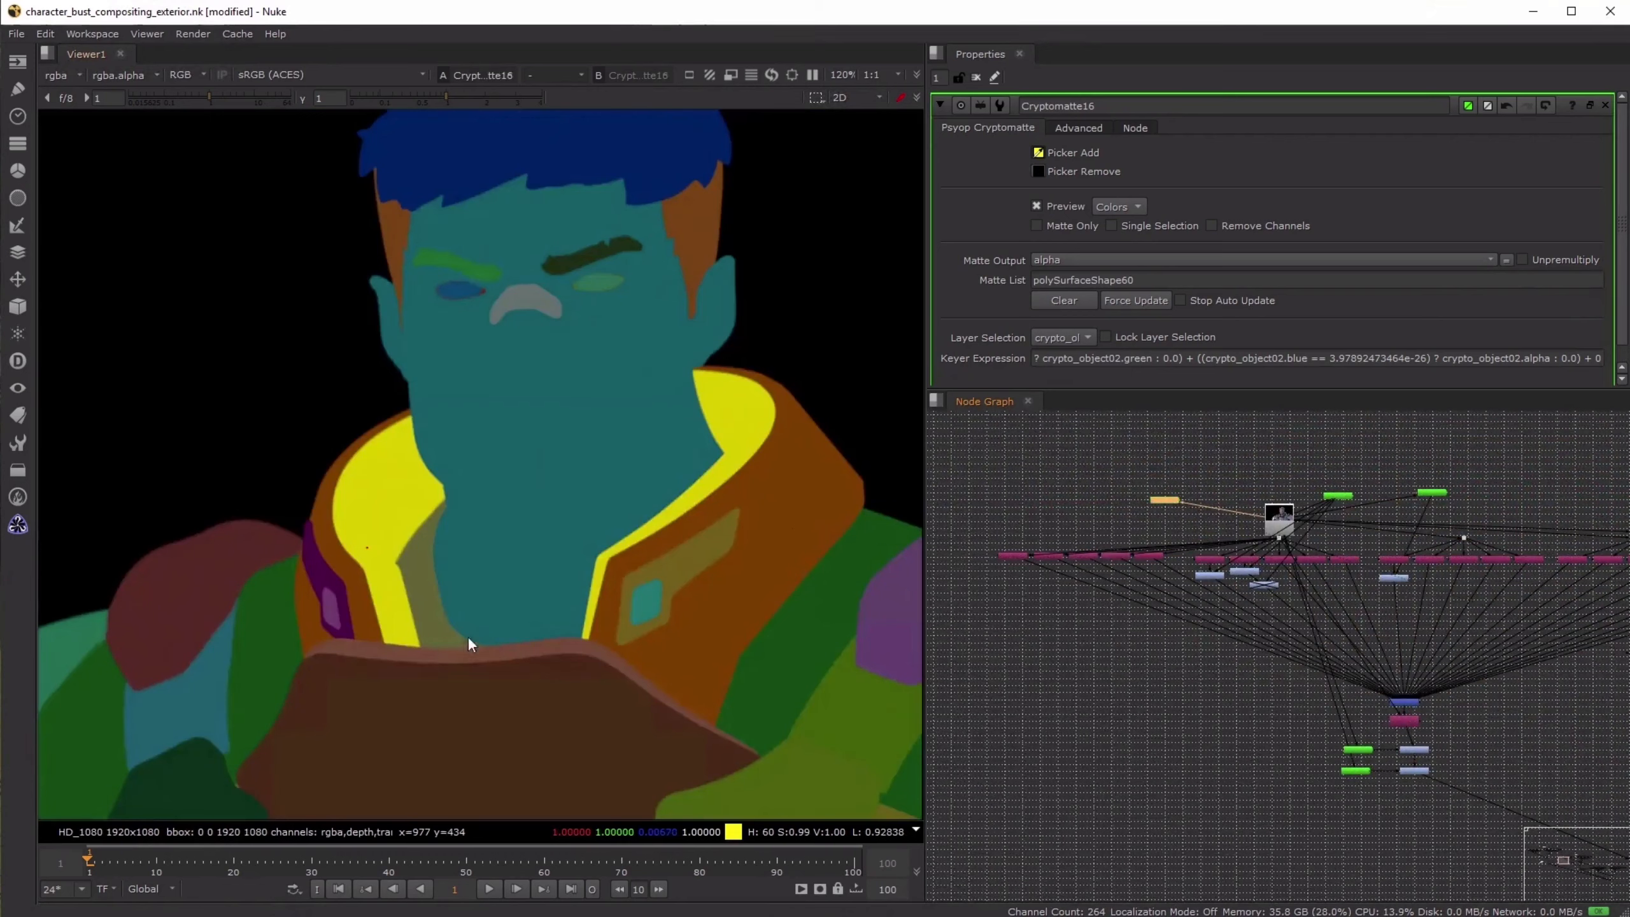
ctrl+click(491, 649)
- Move Cryptomatte16 beside the merged character stream, insert a Grade below Grade40 masked by it, and view the Grade
drag(1153, 500, 1363, 786)
scroll(1394, 772, up, 5)
drag(1373, 555, 1003, 710)
click(1226, 710)
key(g)
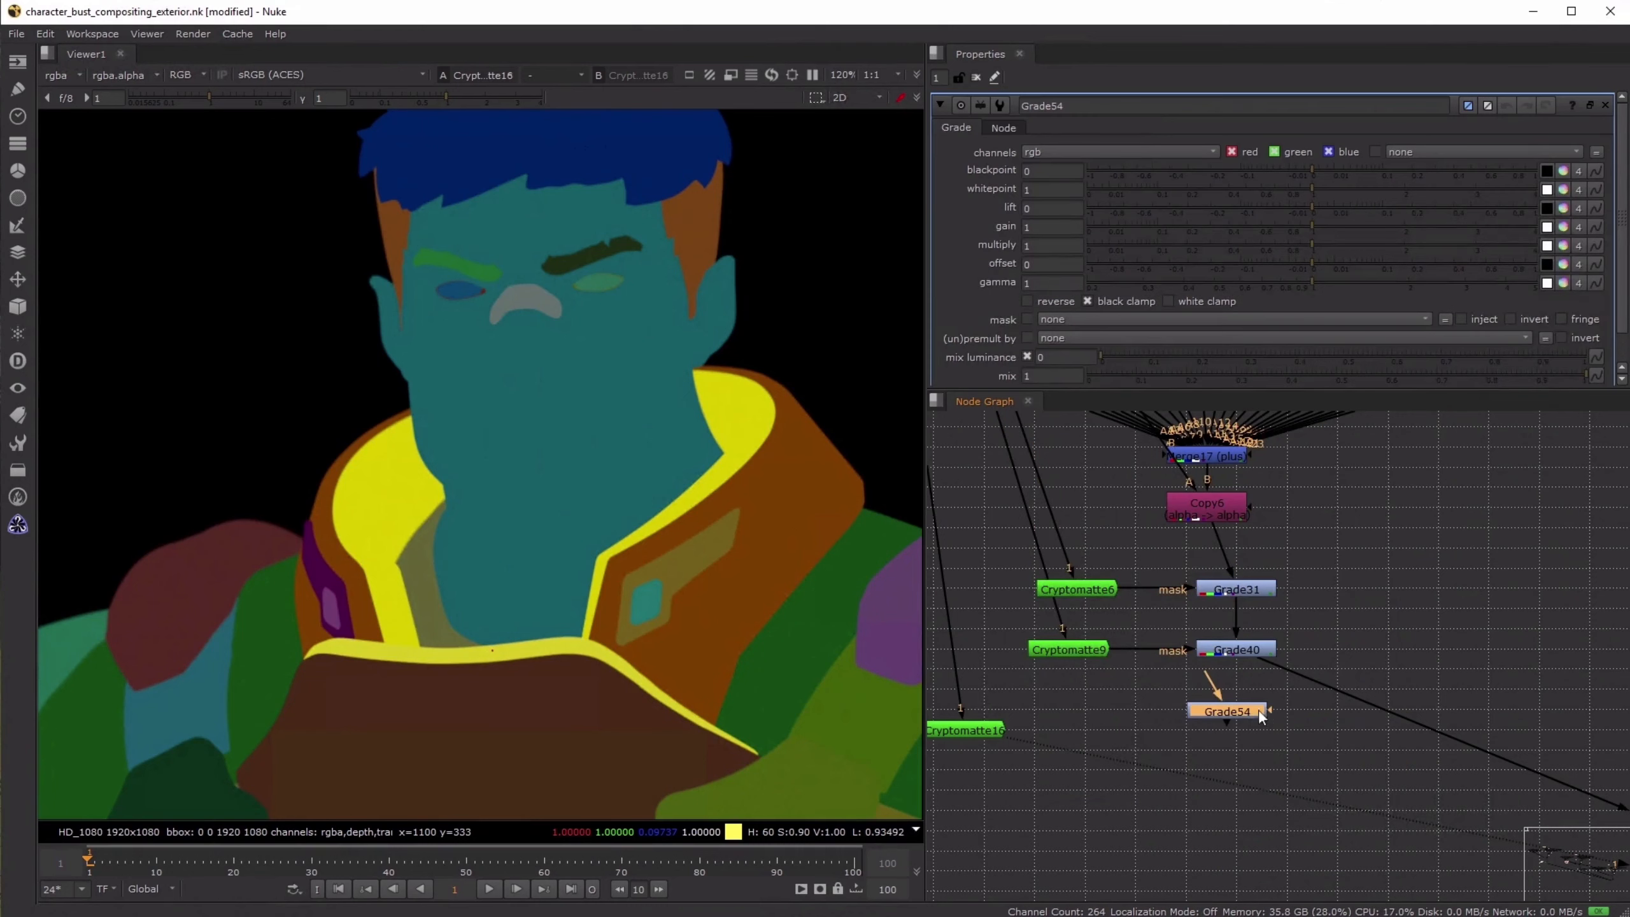
drag(1270, 710, 993, 728)
mouse_move(1204, 717)
mouse_down()
mouse_move(1329, 713)
mouse_move(1196, 741)
mouse_move(1211, 739)
mouse_up()
key(1)
click(1241, 738)
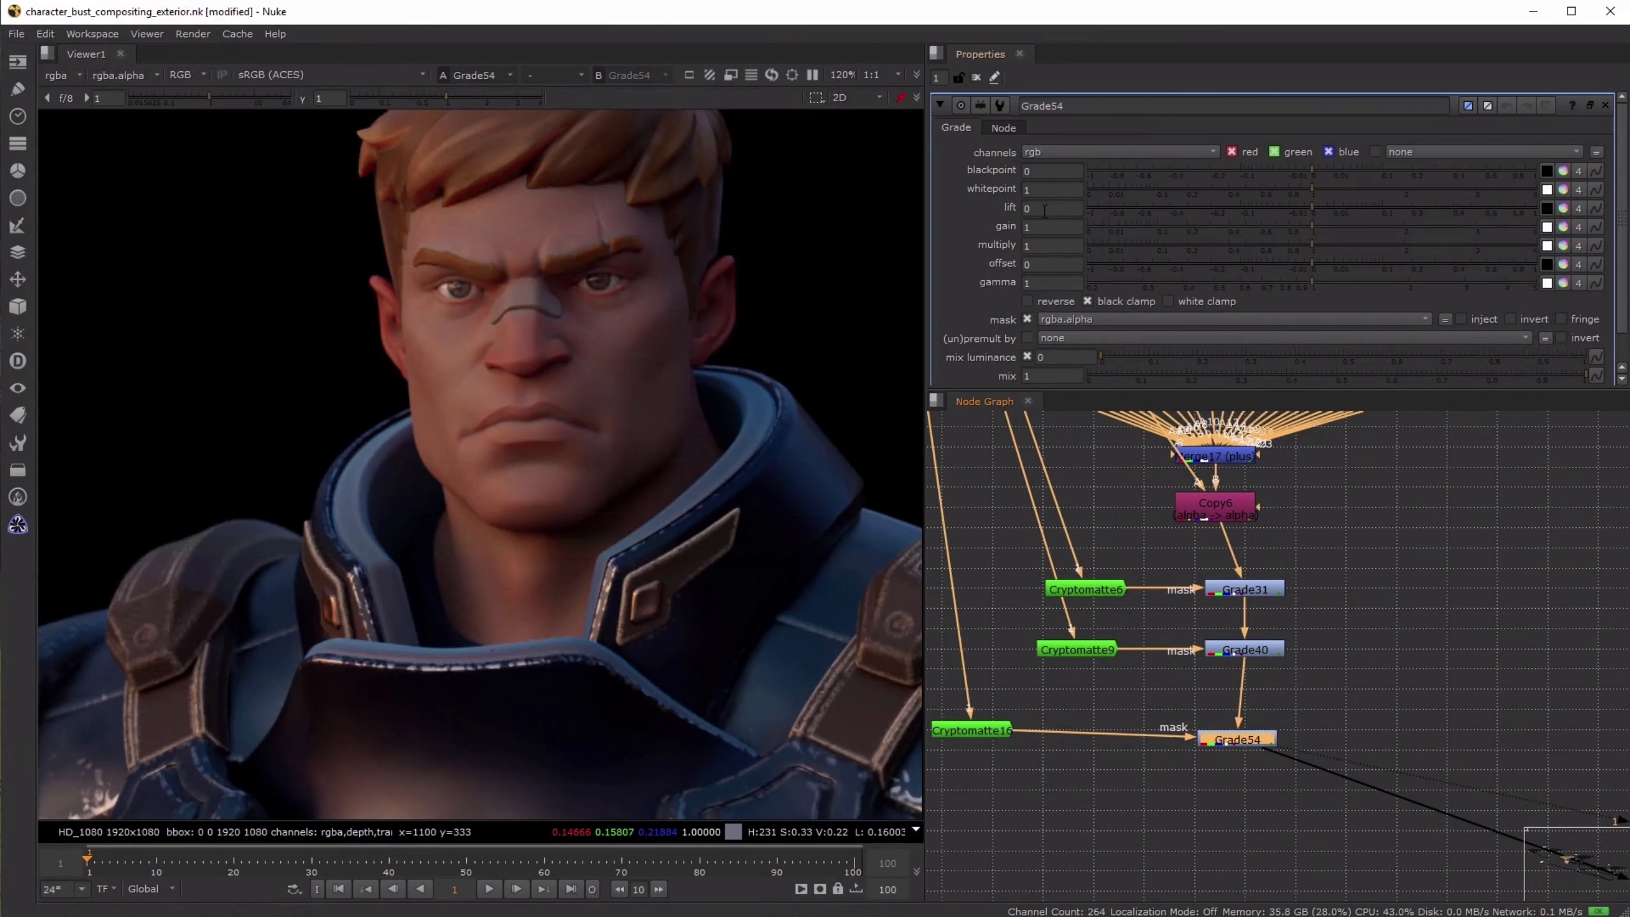
- Test Grade54's gain near zero to identify the affected collar area, then set the gain to 0.7
click(1108, 227)
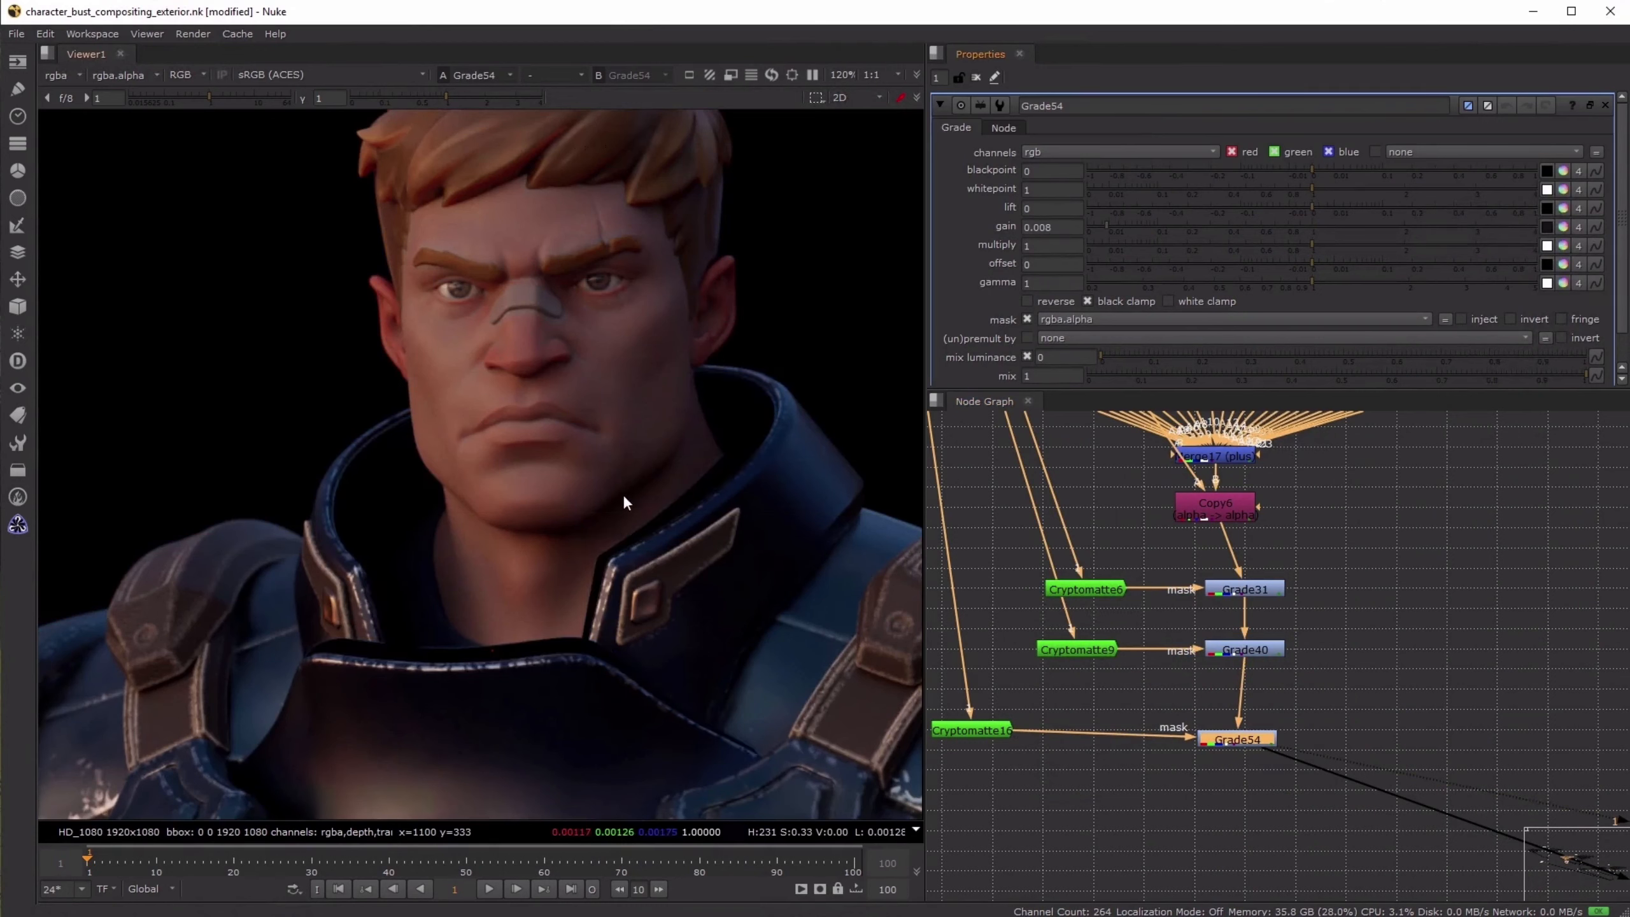
click(1313, 226)
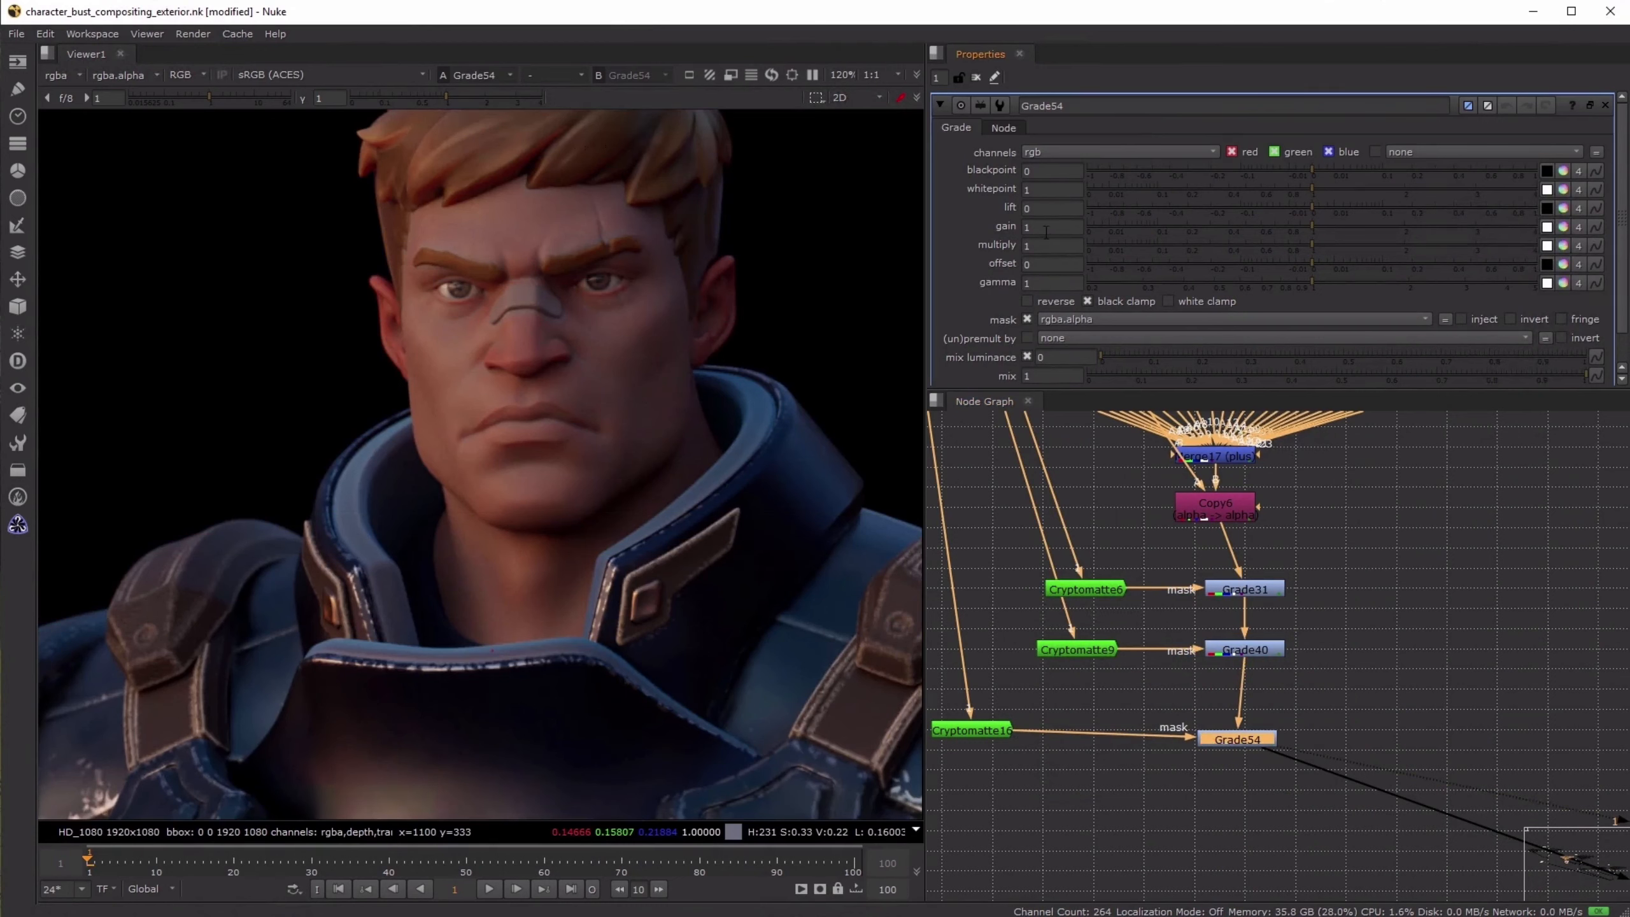
double_click(1049, 227)
key(Down)
key(Down)
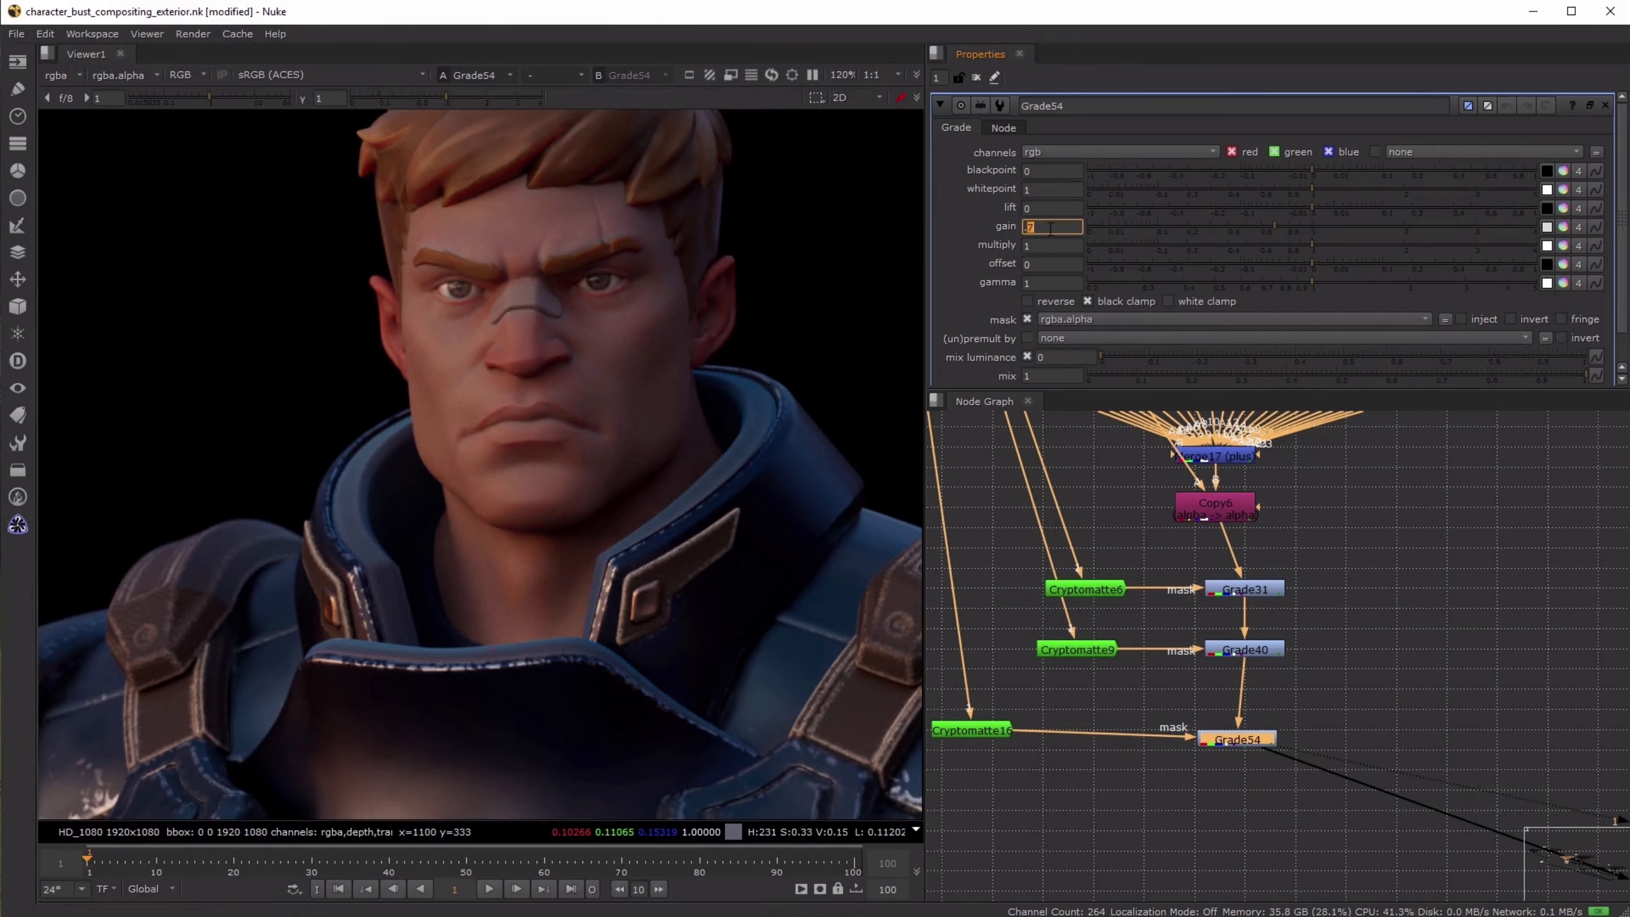
click(1409, 577)
- Load the final Crop3 output into the viewer to inspect the darkened collar in the full composite
scroll(1440, 610, down, 6)
middle_drag(1604, 770, 1258, 592)
middle_drag(1453, 795, 1360, 726)
scroll(1249, 613, up, 4)
click(1315, 599)
key(1)
- Toggle Grade54 off and on while viewing Crop3 up close to compare the collar trim
scroll(1232, 594, down, 4)
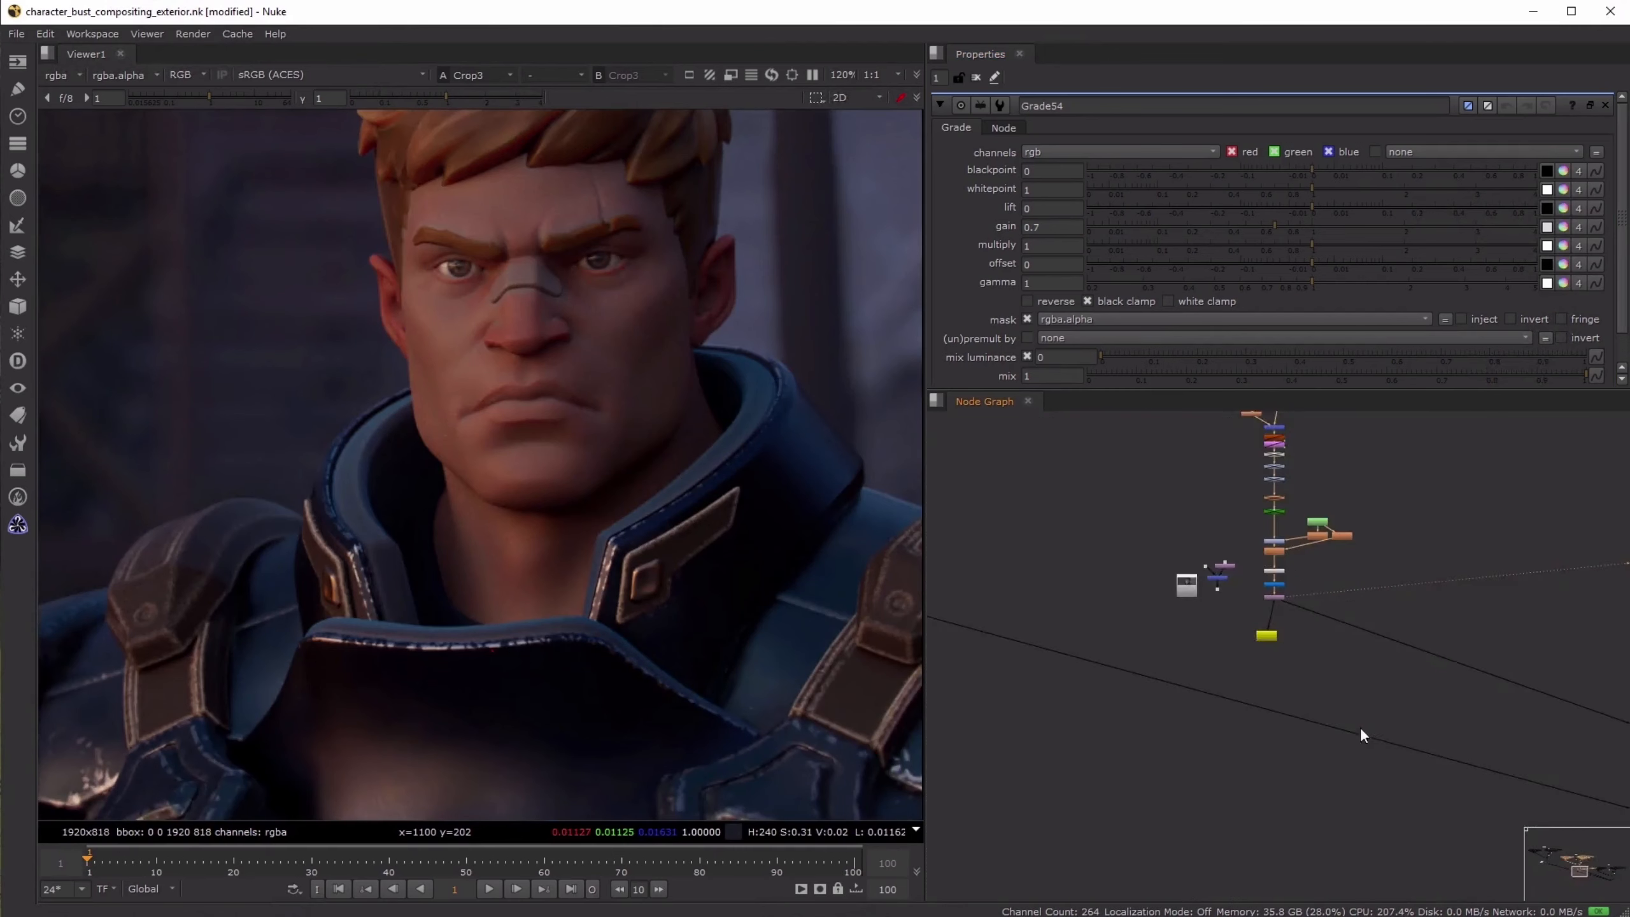
middle_drag(1065, 514, 1435, 720)
scroll(1250, 642, up, 4)
click(1212, 590)
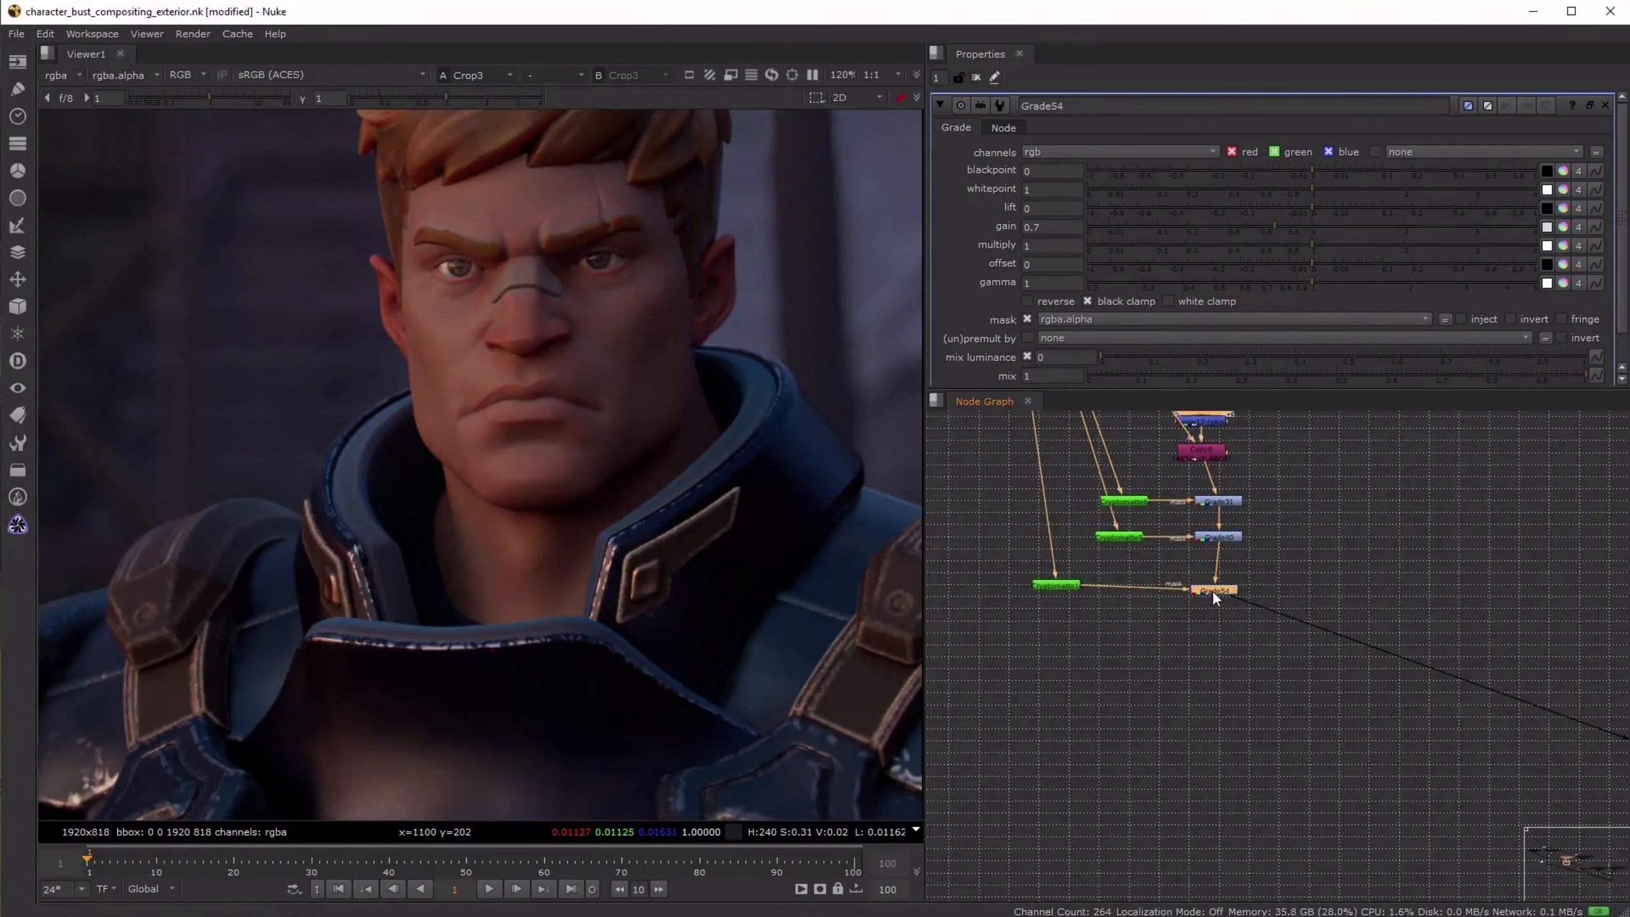
key(d)
key(d)
key(d)
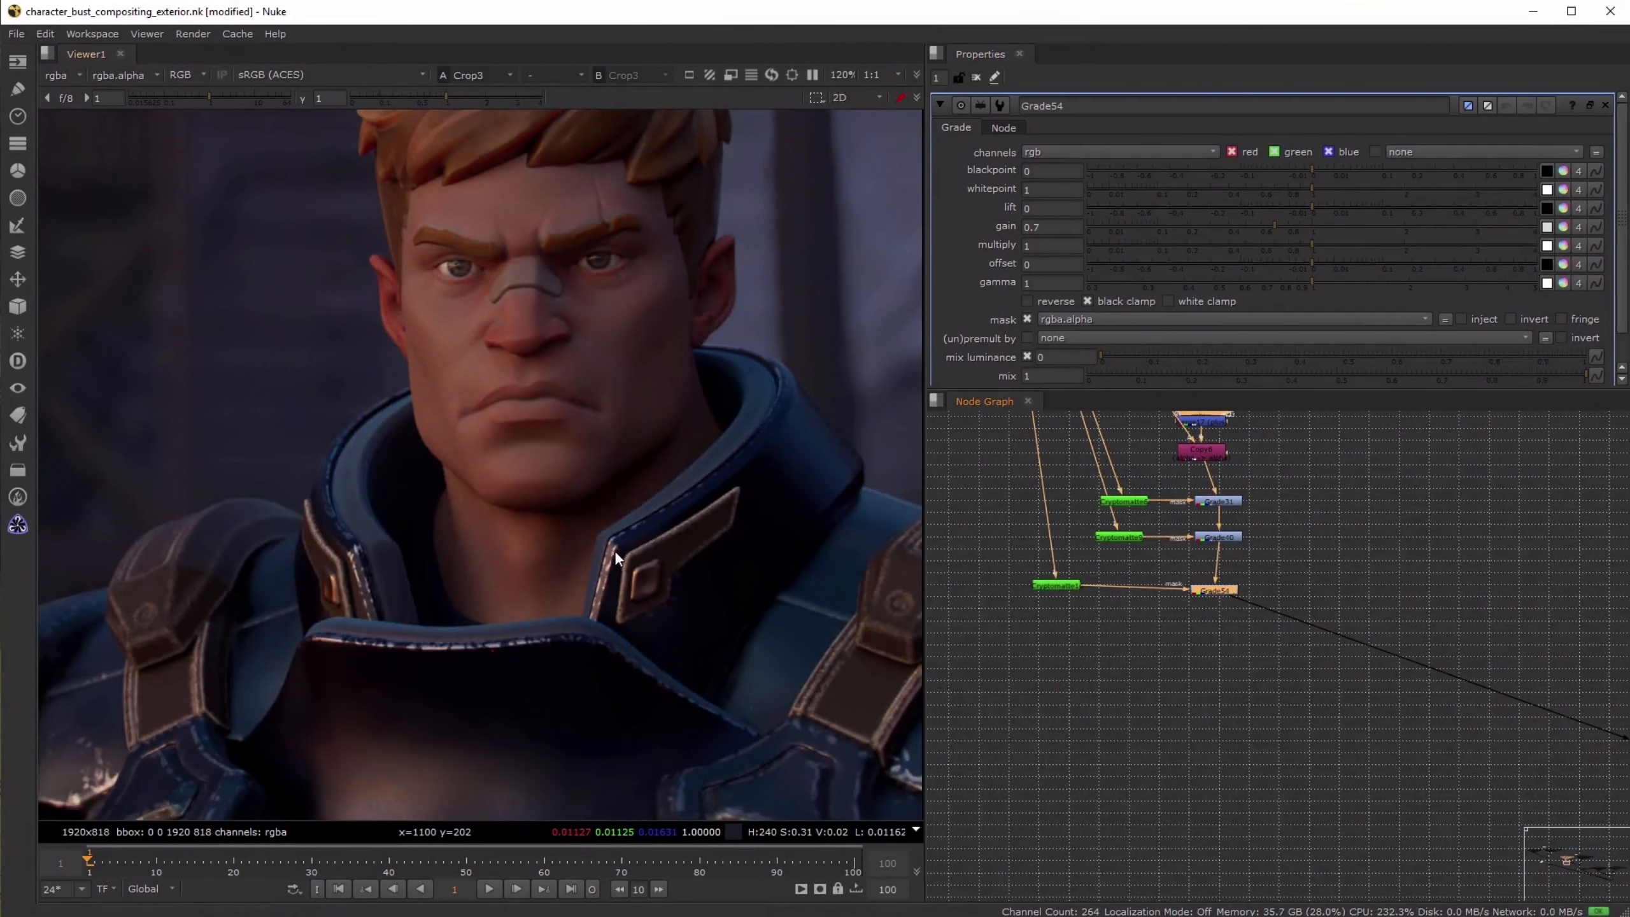
- Fit the whole Crop3 frame in the viewer and toggle Grade54 repeatedly to judge its effect on the full image
key(f)
key(d)
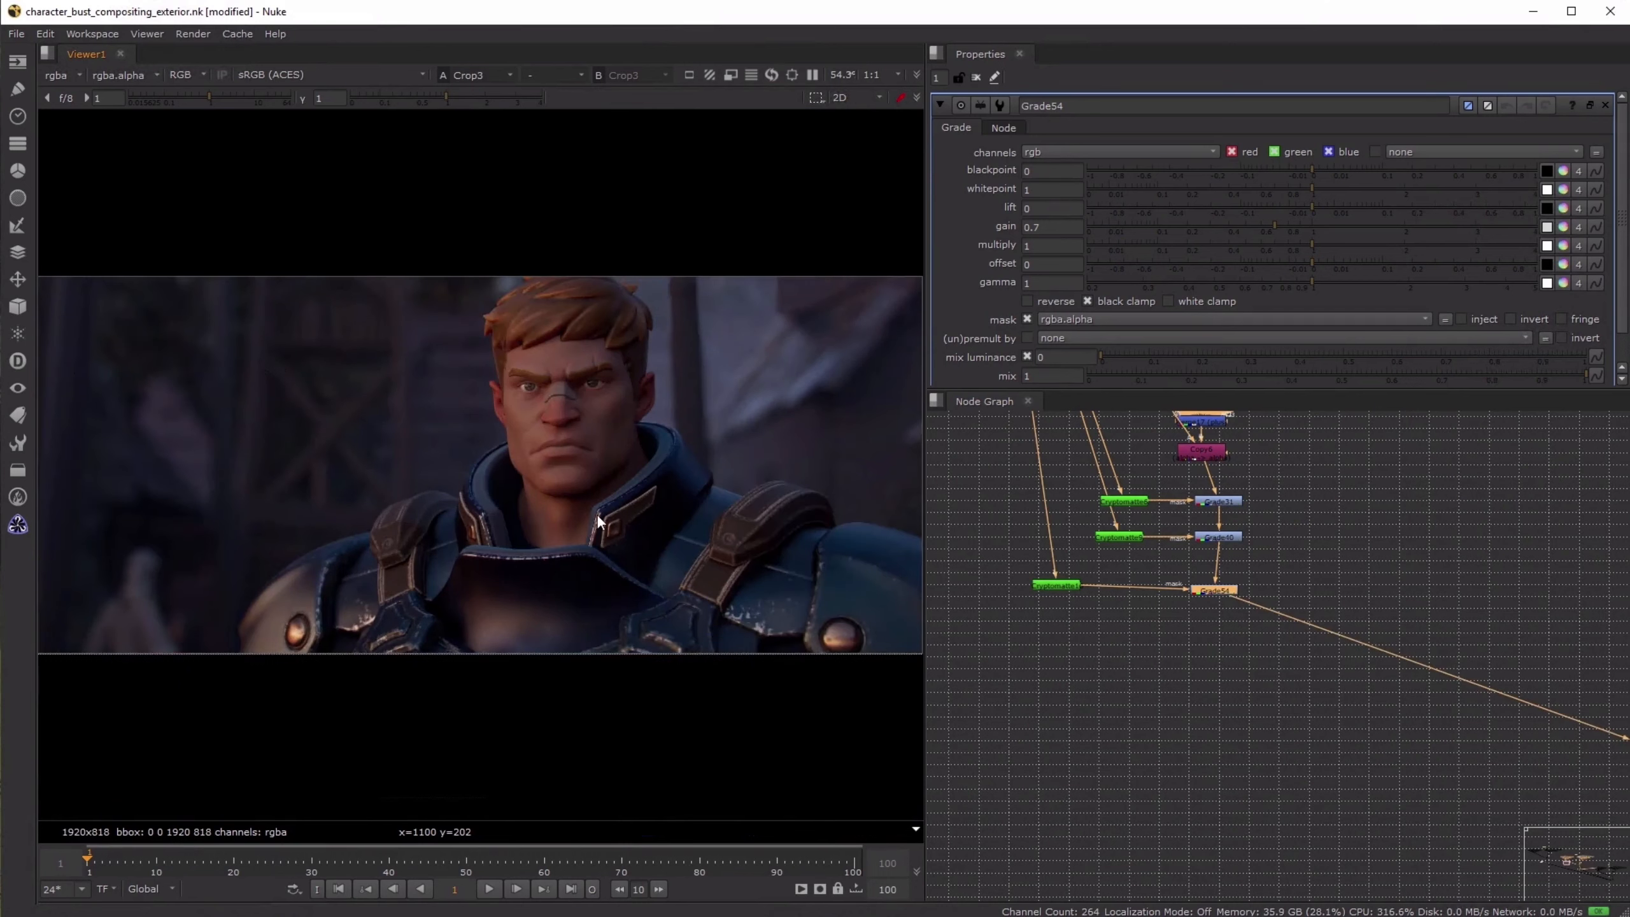
key(d)
key(d)
key(d)
key(d)
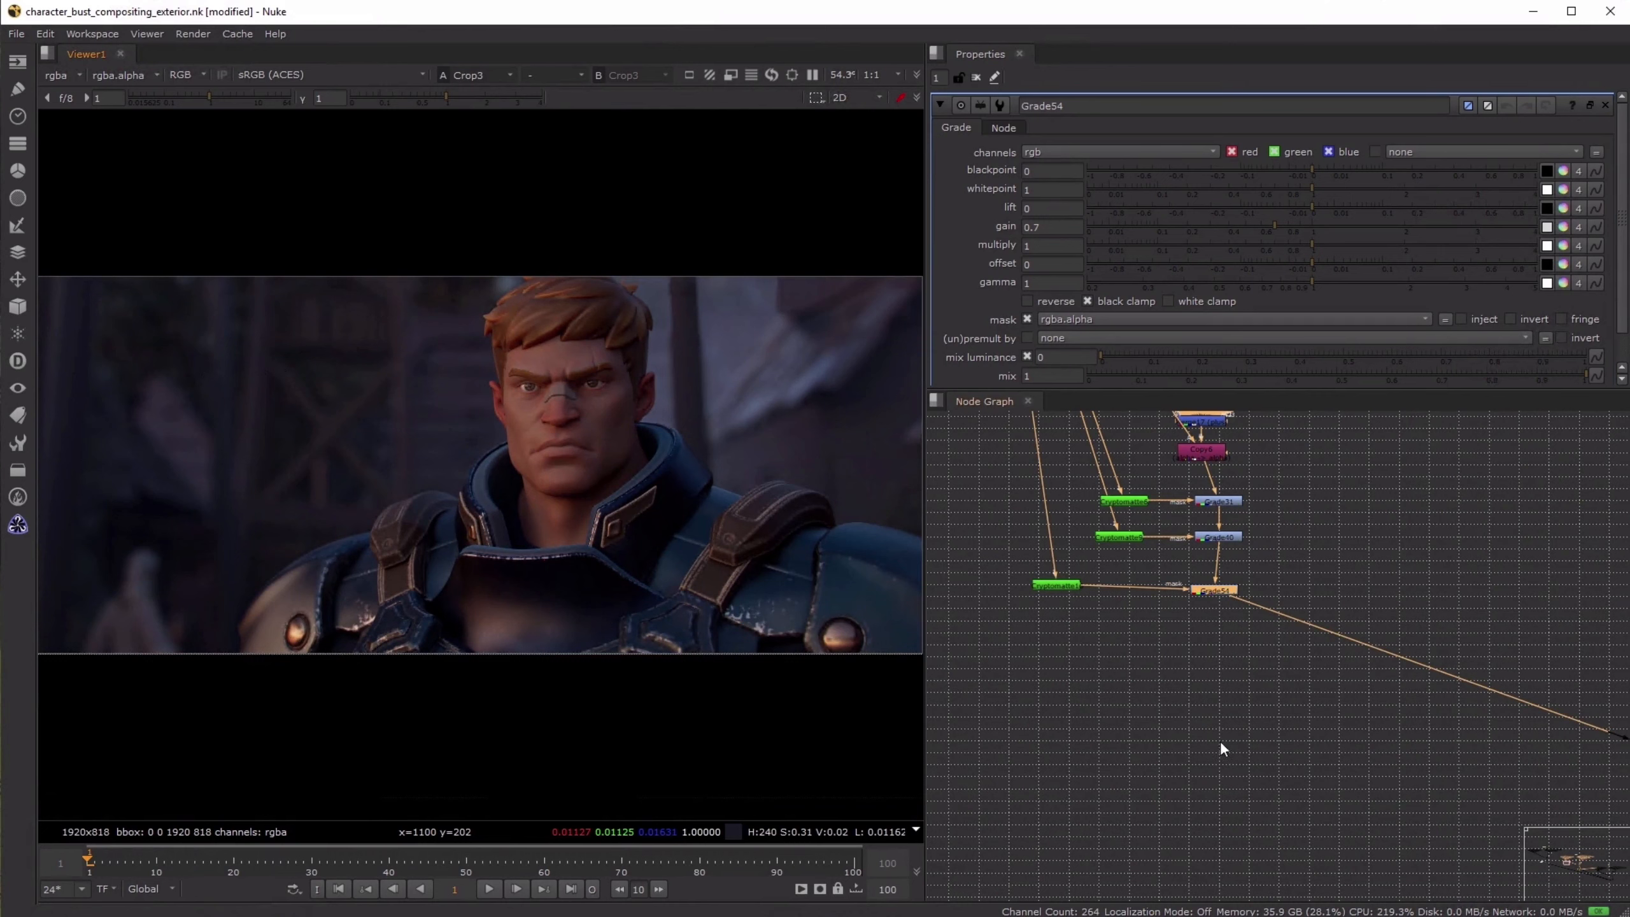
- Save the compositing script and return to an overview of the SUNRISE node setup
click(1070, 720)
key(ctrl+s)
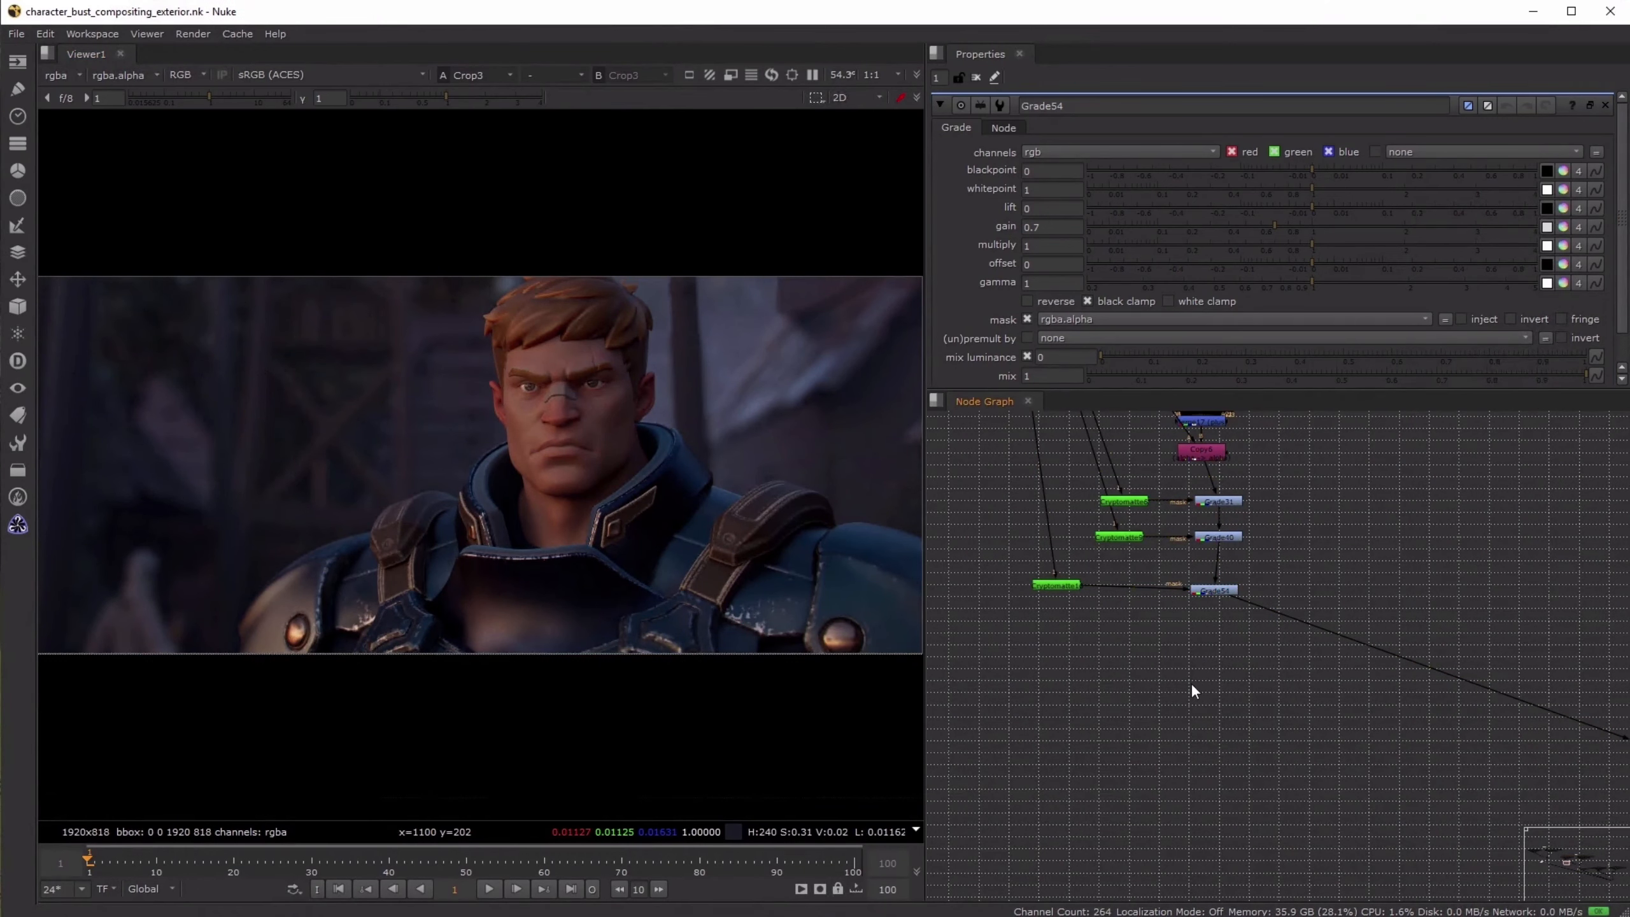
scroll(1190, 683, down, 5)
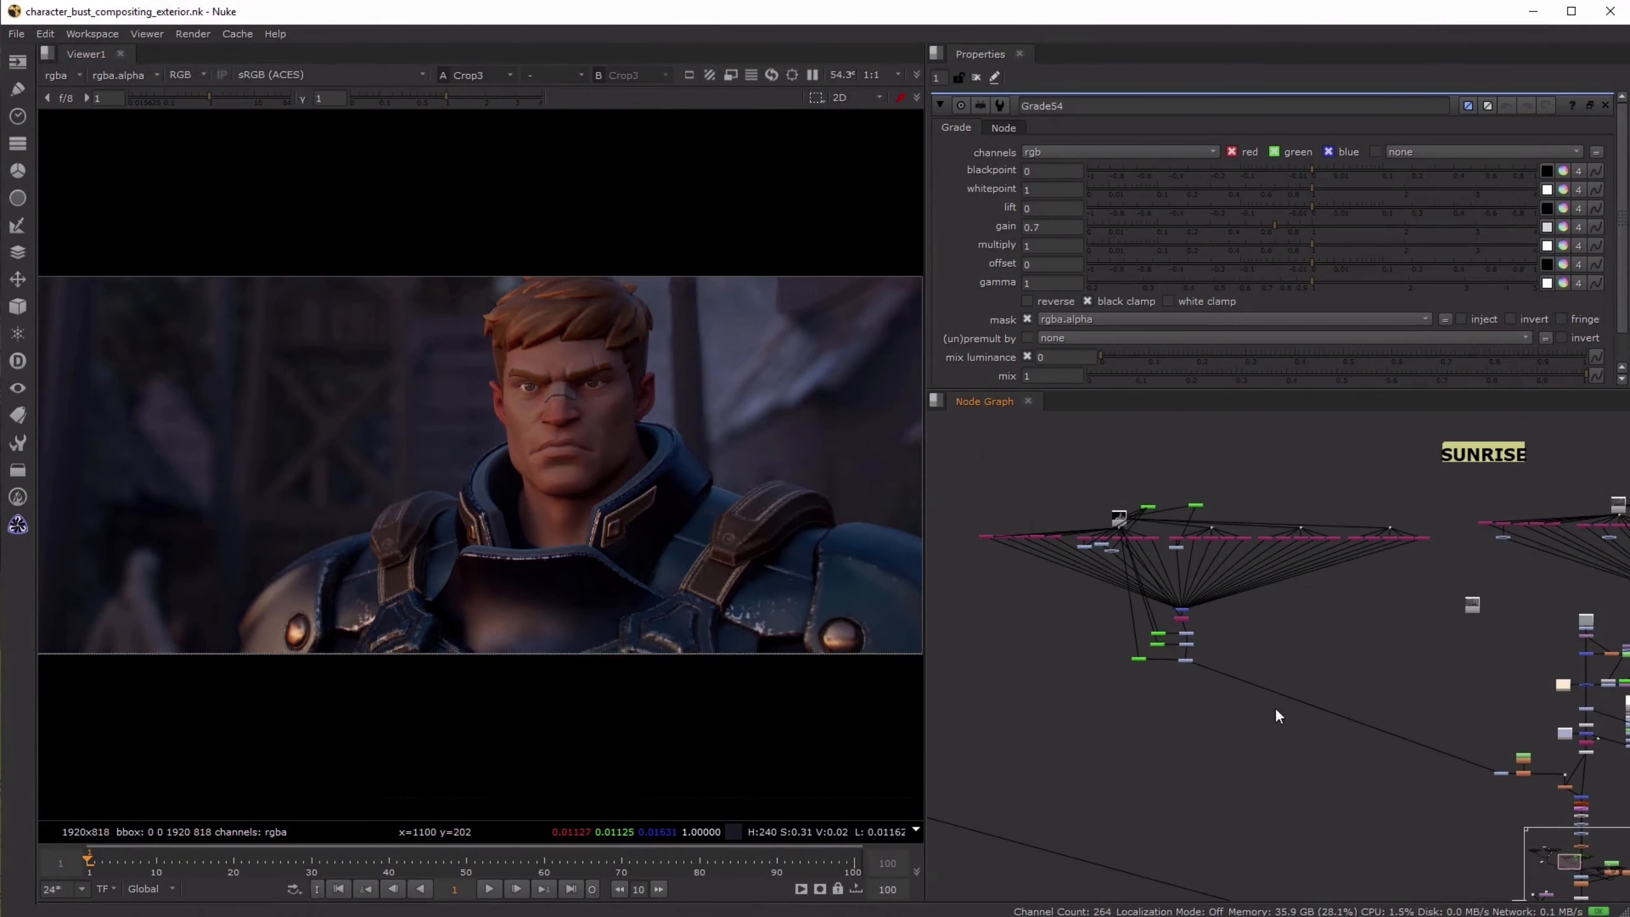
scroll(1273, 731, down, 3)
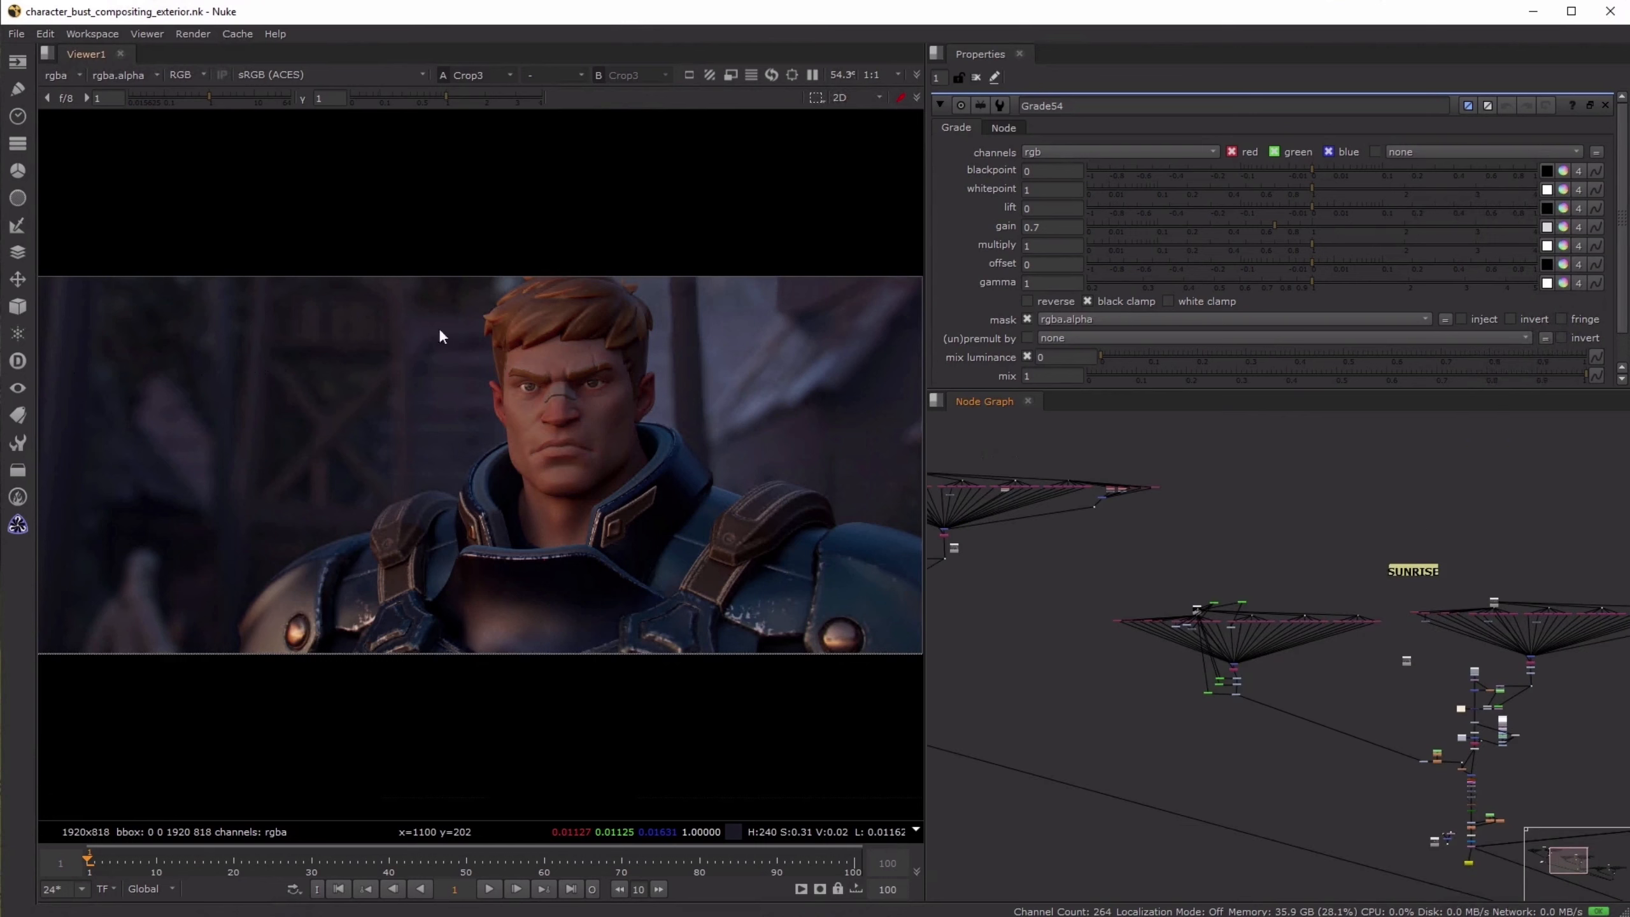
- Locate the light-pass shuffles under the night background render and inspect the Shuffle132 pass up close
middle_drag(1380, 737, 1163, 538)
scroll(1221, 653, up, 5)
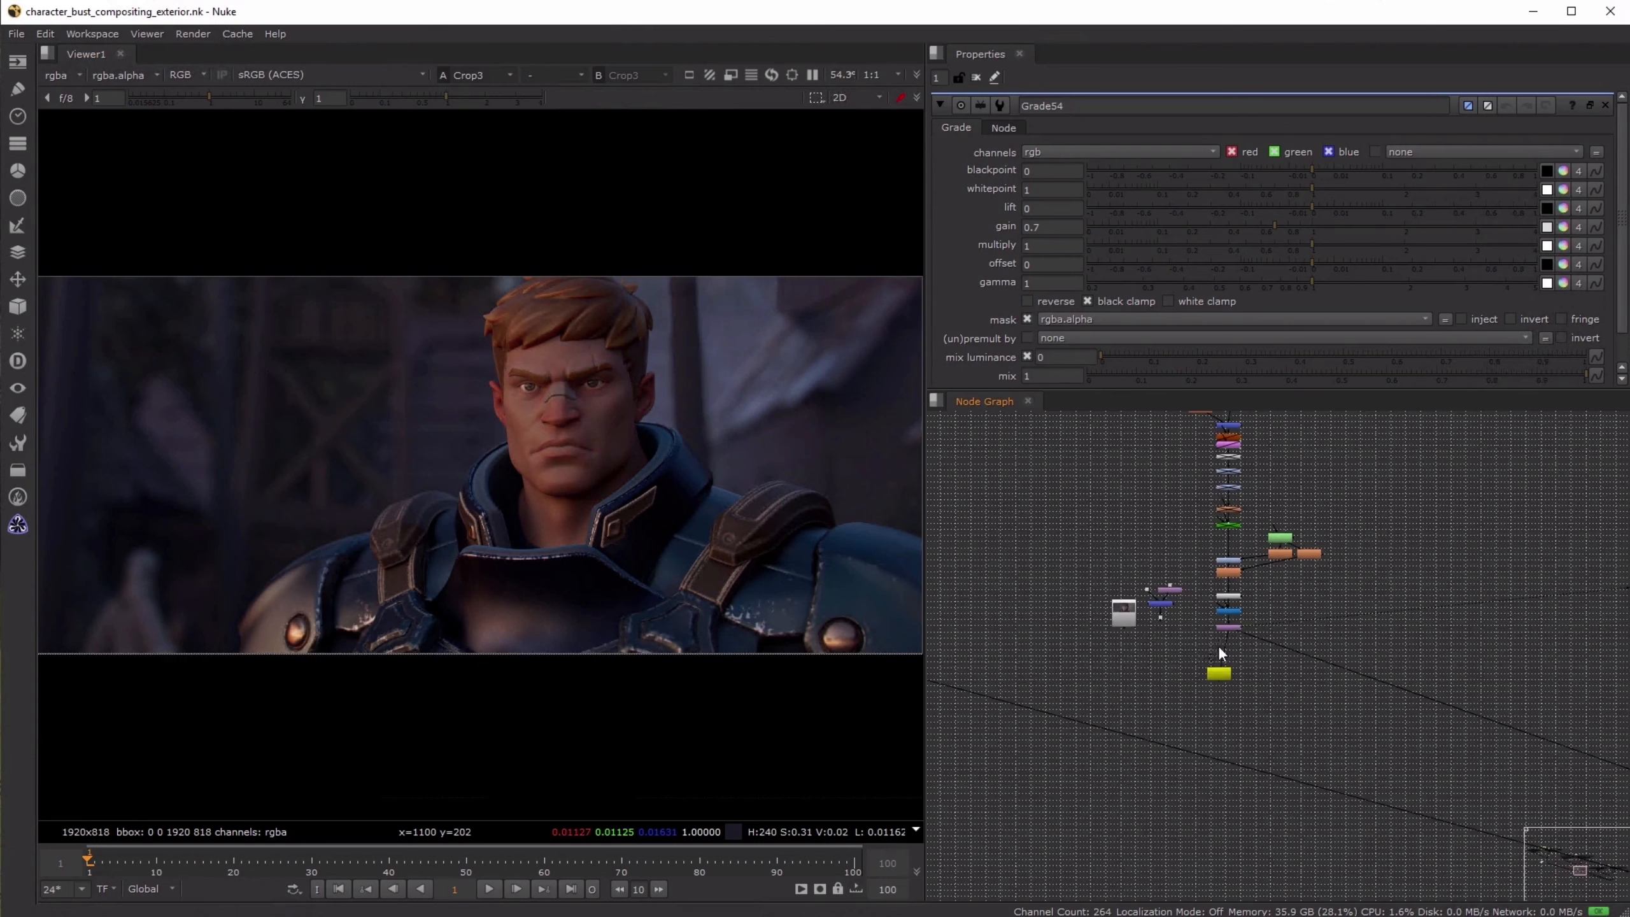
scroll(1219, 656, down, 3)
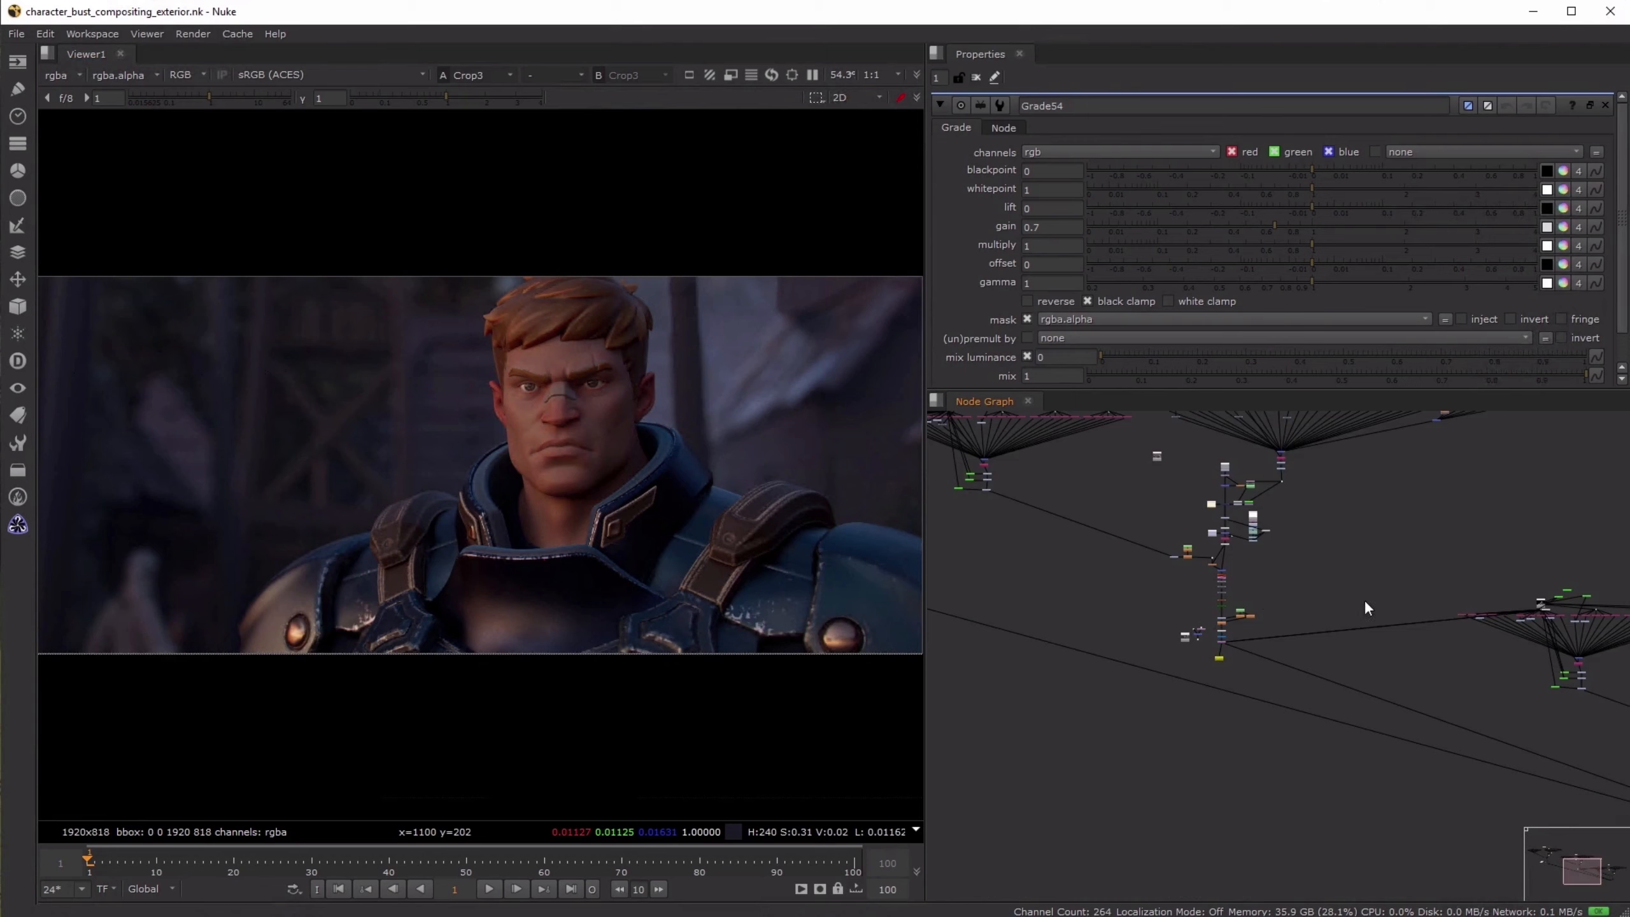
middle_drag(1451, 584, 1120, 489)
scroll(1518, 532, up, 5)
middle_drag(1508, 538, 1479, 618)
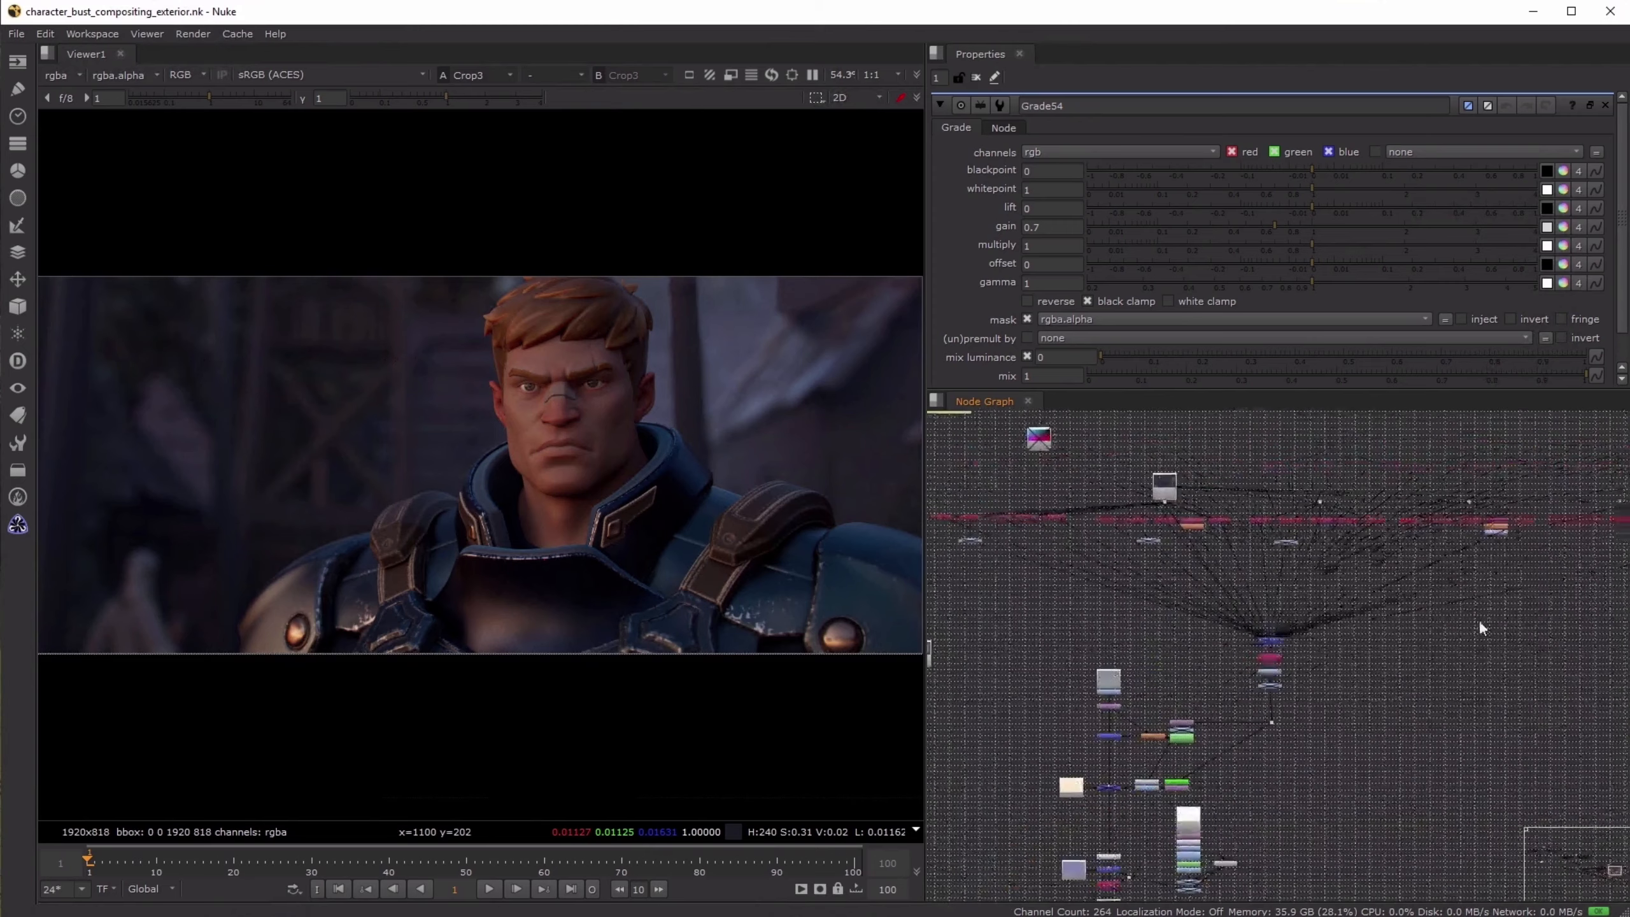
scroll(1196, 494, up, 3)
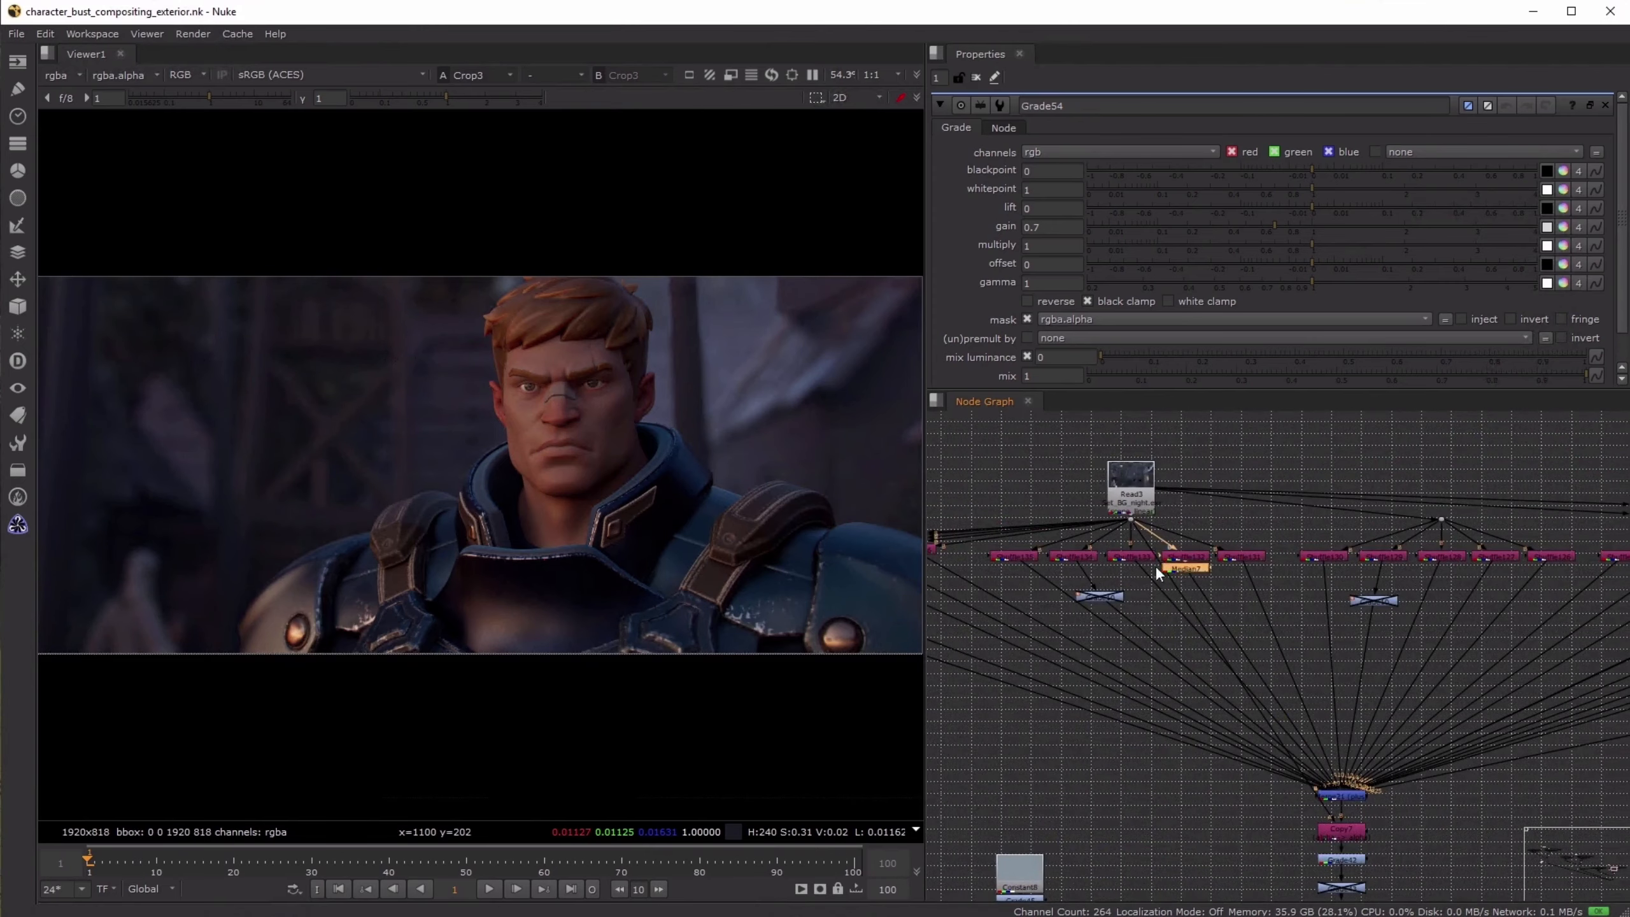
click(1180, 555)
key(1)
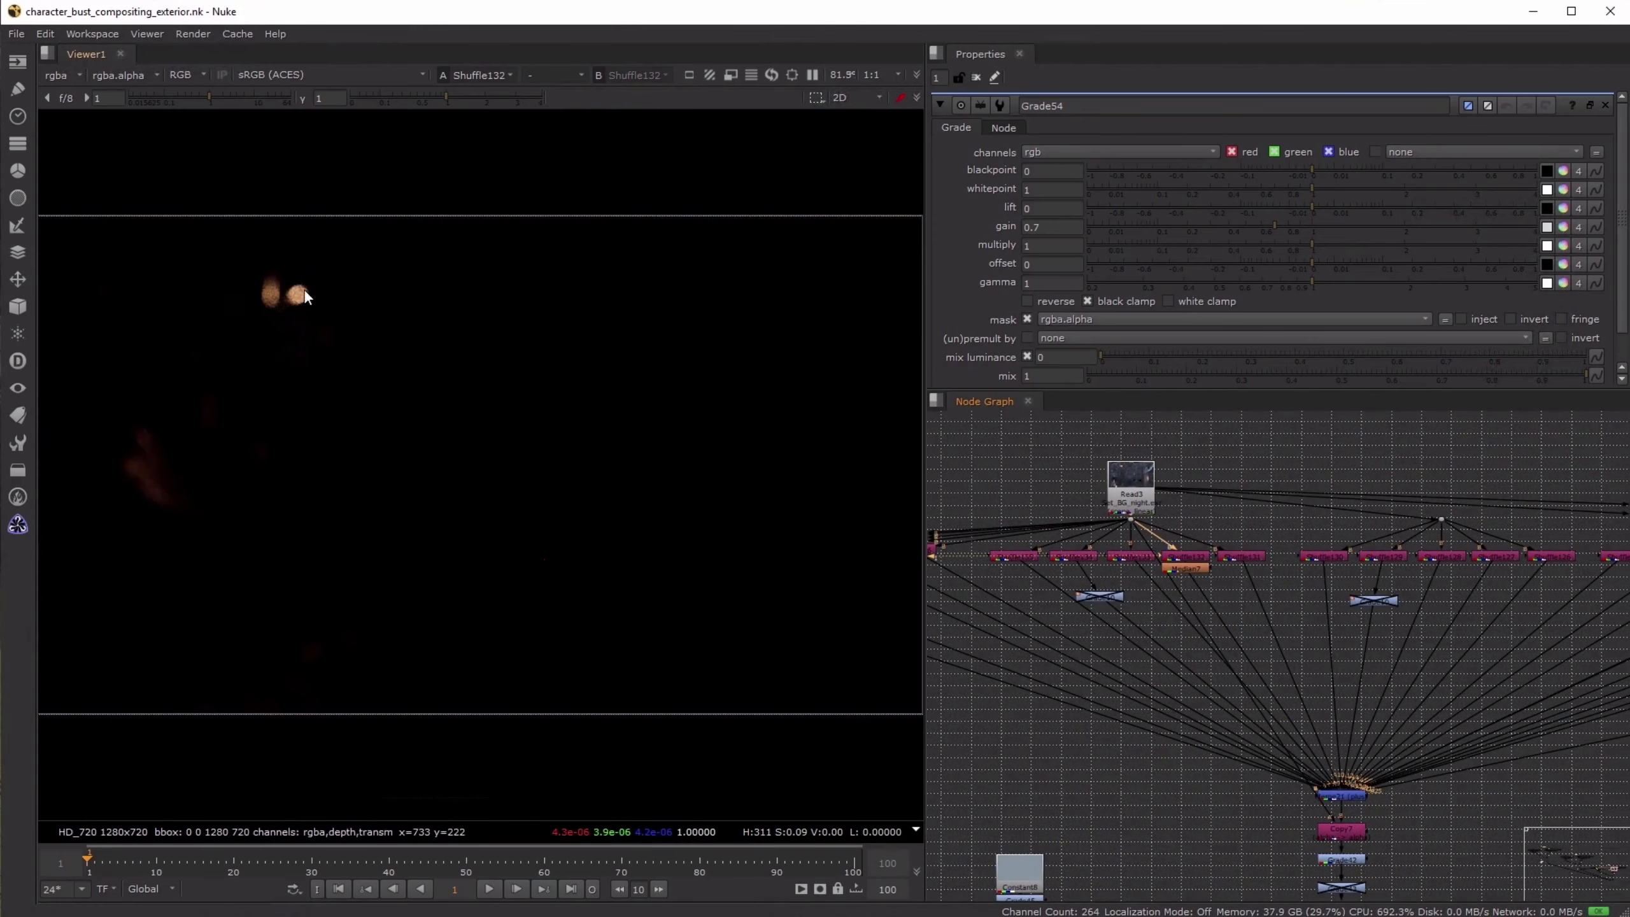
scroll(232, 289, up, 5)
scroll(326, 317, down, 5)
scroll(1297, 597, down, 4)
middle_drag(1444, 628, 1244, 616)
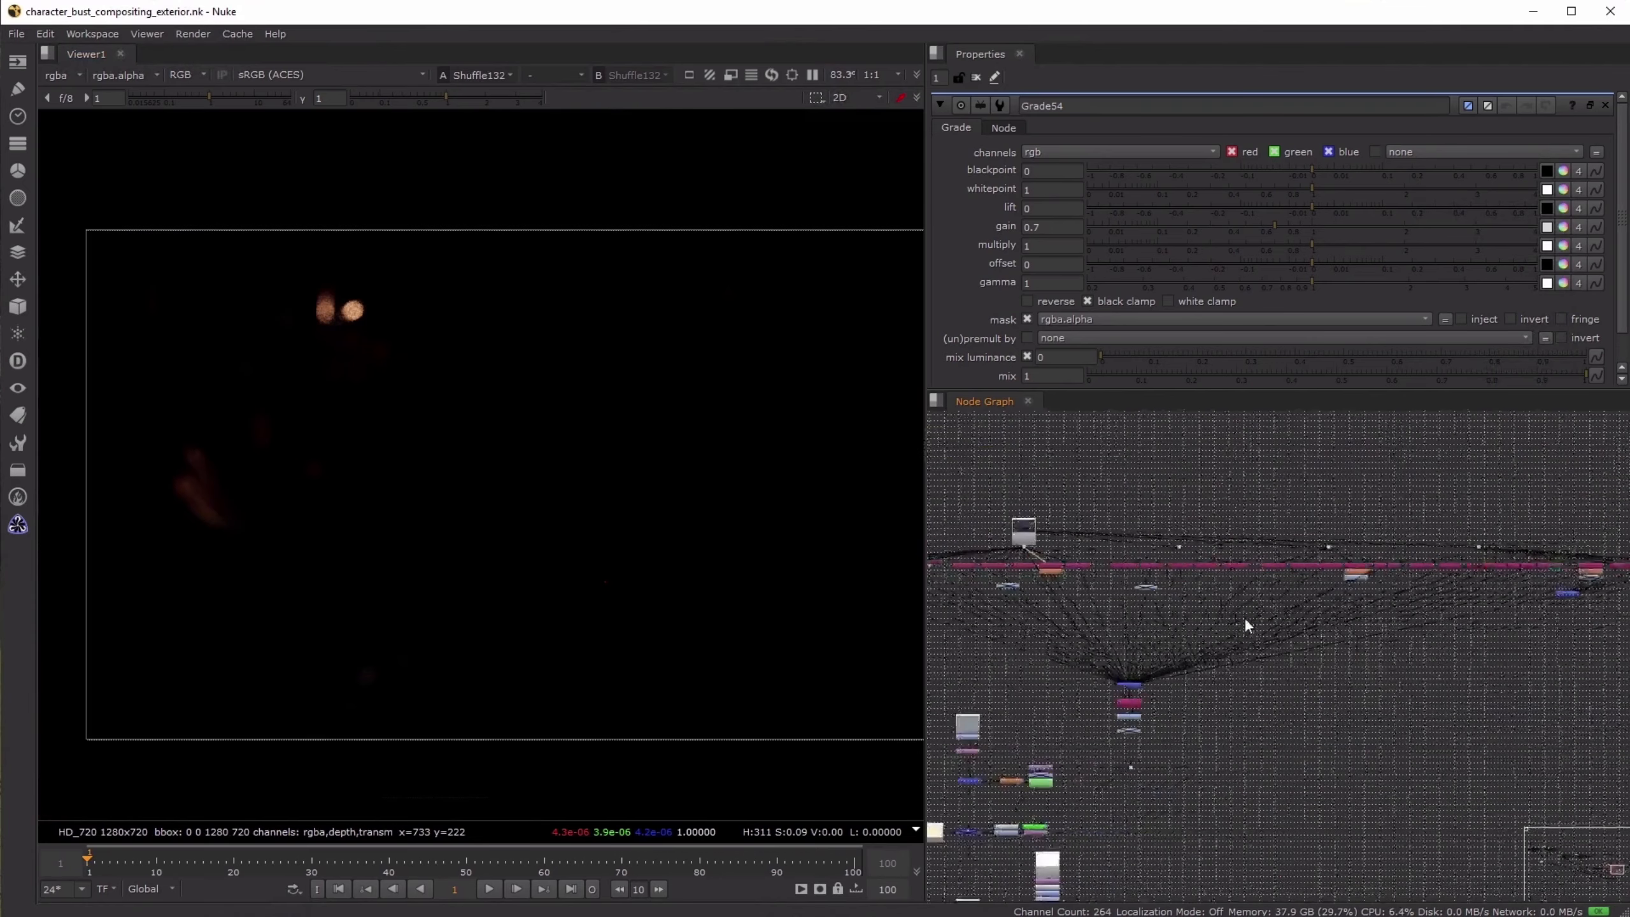
- View the recombined night background at Copy7 and the solid colour from Constant8 below it
scroll(1244, 617, up, 4)
click(1178, 682)
key(1)
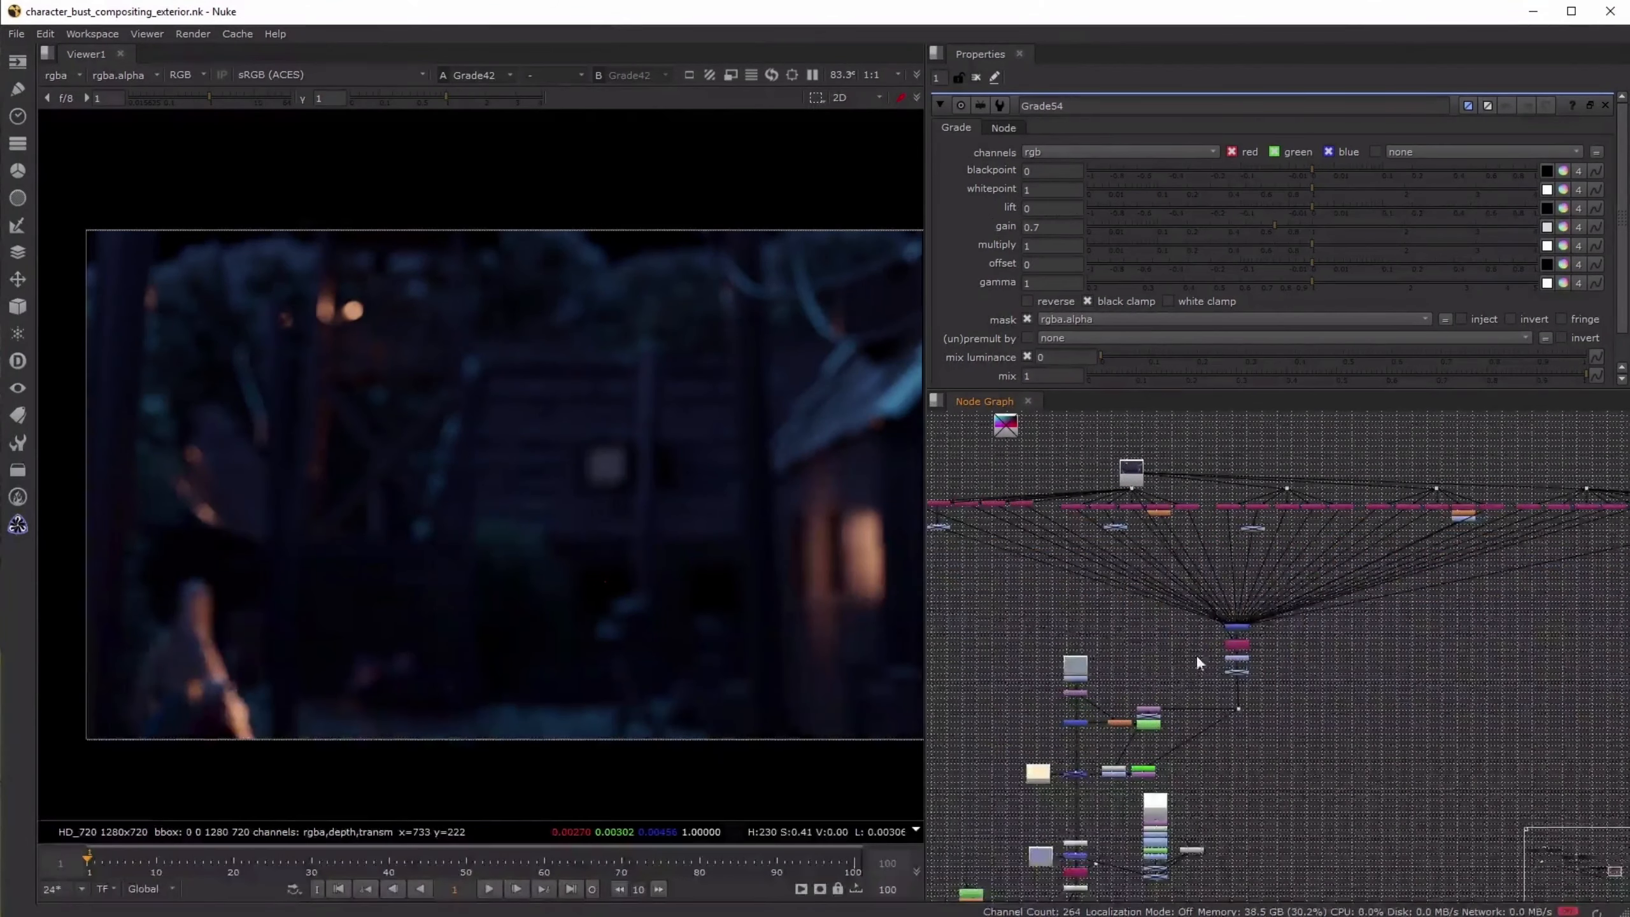
middle_drag(1197, 656, 1200, 623)
scroll(1119, 637, up, 1)
click(1119, 636)
key(1)
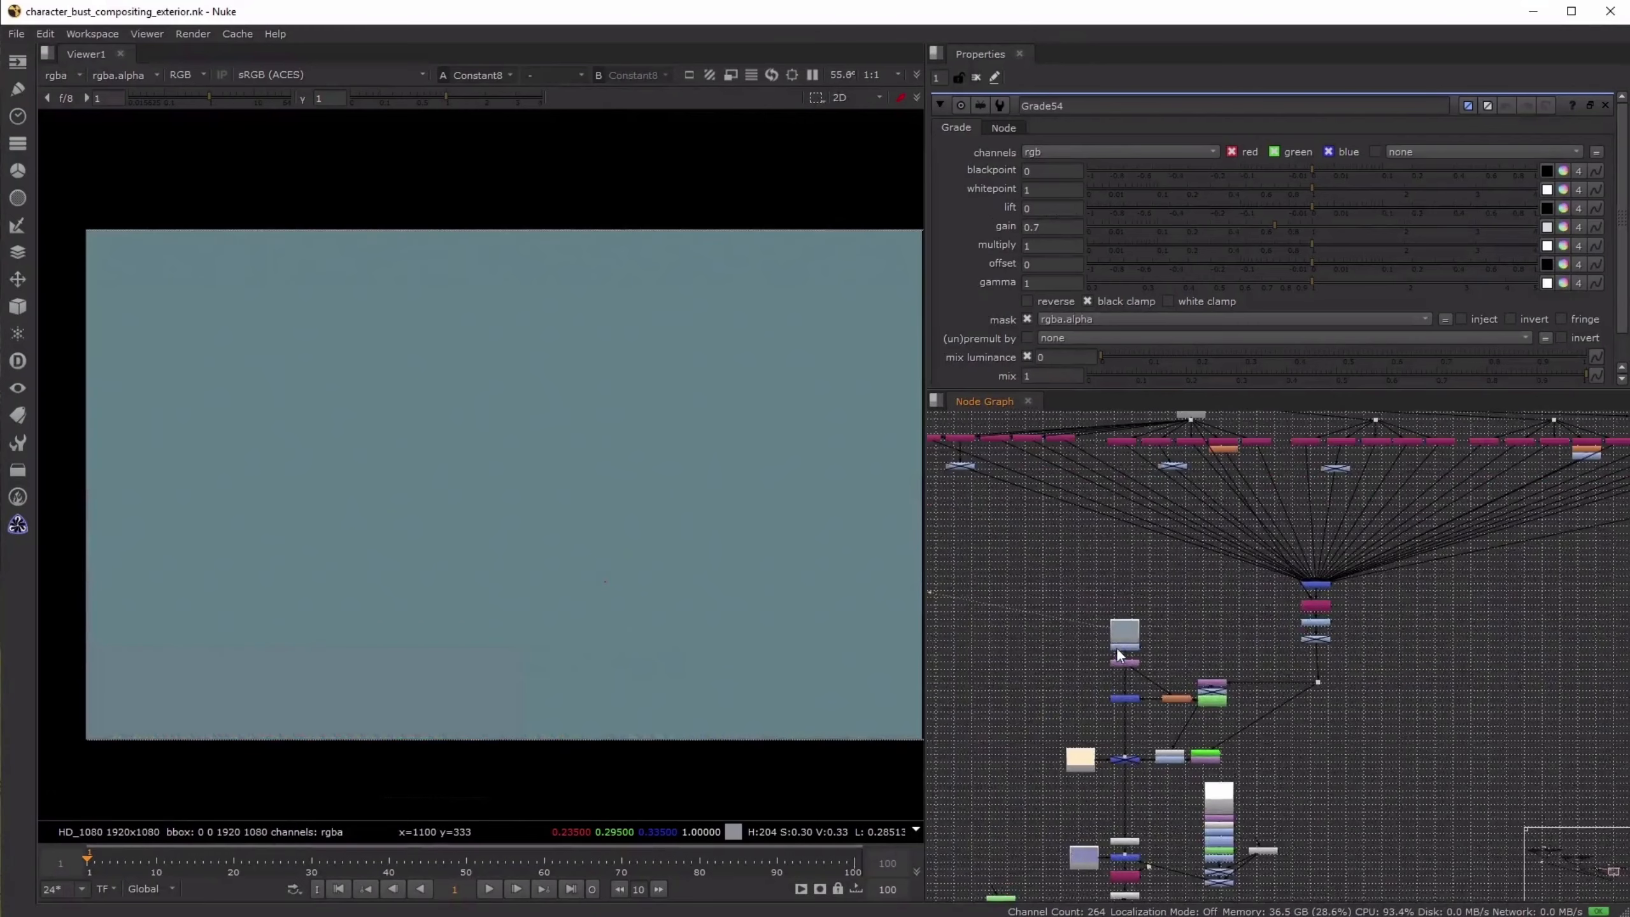
- View the background at Merge22 and toggle the orange node feeding it off and on
scroll(1117, 709, up, 4)
click(1135, 707)
key(1)
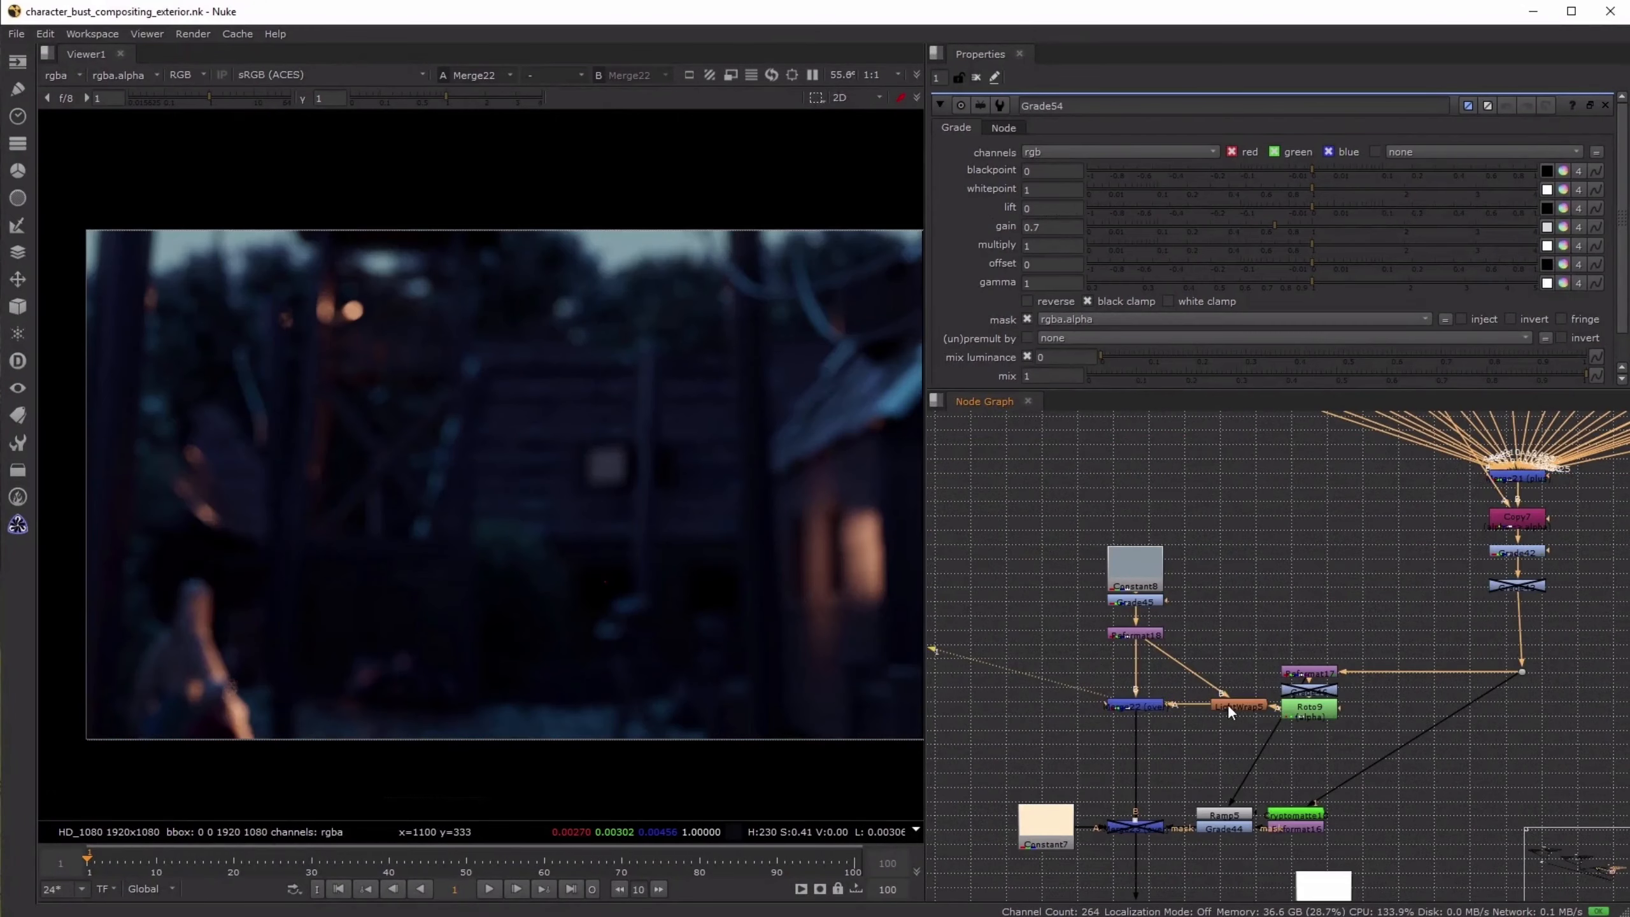
click(1227, 704)
key(d)
key(d)
- Follow the background branch down to Premult3 and view its output
middle_drag(1217, 753, 1304, 590)
middle_drag(1304, 793, 1288, 591)
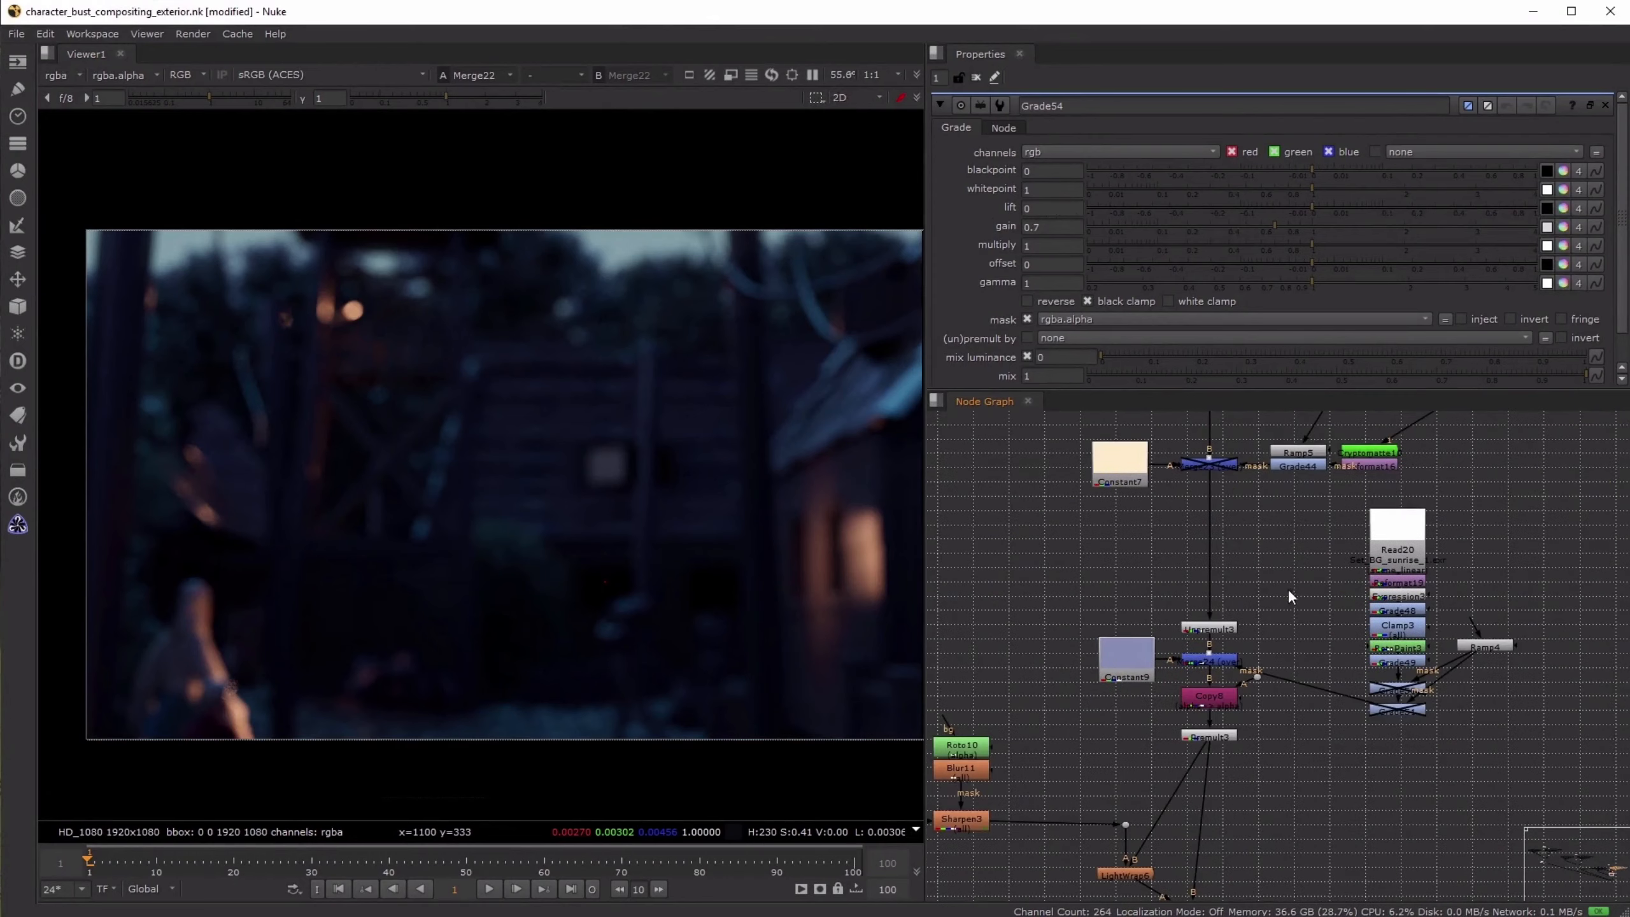
click(1223, 736)
key(1)
scroll(1059, 682, down, 4)
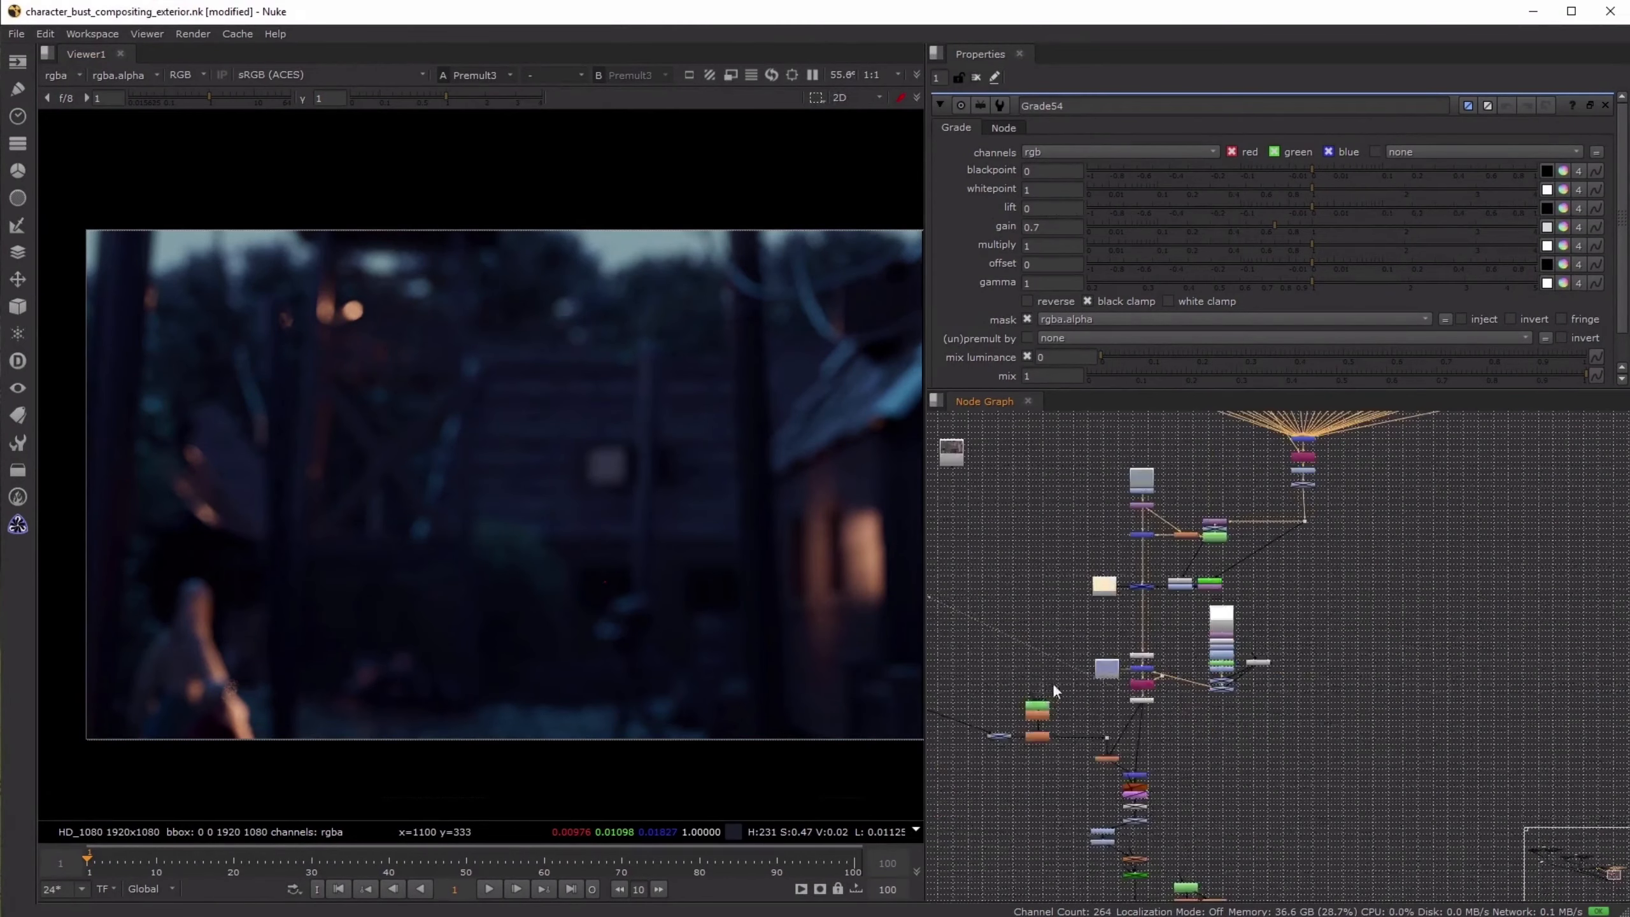
- Go to the night hero render's light passes and view Shuffle165 and the Grade3 node attached to this group
middle_drag(1051, 683, 1591, 766)
scroll(1026, 523, up, 3)
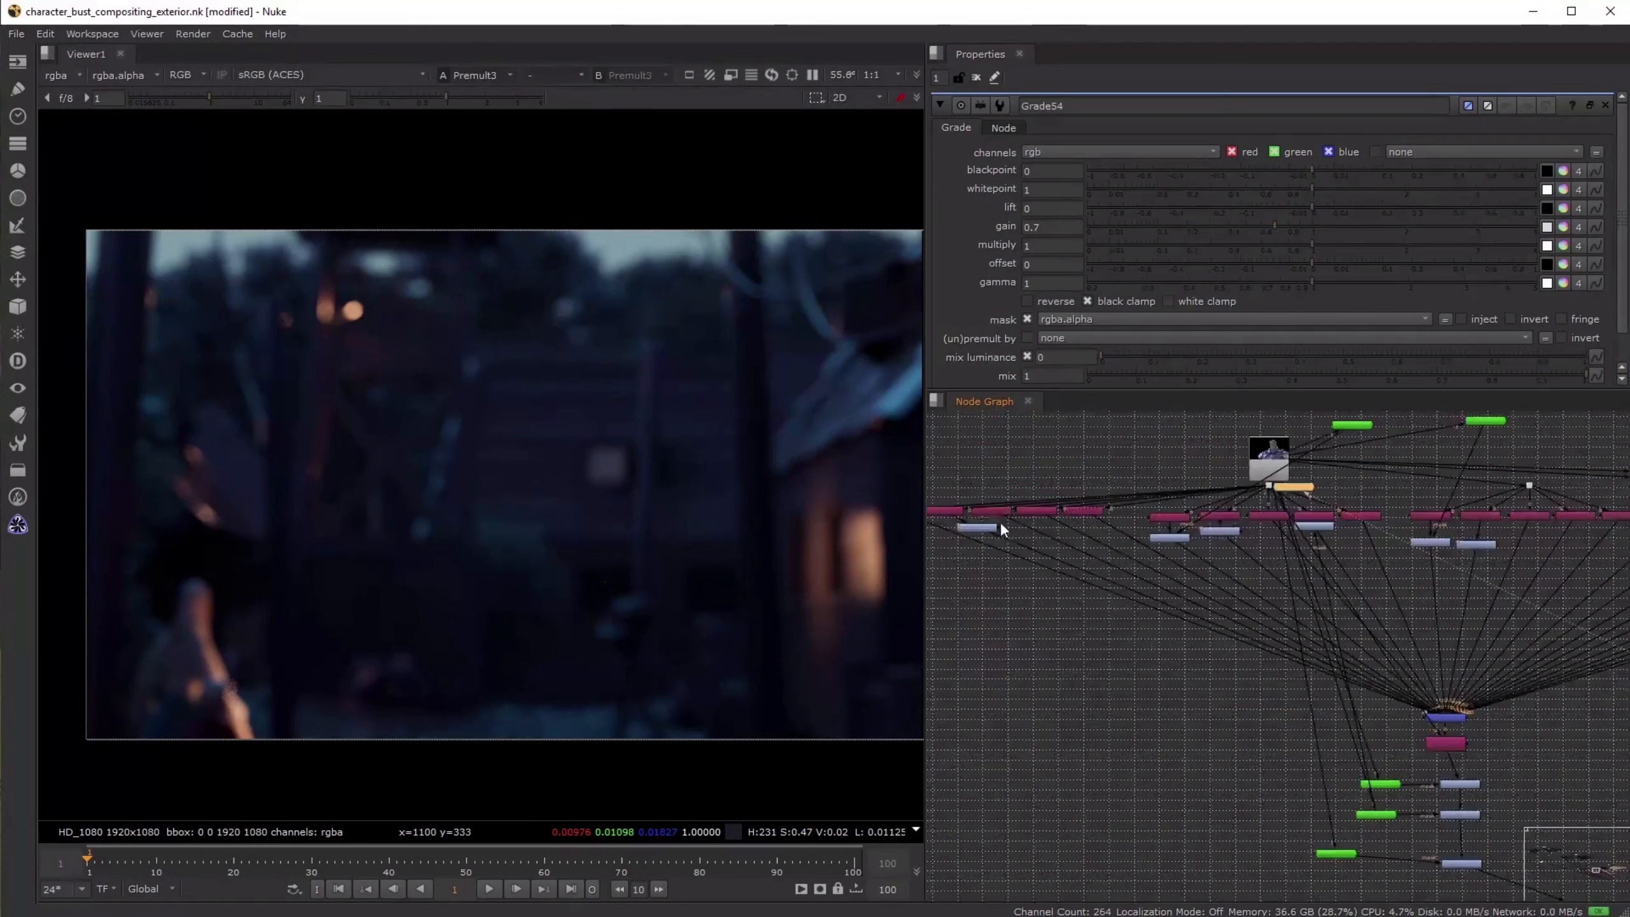
middle_drag(1000, 523, 1091, 534)
click(1030, 520)
key(1)
click(1064, 538)
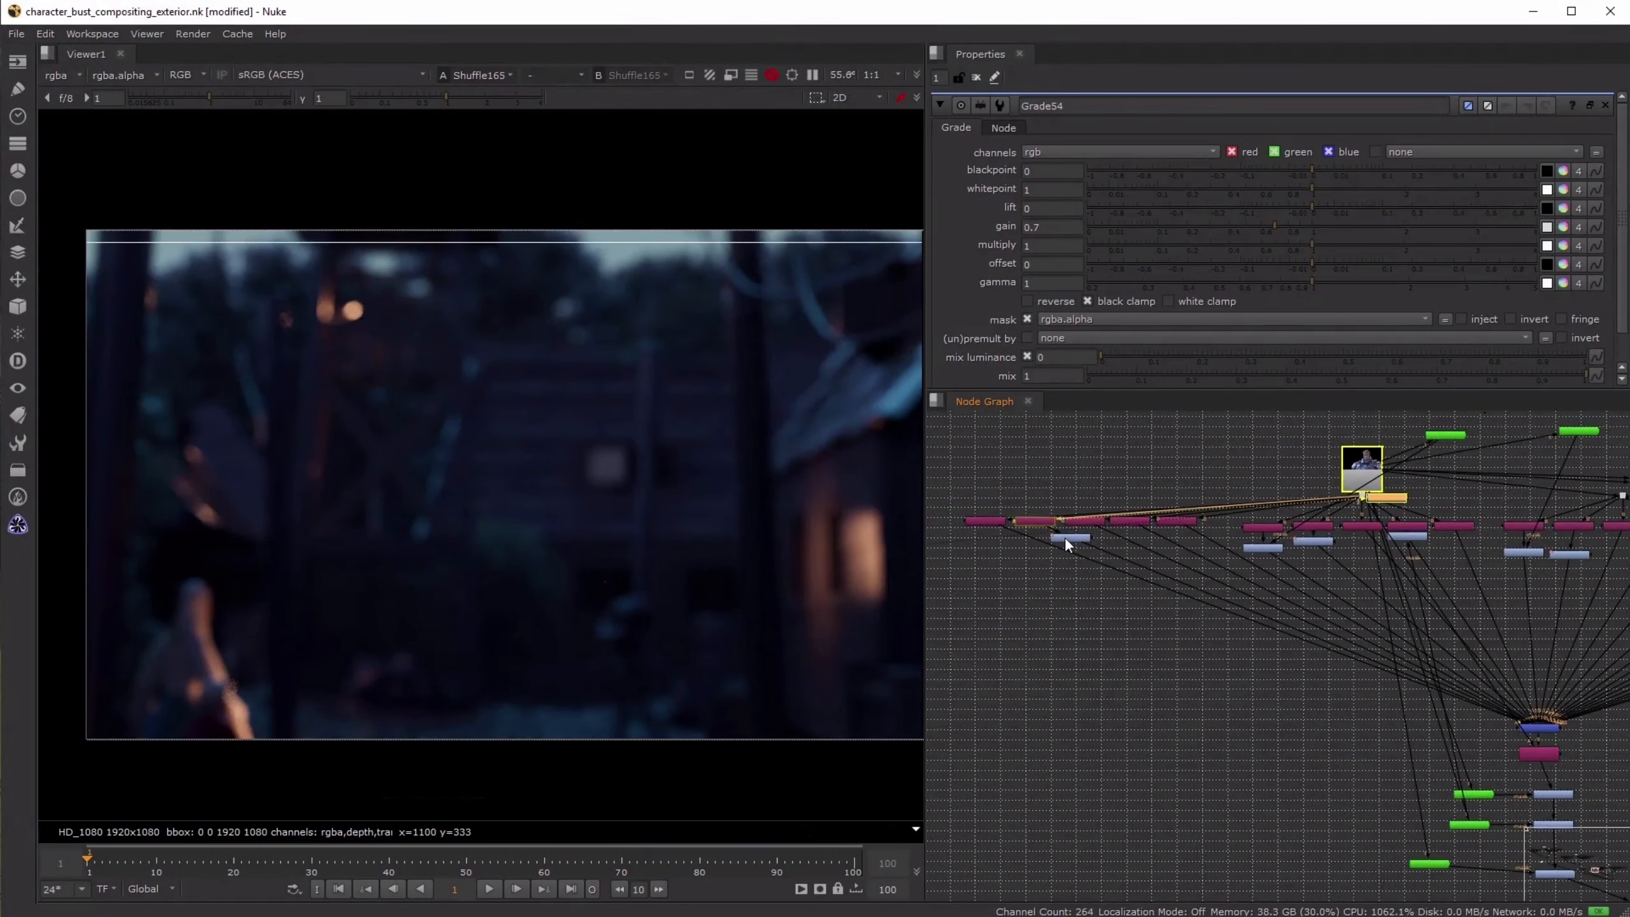
key(1)
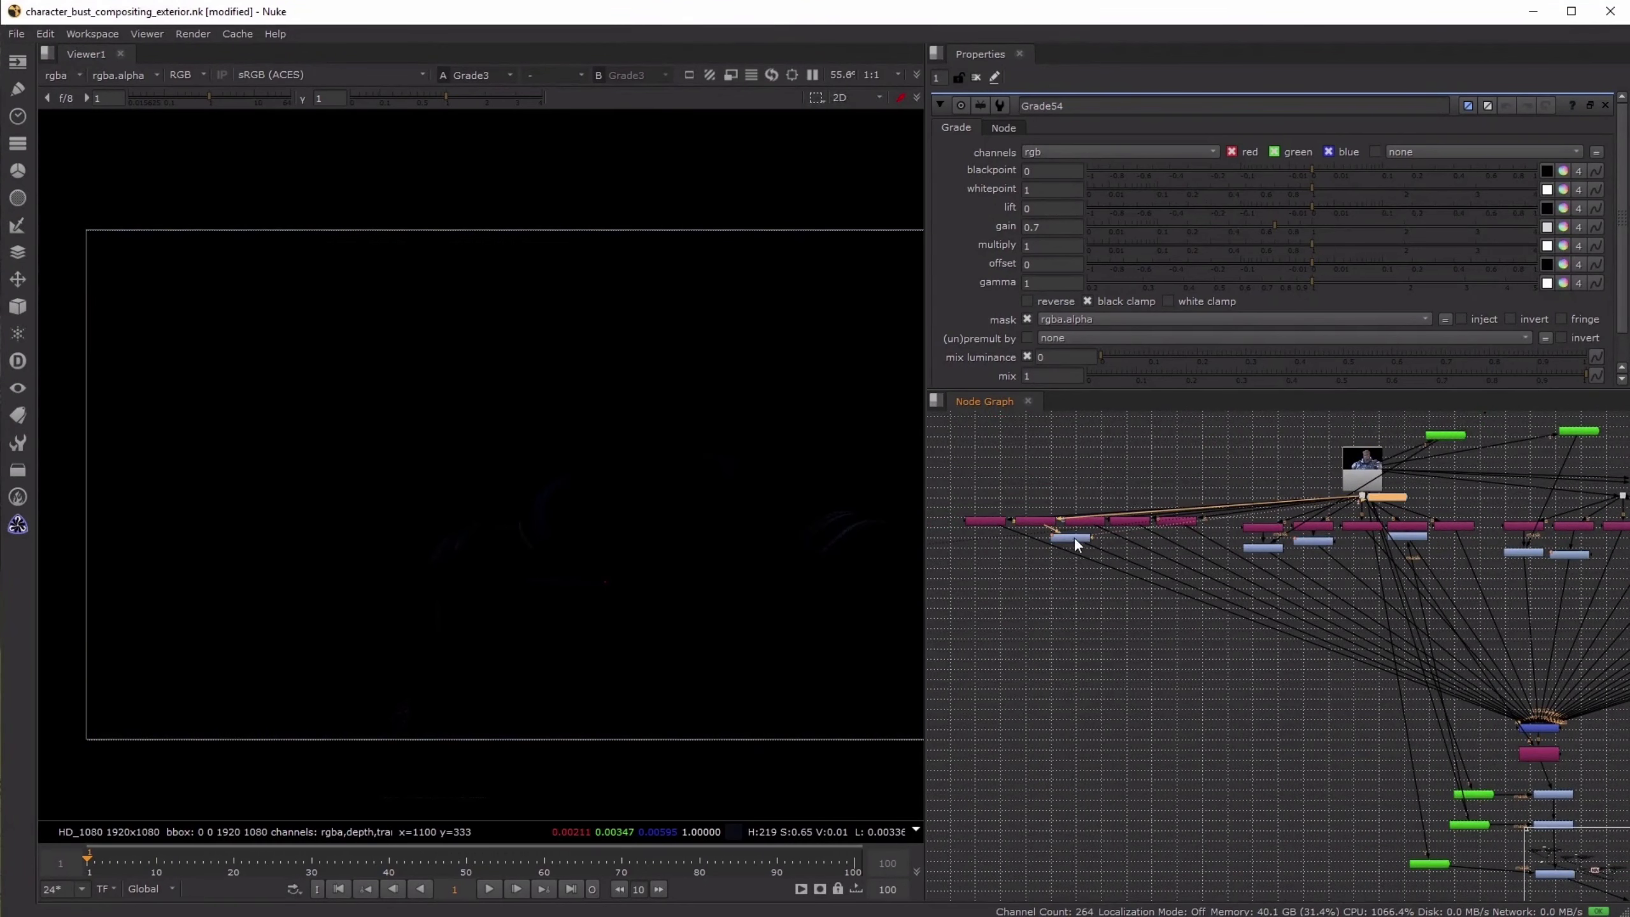
- Compare the hero's Shuffle160 light pass with its masked Grade55 result in the viewer
click(1267, 528)
key(1)
scroll(1270, 548, up, 3)
click(1273, 553)
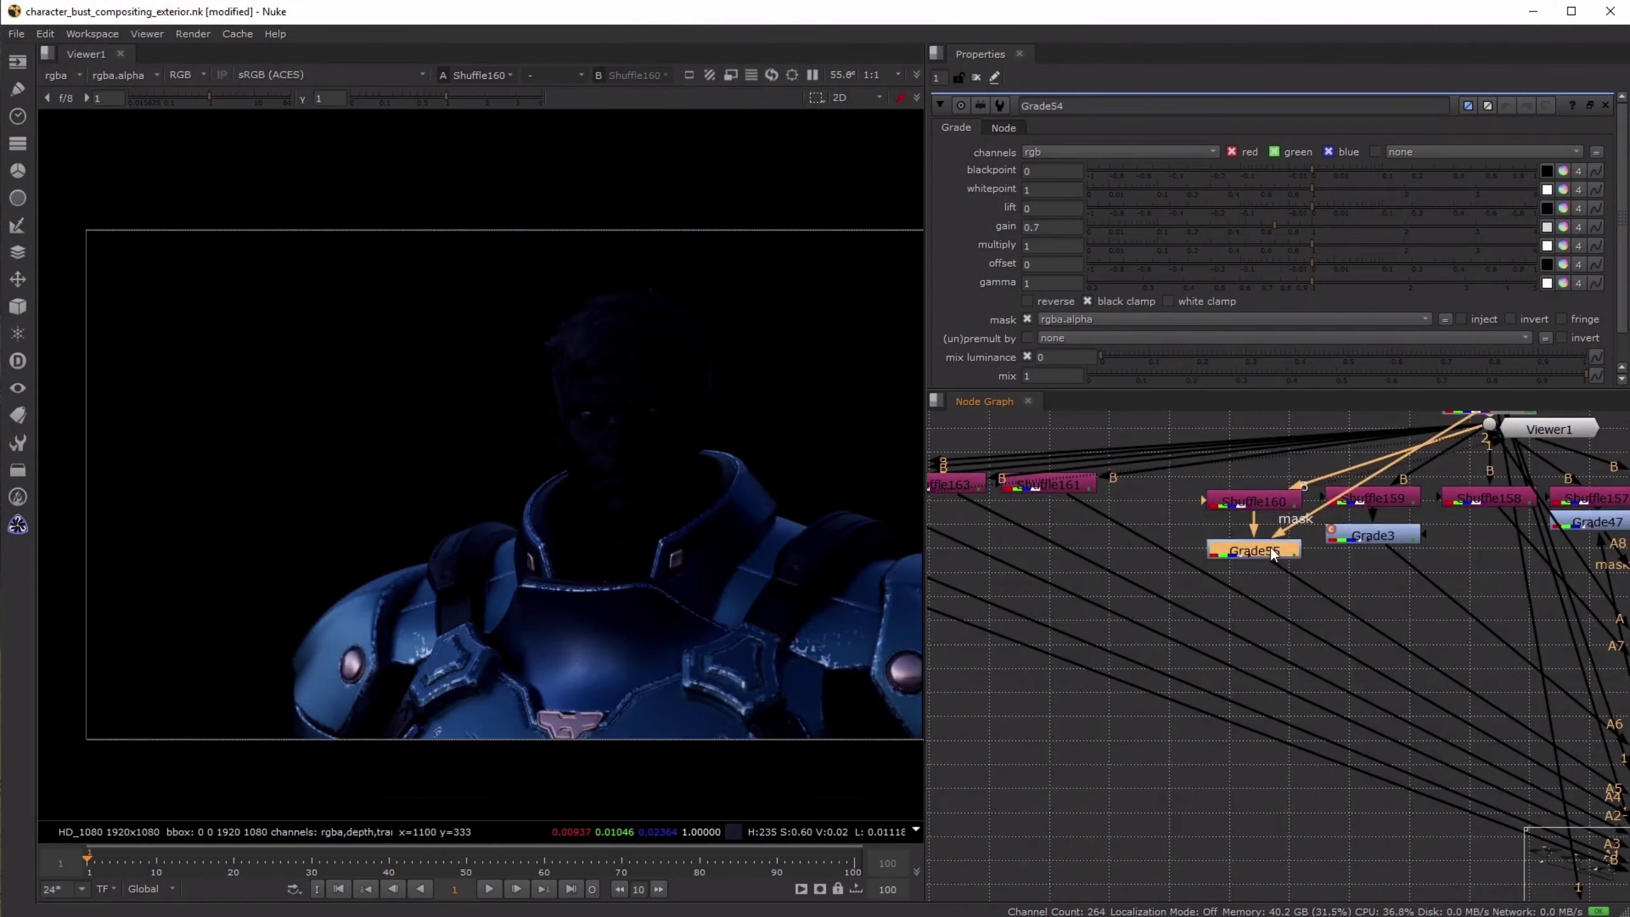
key(1)
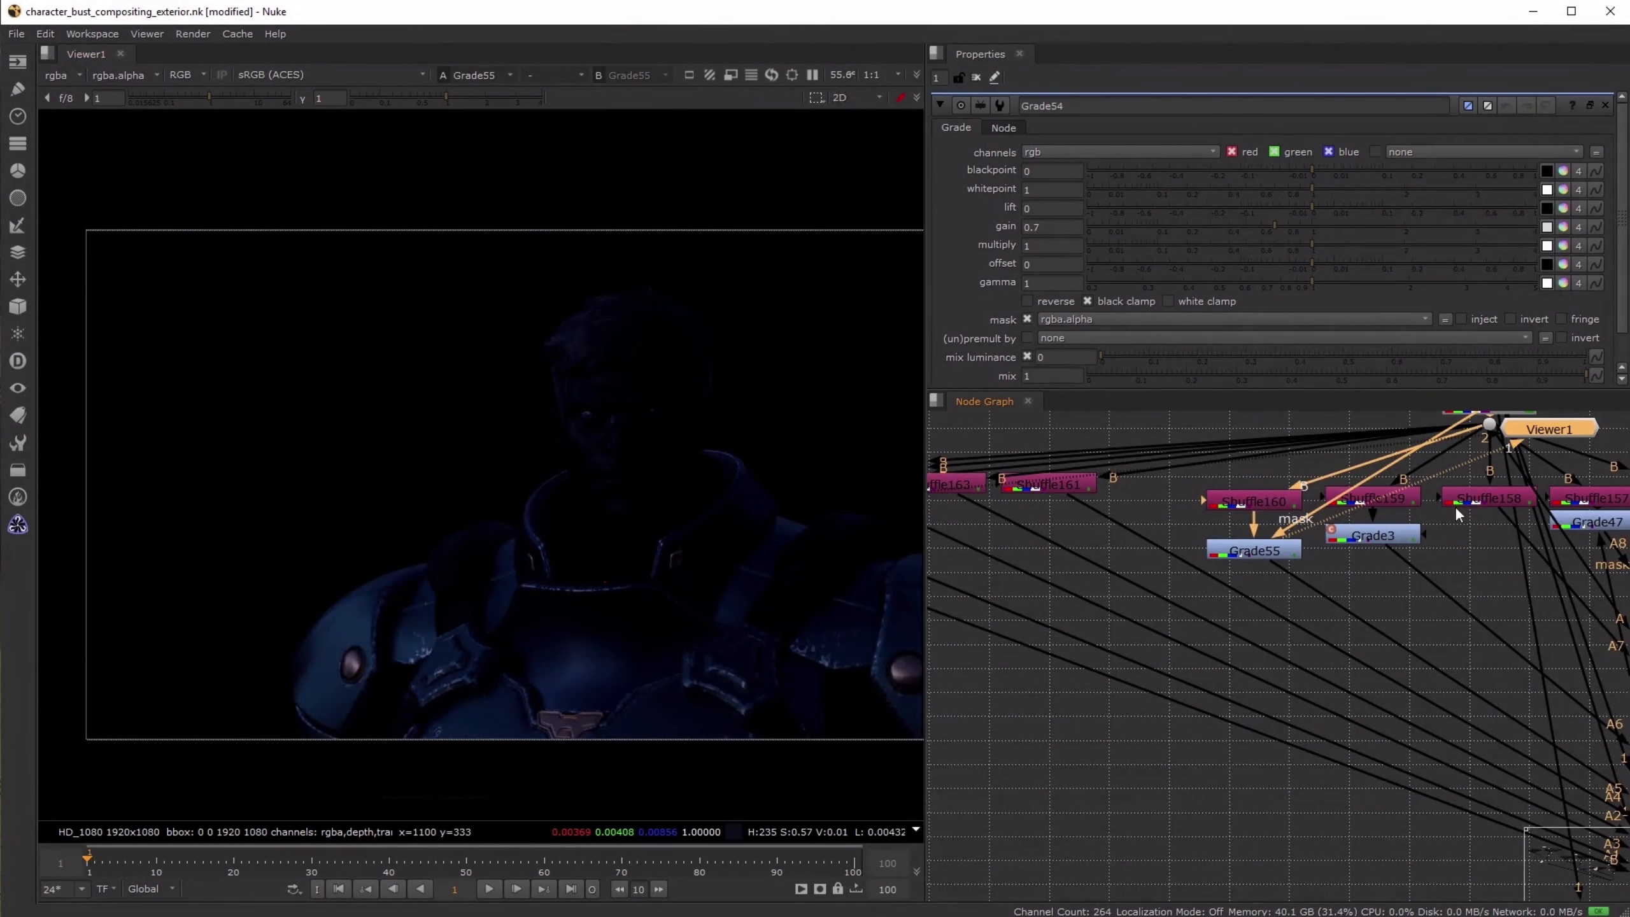
- View Shuffle159 with its Grade3 correction, and Shuffle157 with its Grade47 correction
click(1390, 501)
key(1)
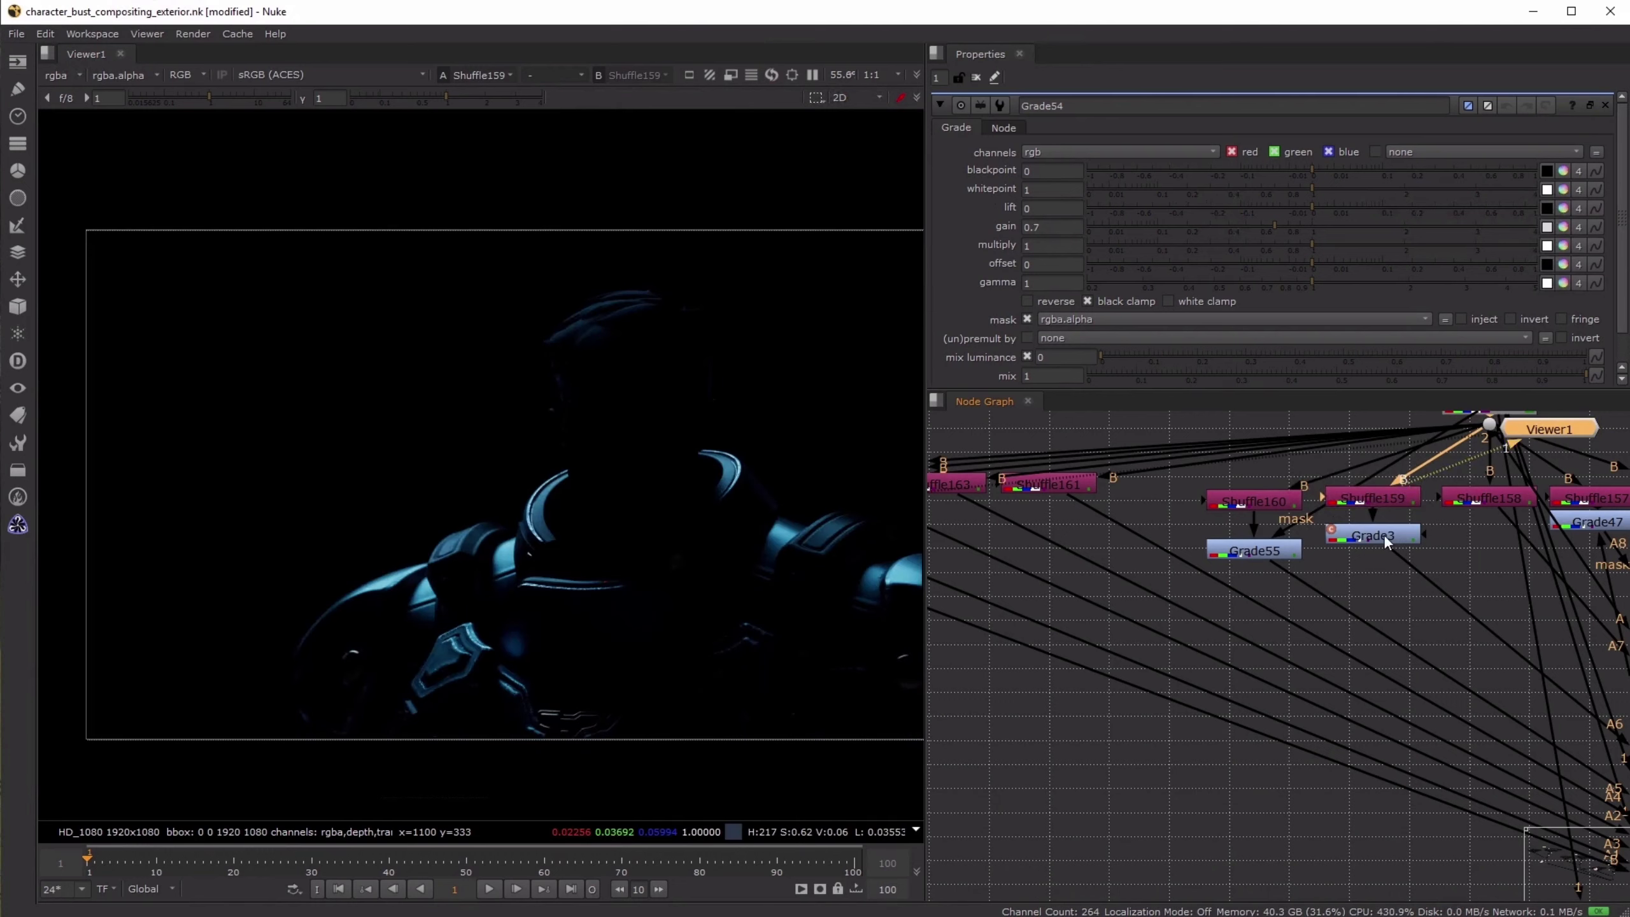
click(1392, 538)
key(1)
click(1490, 502)
middle_drag(1462, 559, 1217, 564)
click(1357, 497)
key(1)
click(1369, 526)
key(1)
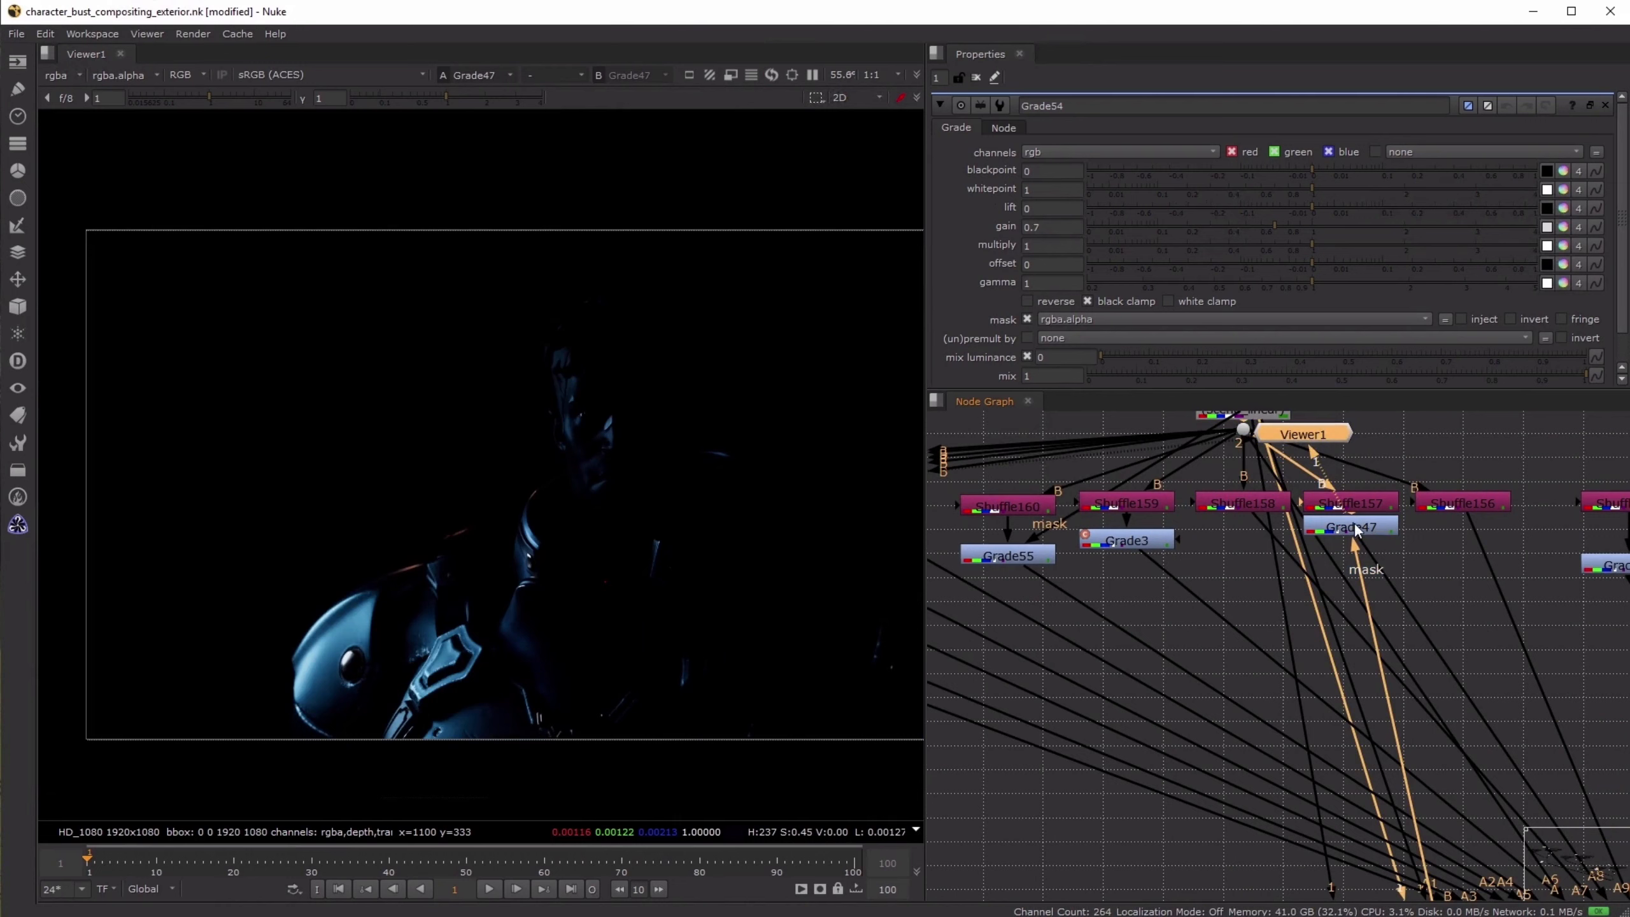
- Toggle Grade47 off and on repeatedly while zoomed in on the hero's hair and face
click(1355, 524)
key(d)
scroll(541, 400, up, 5)
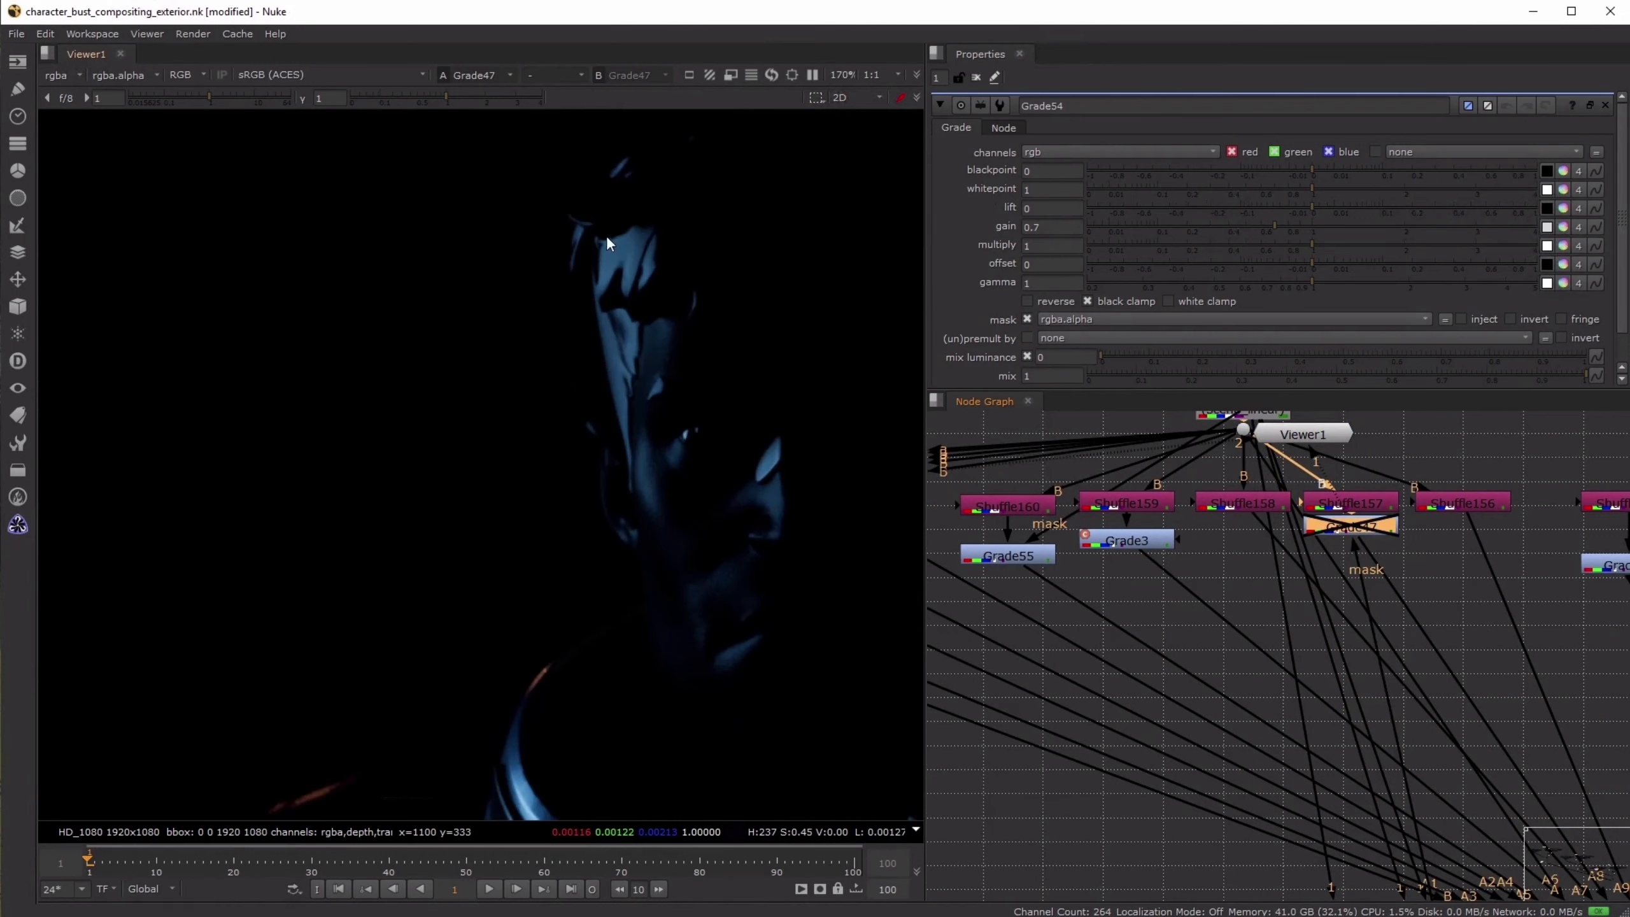
key(d)
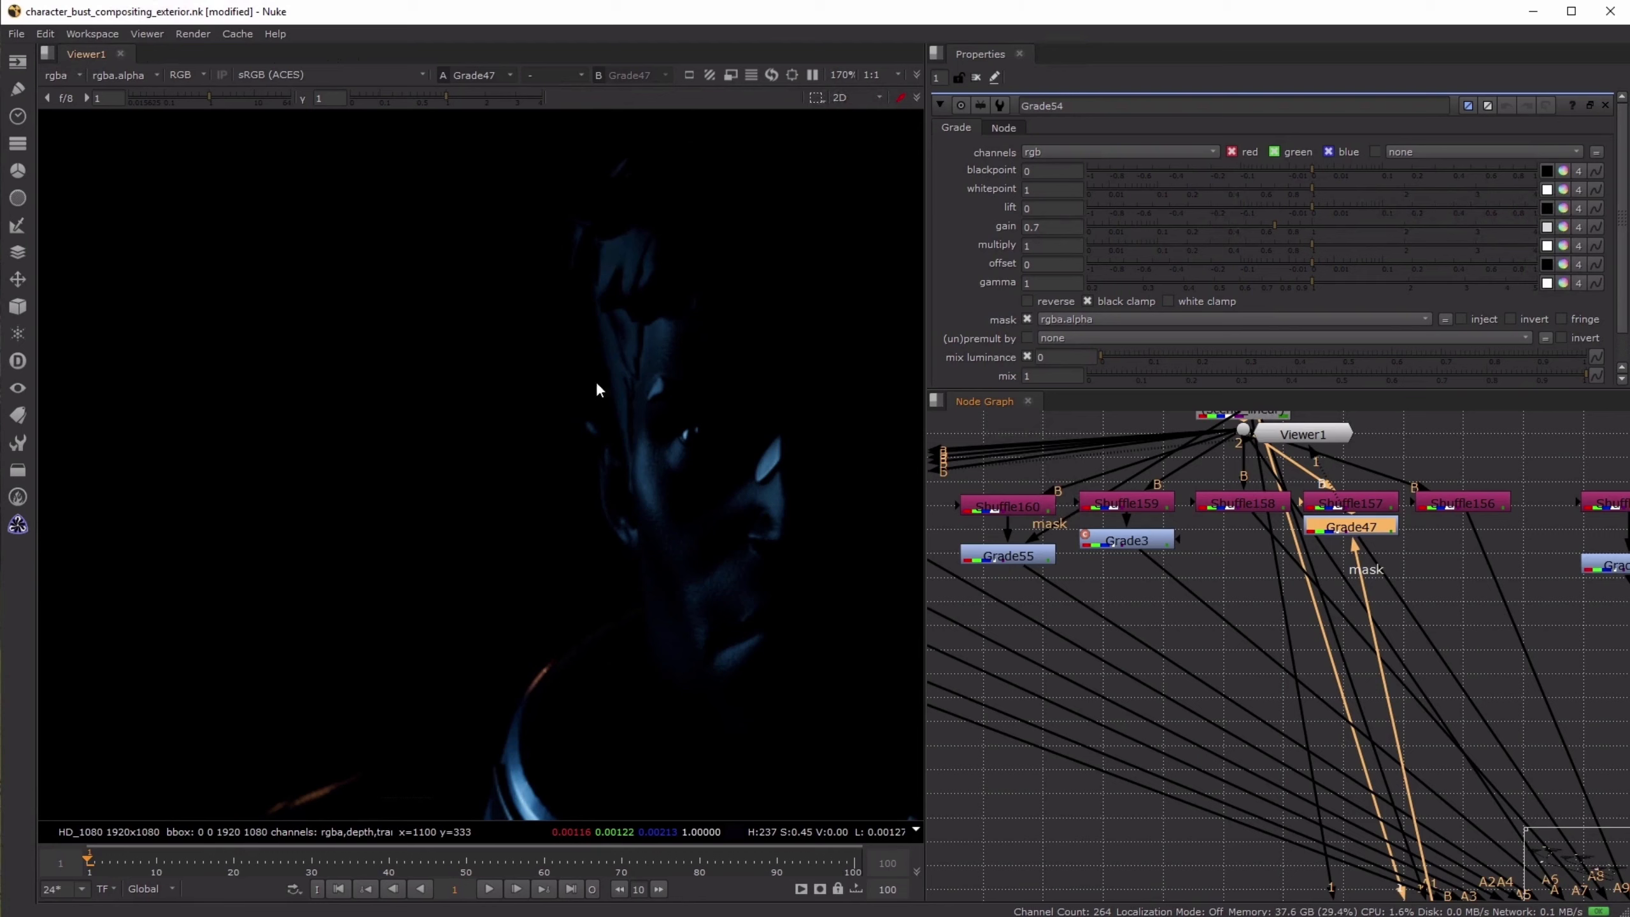
key(d)
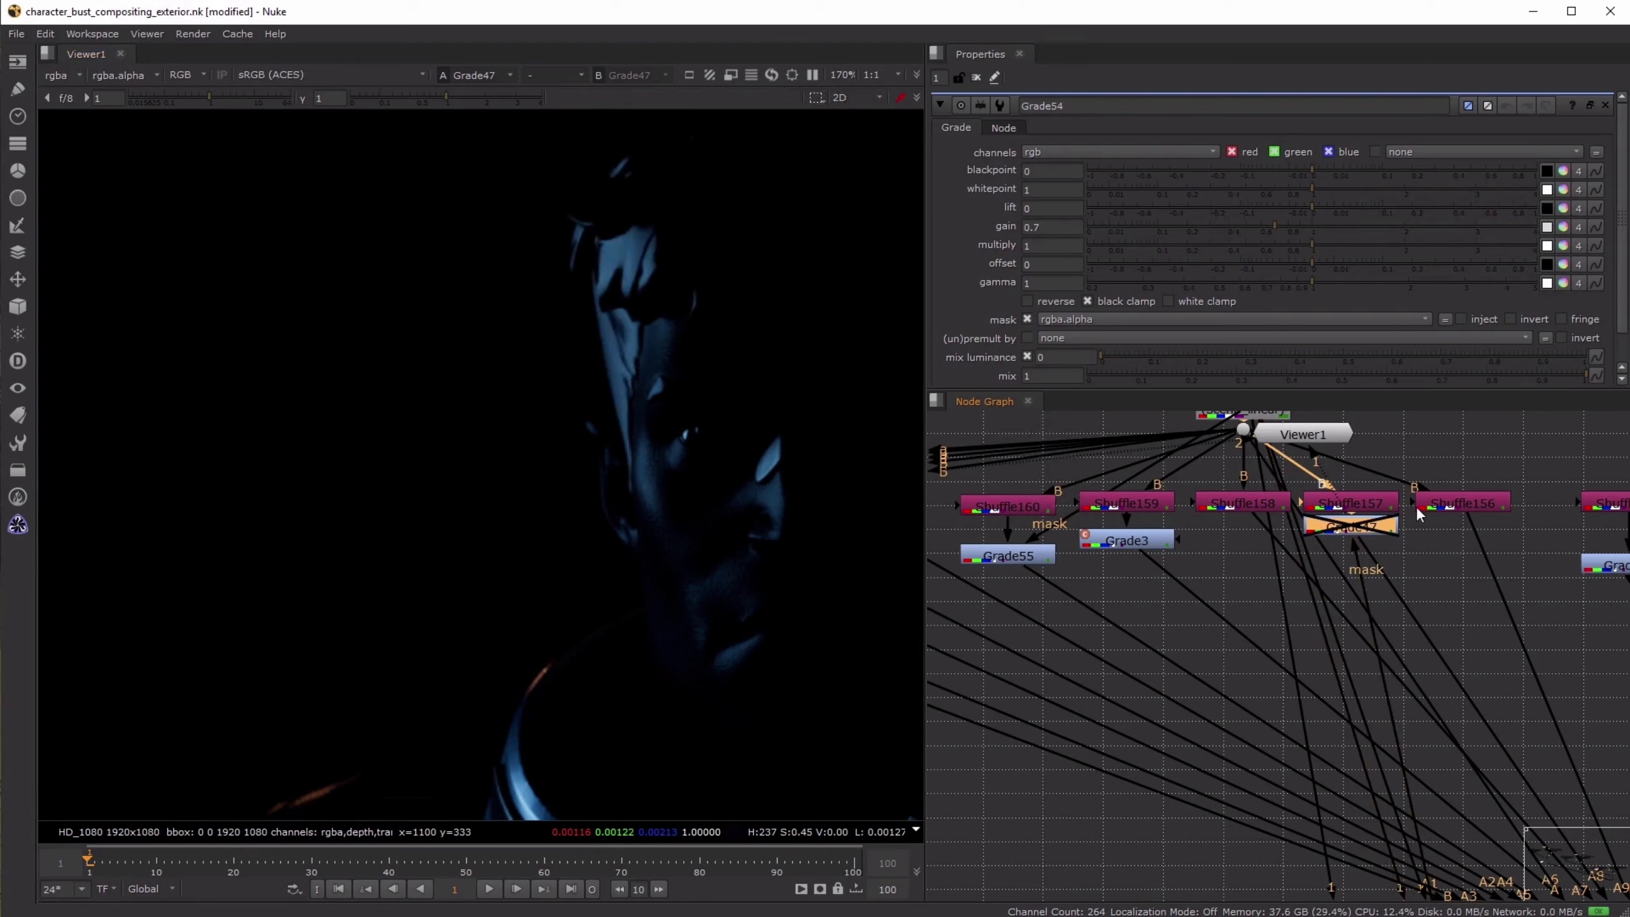
key(d)
- View the Shuffle155 face light pass and toggle its masked Grade52 off and on to compare
scroll(1406, 535, down, 3)
middle_drag(1547, 558, 1257, 542)
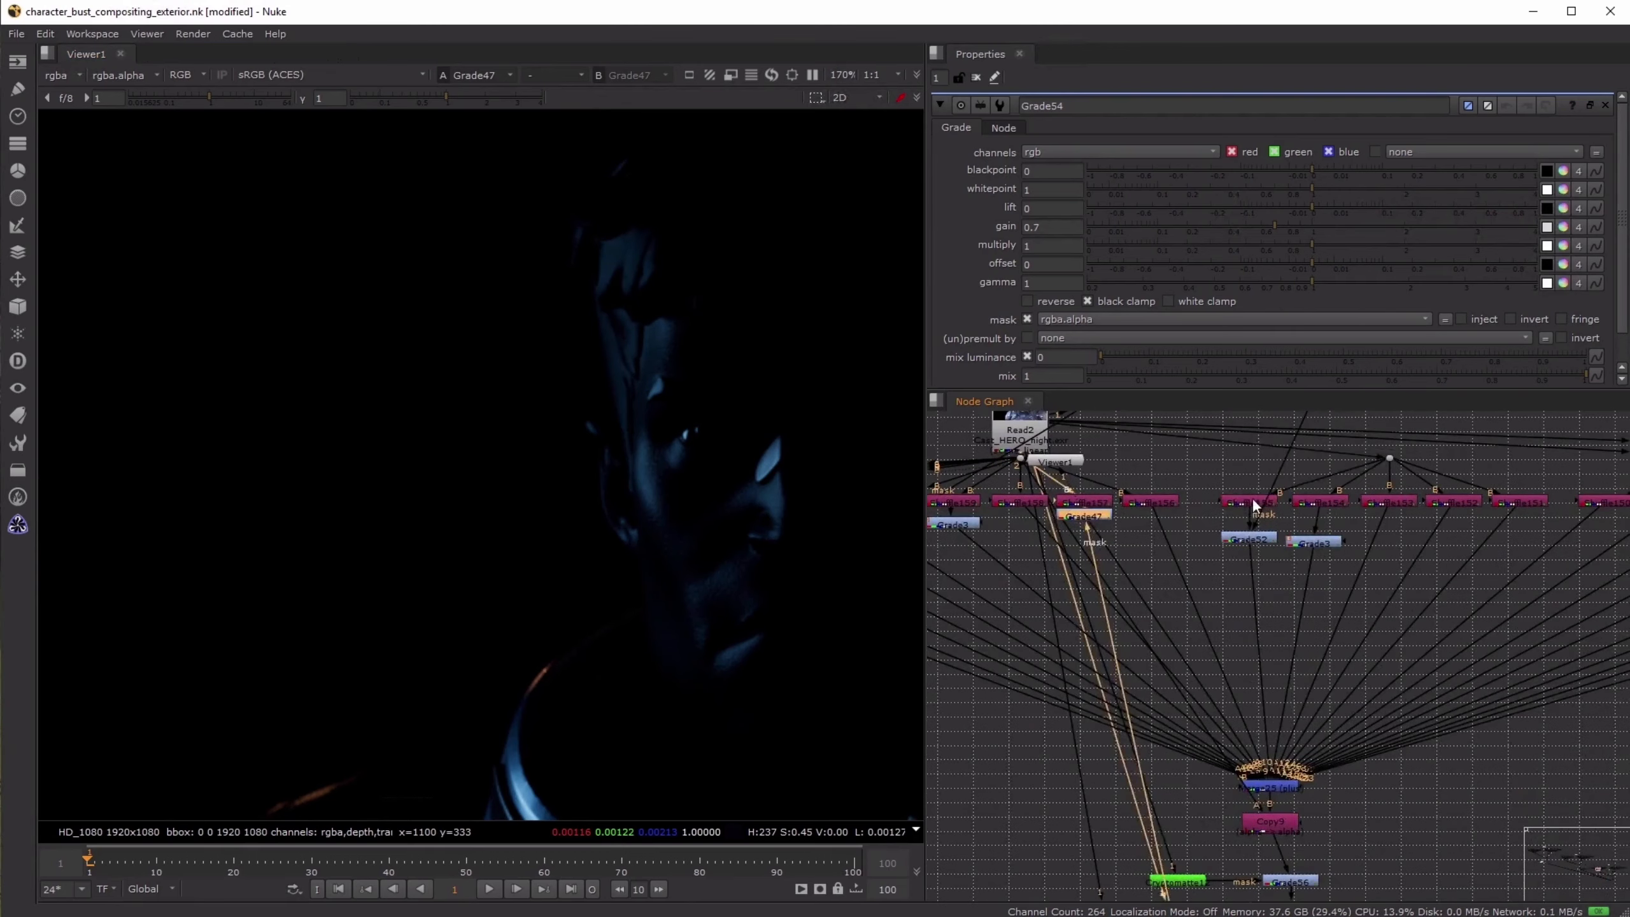
click(1253, 503)
key(1)
click(1256, 539)
key(1)
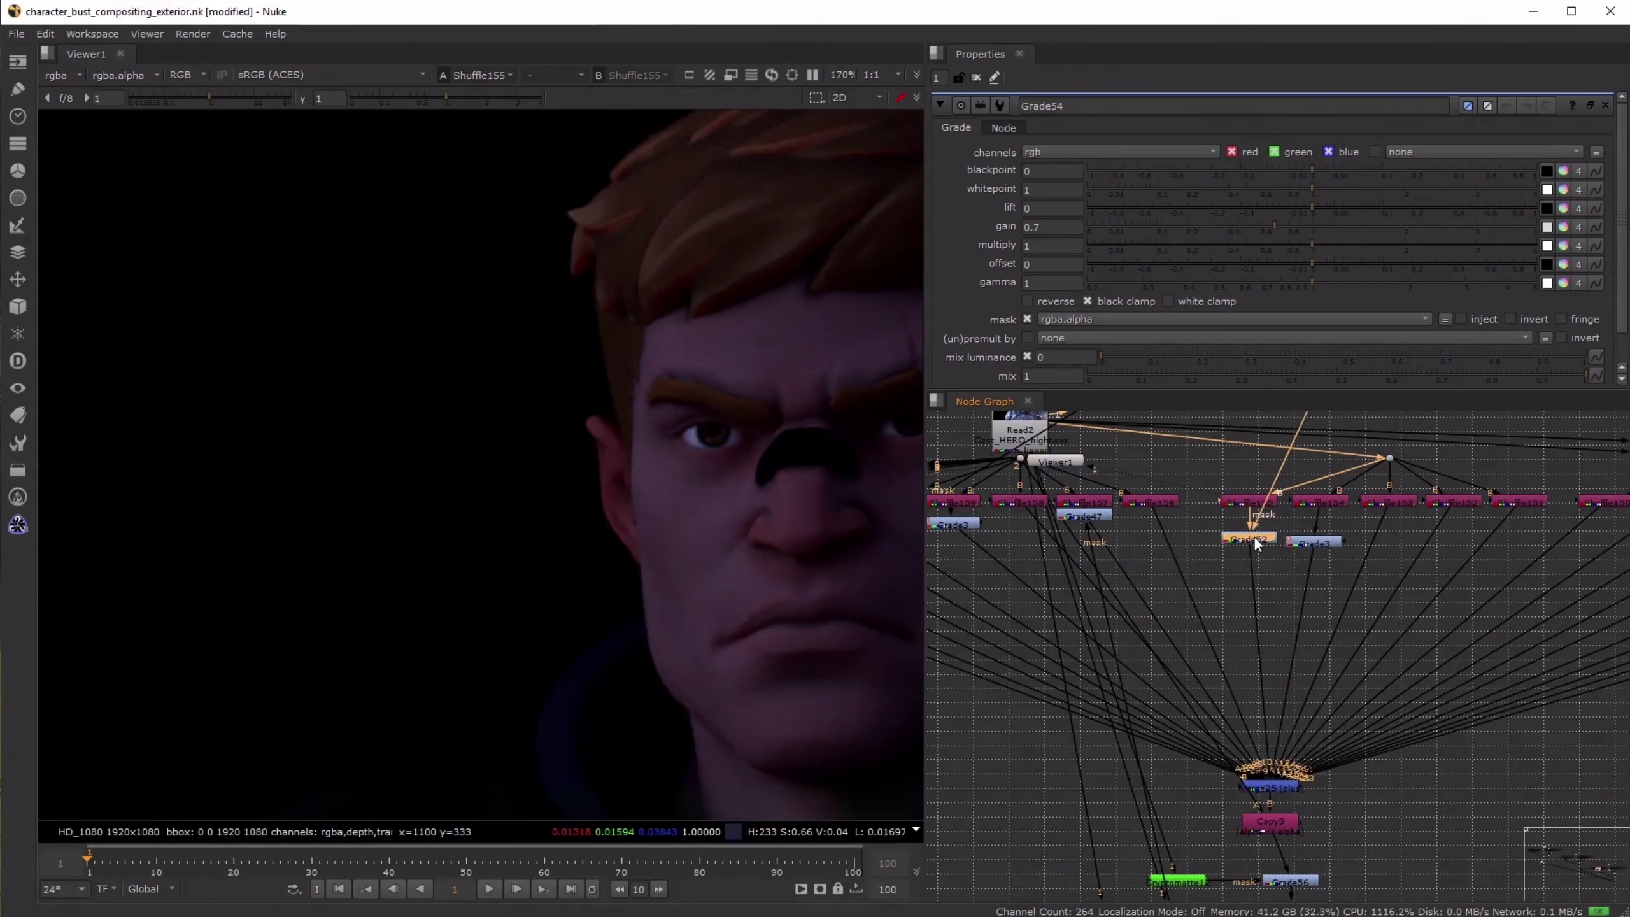
key(d)
key(d)
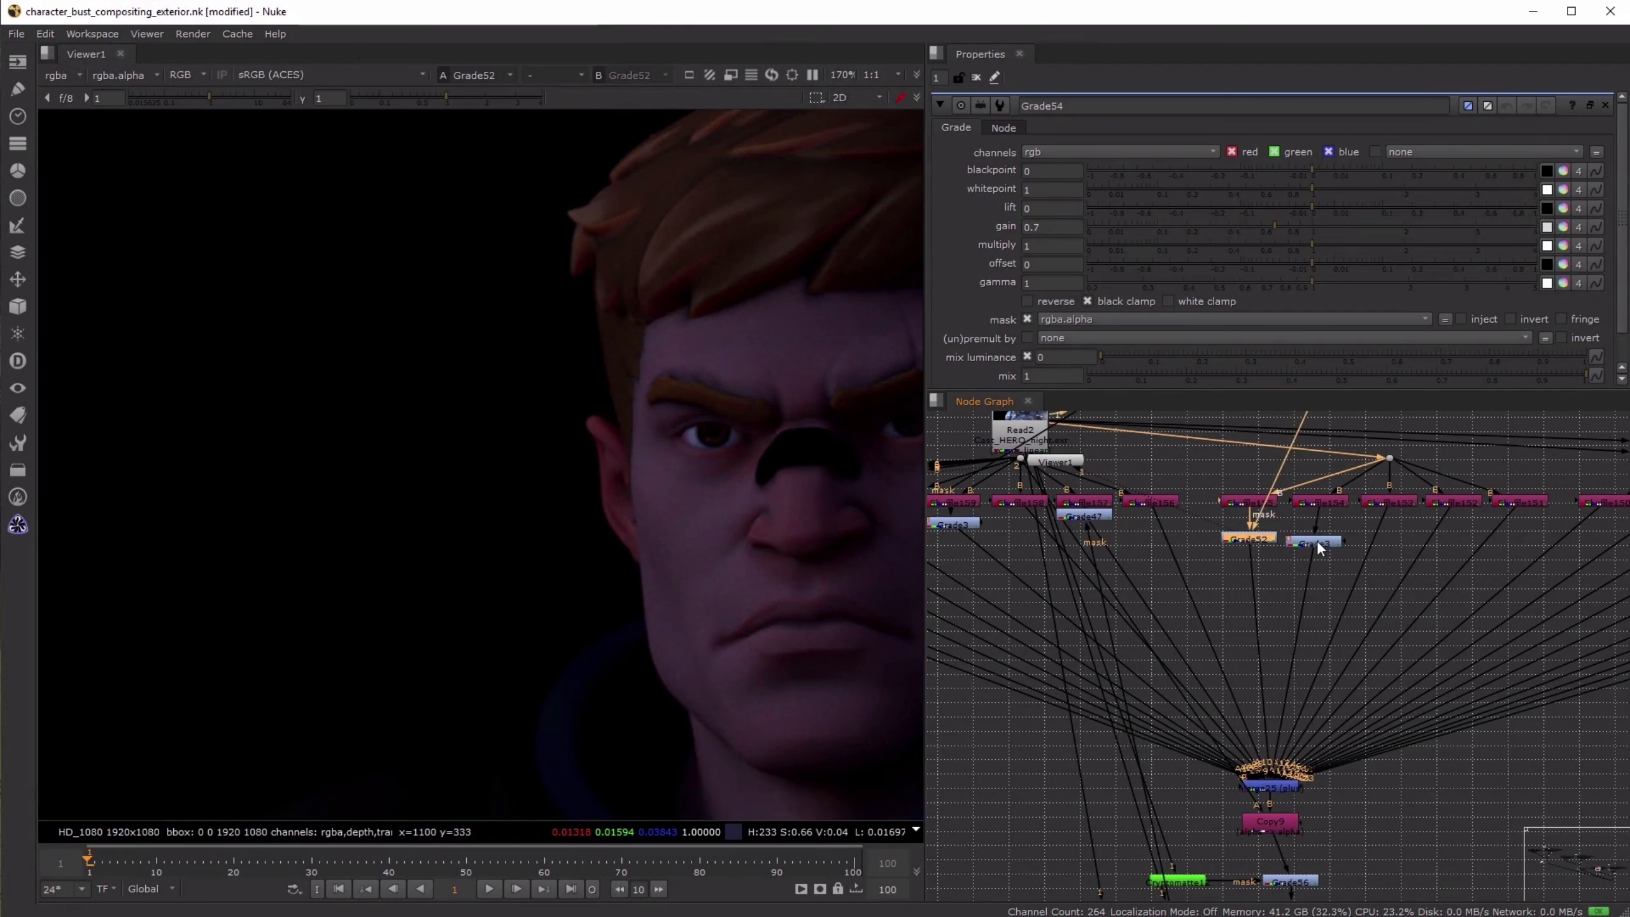
- View the Grade3 node beside Grade52, and return the viewer to Grade52
click(1313, 542)
key(1)
click(1246, 540)
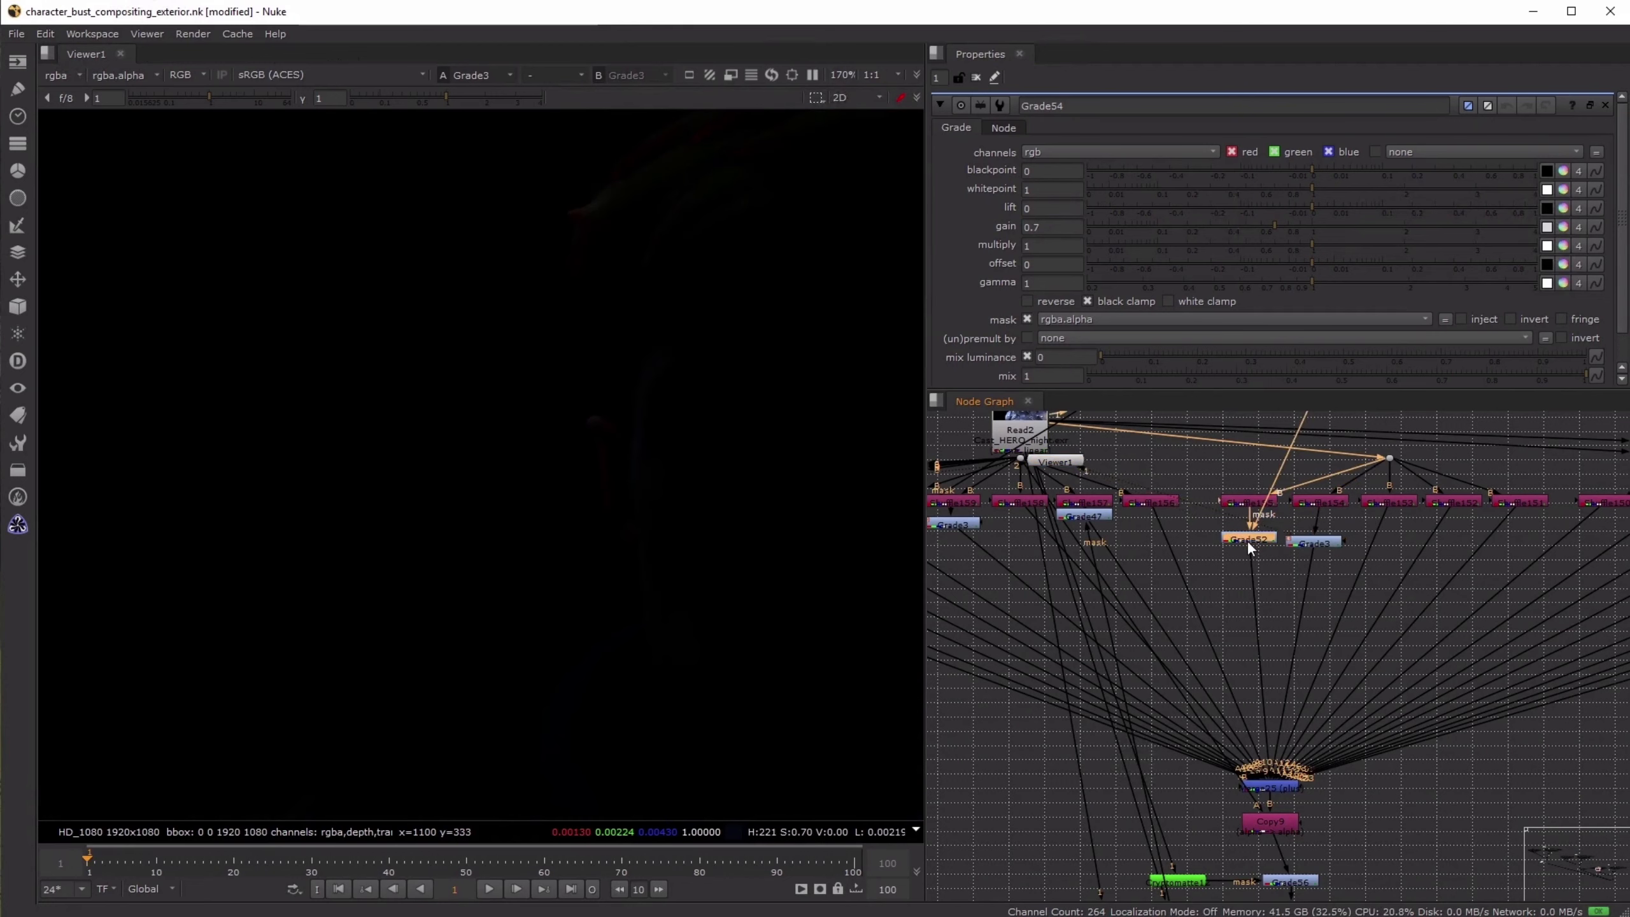
key(1)
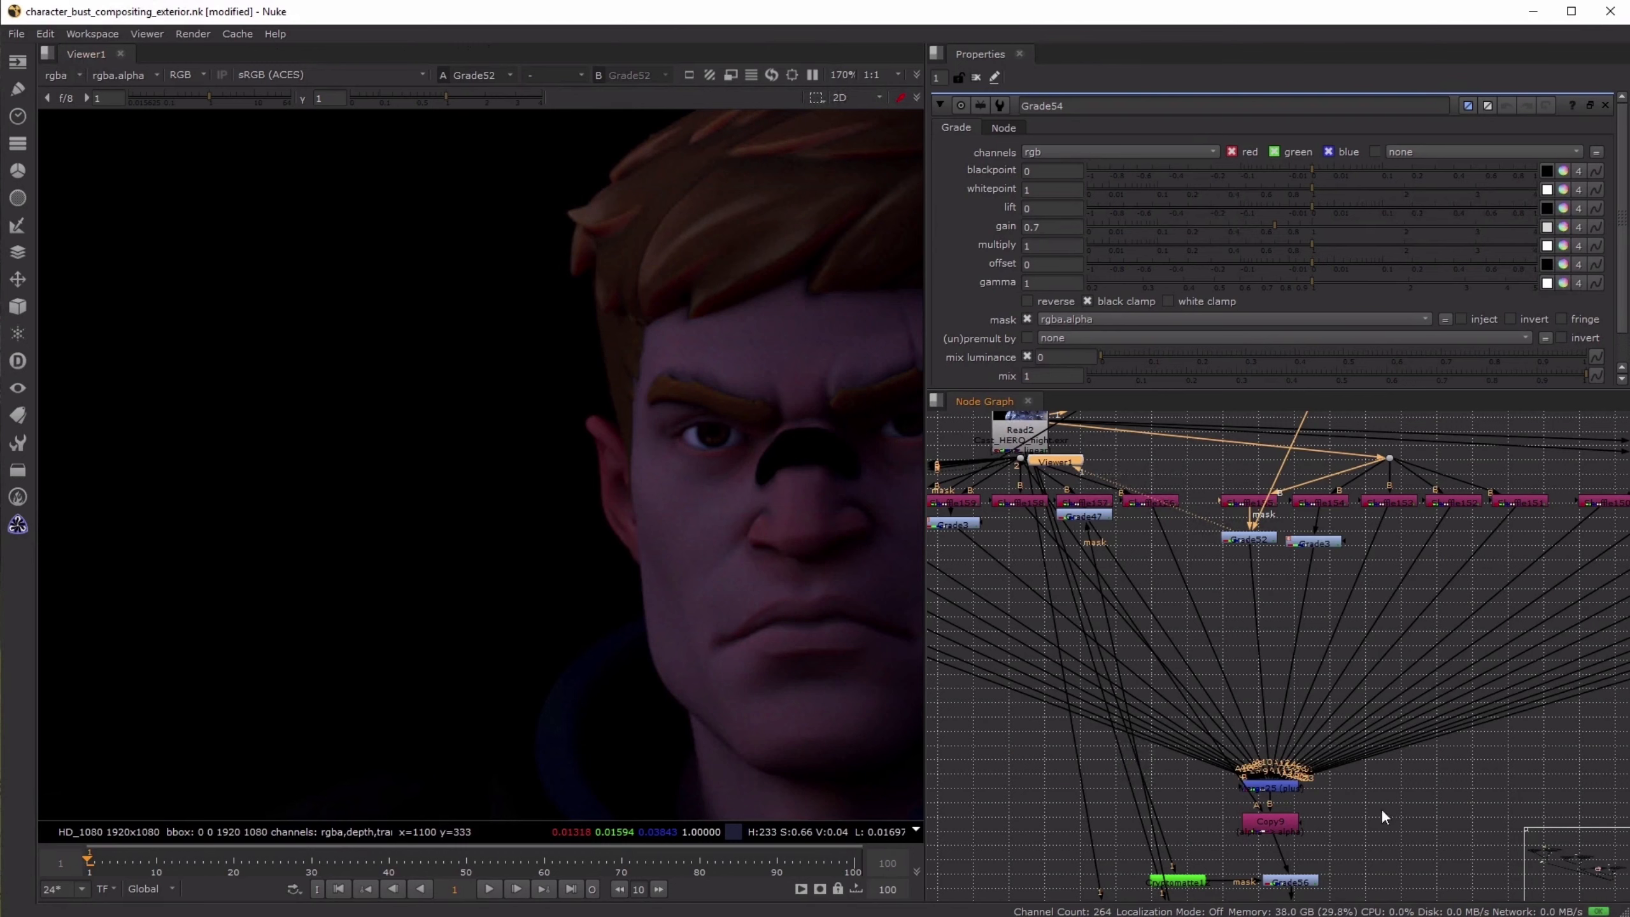
- View the recombined hero passes at Copy9 and the final Grade5 result of the hero branch
middle_drag(1419, 784, 1419, 629)
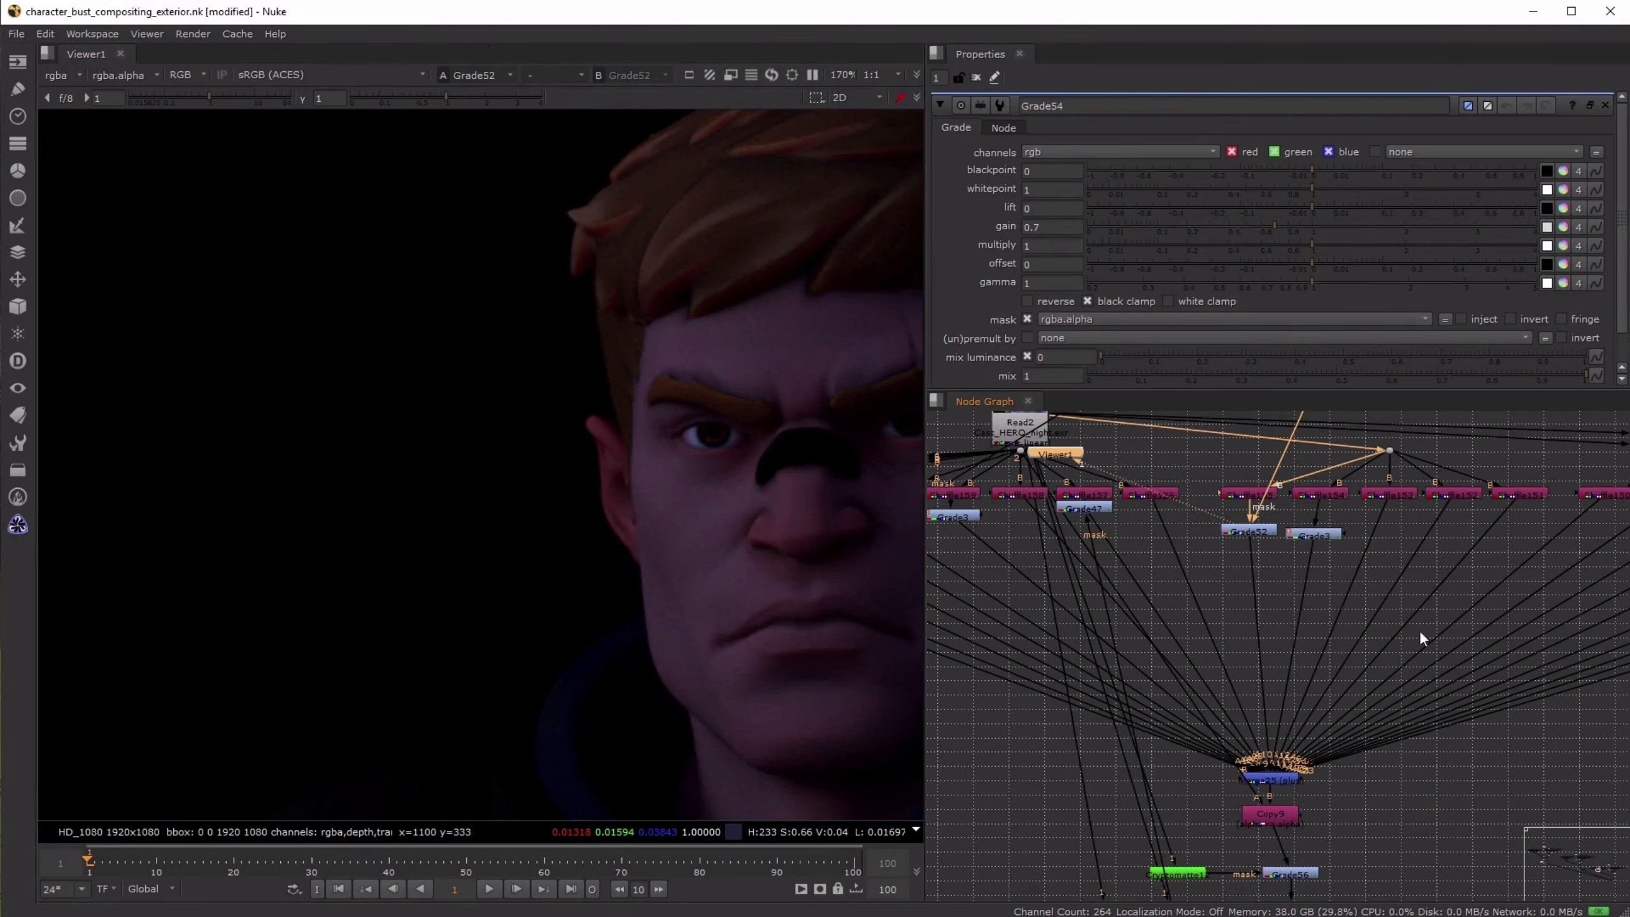
click(1280, 636)
key(1)
click(1303, 804)
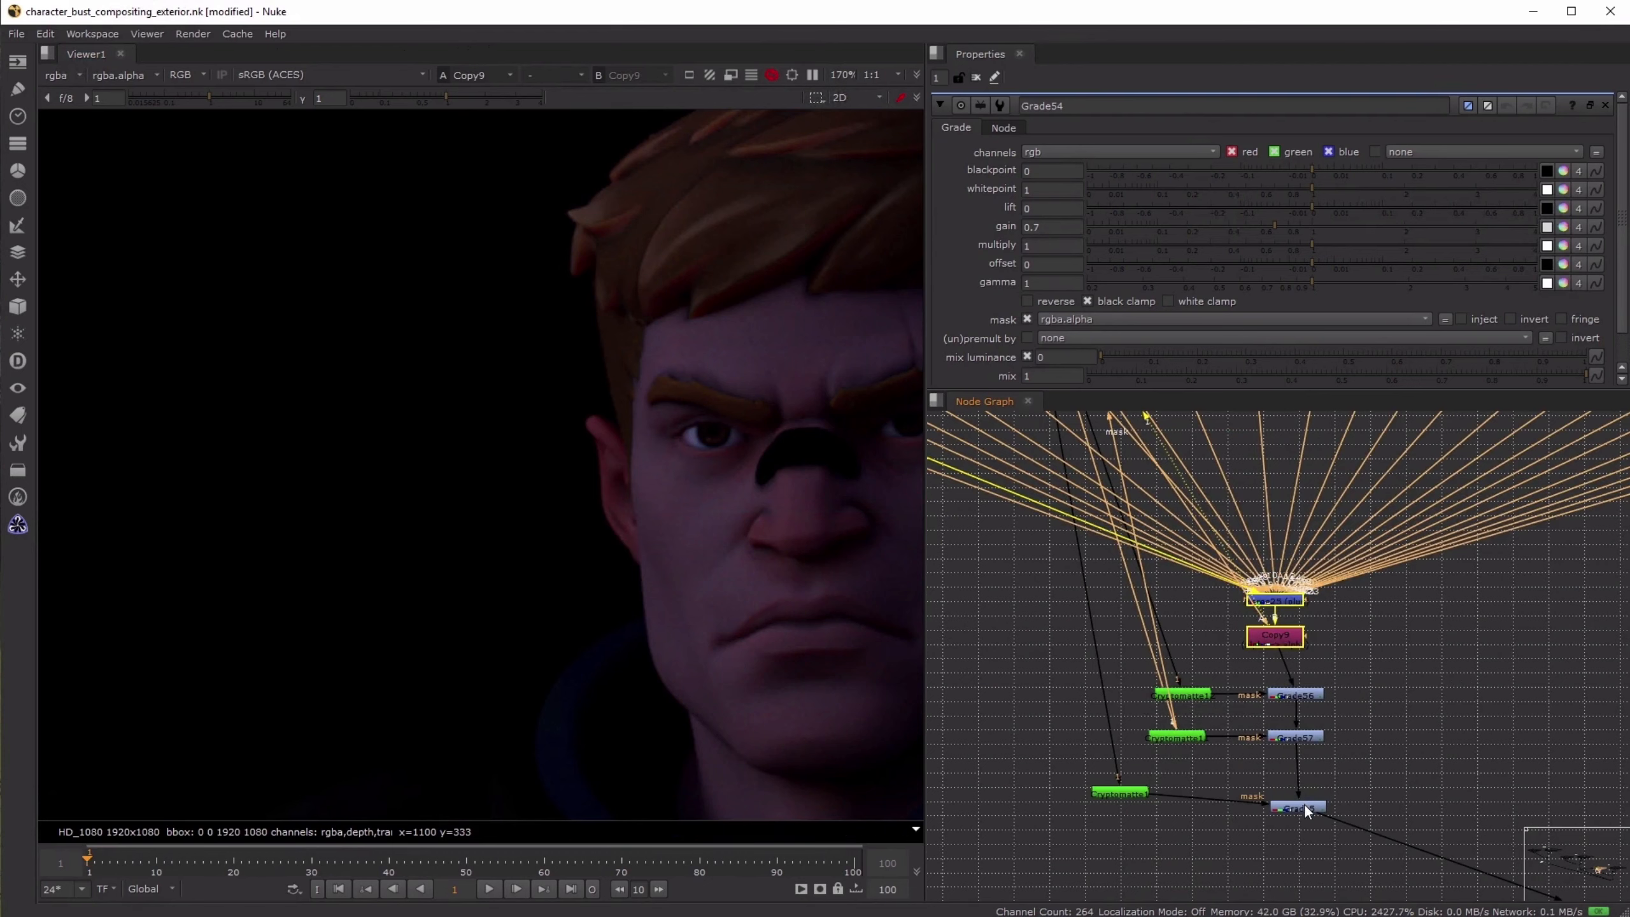
key(1)
click(1363, 713)
scroll(664, 573, down, 2)
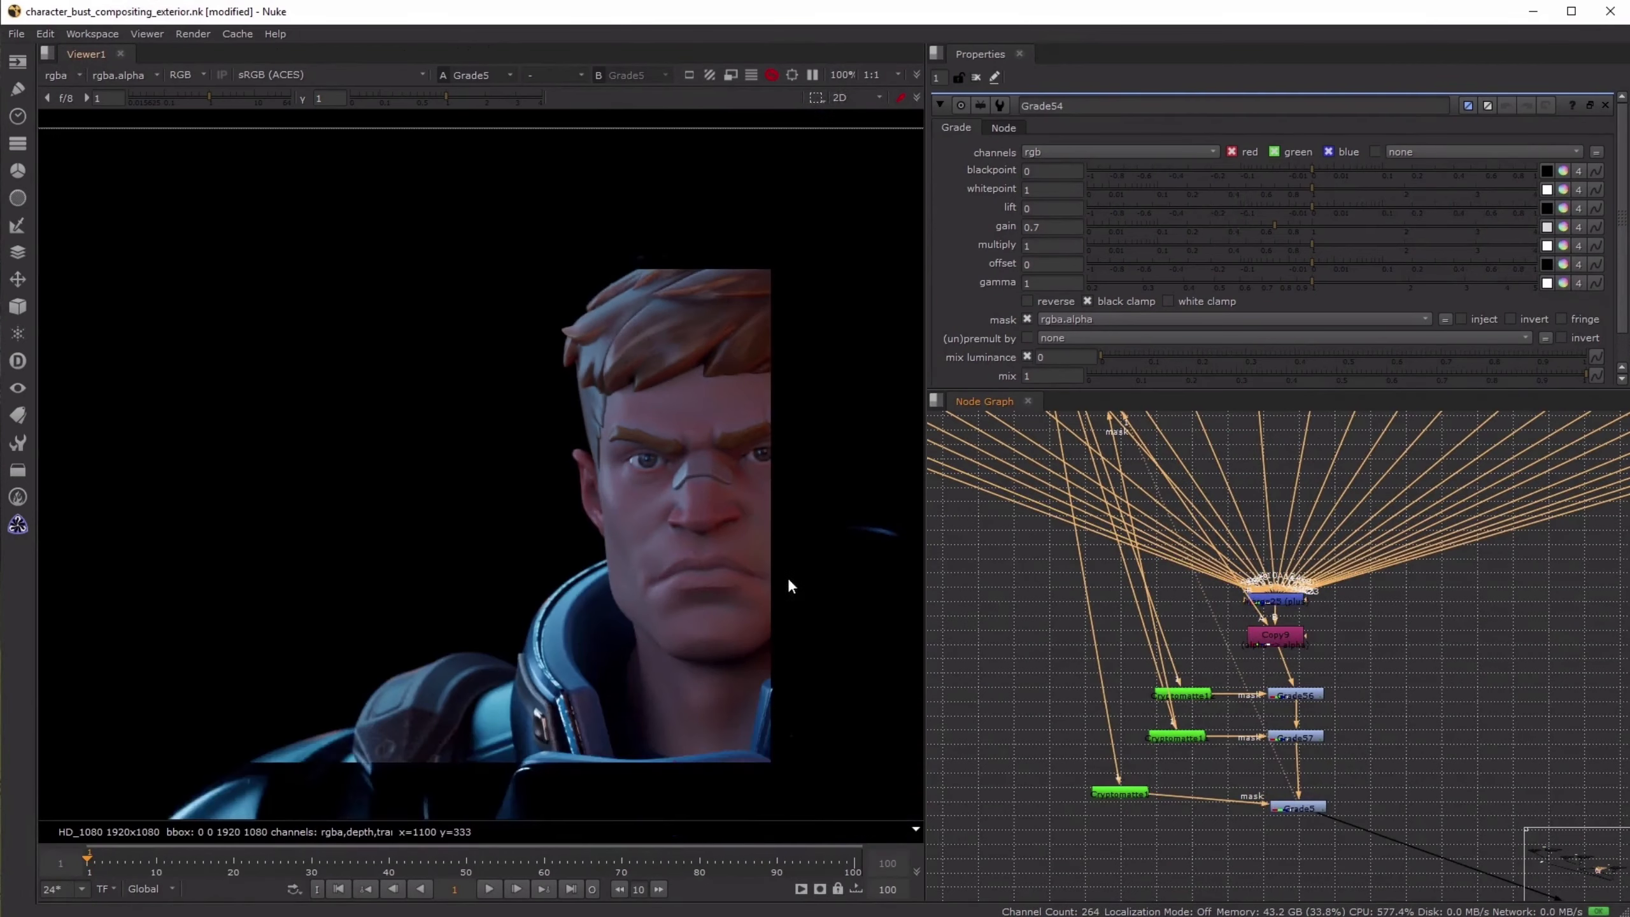
scroll(1197, 619, down, 4)
- Compare the Grade5 hero result with the original Read2 render by alternating viewer inputs over the full bust
middle_drag(1113, 437, 1188, 498)
click(1188, 497)
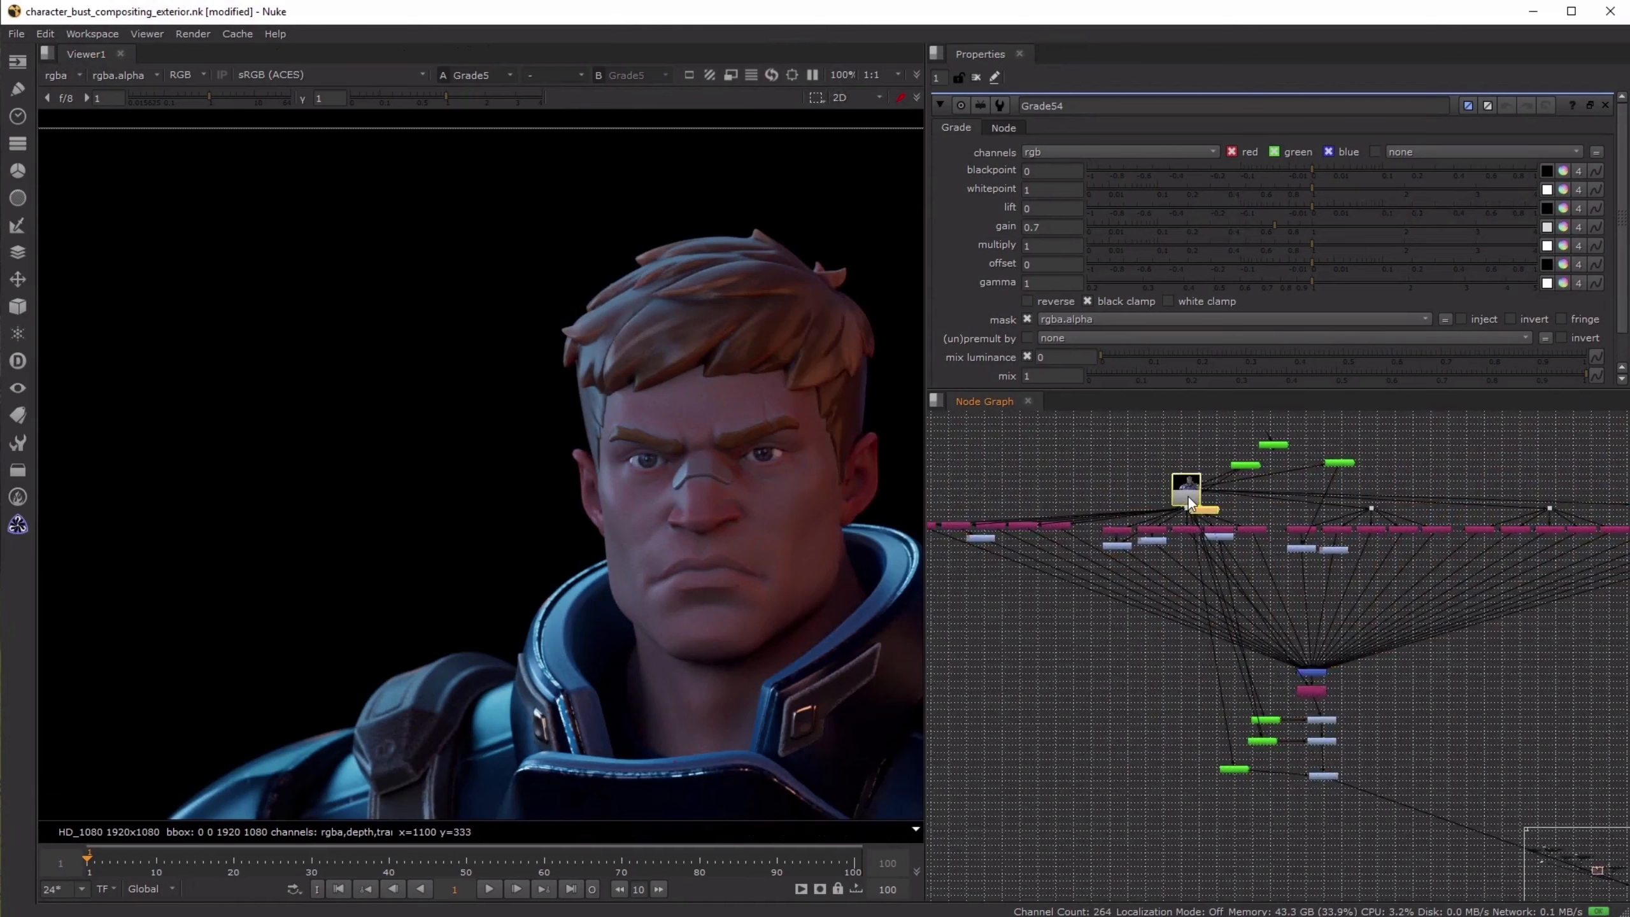
key(1)
key(1)
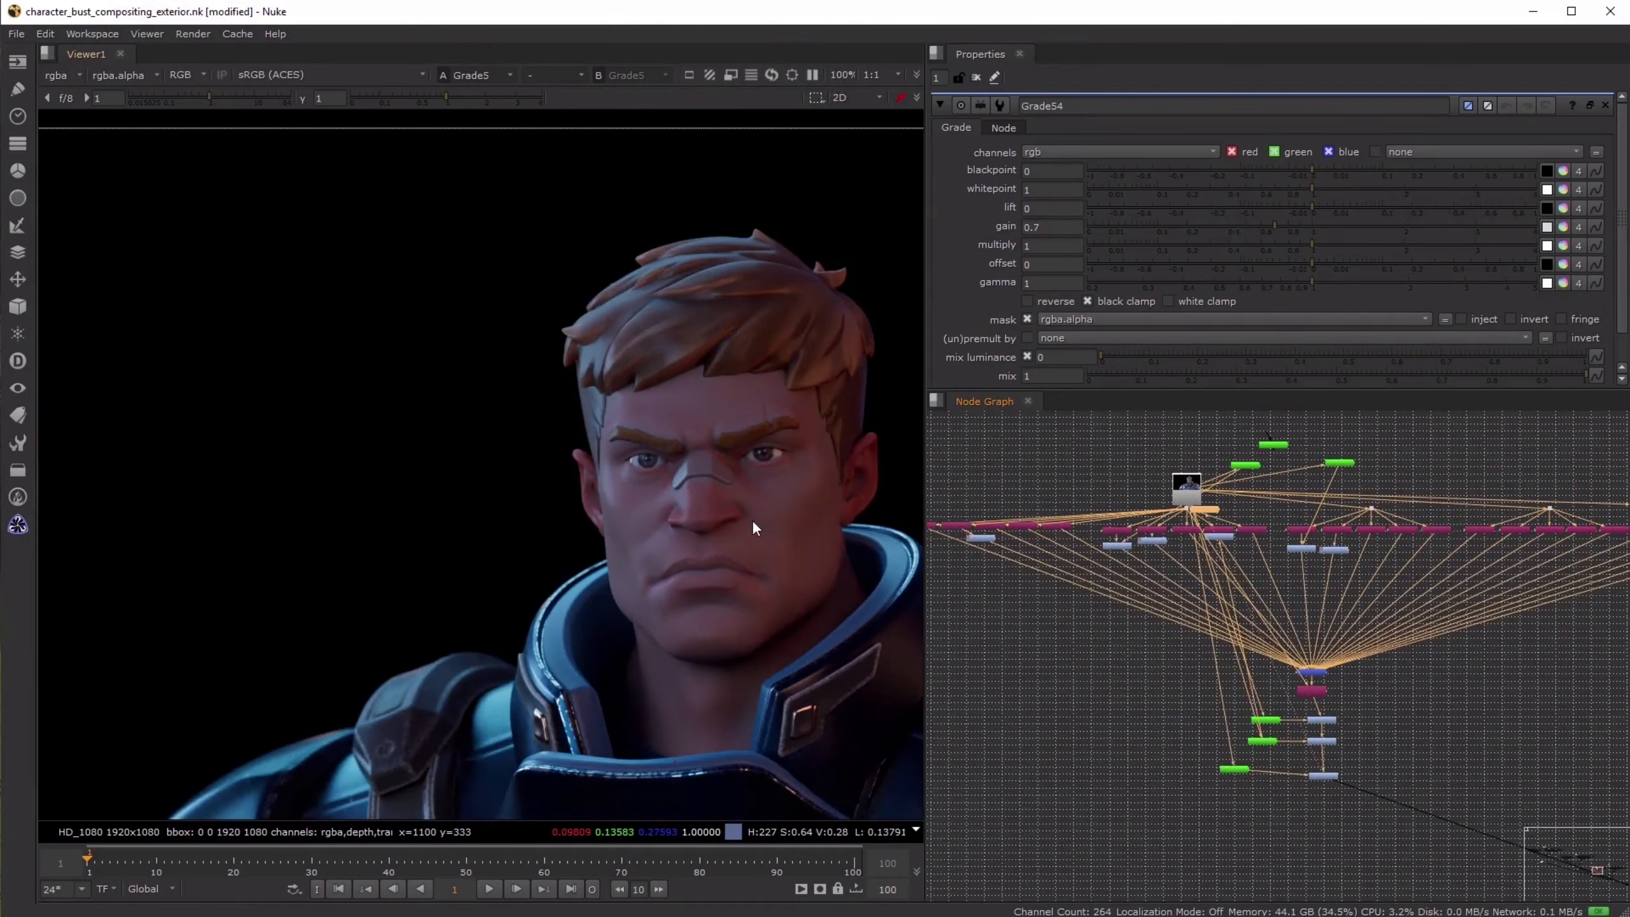
key(2)
scroll(762, 582, down, 4)
middle_drag(761, 582, 647, 502)
key(1)
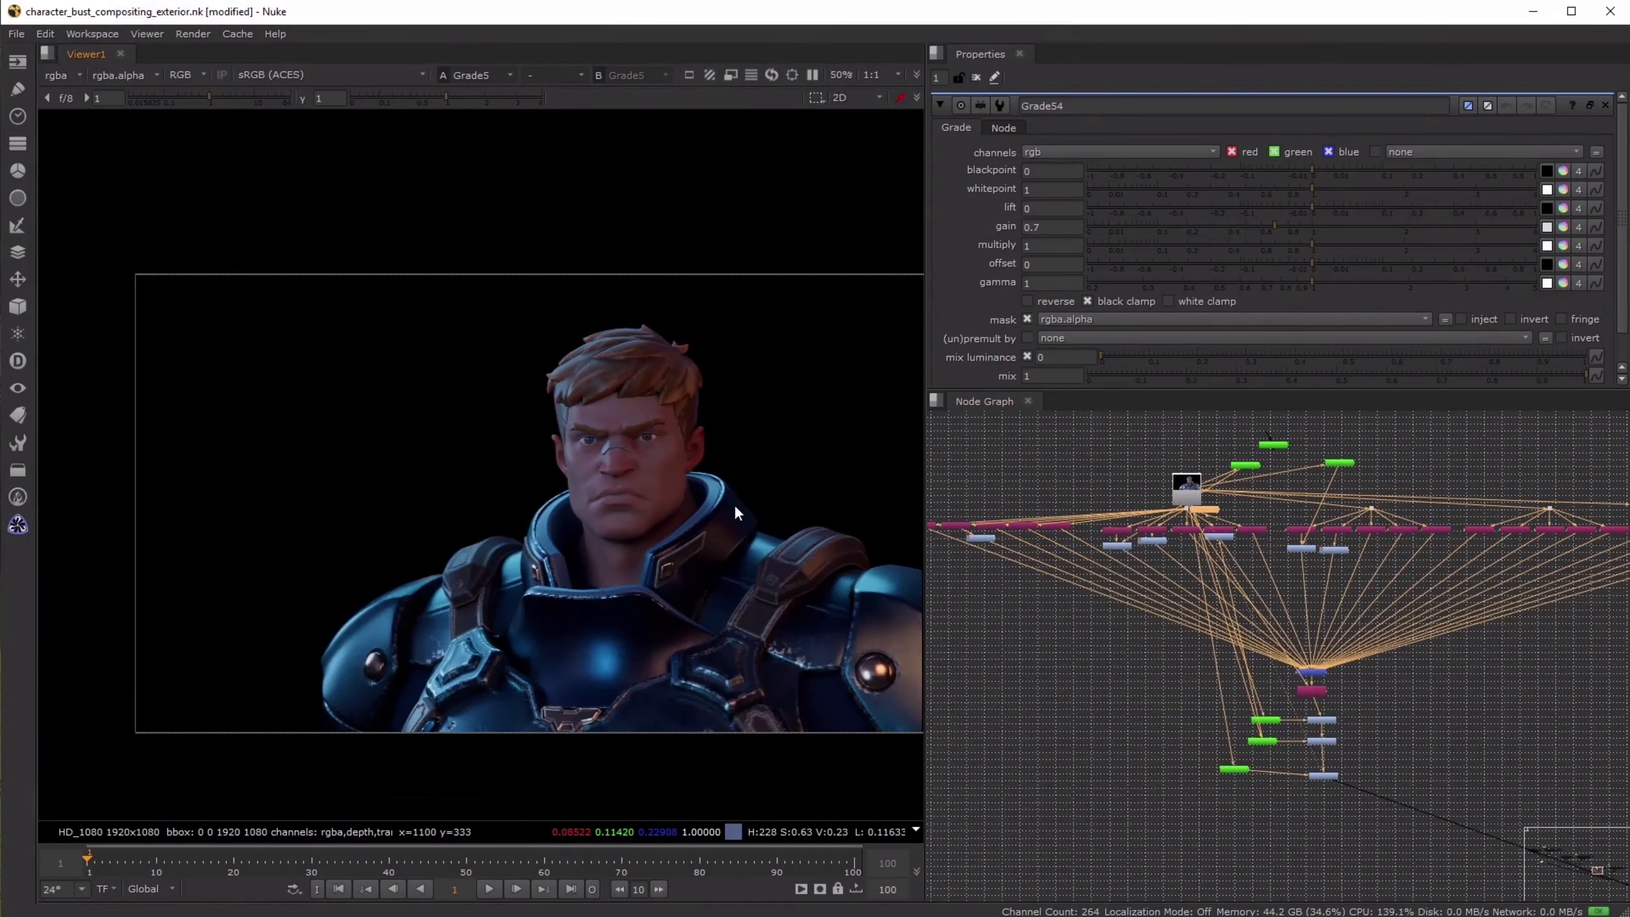
key(2)
key(1)
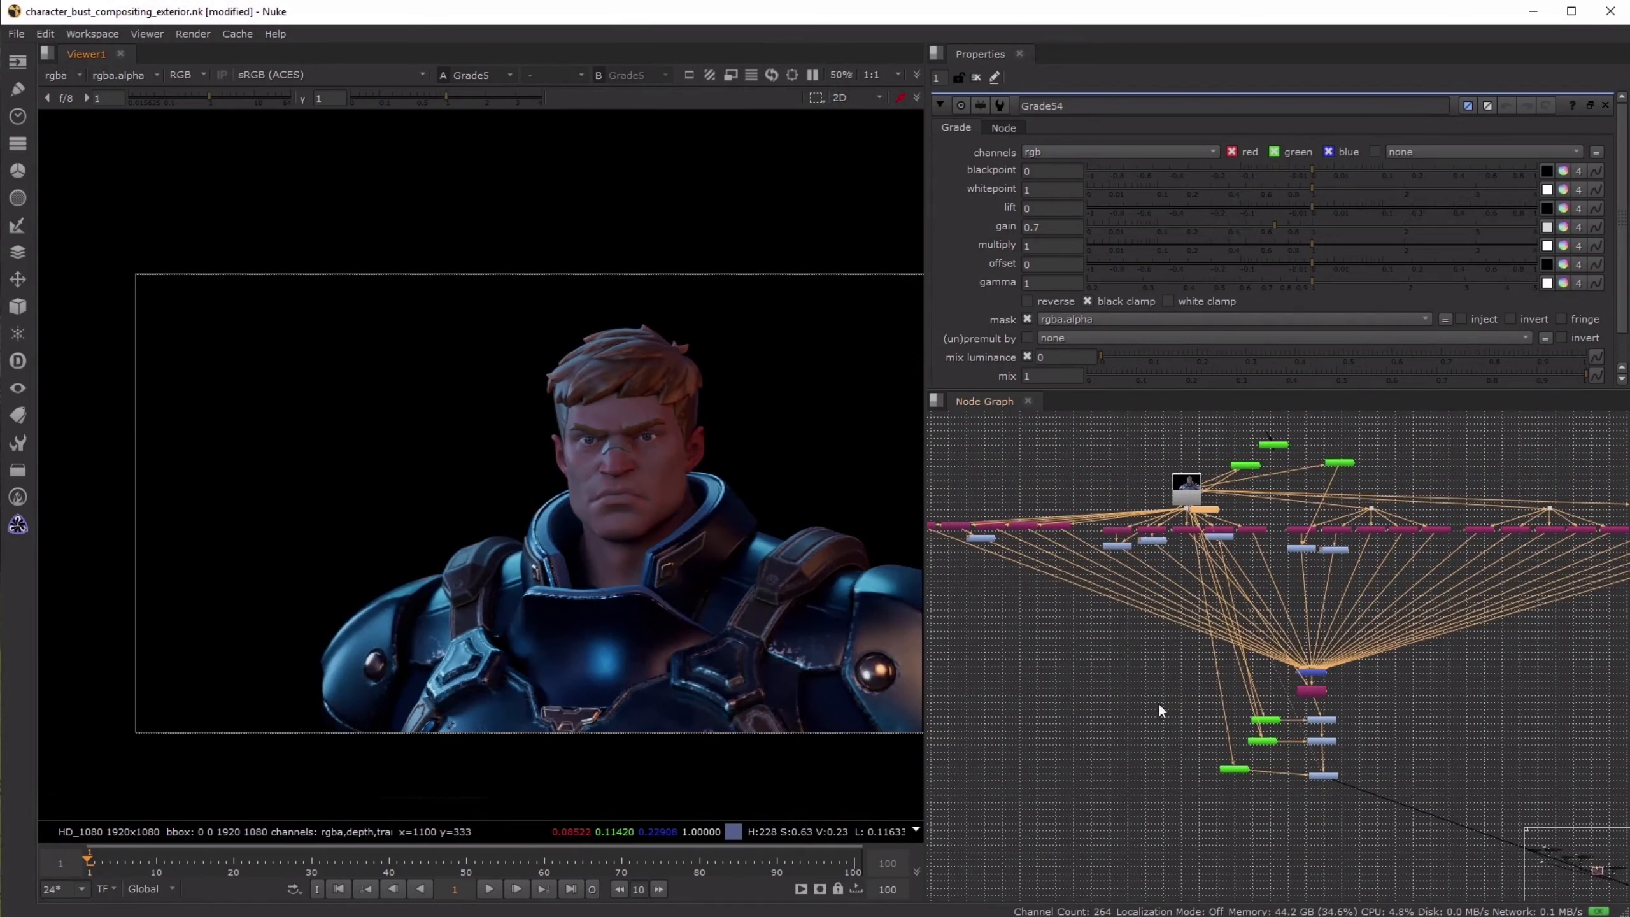
- Add a Cryptomatte node beside the hero's existing mattes and connect its input to the Read2 render
click(1217, 791)
key(Tab)
text(cry)
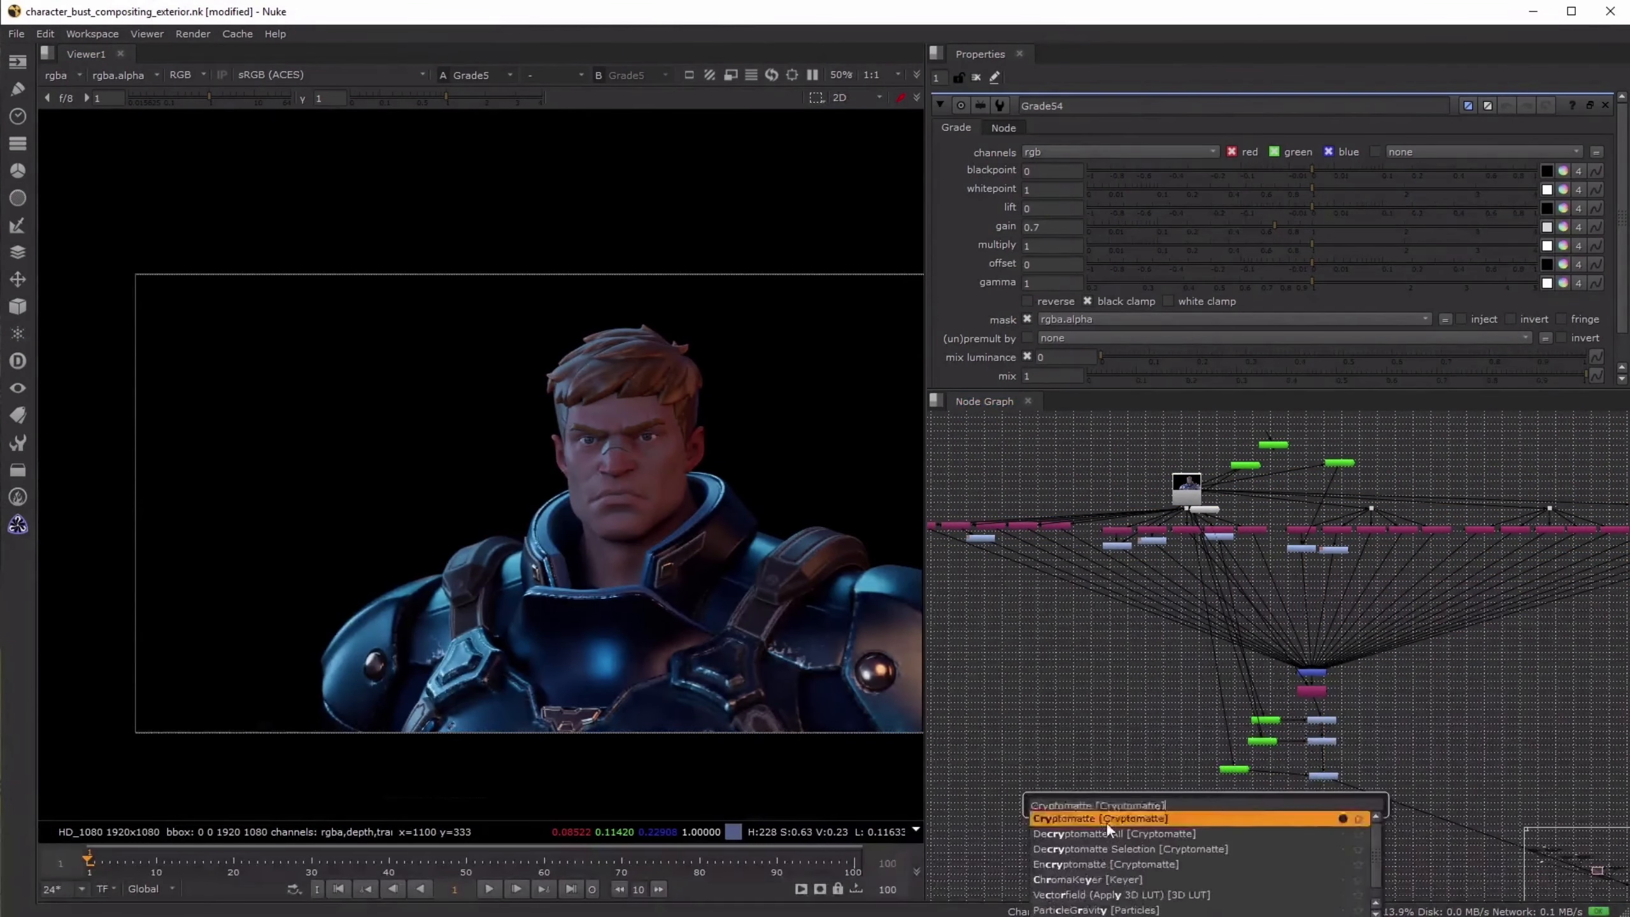
key(Return)
drag(1207, 787, 1195, 530)
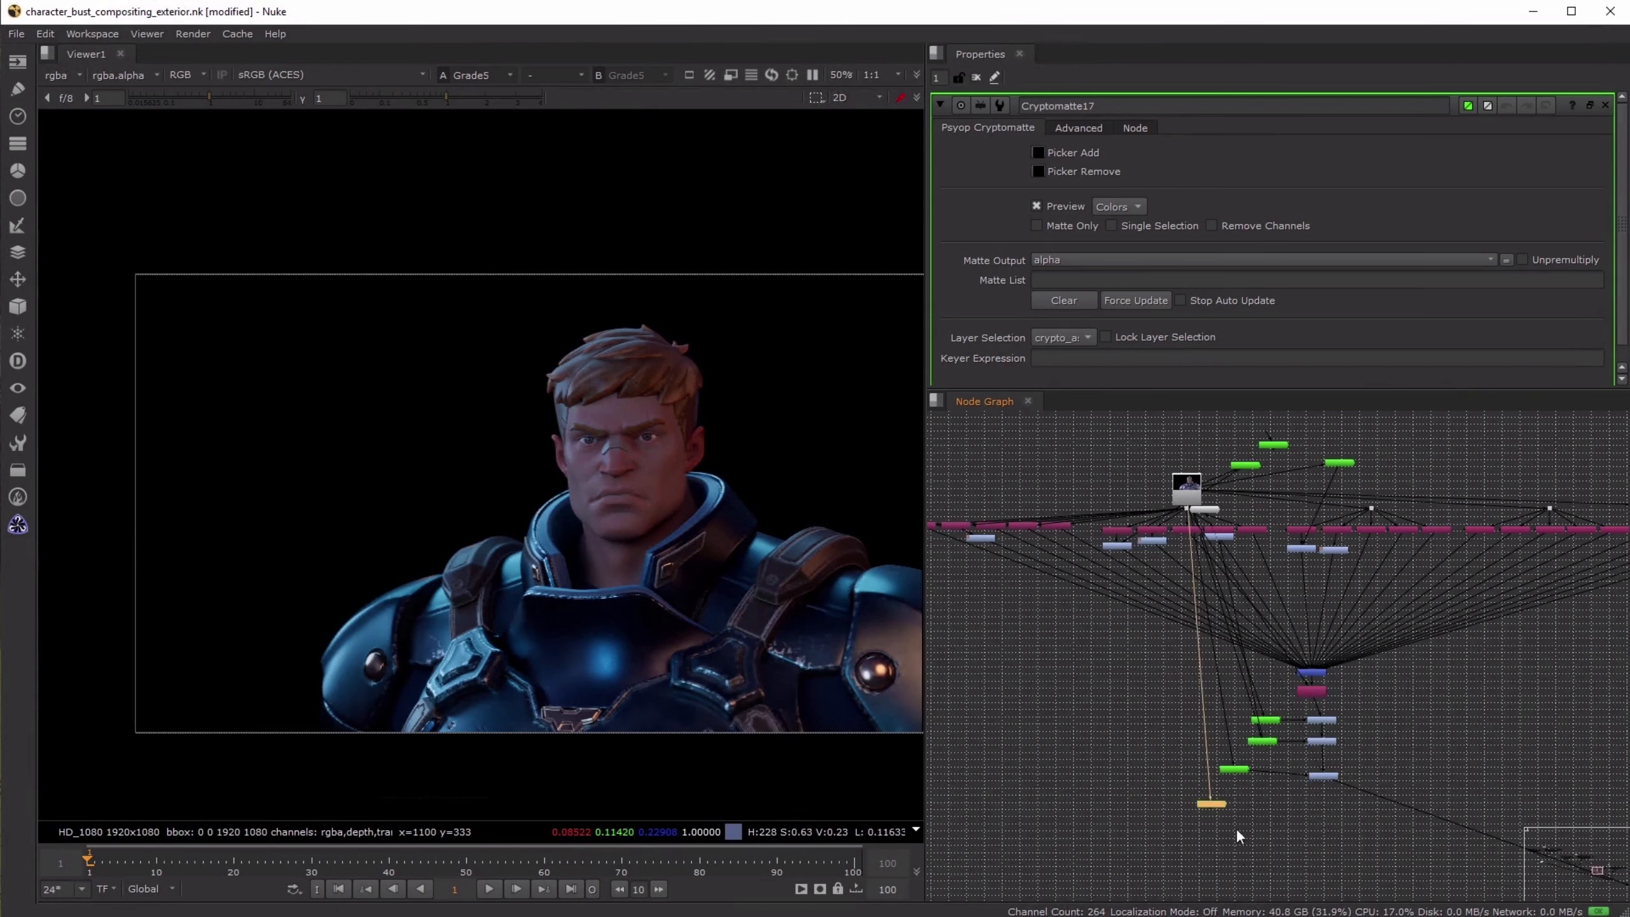
- View the new Cryptomatte node's output and set its layer selection to crypto_object
scroll(1235, 828, up, 3)
key(1)
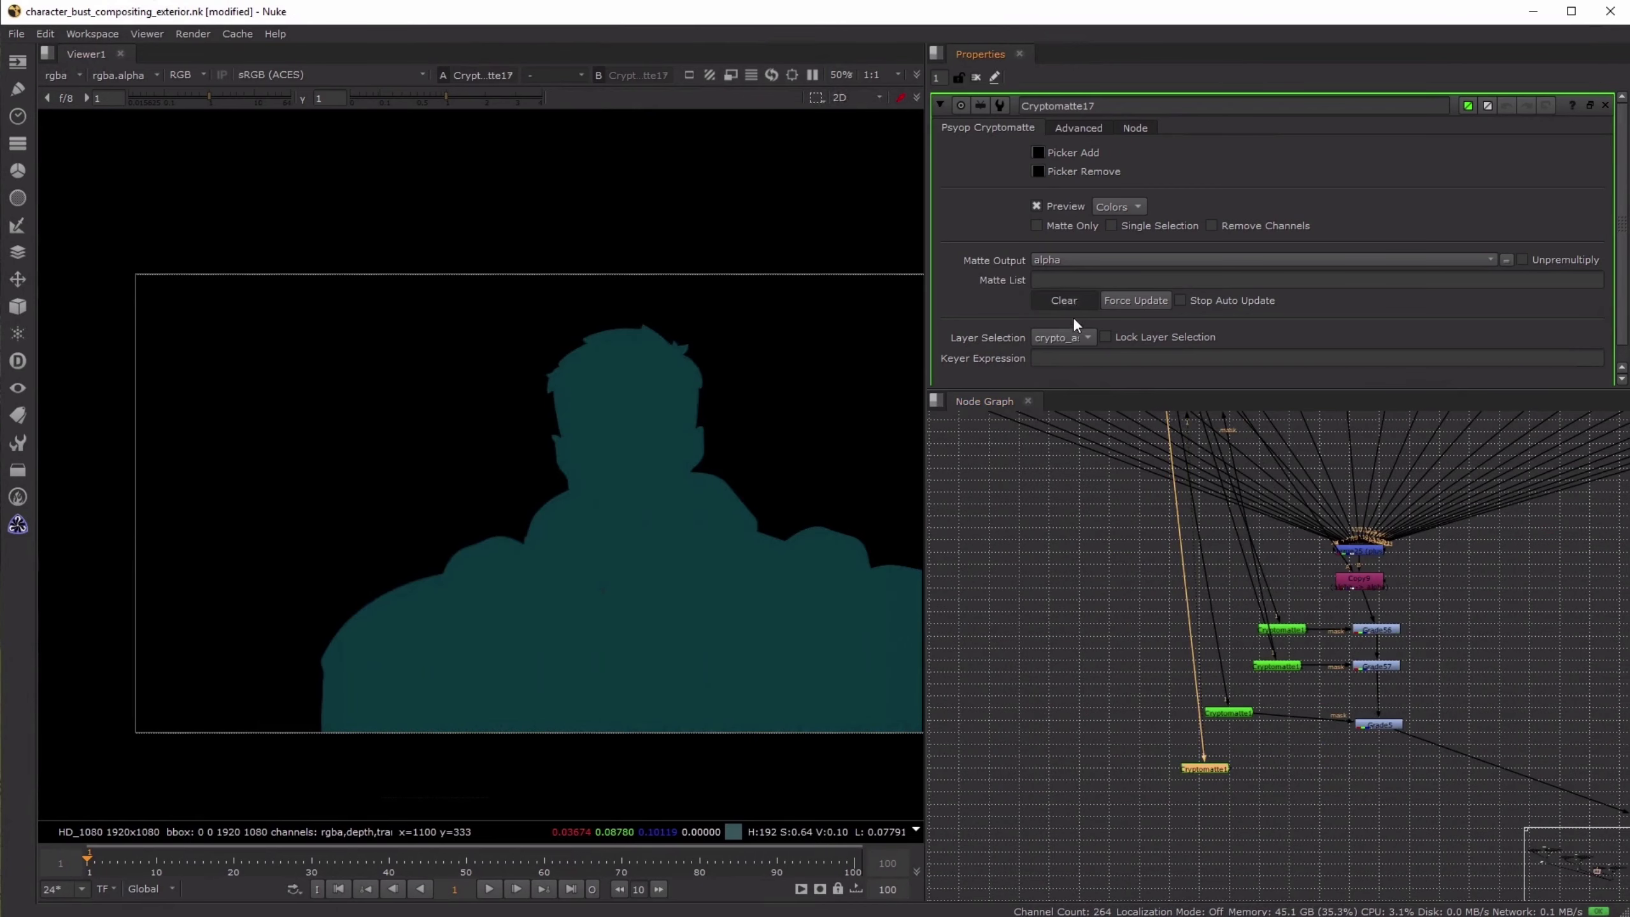
click(1075, 337)
click(1072, 369)
- Pick the hero's inner collar and the chest plate's upper trim as the Cryptomatte selection
click(1038, 154)
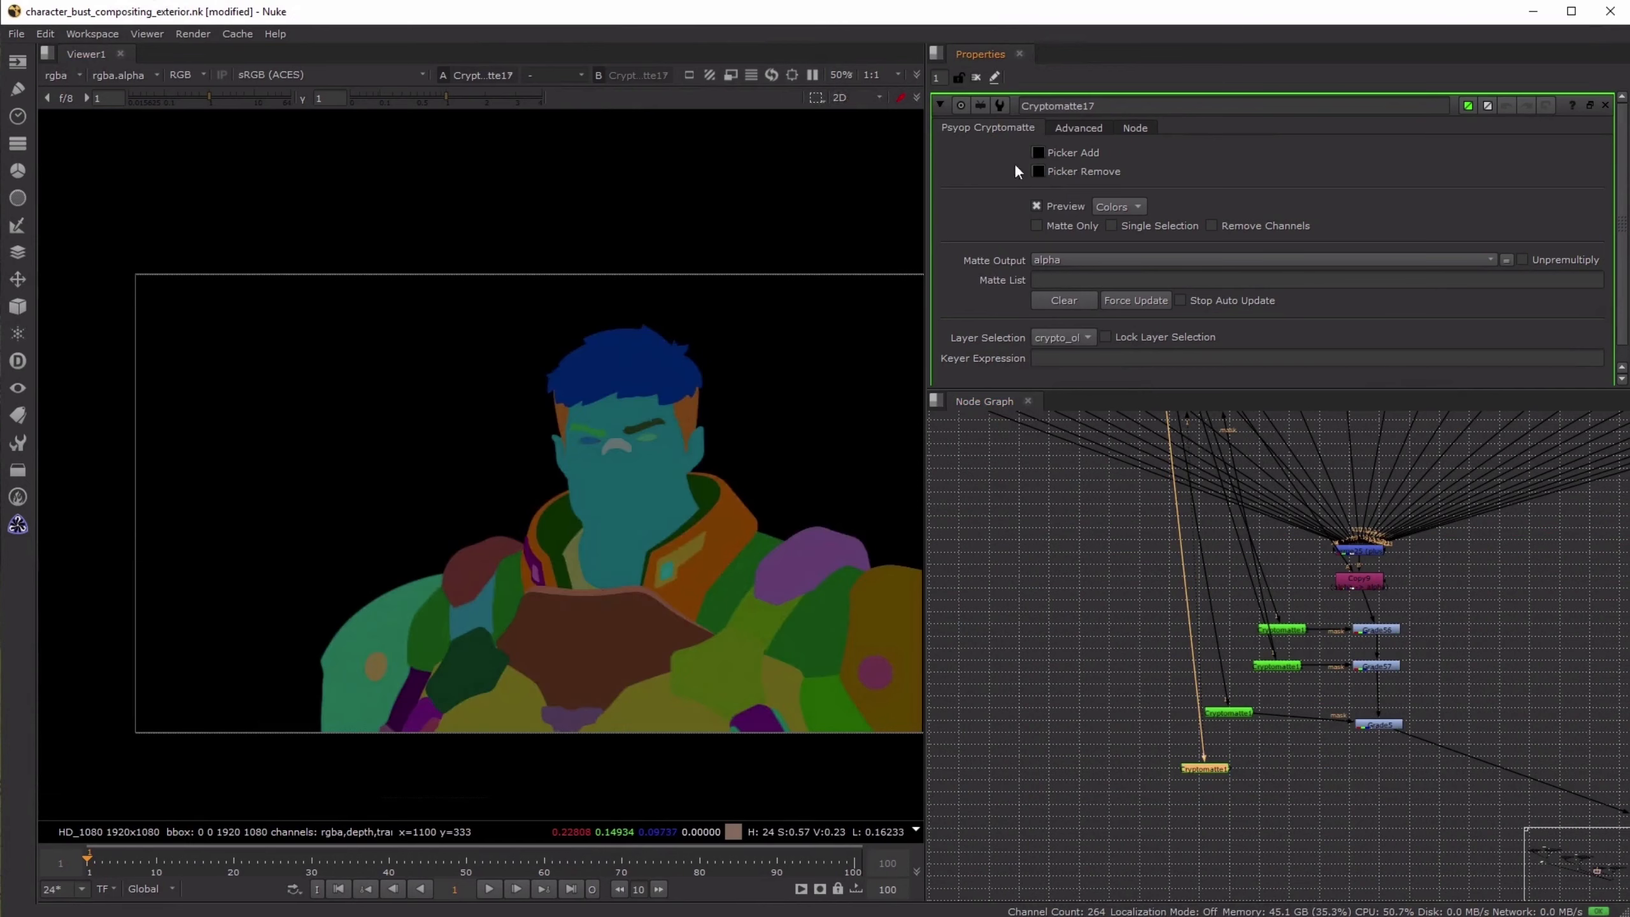
scroll(603, 526, up, 3)
ctrl+click(489, 551)
ctrl+click(508, 664)
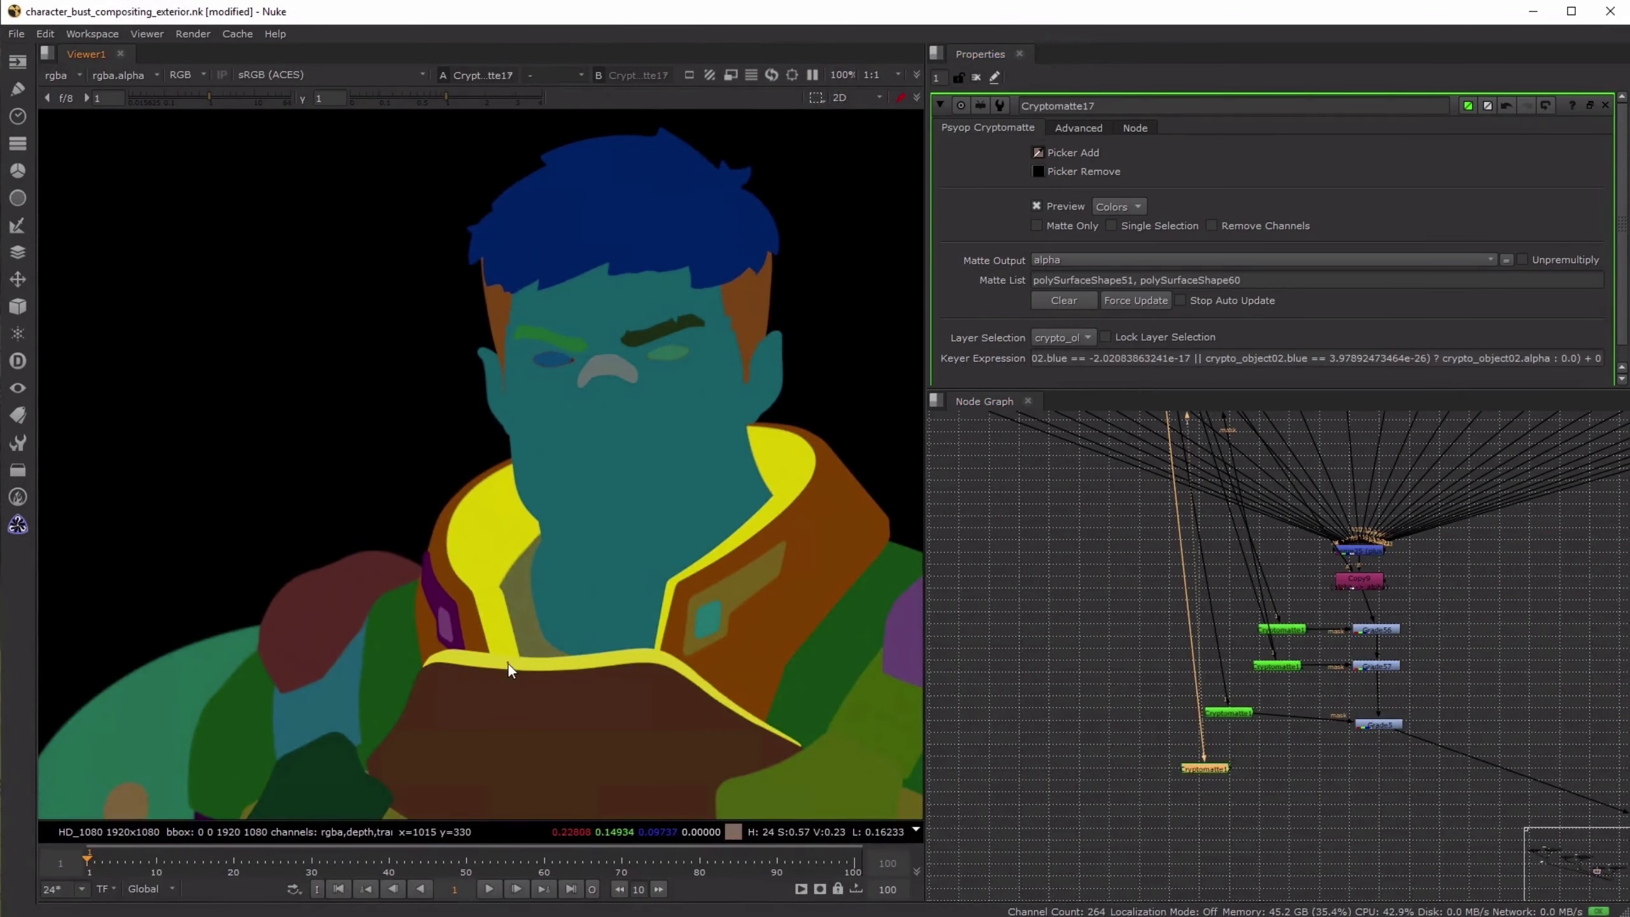
- Add a Grade node masked by the new Cryptomatte, insert it directly after Grade5, and view its result
scroll(1310, 806, up, 3)
key(g)
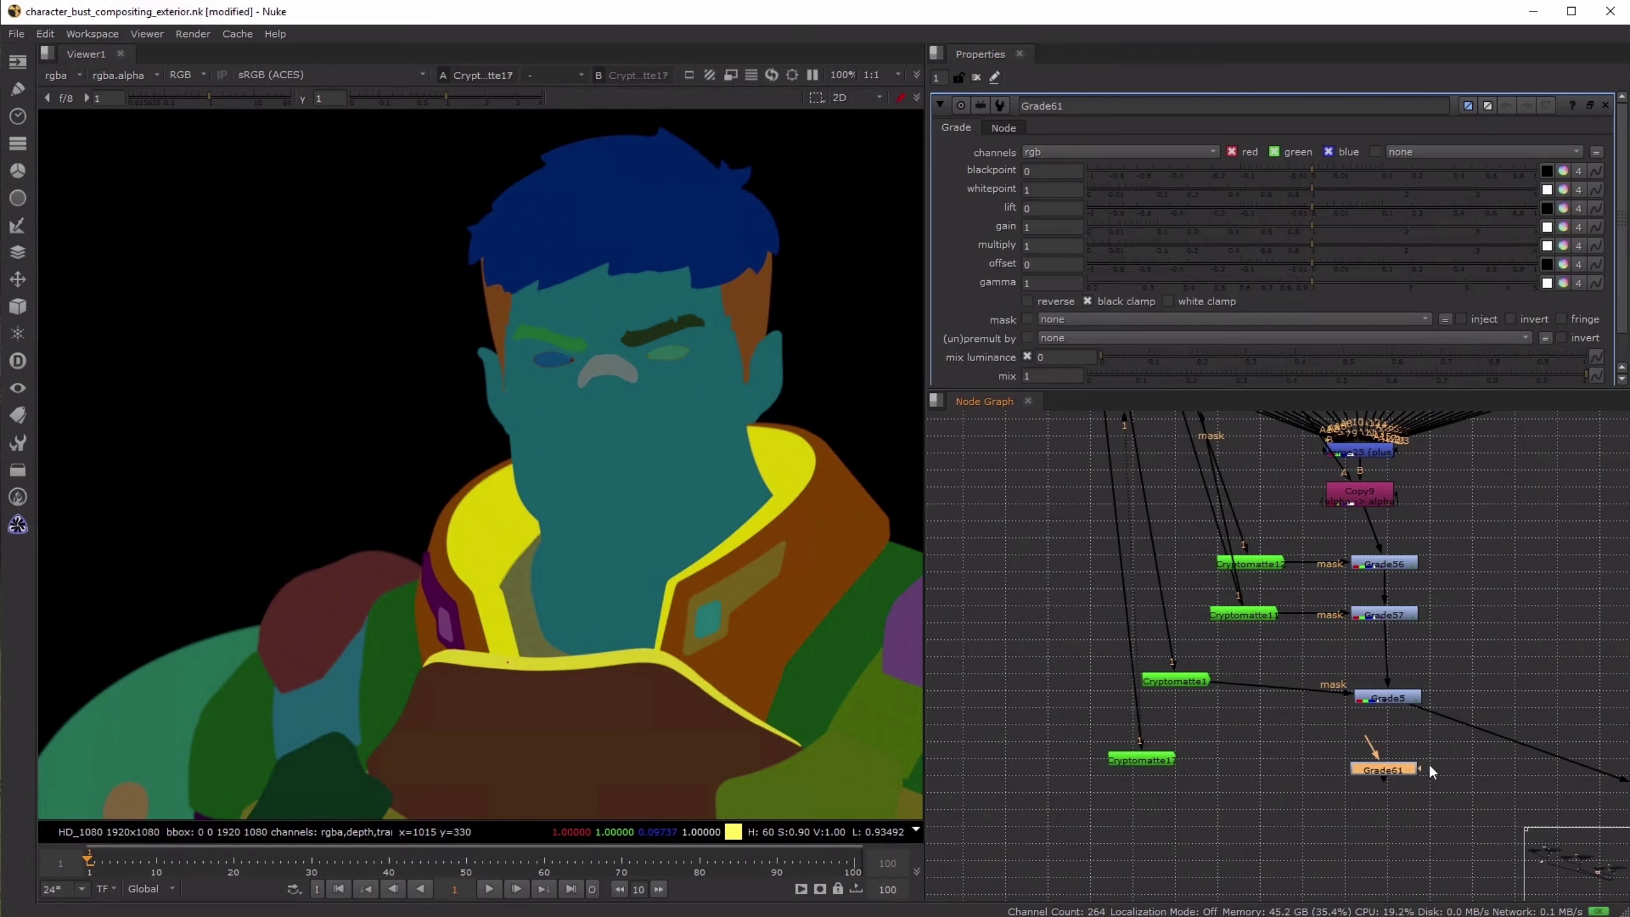
drag(1428, 767, 1129, 762)
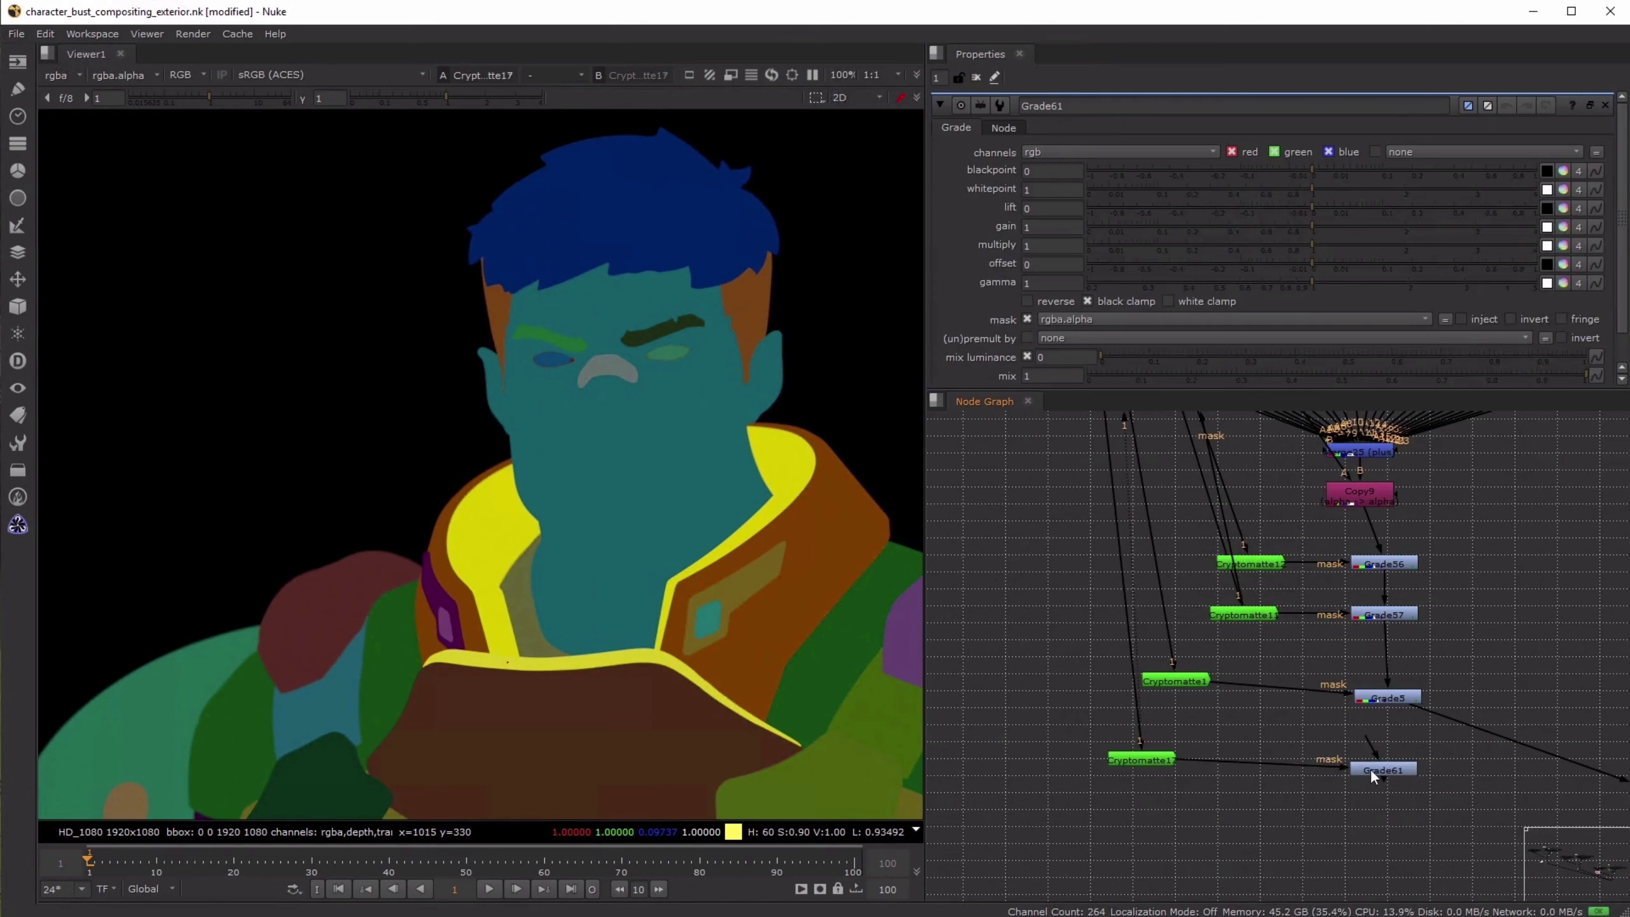
drag(1370, 768, 1385, 759)
key(1)
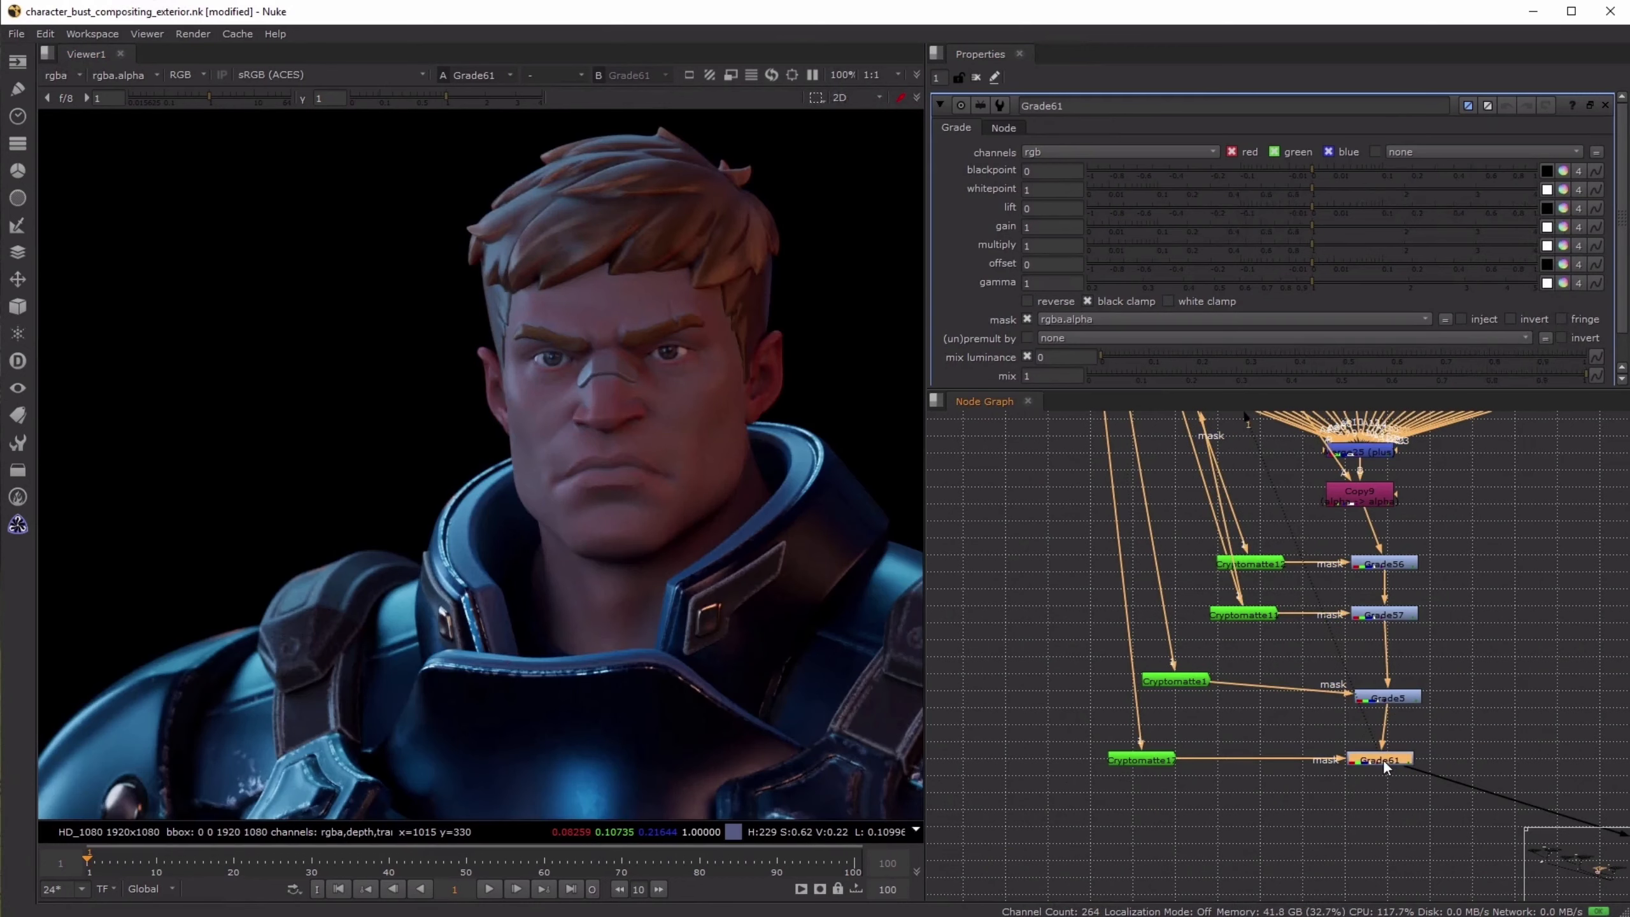
- Set the new collar grade's gain to 0.7
double_click(1051, 227)
text(.7)
key(Return)
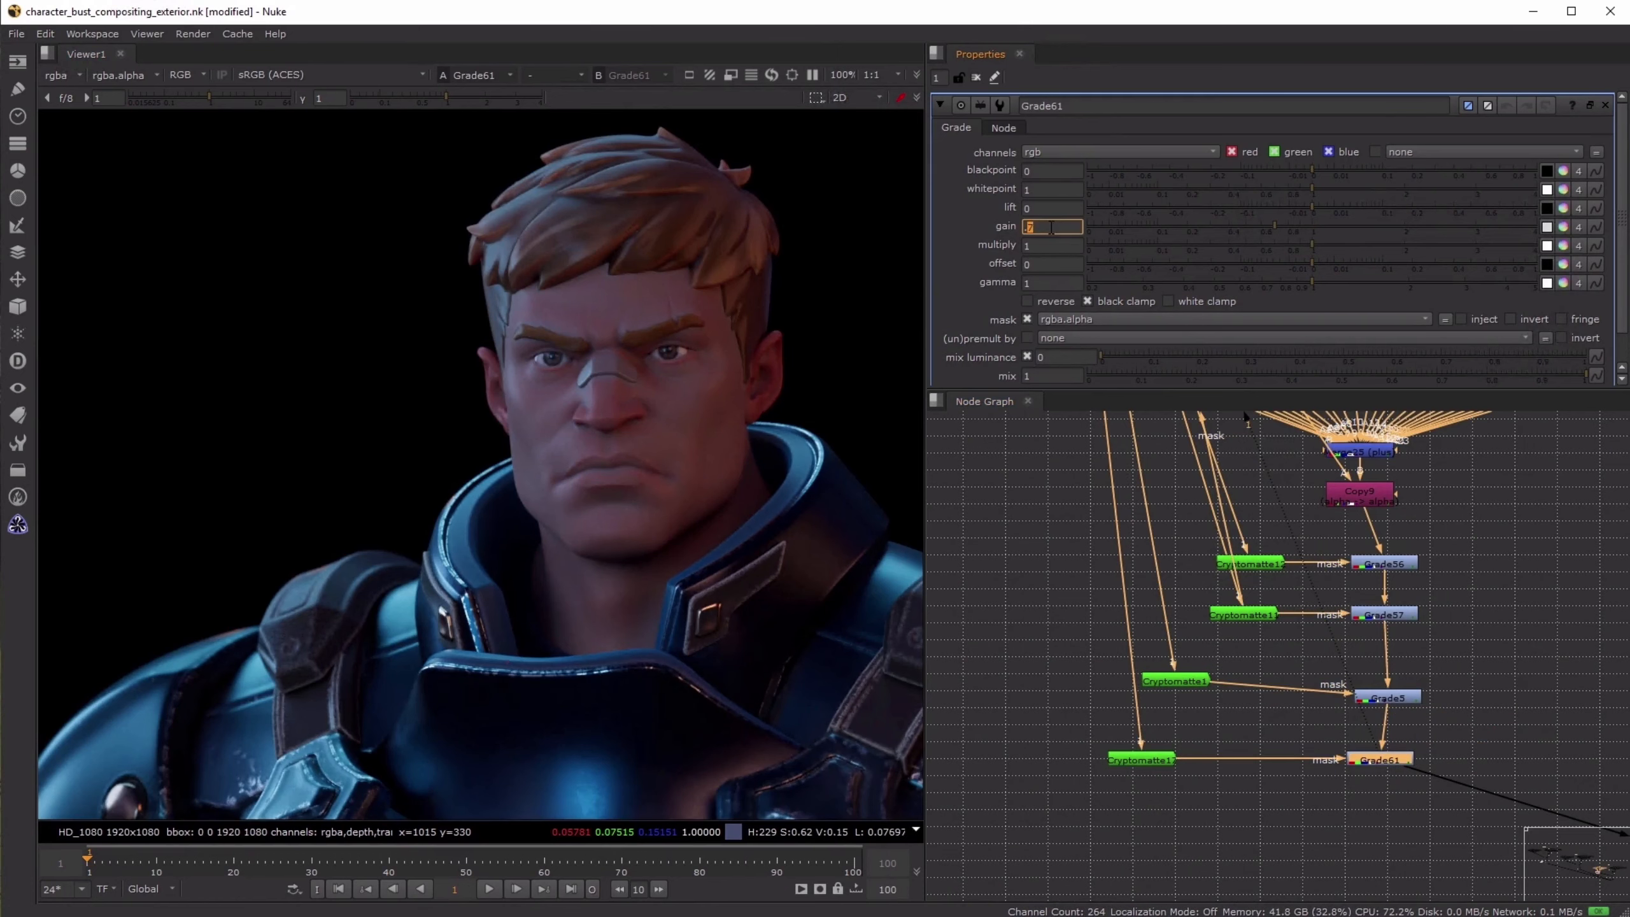
- View the hero branch's Sharpen3 result and the LightWrap node that follows it
scroll(1033, 623, down, 5)
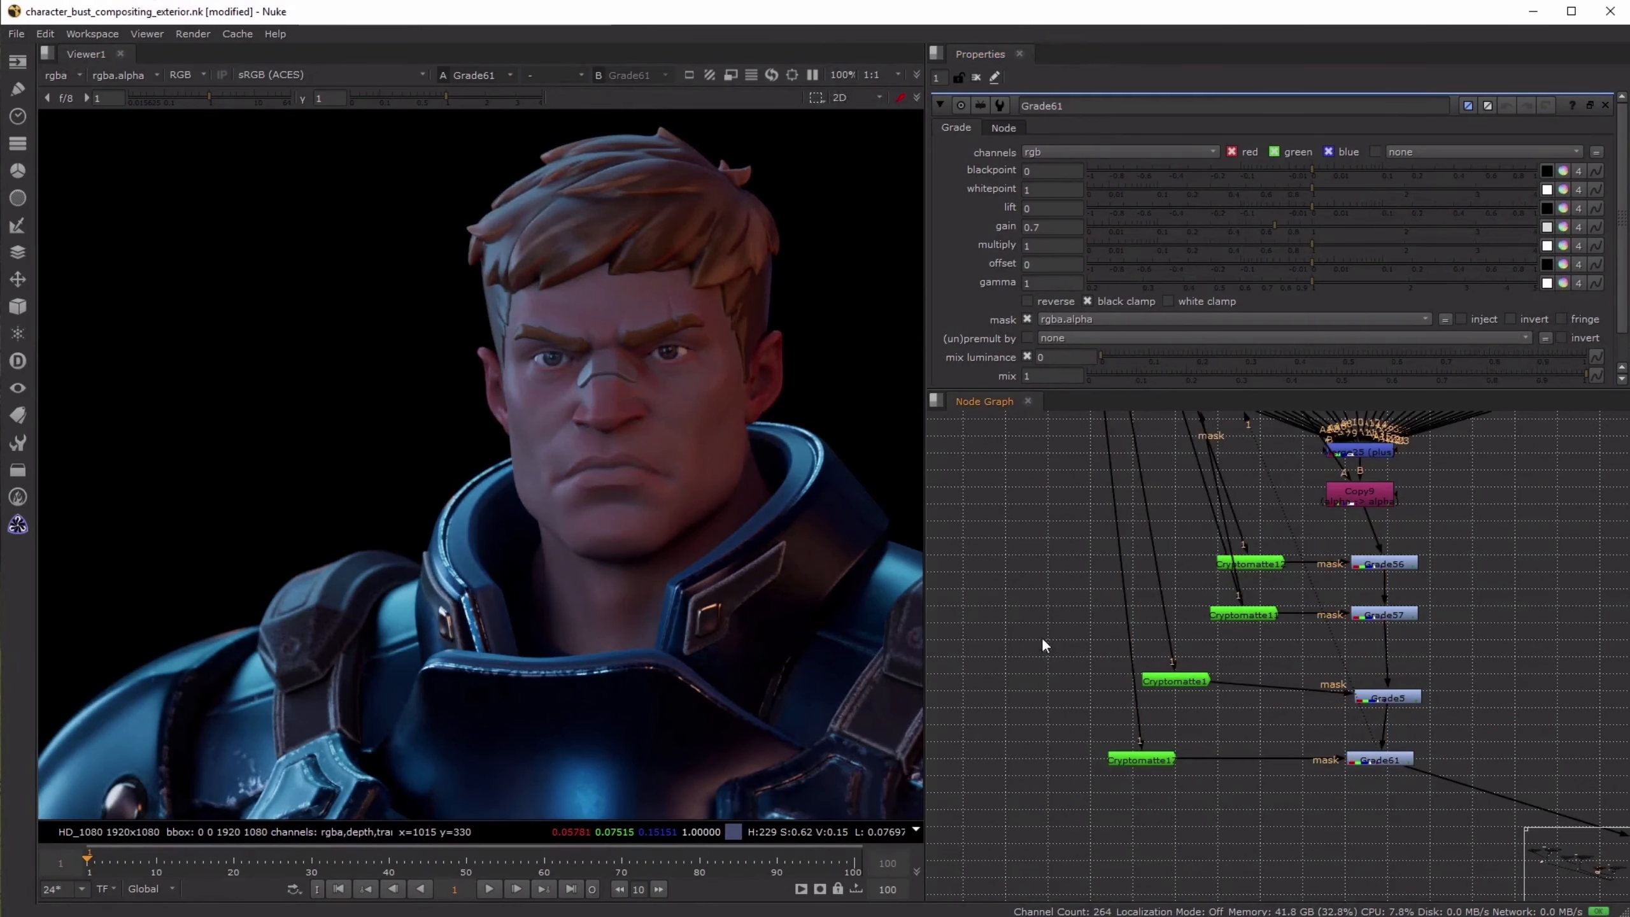
scroll(1212, 595, up, 6)
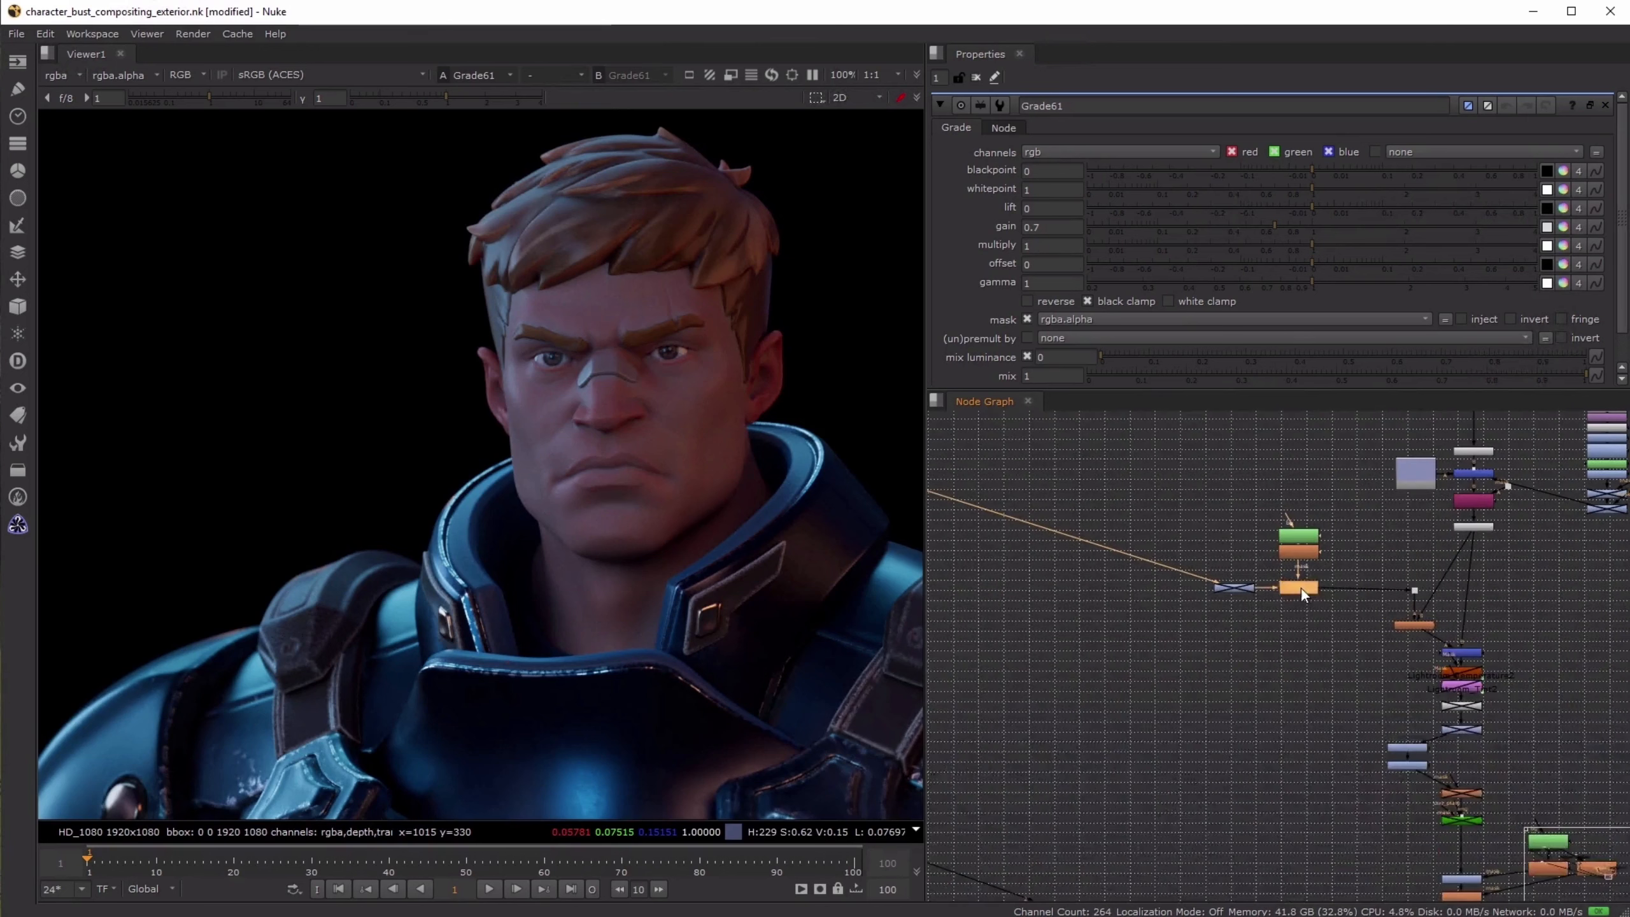
click(1300, 588)
key(1)
scroll(1308, 593, up, 4)
scroll(1360, 615, down, 3)
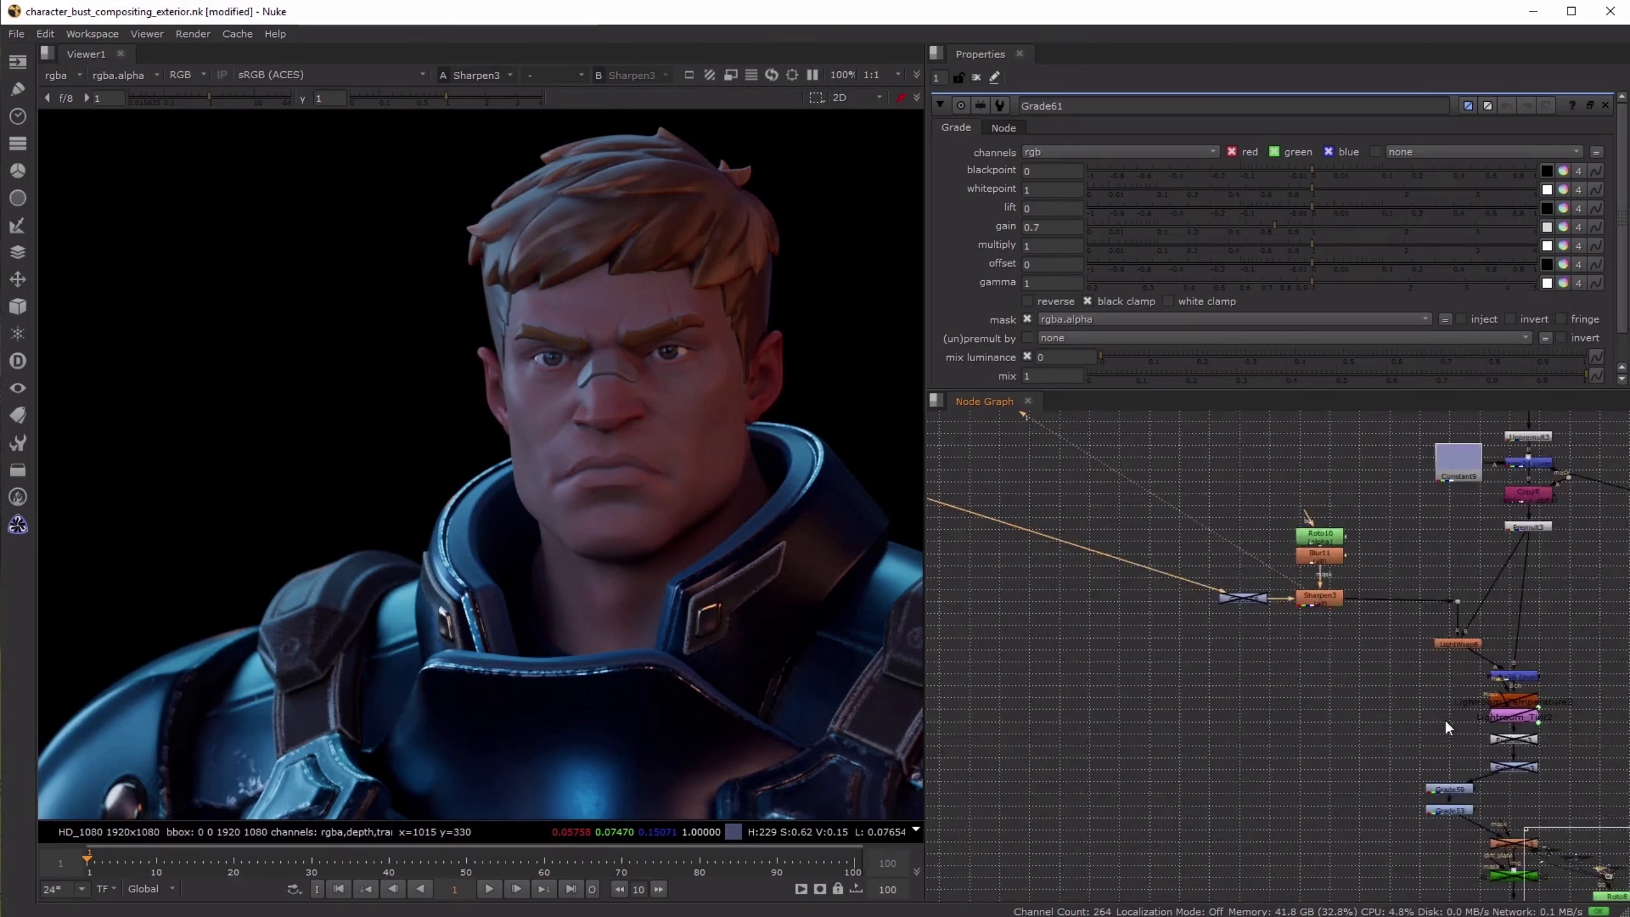
middle_drag(1444, 718, 1266, 575)
click(1267, 544)
key(1)
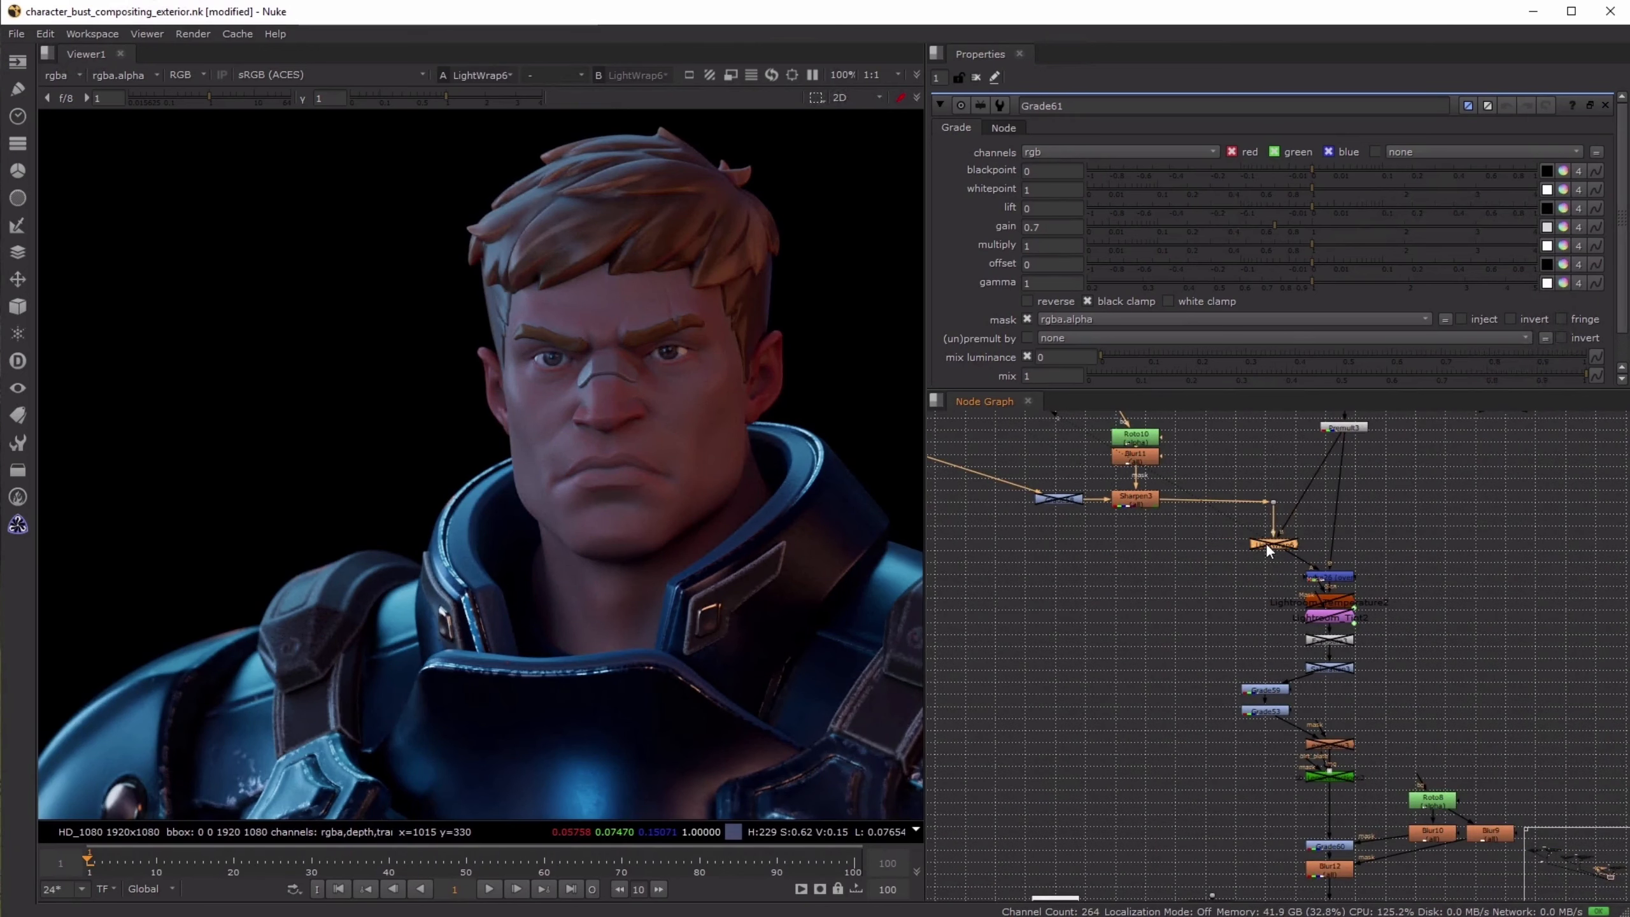
- View Merge26 with the hero over the background, and the result at the expoglow3 node further down
click(1328, 576)
key(1)
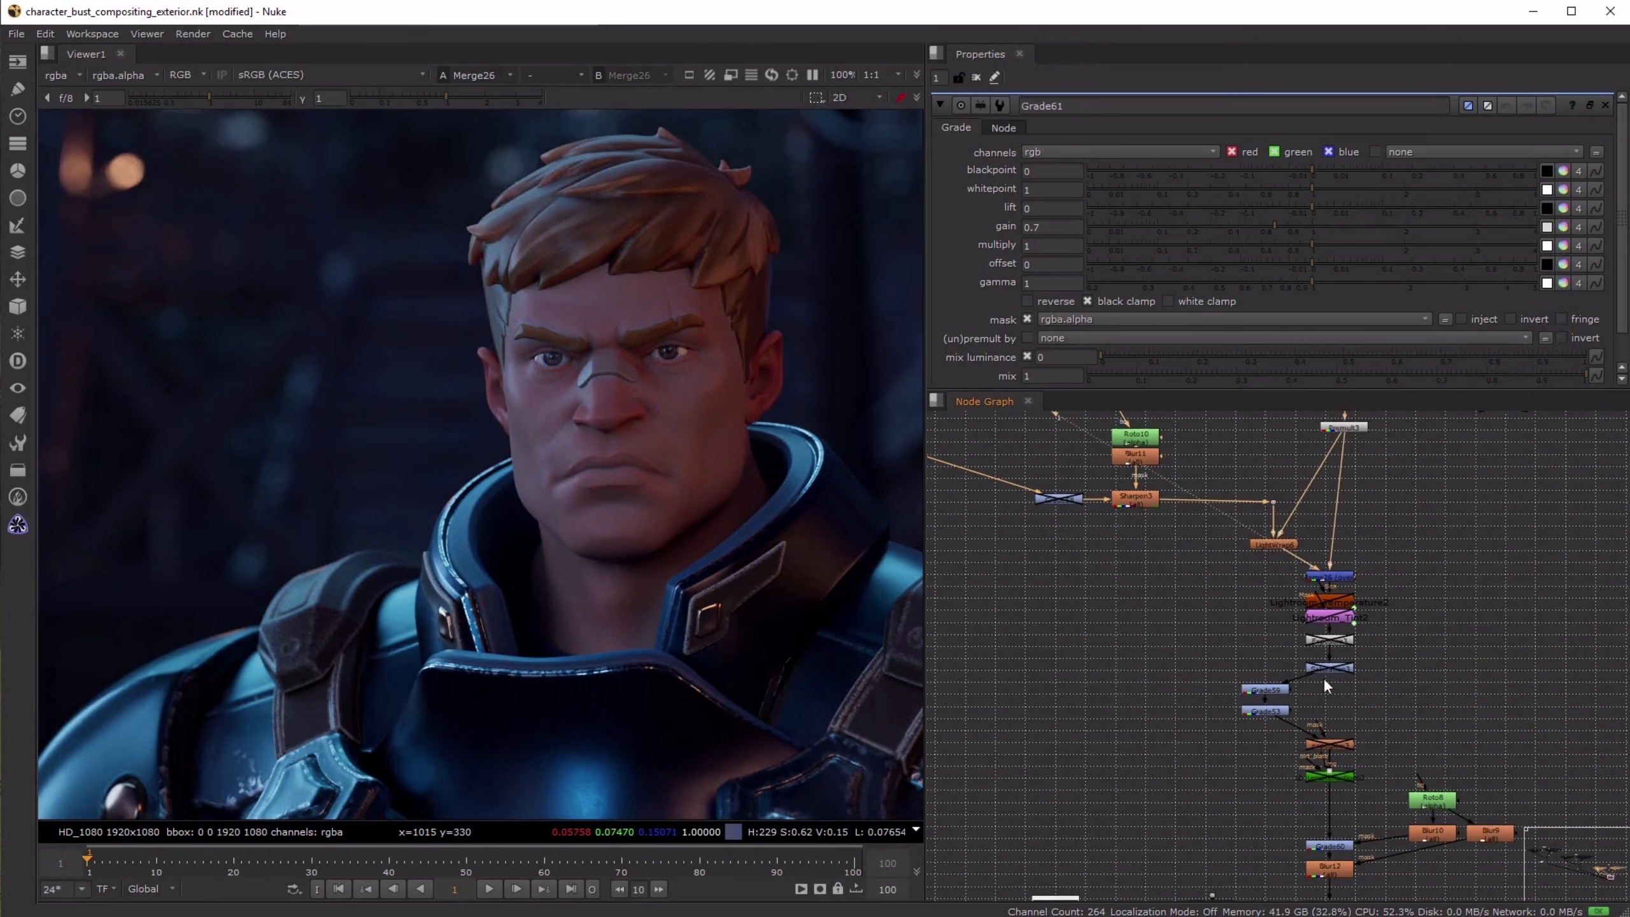
middle_drag(1323, 677, 1320, 617)
middle_drag(1252, 756, 1276, 622)
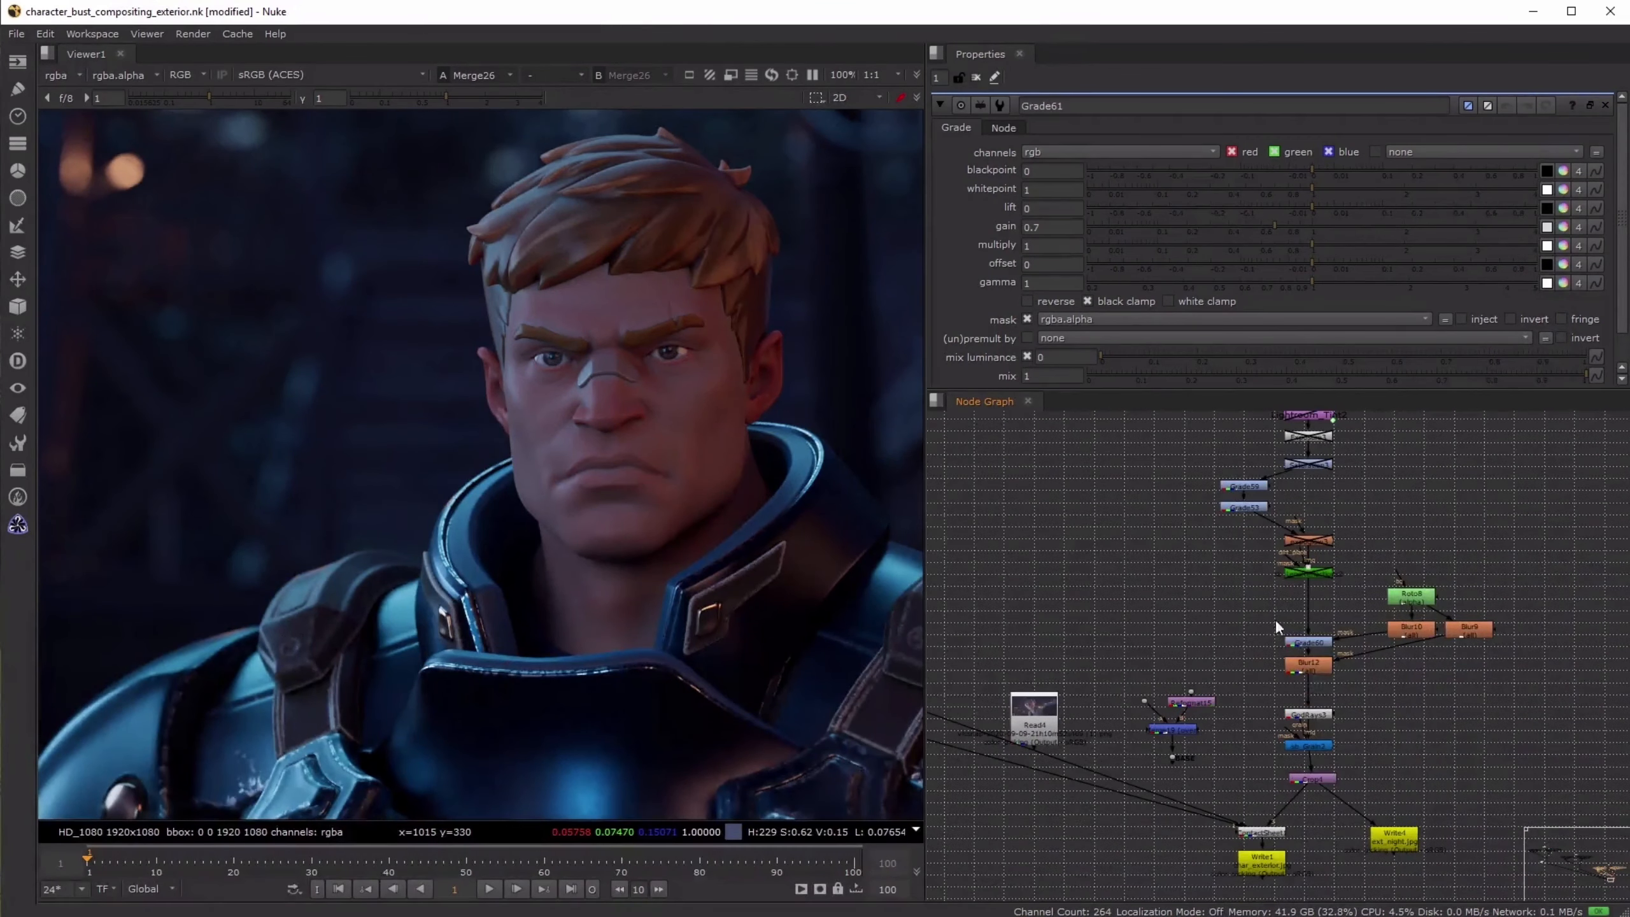
click(1309, 539)
key(1)
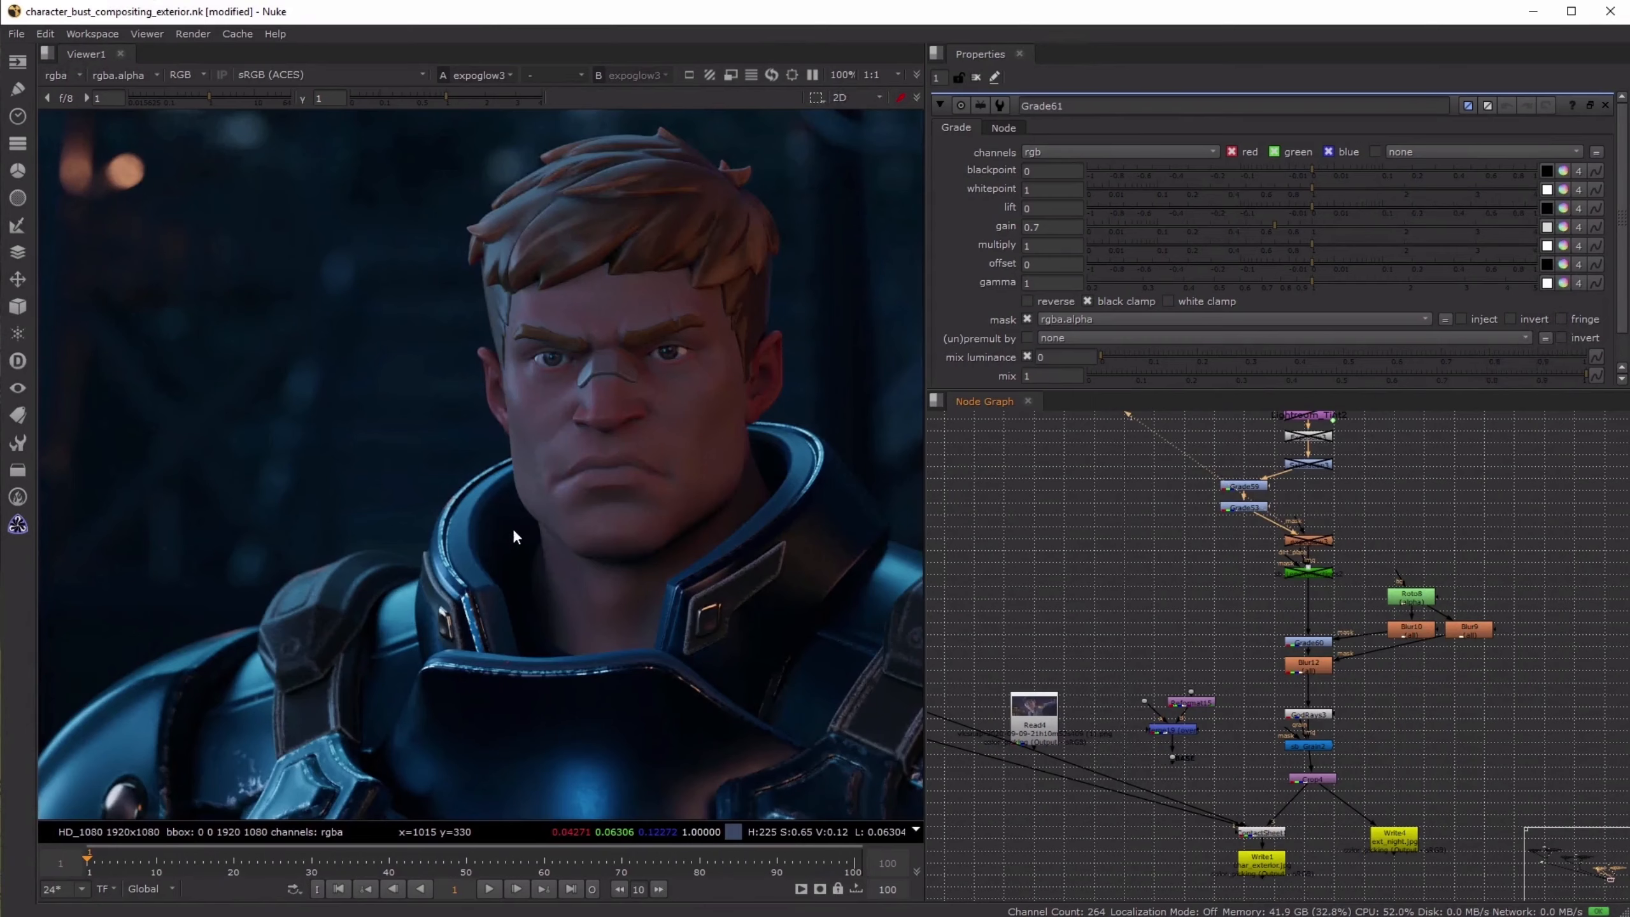
- Select Grade59 and Grade53 together and toggle them off and on to compare their effect on the hero and nearby background
scroll(891, 611, down, 1)
drag(1194, 488, 1277, 517)
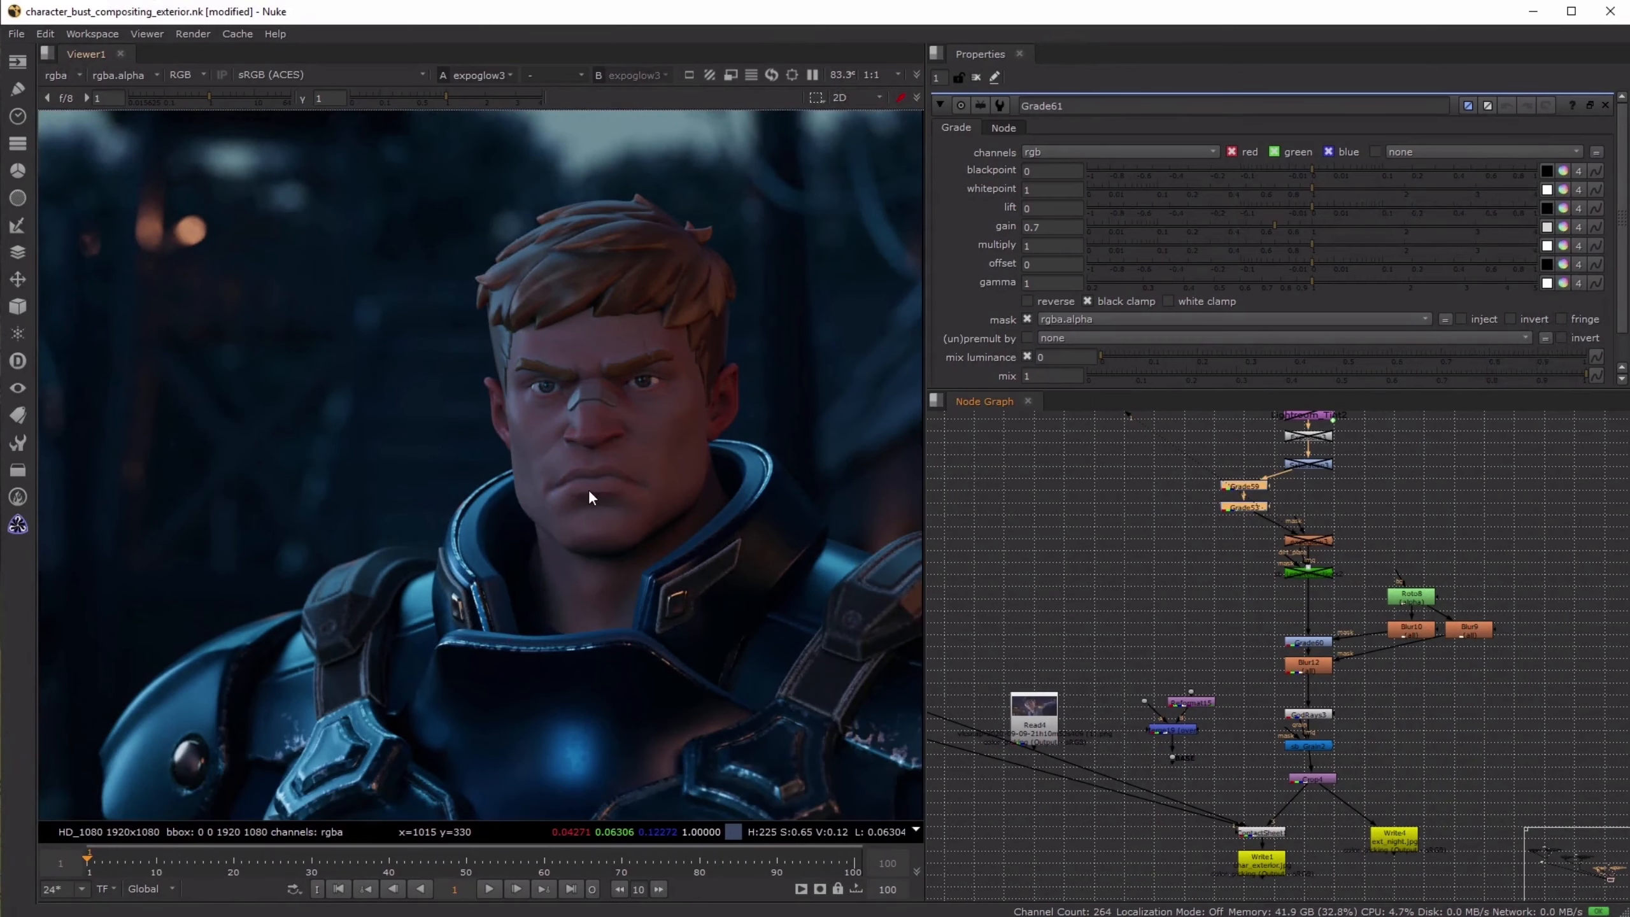
key(d)
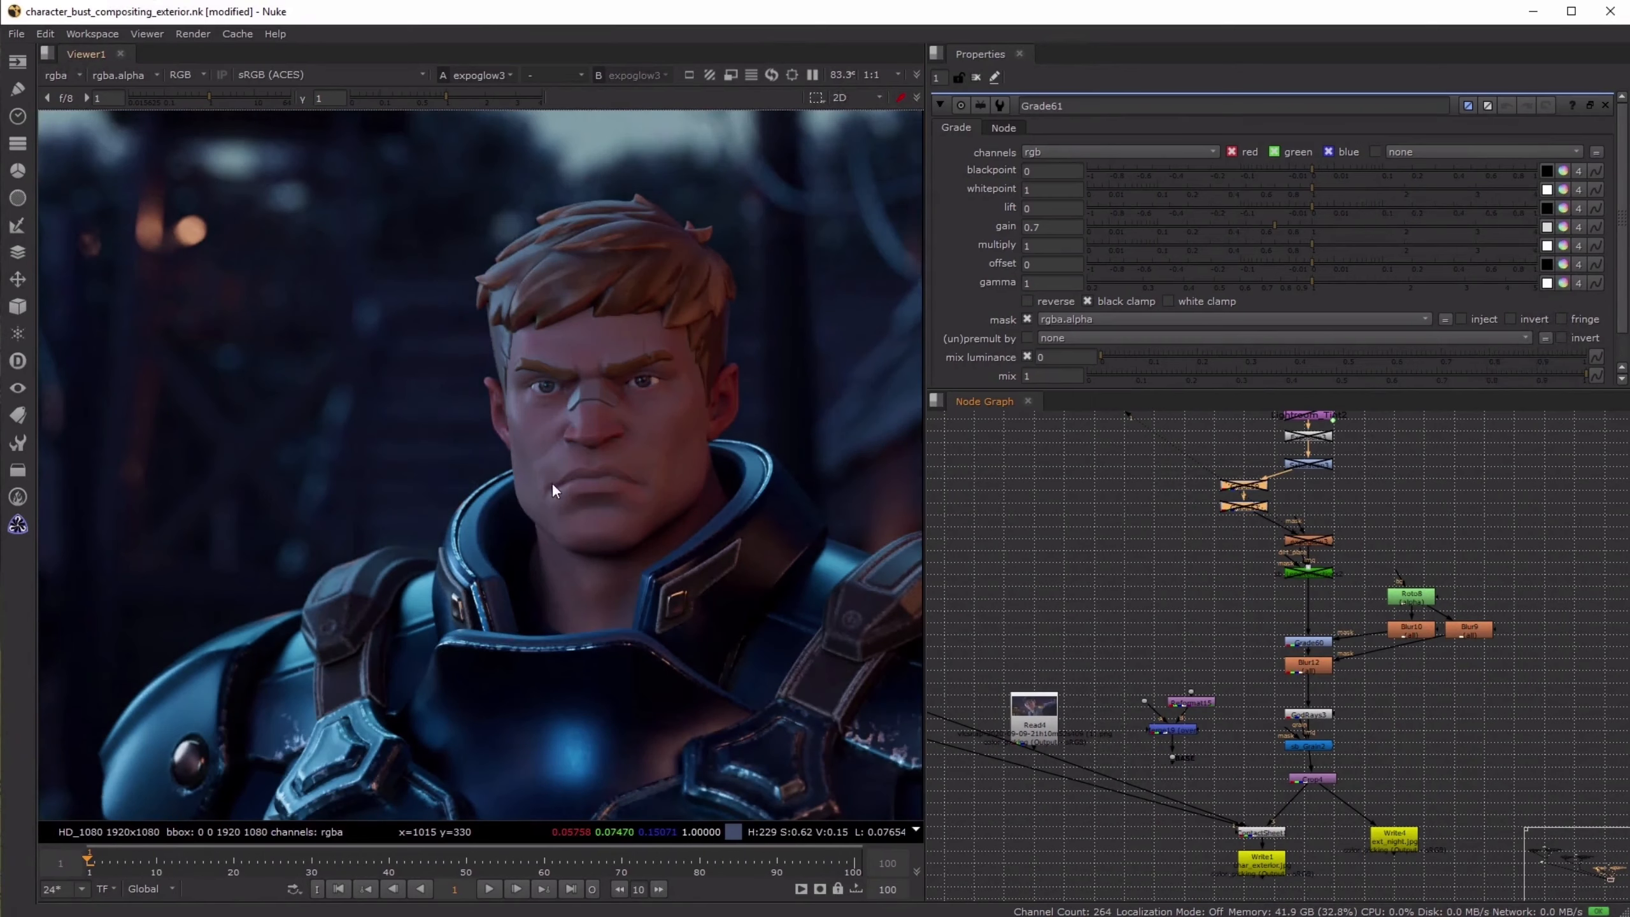
middle_drag(335, 401, 555, 410)
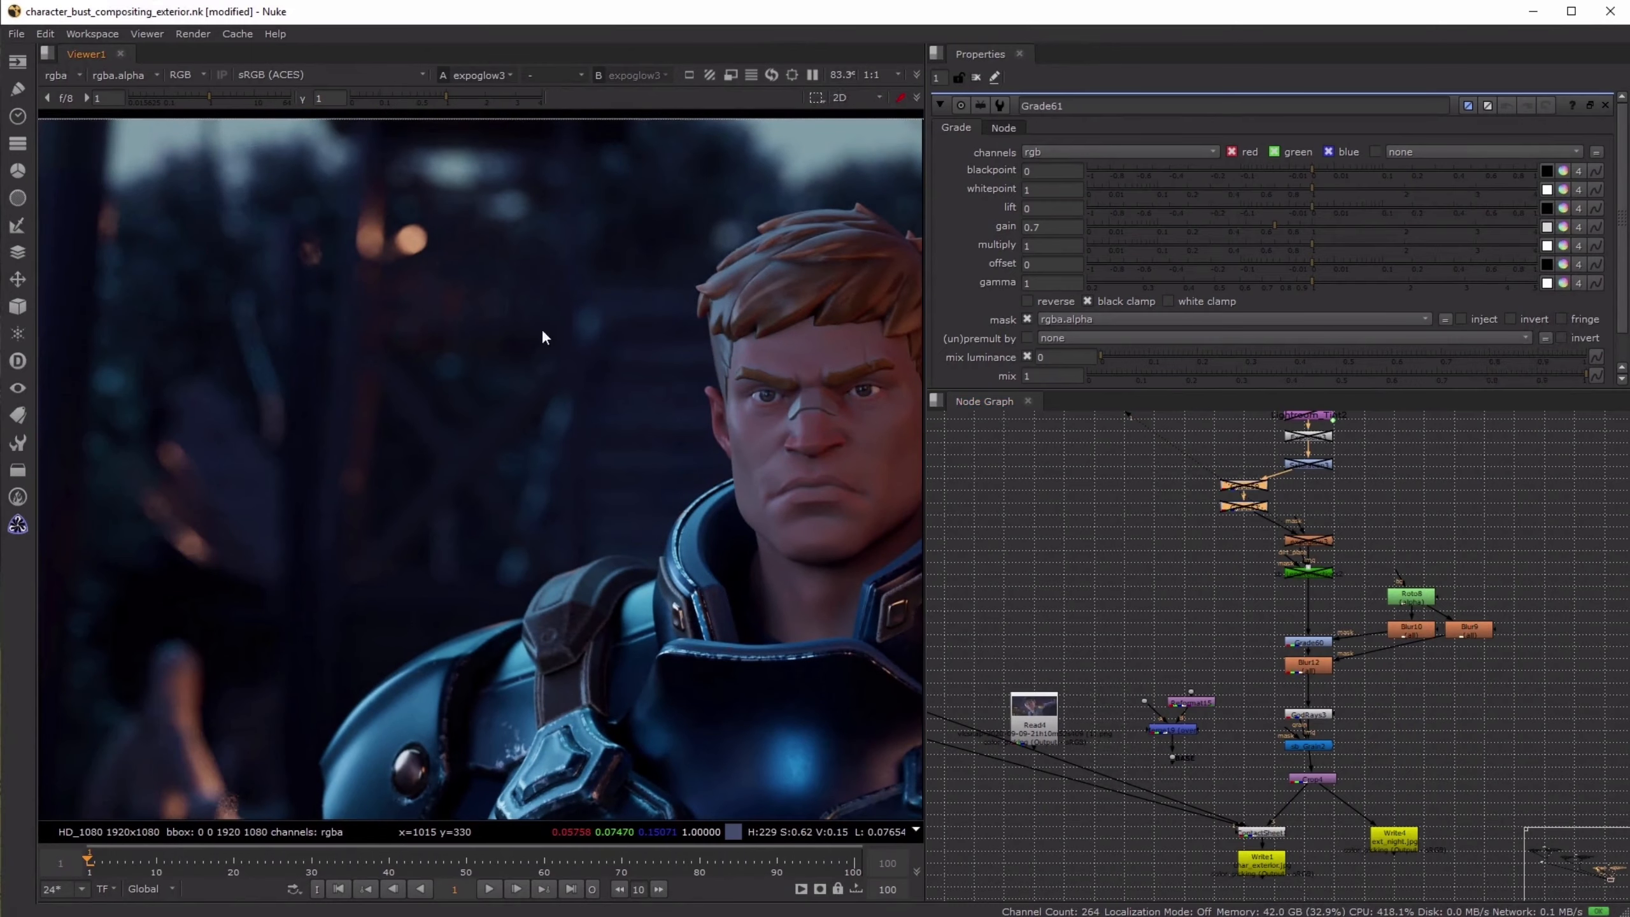
key(d)
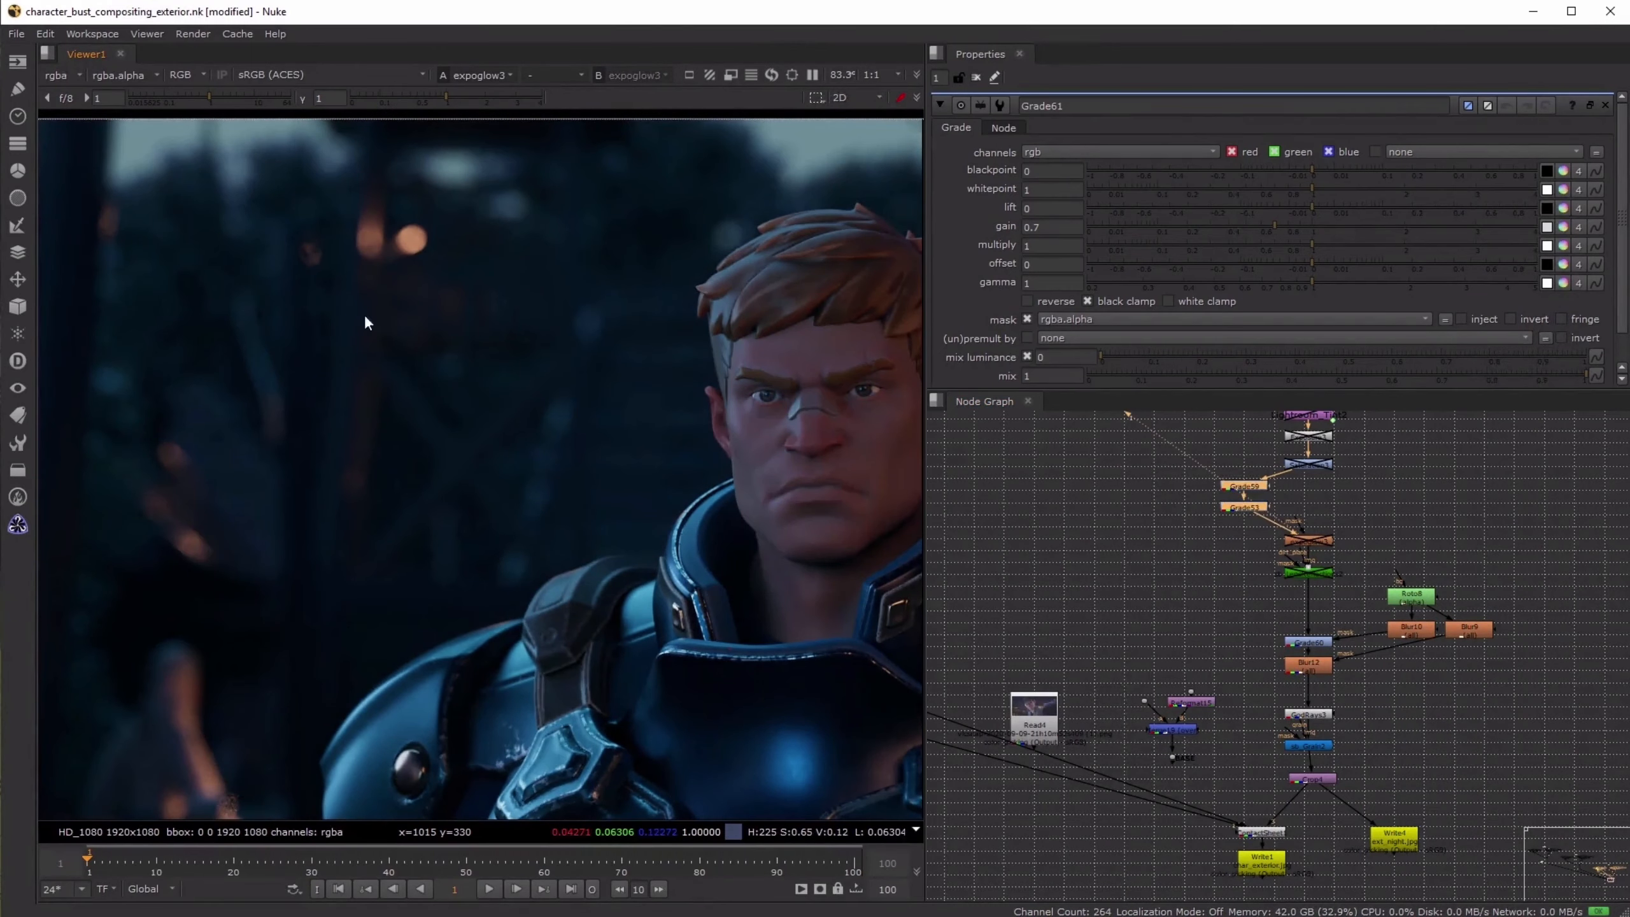
key(d)
key(d)
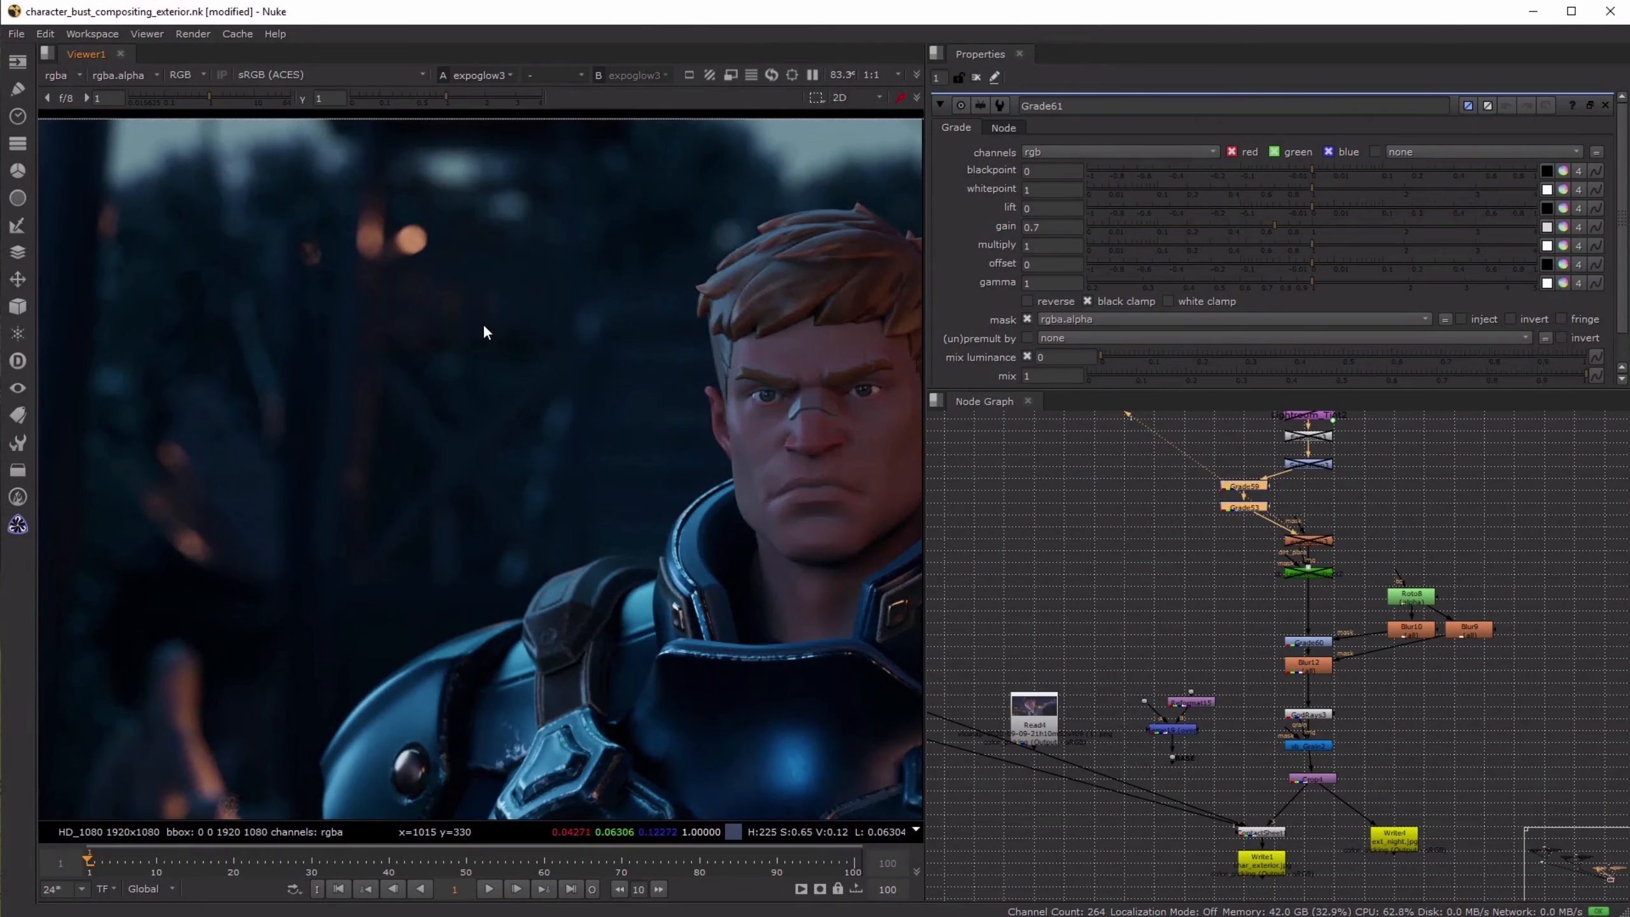
key(d)
- Toggle Grade59 and Grade53 while examining the shoulder armor and the background beside it, leaving both enabled
key(d)
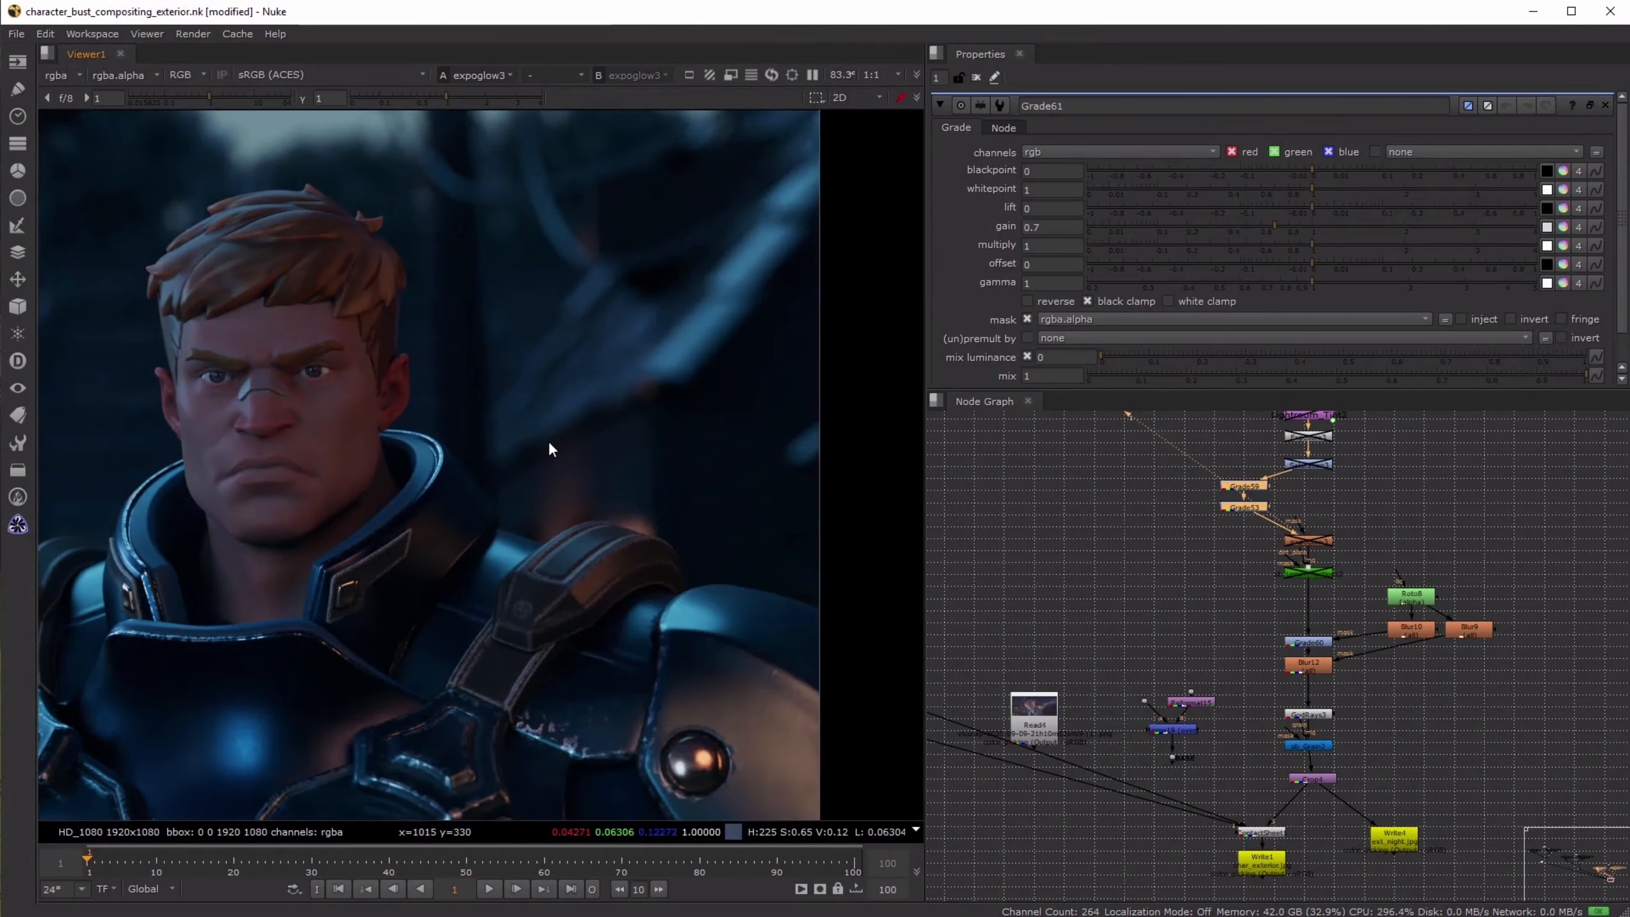
key(d)
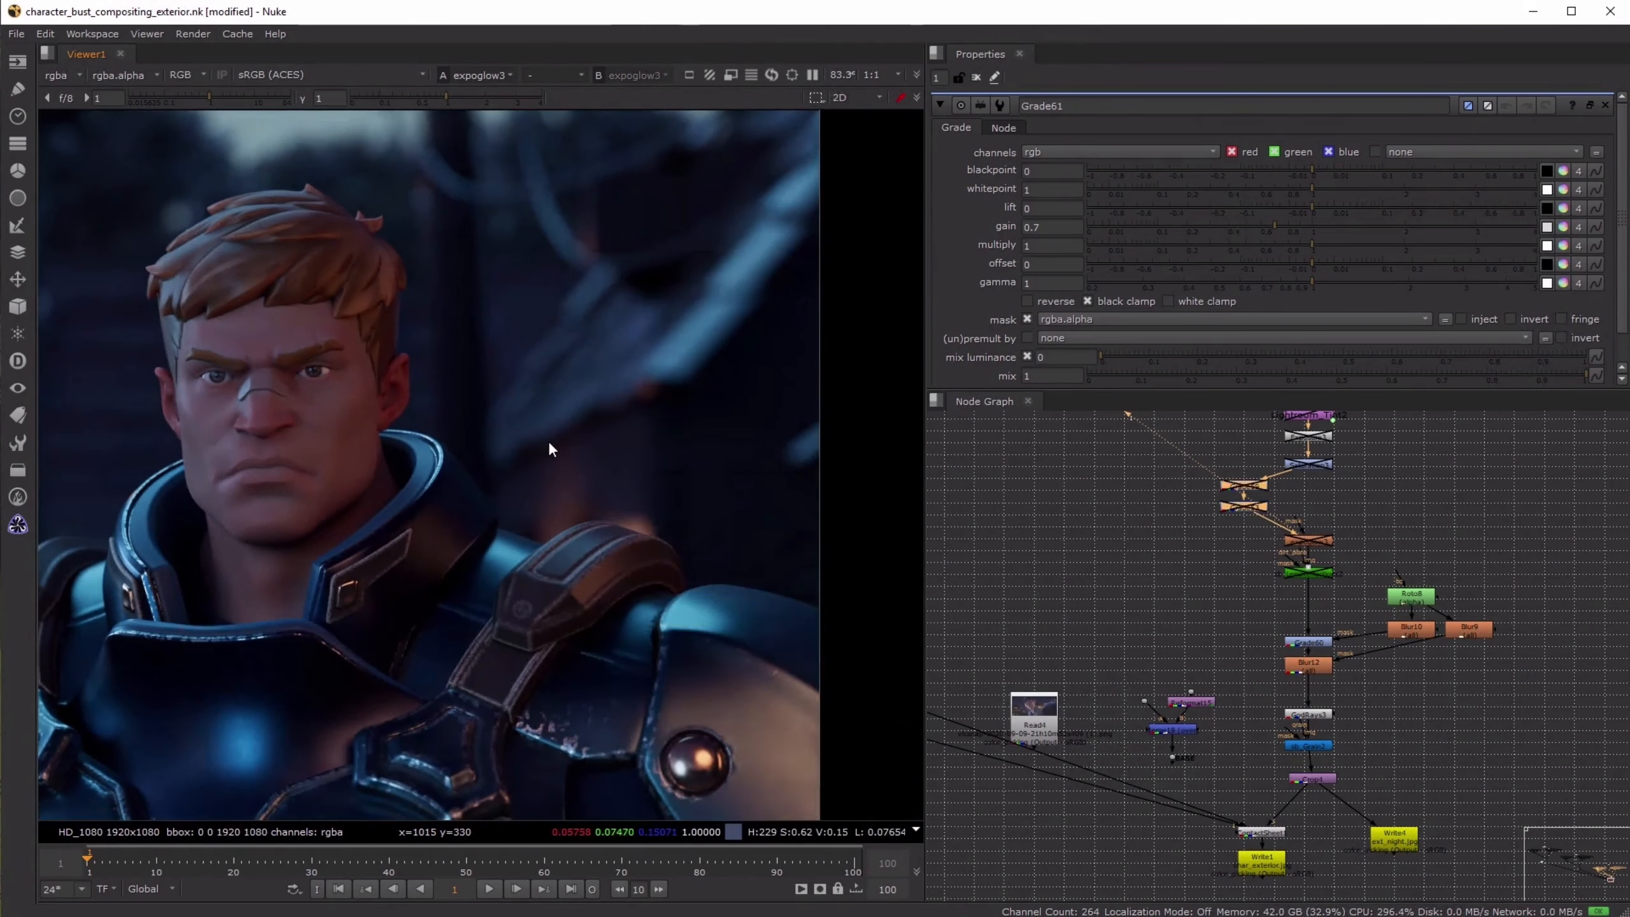
key(d)
key(d)
scroll(530, 609, up, 5)
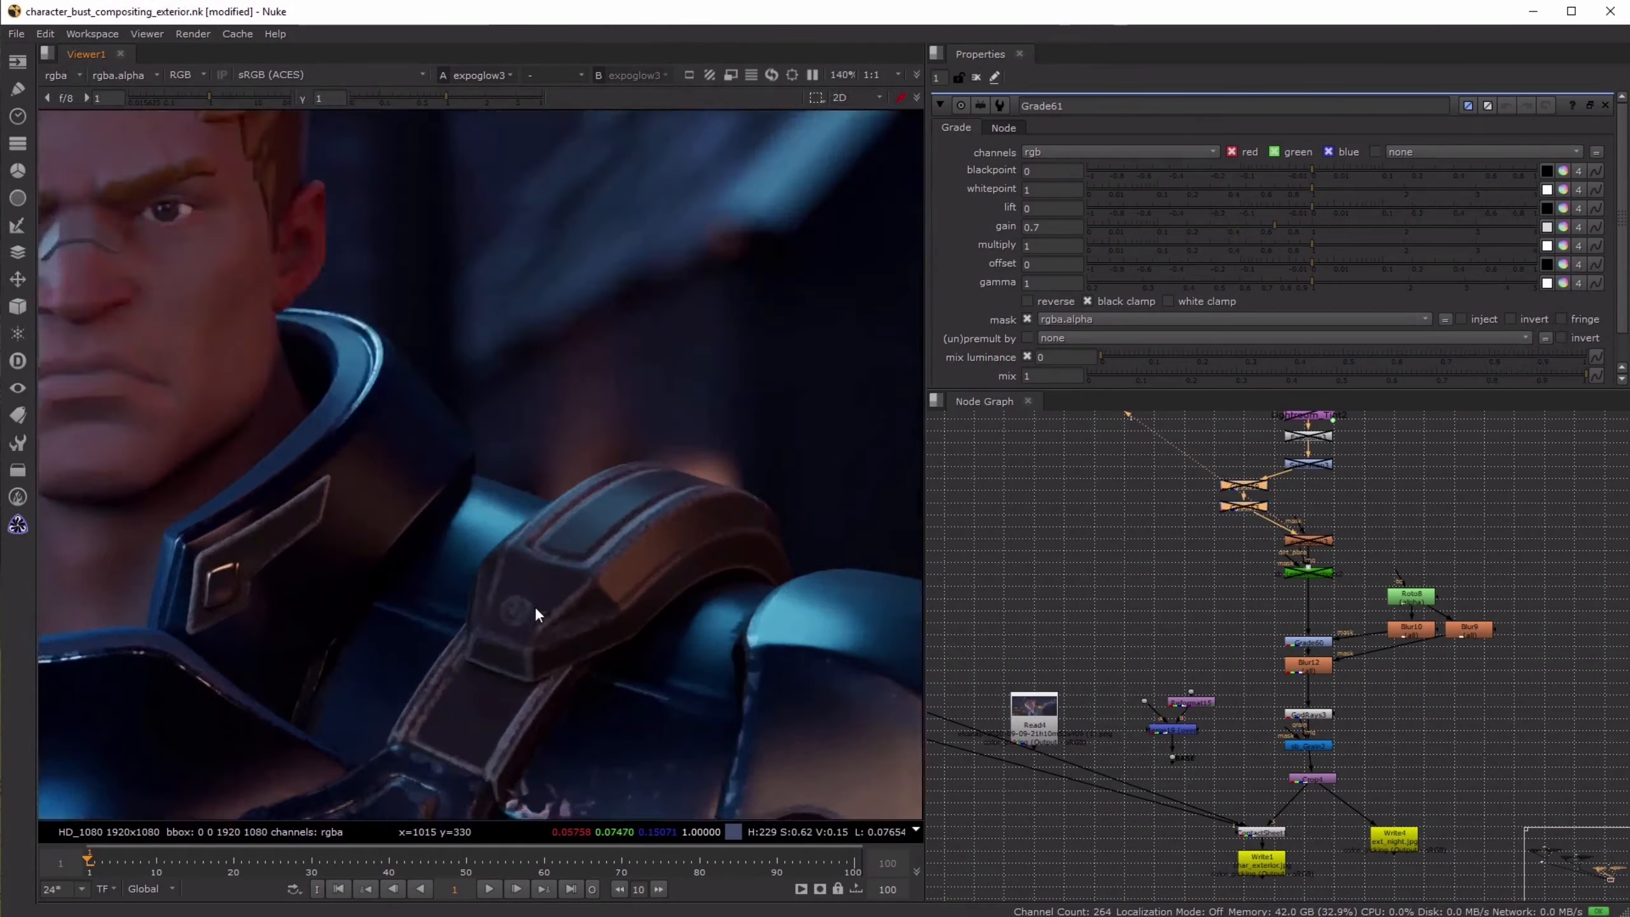
key(d)
scroll(544, 580, down, 5)
- Open Grade59's properties and toggle the node off and on to examine its individual effect
click(1155, 489)
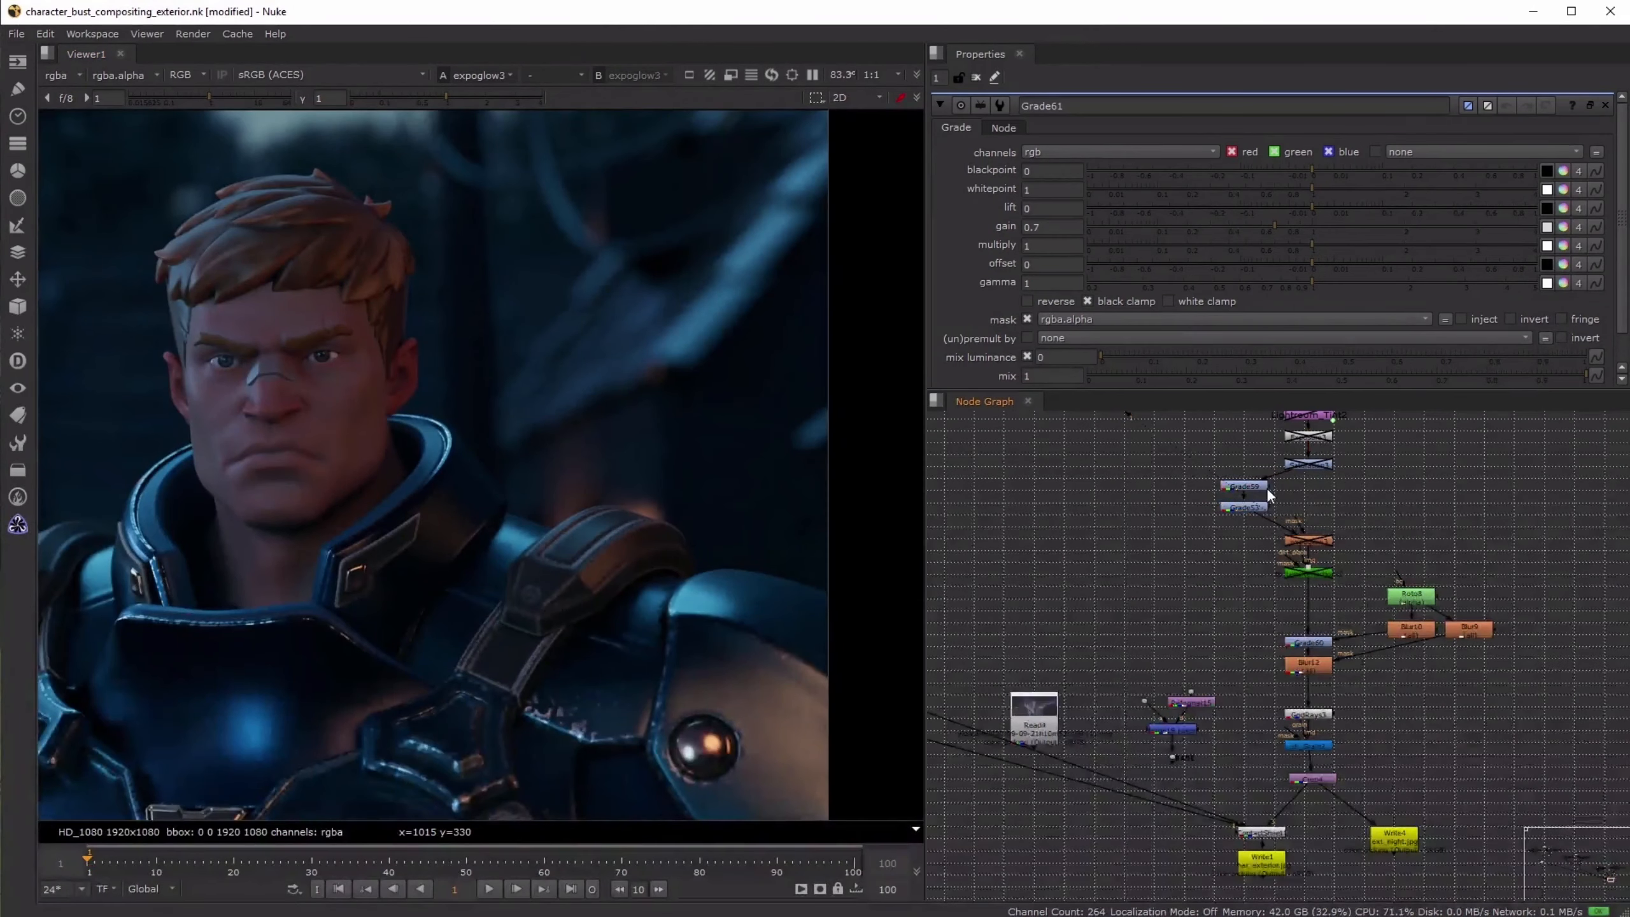
scroll(1259, 490, up, 5)
double_click(1236, 472)
key(d)
key(d)
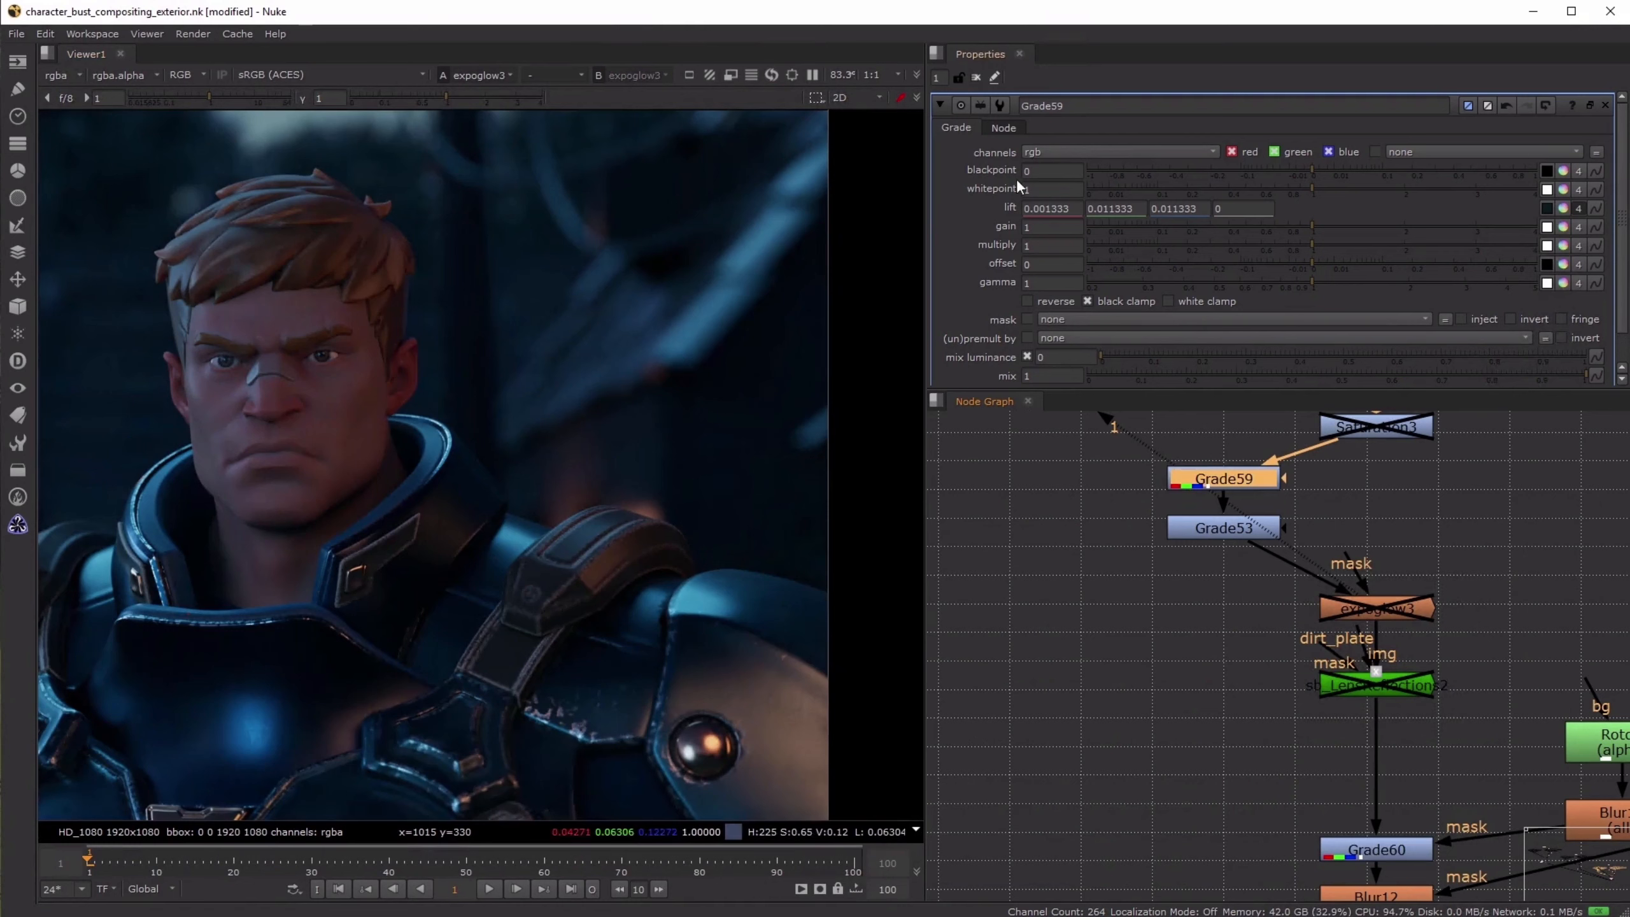
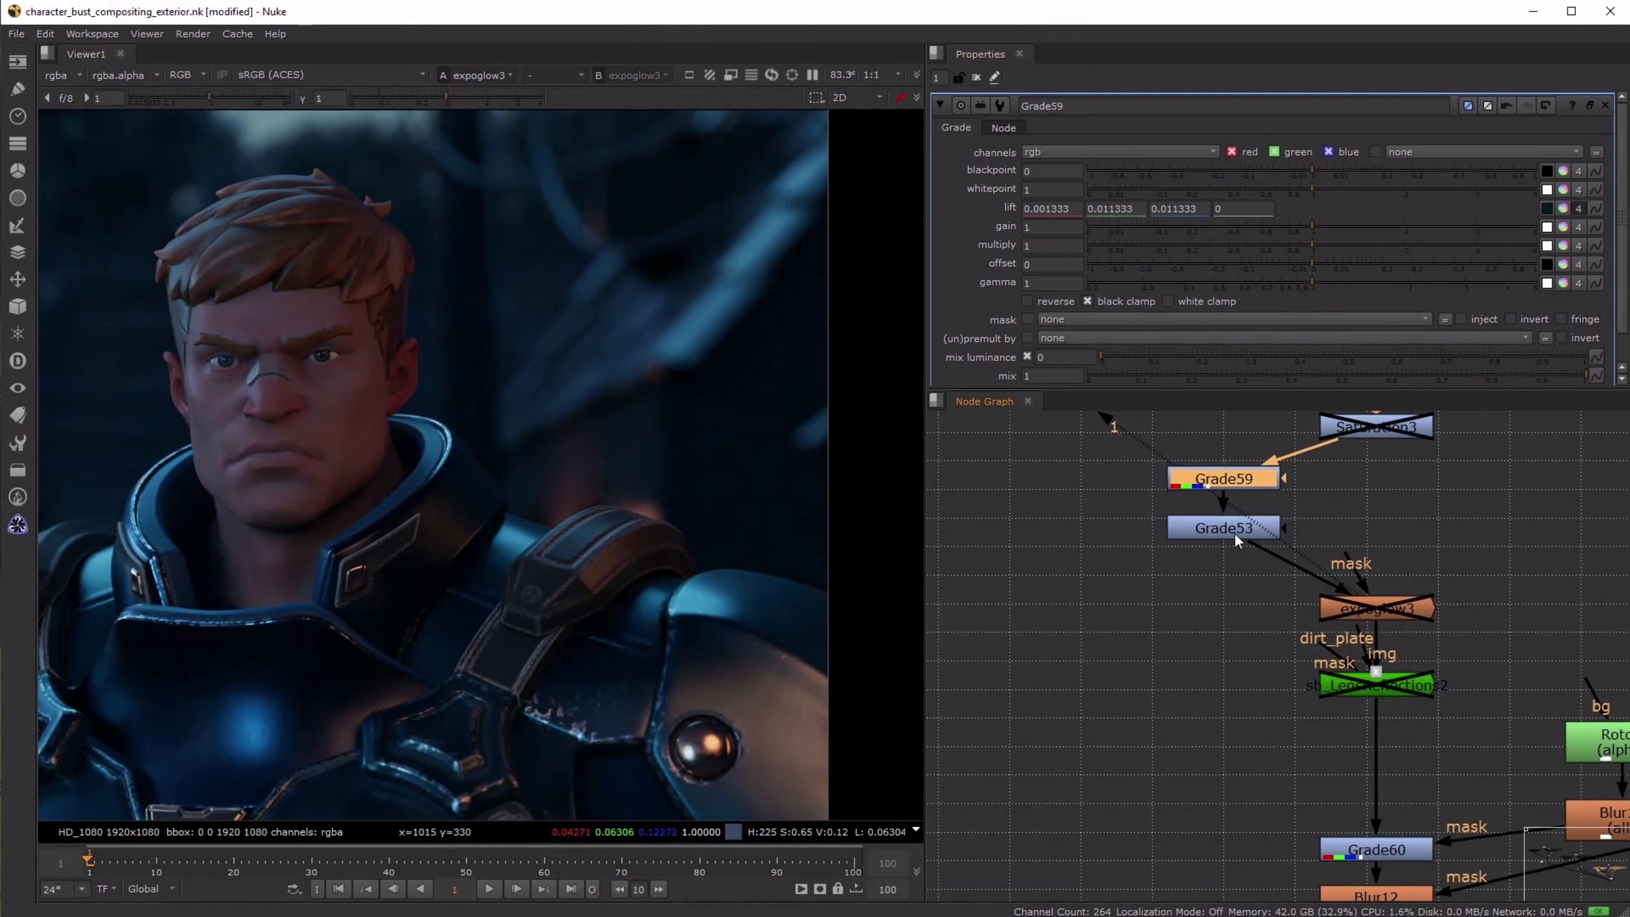
- Toggle Grade53 off and on to examine its individual effect, and open its properties
click(1234, 532)
key(d)
key(d)
double_click(1235, 533)
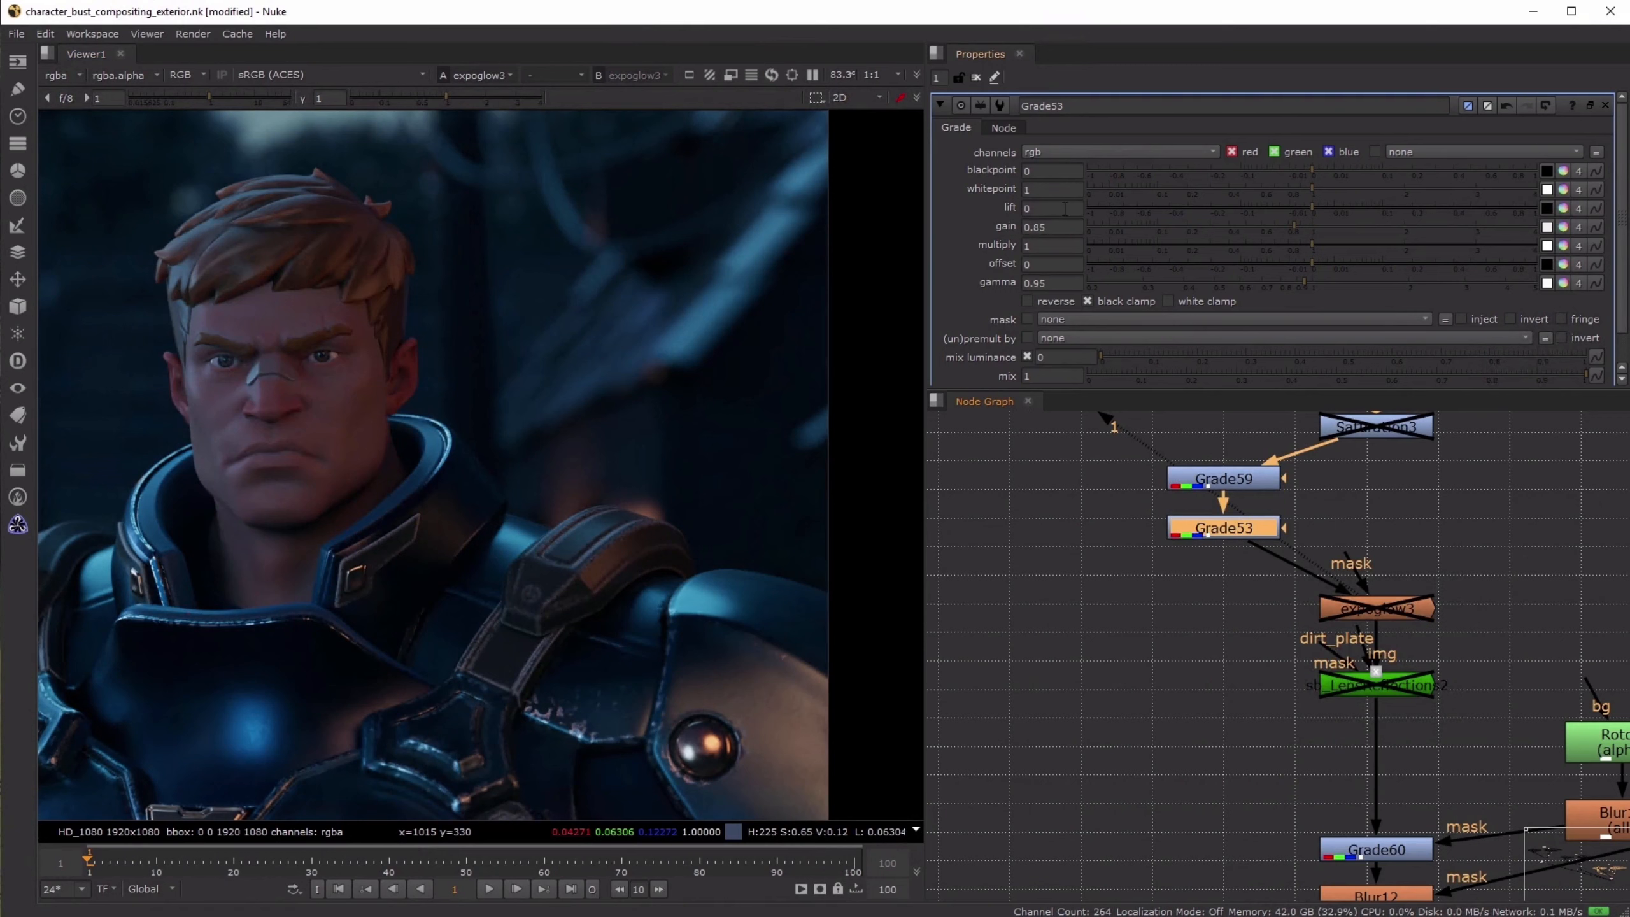
- Try a blackpoint of -0.024 and a whitepoint of 1.42 on Grade53 with the whole frame in view, and restore both defaults
drag(1312, 187, 1279, 172)
scroll(632, 408, up, 2)
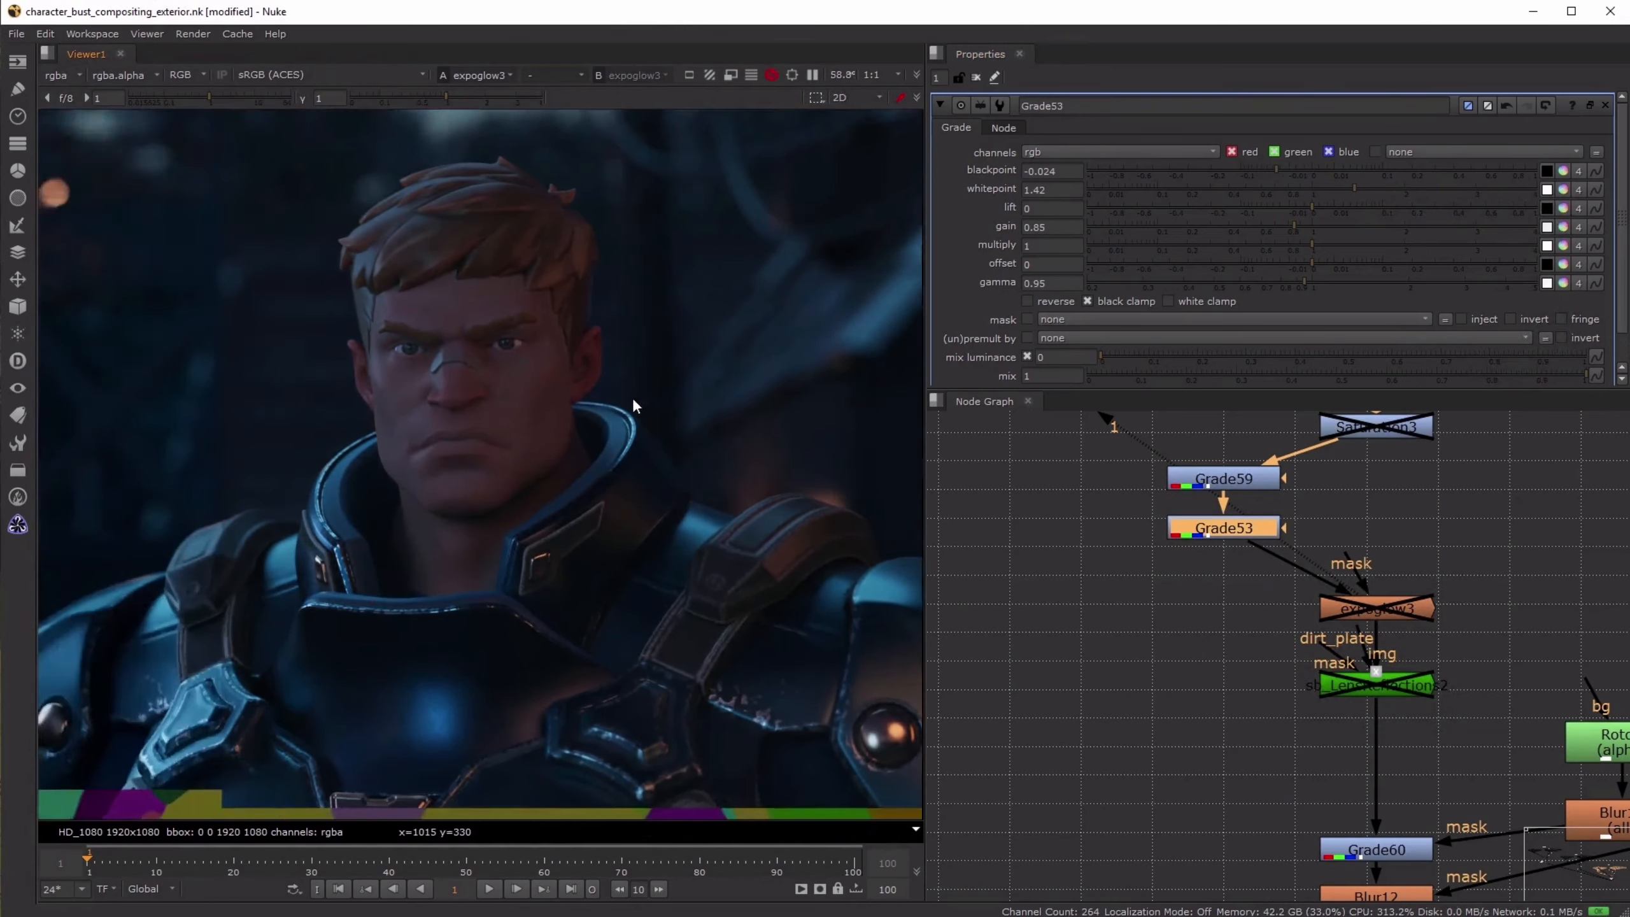
scroll(571, 437, down, 3)
key(f)
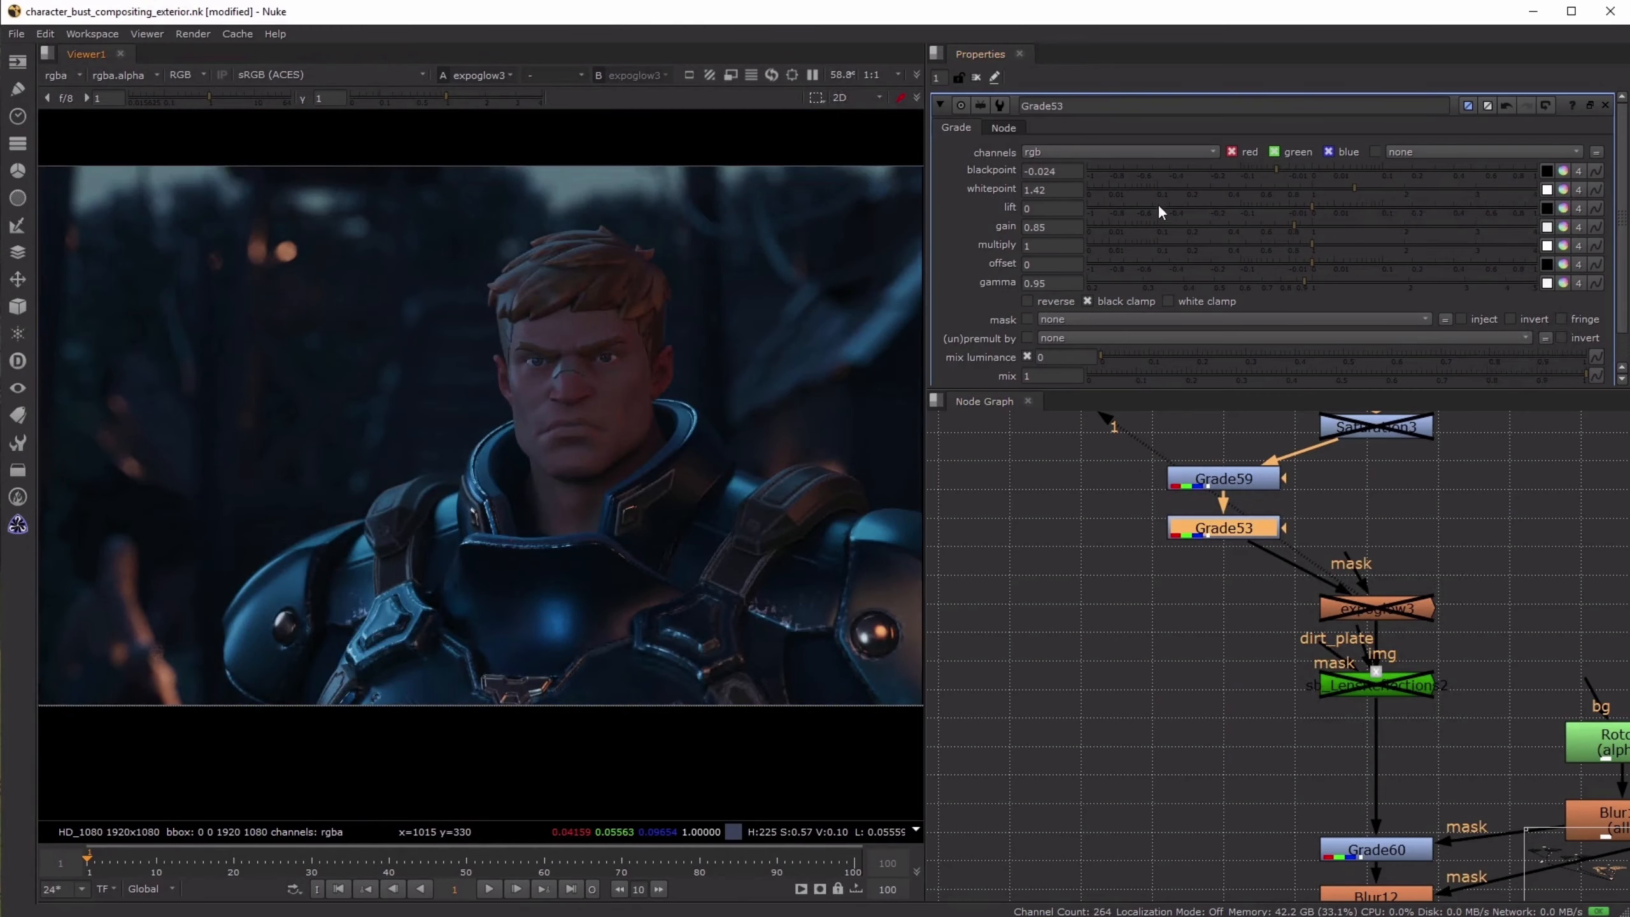
ctrl+click(1126, 186)
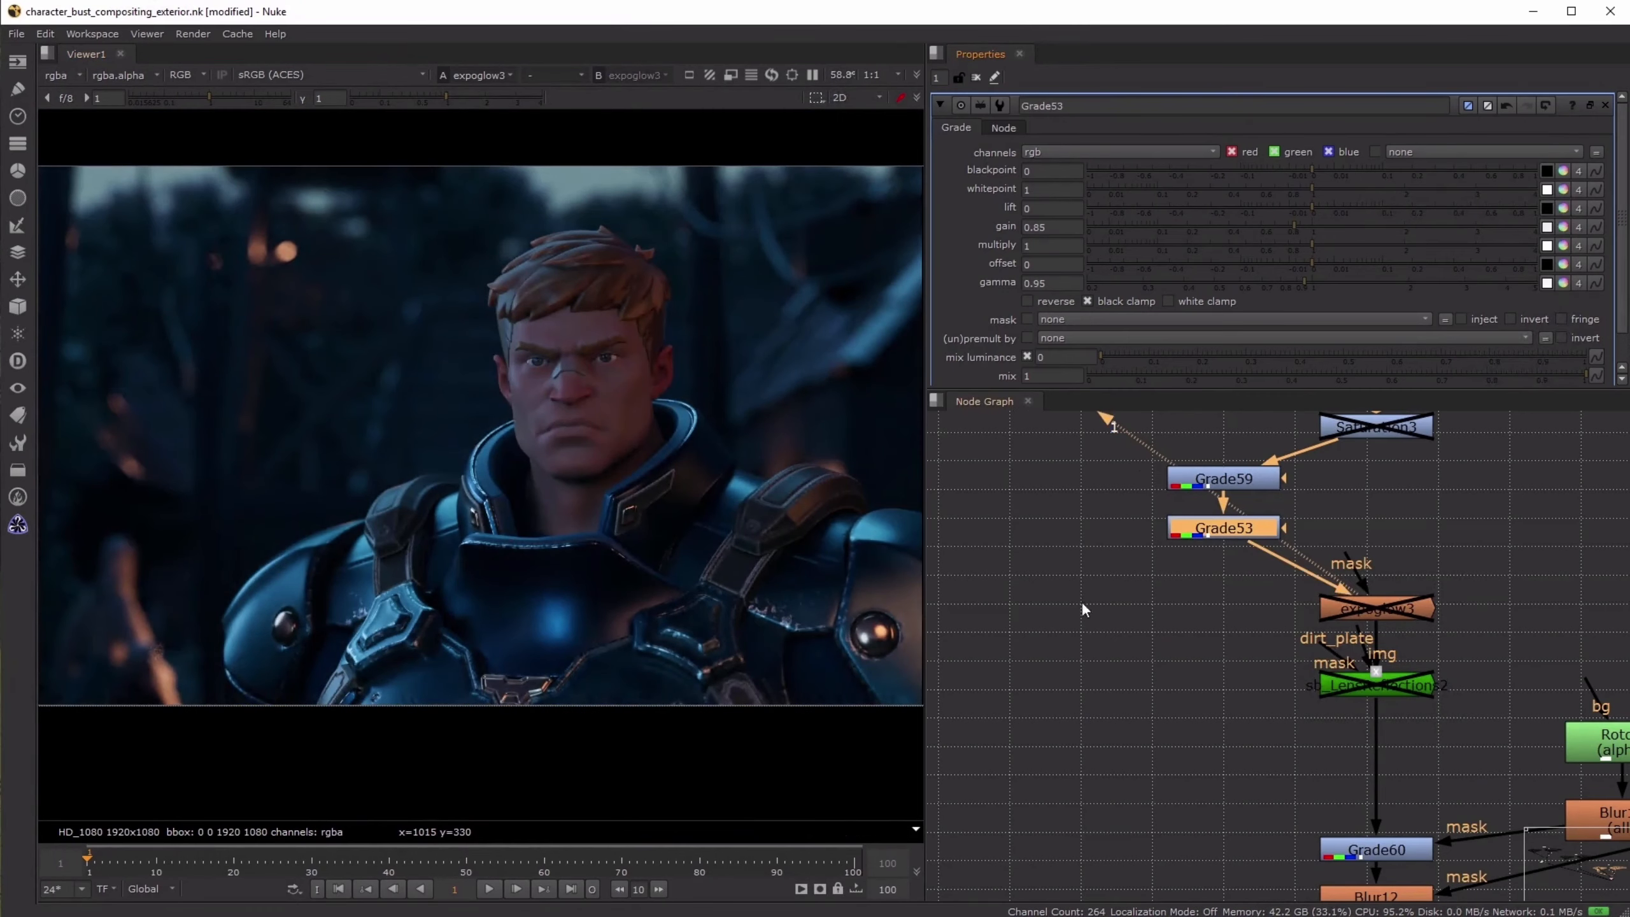
- View the result at Blur12 and the cropped final output at Crop4
scroll(1193, 625, down, 3)
middle_drag(1197, 665, 1198, 560)
click(1204, 642)
click(1317, 688)
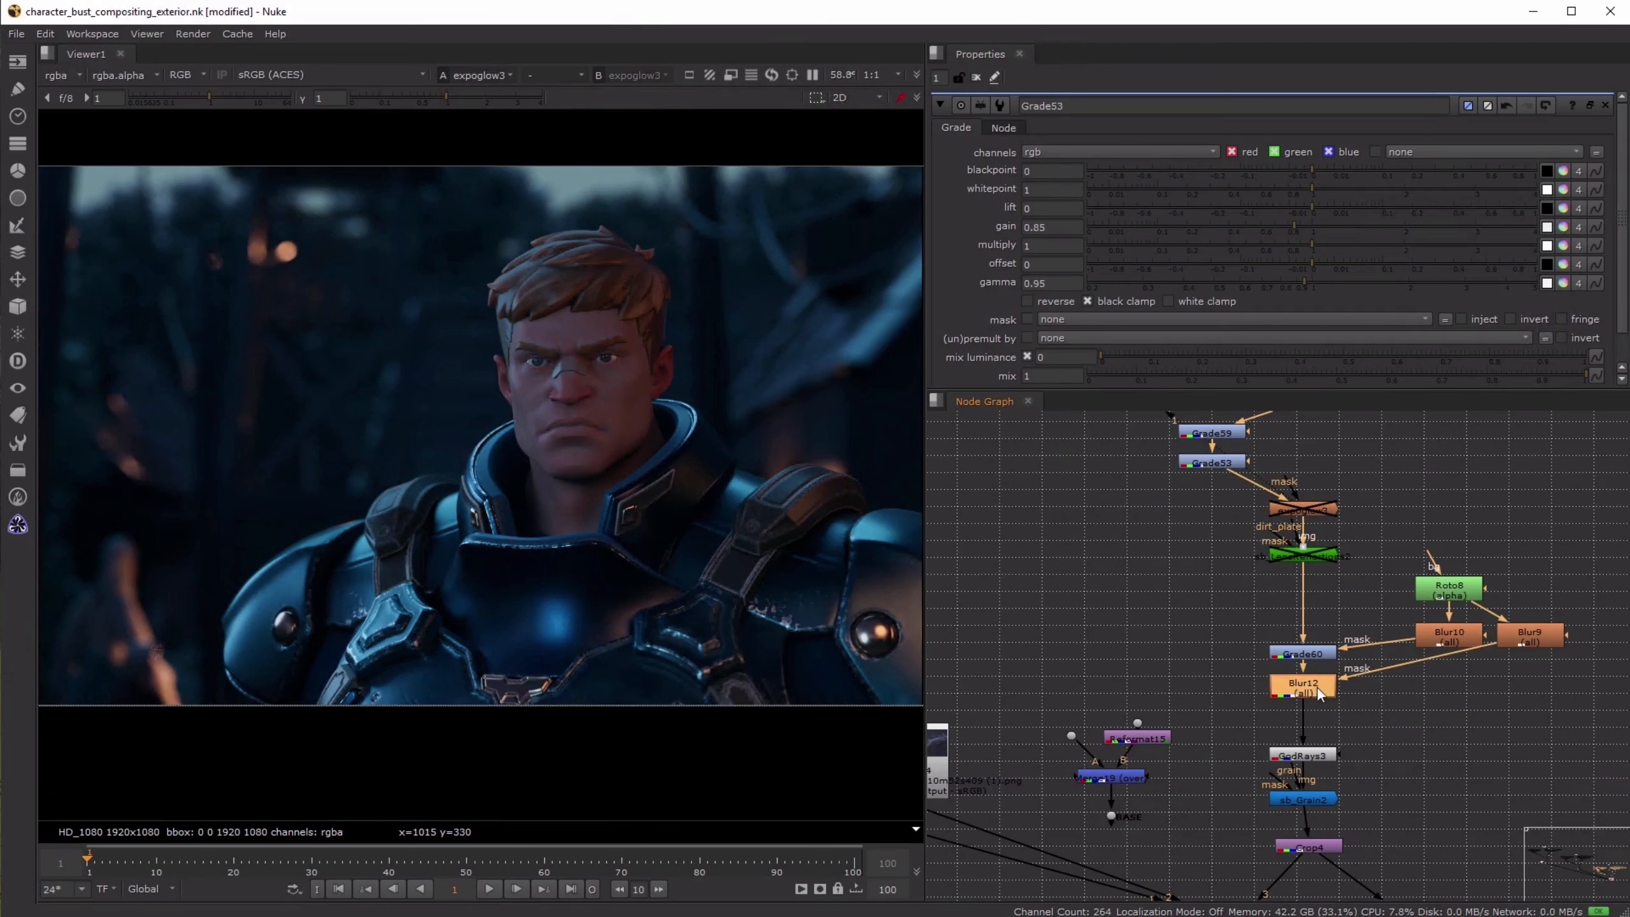
key(1)
click(1317, 846)
key(1)
click(1128, 805)
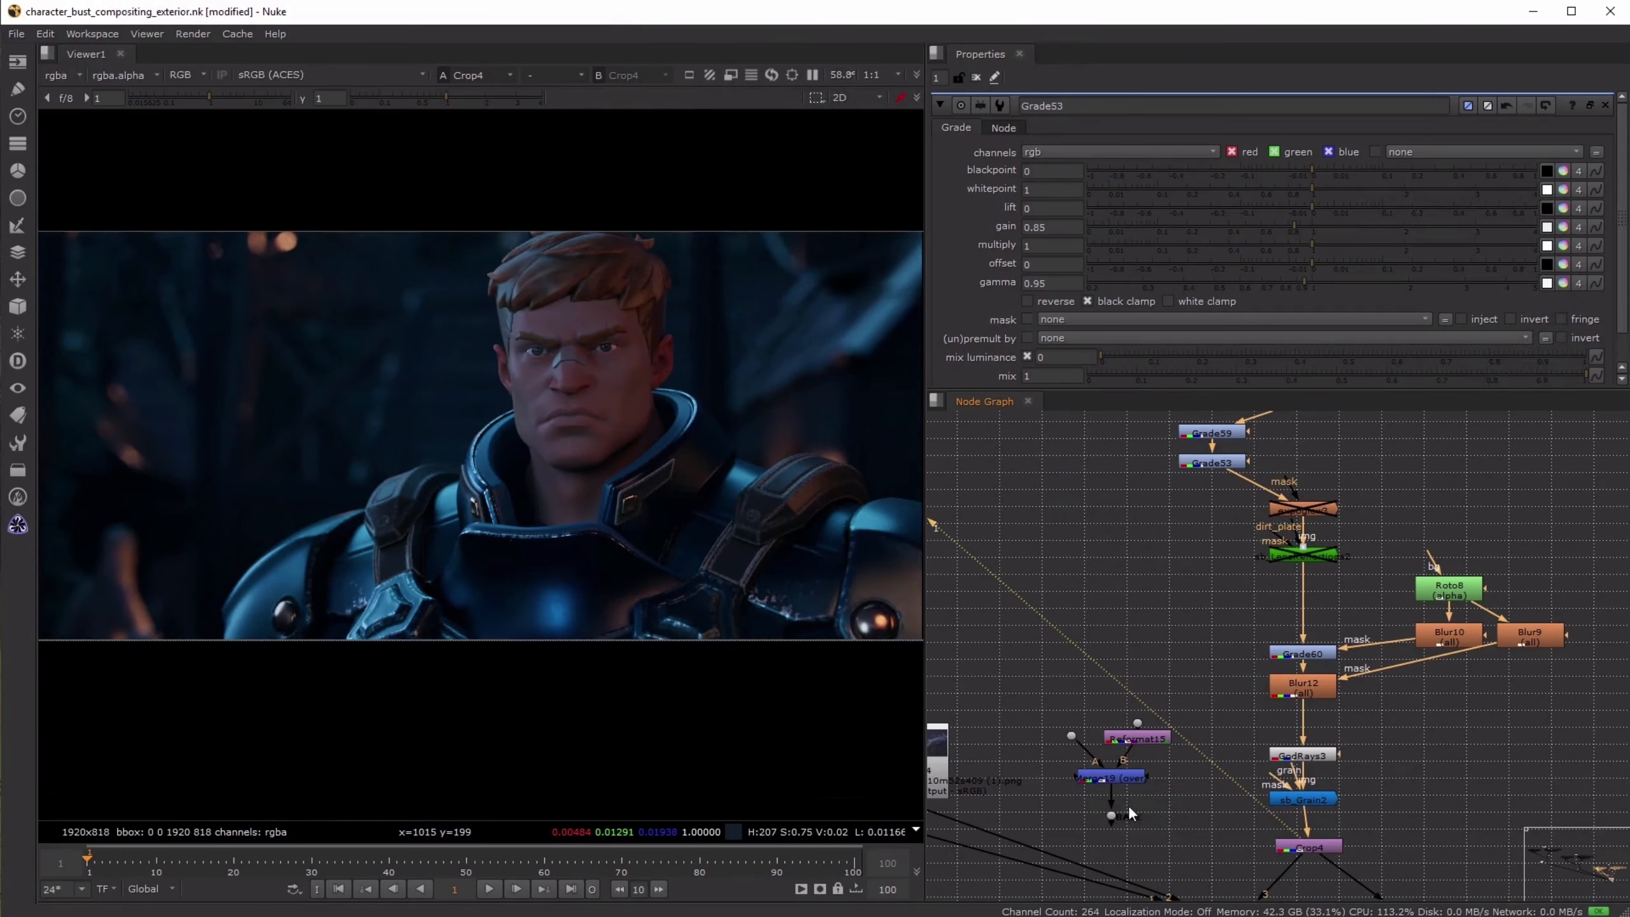
- Load the Read4 reference image into the viewer's second input and flip back to Crop4
middle_drag(1062, 818, 1159, 792)
click(1021, 740)
key(2)
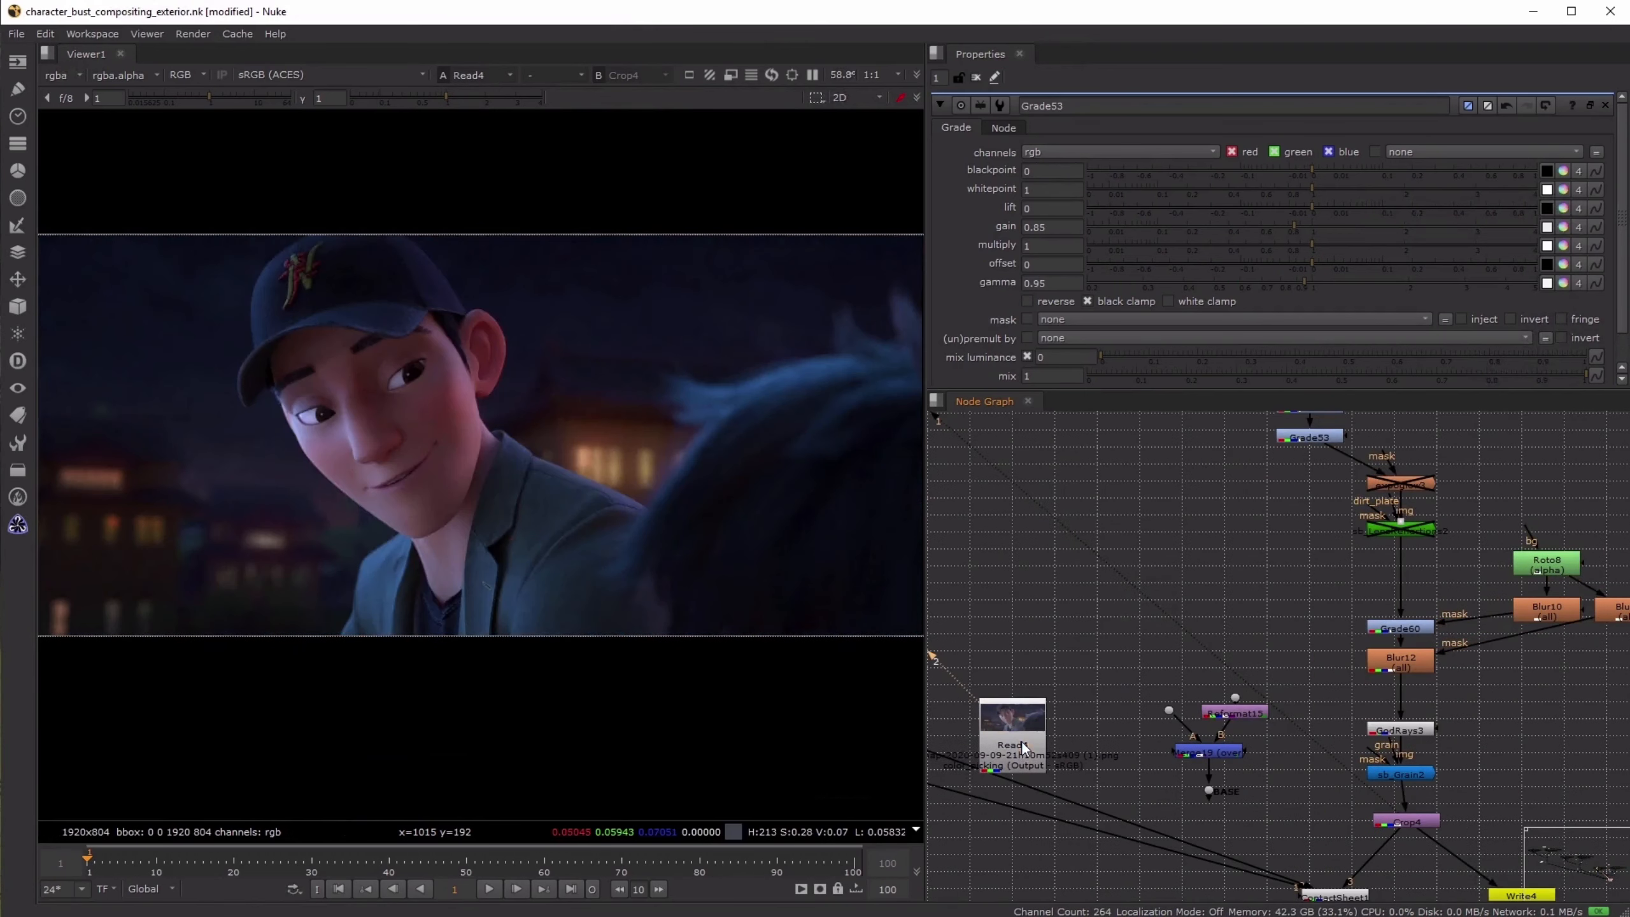
key(1)
- Select Grade59 and Grade53 together and disable both to view the final output without them
middle_drag(1299, 507, 1305, 604)
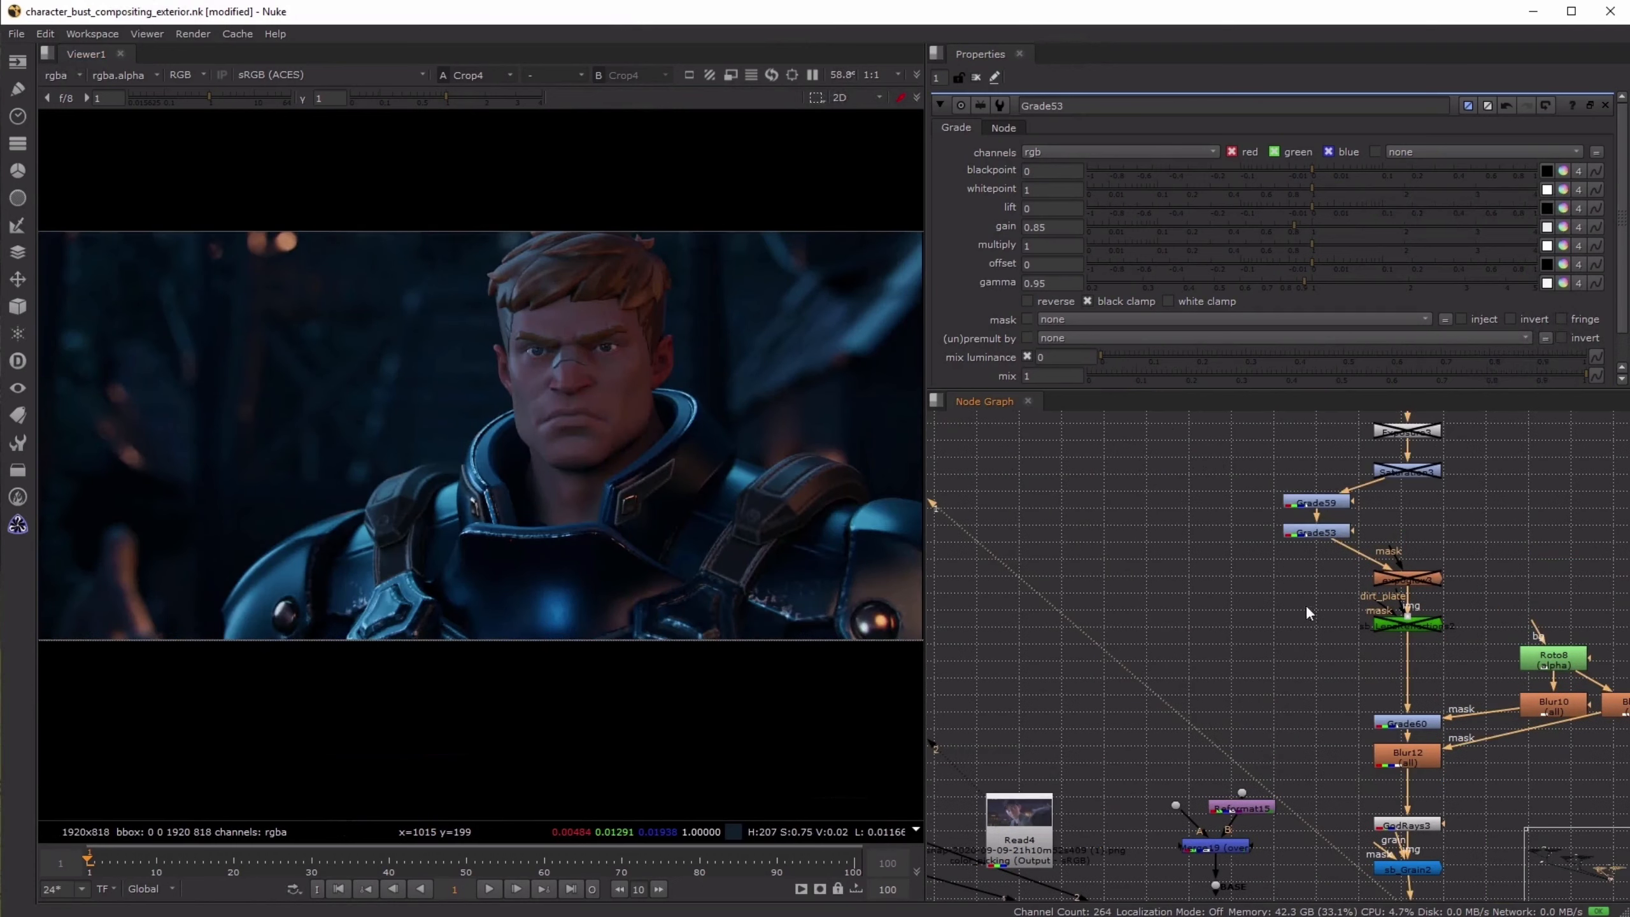
drag(1246, 531, 1378, 480)
key(d)
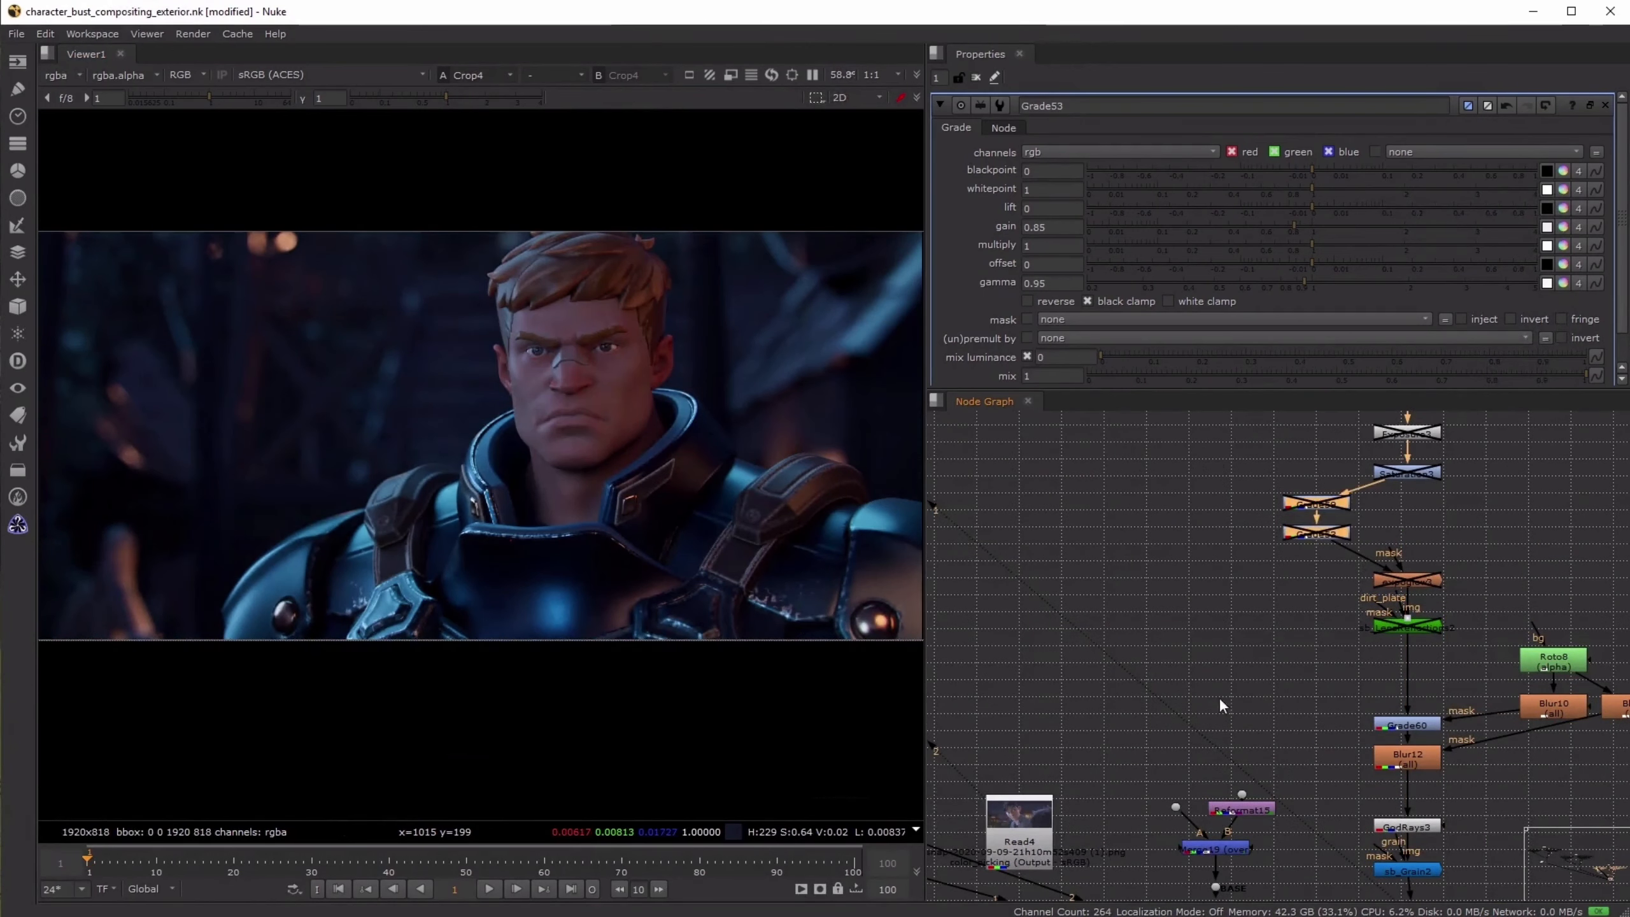
- Flip the viewer between the Read4 reference image and the ungraded Crop4 output to compare their overall darkness and colour
click(1209, 665)
click(1029, 829)
key(1)
click(1066, 777)
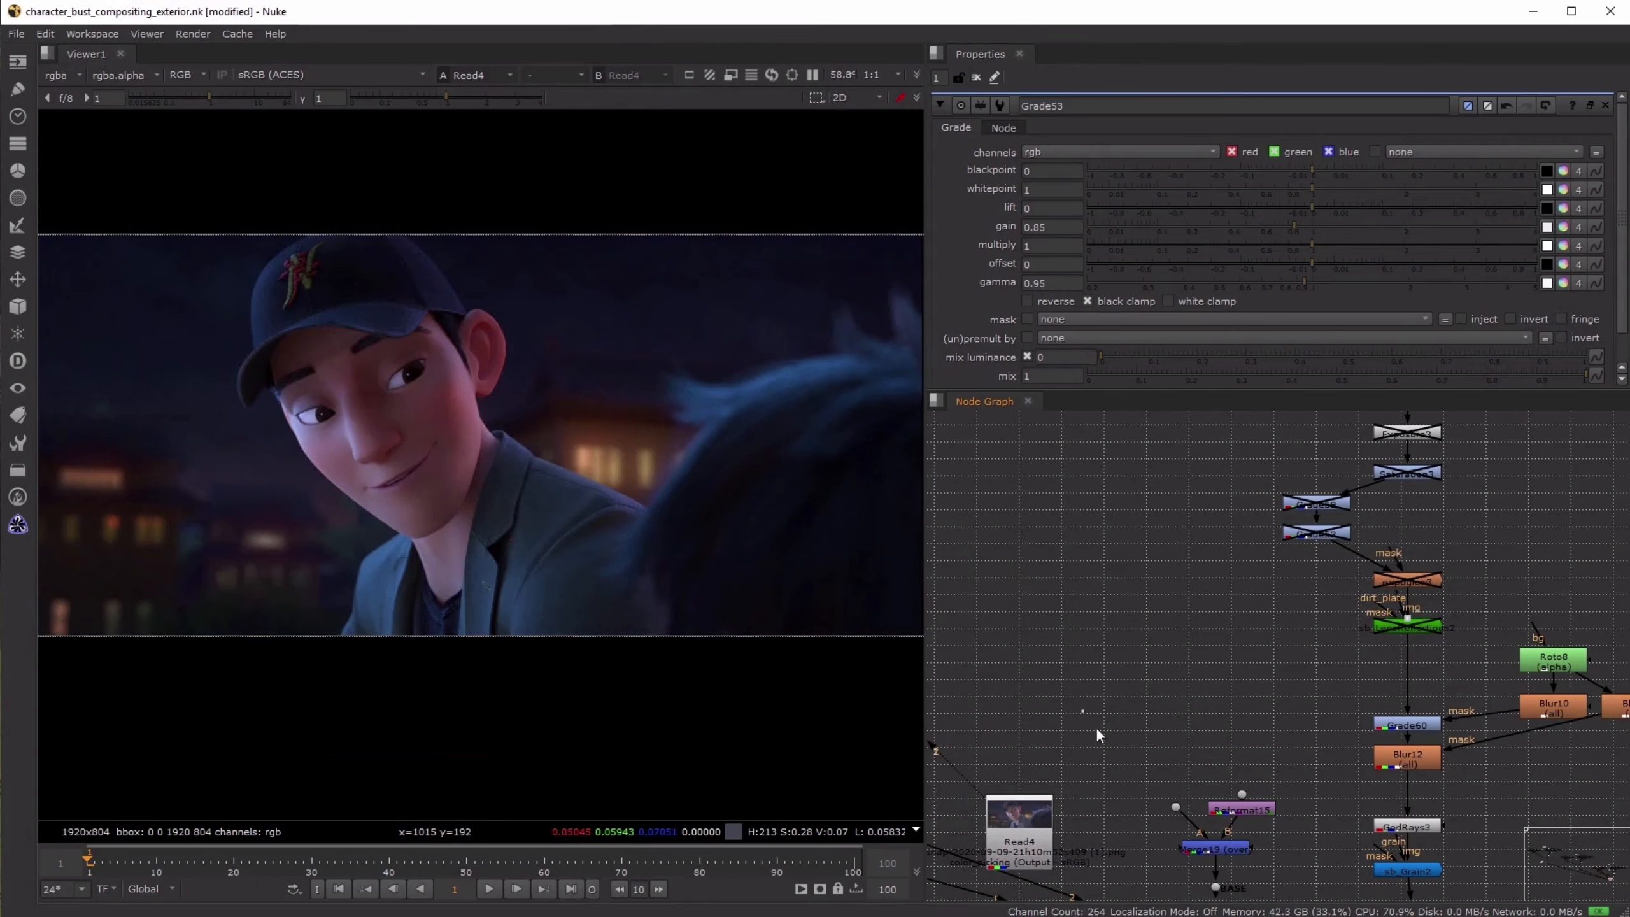
middle_drag(1200, 771, 1185, 609)
key(2)
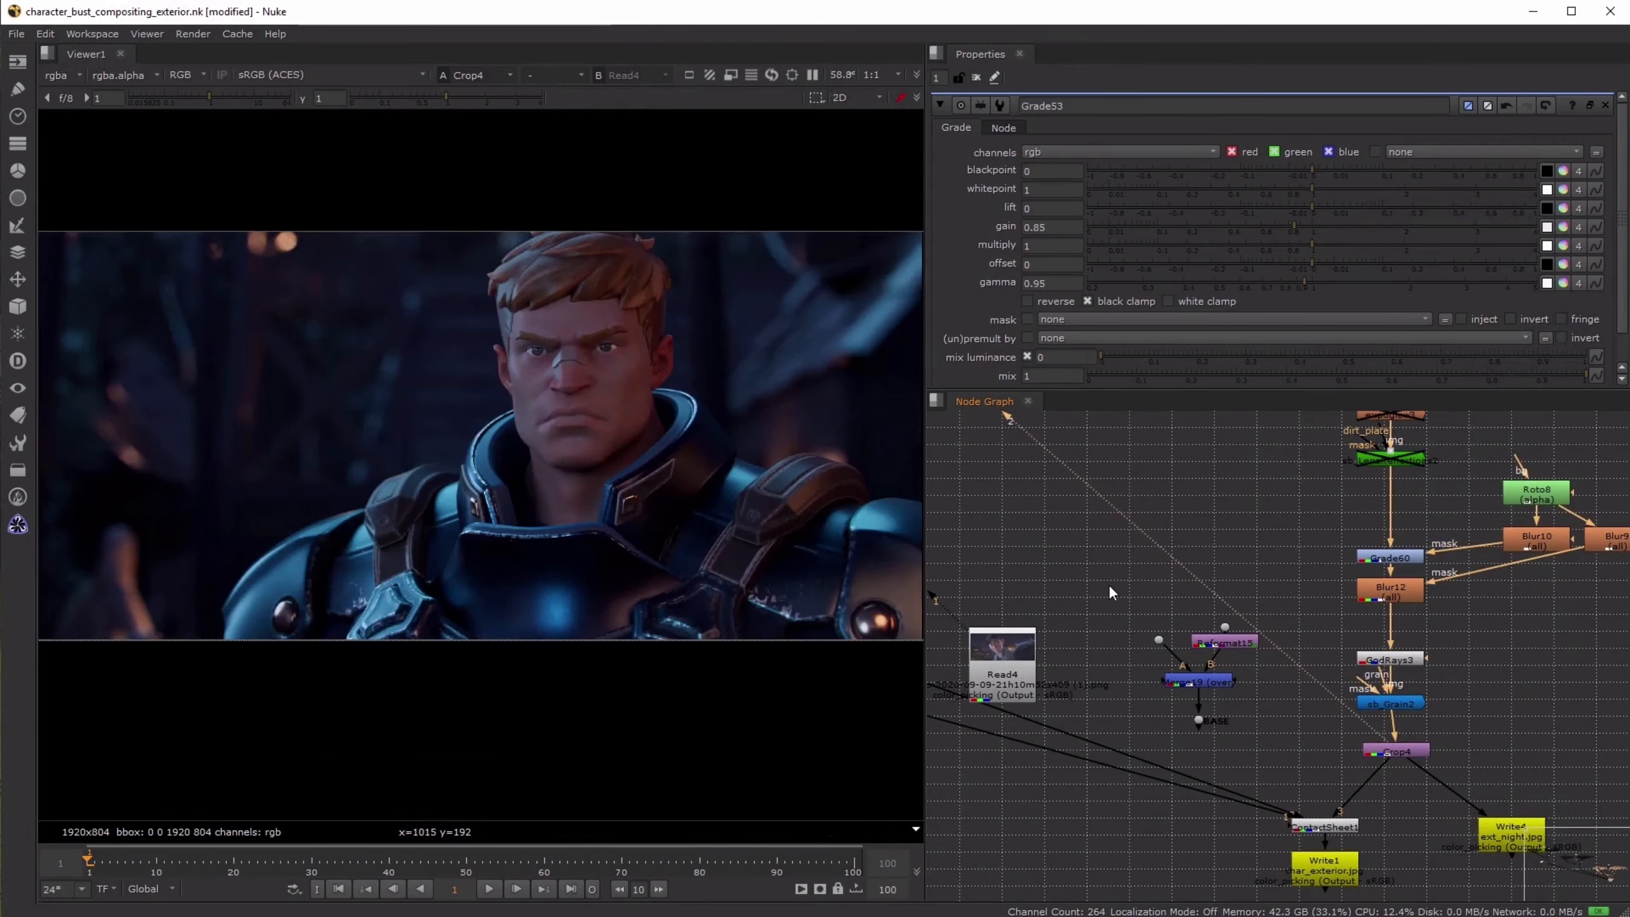
key(1)
key(2)
key(1)
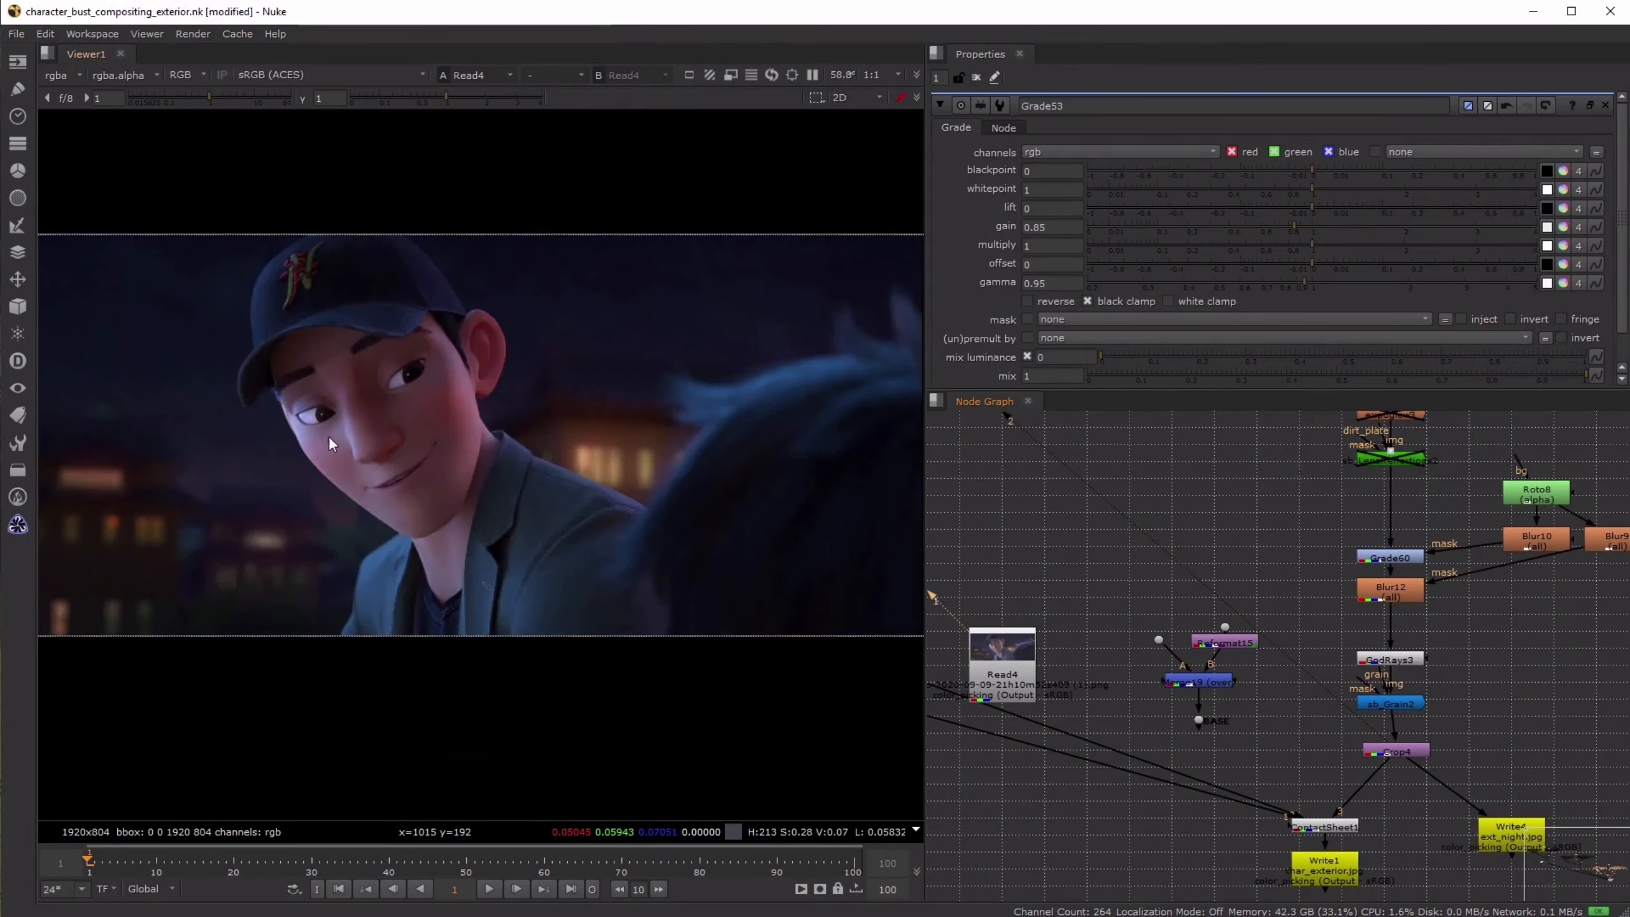
key(2)
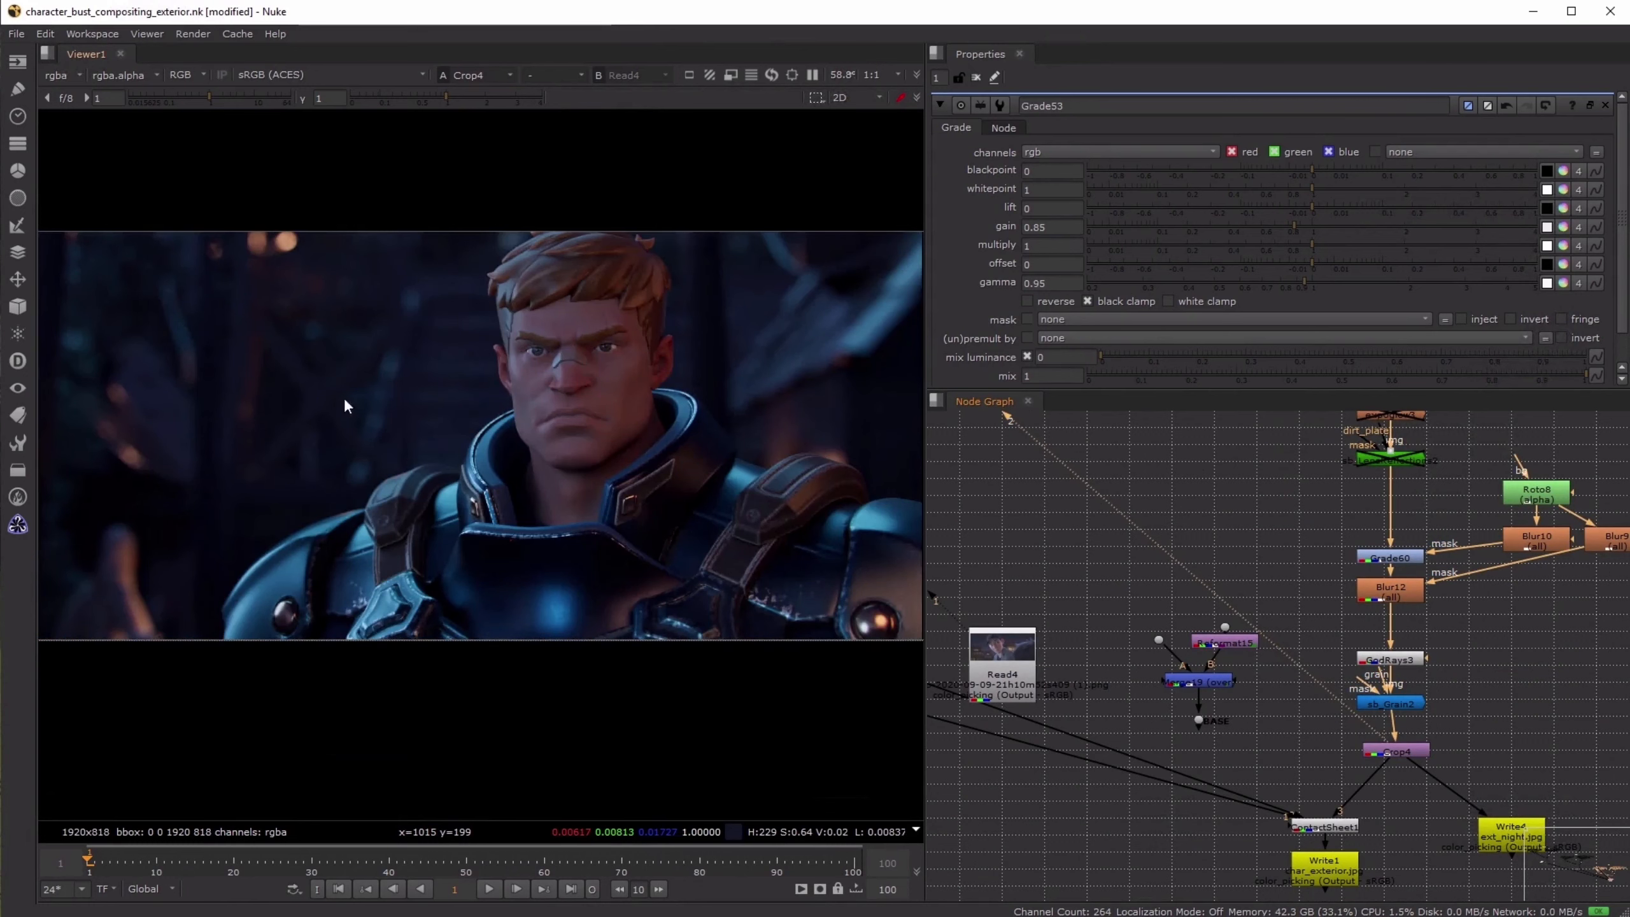
key(1)
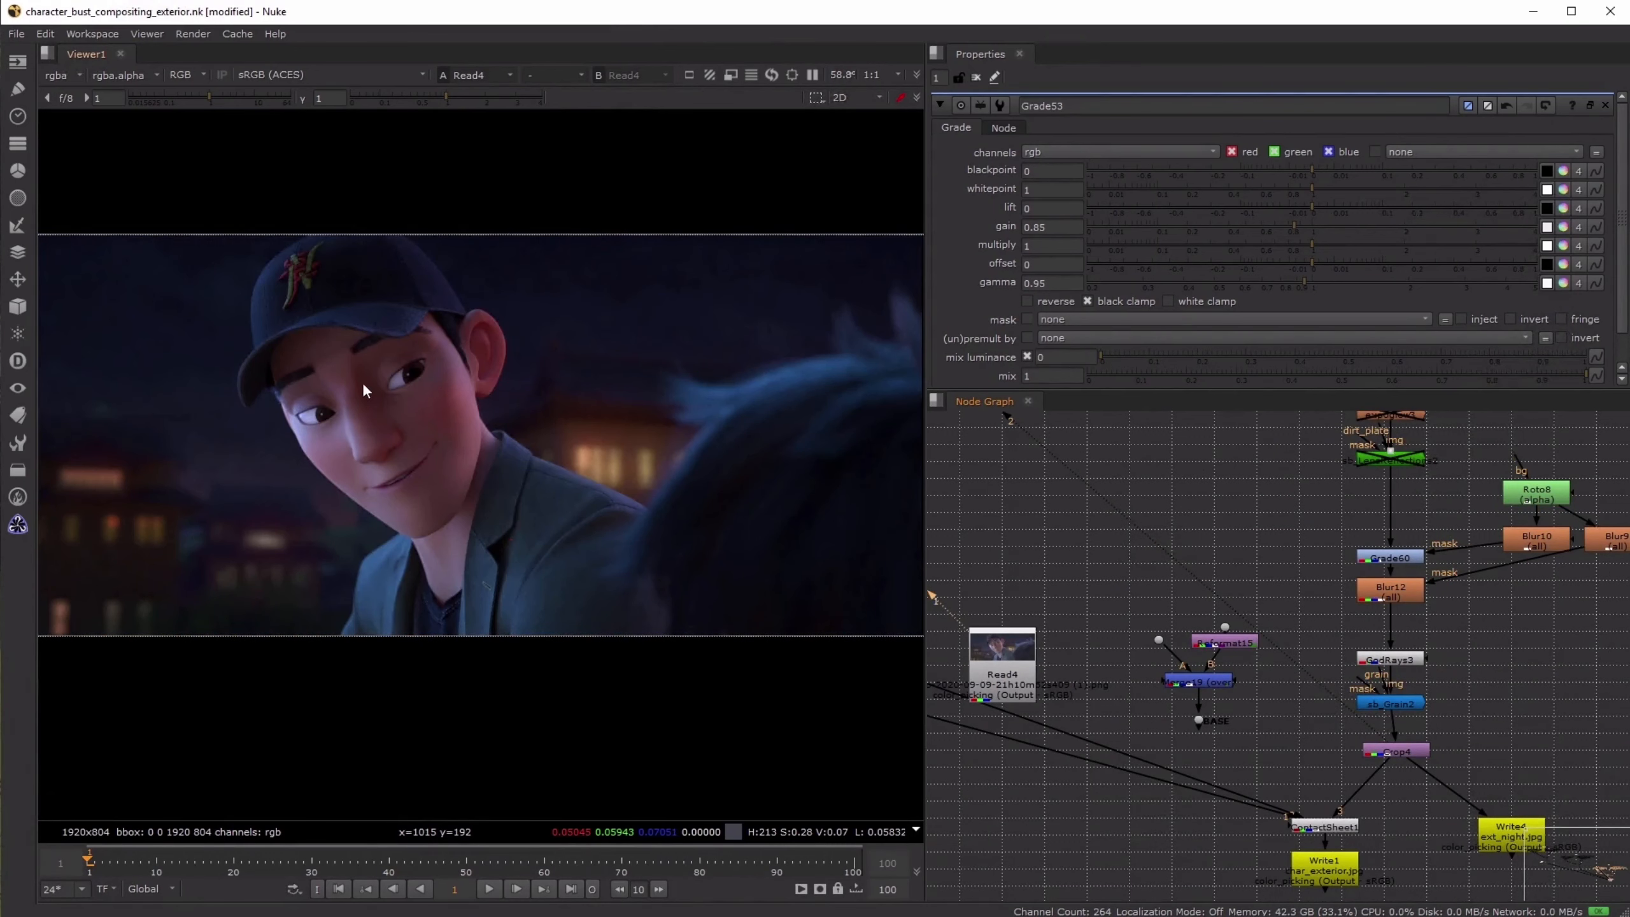
key(2)
- Re-enable Grade59 and Grade53 together
middle_drag(1333, 406, 1256, 605)
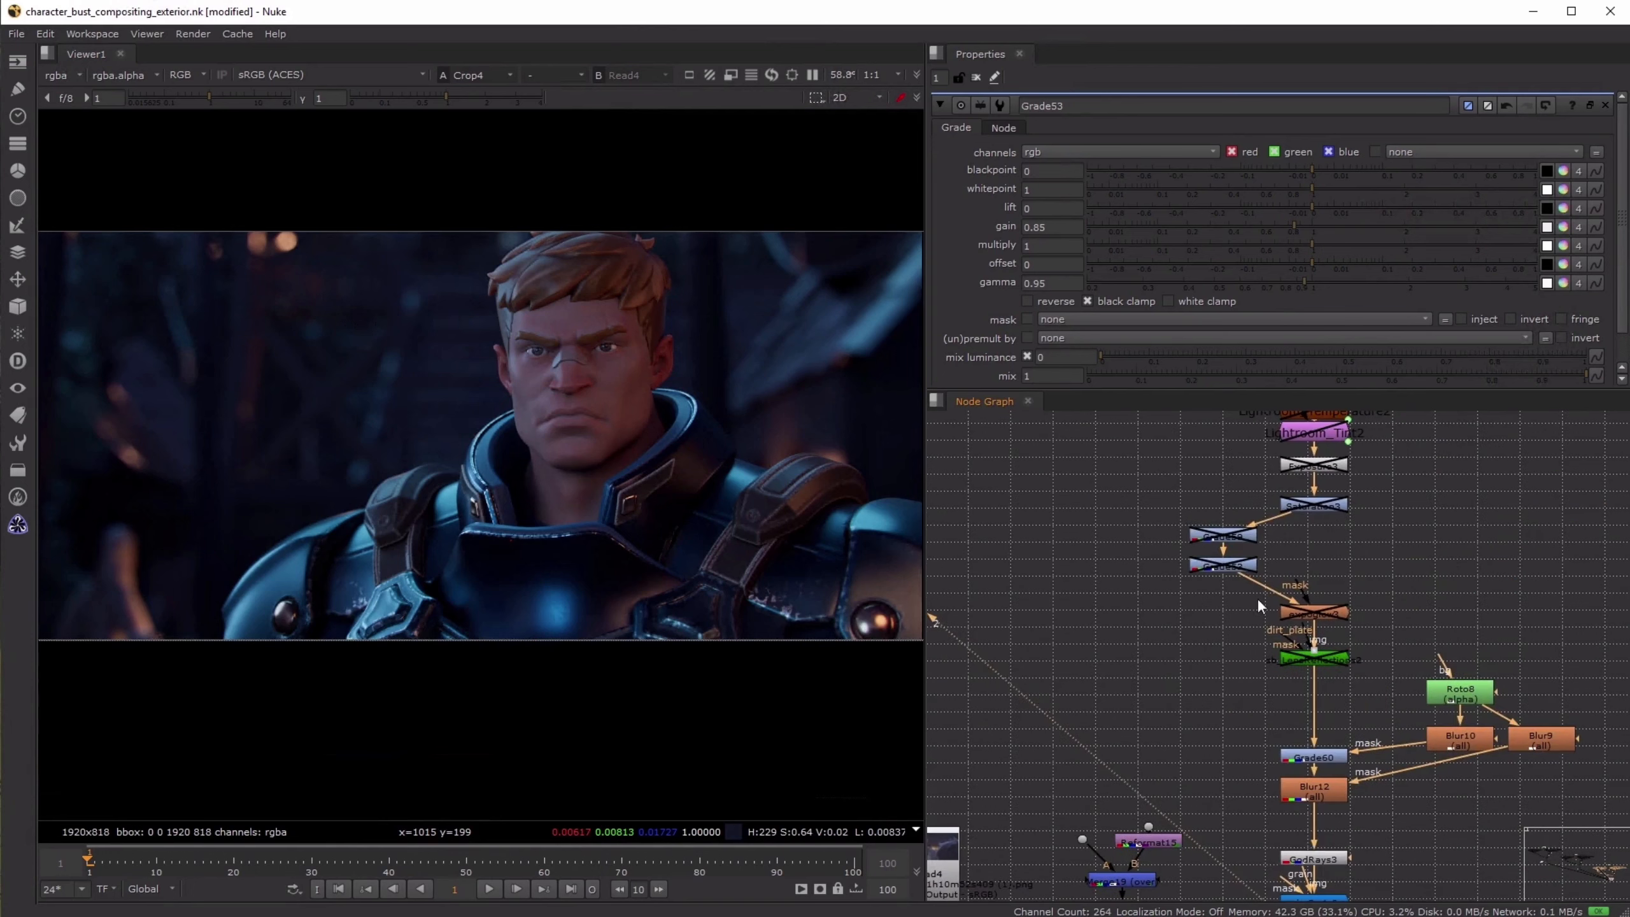
drag(1112, 501, 1271, 590)
key(d)
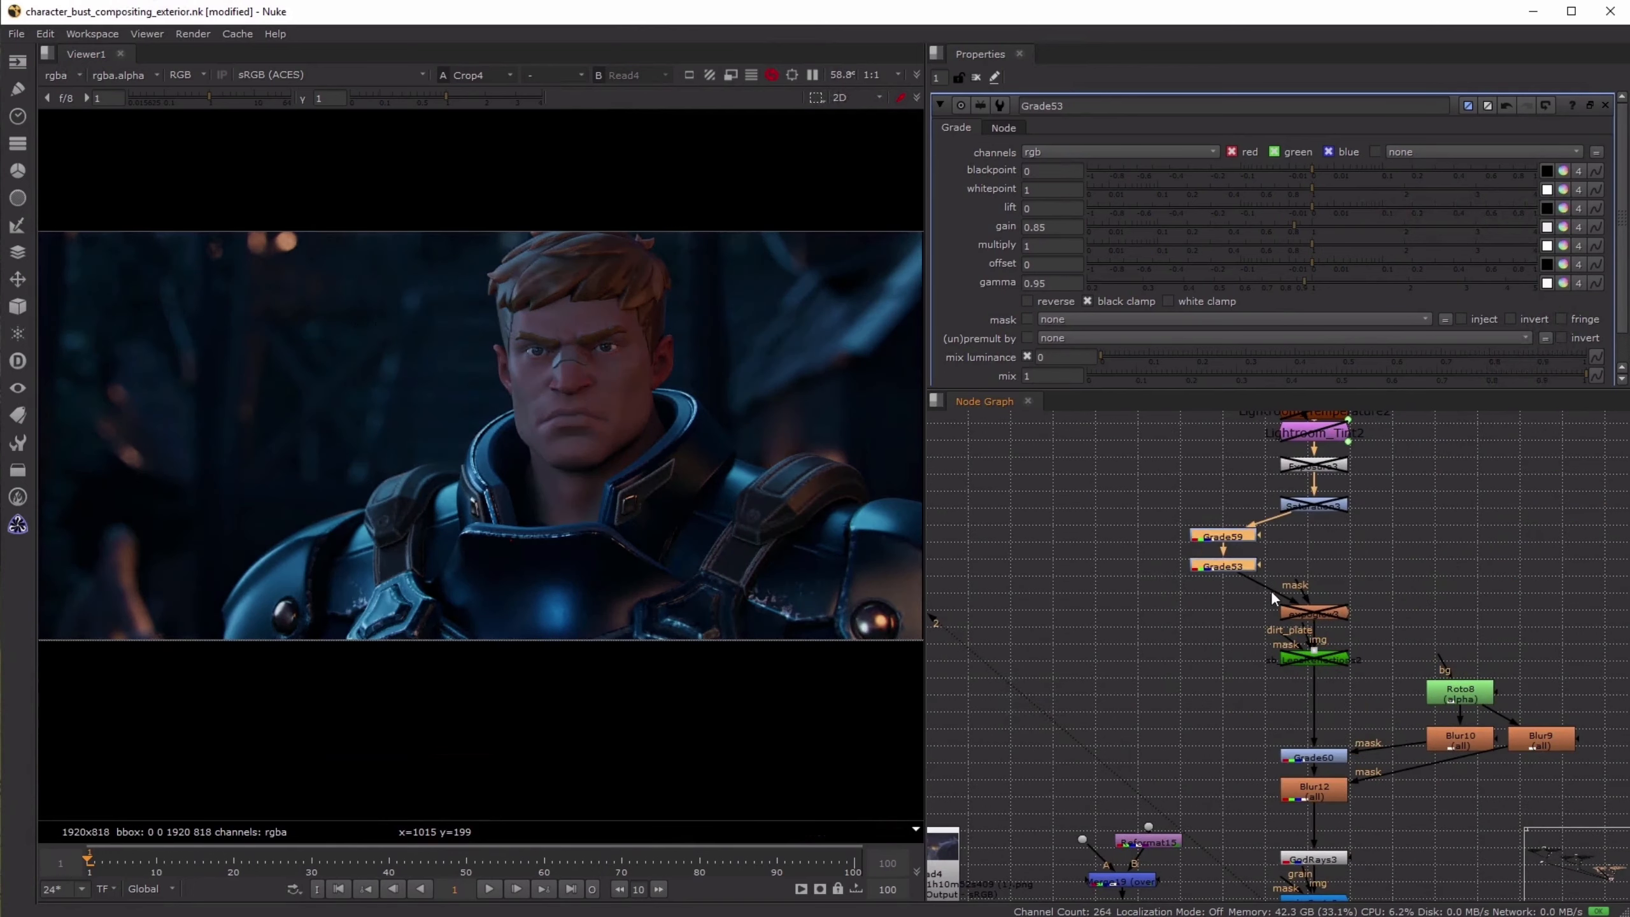
click(1138, 604)
- View the rebuilt night hero at the Copy9 node, above the Cryptomatte-masked grades
scroll(1110, 581, down, 5)
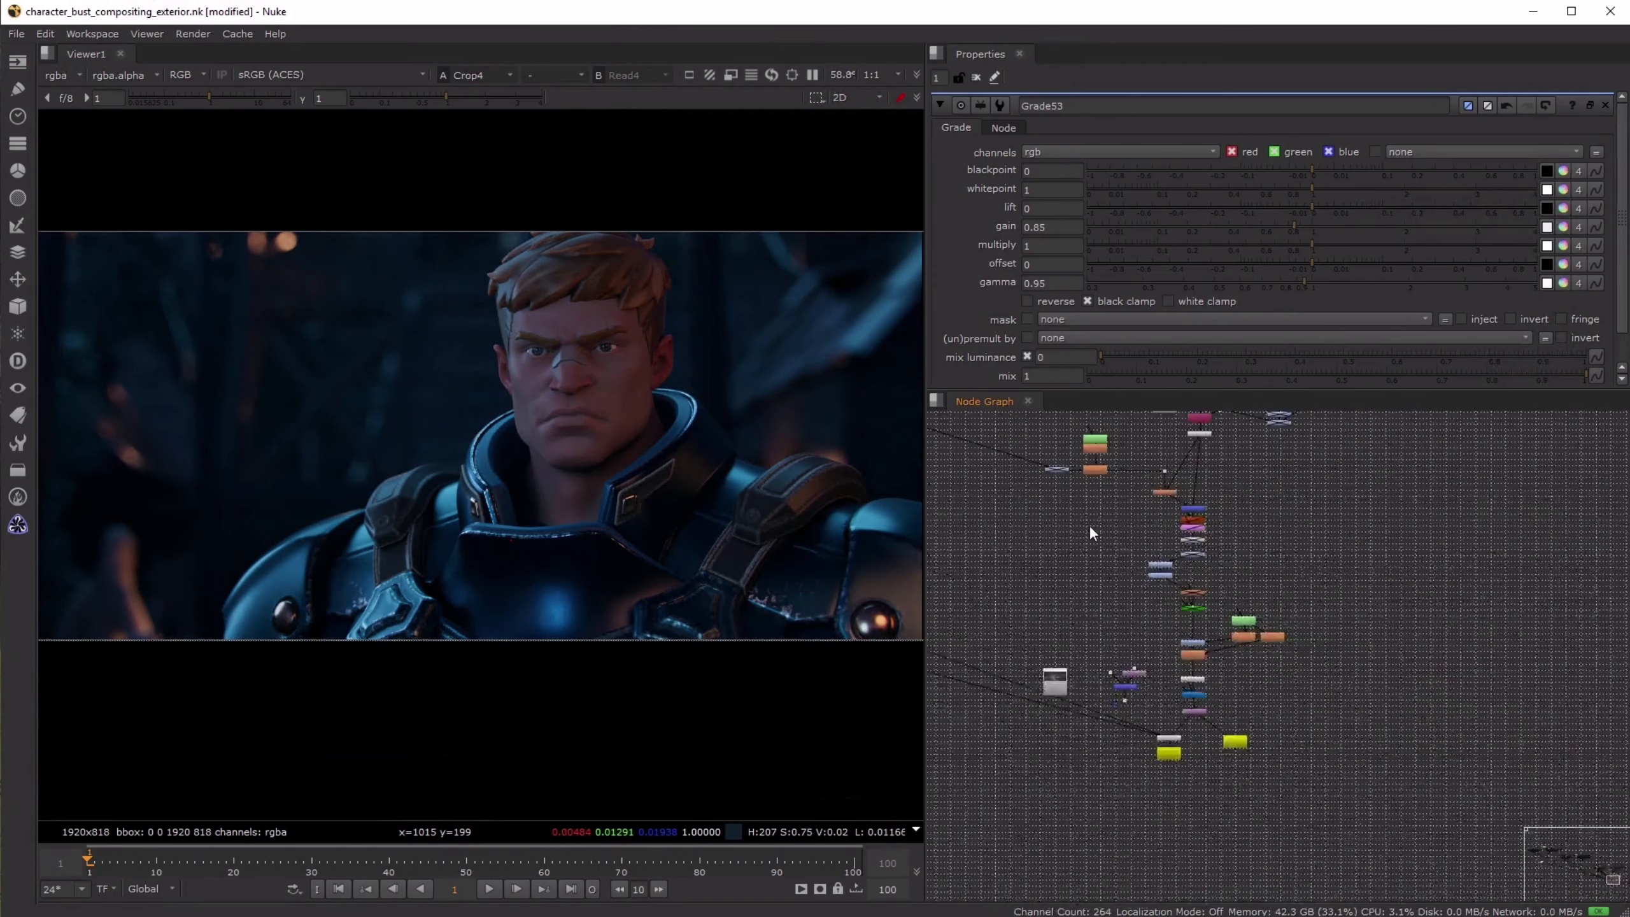
middle_drag(1026, 522, 1389, 747)
scroll(1256, 632, down, 3)
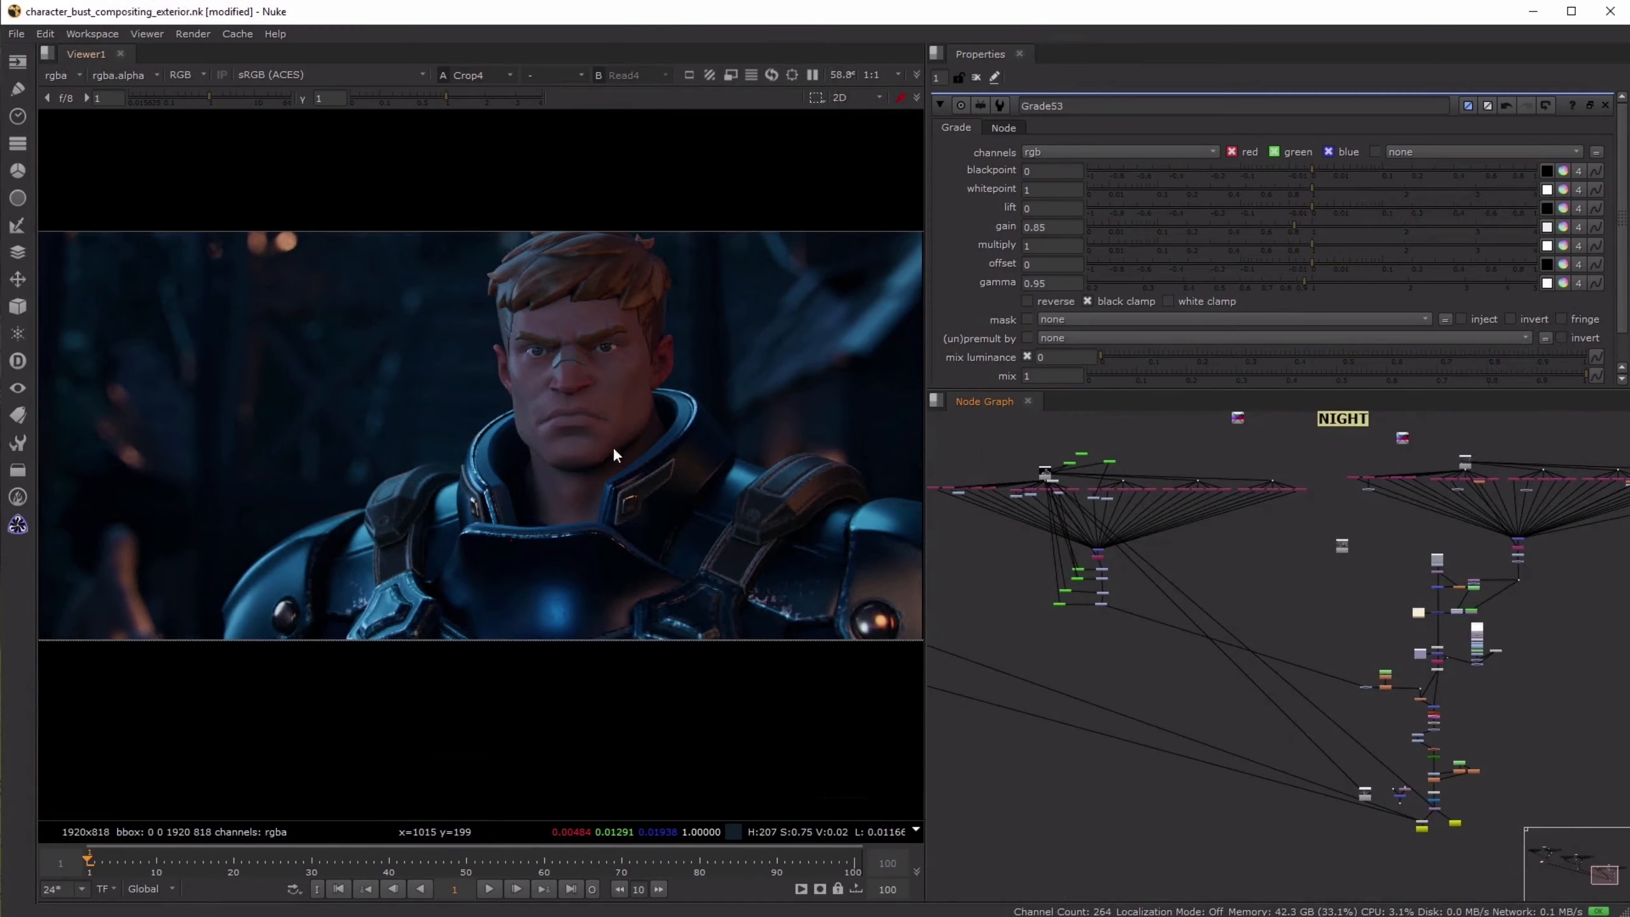
scroll(375, 436, up, 1)
middle_drag(1093, 537, 1214, 573)
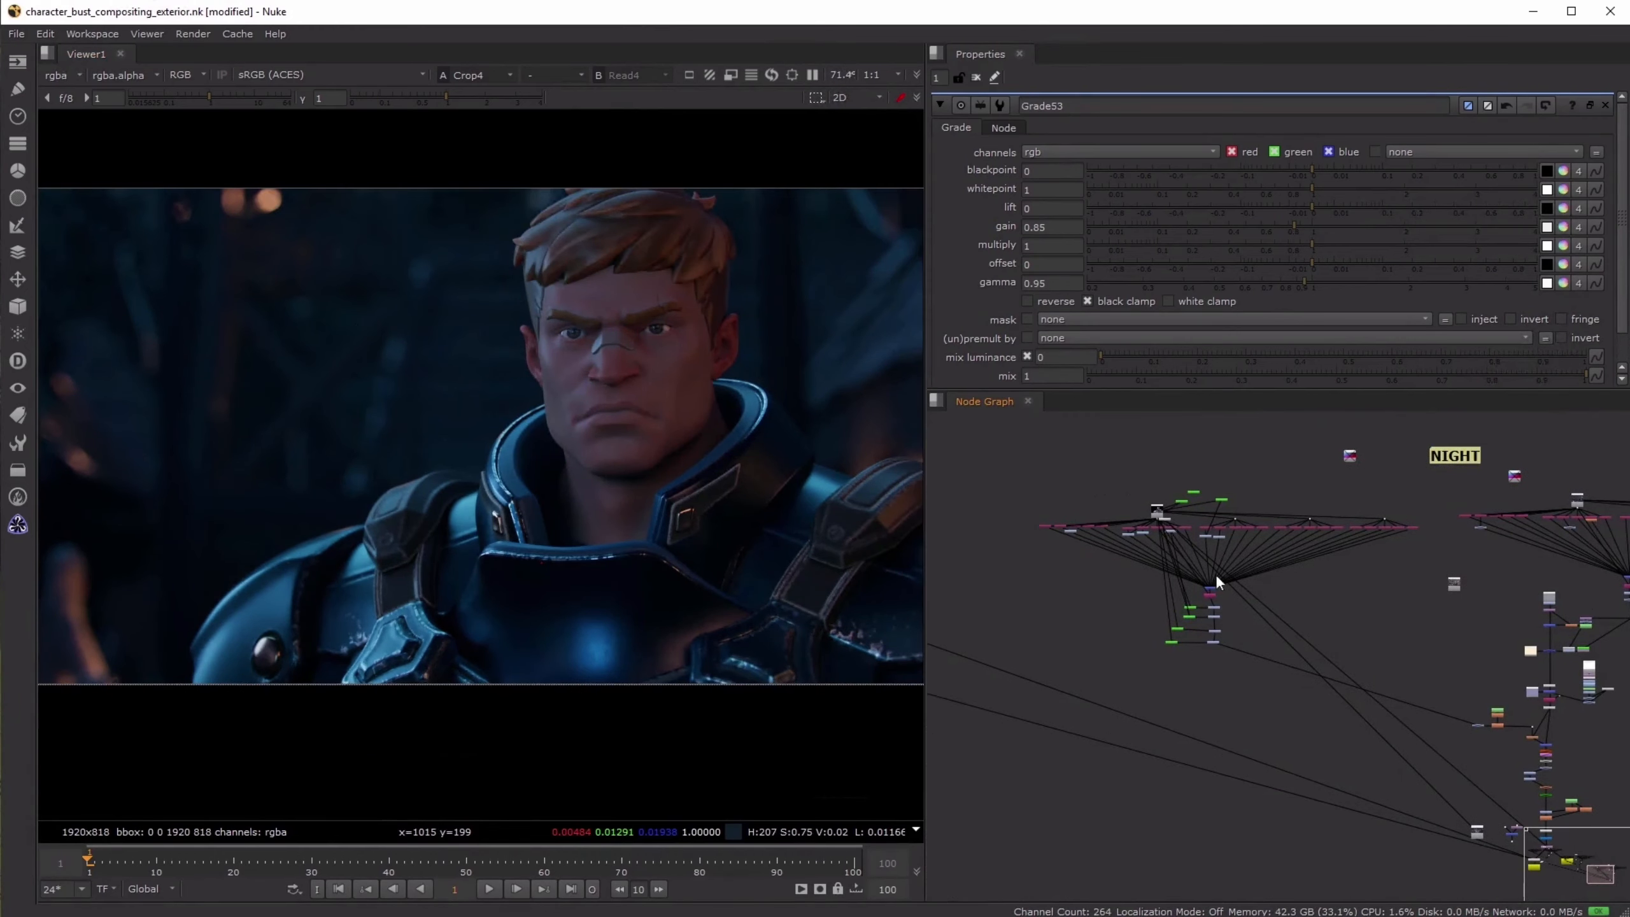
scroll(1211, 588, up, 7)
click(1208, 601)
key(1)
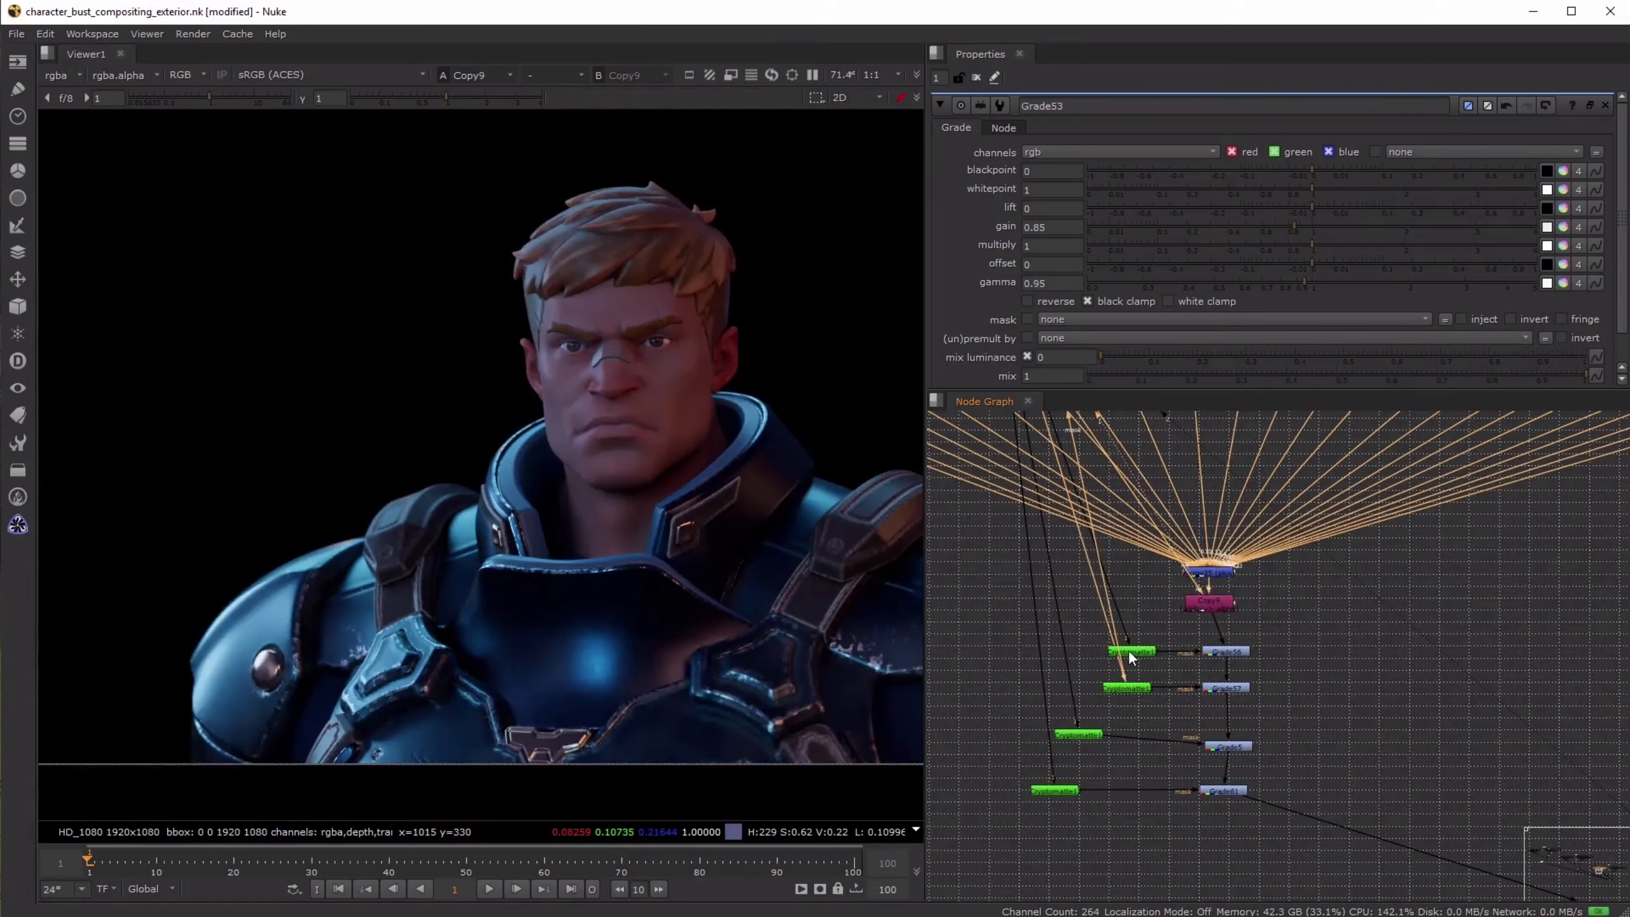
- View the Cryptomatte nodes that mask the second and third hero grades to examine their ID colours
click(1133, 688)
key(1)
key(1)
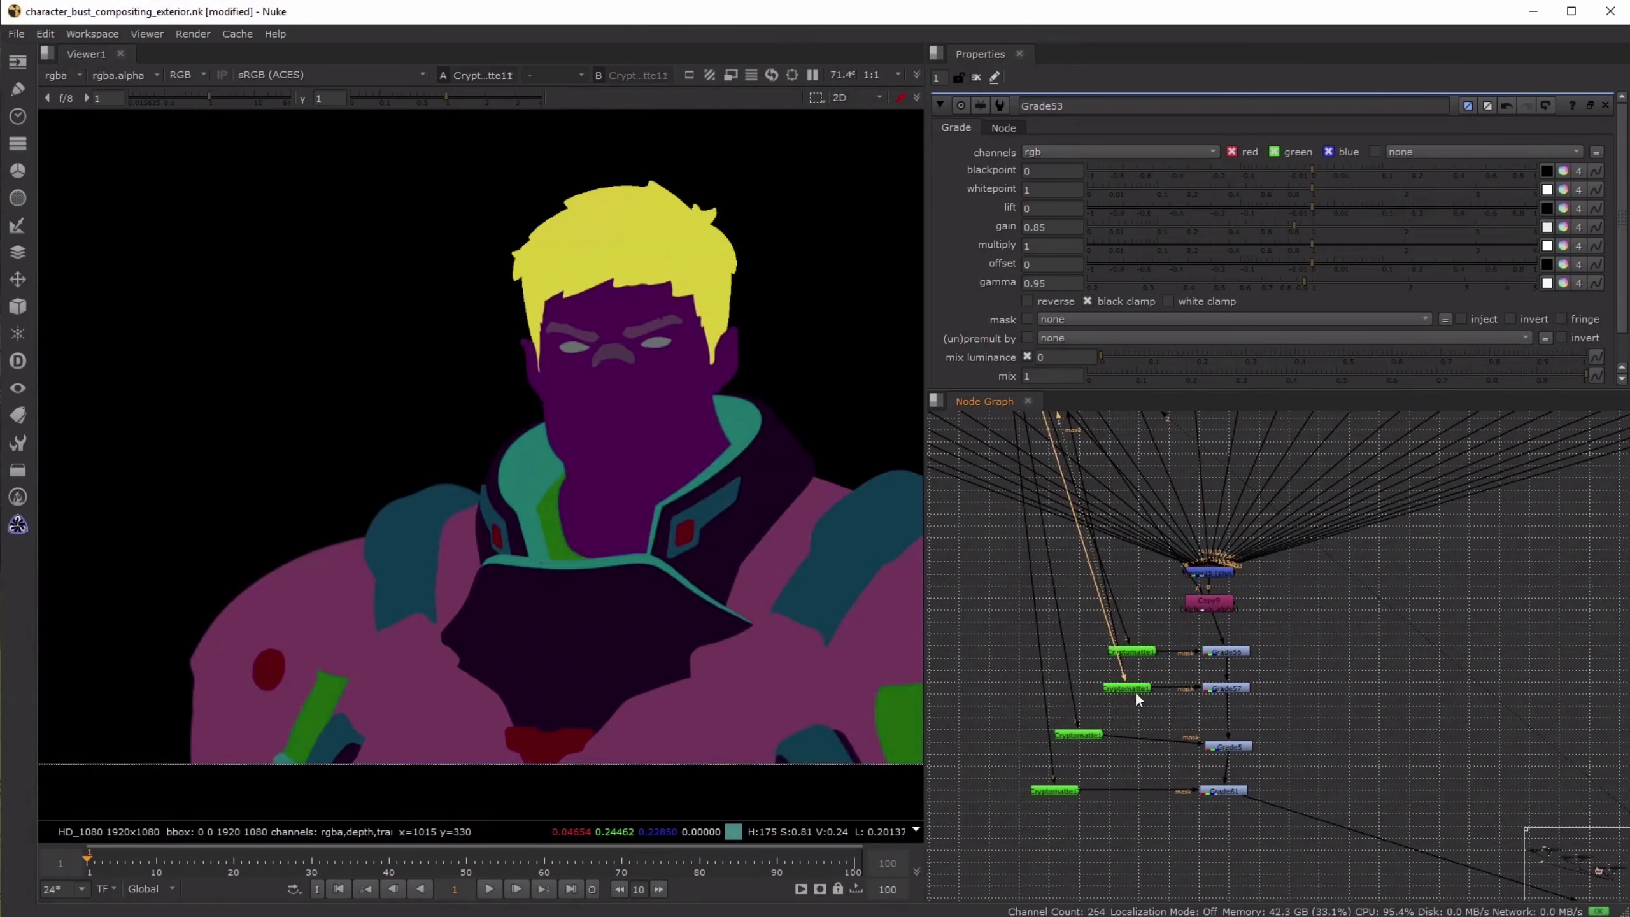
click(1064, 736)
key(1)
- Toggle Grade5 off and on to examine its effect on the shoulder armor, and save the script
click(1227, 747)
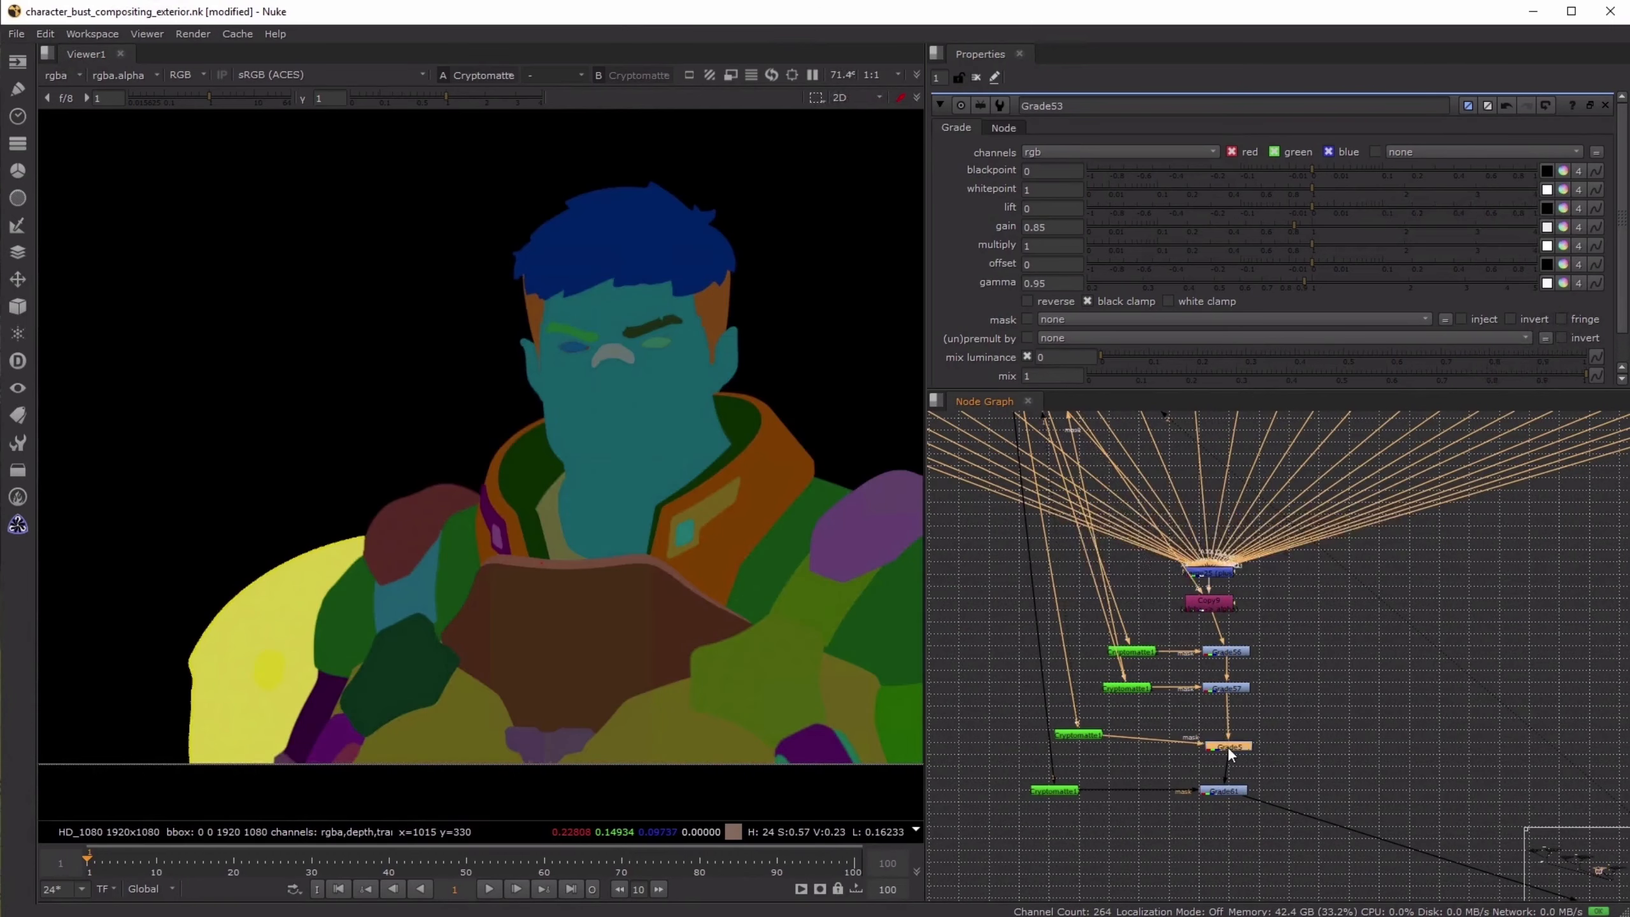
key(1)
key(d)
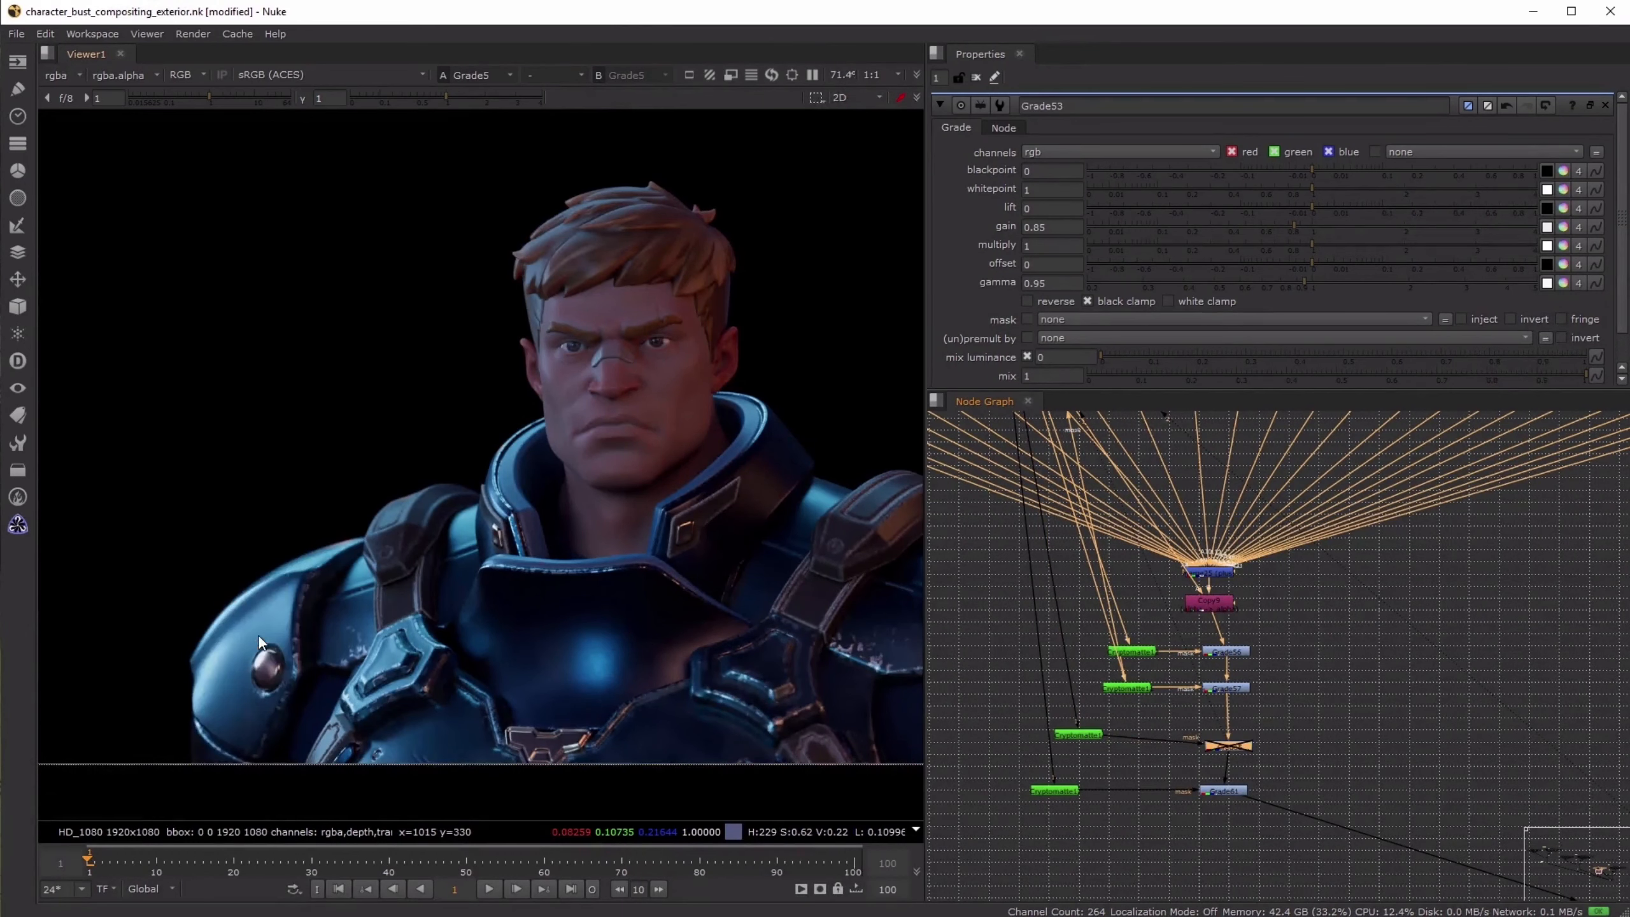
scroll(258, 635, up, 2)
key(d)
scroll(1059, 551, down, 5)
key(ctrl+s)
- View the contact sheet of all lighting versions and examine the armor collar in the warm daylight version
scroll(1565, 763, up, 3)
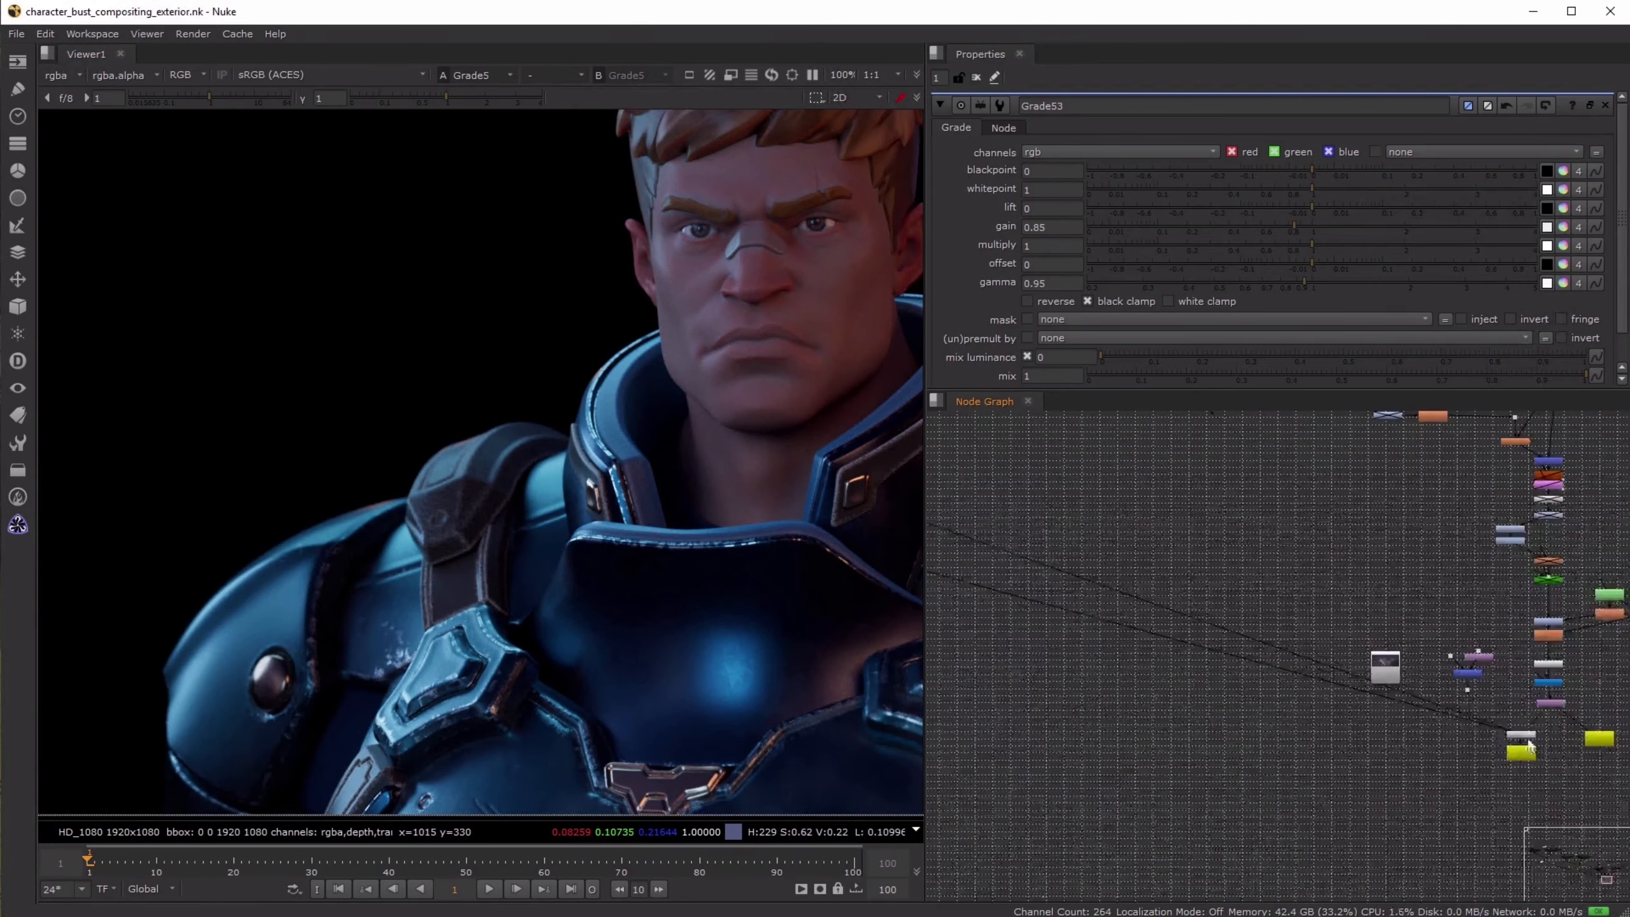
click(1527, 743)
key(1)
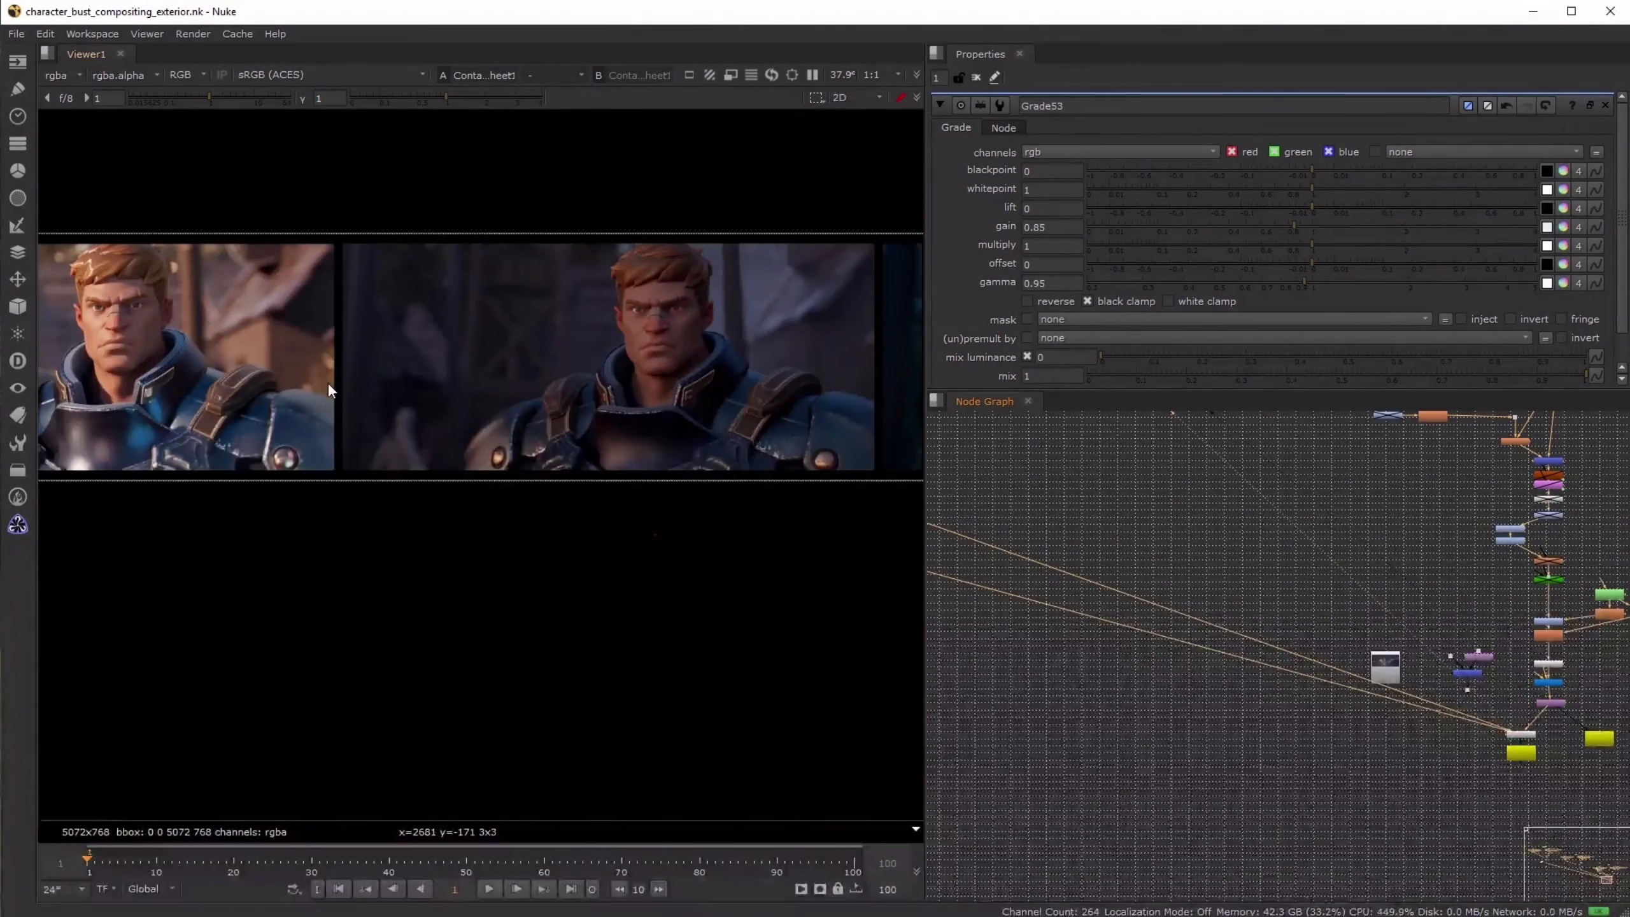
scroll(549, 415, up, 6)
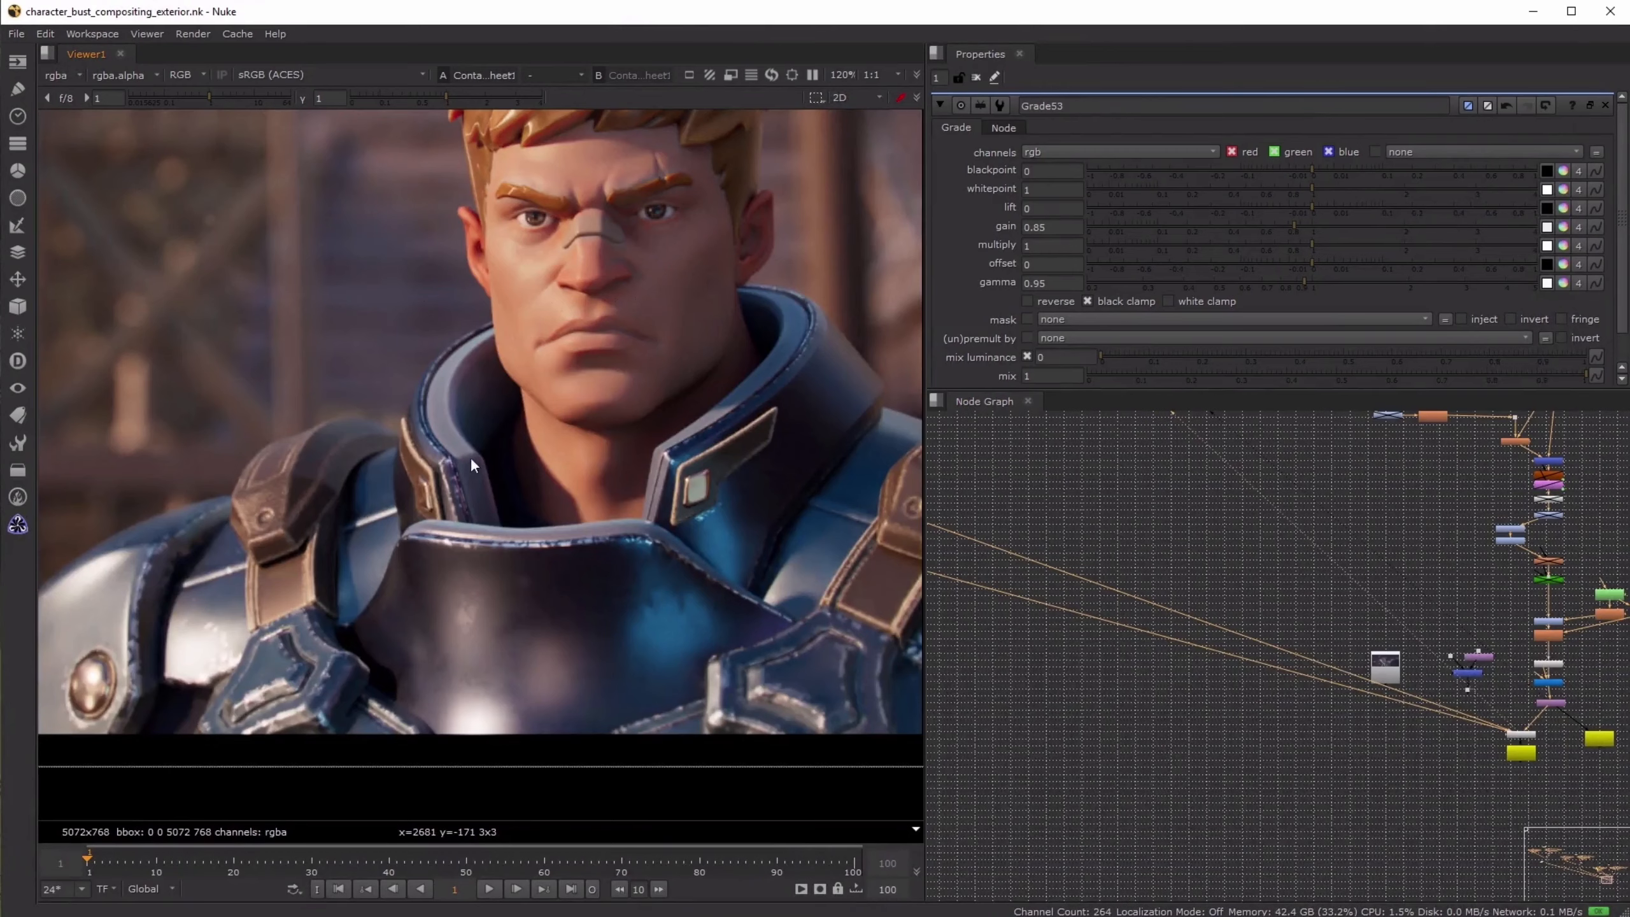
scroll(1270, 540, down, 3)
- View the daylight hero at the Copy2 node and examine the trim around the armor collar
middle_drag(1271, 540, 1427, 651)
scroll(1142, 528, down, 3)
middle_drag(1131, 528, 1572, 642)
scroll(1425, 594, down, 2)
scroll(1314, 551, up, 5)
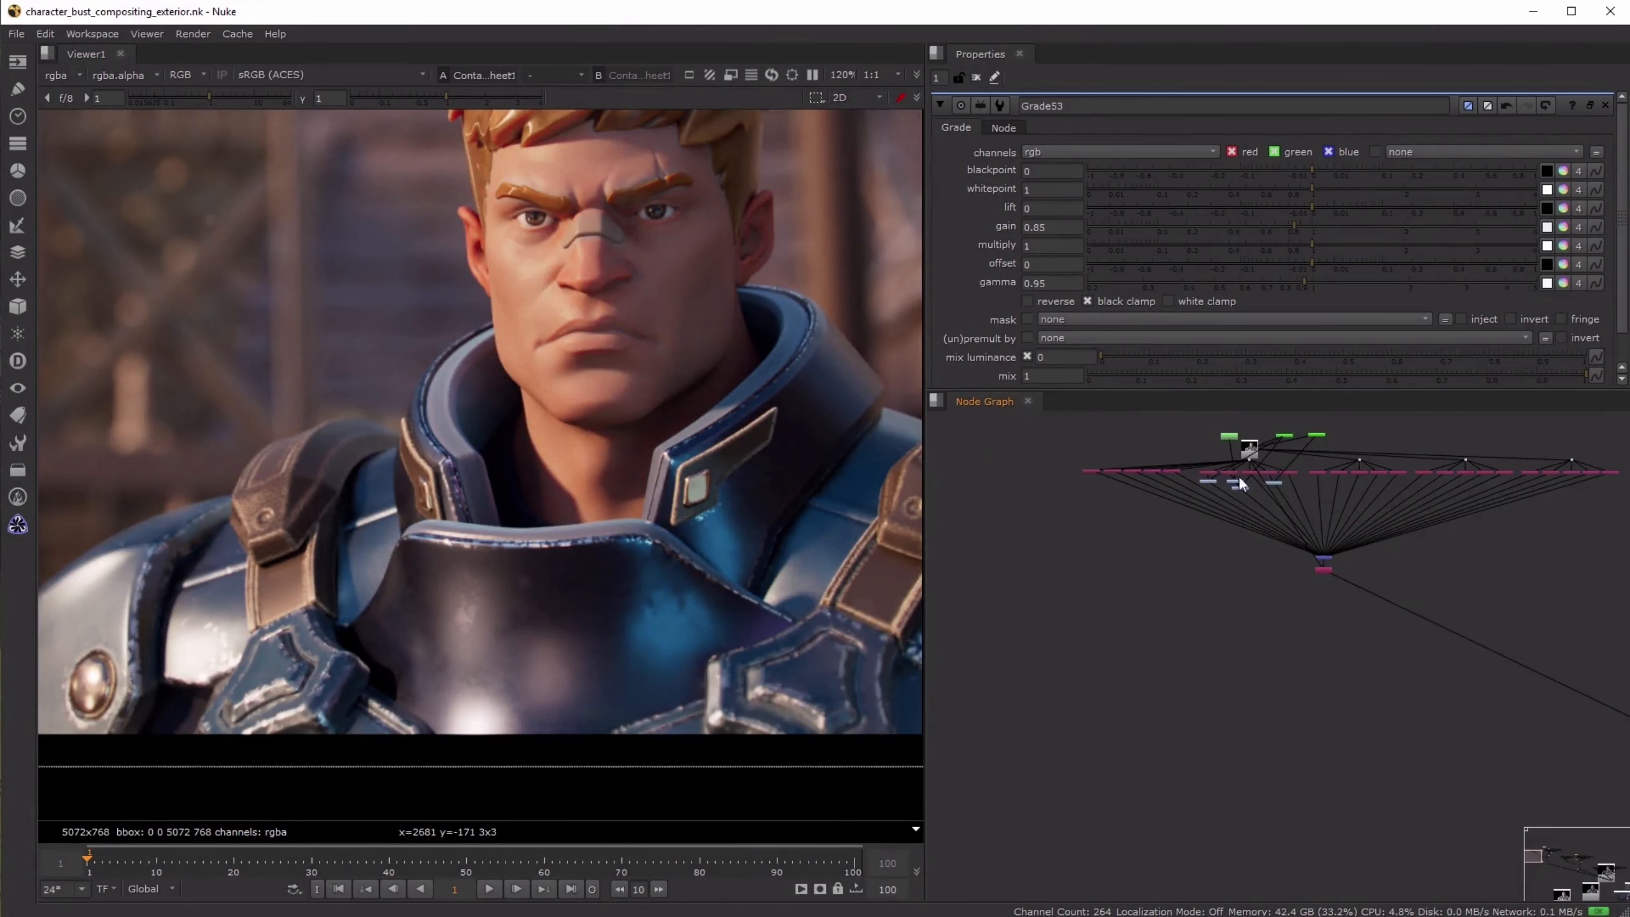
scroll(1269, 508, up, 4)
click(1399, 660)
key(1)
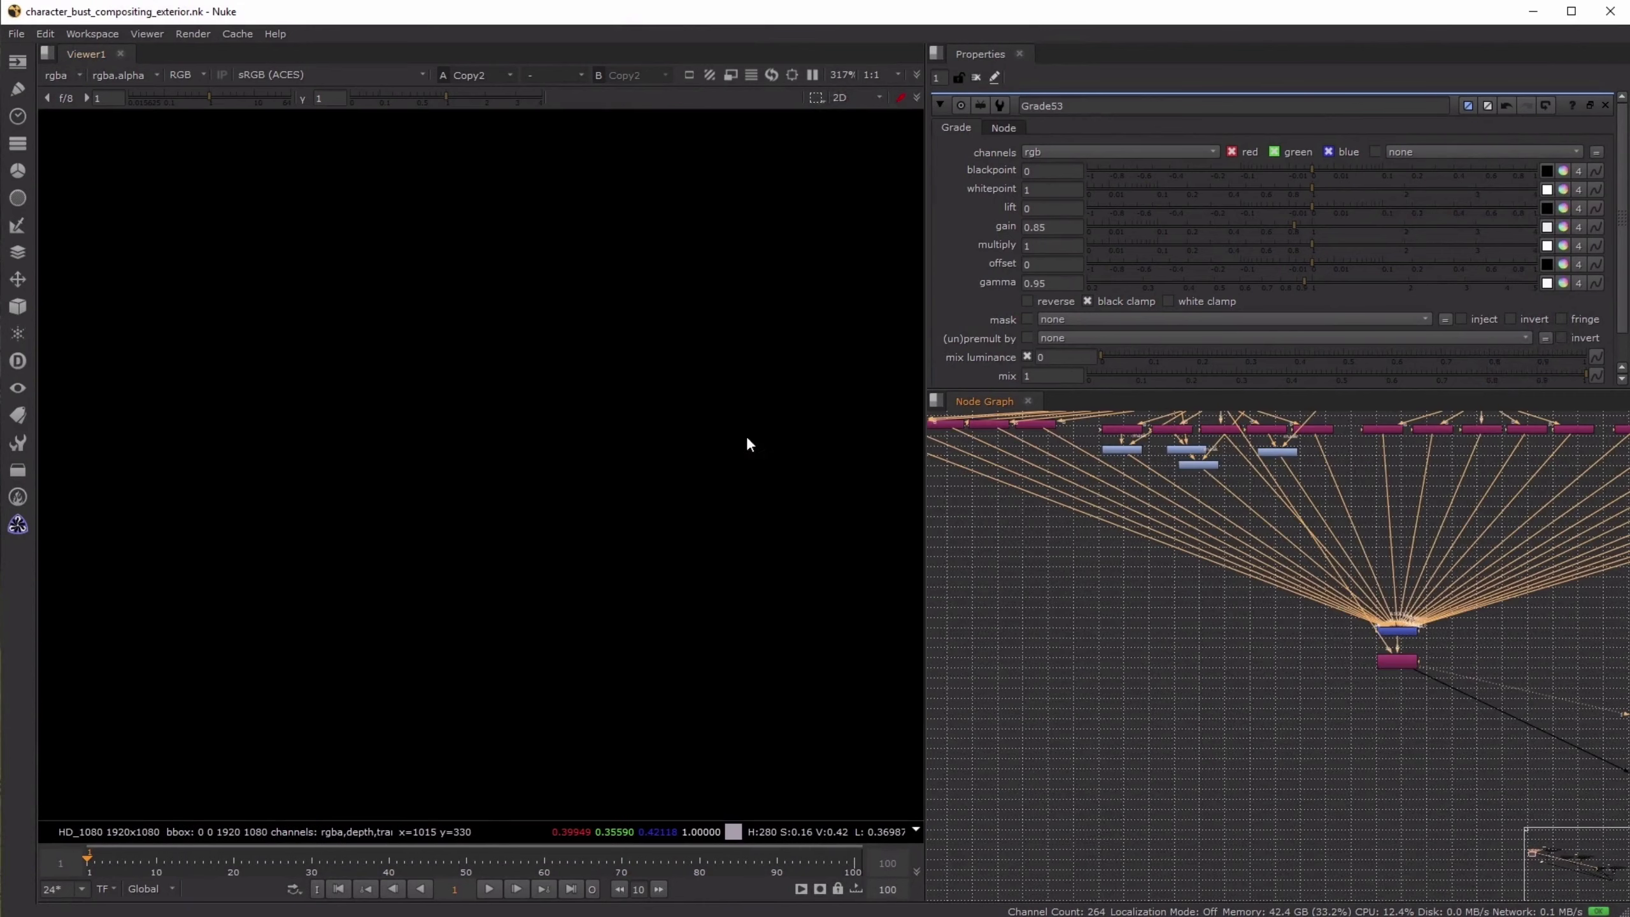
scroll(1338, 687, down, 5)
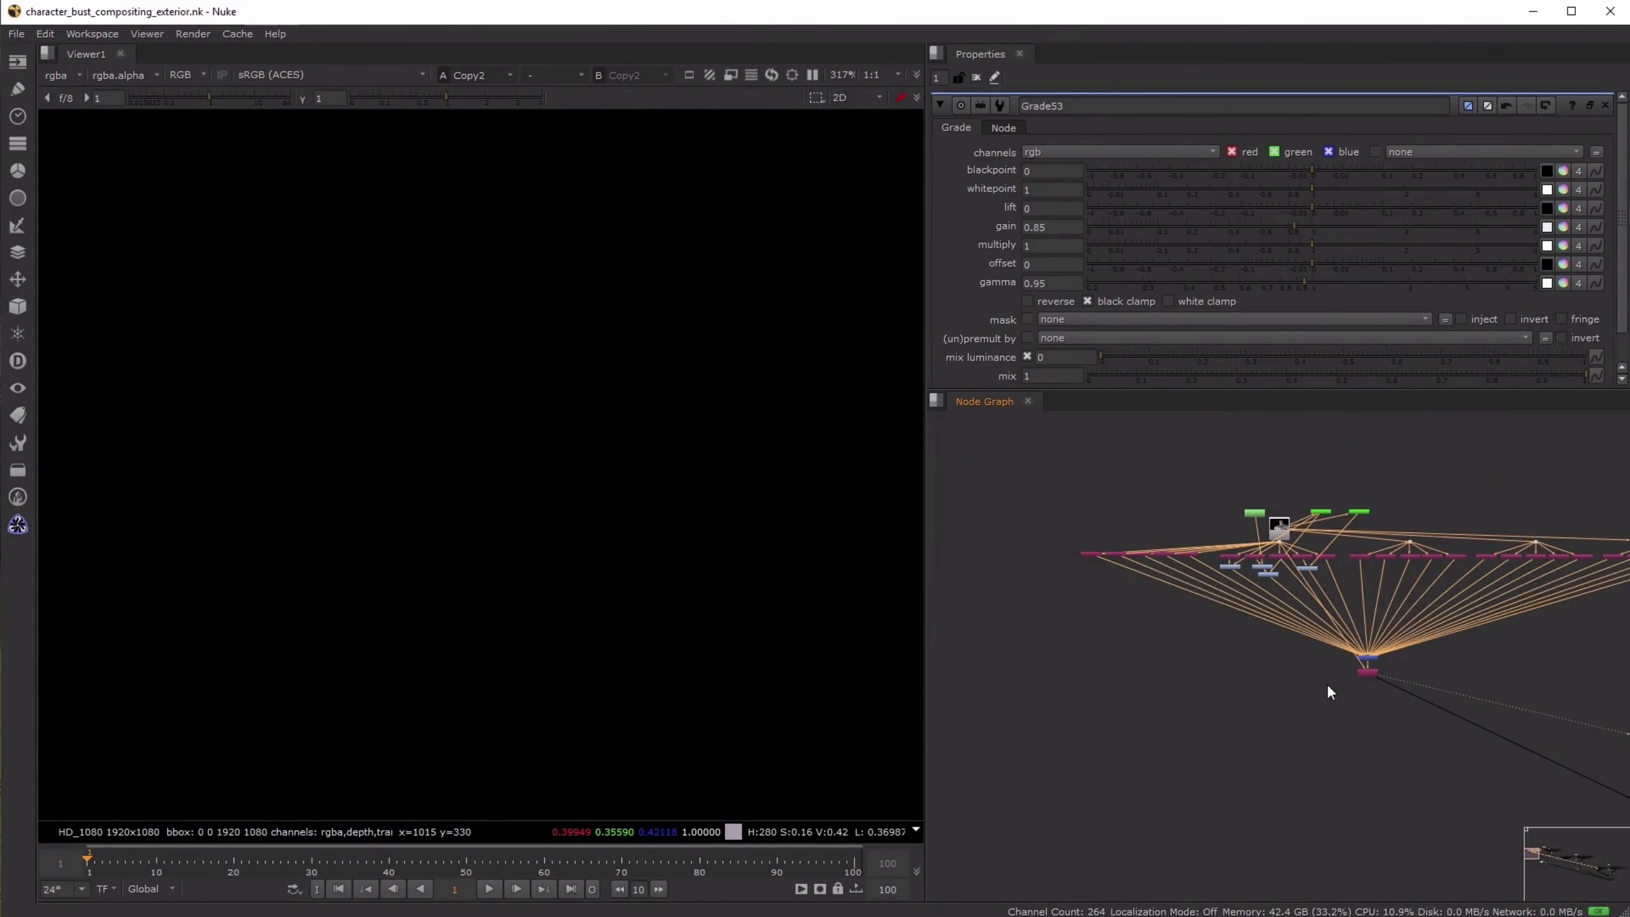
scroll(683, 507, down, 6)
scroll(418, 563, up, 5)
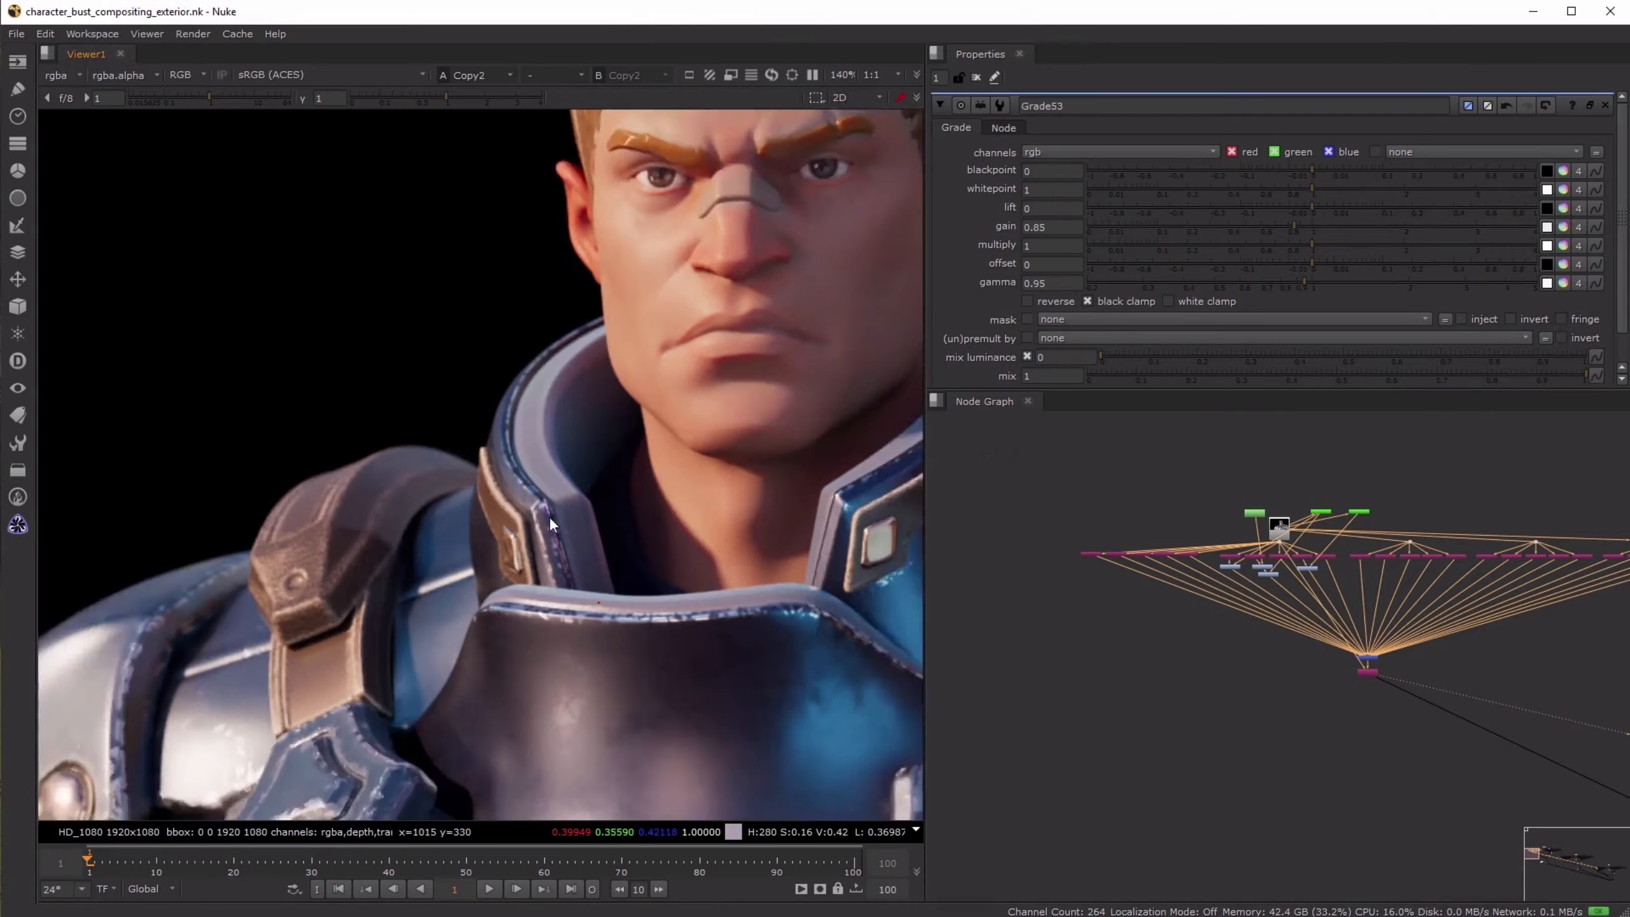
scroll(1337, 663, up, 2)
scroll(1337, 663, up, 2)
- Add a Cryptomatte node fed by the daylight hero render and place it beside and below Copy2
key(Tab)
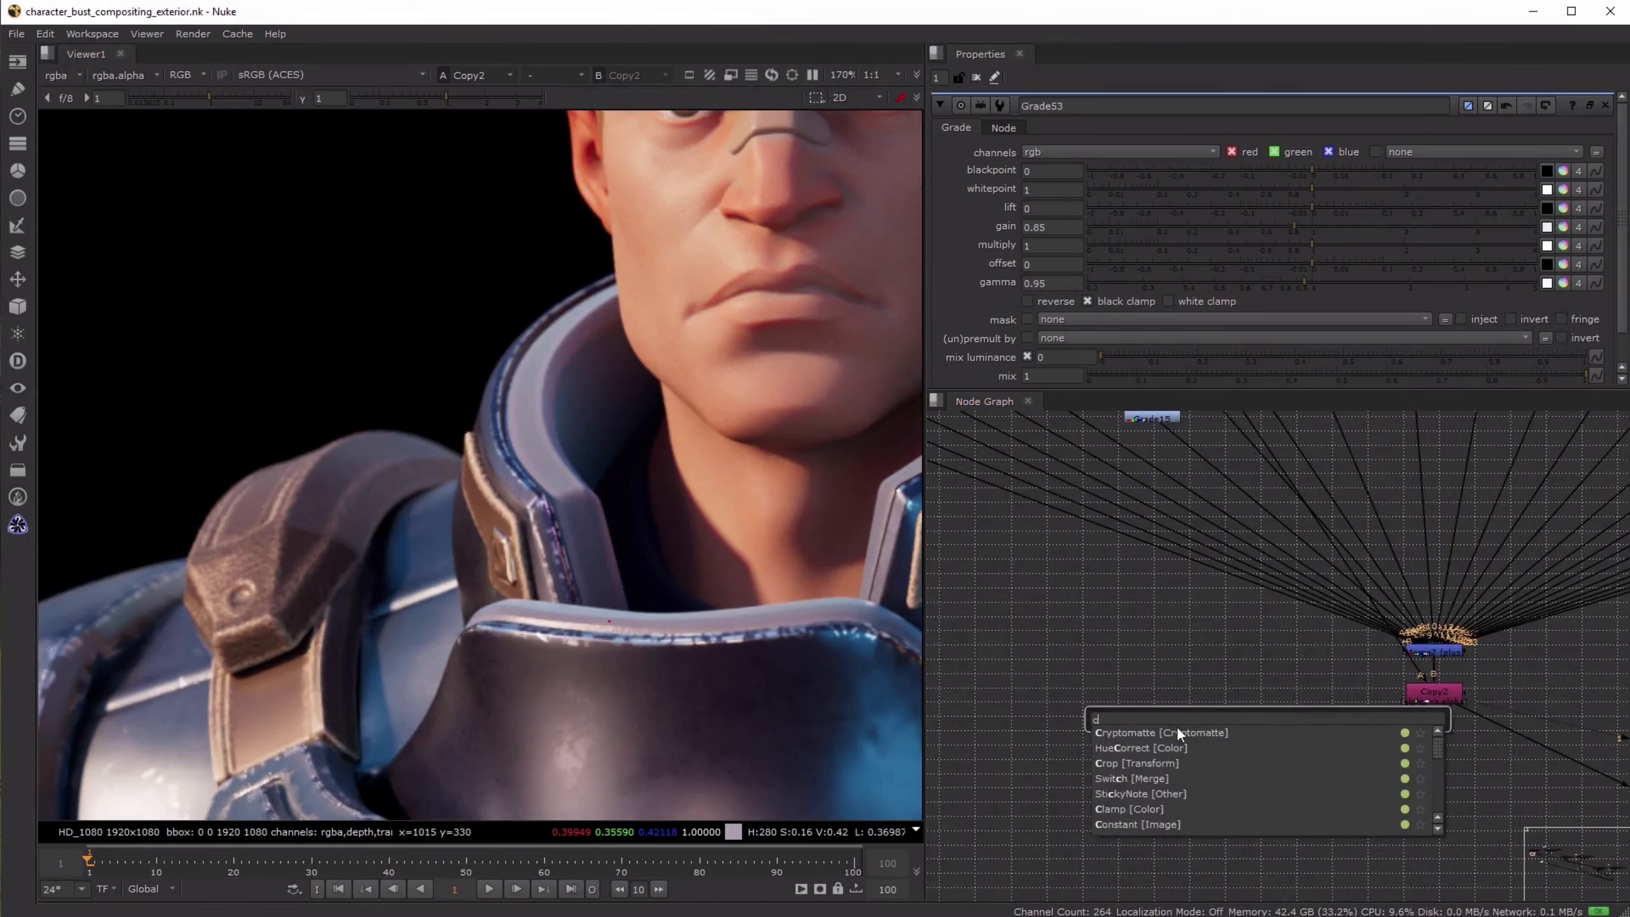
text(crypto)
key(Return)
drag(1252, 691, 1213, 543)
middle_drag(1212, 543, 1205, 773)
drag(1205, 773, 1182, 537)
middle_drag(1340, 860, 1209, 628)
drag(1130, 650, 1207, 683)
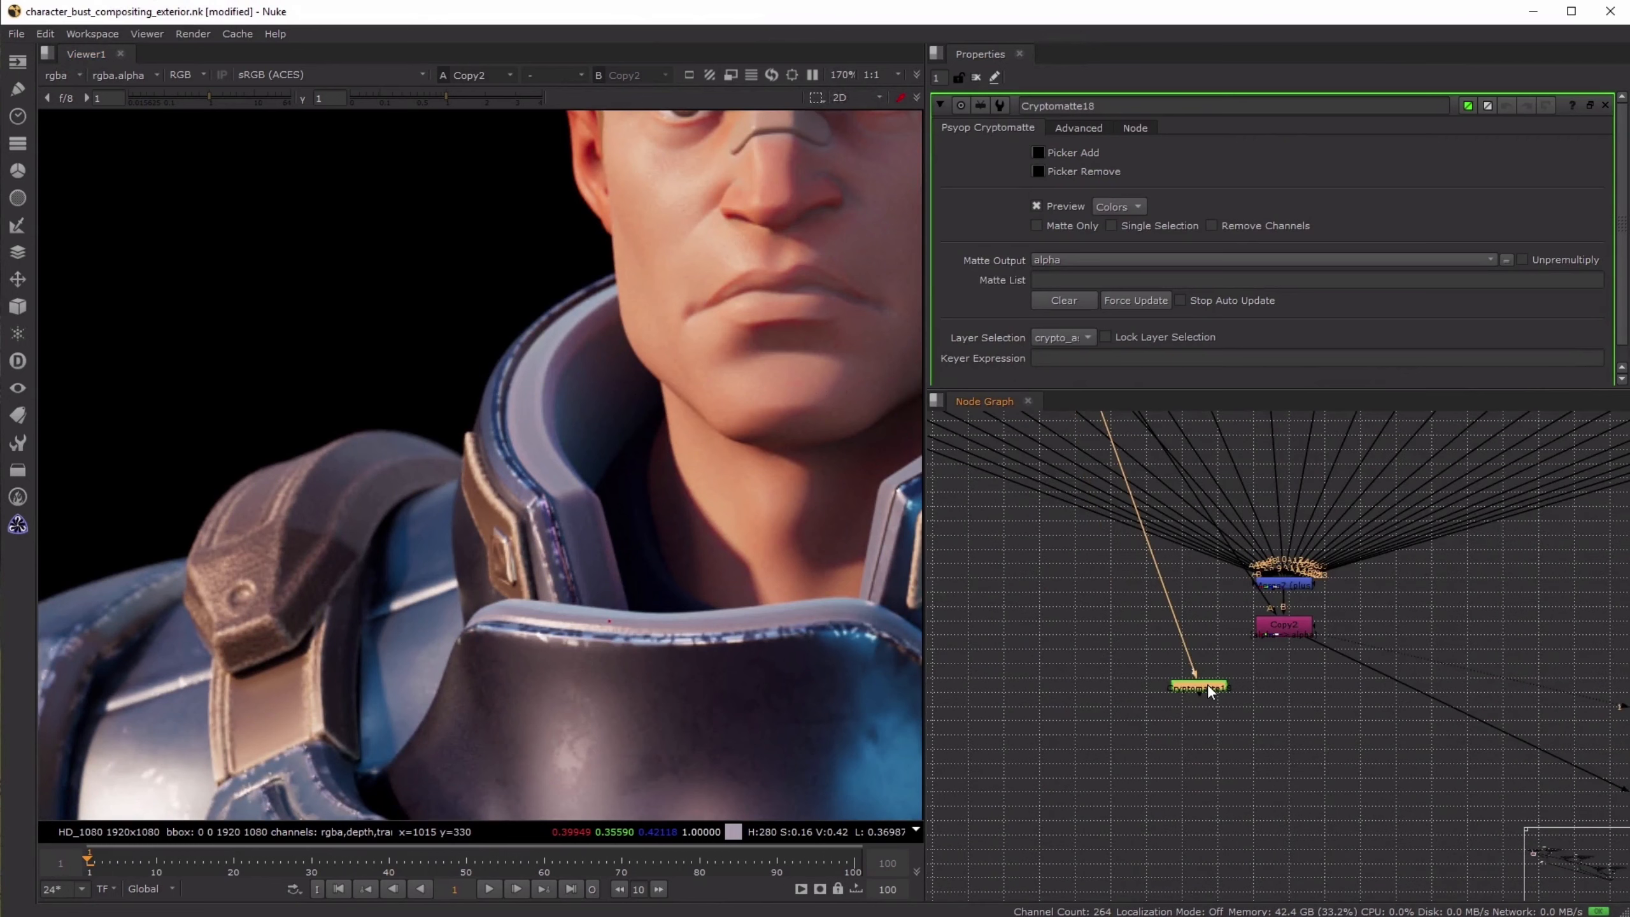
- View the new Cryptomatte, set its layer to crypto_object, and add the inner collar and the chest plate's upper rim to the matte
key(1)
click(1065, 336)
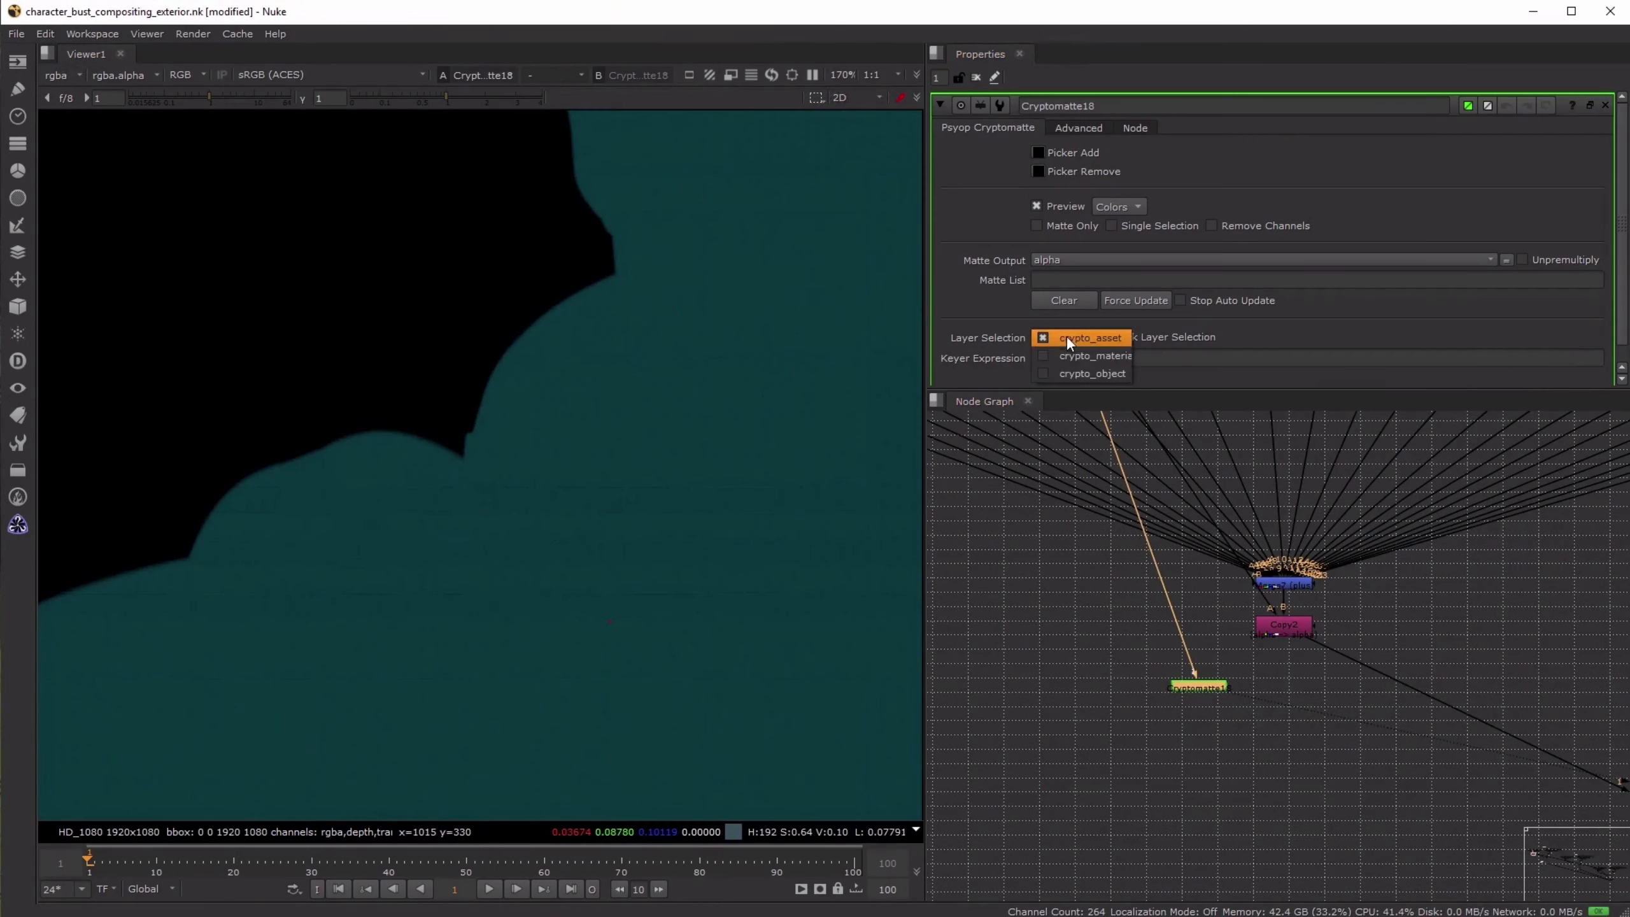
click(1078, 369)
ctrl+click(573, 427)
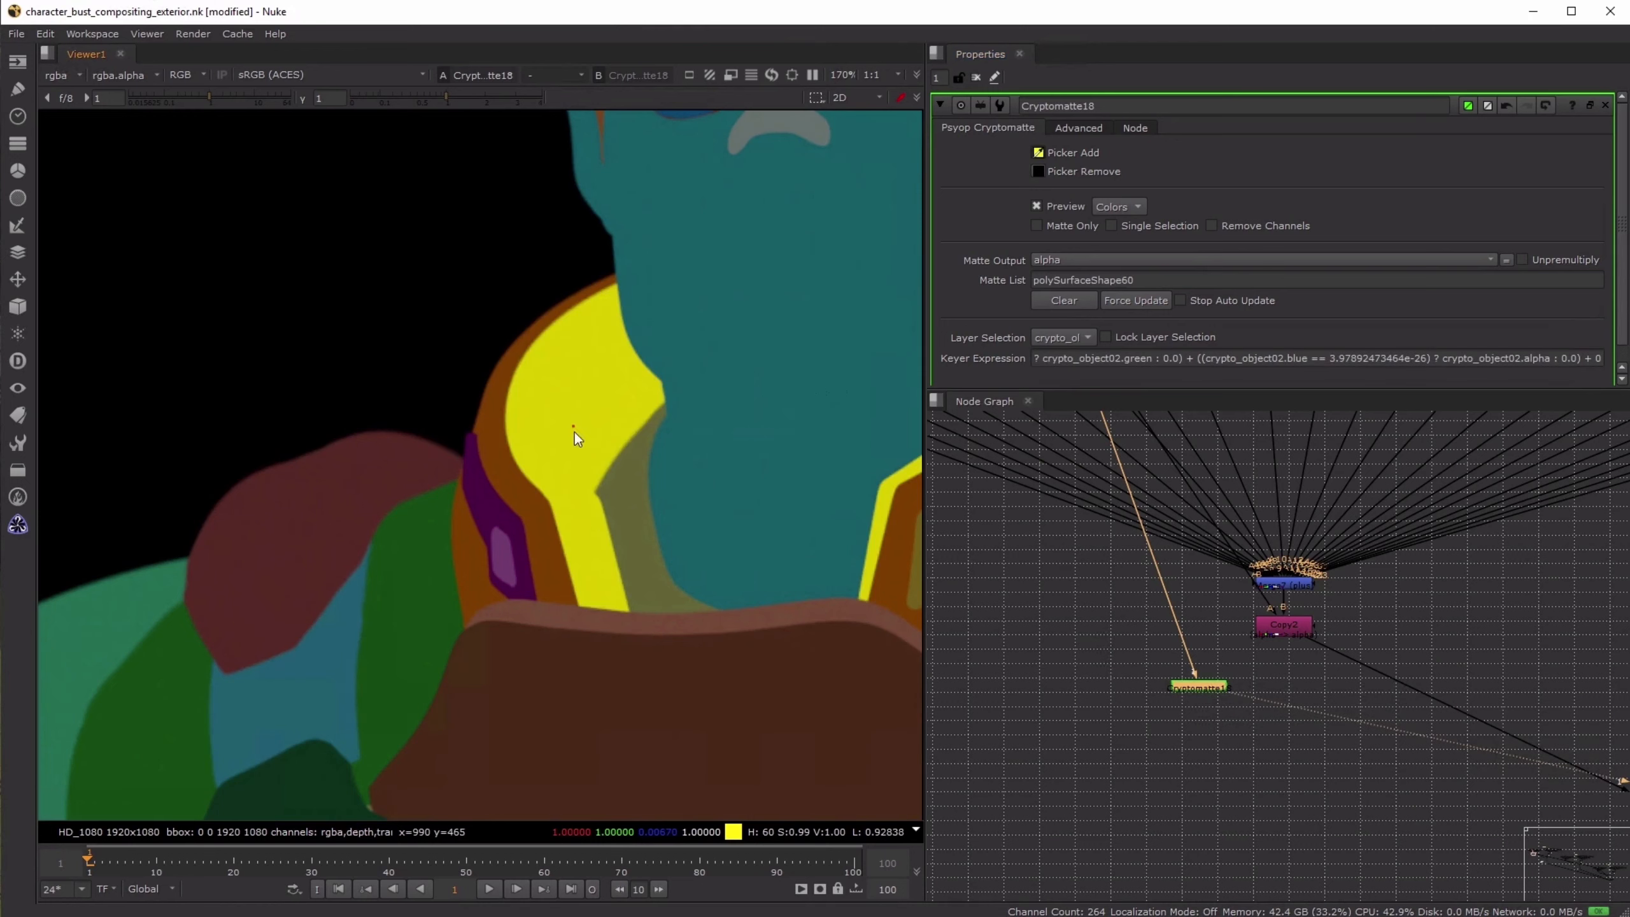
ctrl+click(601, 618)
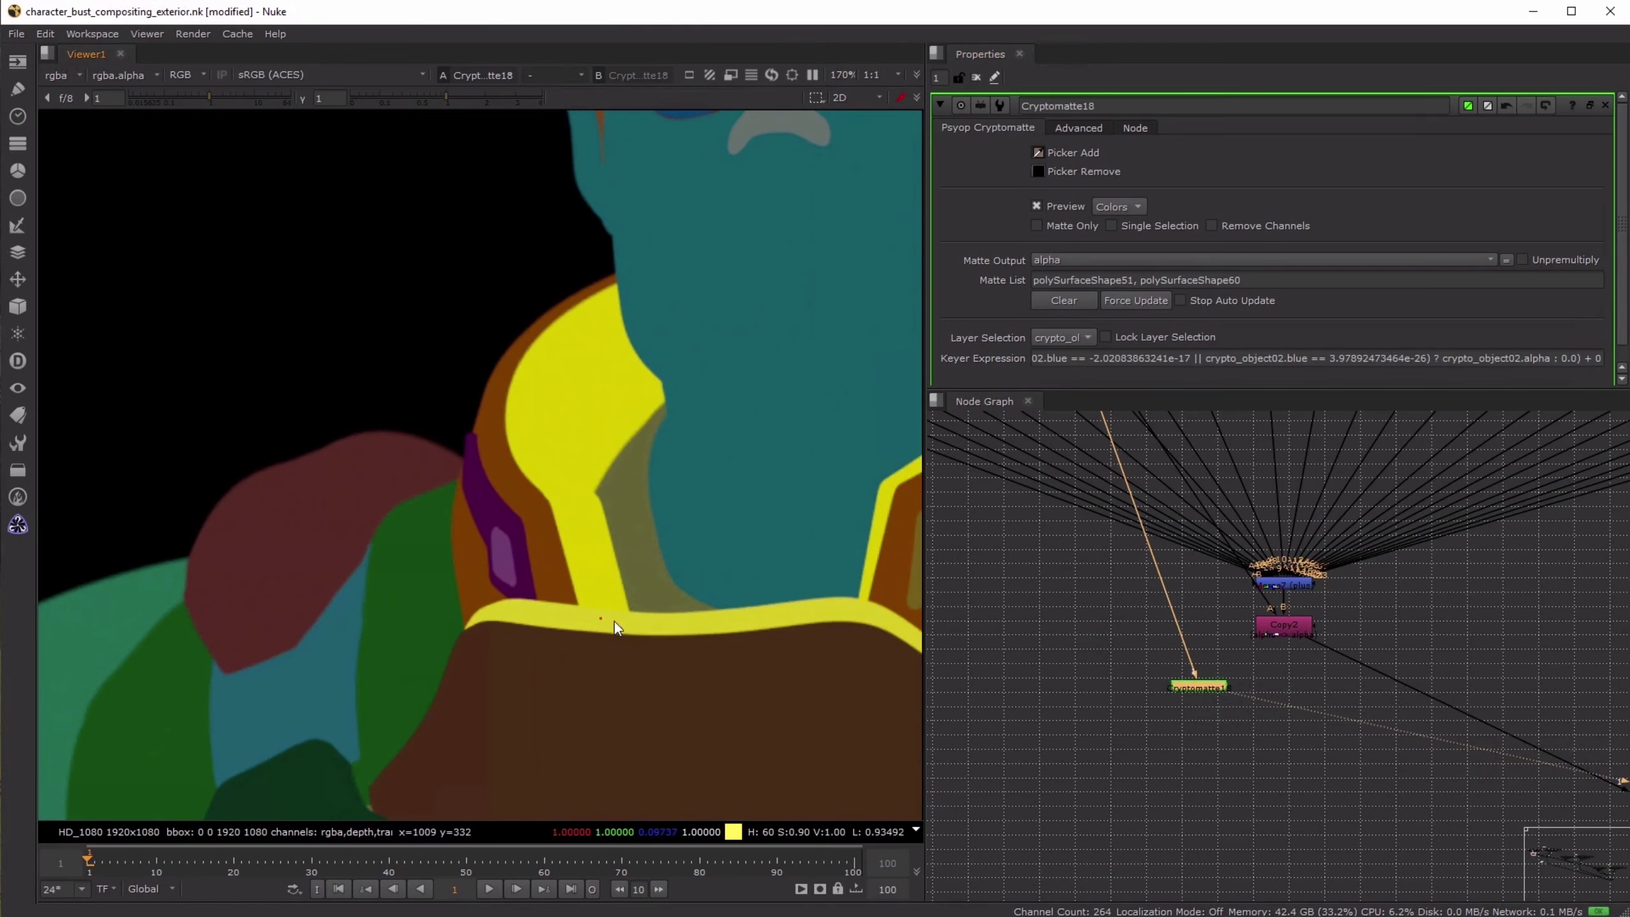
- Add a Grade node directly below Copy2, masked by the new Cryptomatte, and view its result
click(1311, 681)
key(g)
drag(1345, 682, 1279, 684)
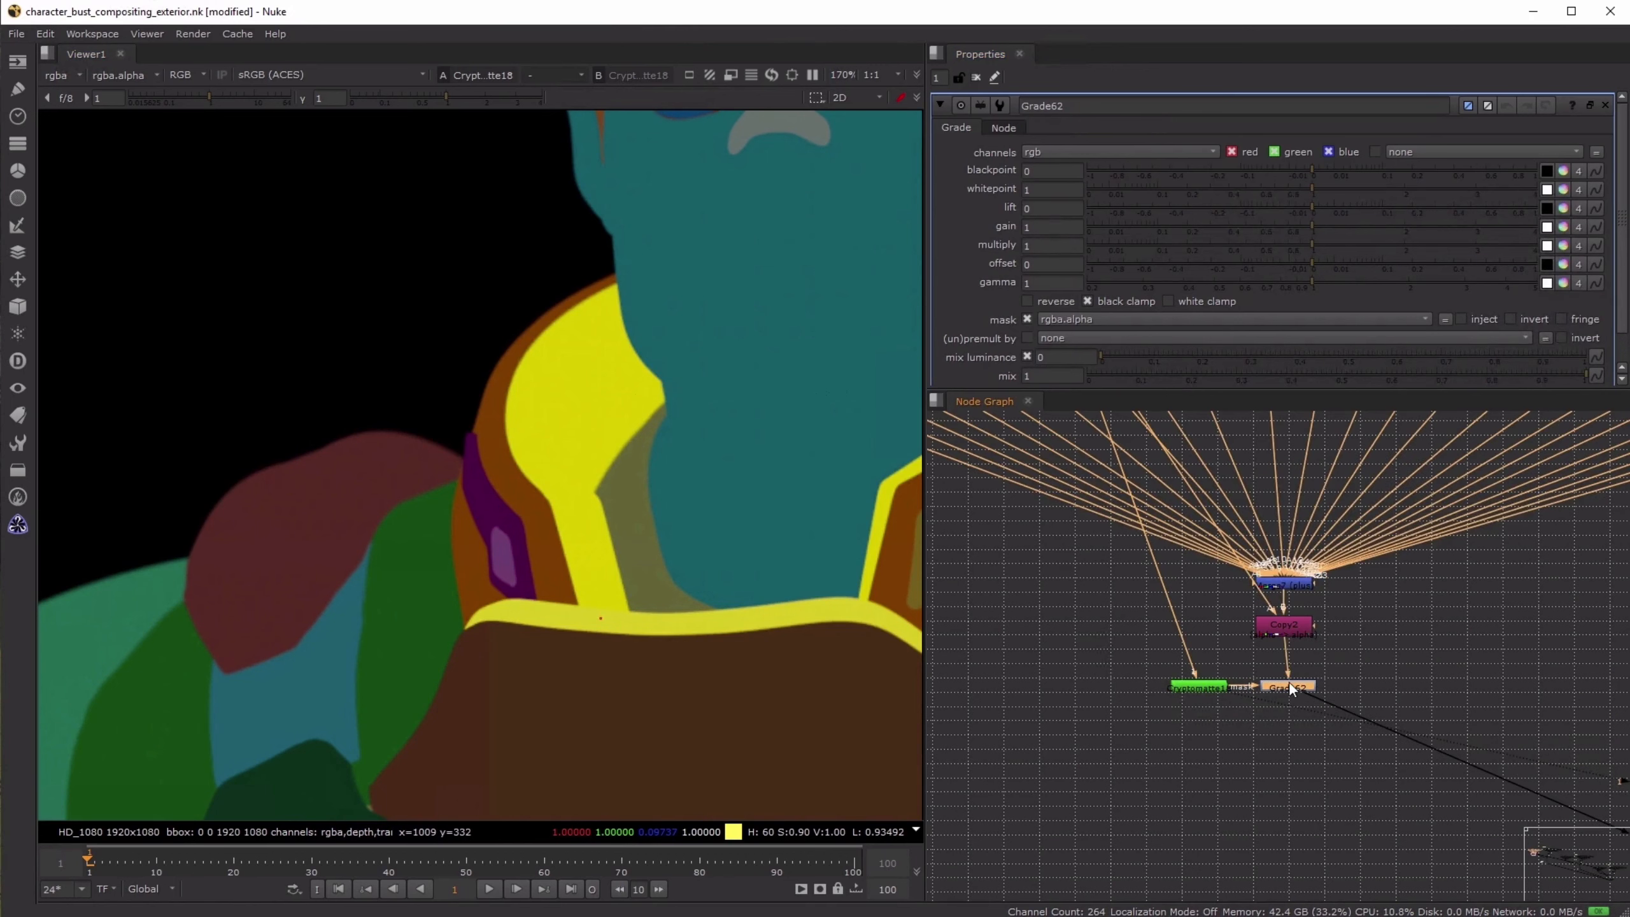
key(1)
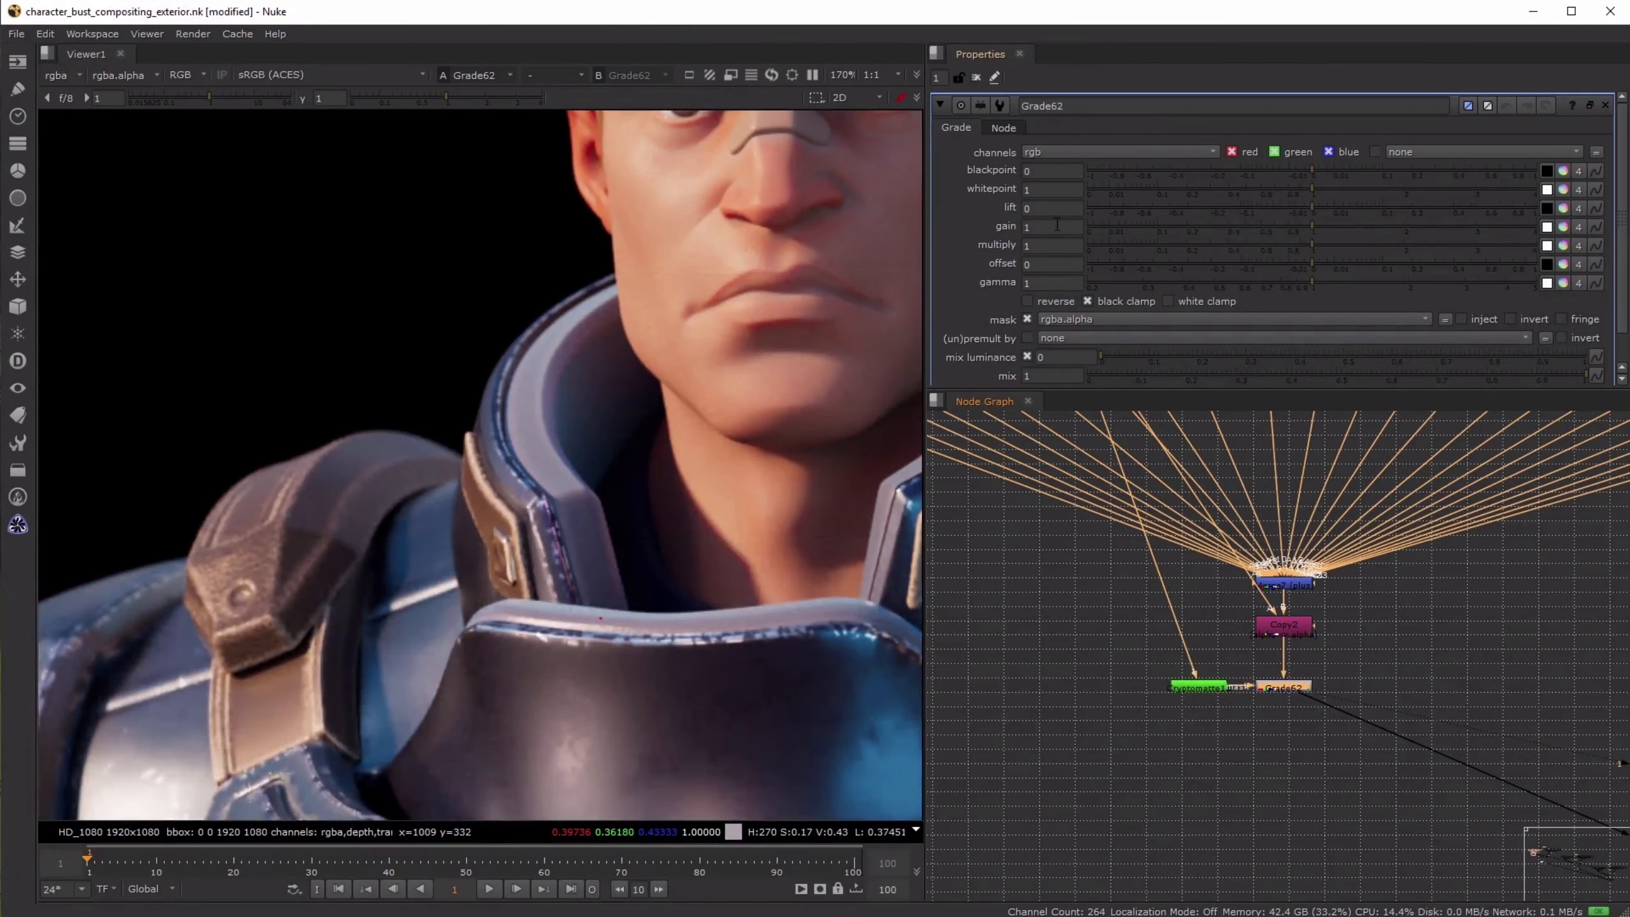
- Set the collar Grade's gain to 0.7 and clear the open node properties
click(1057, 226)
text(.8)
key(Down)
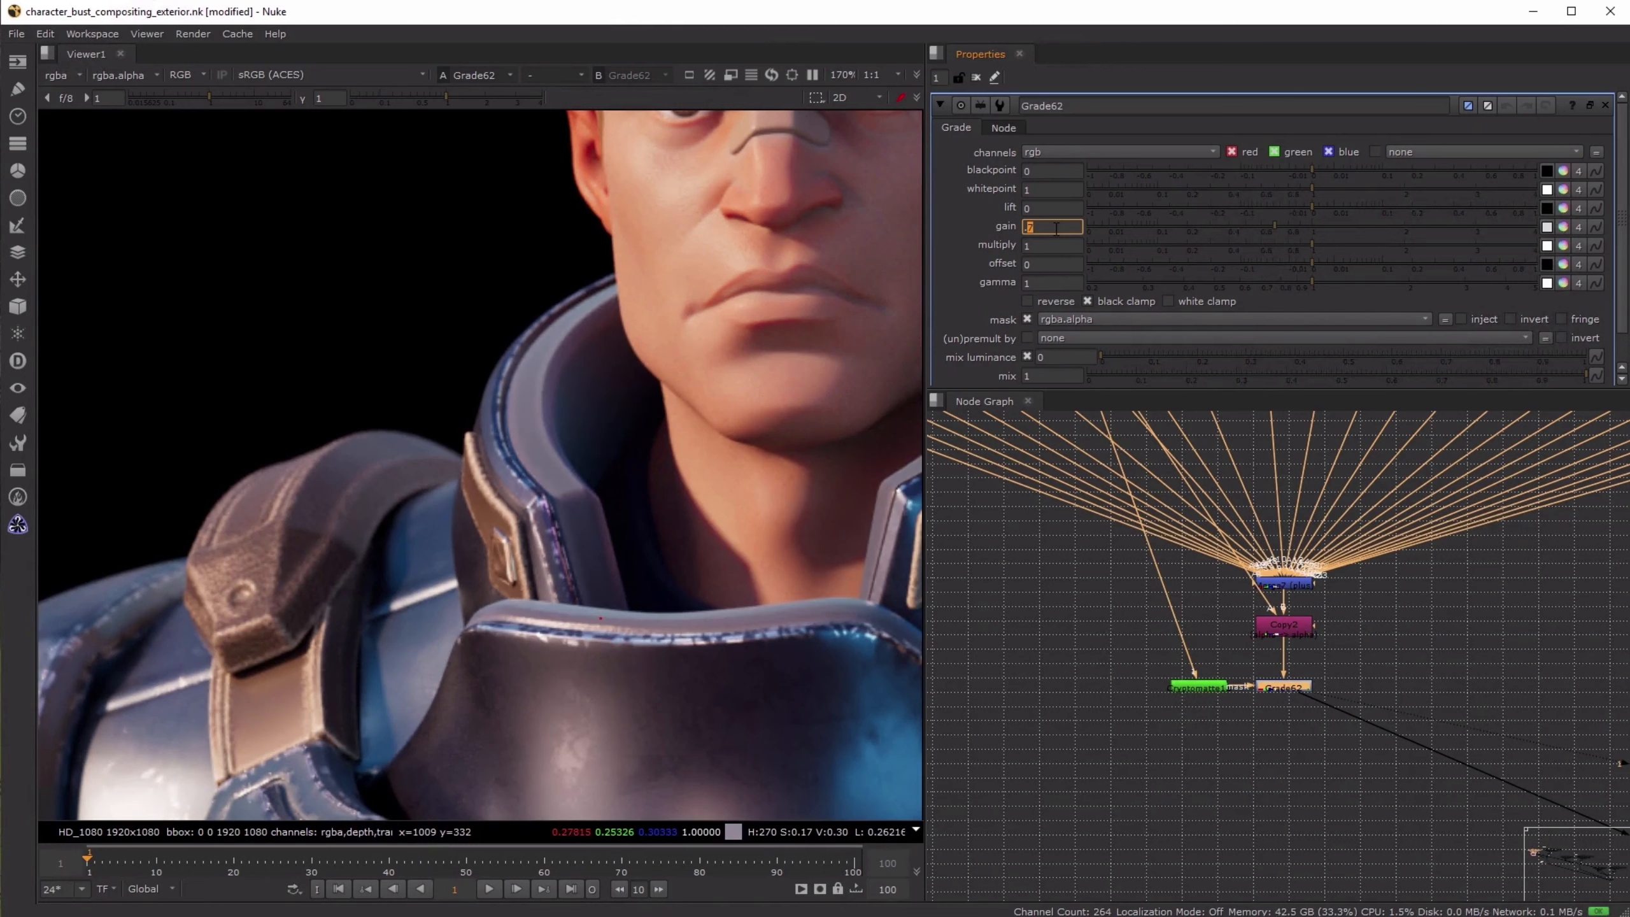
click(976, 77)
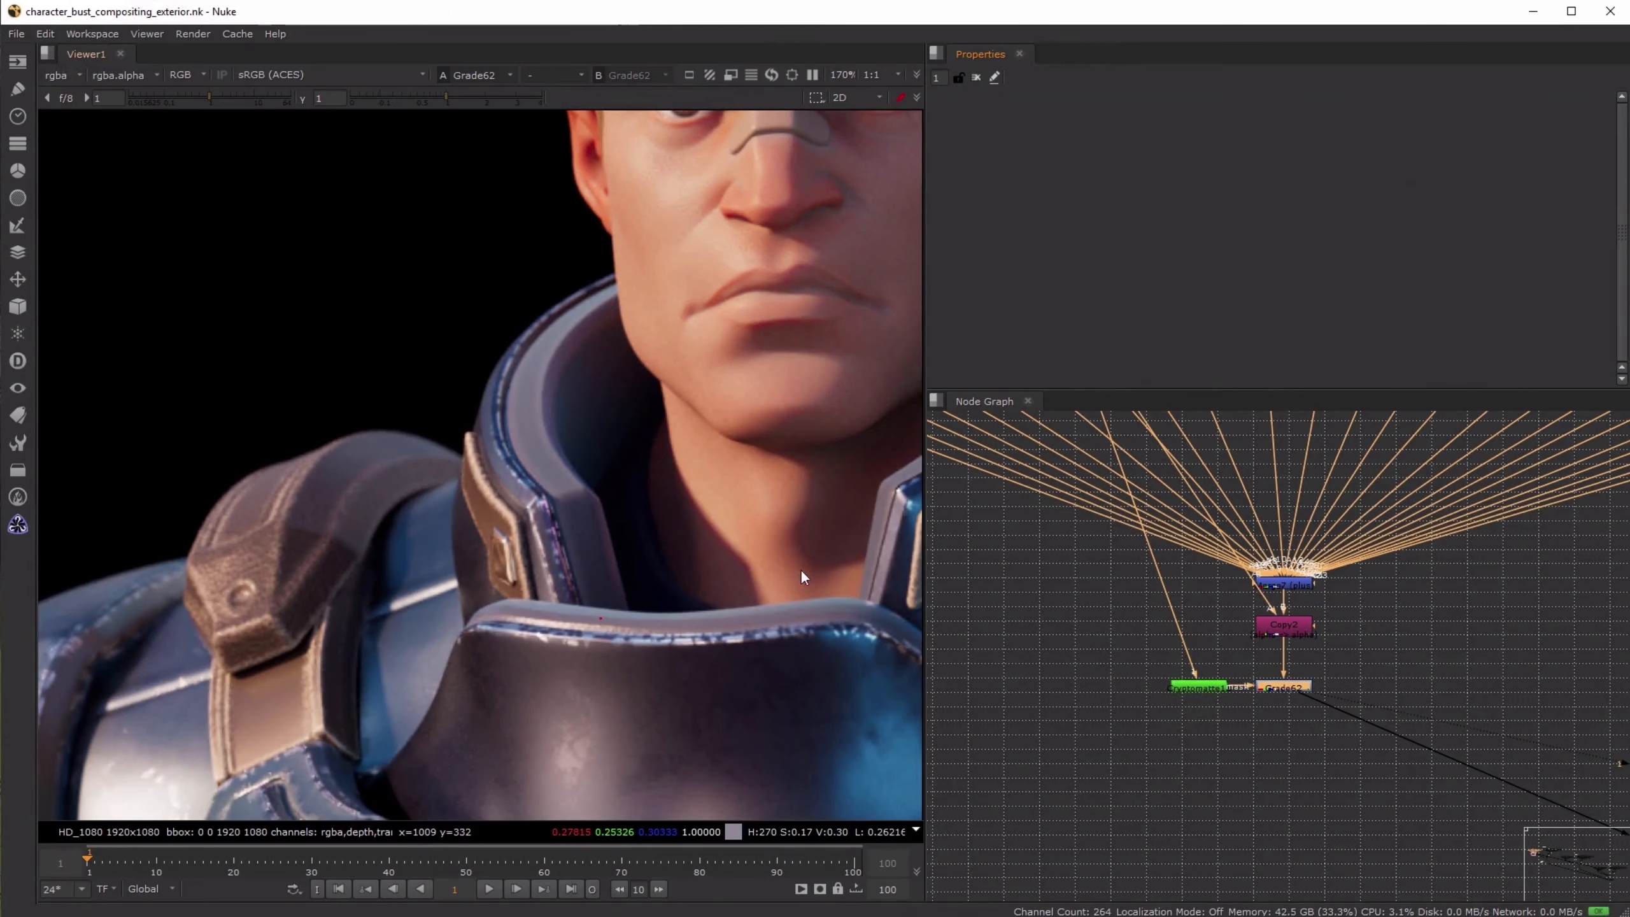
- View the whole graded hero and the final daylight composite at Crop2
key(f)
scroll(1428, 705, down, 10)
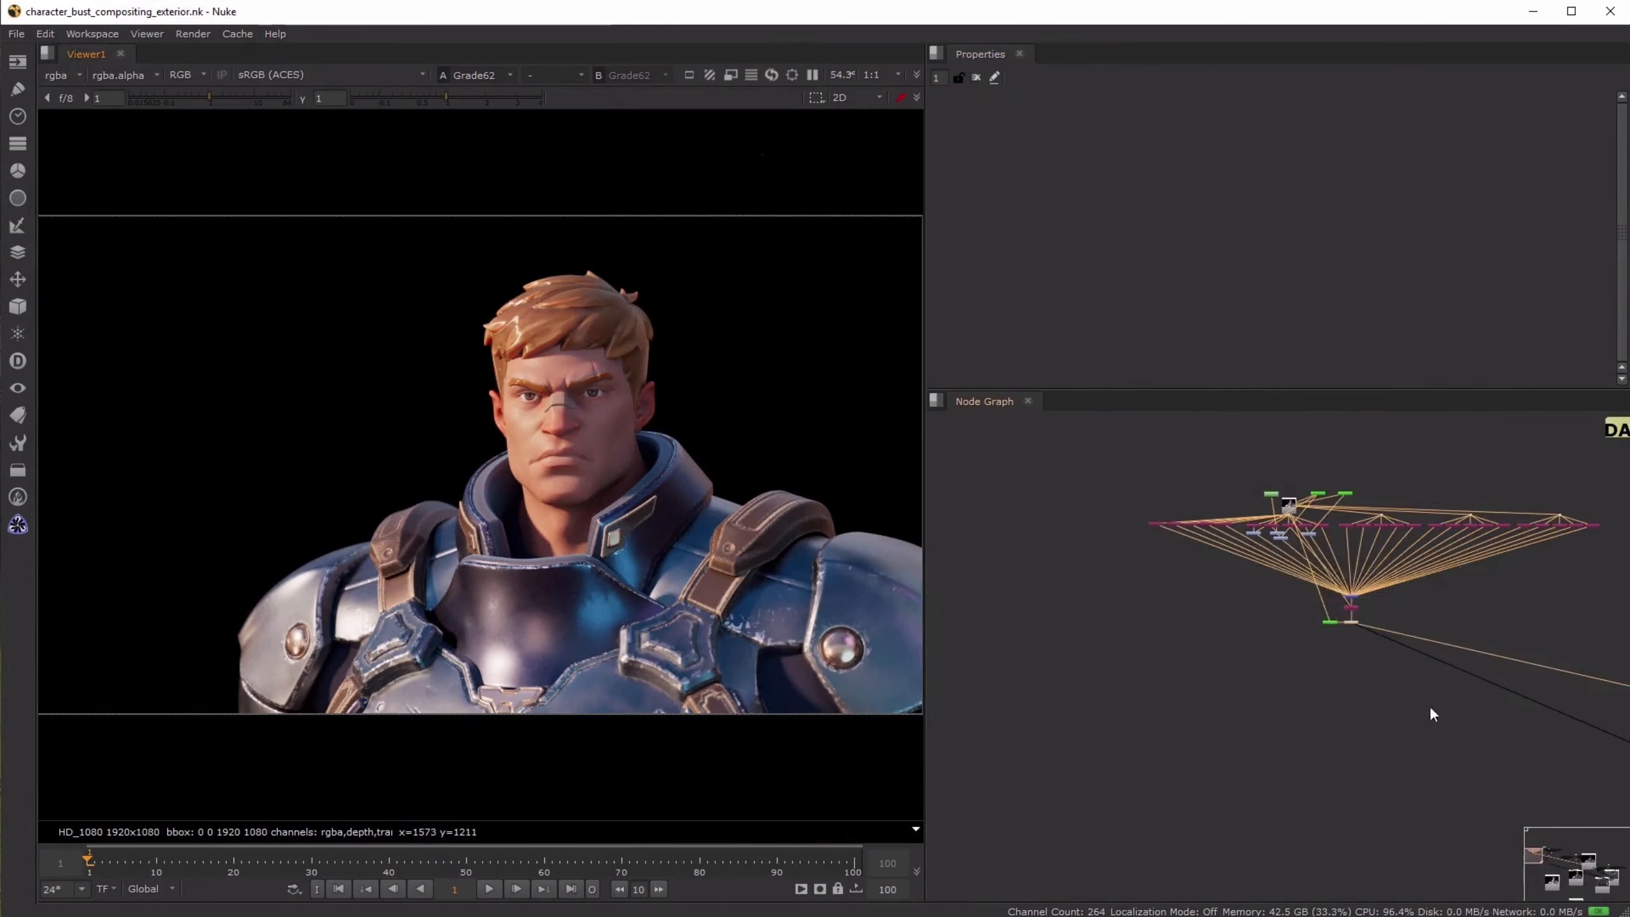
scroll(1362, 719, up, 5)
click(1374, 622)
key(1)
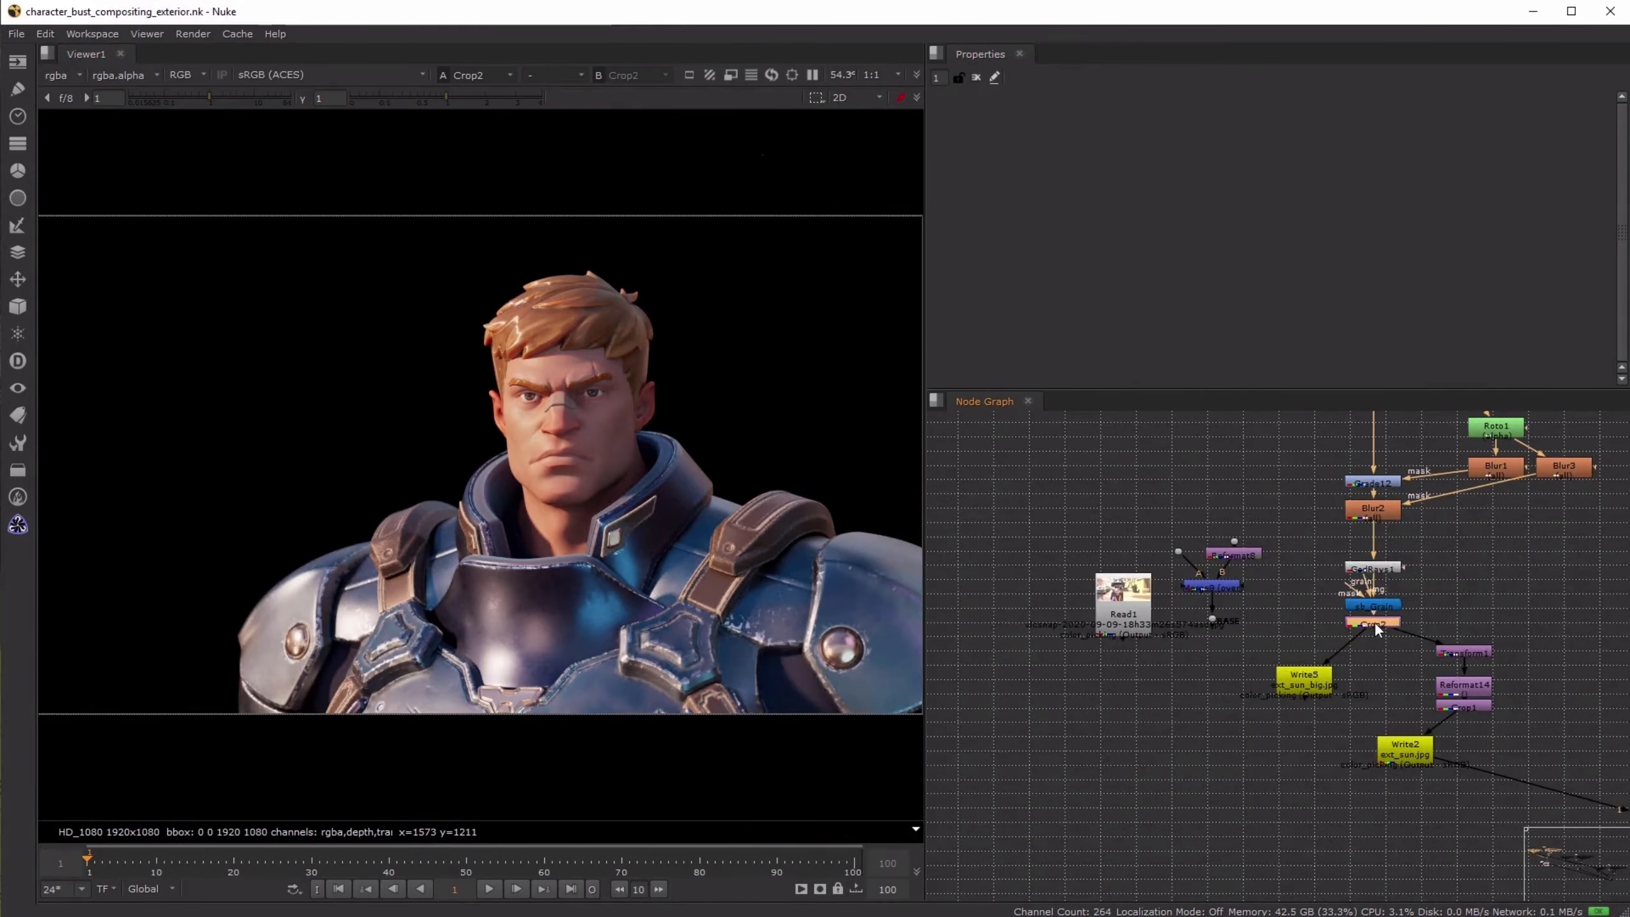
- Switch the collar Grade off and on repeatedly to compare its effect on the final composite
scroll(1352, 763, down, 8)
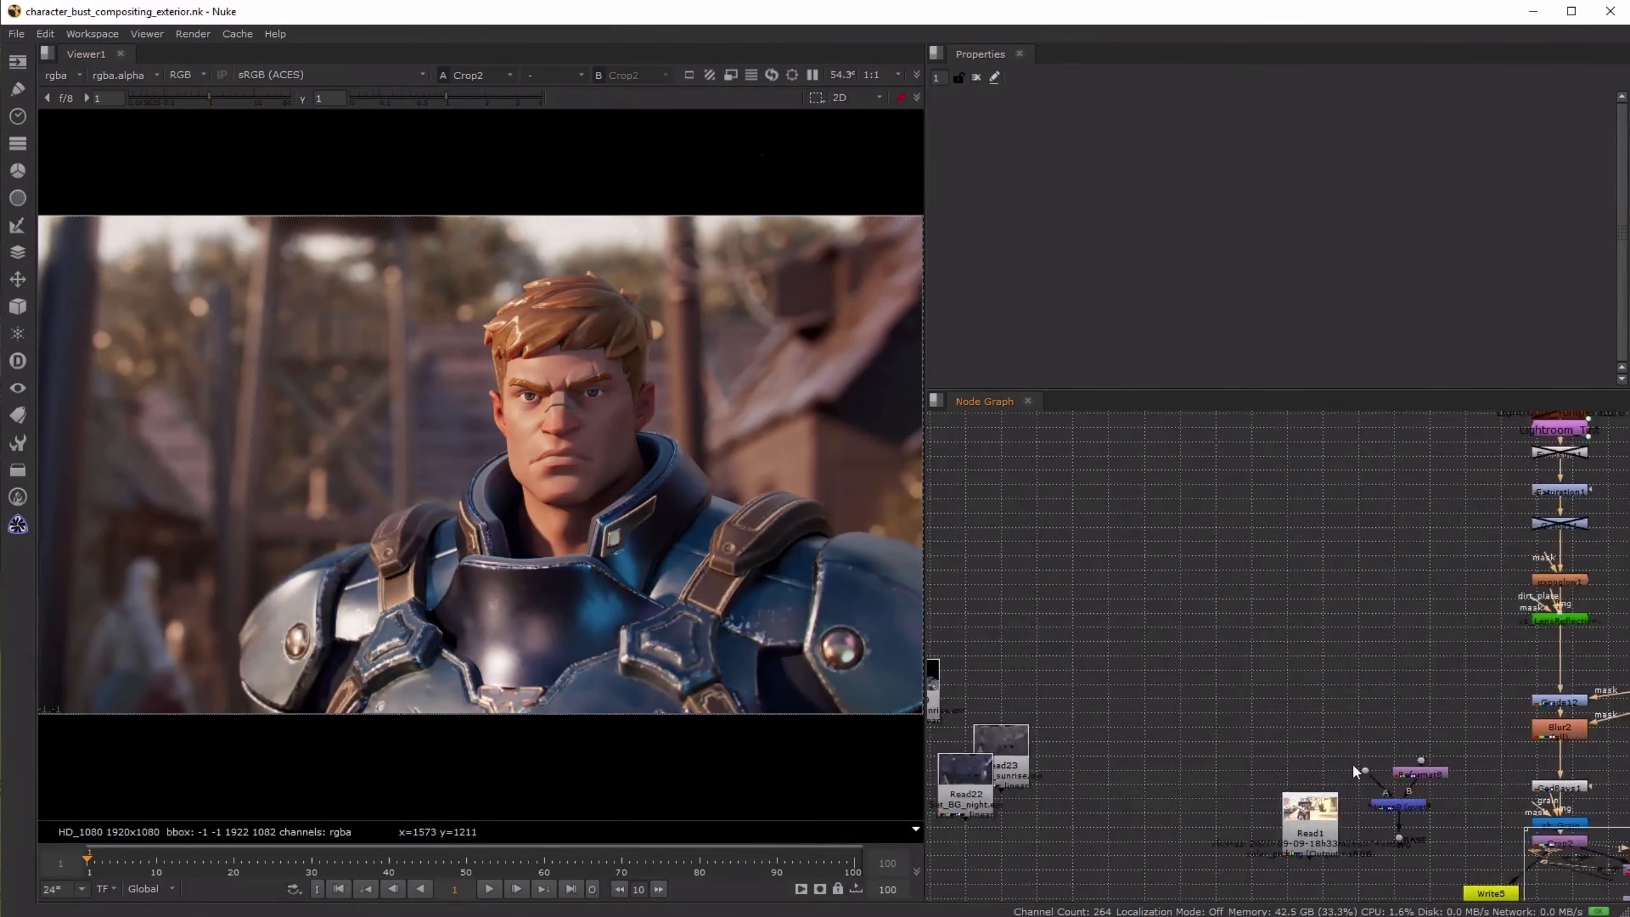
scroll(1237, 615, up, 6)
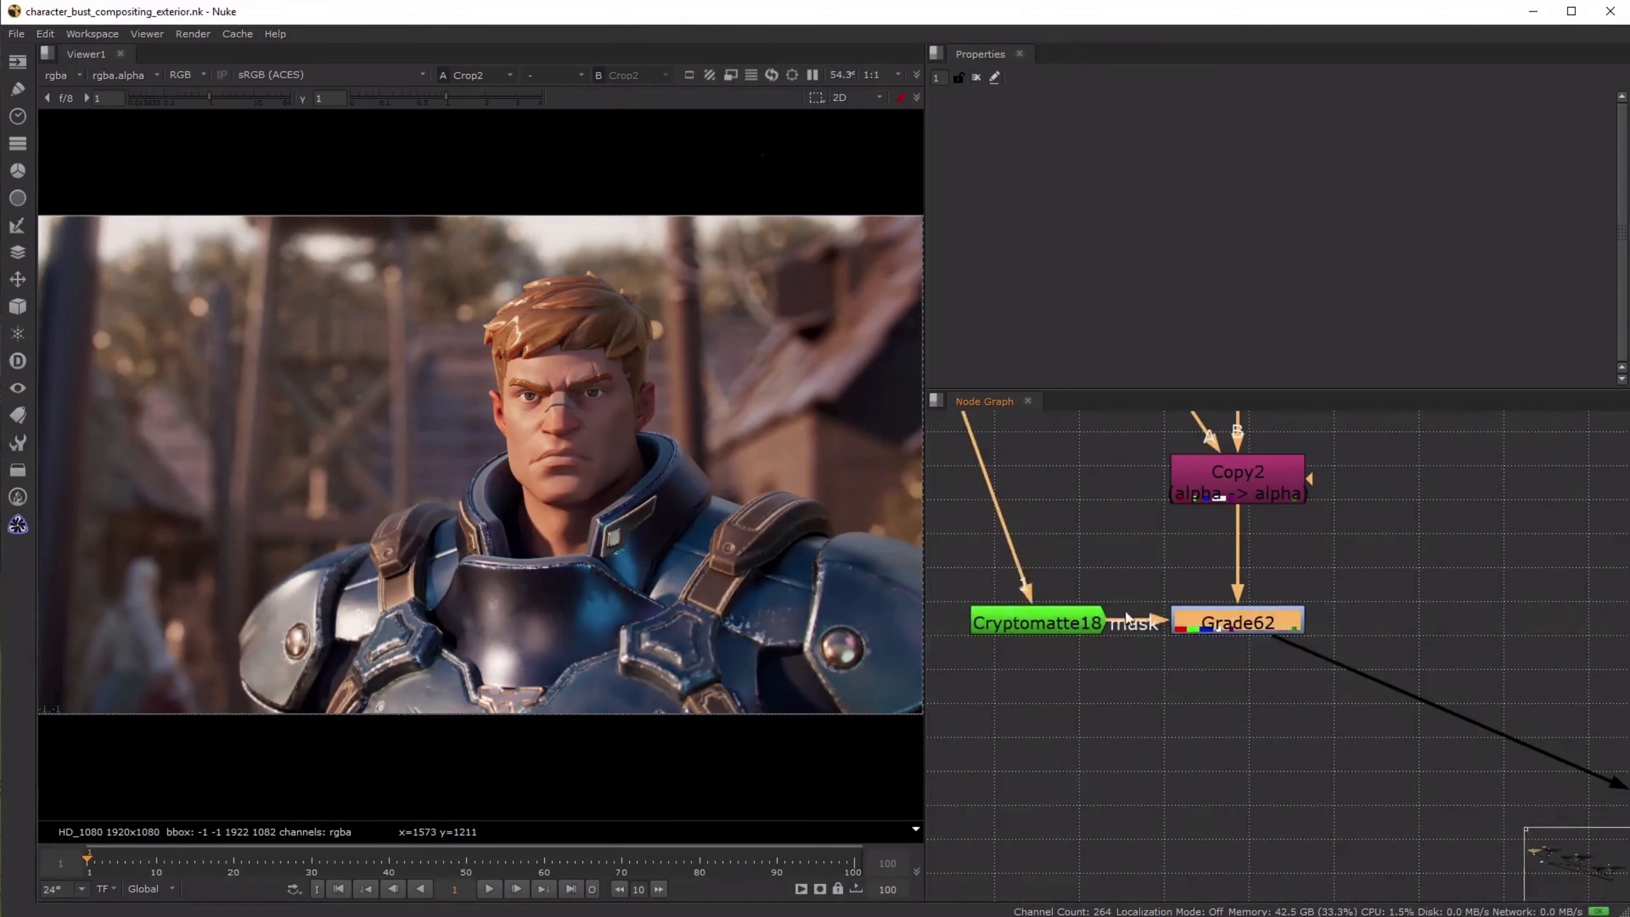
key(d)
key(d)
key(d)
key(d)
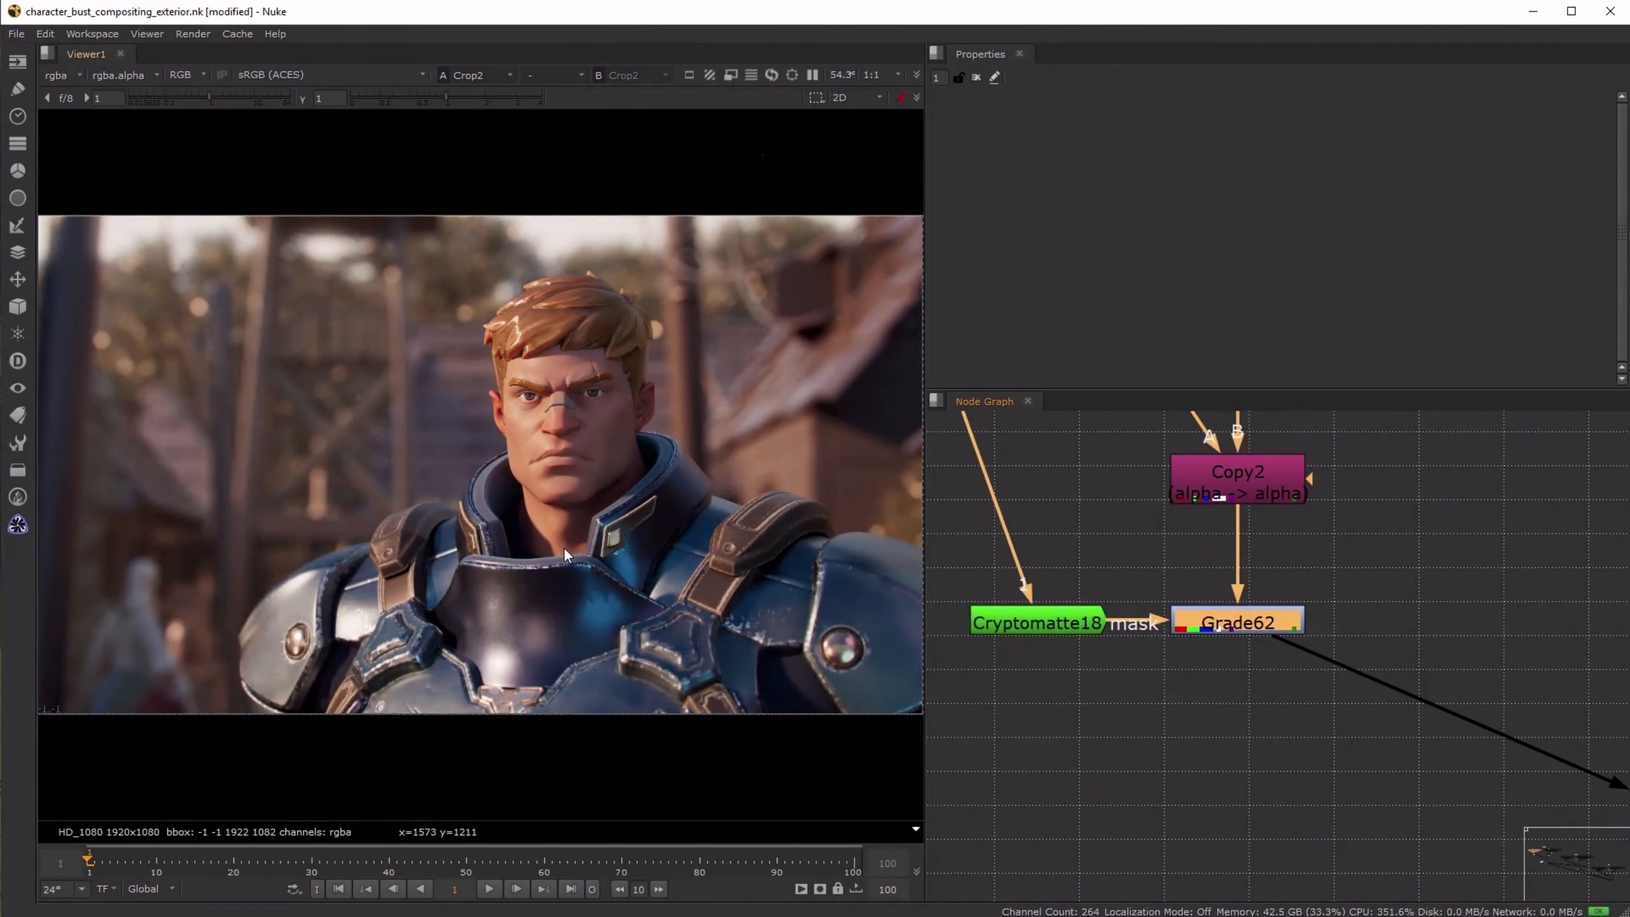
key(d)
- Compare the composite with Grade62 disabled and enabled, leave it enabled, and save the script
key(d)
- Set the gain of Grade62 to 0.9
double_click(1222, 626)
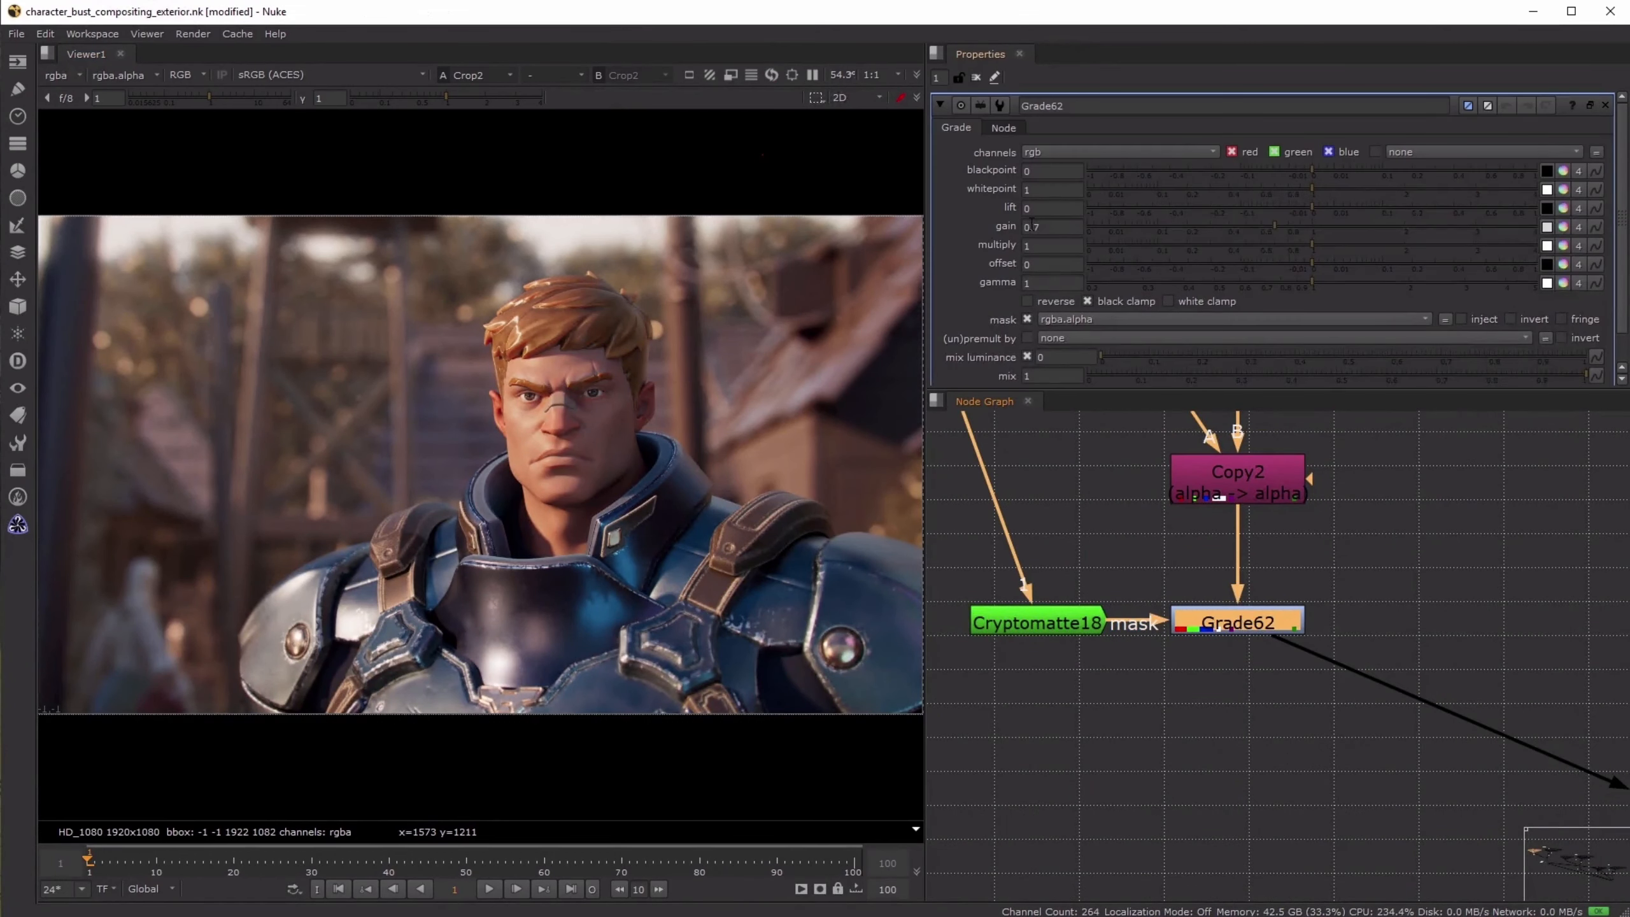
double_click(1046, 226)
text(0.8)
key(Up)
click(1418, 604)
click(1232, 622)
key(d)
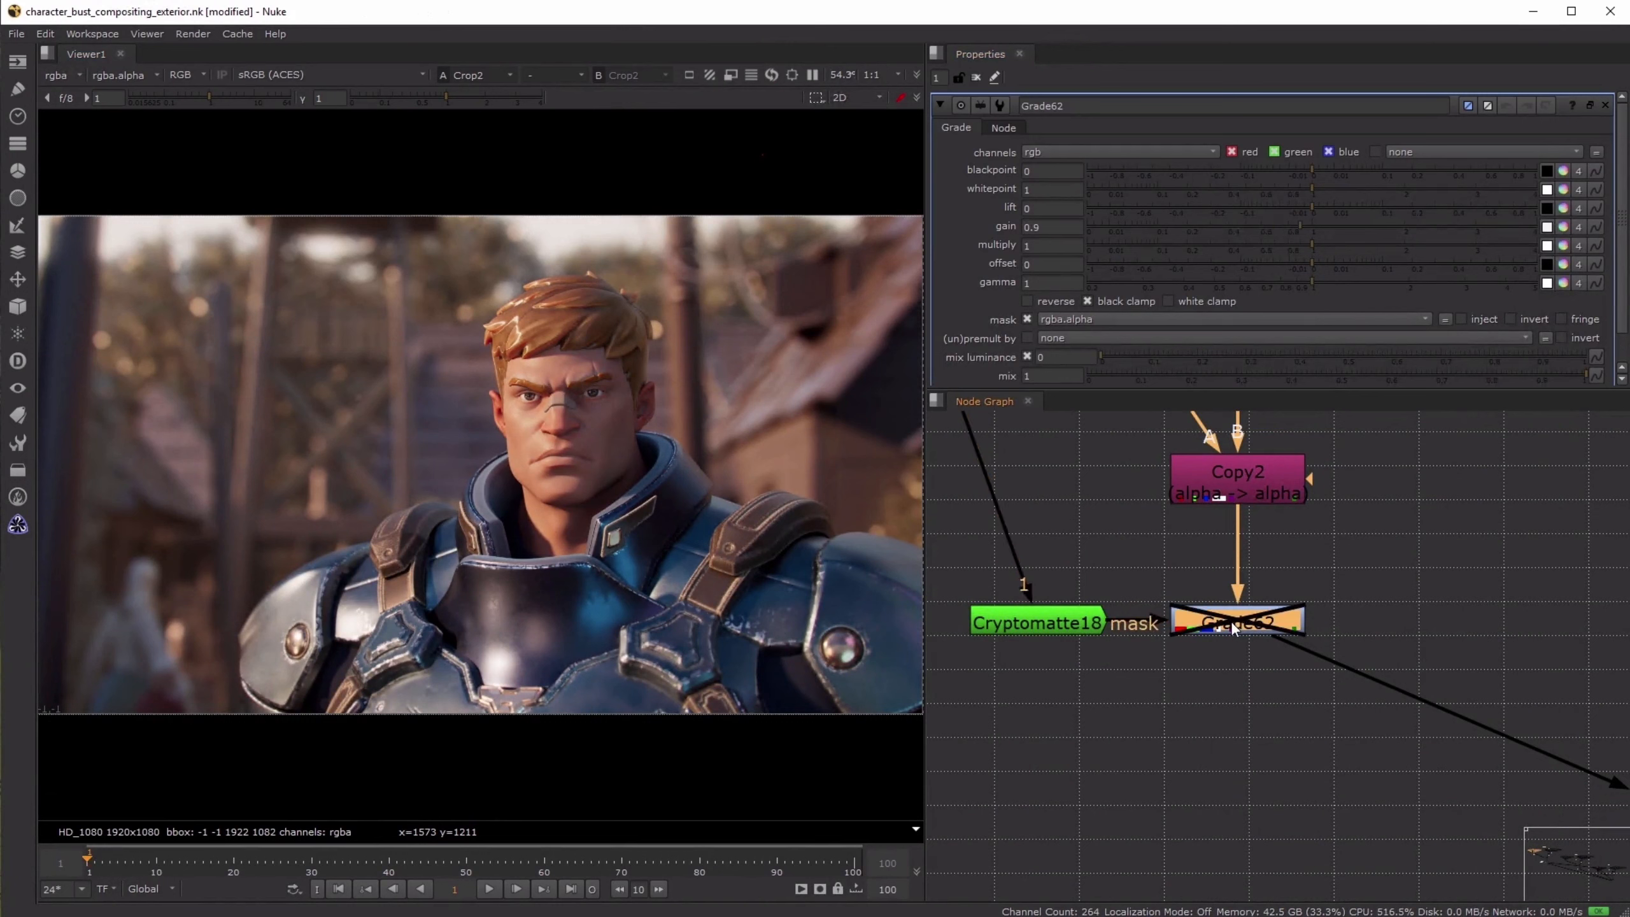
key(d)
key(d)
key(d)
click(1475, 550)
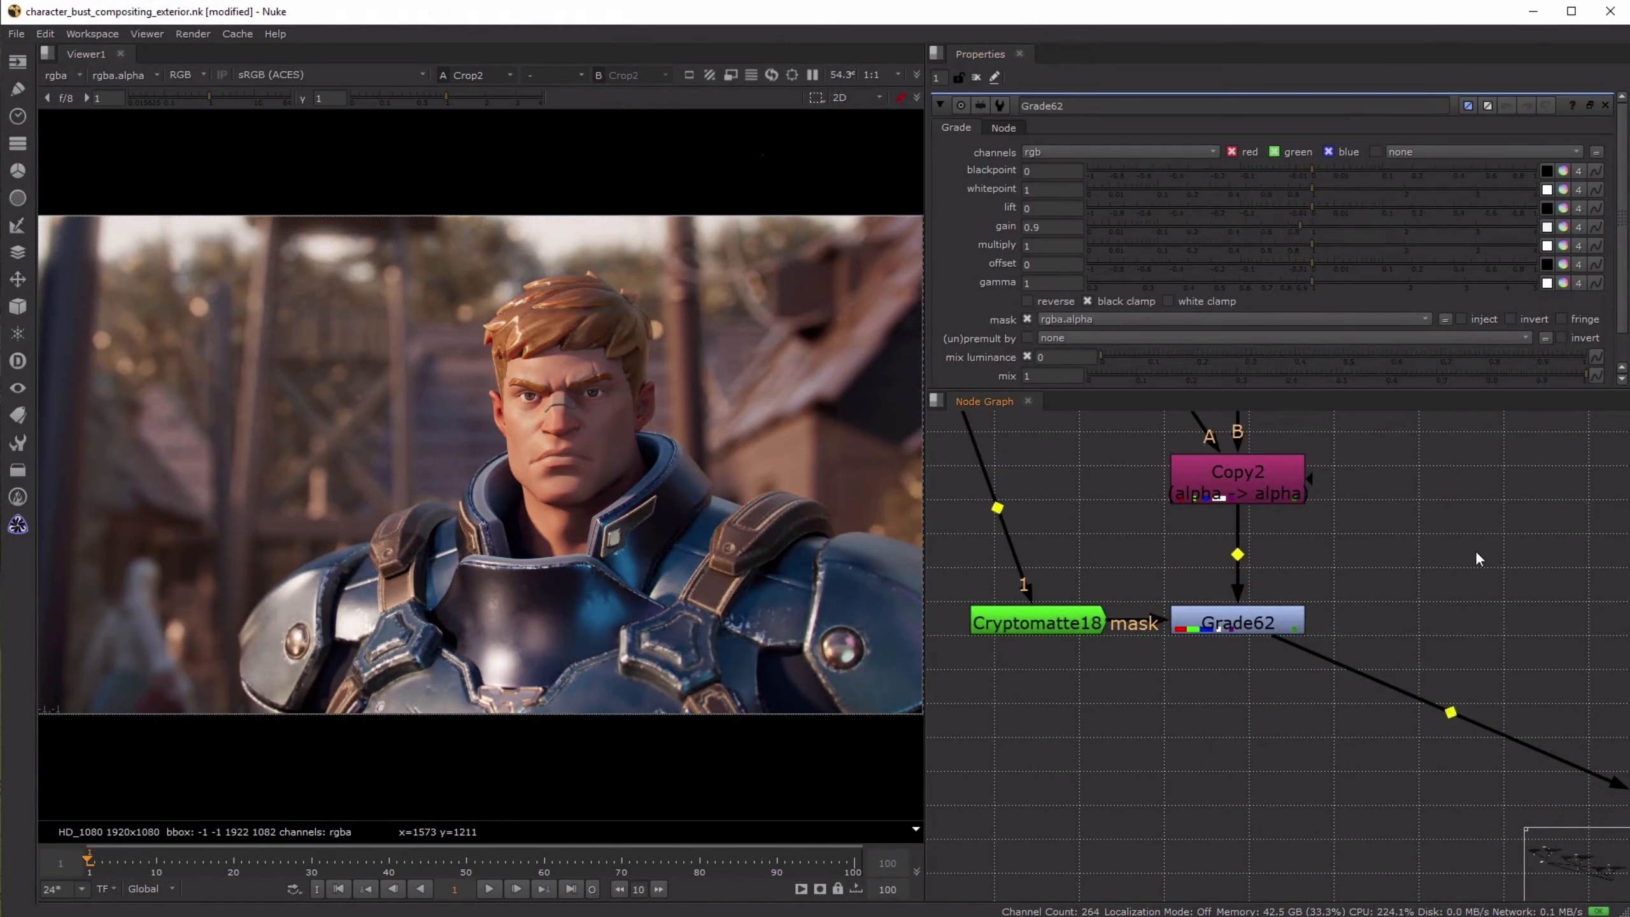
key(ctrl+s)
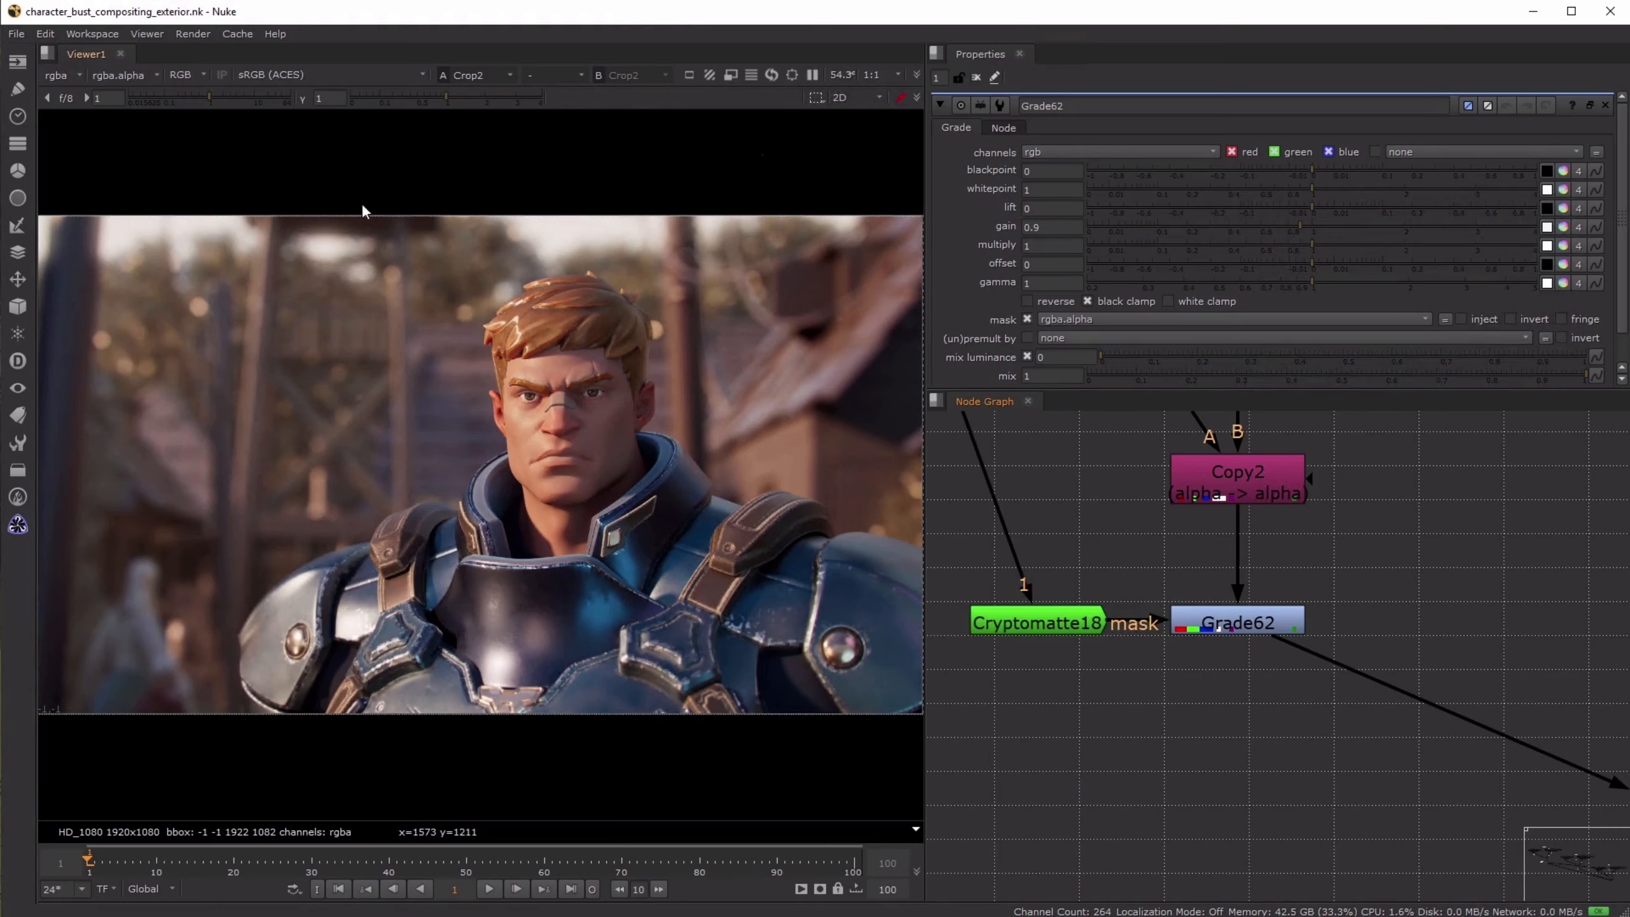
- View the daylight hero's Shuffle7 light pass and examine the highlight in the eye
scroll(525, 377, up, 6)
scroll(1314, 513, down, 6)
middle_drag(1386, 460, 1397, 748)
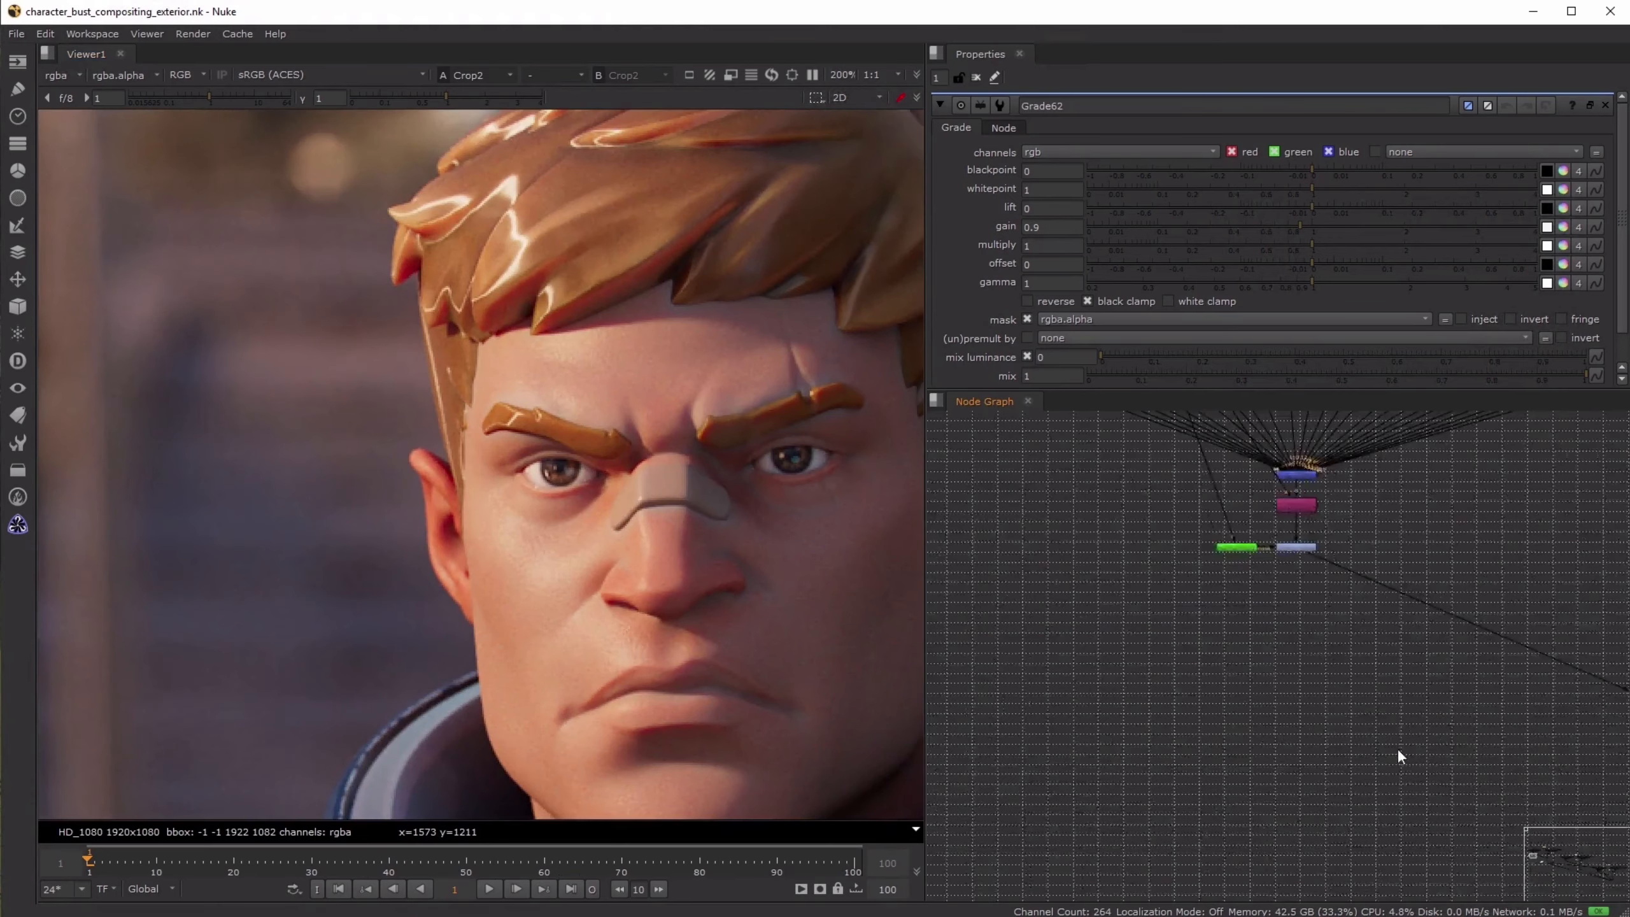
scroll(1022, 516, up, 5)
click(1195, 633)
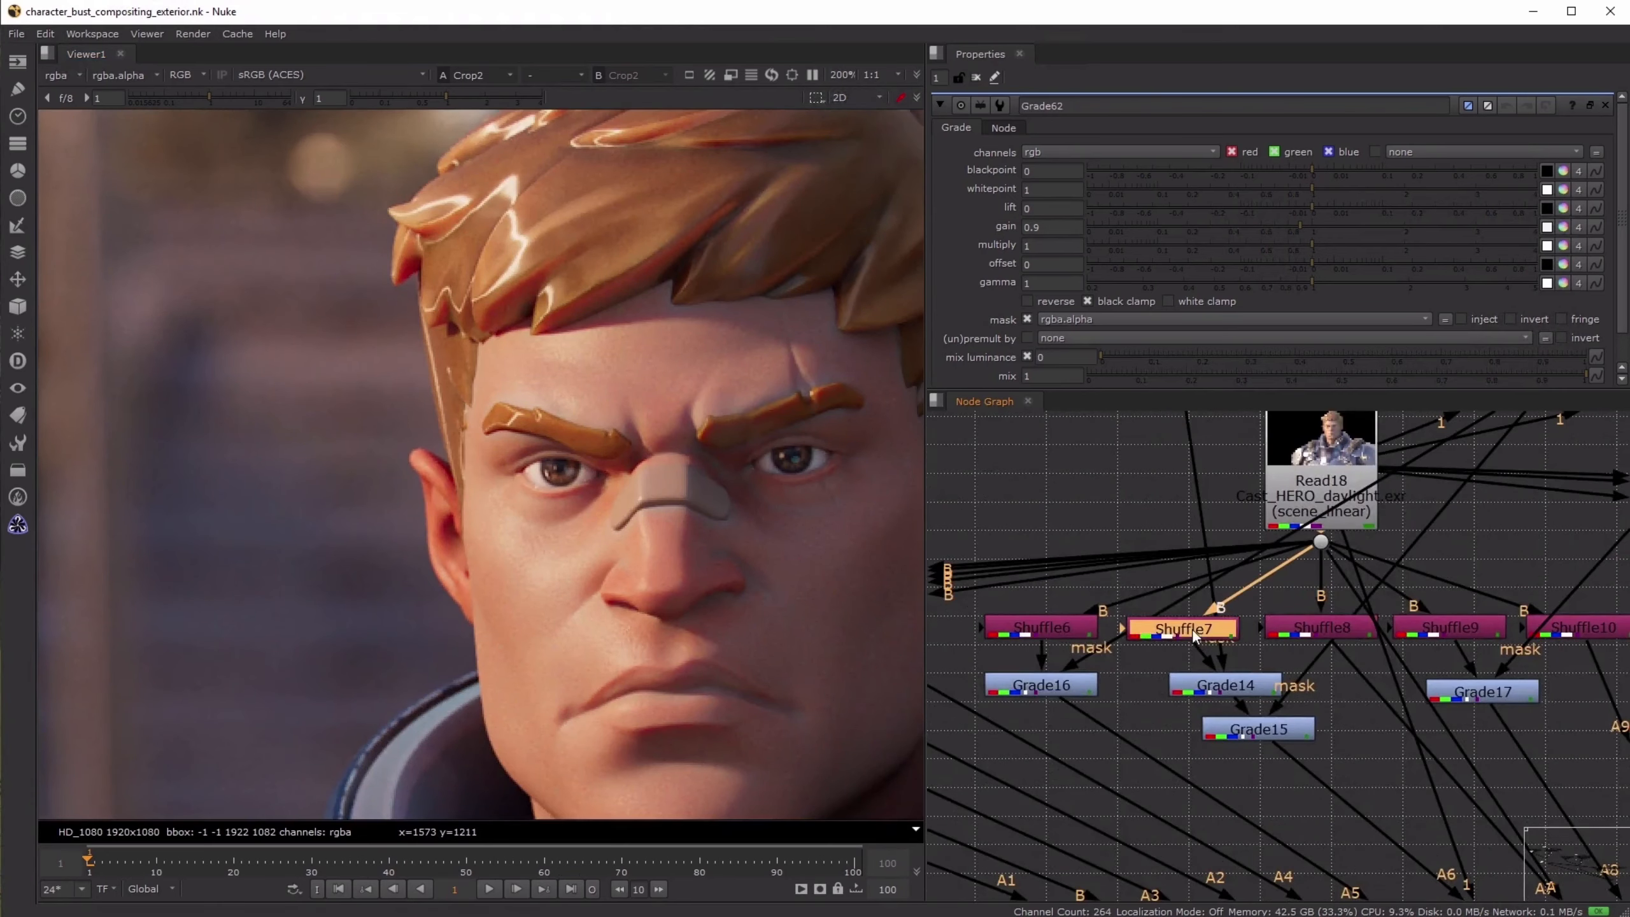
key(1)
scroll(558, 438, up, 5)
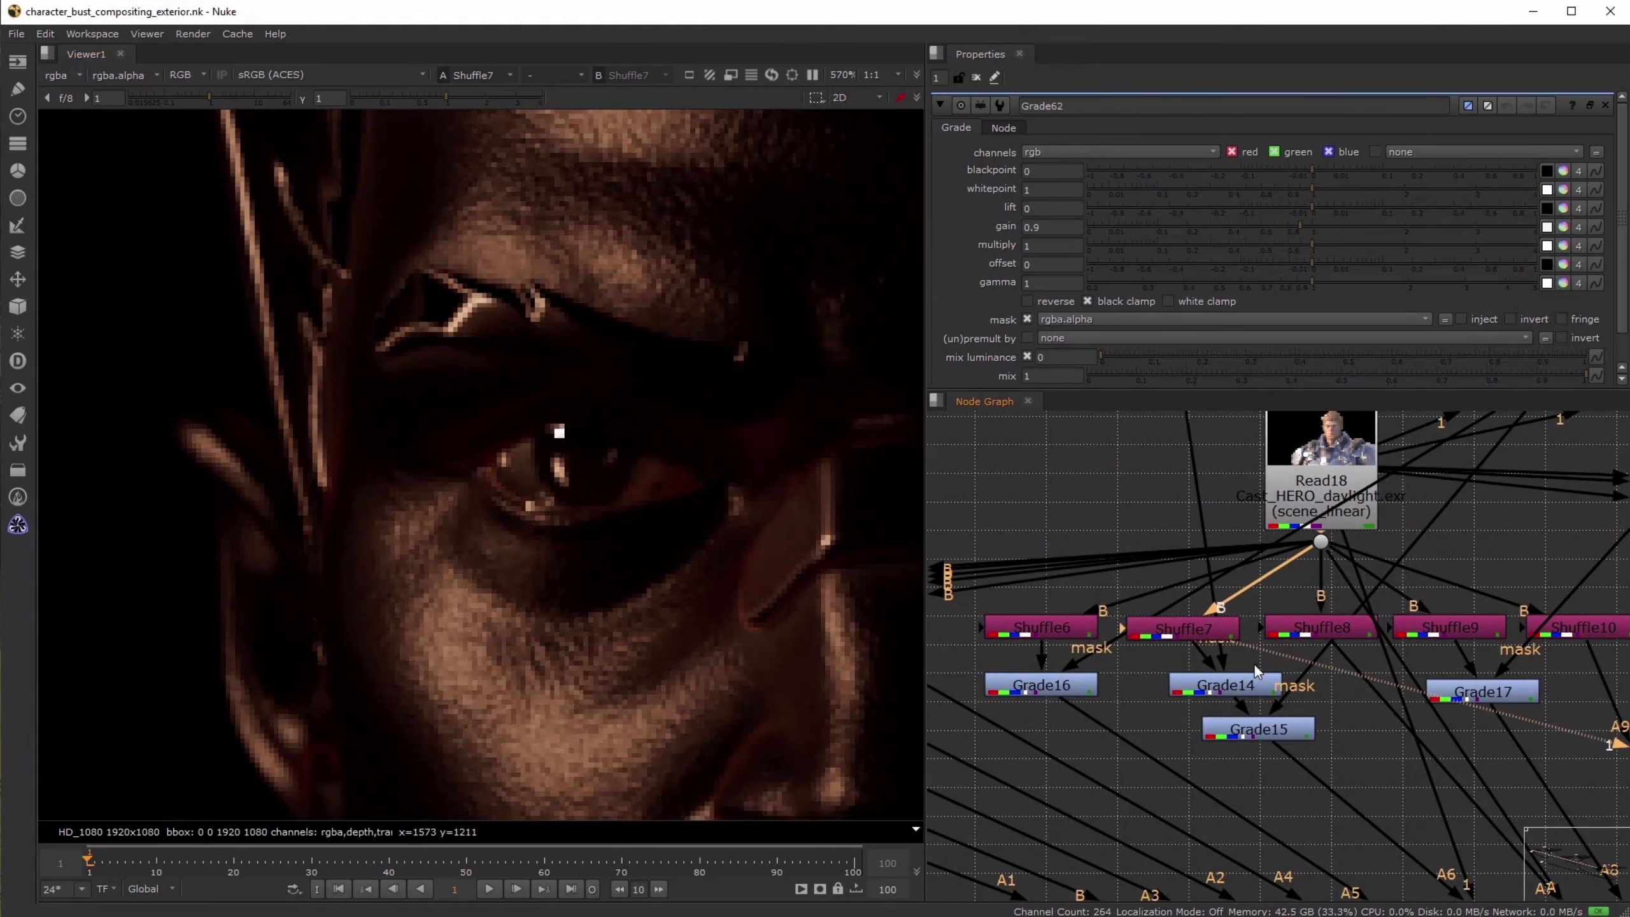
- View the pass at Grade14 and inspect the Roto2 mask and the area around the eye
click(1227, 687)
key(1)
scroll(1227, 687, down, 4)
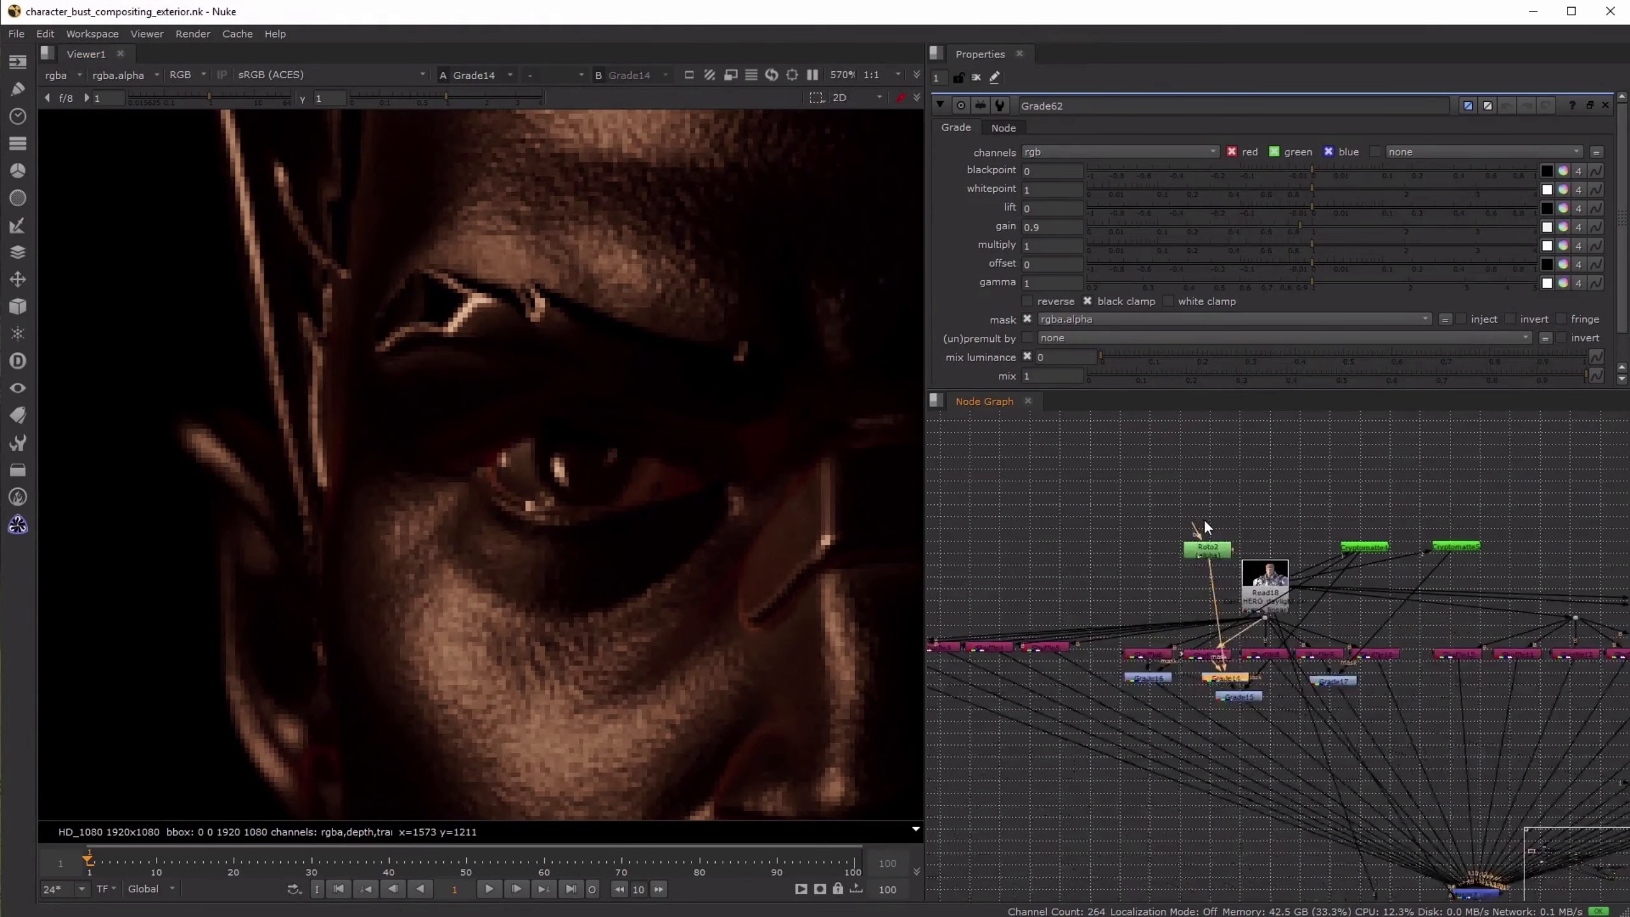
double_click(1207, 550)
click(975, 77)
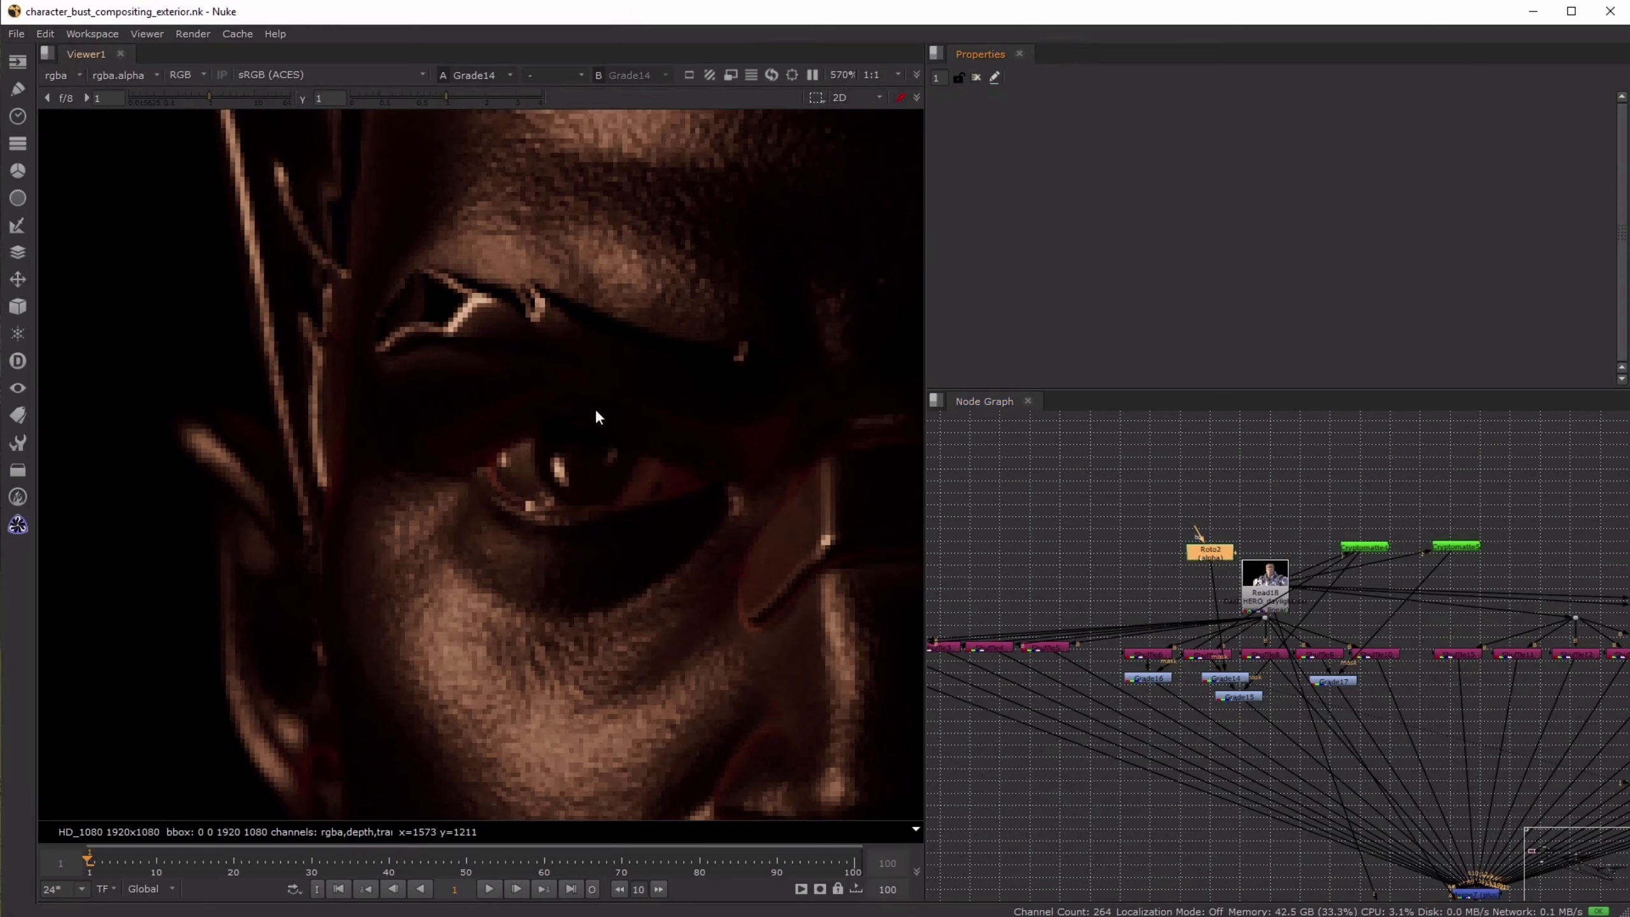
scroll(674, 558, down, 2)
key(f)
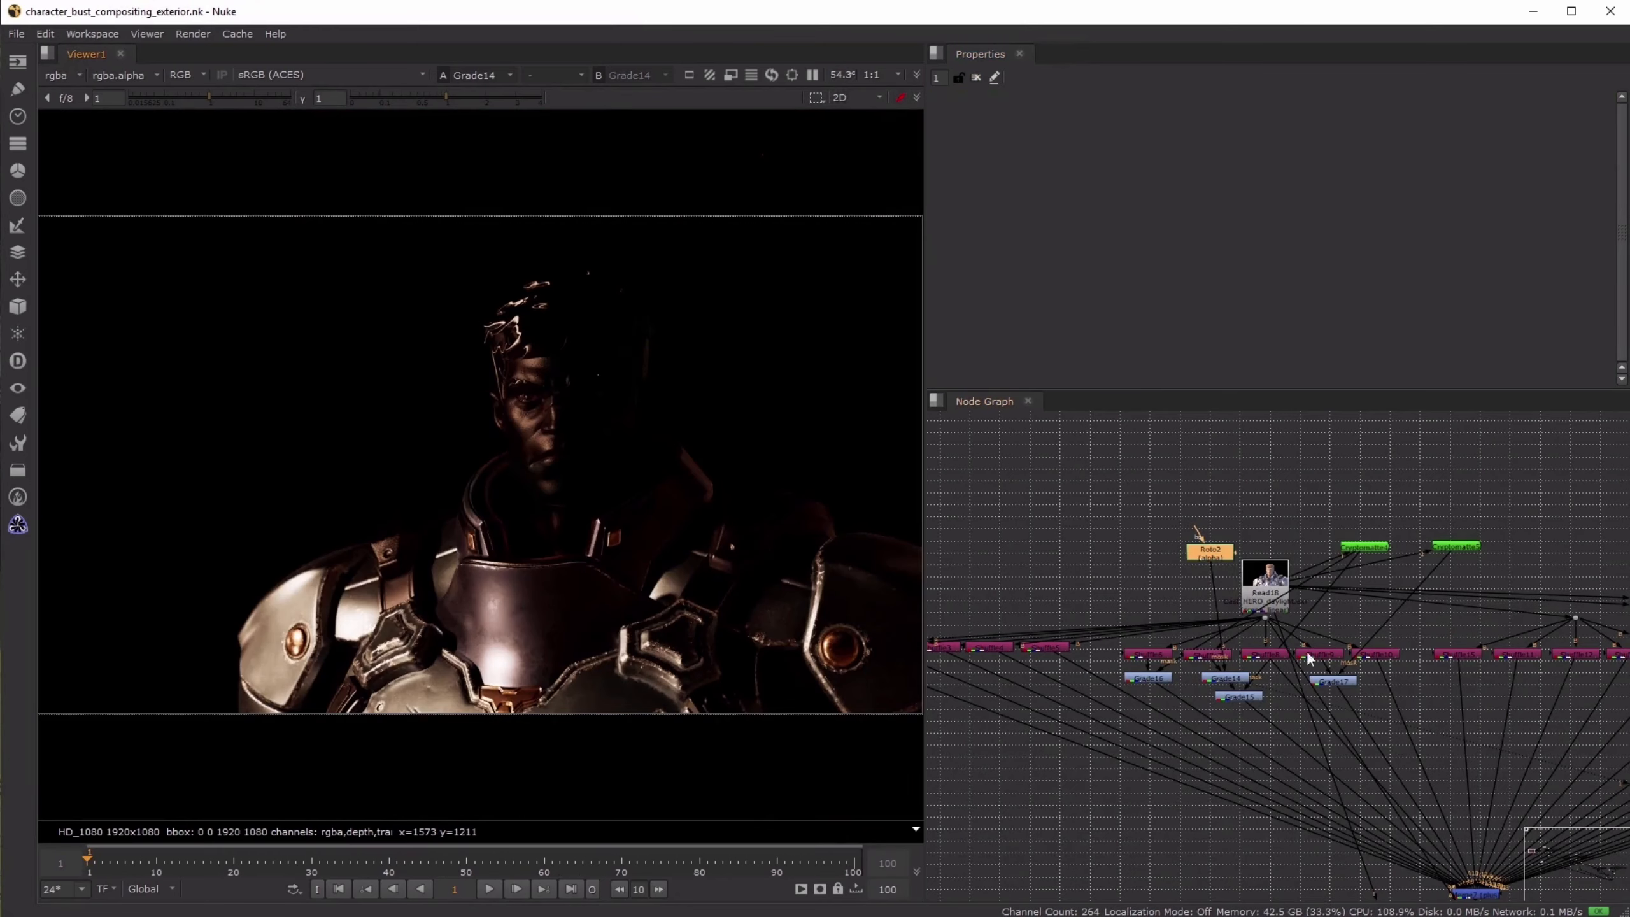
- View the Shuffle7 and Shuffle8 light passes one after the other and examine the face in Shuffle8
scroll(1292, 650, down, 3)
scroll(1291, 651, down, 2)
middle_drag(1376, 774, 1347, 708)
scroll(1027, 436, up, 4)
scroll(1111, 500, up, 3)
click(1114, 503)
key(1)
click(1195, 505)
key(1)
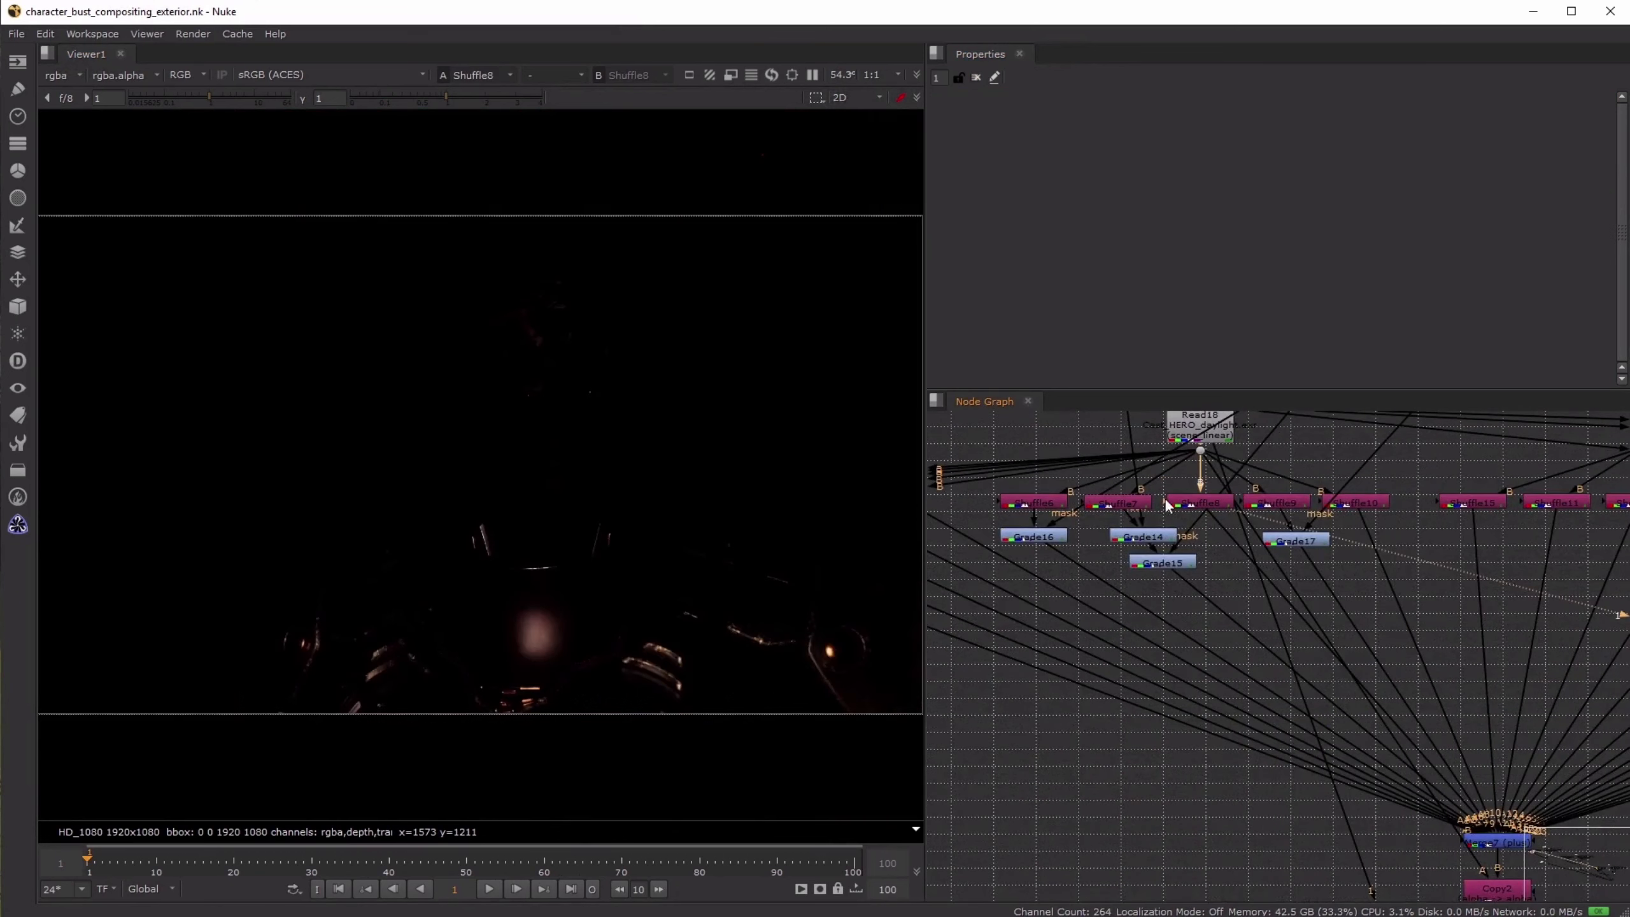
scroll(559, 386, up, 4)
scroll(1308, 674, down, 2)
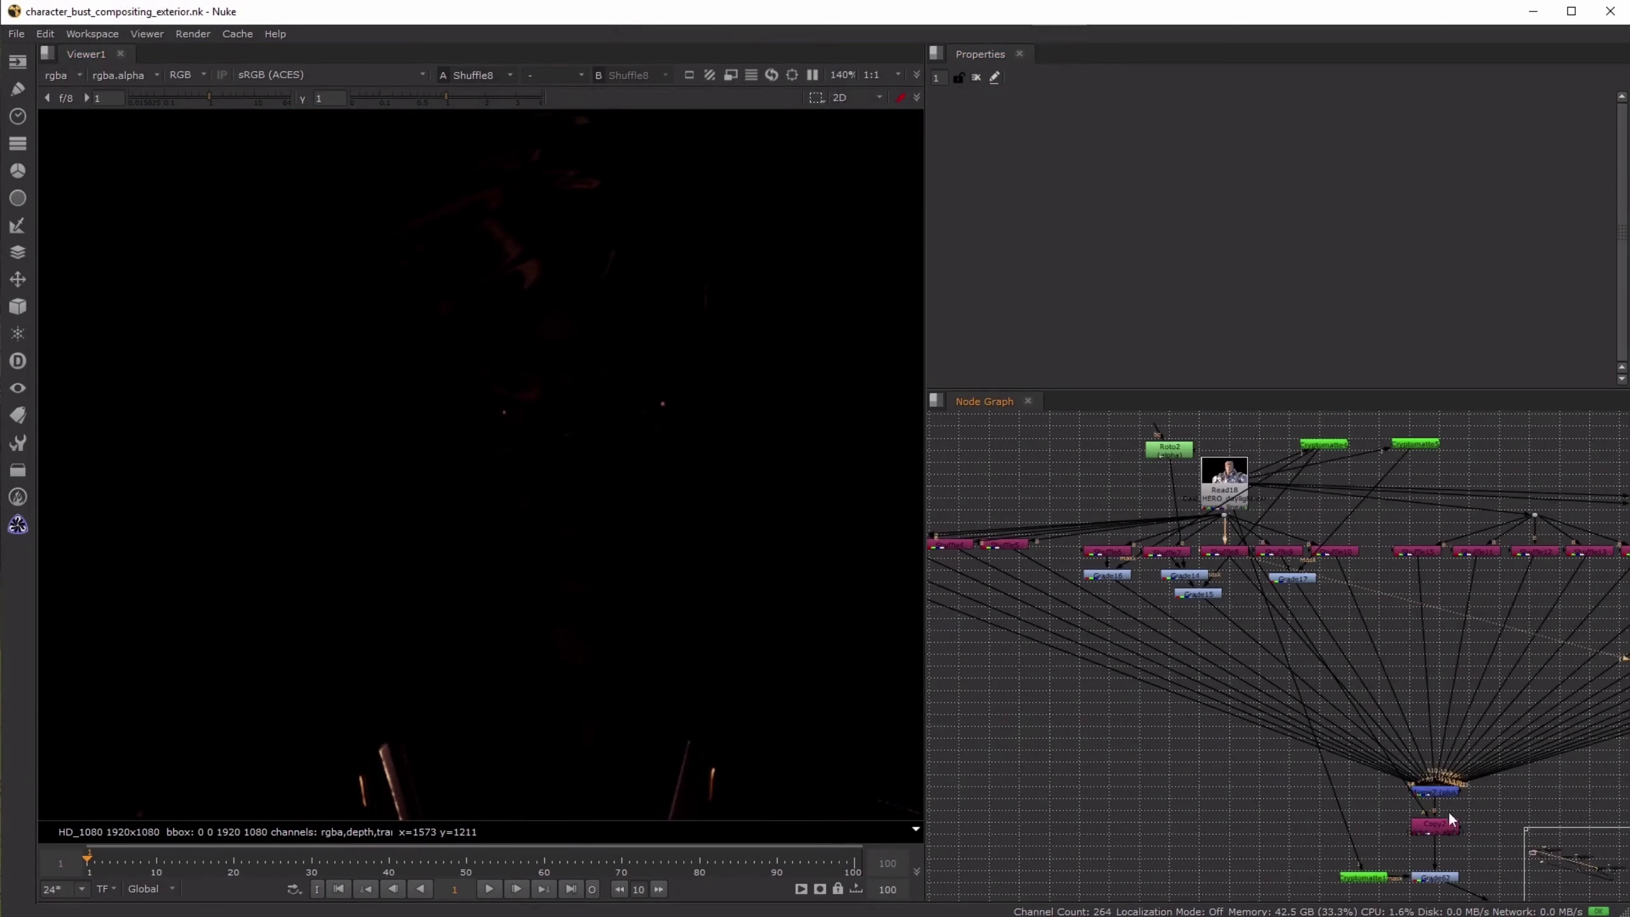
- View the combined light passes at Merge7 and examine the reflections in the hero's eyes
click(1442, 793)
key(1)
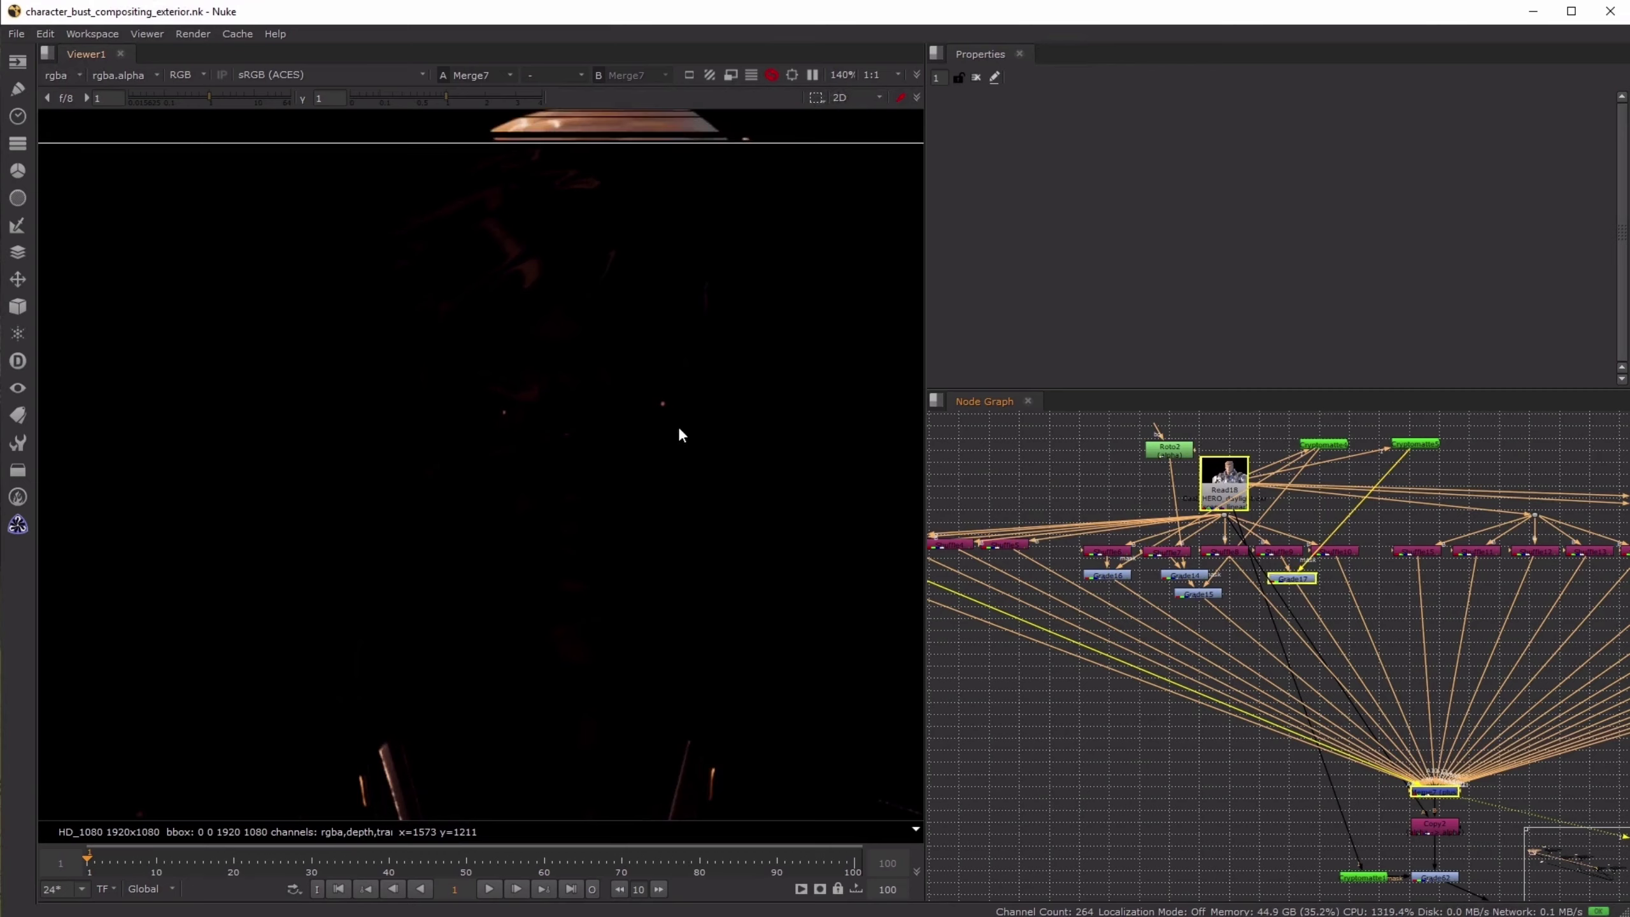
scroll(667, 418, up, 5)
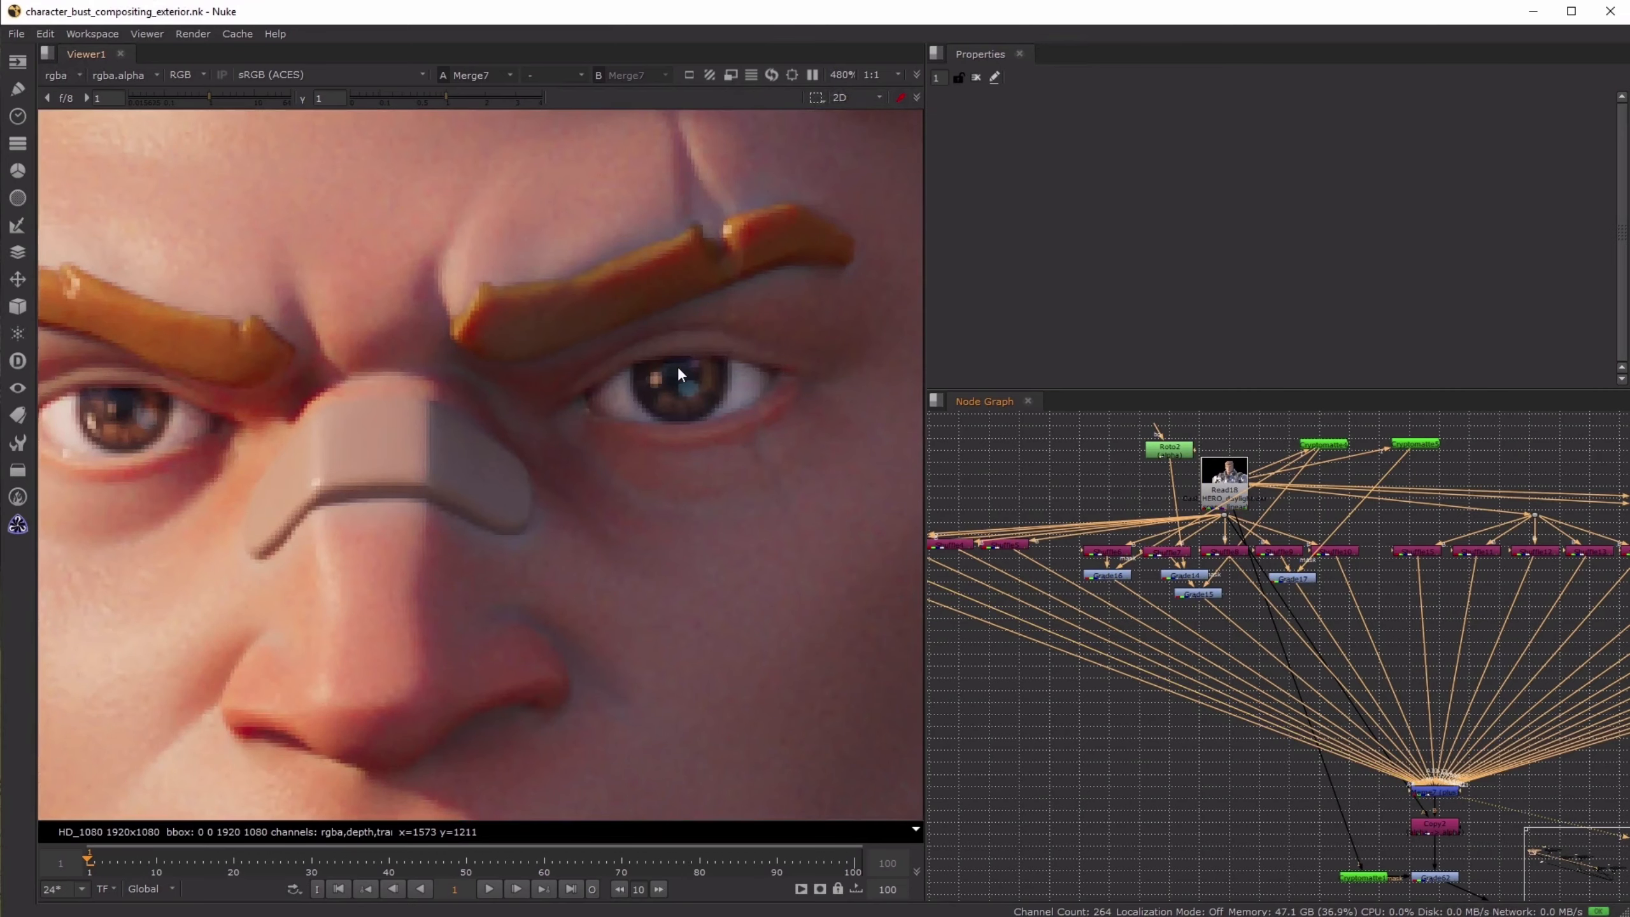
scroll(679, 371, up, 4)
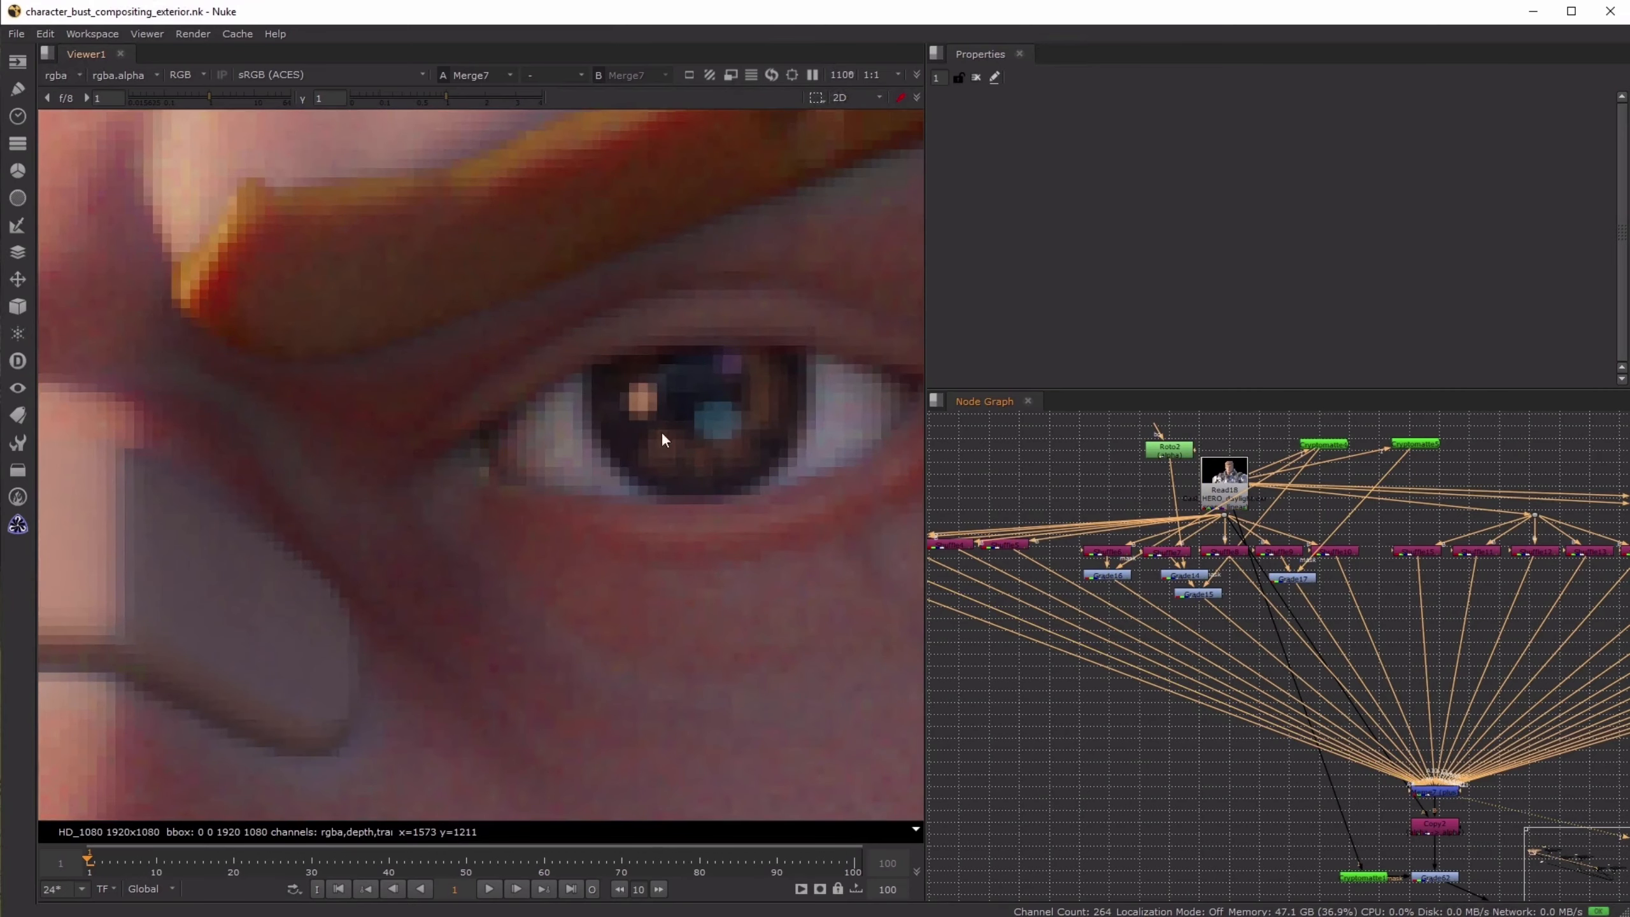
scroll(663, 439, down, 4)
scroll(573, 513, down, 2)
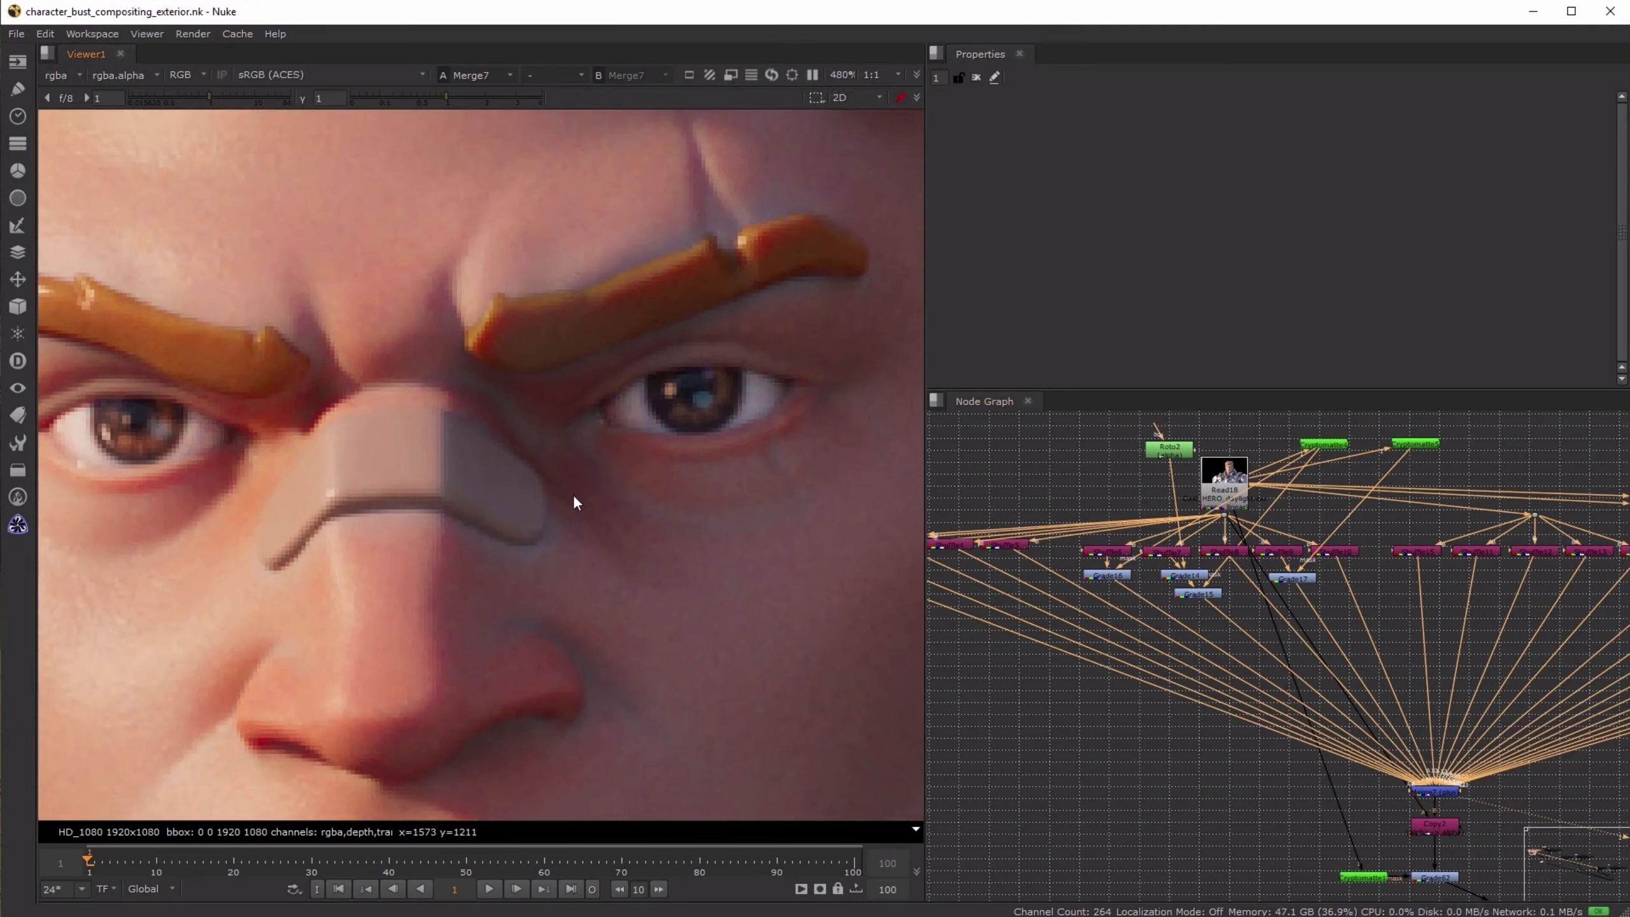
key(f)
scroll(592, 401, up, 3)
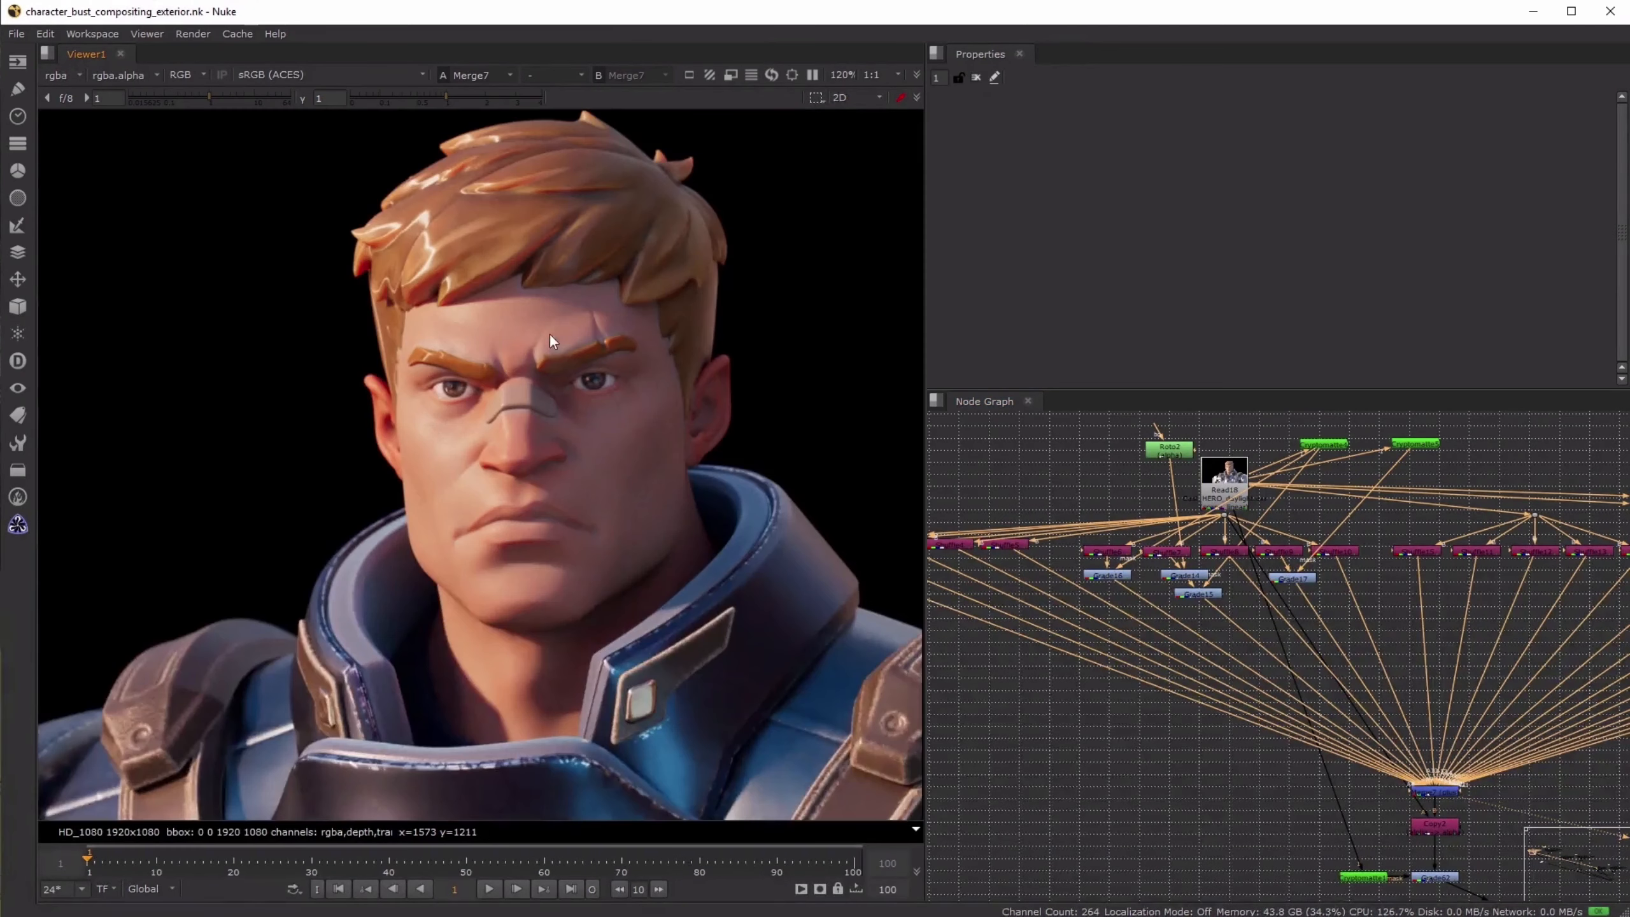
scroll(627, 448, up, 1)
key(f)
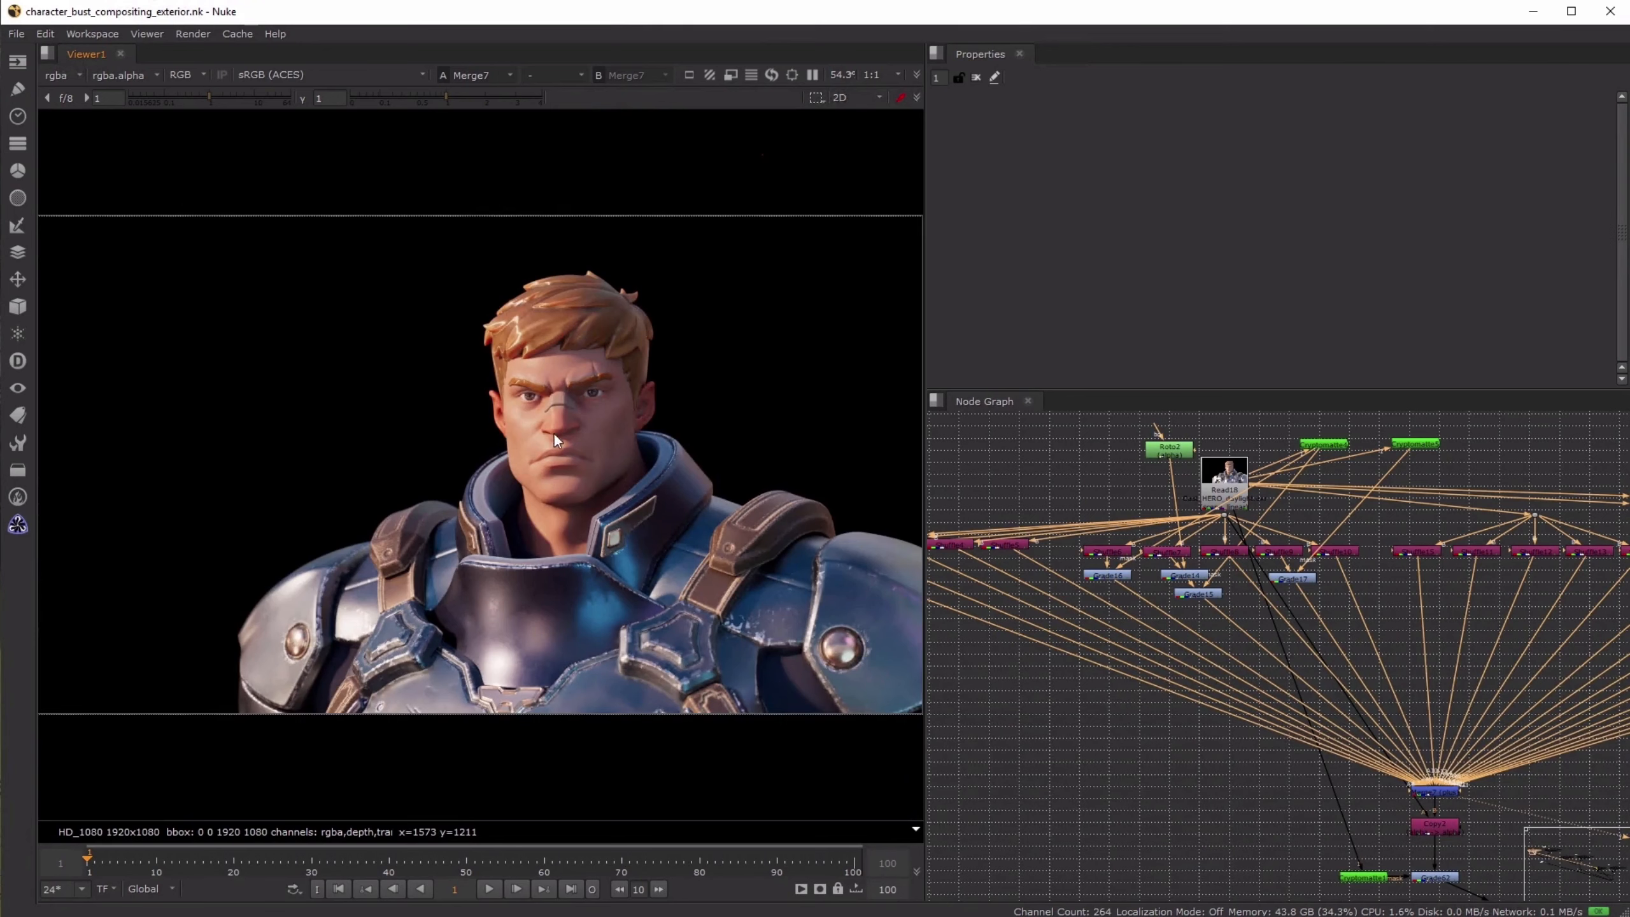
- View the final composite at Crop2 and compare it with the reference picture in Read1
scroll(1383, 704, down, 5)
middle_drag(1467, 760, 1143, 494)
middle_drag(1366, 622, 1146, 483)
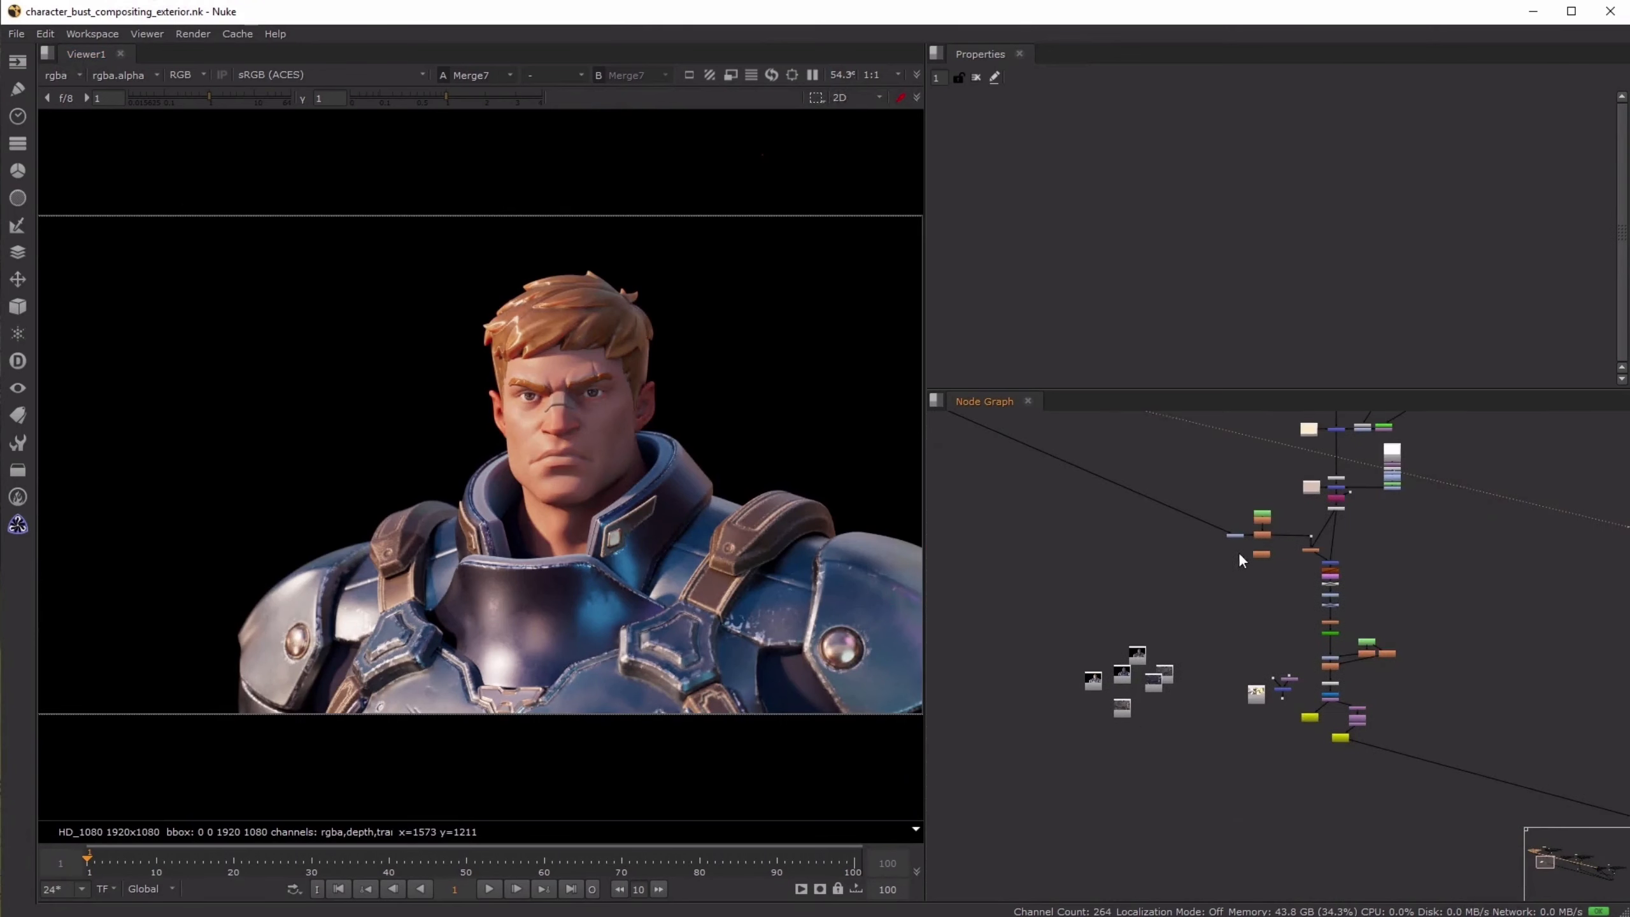
scroll(1289, 552, up, 4)
click(1381, 848)
key(1)
click(1300, 853)
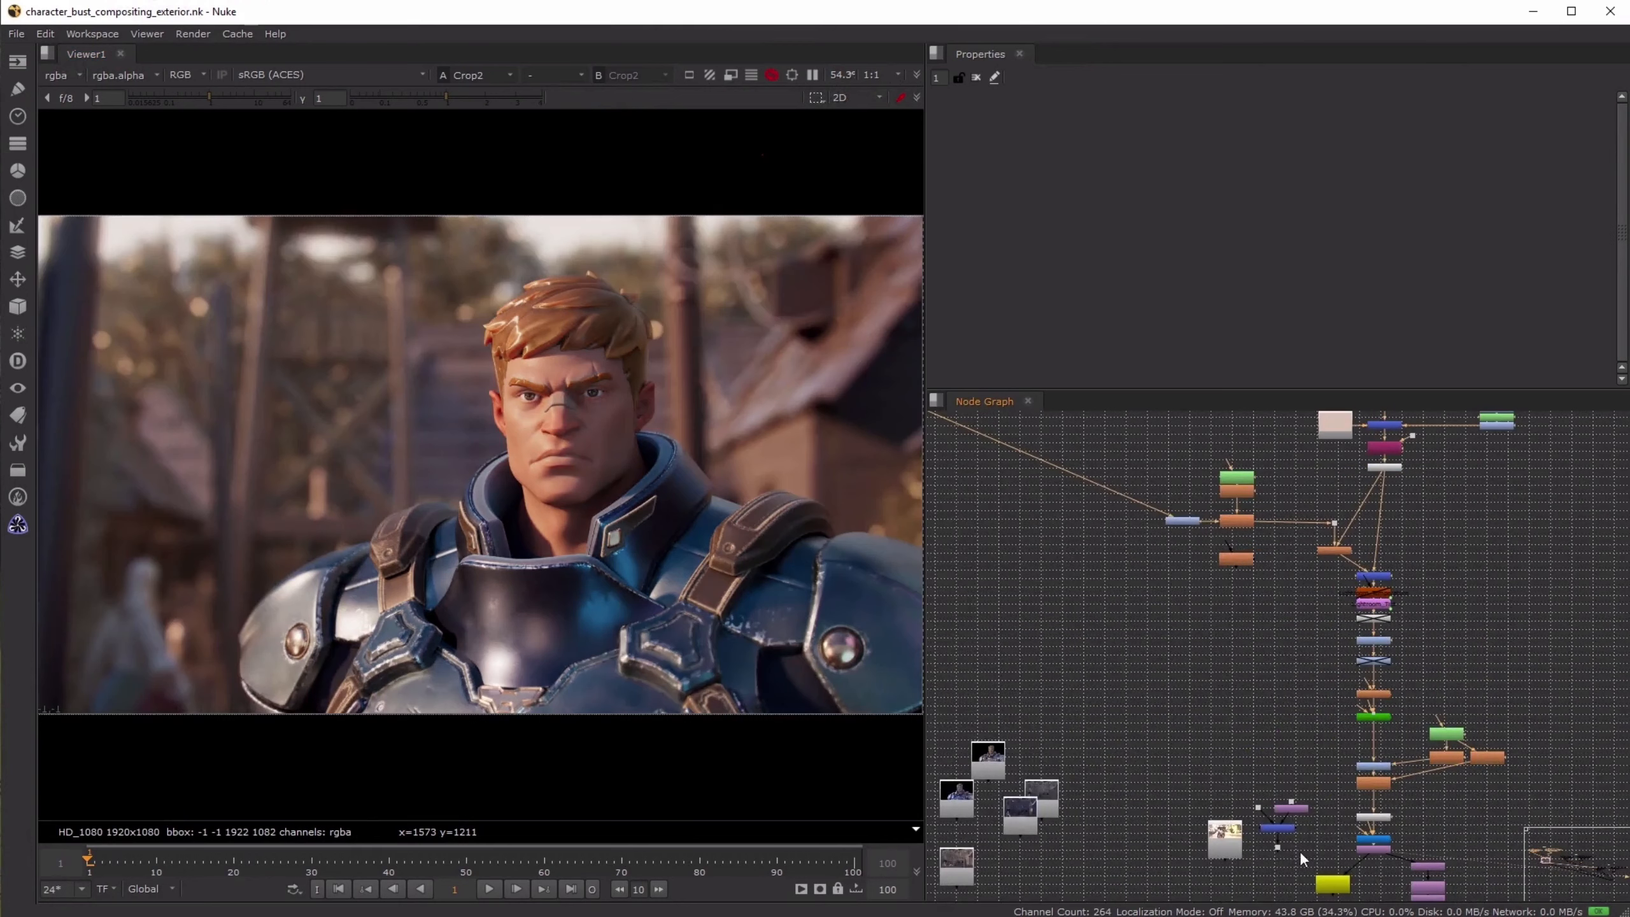
click(1230, 840)
key(1)
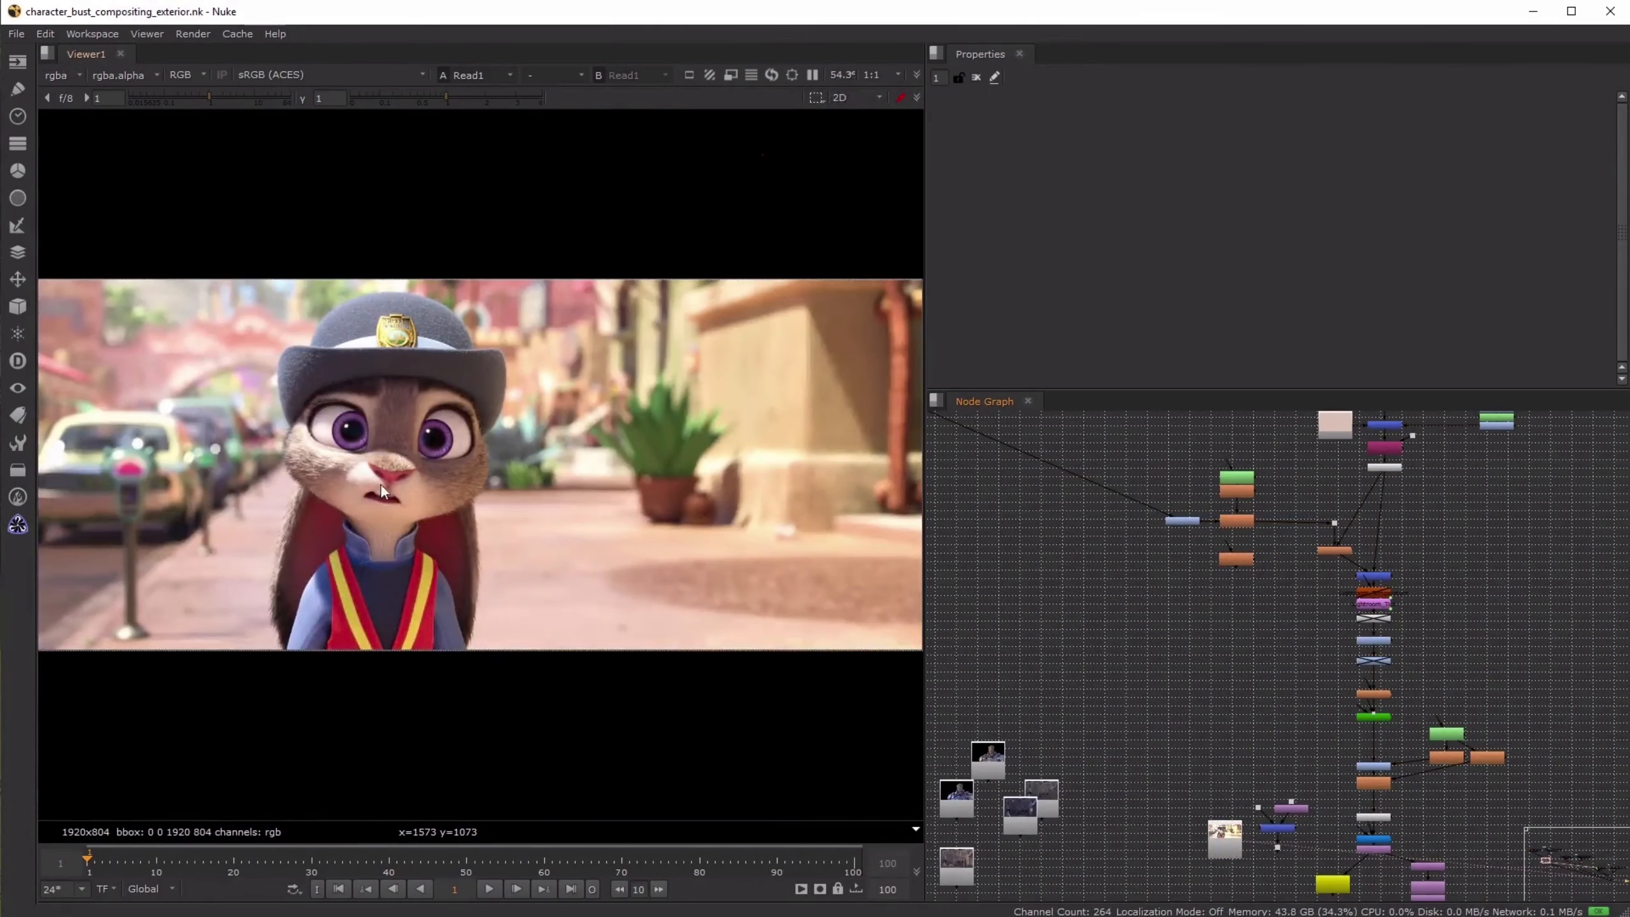
- Alternate between Merge9 and the final composite at Crop2 to compare the background and the hero
click(1276, 828)
key(1)
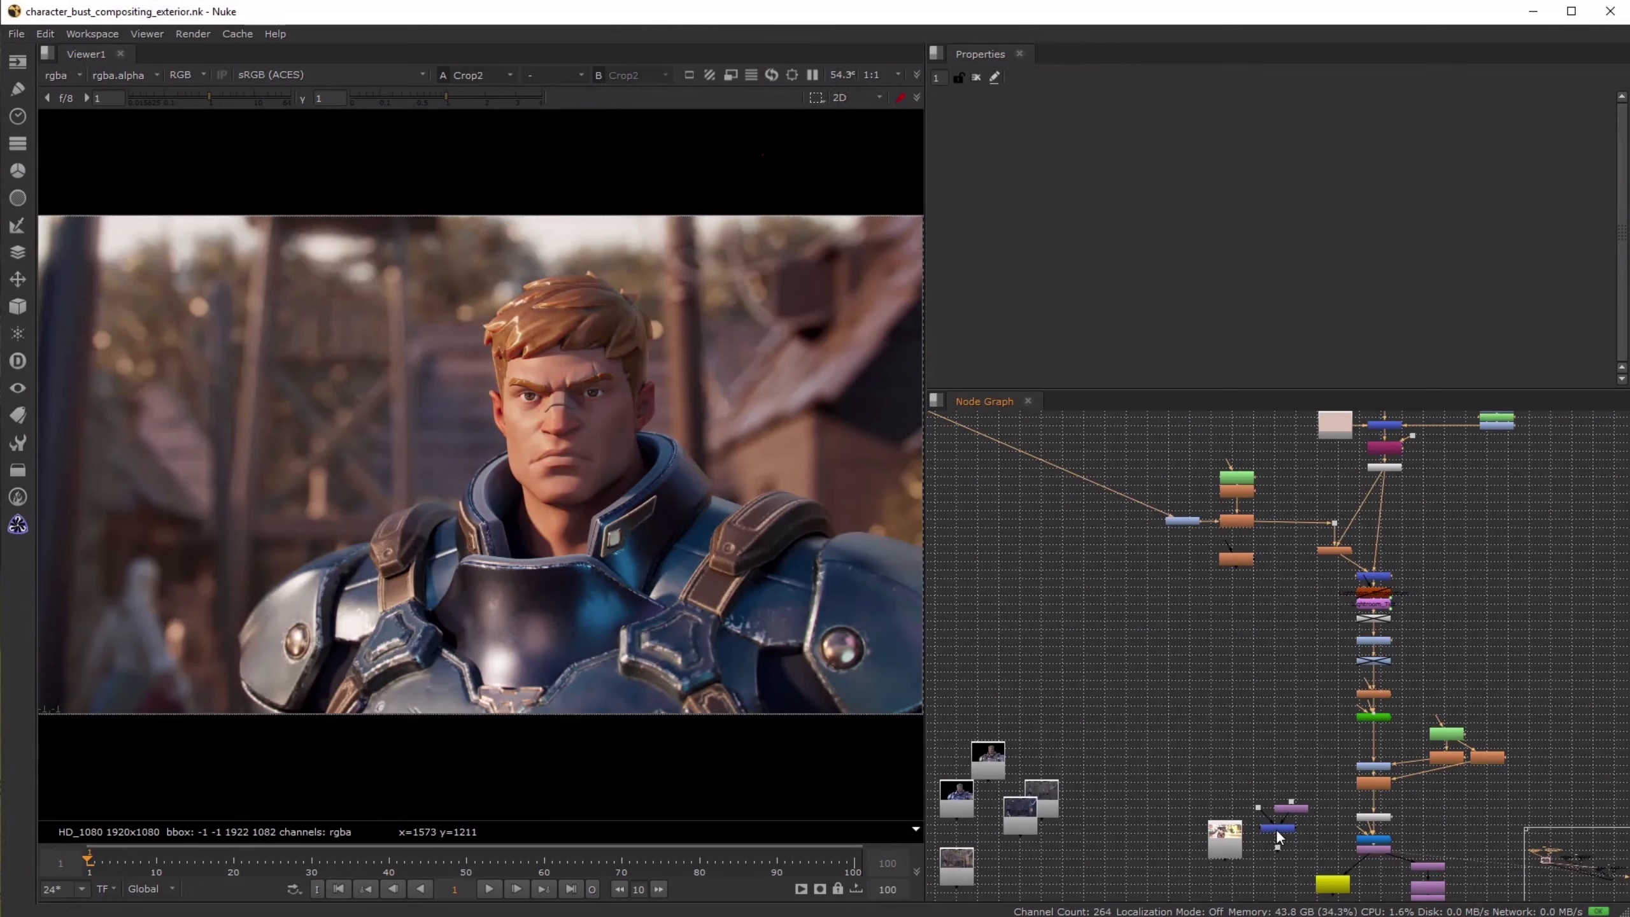
click(1276, 828)
key(1)
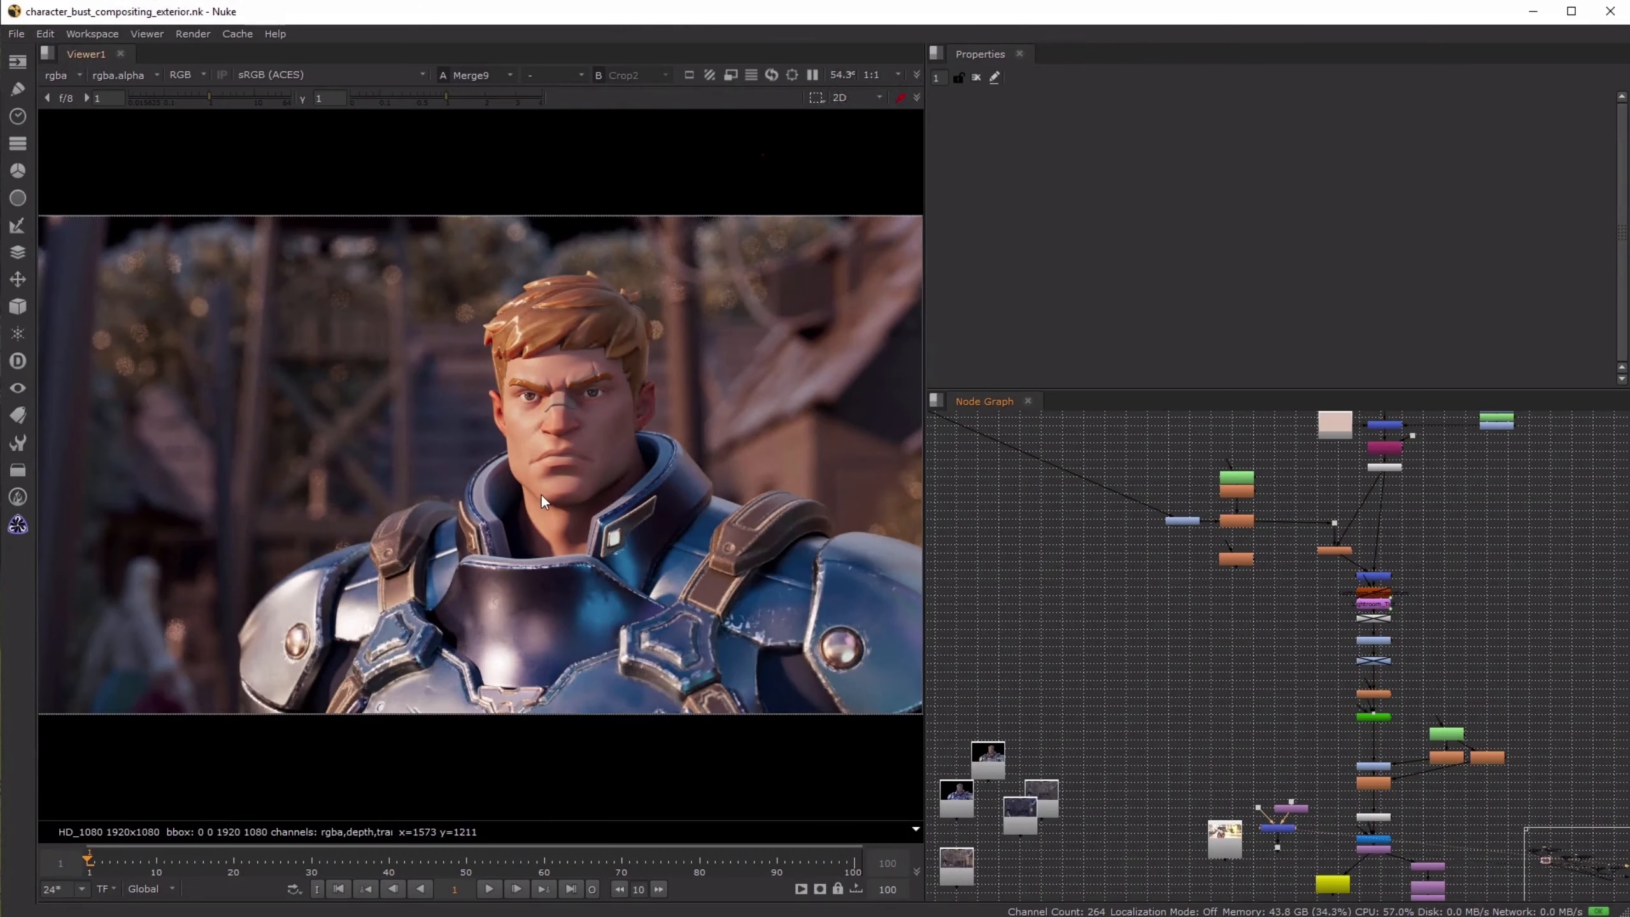
scroll(411, 310, up, 2)
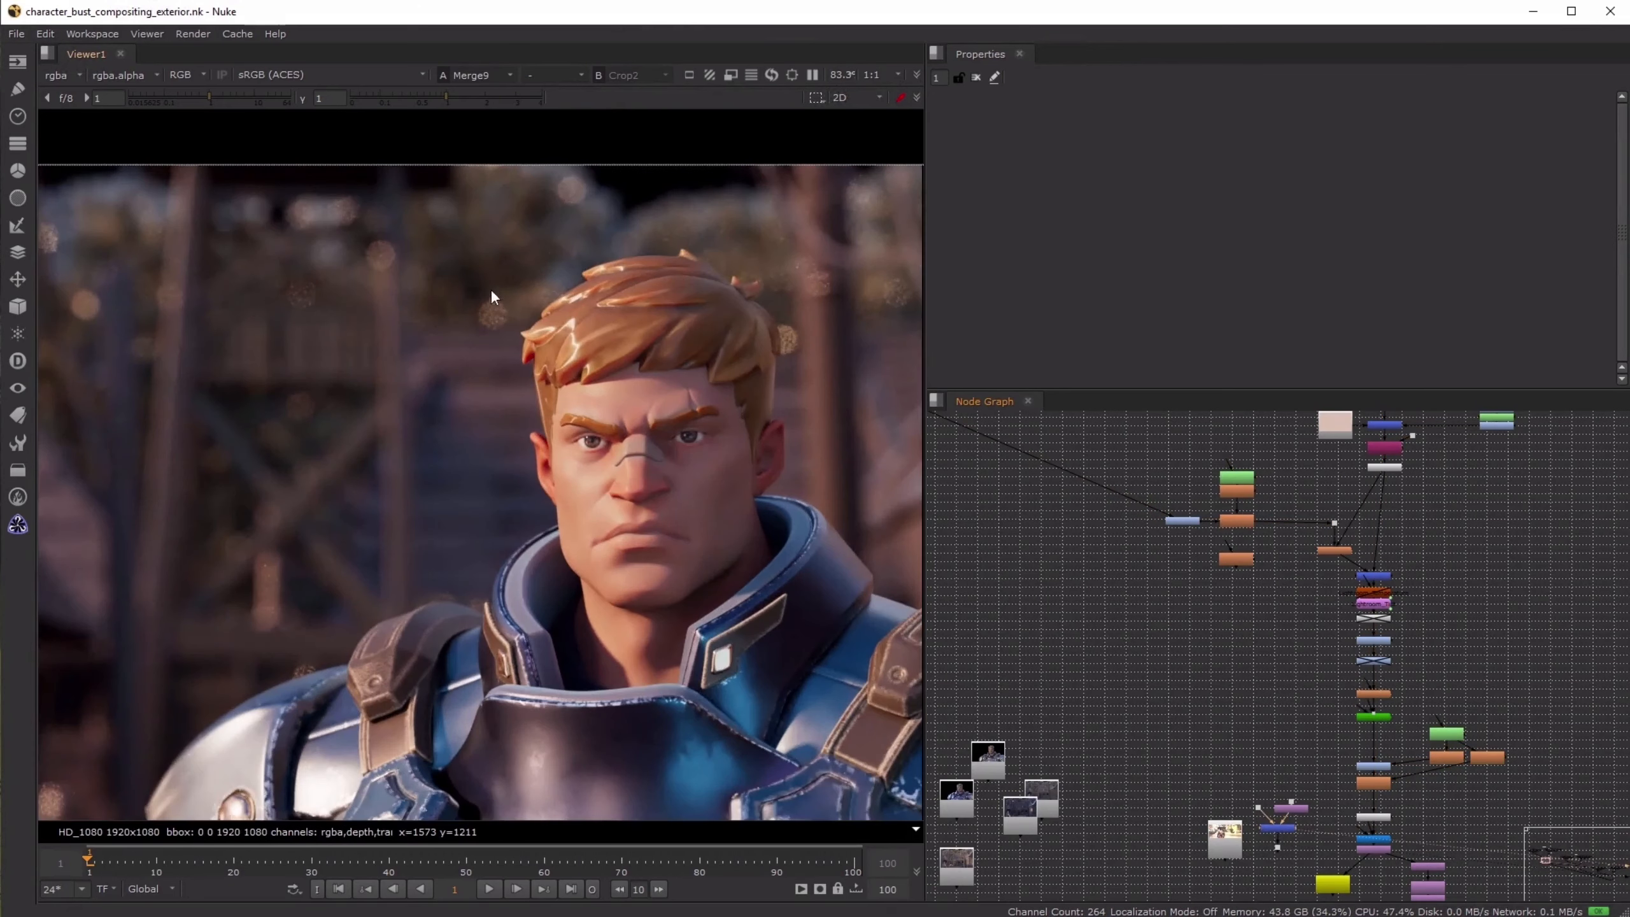
key(1)
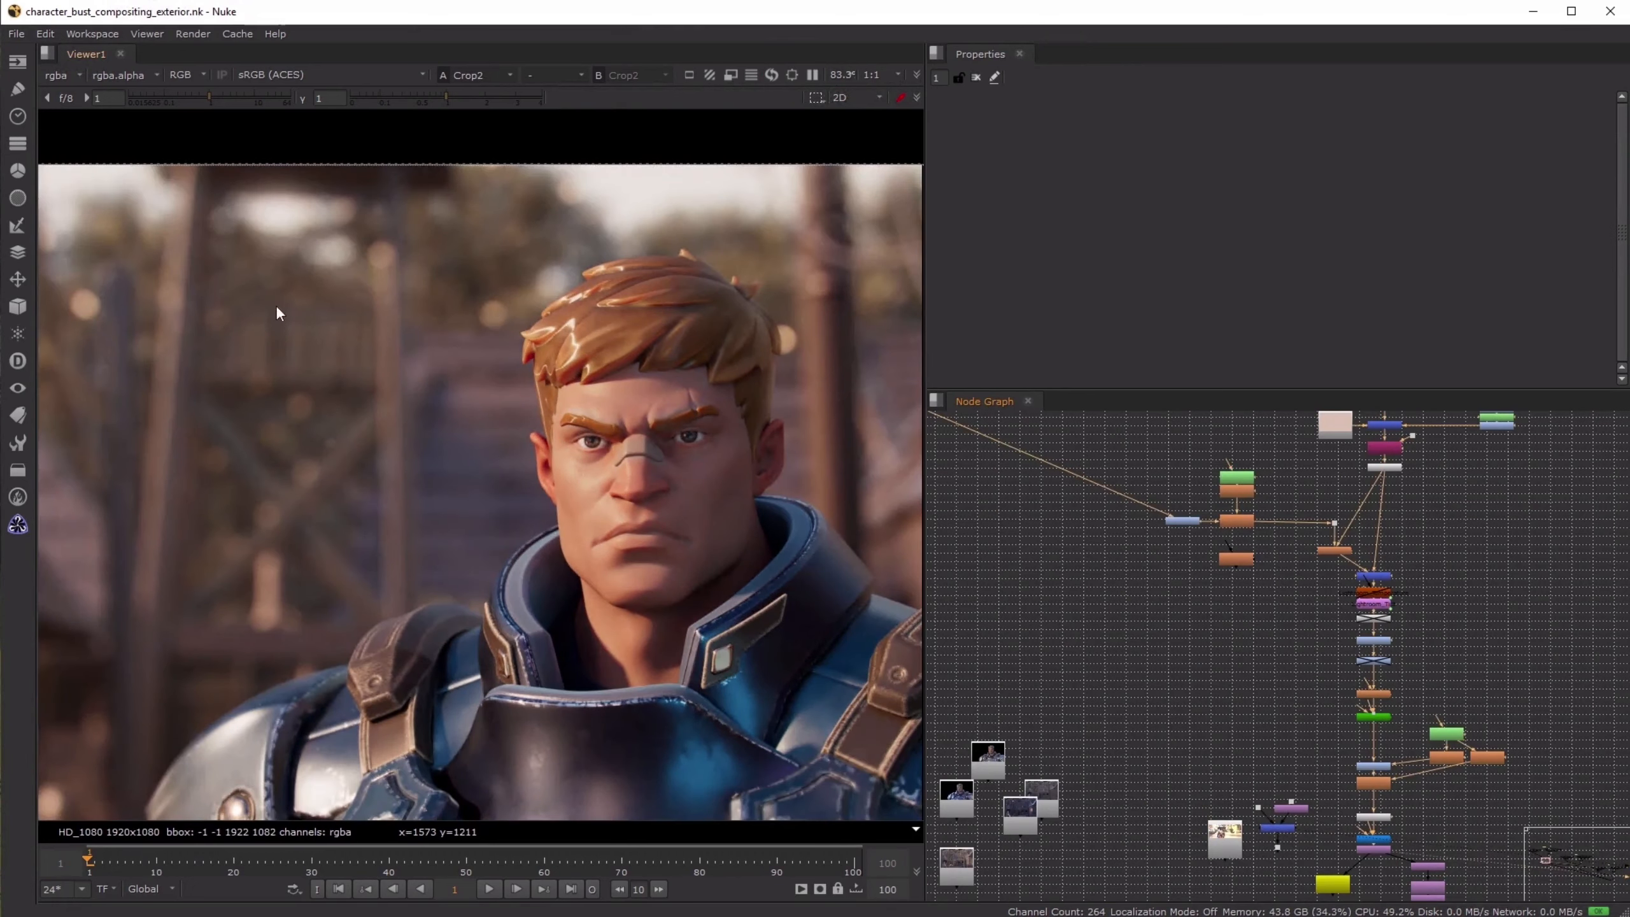
key(1)
key(1)
key(2)
key(1)
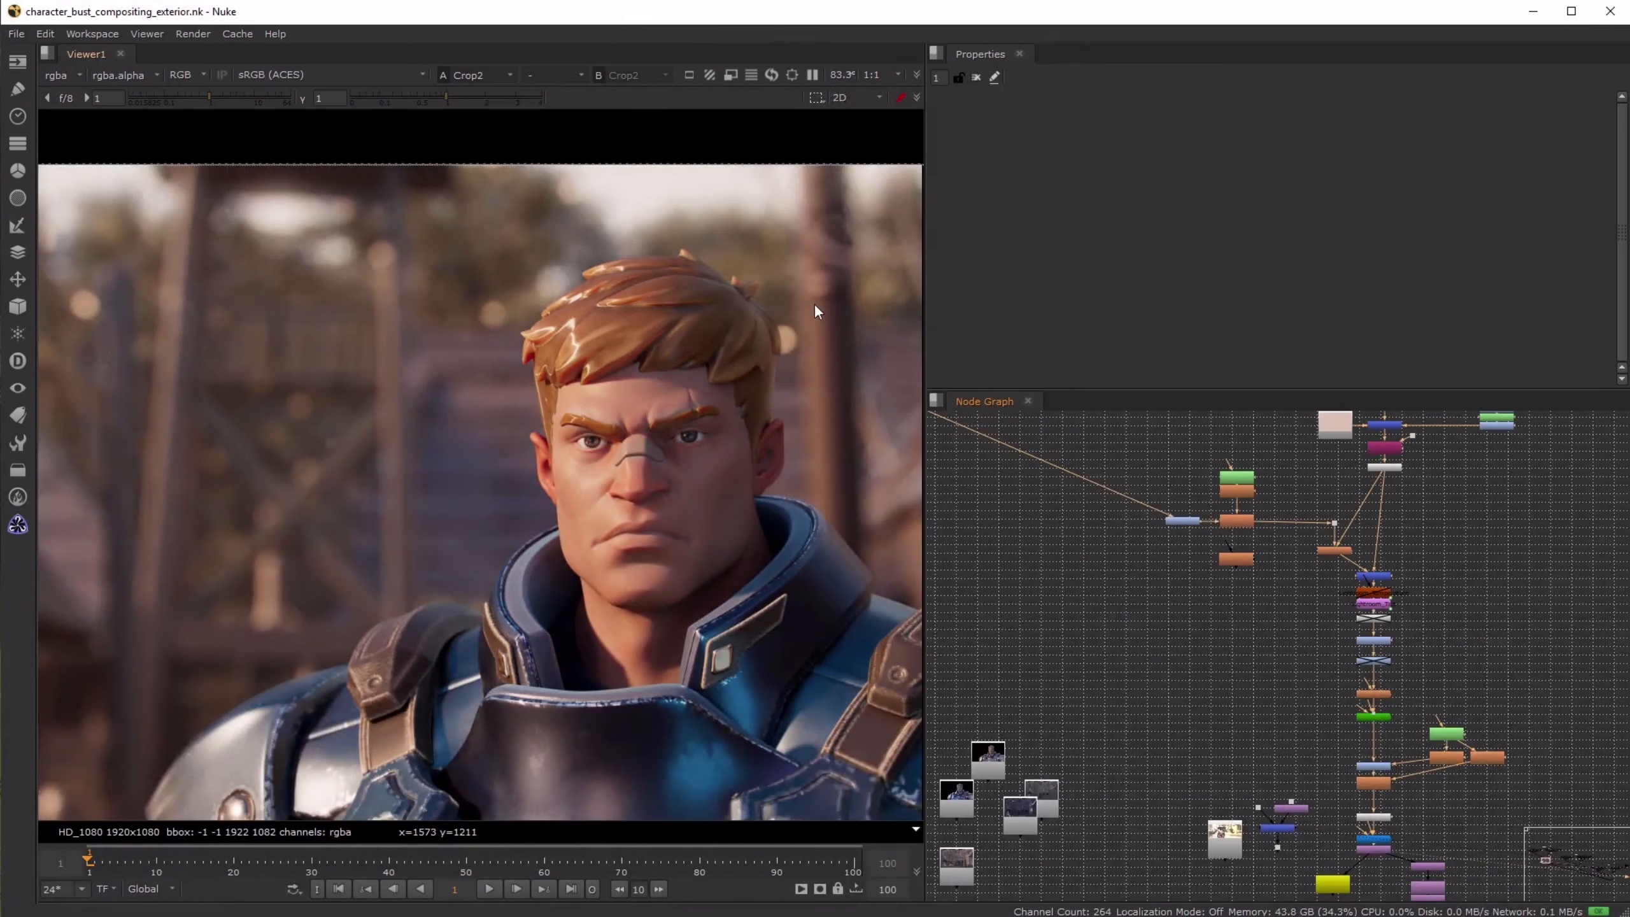
- Compare the wider framing of the hero and village between Merge9 and the final composite at Crop2
middle_drag(813, 303, 643, 296)
scroll(692, 464, down, 2)
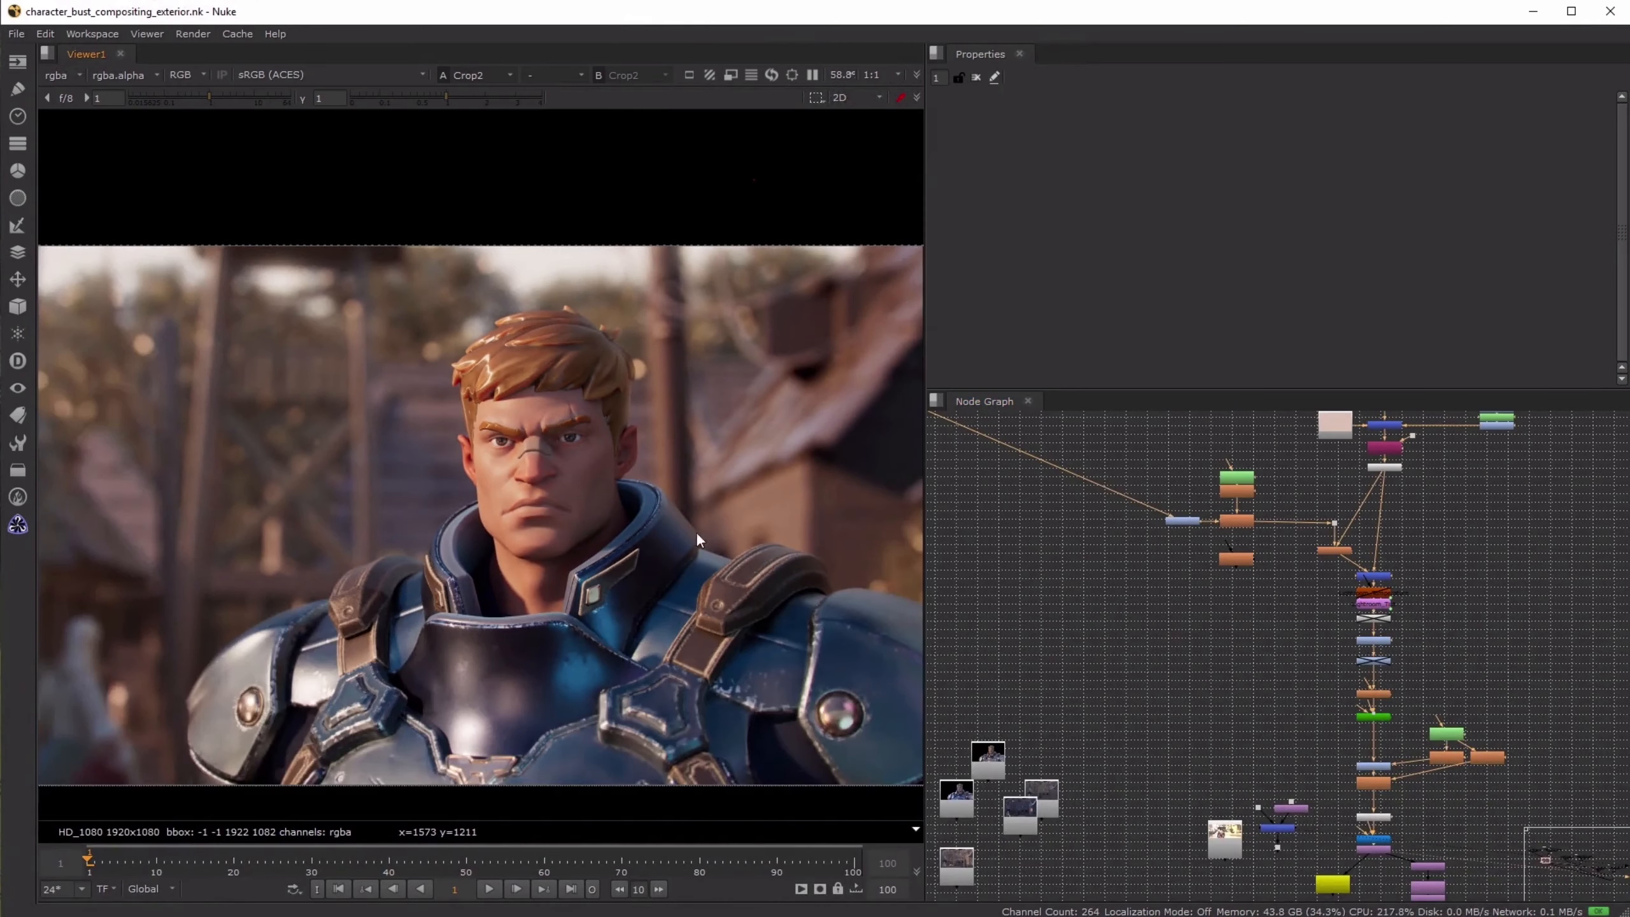
key(2)
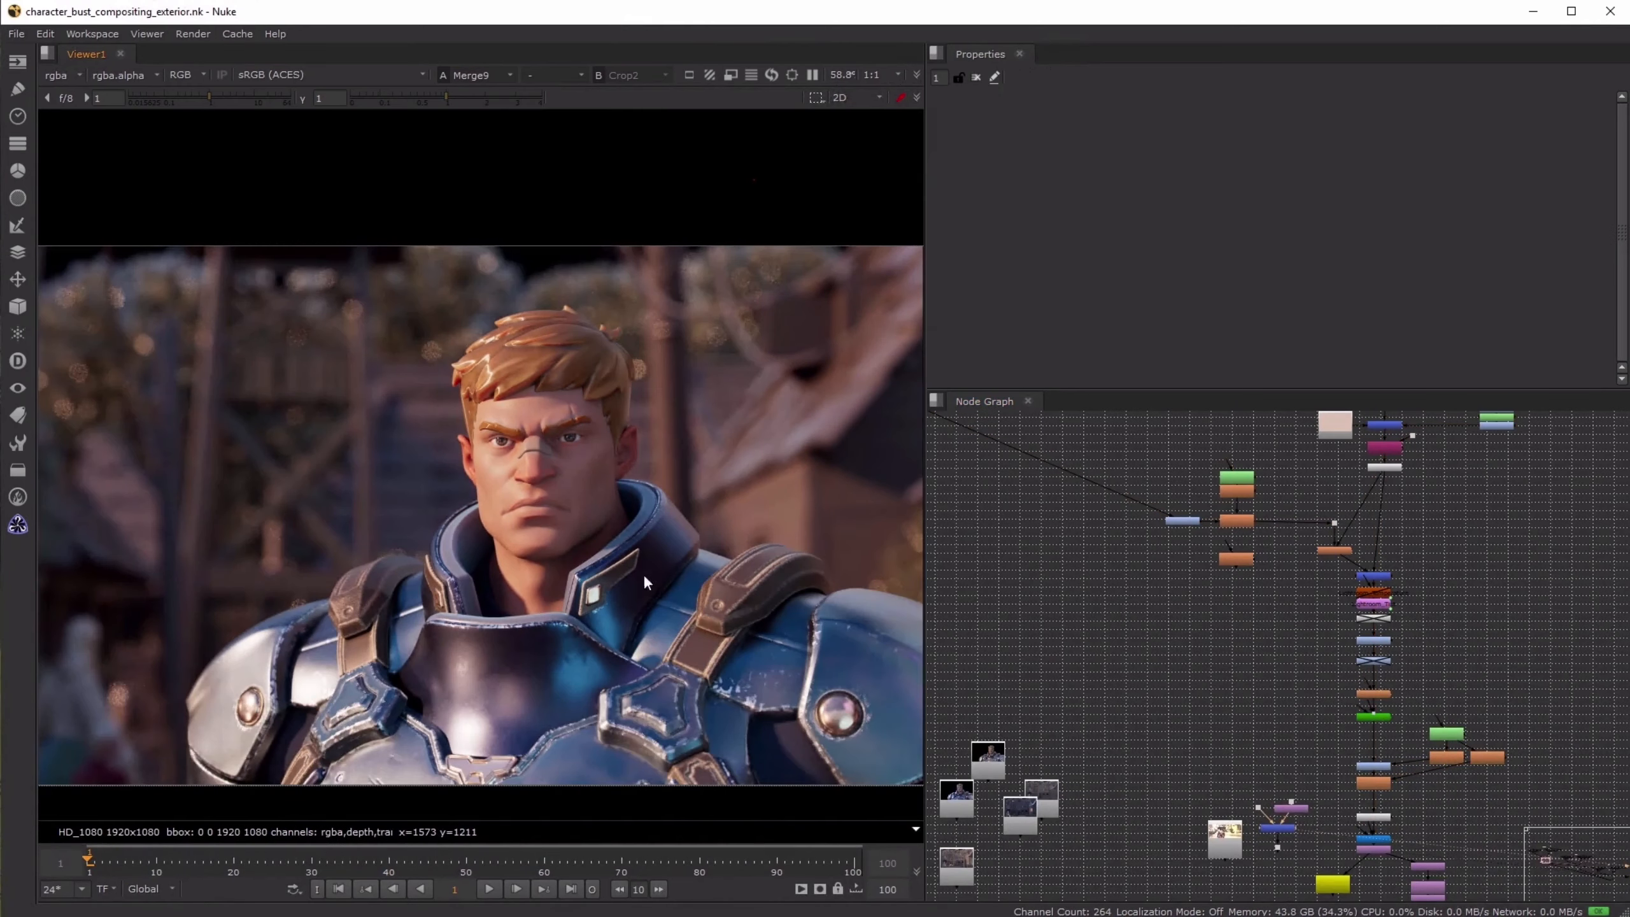
key(1)
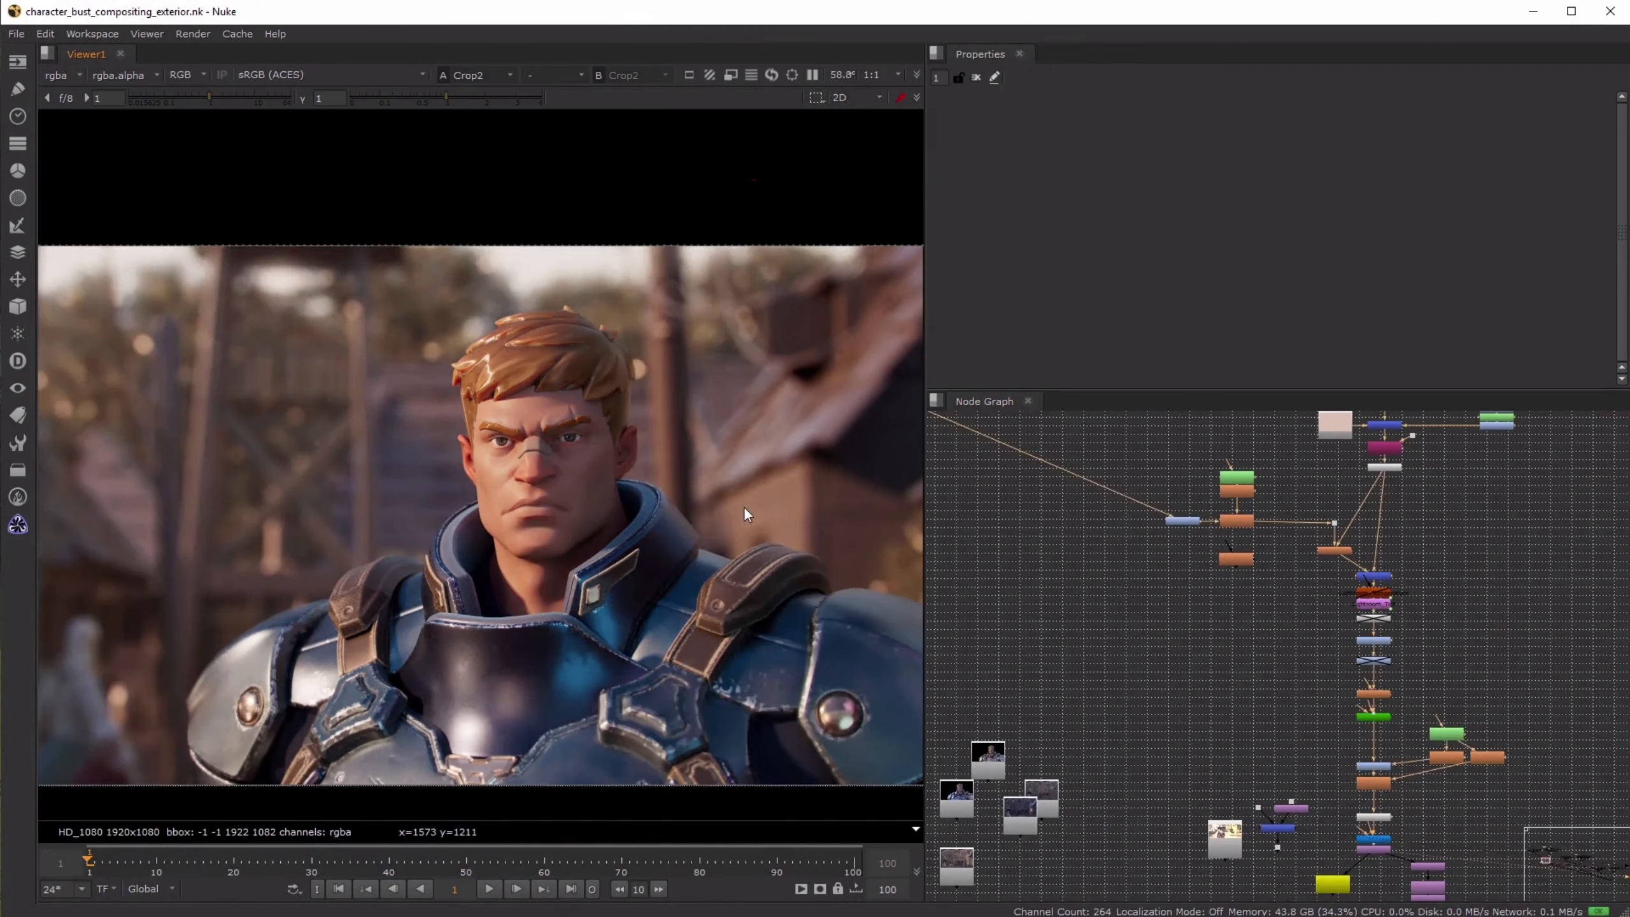
key(2)
key(1)
- Go to the darker shot's node tree and set up Merge11 and Crop3 for alternate viewing
scroll(1304, 620, down, 5)
scroll(1253, 691, down, 4)
middle_drag(1520, 709, 1168, 653)
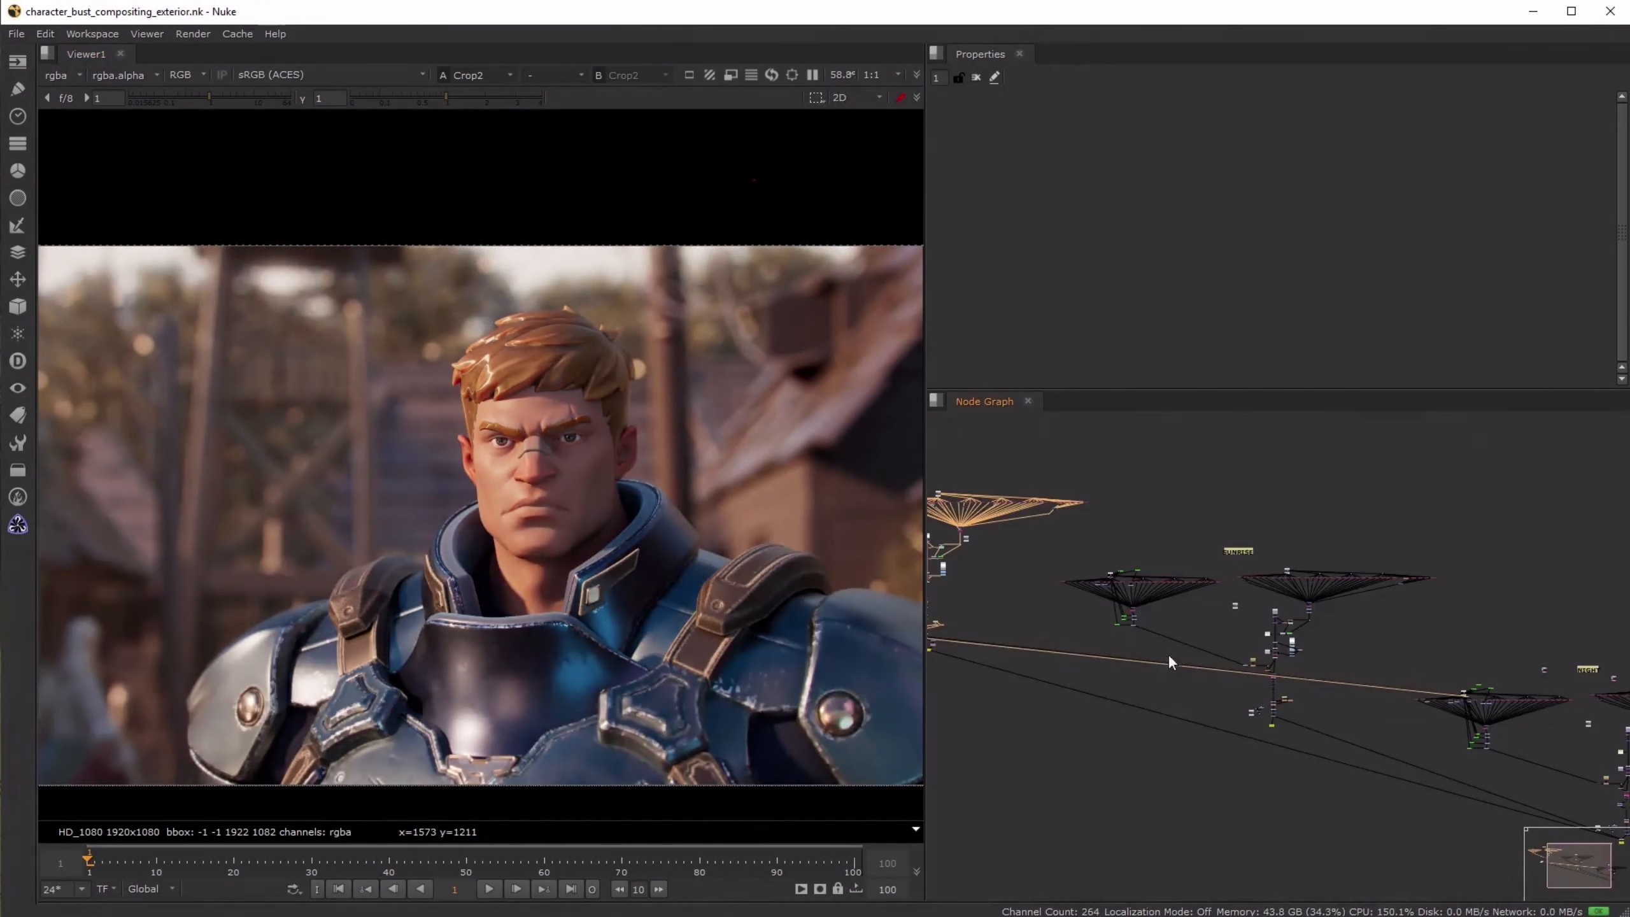
scroll(1247, 718, up, 8)
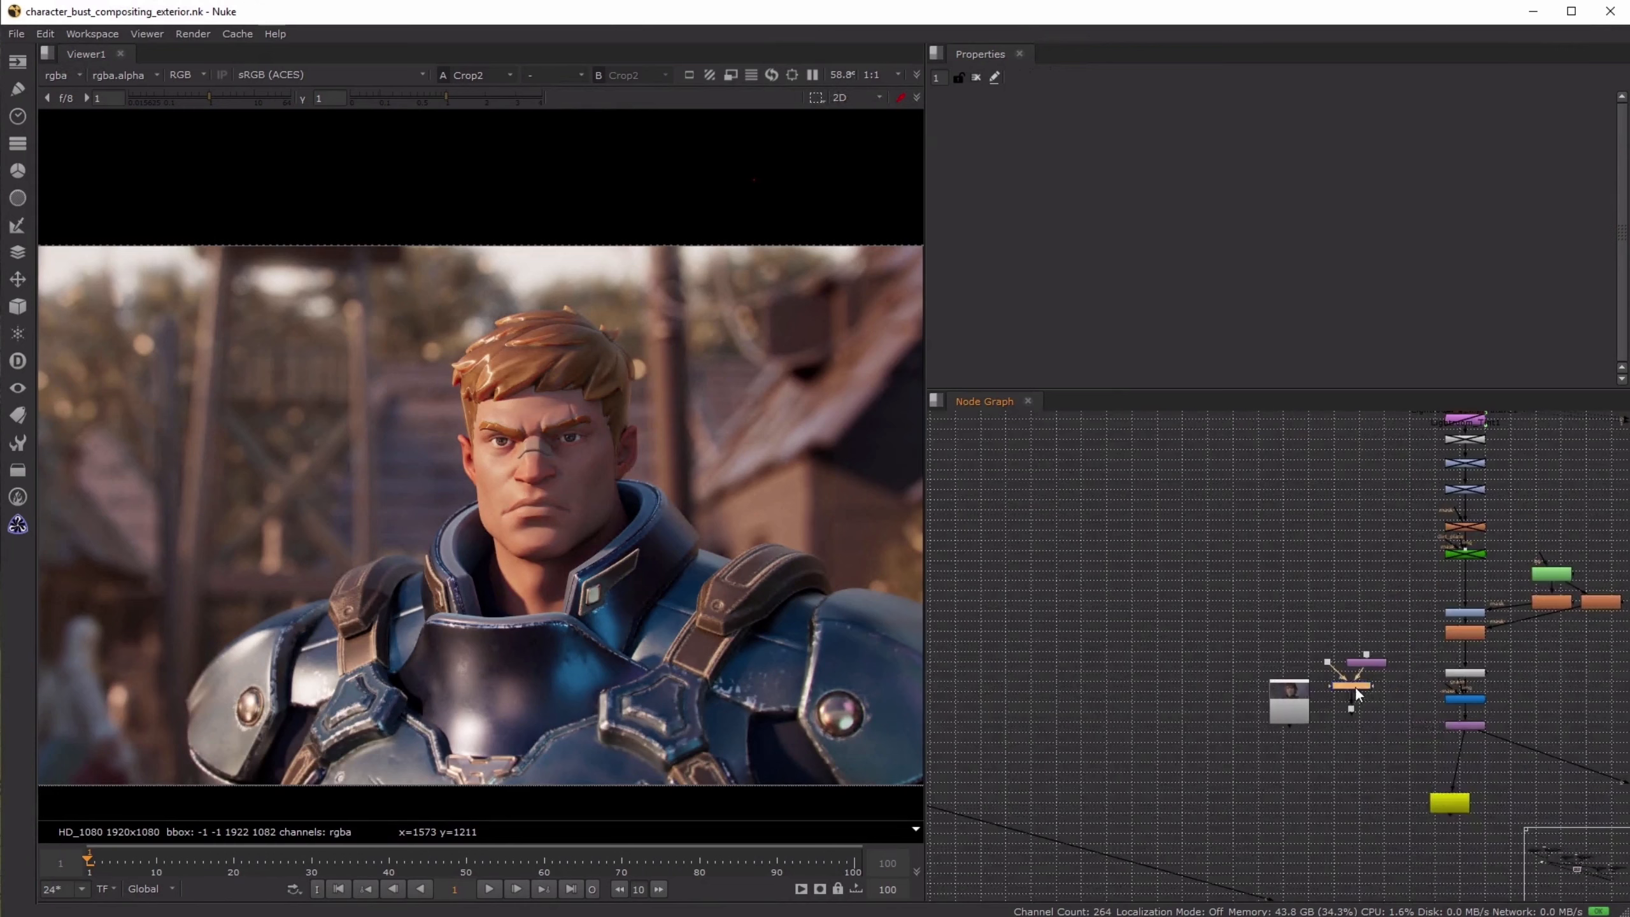
key(1)
click(1461, 724)
key(2)
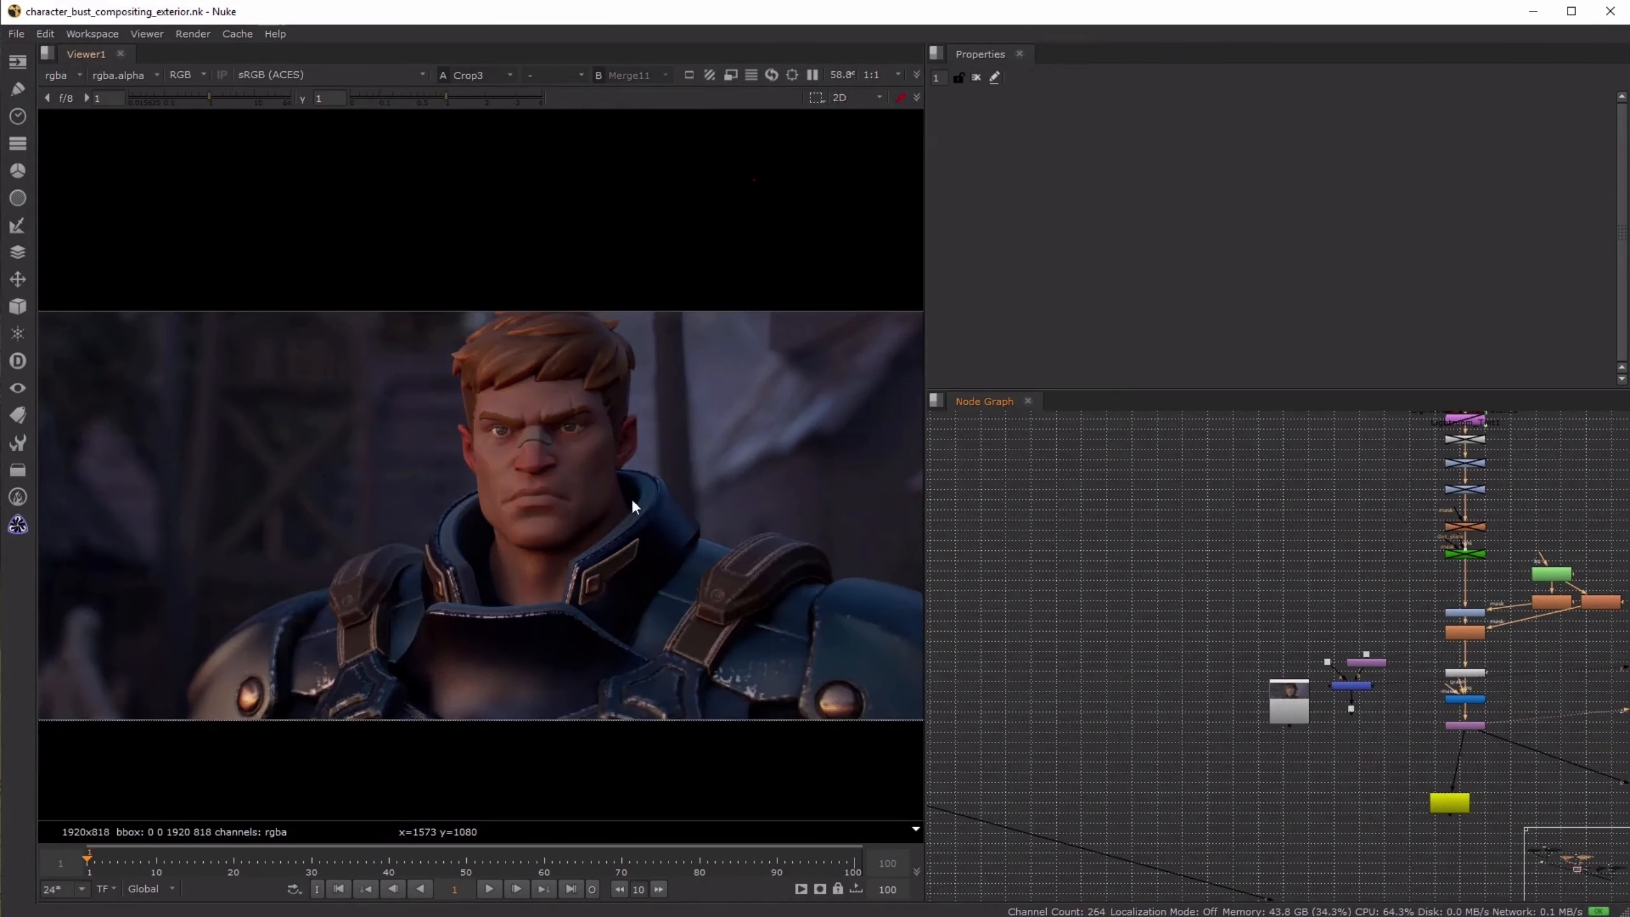
key(1)
- Alternate between Merge11 and Crop3 over the full frame to compare the background, armour and collar
scroll(661, 507, down, 2)
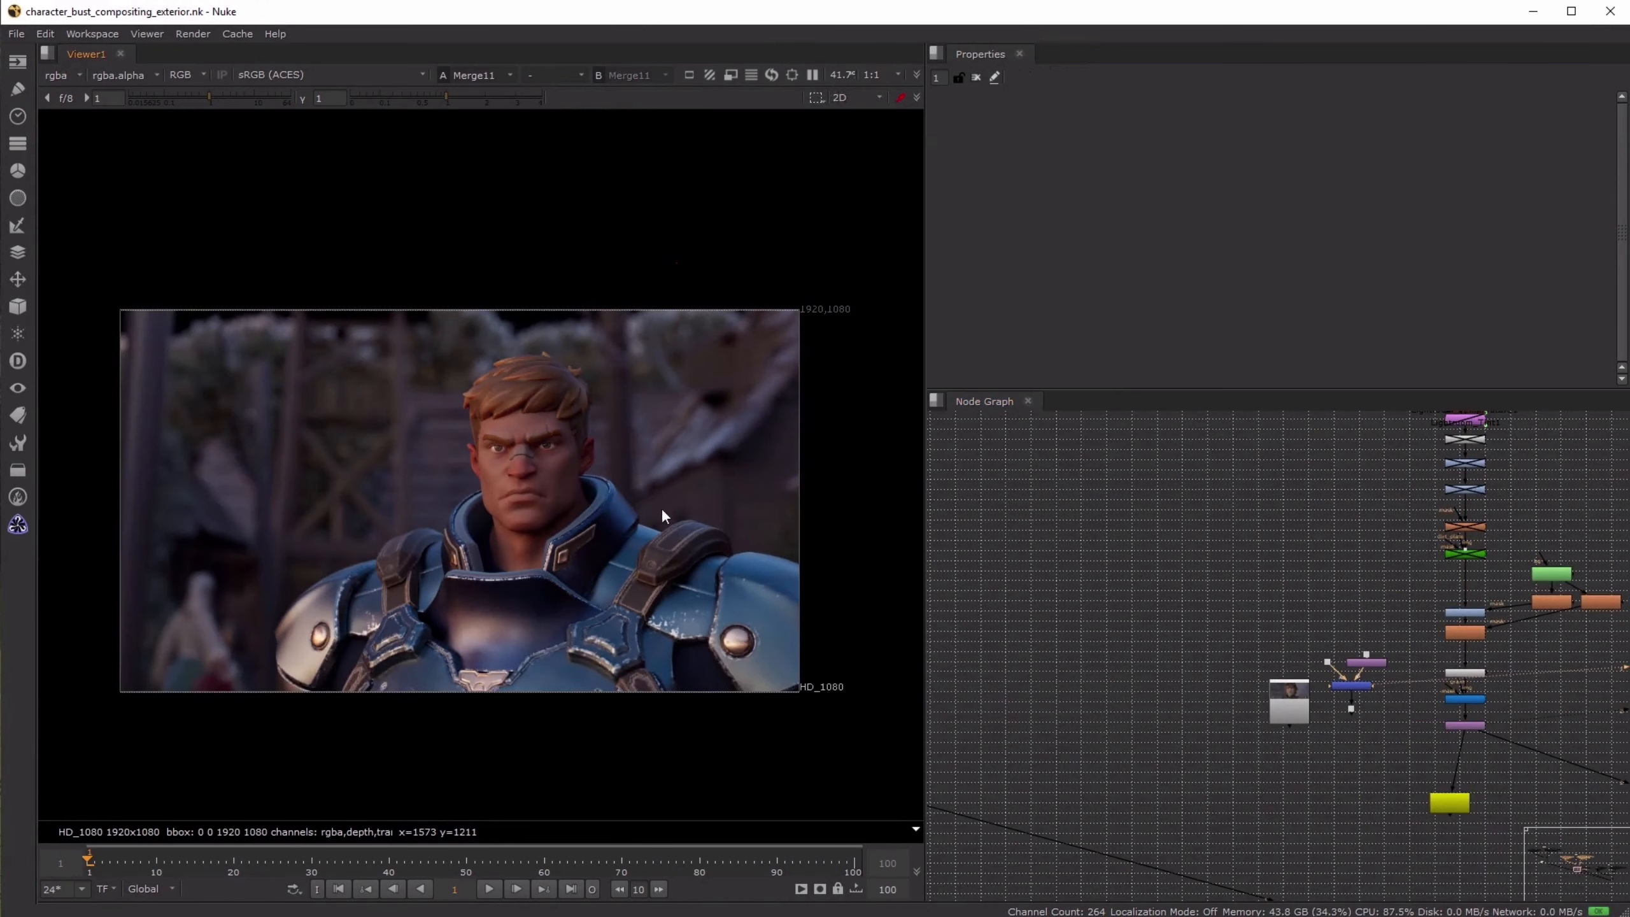
scroll(654, 512, up, 1)
middle_drag(652, 507, 691, 509)
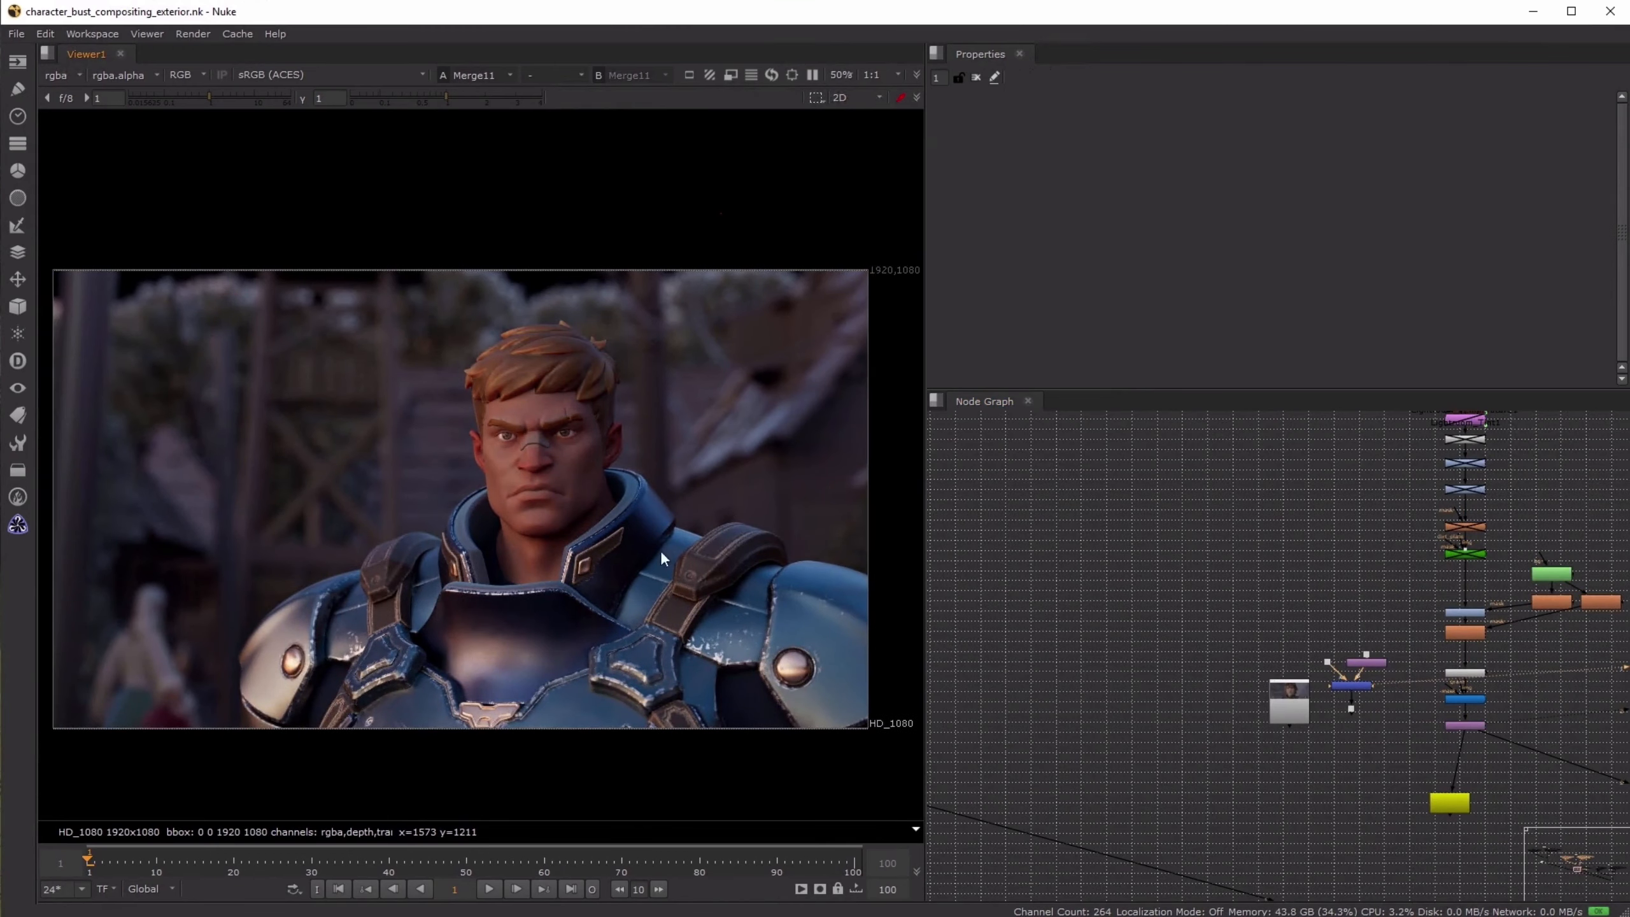
key(2)
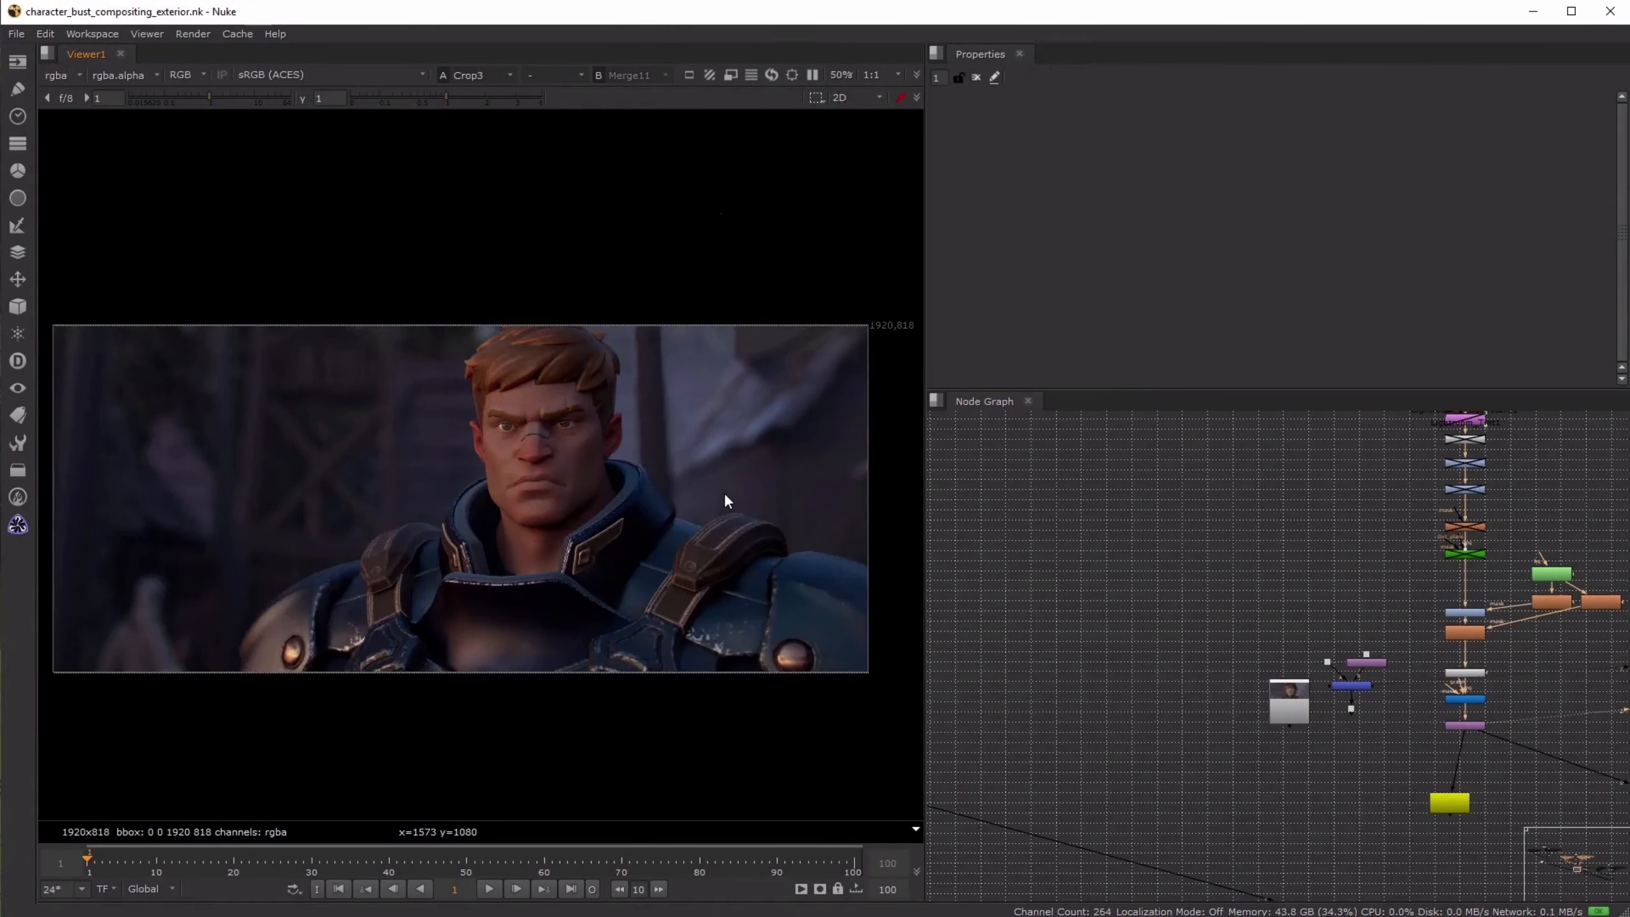
key(1)
key(2)
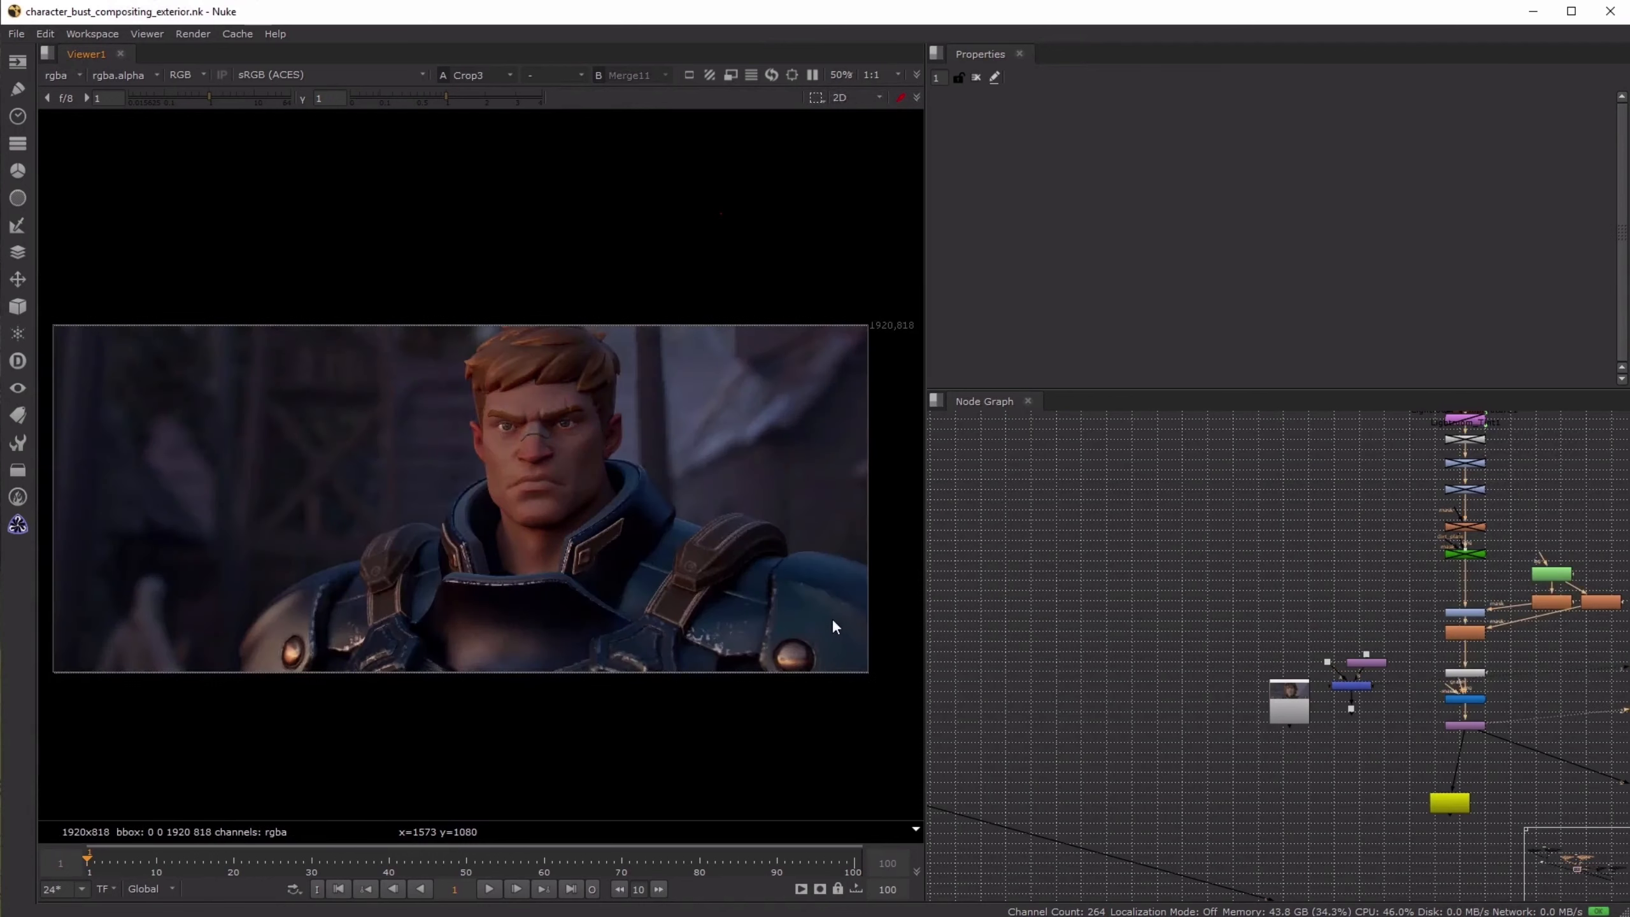
key(1)
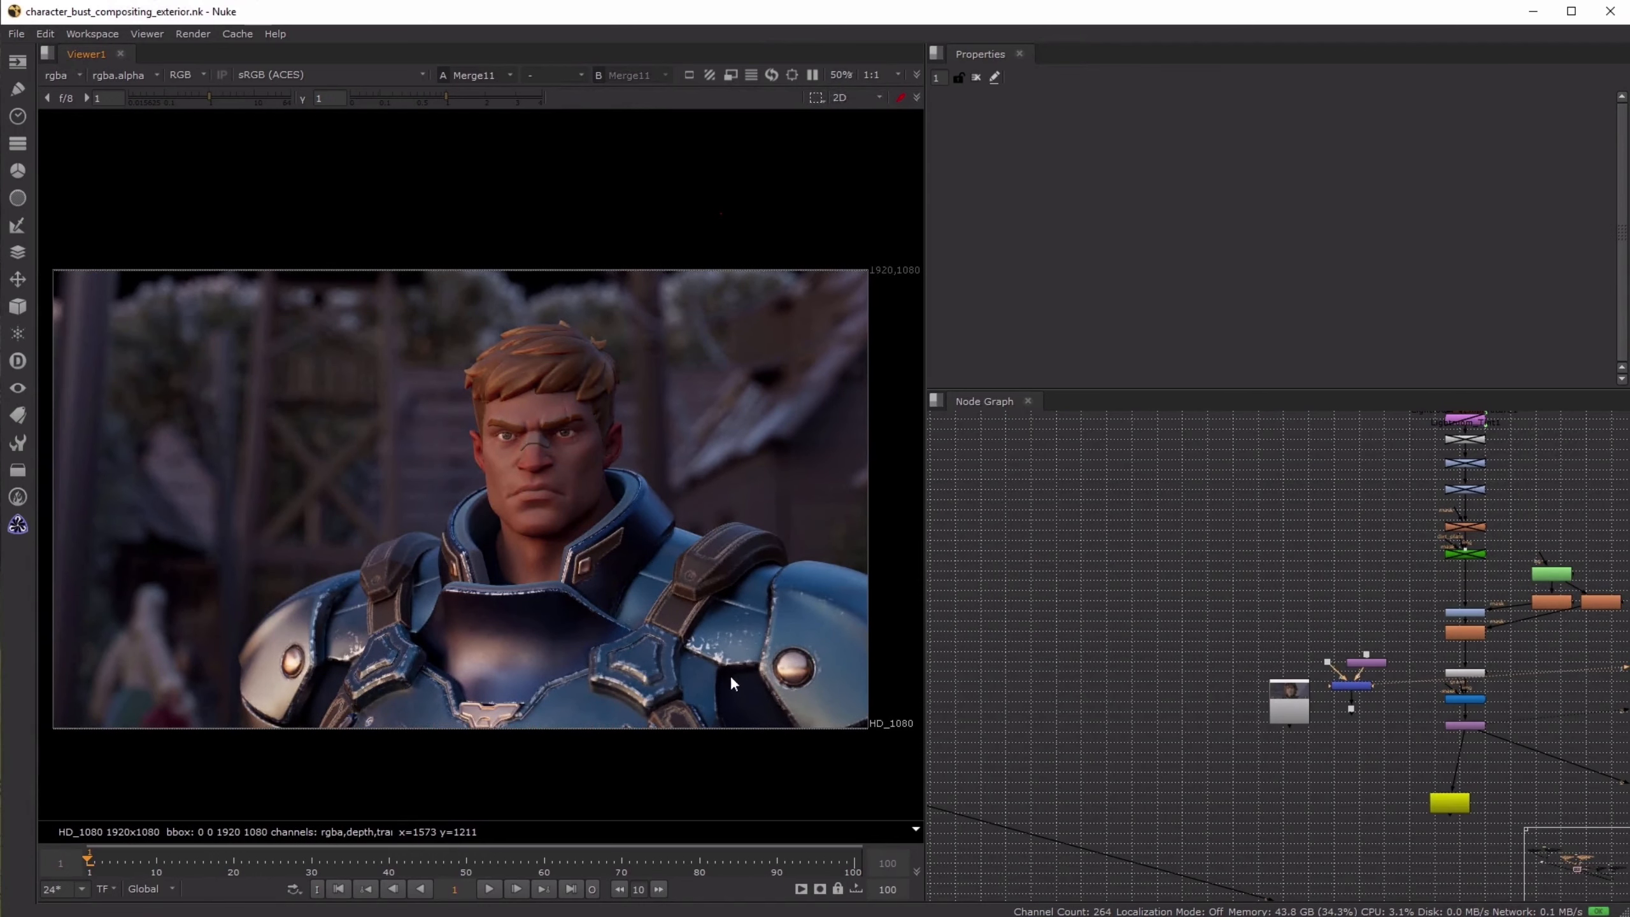
key(2)
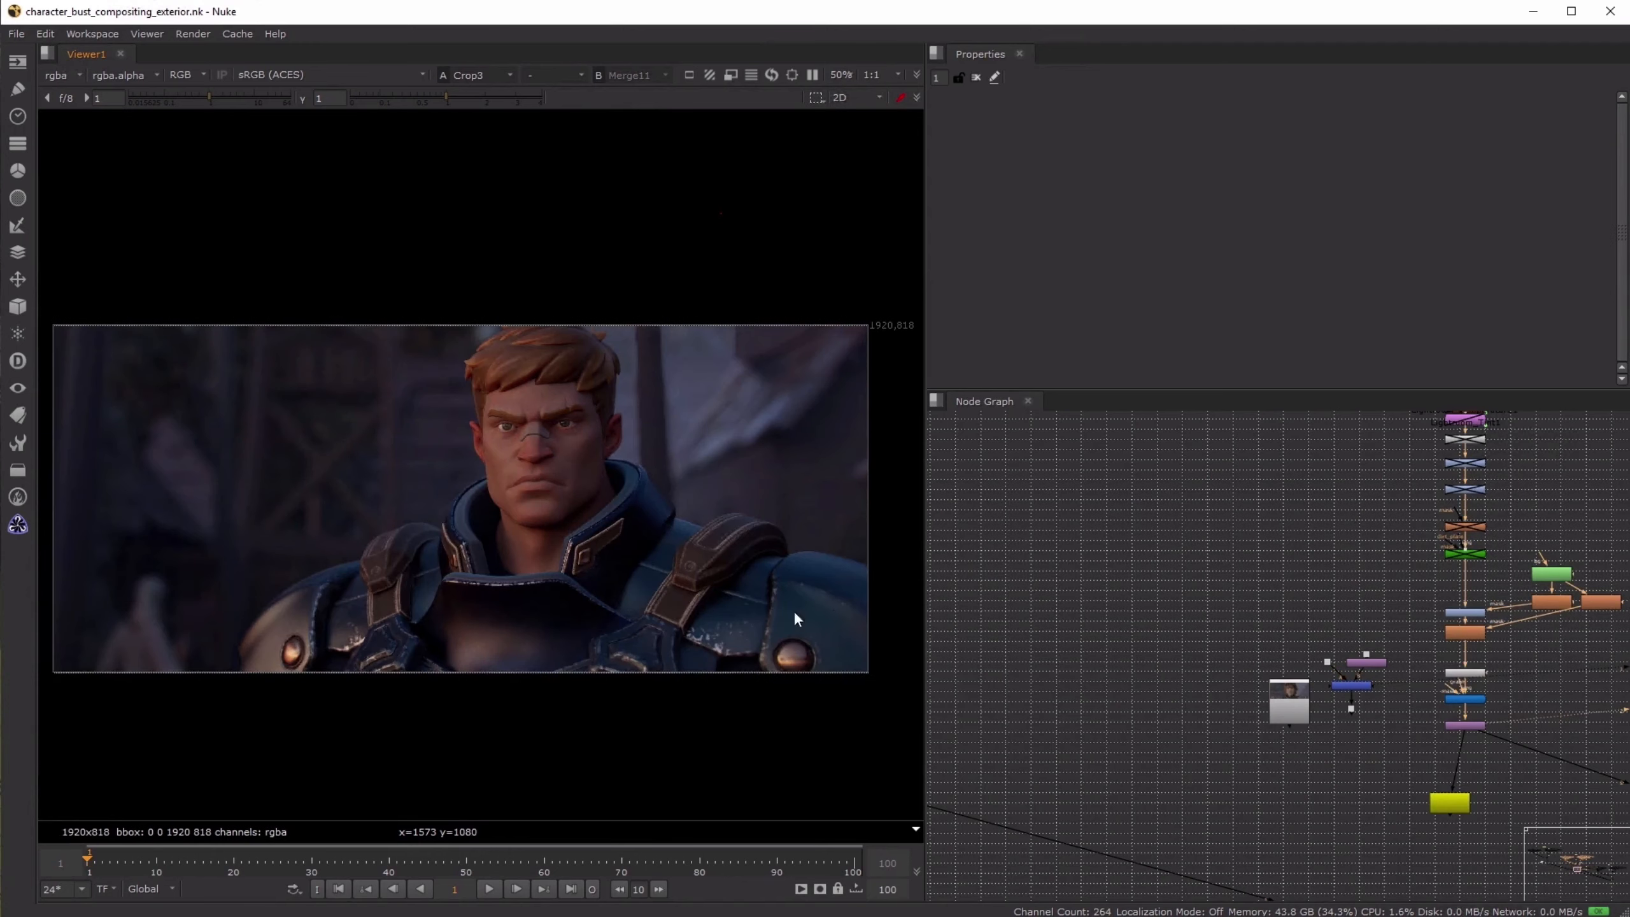
key(1)
key(2)
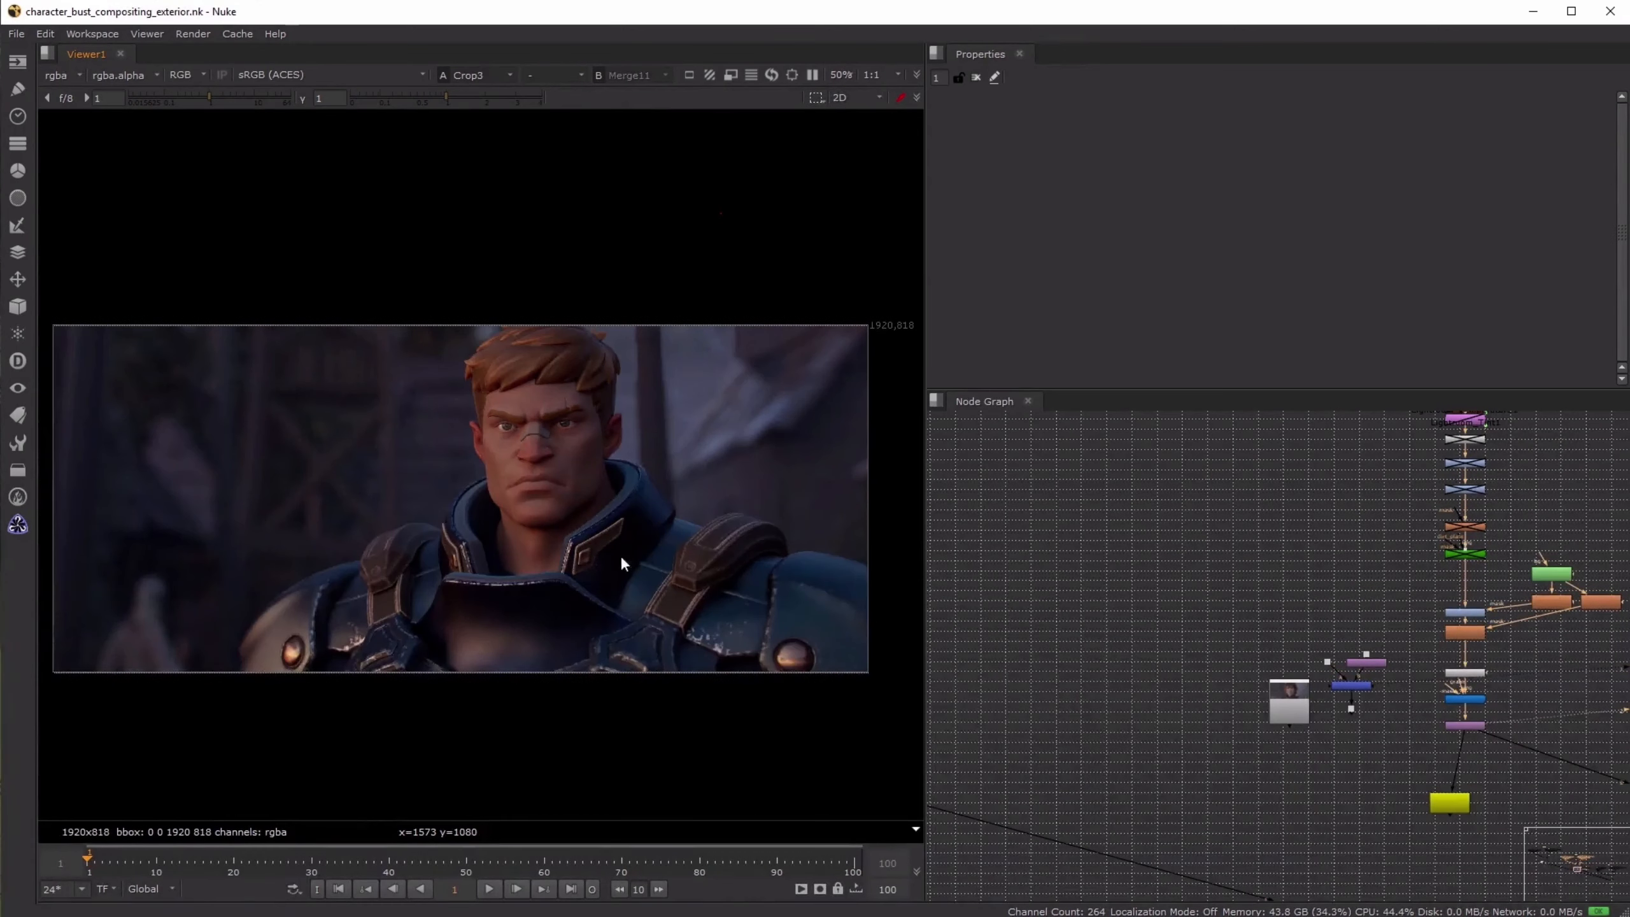
key(1)
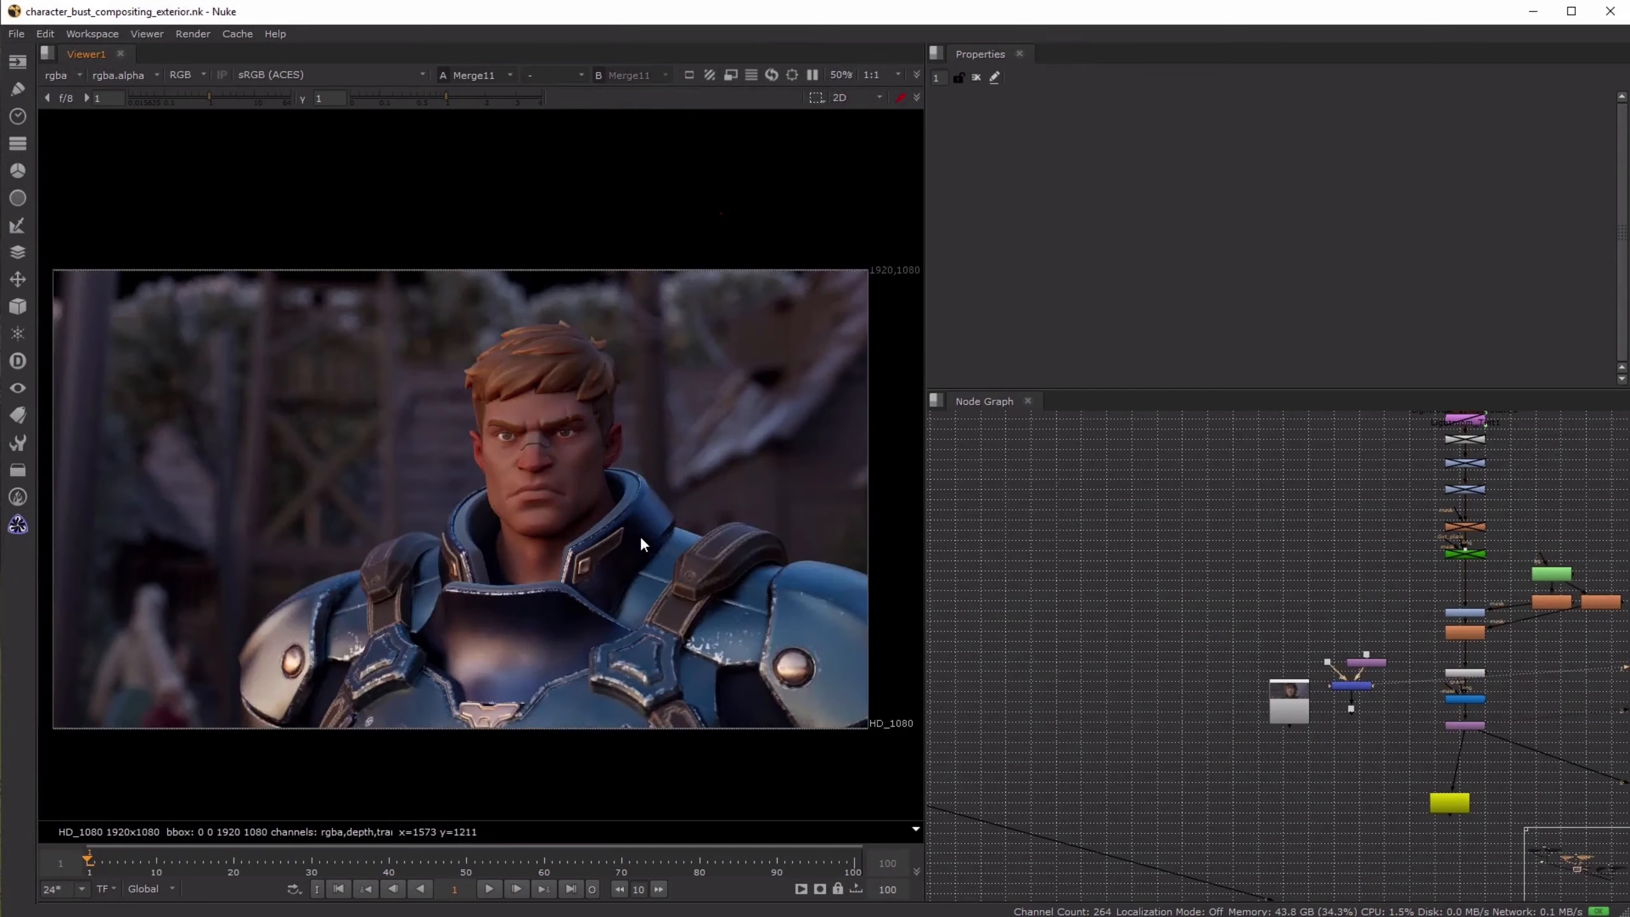
key(2)
key(1)
key(2)
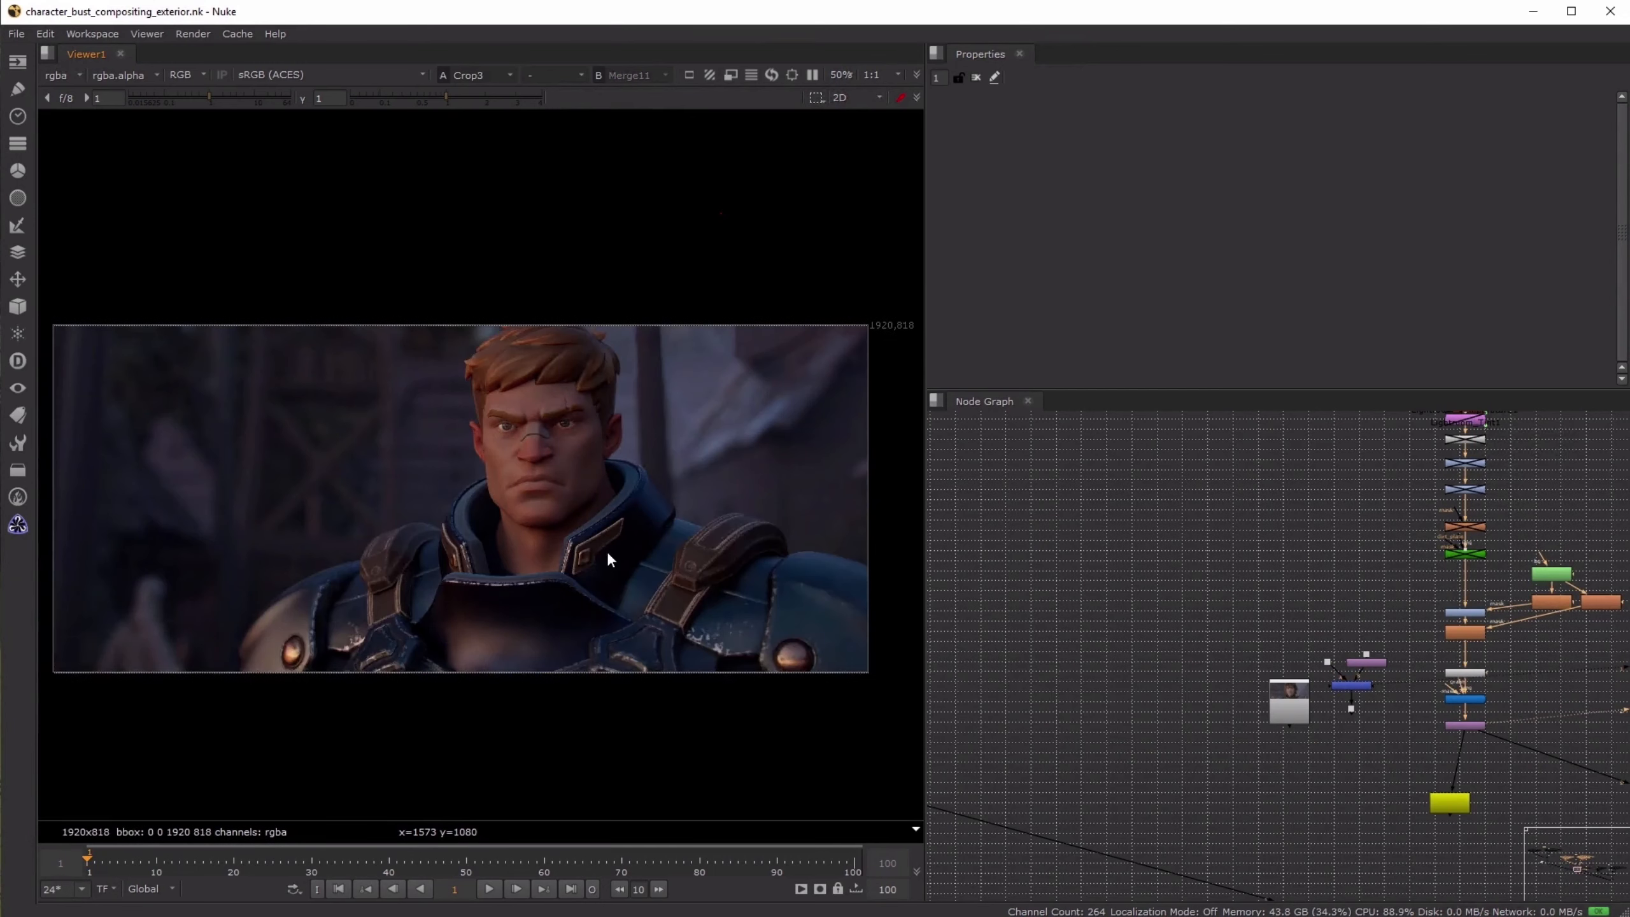
- Examine the collar in Crop3 up close and compare the shoulder straps between Merge11 and Crop3
scroll(657, 483, up, 4)
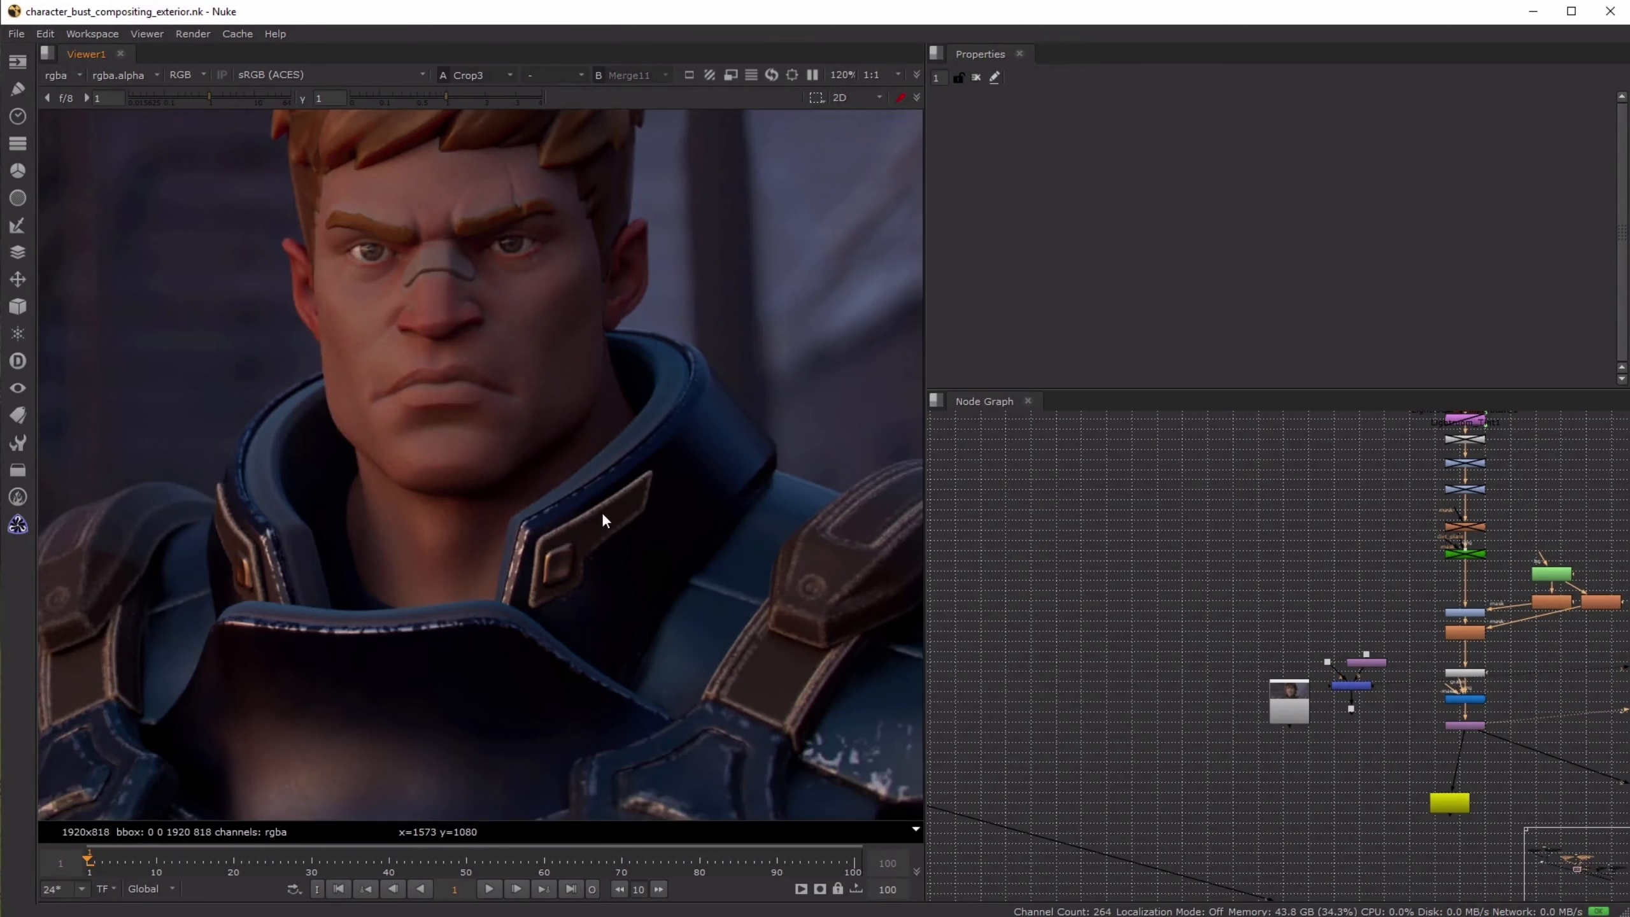
key(f)
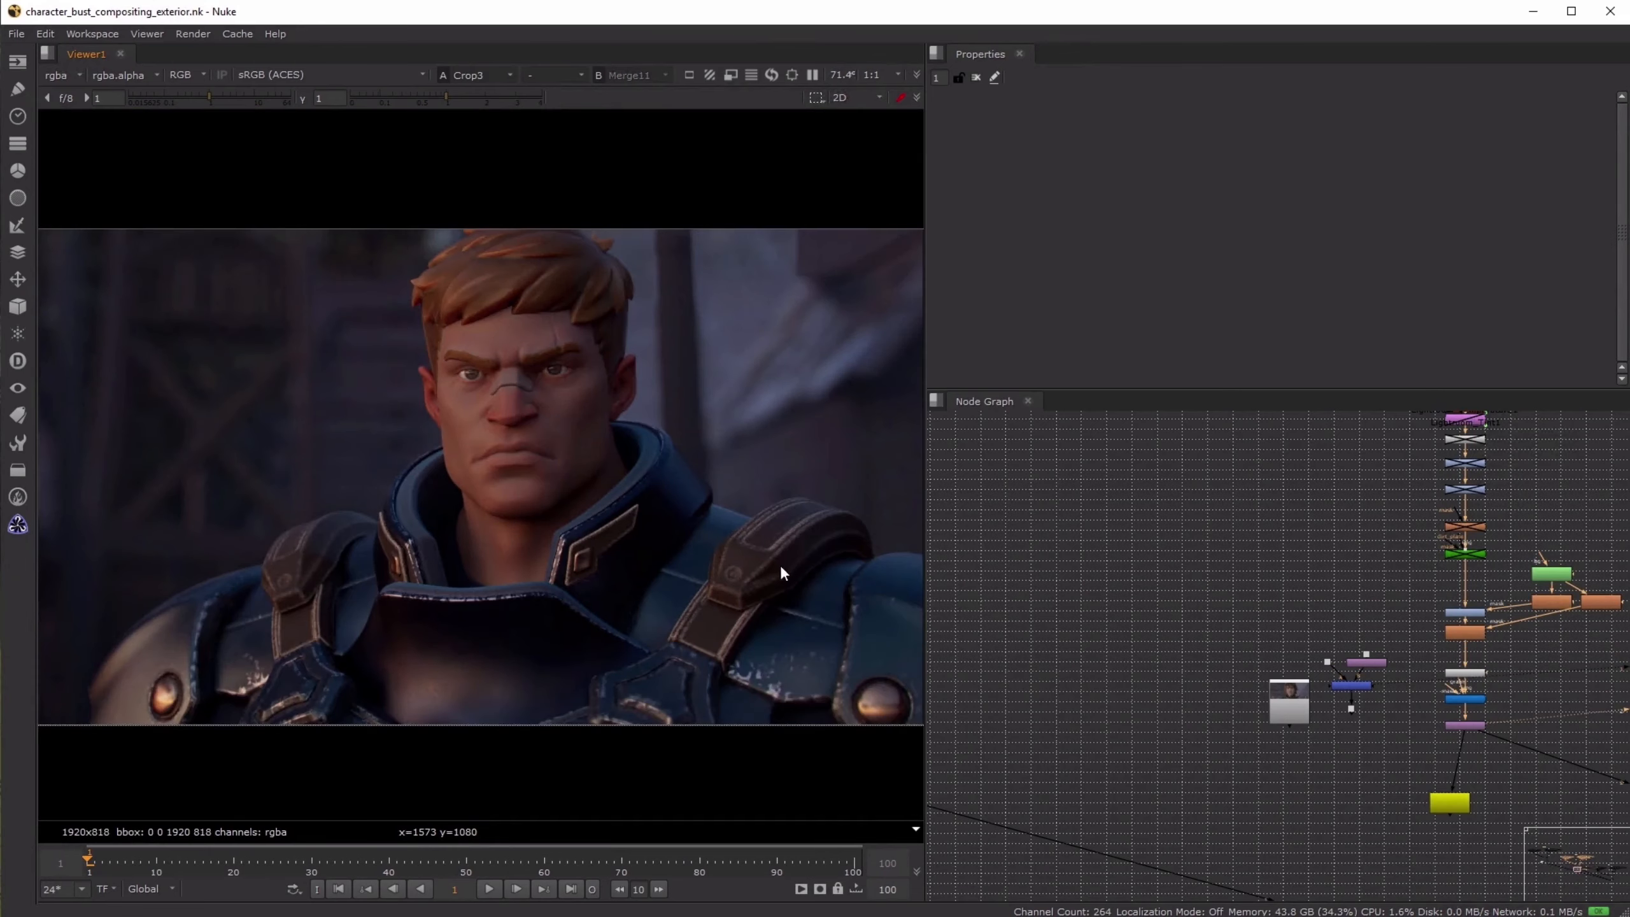
key(1)
key(2)
key(1)
key(2)
key(1)
key(2)
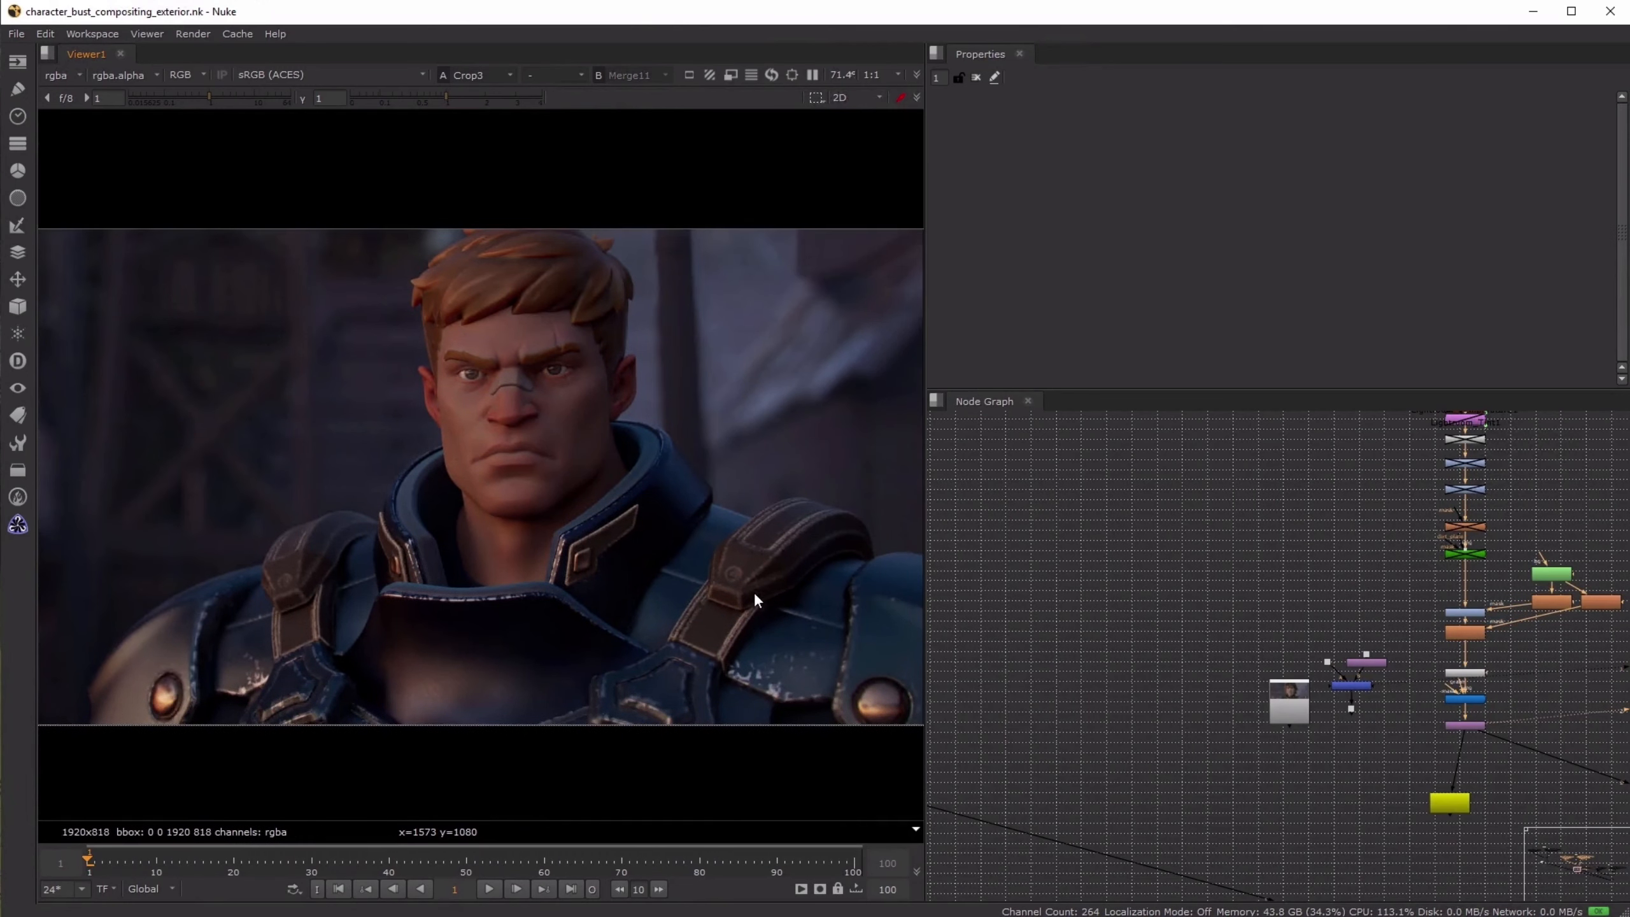
- Add a Cryptomatte node beside the existing ones, connect it to the character render and view its output
scroll(1257, 586, down, 3)
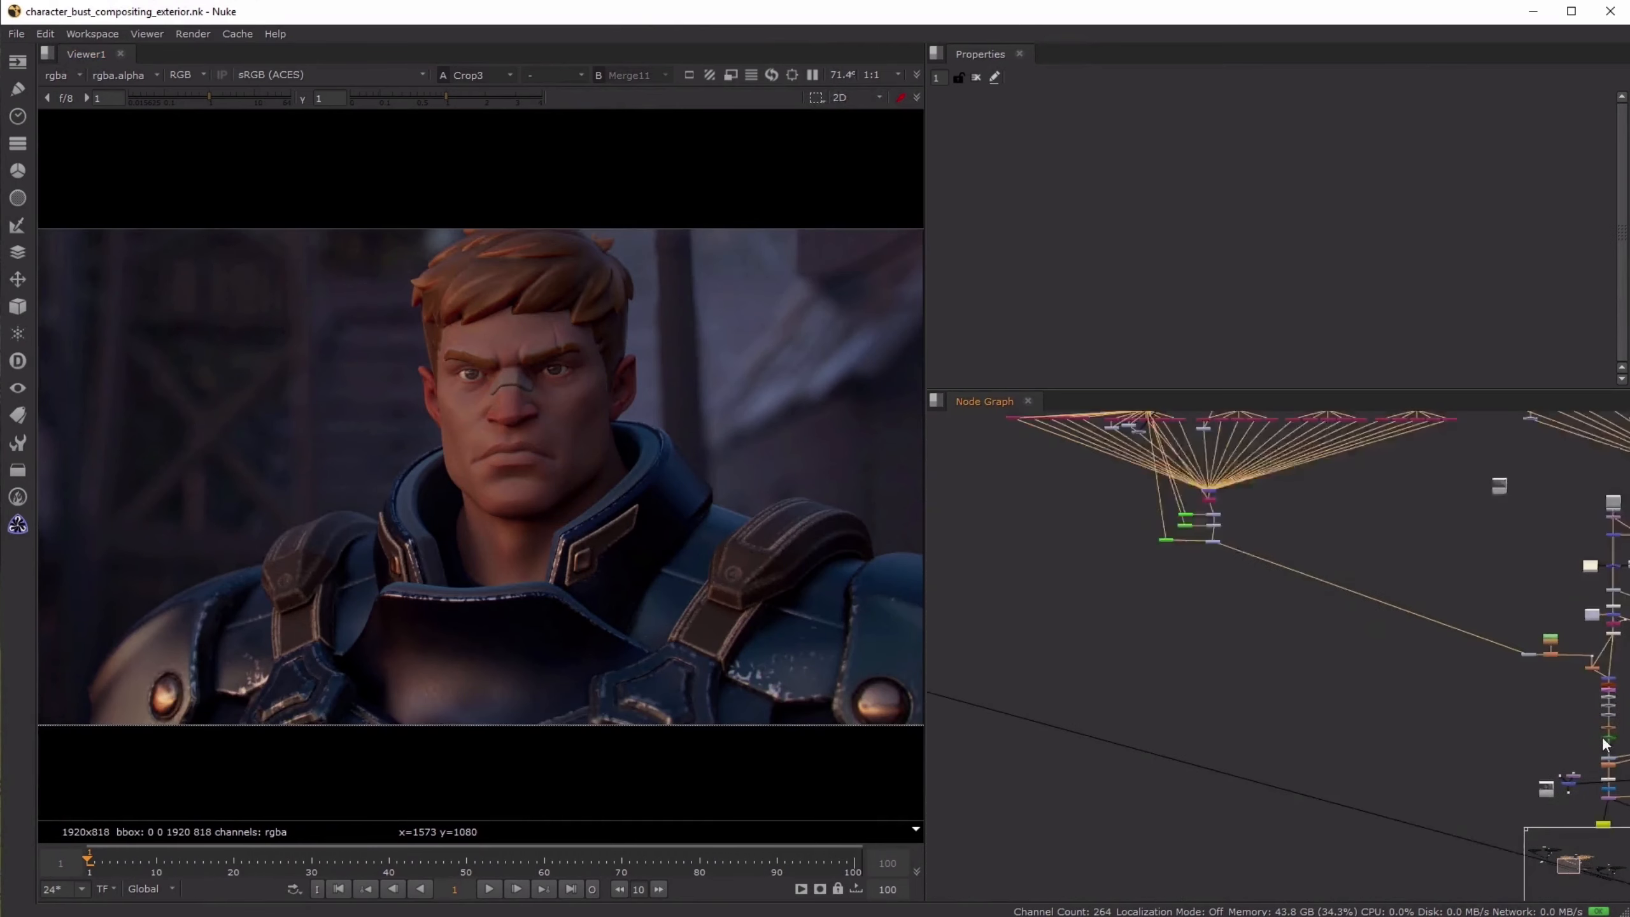
scroll(1291, 634, up, 3)
text(cry)
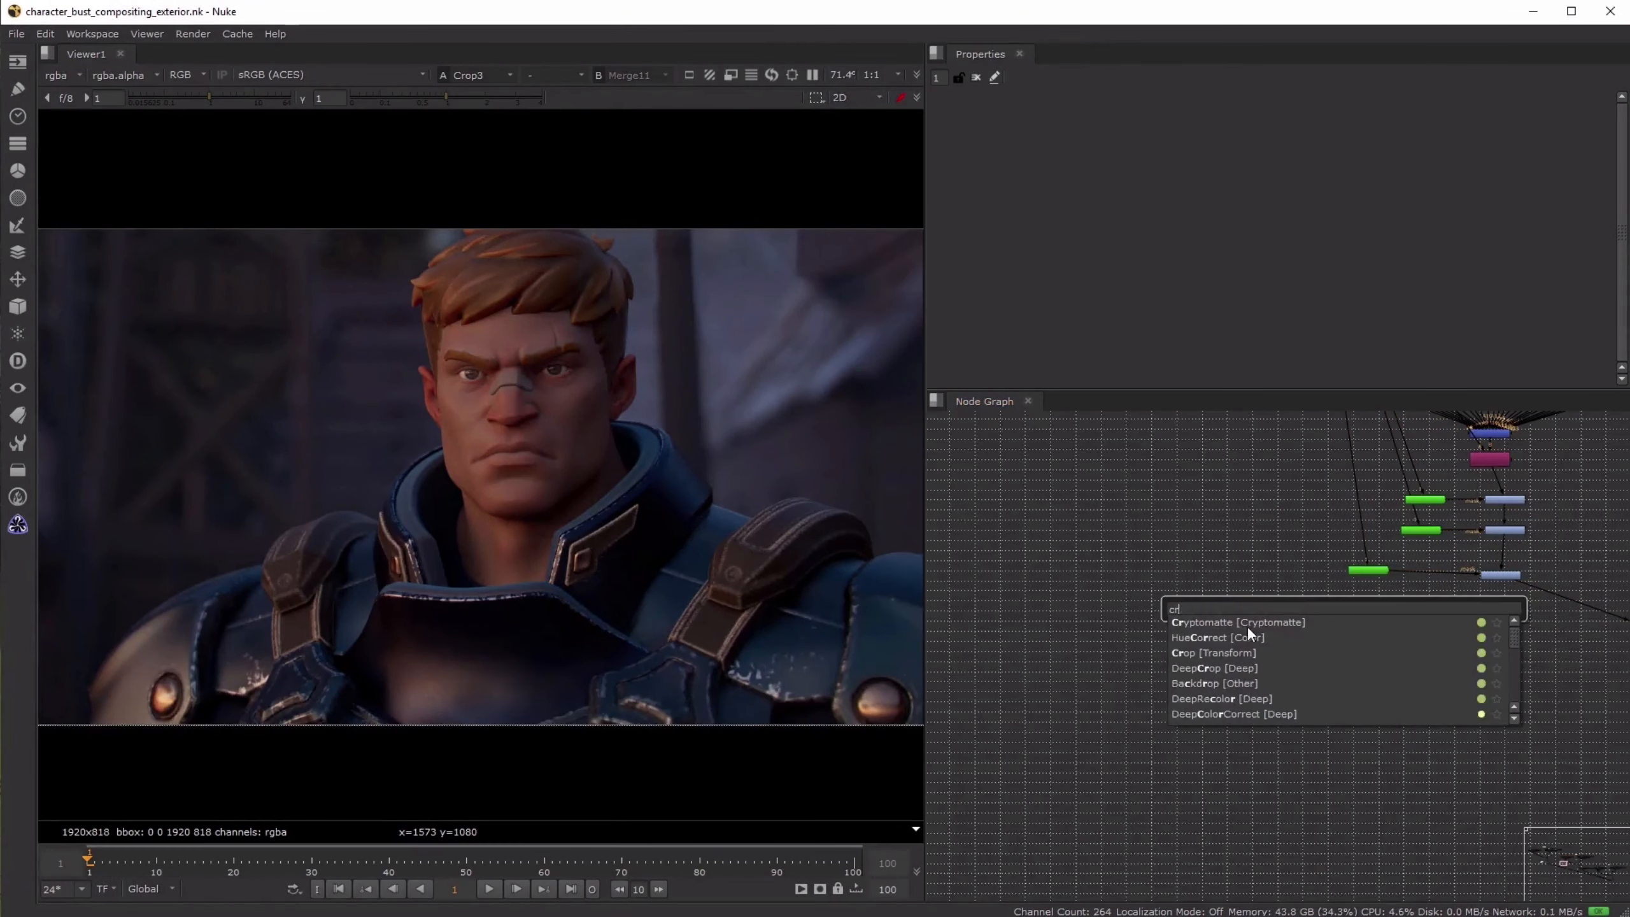
click(1248, 625)
drag(1353, 594, 1277, 463)
middle_drag(1277, 463, 1260, 701)
drag(1261, 703, 1295, 432)
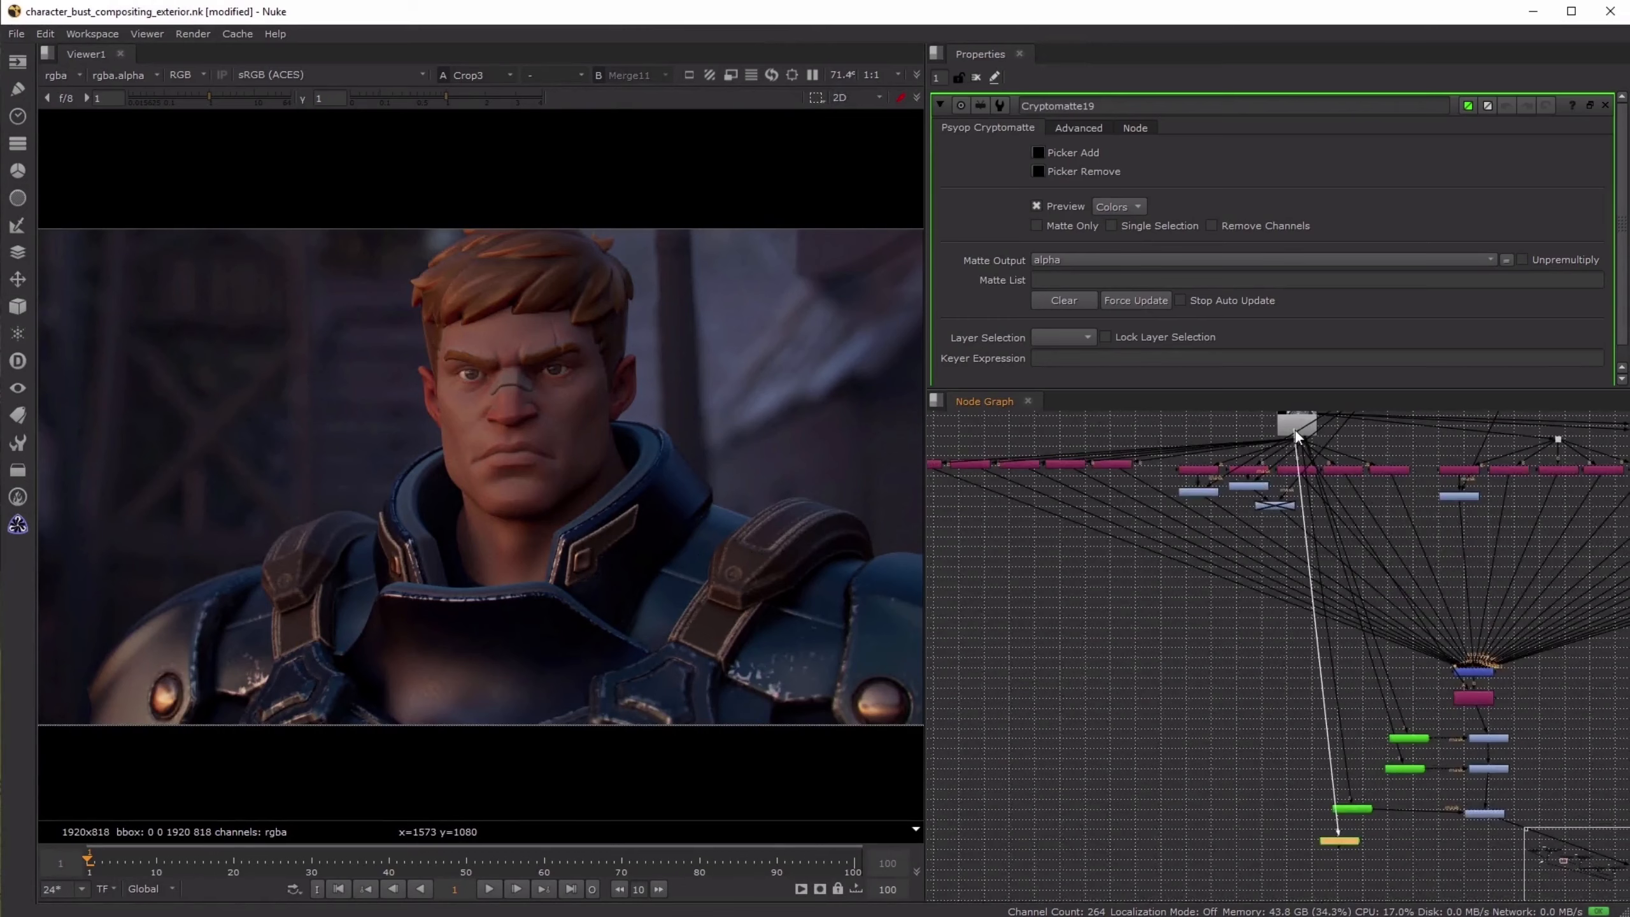
middle_drag(1345, 840, 1194, 710)
drag(1195, 710, 1254, 719)
key(1)
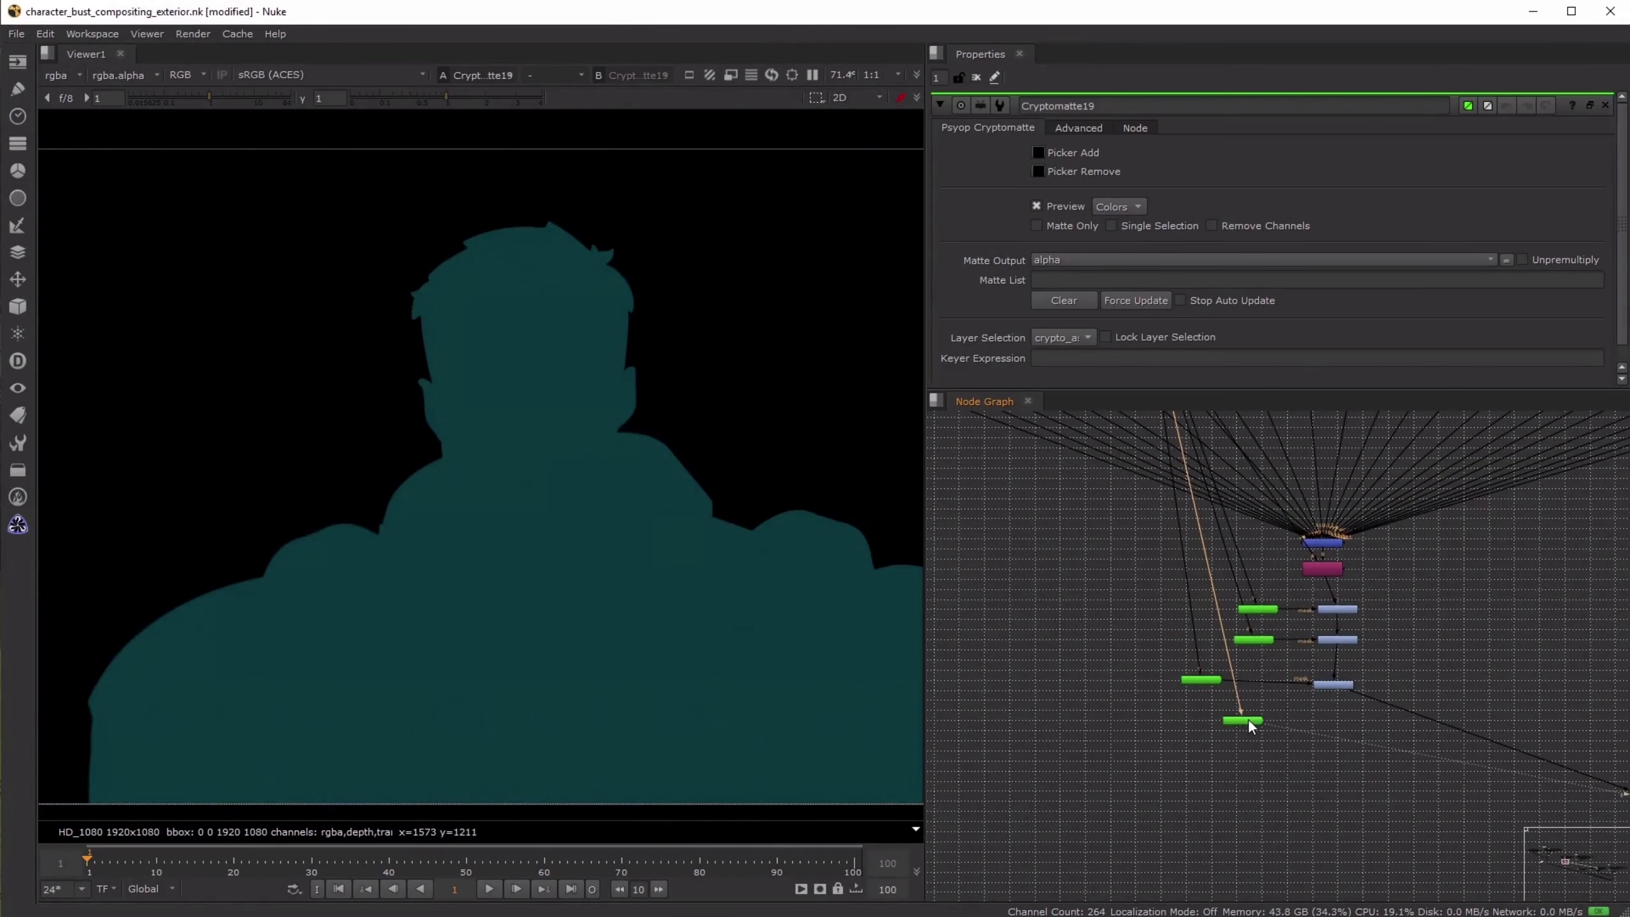
- Set the Cryptomatte layer to crypto_material and add the shoulder strap material to its matte
click(1070, 336)
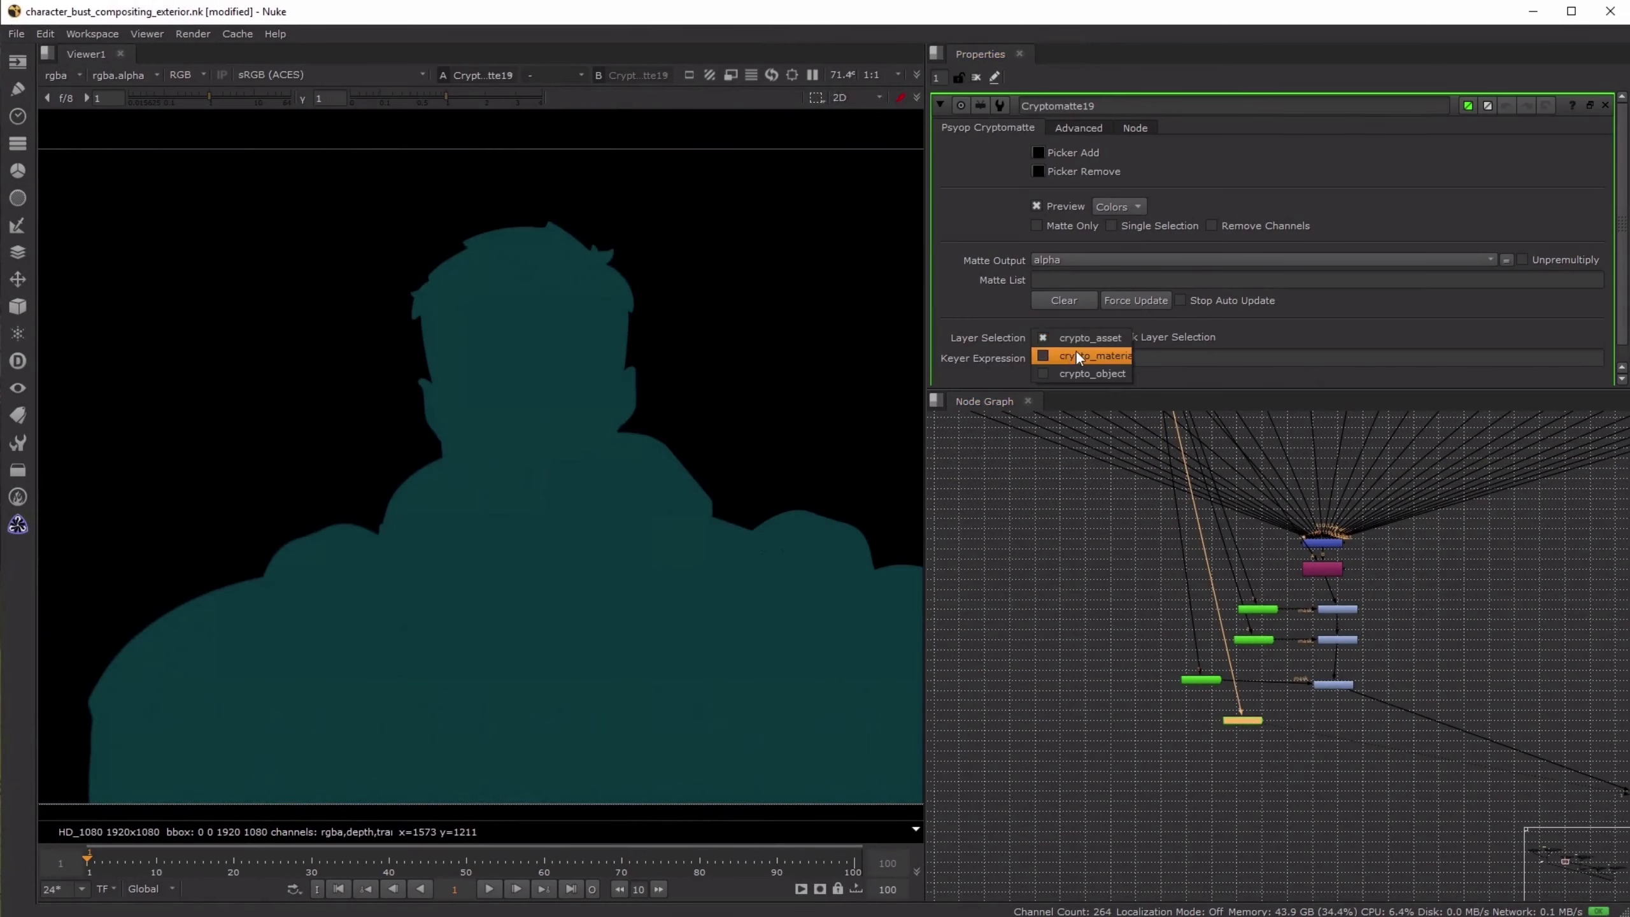
click(1075, 352)
click(1037, 152)
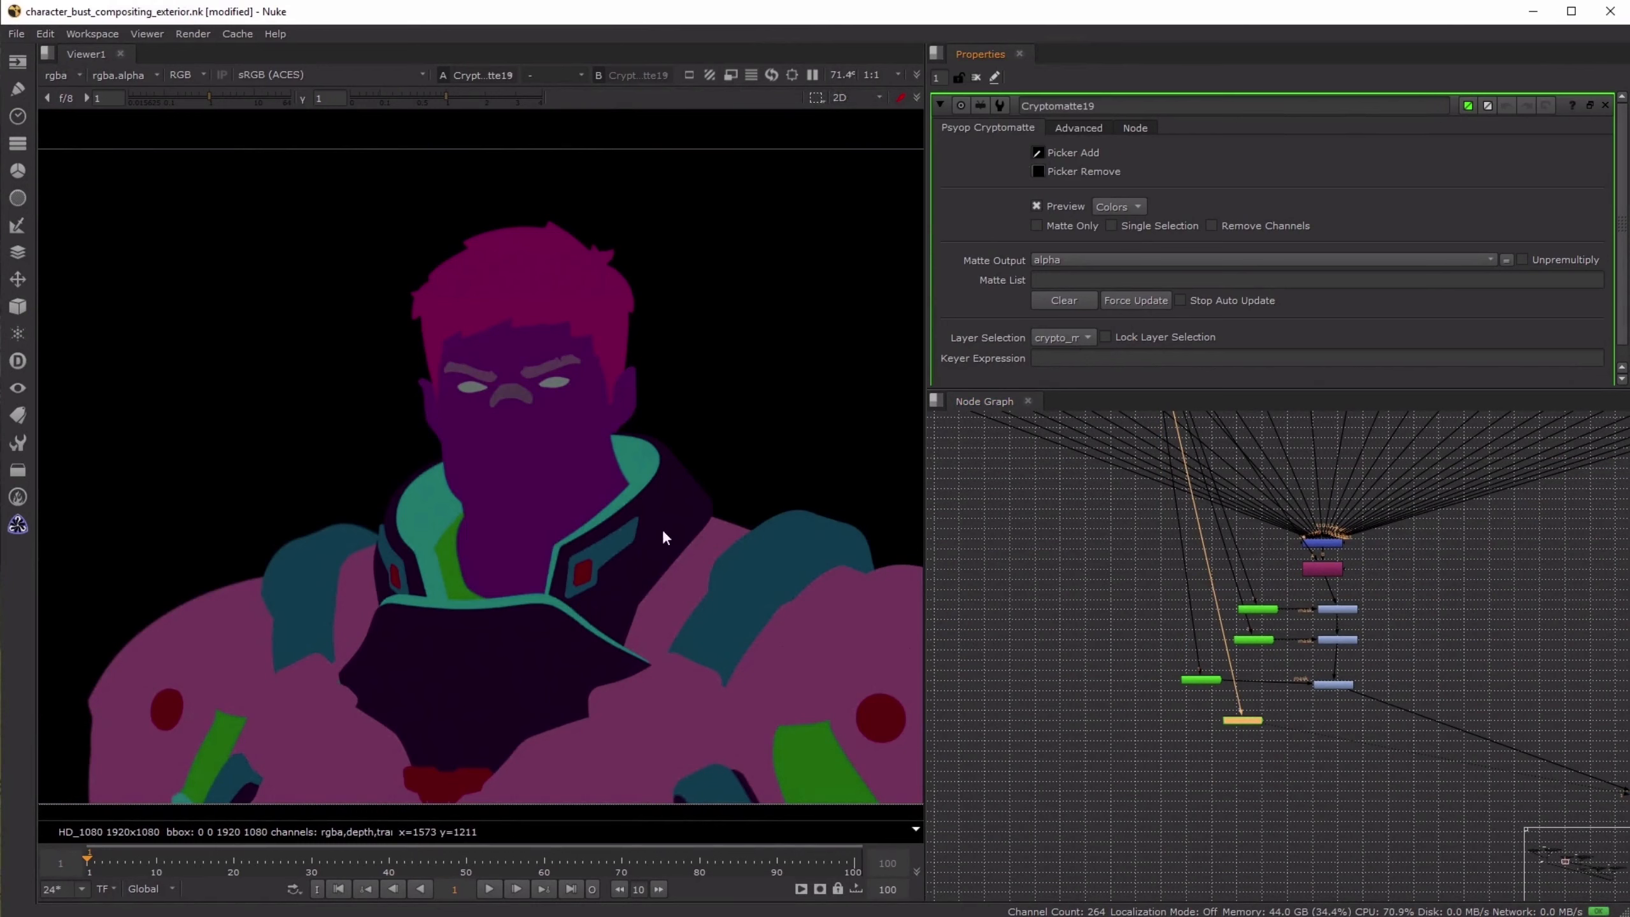
ctrl+click(764, 550)
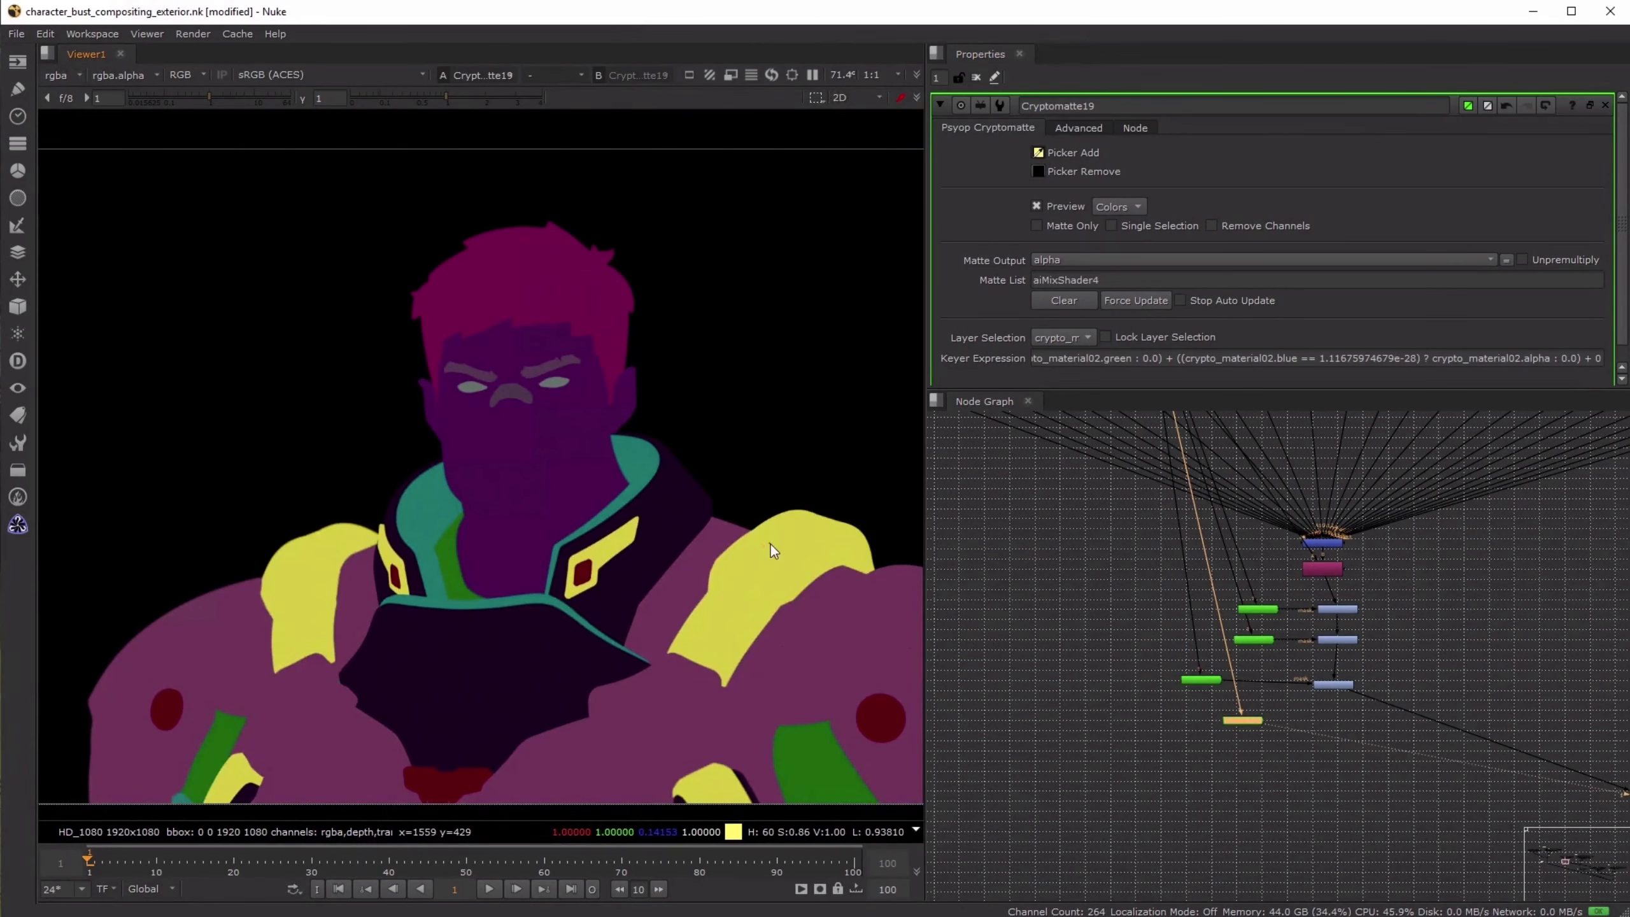
- Add a Grade node at the end of the character grade chain, mask it with the new Cryptomatte and view it
scroll(1347, 699, up, 3)
click(1357, 711)
key(g)
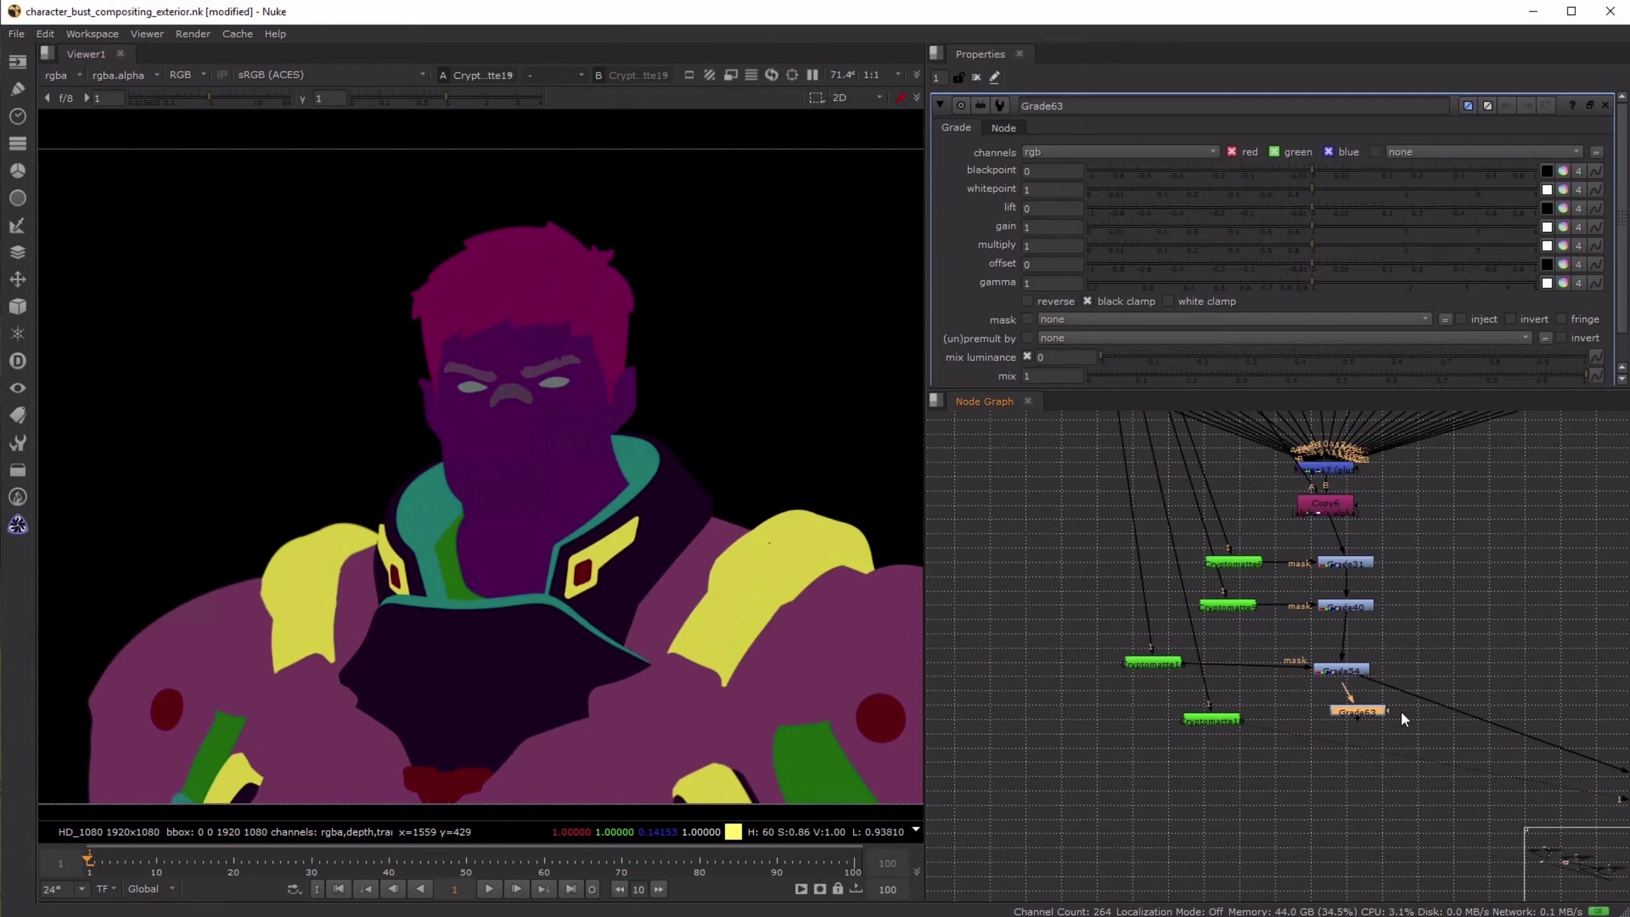
drag(1388, 711, 1434, 701)
drag(1431, 703, 1345, 720)
key(1)
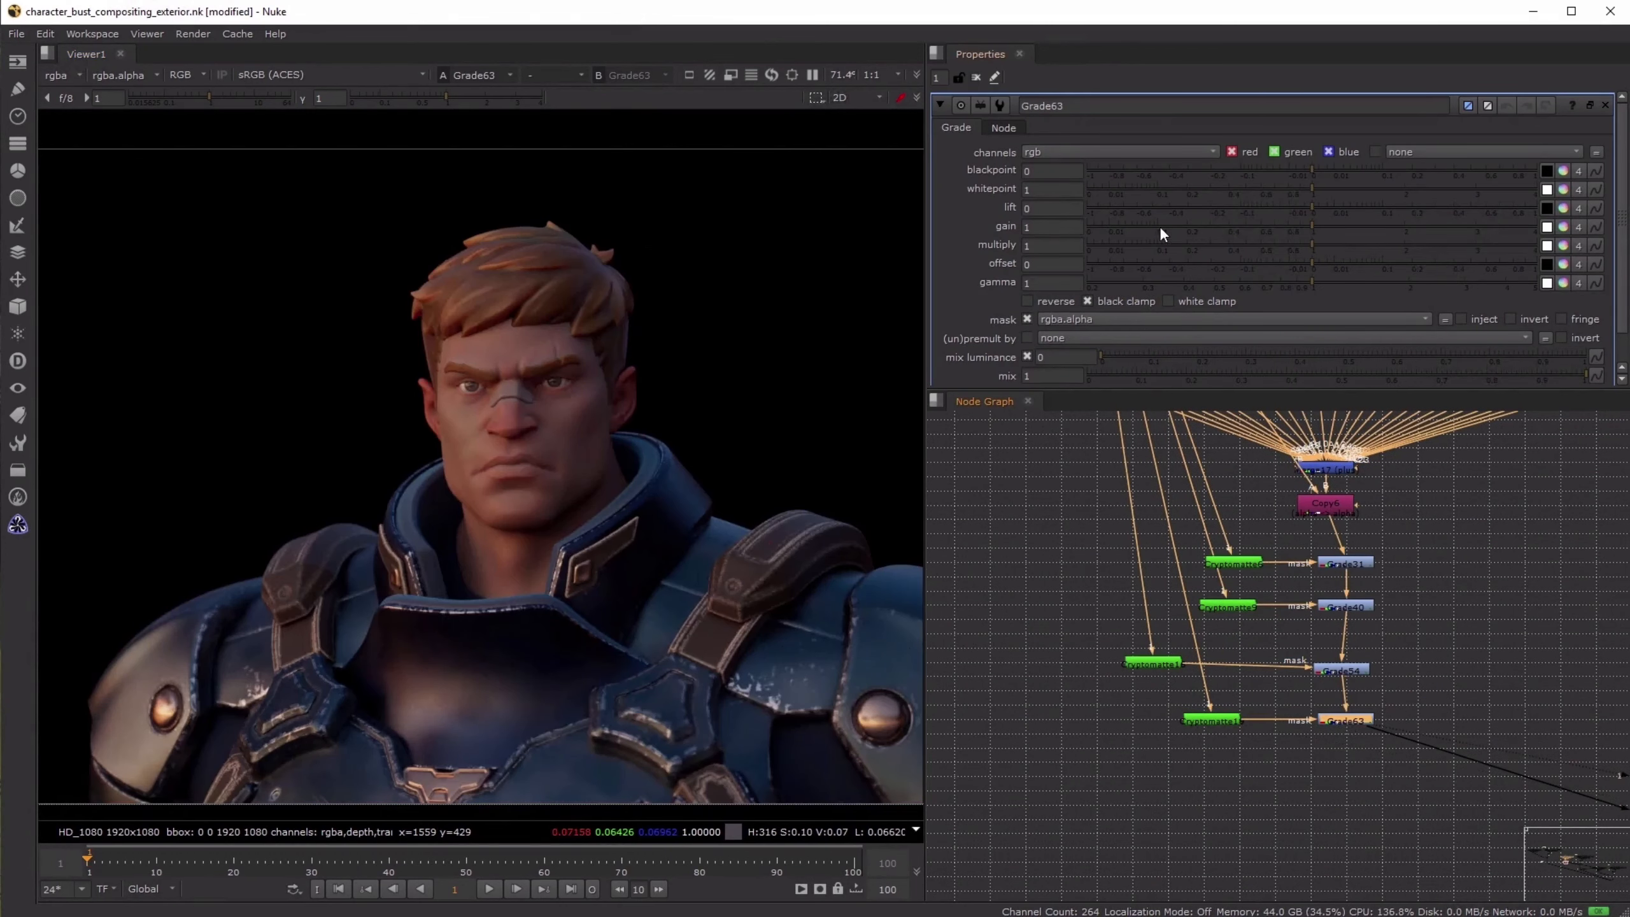
- Set the gain of the shoulder strap grade to 0.8
text(.9)
key(Return)
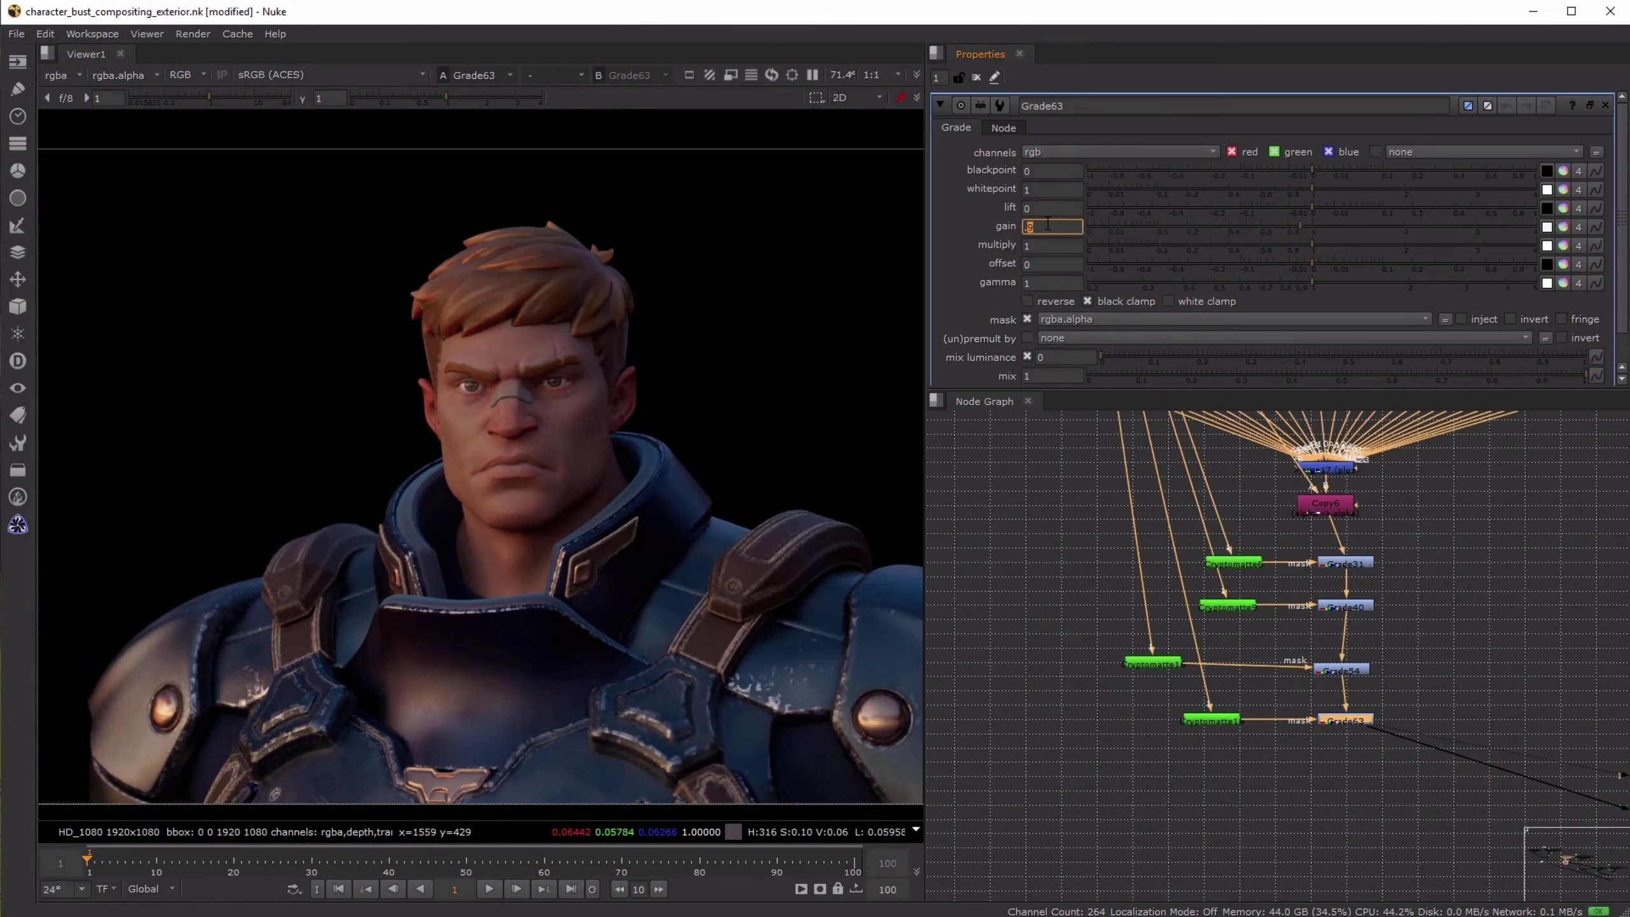
click(1470, 648)
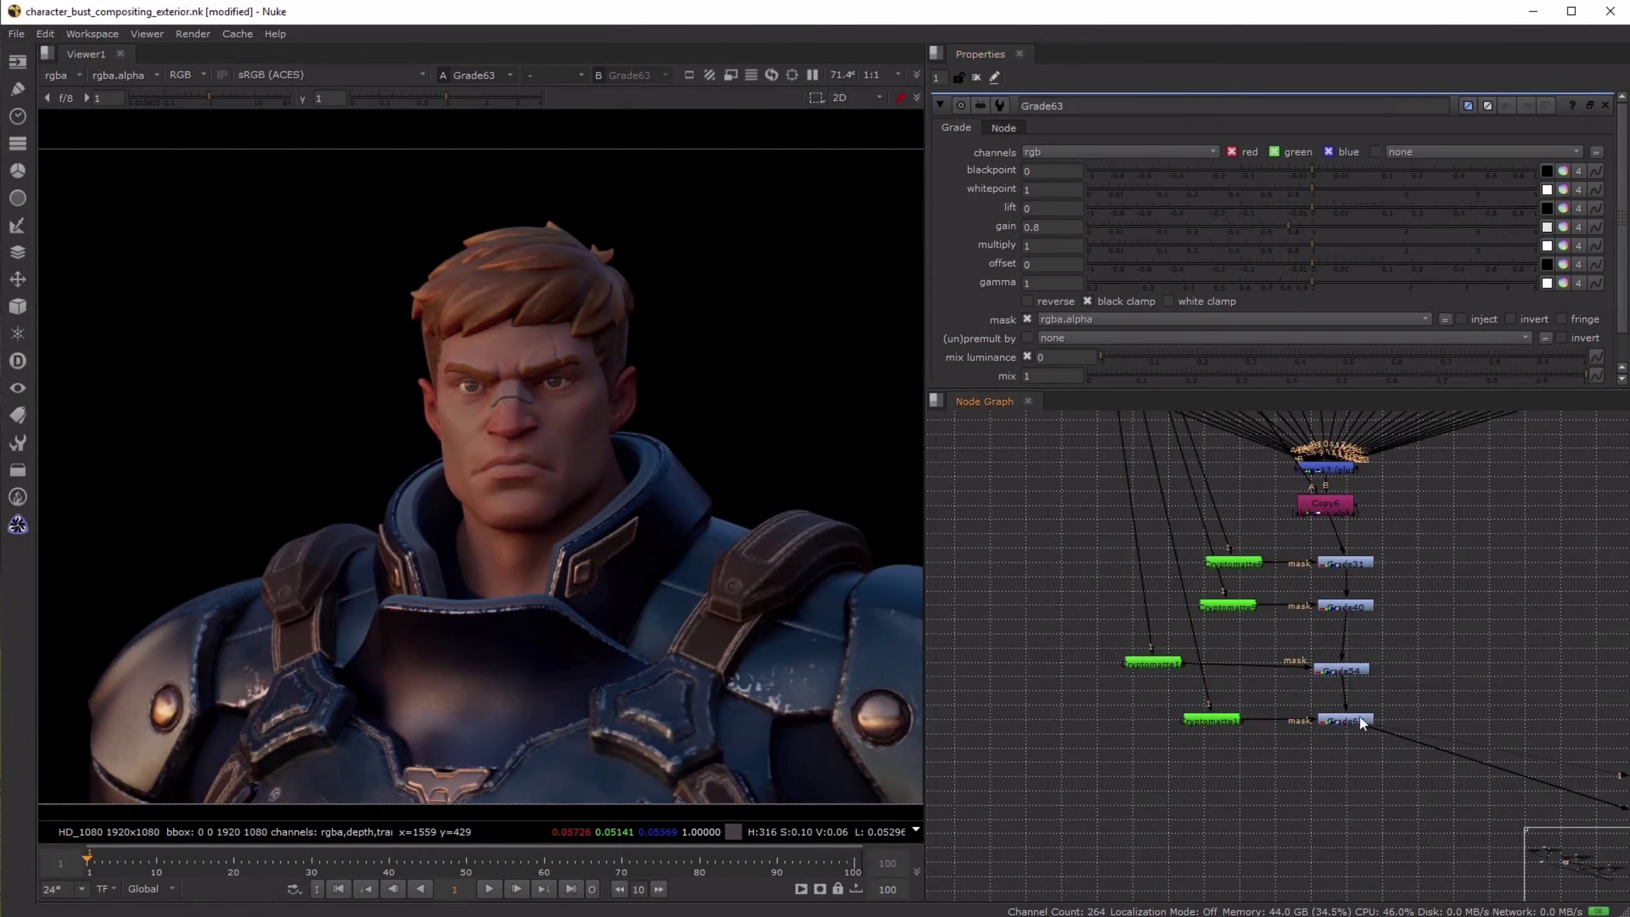
- Toggle the strap grade off and on to compare its effect on the character render
click(1352, 718)
key(d)
key(d)
key(d)
key(d)
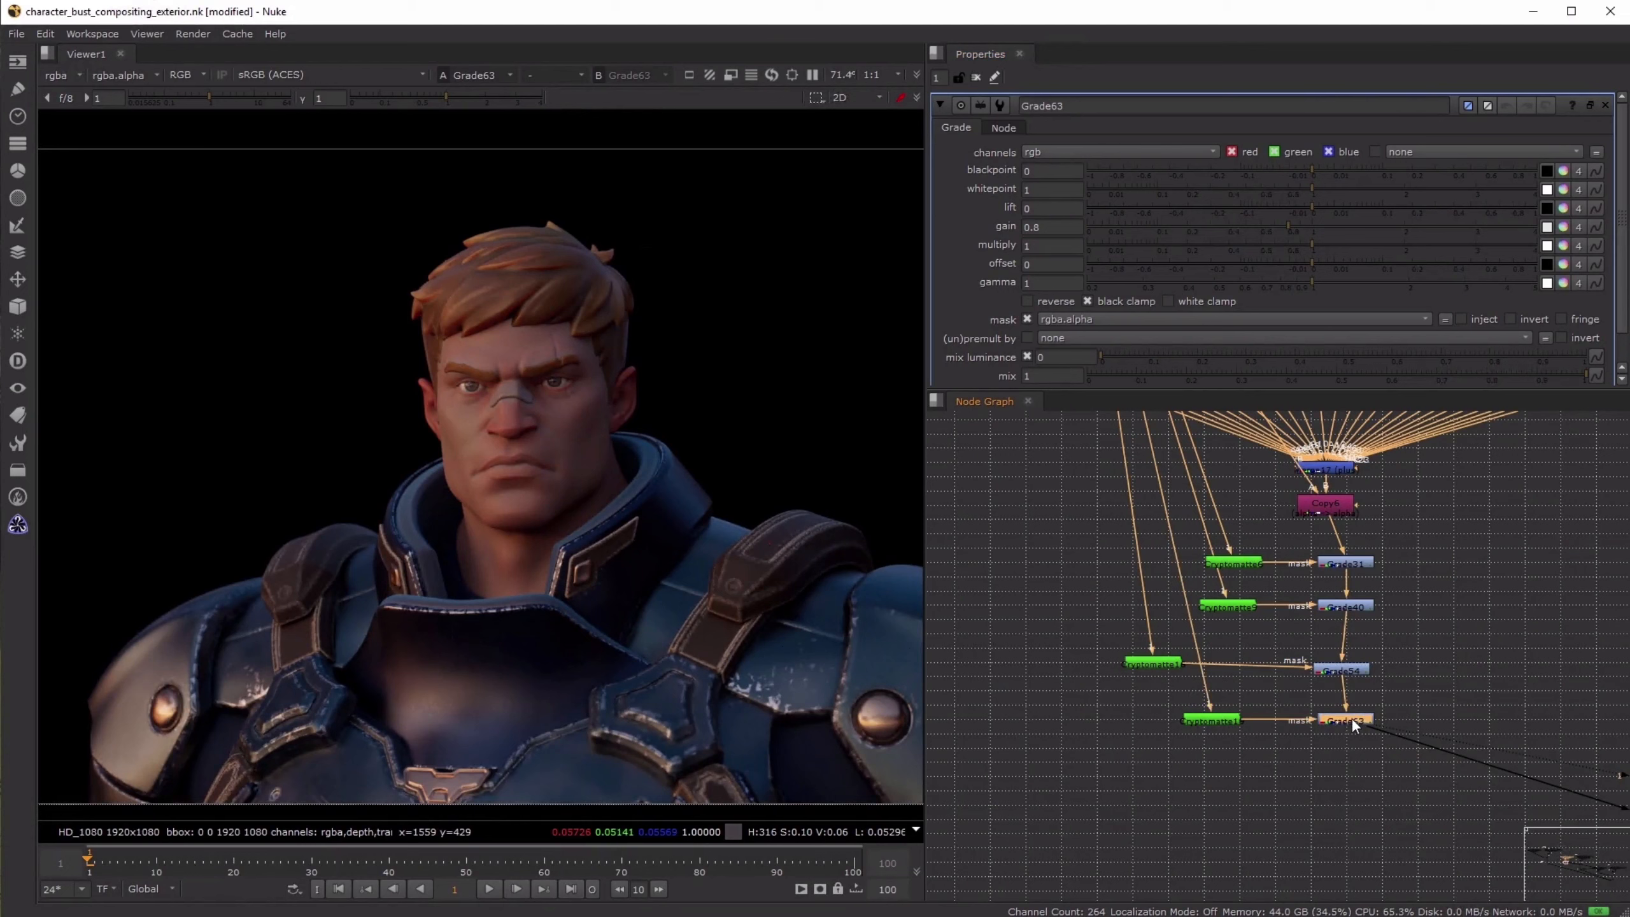
key(d)
key(d)
click(1473, 665)
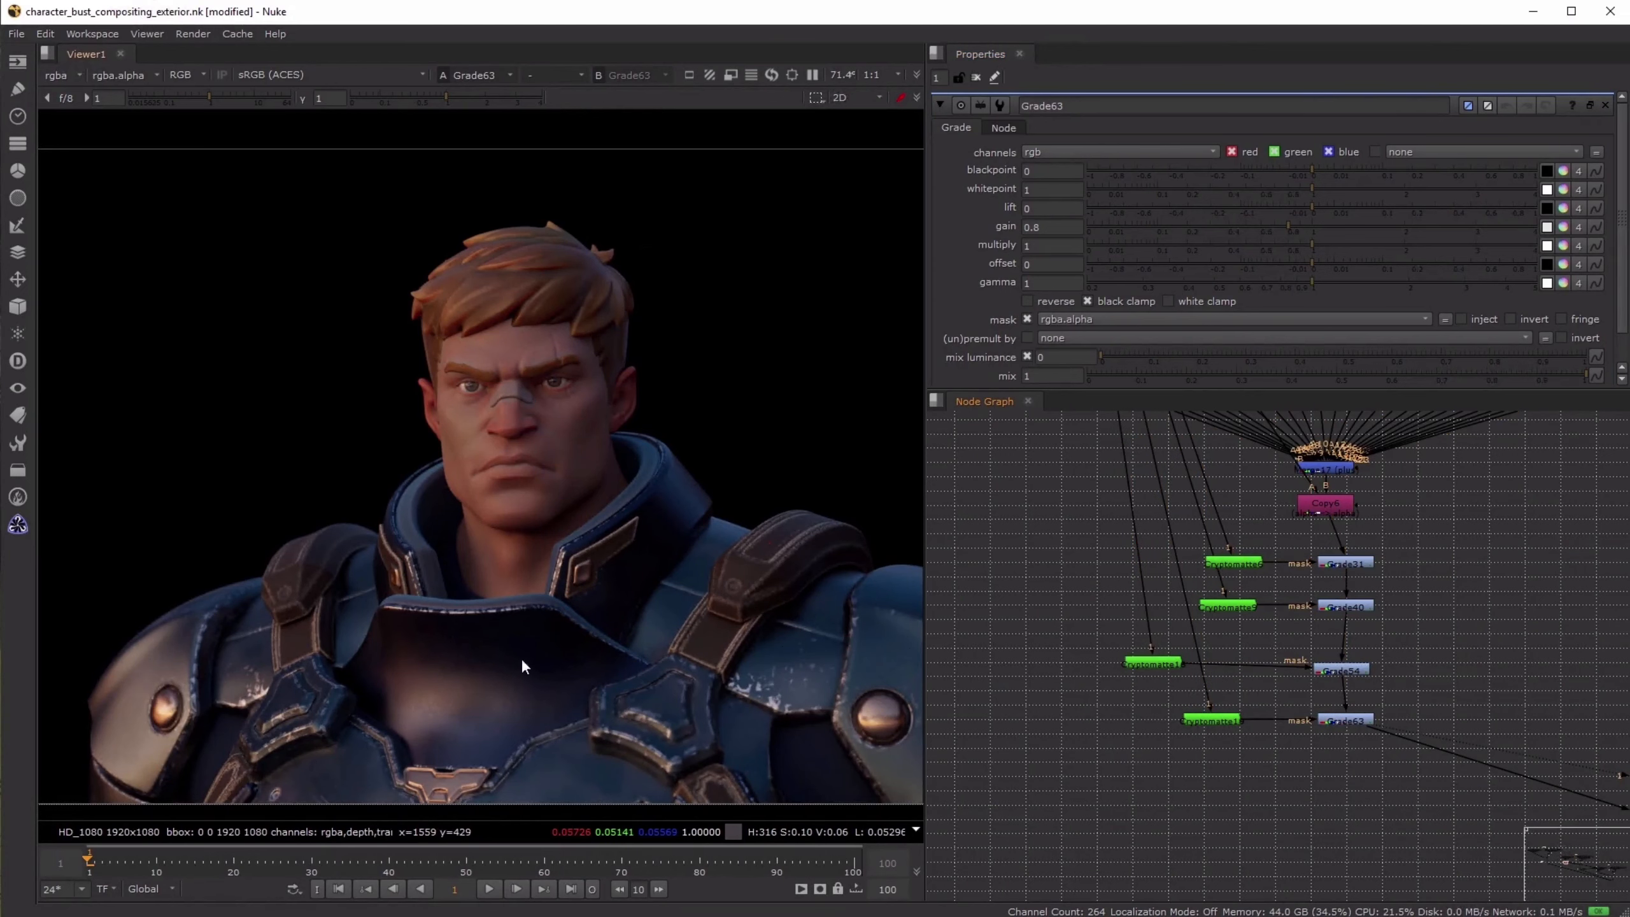
- View Merge11 and the final composite at Crop3 with the strap grade applied
scroll(1379, 655, down, 5)
middle_drag(1447, 736, 1039, 552)
scroll(1245, 722, up, 3)
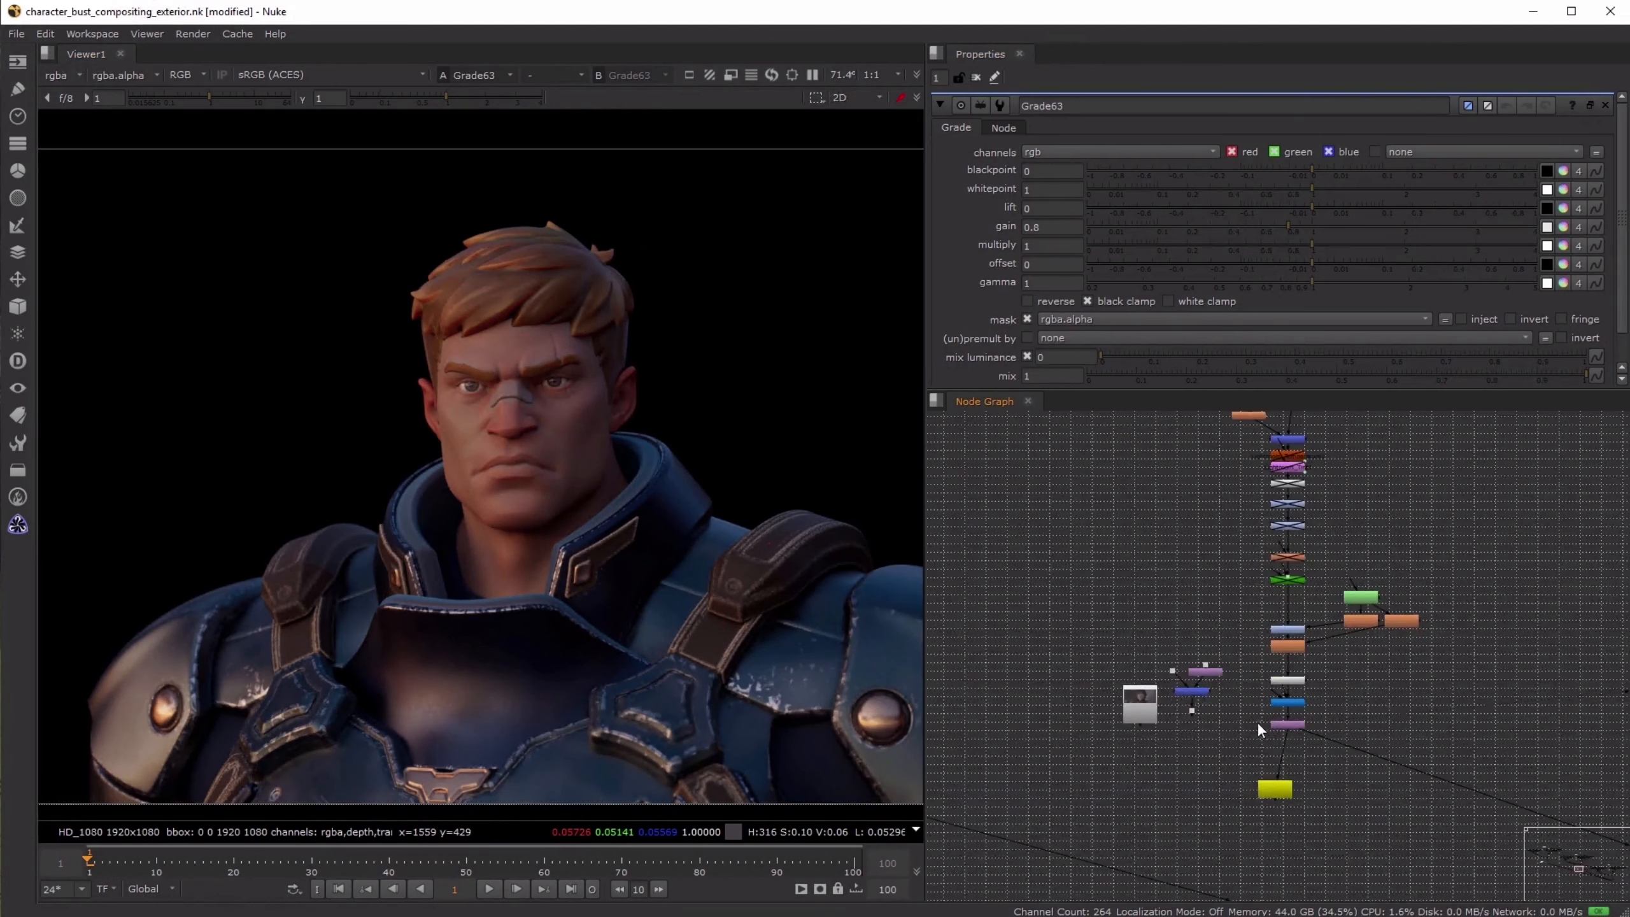
click(1186, 691)
key(1)
click(1284, 725)
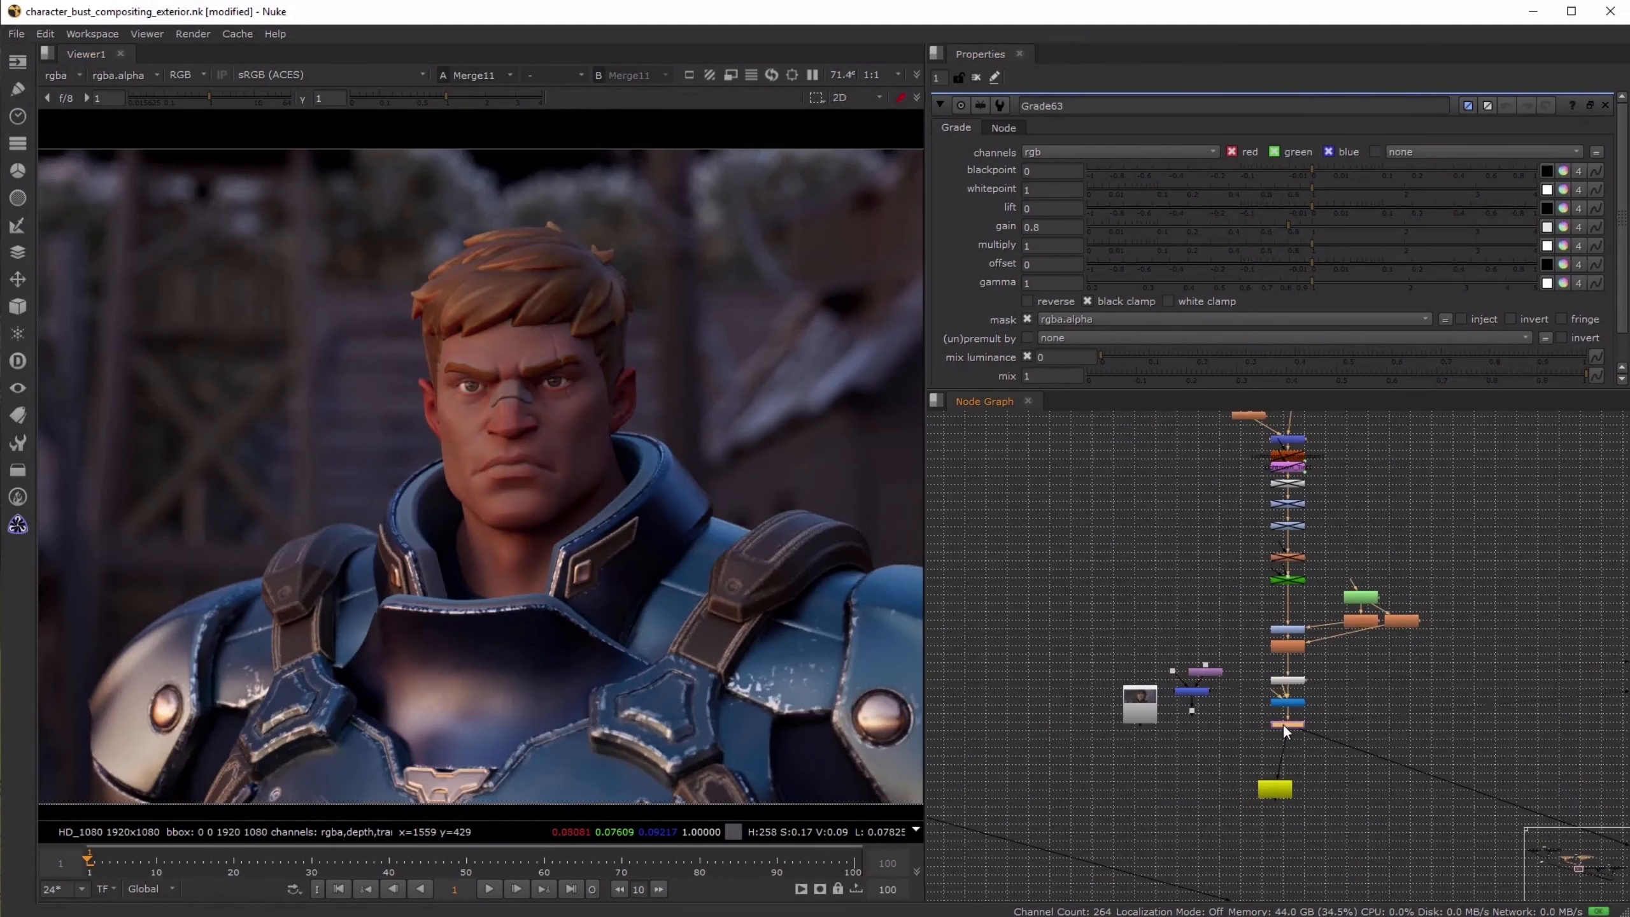
key(1)
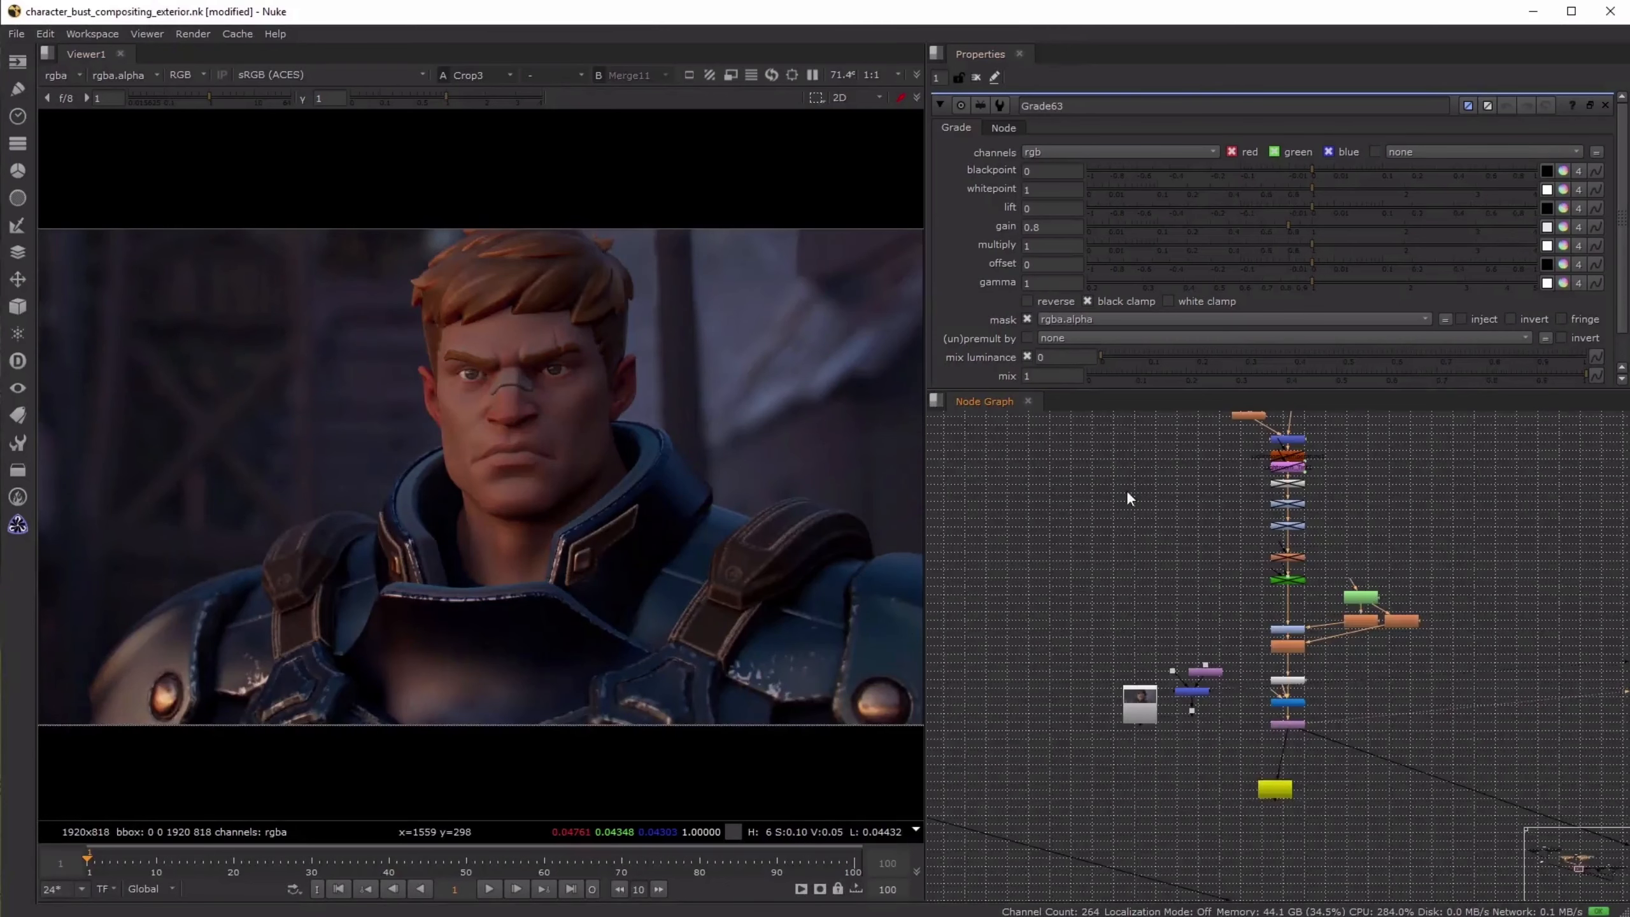
- Toggle the shoulder strap grade off and on to compare its effect on the final composite
middle_drag(1127, 494, 1514, 668)
middle_drag(1118, 530, 1521, 617)
click(1252, 580)
key(d)
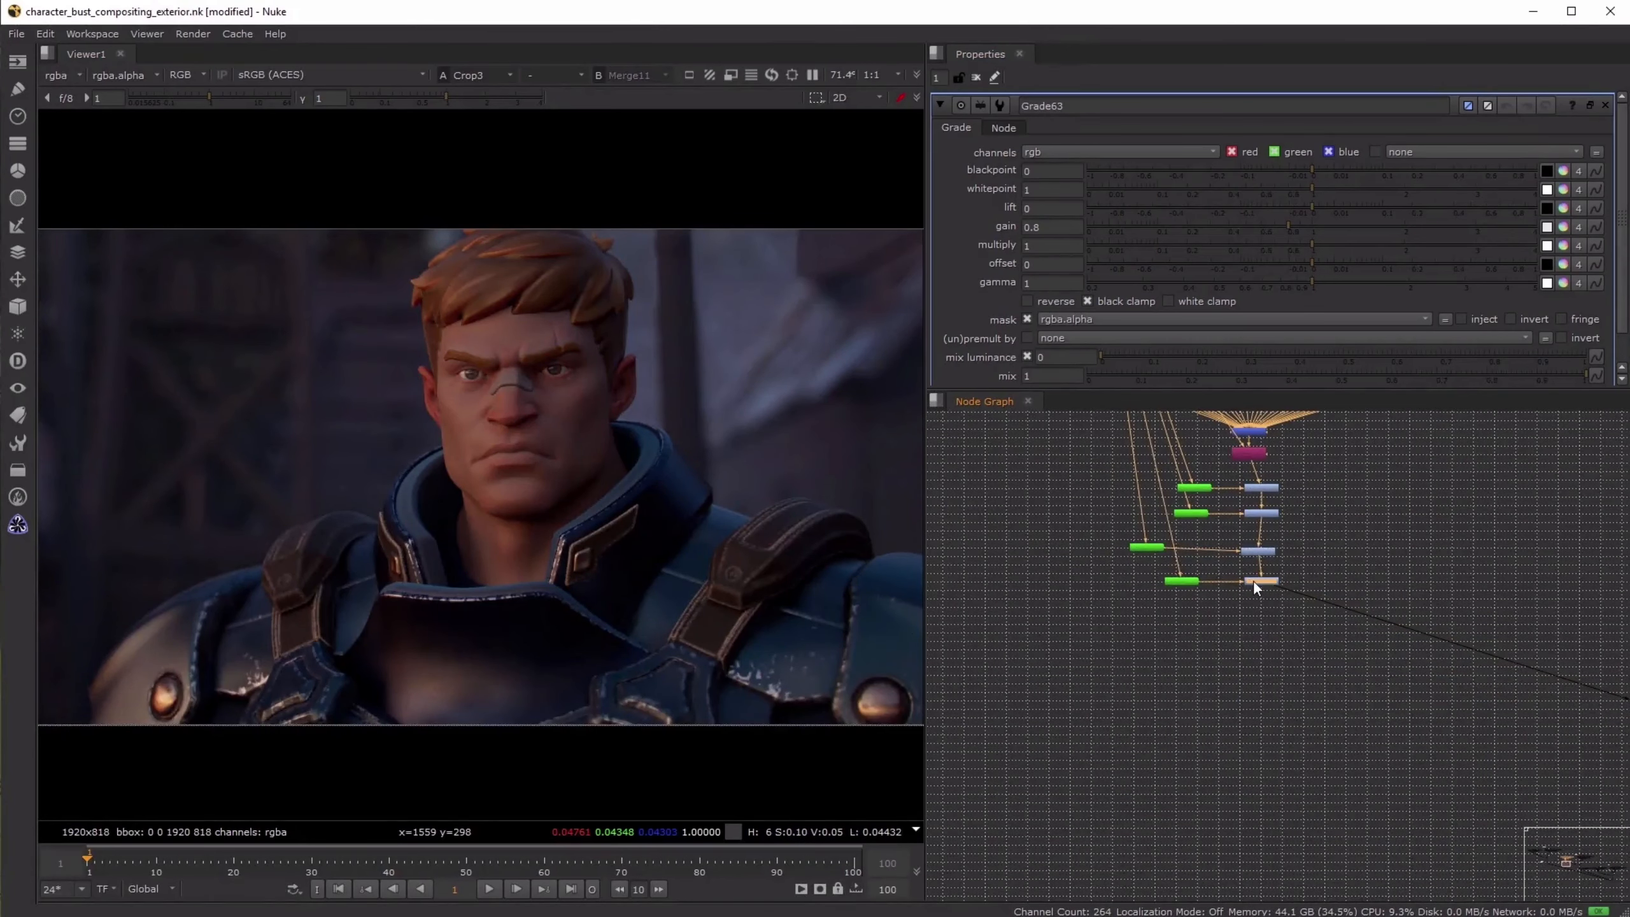
key(d)
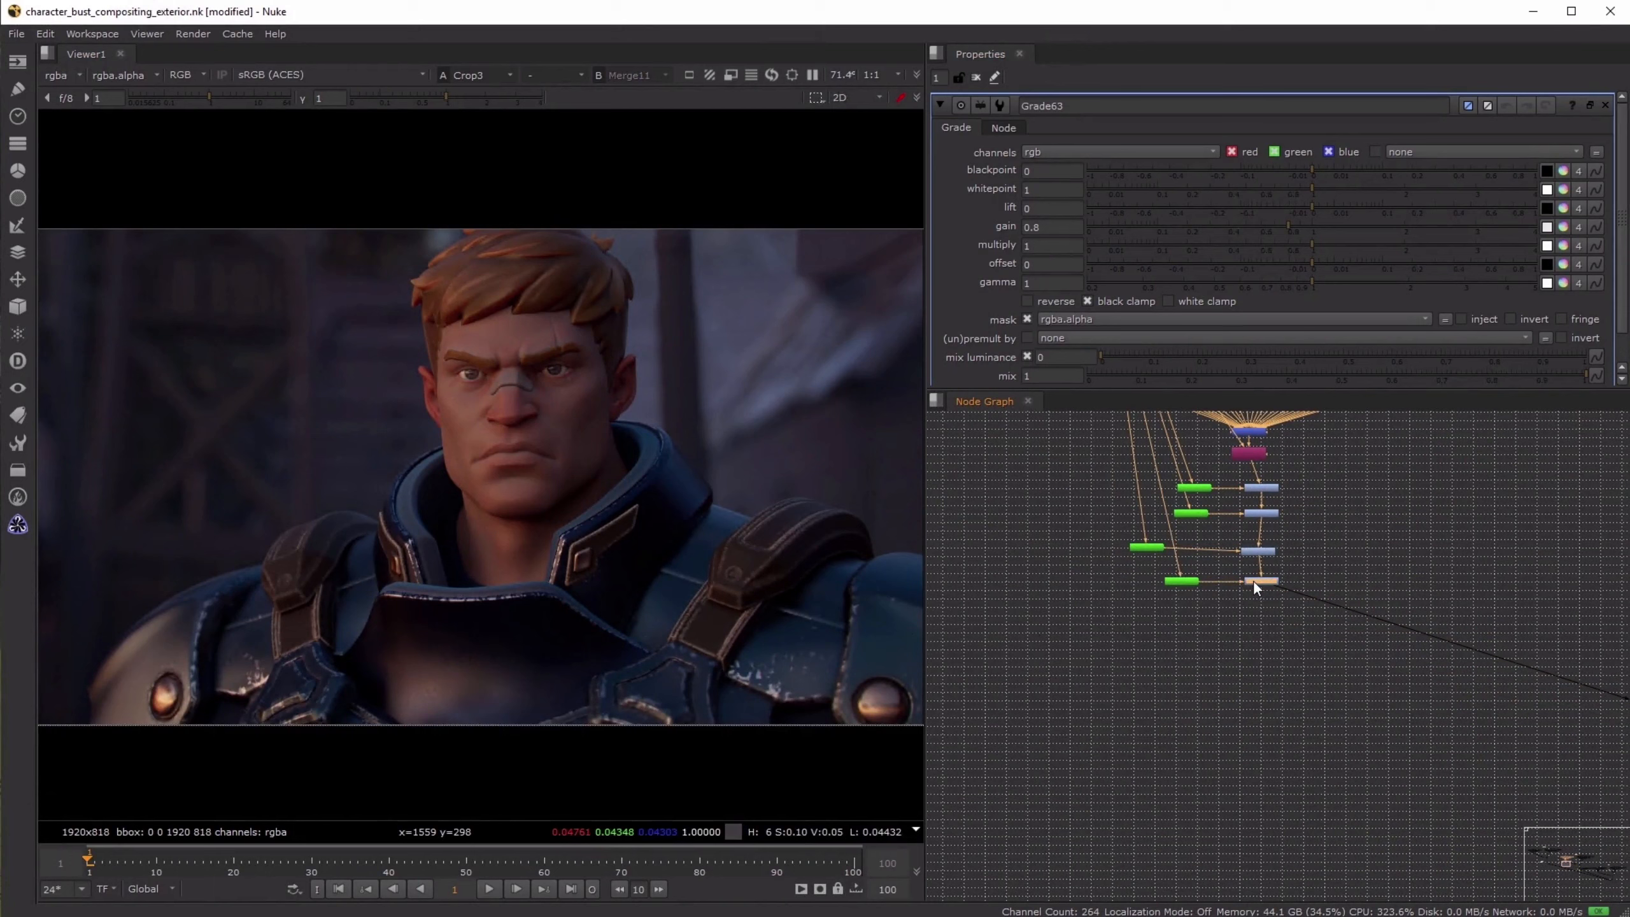
- Copy the shoulder strap Cryptomatte and its masked Grade node from the end of the sunrise character tree
scroll(1268, 619, down, 3)
scroll(1298, 679, down, 2)
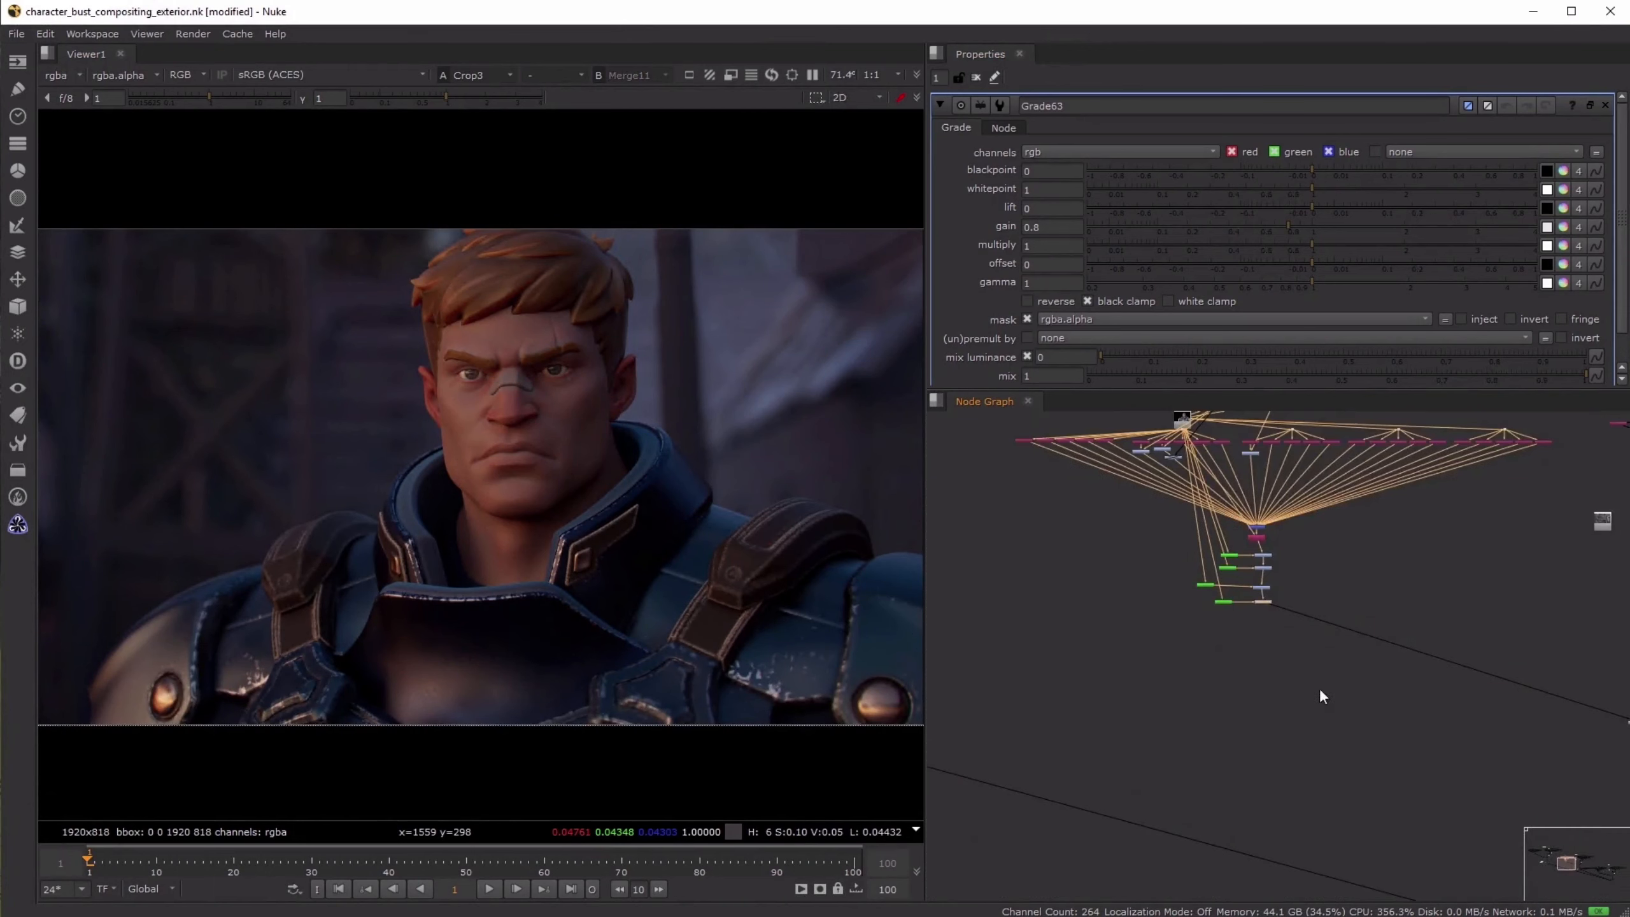
middle_drag(1319, 689, 1118, 554)
middle_drag(1459, 582, 1111, 604)
scroll(1111, 604, down, 2)
middle_drag(1452, 708, 1228, 577)
click(1184, 582)
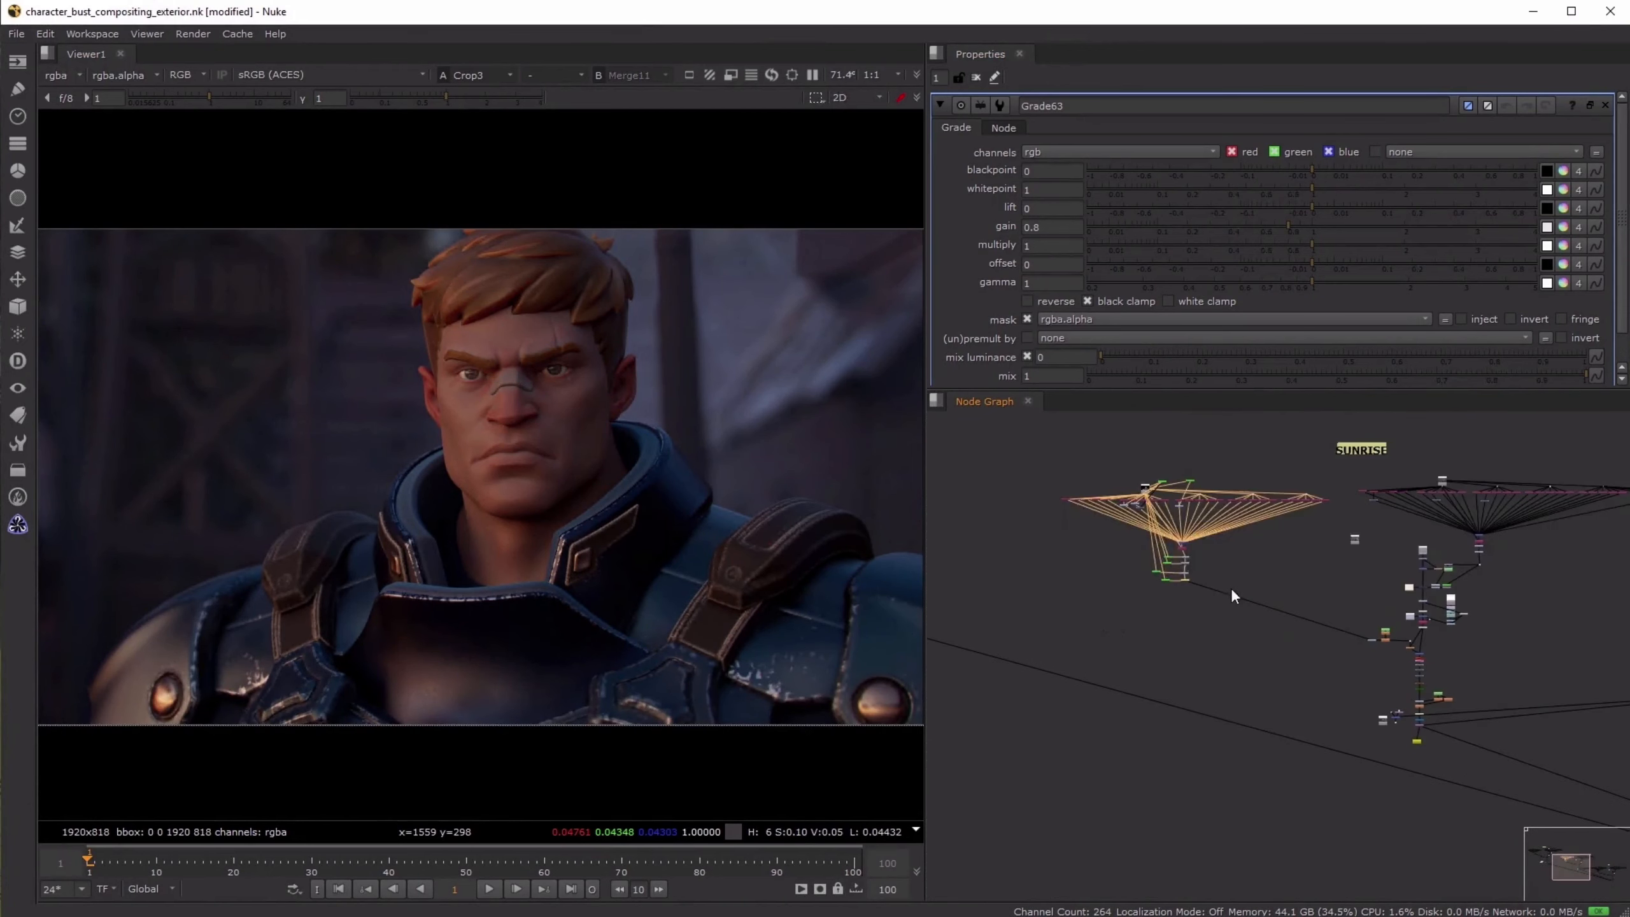
scroll(1160, 568, up, 5)
click(1127, 653)
drag(1130, 640, 1289, 603)
scroll(1292, 647, down, 5)
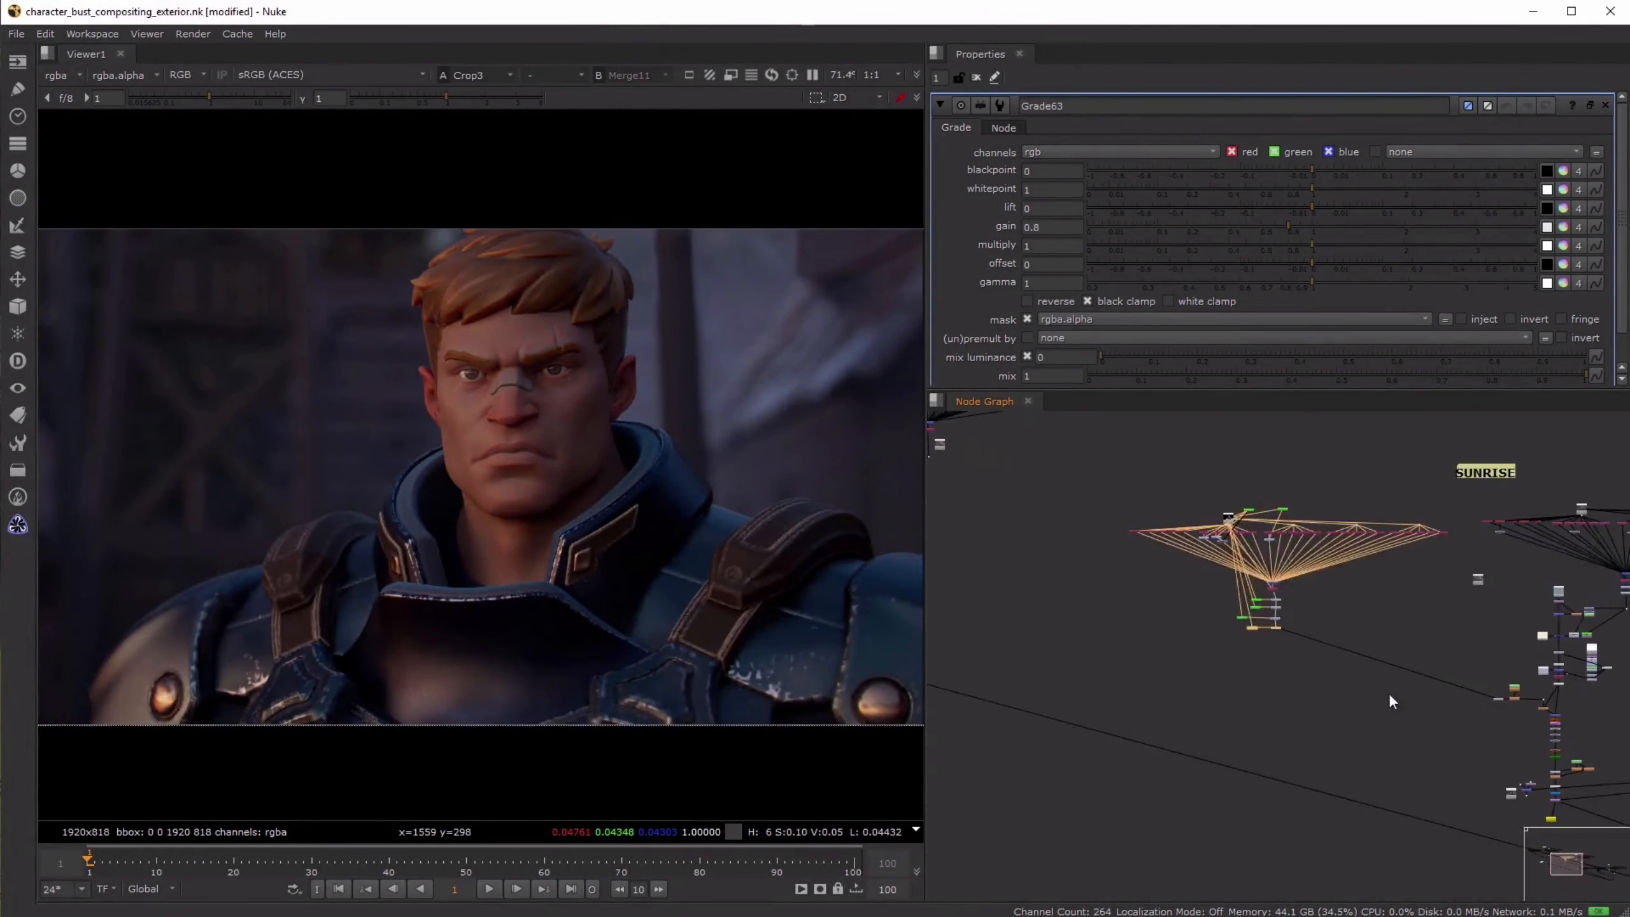
- Paste the strap Cryptomatte and Grade at the end of the night character's grade chain and connect them
middle_drag(1411, 684, 1133, 639)
scroll(1133, 639, up, 8)
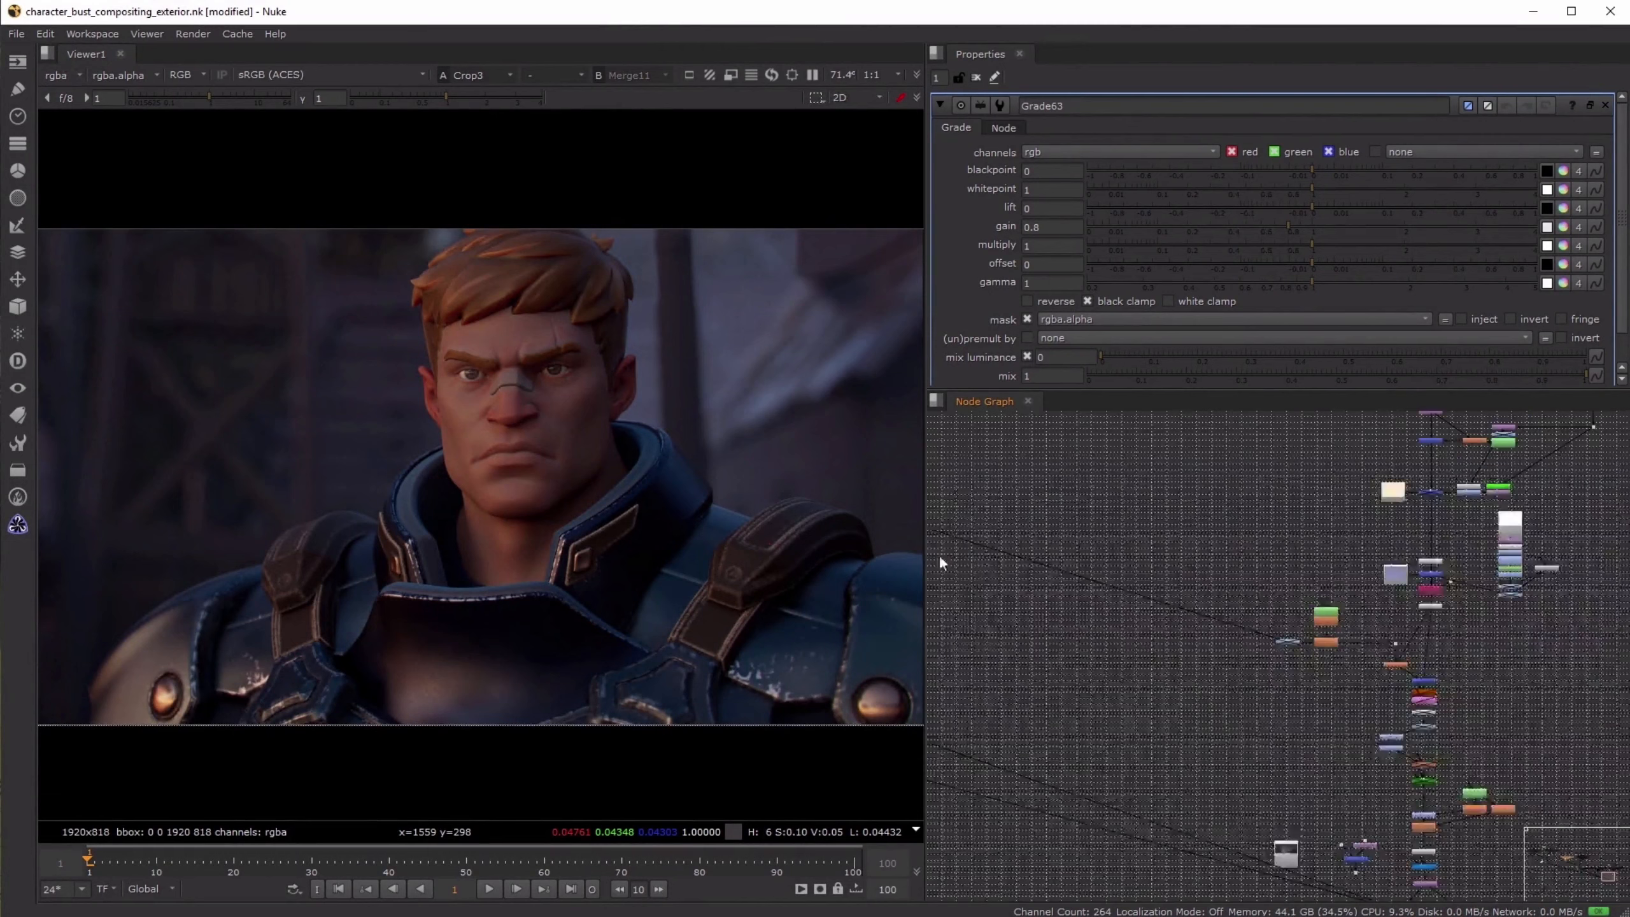
middle_drag(1288, 625, 1218, 612)
drag(1326, 610, 1199, 594)
drag(1079, 568, 1165, 739)
middle_drag(1052, 429, 1164, 739)
drag(1165, 738, 1133, 511)
middle_drag(1130, 489, 1133, 511)
drag(1133, 511, 1103, 443)
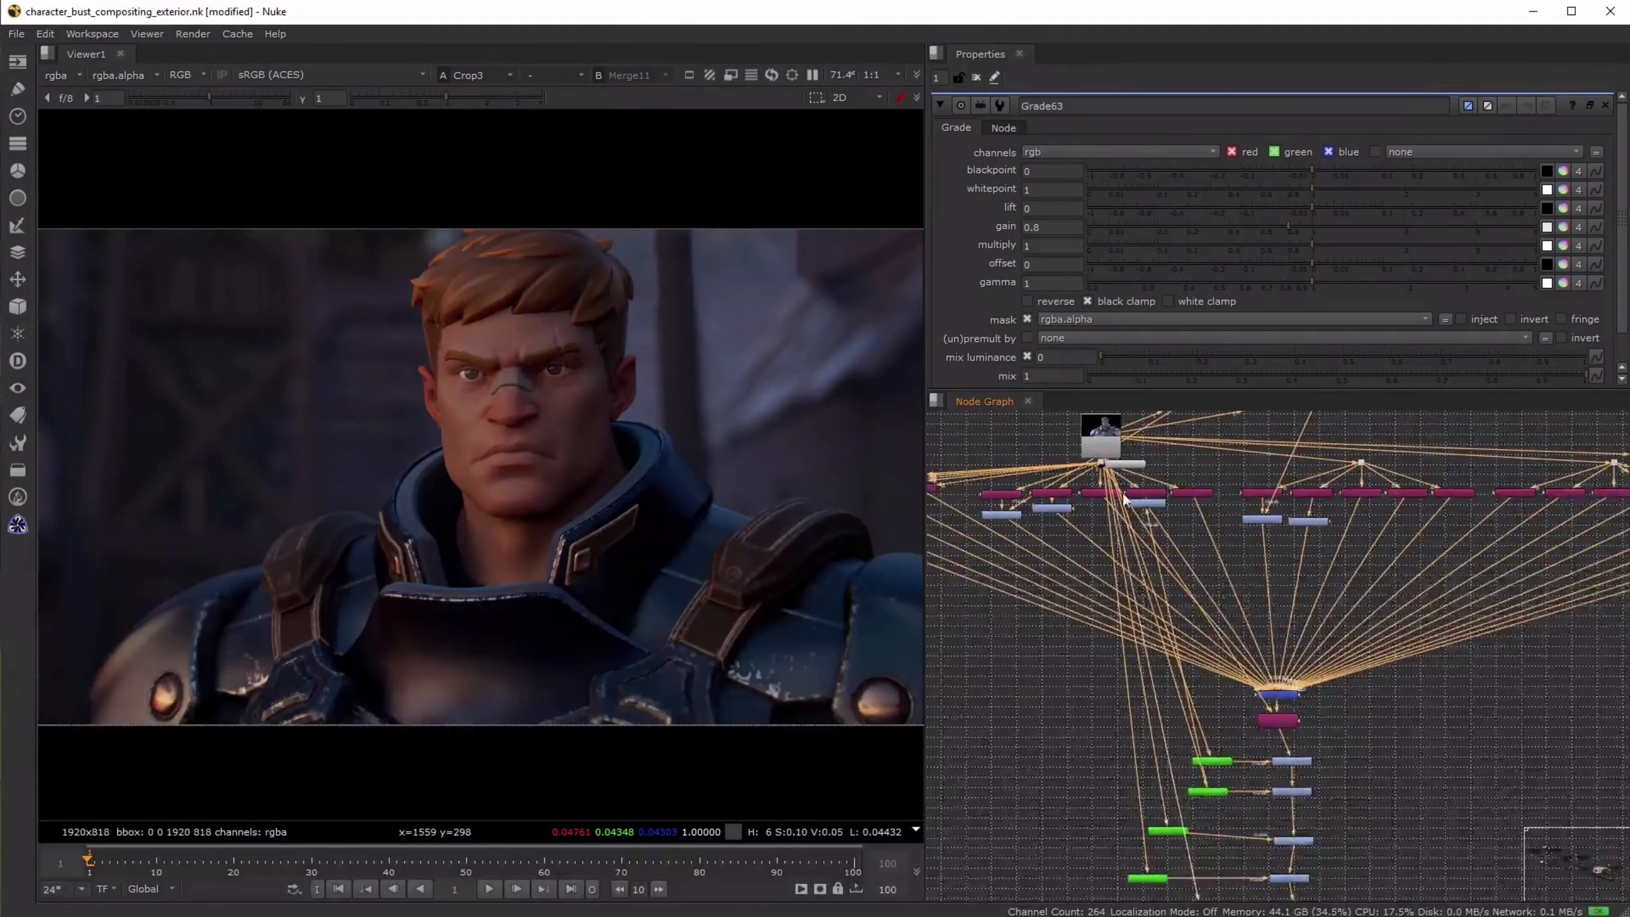
scroll(1056, 544, down, 8)
scroll(1059, 545, up, 7)
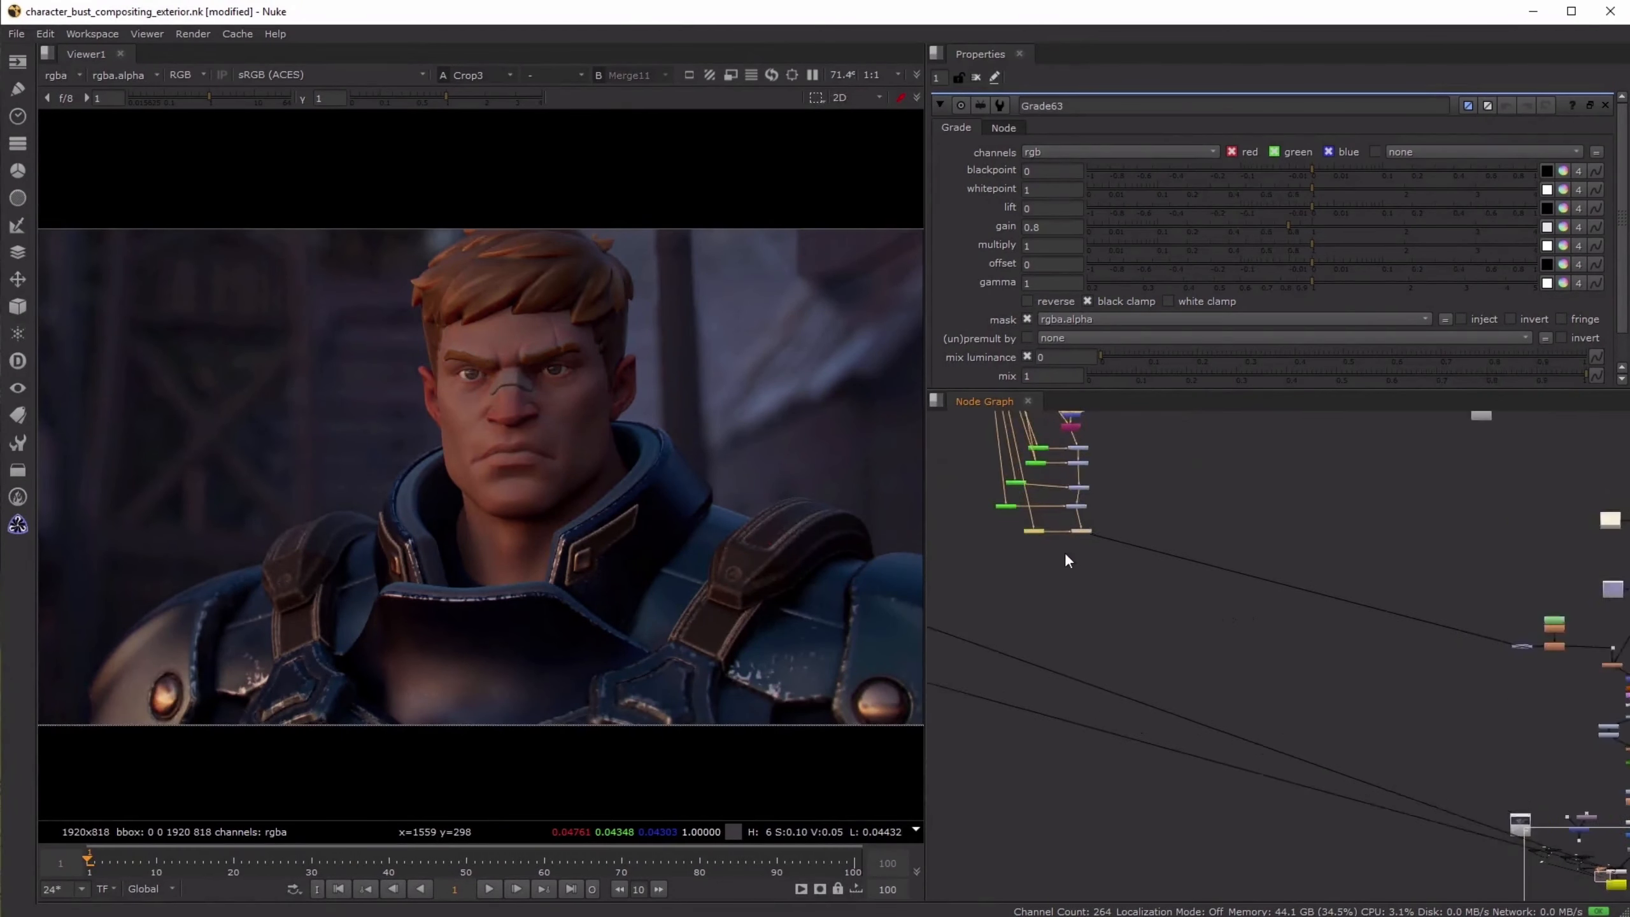
- View the night strap grade and set its gain to 0.85
key(1)
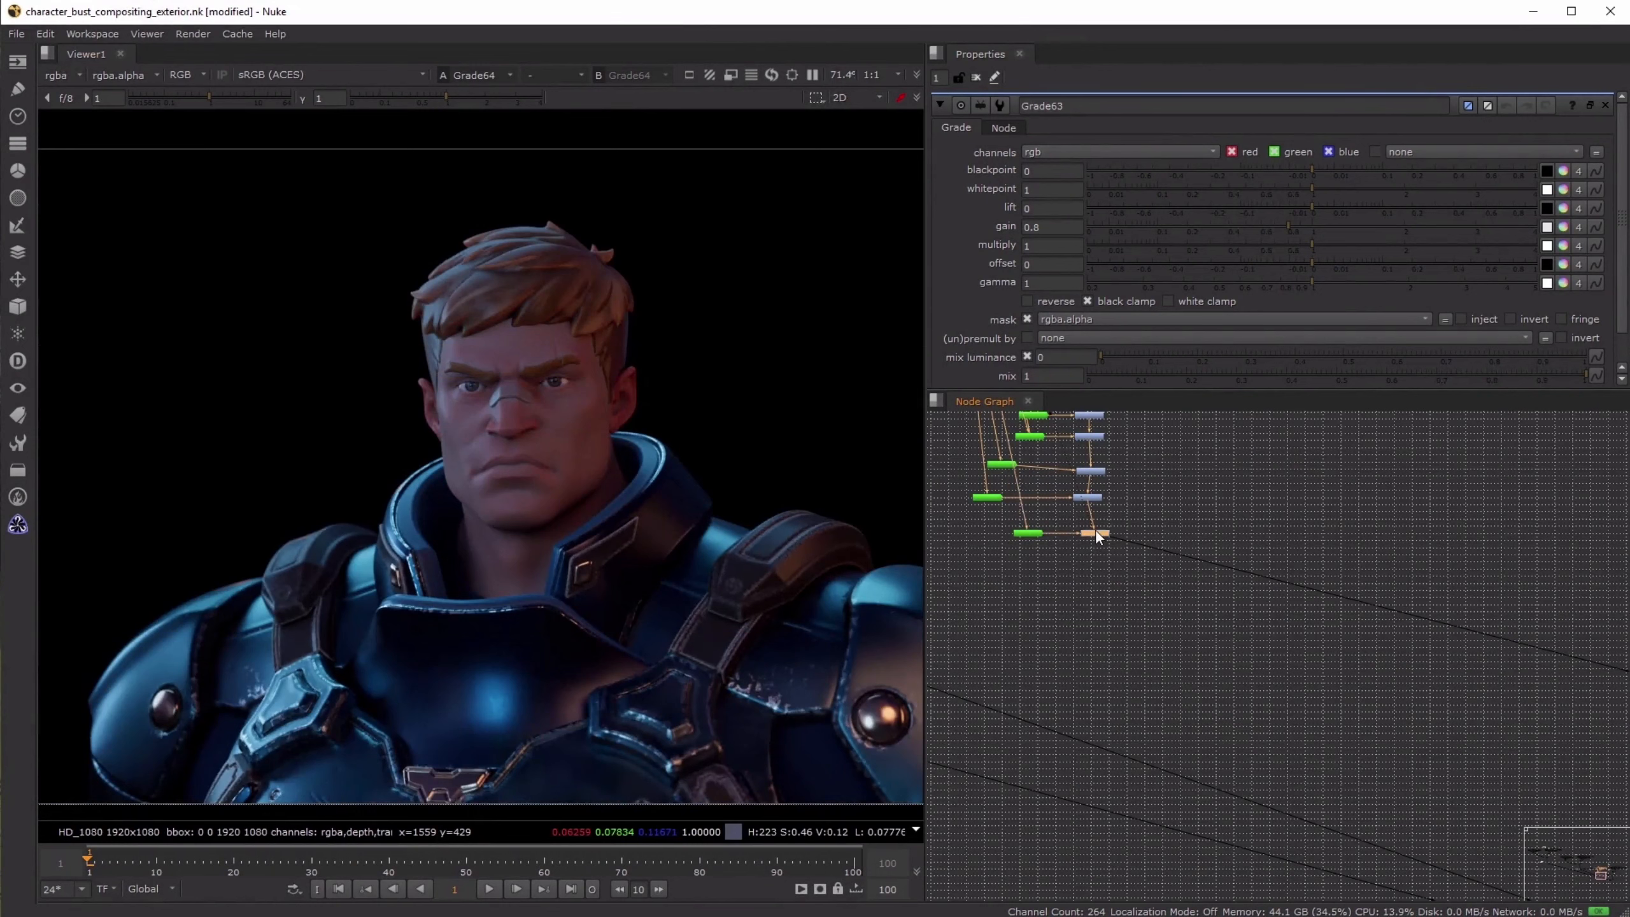
double_click(1095, 532)
click(1051, 232)
text(5)
key(Return)
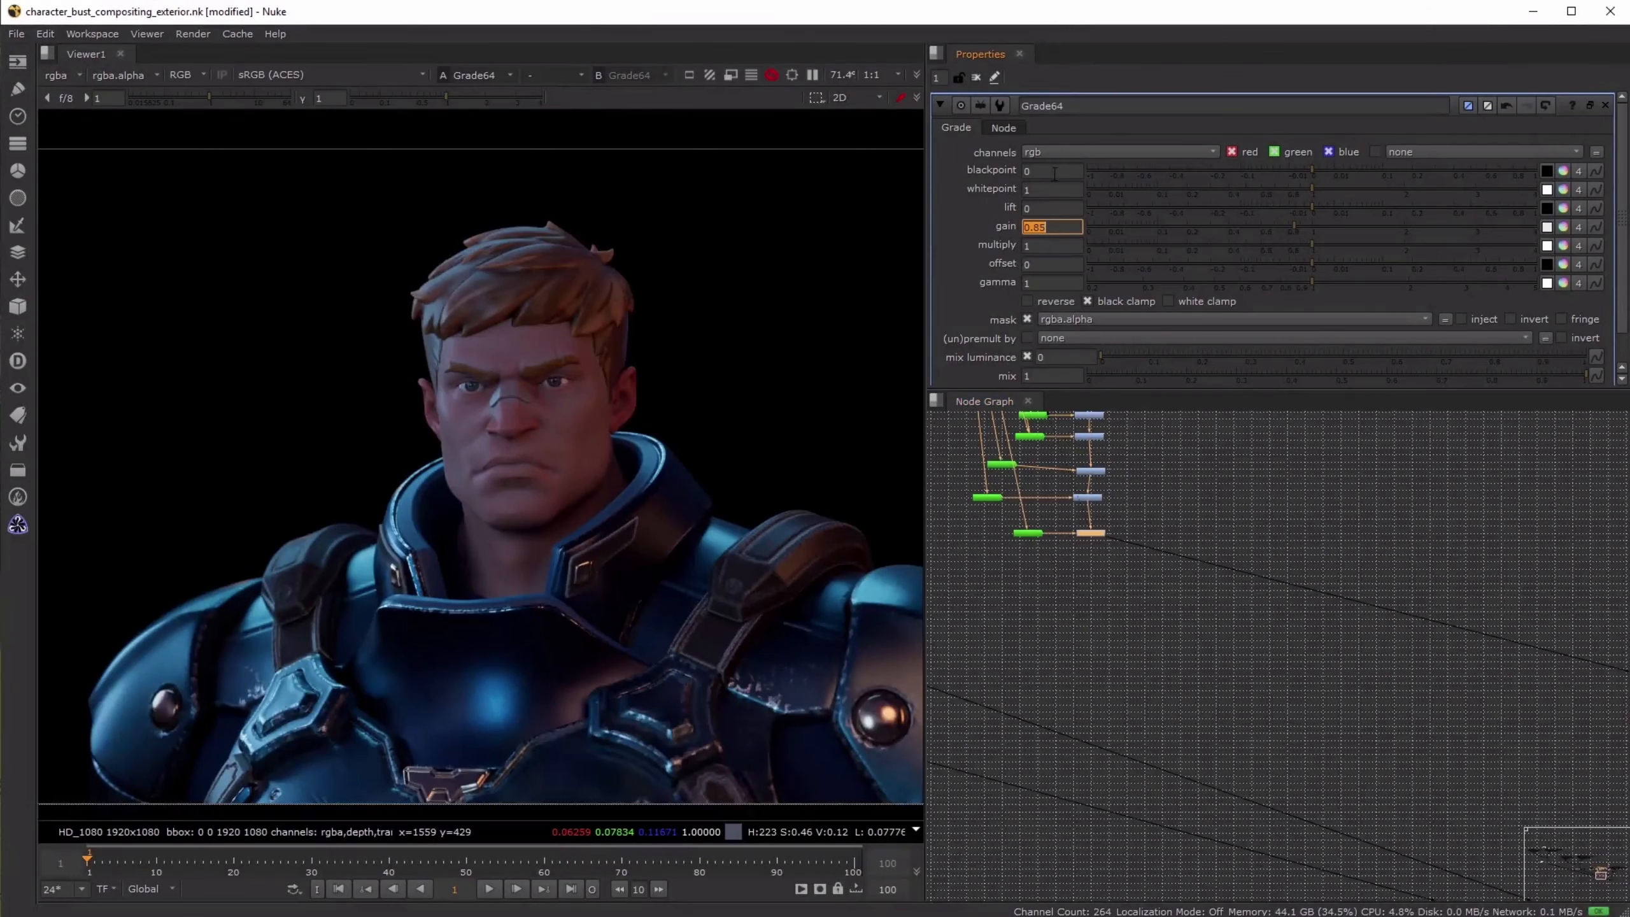
- Close the grade's settings and view the final night composite at Crop4
click(976, 77)
scroll(1252, 515, down, 5)
scroll(1373, 628, up, 5)
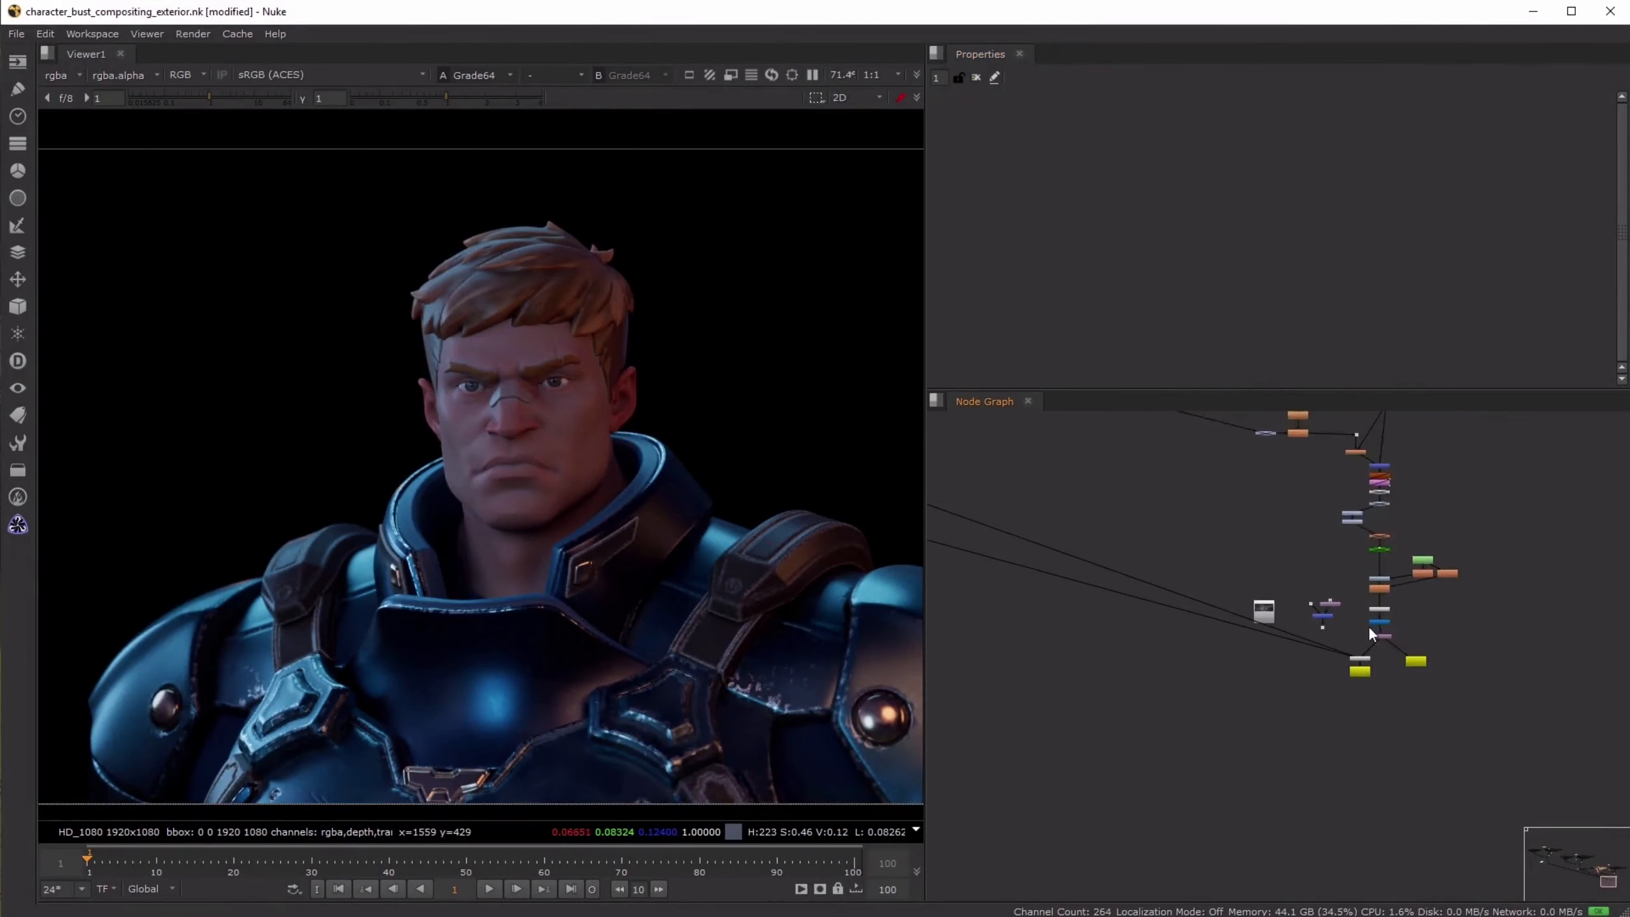
click(1377, 630)
key(1)
- Toggle Grade64 off and on to compare the strap grade's effect on the night composite
middle_drag(1199, 545, 1194, 634)
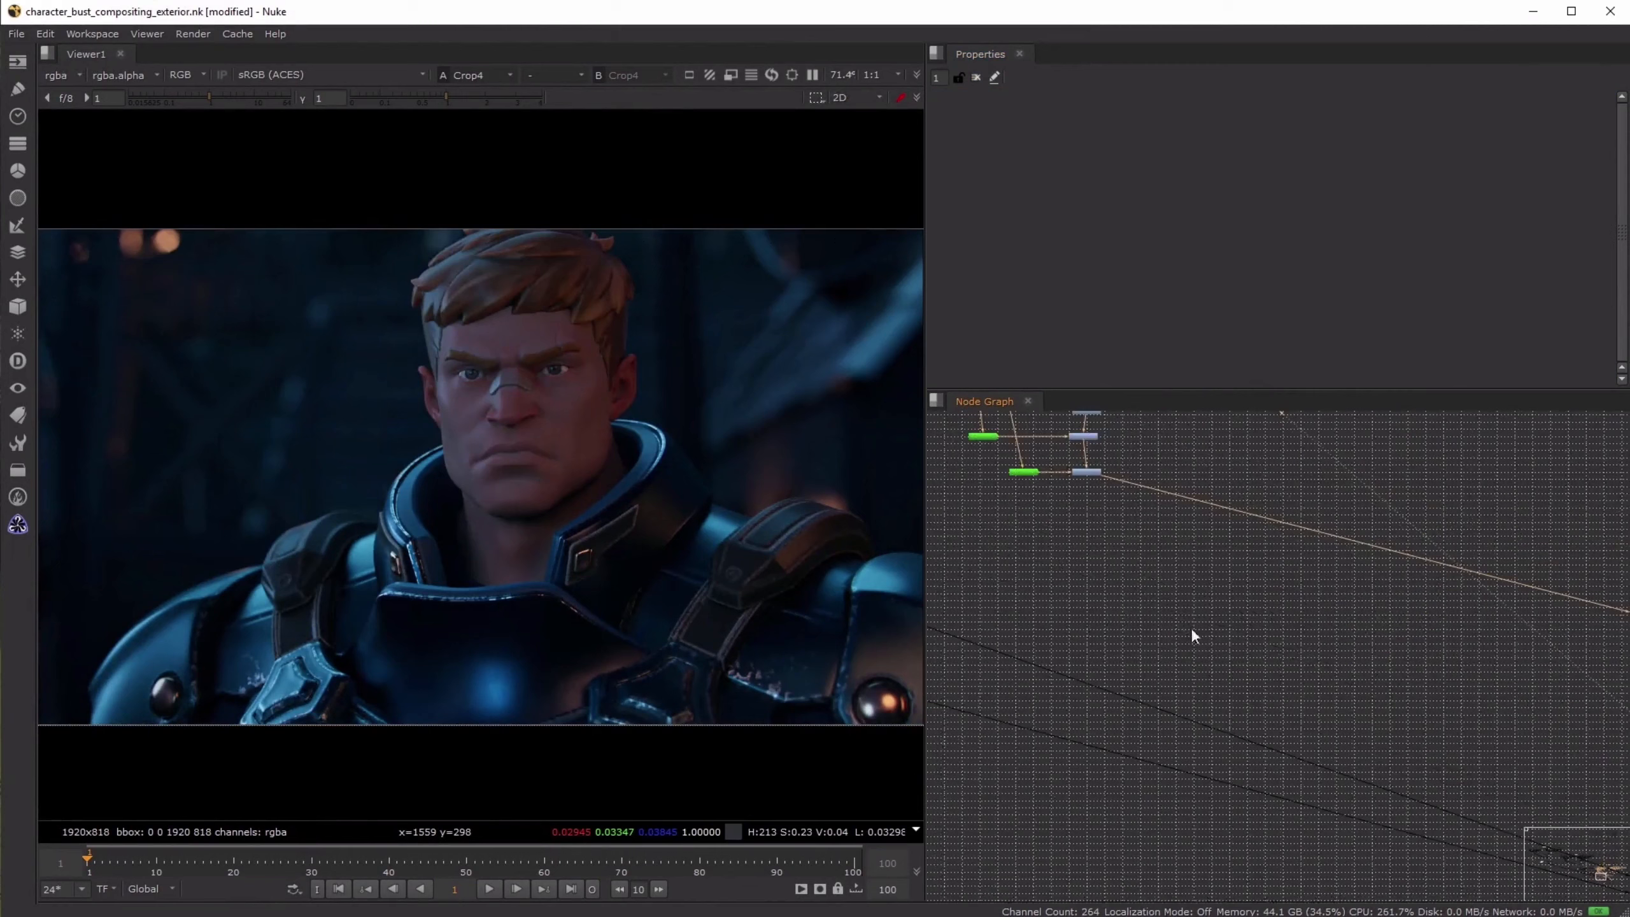
middle_drag(1065, 462, 1337, 660)
scroll(1337, 665, up, 3)
click(1381, 686)
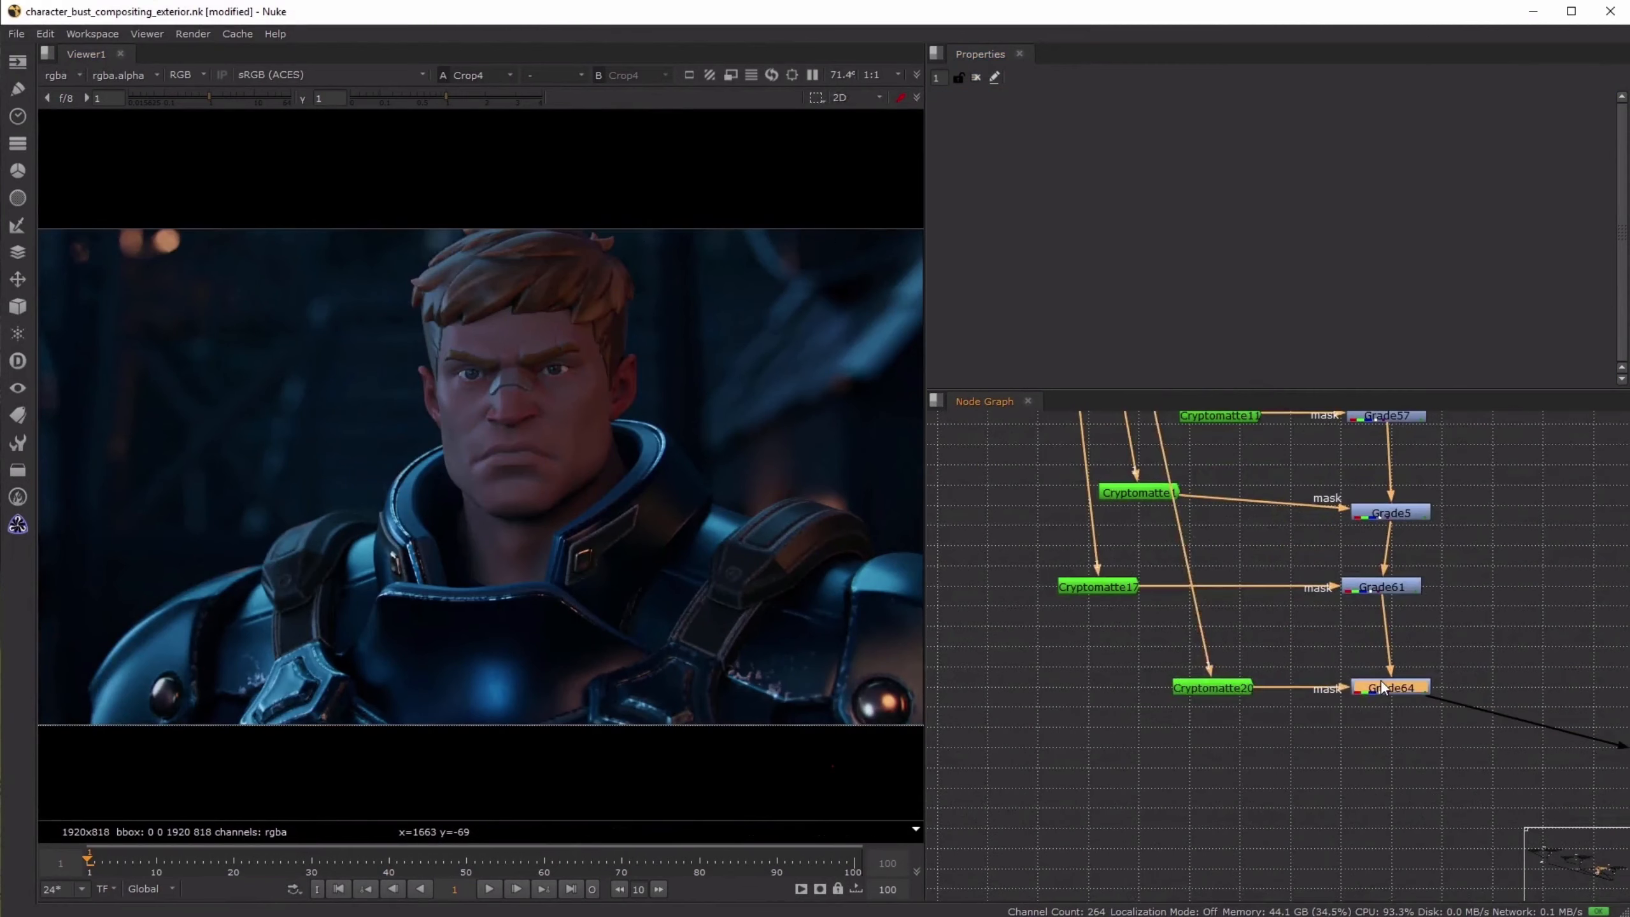
key(d)
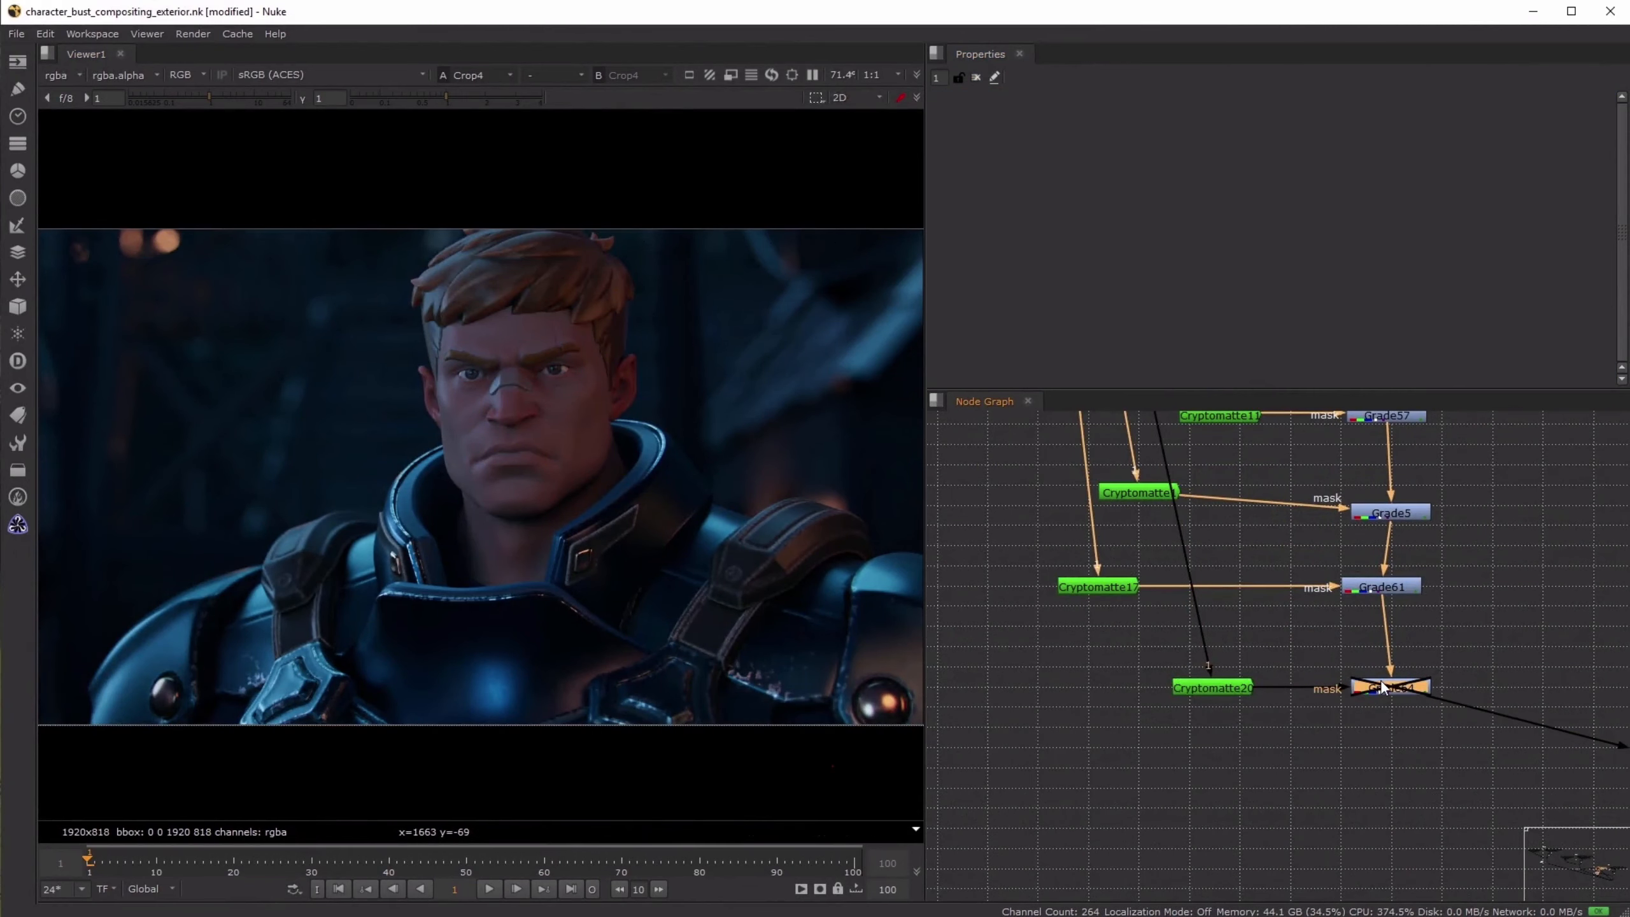
key(d)
key(d)
scroll(543, 567, up, 2)
key(d)
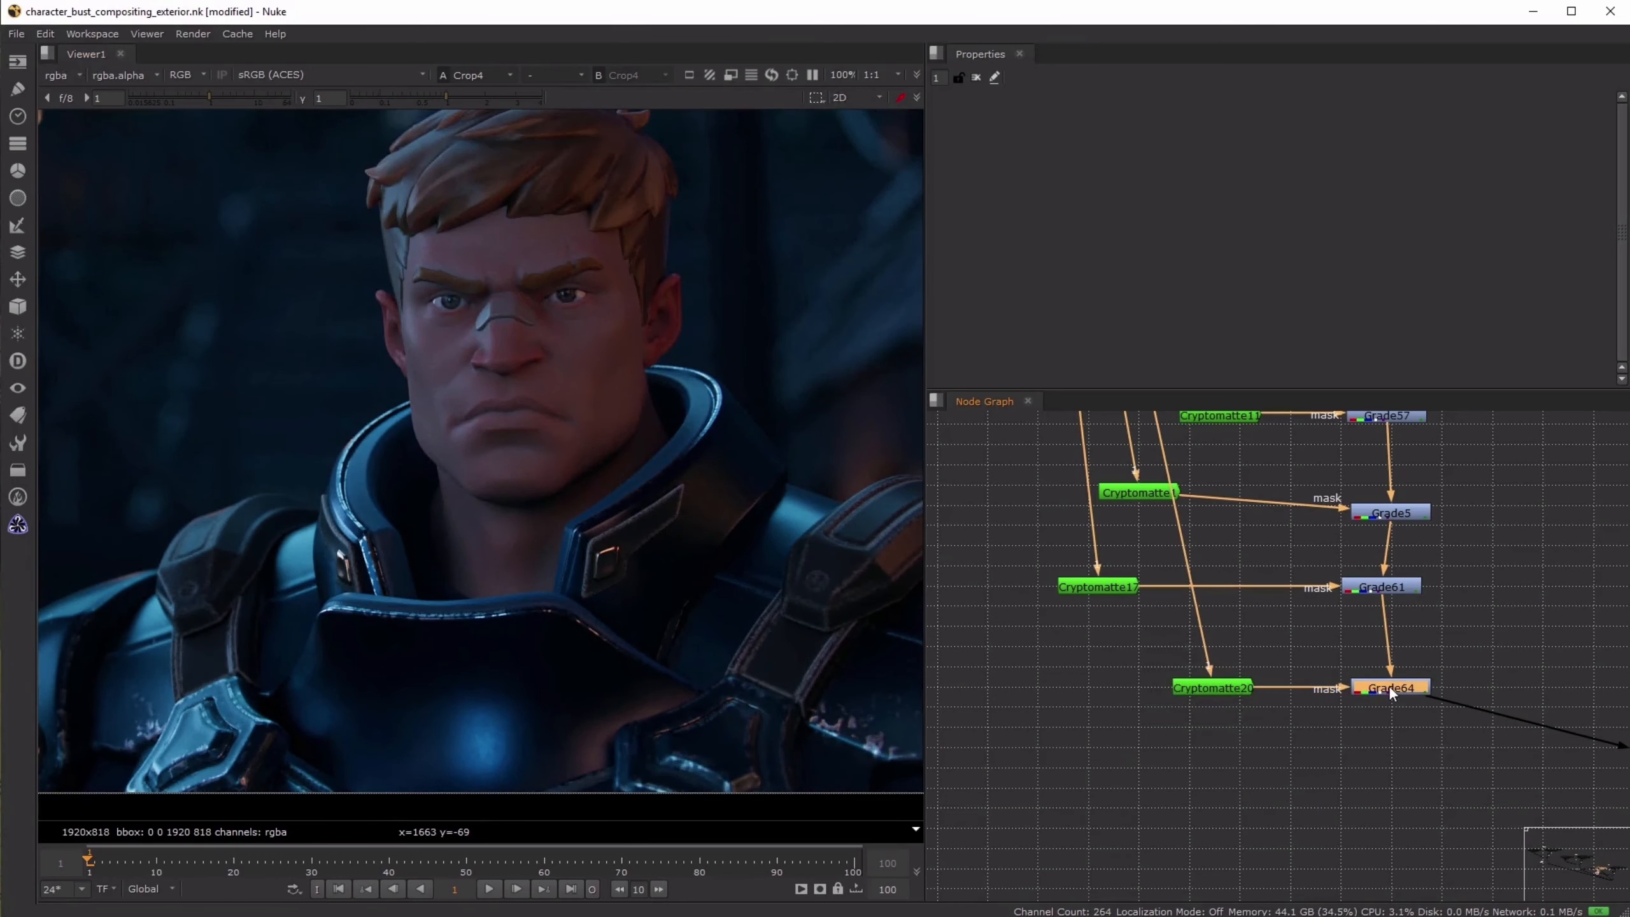
- Set the gain of the night strap grade to 0.9 and close its settings
double_click(1399, 691)
double_click(1034, 227)
text(0.9)
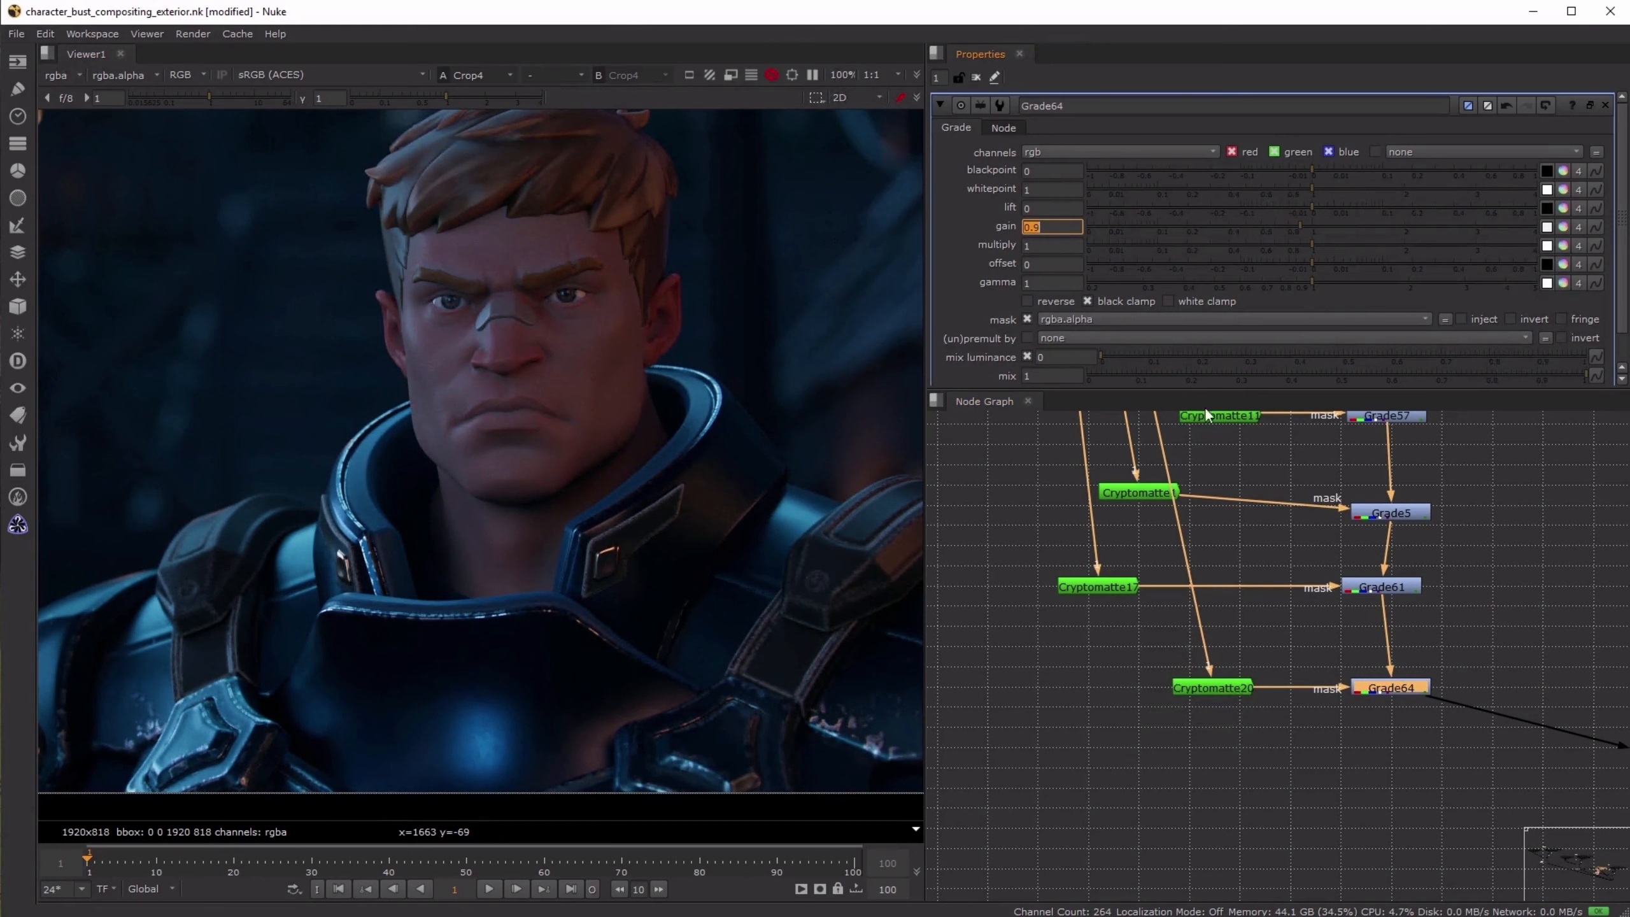
click(1473, 557)
click(976, 78)
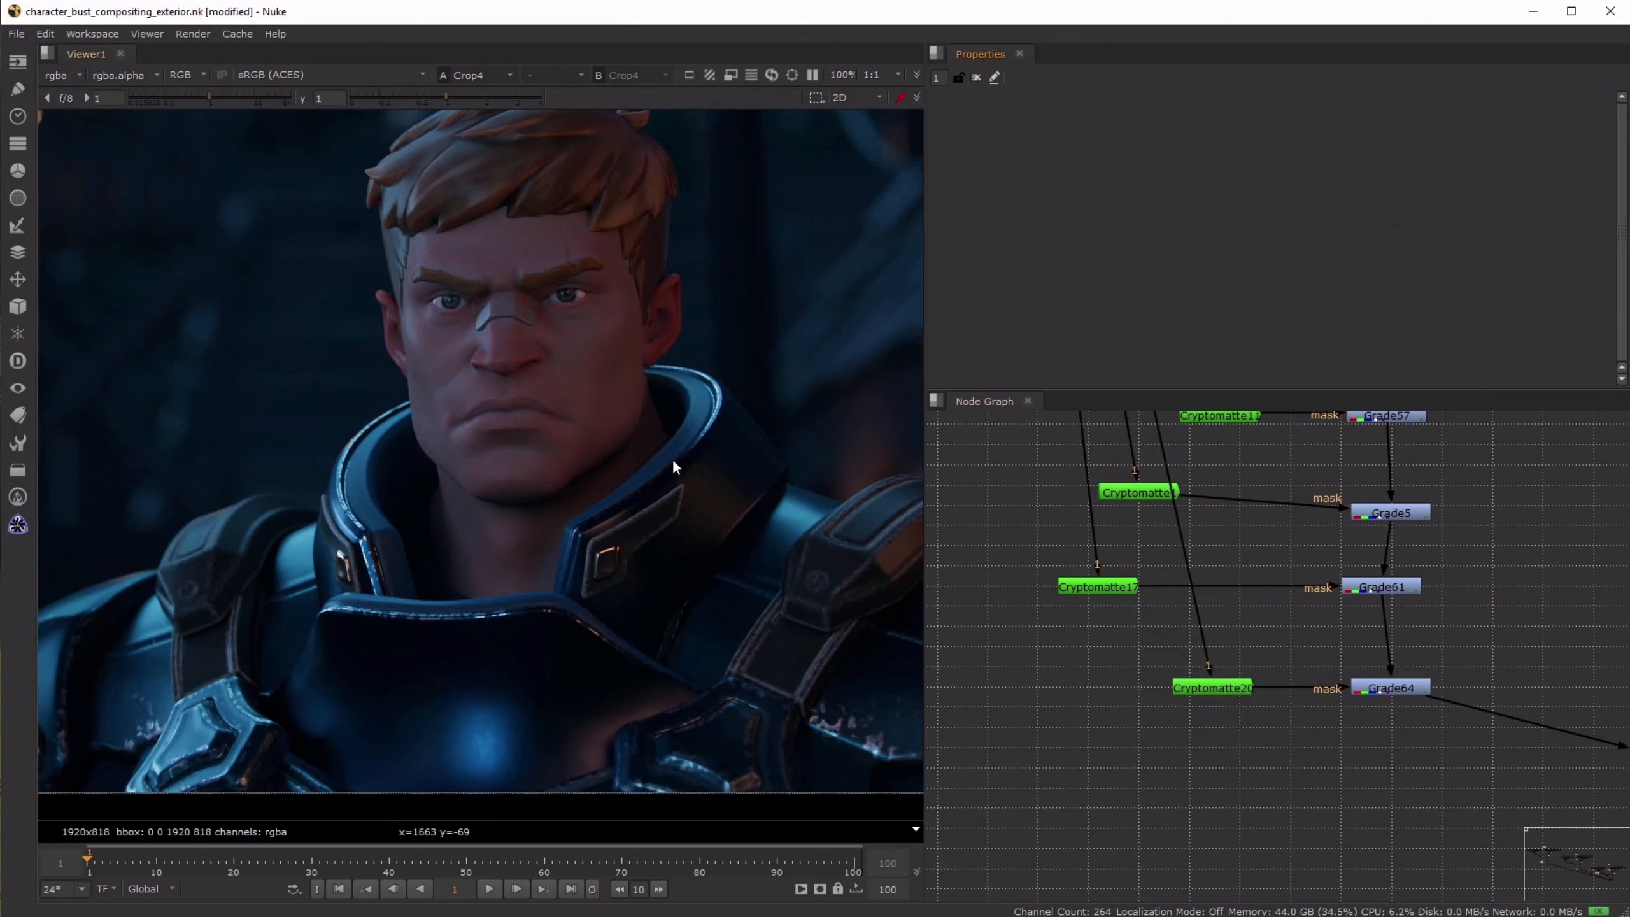
- Examine the collar, face and eye reflections in the night composite up close
scroll(329, 573, up, 5)
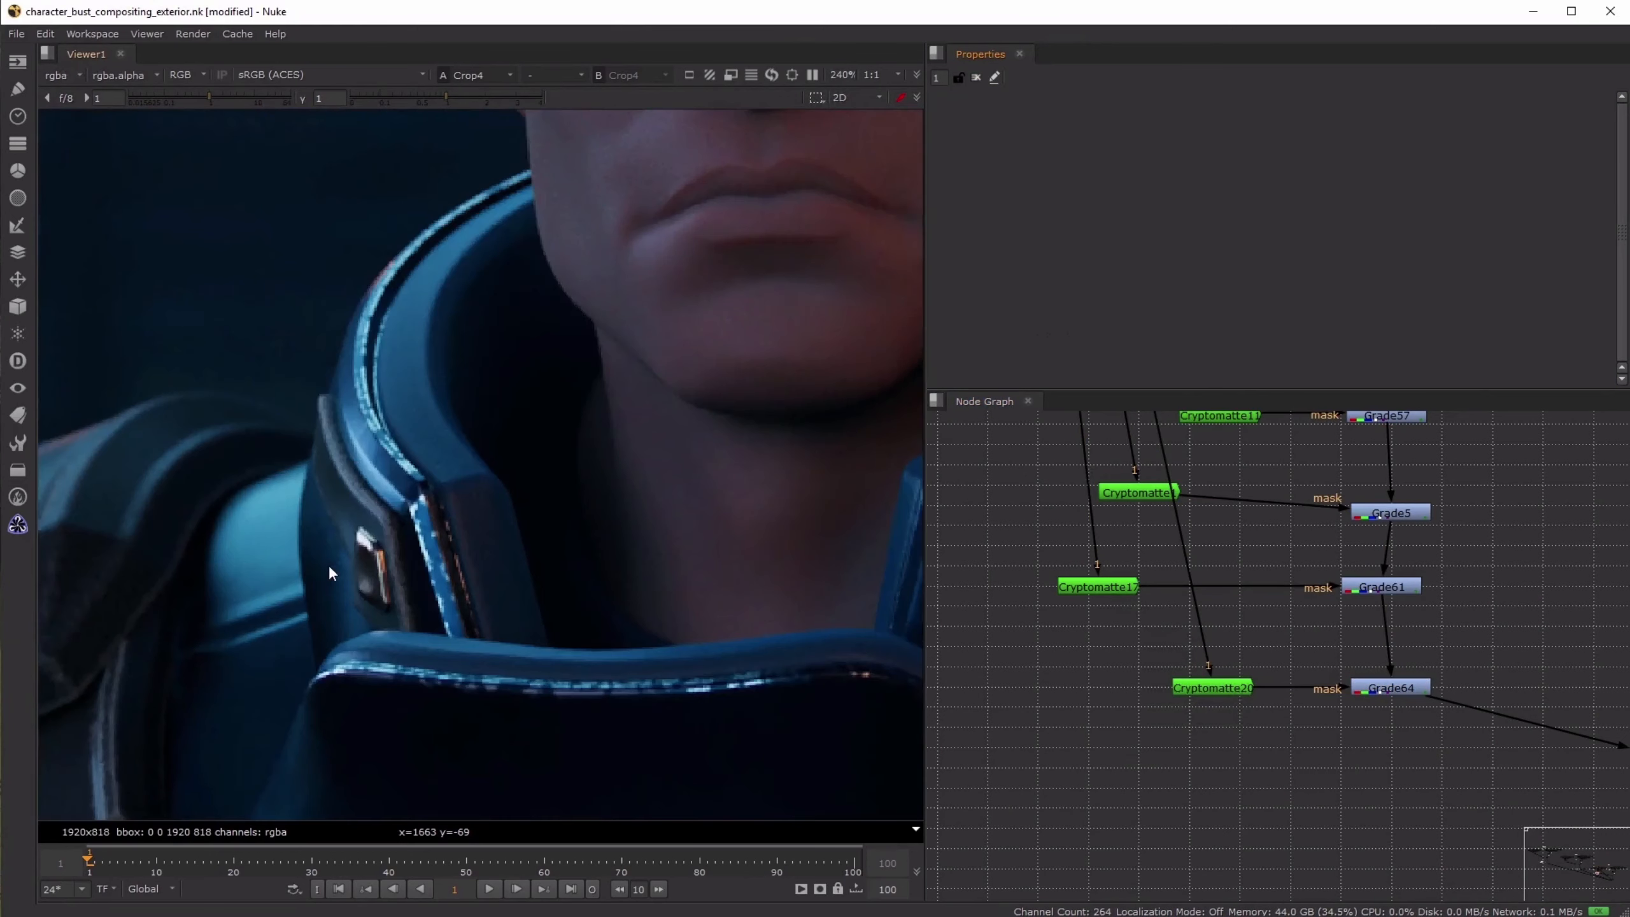
middle_drag(672, 602, 590, 529)
middle_drag(633, 414, 469, 793)
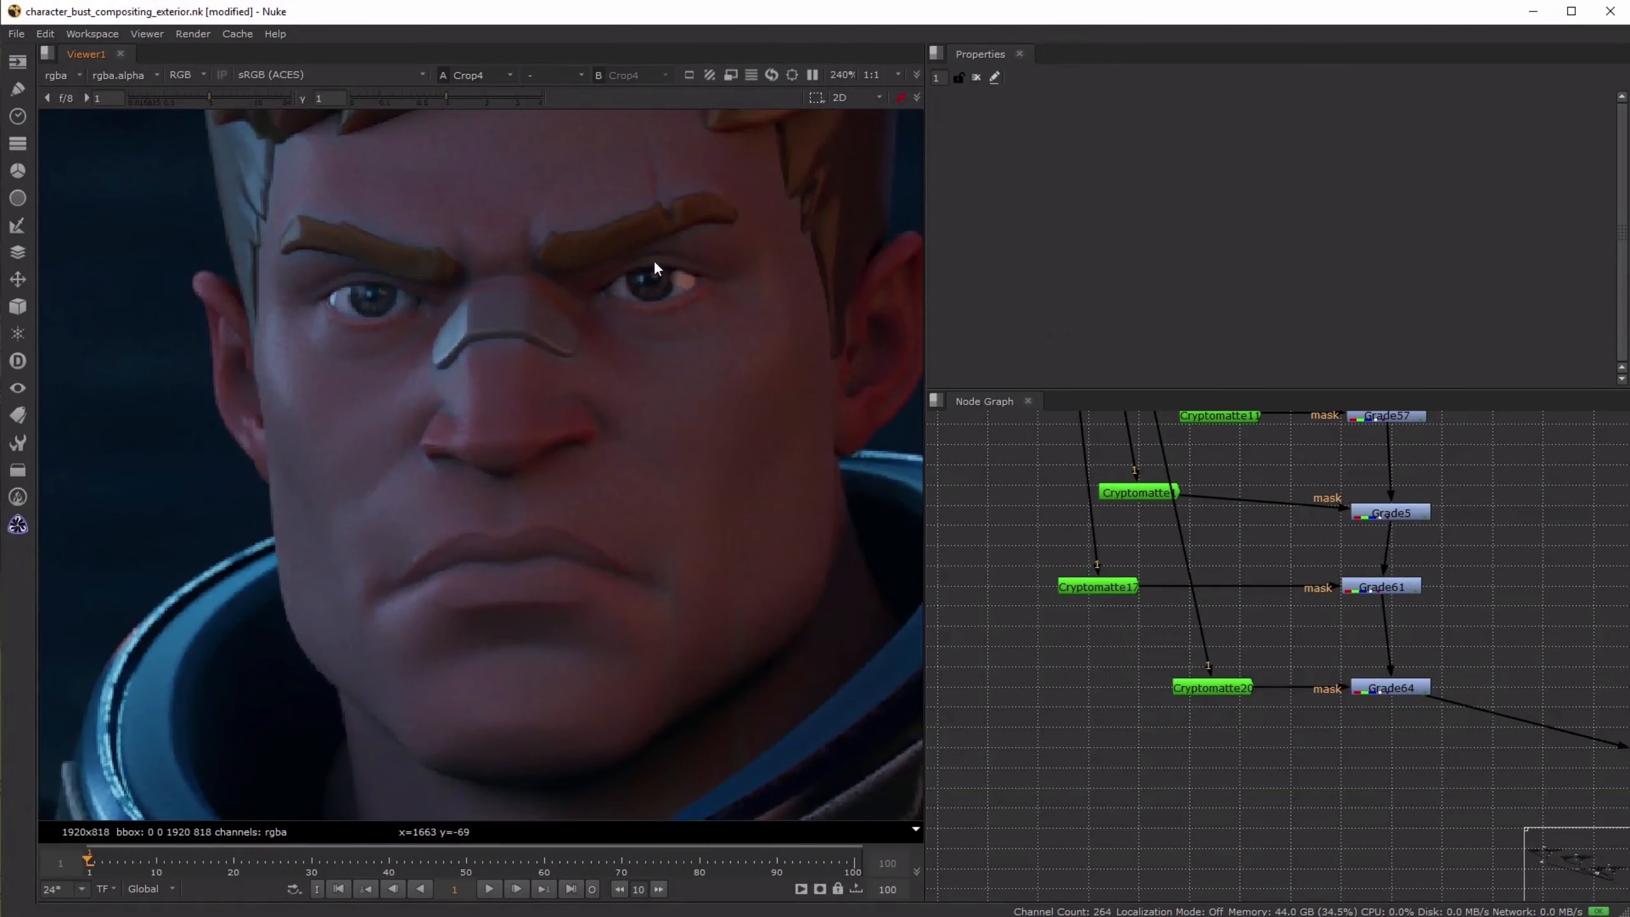
scroll(680, 279, up, 4)
middle_drag(232, 359, 399, 383)
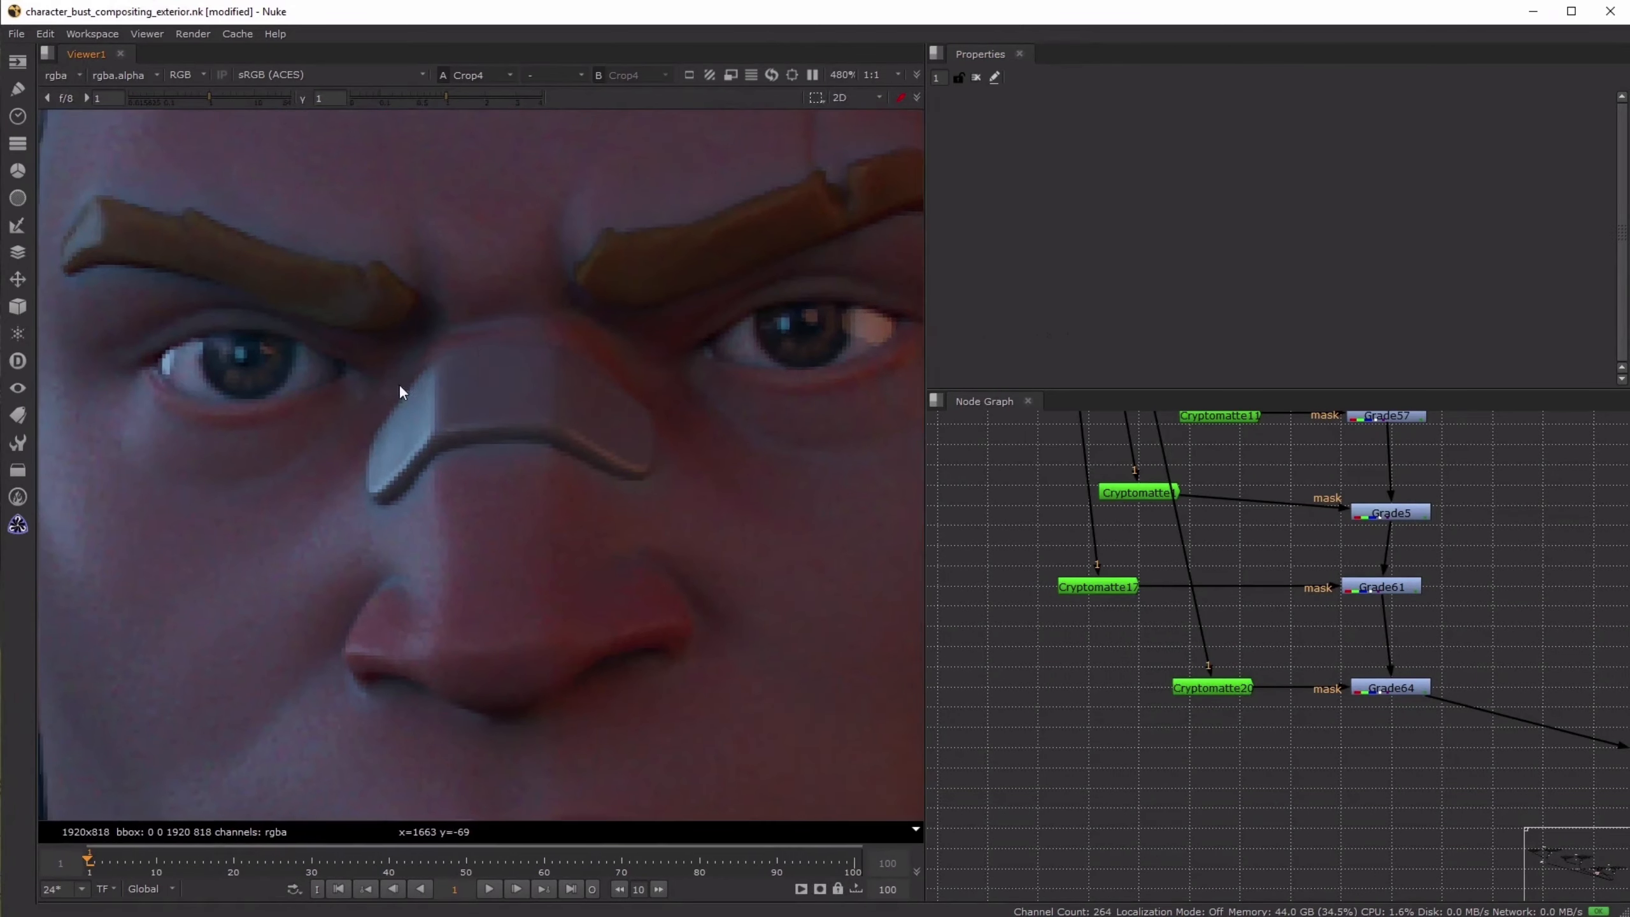
middle_drag(824, 337, 620, 423)
- View the Shuffle160, Shuffle157 and Shuffle156 light passes to identify which one lights the character's eye
scroll(1172, 538, down, 5)
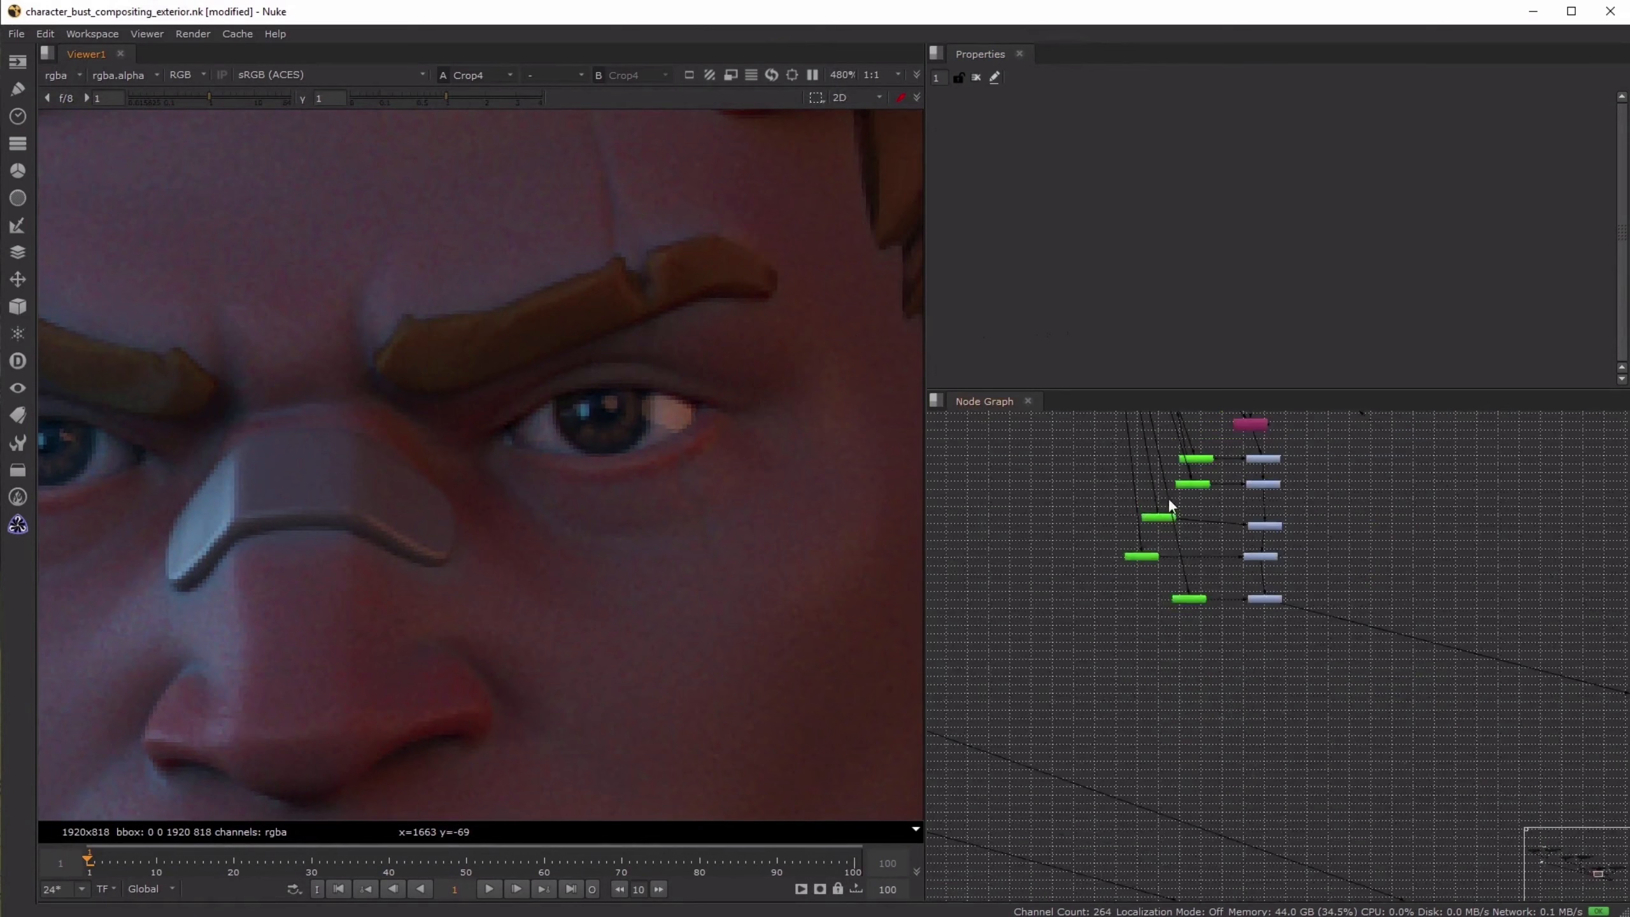
middle_drag(1166, 500, 1303, 751)
click(1164, 487)
key(1)
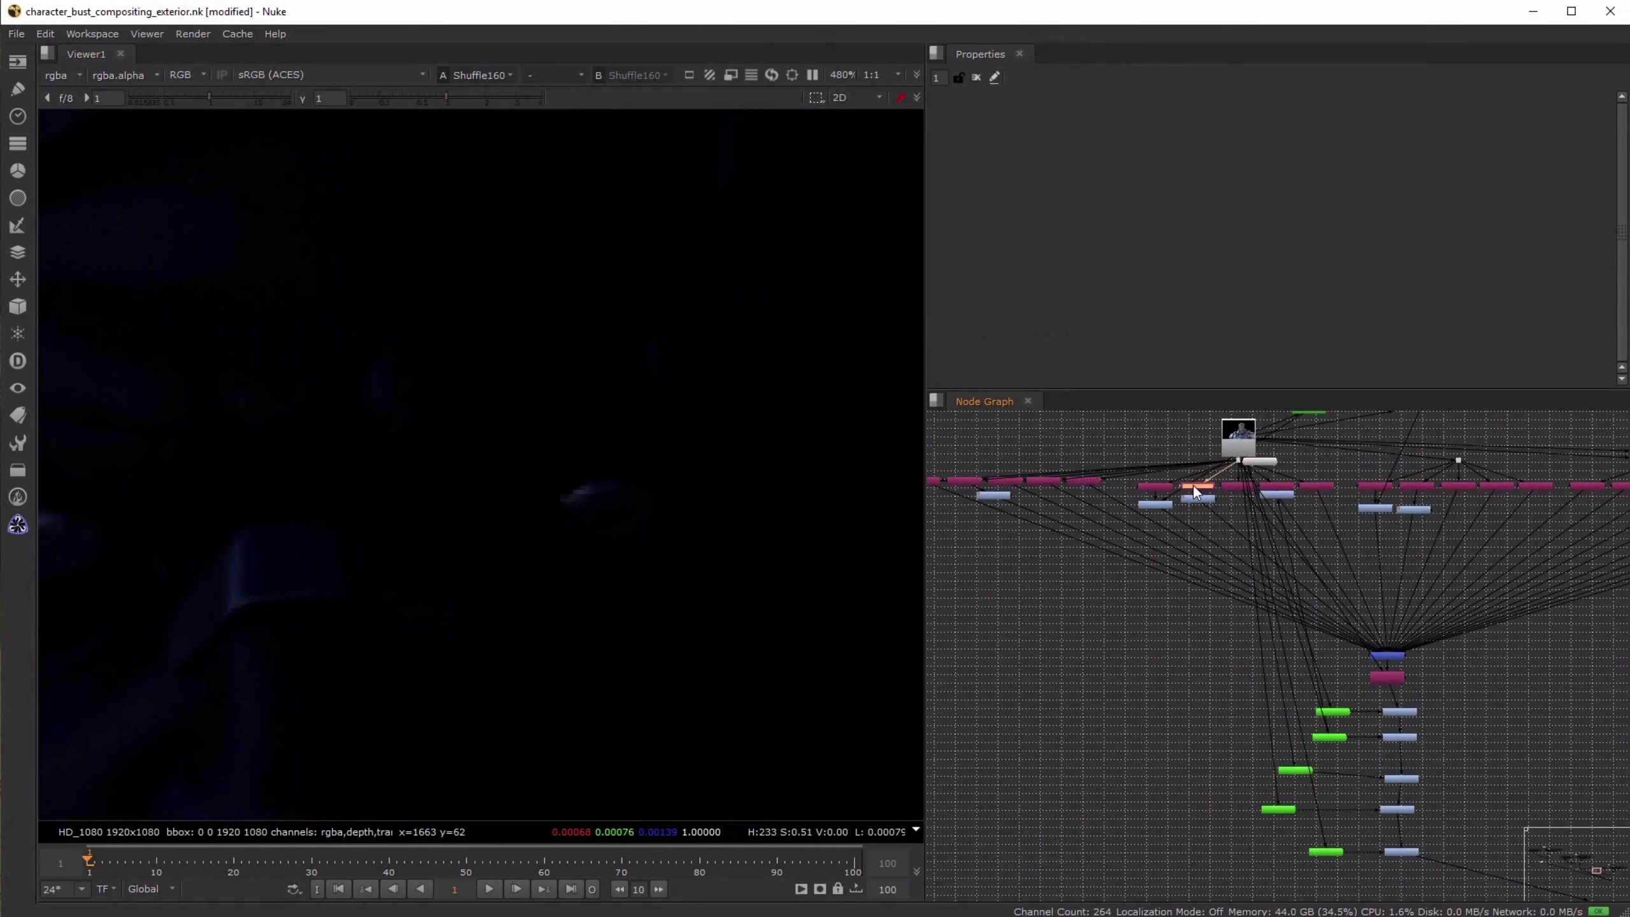
click(1276, 487)
key(1)
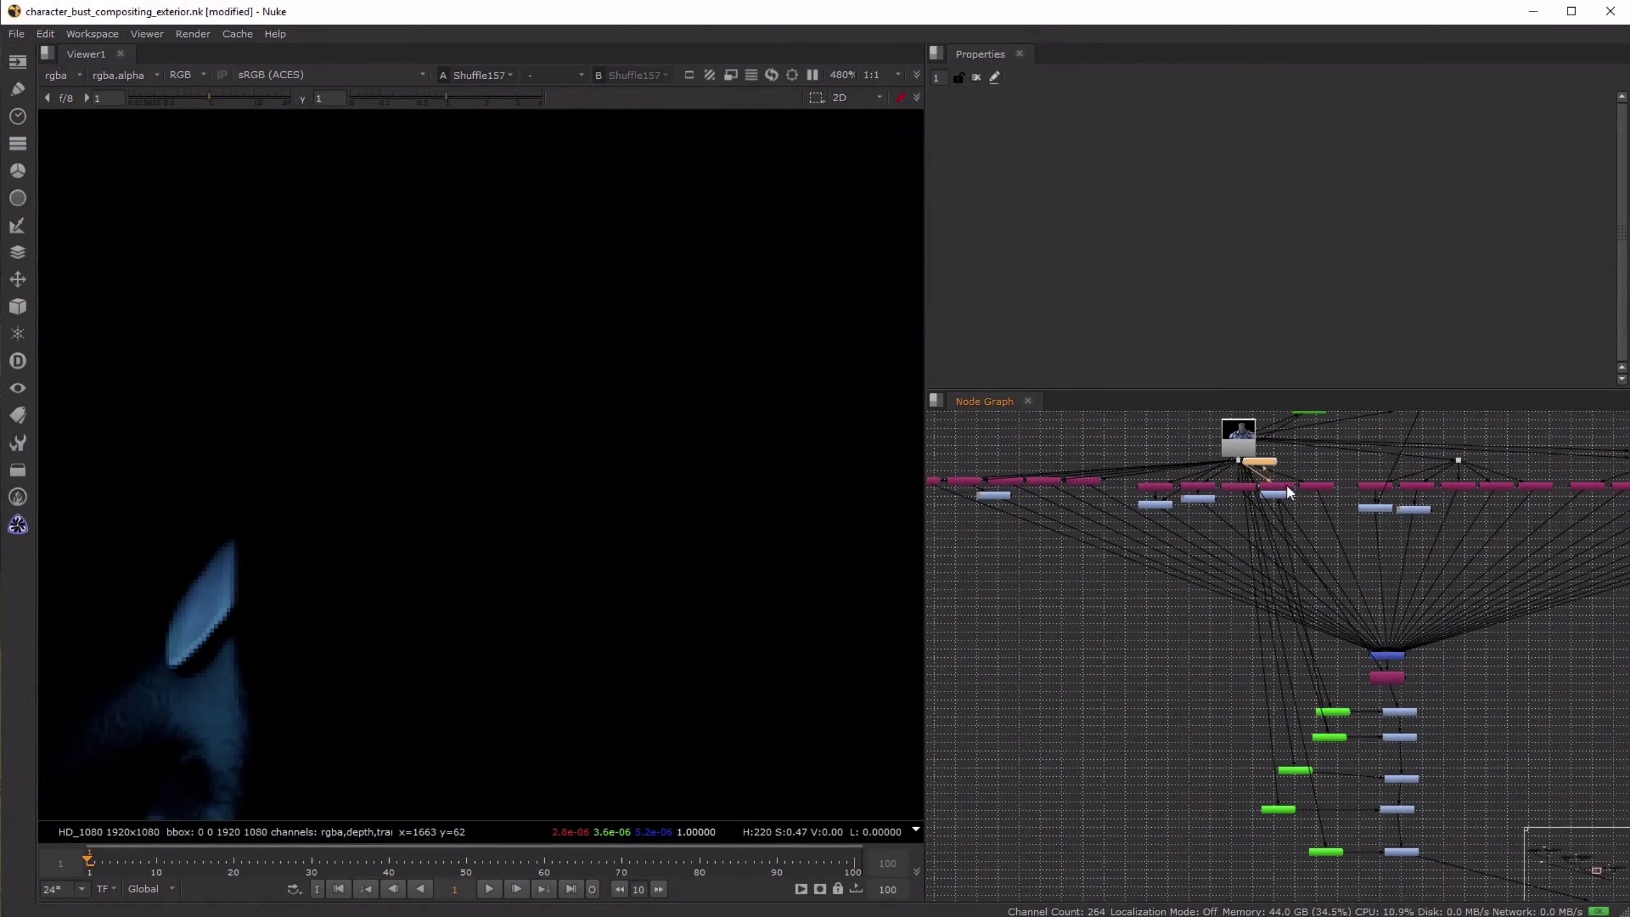
click(1315, 485)
key(1)
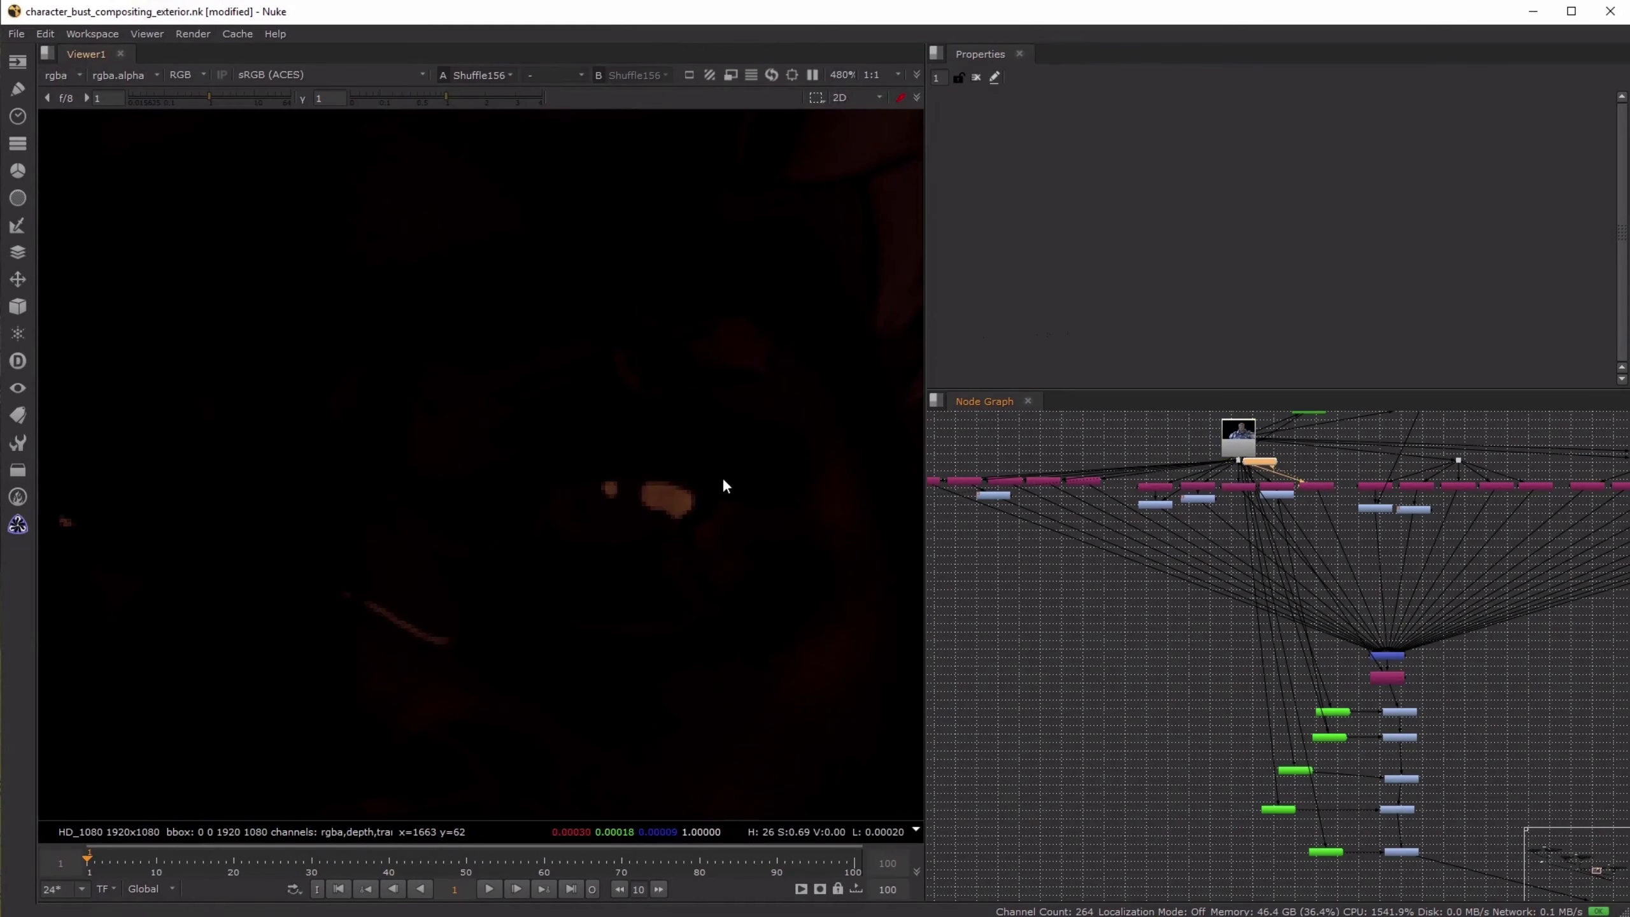
scroll(714, 498, down, 4)
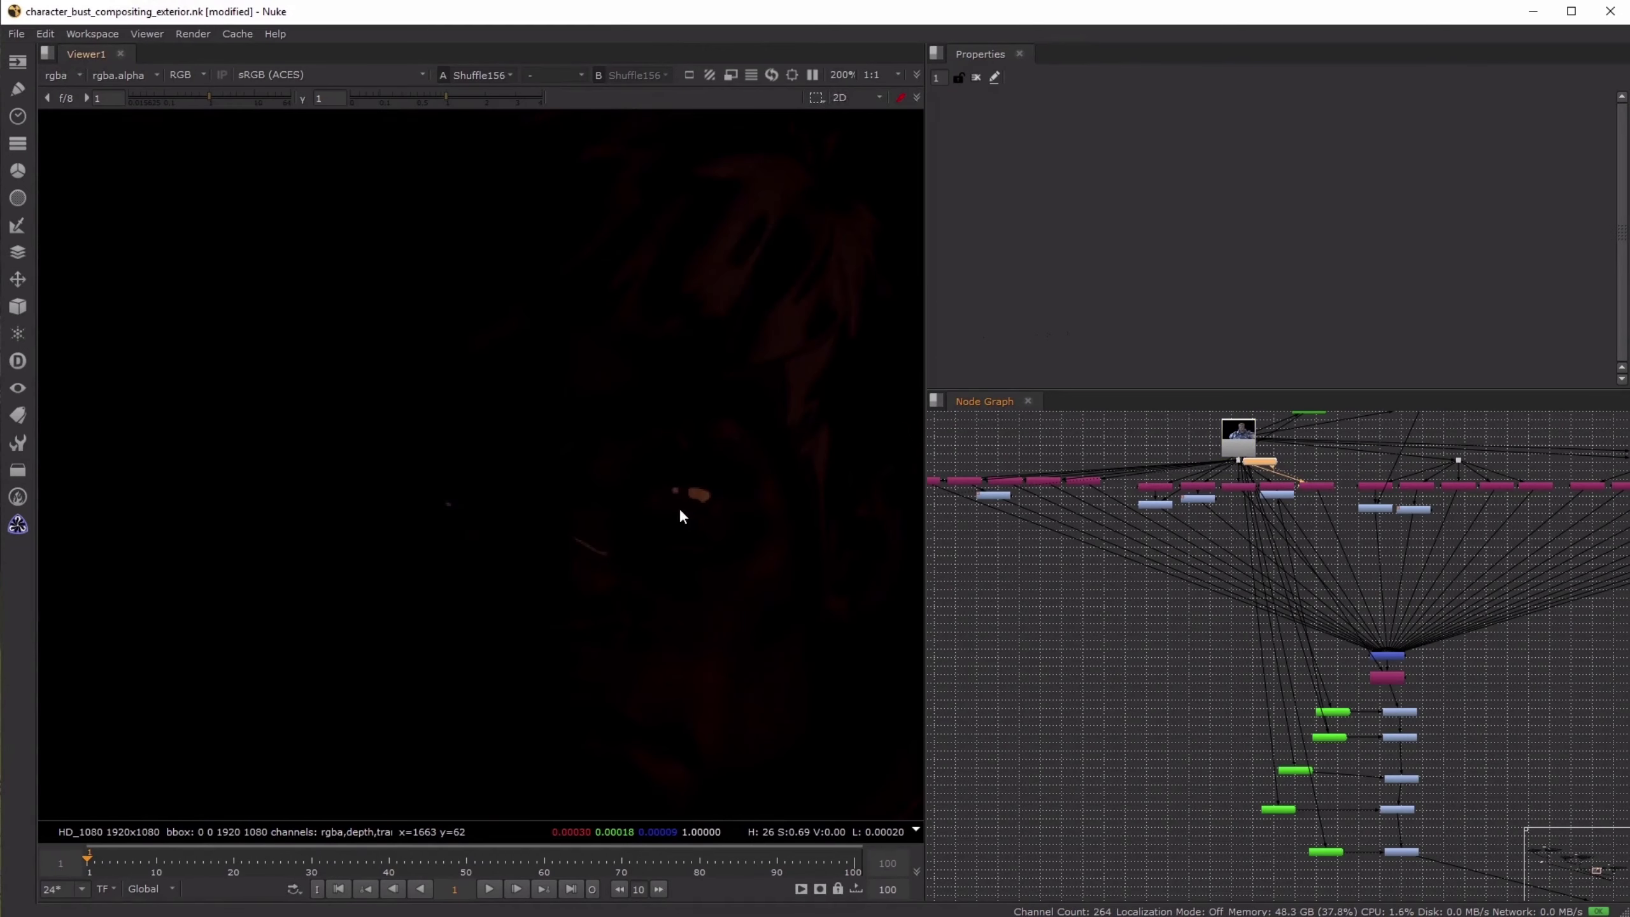
scroll(593, 494, up, 5)
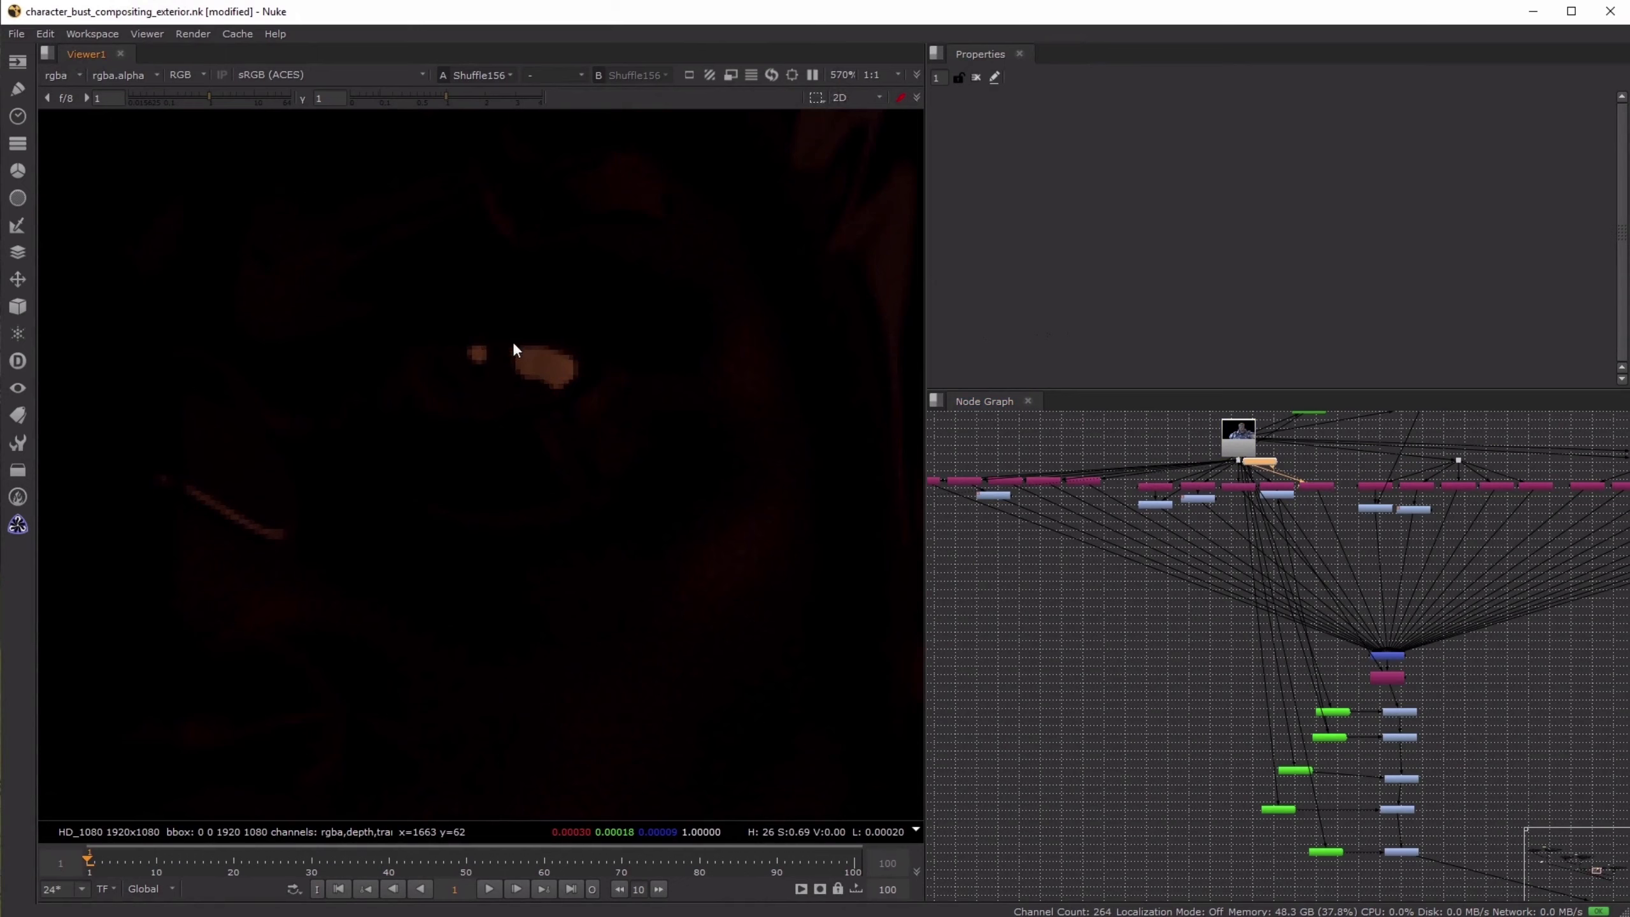
- Add a Grade node directly after Shuffle156
scroll(1343, 495, up, 4)
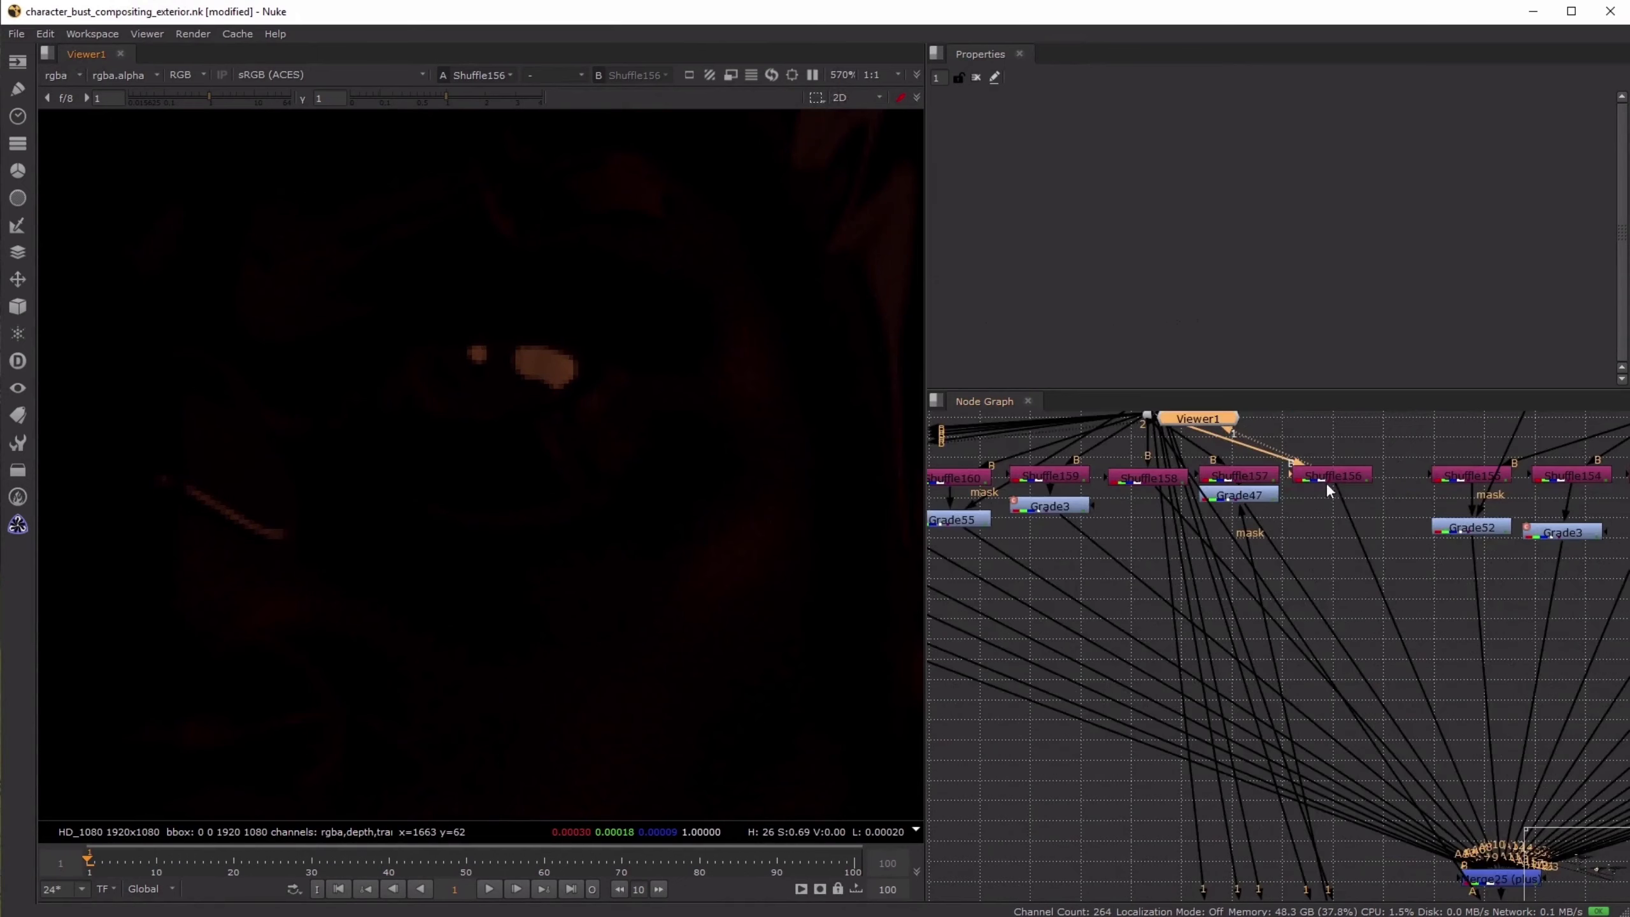
key(g)
middle_drag(1365, 478, 1342, 698)
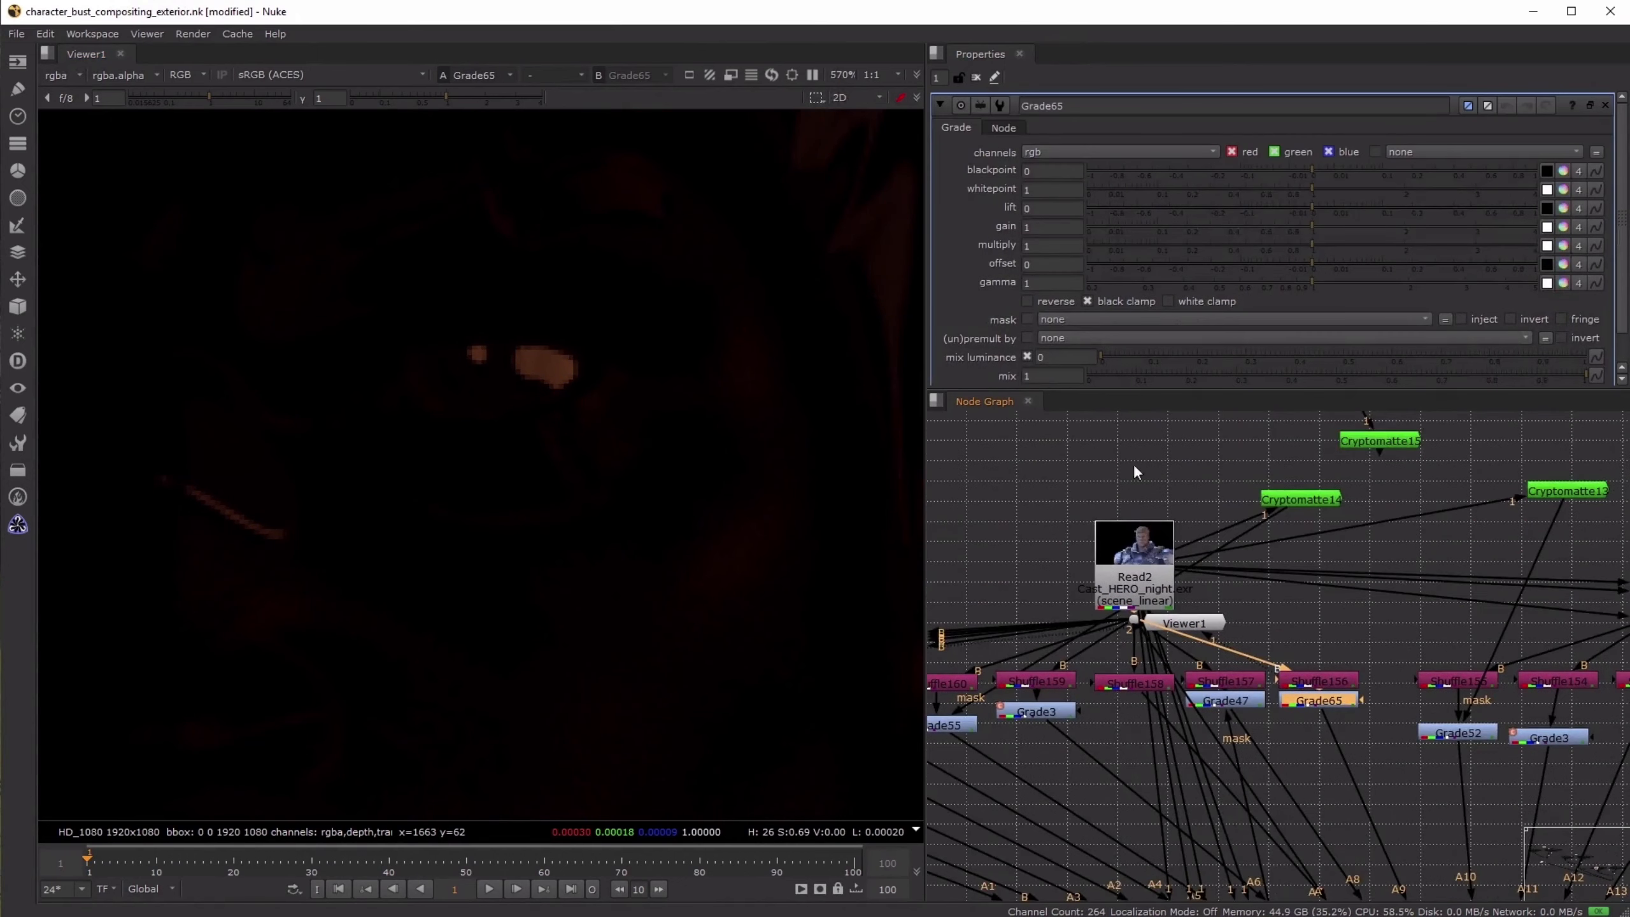
- Add a Cryptomatte node above the night character render
middle_drag(1163, 453, 1207, 562)
key(Tab)
text(cry)
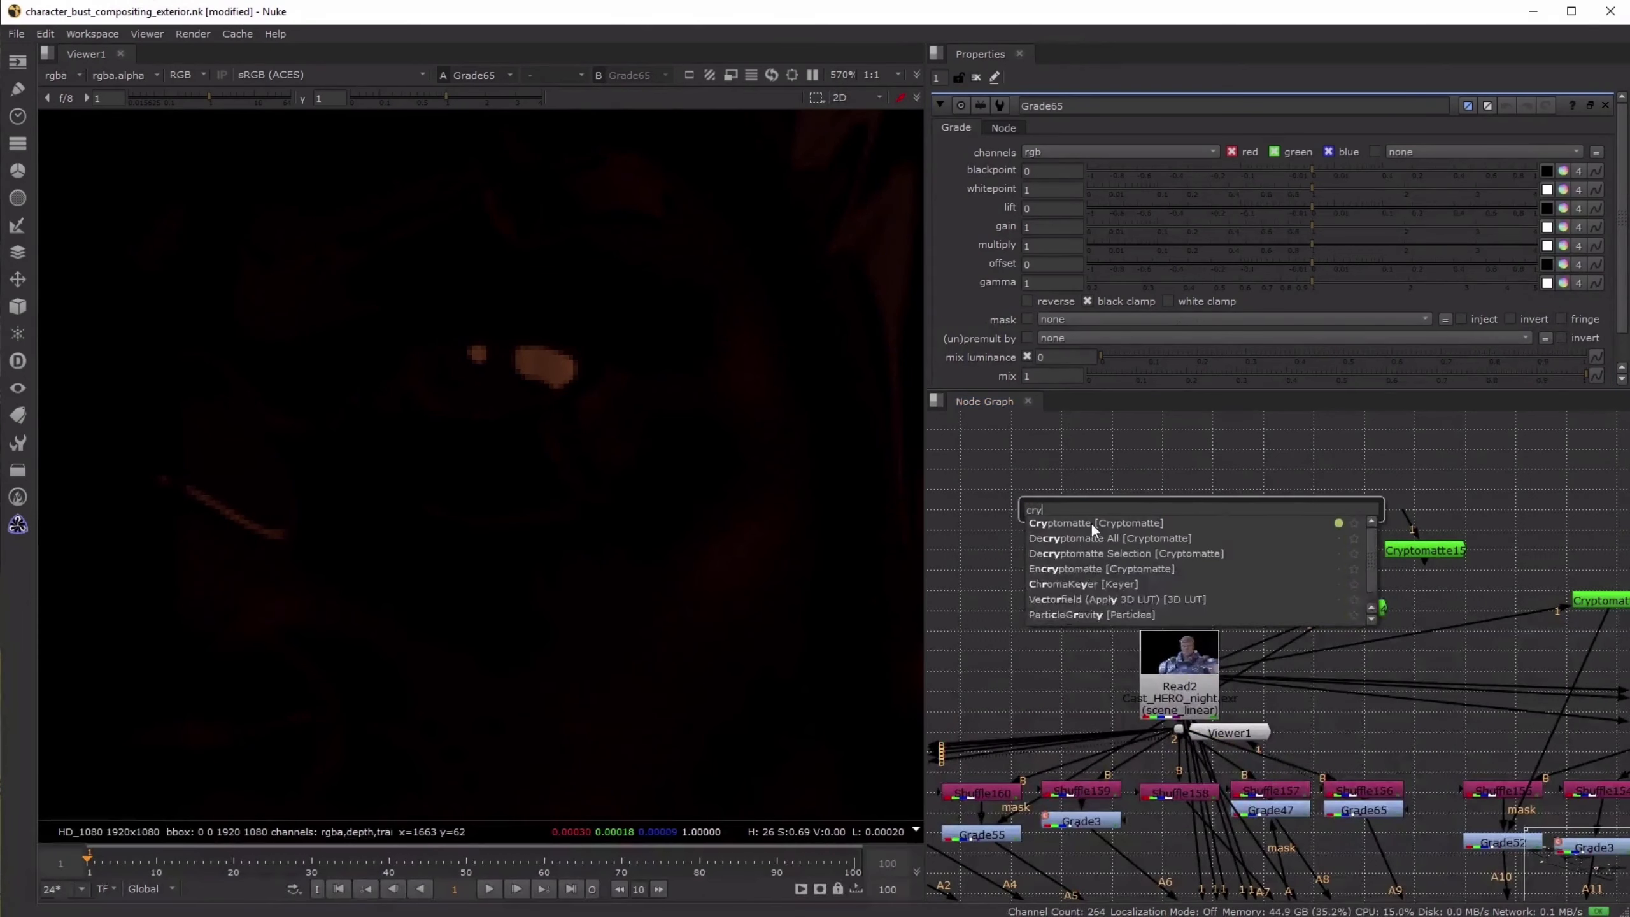
click(1090, 523)
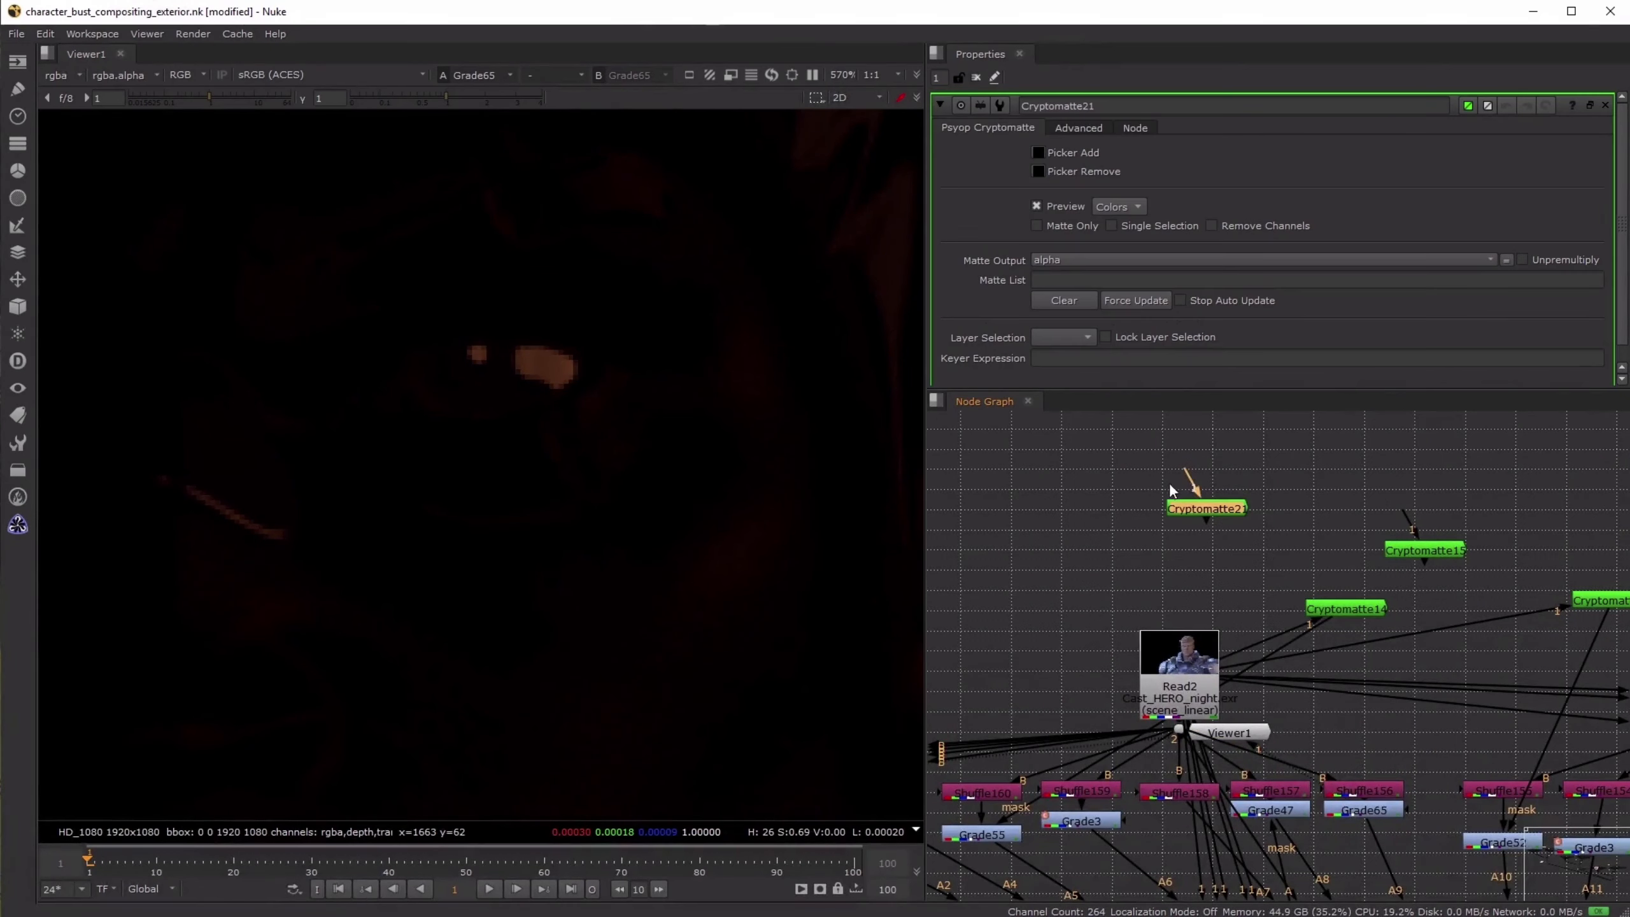
- View the Read2 night render close up on the eyes and disable the new unconnected Cryptomatte
click(1085, 479)
scroll(498, 483, down, 3)
scroll(1189, 716, down, 3)
click(1187, 711)
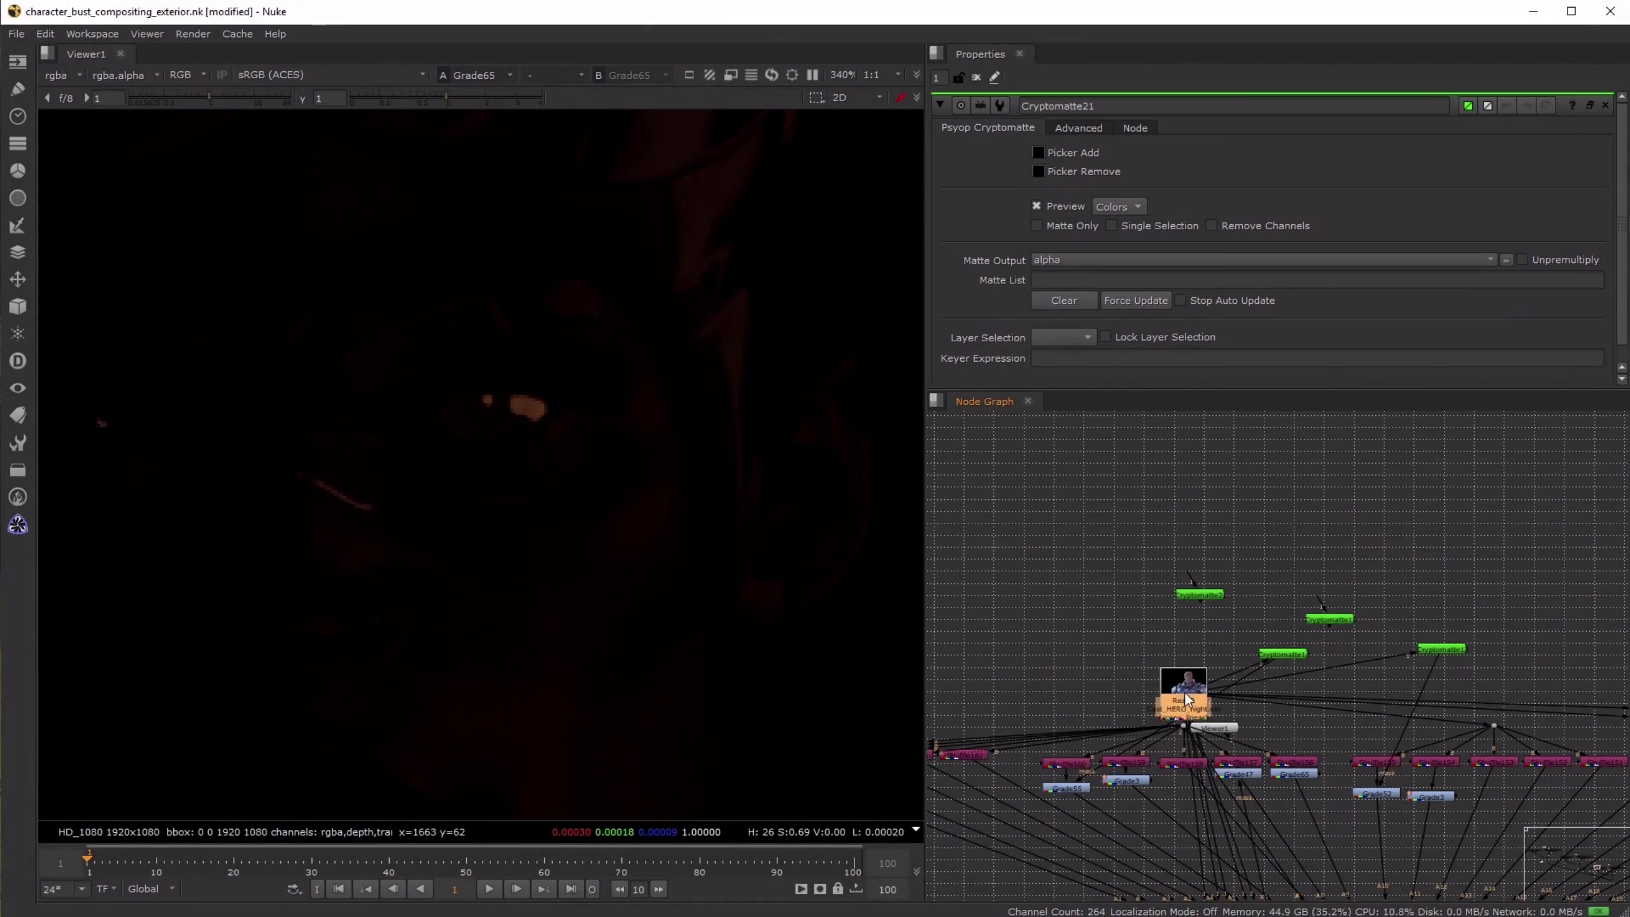
key(1)
scroll(488, 416, up, 3)
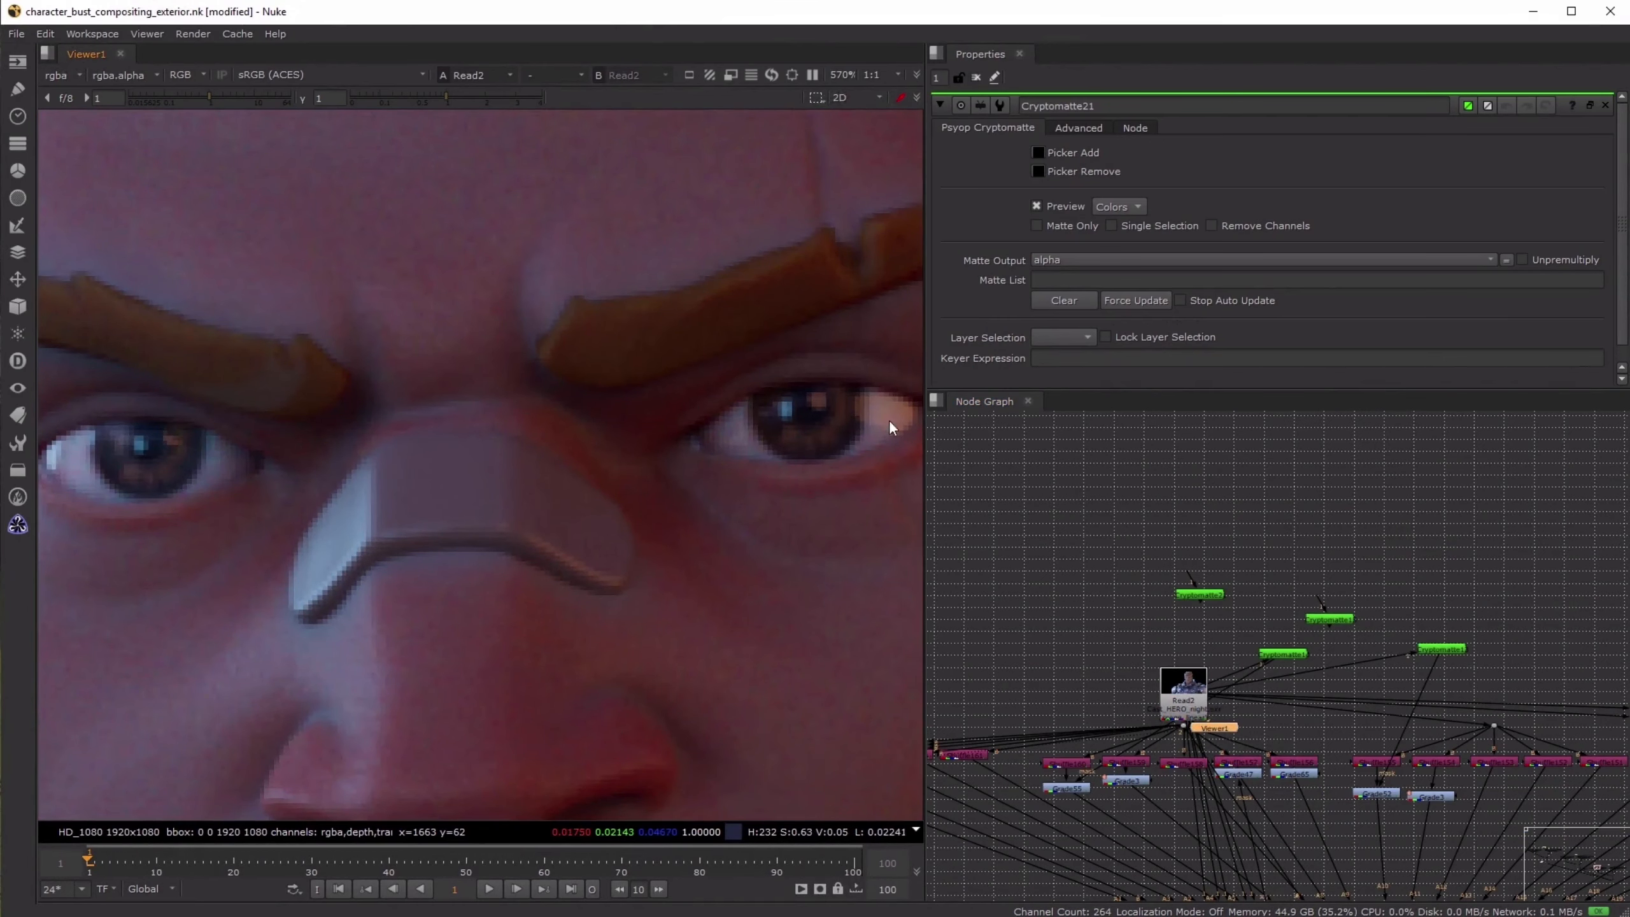
drag(1199, 594, 1204, 546)
key(d)
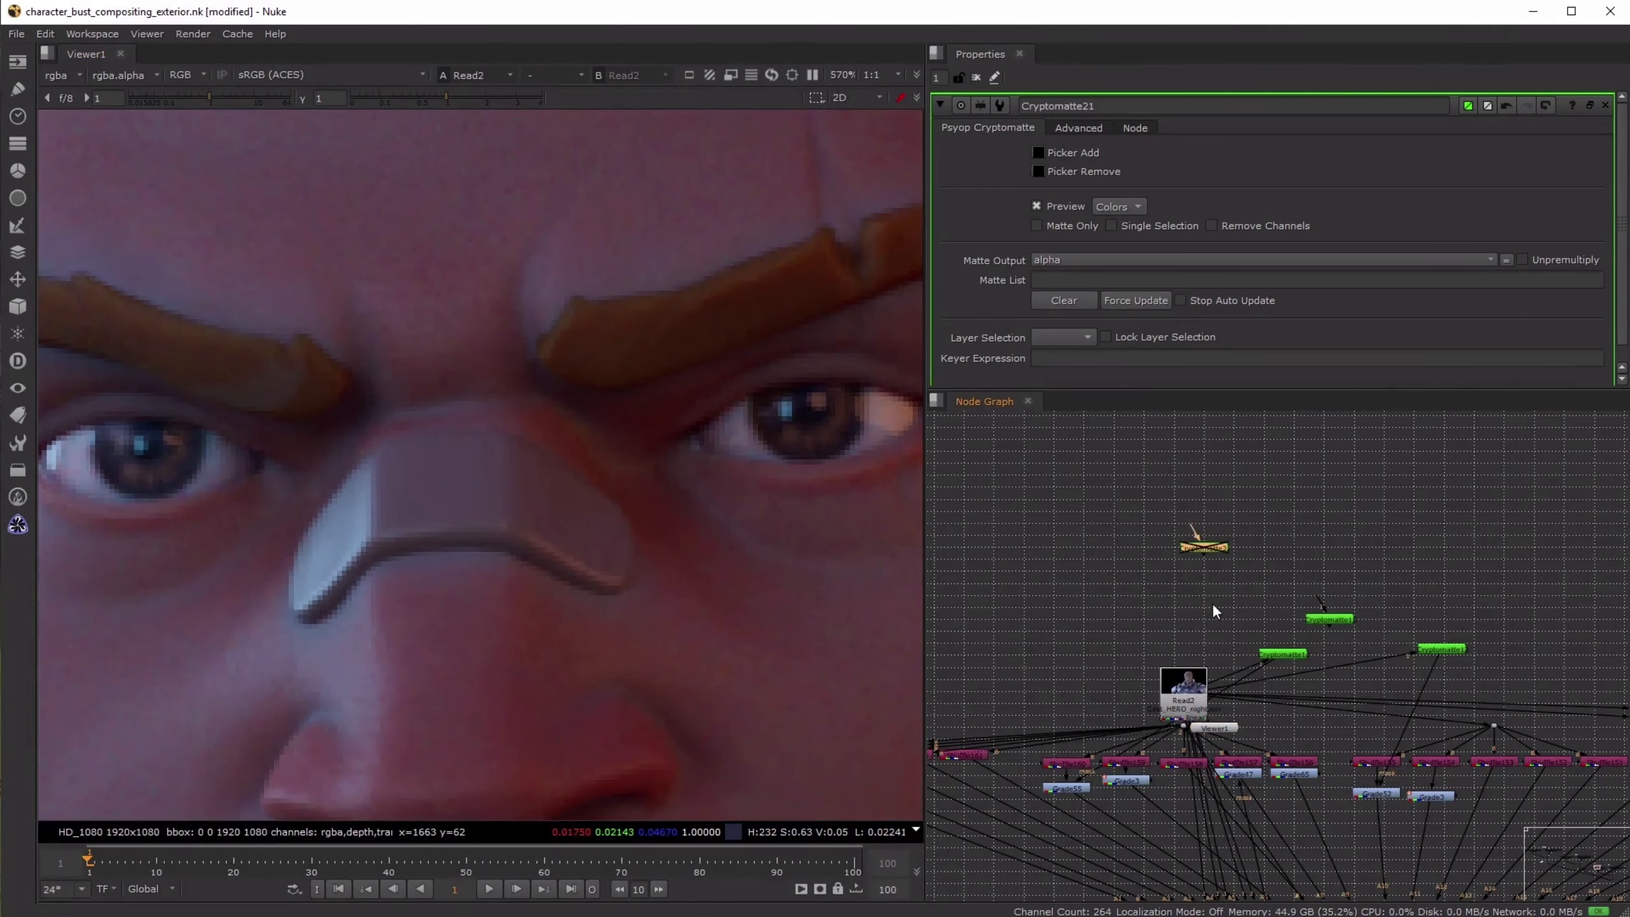
- Add a Roto node beside Read2 and connect it as the mask of the grade under Shuffle156
key(o)
middle_drag(1275, 703, 1235, 599)
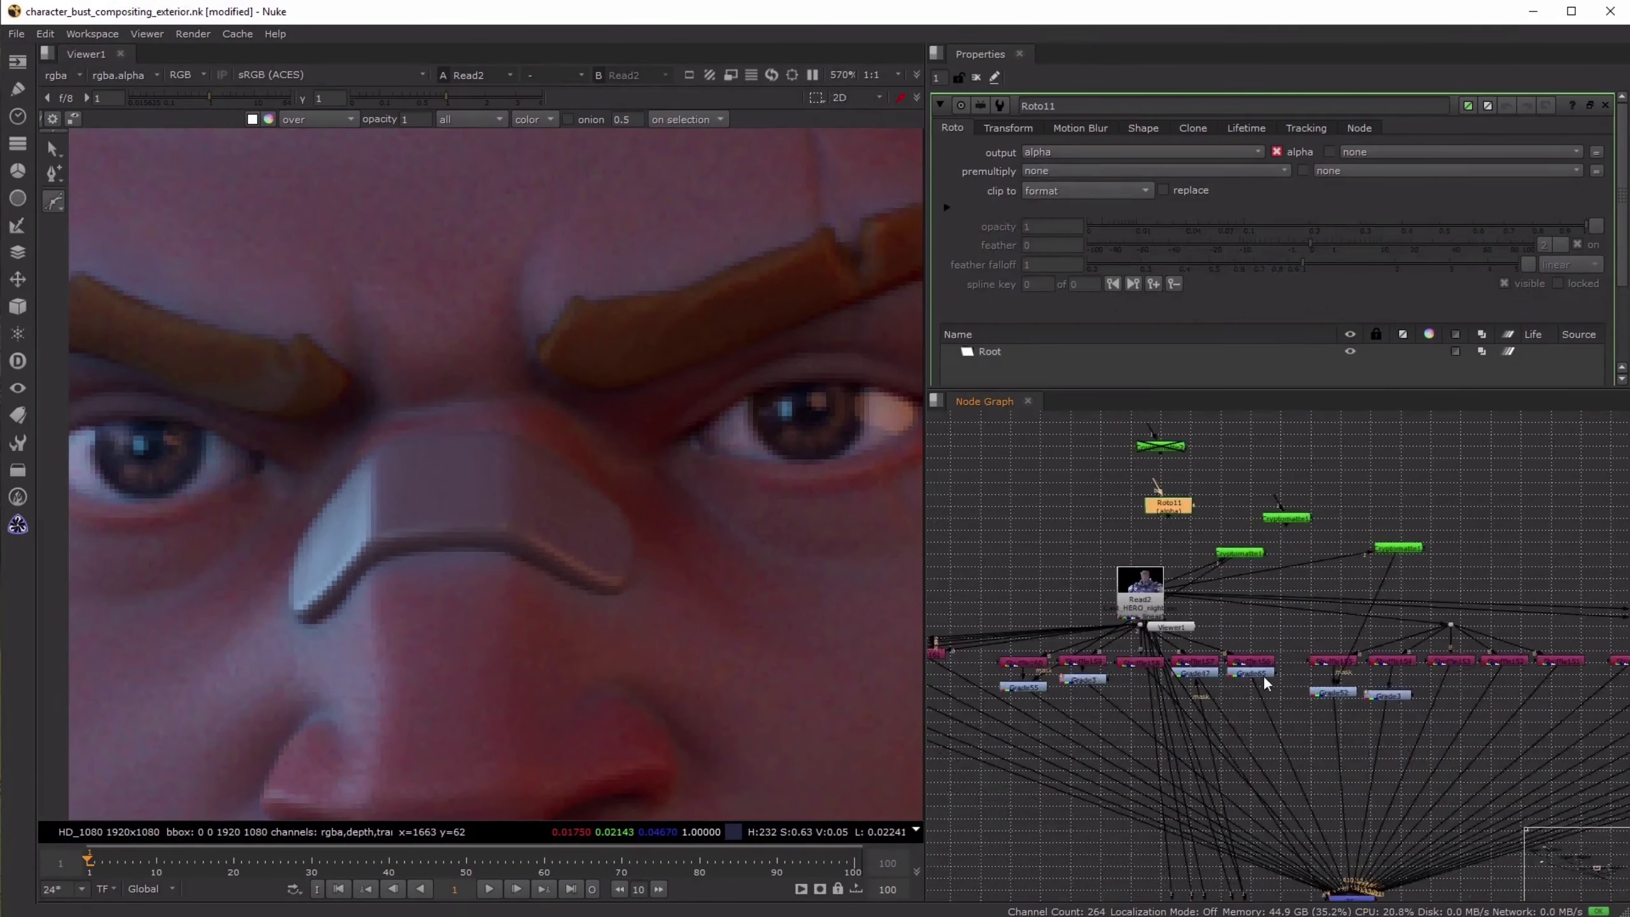
scroll(1262, 676, up, 2)
drag(1288, 666, 1169, 505)
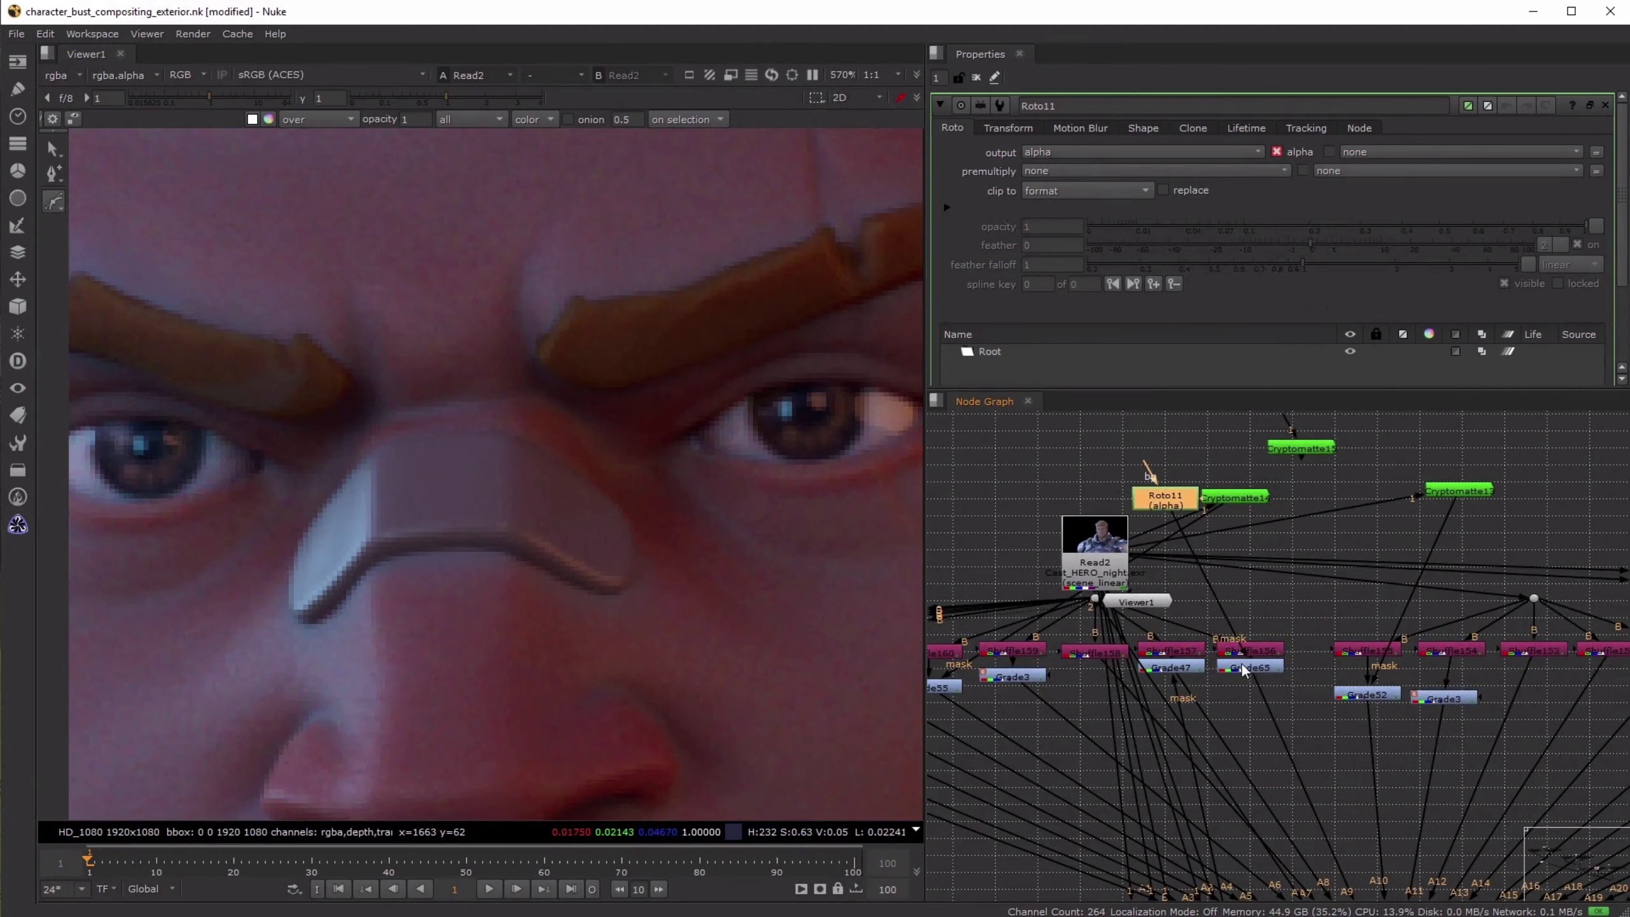
- View Grade65 and draw a closed Roto11 shape around the bright reflection at the edge of the eye
click(1251, 668)
key(1)
click(1164, 501)
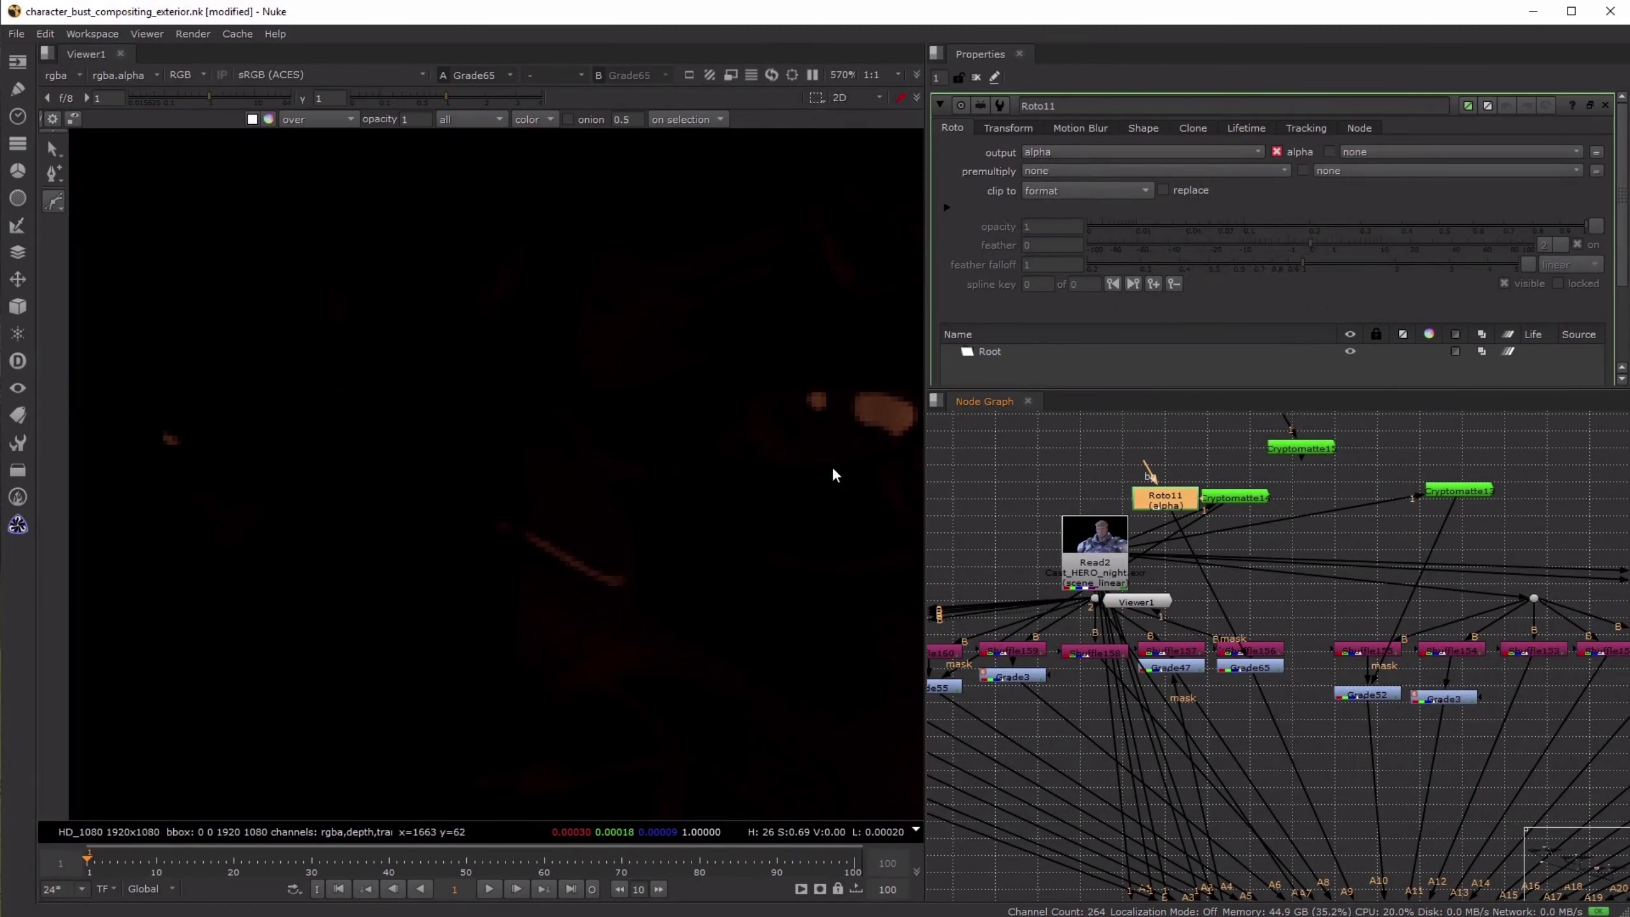
middle_drag(641, 381, 560, 391)
scroll(765, 433, up, 3)
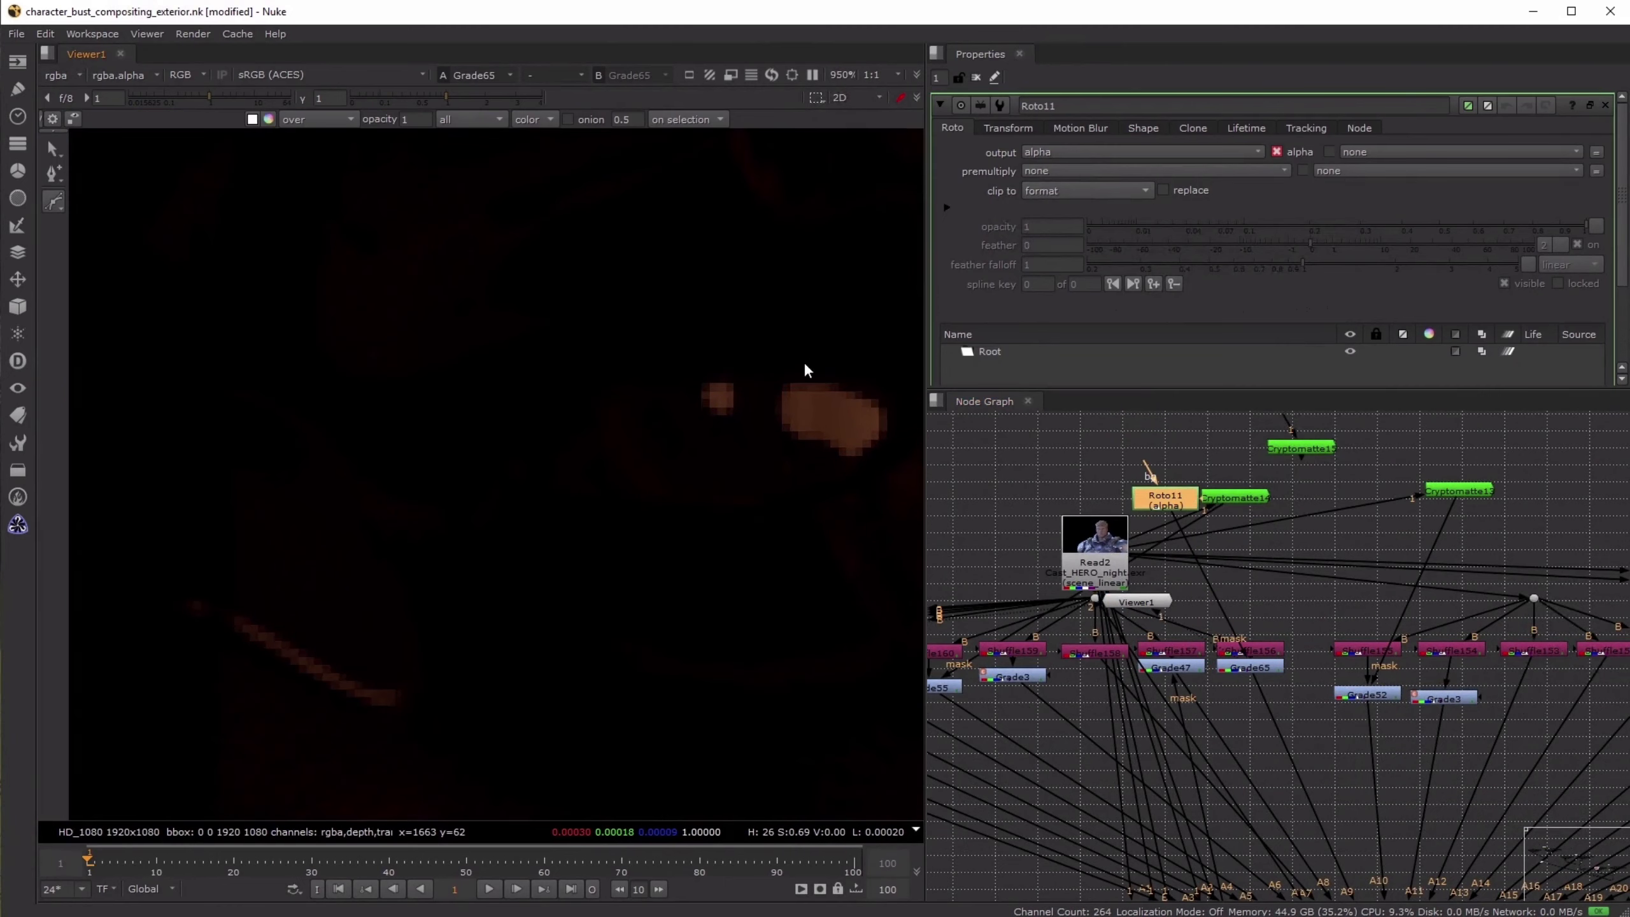
drag(824, 362, 796, 363)
mouse_move(768, 387)
mouse_down()
mouse_move(759, 404)
mouse_move(794, 449)
mouse_move(875, 463)
mouse_move(899, 411)
mouse_move(863, 376)
mouse_up()
click(824, 362)
- Black out the masked eye reflection in Grade65 and close all open node properties
double_click(1238, 667)
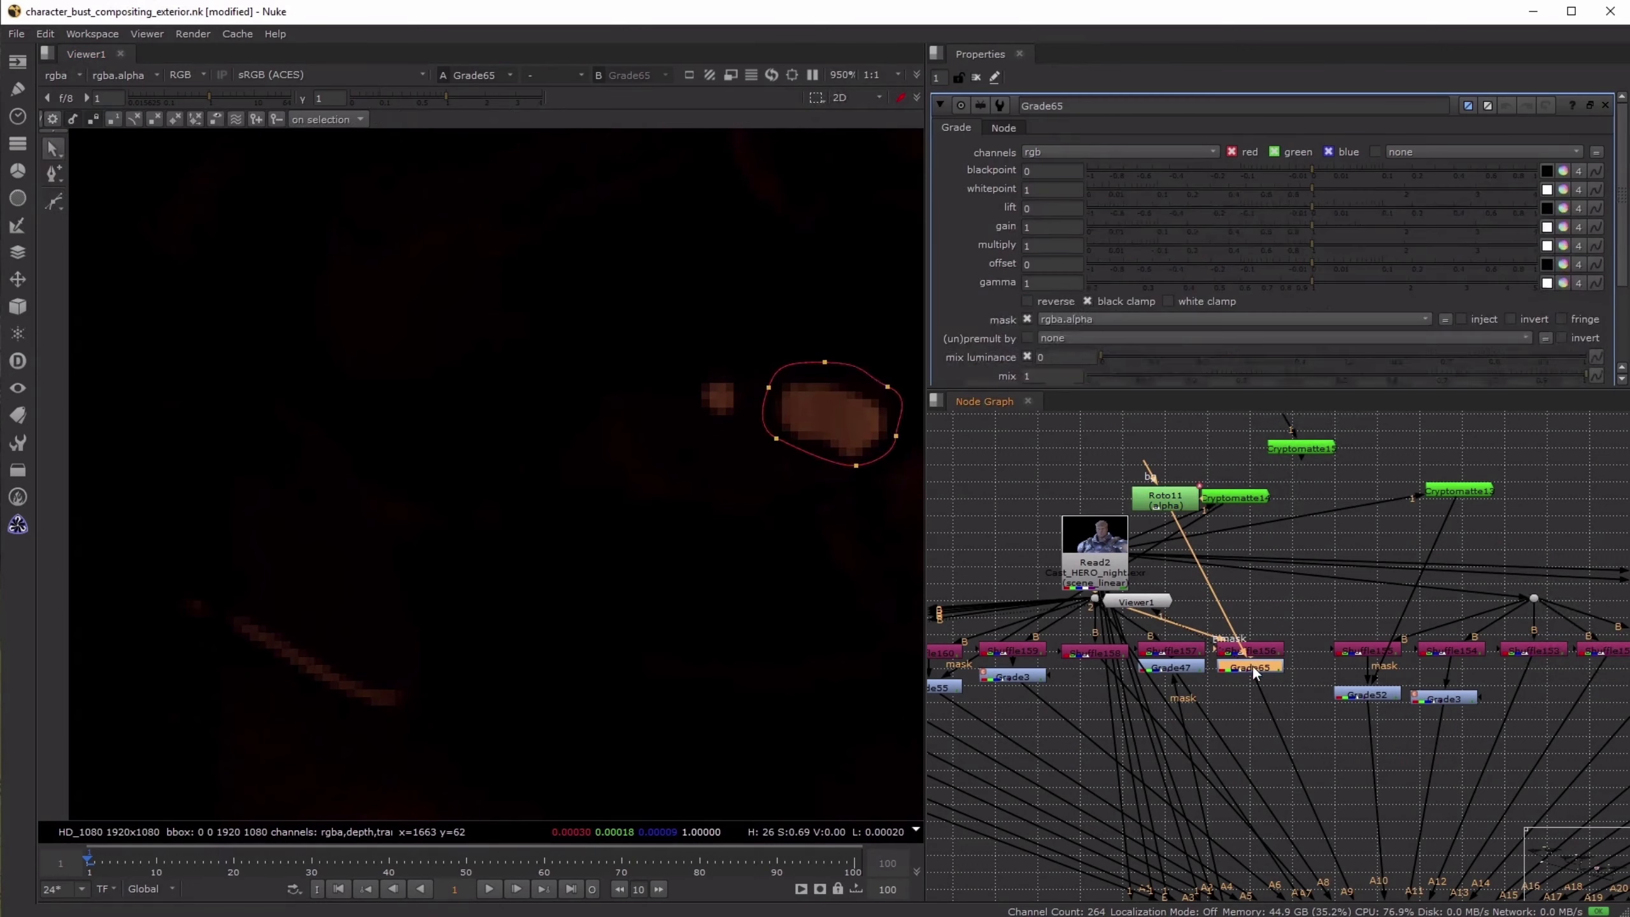
click(976, 78)
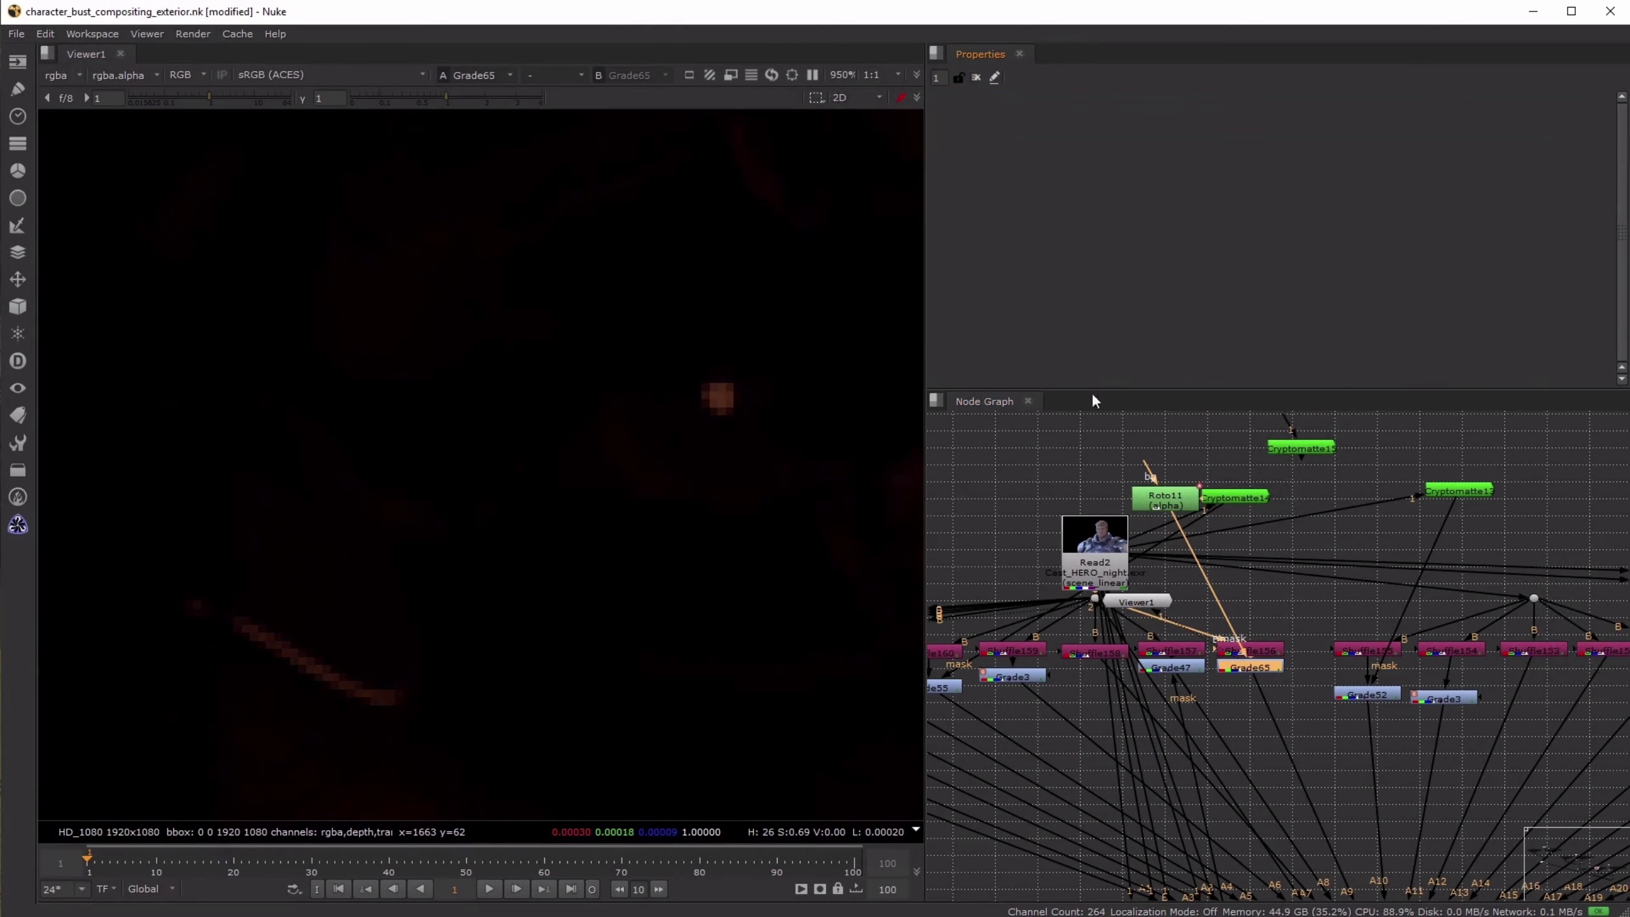
- View the combined night character at Merge25, examine the eyes close up and select Grade65
scroll(1148, 476, down, 5)
scroll(1230, 673, up, 2)
click(1235, 631)
key(1)
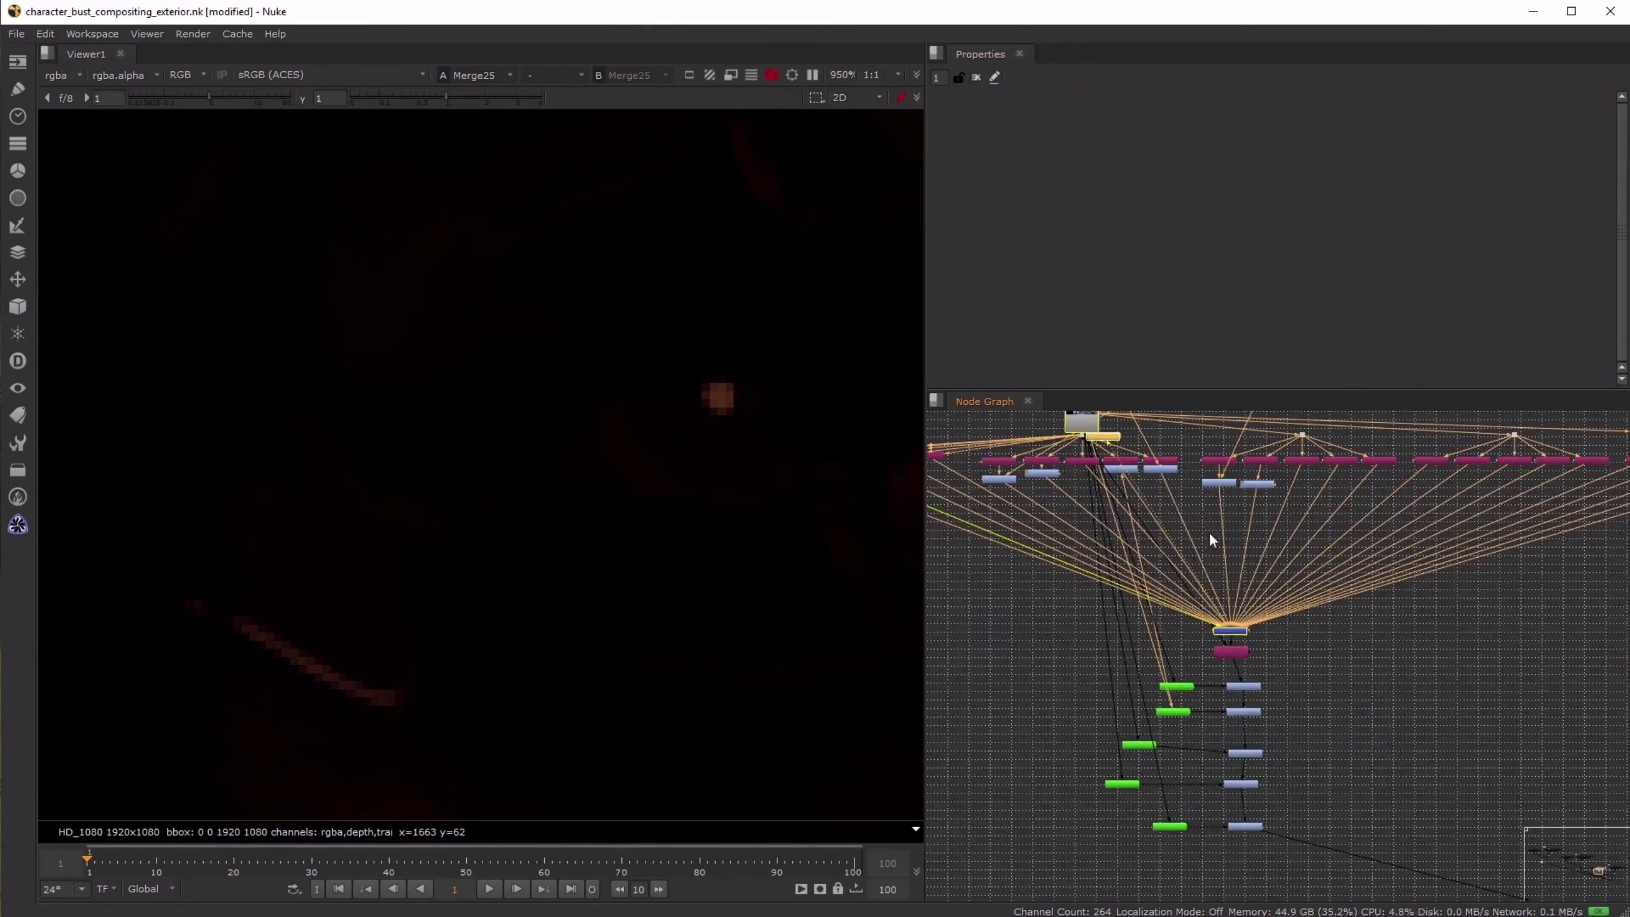
scroll(752, 506, down, 10)
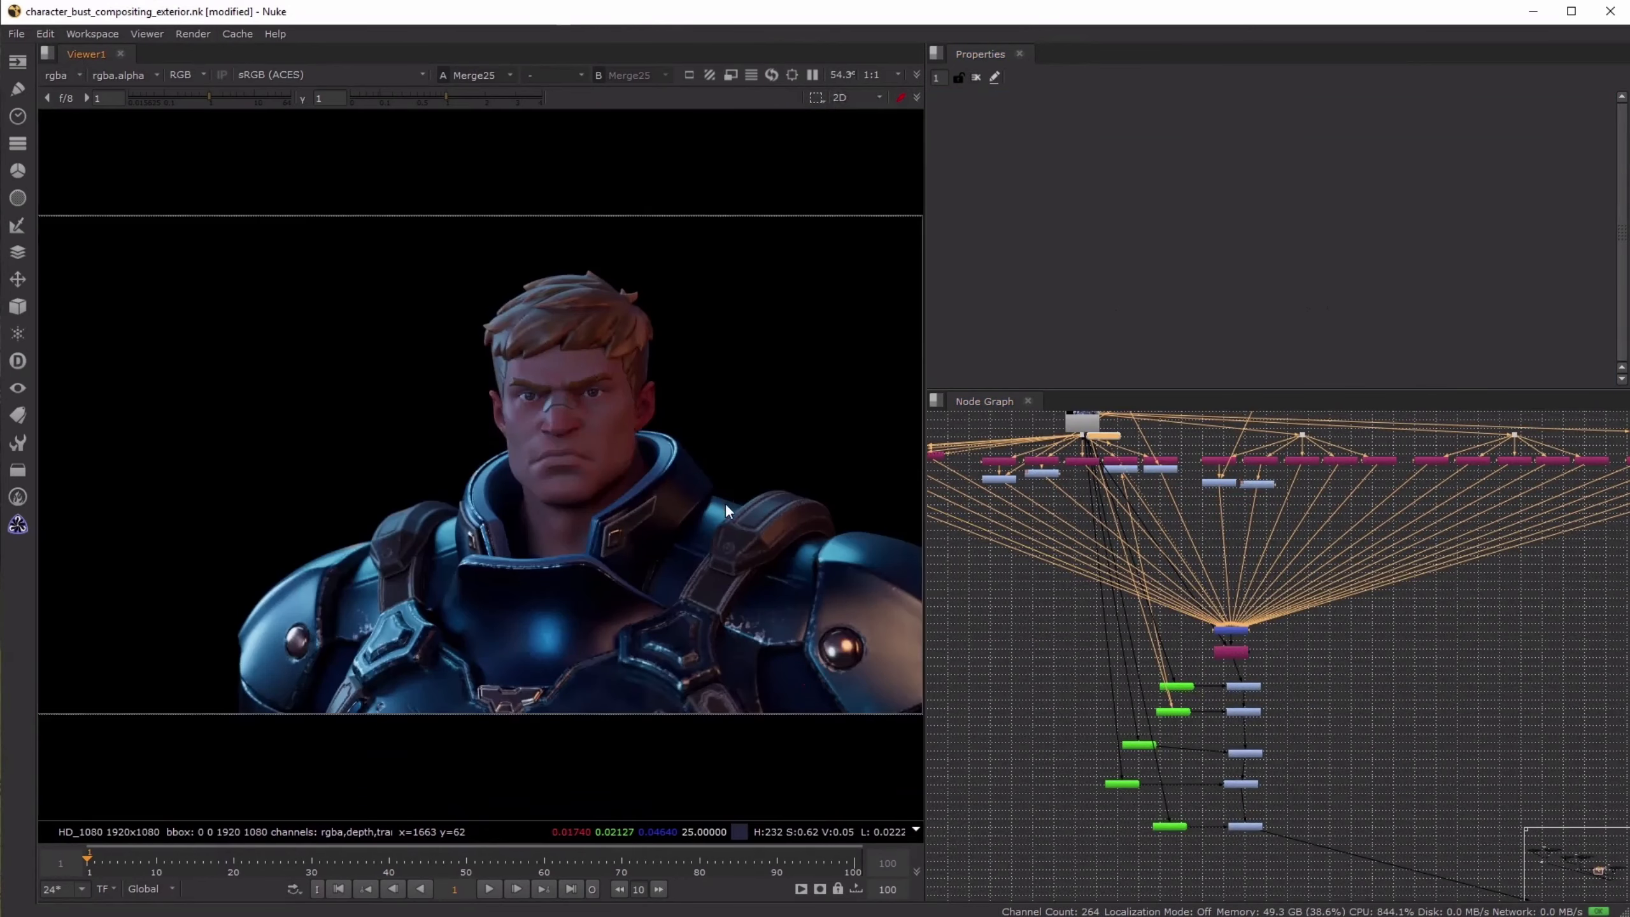
scroll(562, 341, up, 5)
scroll(562, 341, up, 3)
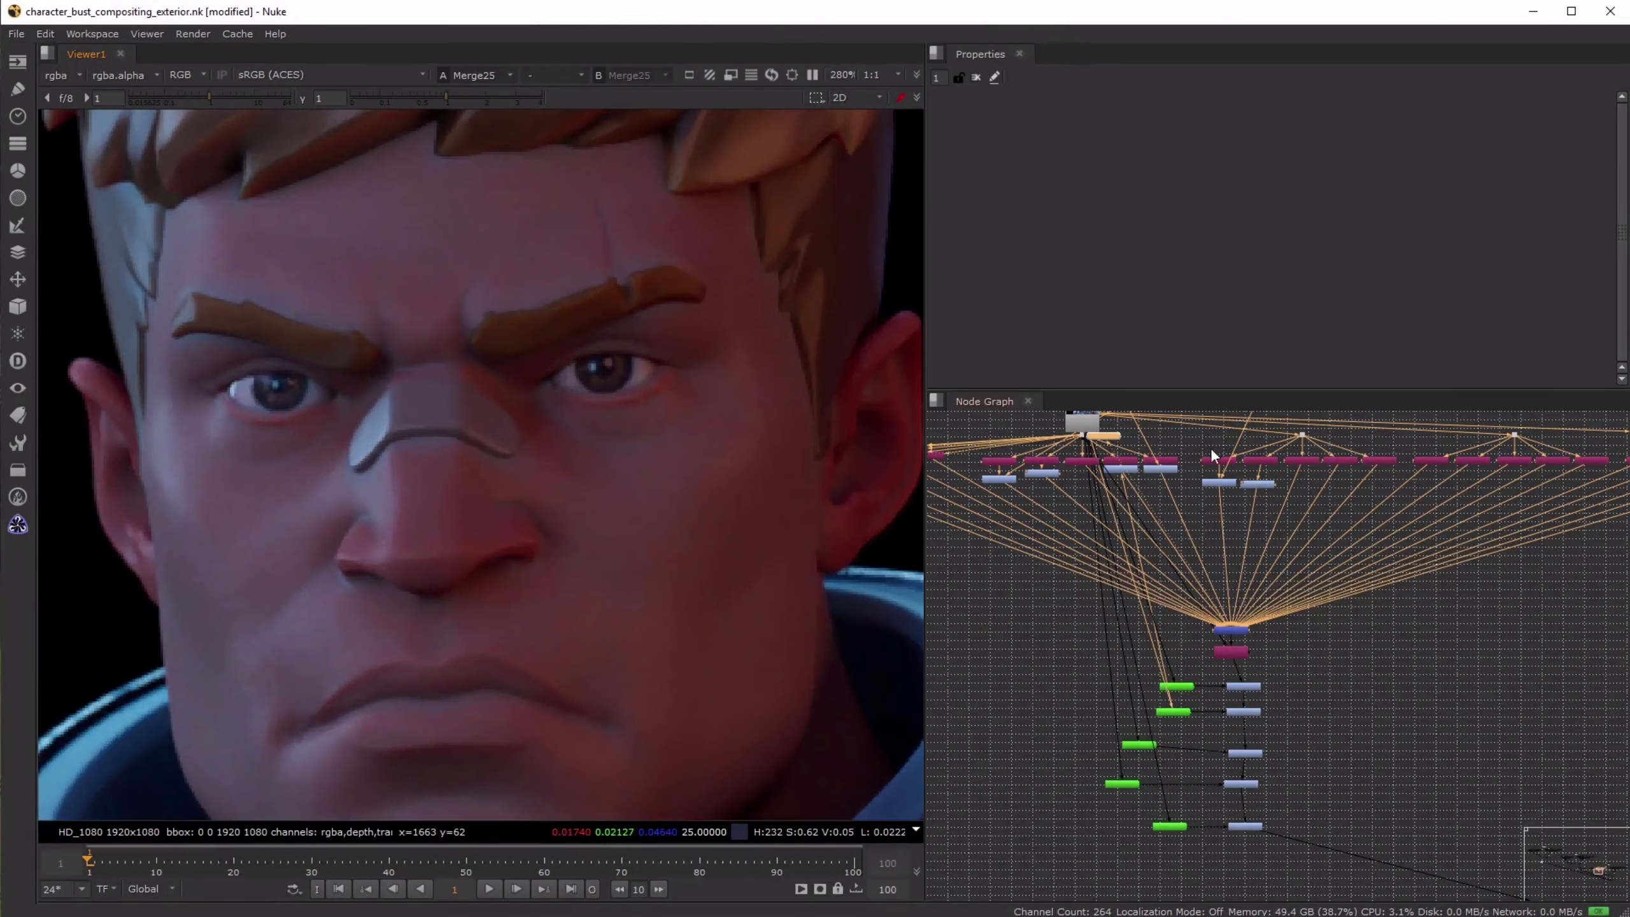
click(1168, 469)
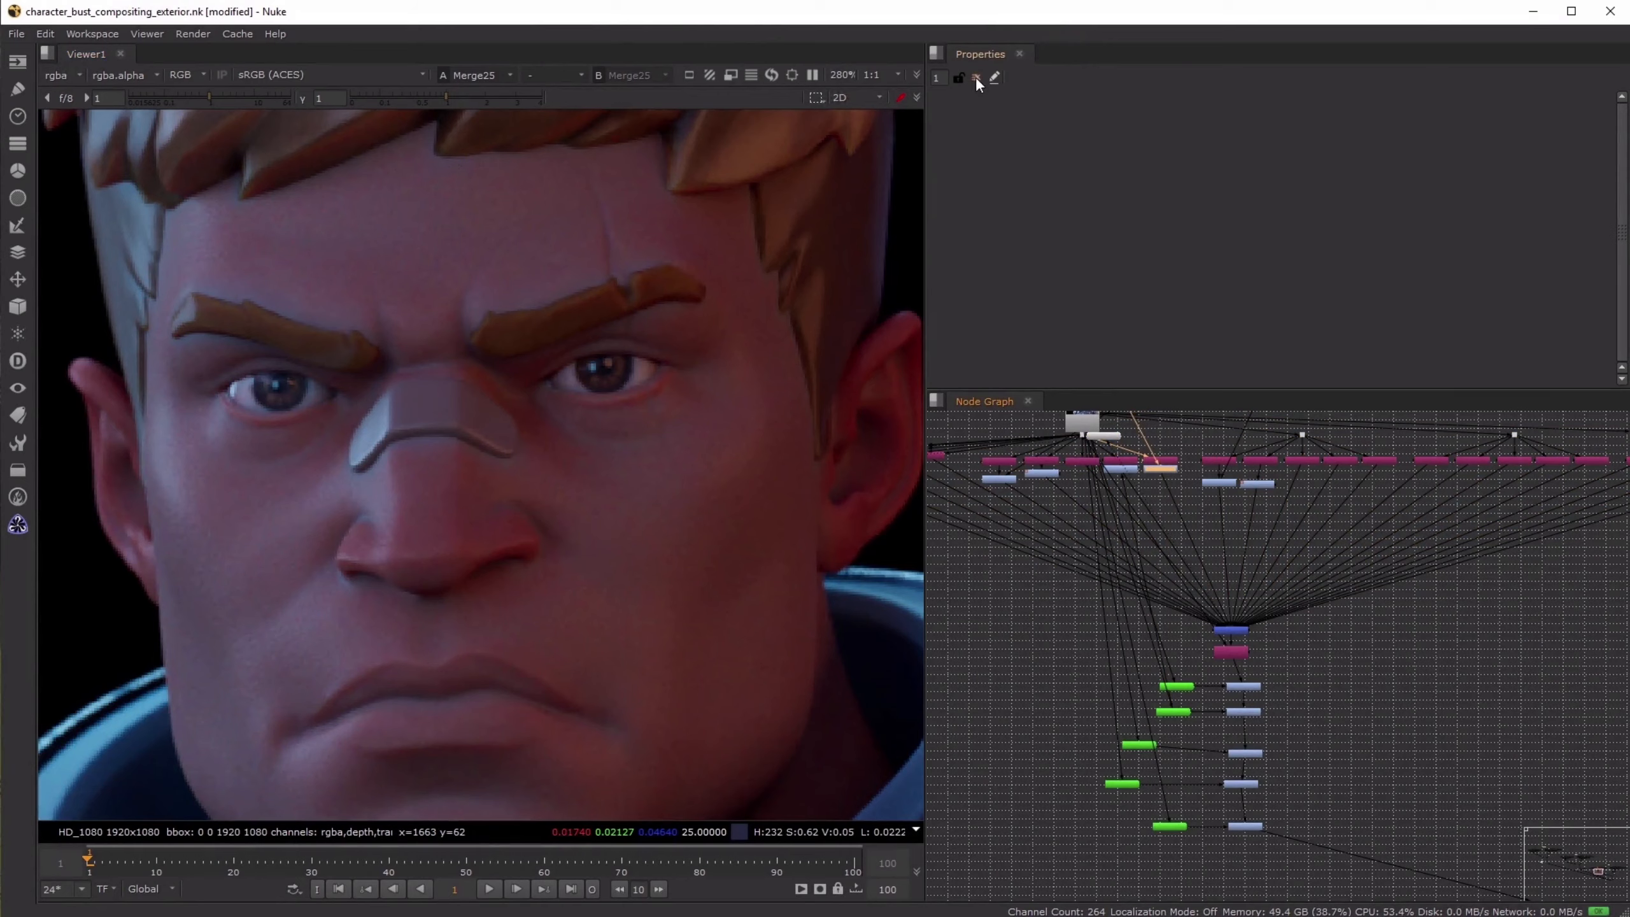
- View the final night composite at Crop4, fit the whole frame in the viewer and save the script
scroll(1260, 570, down, 5)
middle_drag(1291, 662, 1168, 551)
scroll(1385, 711, up, 5)
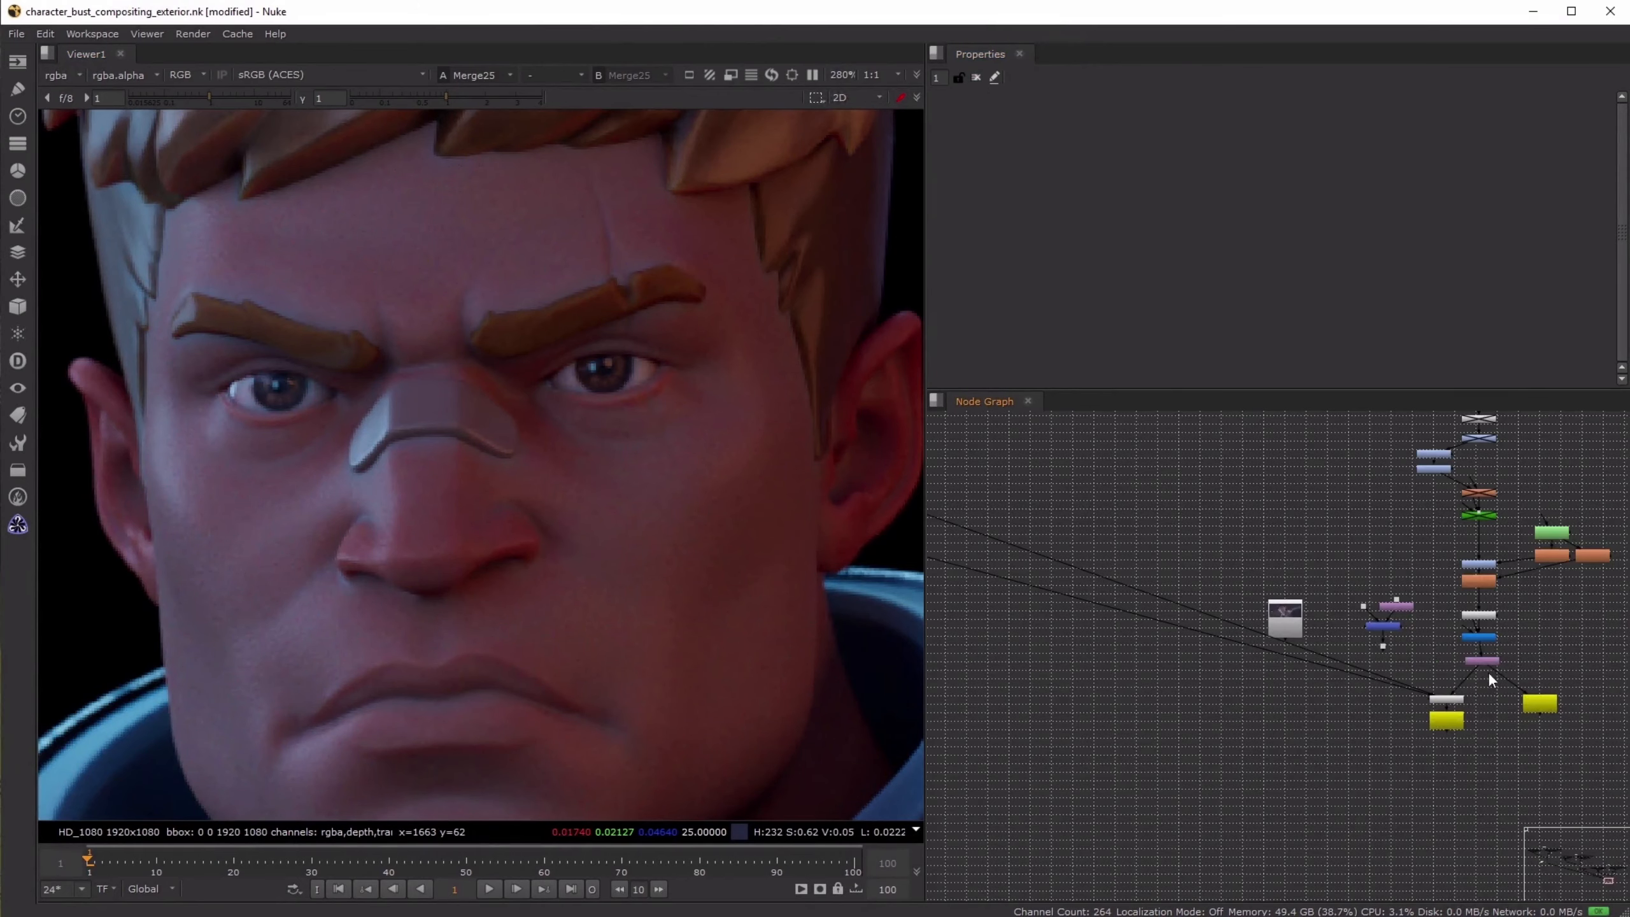
click(1492, 659)
key(1)
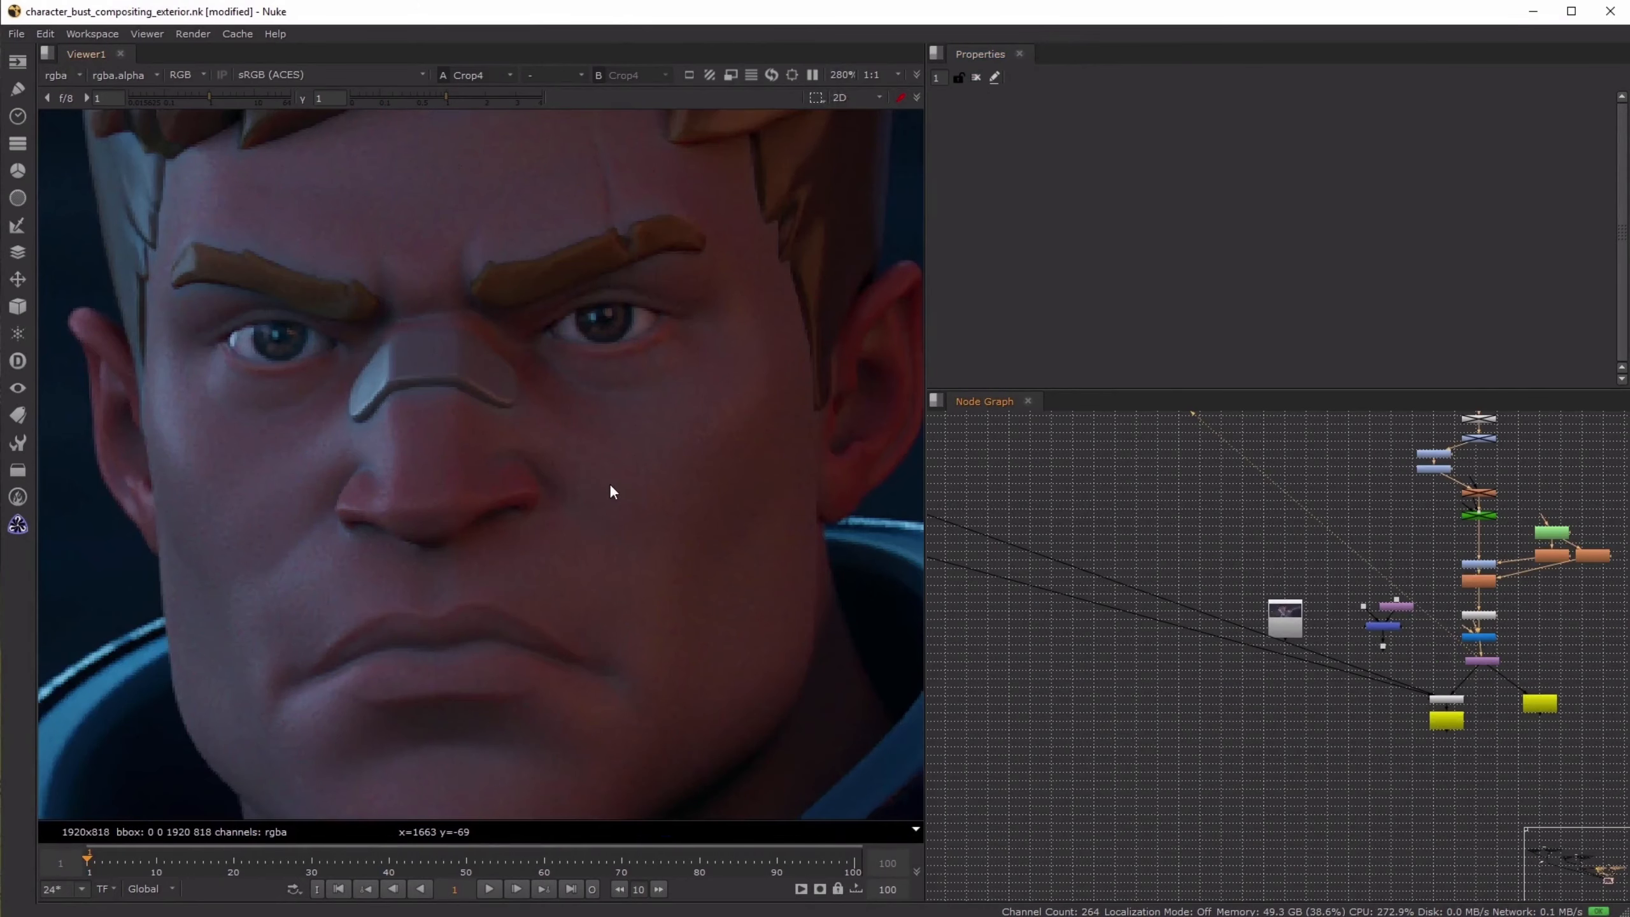
middle_drag(608, 482, 611, 433)
key(f)
key(ctrl+s)
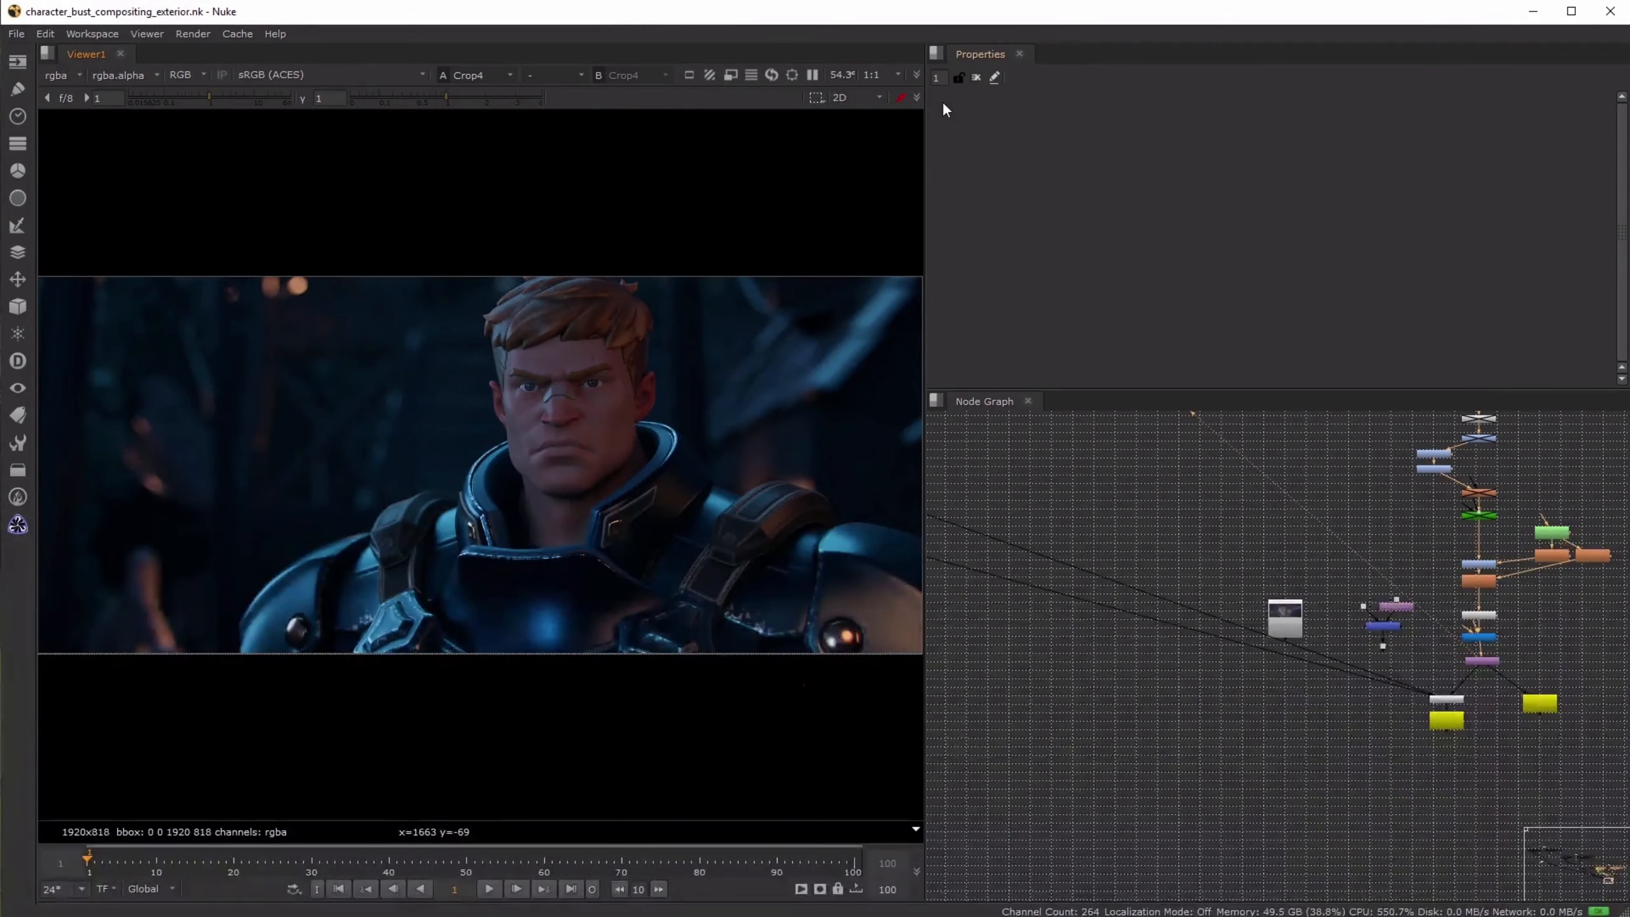
- Widen the viewer and compare the Read4 image with the final night composite at Crop4
scroll(665, 424, up, 1)
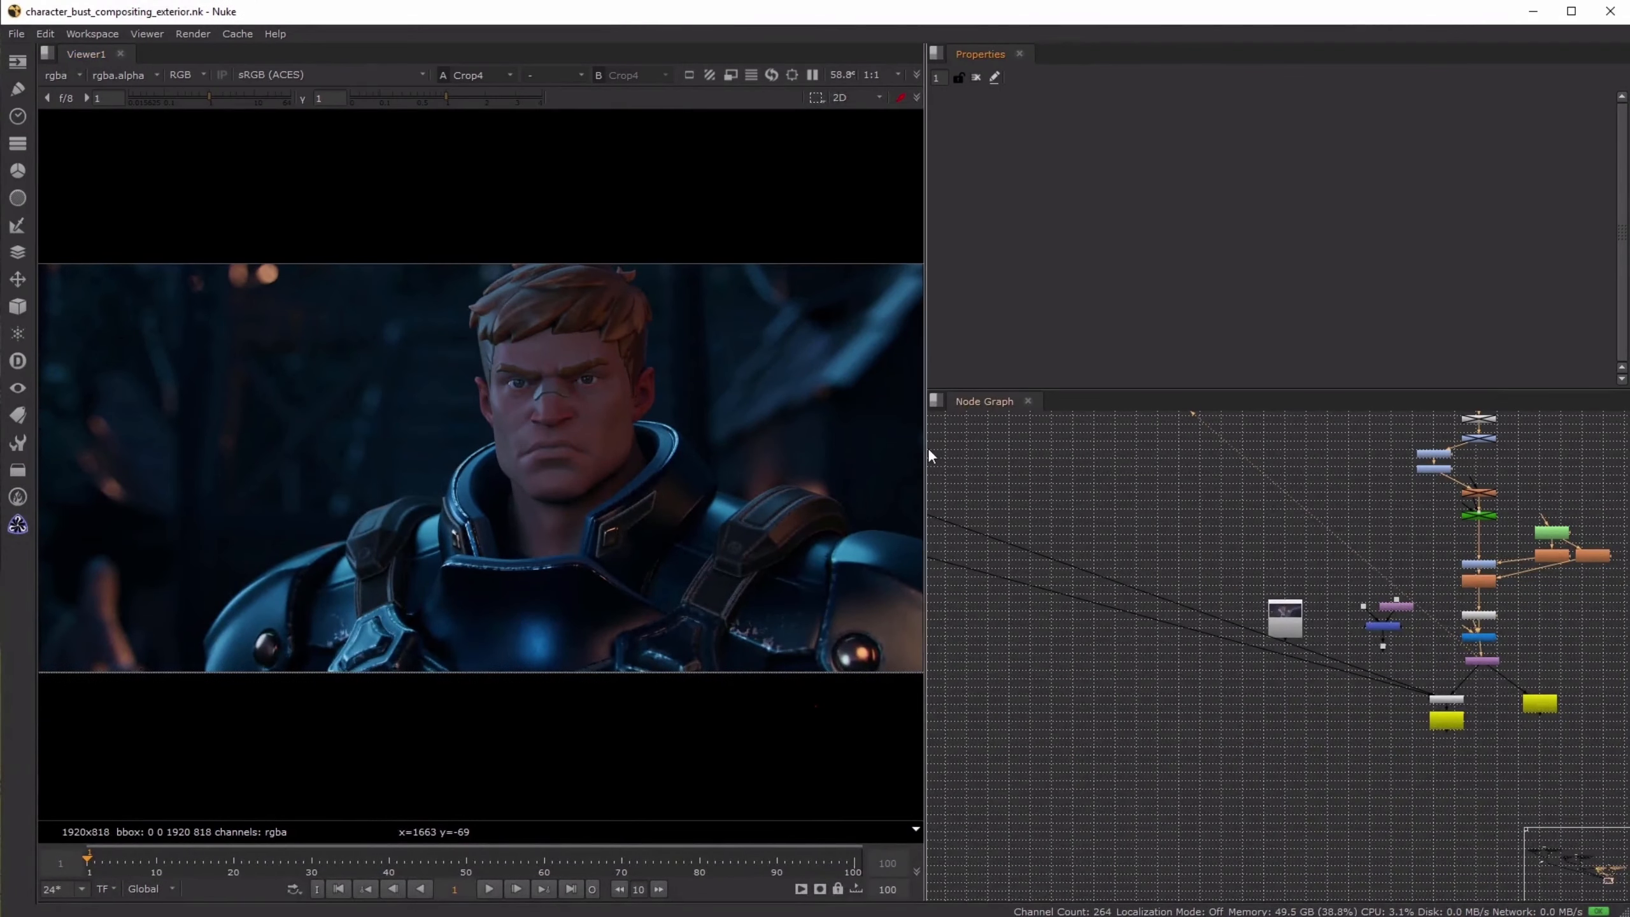
drag(927, 448, 1037, 448)
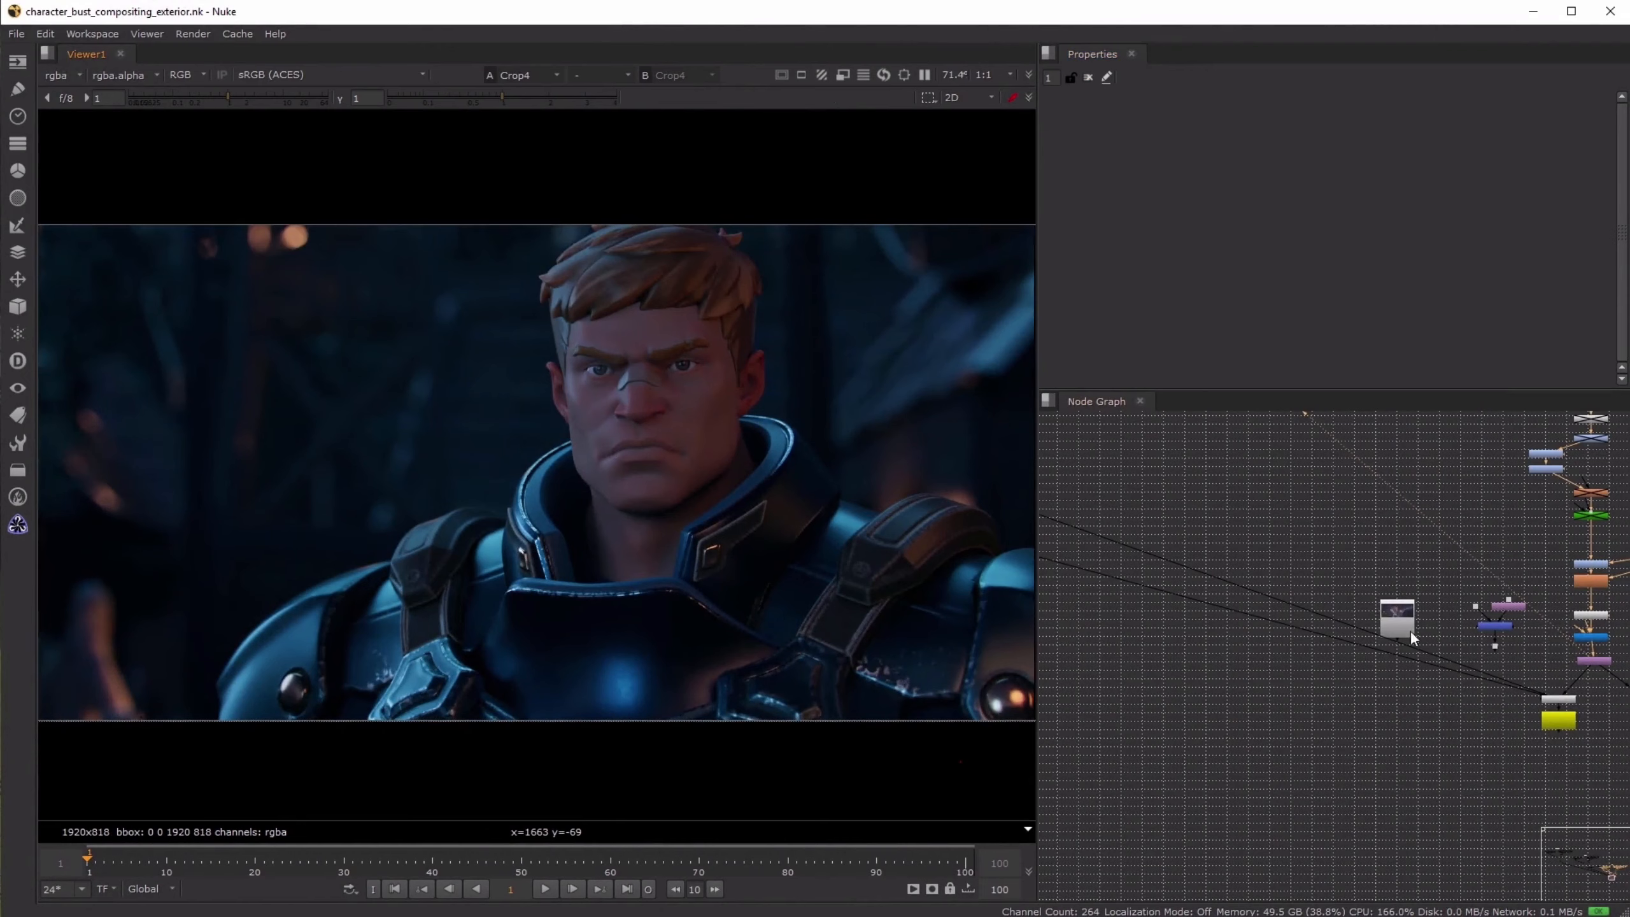
click(1389, 617)
key(1)
click(1380, 686)
click(1581, 662)
key(1)
click(1461, 639)
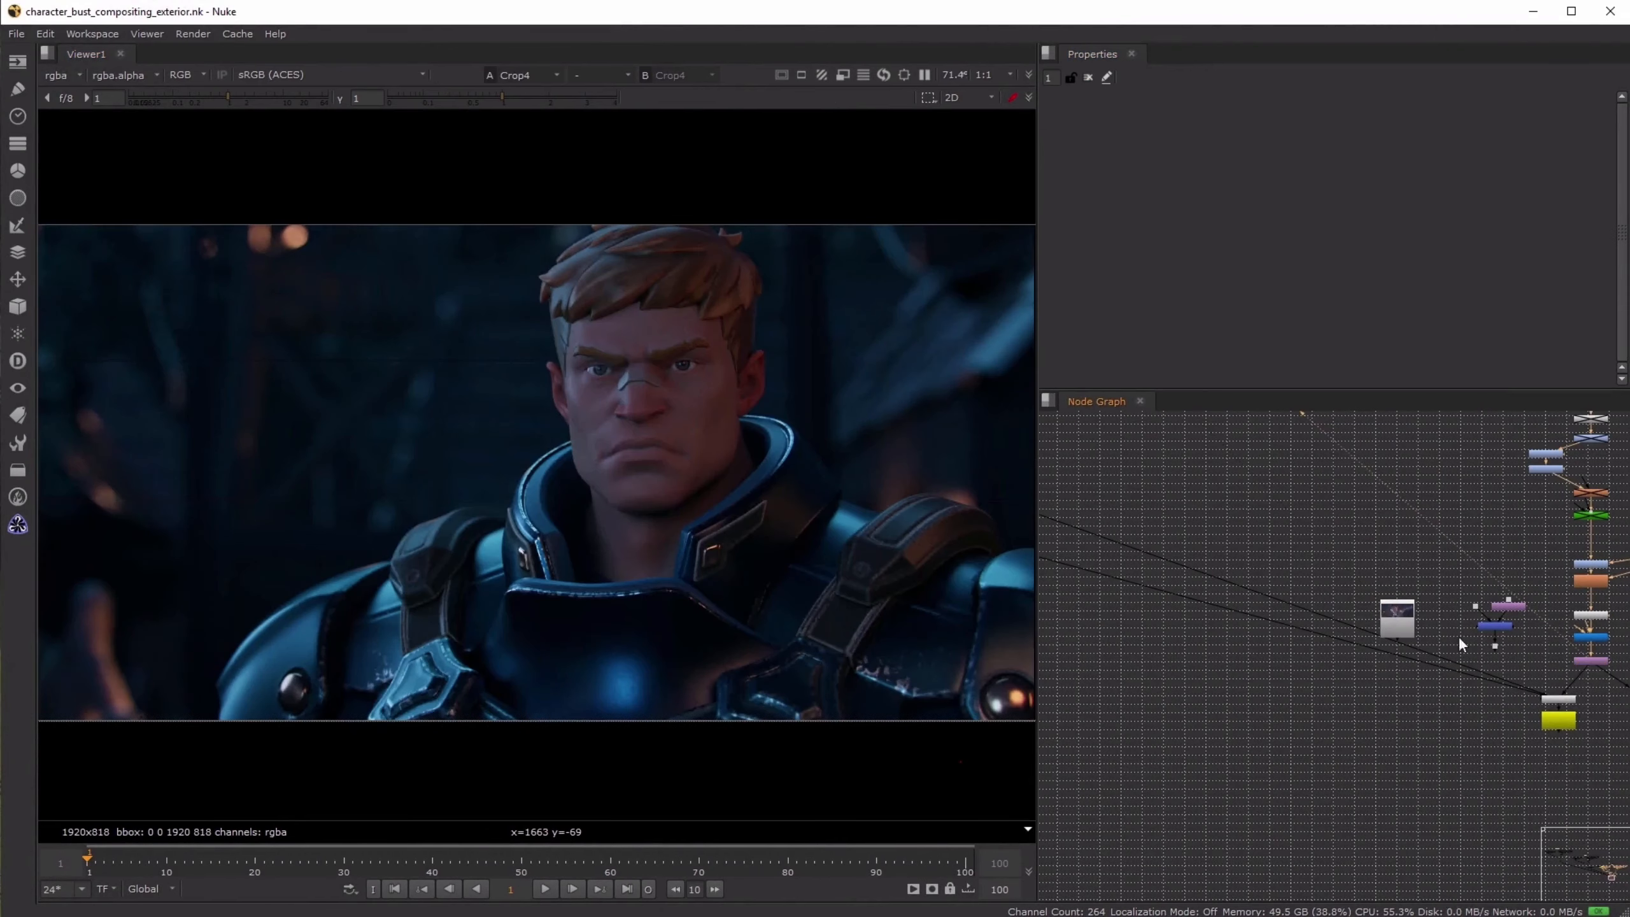
- Select Grade59 and Grade53 together and toggle them off and on to compare their effect on the night composite
middle_drag(1518, 590, 1382, 676)
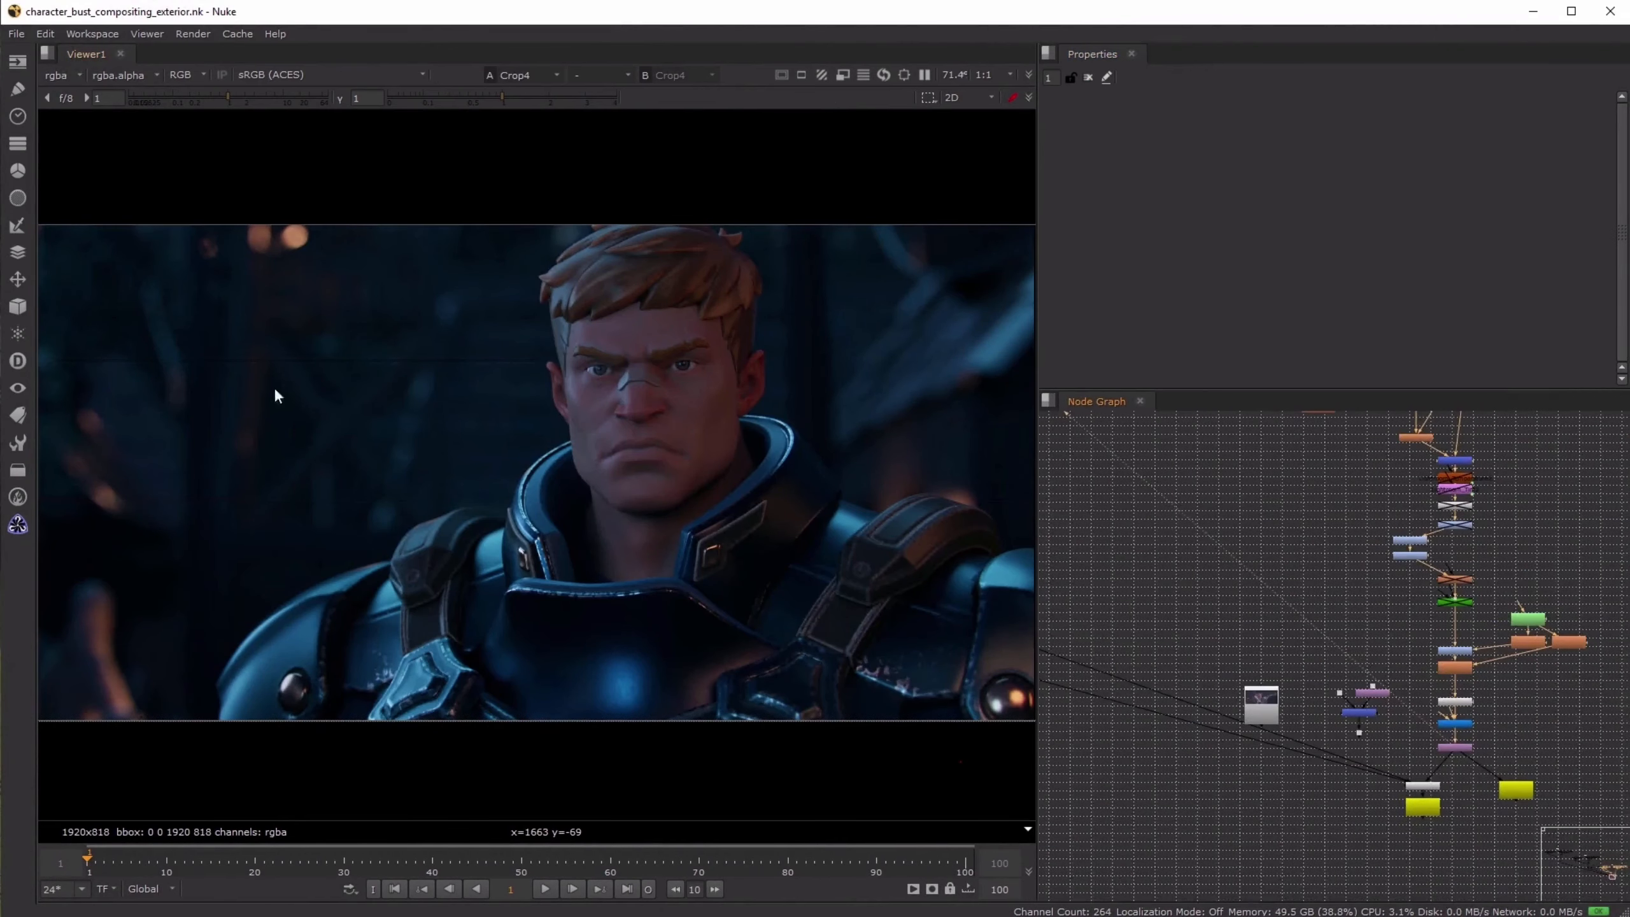
scroll(1403, 543, up, 3)
drag(1337, 513, 1453, 599)
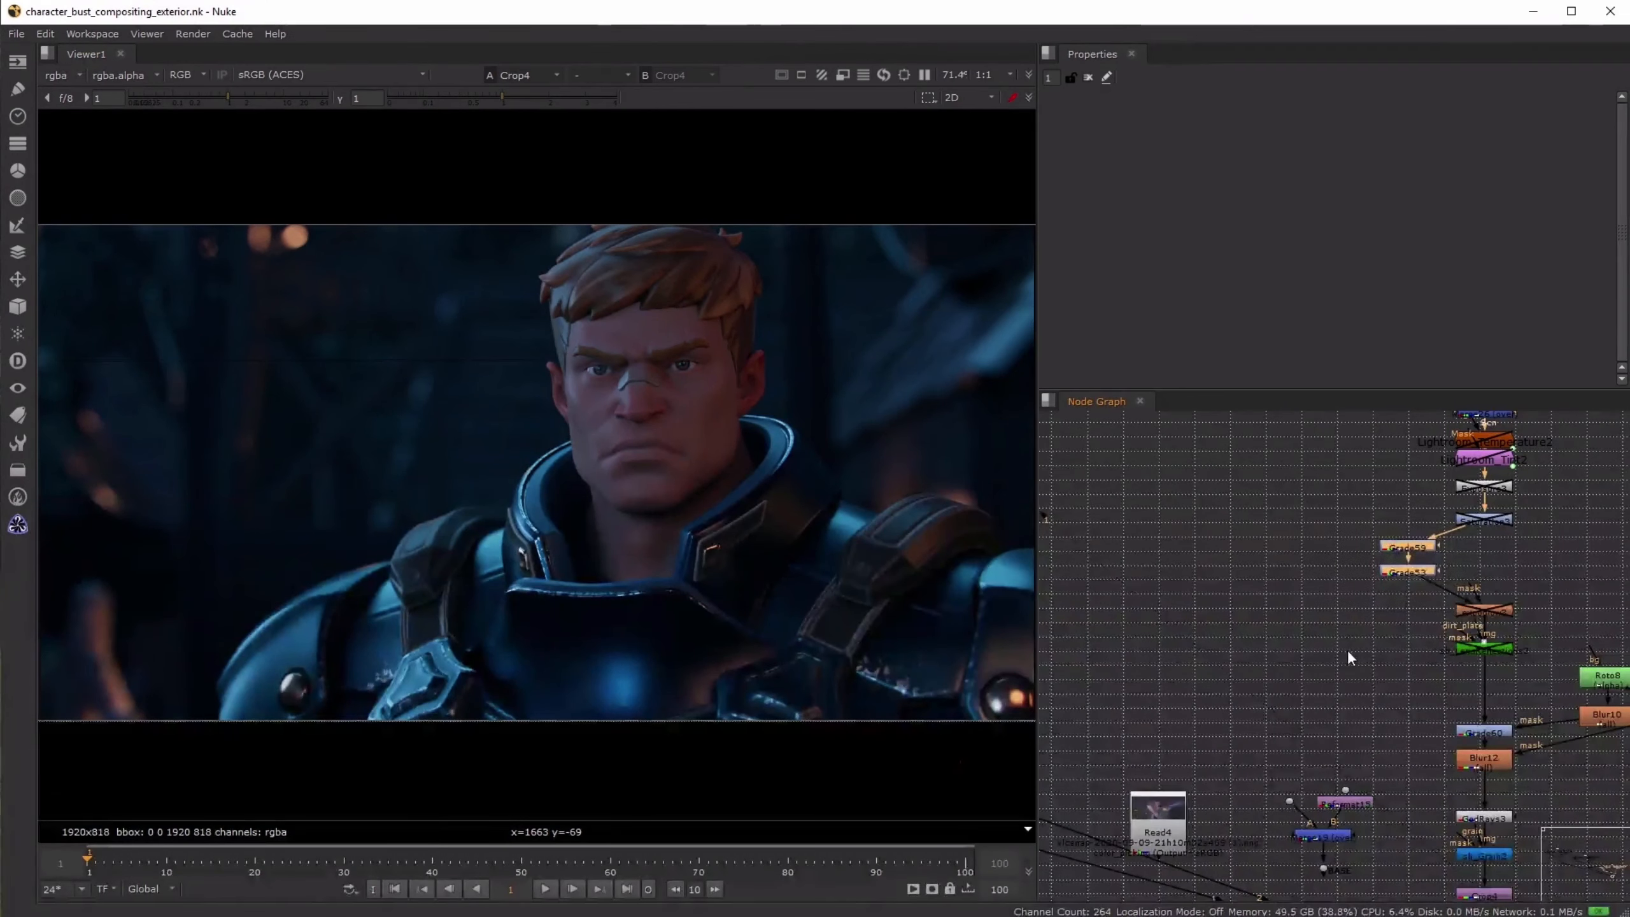
key(d)
key(d)
key(d)
key(d)
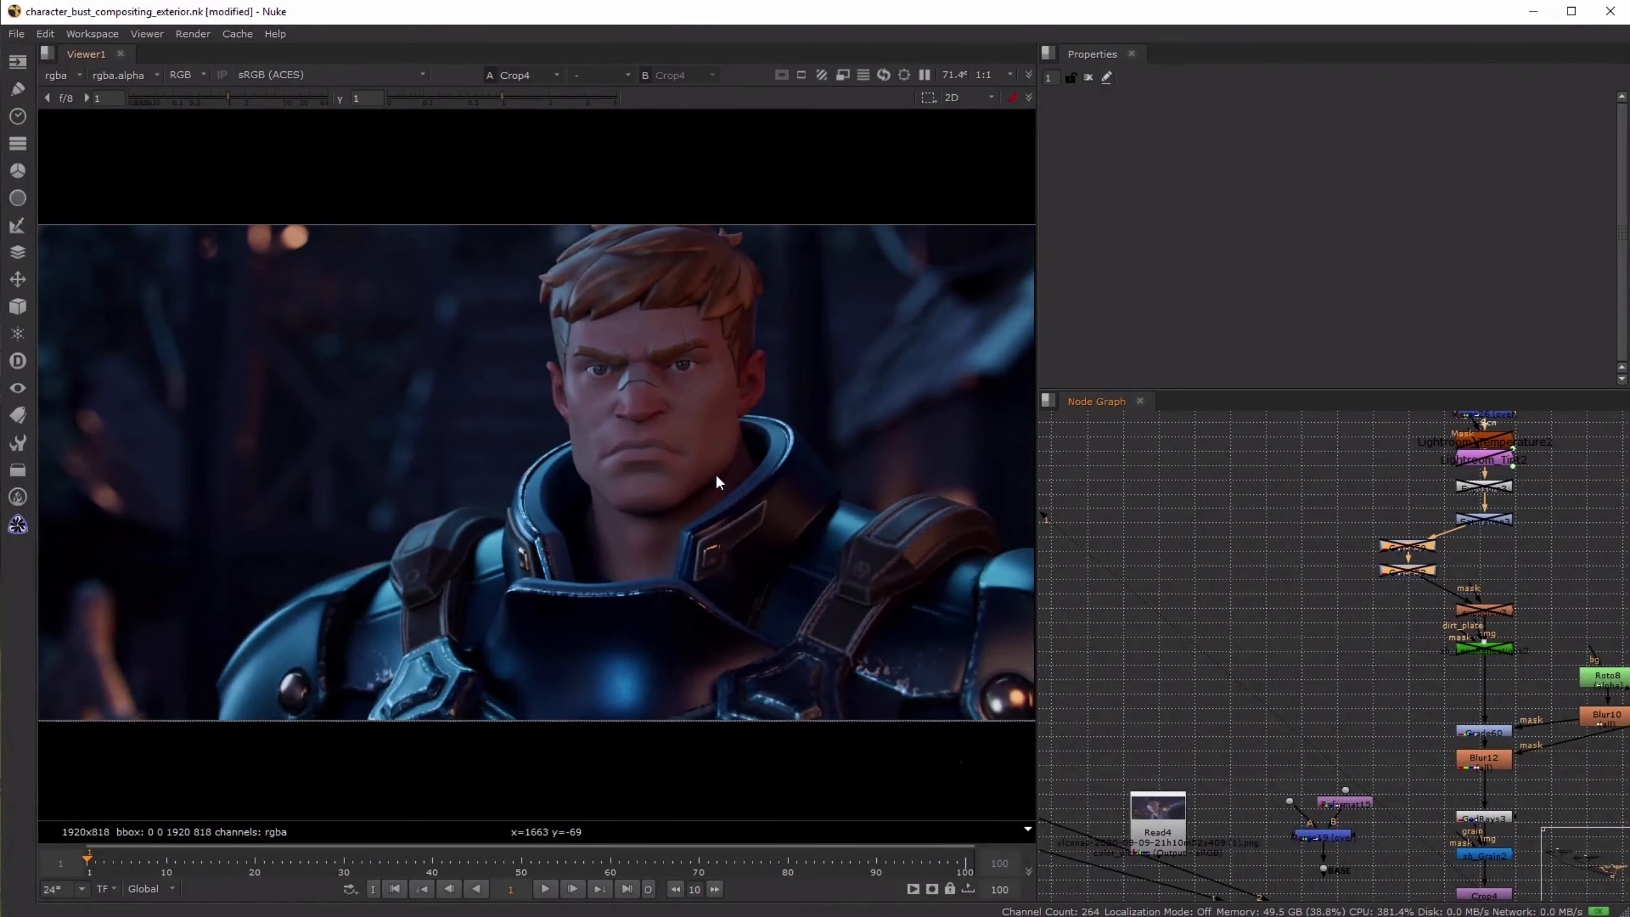
scroll(411, 390, up, 2)
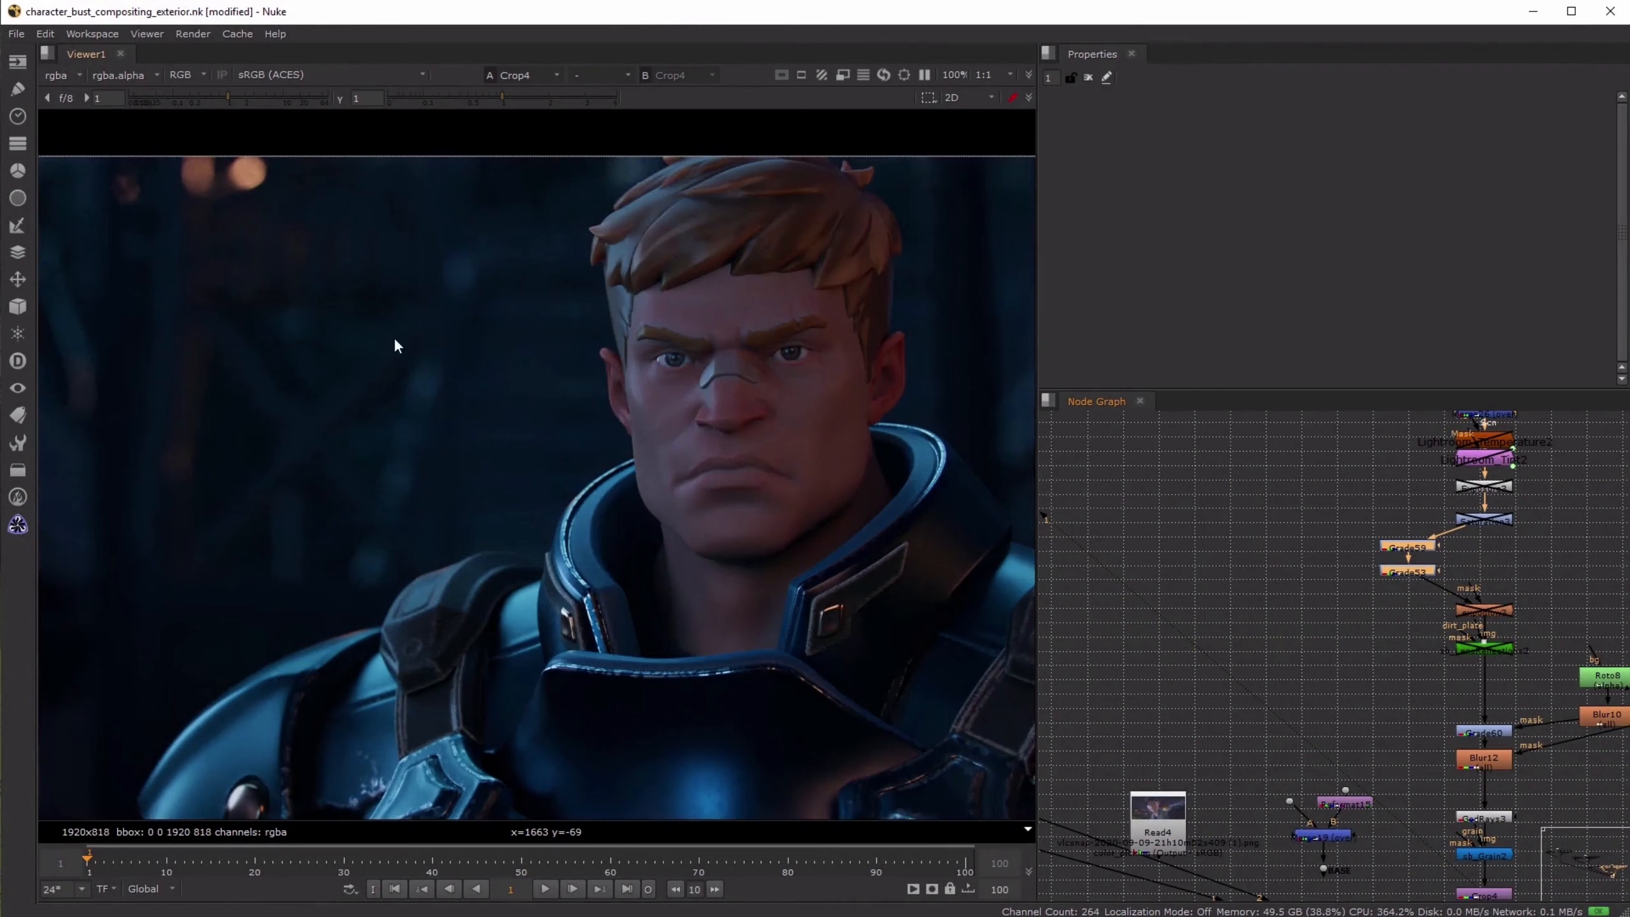
key(d)
key(d)
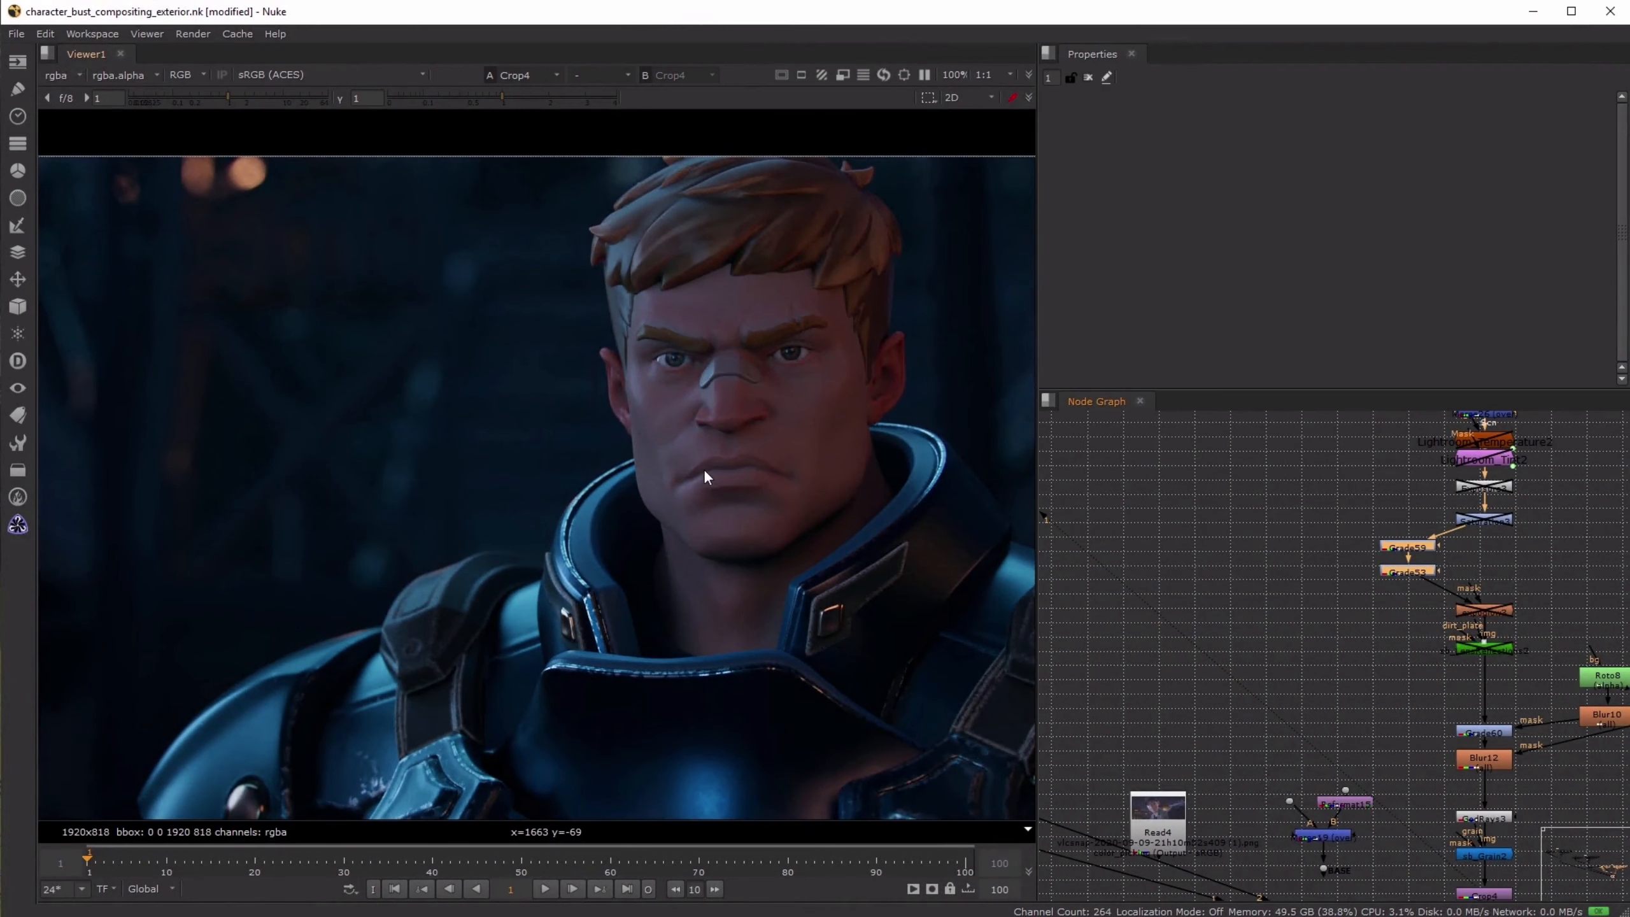
key(d)
key(d)
key(d)
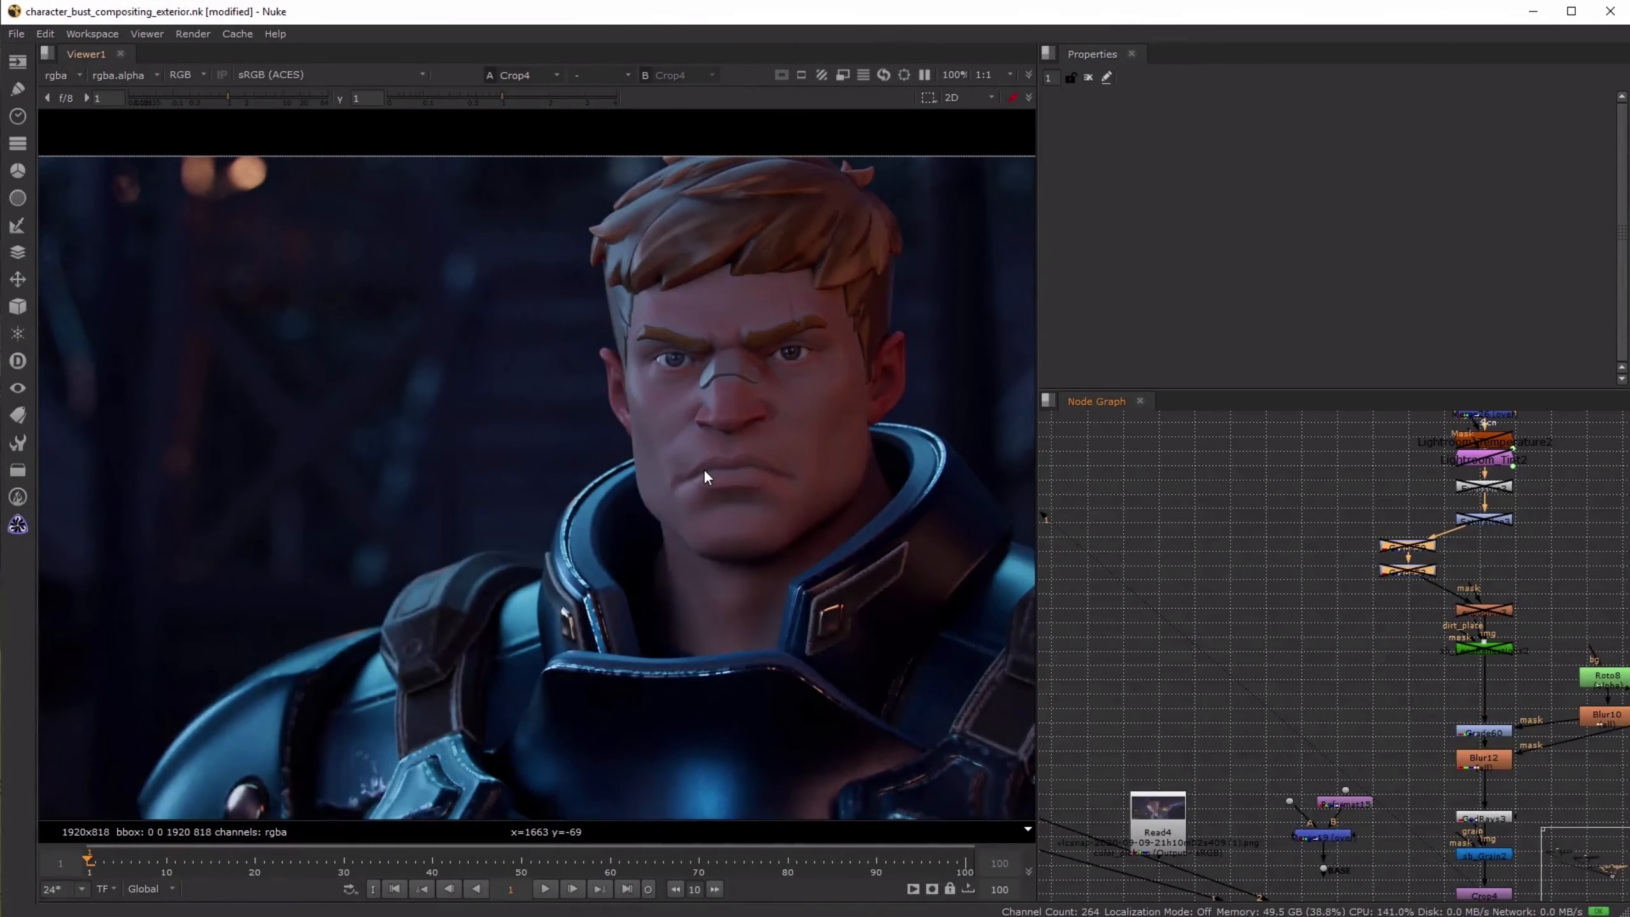
key(d)
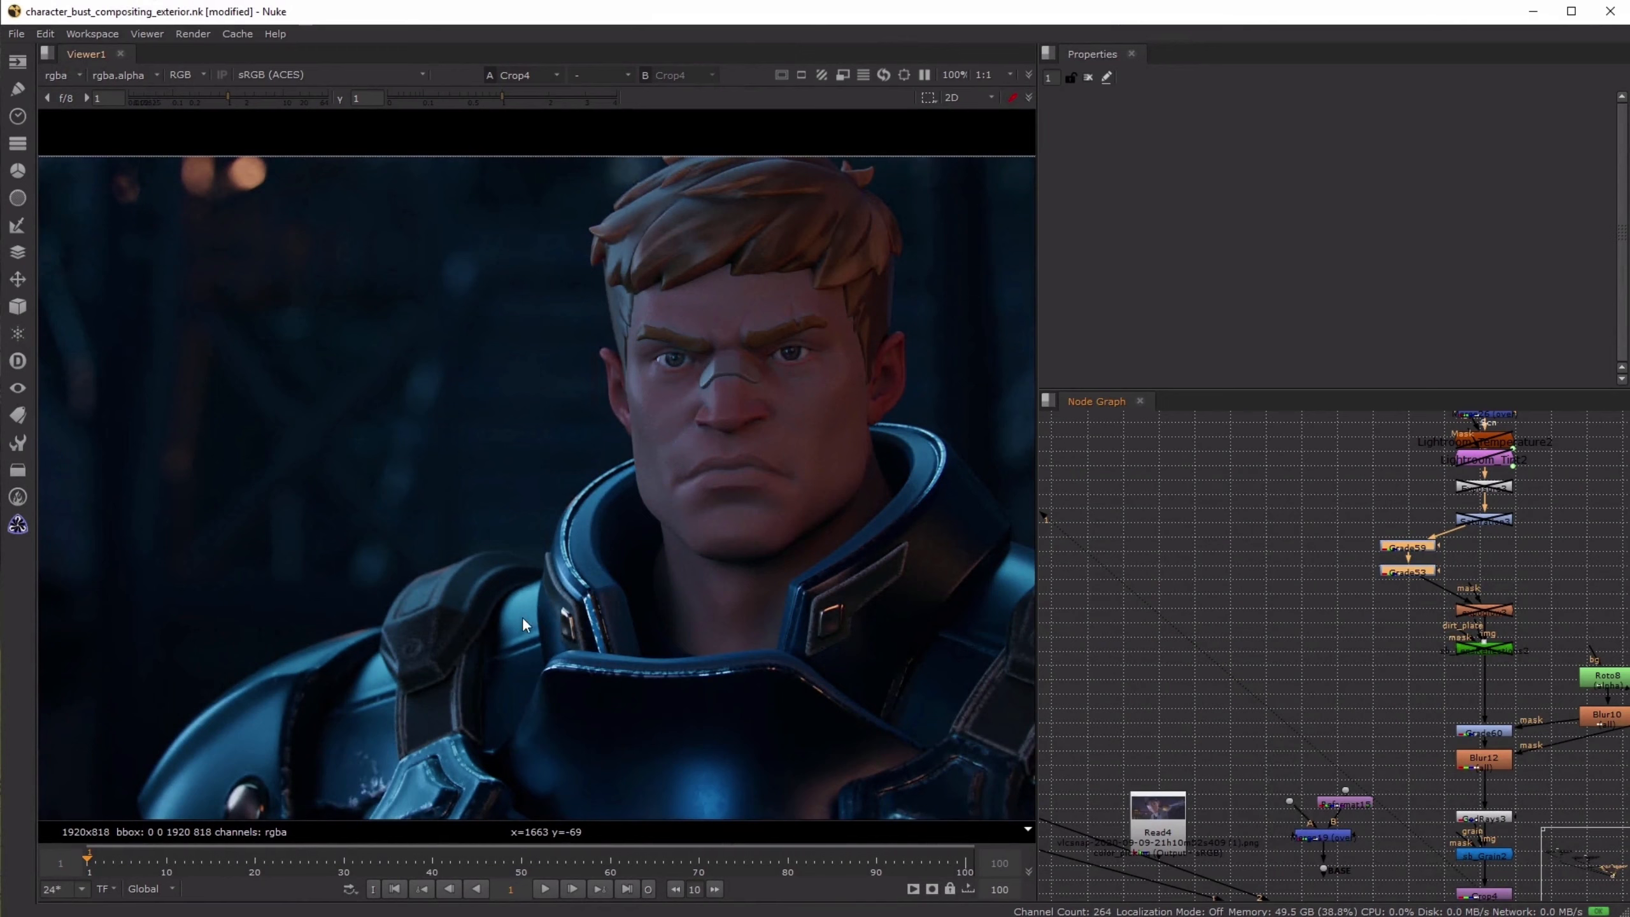
- Inspect the Grade53 settings, toggle that grade to check its effect, and inspect the Grade59 settings
click(1420, 579)
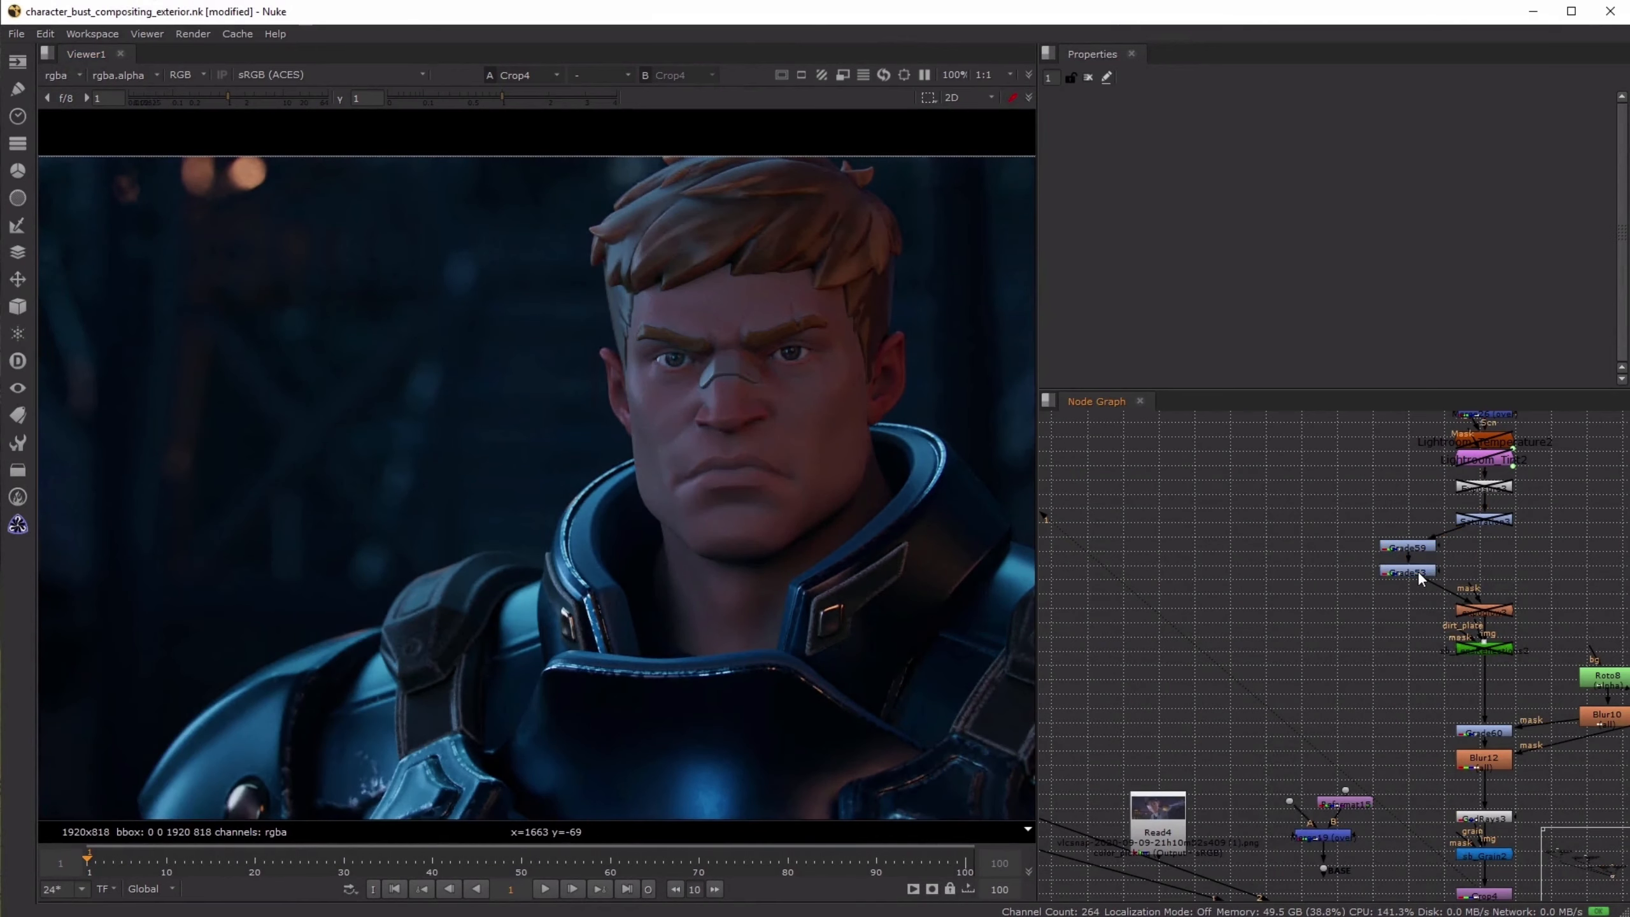
double_click(1418, 575)
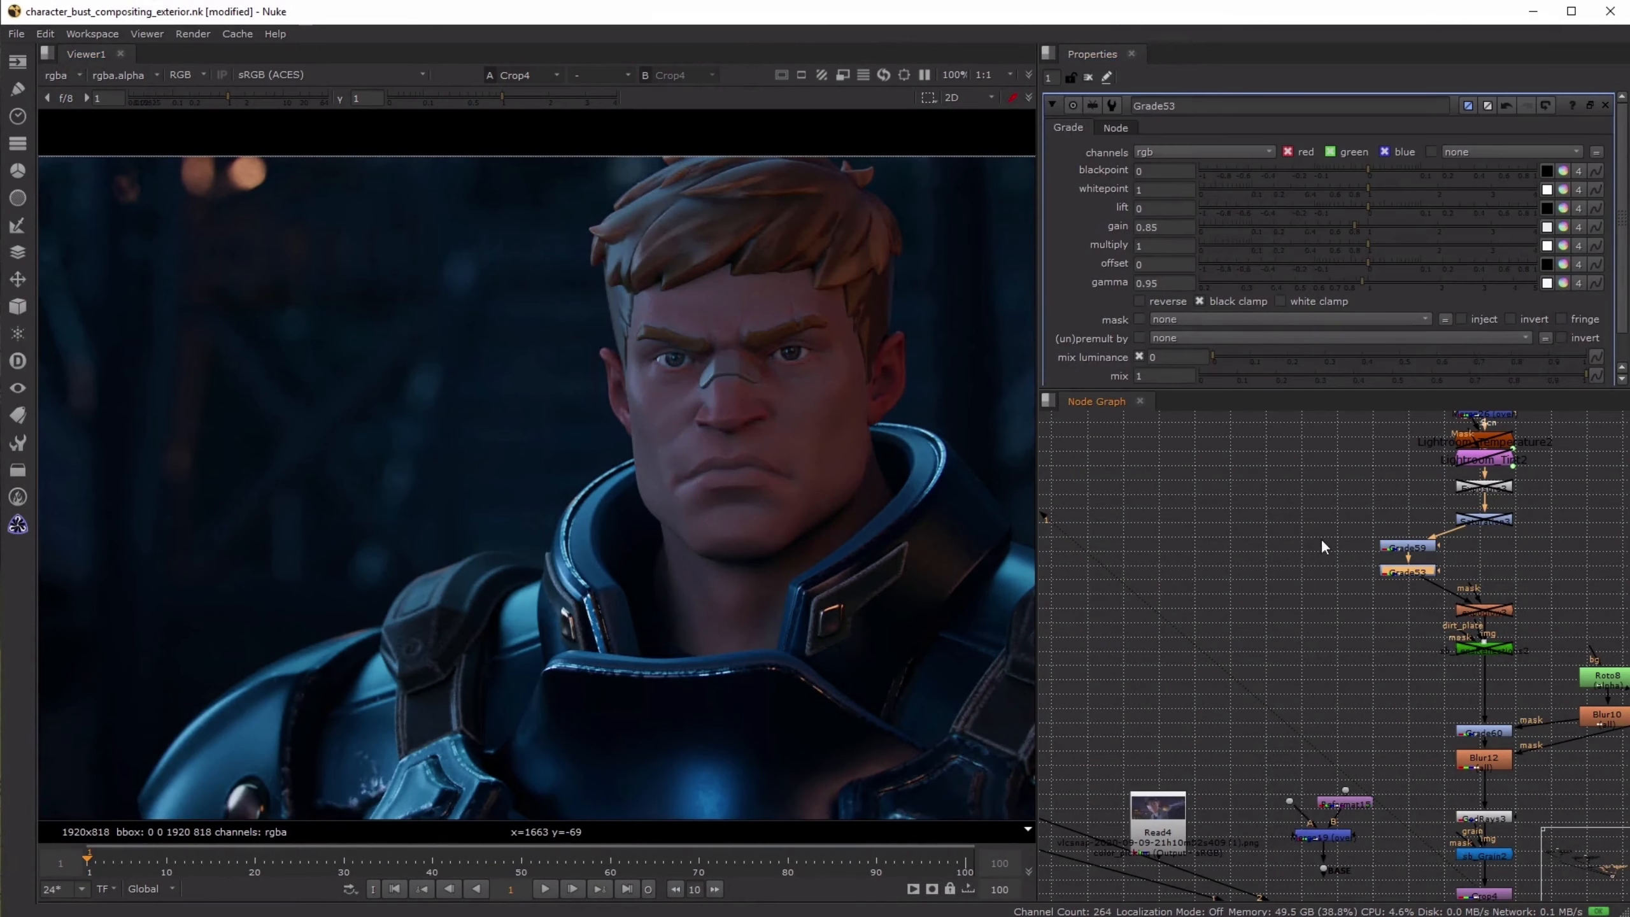
key(d)
key(d)
click(1398, 542)
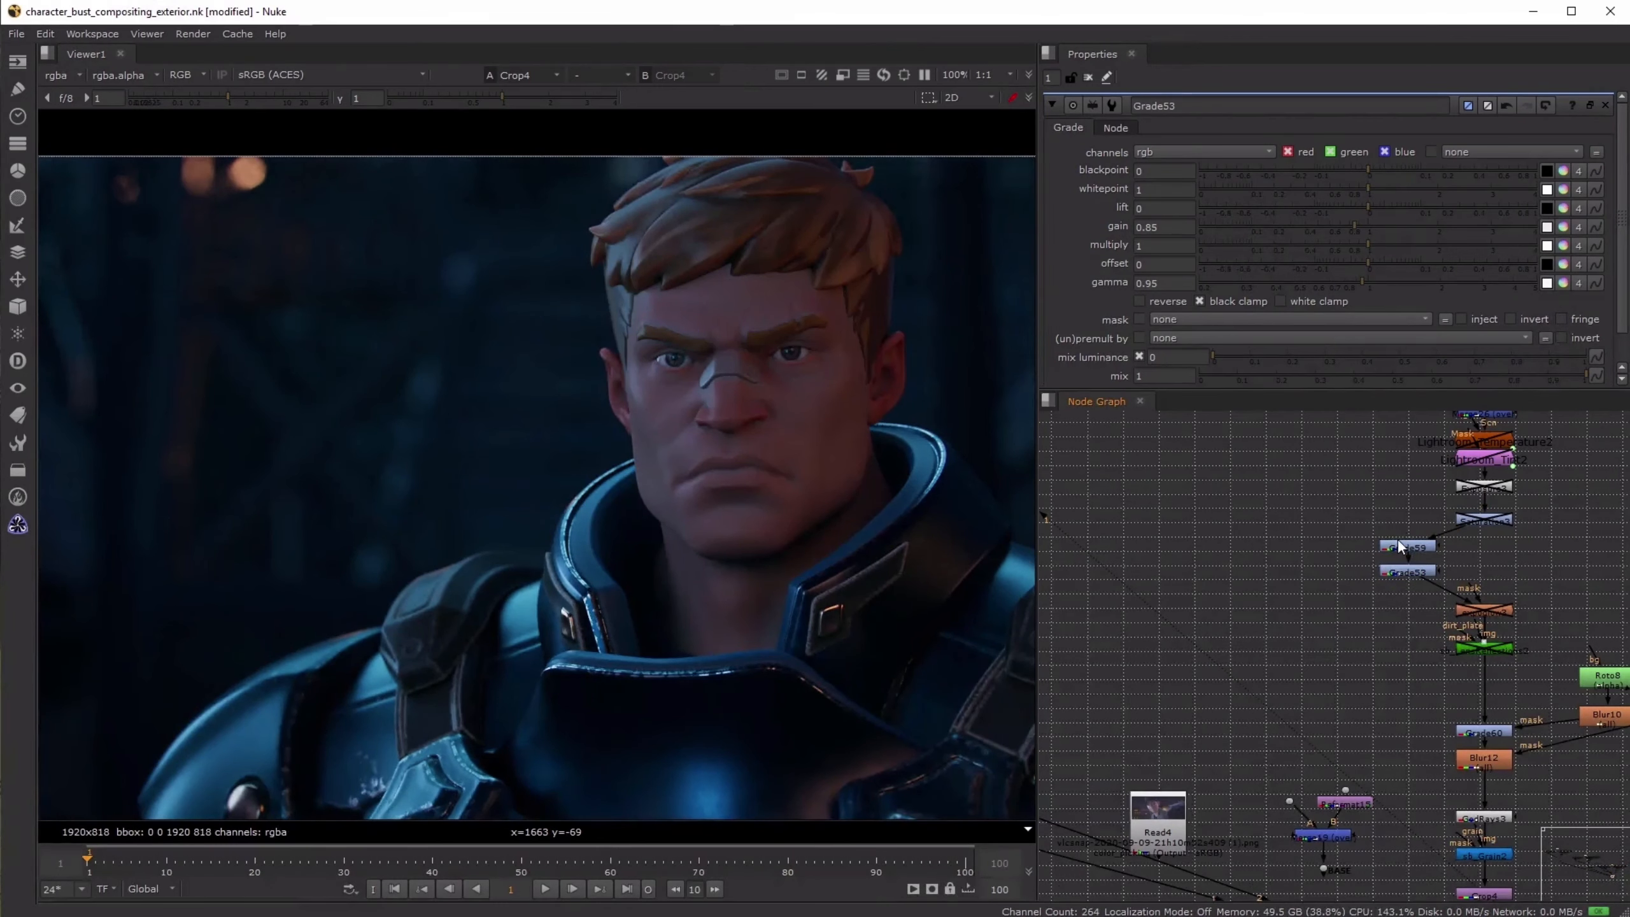
double_click(1406, 548)
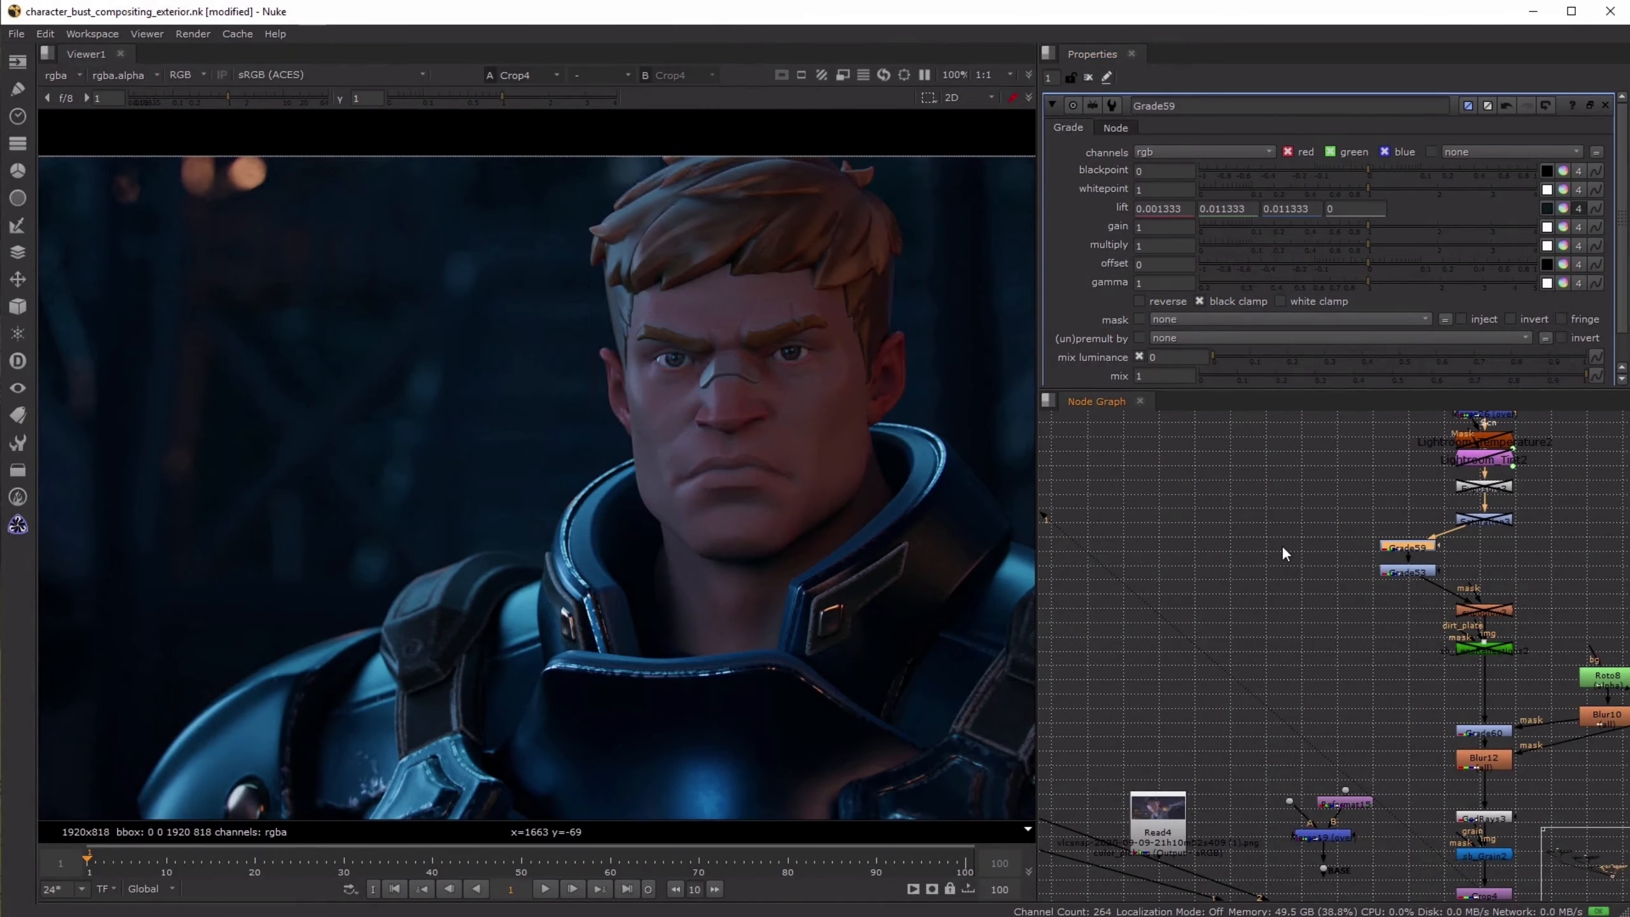
- Save the script, move the contact sheet node away from its write node and view the contact sheet
scroll(1284, 553, down, 5)
key(ctrl+s)
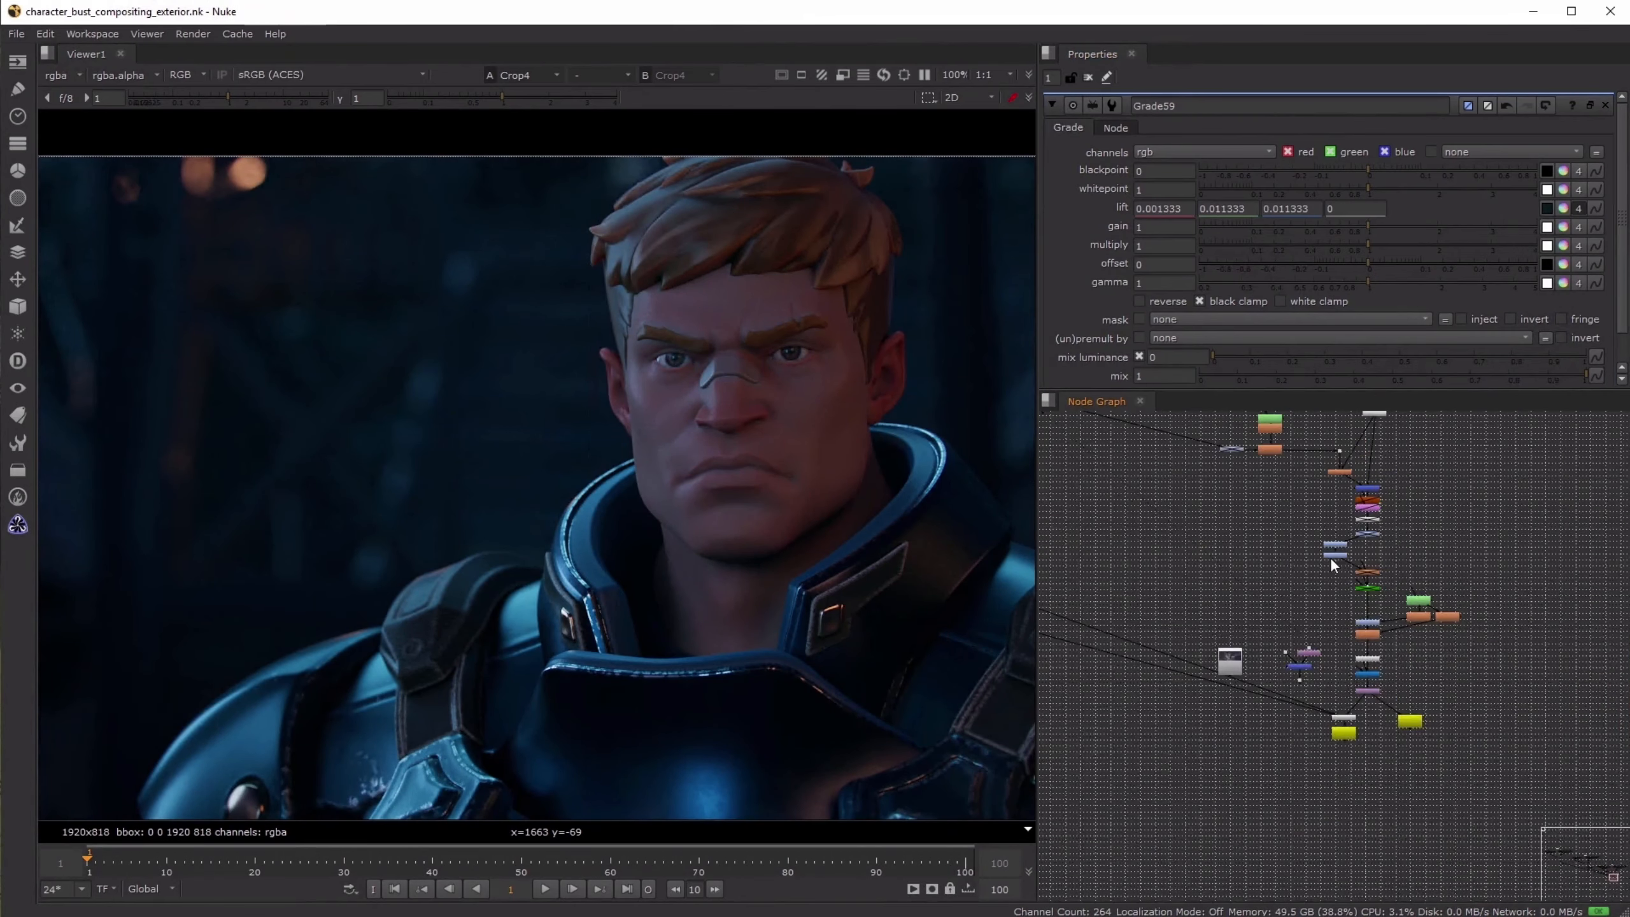
scroll(1333, 564, down, 2)
scroll(853, 542, down, 2)
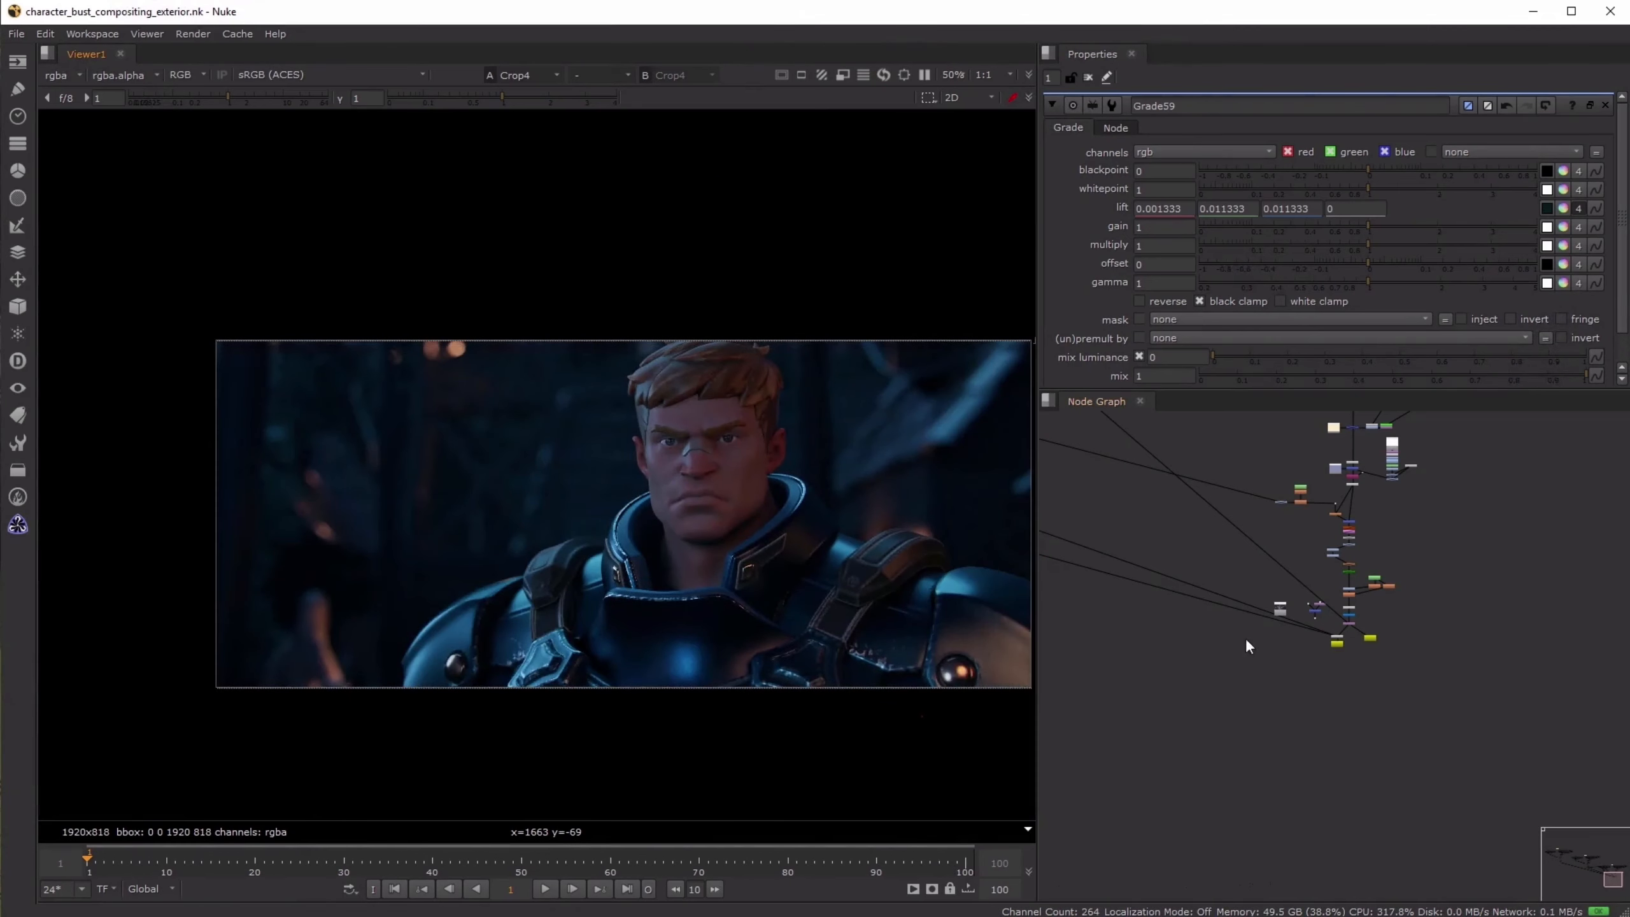
drag(1336, 644, 1258, 643)
key(1)
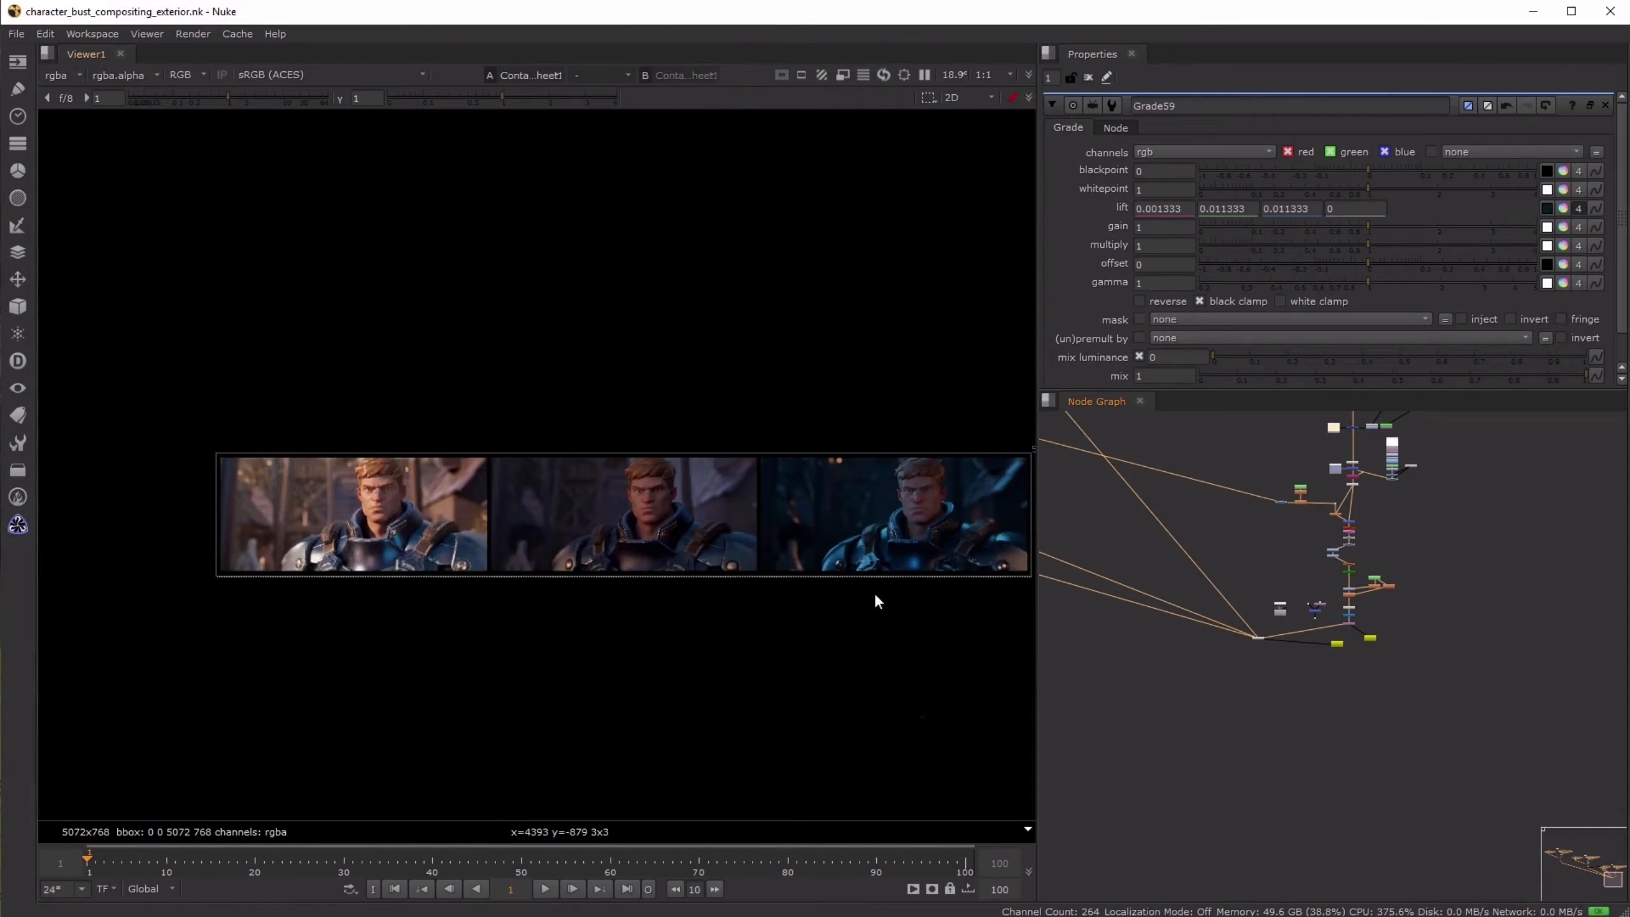
- Maximize the viewer and examine the three lighting versions side by side in the contact sheet
key(space)
key(f)
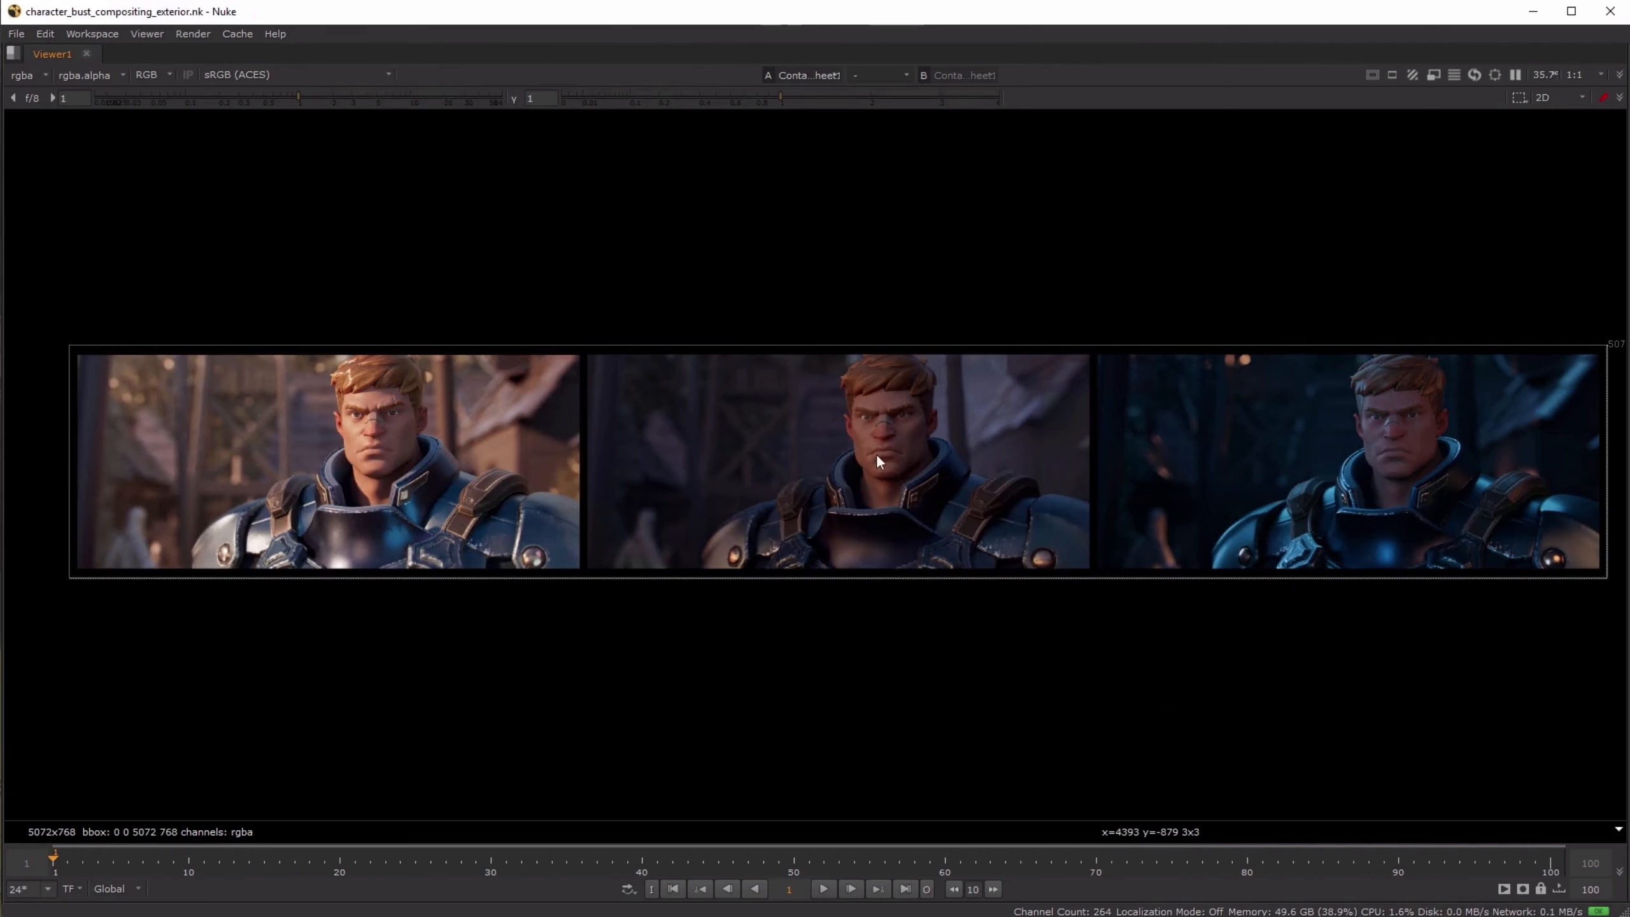
scroll(940, 471, up, 1)
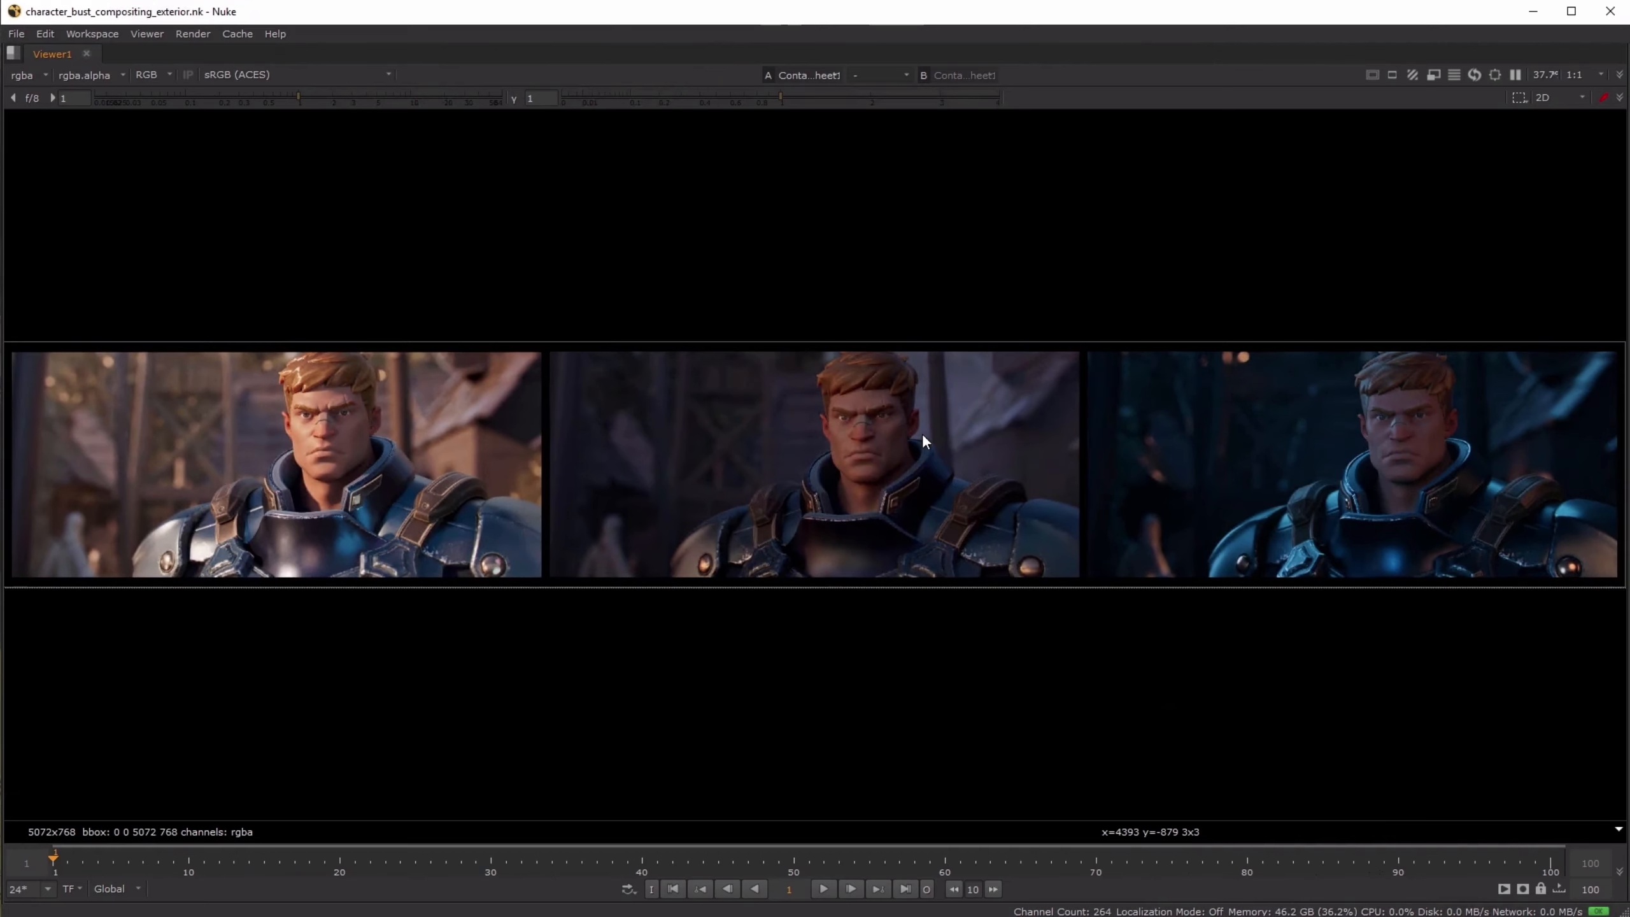